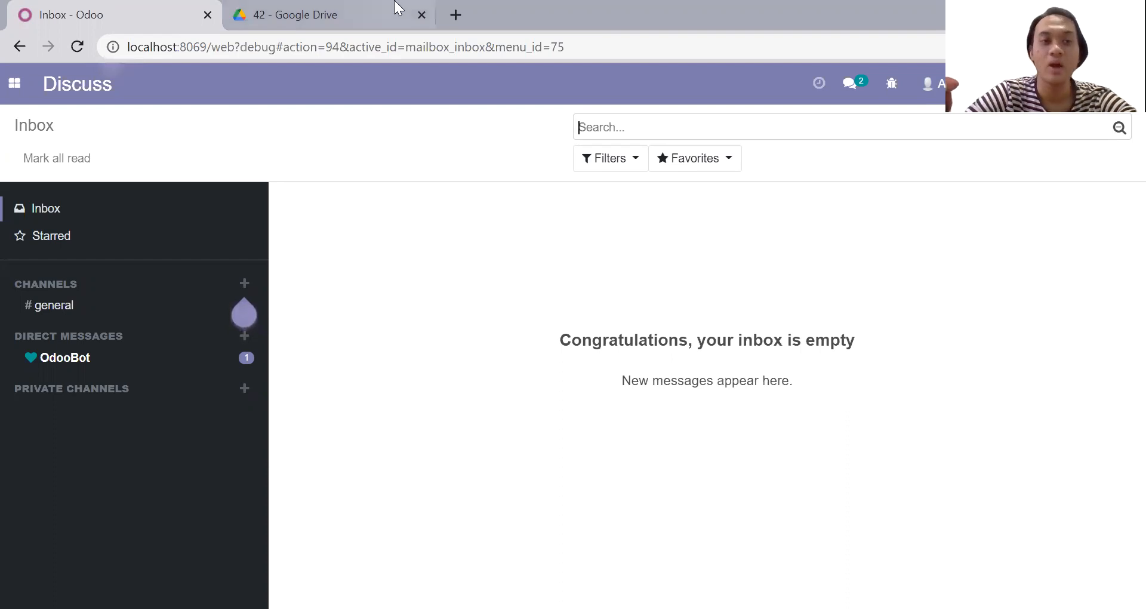
# Open the exam PDF in the Google Drive folder and review its general instructions and accounting policies
pyautogui.click(397, 8)
pyautogui.doubleClick(488, 244)
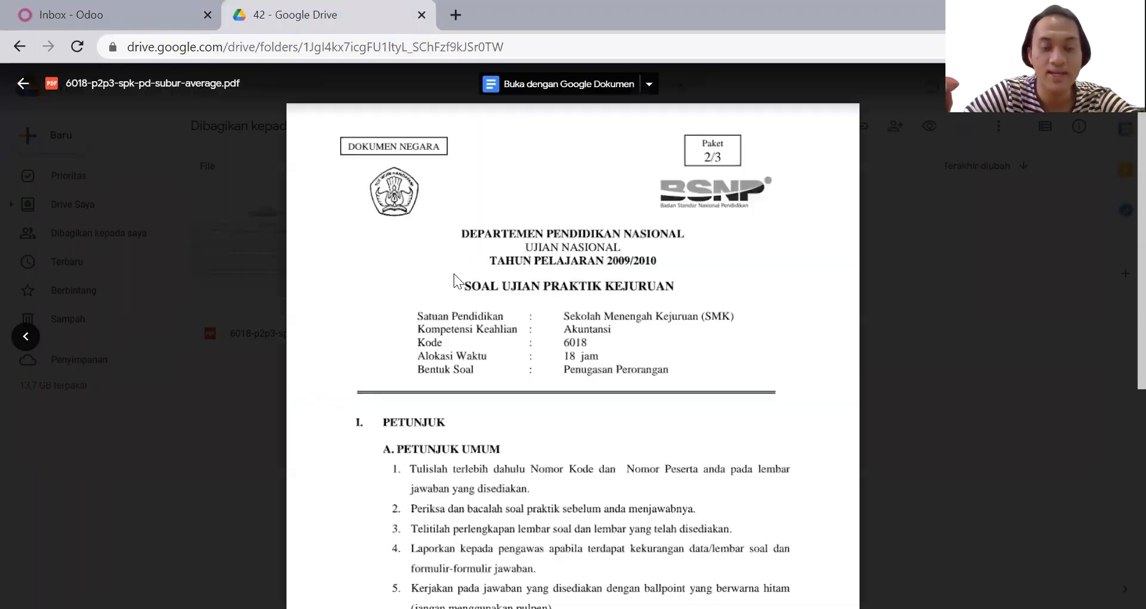
pyautogui.scroll(-5, 457, 281)
pyautogui.scroll(-16, 455, 274)
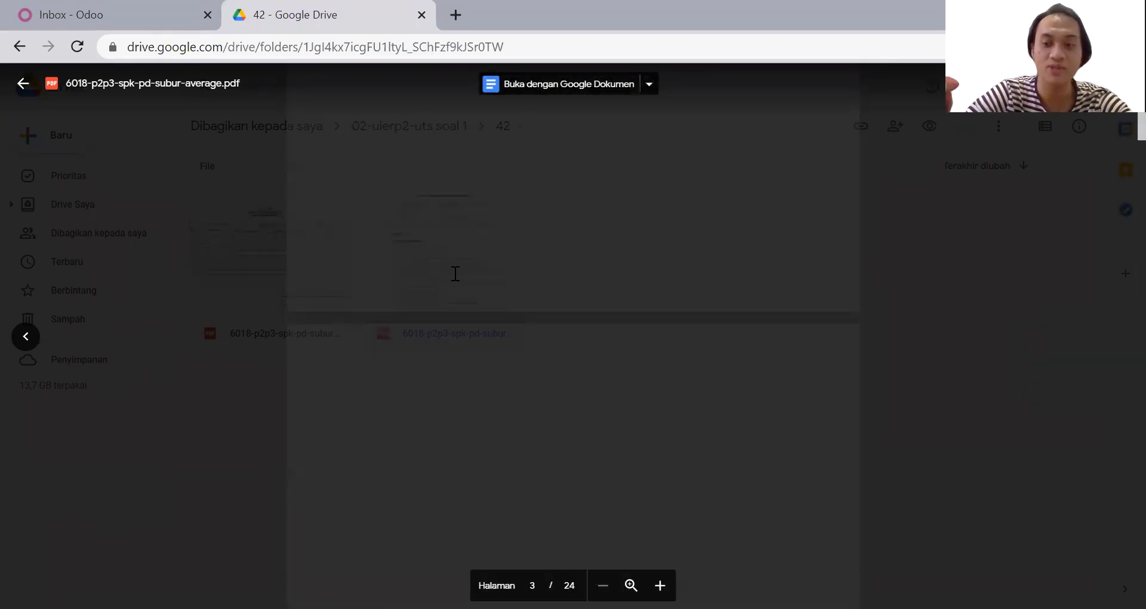
pyautogui.scroll(4, 455, 273)
pyautogui.scroll(14, 456, 273)
pyautogui.scroll(-13, 456, 273)
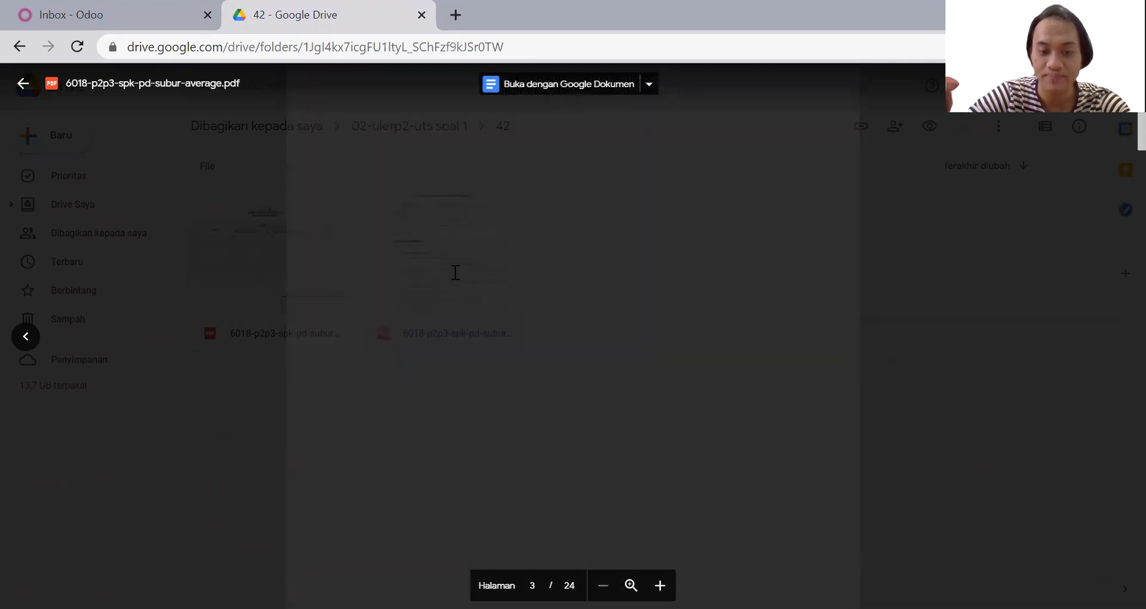
pyautogui.scroll(-5, 455, 272)
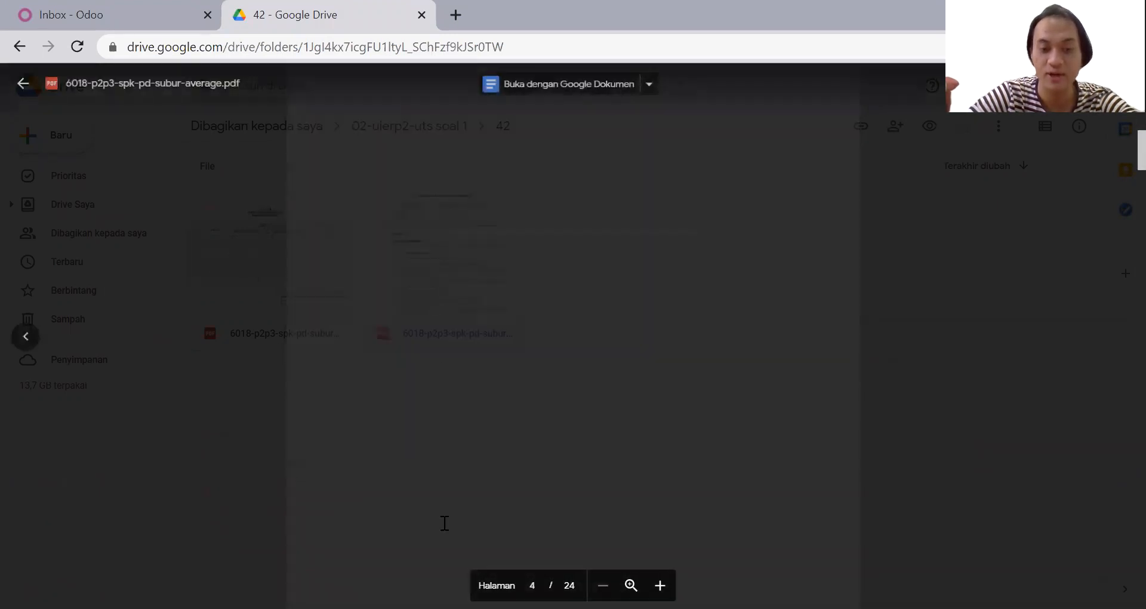
pyautogui.scroll(12, 473, 502)
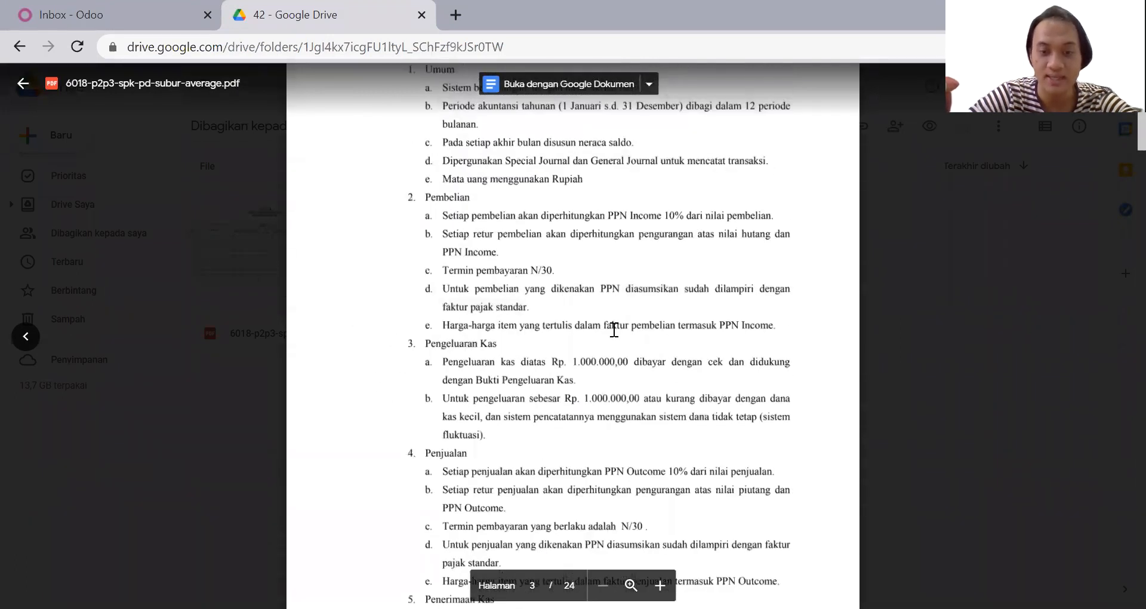
# Examine the PDF's account list, trial balance, supplier list, receivable and payable balances, and merchandise inventory
pyautogui.scroll(-15, 615, 329)
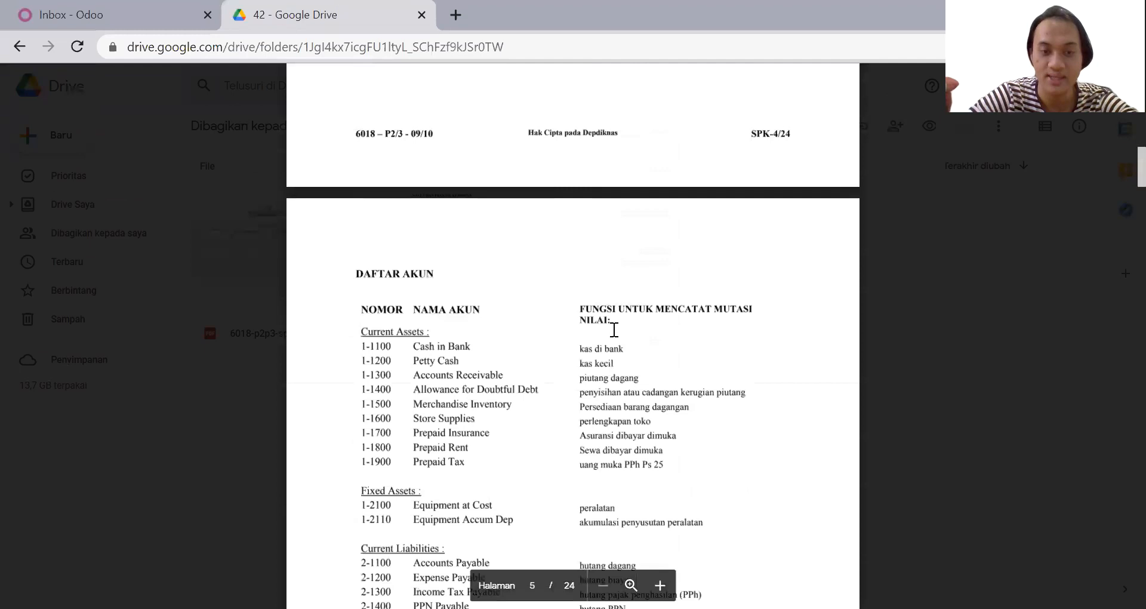
pyautogui.scroll(-12, 515, 324)
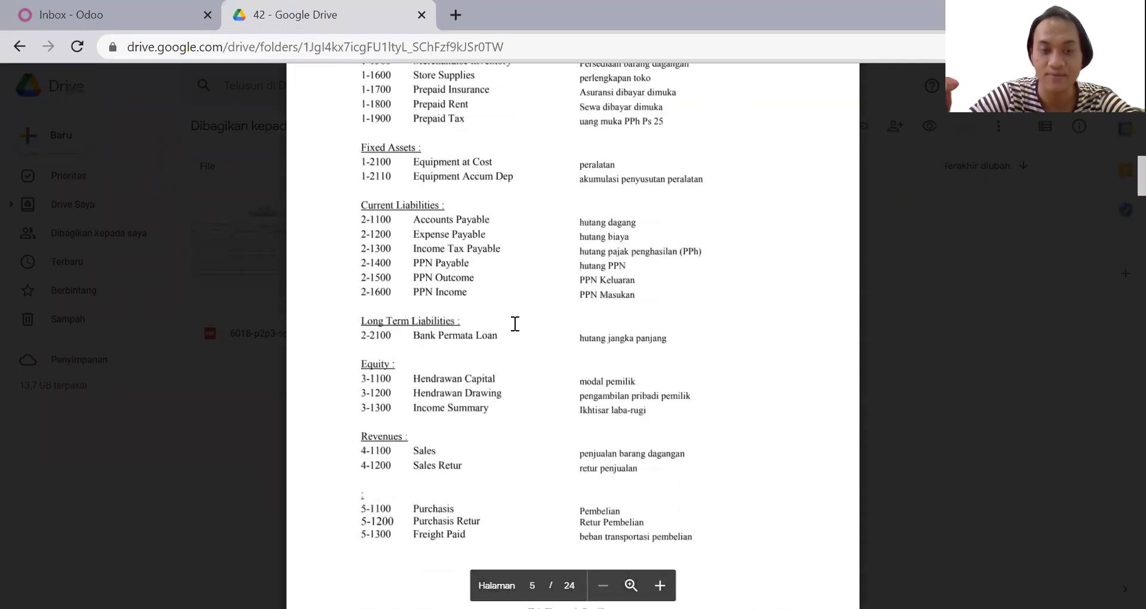
pyautogui.scroll(-5, 515, 323)
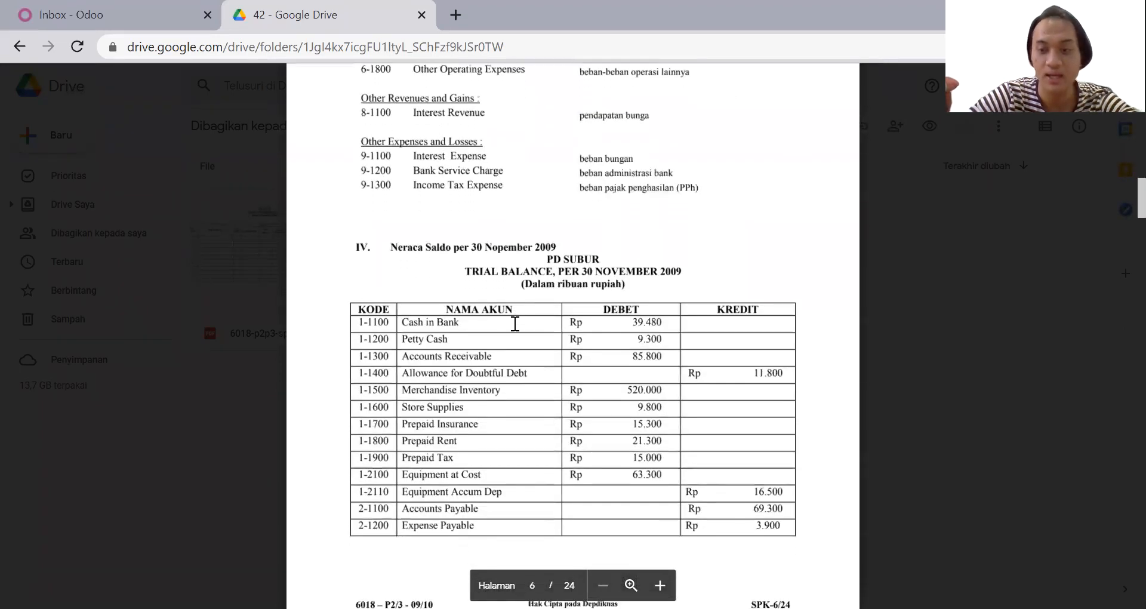
pyautogui.scroll(-15, 516, 323)
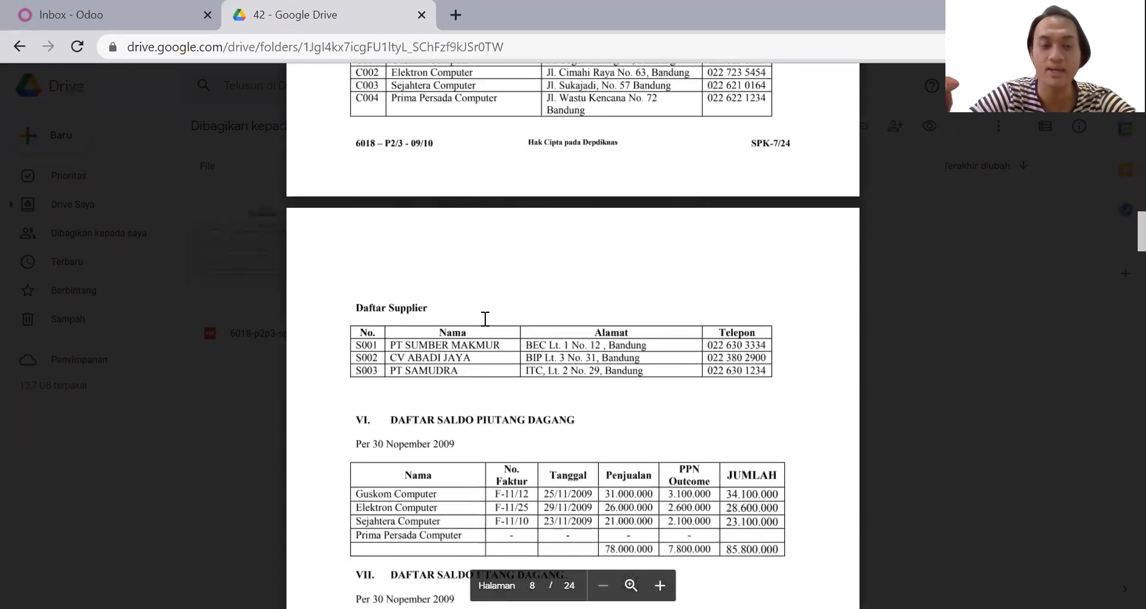
pyautogui.scroll(3, 485, 318)
pyautogui.scroll(-3, 431, 257)
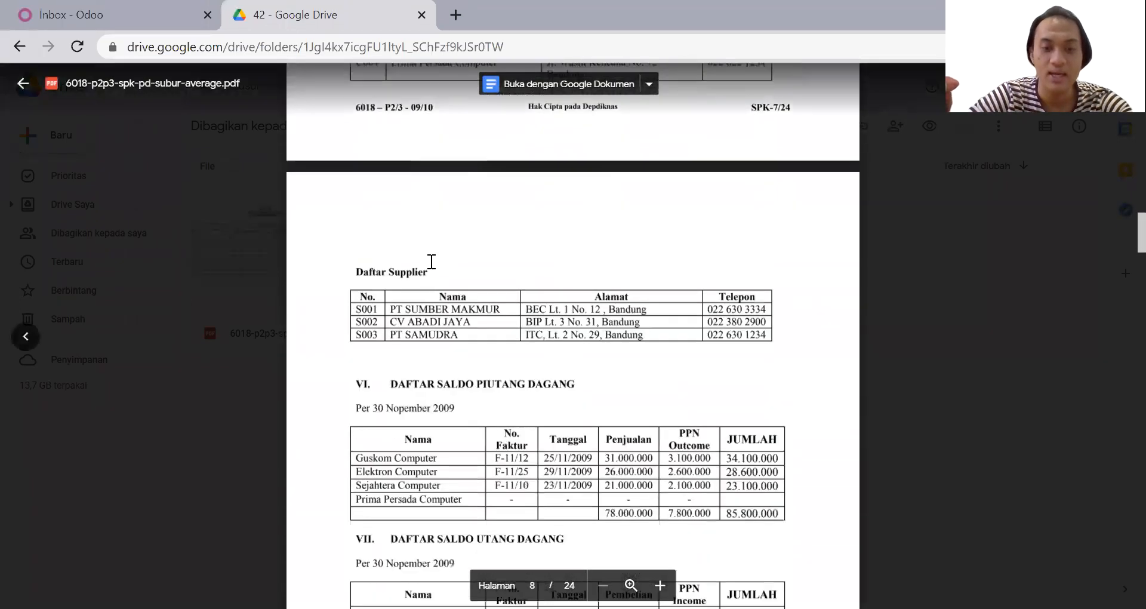
pyautogui.scroll(-2, 456, 370)
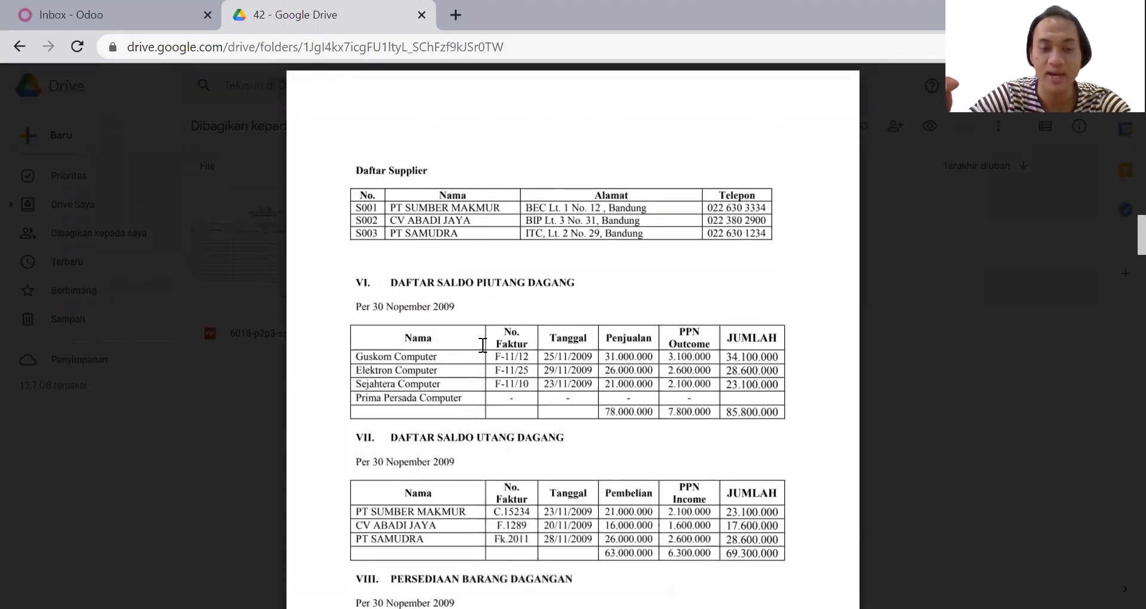
pyautogui.scroll(-5, 538, 443)
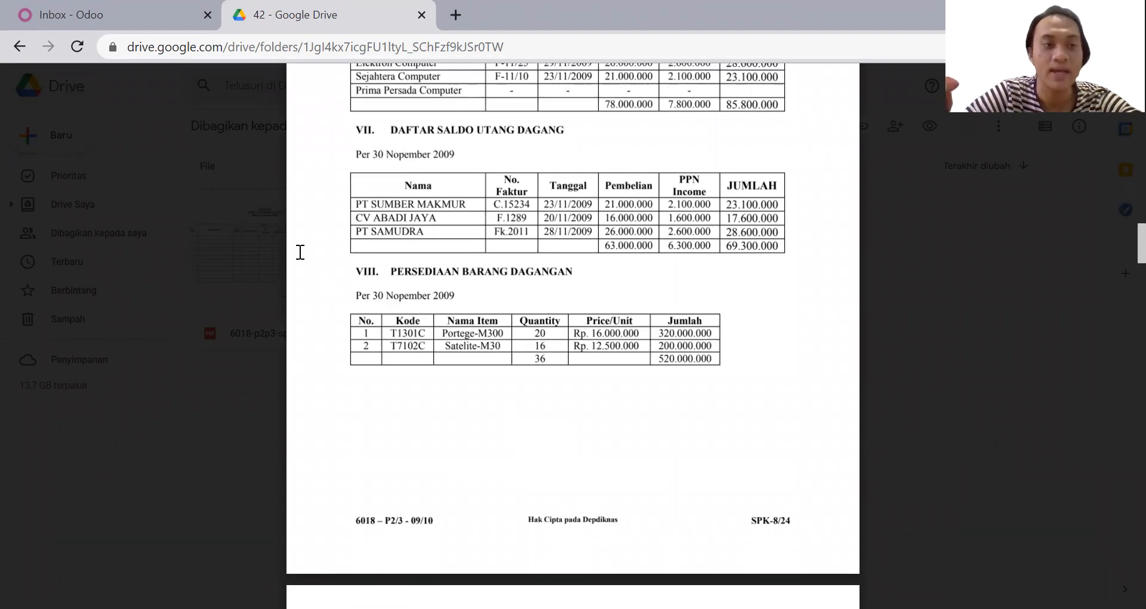
# Switch to Odoo and open the Chart of Accounts in the Accounting app's configuration
pyautogui.click(120, 8)
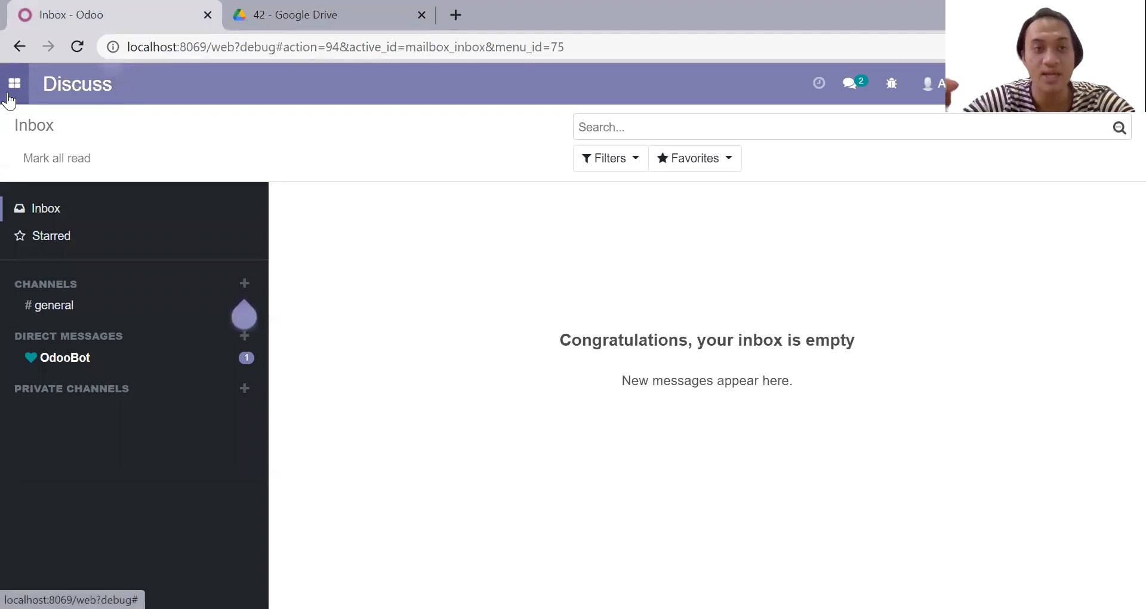
pyautogui.click(279, 8)
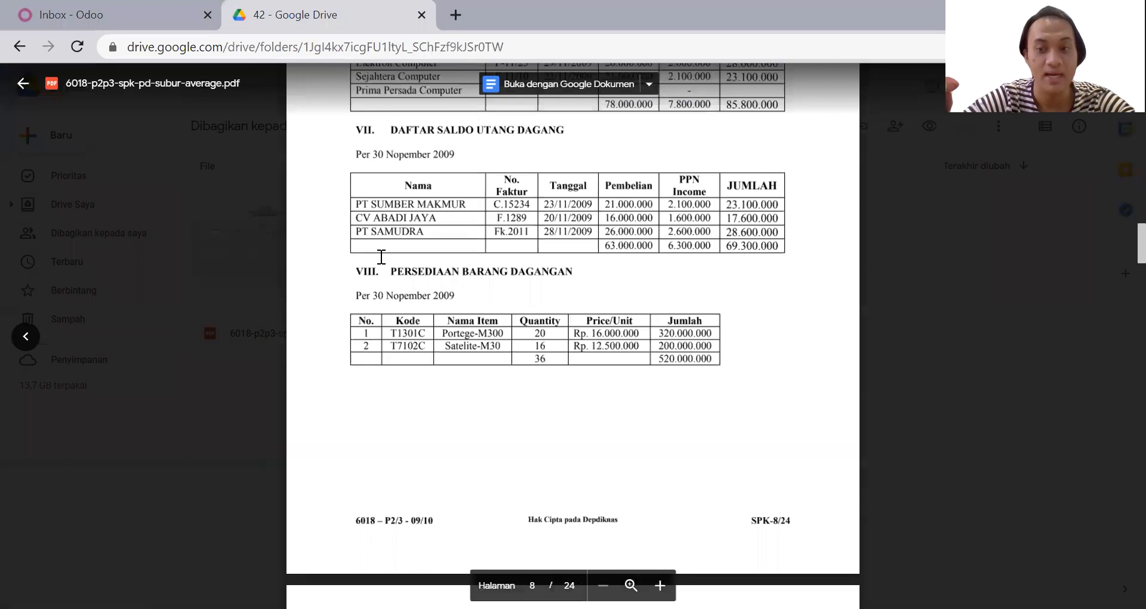
pyautogui.click(120, 8)
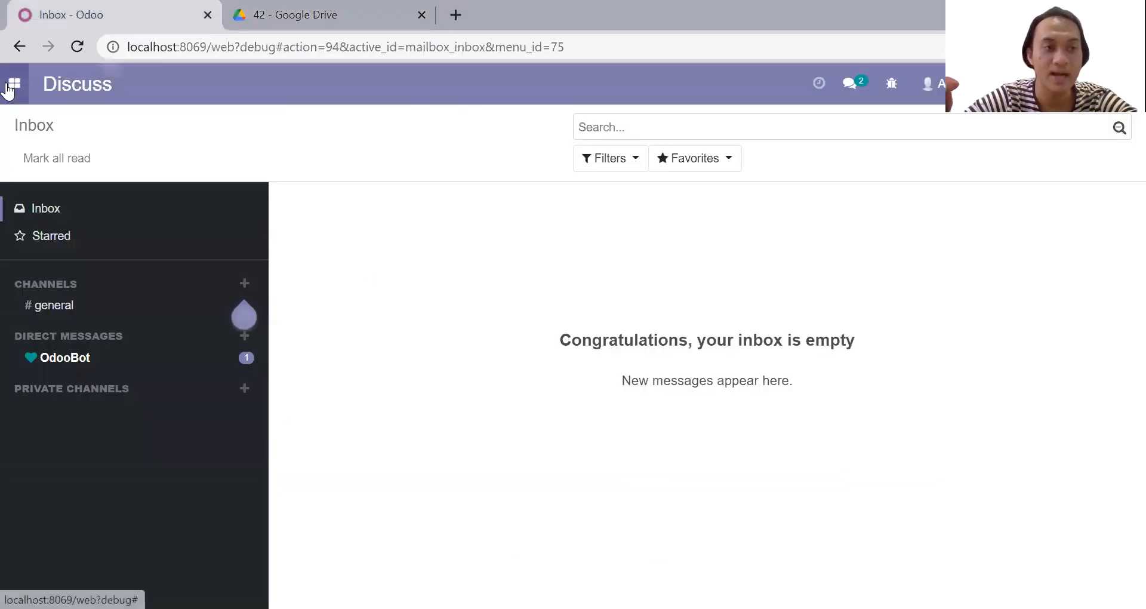
pyautogui.click(14, 83)
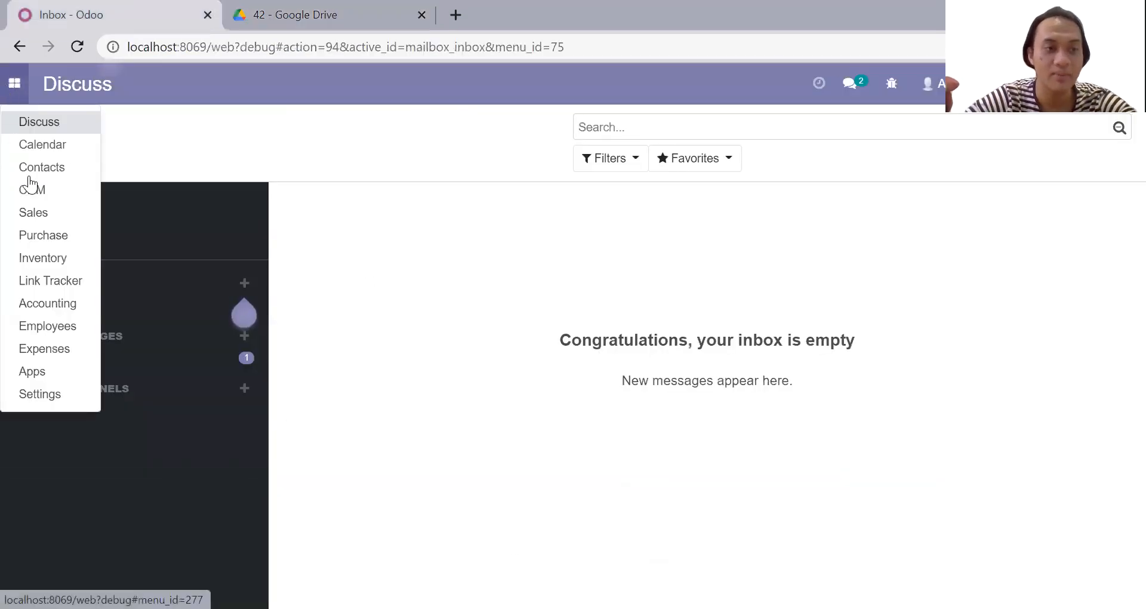
pyautogui.click(45, 305)
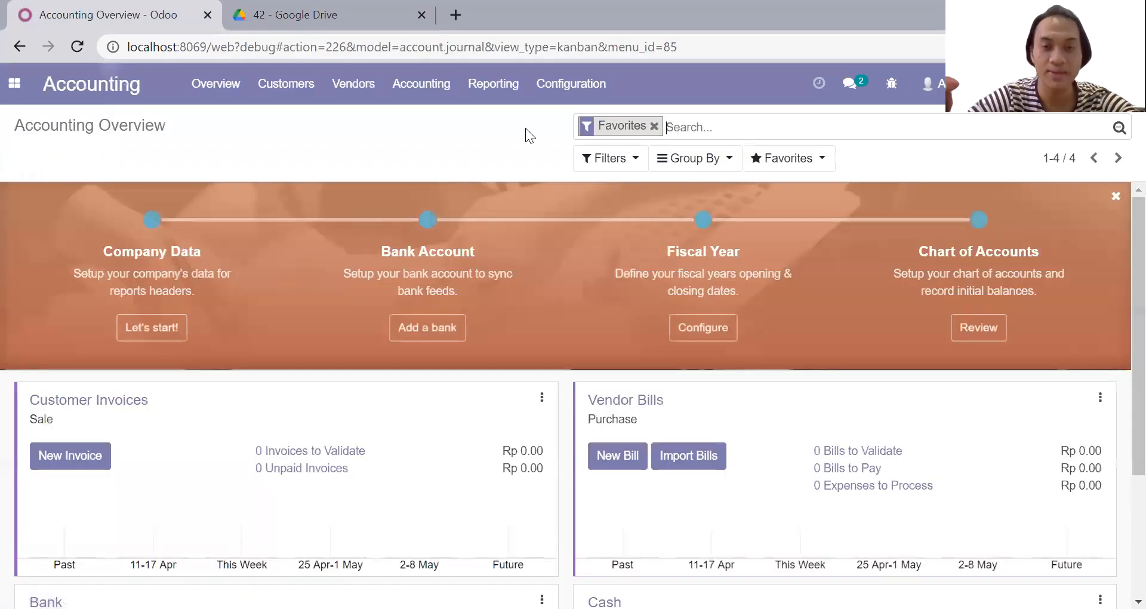
pyautogui.click(571, 84)
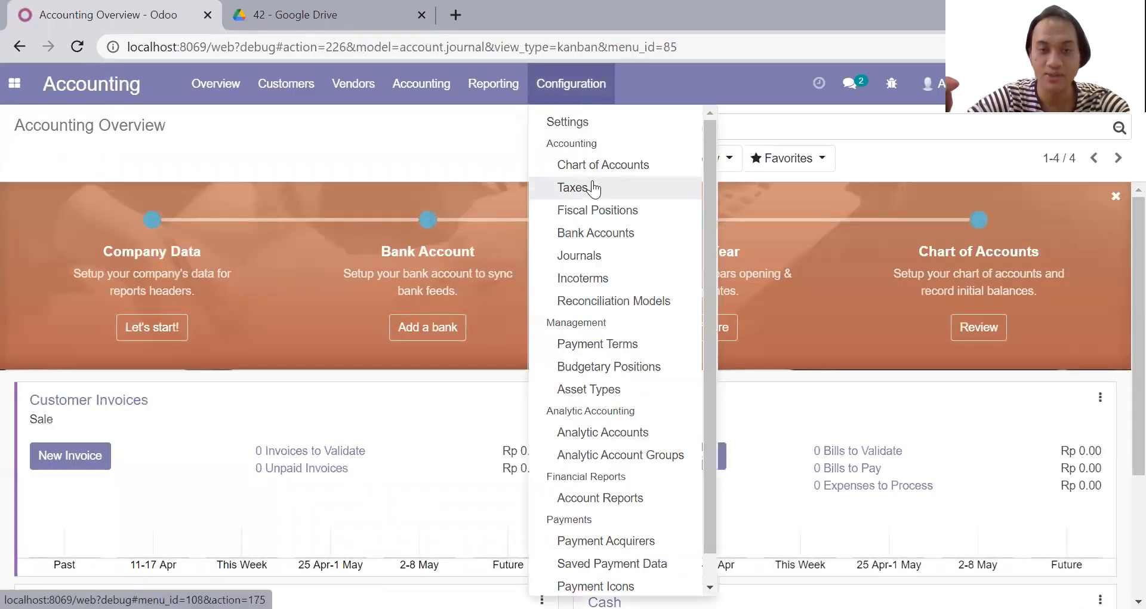
pyautogui.click(602, 167)
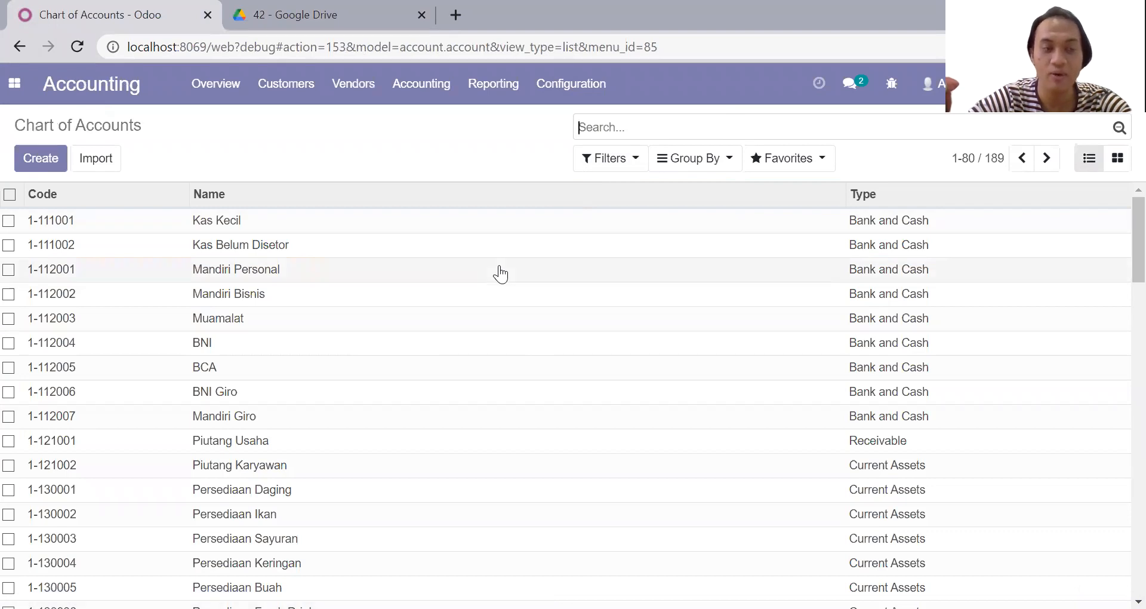
# View the file import page for the chart of accounts and check the trial balance in the Google Drive PDF
pyautogui.click(87, 160)
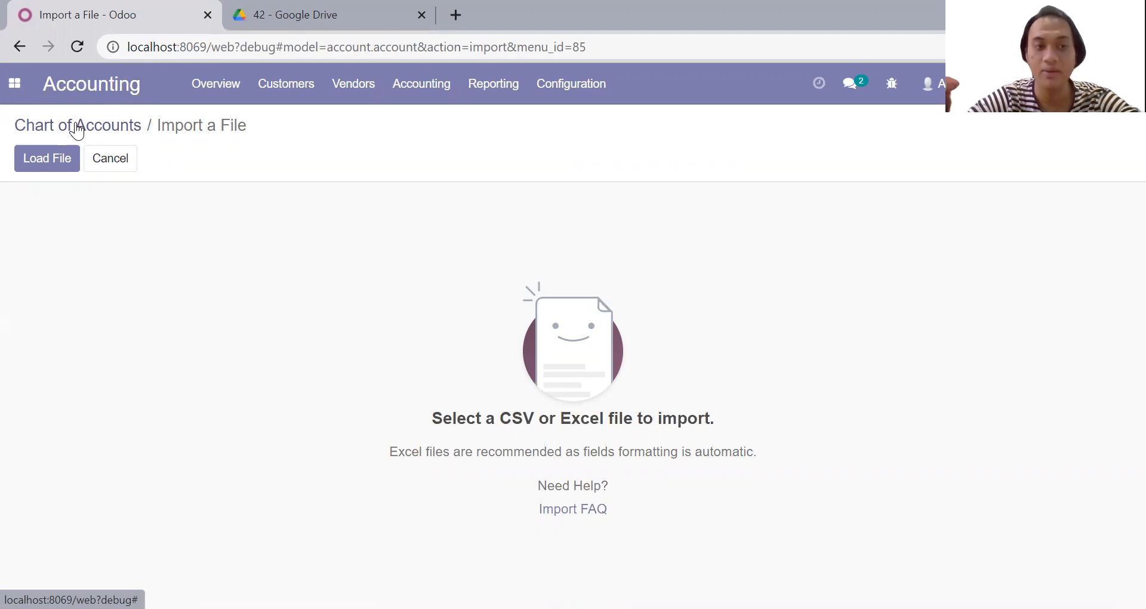
pyautogui.click(78, 130)
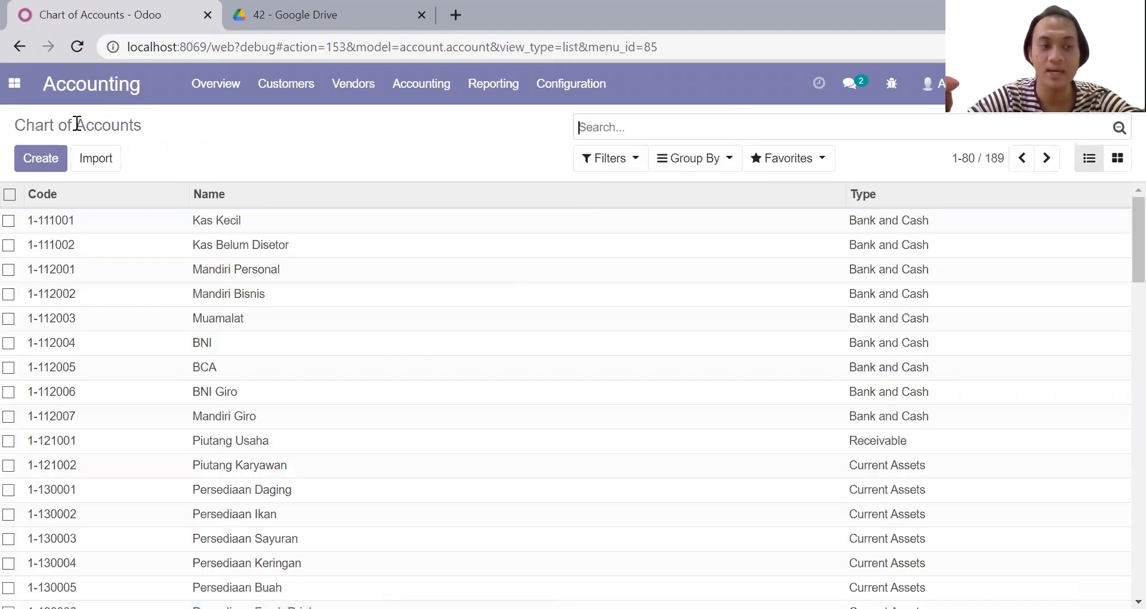
pyautogui.click(281, 8)
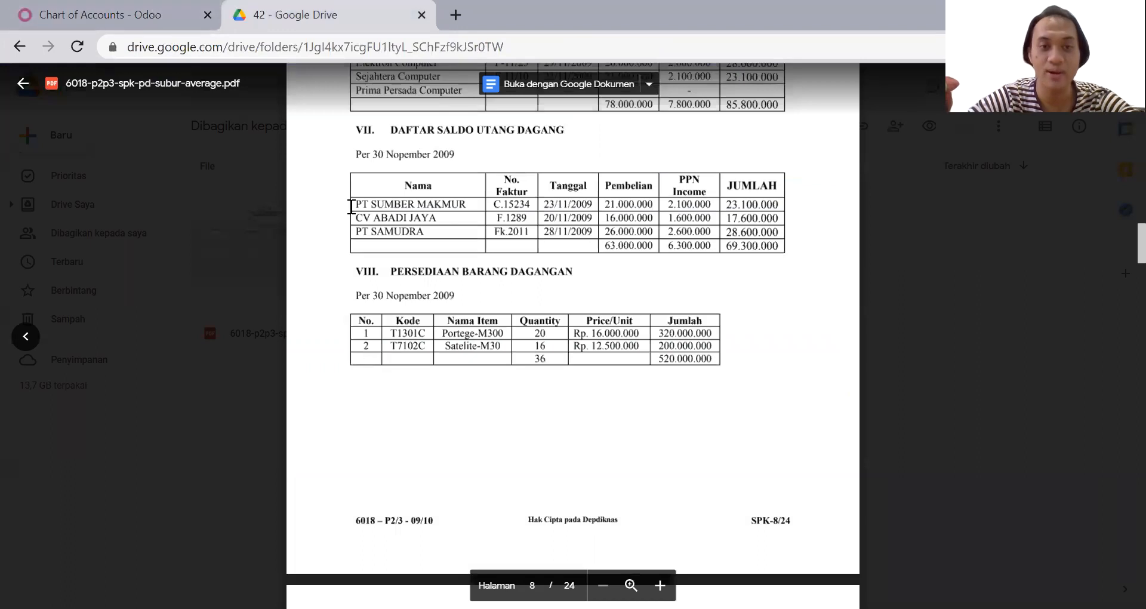
pyautogui.scroll(15, 352, 207)
pyautogui.scroll(10, 352, 207)
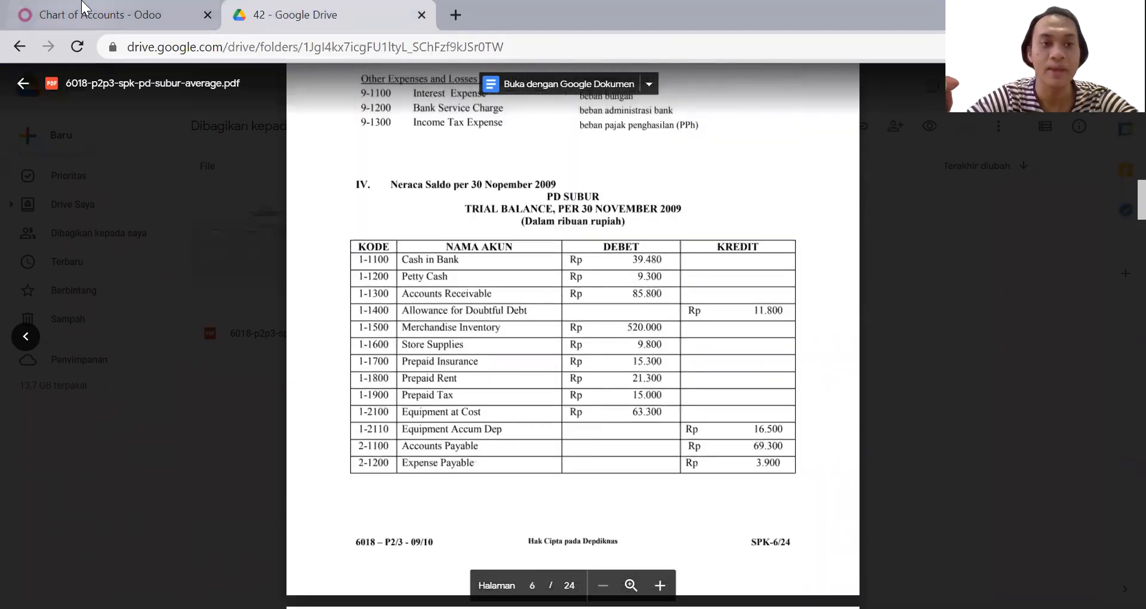
pyautogui.click(102, 14)
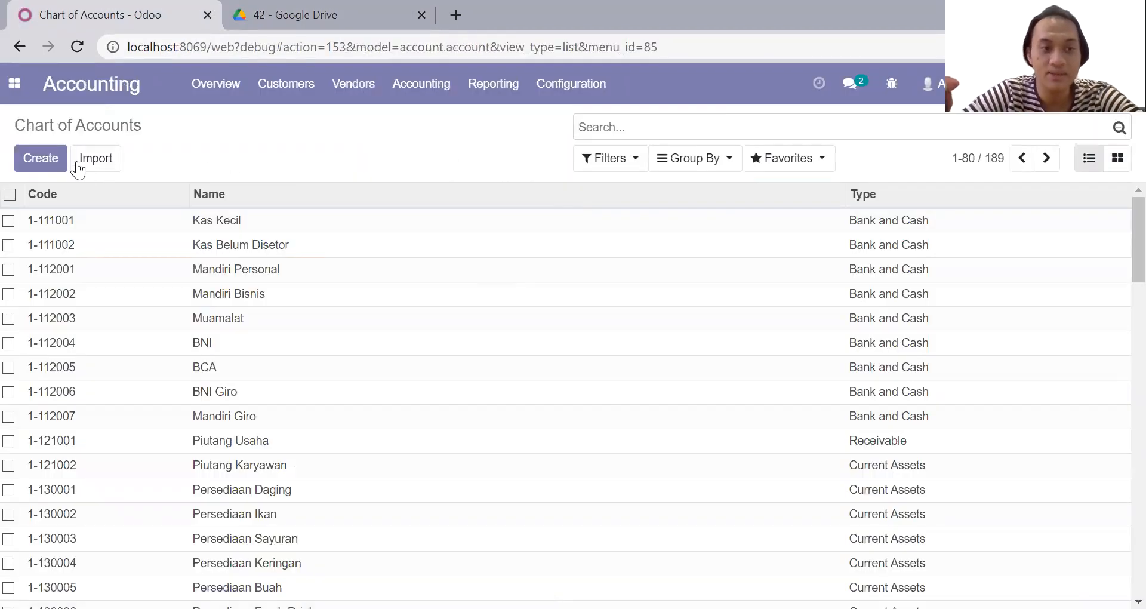
pyautogui.click(11, 196)
pyautogui.click(548, 170)
pyautogui.click(551, 212)
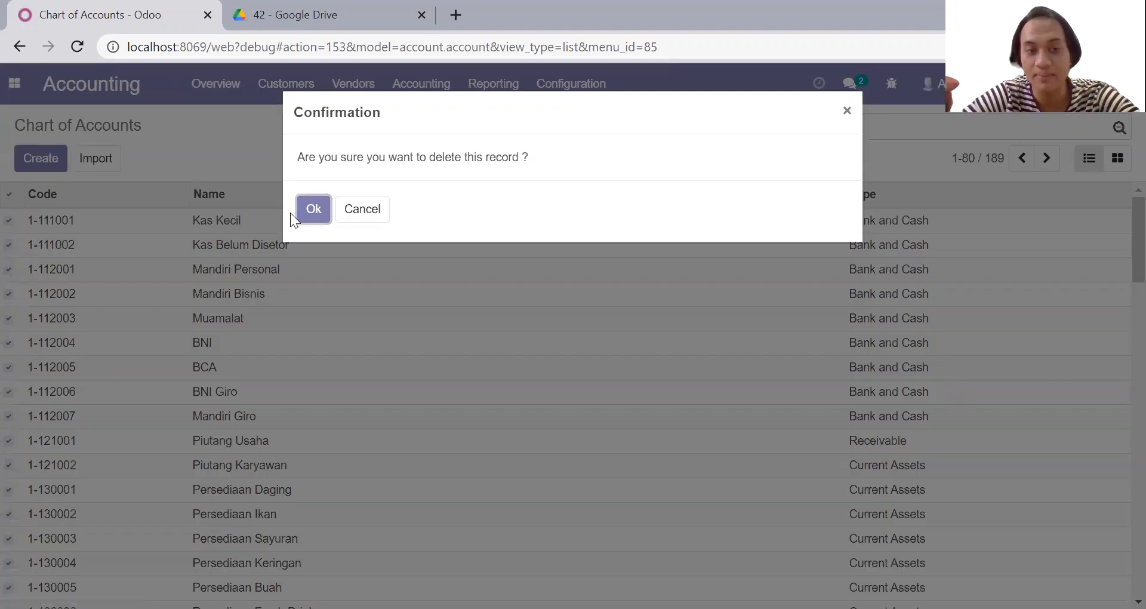
pyautogui.click(847, 111)
# Open the Company Properties list among the technical parameters of the Settings app
pyautogui.click(14, 83)
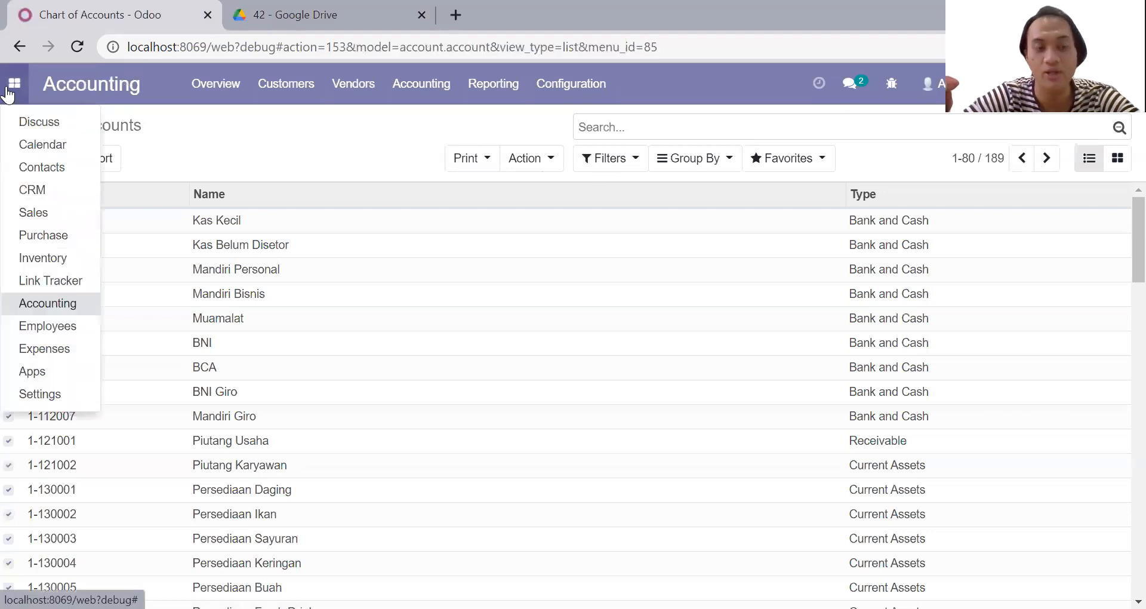
pyautogui.click(60, 393)
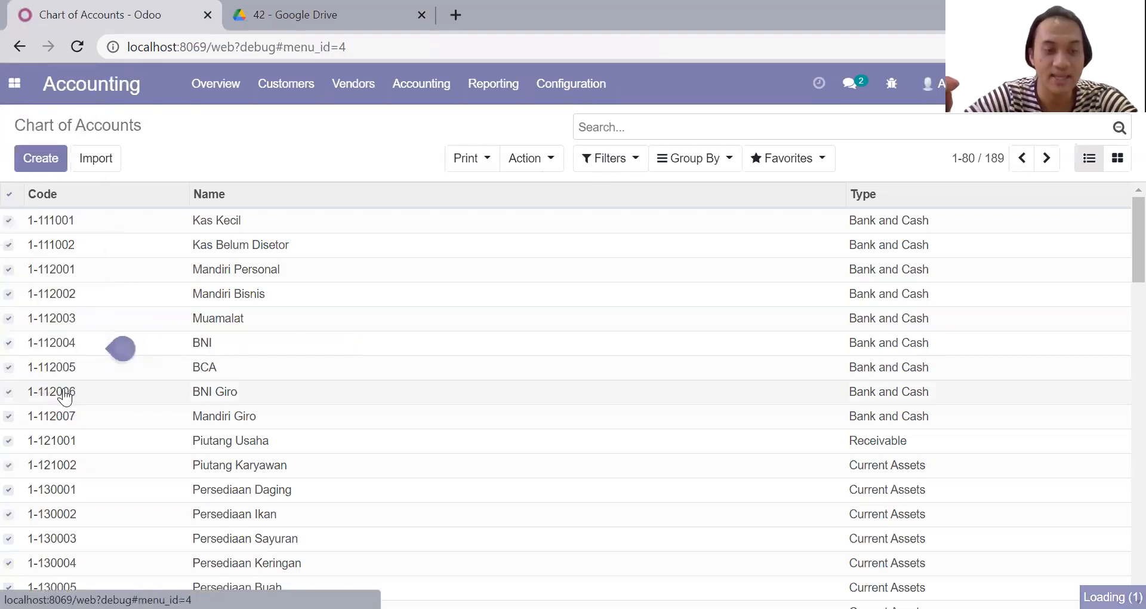
pyautogui.click(591, 84)
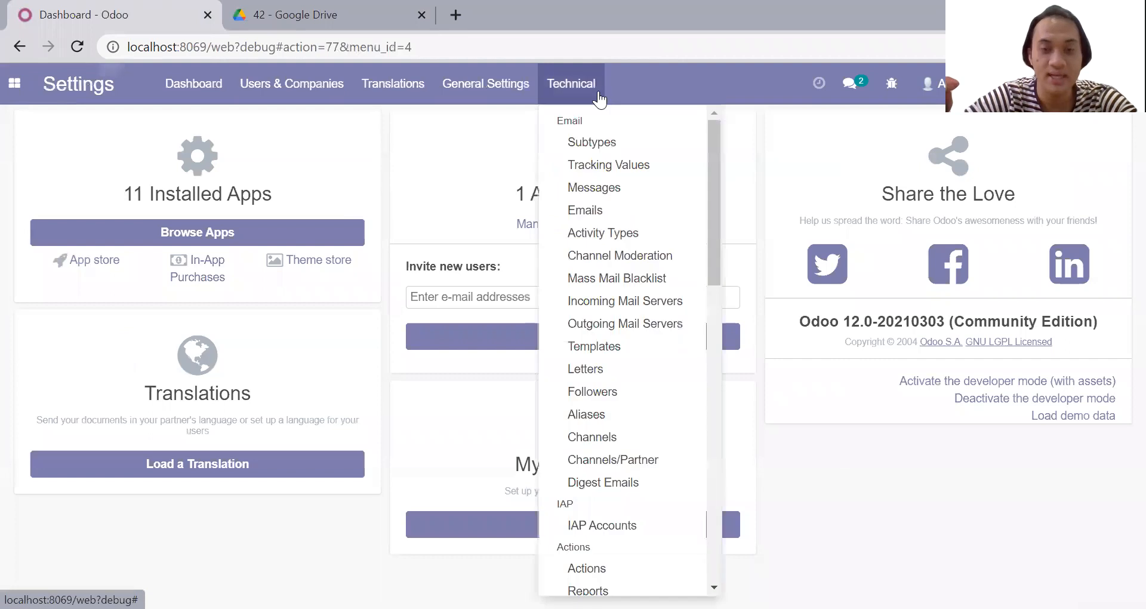
pyautogui.scroll(-5, 606, 227)
pyautogui.scroll(-5, 622, 382)
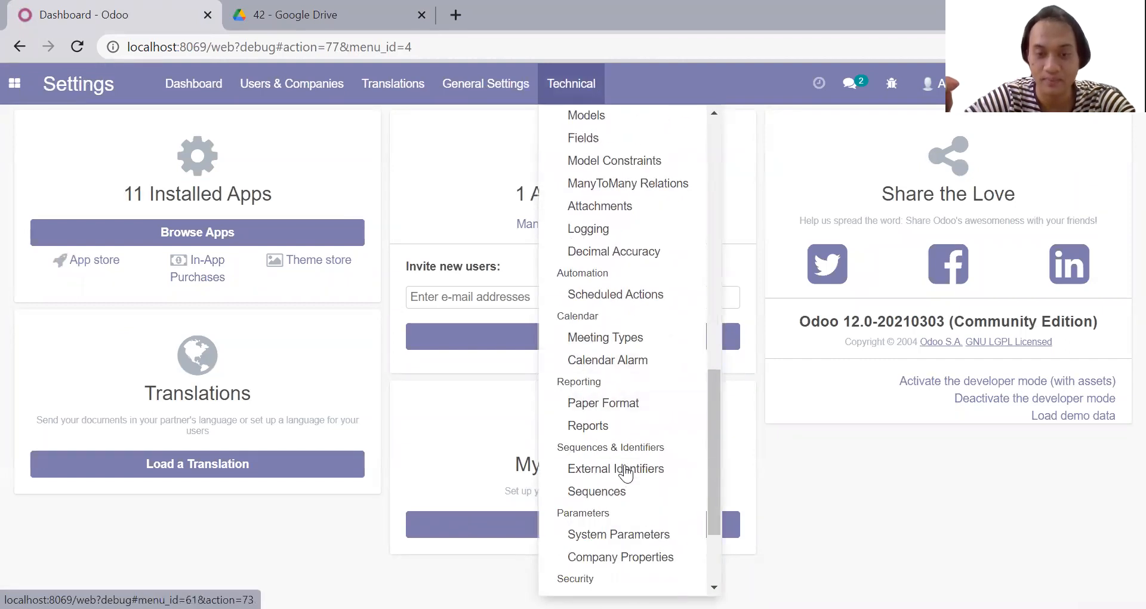
pyautogui.click(626, 559)
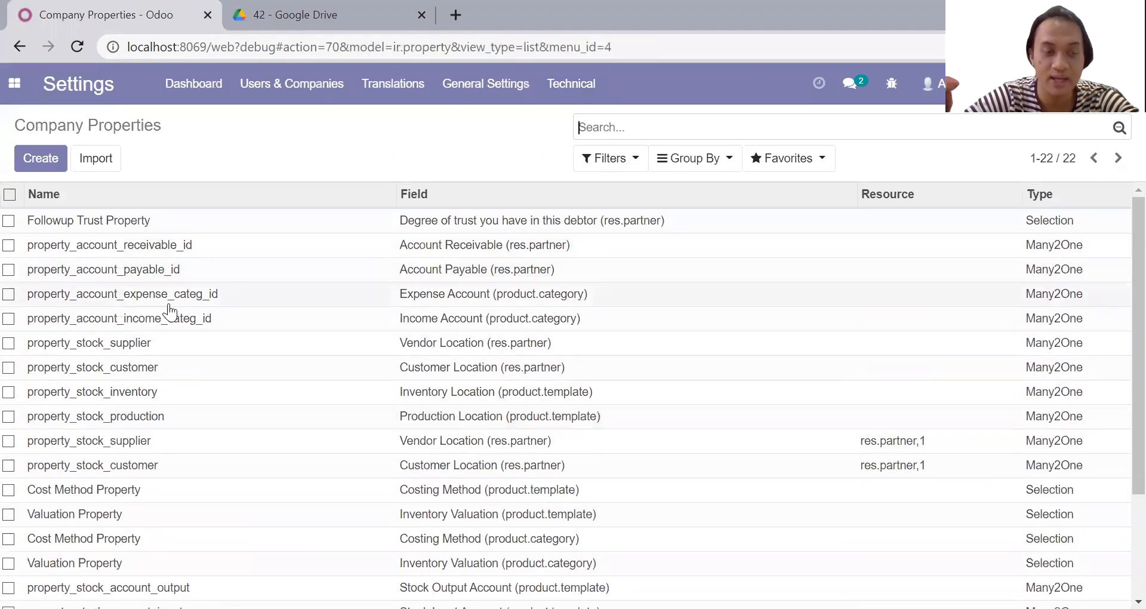
# Look through the company properties and open the property_account_receivable_id record
pyautogui.scroll(-3, 203, 367)
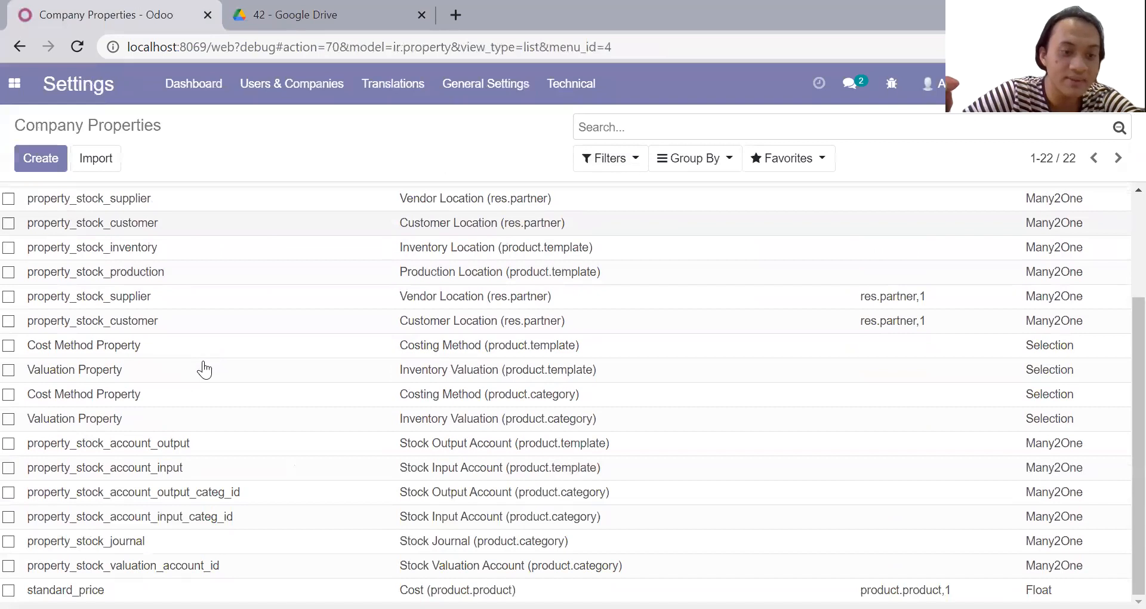
pyautogui.scroll(3, 201, 403)
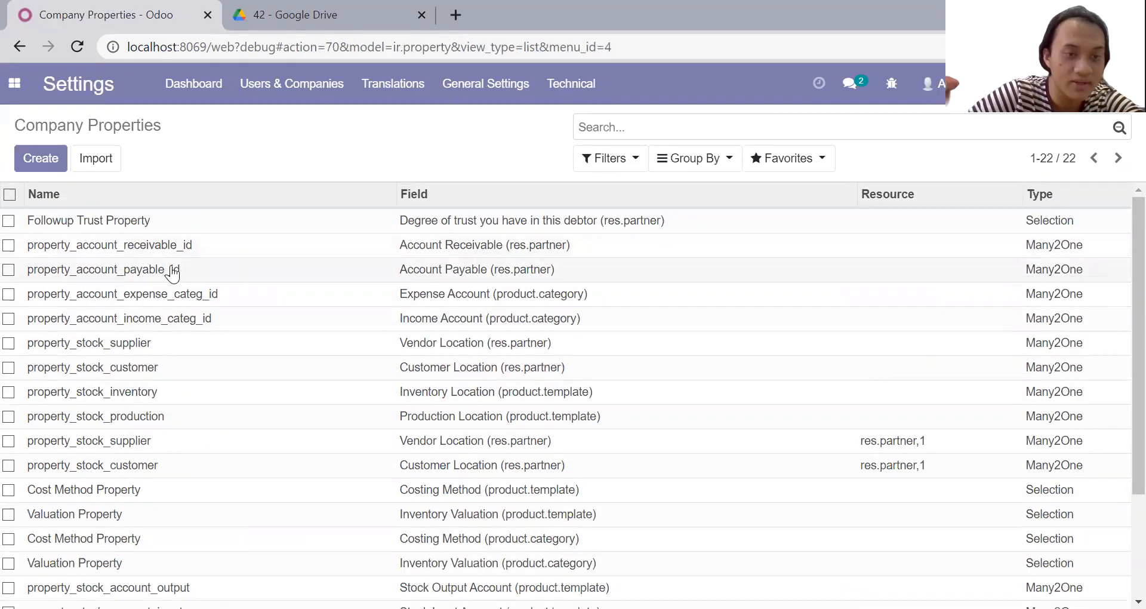
pyautogui.scroll(-3, 174, 267)
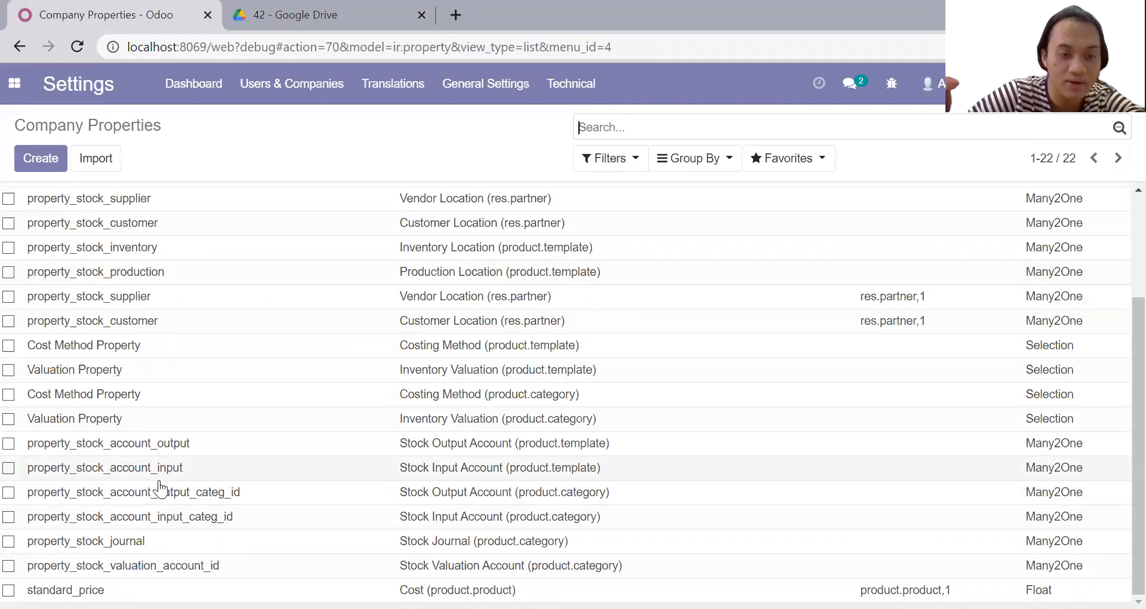
pyautogui.scroll(3, 157, 498)
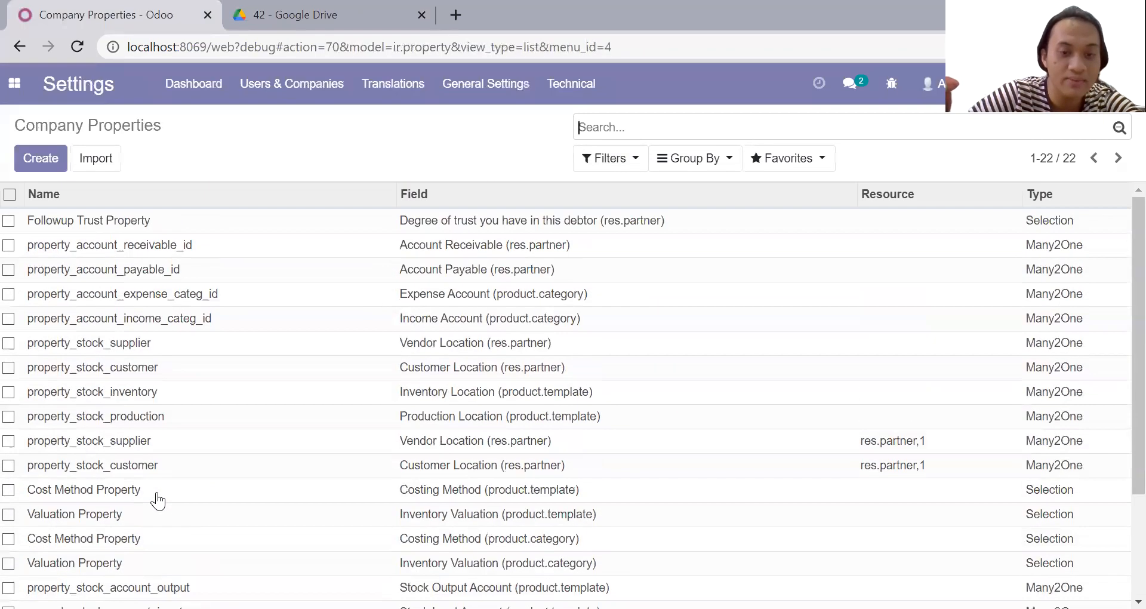
pyautogui.click(122, 256)
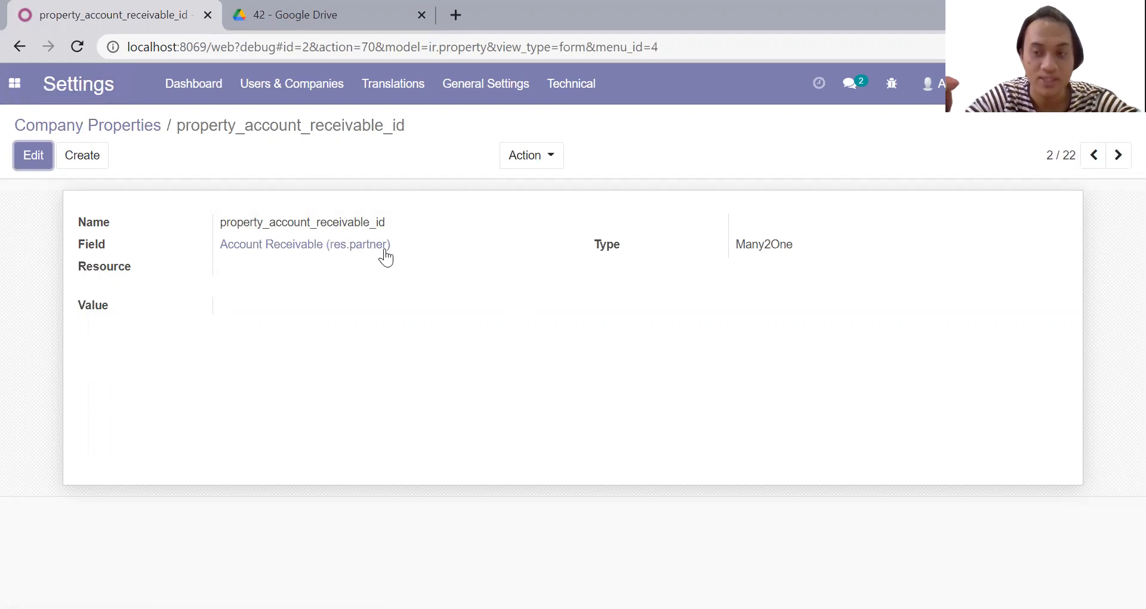
# Check the property records up to property_account_expense_categ_id for a linked value and return to the Company Properties list
pyautogui.click(1117, 157)
pyautogui.click(1116, 157)
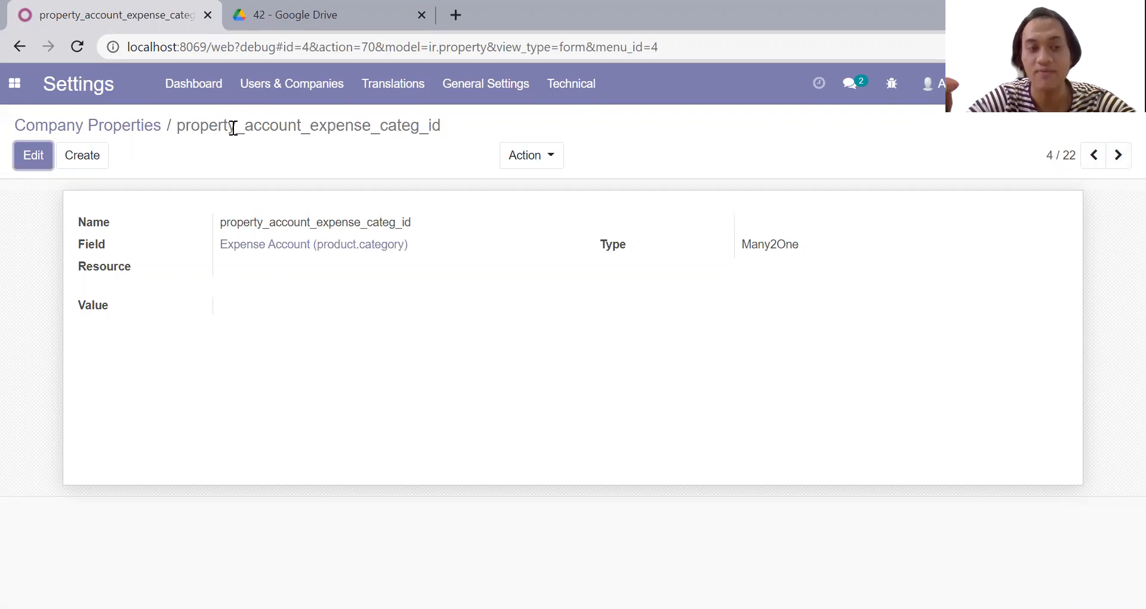
pyautogui.click(158, 131)
# Open the Chart of Accounts in the Accounting app's configuration
pyautogui.click(14, 84)
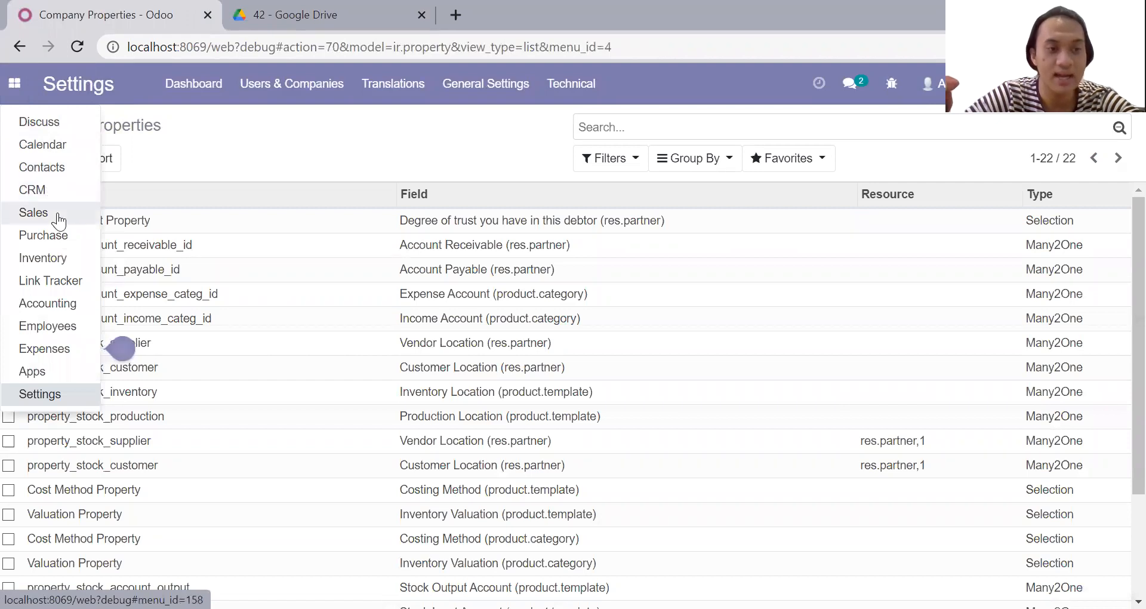
pyautogui.click(63, 303)
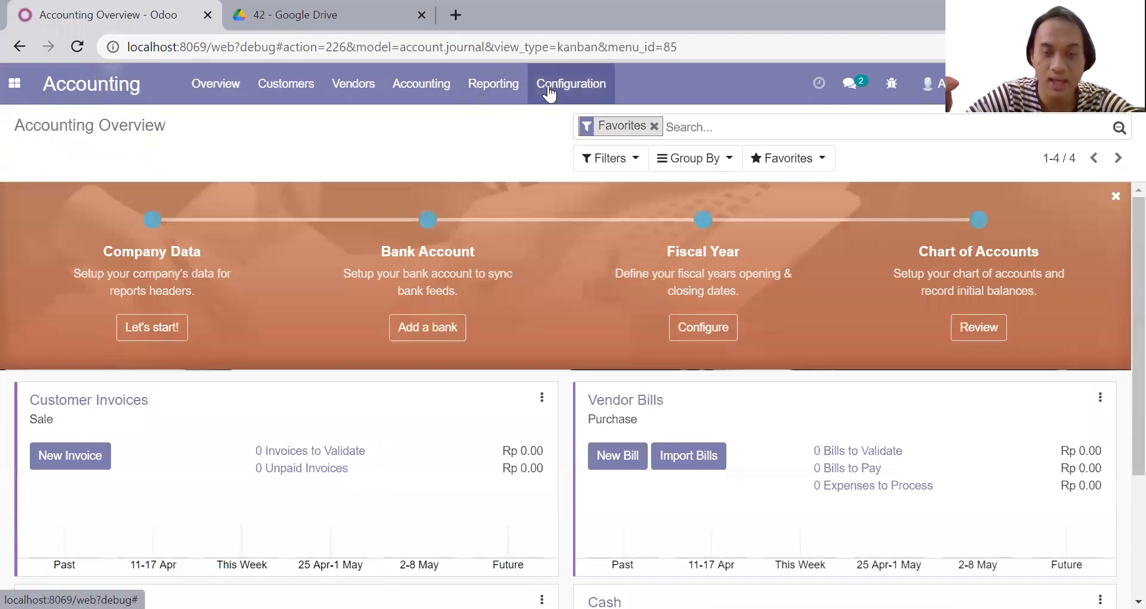
pyautogui.click(548, 94)
pyautogui.click(573, 170)
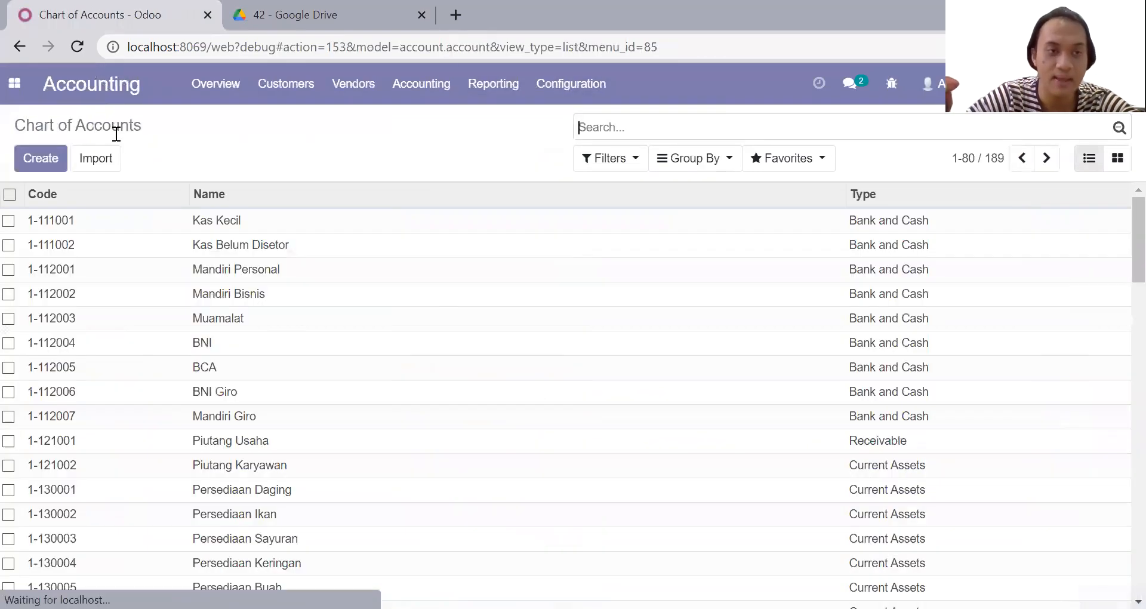
# Expand the chart of accounts list to records 1-189 and delete all of the accounts
pyautogui.click(963, 158)
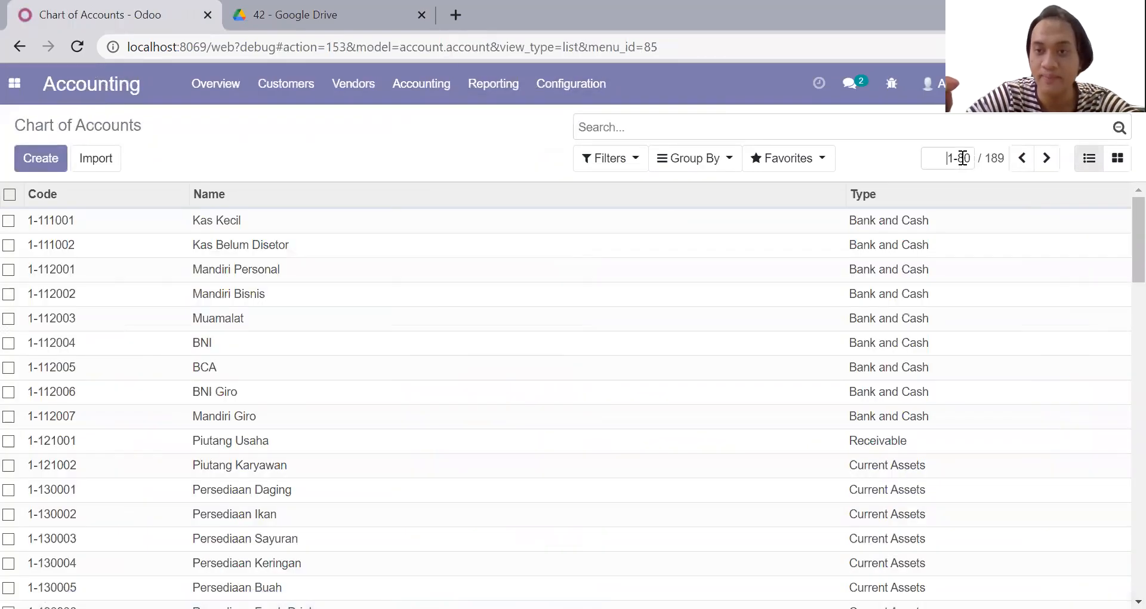
pyautogui.write('189')
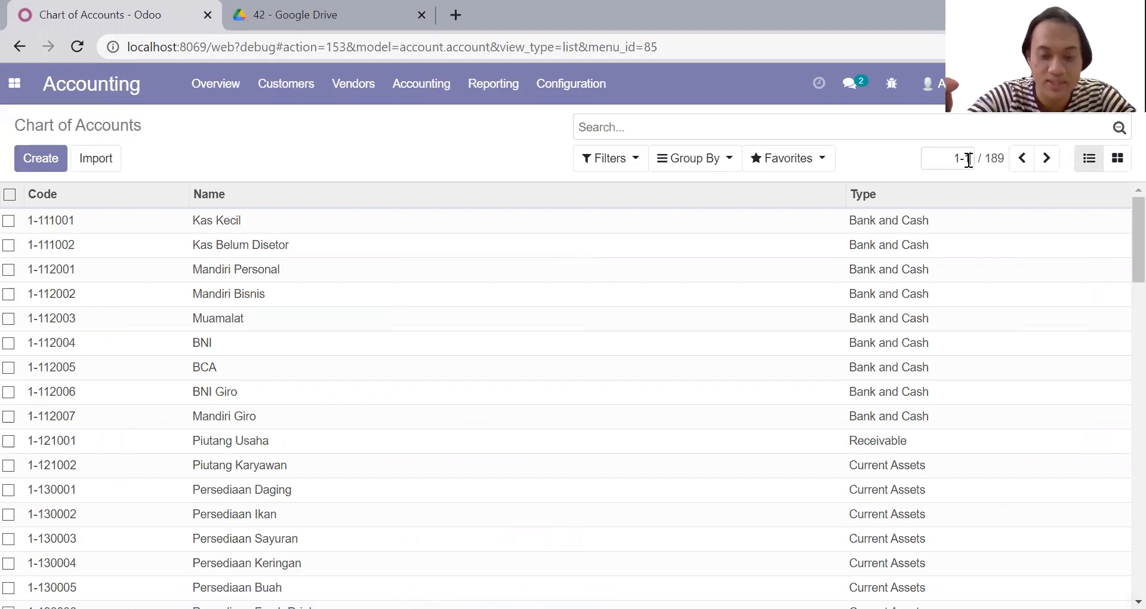
pyautogui.press('Return')
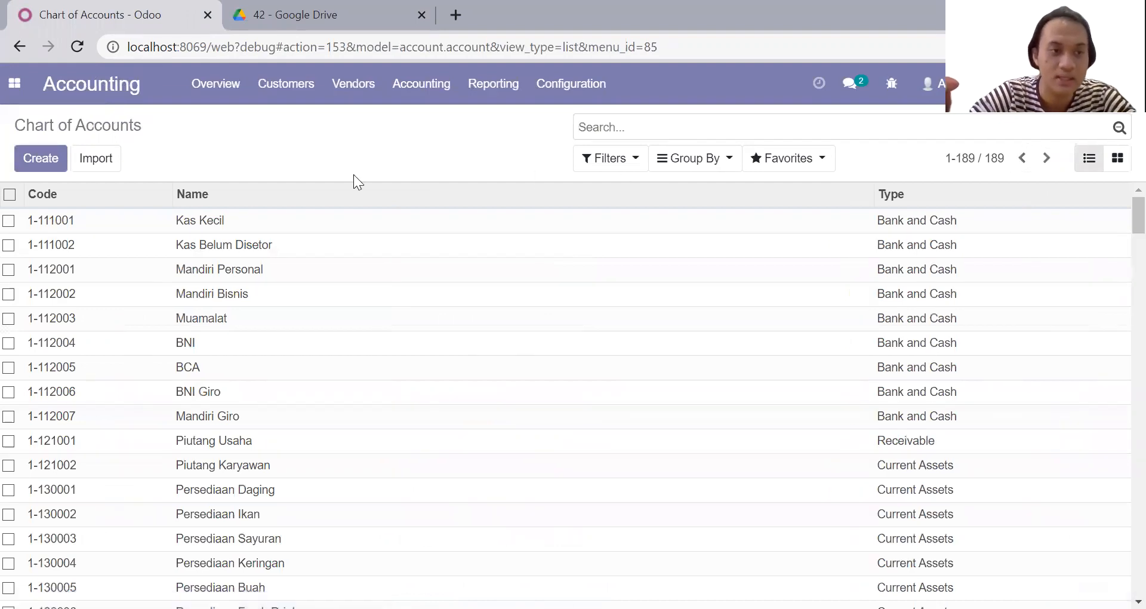
pyautogui.click(9, 197)
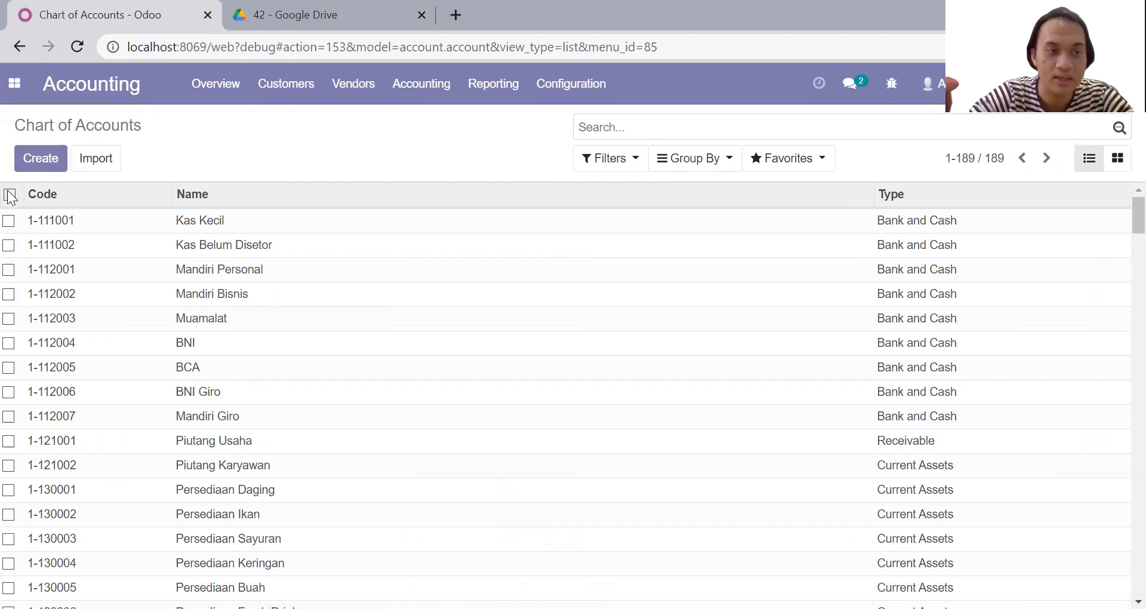
pyautogui.click(526, 159)
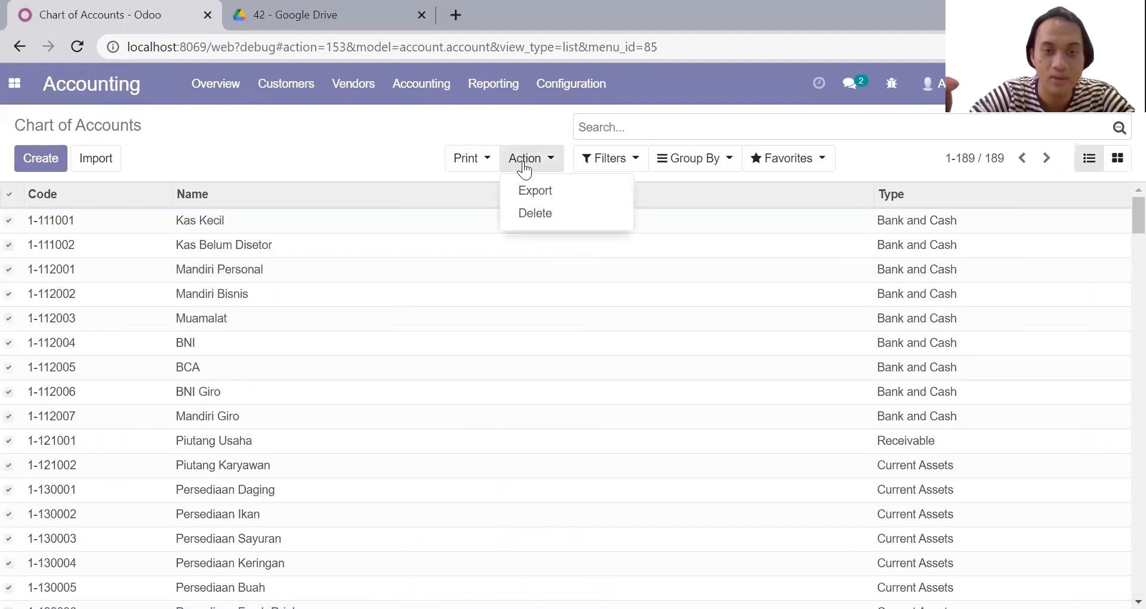
pyautogui.click(528, 213)
pyautogui.click(315, 209)
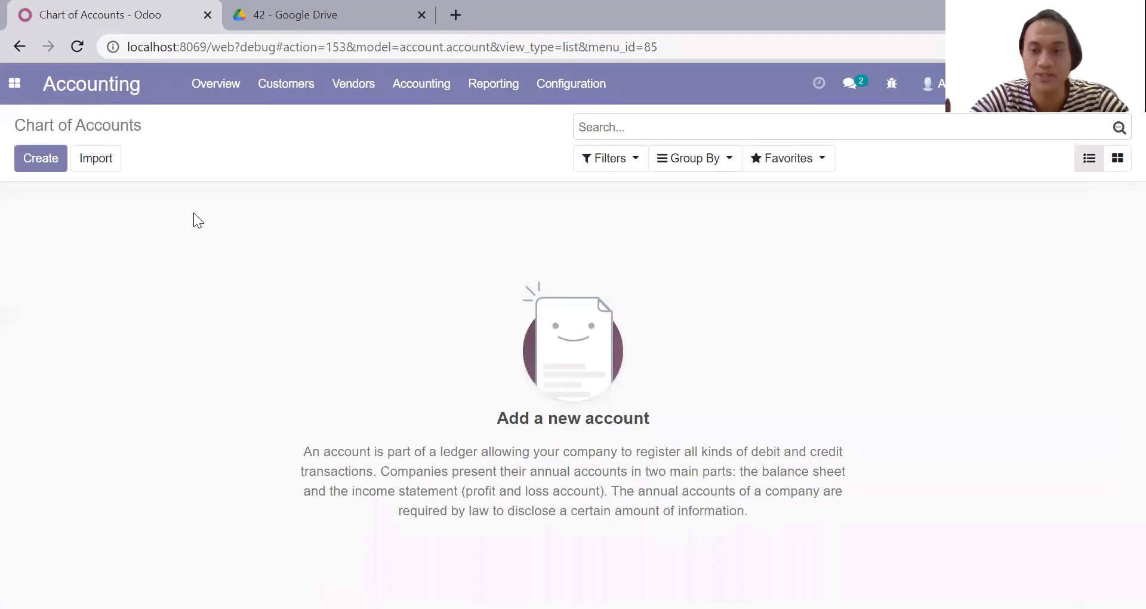
# Load the 01 account.account file into the chart of accounts import, test it and import its accounts
pyautogui.click(94, 167)
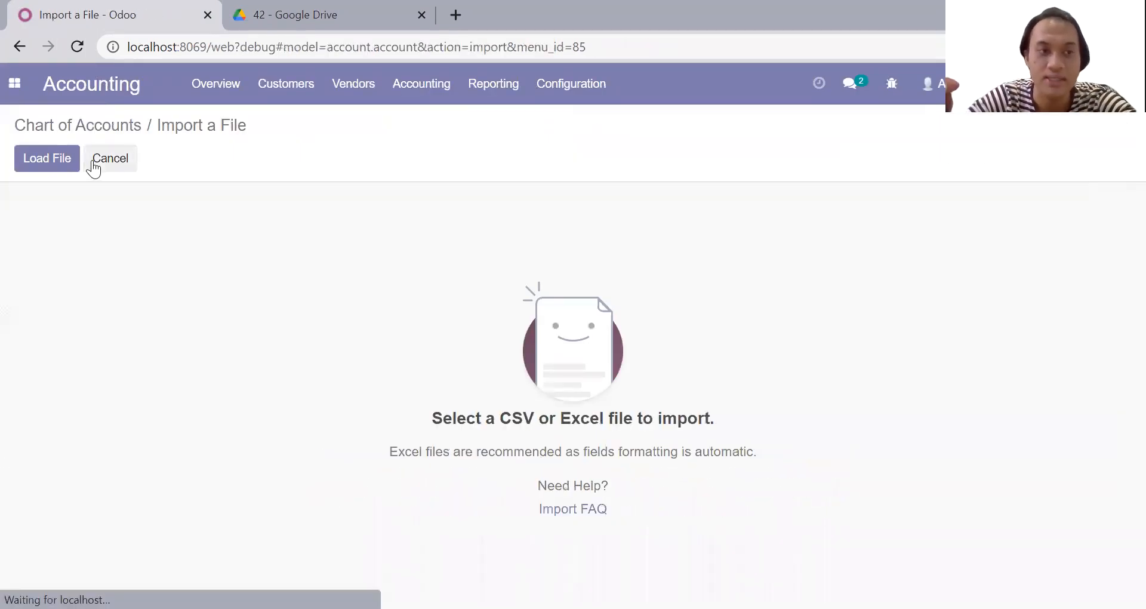
pyautogui.click(55, 157)
pyautogui.click(217, 135)
pyautogui.doubleClick(218, 135)
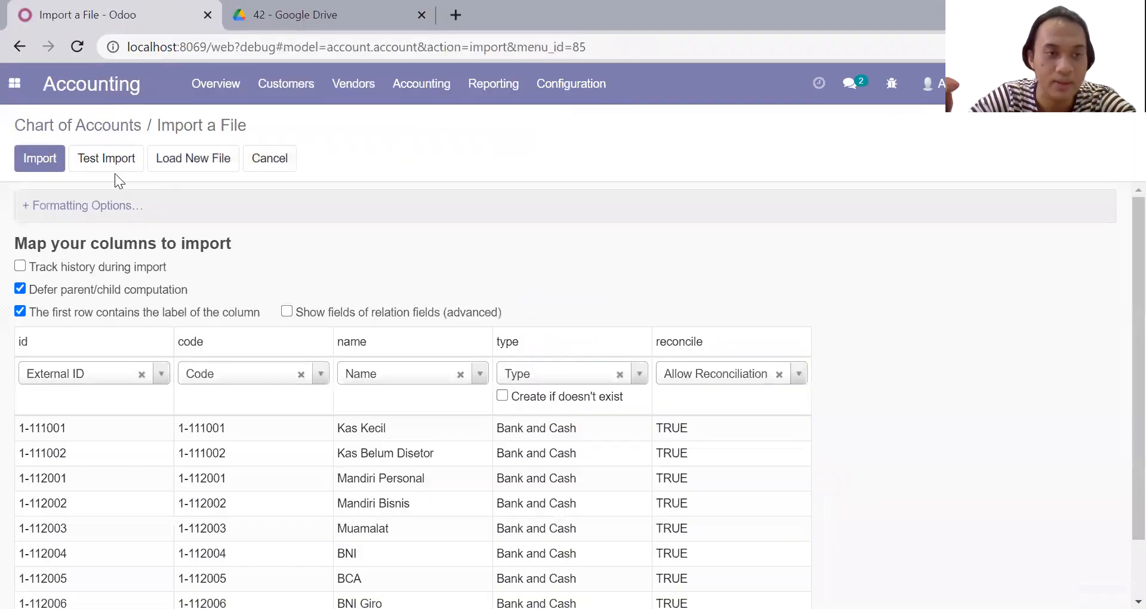
pyautogui.click(116, 171)
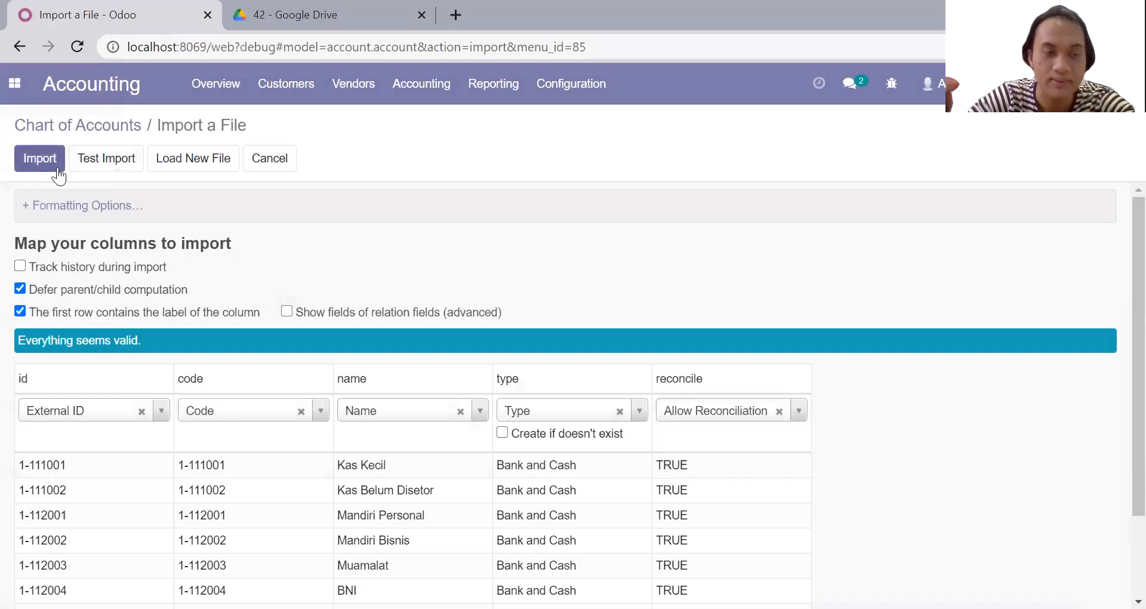
pyautogui.click(58, 174)
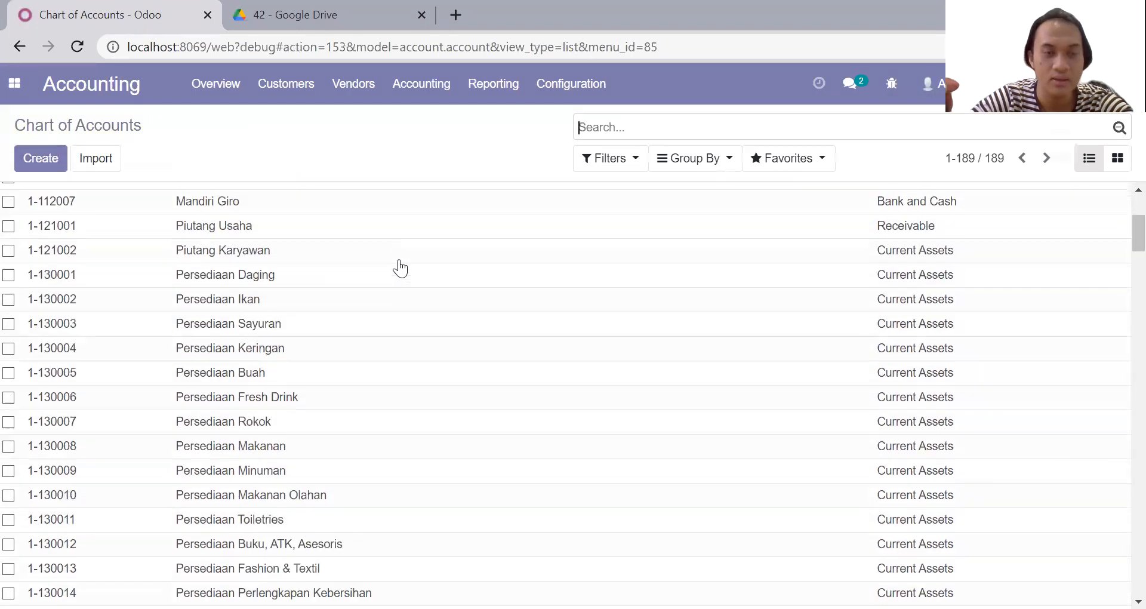
pyautogui.scroll(5, 396, 267)
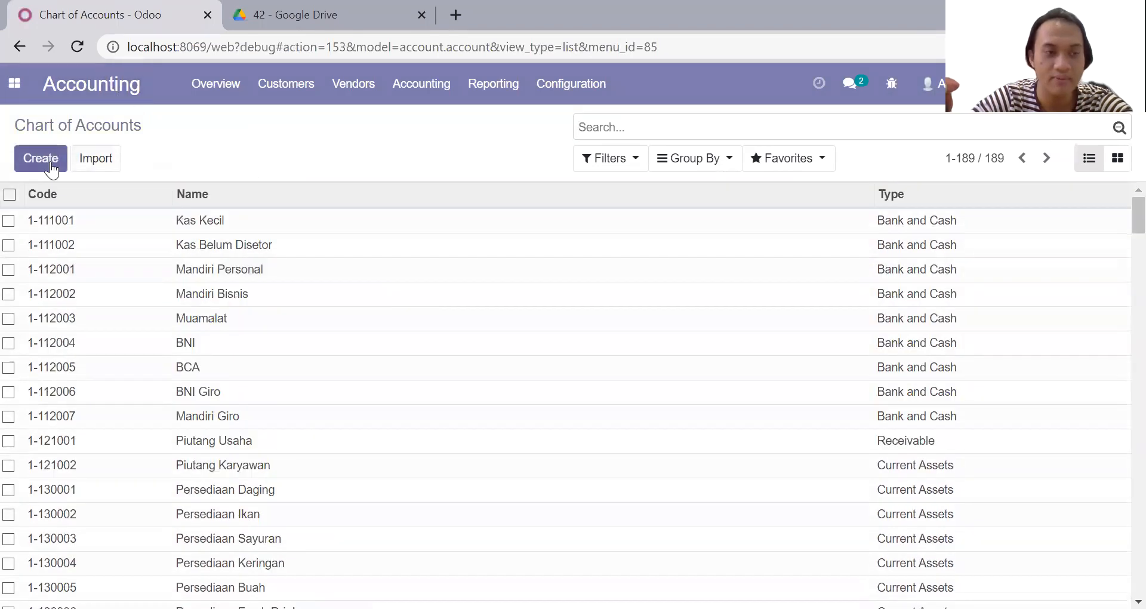
# Delete all the newly imported accounts from the chart of accounts
pyautogui.click(93, 167)
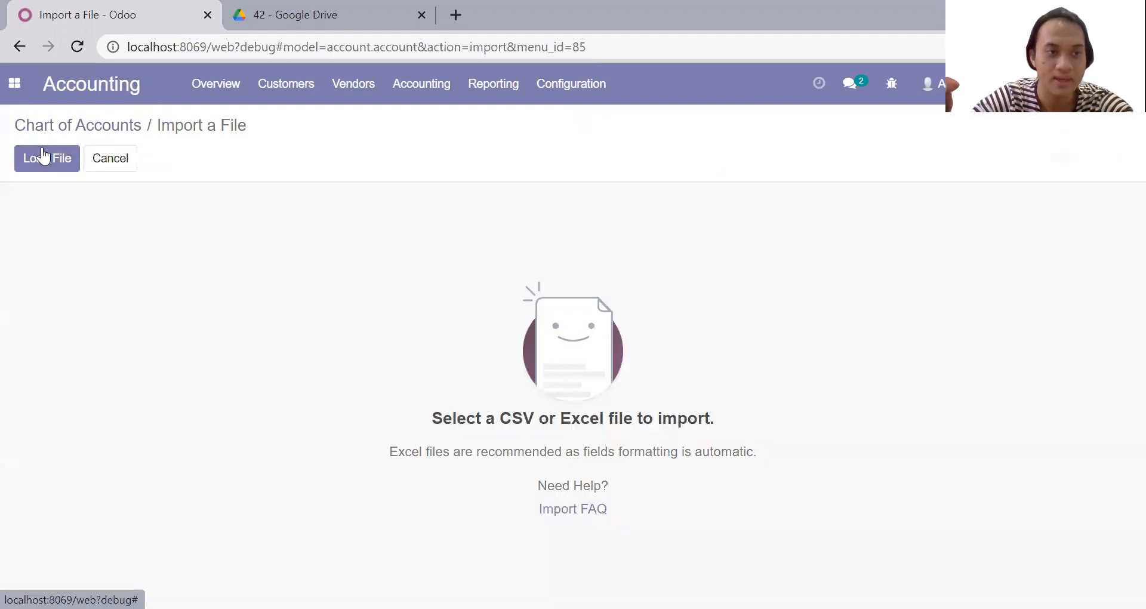
pyautogui.click(81, 127)
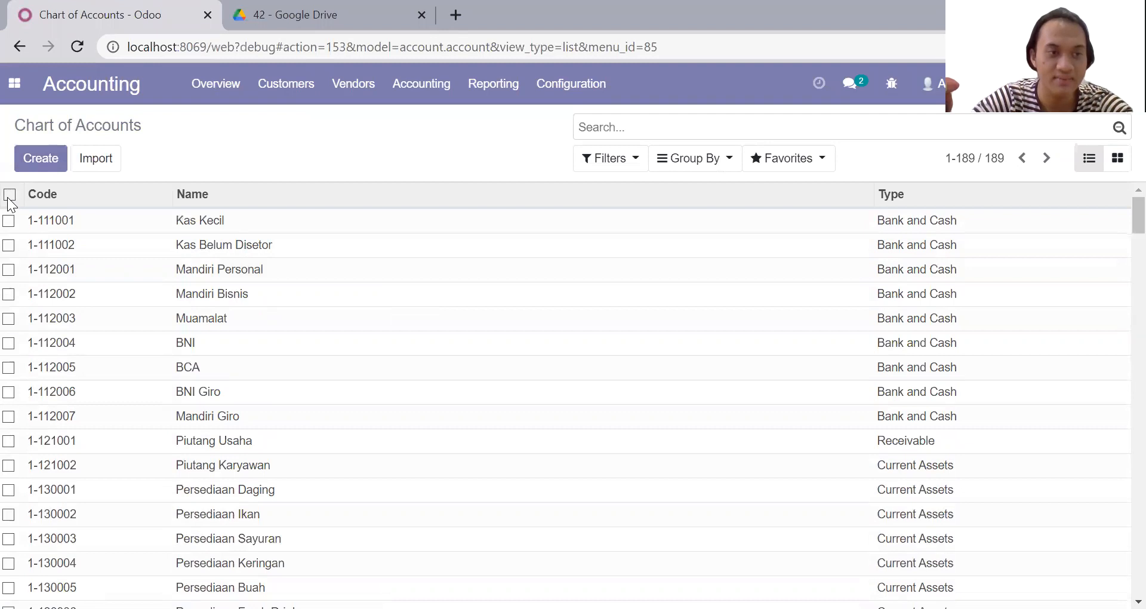
pyautogui.click(9, 195)
pyautogui.click(528, 158)
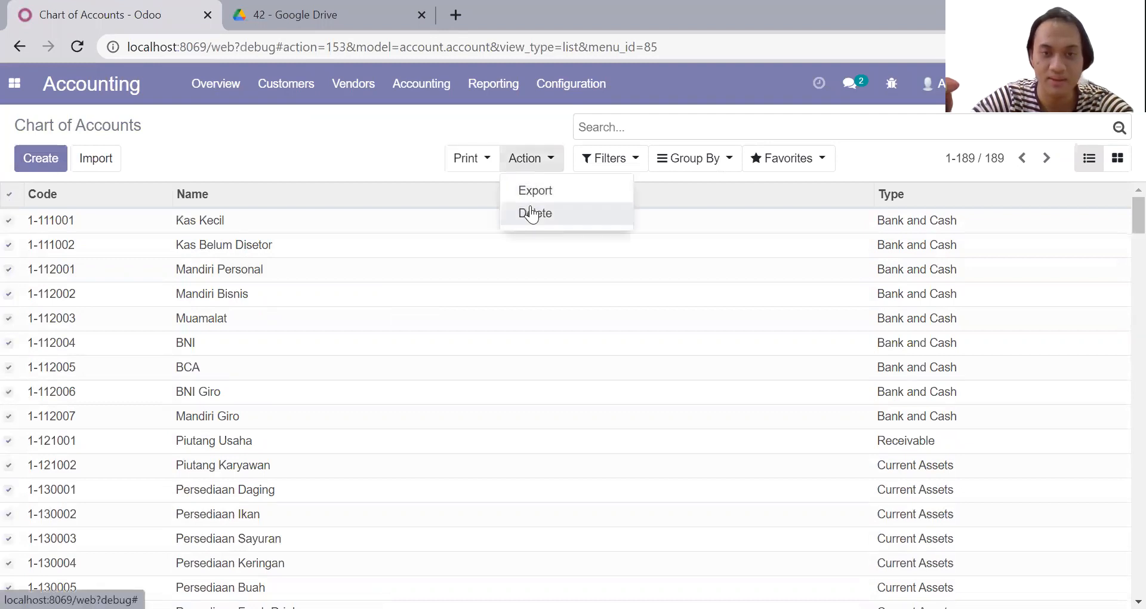
pyautogui.click(532, 214)
pyautogui.click(318, 219)
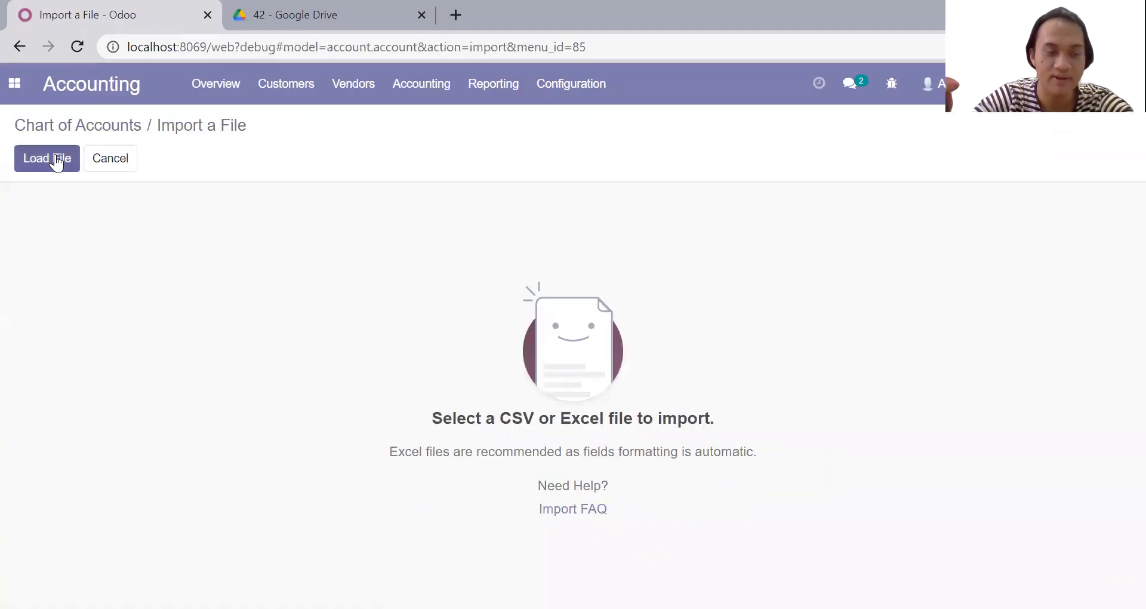
# Load the case's chart of accounts file from the uts folder for import
pyautogui.click(55, 156)
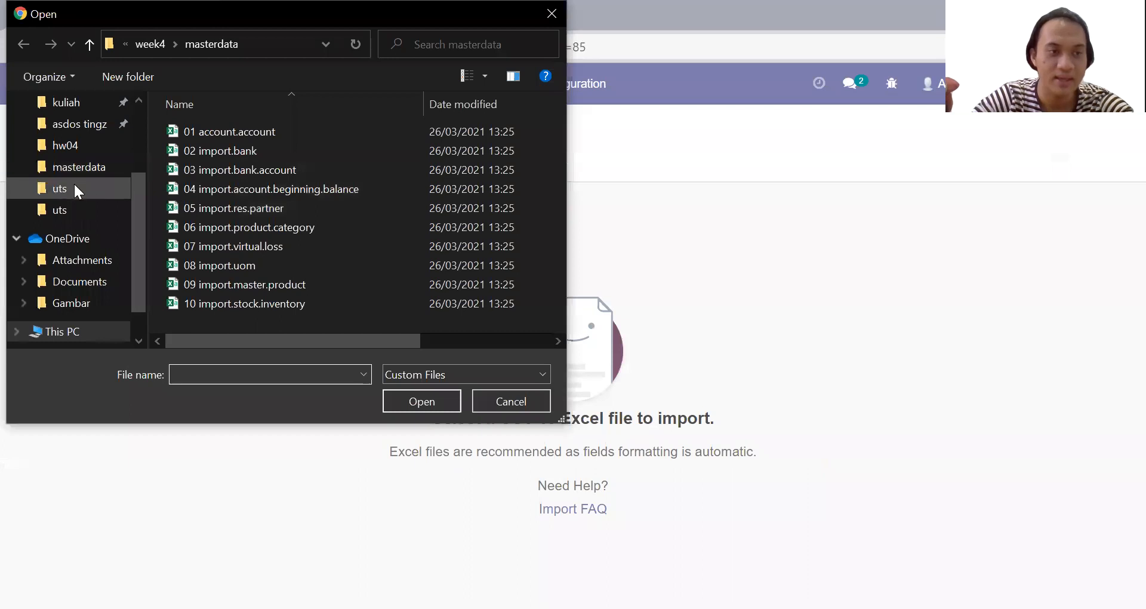
pyautogui.click(72, 187)
pyautogui.click(229, 158)
pyautogui.doubleClick(227, 156)
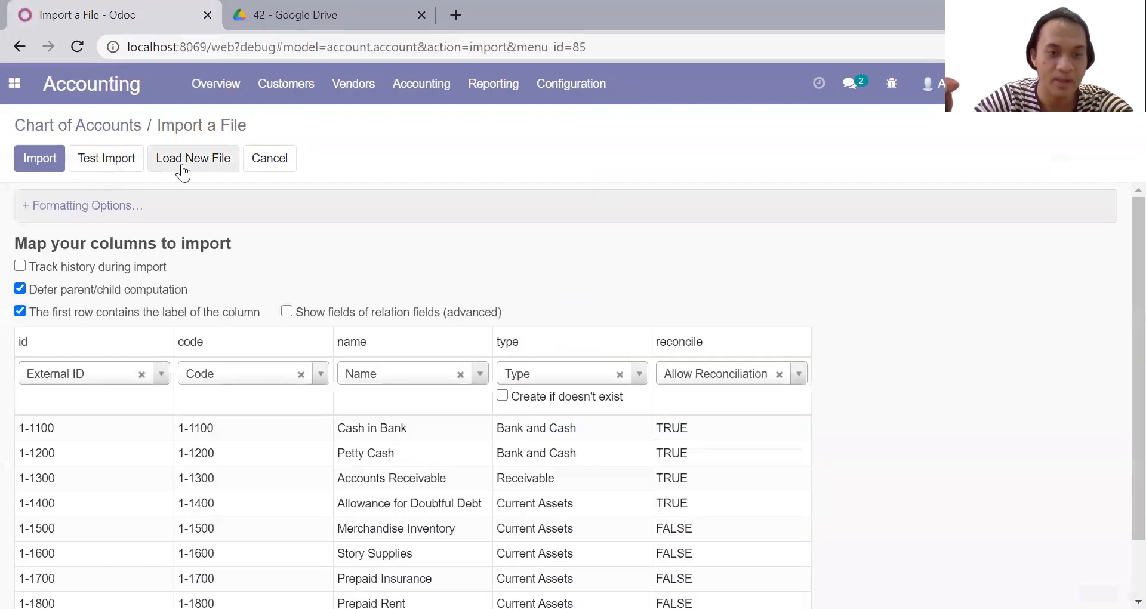
# Test the loaded account data and import it into the chart of accounts
pyautogui.click(107, 159)
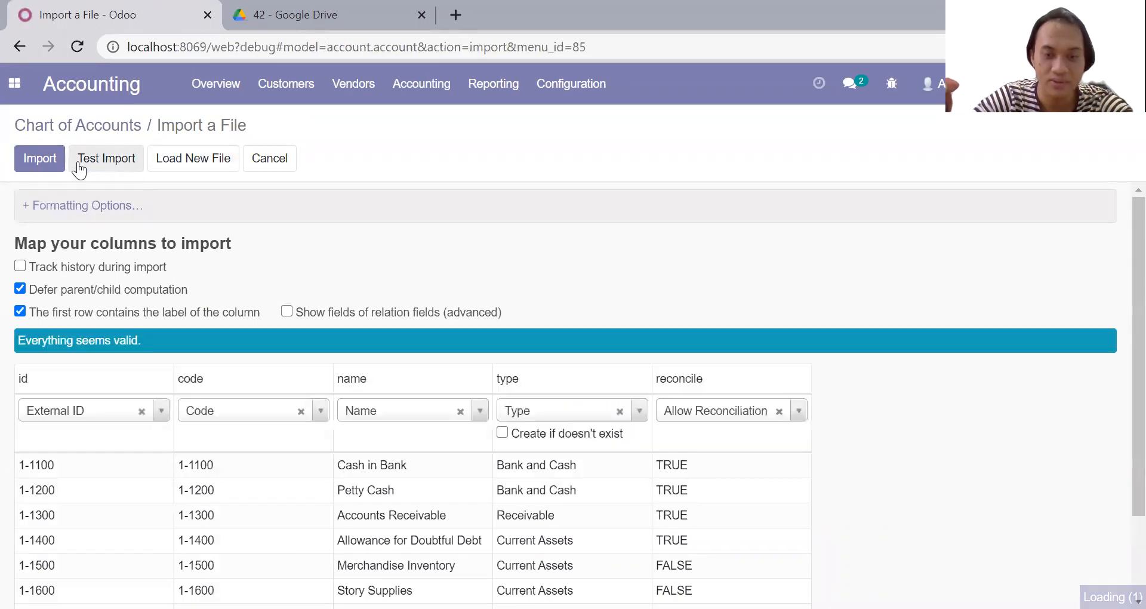
pyautogui.click(57, 160)
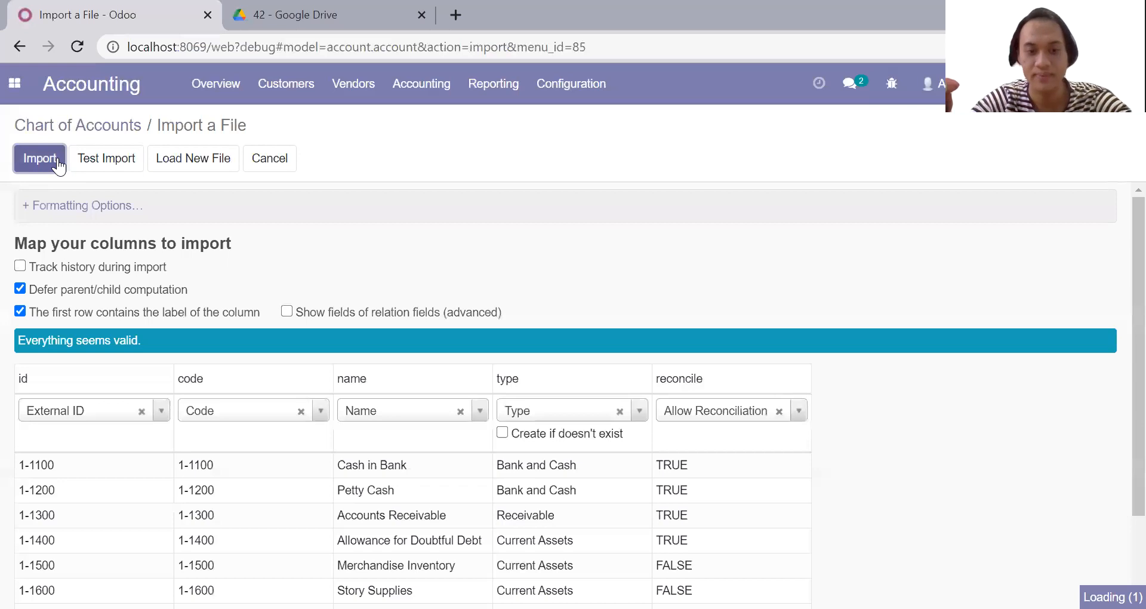
pyautogui.scroll(-10, 397, 253)
pyautogui.scroll(10, 397, 252)
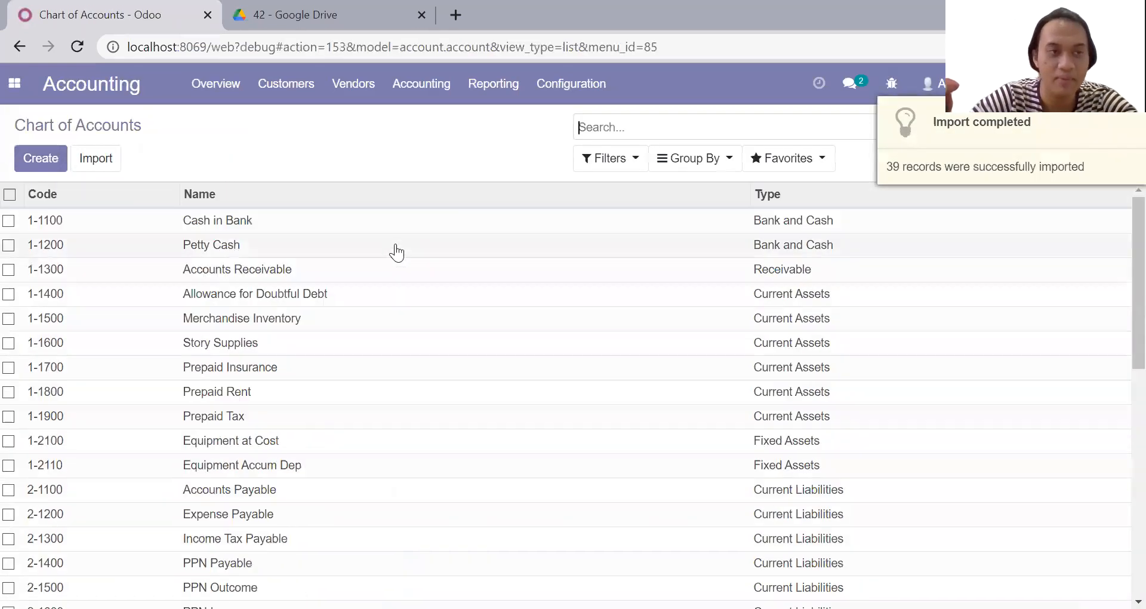
# Open the Journal Entries list in the Accounting app
pyautogui.click(8, 86)
pyautogui.click(429, 85)
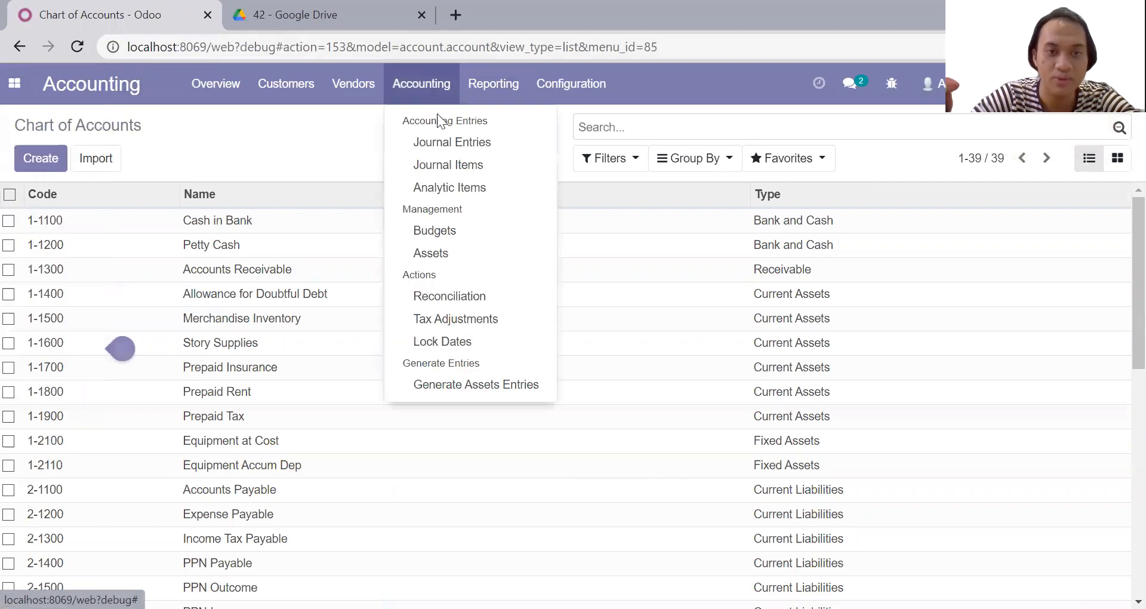
pyautogui.click(440, 142)
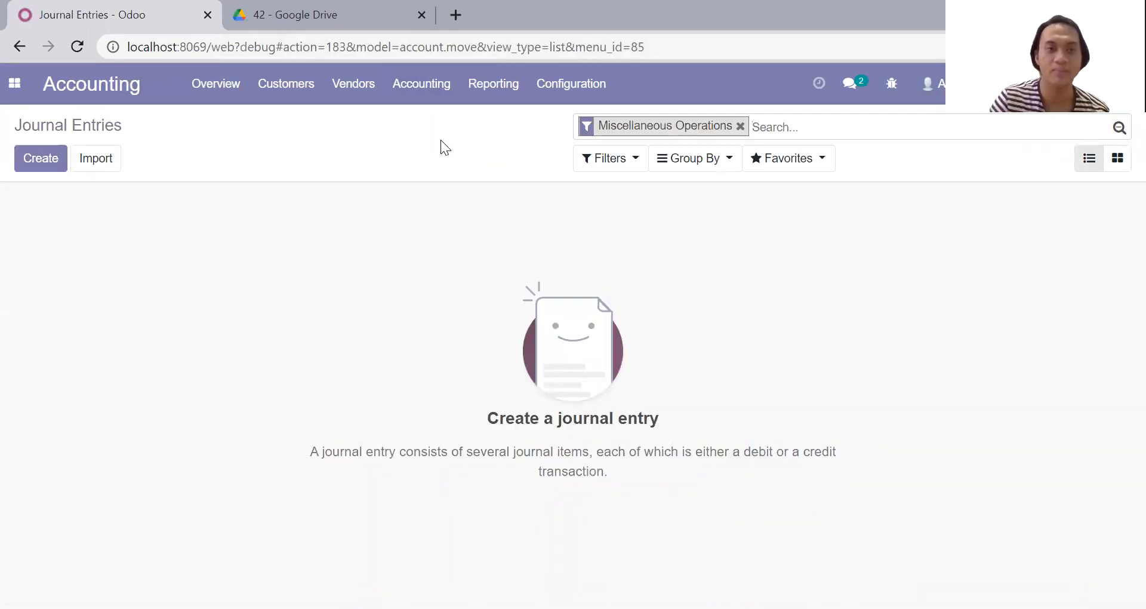
pyautogui.click(429, 98)
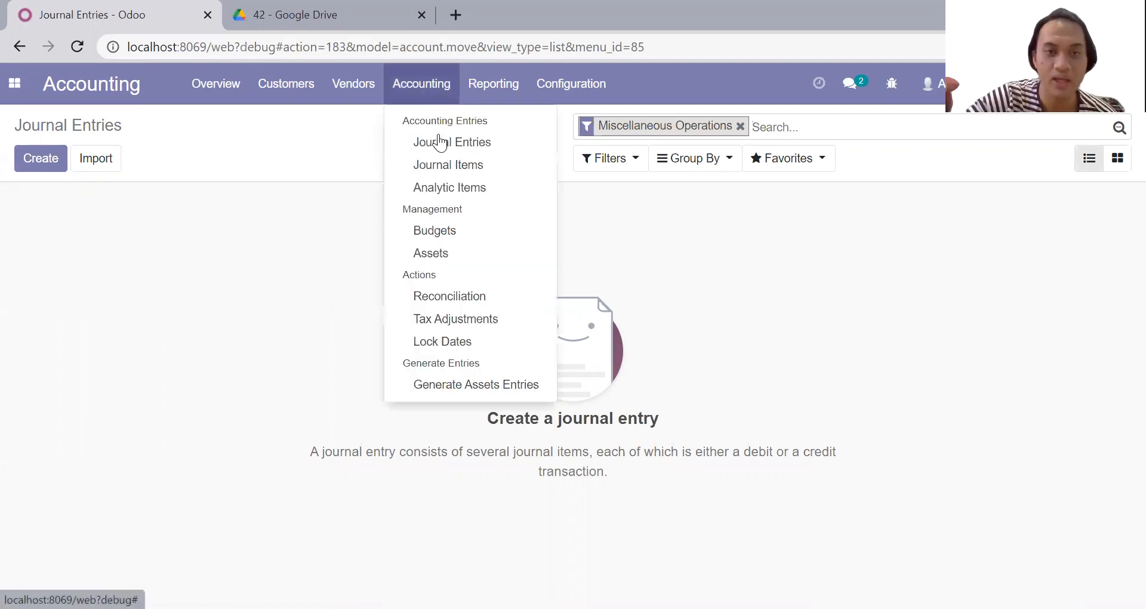
pyautogui.click(442, 144)
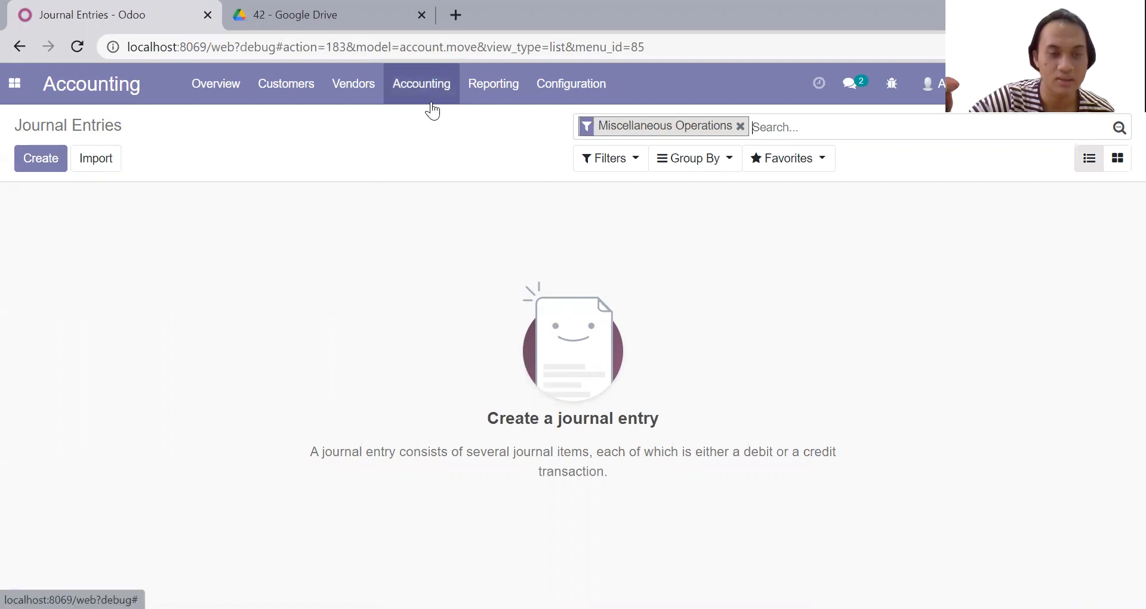
pyautogui.click(433, 111)
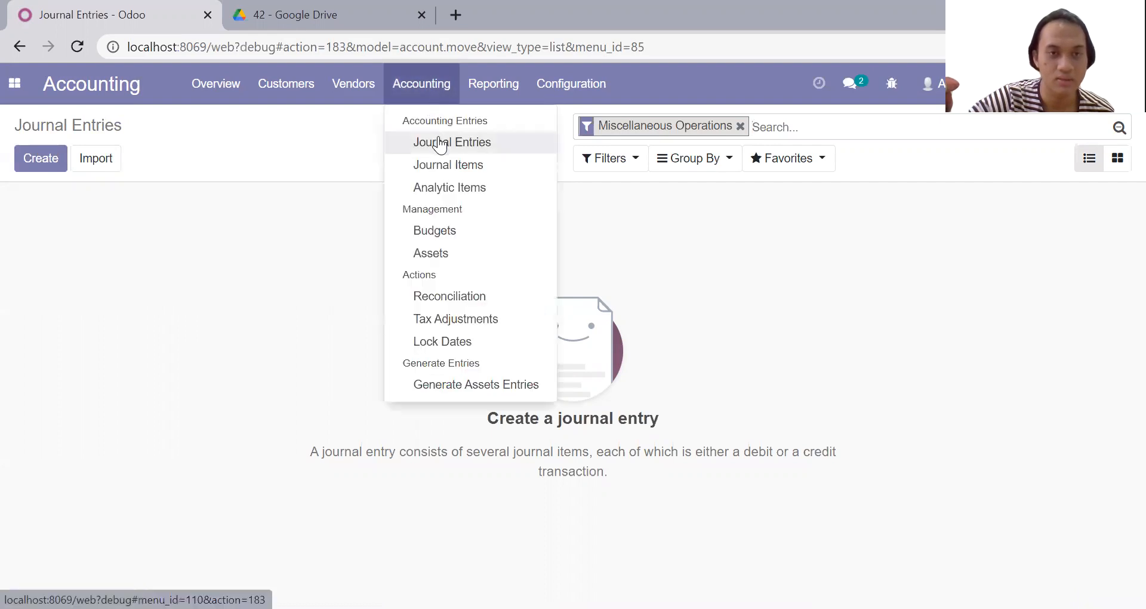
pyautogui.click(440, 142)
# Load the beginning balance file for import into the journal entries and review its column mapping and amounts
pyautogui.click(98, 167)
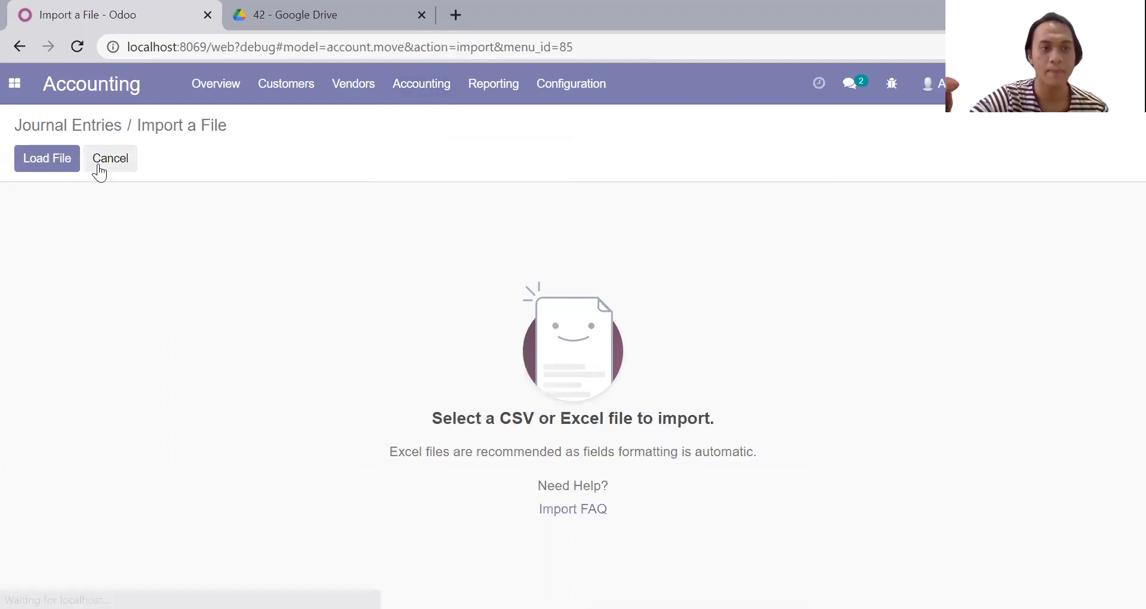
pyautogui.click(67, 162)
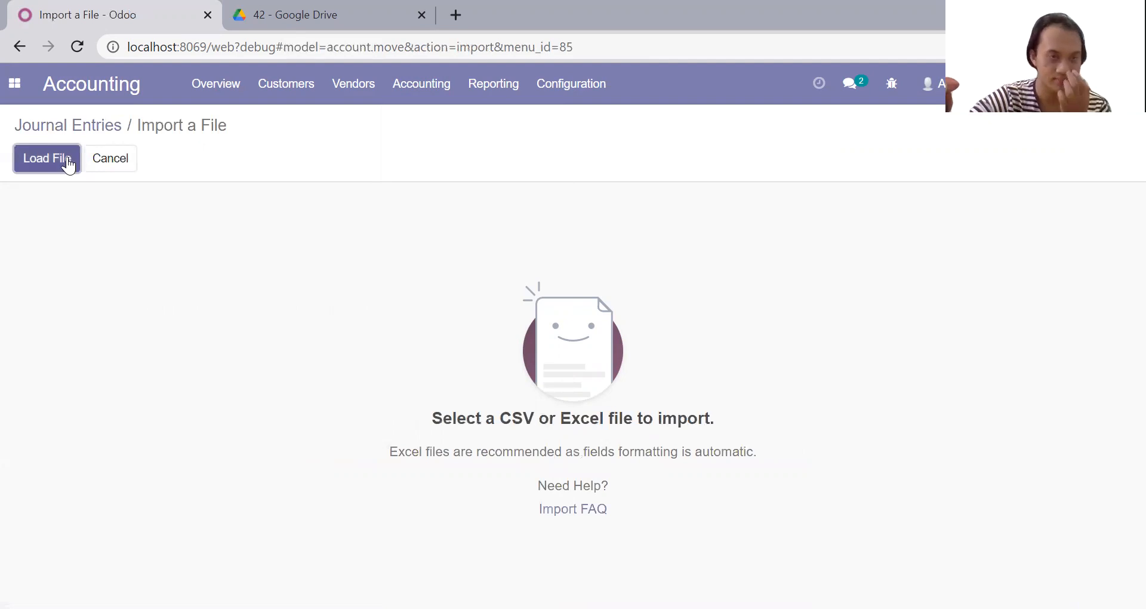
pyautogui.doubleClick(221, 132)
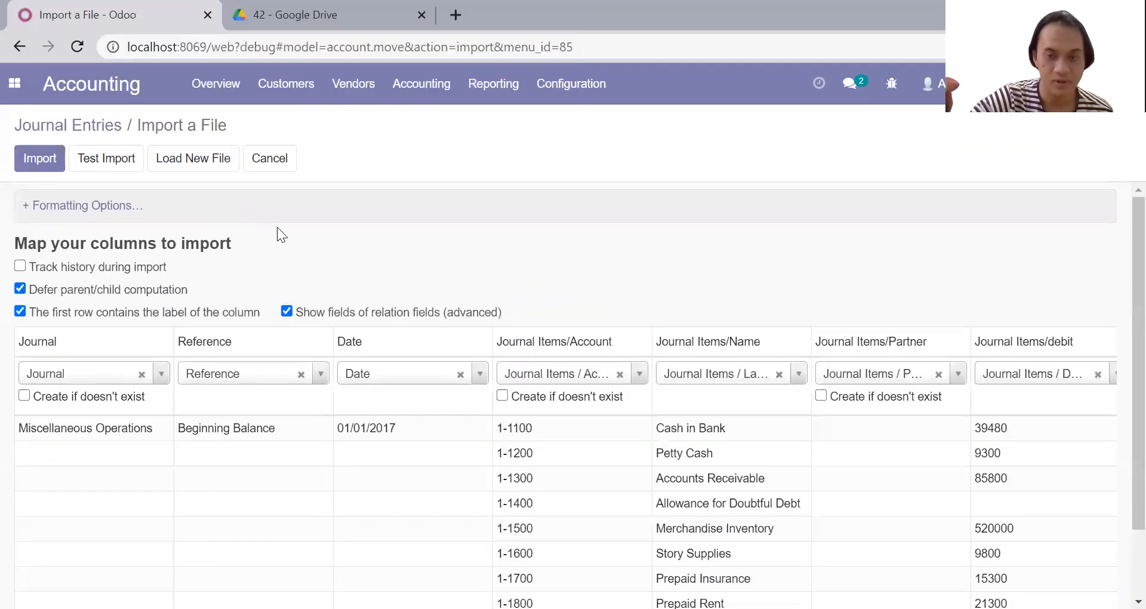
pyautogui.scroll(-2, 277, 227)
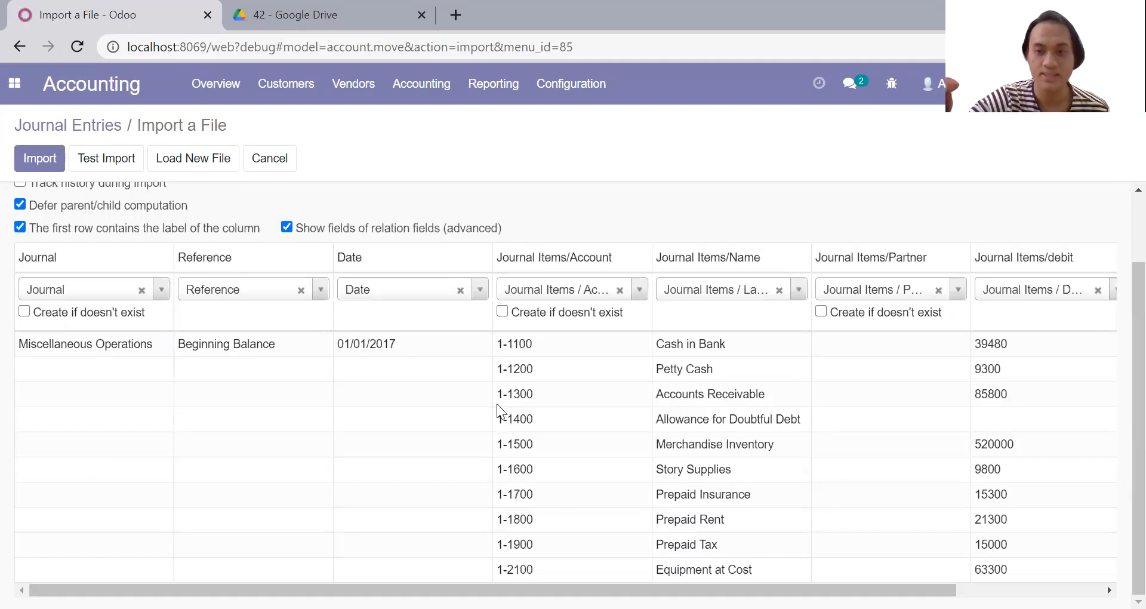
pyautogui.hscroll(3, 497, 403)
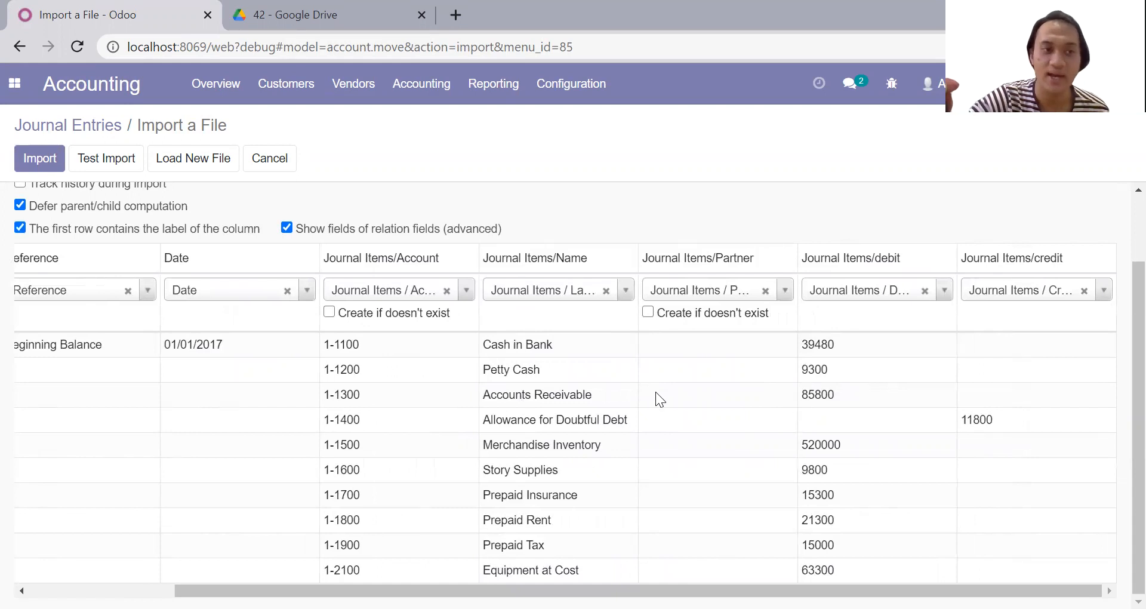
pyautogui.scroll(2, 511, 334)
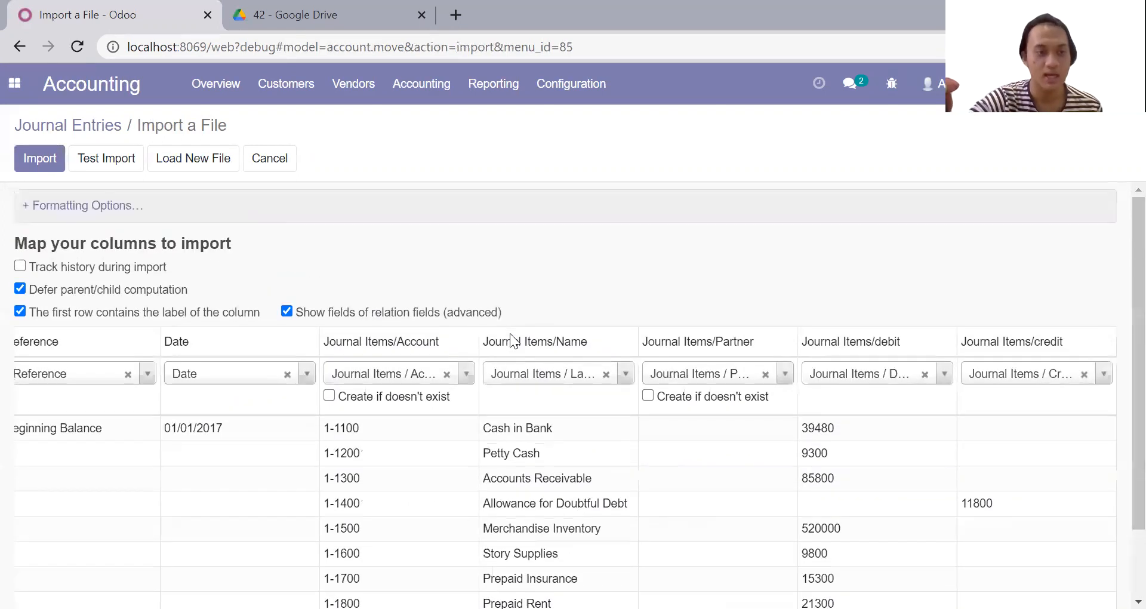
# Test the loaded beginning balance data and import it into the journal entries
pyautogui.click(91, 169)
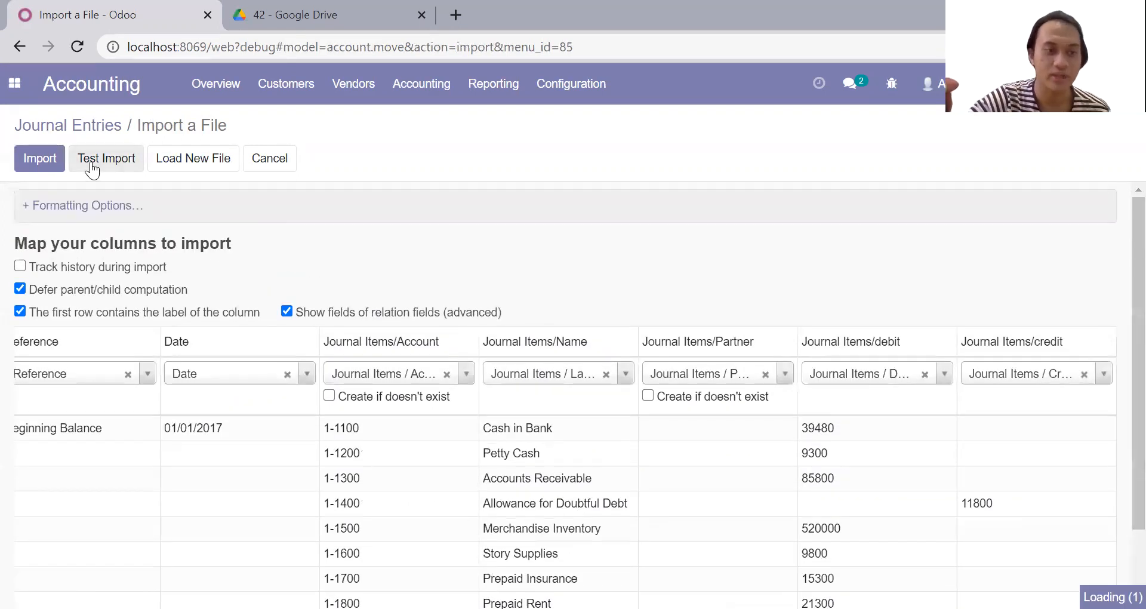
pyautogui.click(37, 168)
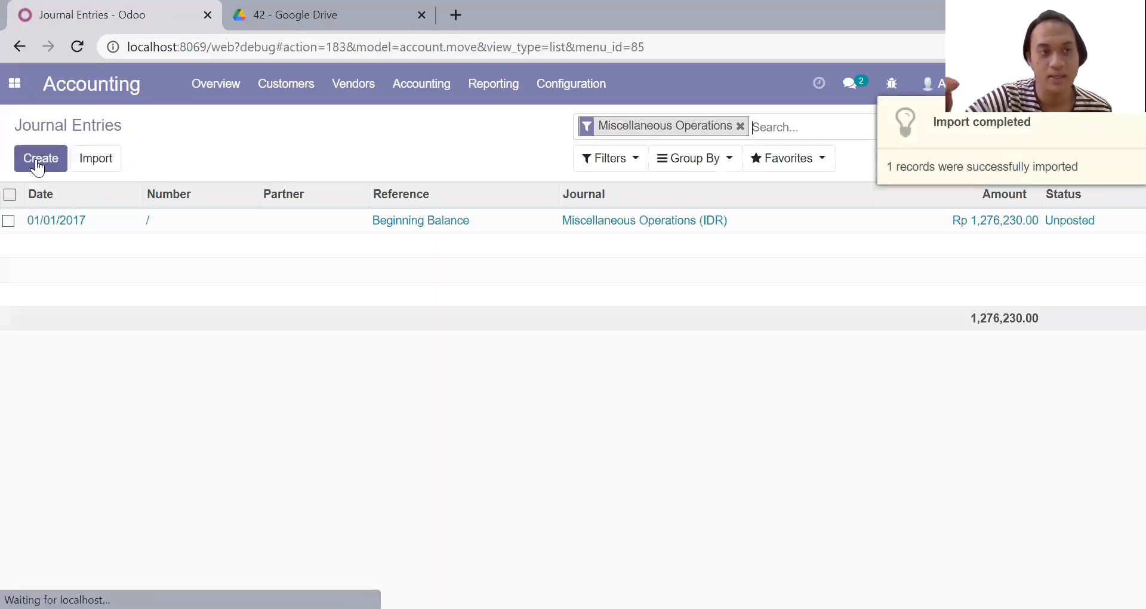
# Load the contact file from the uts folder for import into the Contacts app and review its column mapping
pyautogui.click(16, 88)
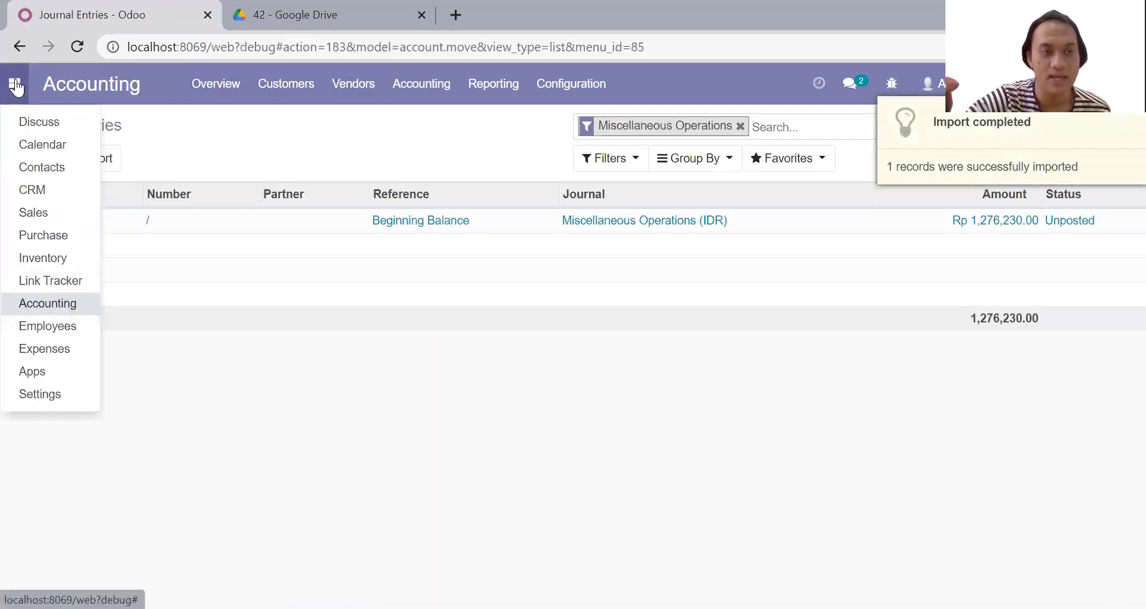
pyautogui.click(67, 165)
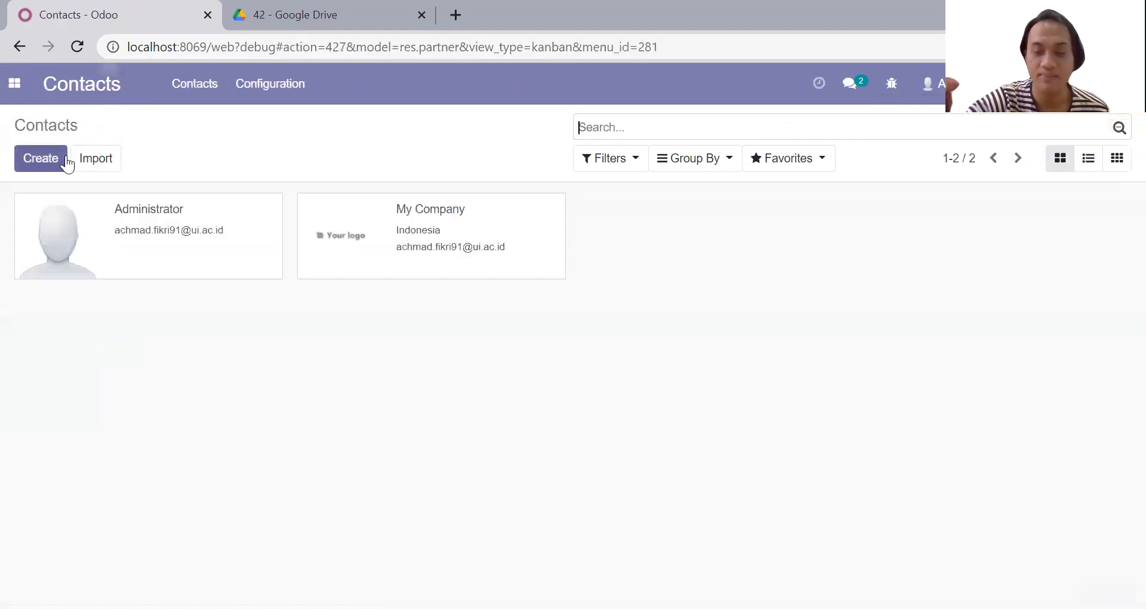
pyautogui.click(98, 170)
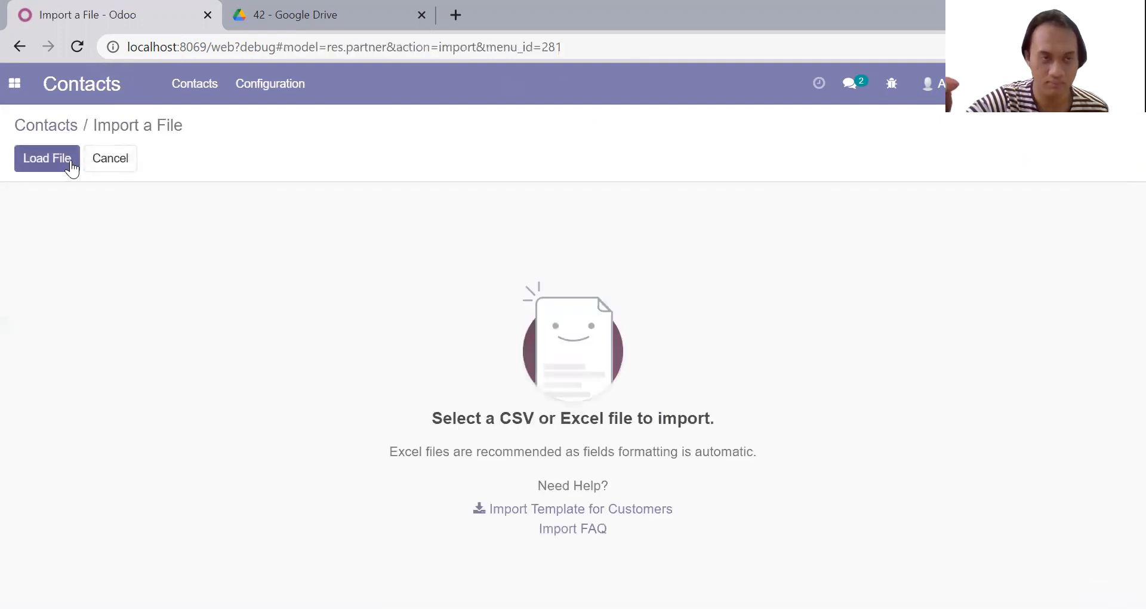
pyautogui.click(67, 159)
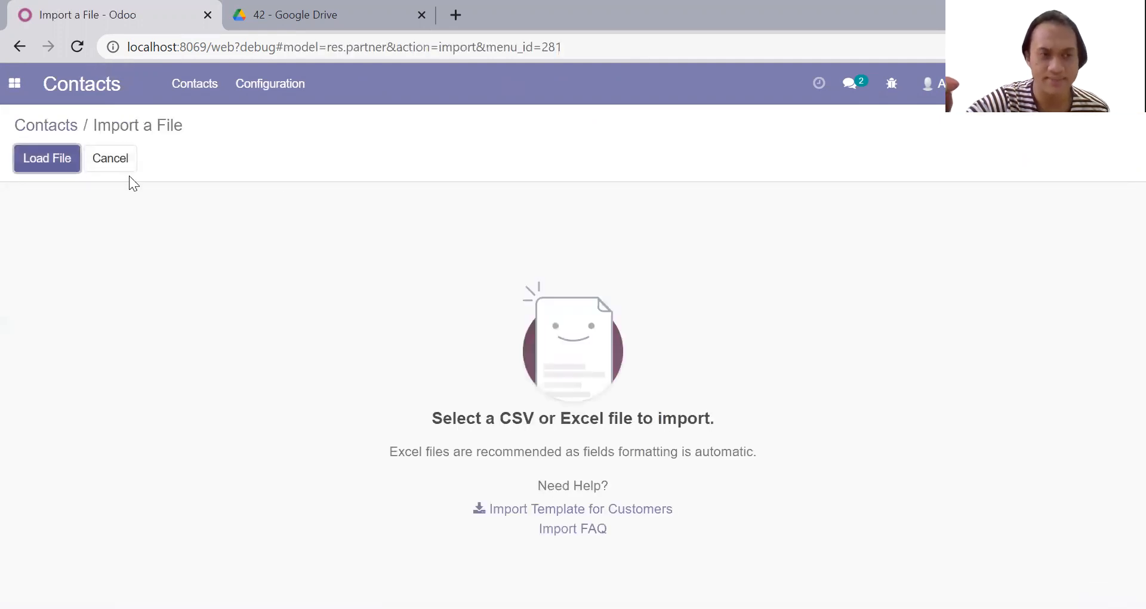
pyautogui.doubleClick(224, 190)
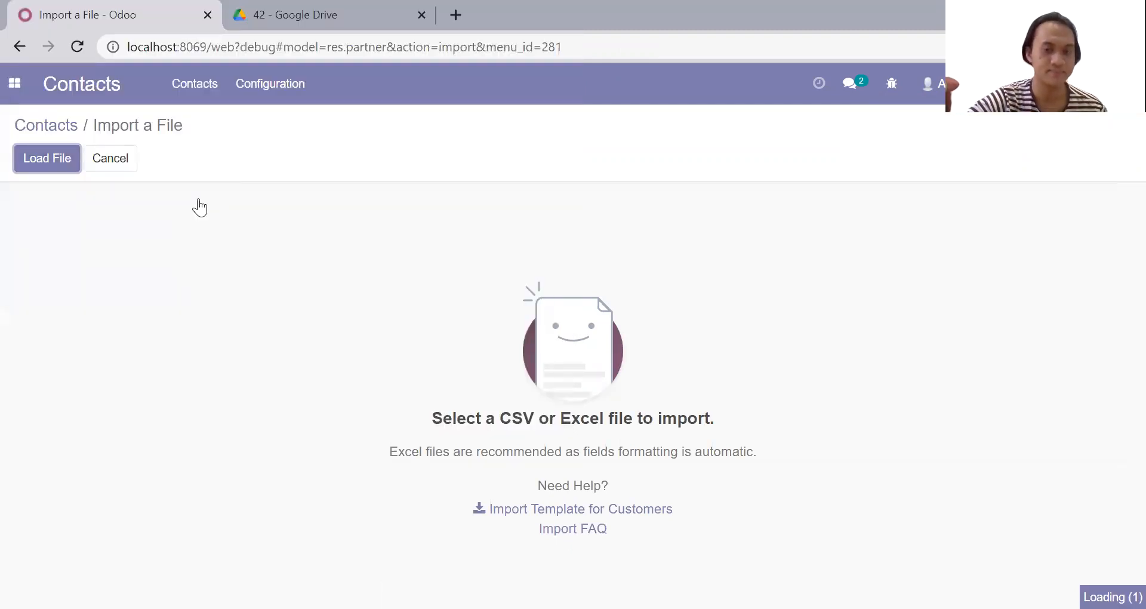
pyautogui.scroll(-1, 251, 251)
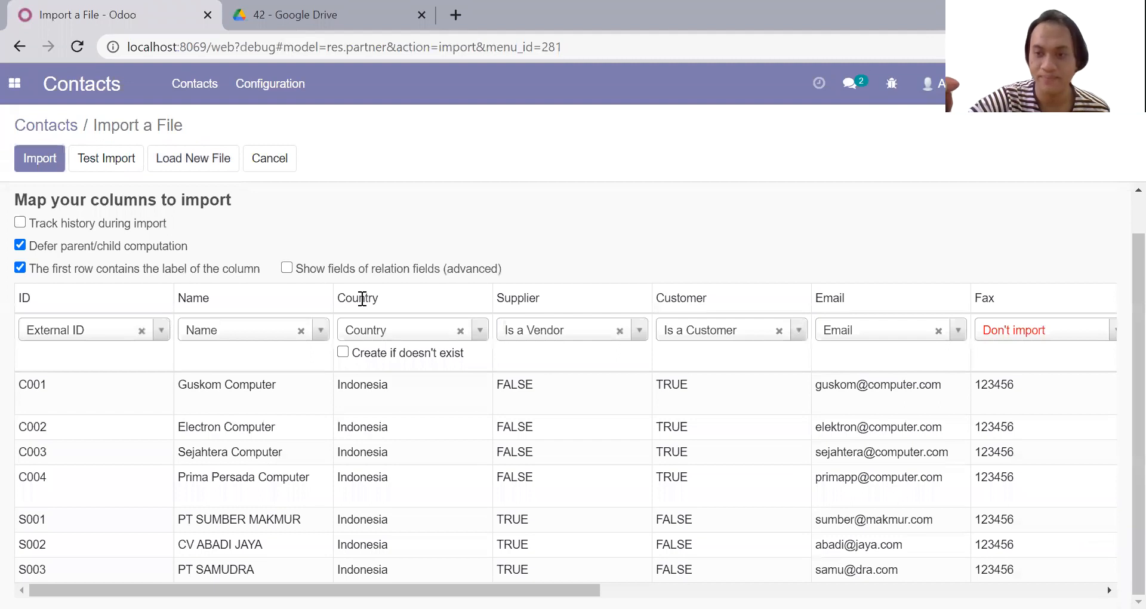
pyautogui.scroll(1, 453, 423)
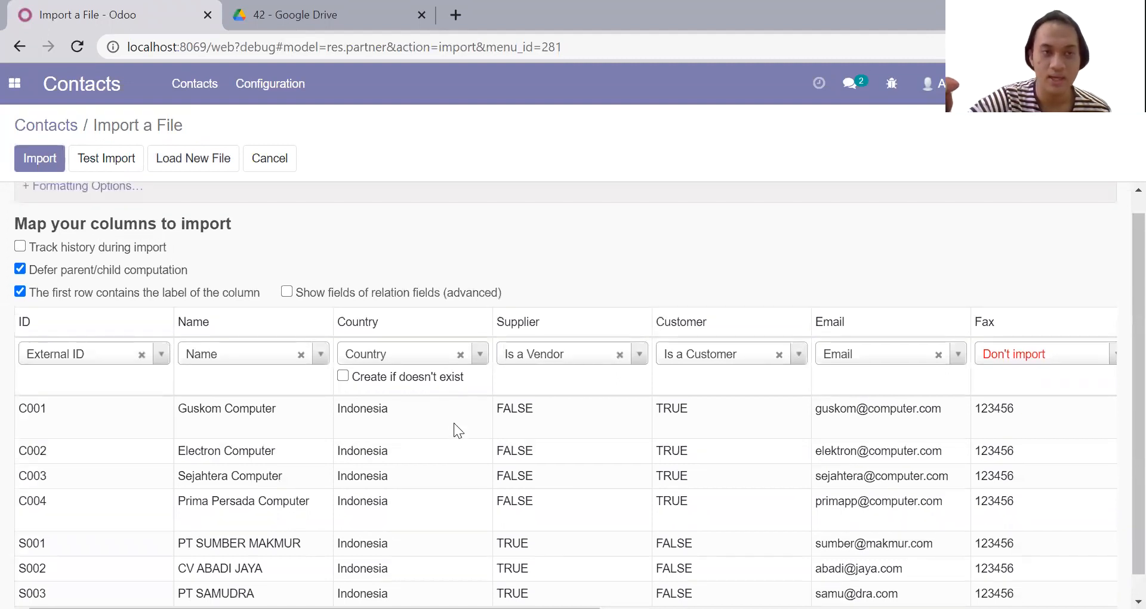
# Compare the loaded contacts with the customer and supplier lists in the case PDF, and import them after a test
pyautogui.click(369, 8)
pyautogui.scroll(-10, 382, 298)
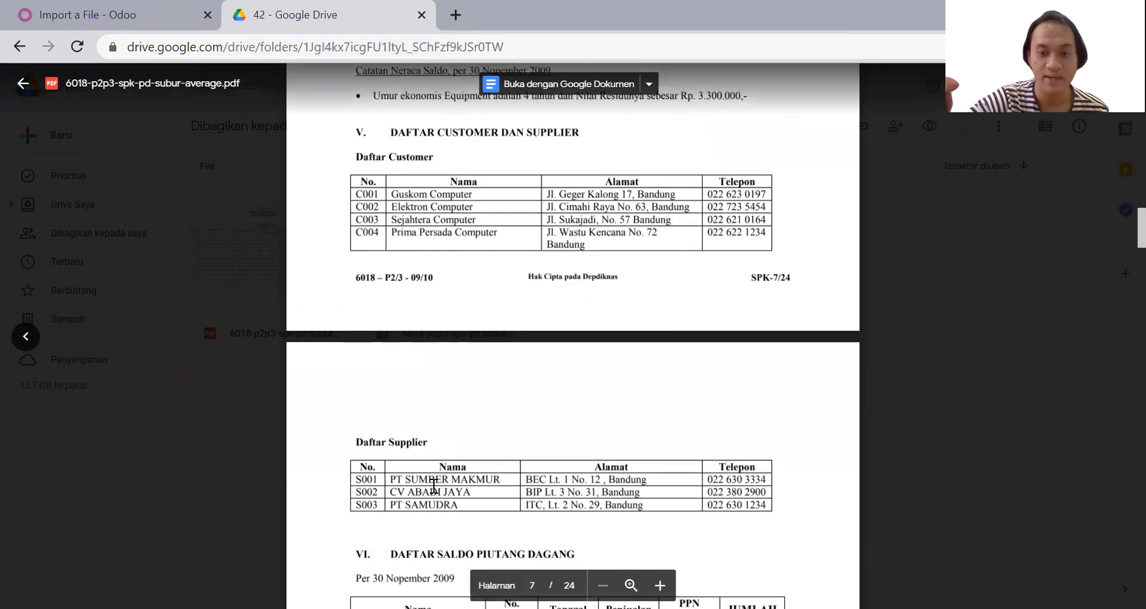
pyautogui.click(102, 7)
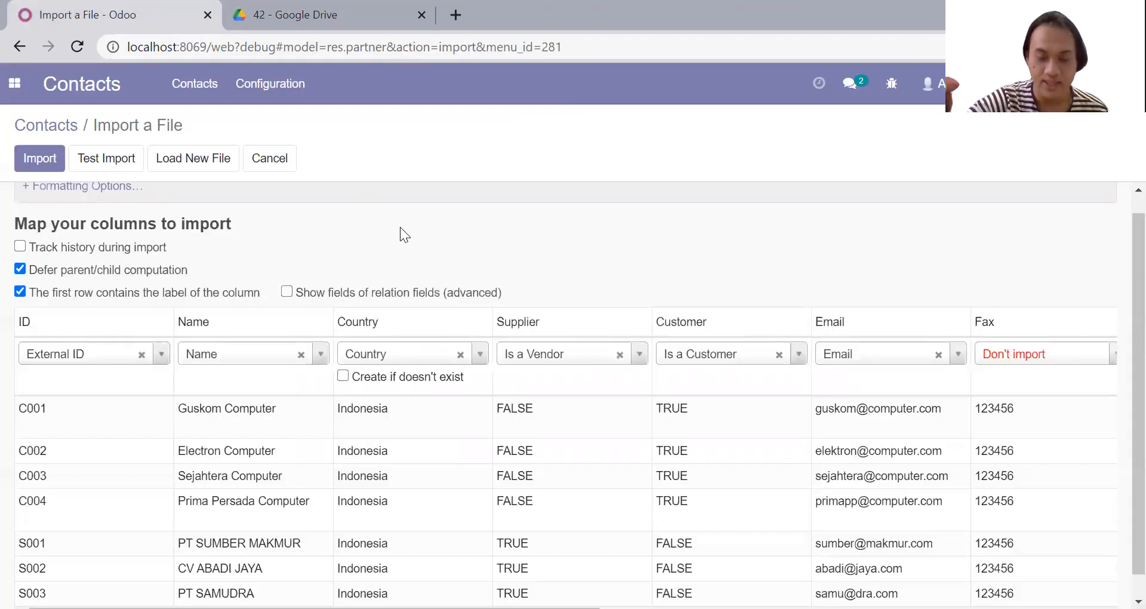
pyautogui.scroll(-1, 401, 228)
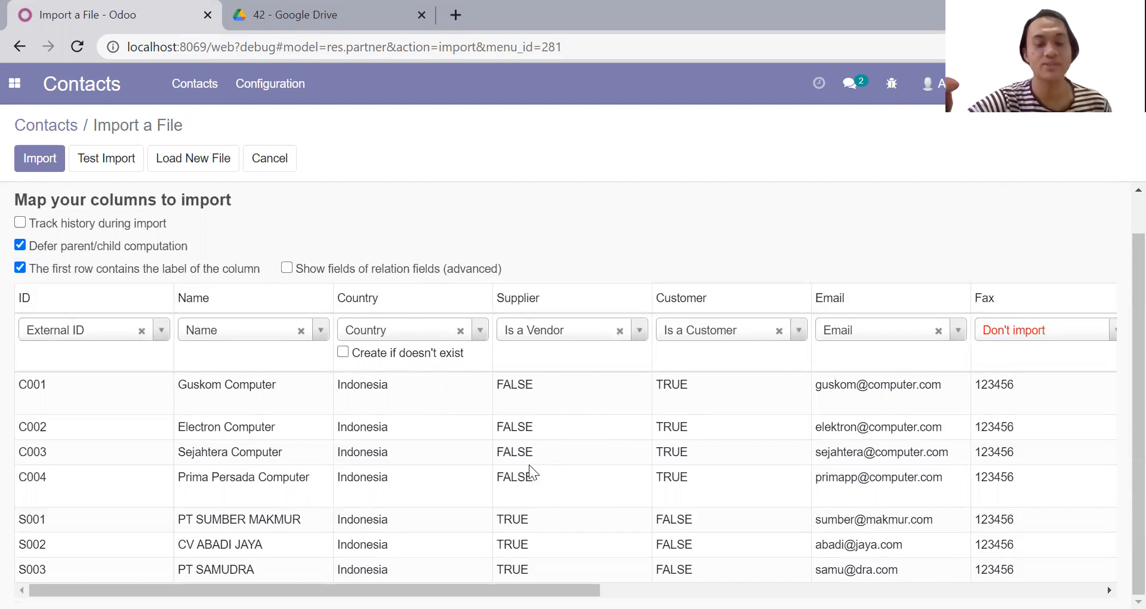
pyautogui.click(97, 170)
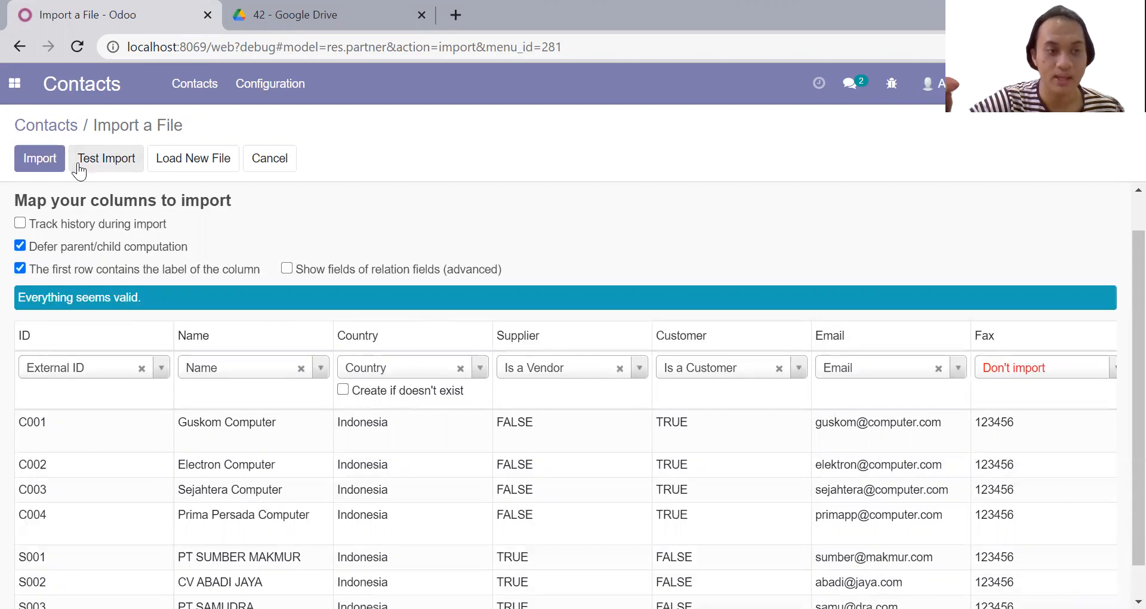
pyautogui.click(52, 169)
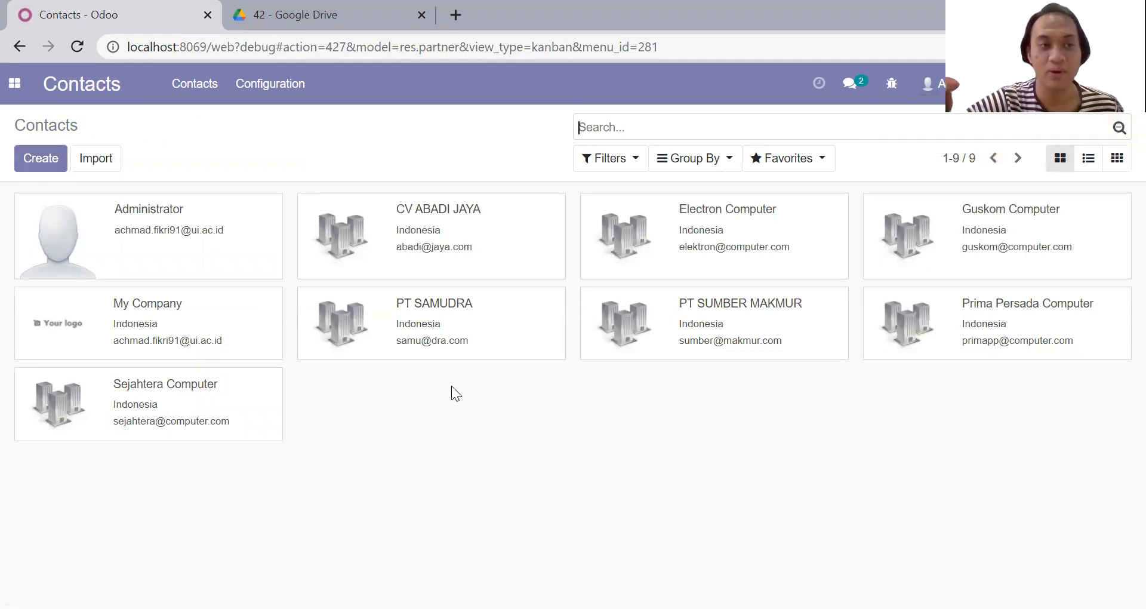
# Examine the contact records of CV ABADI JAYA and Electron Computer, including their sales and purchase details and warehouse locations
pyautogui.click(9, 88)
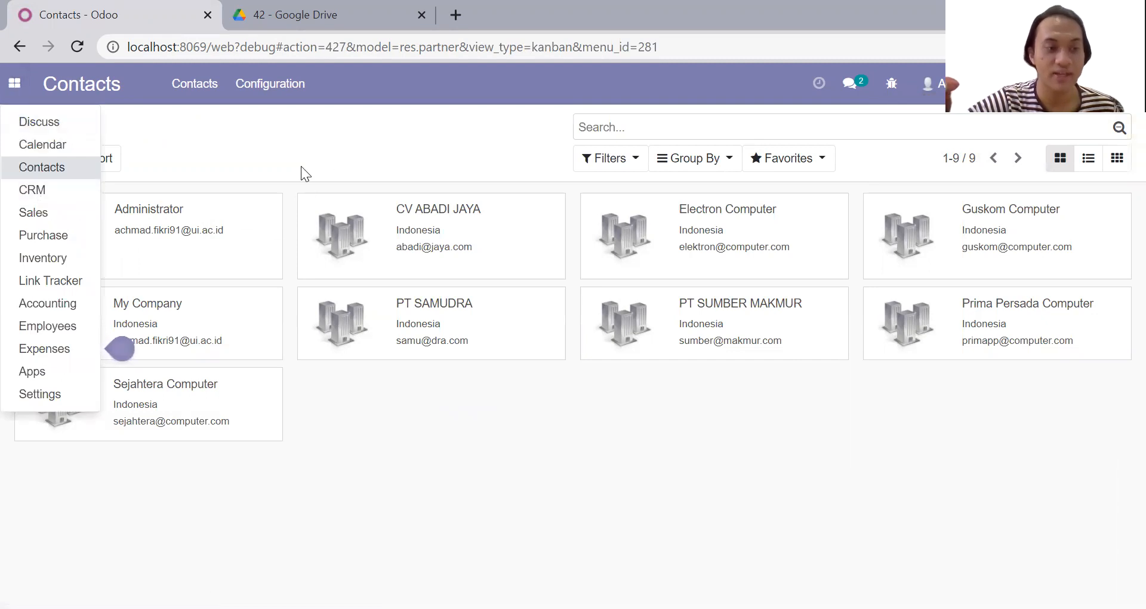
pyautogui.click(338, 232)
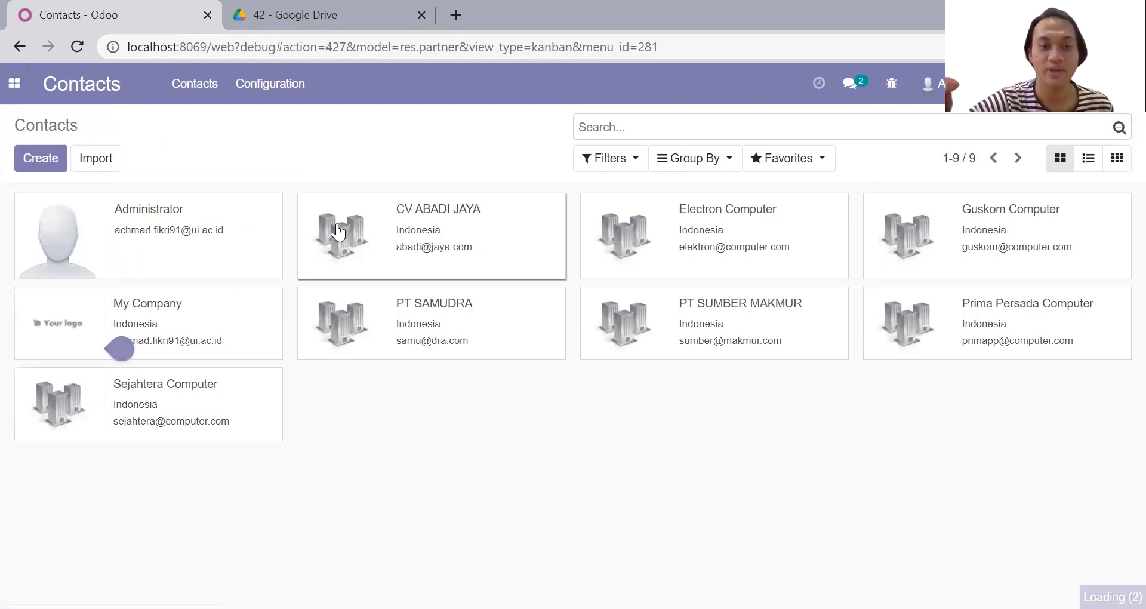
pyautogui.scroll(-1, 334, 266)
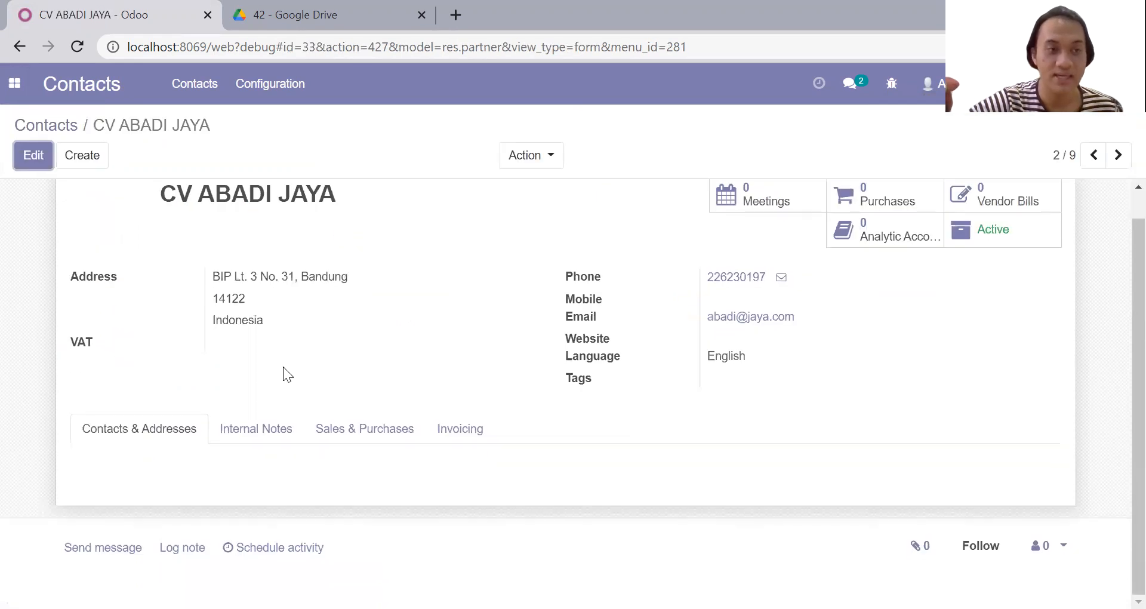
pyautogui.click(339, 441)
pyautogui.scroll(-5, 338, 440)
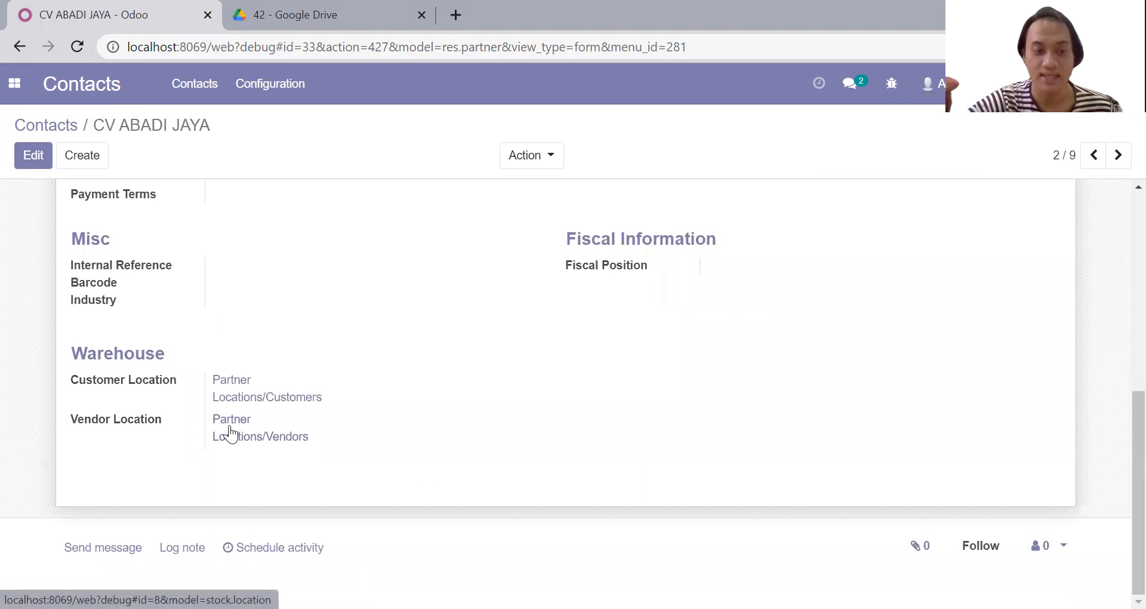
pyautogui.click(1118, 155)
pyautogui.scroll(-7, 480, 369)
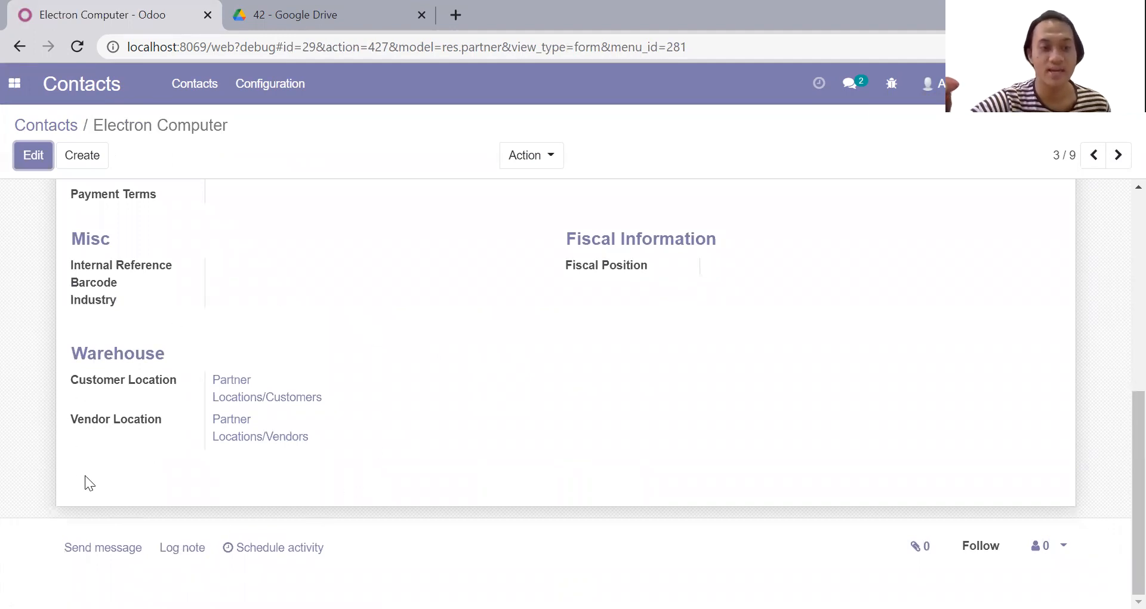
pyautogui.scroll(10, 241, 480)
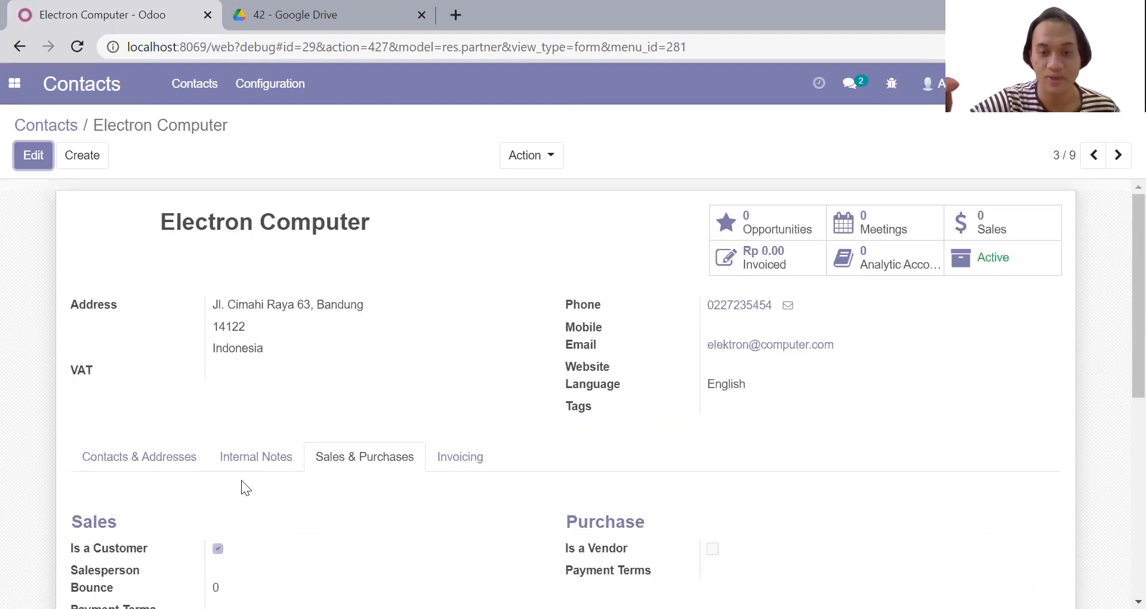
pyautogui.scroll(-1, 179, 310)
pyautogui.scroll(1, 167, 292)
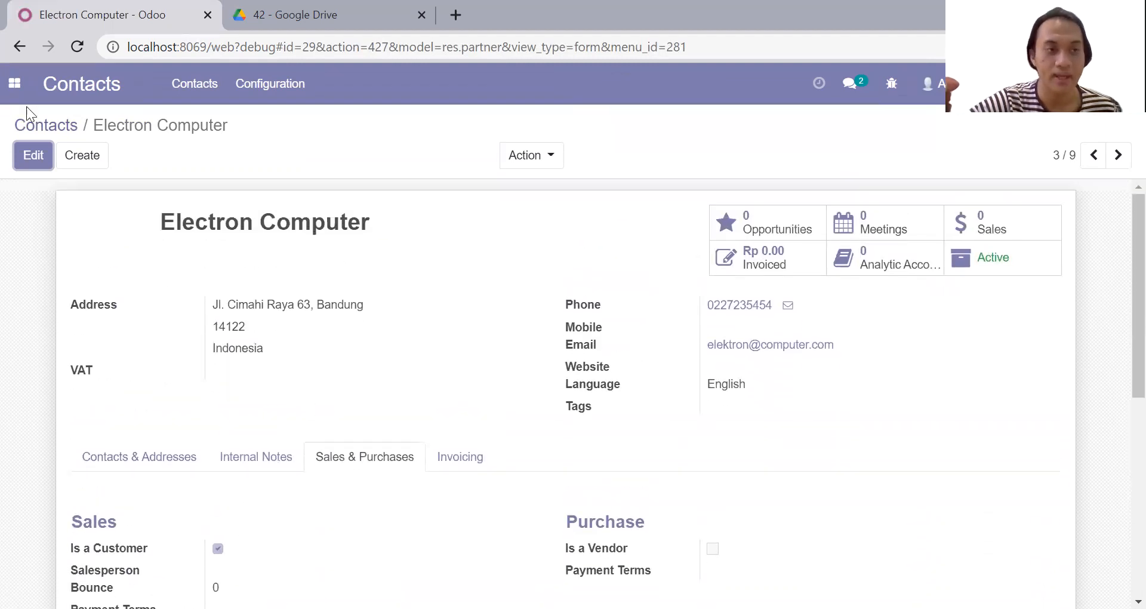
# Open the Products list in the Inventory app
pyautogui.click(11, 87)
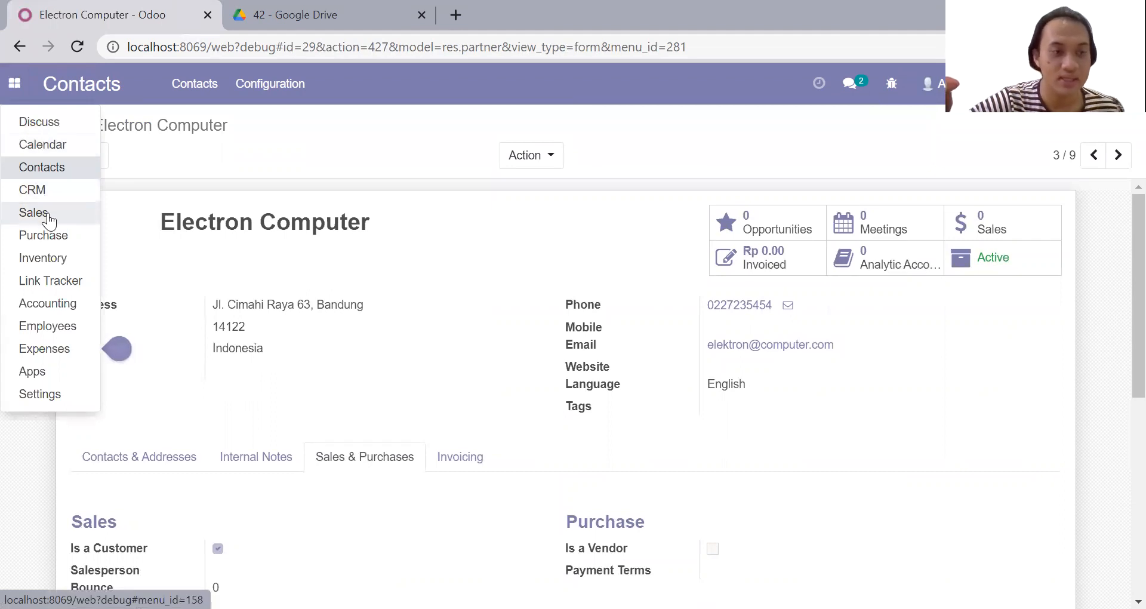
pyautogui.click(51, 251)
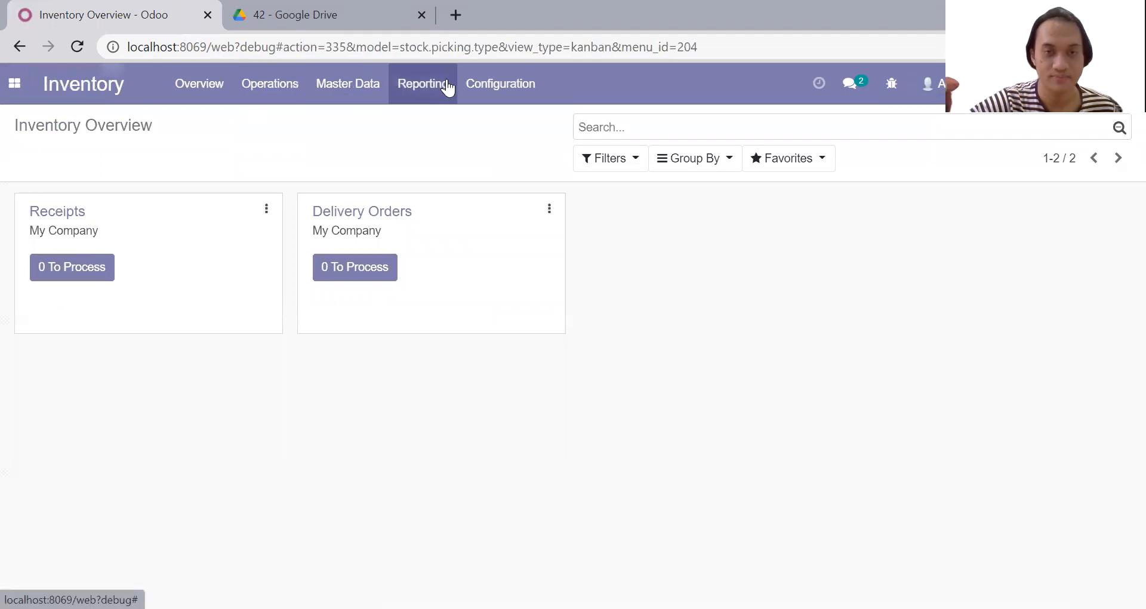
pyautogui.click(473, 87)
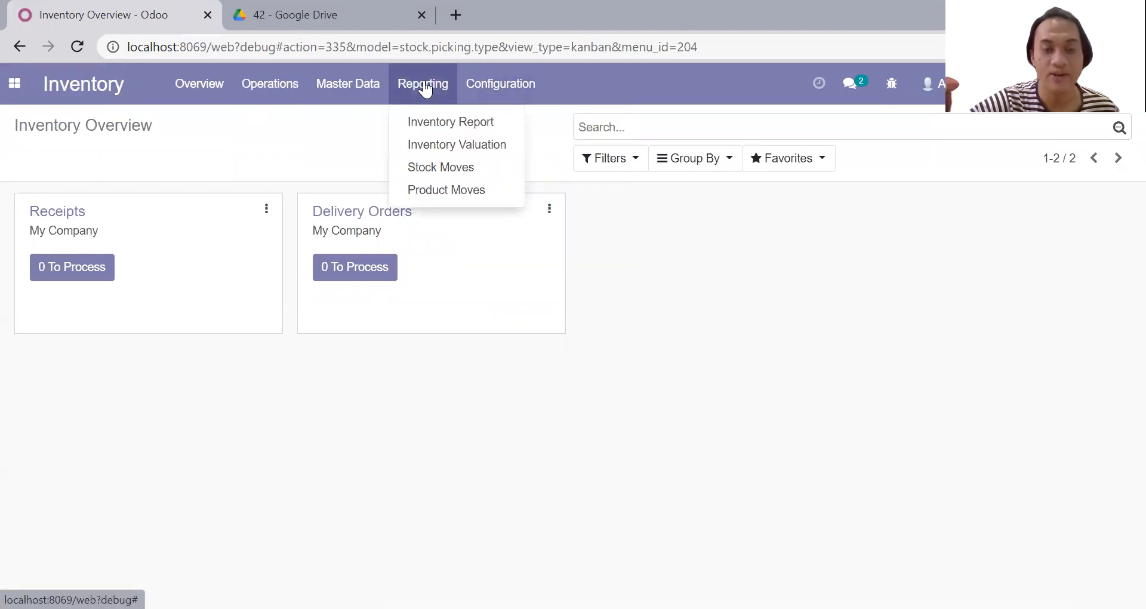
pyautogui.moveTo(427, 85)
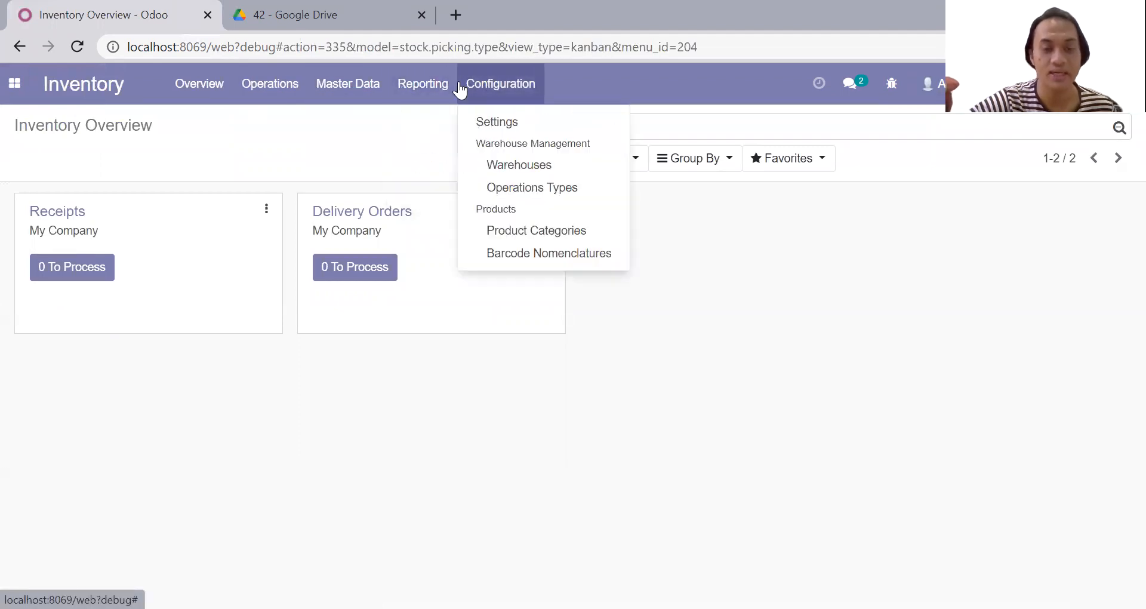
pyautogui.moveTo(348, 87)
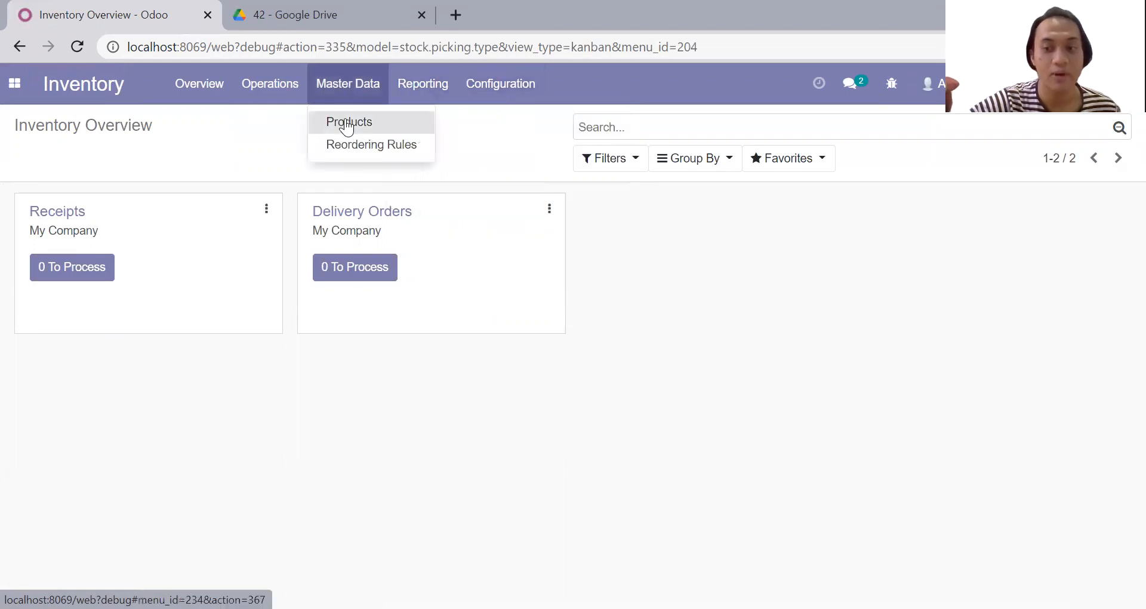
pyautogui.click(346, 122)
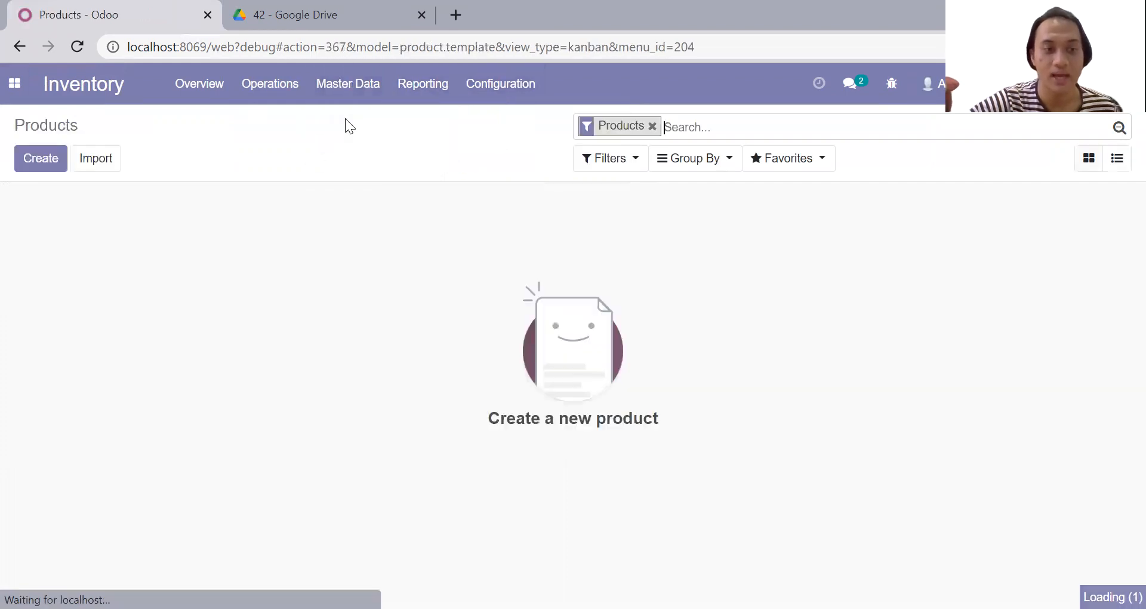
# Load the product file from the uts folder for import and check its items against the merchandise inventory table in the case PDF
pyautogui.click(106, 165)
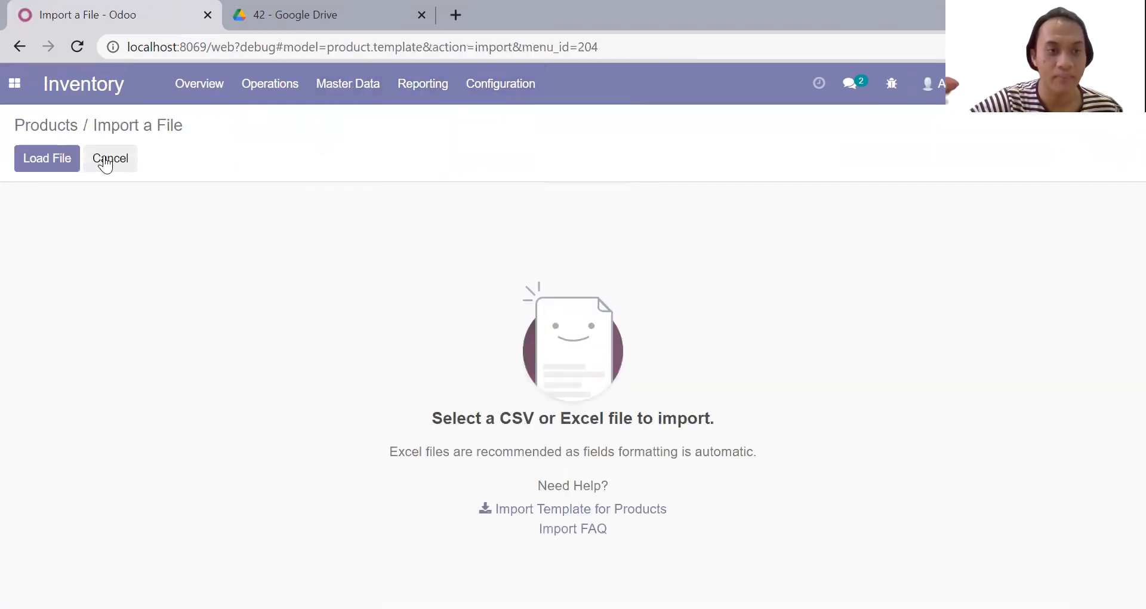
pyautogui.click(53, 158)
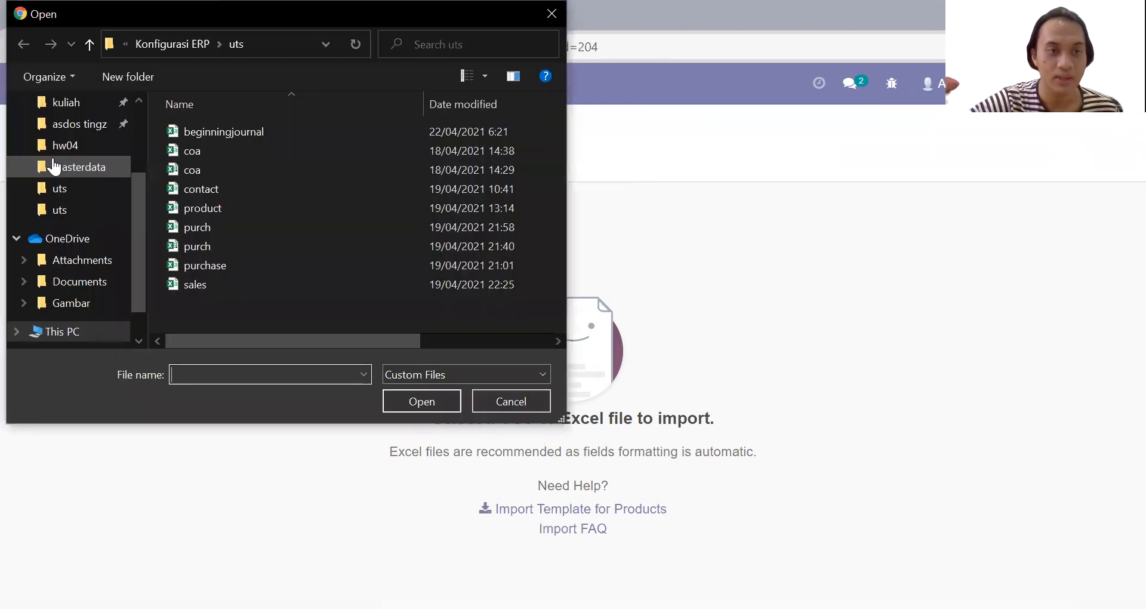
pyautogui.doubleClick(220, 207)
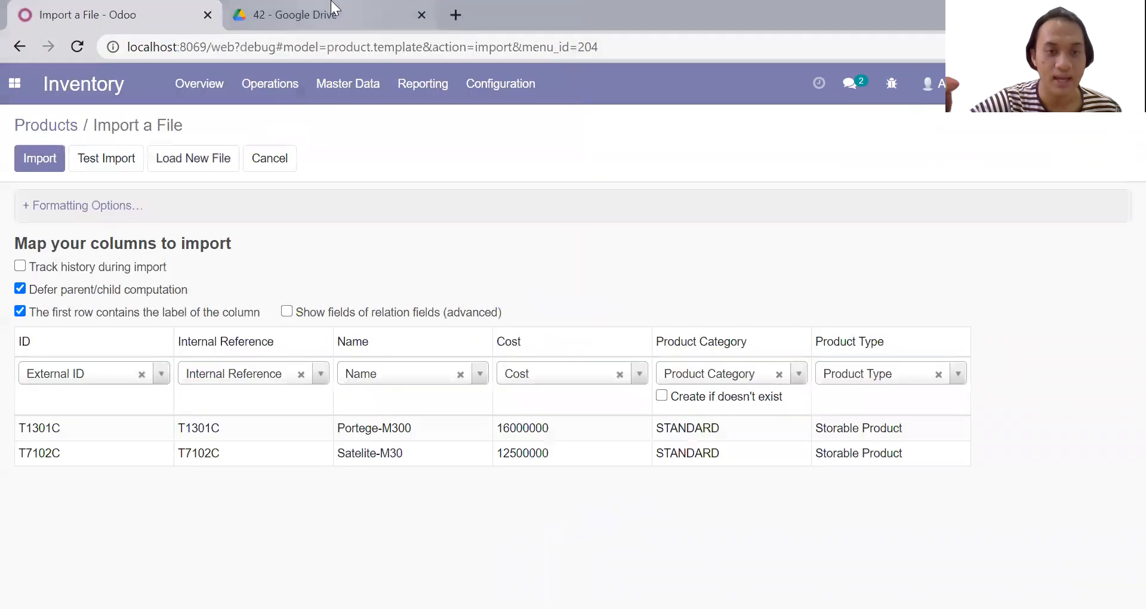
pyautogui.click(332, 7)
pyautogui.scroll(-8, 393, 196)
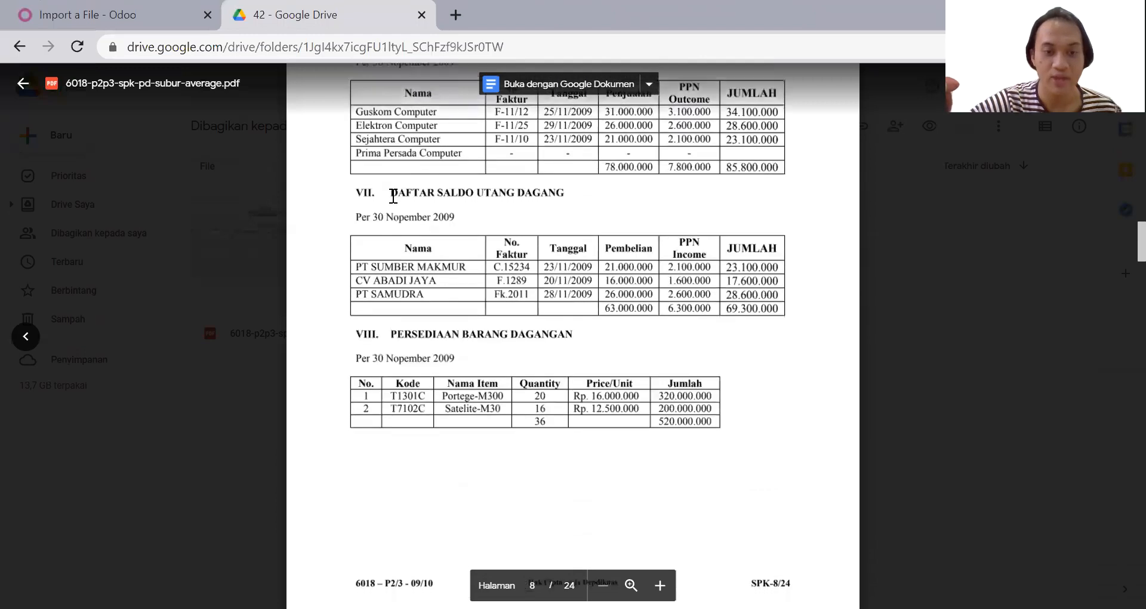
pyautogui.click(138, 8)
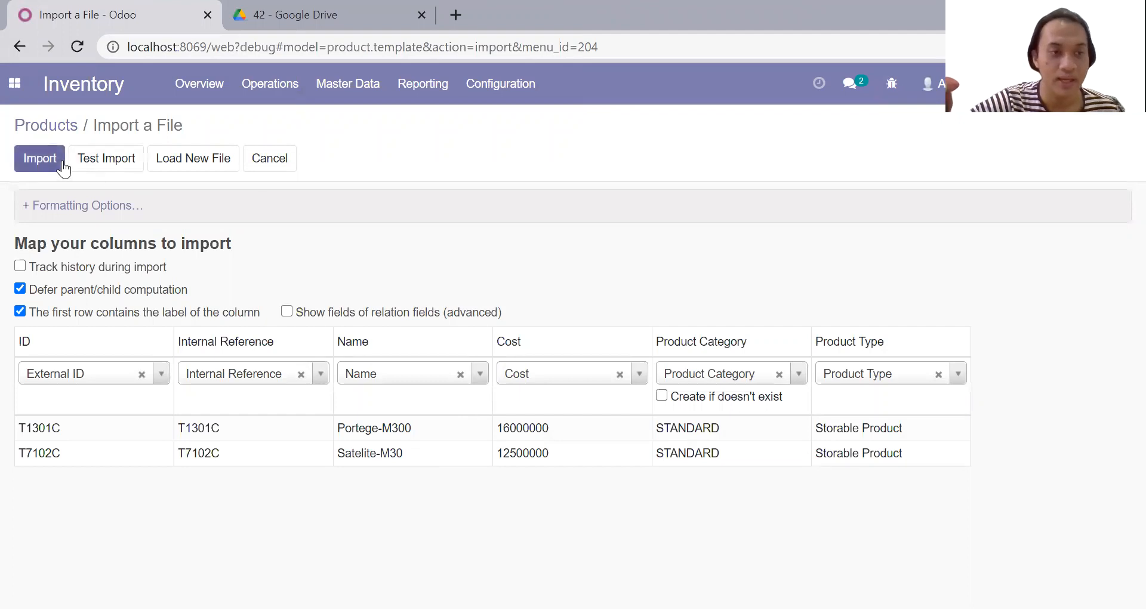
# Test the product data, allow missing product categories to be created, and import the products after a second test
pyautogui.click(96, 167)
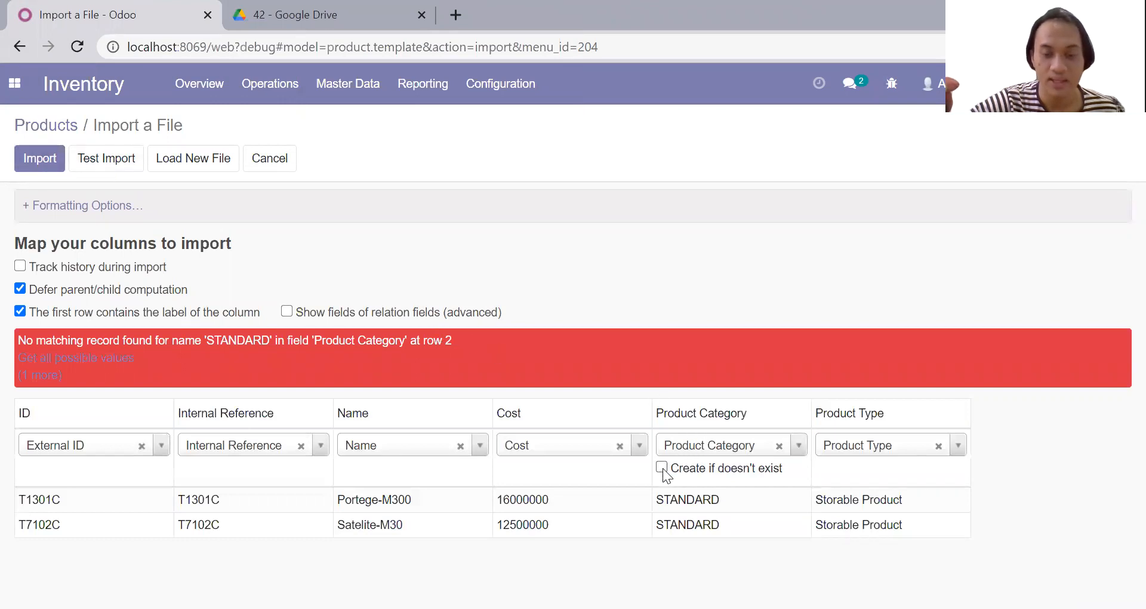
pyautogui.click(120, 162)
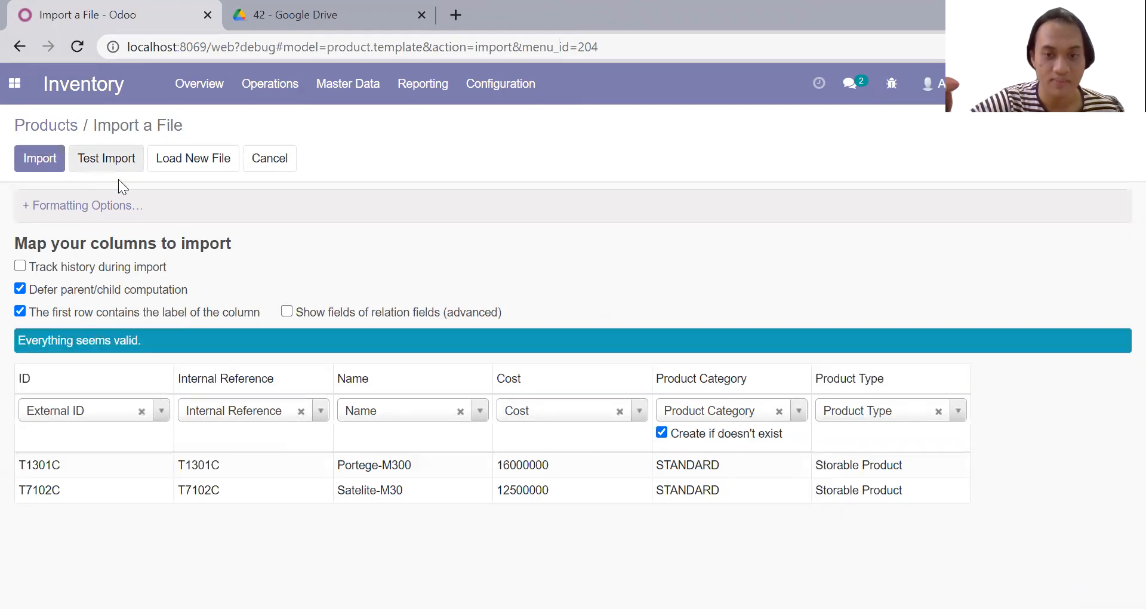
pyautogui.click(52, 169)
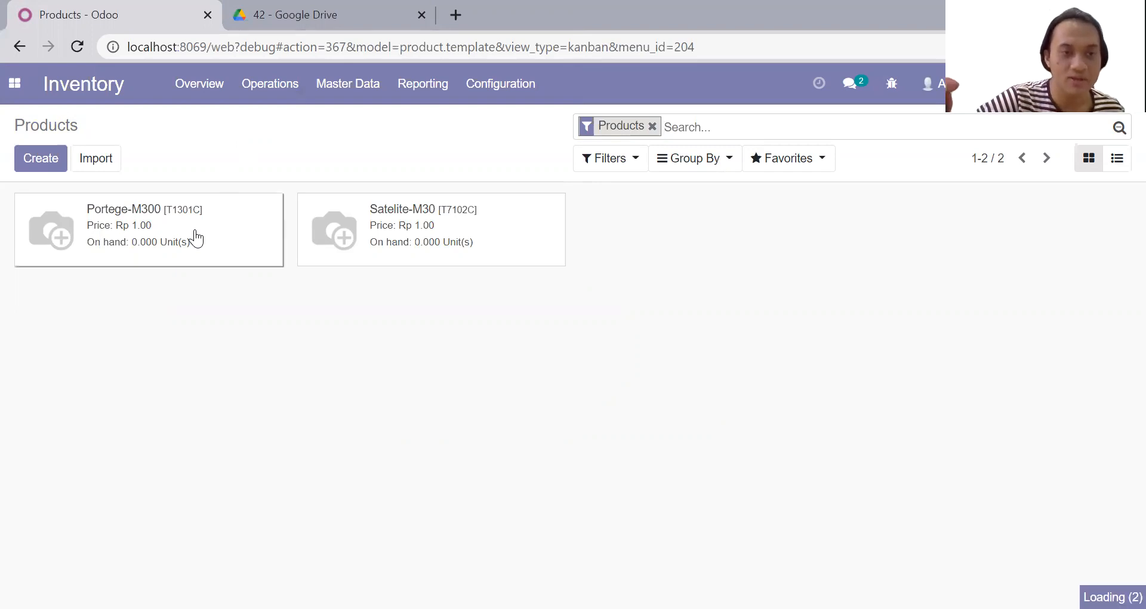
# Check the merchandise inventory table in the case PDF and open the Portege-M300 product record
pyautogui.click(311, 9)
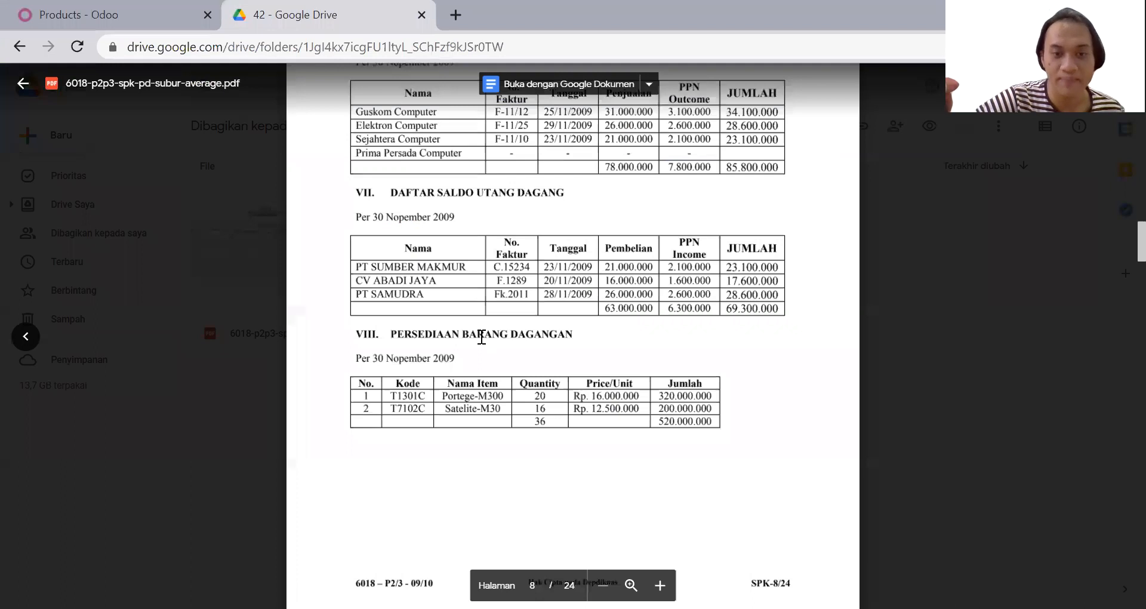
pyautogui.click(119, 7)
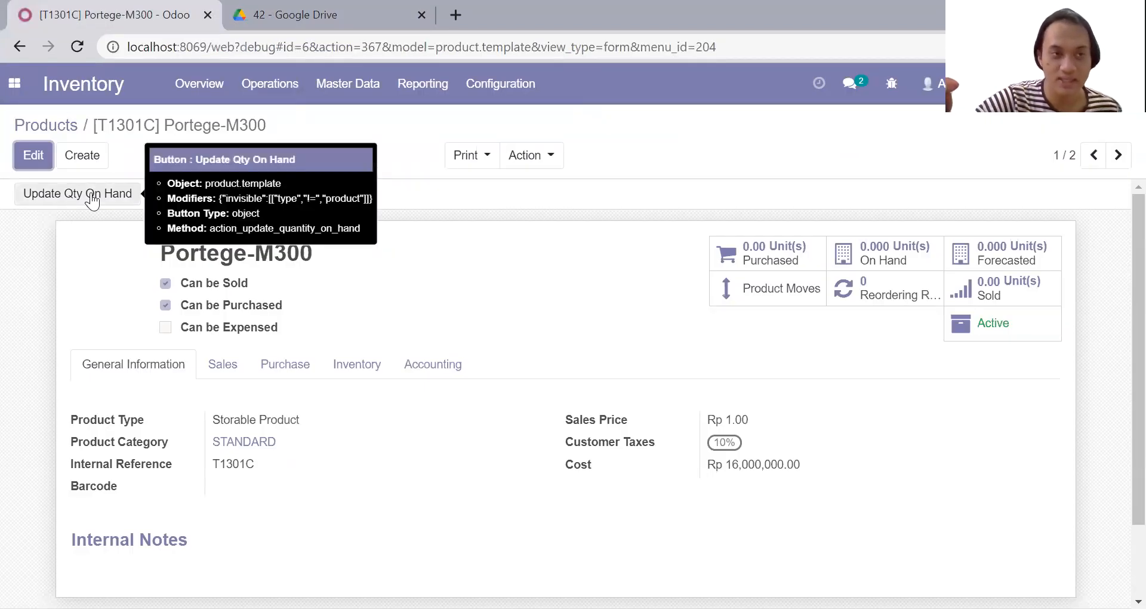
pyautogui.click(290, 100)
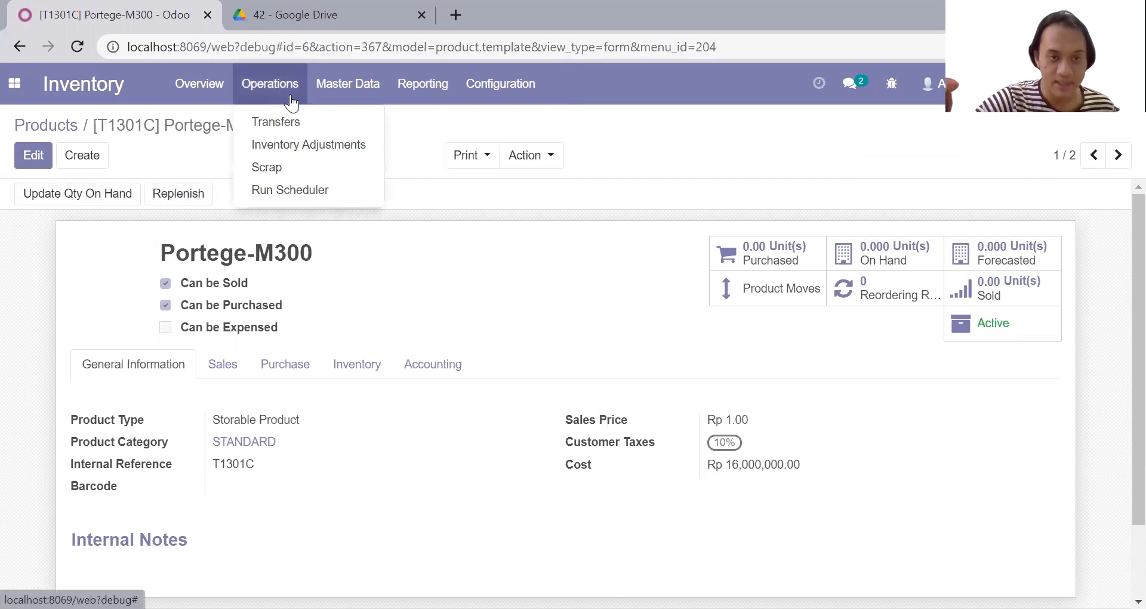
pyautogui.click(183, 155)
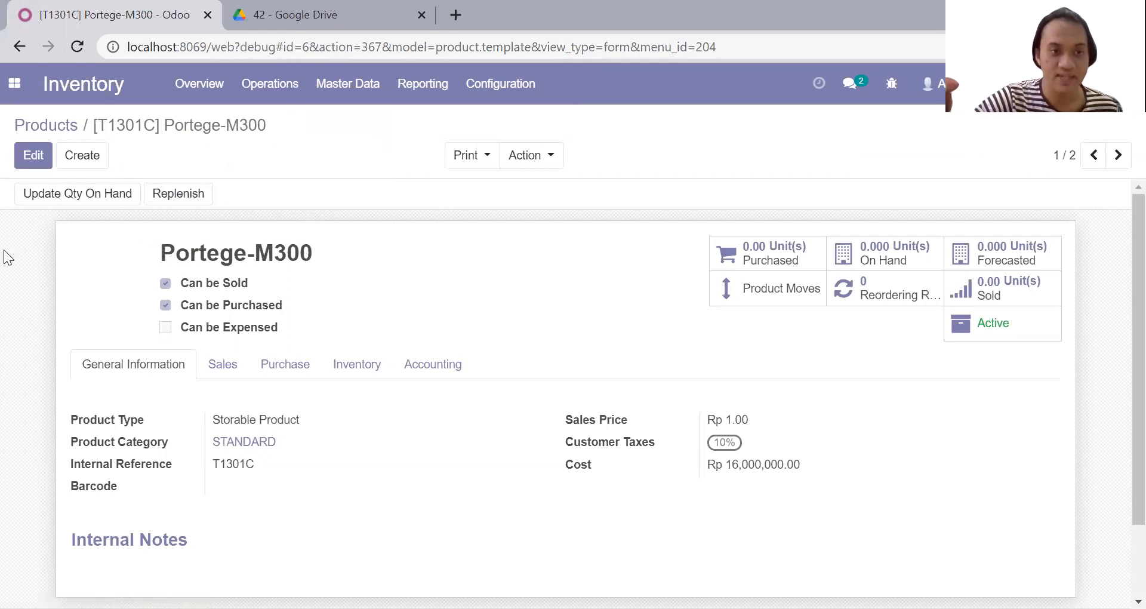
# Update Portege-M300's quantity on hand to 20, following the merchandise inventory table in the case PDF
pyautogui.click(68, 193)
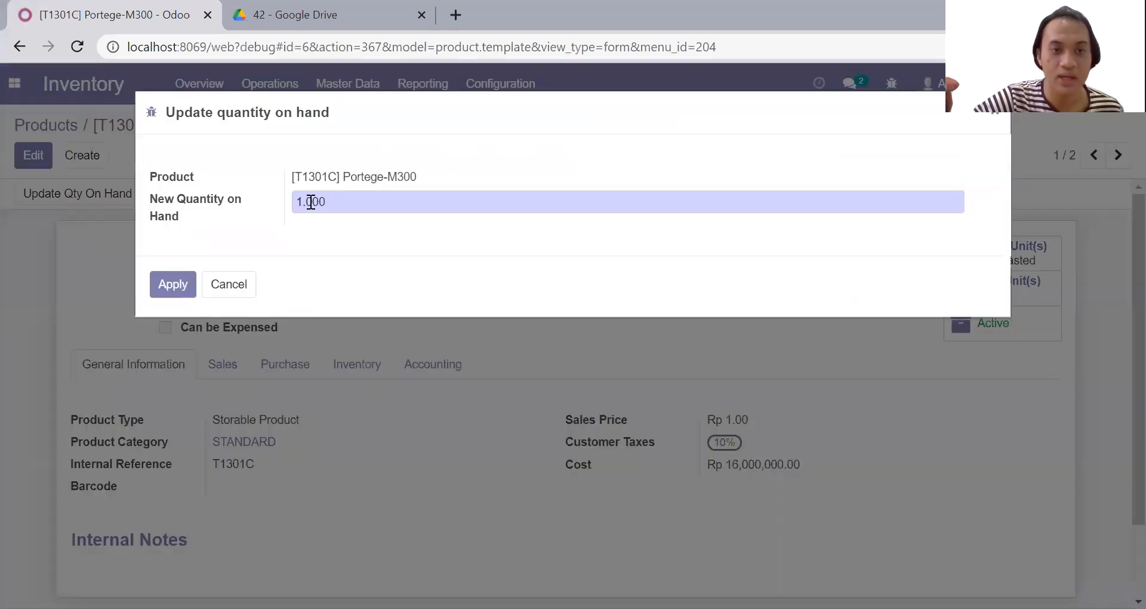
pyautogui.click(285, 17)
pyautogui.click(70, 9)
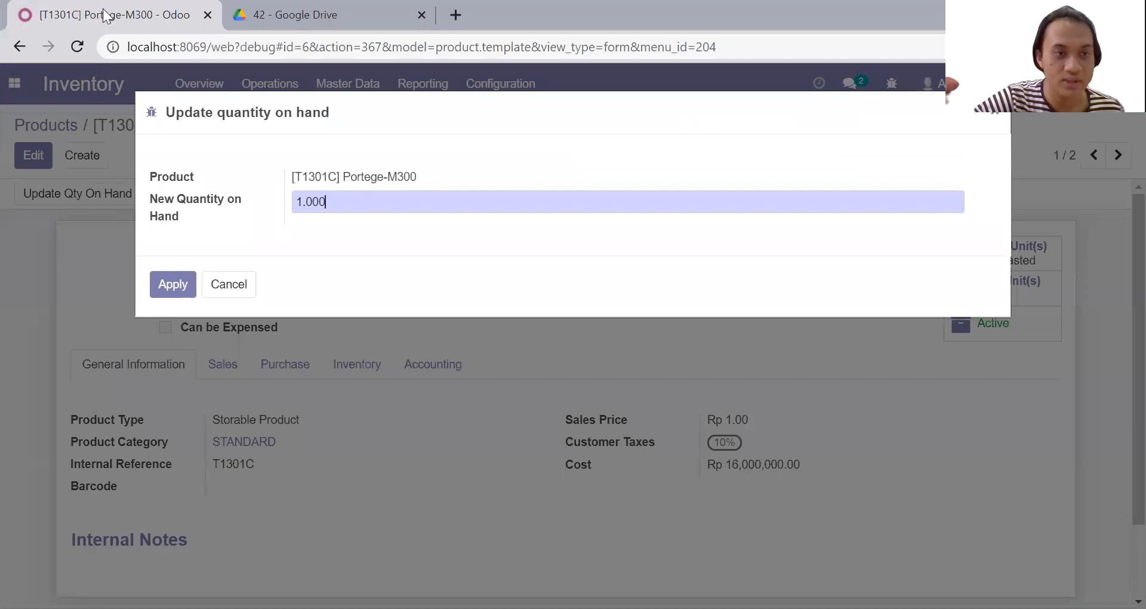
pyautogui.click(263, 15)
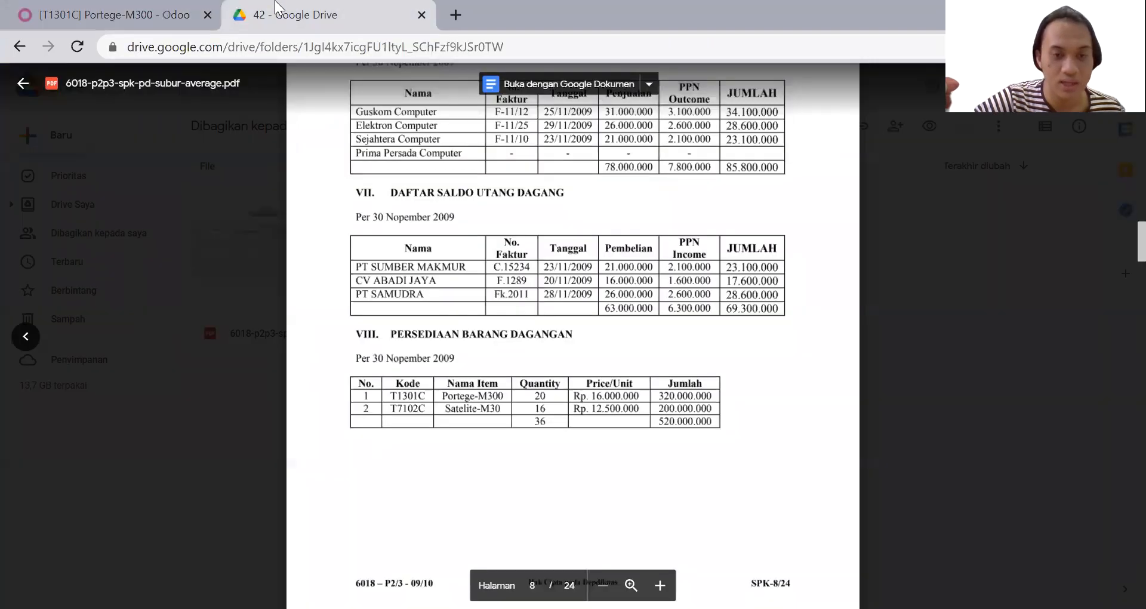
pyautogui.click(102, 8)
pyautogui.moveTo(302, 201); pyautogui.dragTo(294, 201)
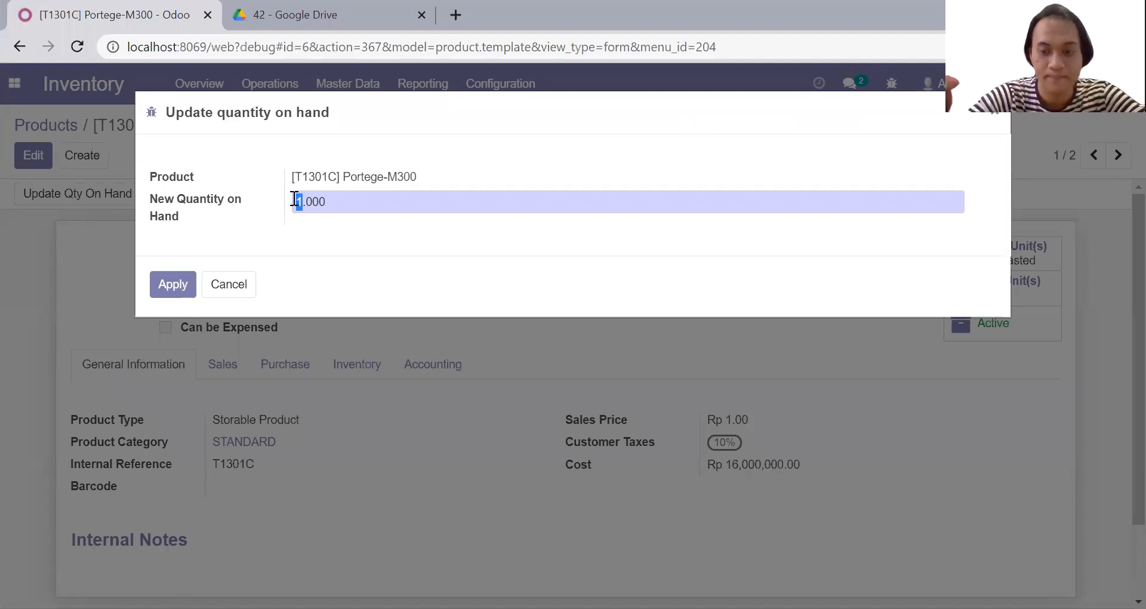
pyautogui.write('20')
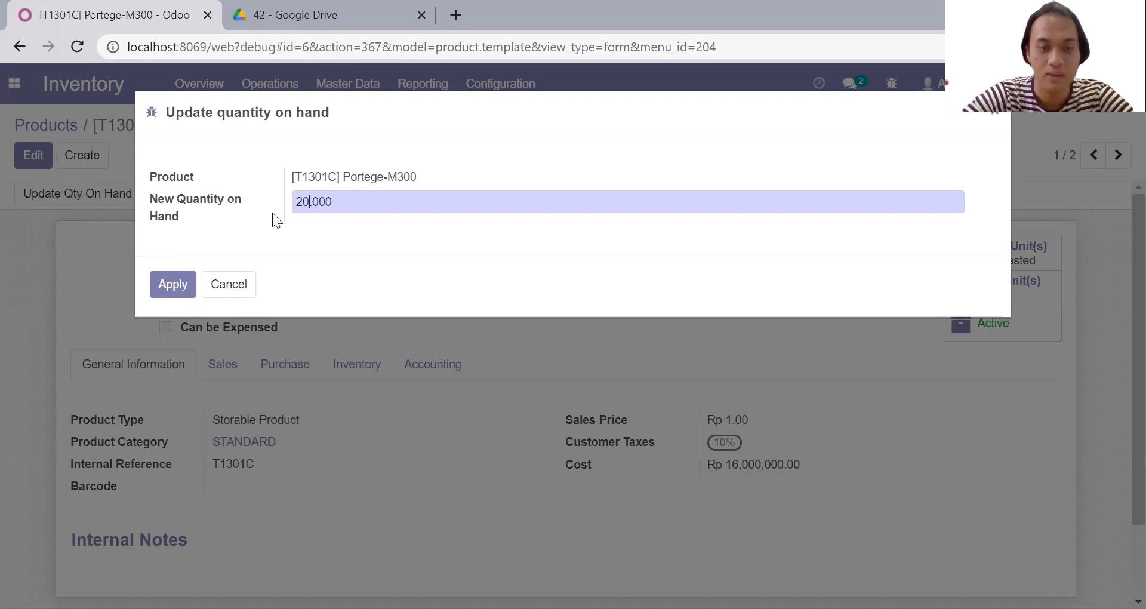
pyautogui.click(162, 287)
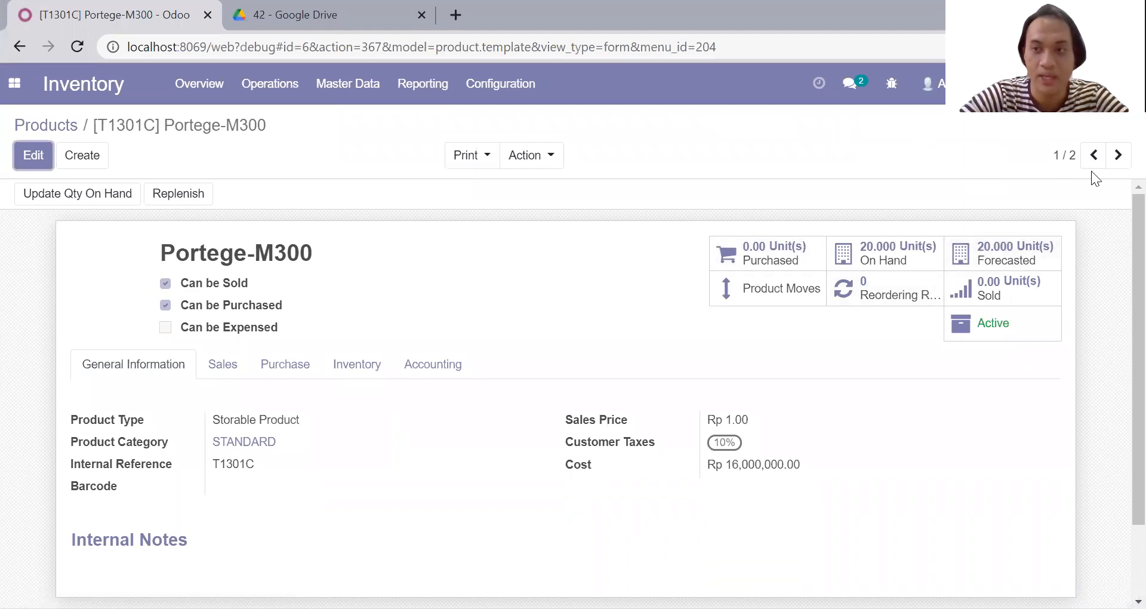
# Update Satelite-M30's quantity on hand to 16 and open the Inventory Adjustments list
pyautogui.click(1117, 155)
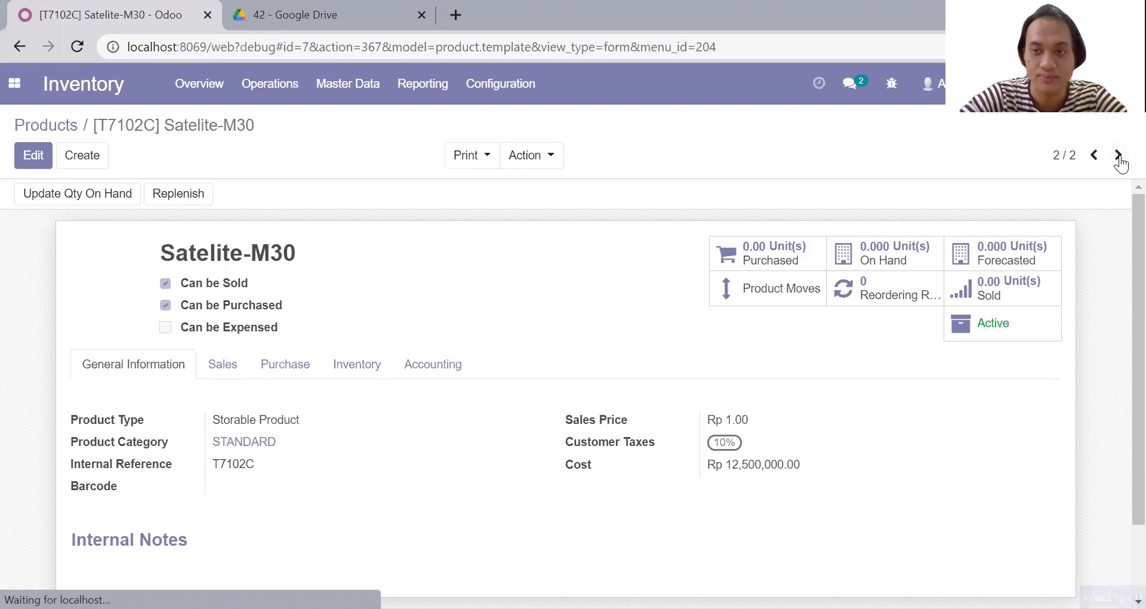
pyautogui.click(71, 195)
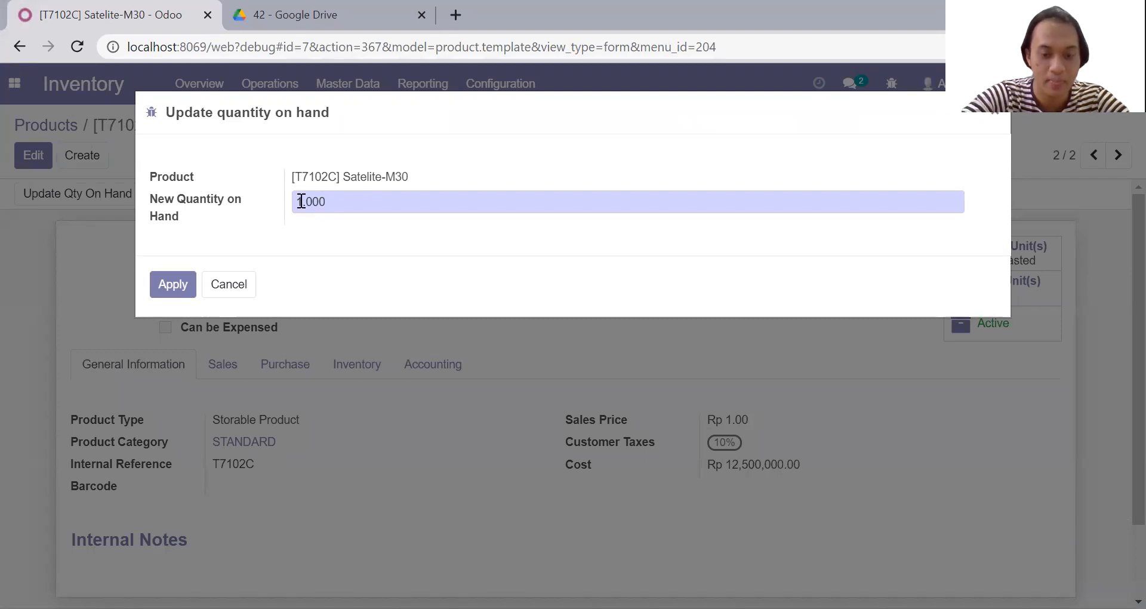
pyautogui.click(303, 201)
pyautogui.write('6')
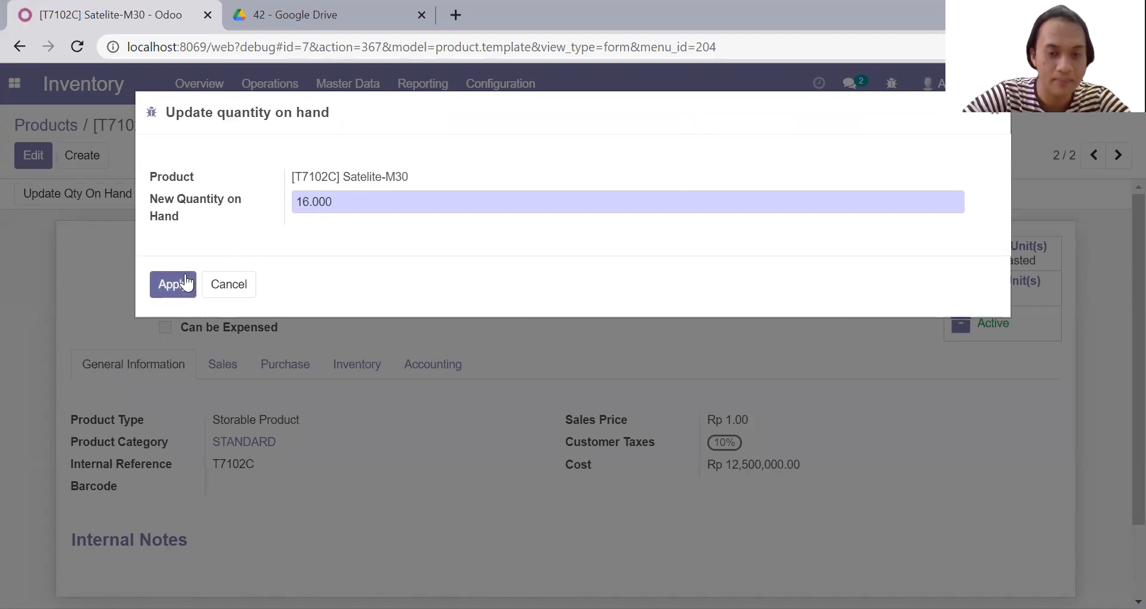
pyautogui.click(173, 284)
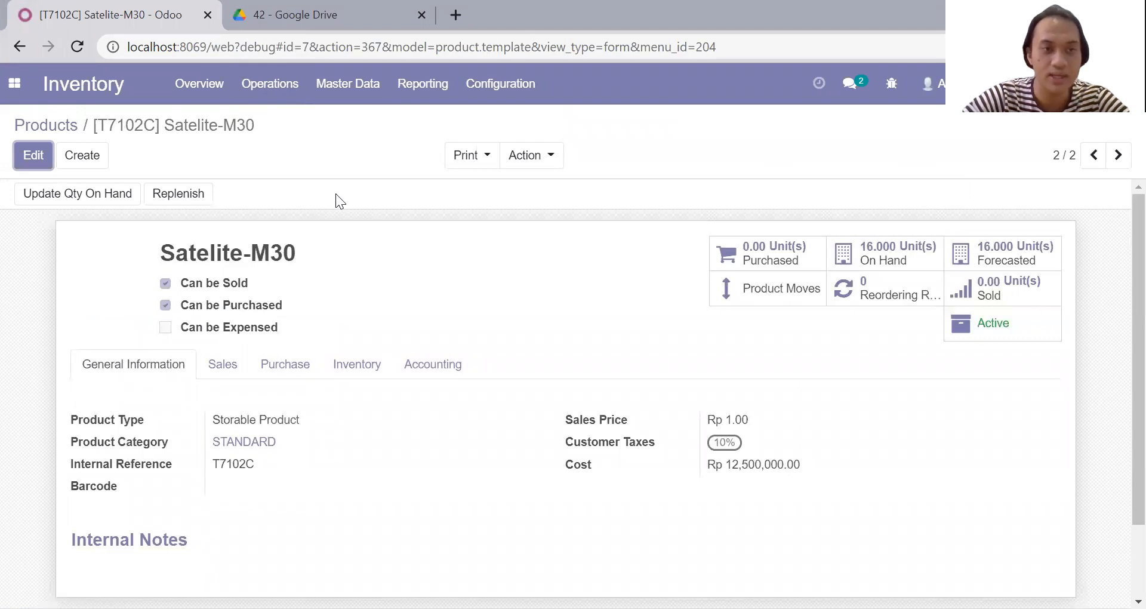
pyautogui.click(286, 90)
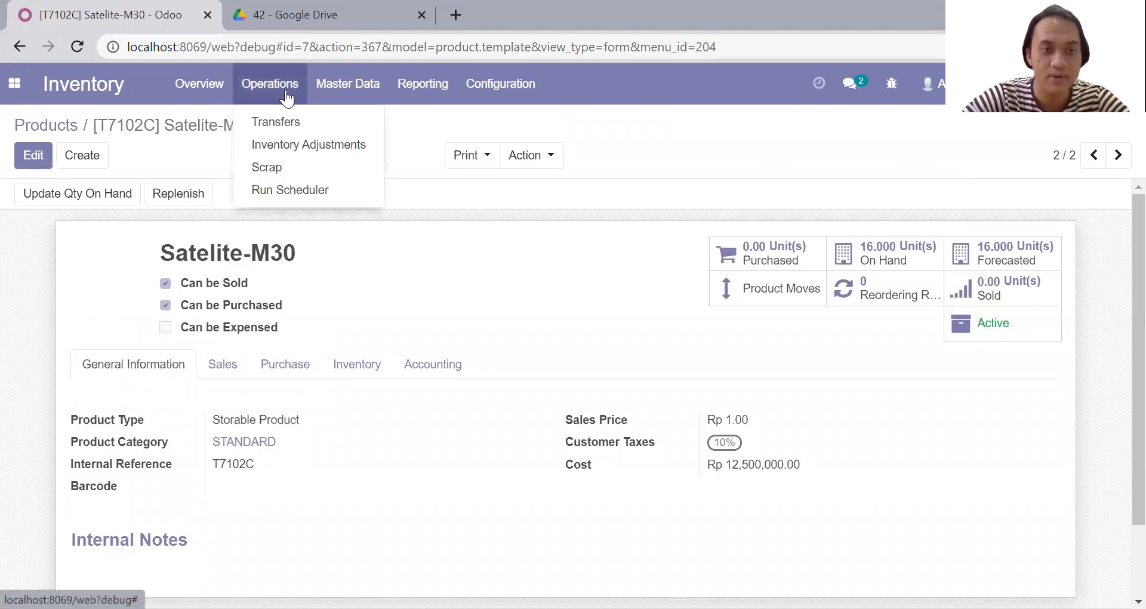
pyautogui.click(293, 145)
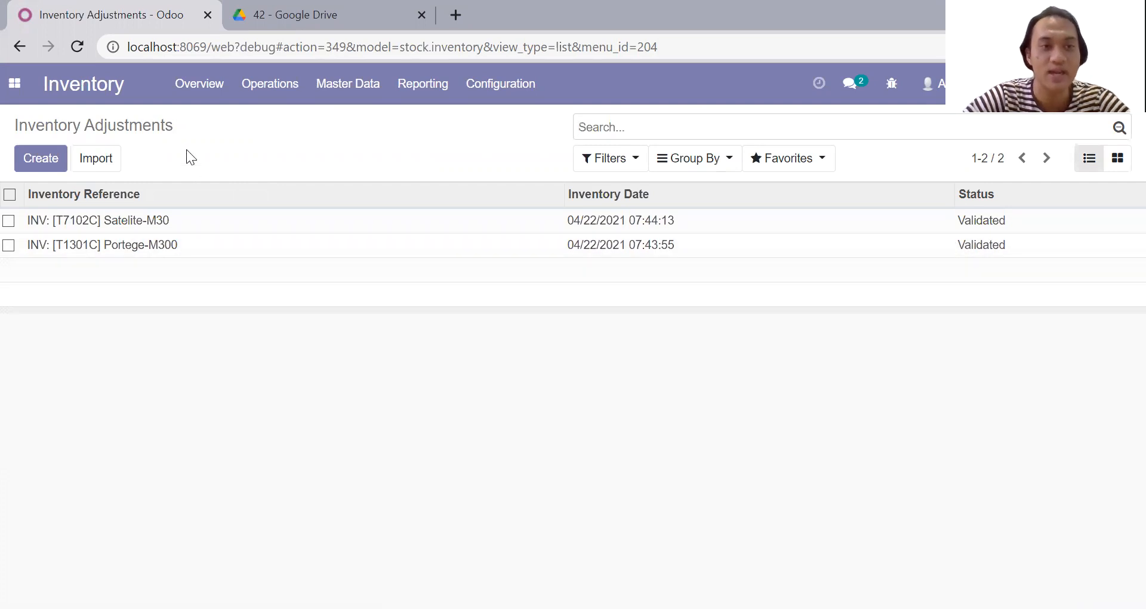
# Examine the trade receivables and trade payables balance tables in the case PDF
pyautogui.click(272, 13)
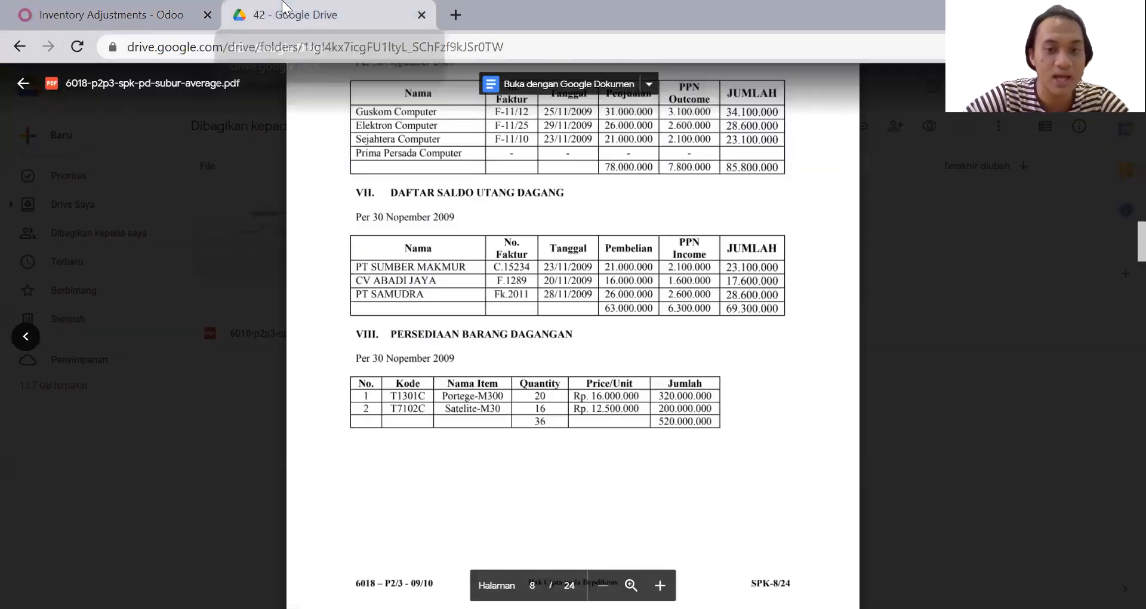
pyautogui.scroll(5, 412, 212)
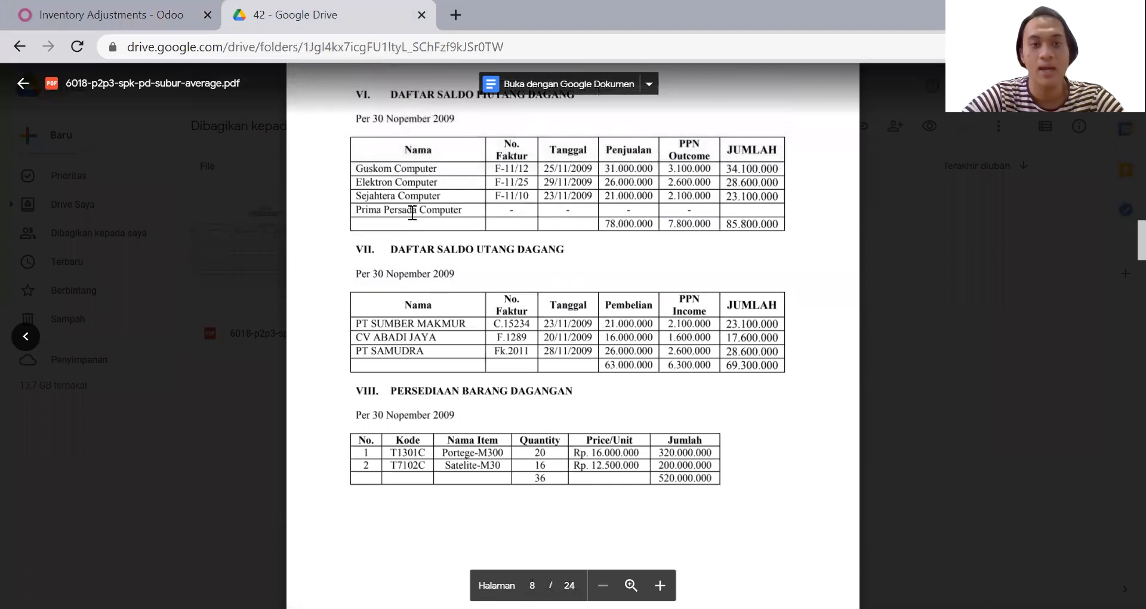
pyautogui.scroll(-2, 412, 213)
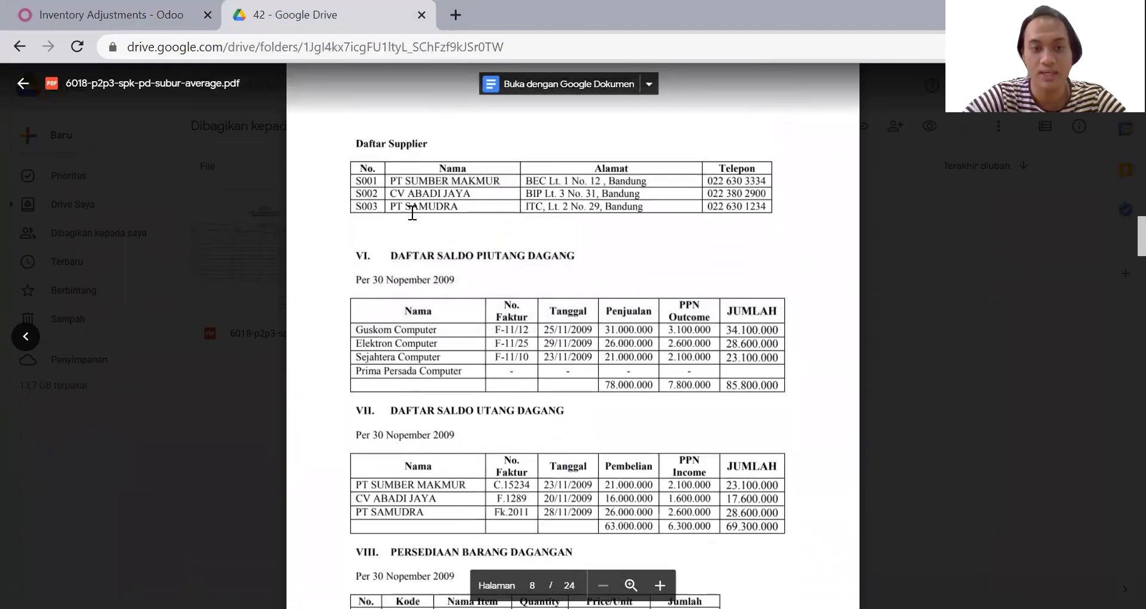
pyautogui.scroll(-3, 412, 212)
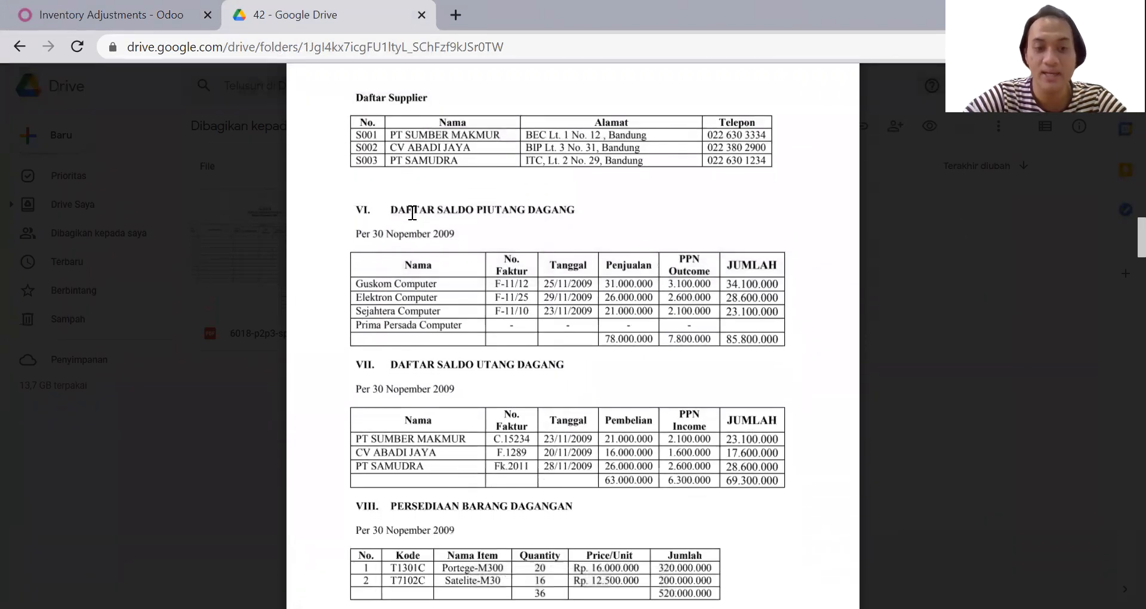
# Start a new customer invoice in the Accounting app for the receivable balances listed in the case PDF
pyautogui.click(81, 27)
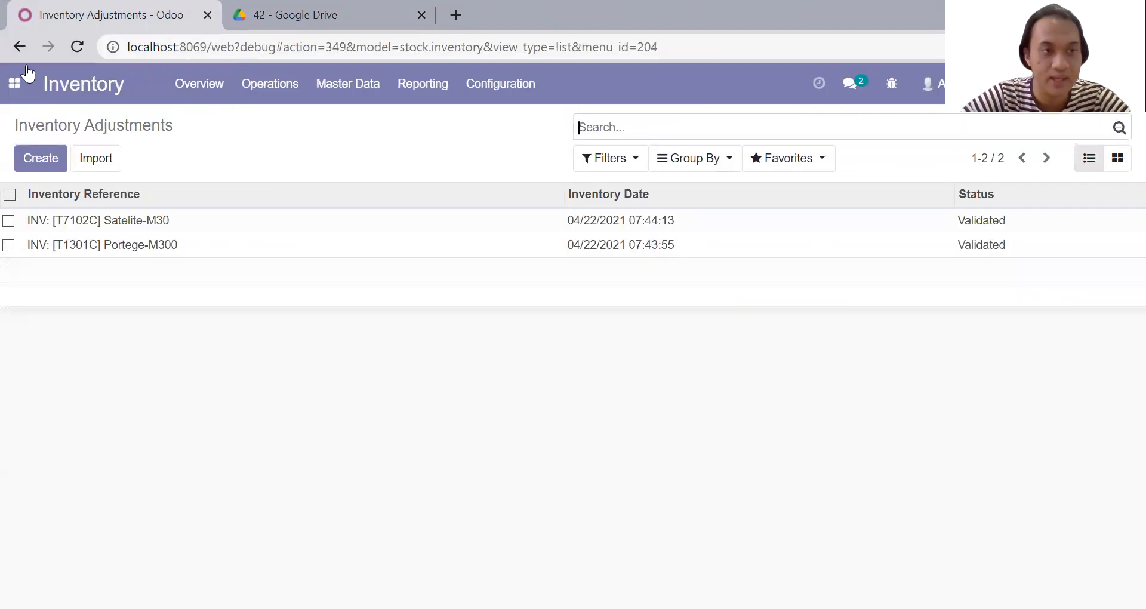
pyautogui.click(15, 85)
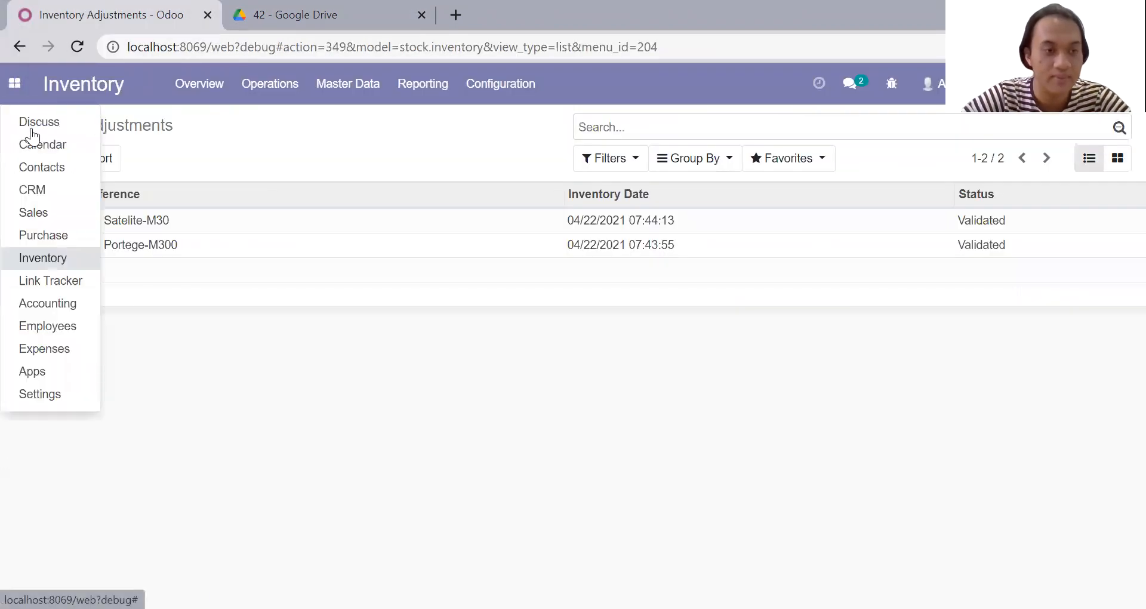
pyautogui.click(45, 307)
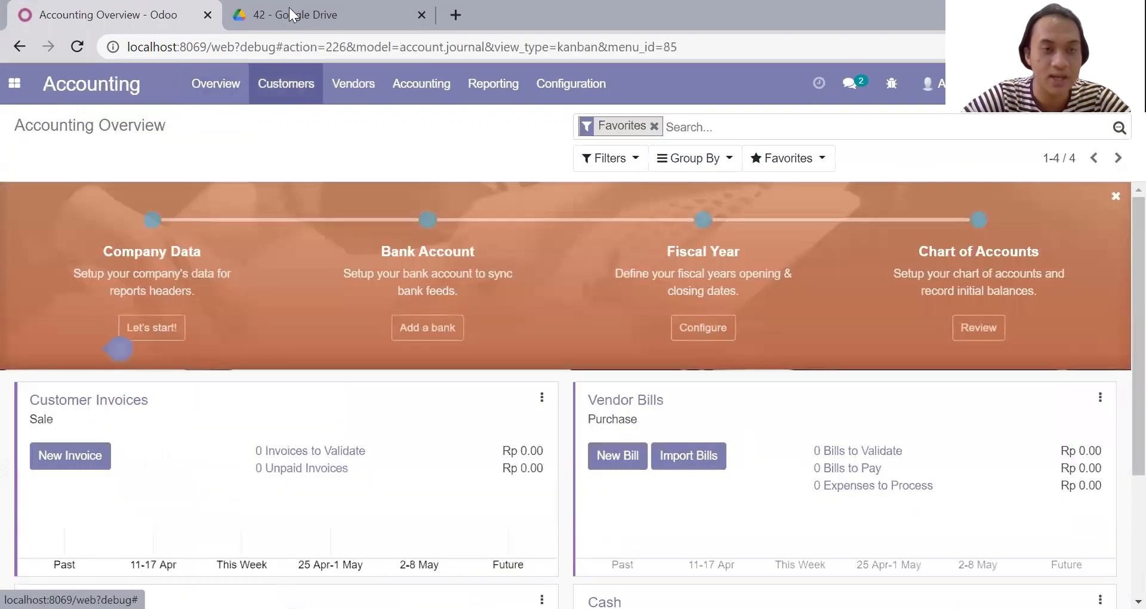
pyautogui.click(295, 10)
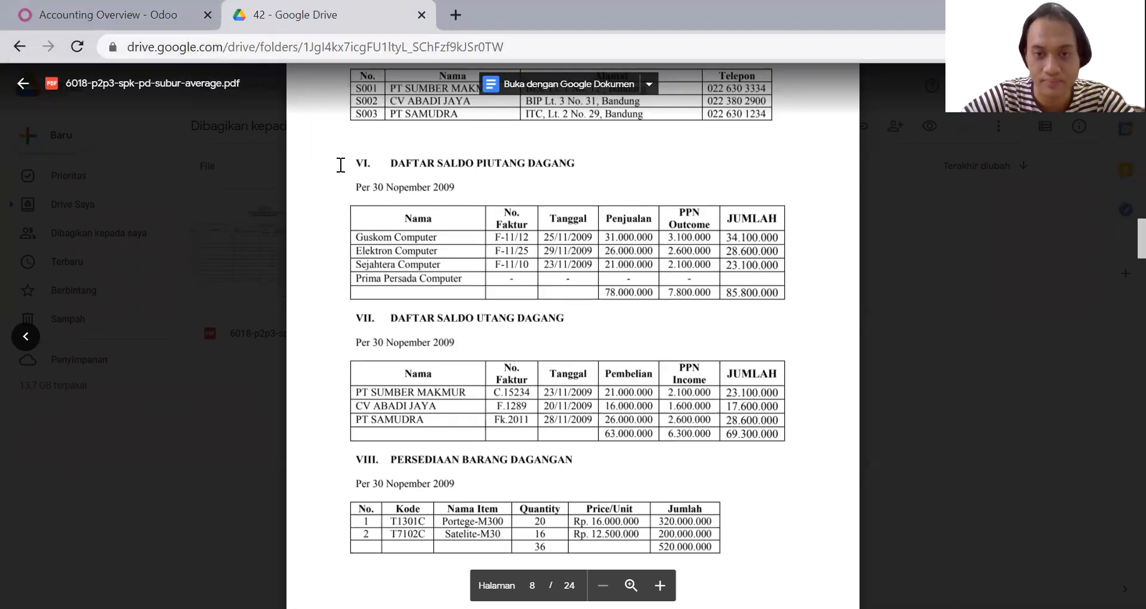
pyautogui.click(119, 14)
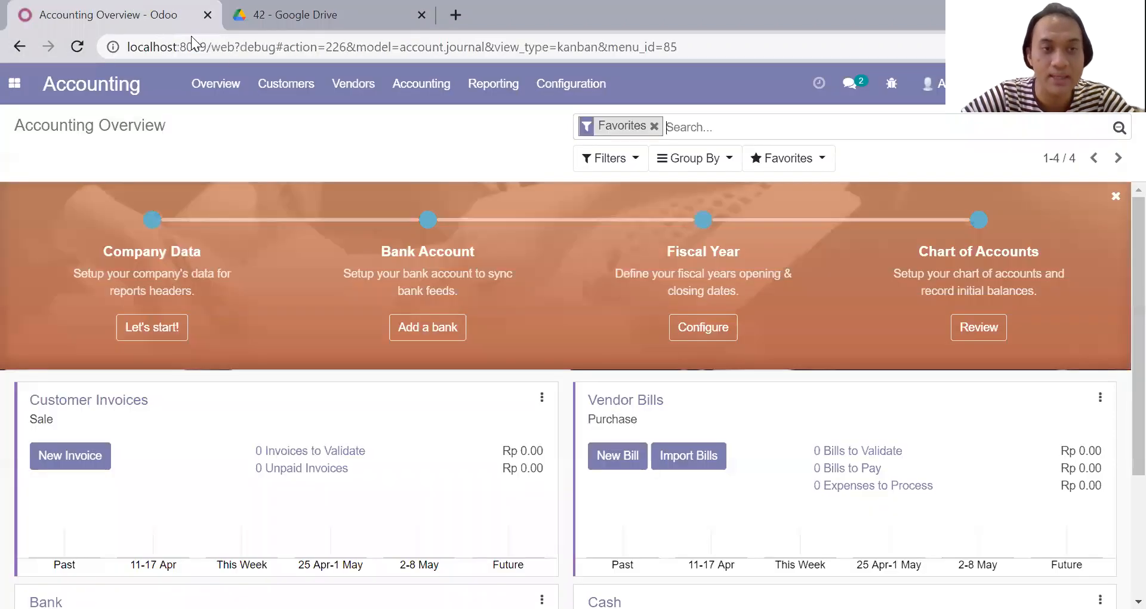
pyautogui.click(265, 92)
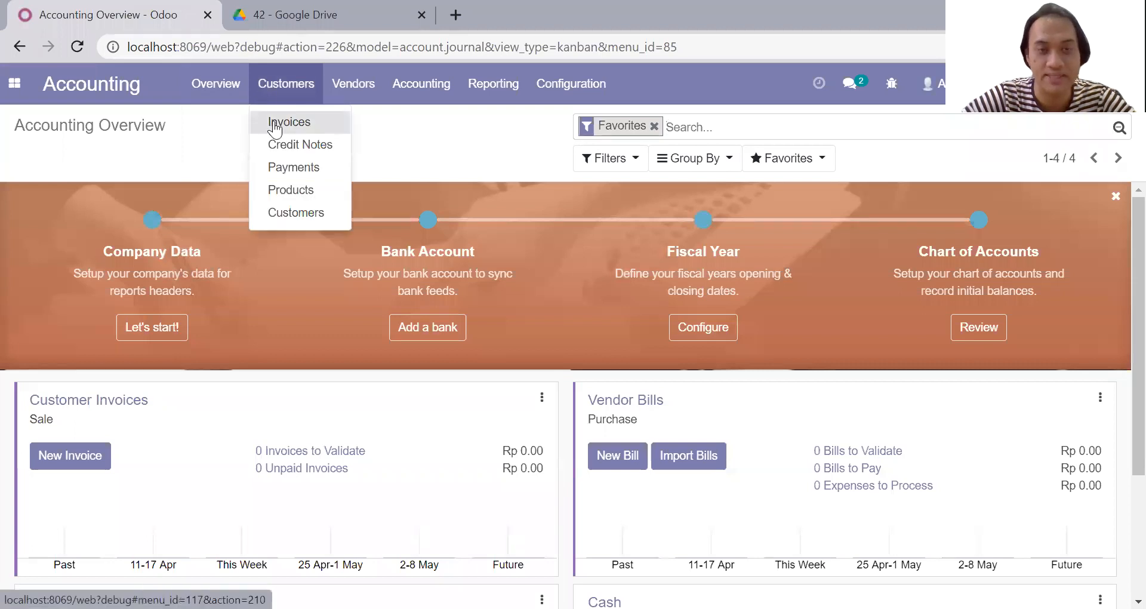
pyautogui.click(273, 122)
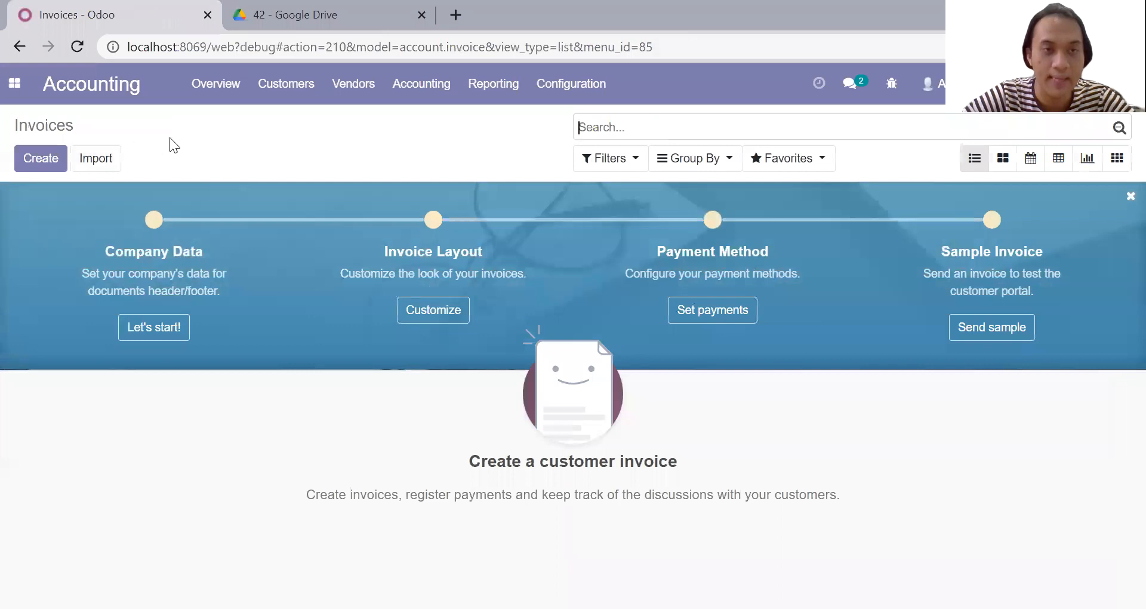
pyautogui.click(52, 165)
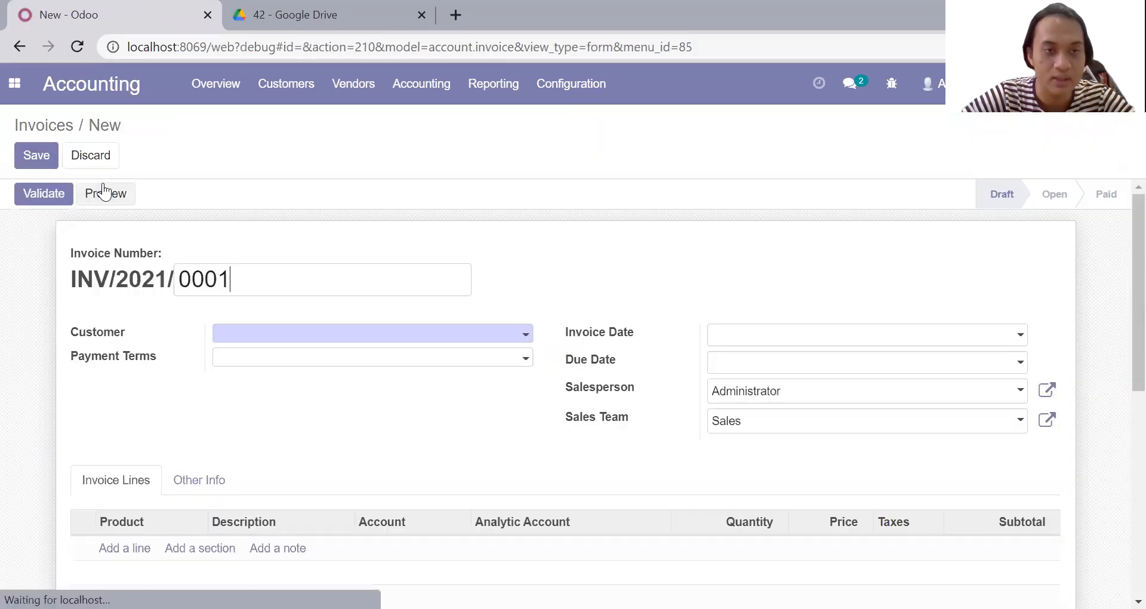
# Set the invoice's customer to Guskom Computer, following the first entry of the receivables table in the case PDF
pyautogui.click(325, 7)
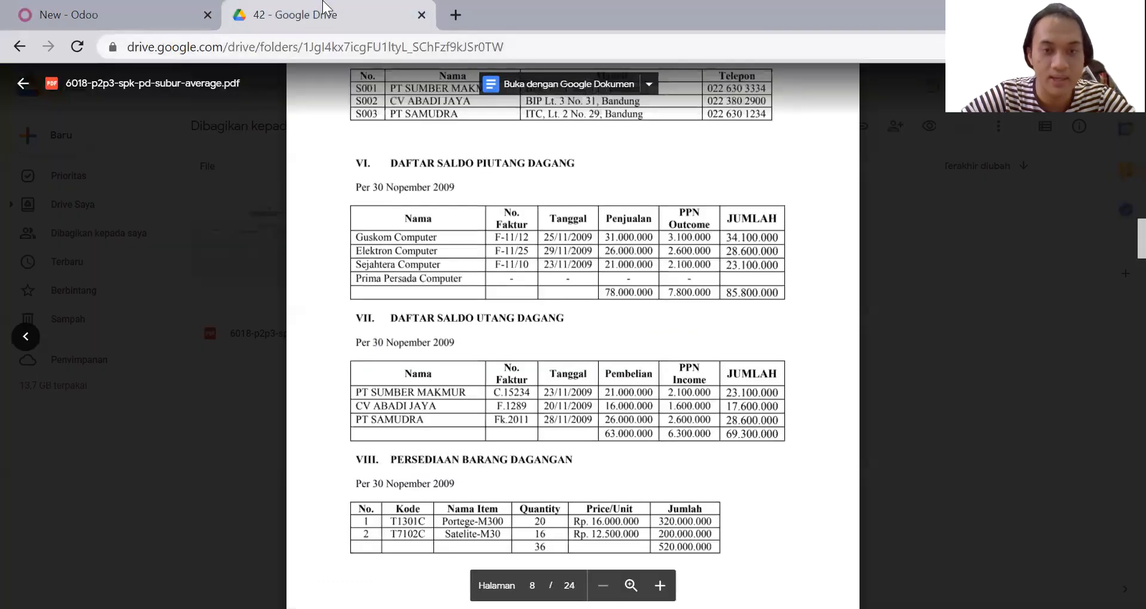
pyautogui.click(130, 7)
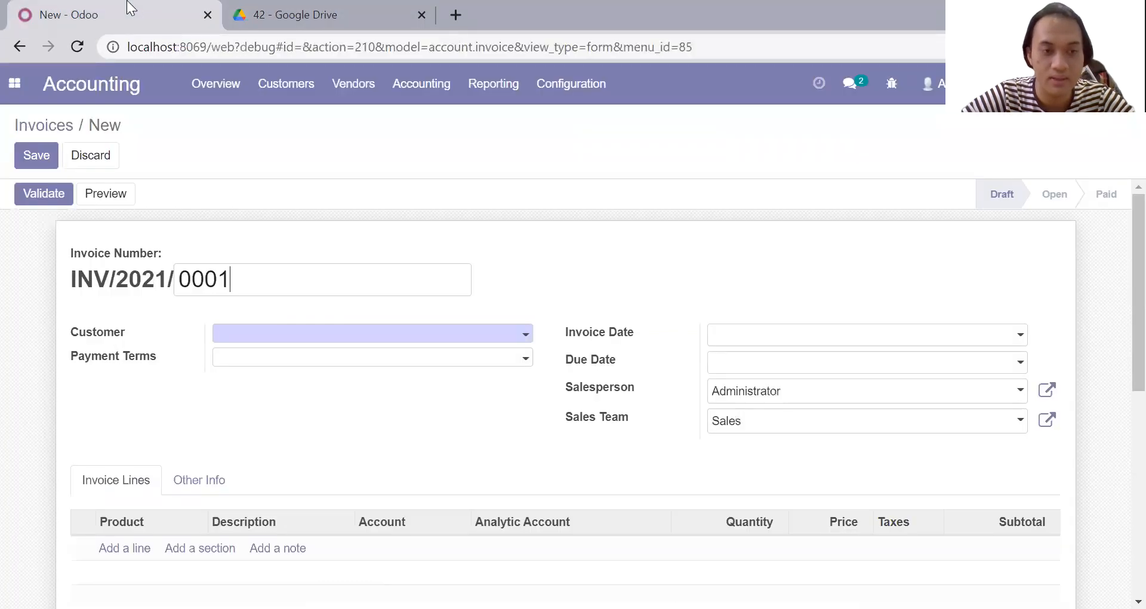
pyautogui.click(279, 7)
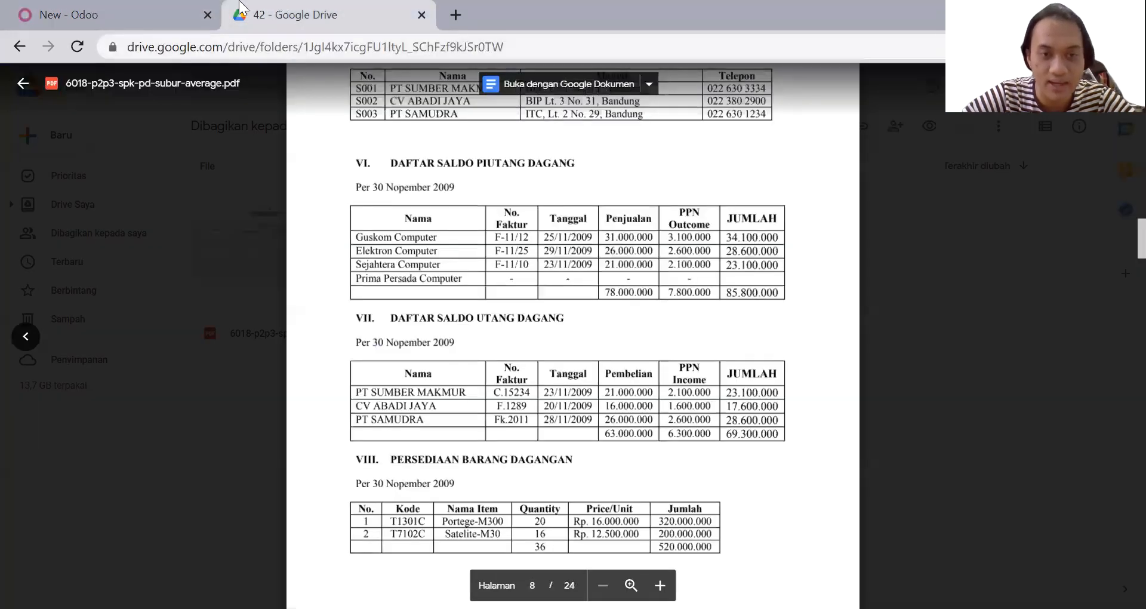
pyautogui.click(128, 7)
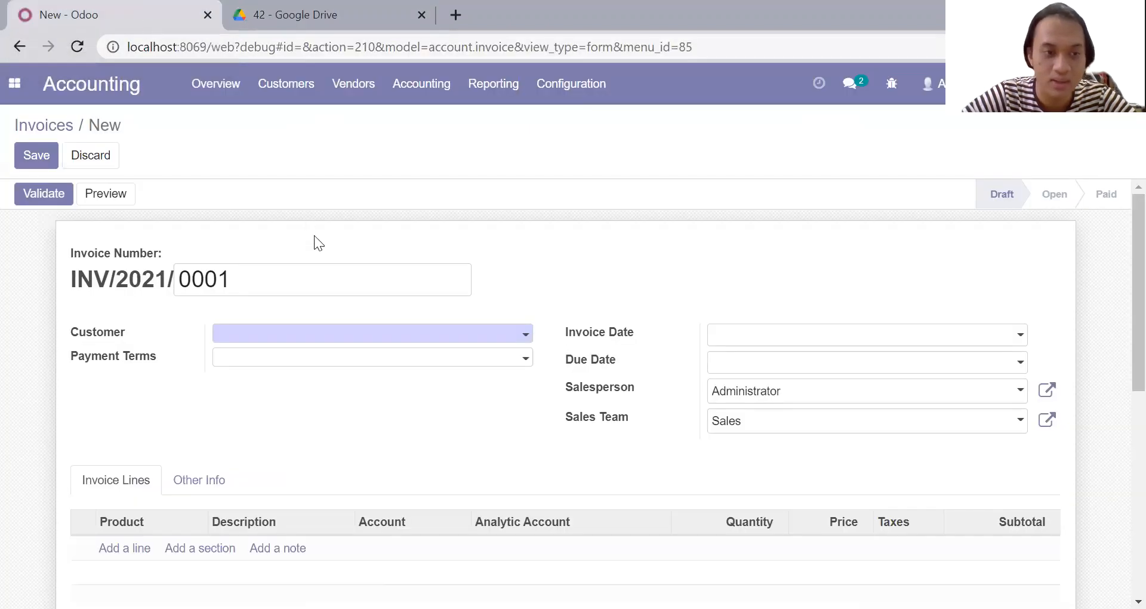
pyautogui.click(337, 340)
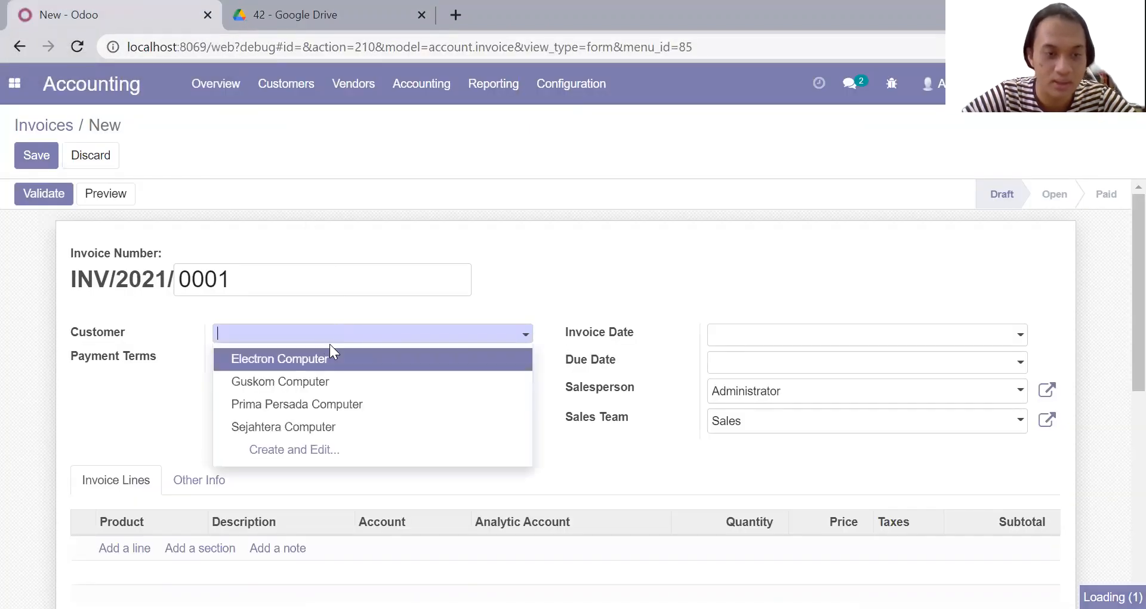
pyautogui.click(323, 380)
pyautogui.scroll(-1, 316, 310)
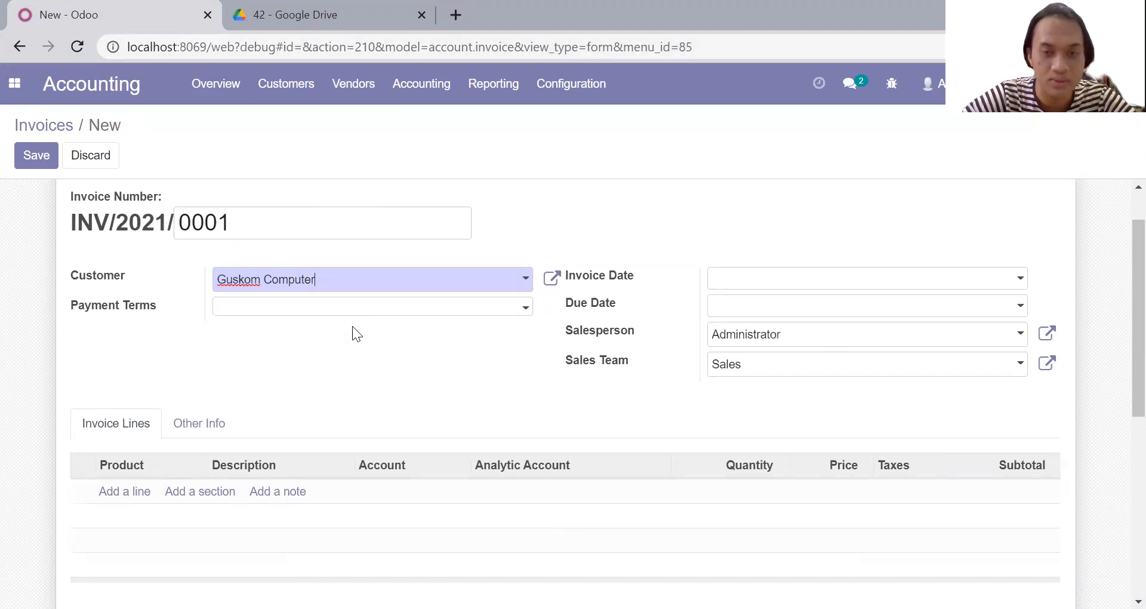
pyautogui.scroll(-1, 352, 326)
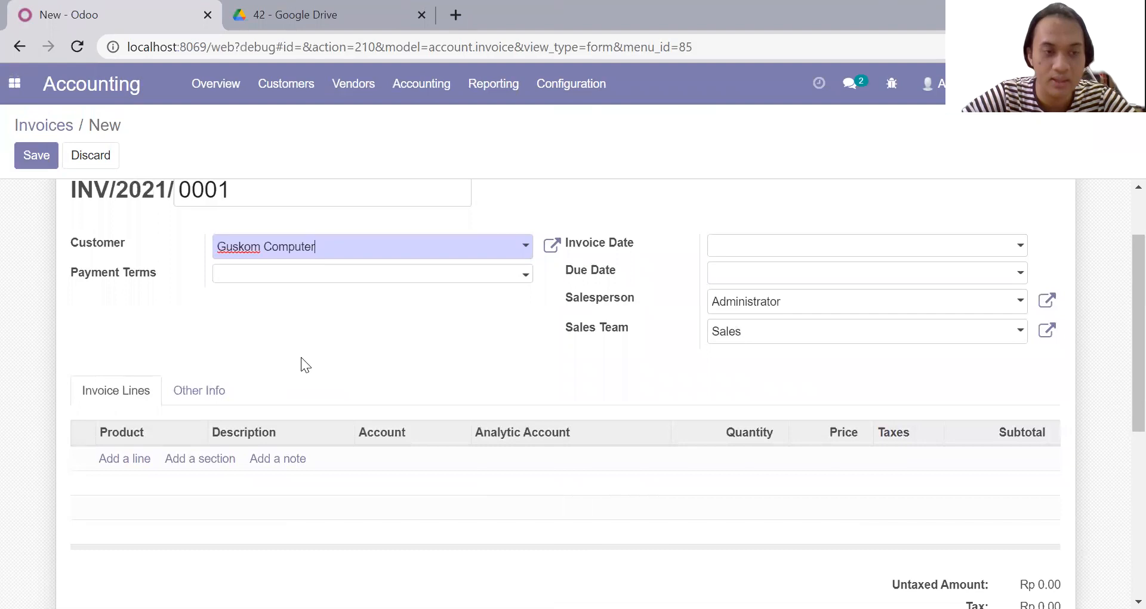
# Discard the unsaved invoice for Guskom Computer
pyautogui.scroll(1, 301, 357)
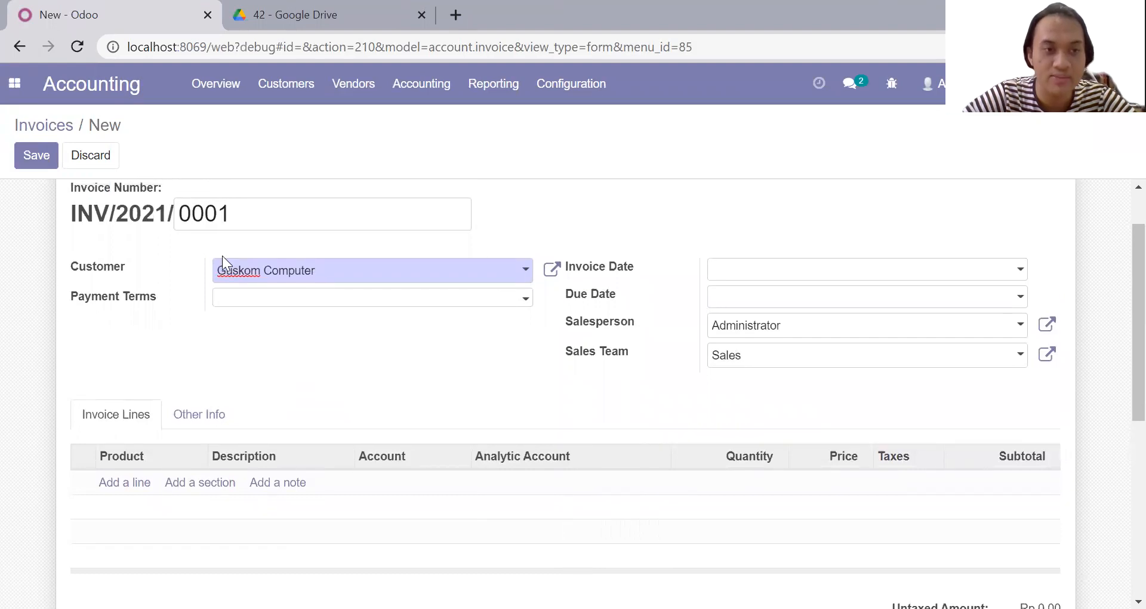
pyautogui.click(103, 160)
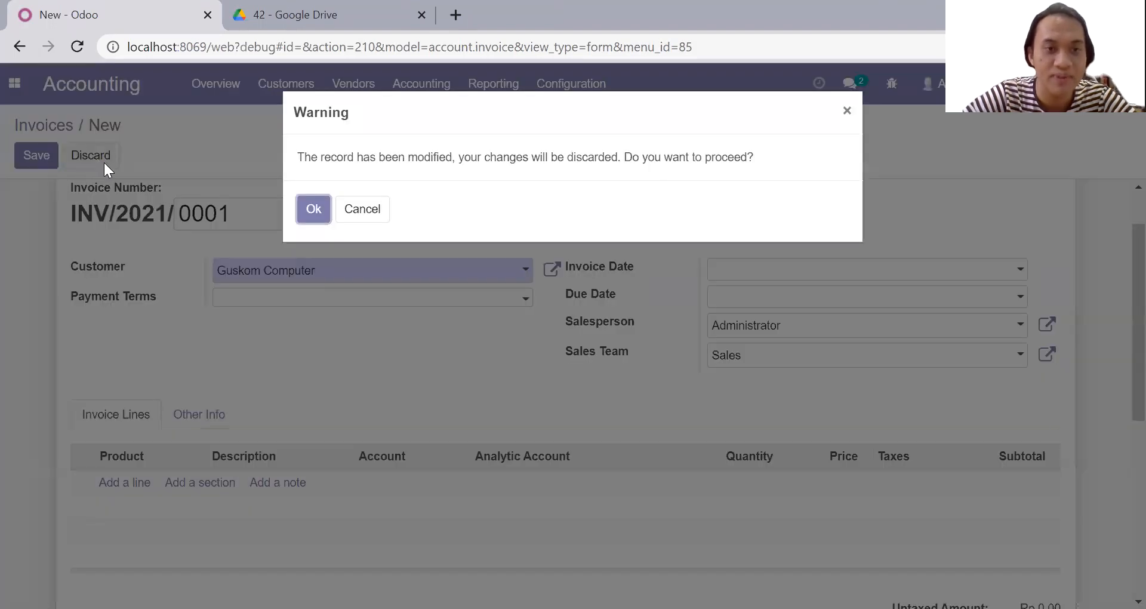
pyautogui.click(311, 212)
# Look up the payment term in the sales policy section of the case PDF
pyautogui.click(309, 9)
pyautogui.scroll(10, 406, 211)
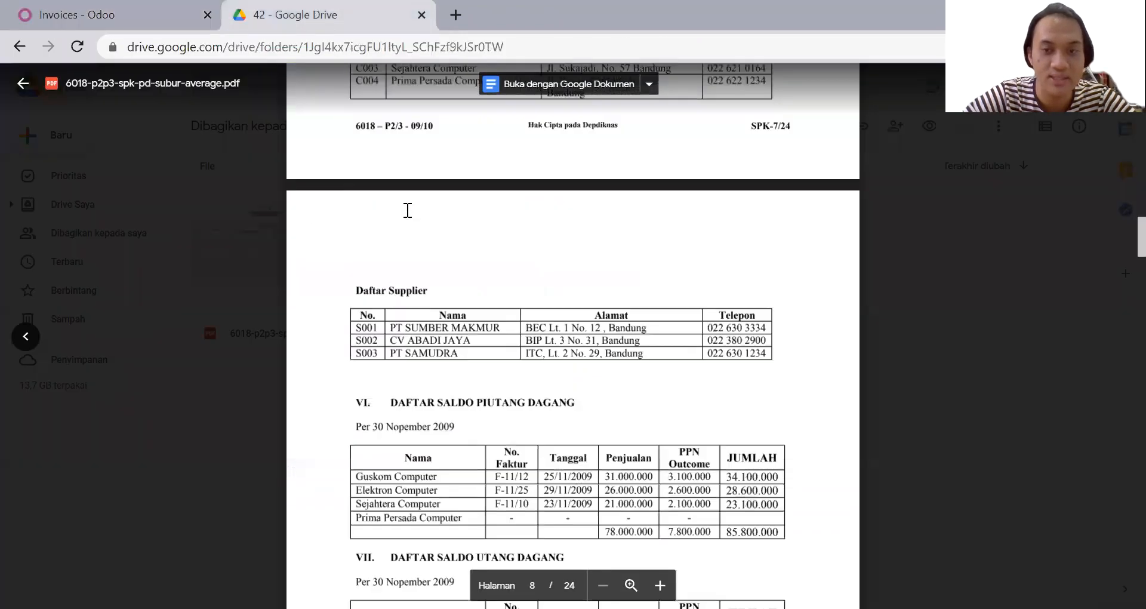
pyautogui.scroll(15, 408, 210)
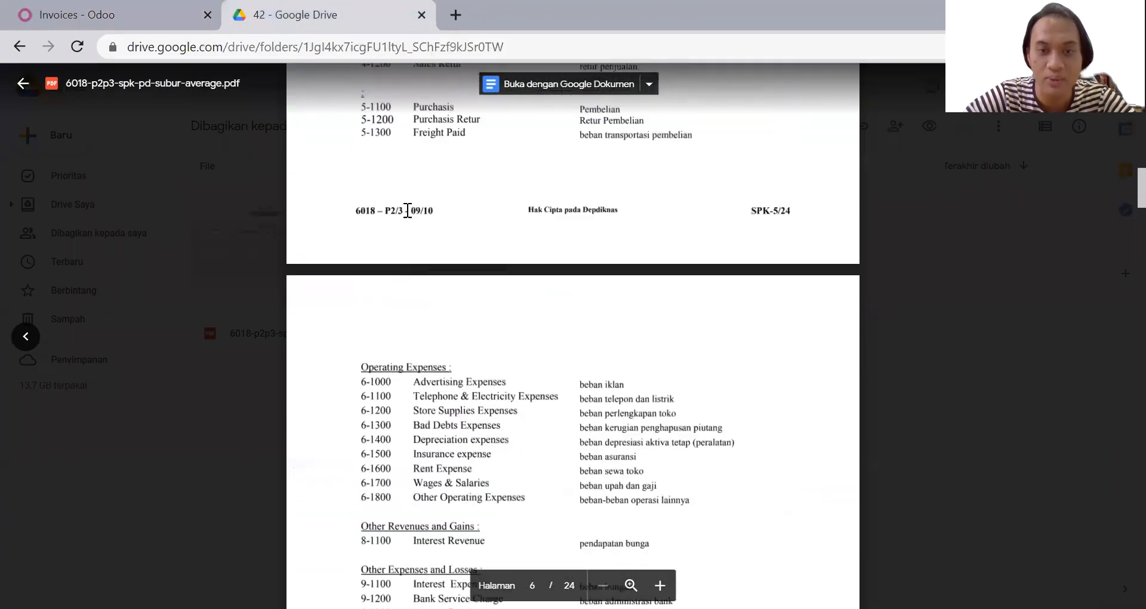
pyautogui.scroll(18, 408, 210)
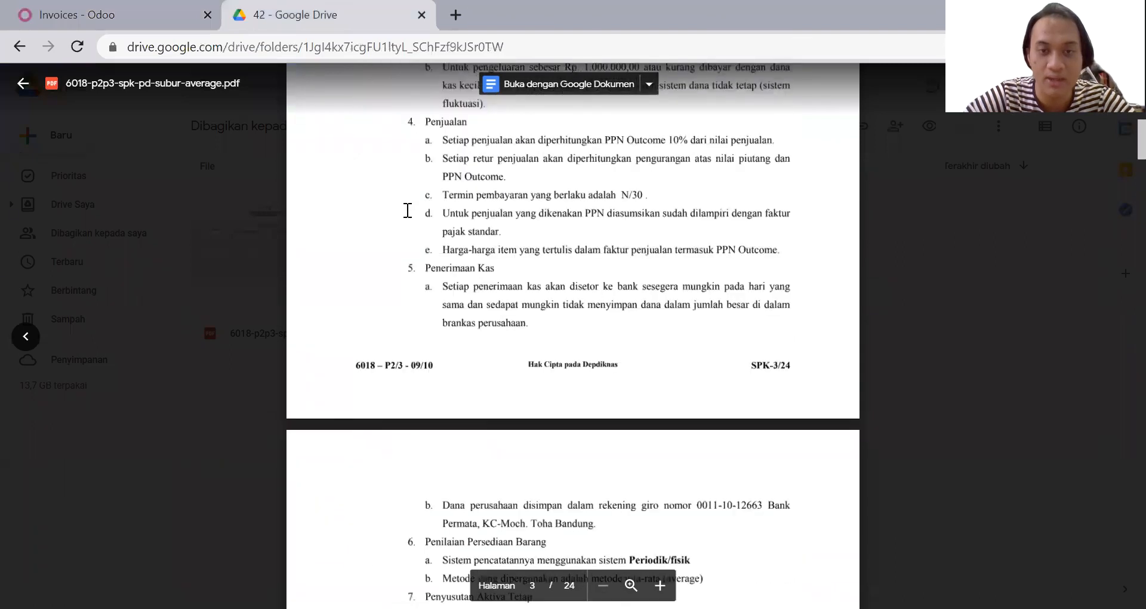
pyautogui.scroll(-20, 408, 210)
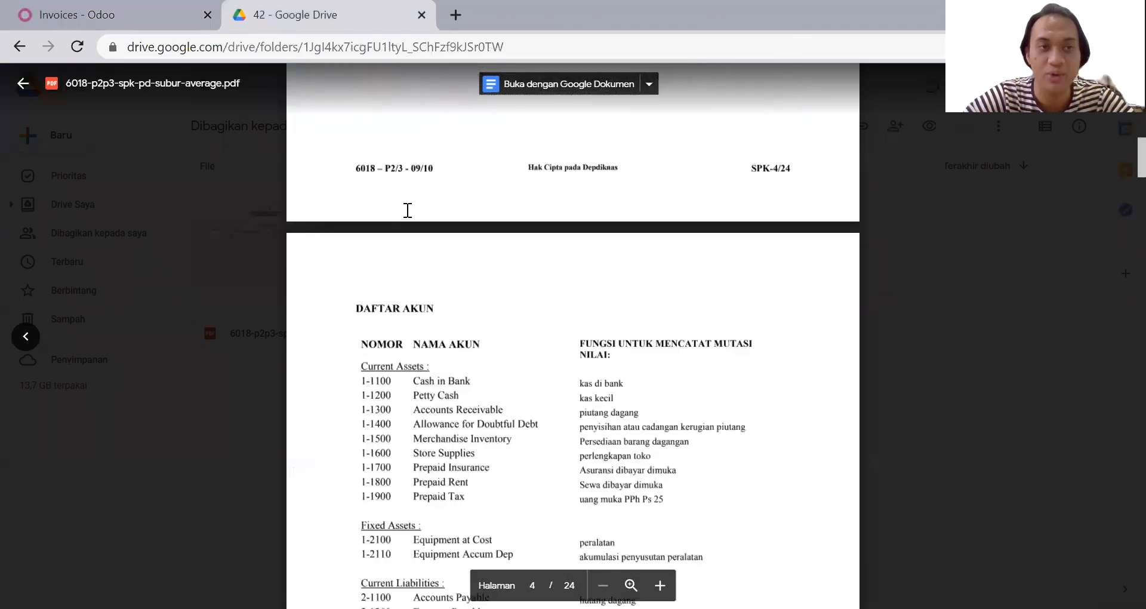
# Review the configured payment terms in Odoo Accounting, checking the details of 15 Days and 30 Net Days
pyautogui.click(91, 7)
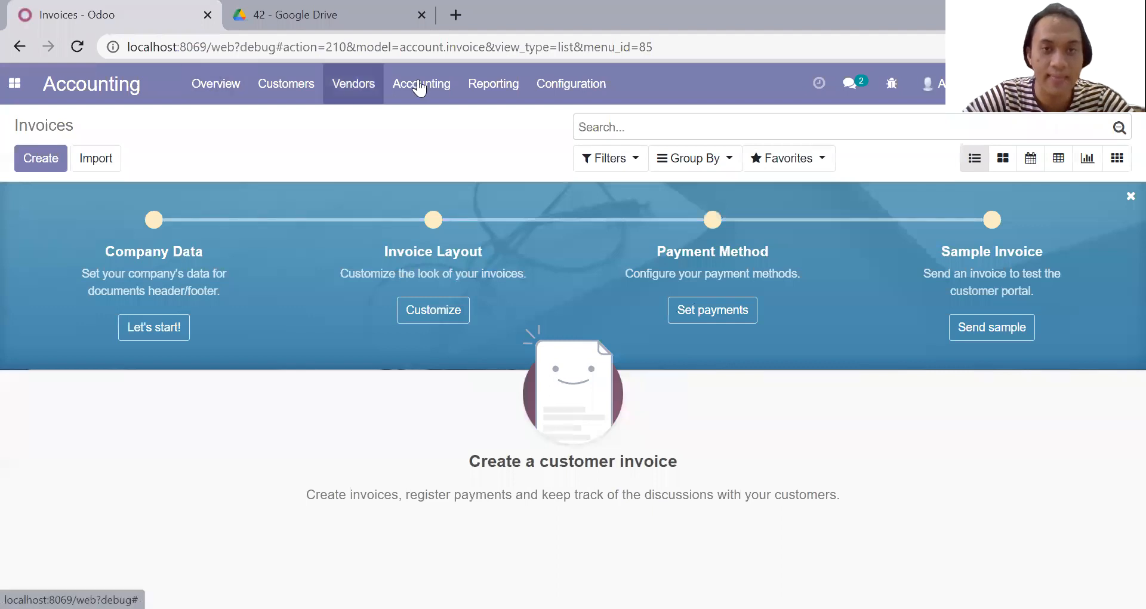
pyautogui.click(561, 86)
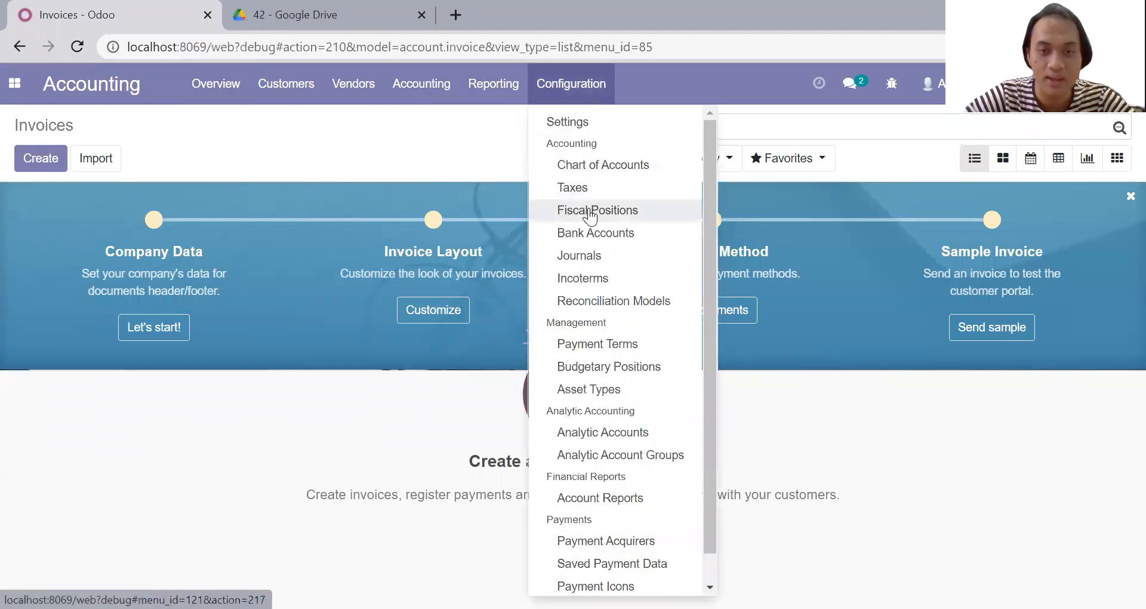
pyautogui.click(596, 346)
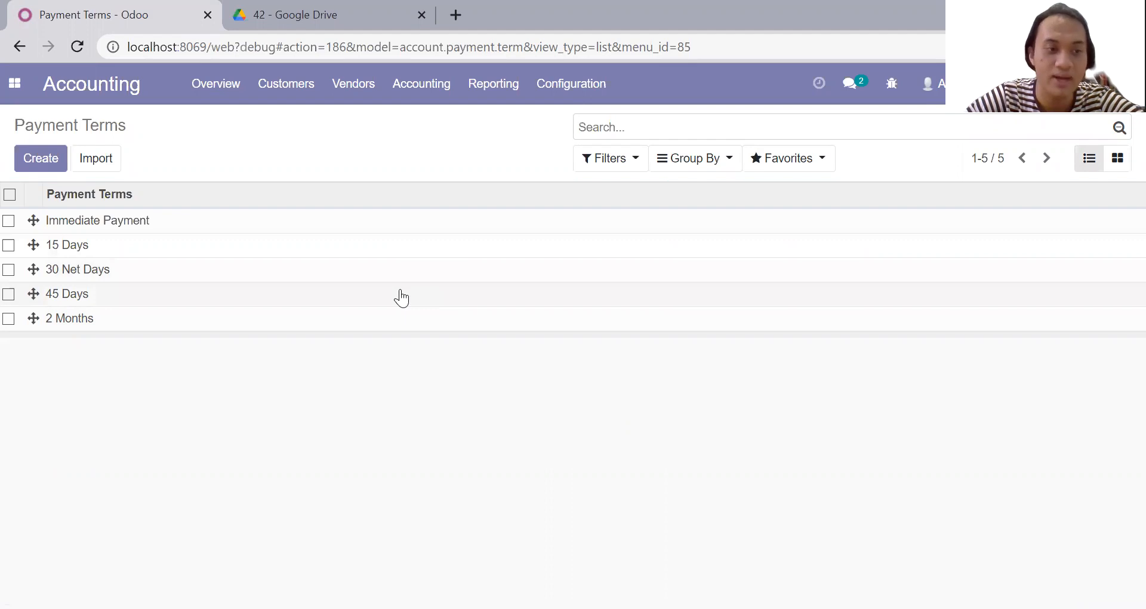
pyautogui.click(388, 251)
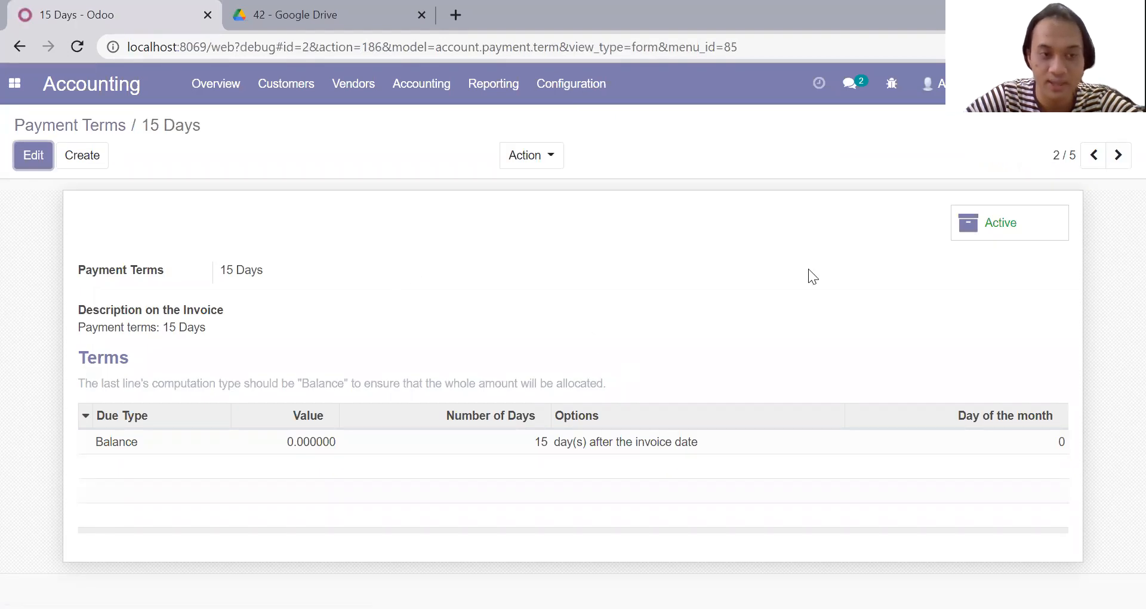
pyautogui.click(1119, 155)
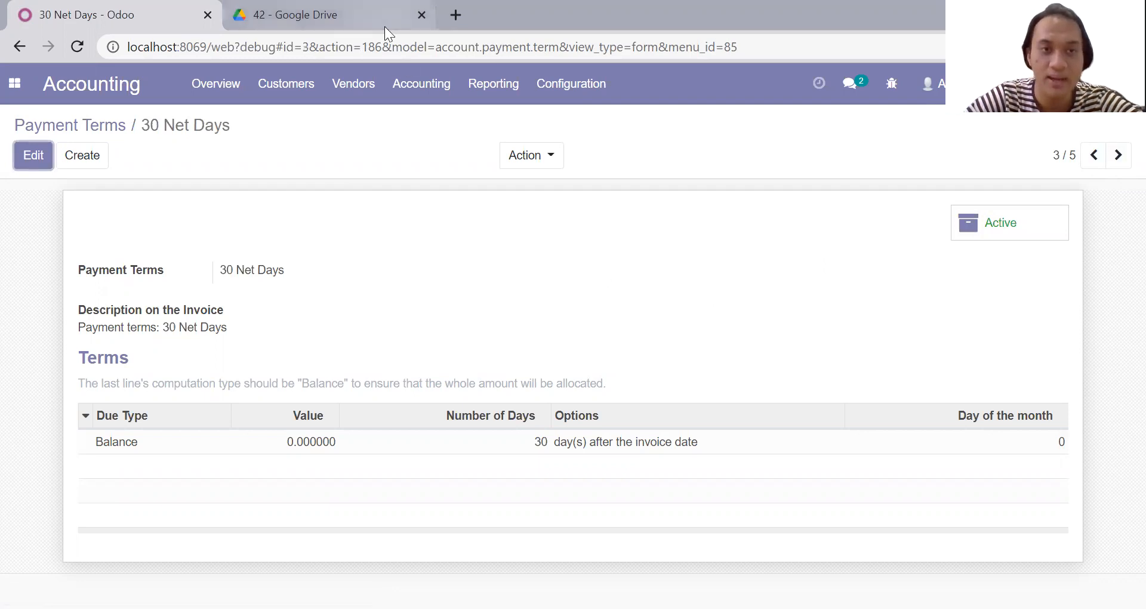
pyautogui.click(352, 10)
pyautogui.click(126, 8)
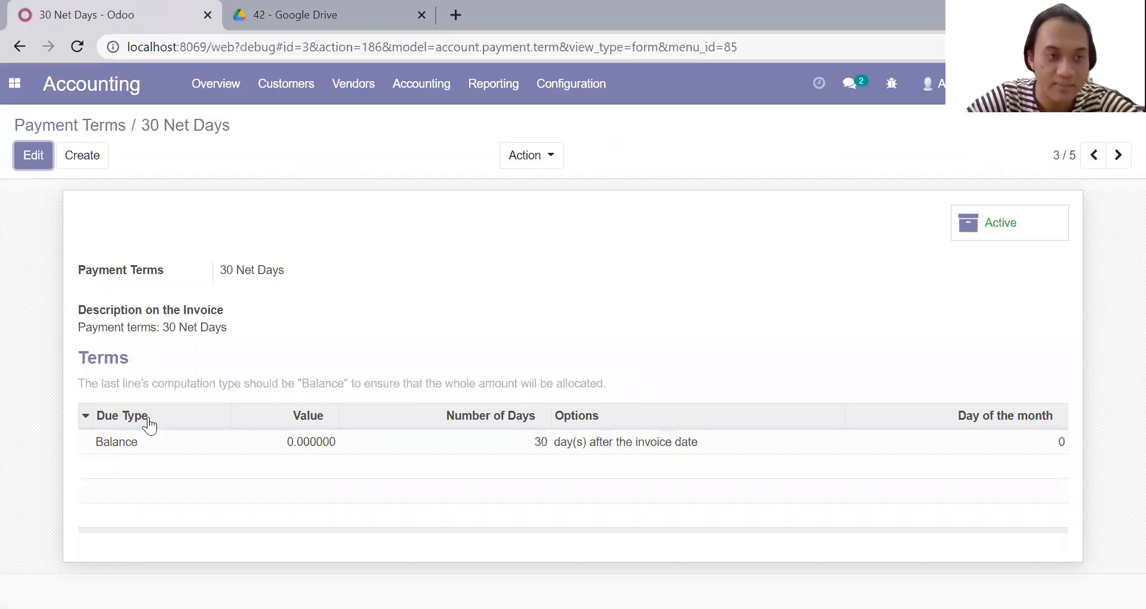
pyautogui.click(99, 127)
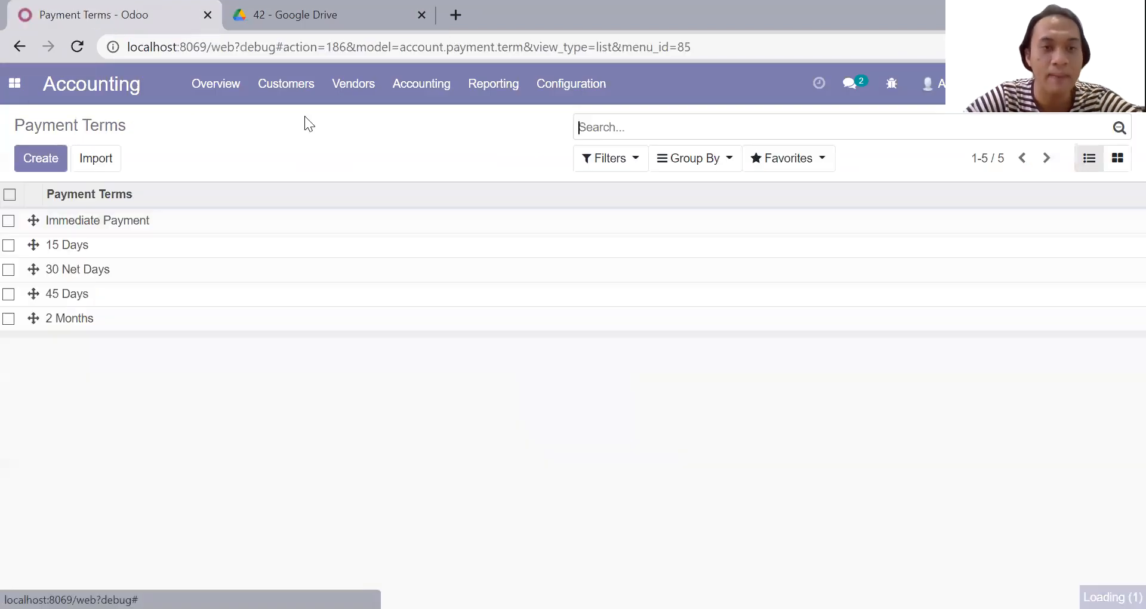
# Start a new customer invoice from the customer invoices list
pyautogui.click(576, 97)
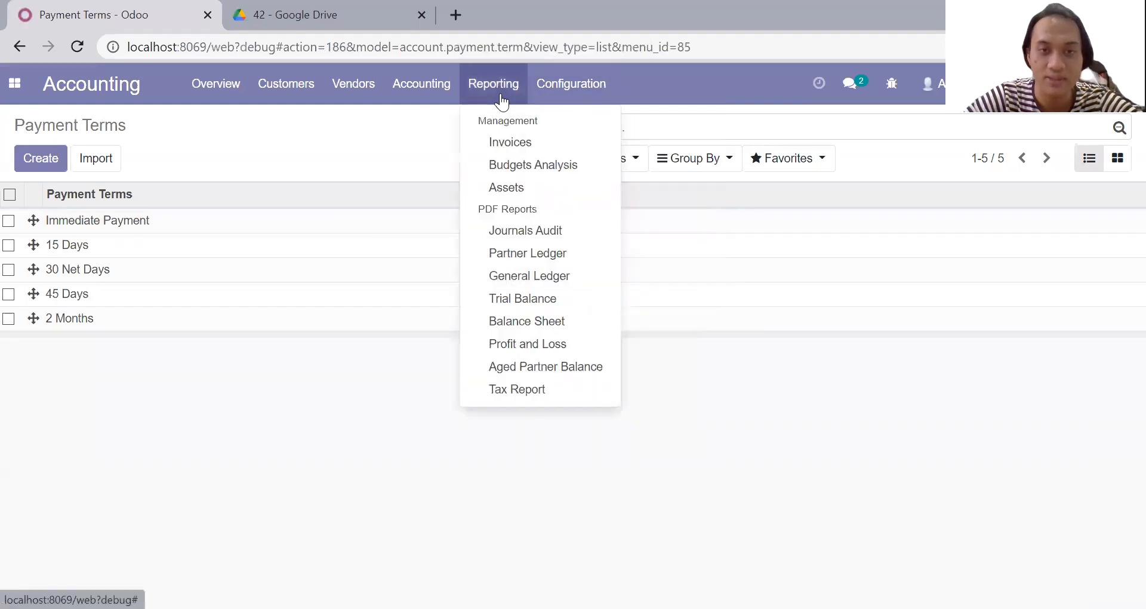
pyautogui.moveTo(349, 90)
pyautogui.moveTo(292, 96)
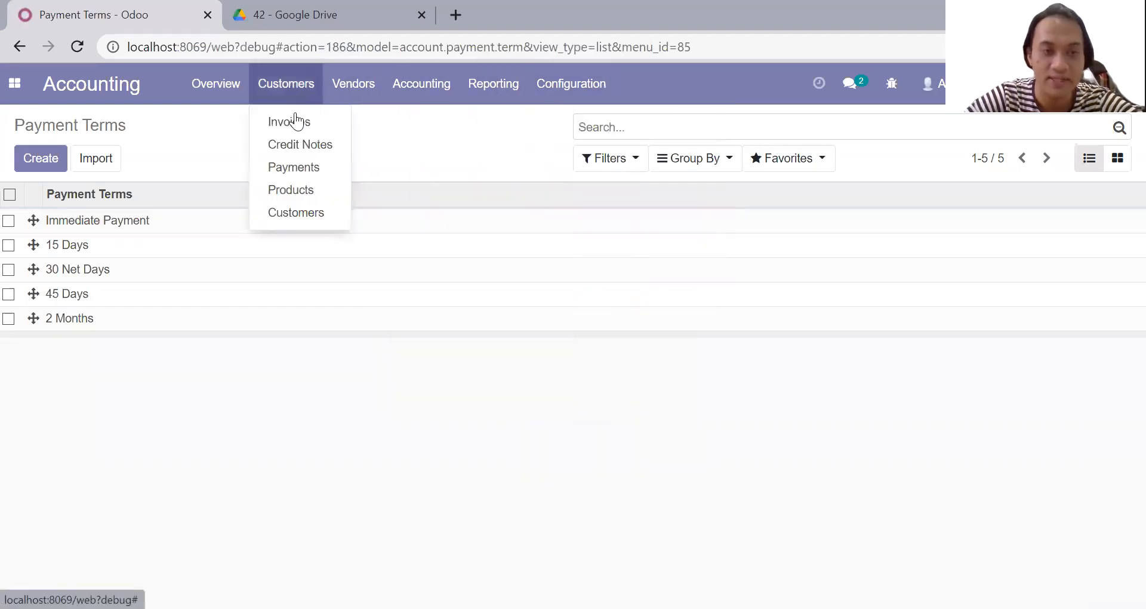
pyautogui.click(295, 119)
pyautogui.click(22, 162)
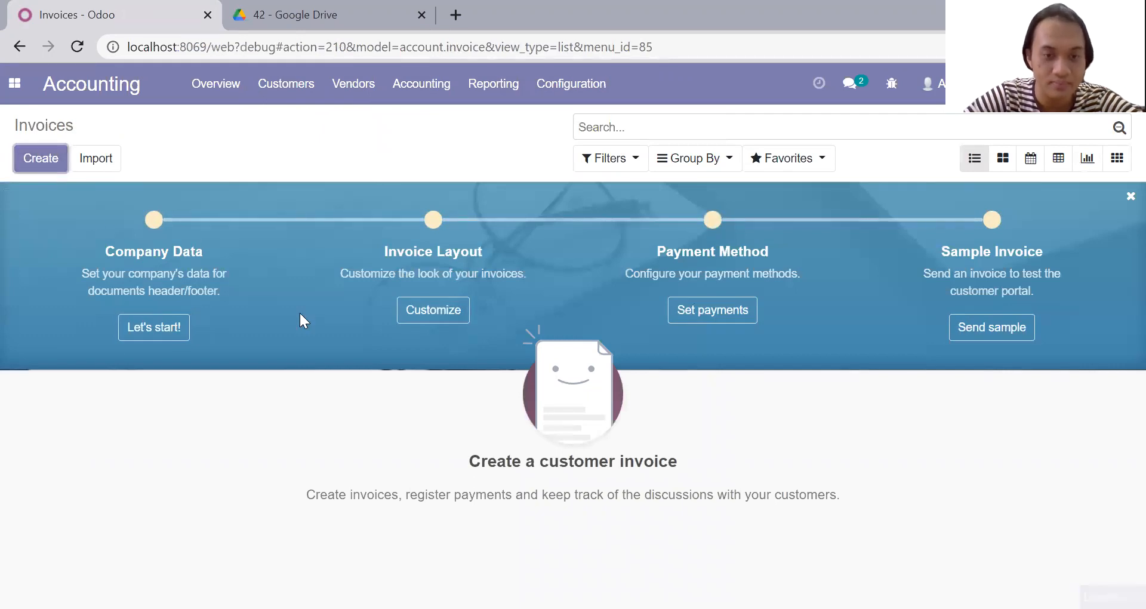
# Set the invoice's customer to Guskom Computer and its payment terms to 30 Net Days
pyautogui.scroll(-4, 343, 334)
pyautogui.scroll(3, 344, 335)
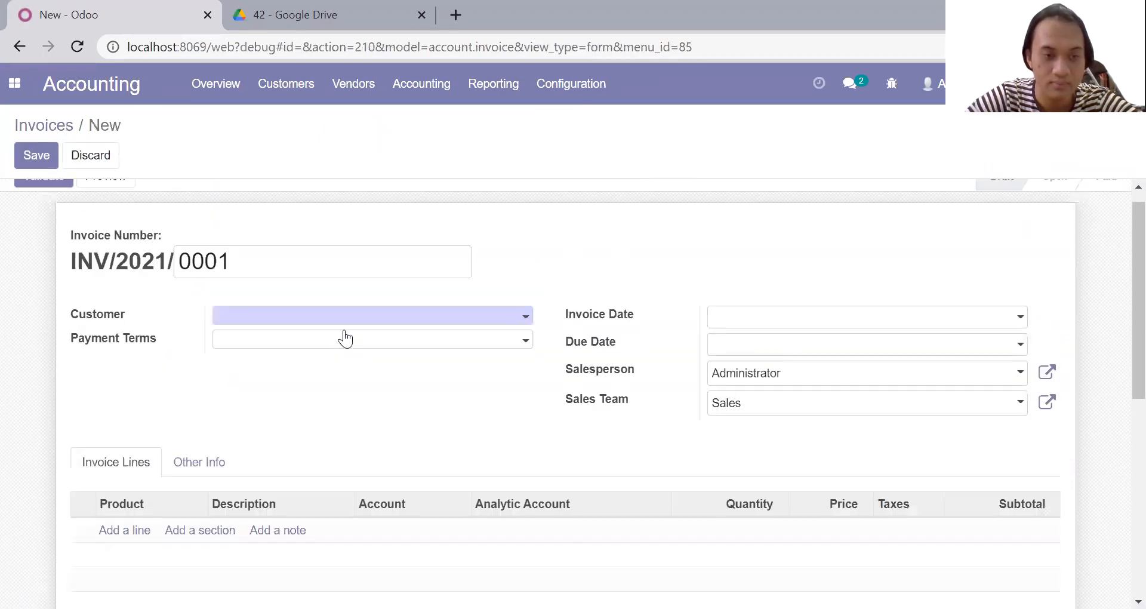
pyautogui.click(346, 327)
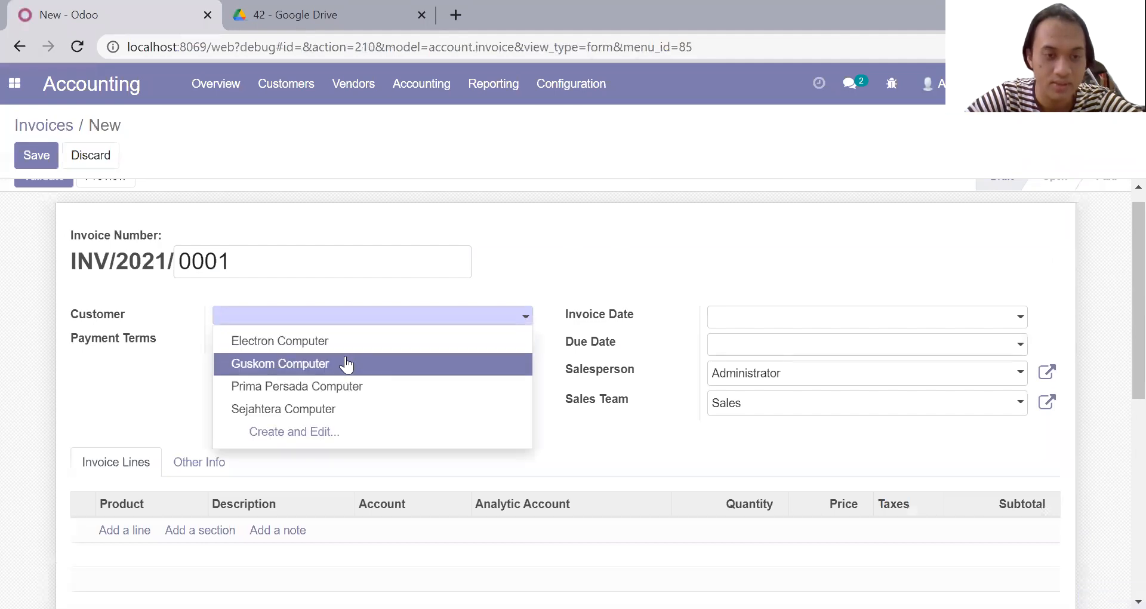
pyautogui.click(347, 363)
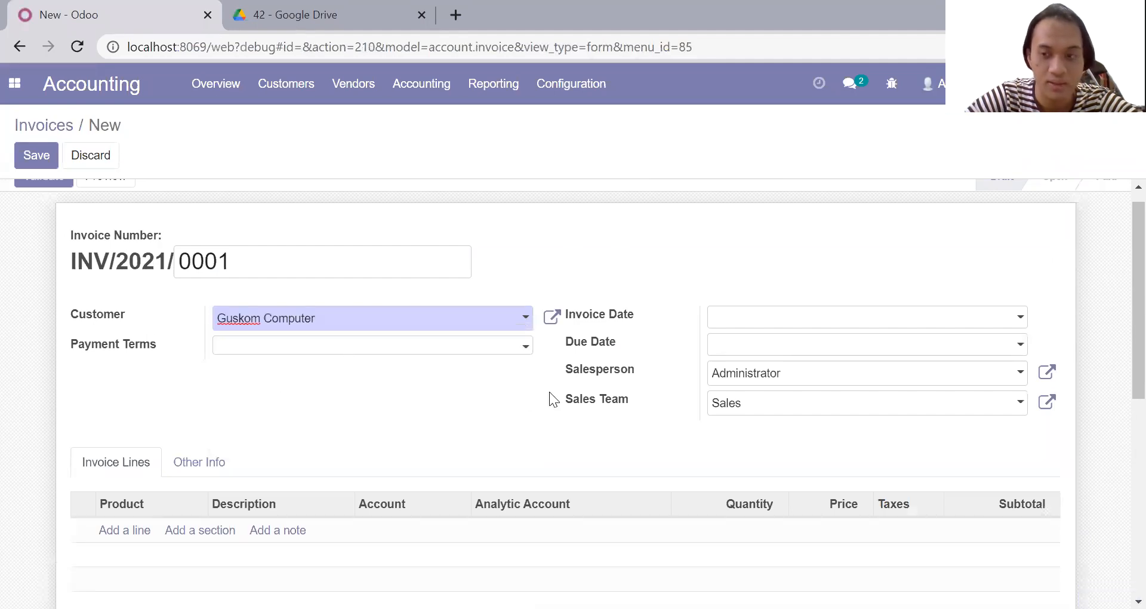
pyautogui.click(464, 345)
pyautogui.click(399, 425)
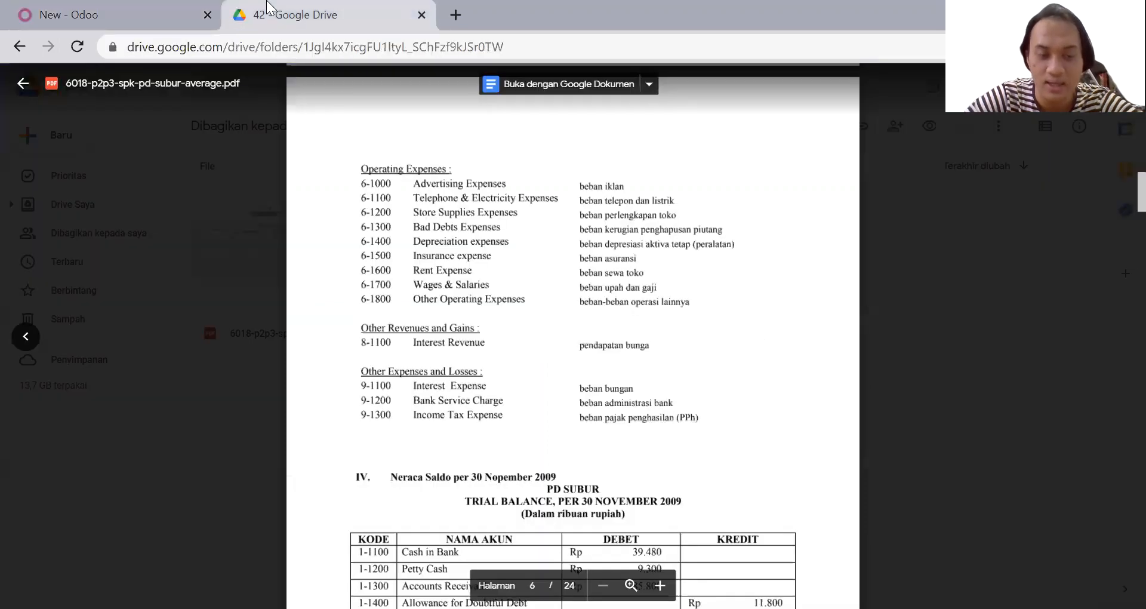
# Set the invoice date to 11/25/2009, following the Guskom Computer entry in the case PDF's receivables table
pyautogui.scroll(-20, 442, 289)
pyautogui.scroll(-3, 442, 288)
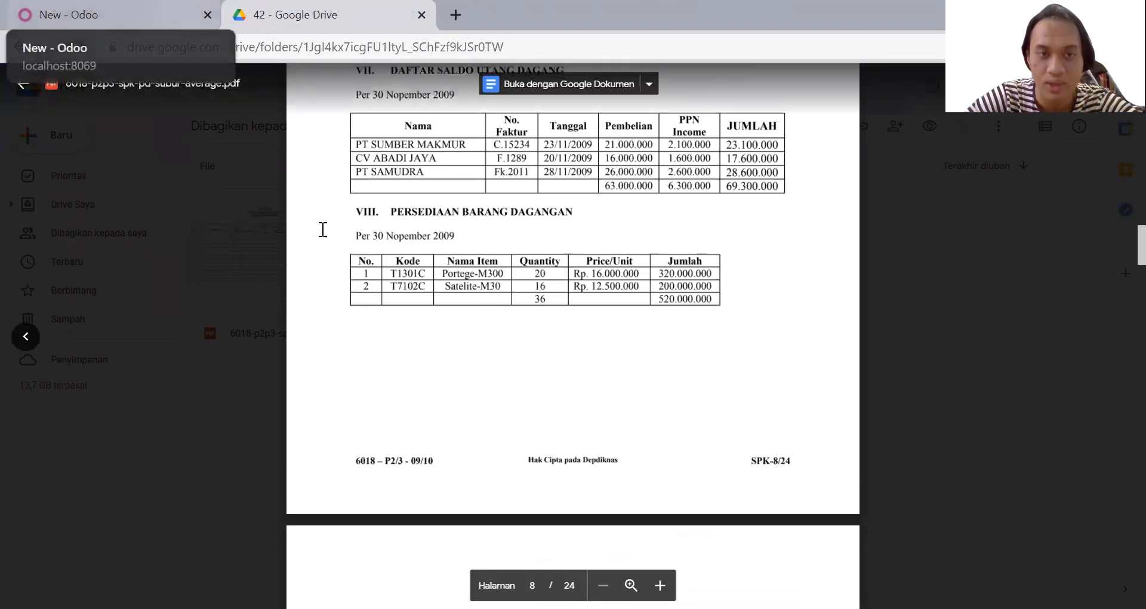
pyautogui.scroll(2, 323, 230)
pyautogui.scroll(4, 322, 230)
pyautogui.click(119, 15)
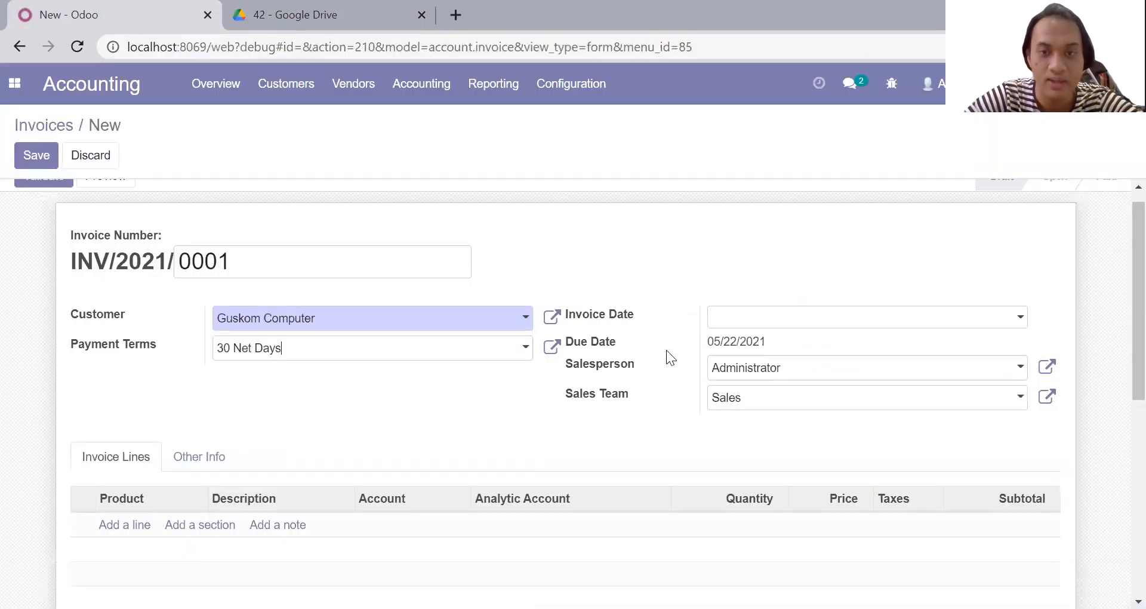
pyautogui.click(746, 324)
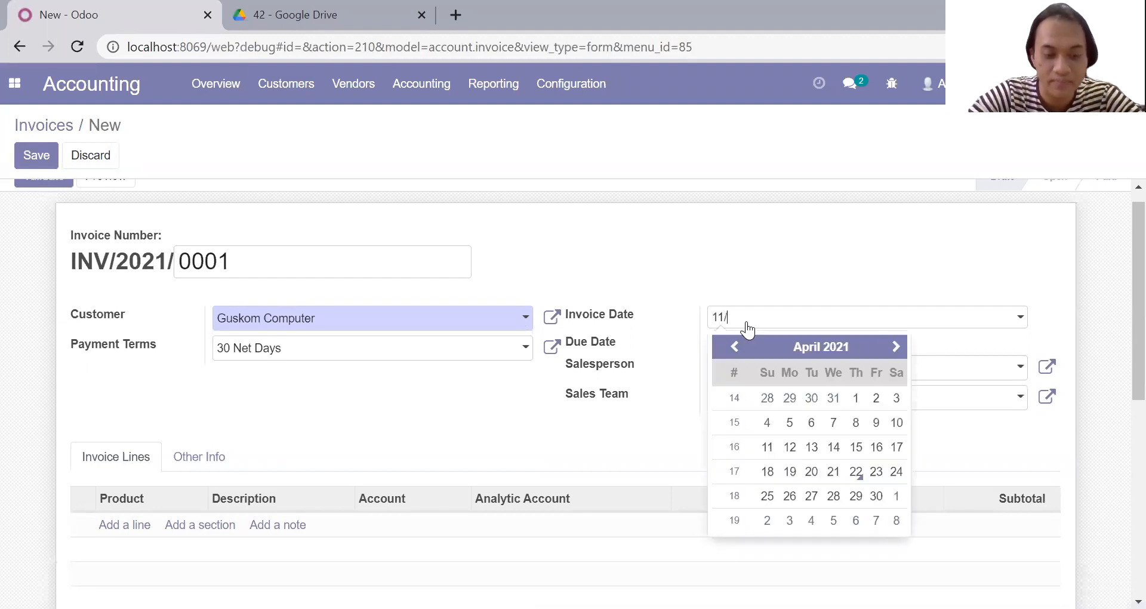
pyautogui.write('11/25/2009')
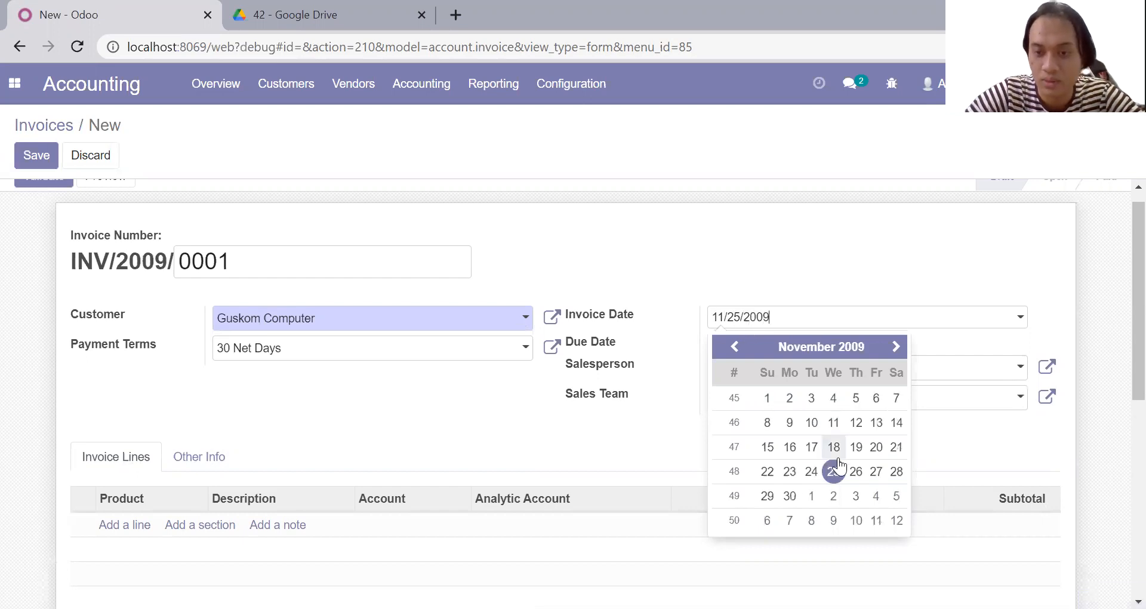
pyautogui.click(836, 472)
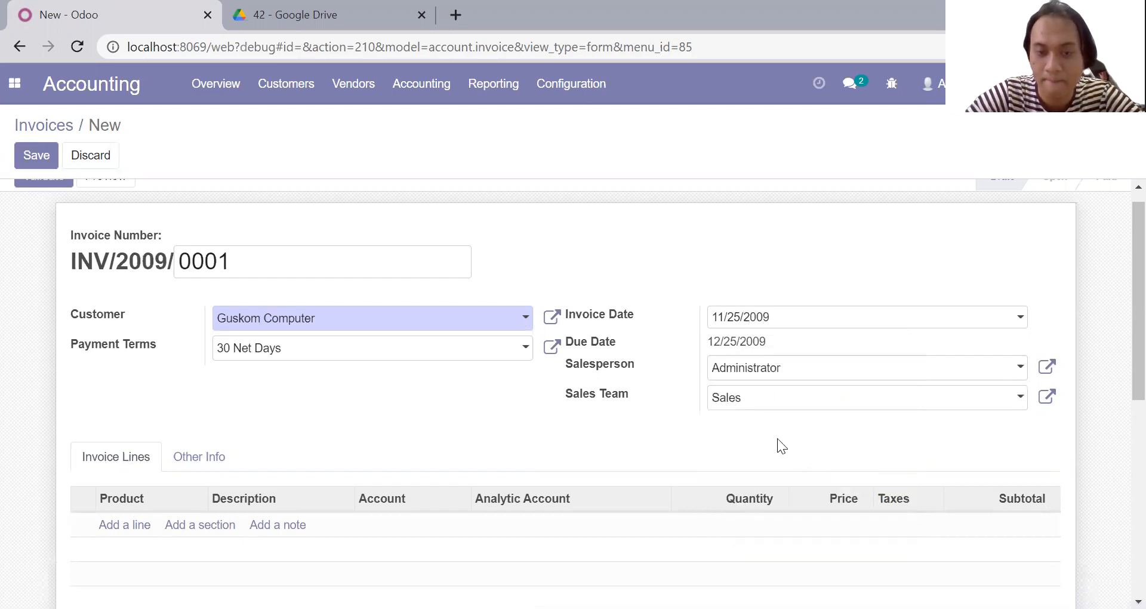
# Add an invoice line with a price of 31000000, taken from Guskom Computer's sales amount in the case PDF
pyautogui.scroll(-5, 778, 442)
pyautogui.scroll(1, 778, 438)
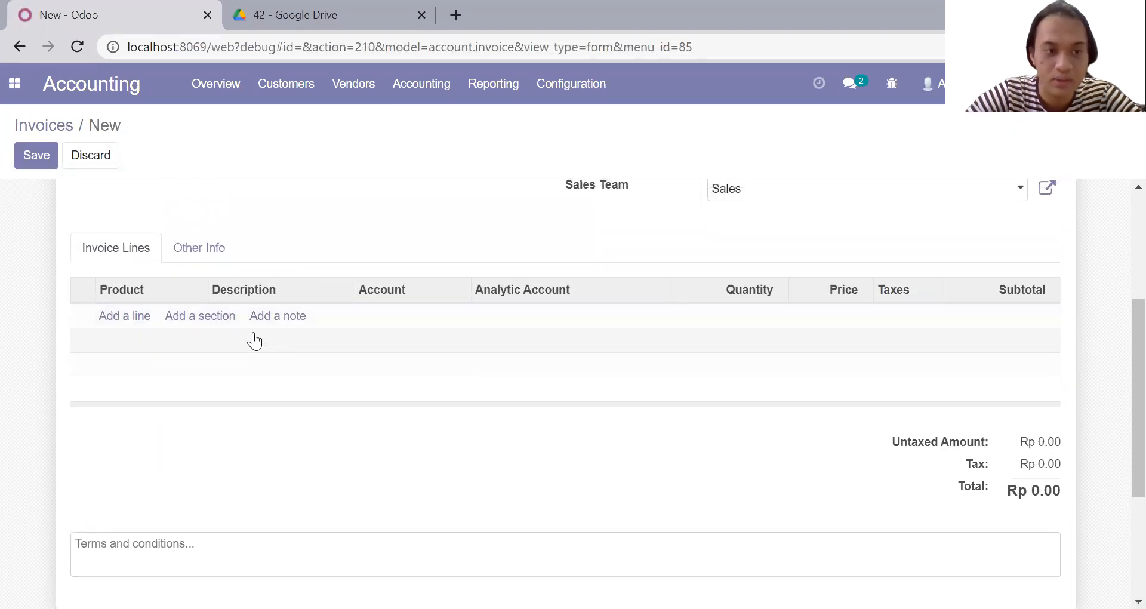
pyautogui.click(129, 318)
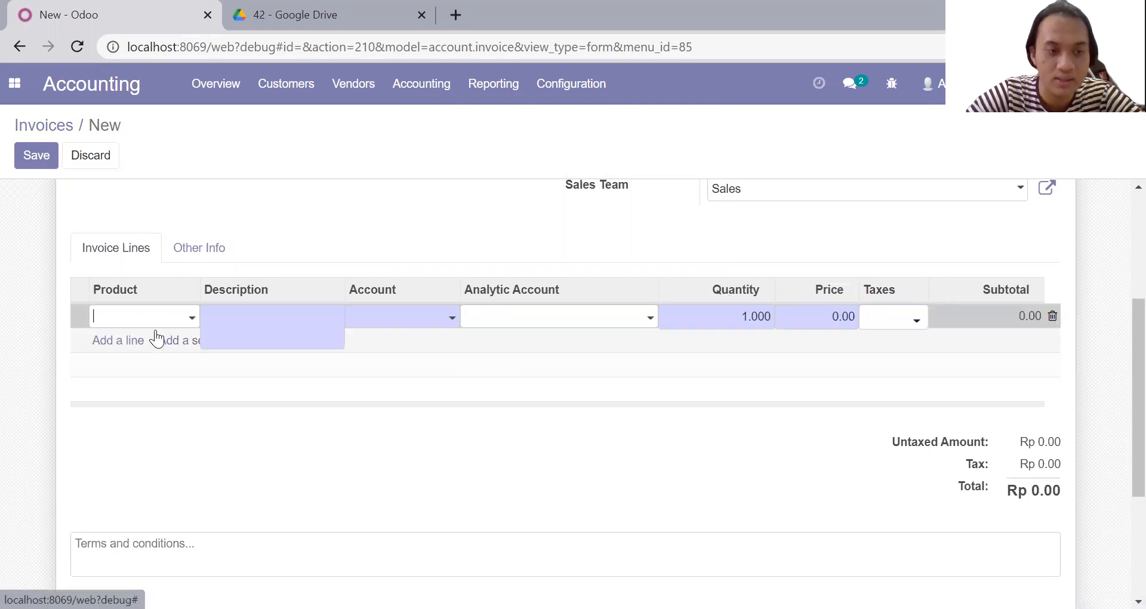
pyautogui.click(819, 322)
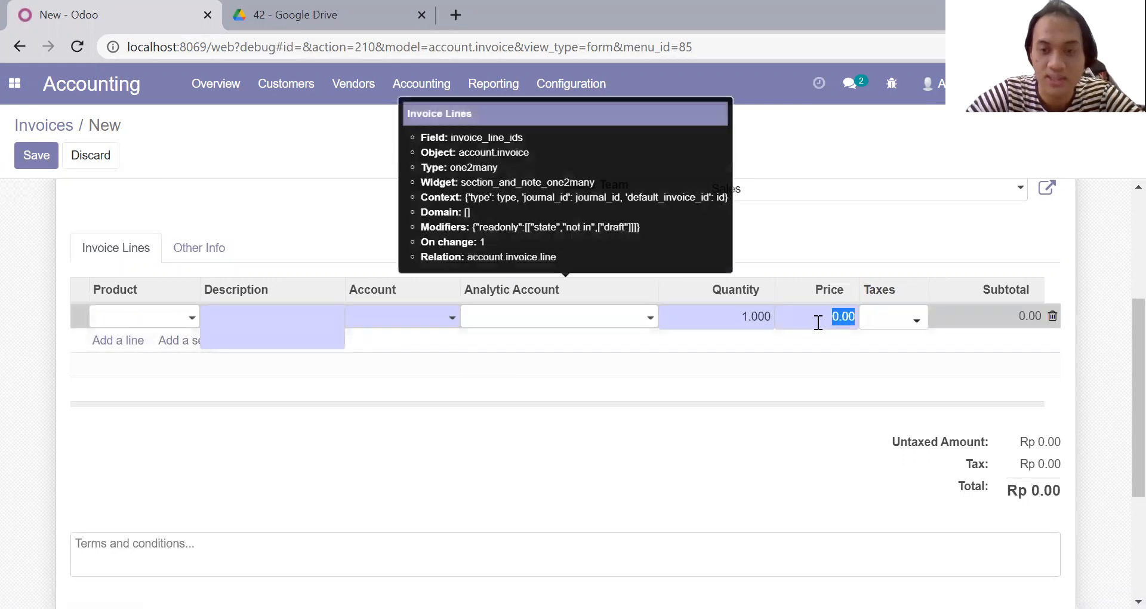
pyautogui.click(340, 7)
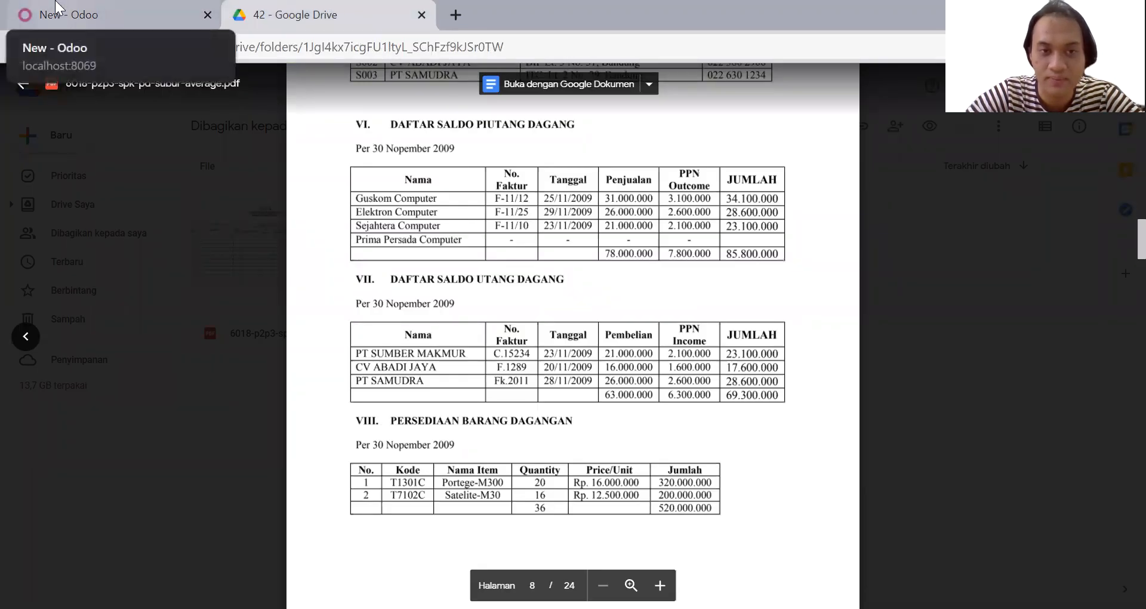
pyautogui.click(57, 7)
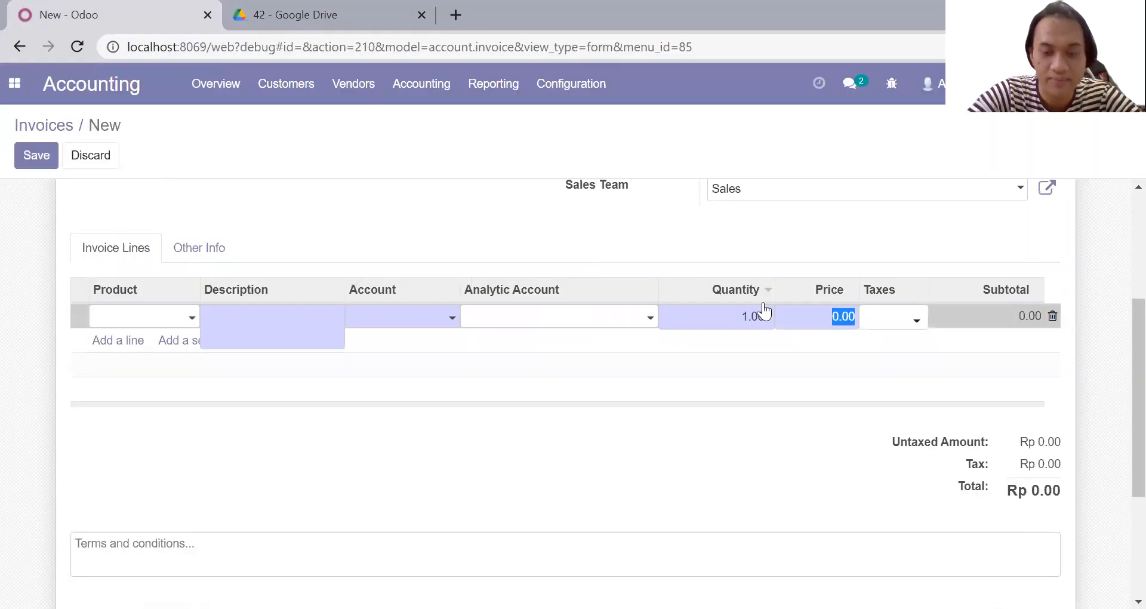
pyautogui.write('2')
pyautogui.press('BackSpace')
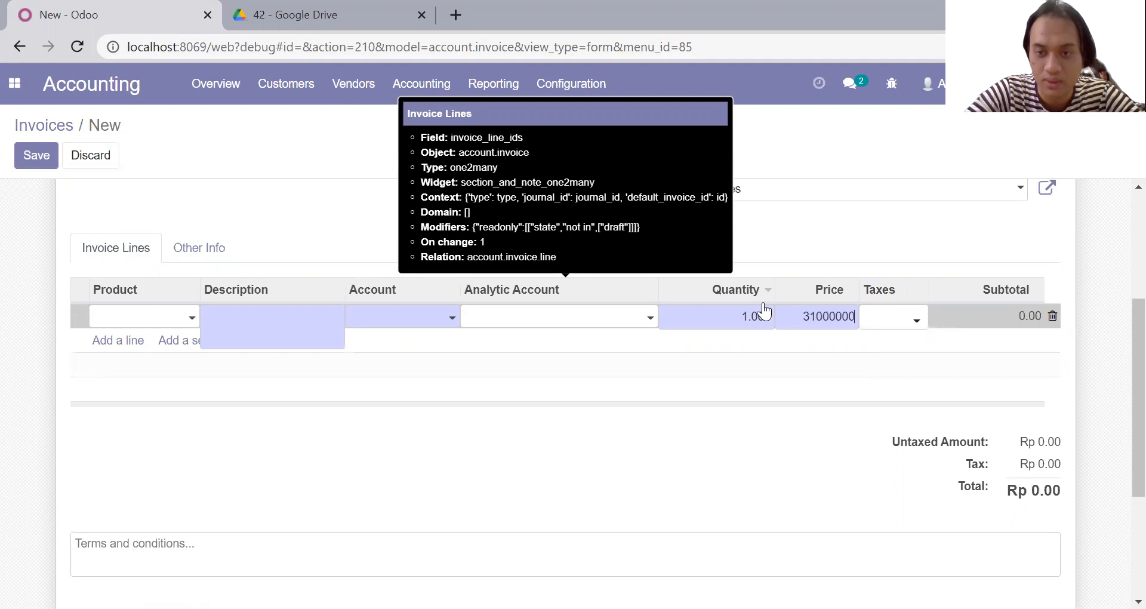
# Set the invoice line's product to [EXP_GEN] Expenses and re-enter its price as 31000000
pyautogui.click(177, 324)
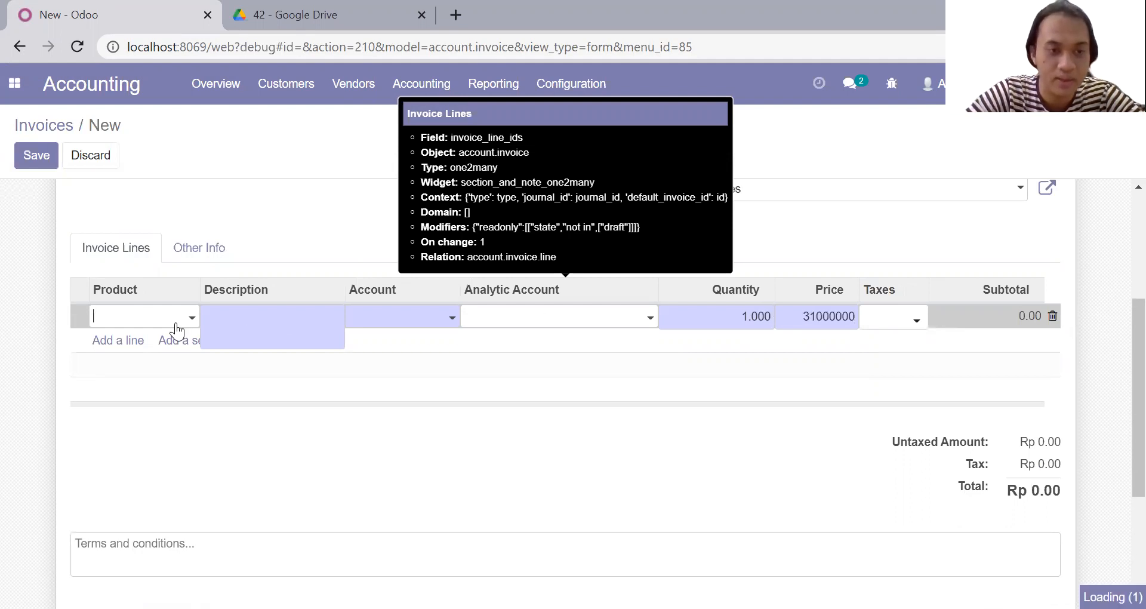
pyautogui.click(176, 346)
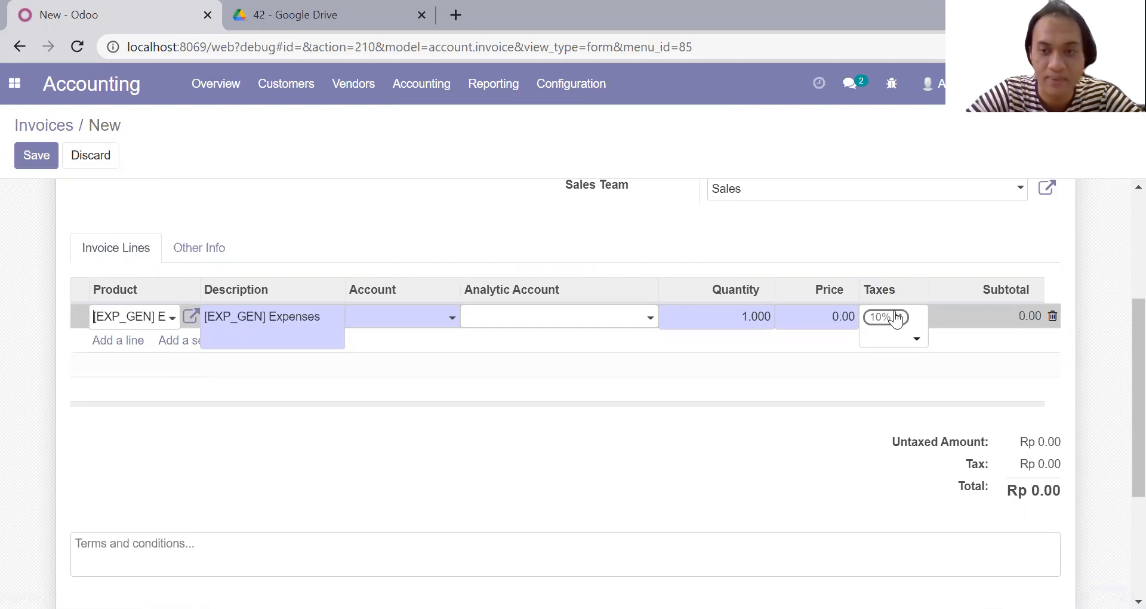
pyautogui.click(836, 318)
pyautogui.write('31')
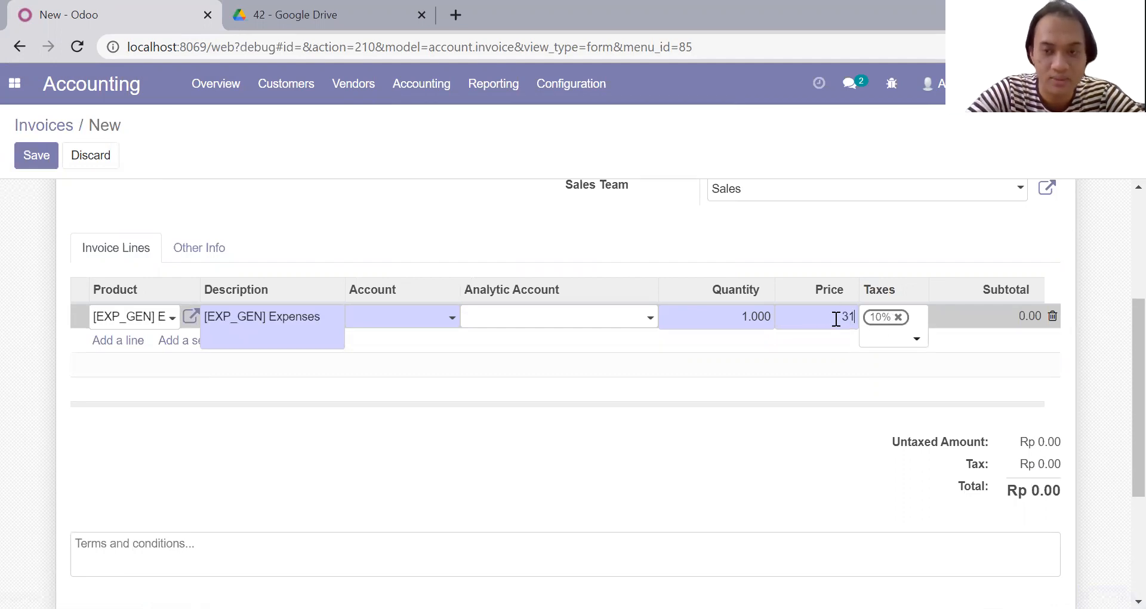
pyautogui.write('000000')
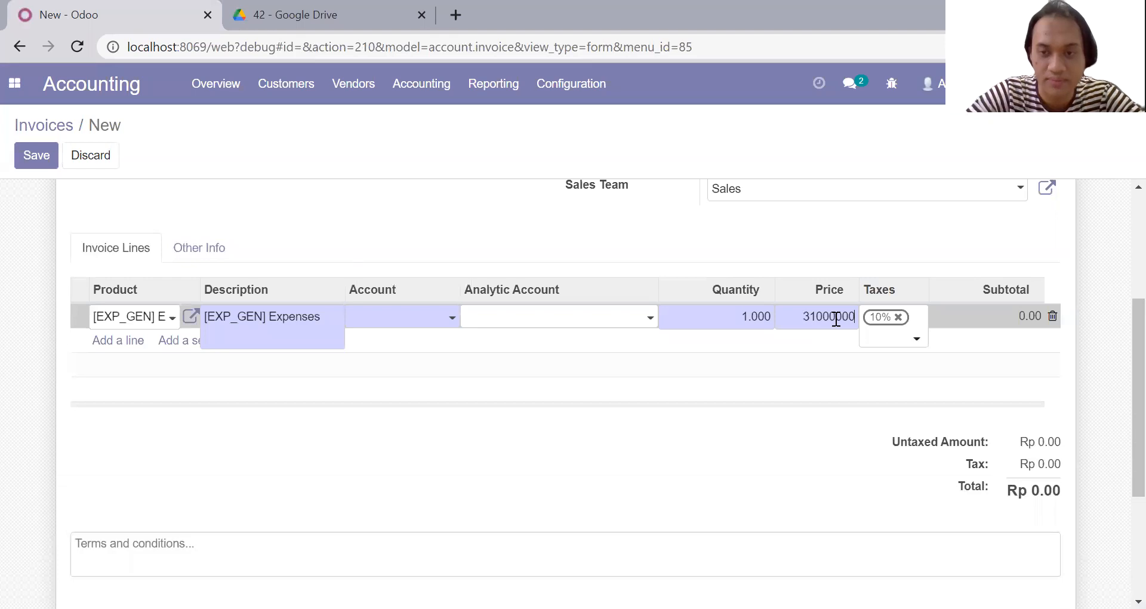
pyautogui.press('Escape')
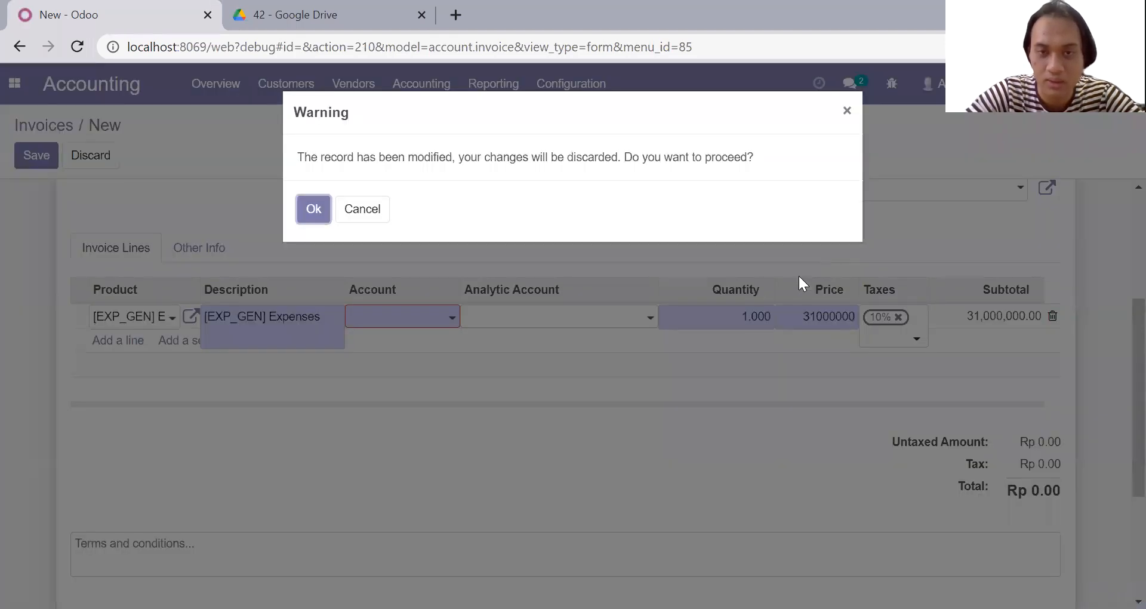
pyautogui.click(848, 111)
pyautogui.scroll(-2, 855, 263)
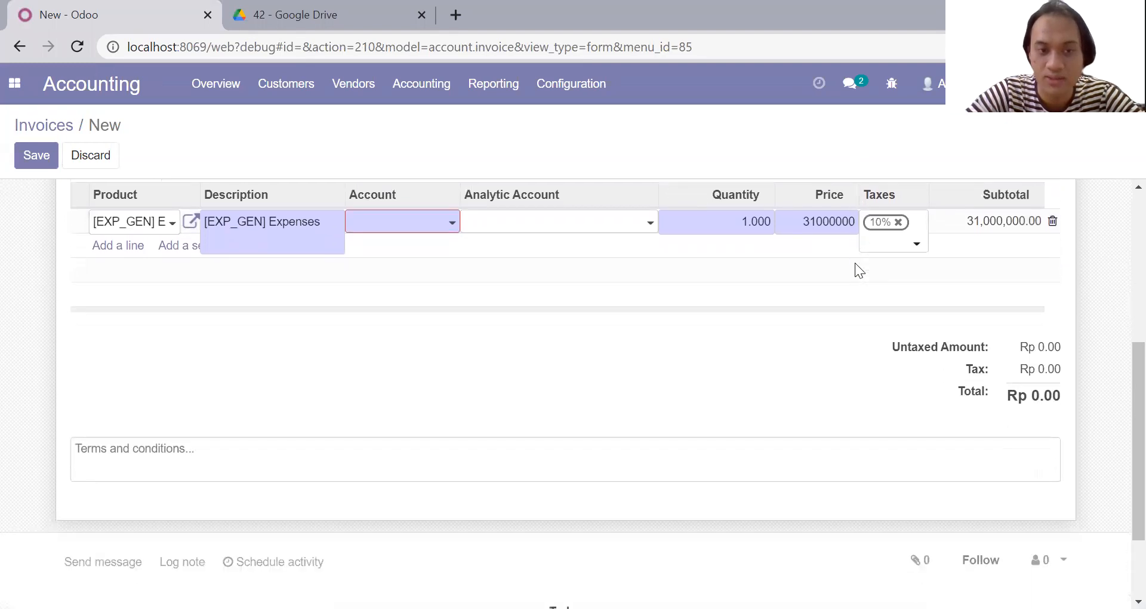
pyautogui.scroll(3, 688, 293)
pyautogui.click(441, 357)
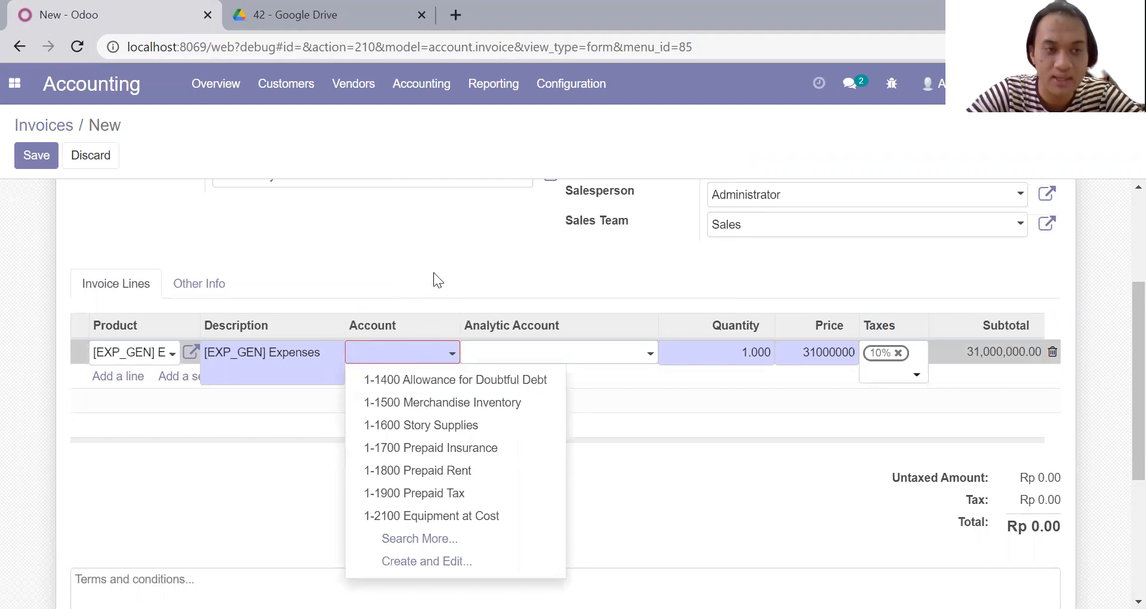
pyautogui.press('Escape')
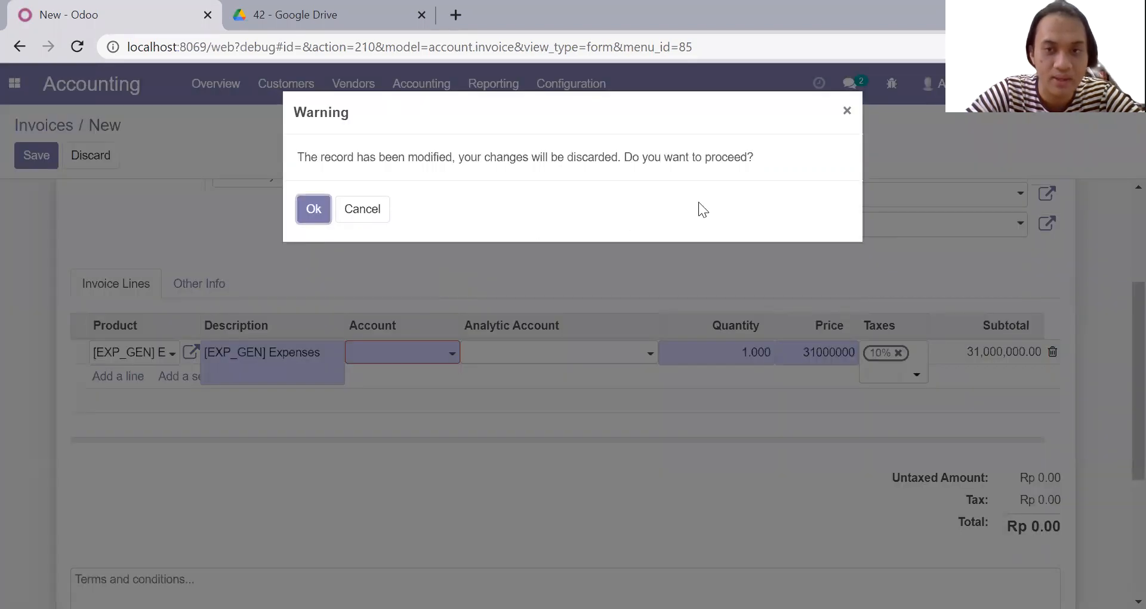
pyautogui.click(847, 113)
pyautogui.scroll(3, 710, 288)
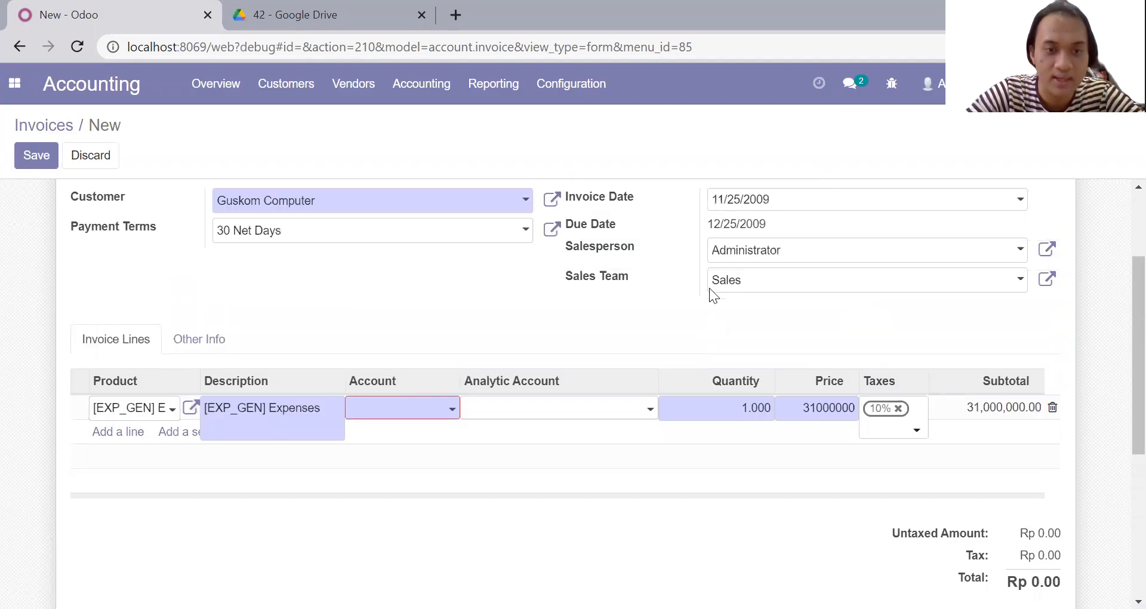
pyautogui.scroll(-2, 709, 288)
pyautogui.scroll(-2, 710, 288)
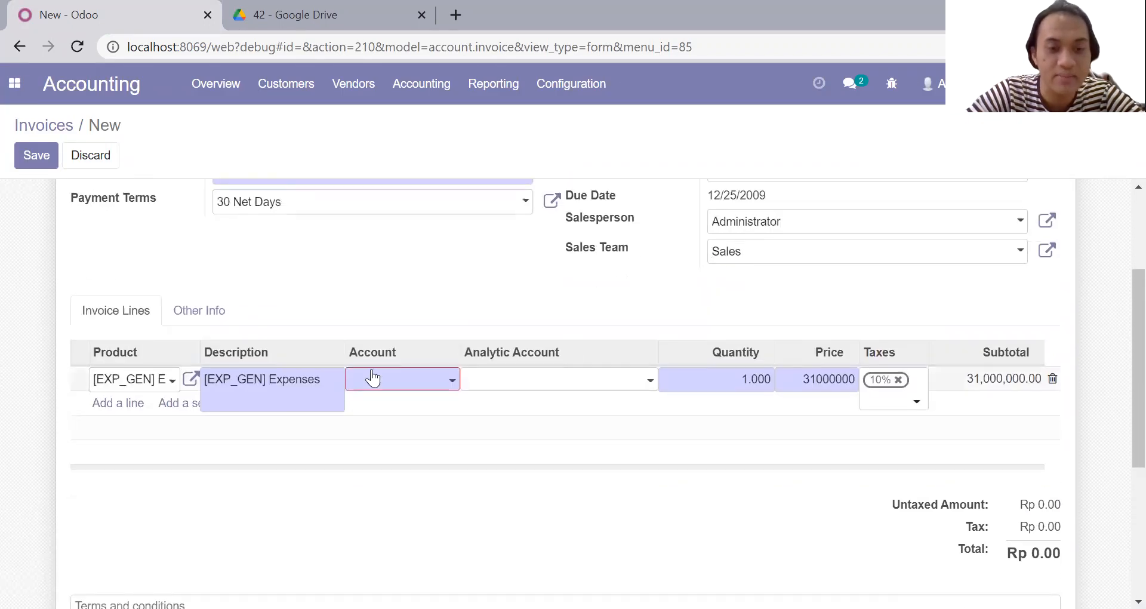
# Set the expense invoice line's account to 4-1100 Sales, chosen from the full account list
pyautogui.click(376, 380)
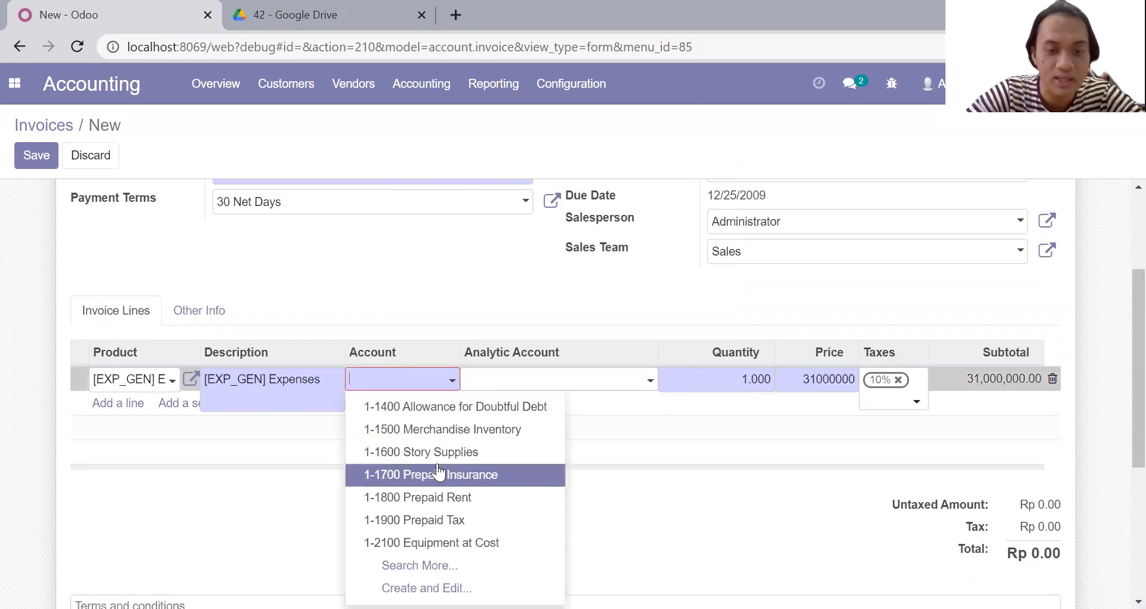
pyautogui.click(426, 566)
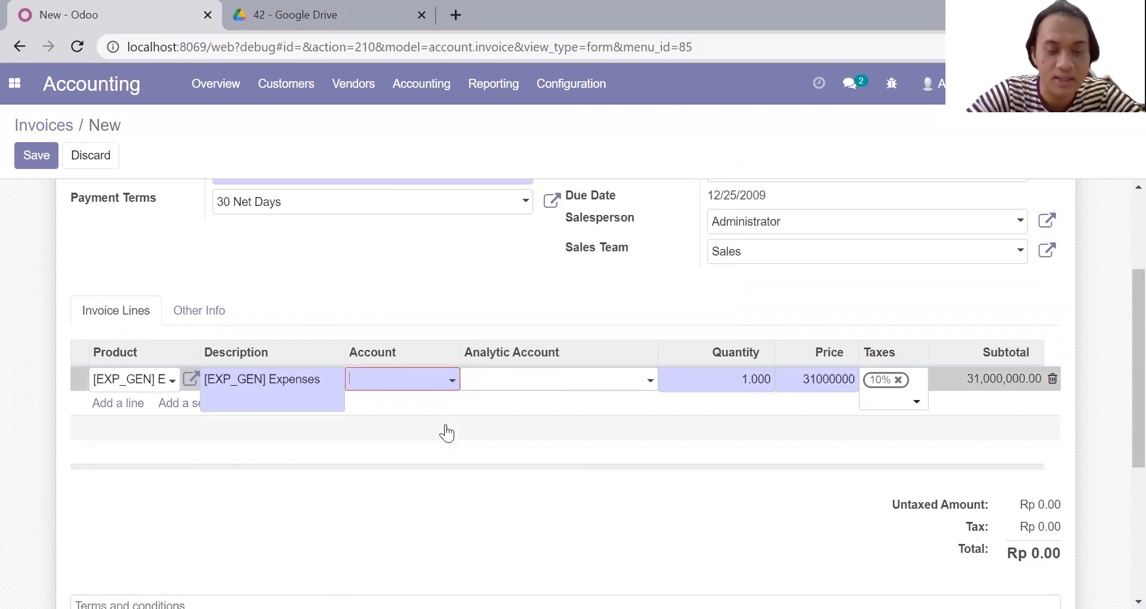
pyautogui.scroll(-5, 475, 338)
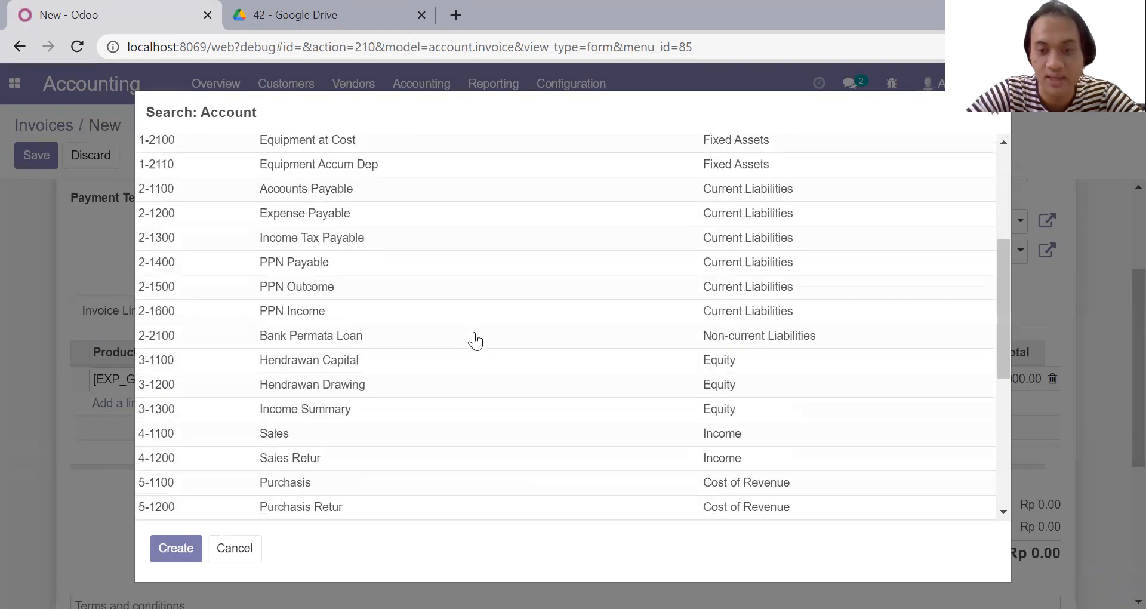
pyautogui.click(419, 357)
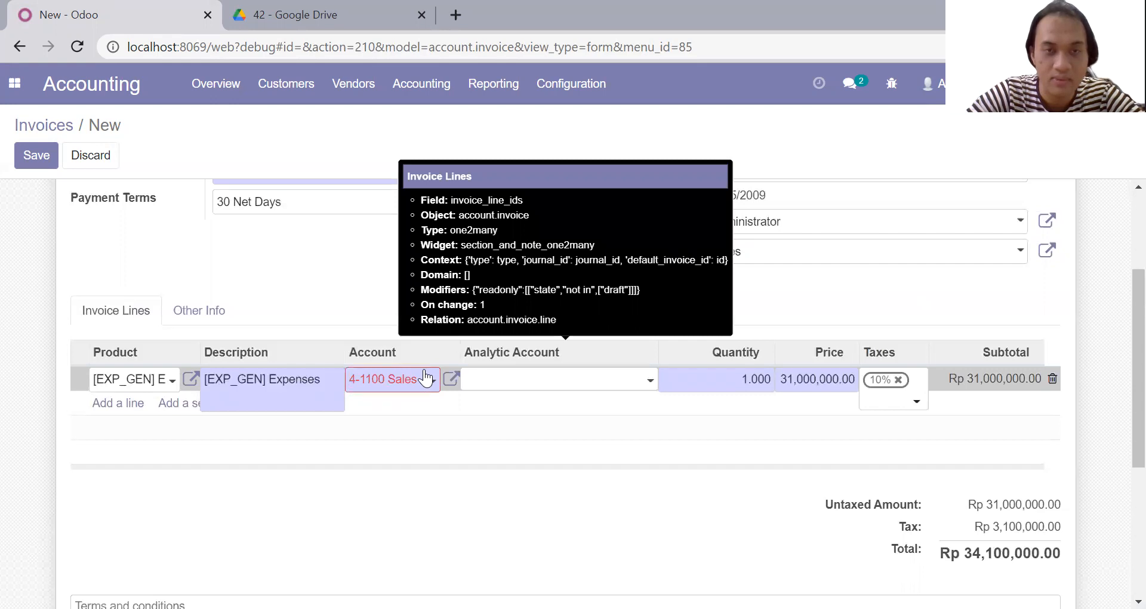
pyautogui.click(340, 290)
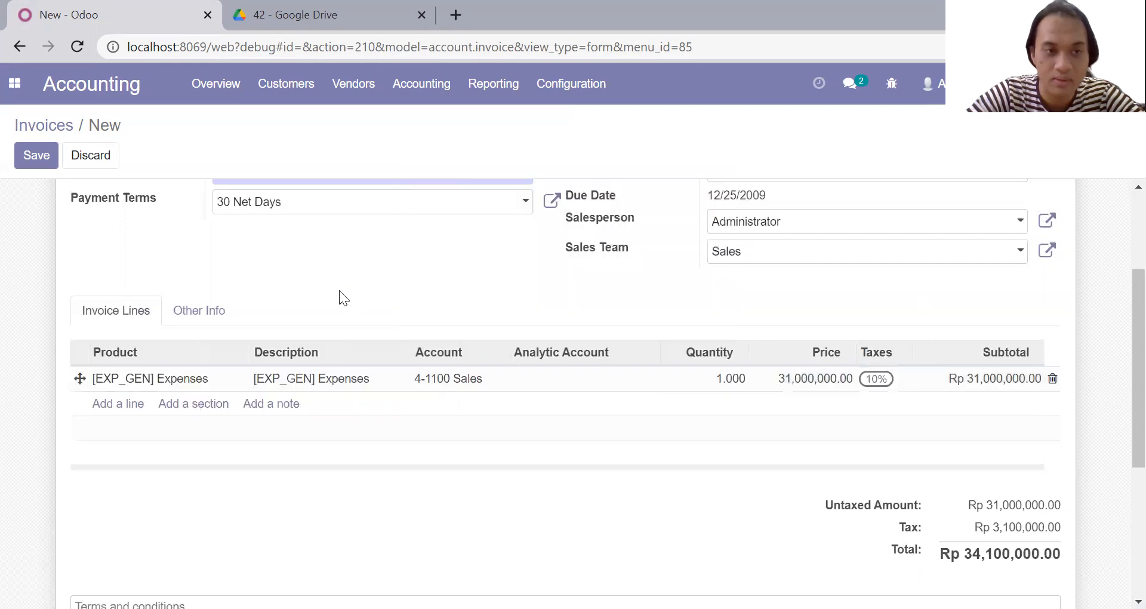
pyautogui.scroll(2, 339, 290)
pyautogui.scroll(-3, 339, 290)
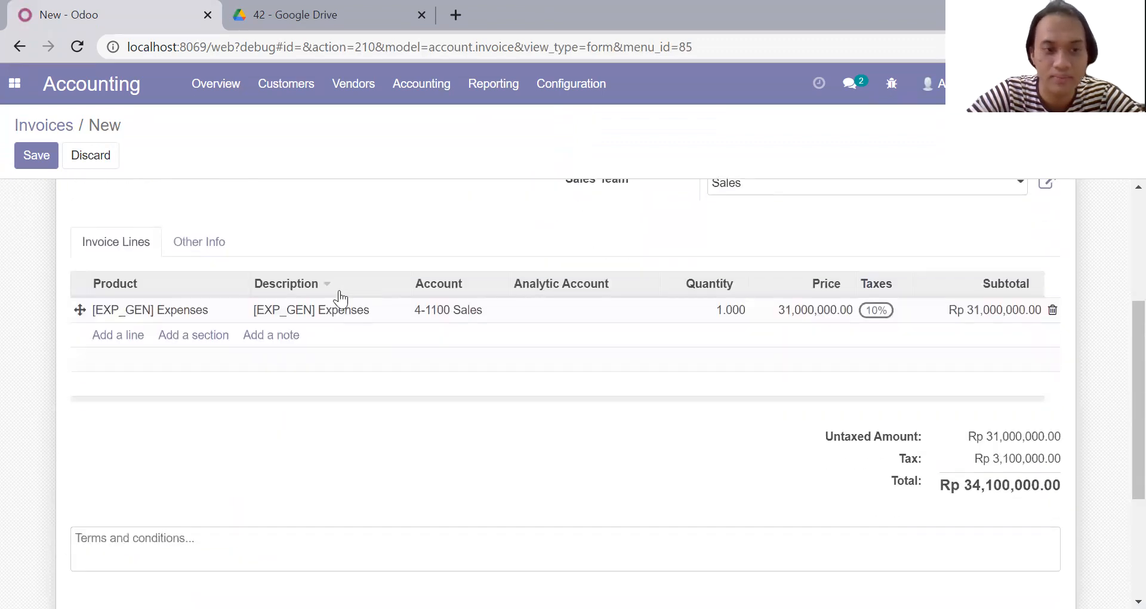
# Change the invoice line's product to [T1301C] Portege-M300 and set its price to 31000000
pyautogui.click(161, 310)
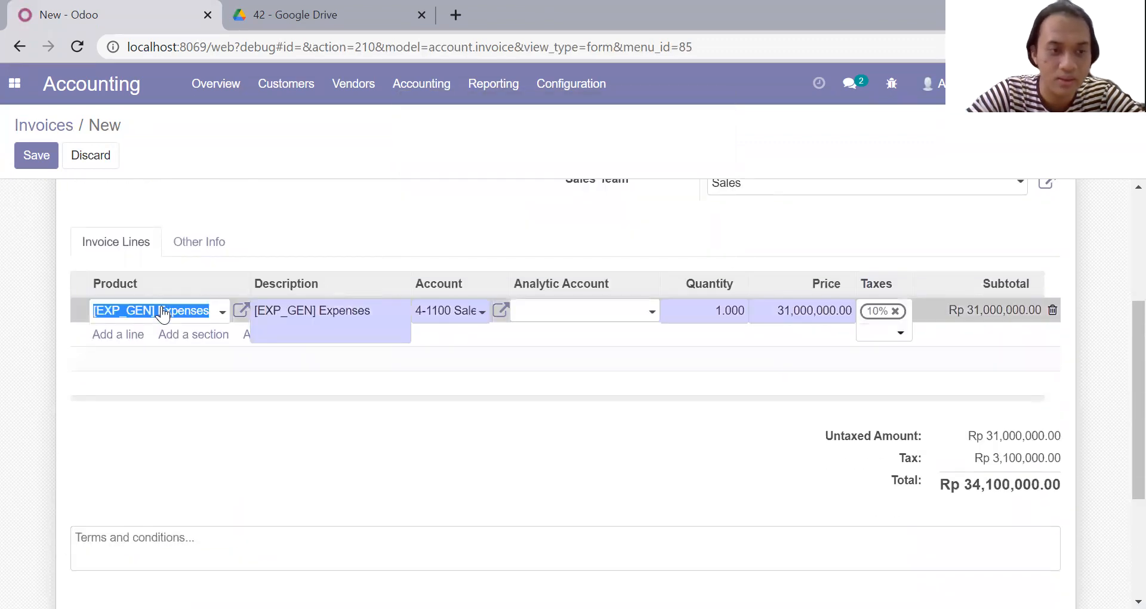
pyautogui.click(220, 312)
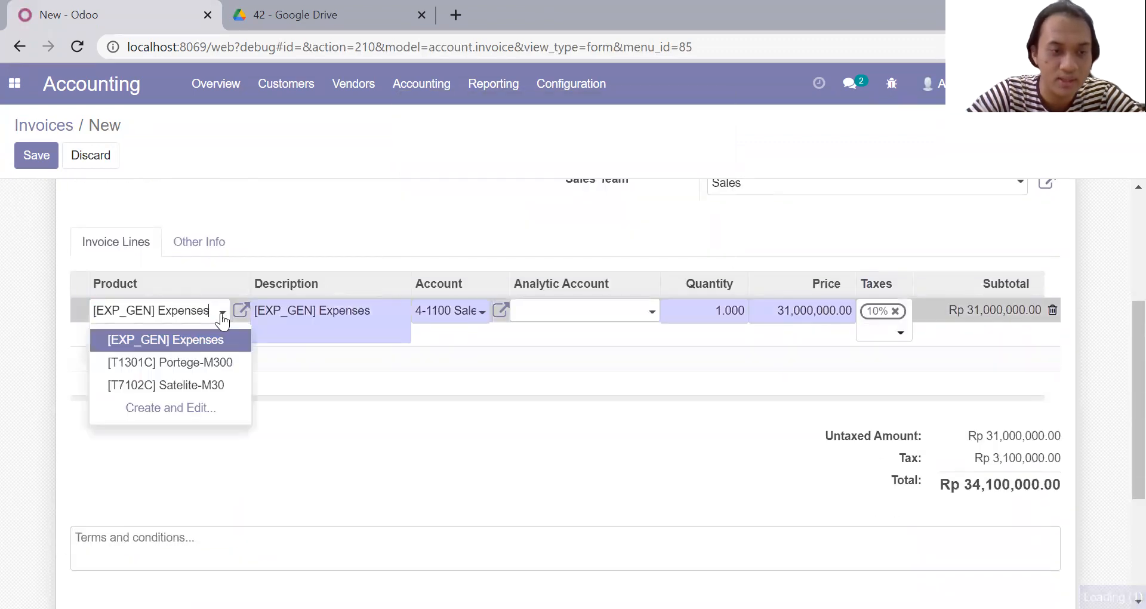
pyautogui.click(204, 365)
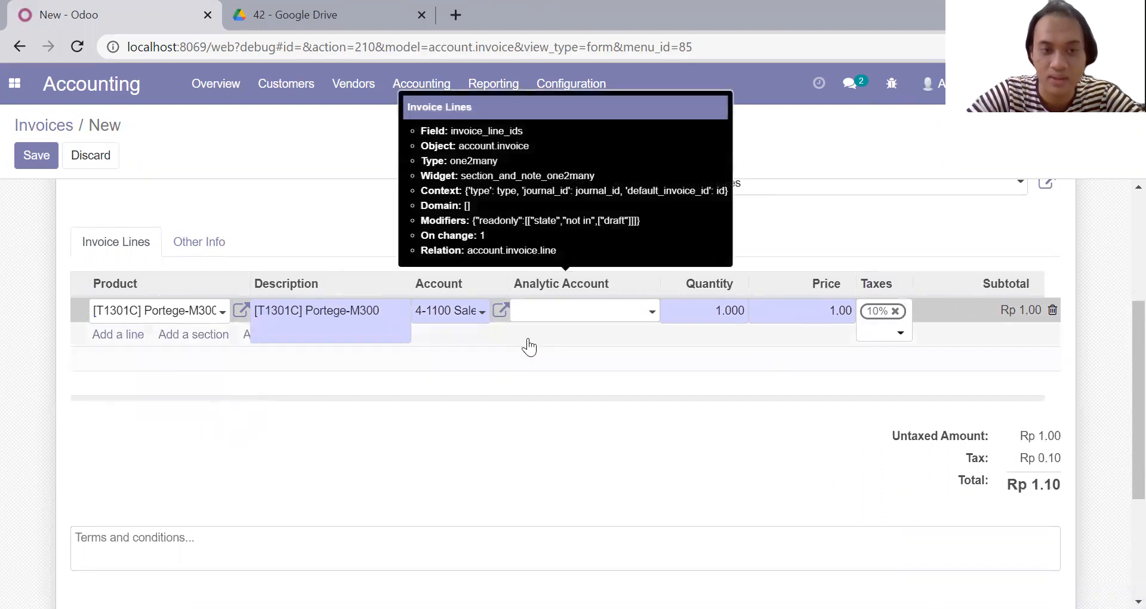
pyautogui.click(823, 317)
pyautogui.write('31000000')
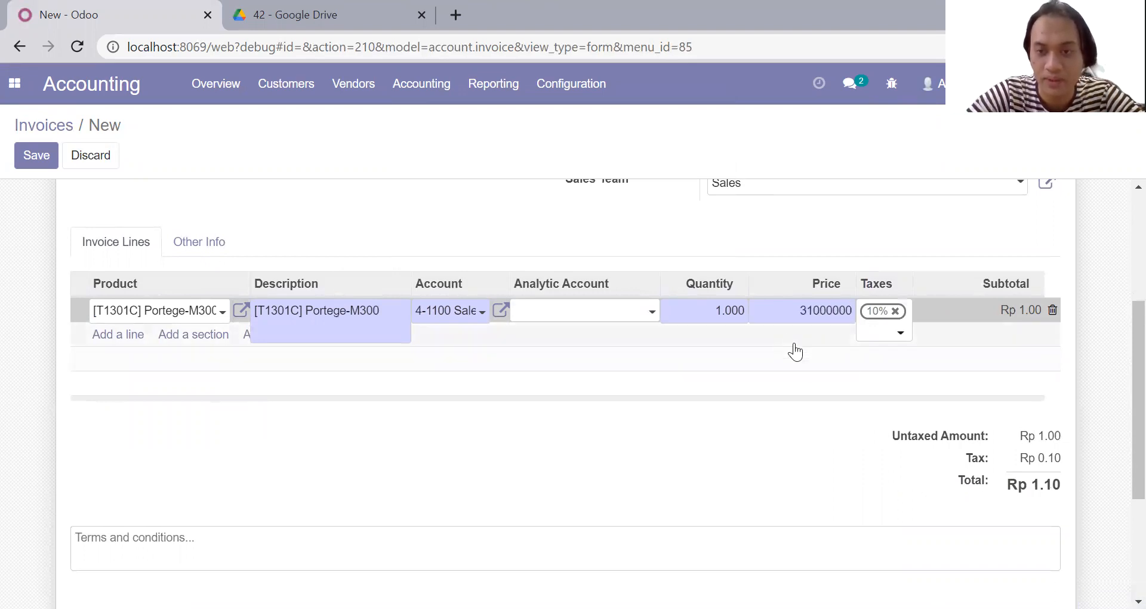
pyautogui.click(771, 228)
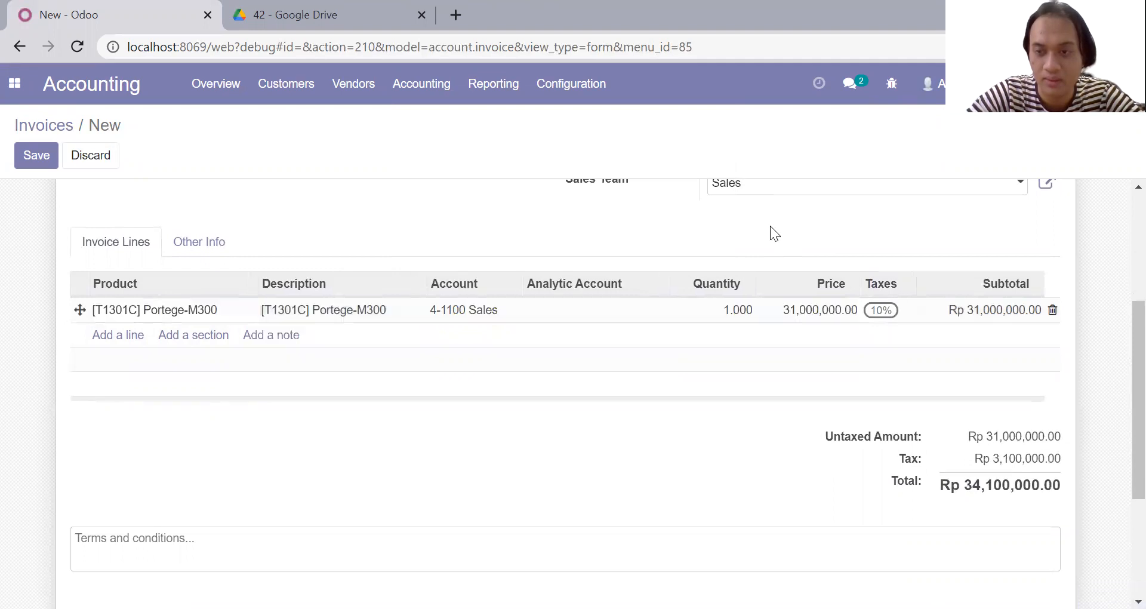
# Save the Guskom Computer invoice and compare it with the receivables table in the case PDF
pyautogui.scroll(-3, 770, 226)
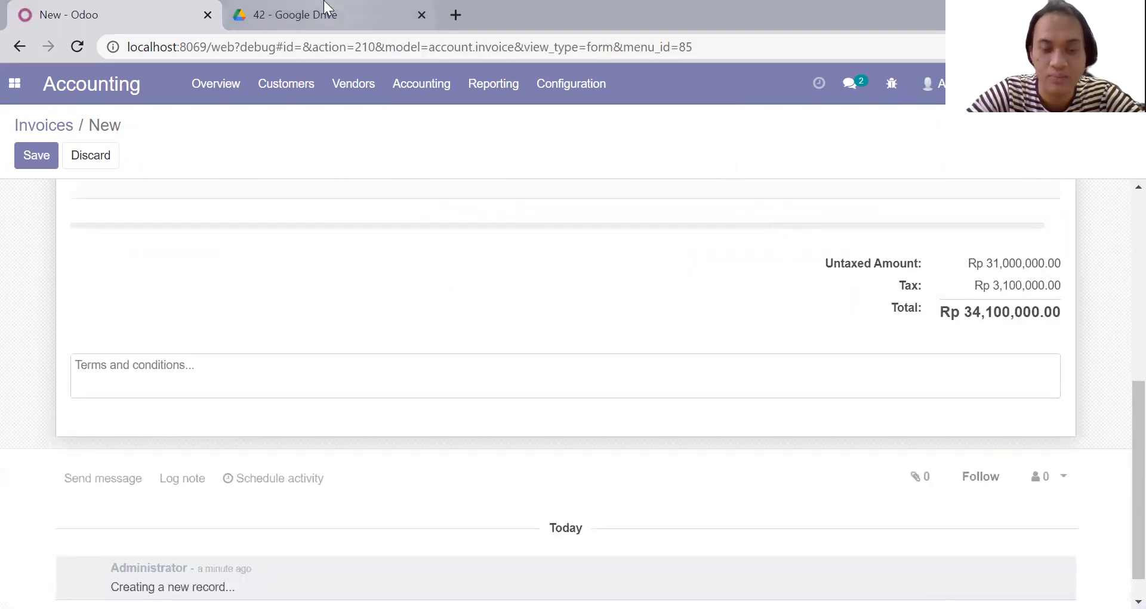
pyautogui.scroll(-1, 373, 264)
pyautogui.scroll(10, 373, 264)
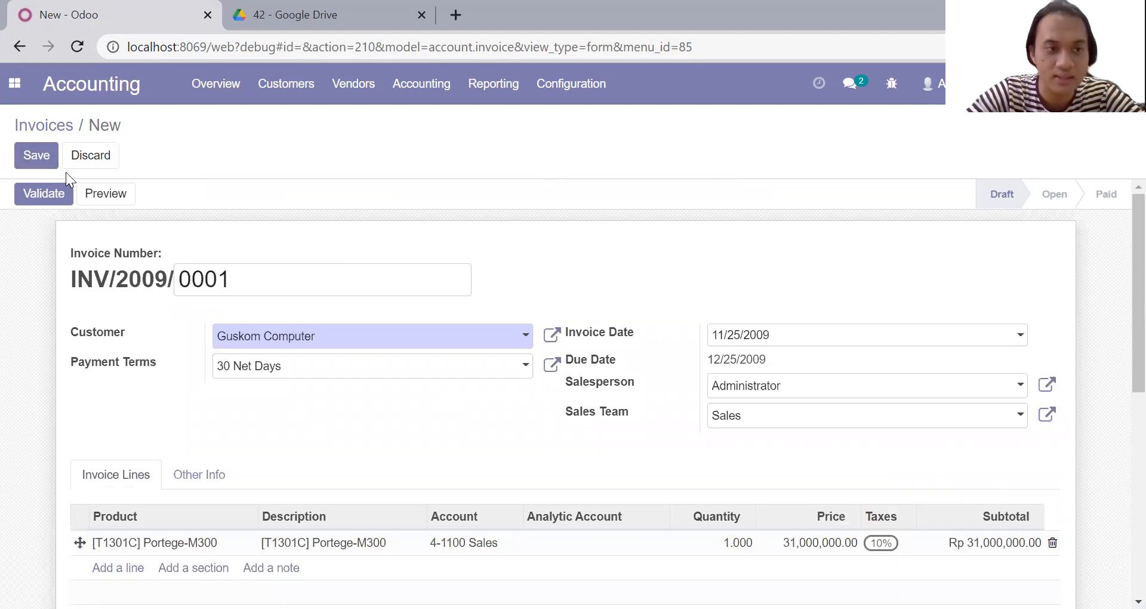
pyautogui.click(51, 162)
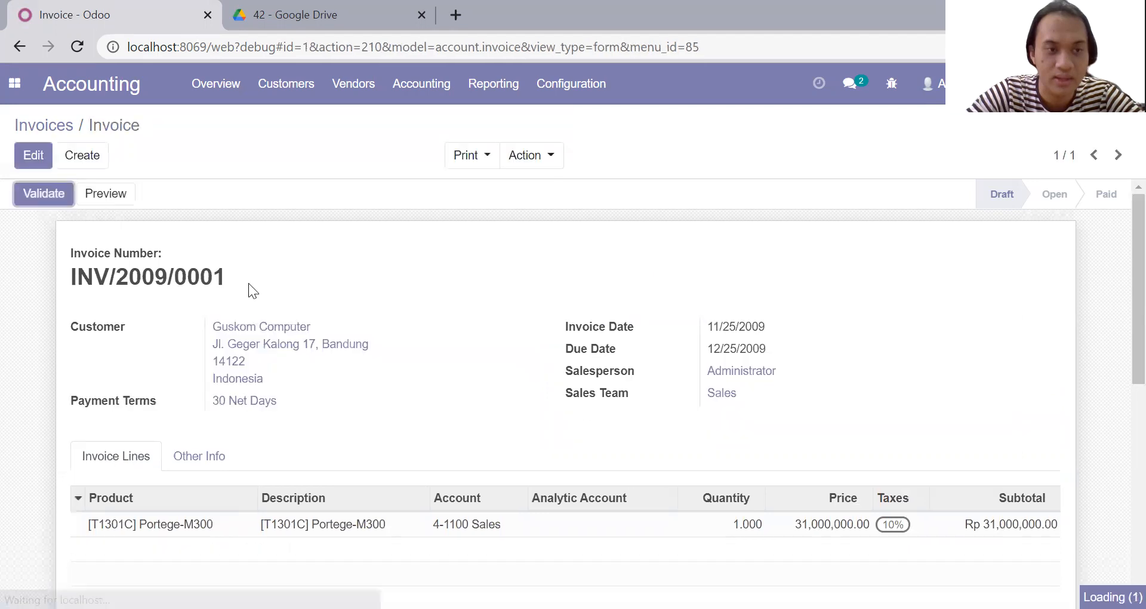
pyautogui.scroll(-5, 268, 286)
pyautogui.scroll(5, 268, 285)
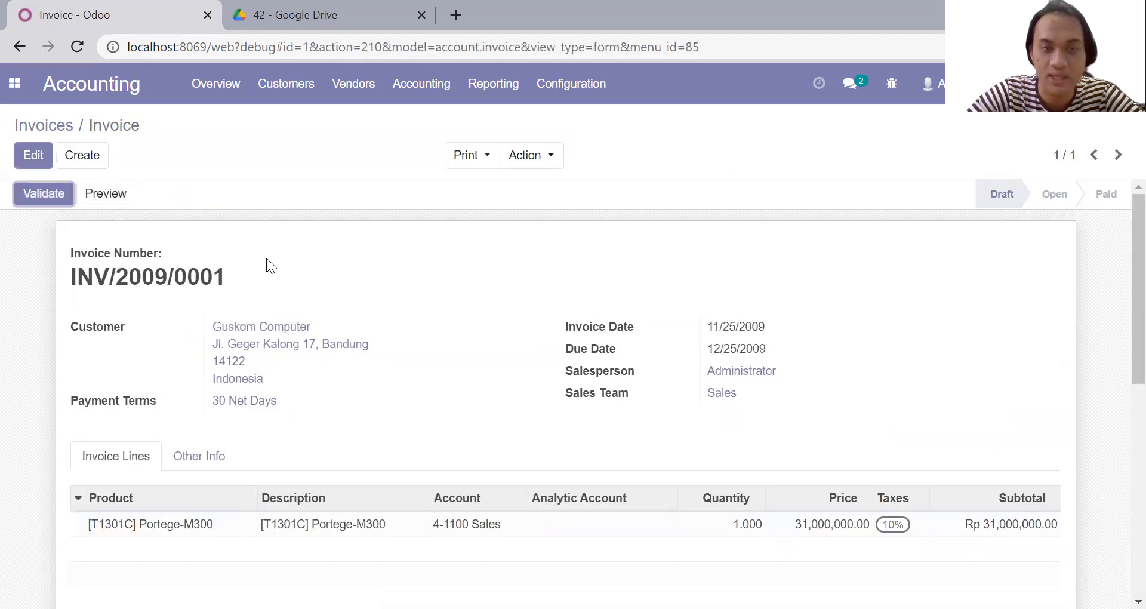
pyautogui.click(291, 14)
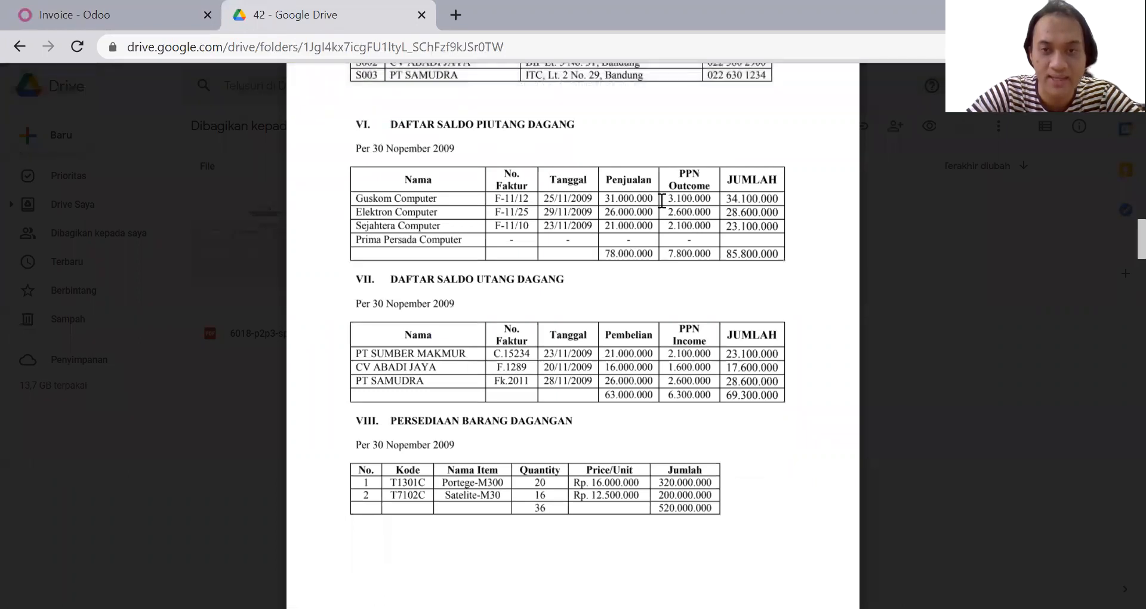
pyautogui.click(127, 9)
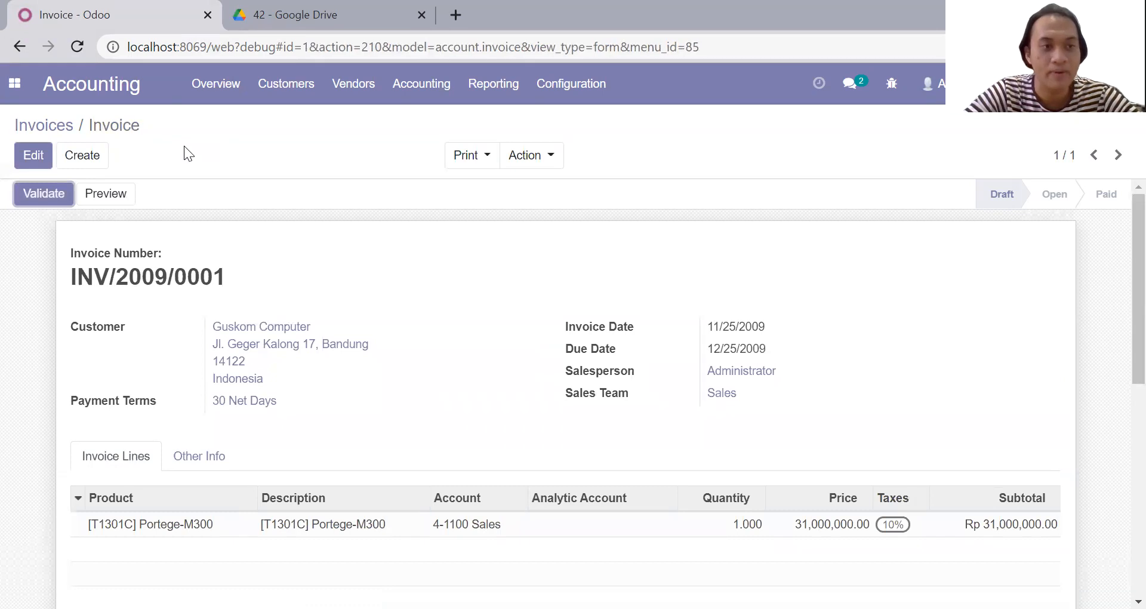
# Create a new invoice for Electron Computer, the second customer in the case PDF's receivables table
pyautogui.click(74, 158)
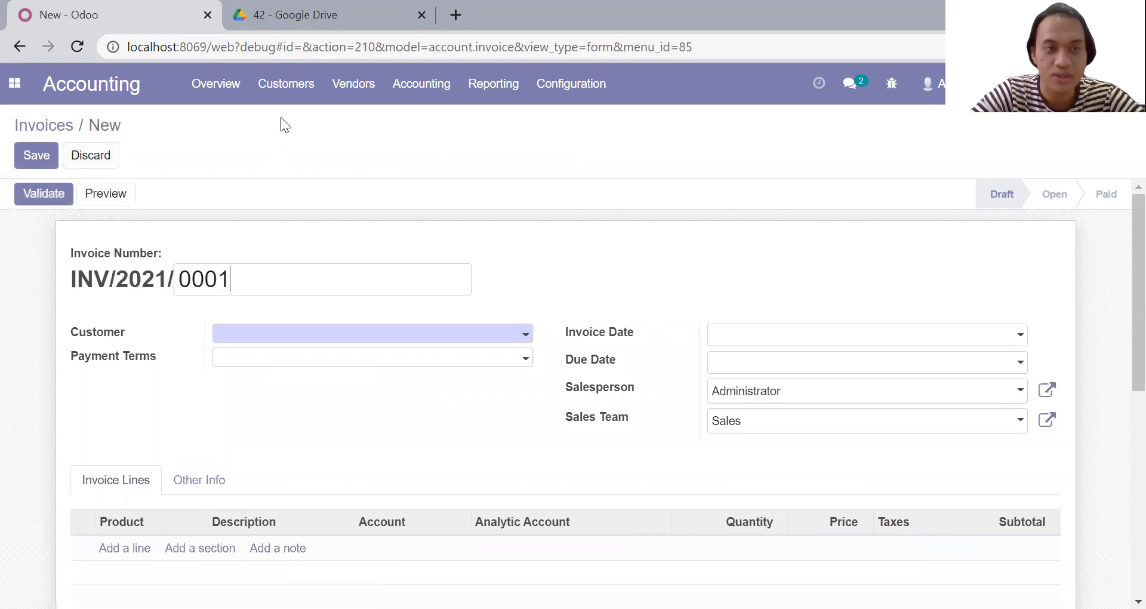
pyautogui.click(266, 337)
pyautogui.click(272, 363)
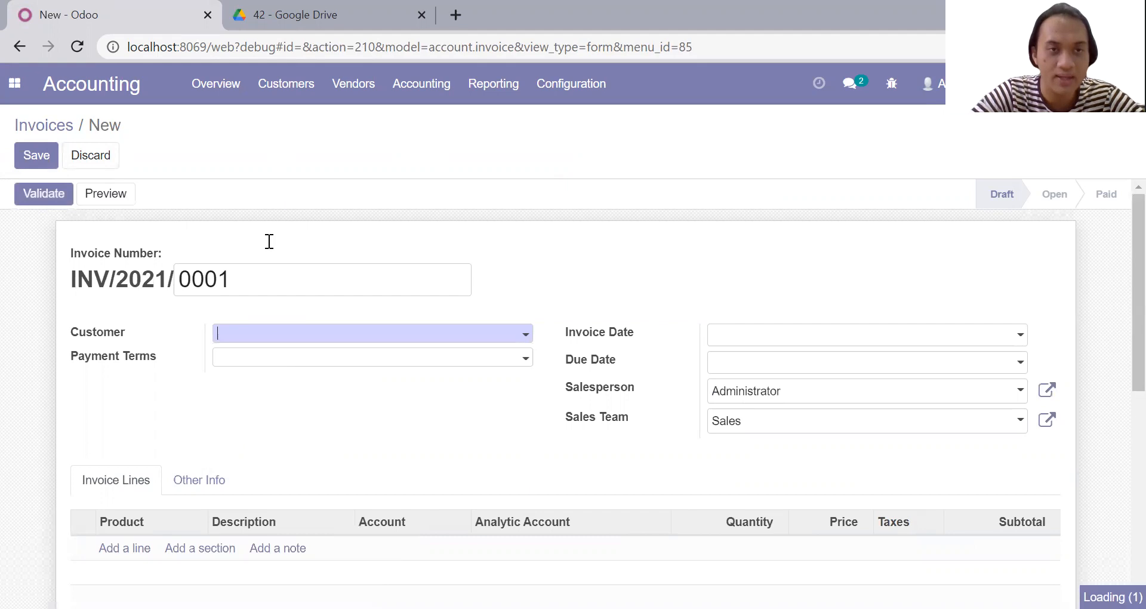
pyautogui.click(292, 9)
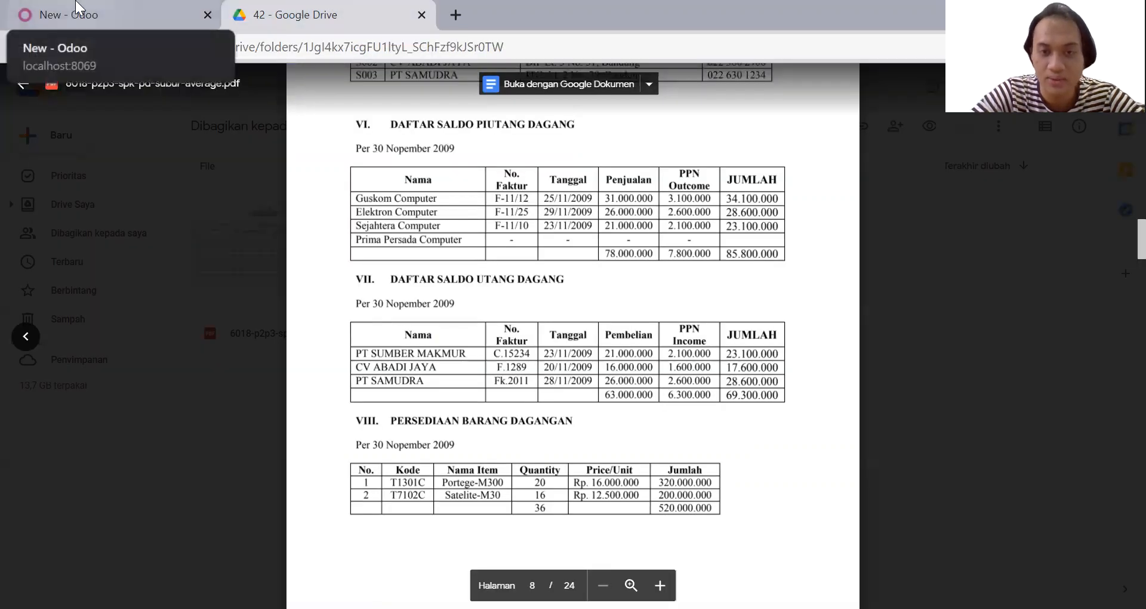
pyautogui.click(76, 9)
pyautogui.scroll(-3, 251, 330)
pyautogui.scroll(2, 272, 368)
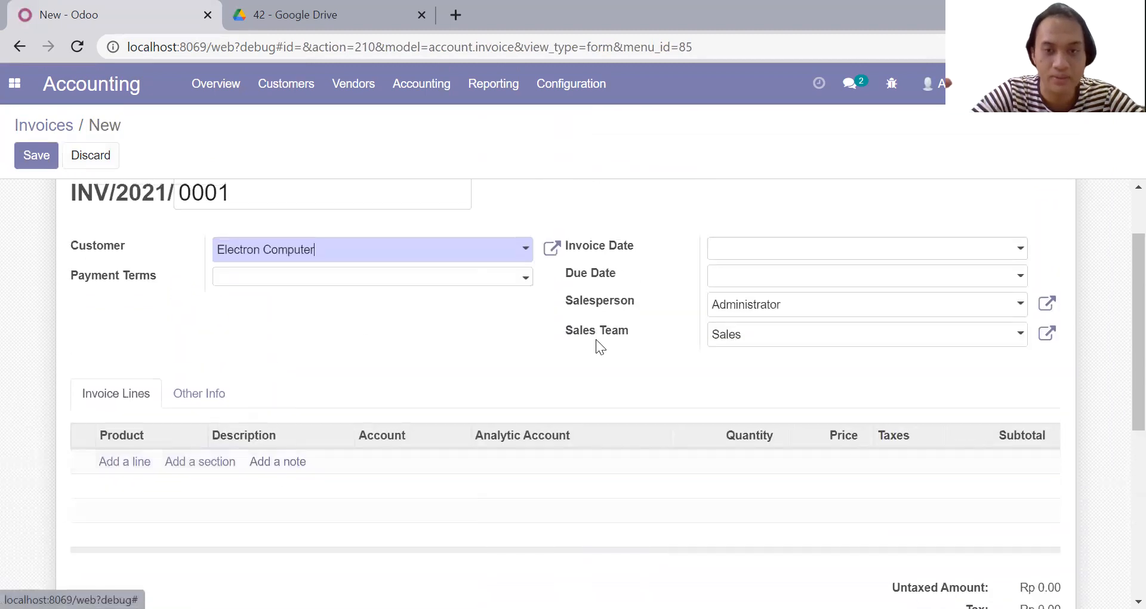
# Set the invoice date to 11/29/2009, following the Elektron Computer entry in the case PDF
pyautogui.click(763, 255)
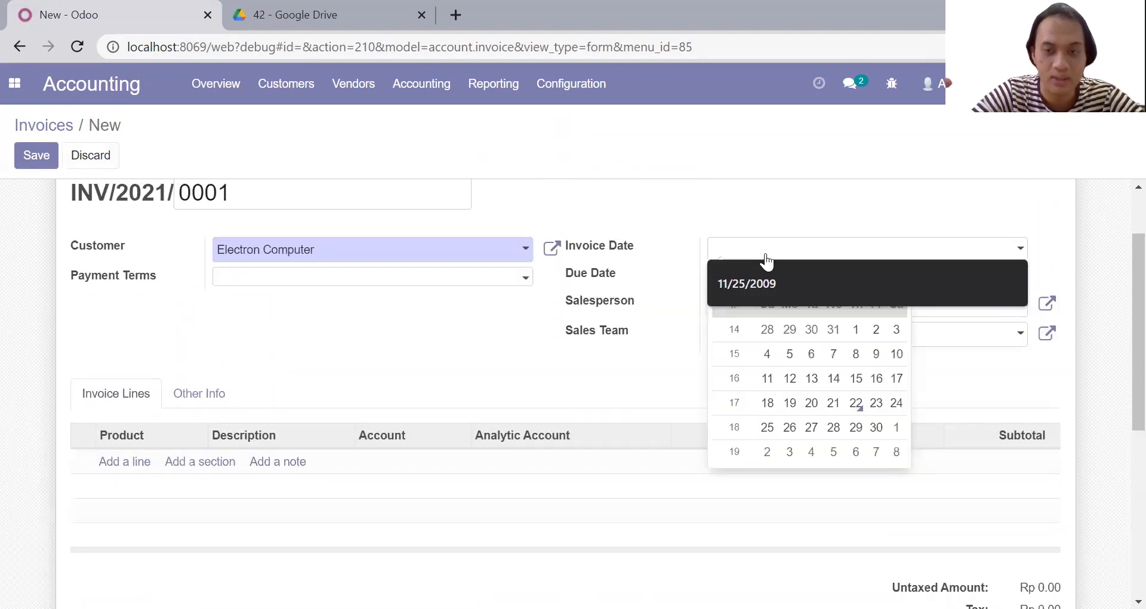
pyautogui.click(769, 276)
pyautogui.click(365, 7)
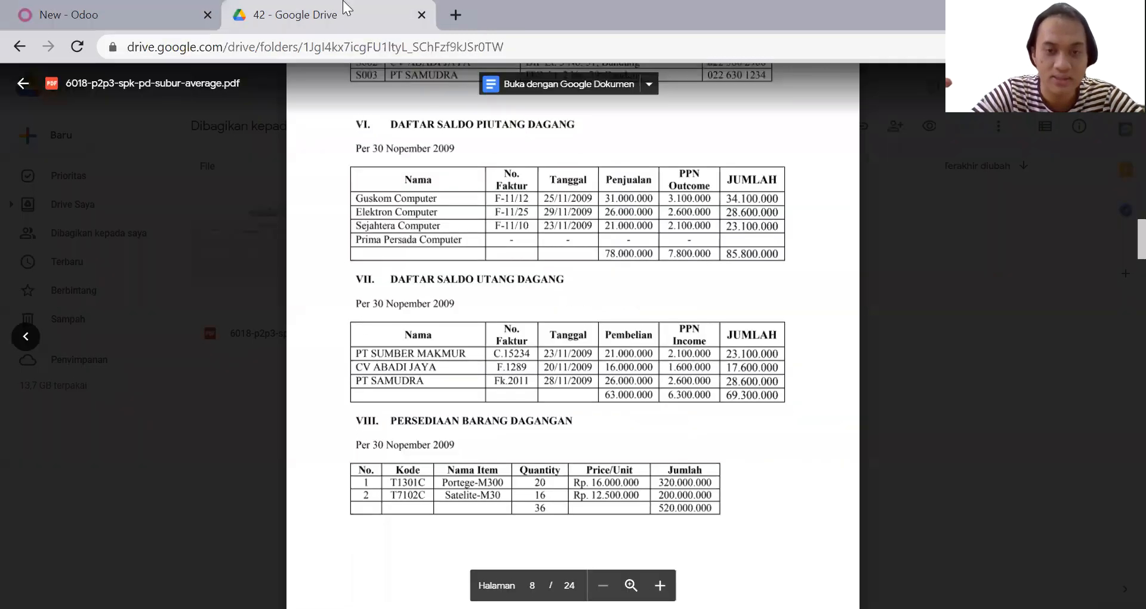
pyautogui.click(119, 15)
pyautogui.click(741, 251)
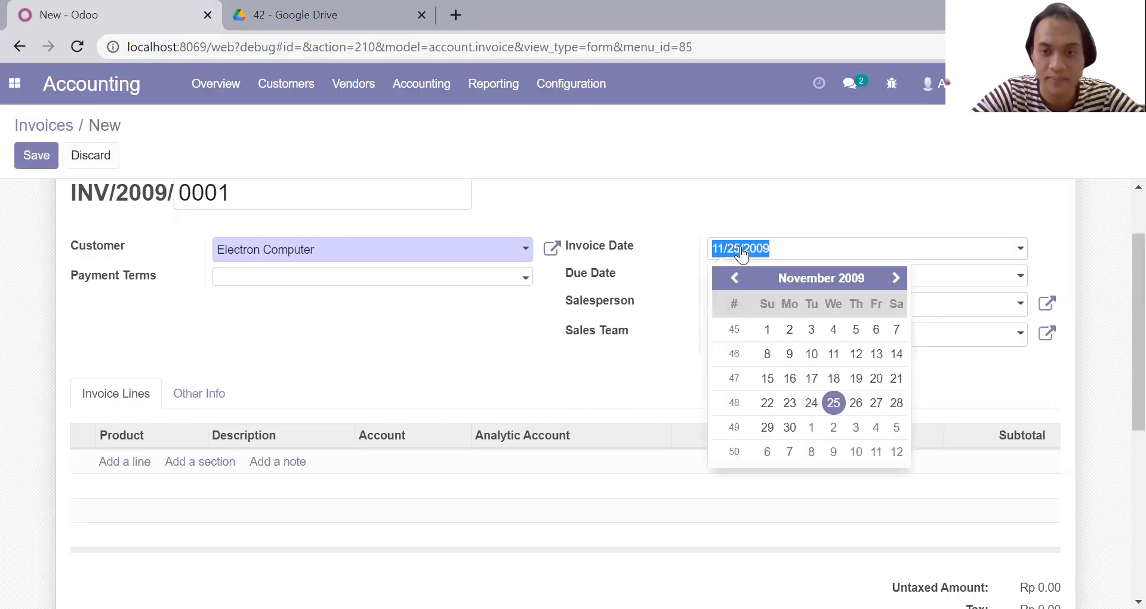
pyautogui.click(740, 252)
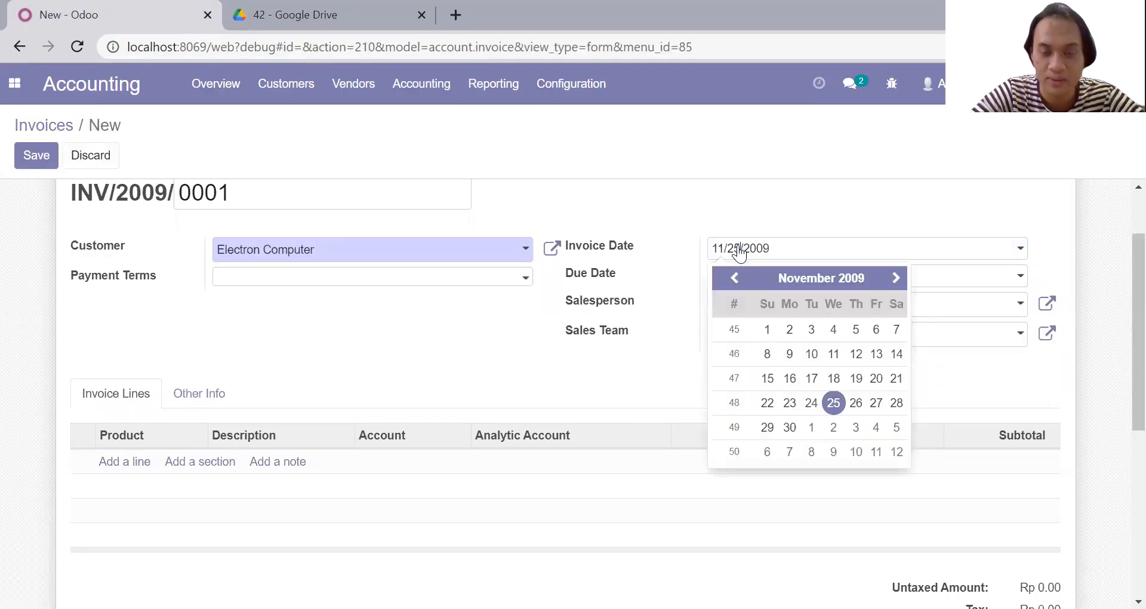
pyautogui.press('BackSpace')
pyautogui.write('9')
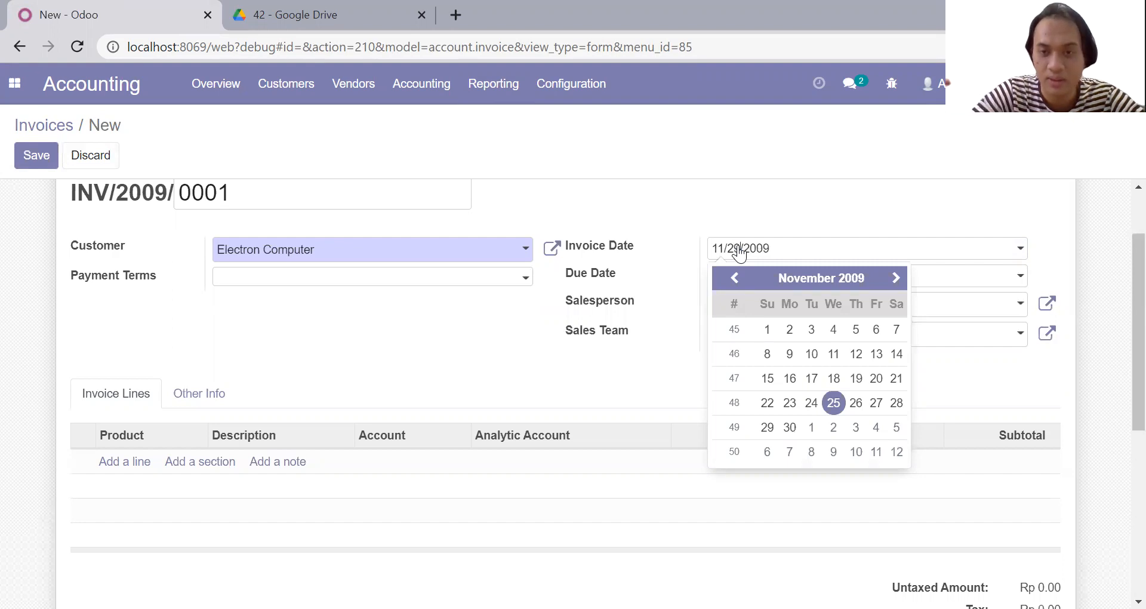
pyautogui.click(754, 214)
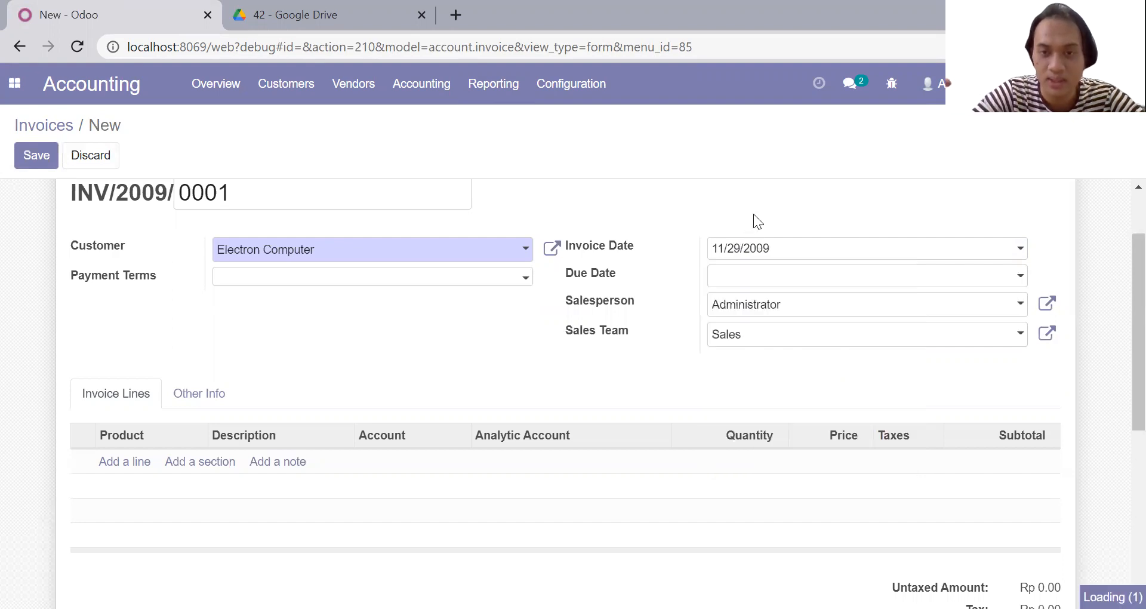
# Set the Electron Computer invoice's payment terms to 30 Net Days
pyautogui.click(433, 279)
pyautogui.click(410, 344)
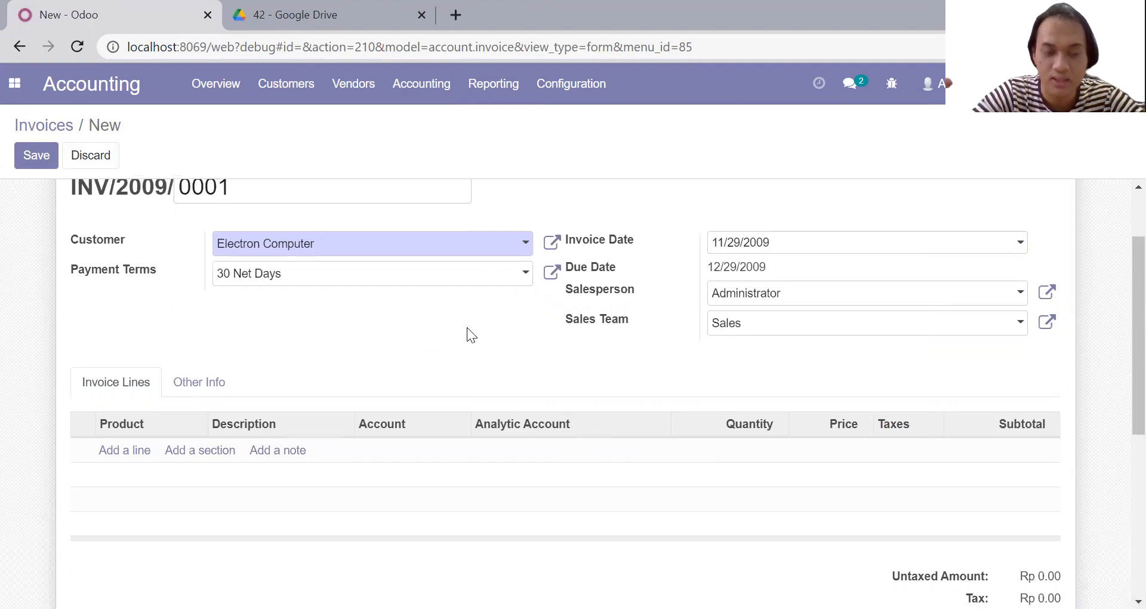
pyautogui.scroll(-1, 418, 358)
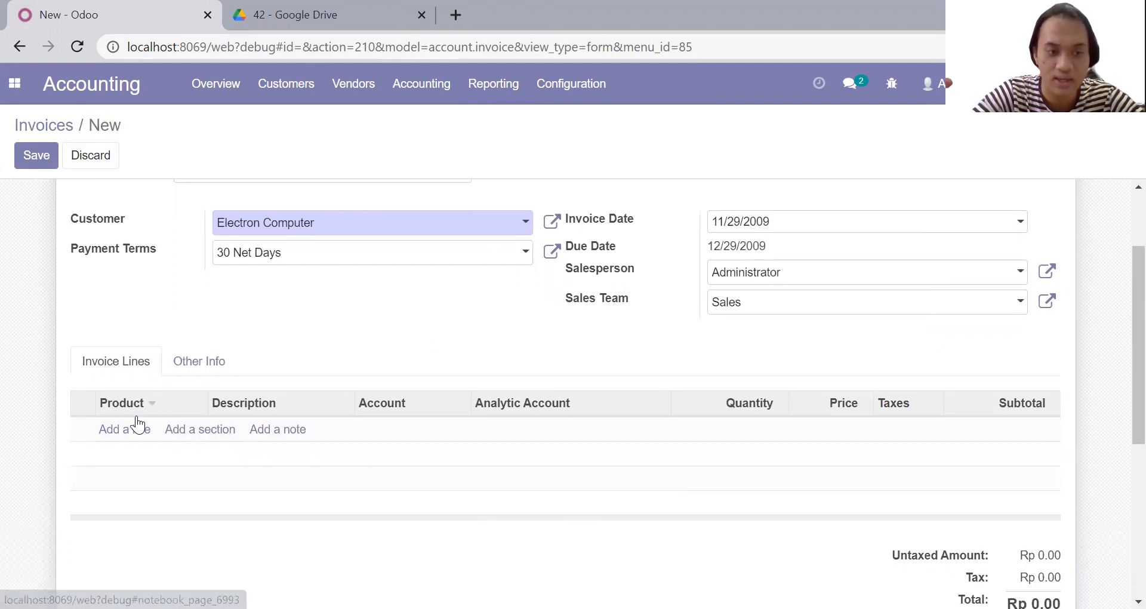
# Add an invoice line for [T1301C] Portege-M300 to the Electron Computer invoice with a price of 26000000
pyautogui.click(129, 437)
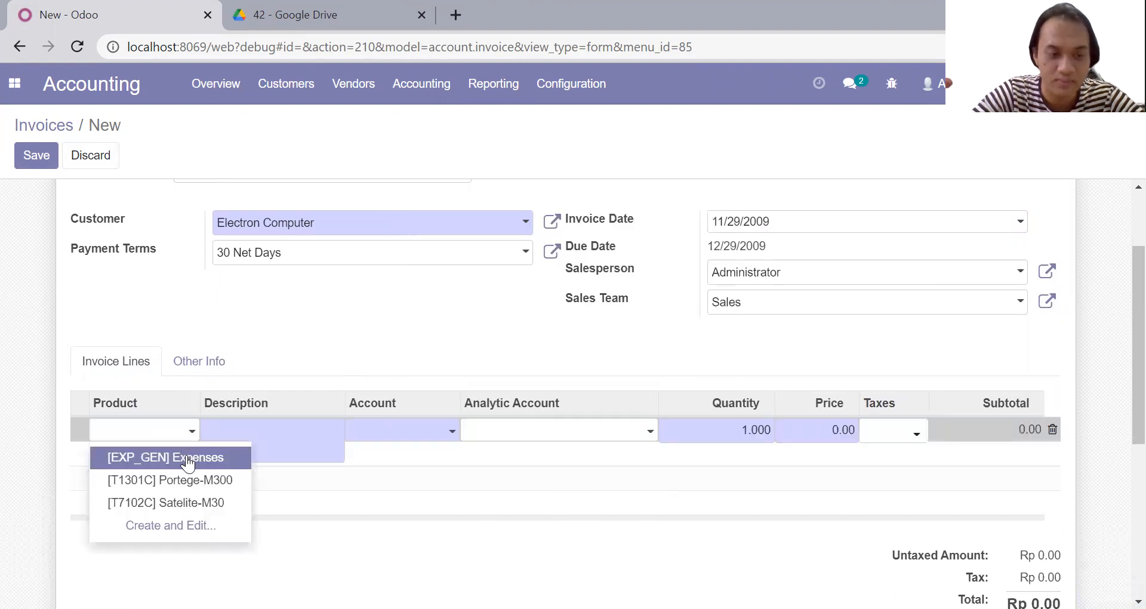
pyautogui.click(188, 479)
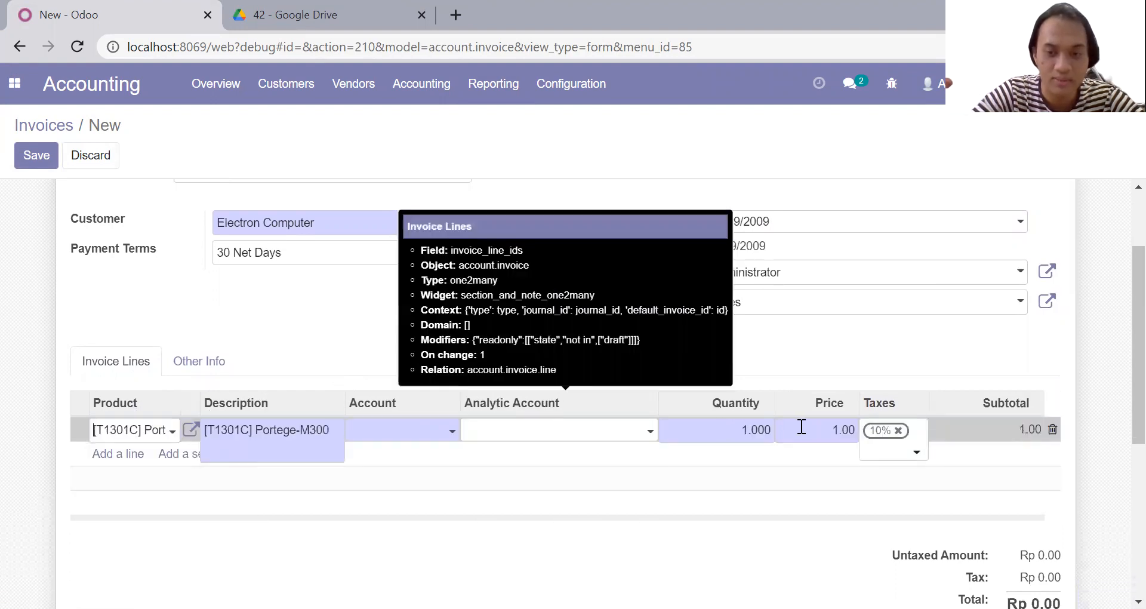
pyautogui.moveTo(832, 429); pyautogui.dragTo(858, 430)
pyautogui.write('30000')
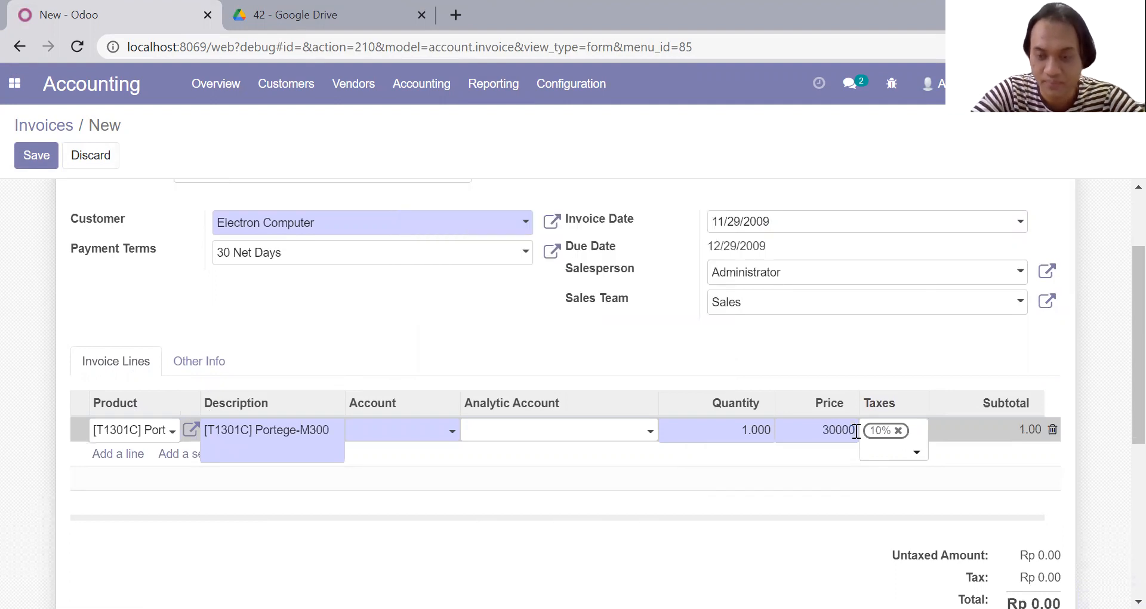
pyautogui.press('BackSpace')
pyautogui.press('BackSpace')
pyautogui.press('BackSpace')
pyautogui.press('BackSpace')
pyautogui.write('2')
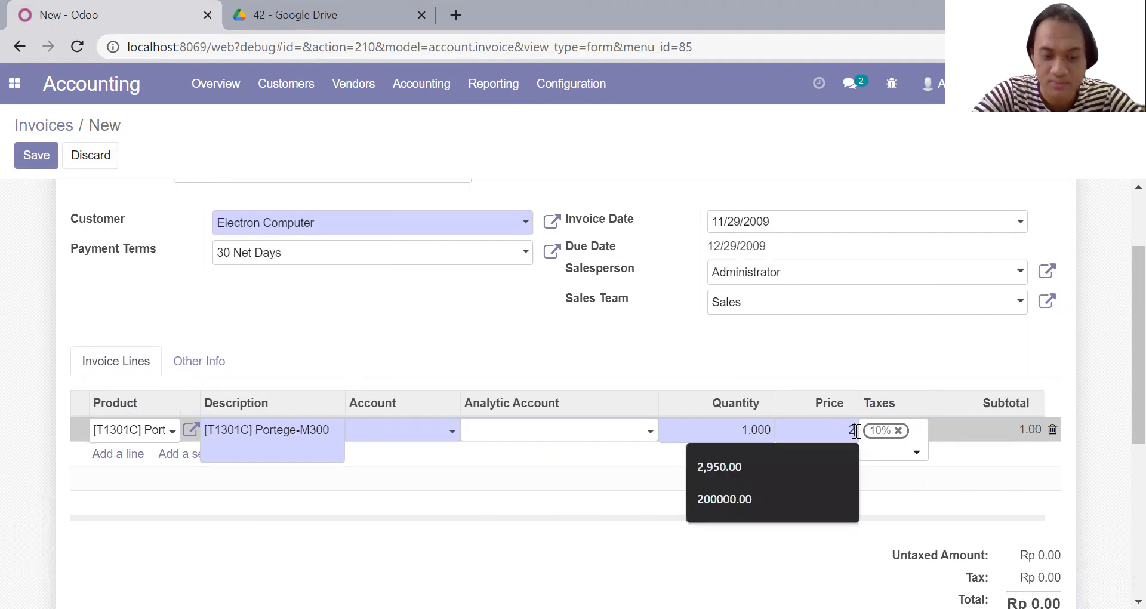
pyautogui.write('6000000')
# Assign account 4-1100 Sales to the Portege-M300 line and save the Electron Computer invoice
pyautogui.click(451, 431)
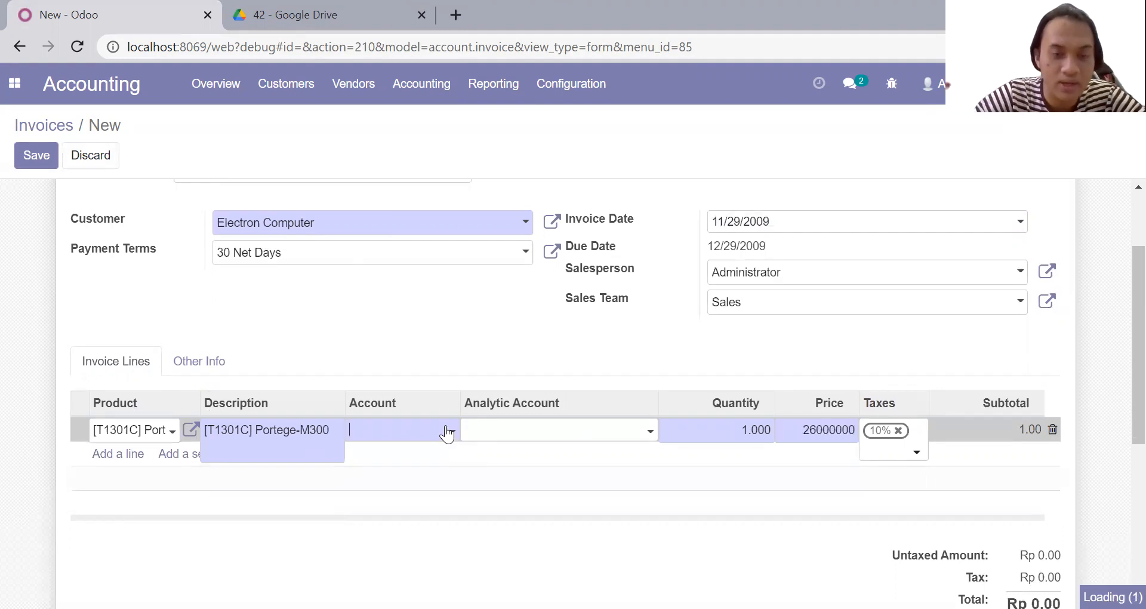
pyautogui.click(436, 377)
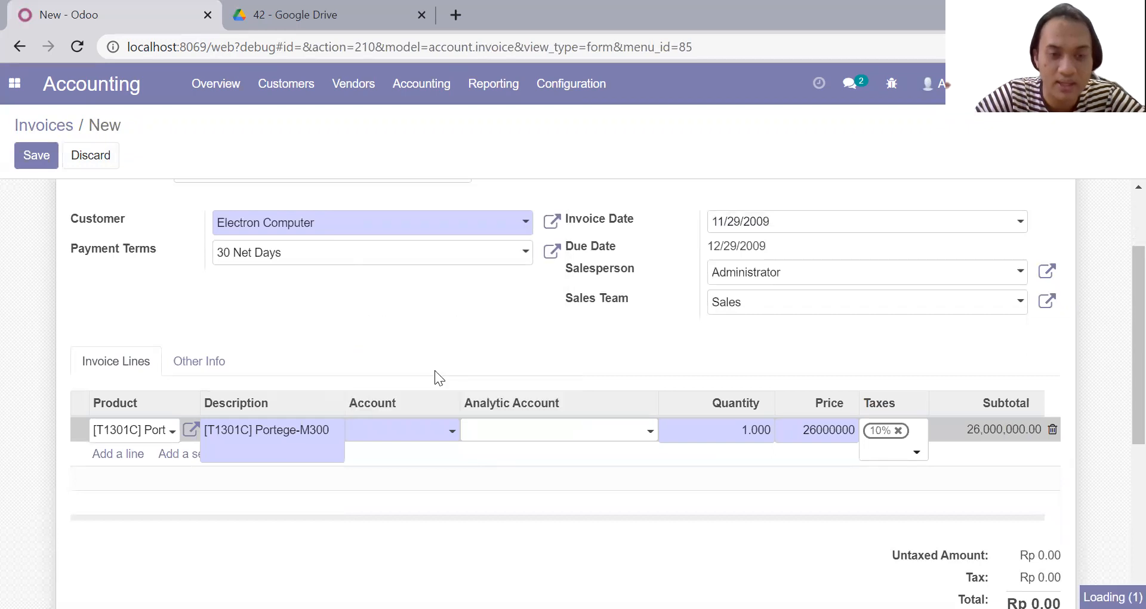
pyautogui.scroll(-10, 359, 440)
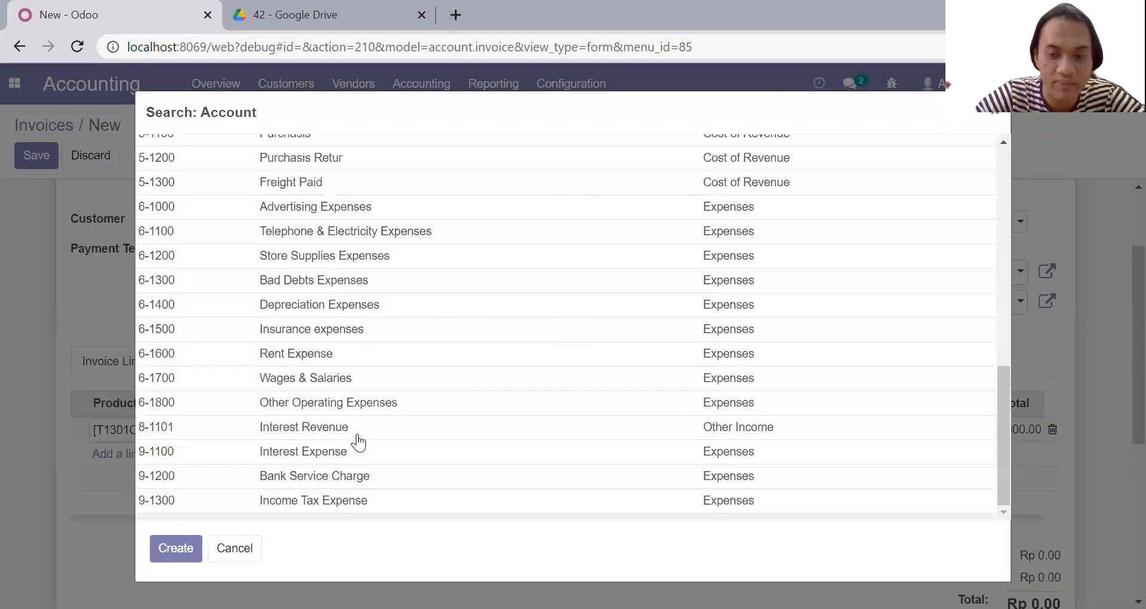
pyautogui.scroll(4, 394, 269)
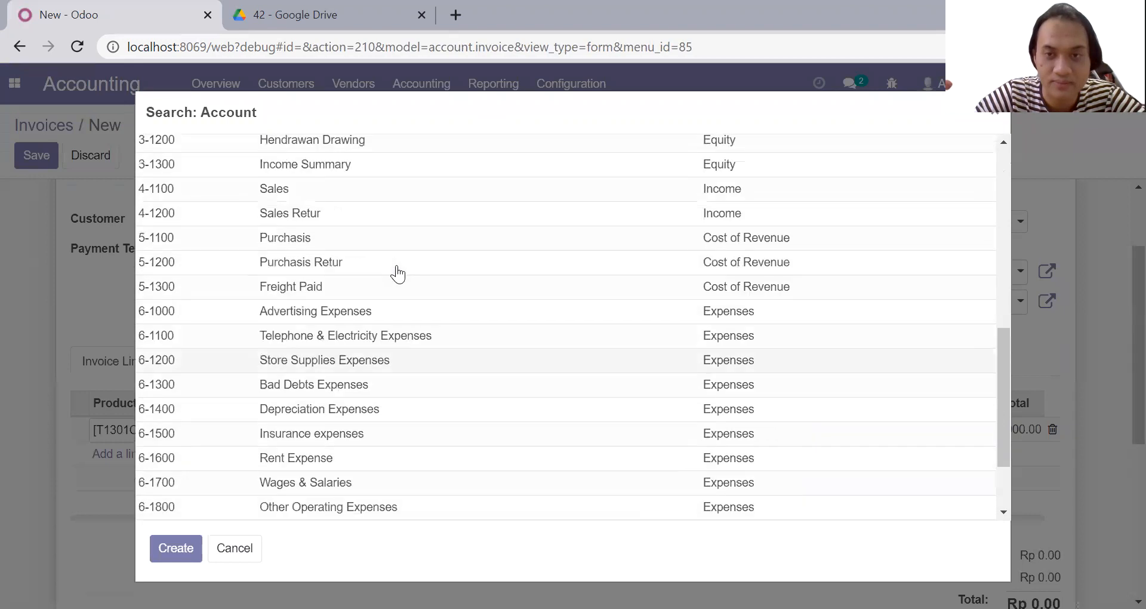
pyautogui.click(394, 305)
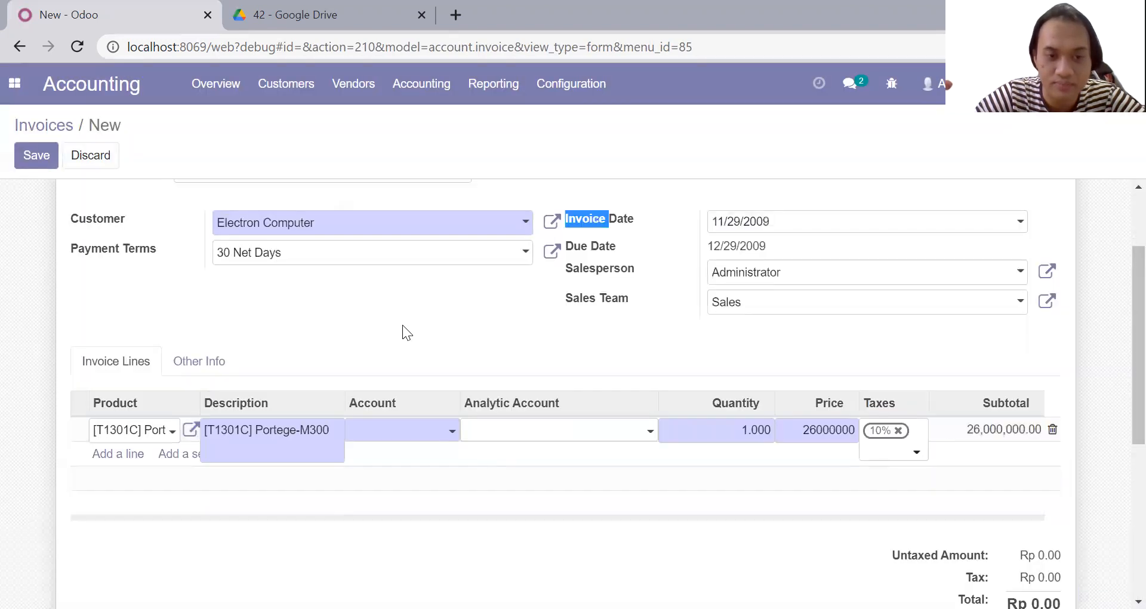
pyautogui.scroll(-5, 403, 326)
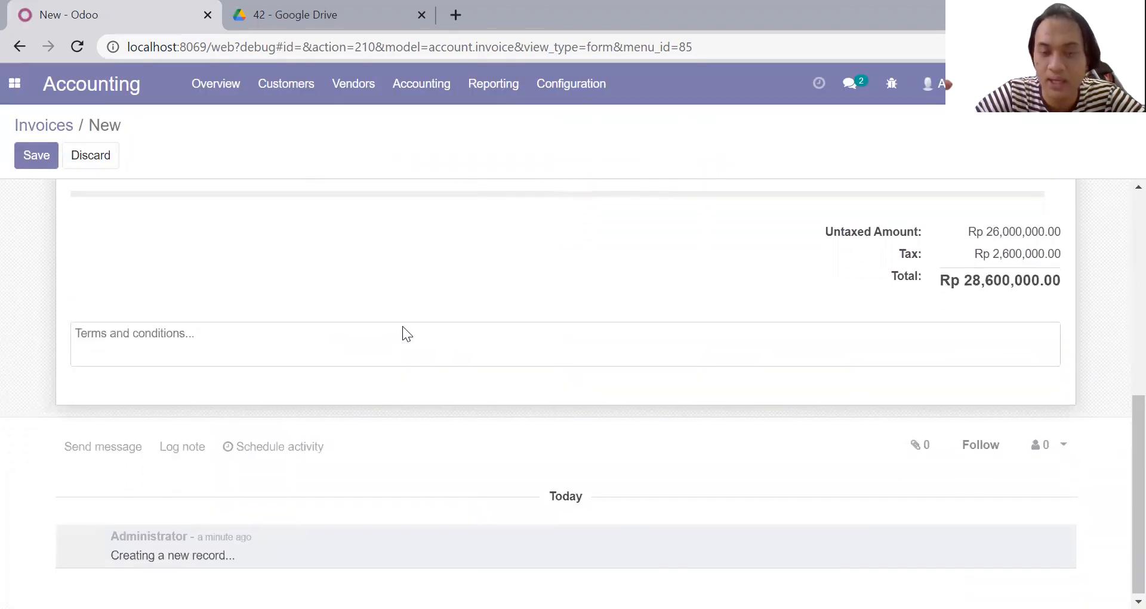
pyautogui.scroll(10, 402, 326)
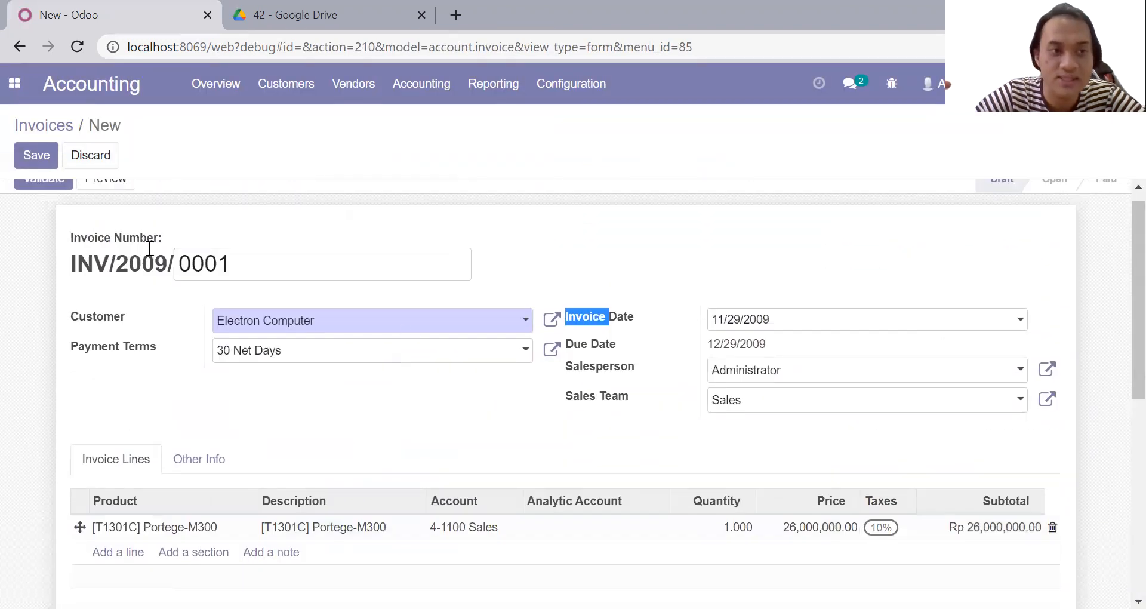
pyautogui.click(46, 162)
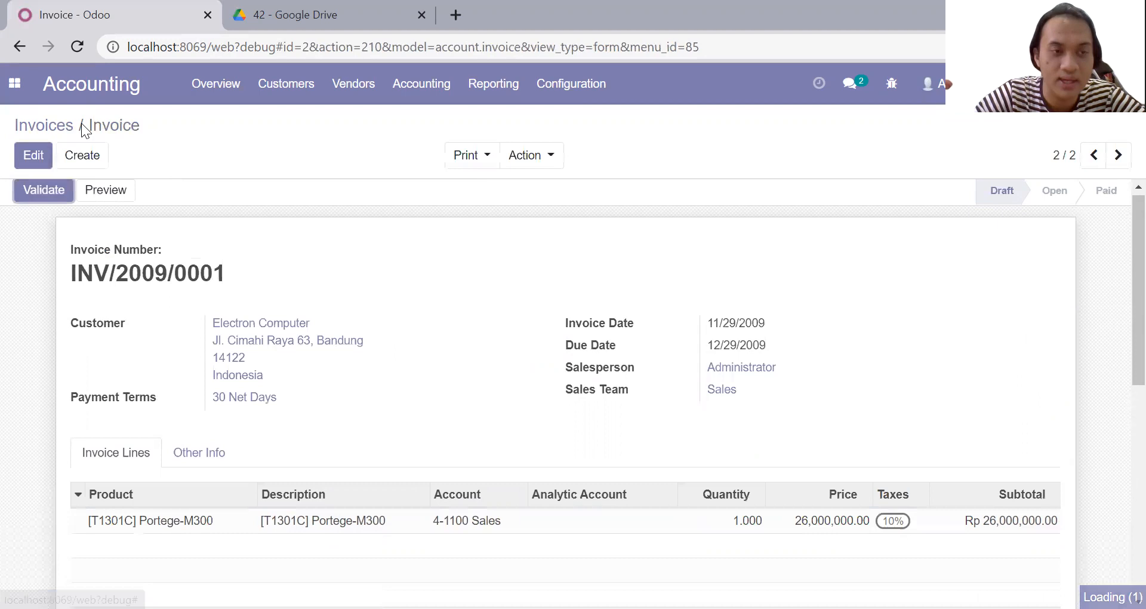
# Create a new invoice for Sejahtera Computer, the third customer in the case PDF's receivables table
pyautogui.click(97, 165)
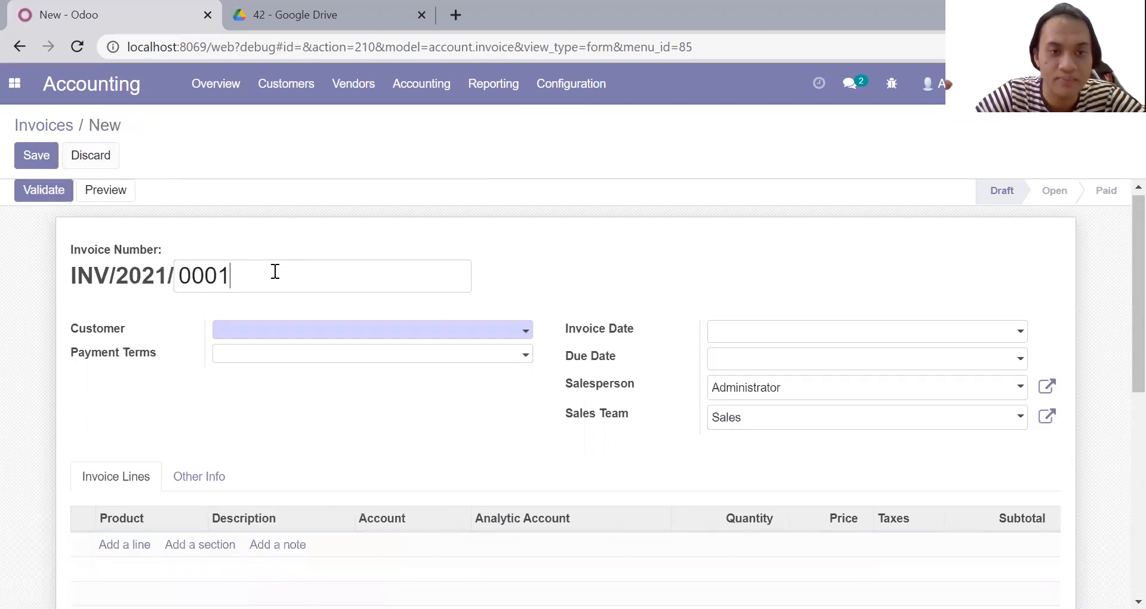
pyautogui.click(305, 335)
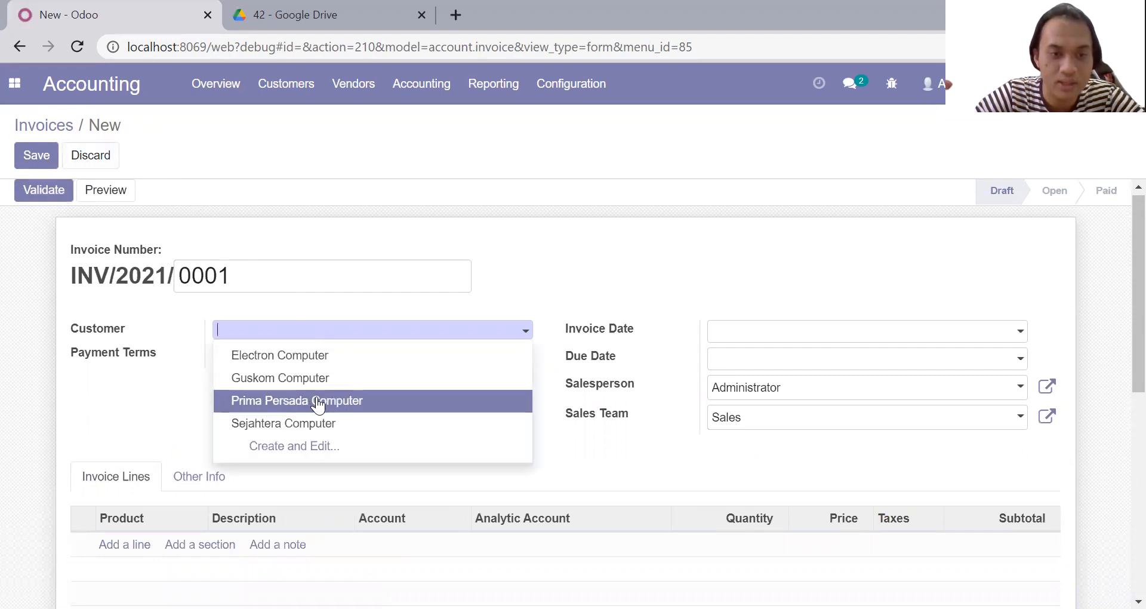
pyautogui.click(280, 15)
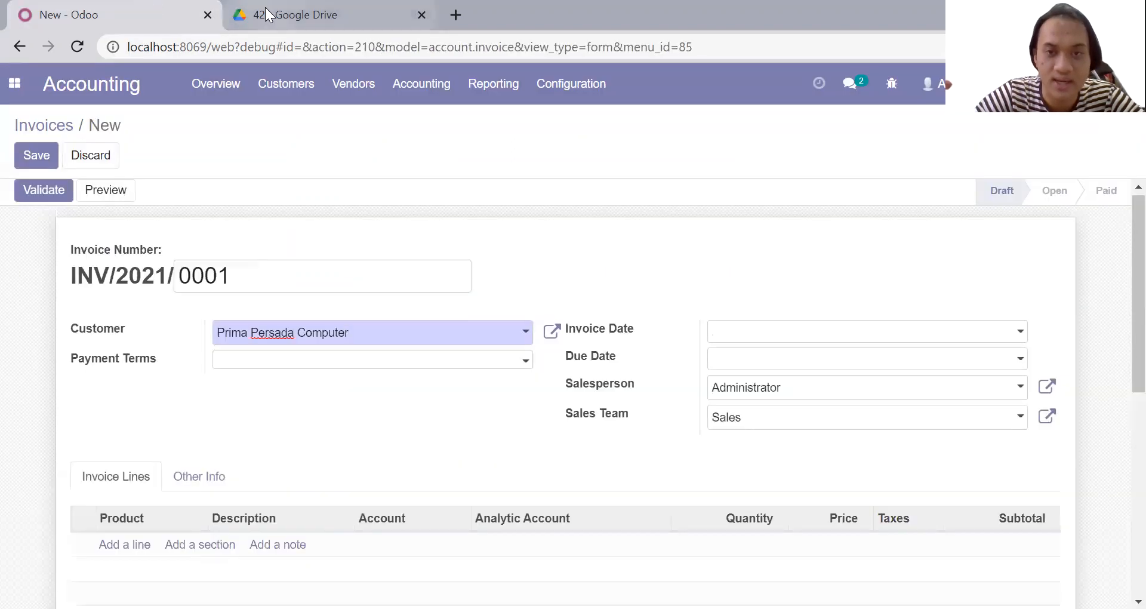
pyautogui.click(265, 8)
pyautogui.click(141, 6)
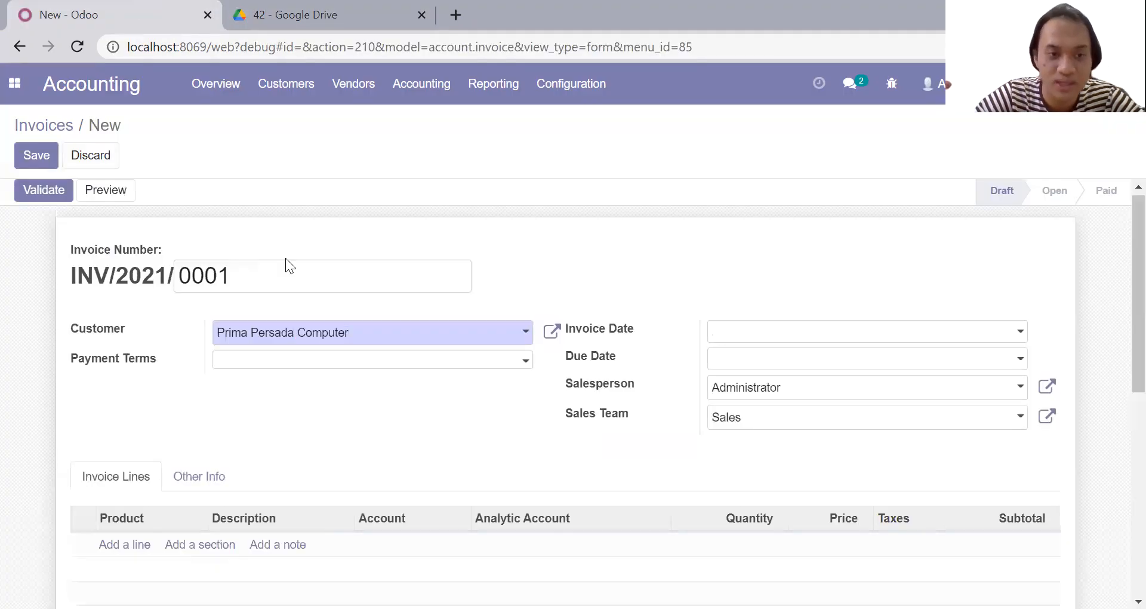
pyautogui.click(289, 335)
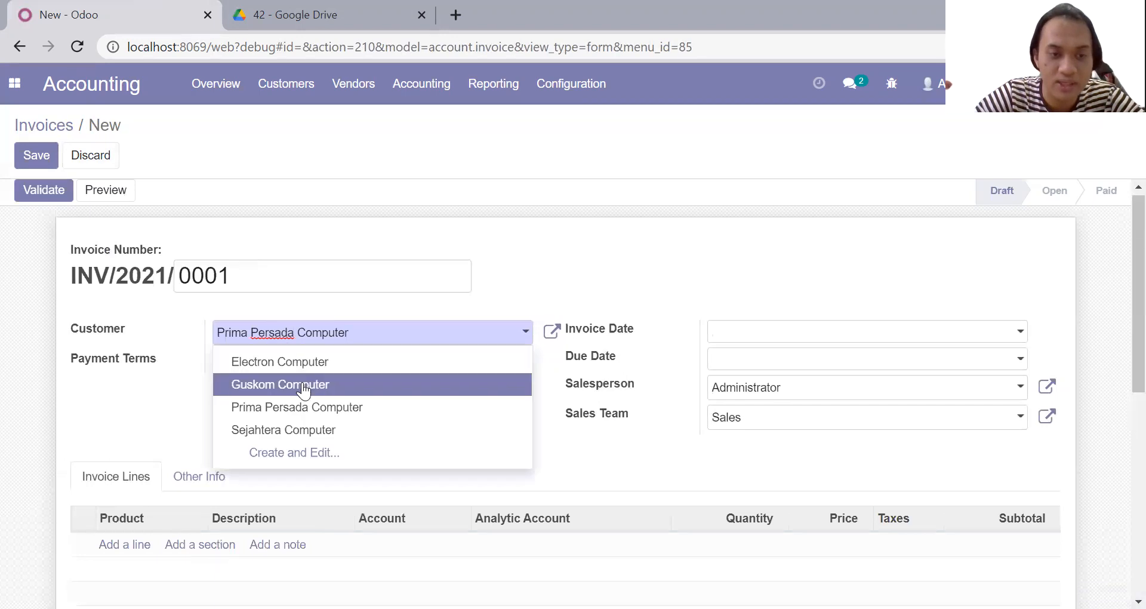
pyautogui.click(296, 431)
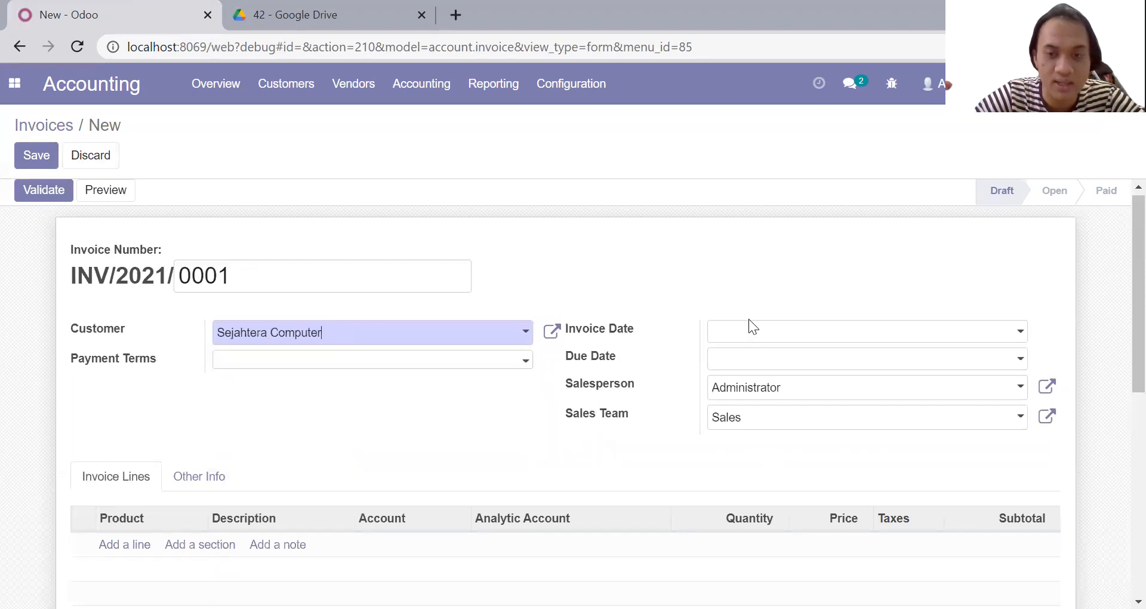
# Set the Sejahtera Computer invoice's date to 11/23/2009 and its payment terms to 30 Net Days
pyautogui.click(718, 337)
pyautogui.write('11/23/20')
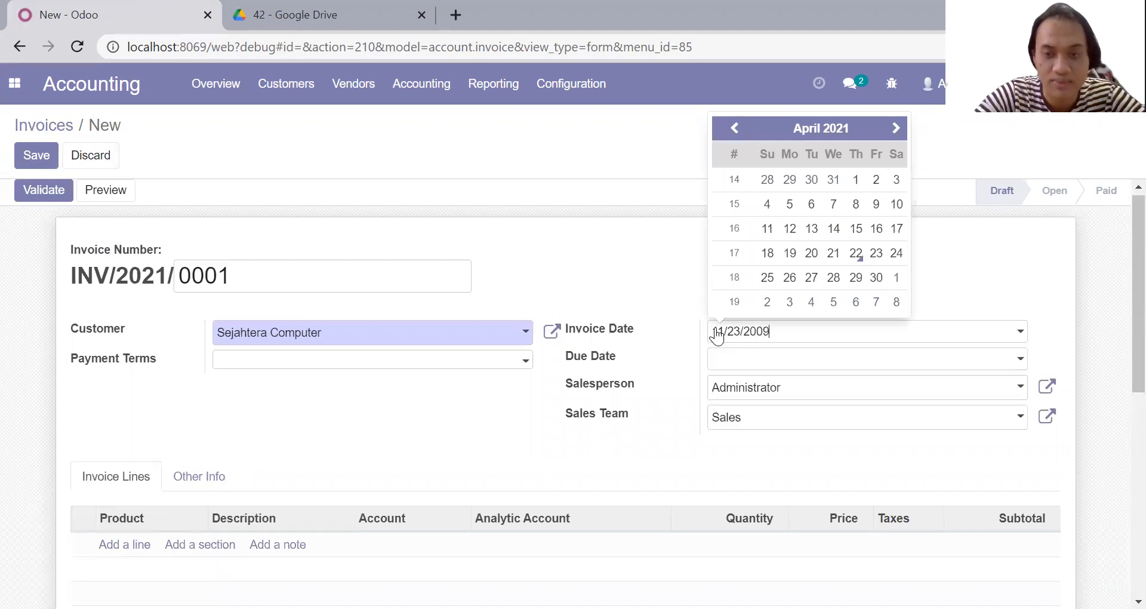
pyautogui.write('09')
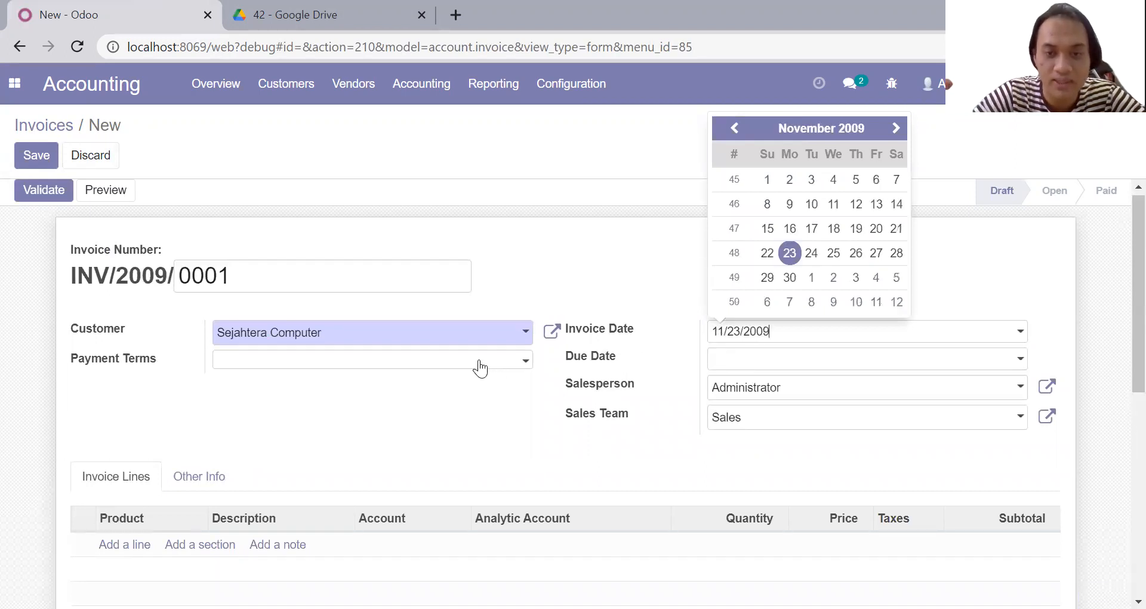
pyautogui.click(479, 361)
pyautogui.click(471, 442)
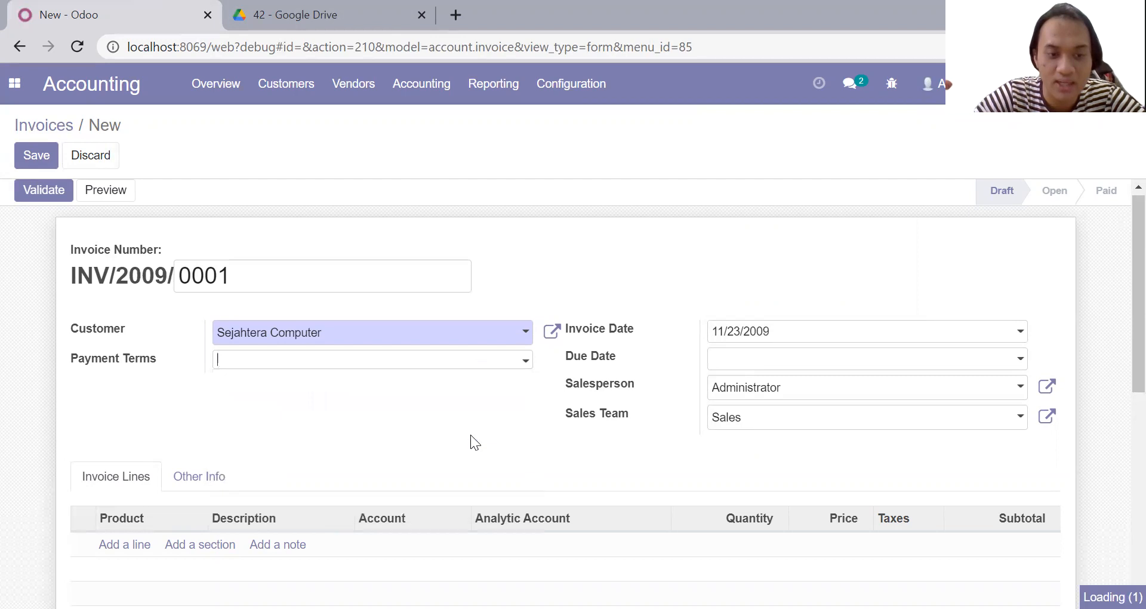
# Add an invoice line for [T1301C] Portege-M300 to the Sejahtera Computer invoice with a price of 21000000
pyautogui.scroll(-2, 470, 441)
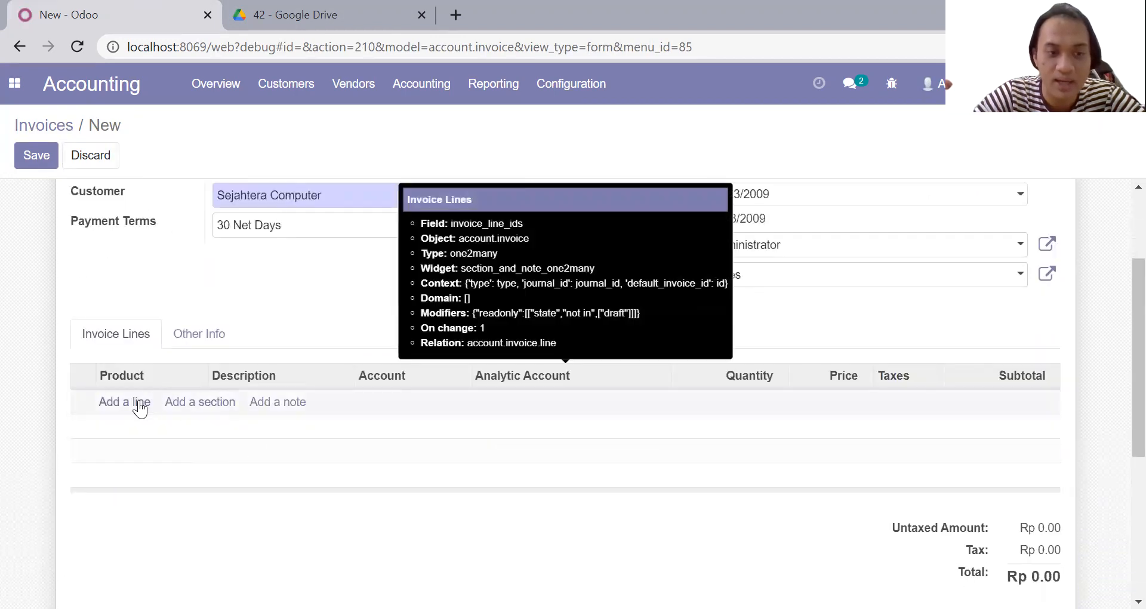
pyautogui.click(141, 403)
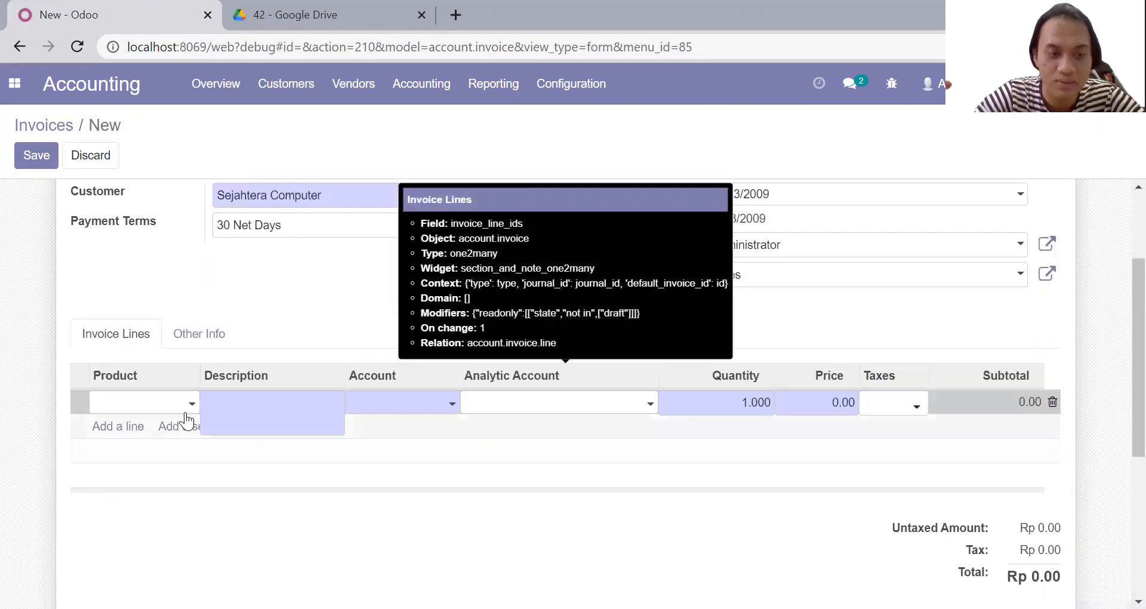
pyautogui.click(184, 410)
pyautogui.click(188, 452)
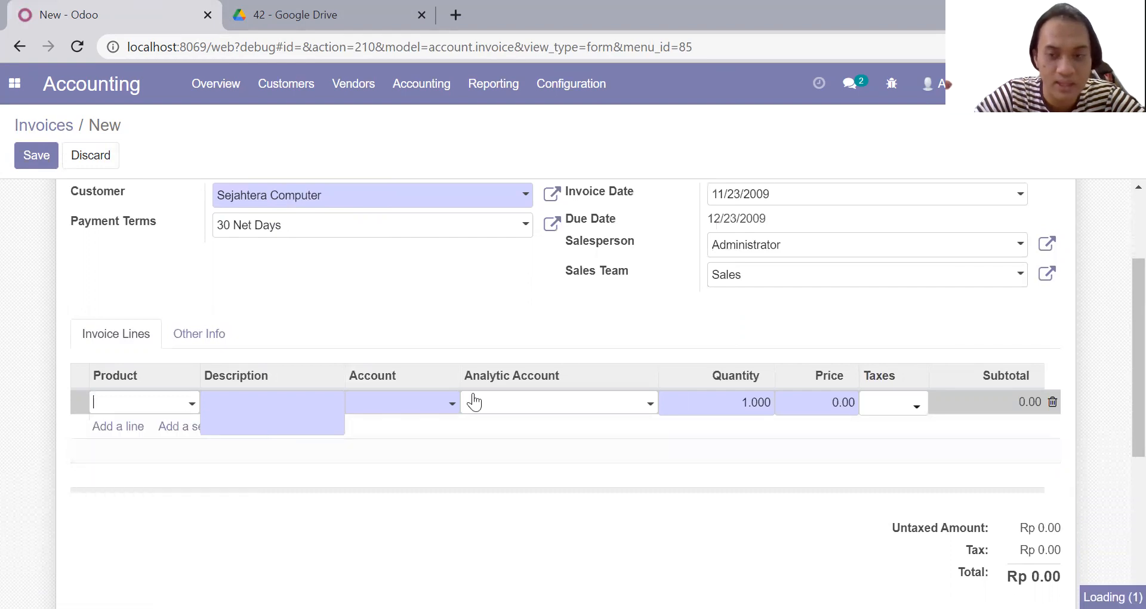
pyautogui.click(824, 410)
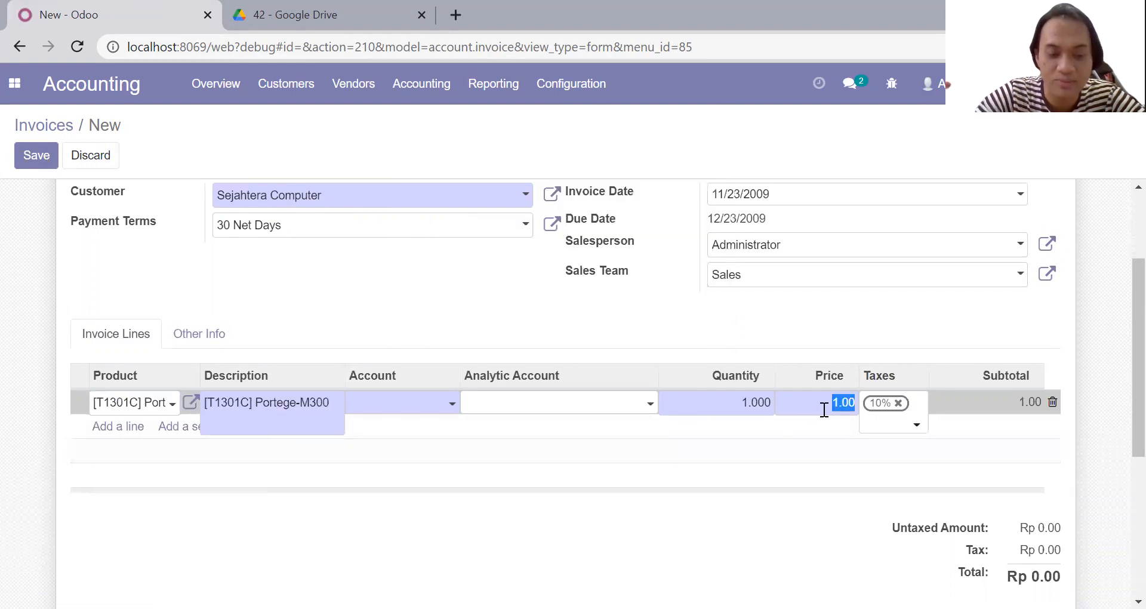
pyautogui.write('3')
pyautogui.press('BackSpace')
pyautogui.write('21000000')
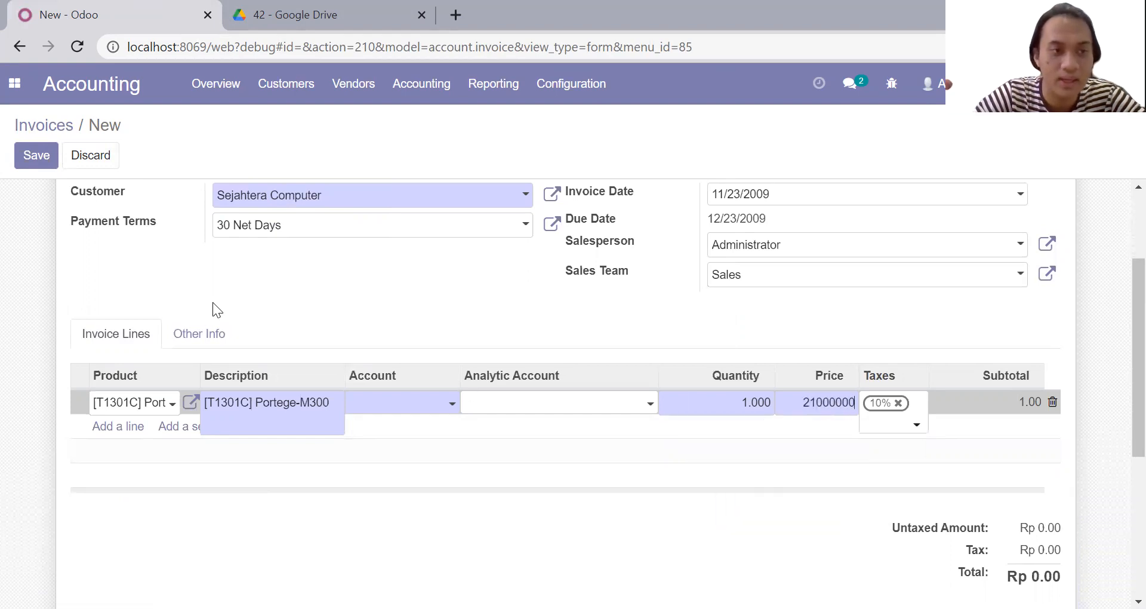
# Assign account 4-1100 Sales to the Portege-M300 line and save the Sejahtera Computer invoice
pyautogui.click(38, 162)
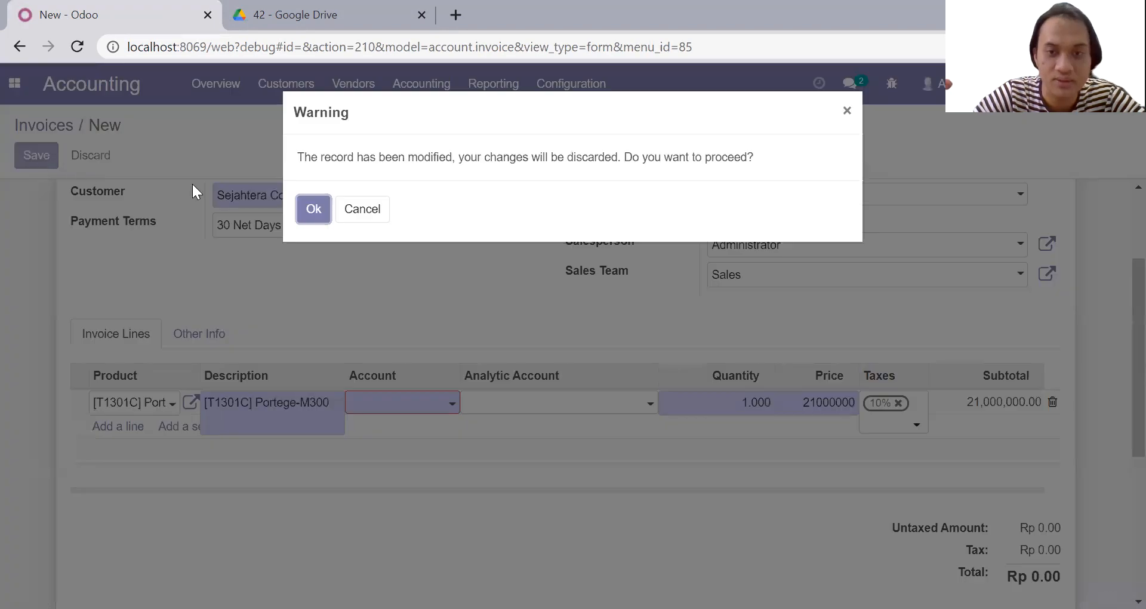
pyautogui.click(847, 111)
pyautogui.click(449, 407)
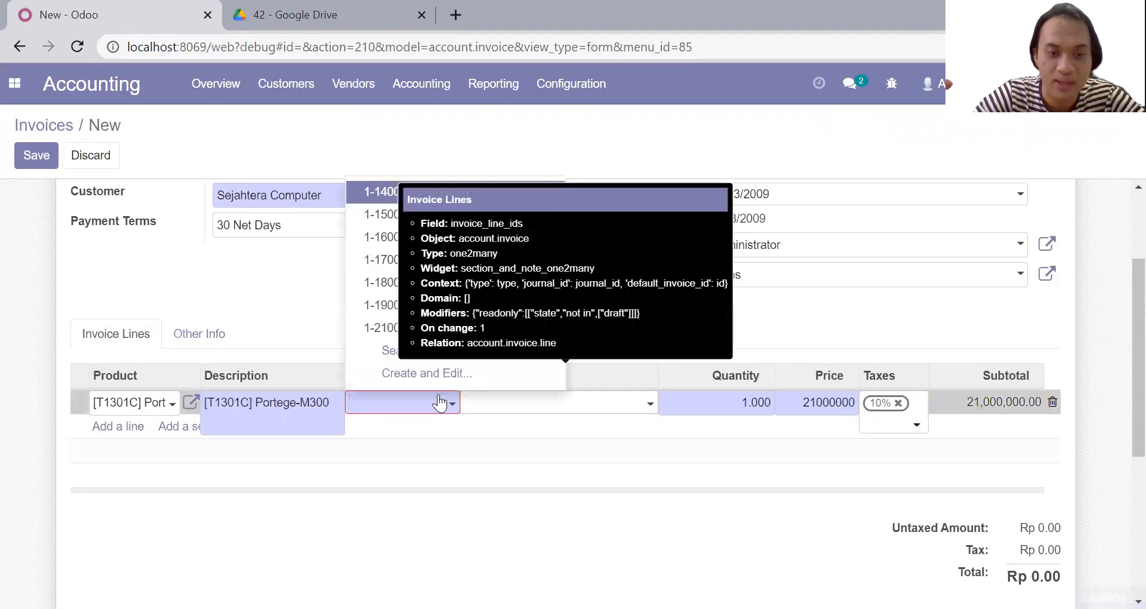
pyautogui.click(409, 365)
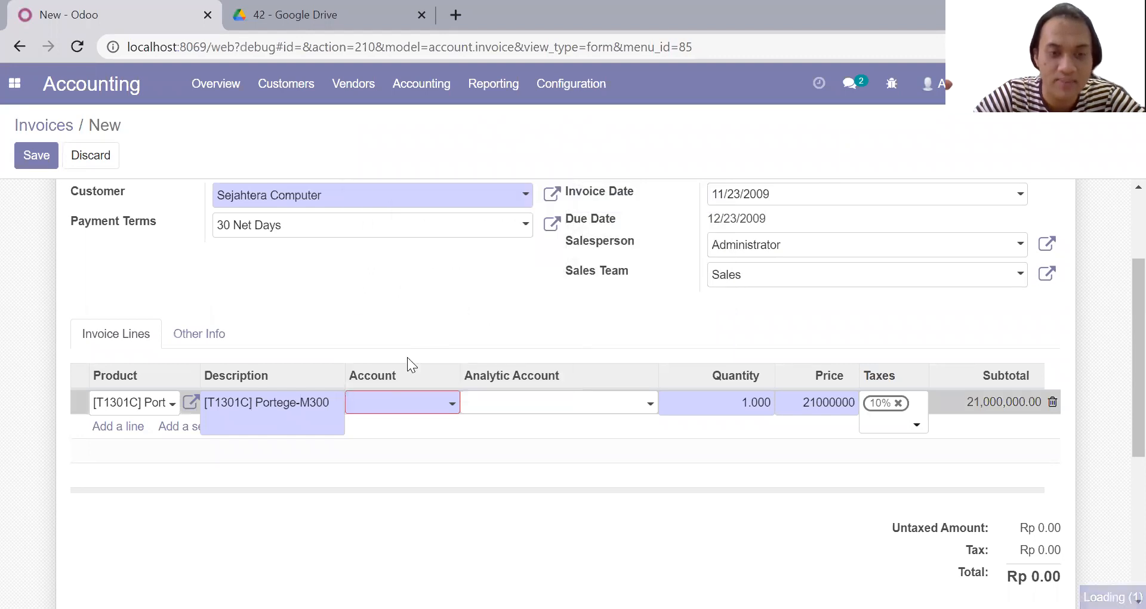
pyautogui.scroll(-5, 407, 361)
pyautogui.scroll(-2, 408, 361)
pyautogui.scroll(4, 404, 360)
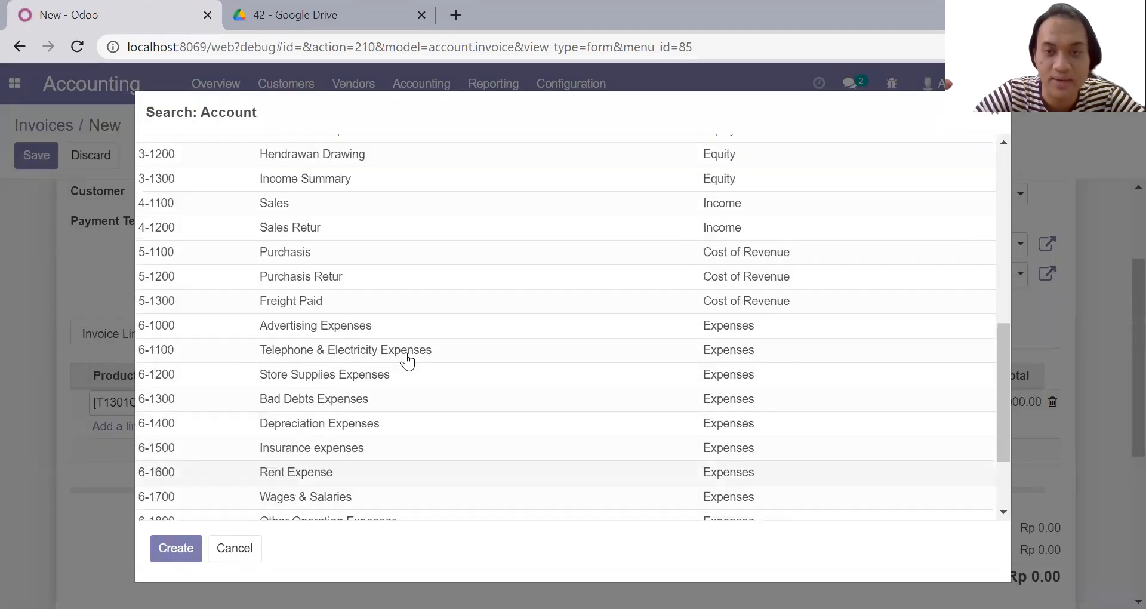
pyautogui.click(409, 216)
pyautogui.click(396, 271)
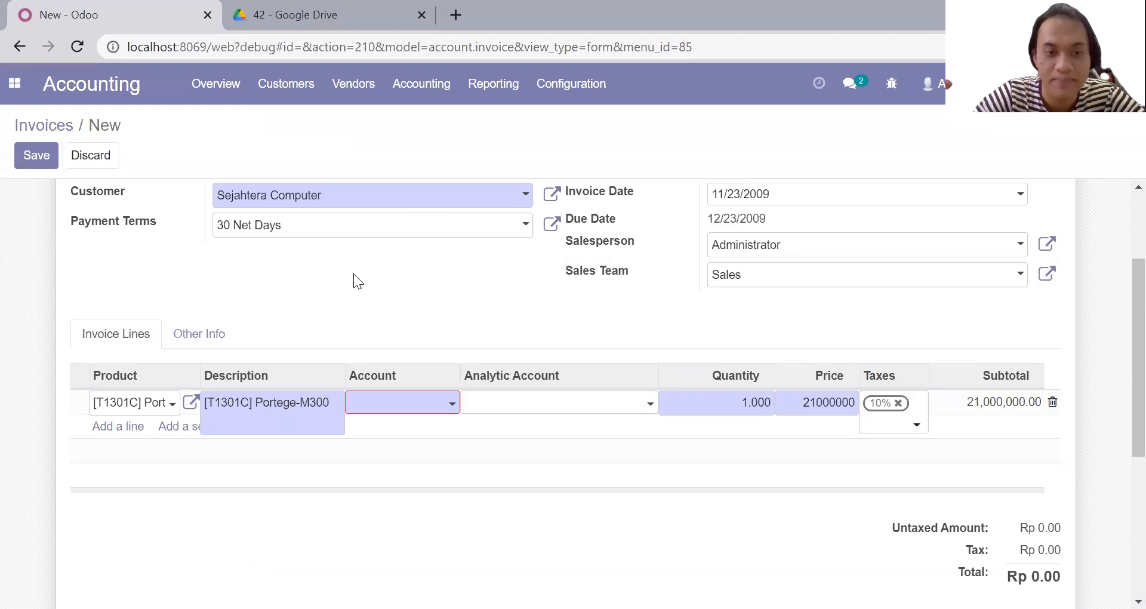
pyautogui.click(44, 168)
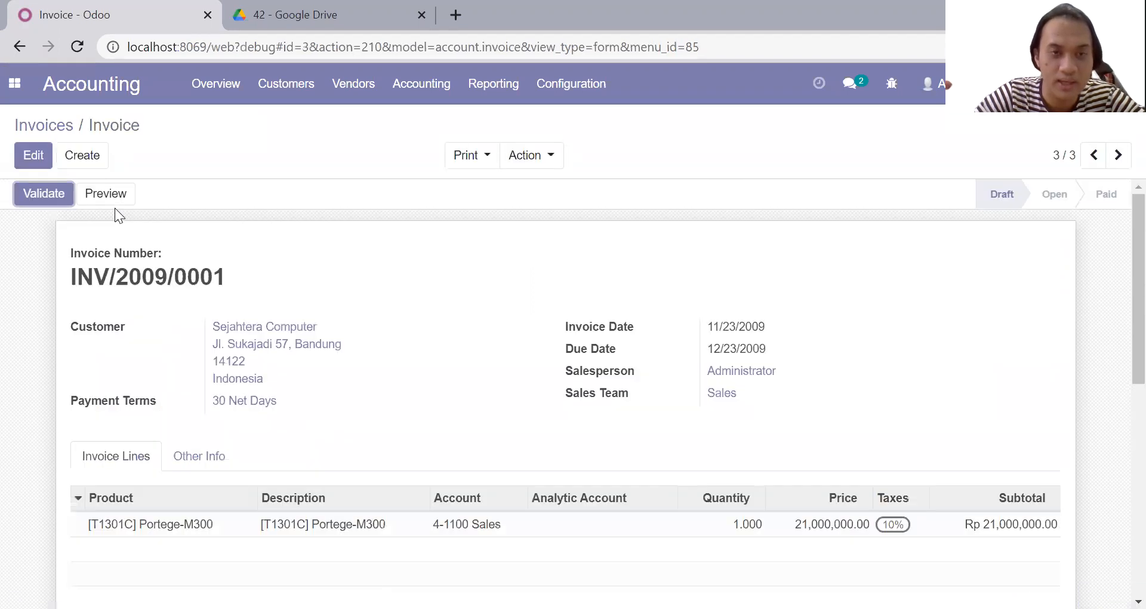
# Open the vendor bills list and consult the trade payables table (Daftar Saldo Utang Dagang) in the case PDF
pyautogui.click(335, 98)
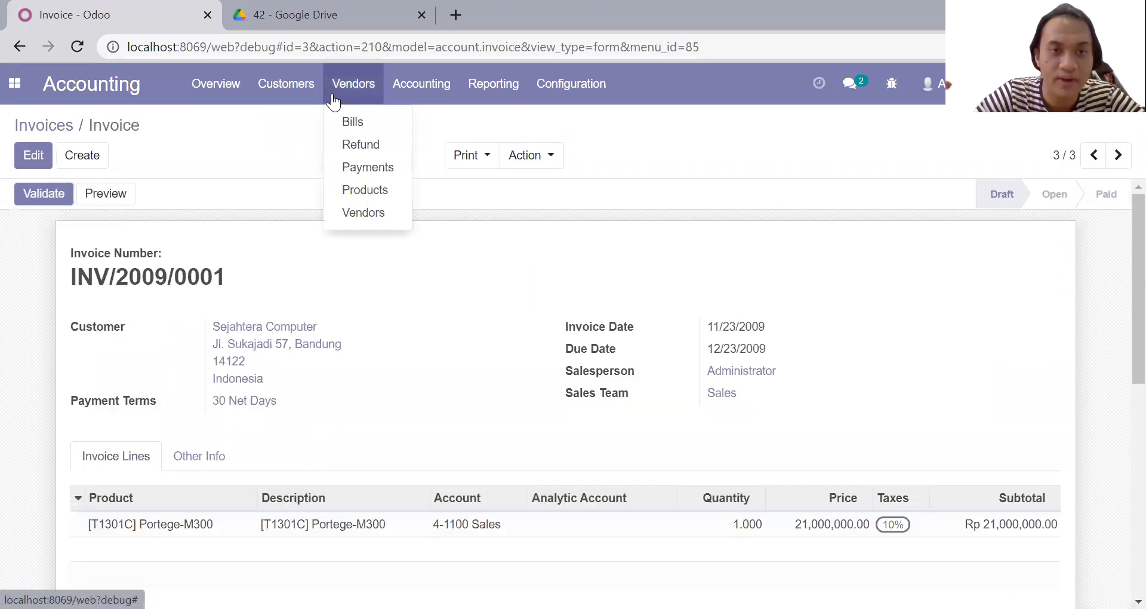
pyautogui.click(344, 133)
pyautogui.click(333, 9)
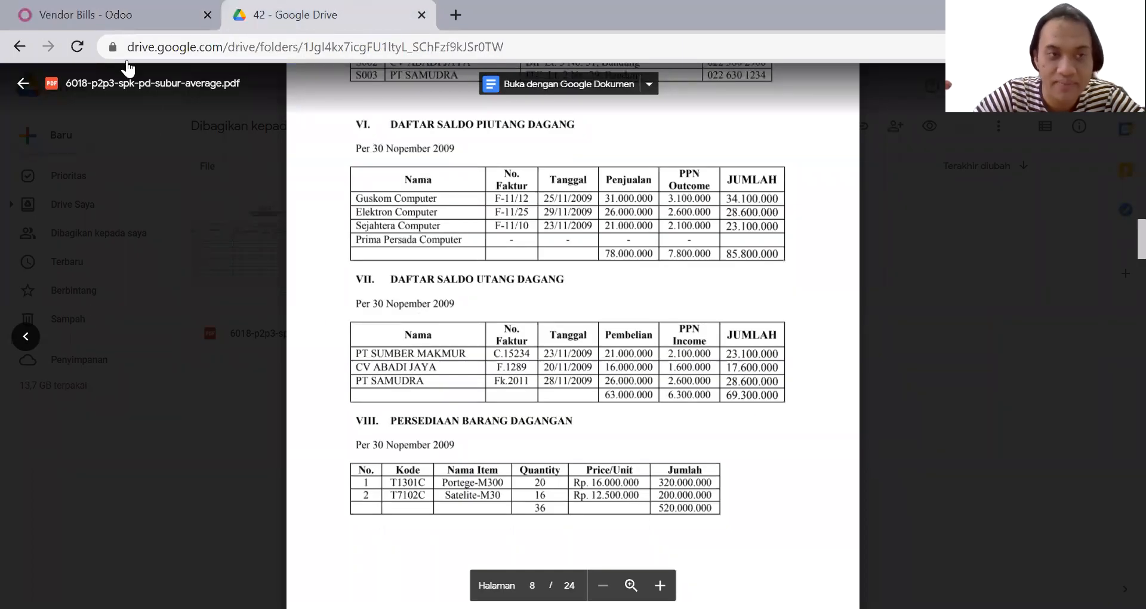
pyautogui.click(62, 8)
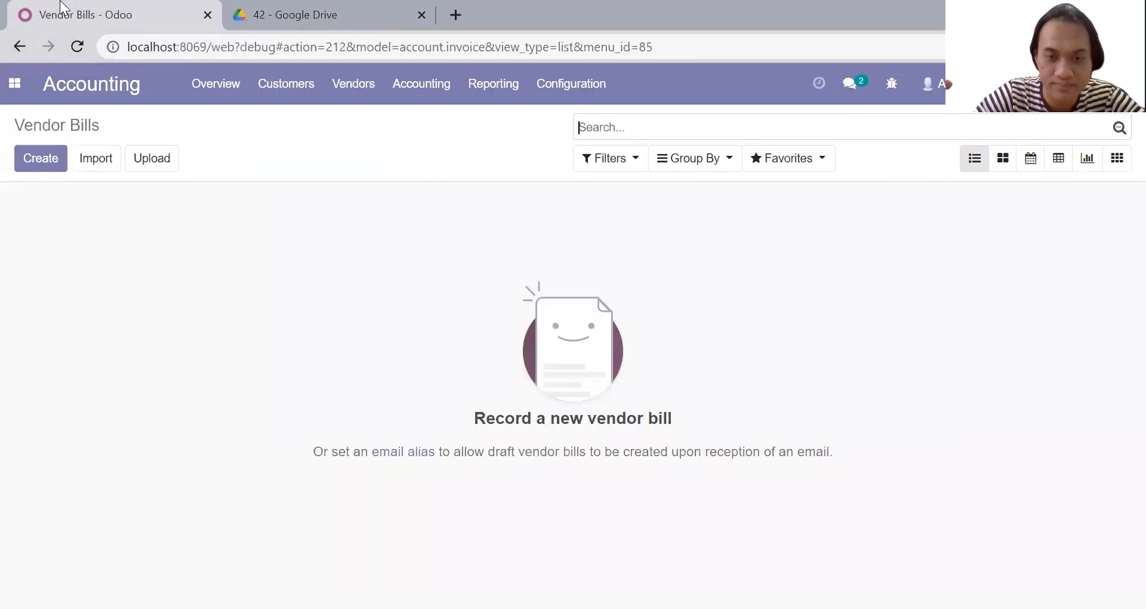
# Create a new vendor bill for CV ABADI JAYA and consult the trade payables table (Daftar Saldo Utang Dagang) in the case PDF
pyautogui.click(43, 161)
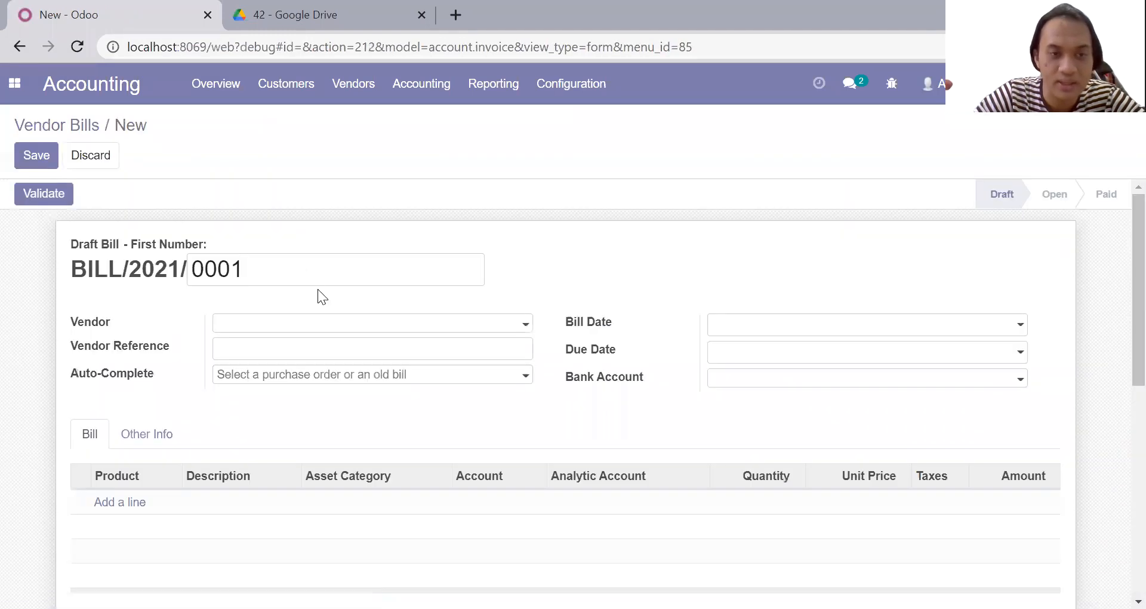
pyautogui.click(322, 326)
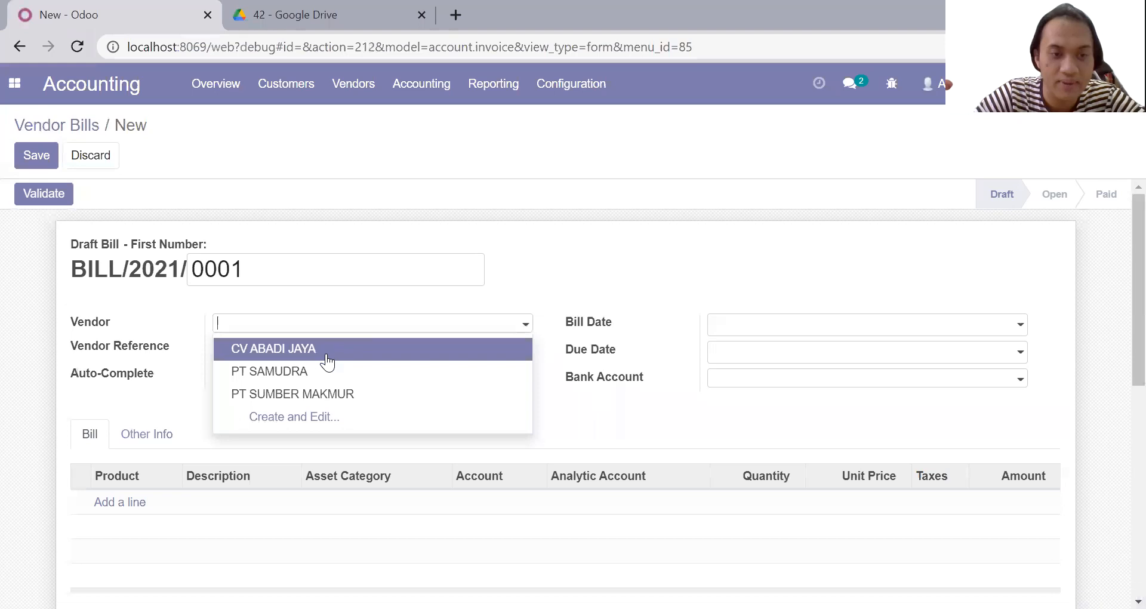
pyautogui.click(328, 353)
pyautogui.click(237, 11)
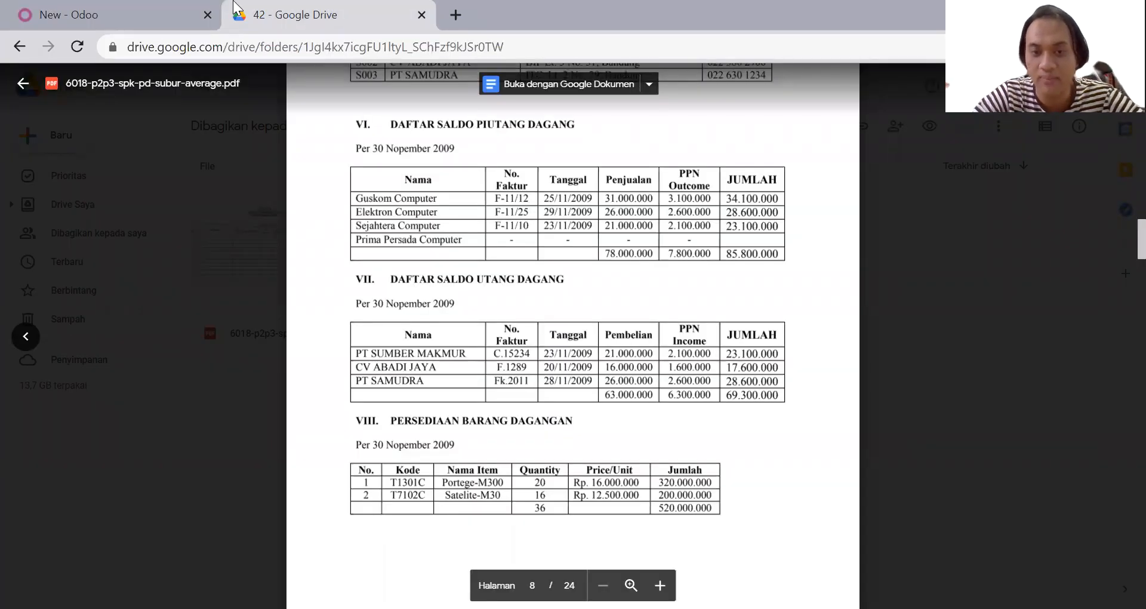
pyautogui.click(162, 7)
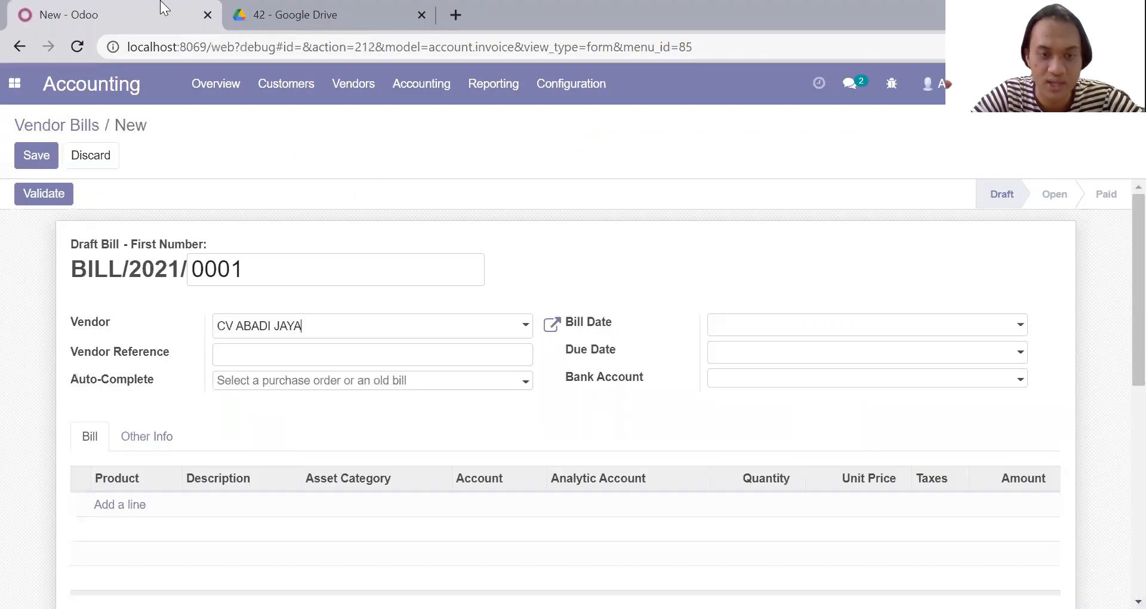
pyautogui.click(243, 9)
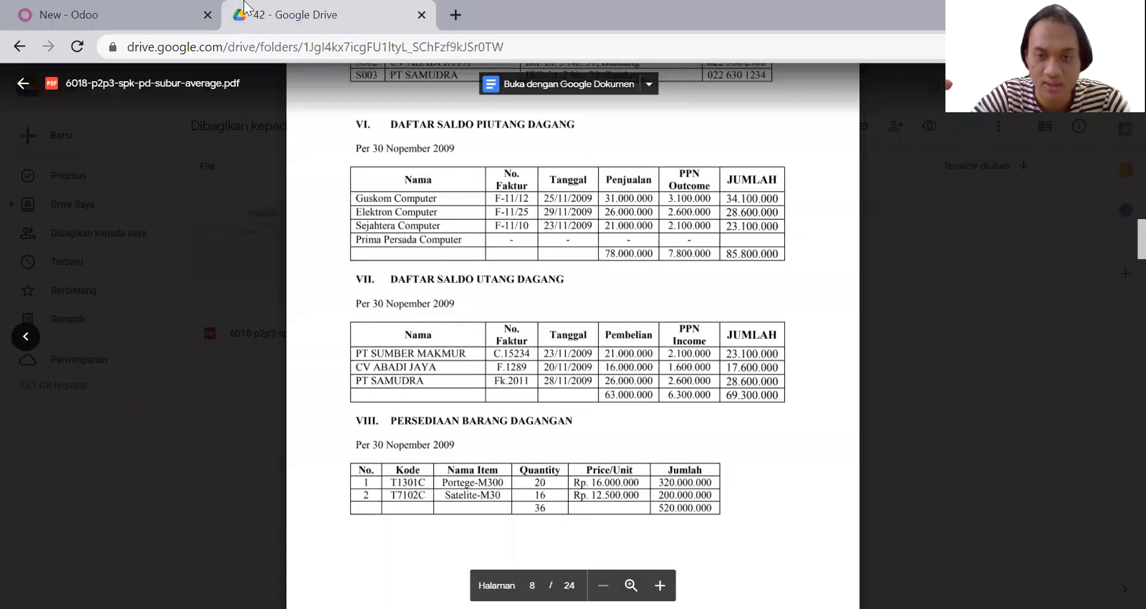
pyautogui.click(137, 7)
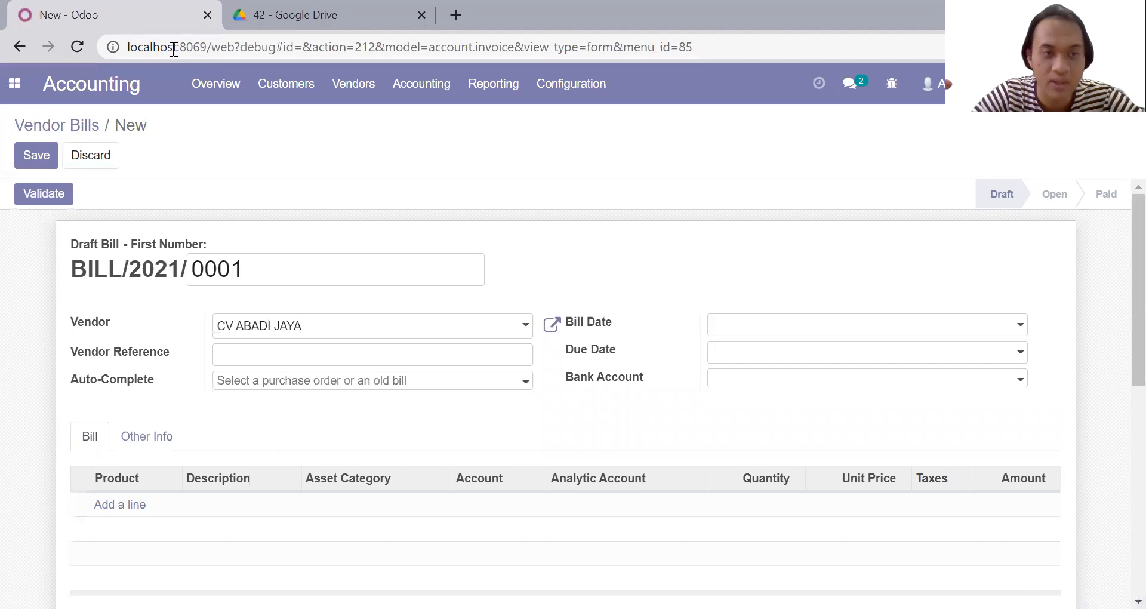
# Set the CV ABADI JAYA bill's date to 11/23/2009 and check the payables table in the case PDF
pyautogui.scroll(-5, 299, 270)
pyautogui.scroll(4, 461, 266)
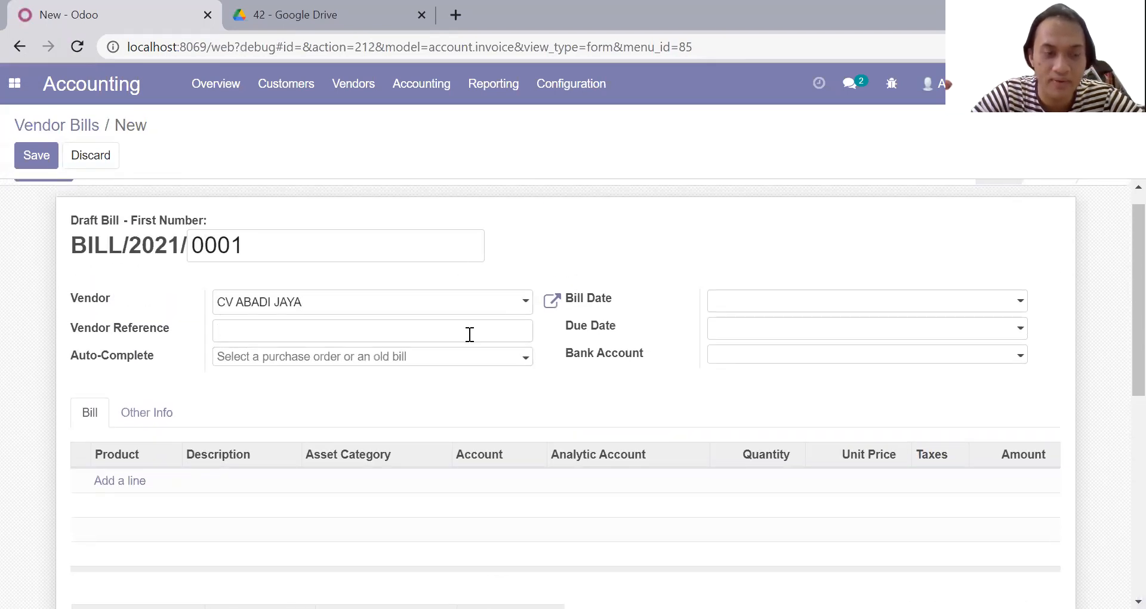
pyautogui.click(753, 303)
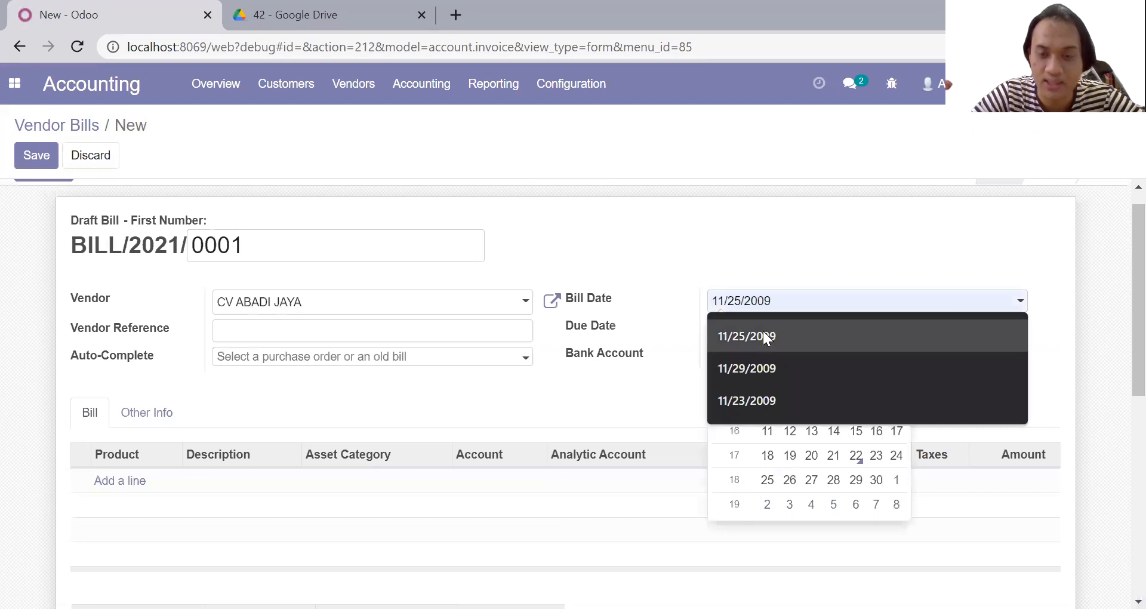
pyautogui.click(760, 399)
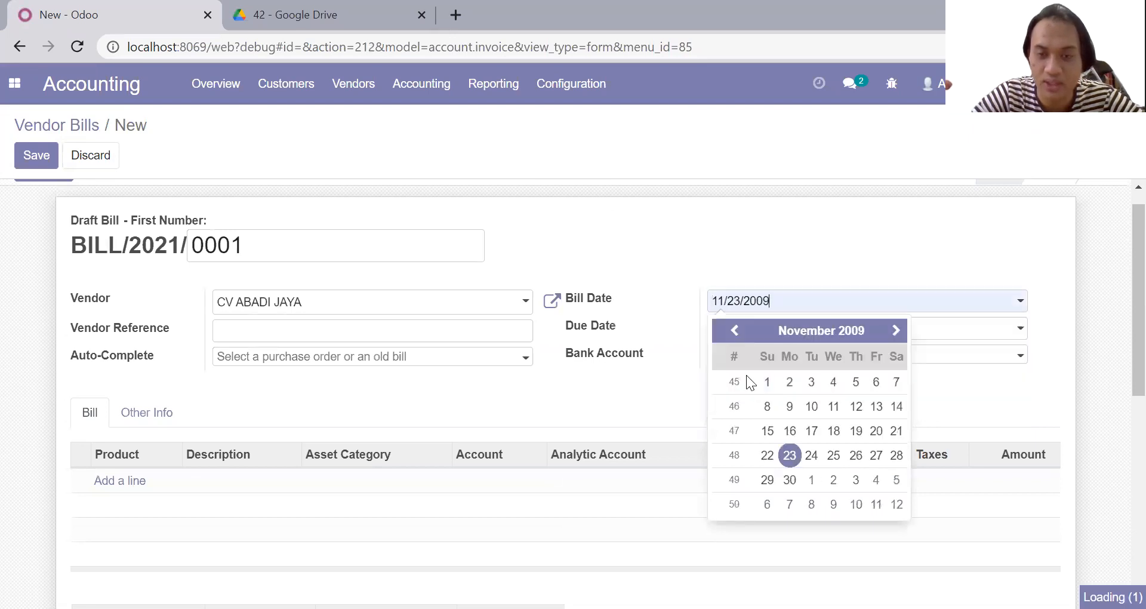
pyautogui.click(677, 332)
pyautogui.click(346, 8)
pyautogui.click(93, 7)
pyautogui.scroll(-1, 303, 283)
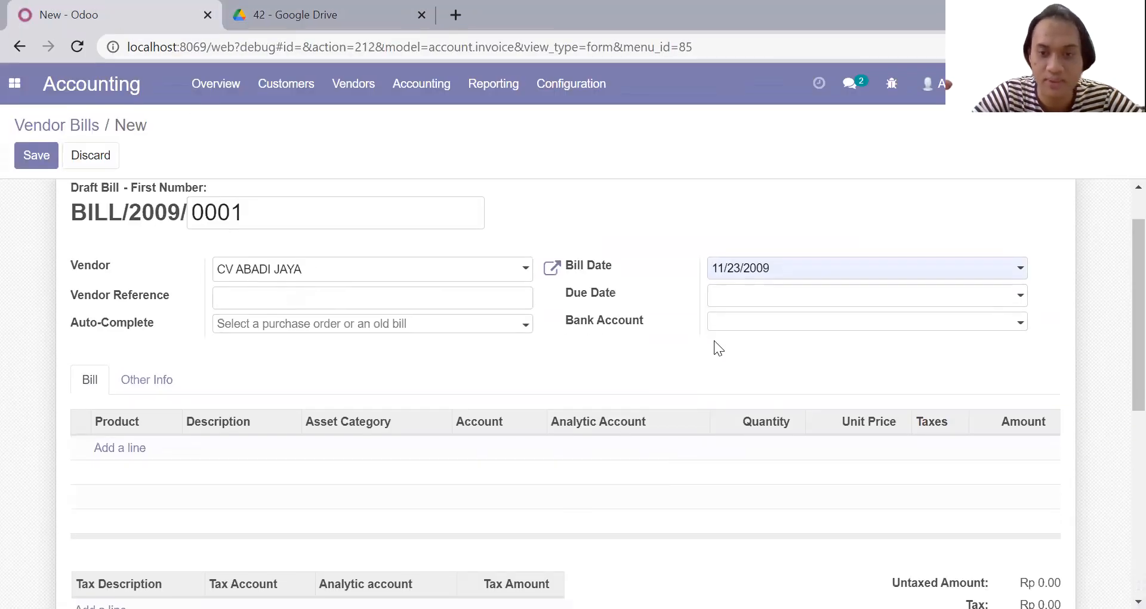
# Create a bank account for CV ABADI JAYA on the bill, entering the account number and a new bank named BNI
pyautogui.click(757, 323)
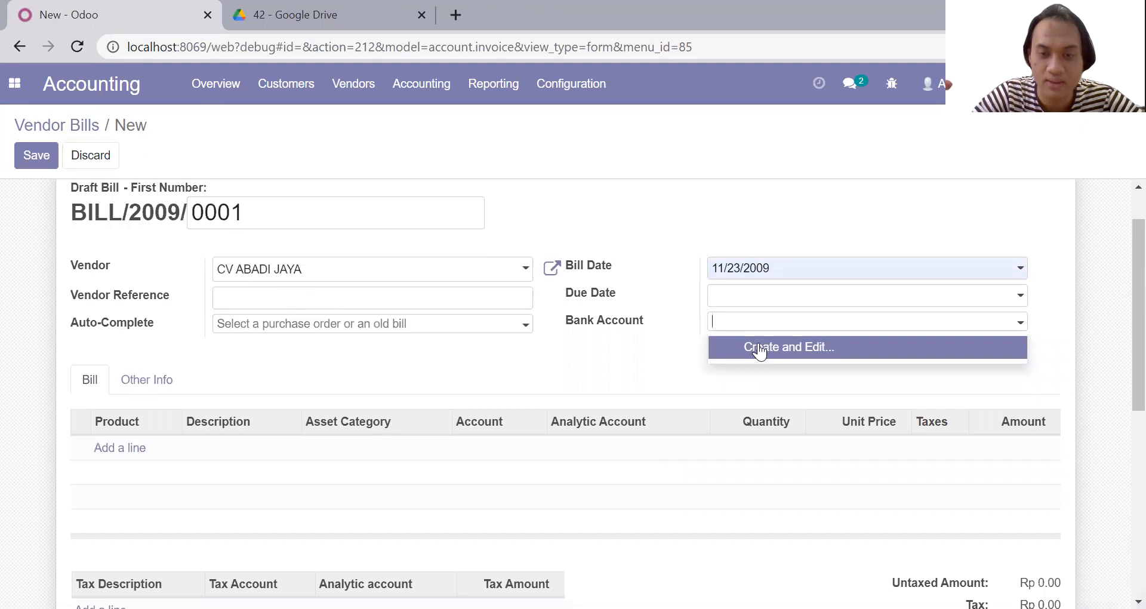
pyautogui.click(760, 350)
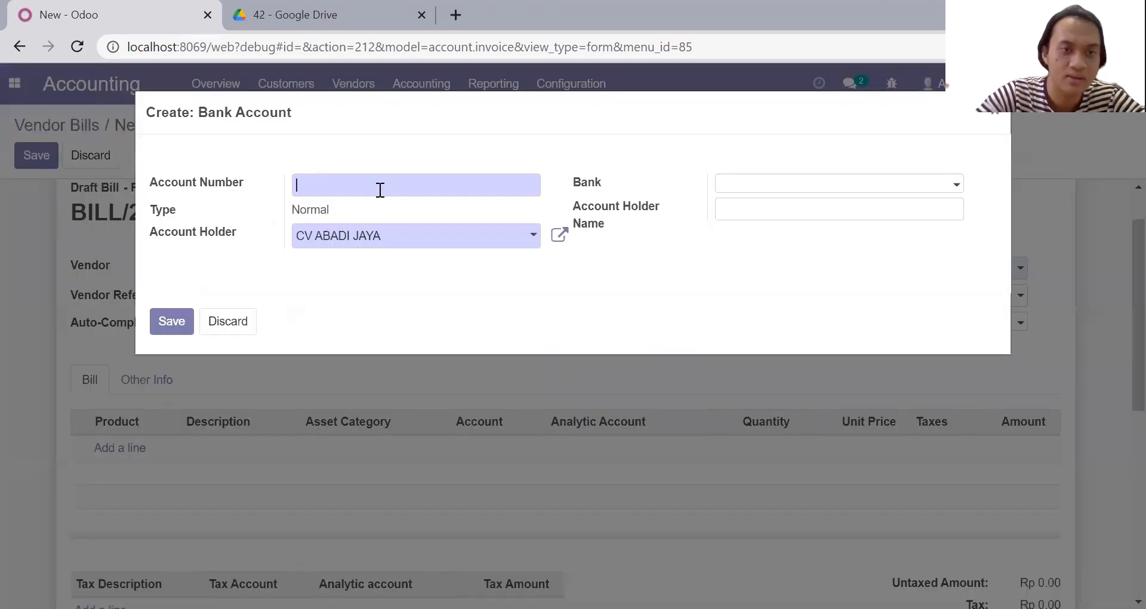
pyautogui.click(870, 193)
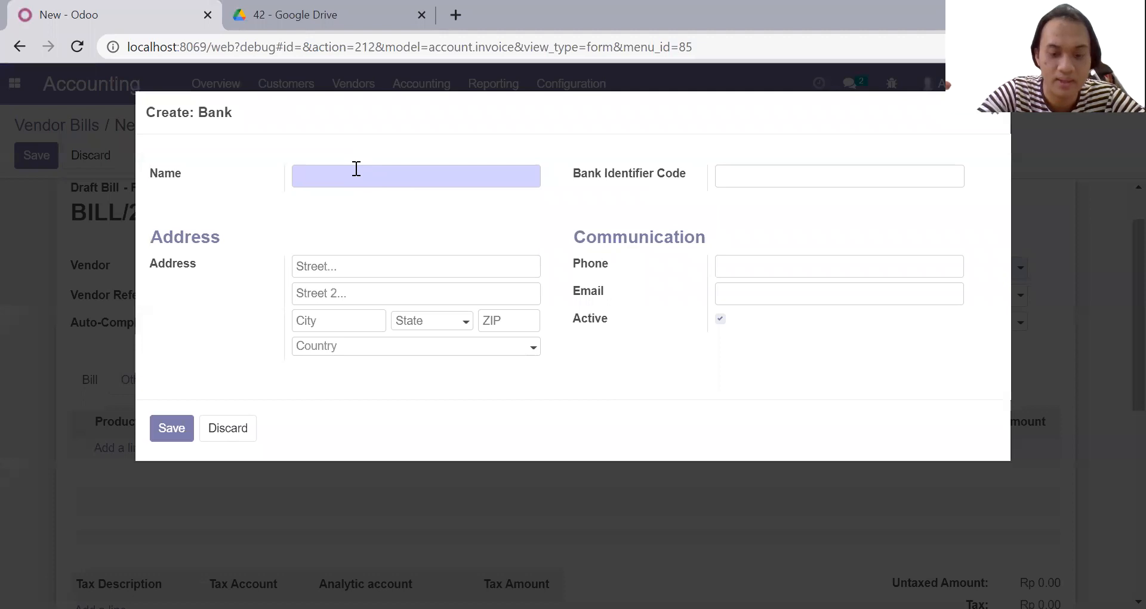
pyautogui.write('BNI')
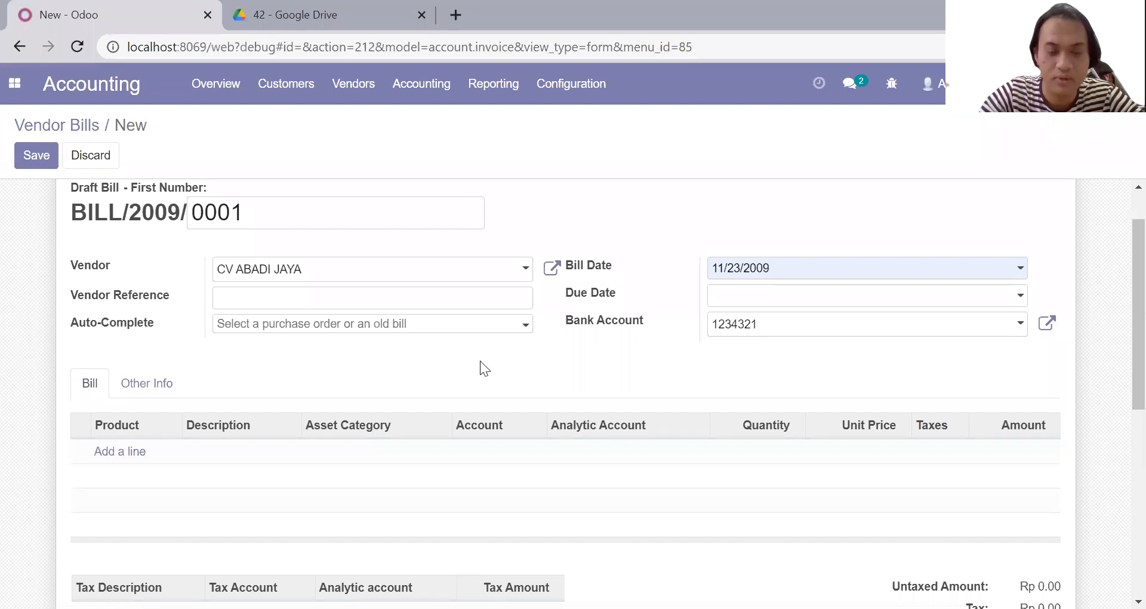
pyautogui.scroll(-3, 480, 361)
pyautogui.scroll(3, 192, 361)
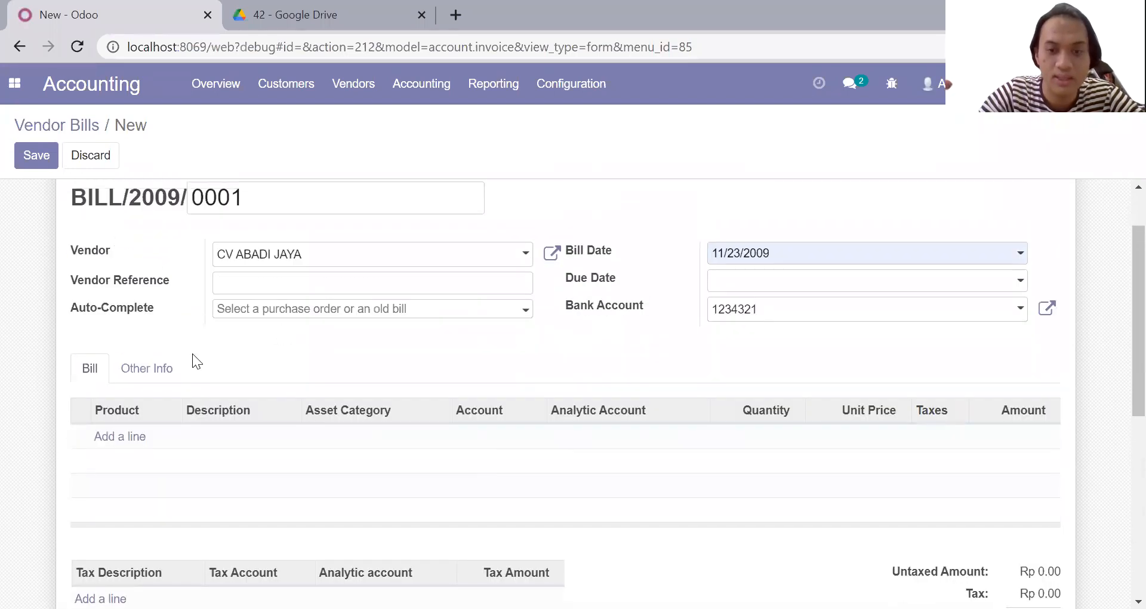
# Add a bill line for [T1301C] Portege-M300 with a unit price of 21000000
pyautogui.click(119, 436)
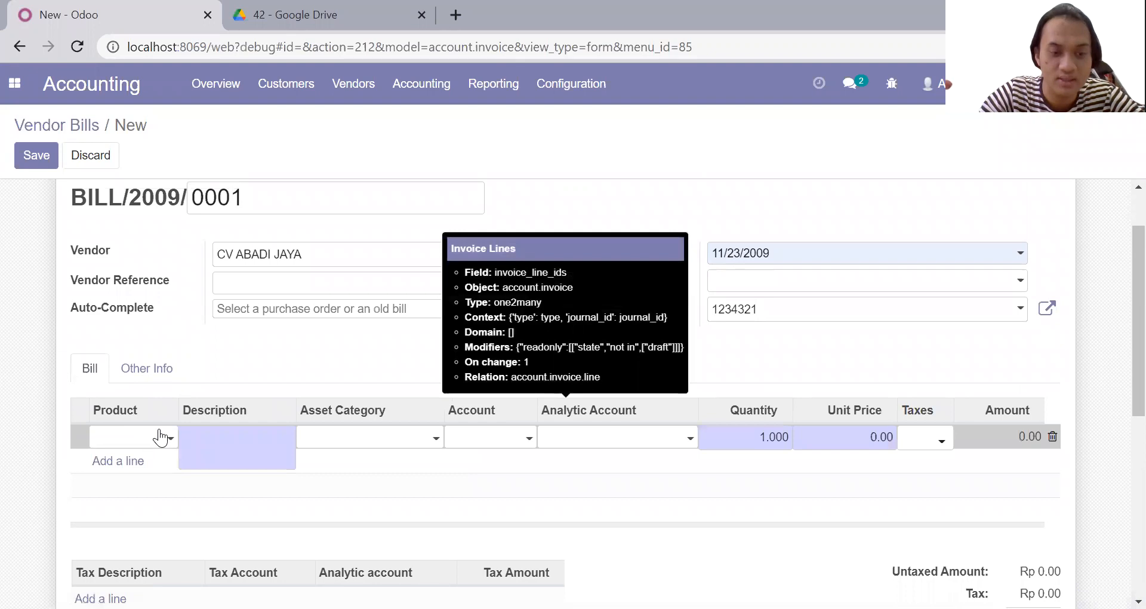
pyautogui.click(157, 437)
pyautogui.click(165, 487)
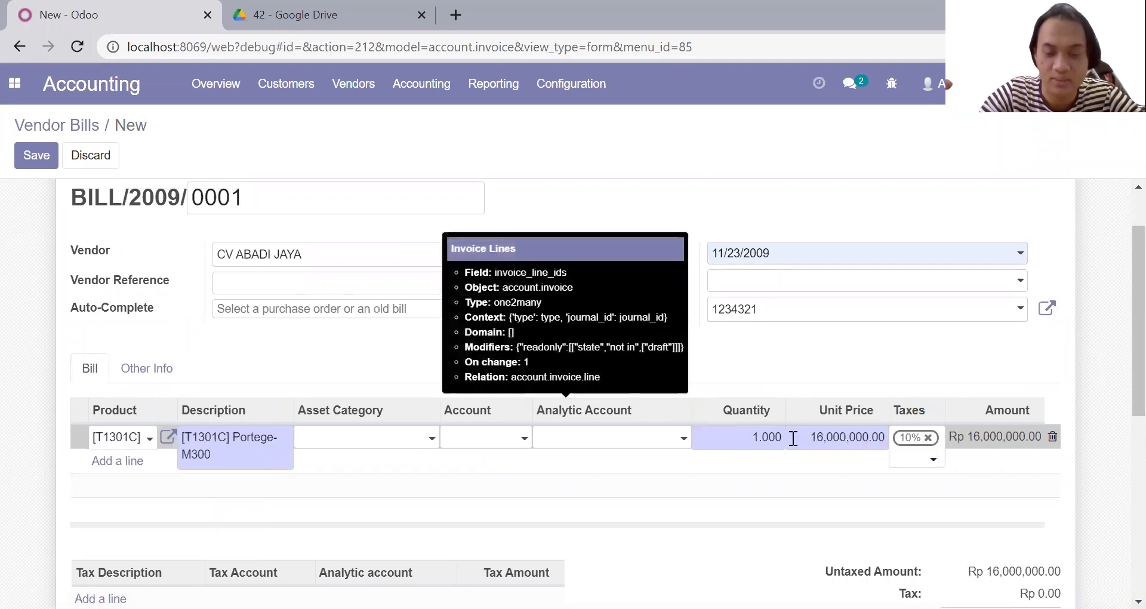
pyautogui.moveTo(812, 442); pyautogui.dragTo(843, 440)
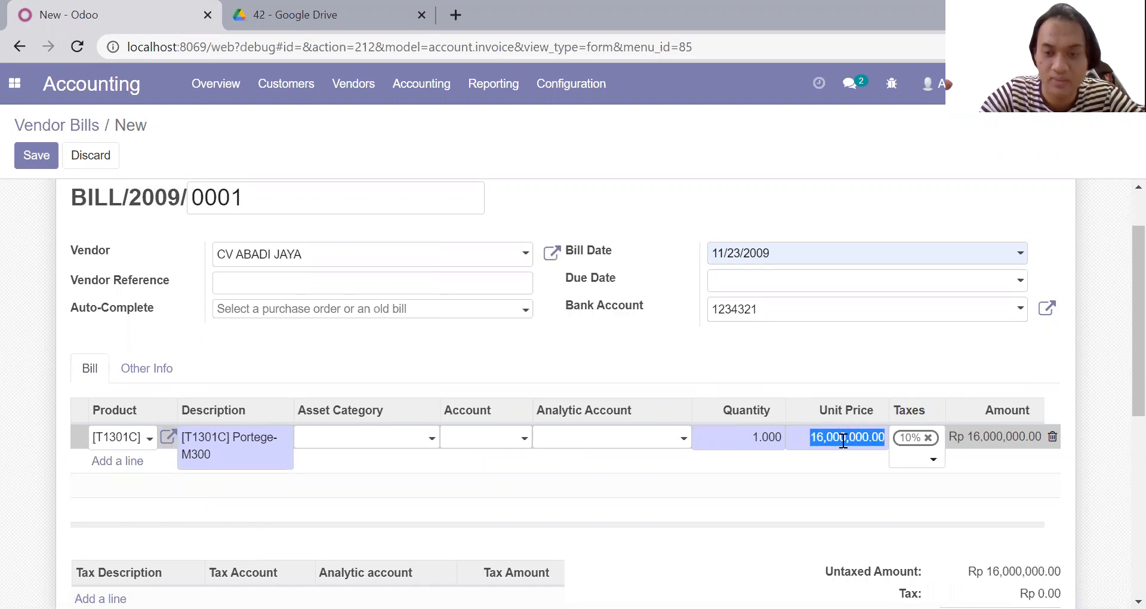
pyautogui.write('2')
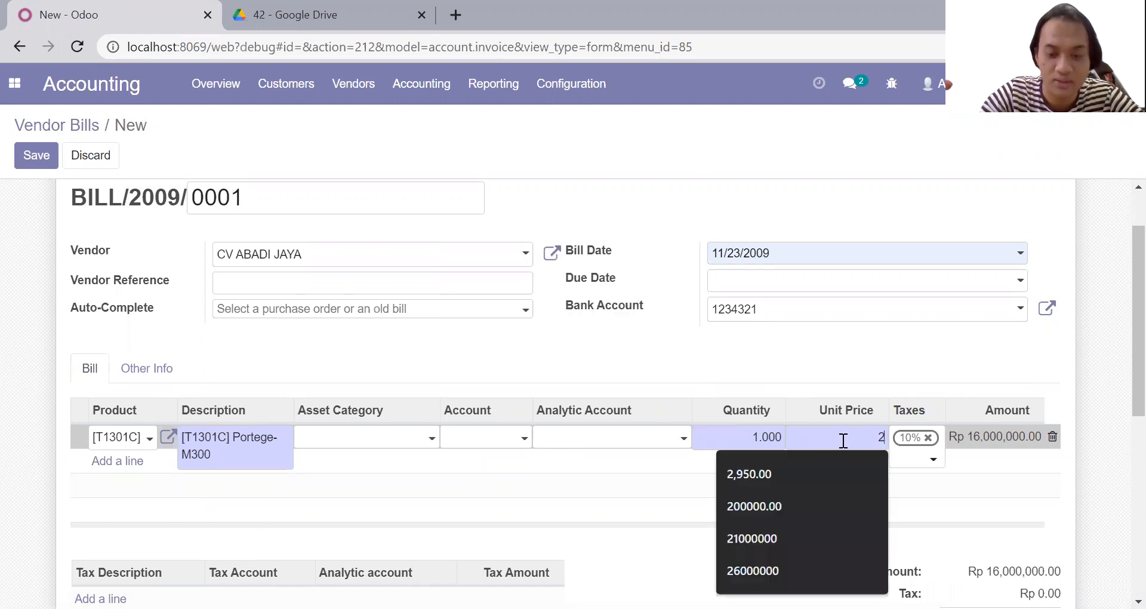
pyautogui.write('10000')
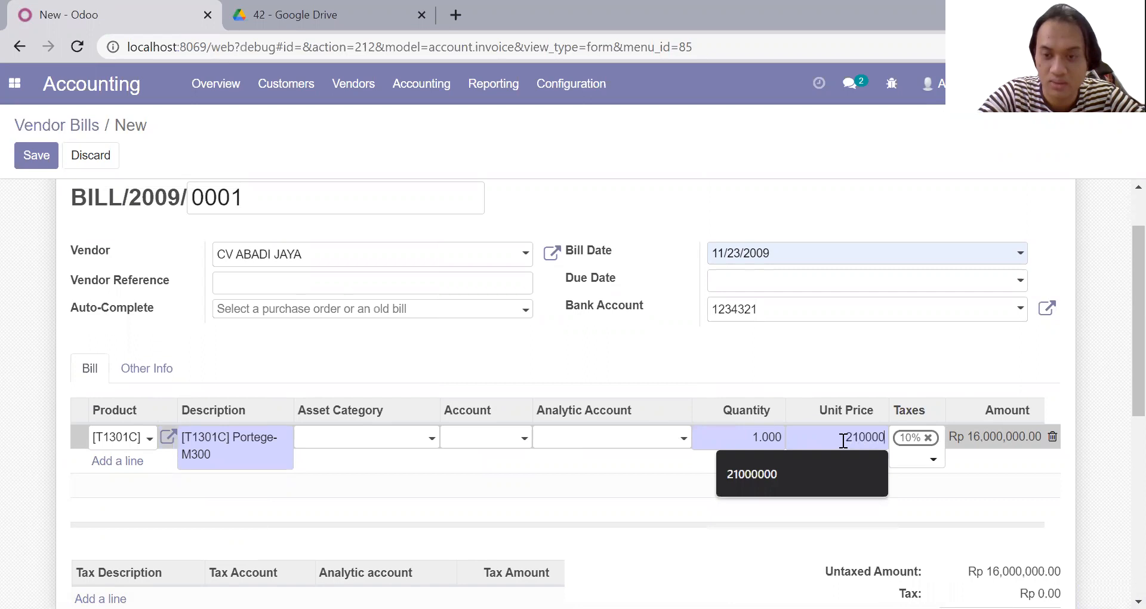
pyautogui.write('00')
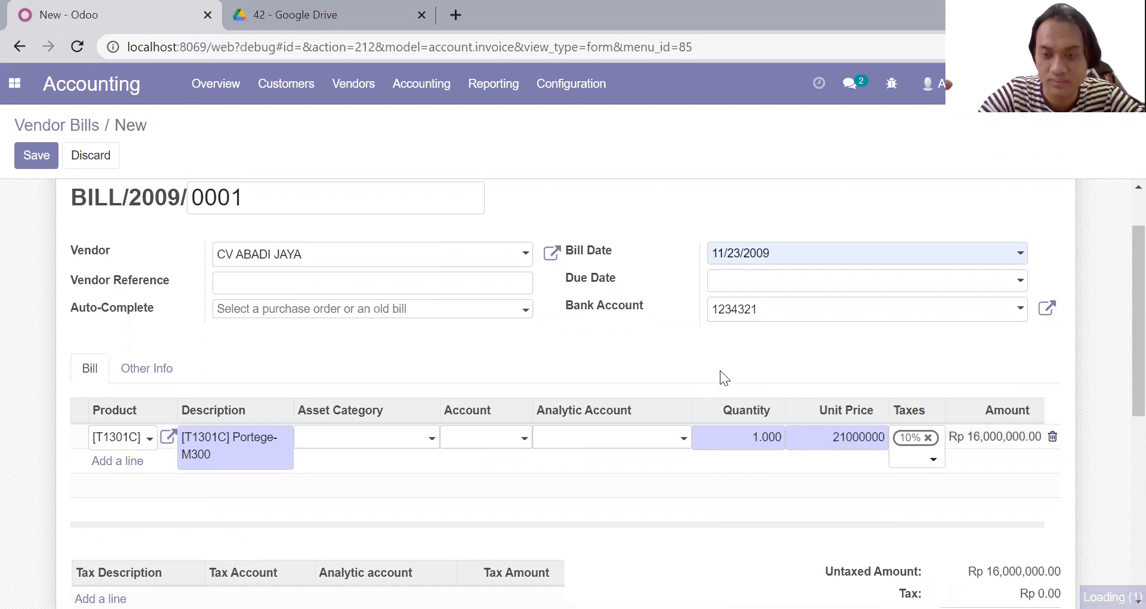
pyautogui.click(720, 371)
pyautogui.scroll(-1, 359, 395)
# Change the bill line's product from Portege-M300 to [EXP_GEN] Expenses
pyautogui.click(205, 371)
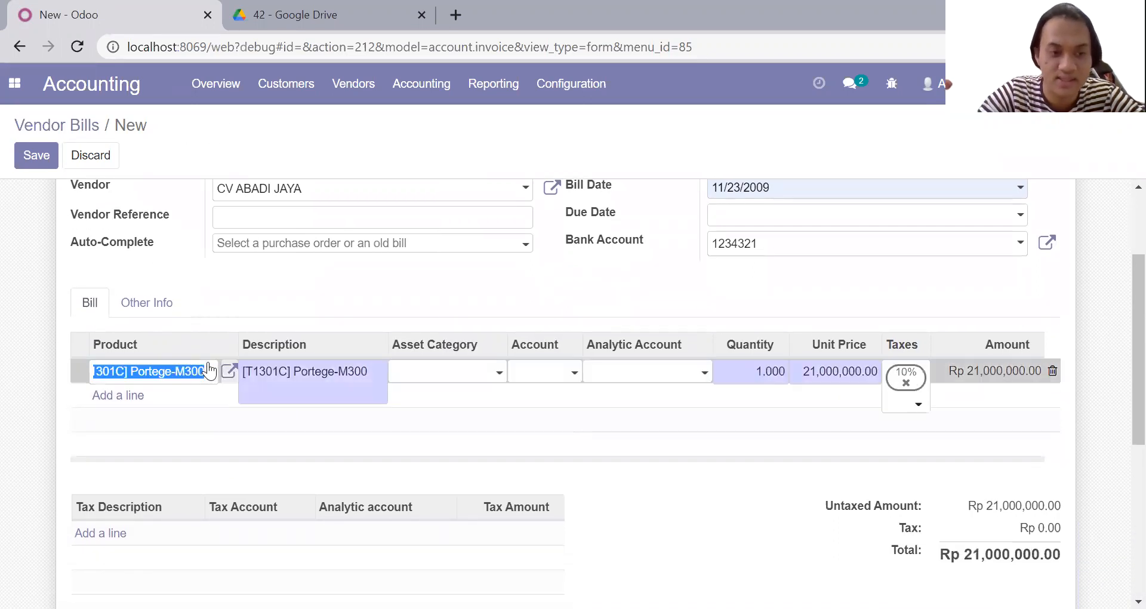
pyautogui.write('e')
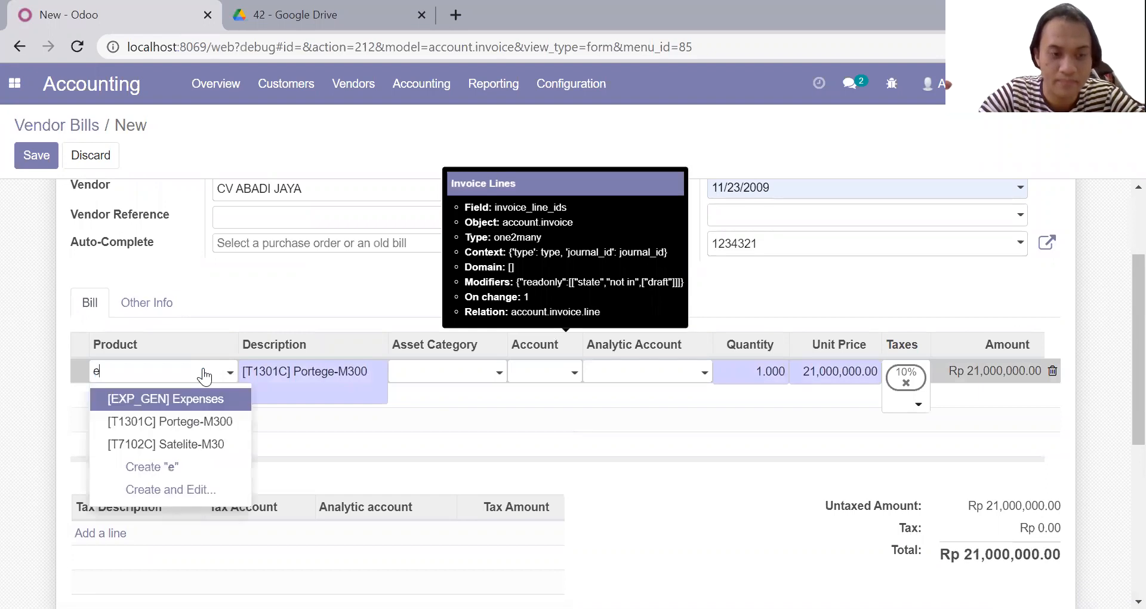
pyautogui.click(205, 406)
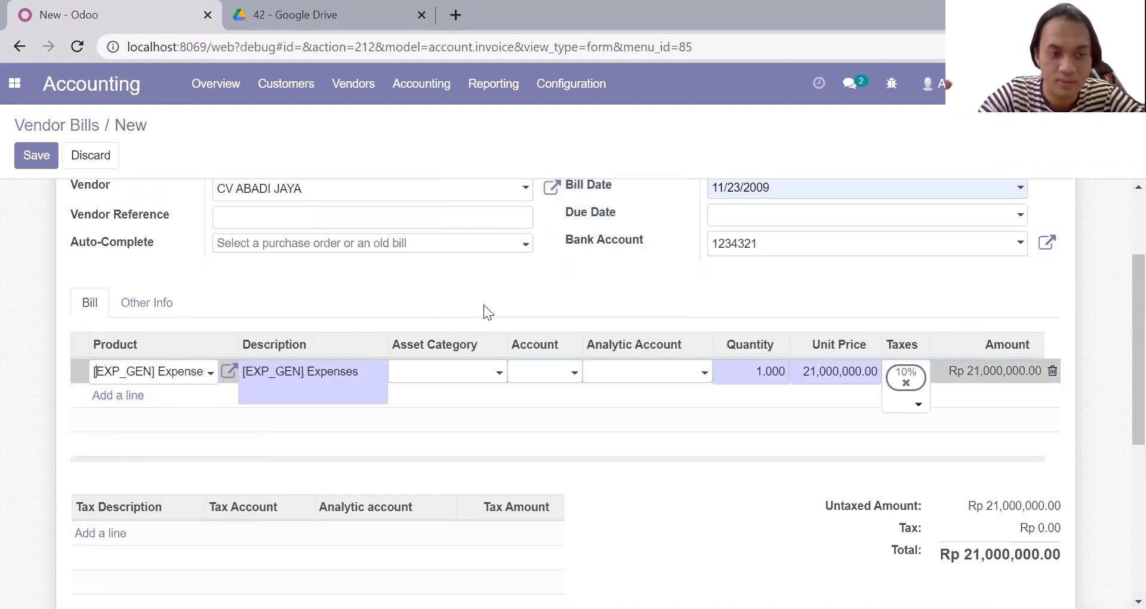
pyautogui.click(506, 296)
pyautogui.scroll(-2, 506, 296)
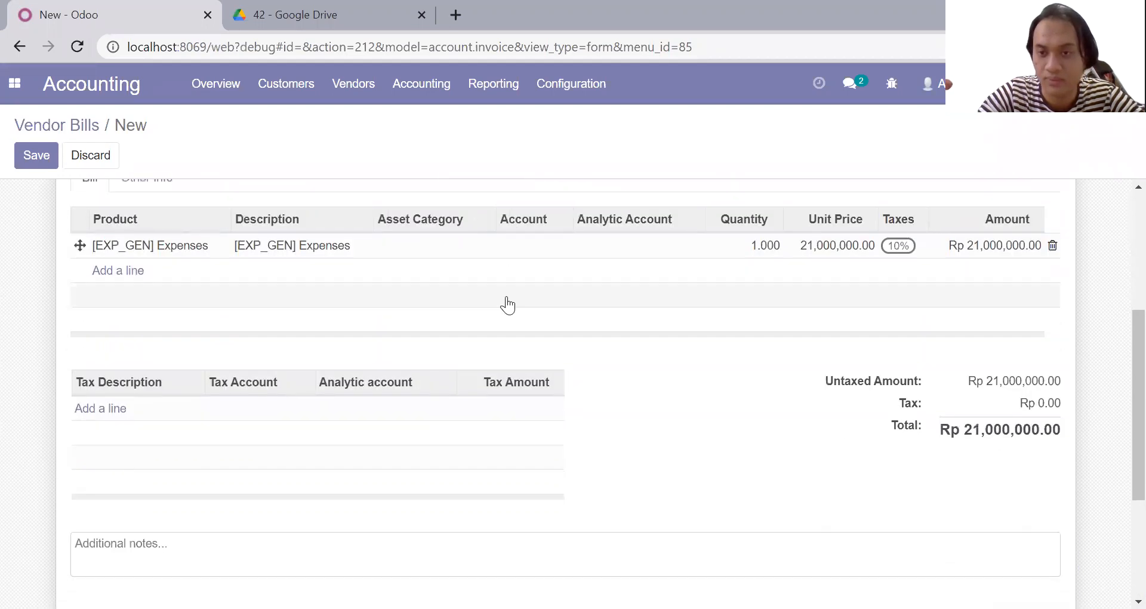
# Examine the Expenses line's tax options and review the rest of the CV ABADI JAYA bill
pyautogui.click(895, 251)
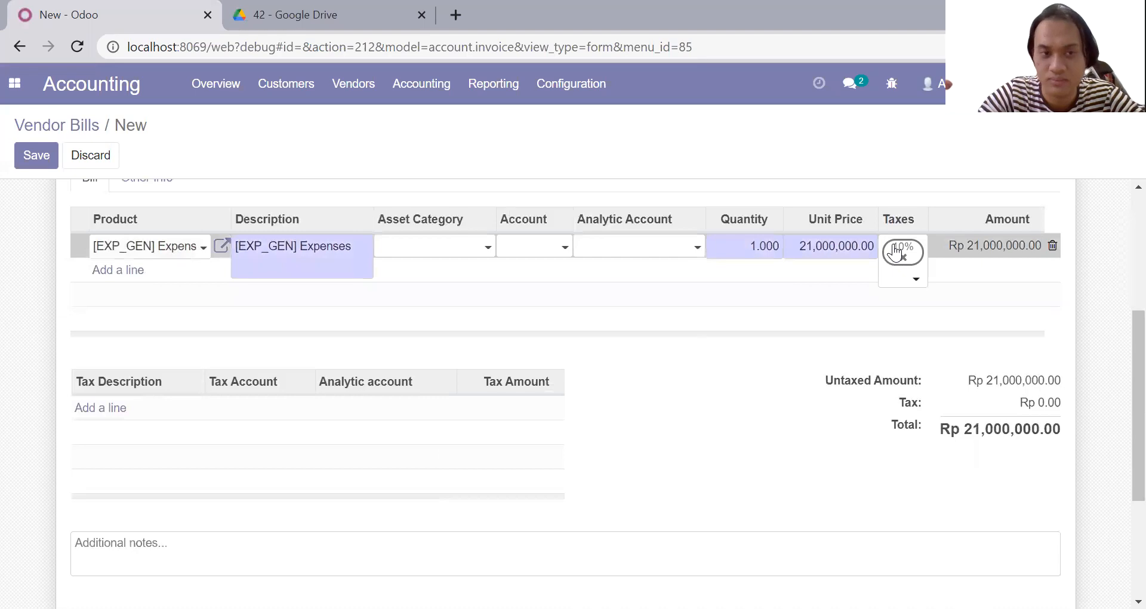
pyautogui.click(912, 280)
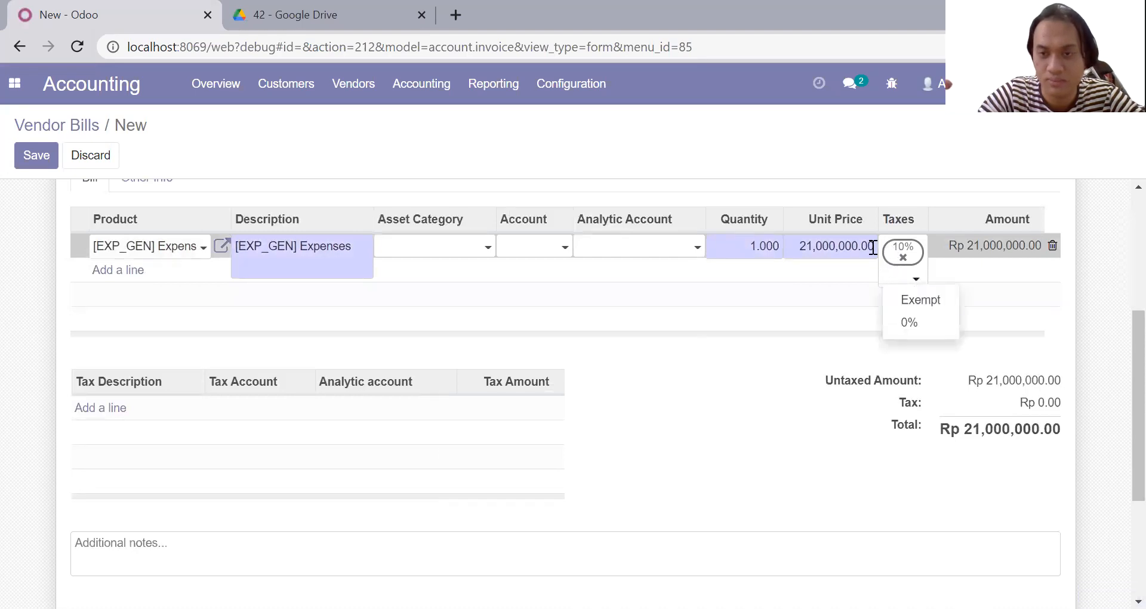
pyautogui.click(854, 245)
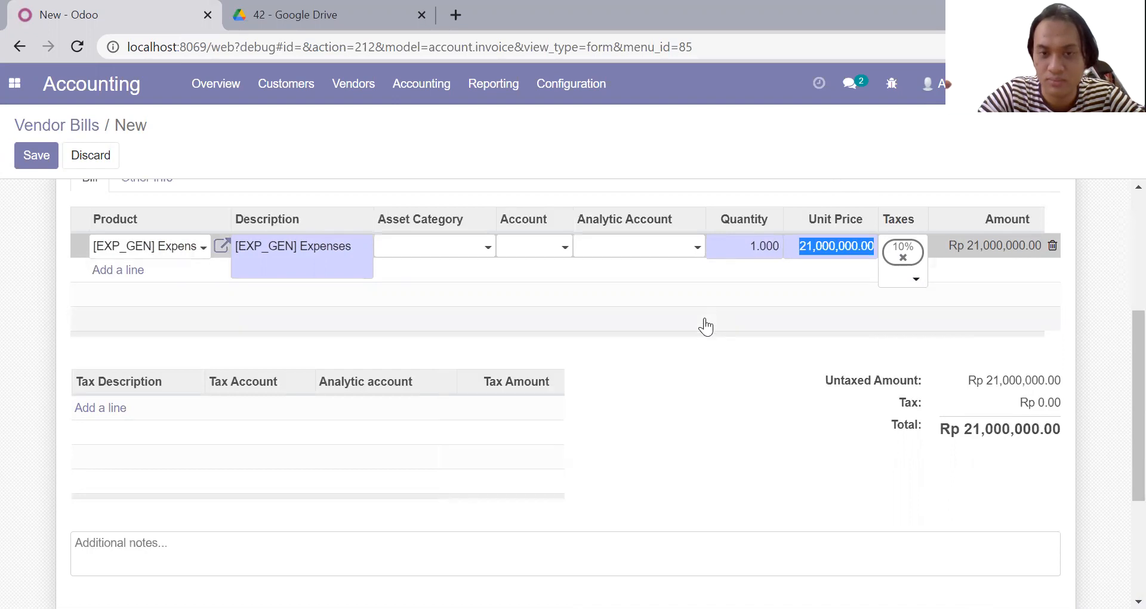
pyautogui.click(694, 367)
pyautogui.scroll(1, 694, 368)
pyautogui.scroll(3, 694, 368)
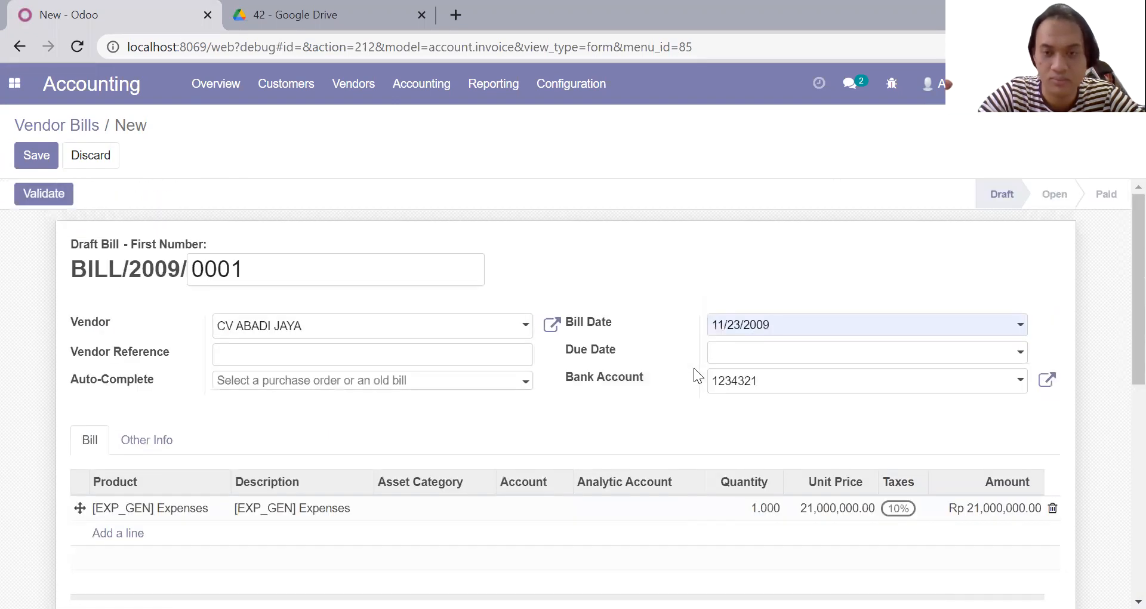
pyautogui.scroll(-5, 694, 367)
pyautogui.scroll(-3, 694, 368)
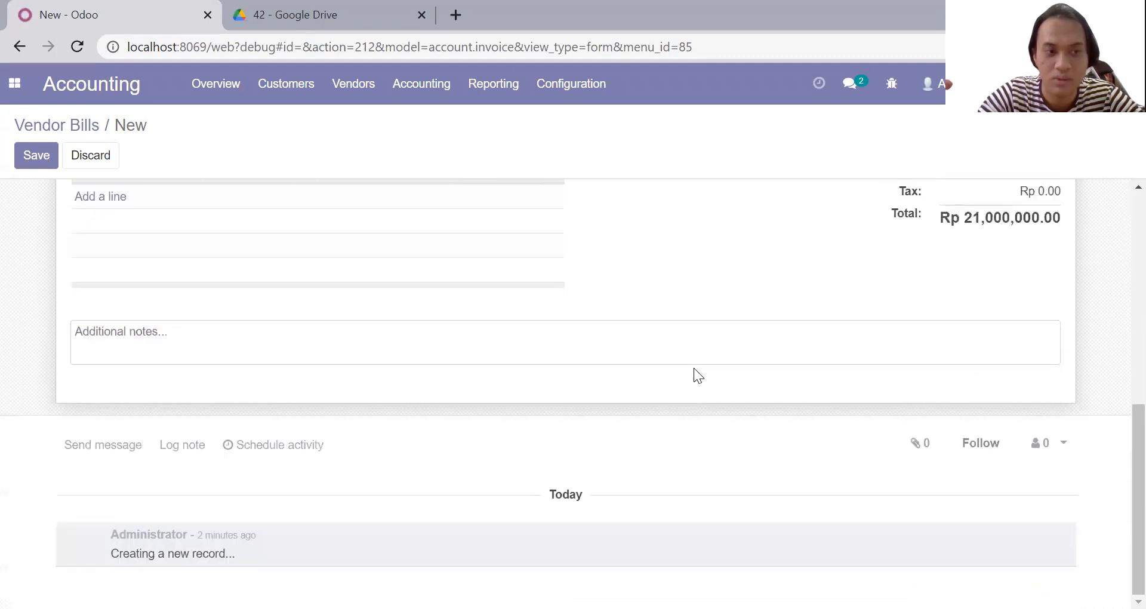
pyautogui.scroll(2, 694, 368)
pyautogui.scroll(5, 694, 368)
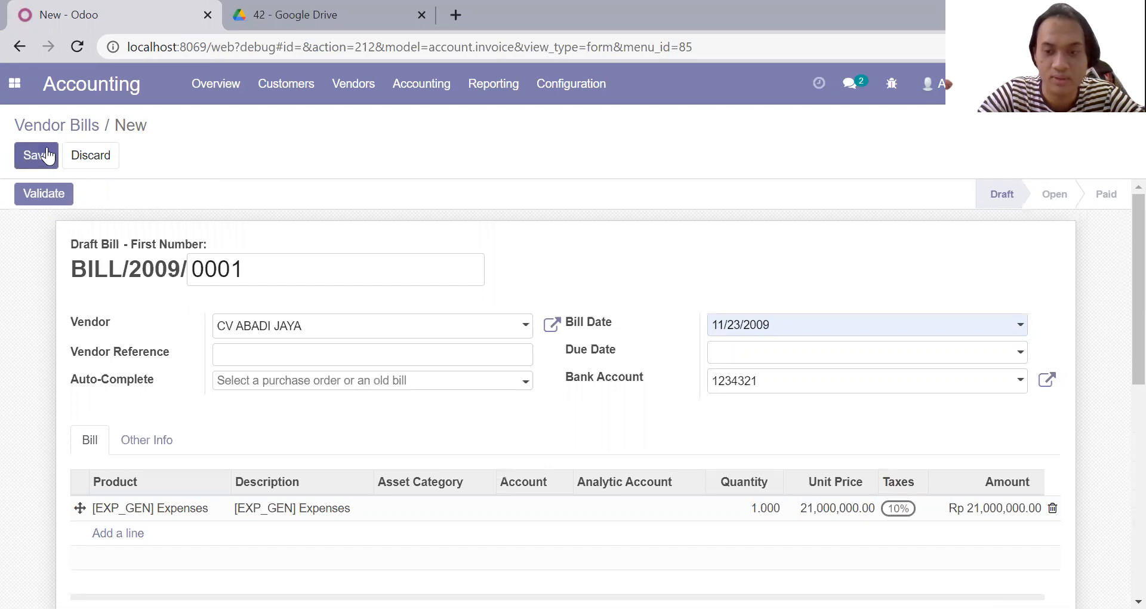
pyautogui.scroll(-1, 253, 271)
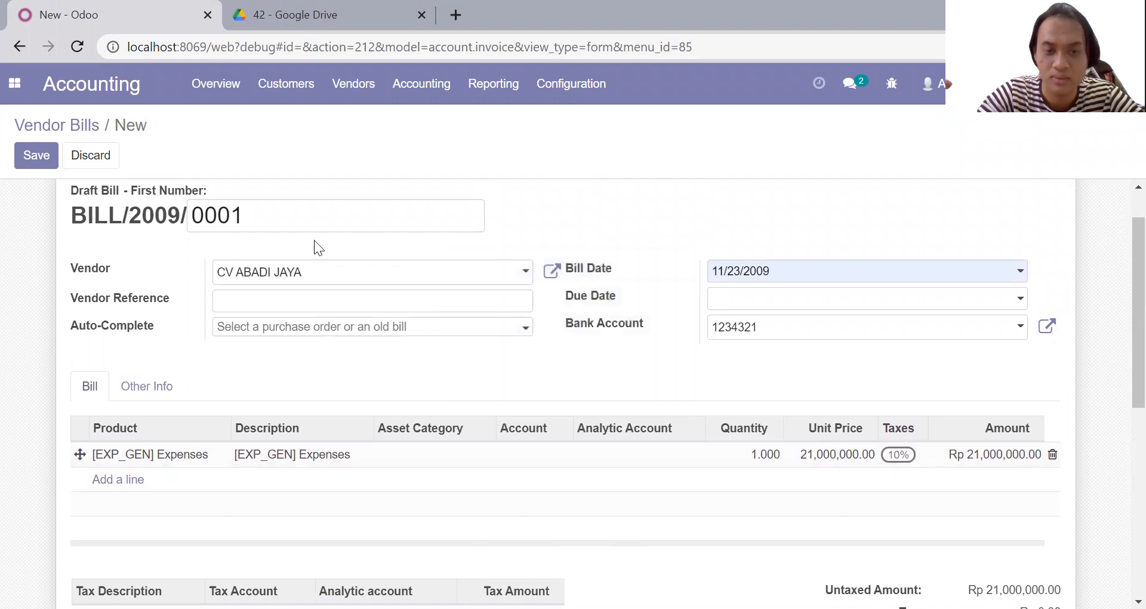
# Assign account 5-1100 Purchasis to the Expenses line of the CV ABADI JAYA bill and save the bill
pyautogui.click(54, 157)
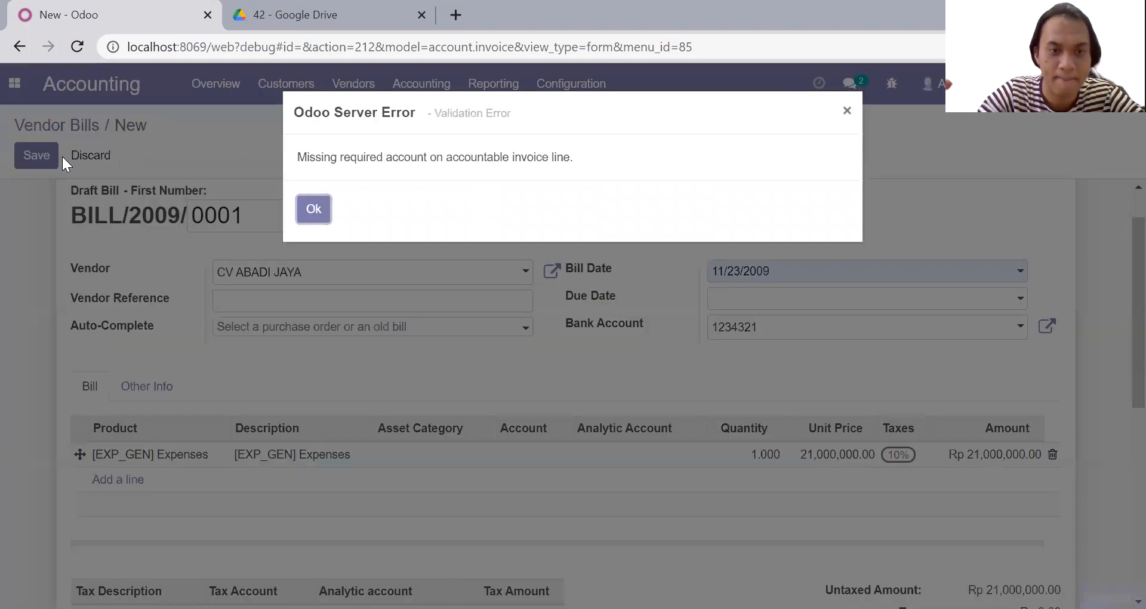
pyautogui.click(314, 209)
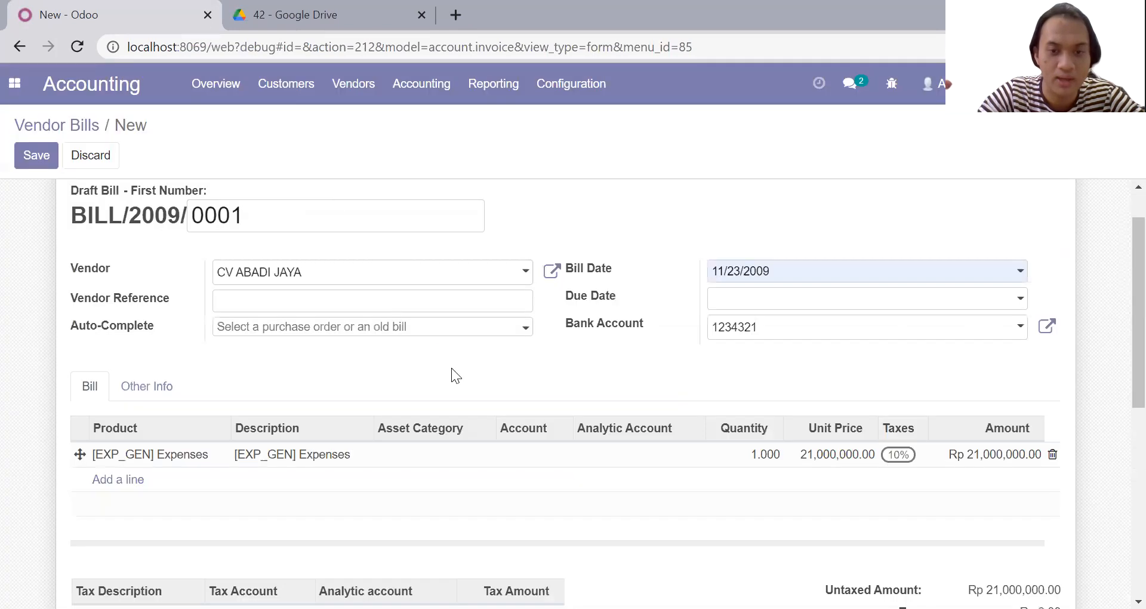
pyautogui.click(547, 459)
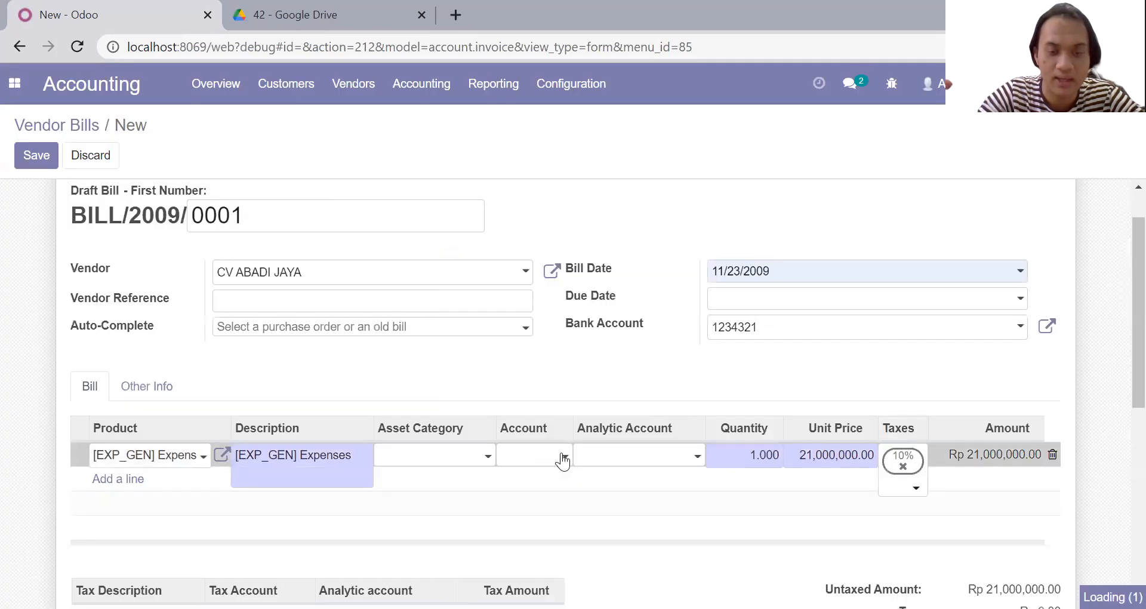
pyautogui.click(556, 457)
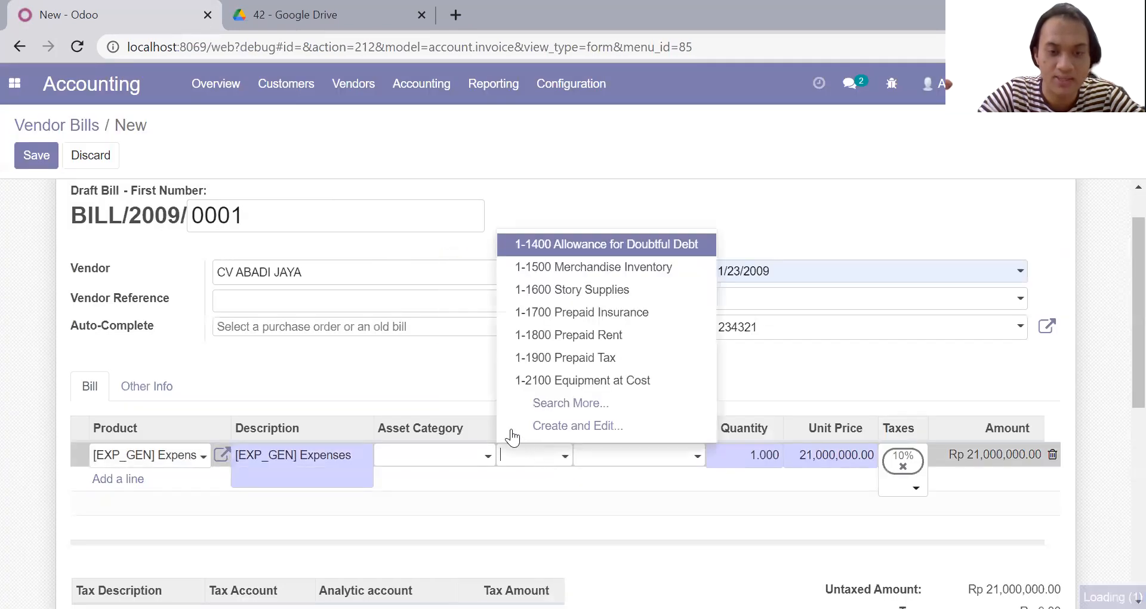
pyautogui.click(576, 402)
pyautogui.scroll(-10, 440, 329)
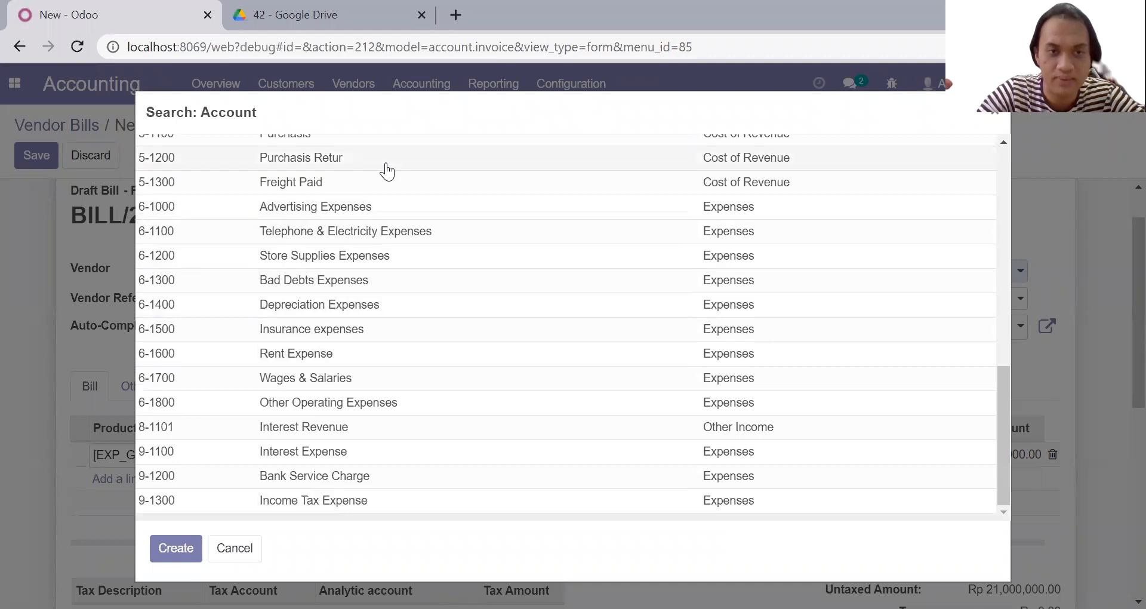
pyautogui.scroll(1, 387, 172)
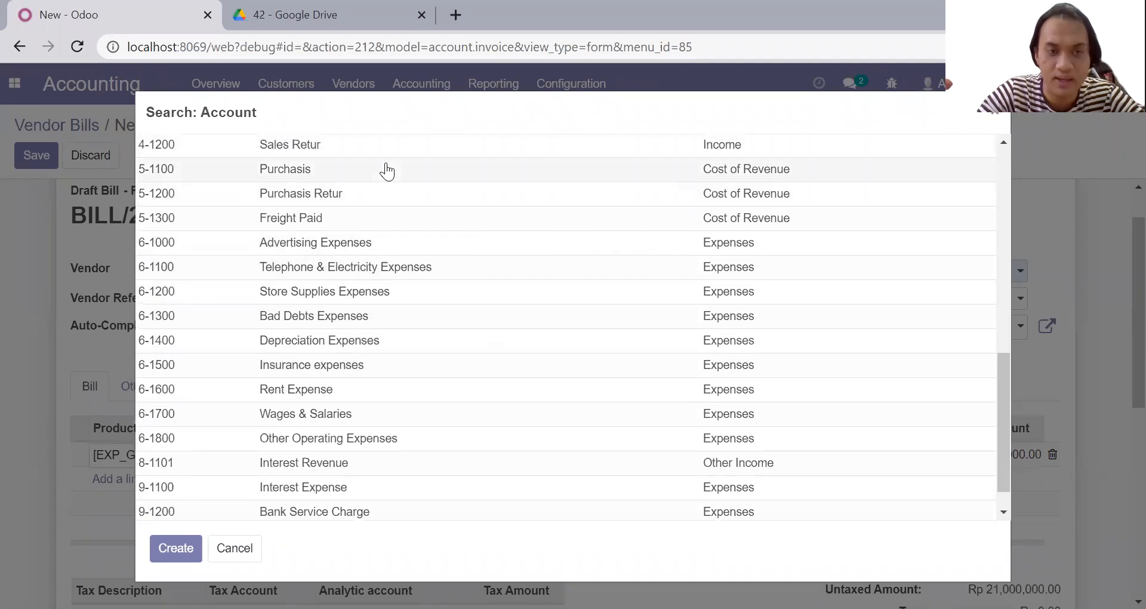
pyautogui.scroll(2, 387, 172)
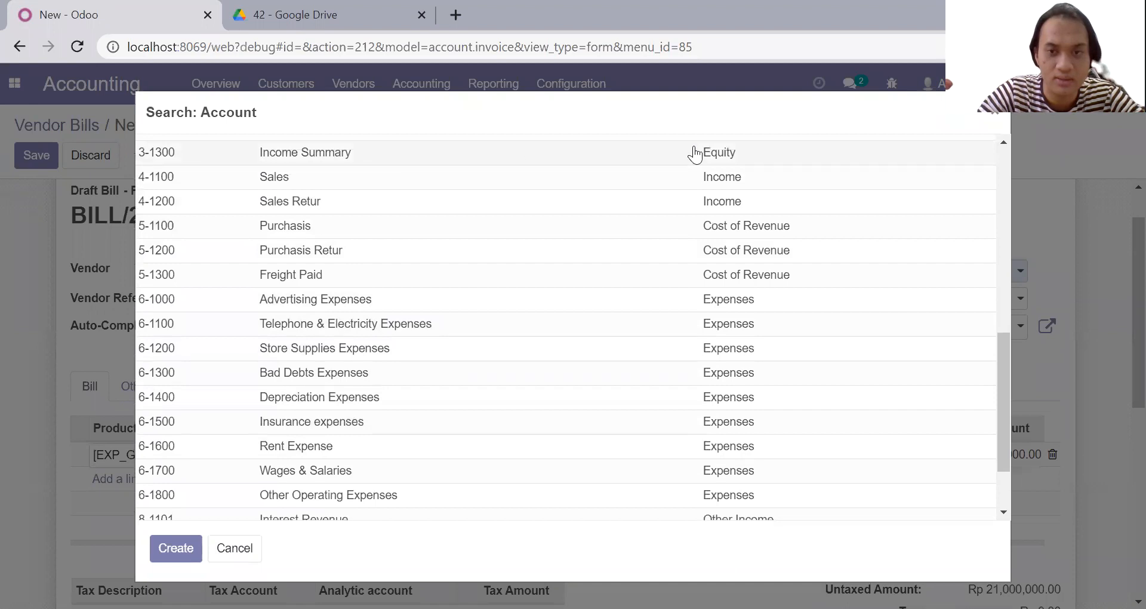
pyautogui.click(581, 232)
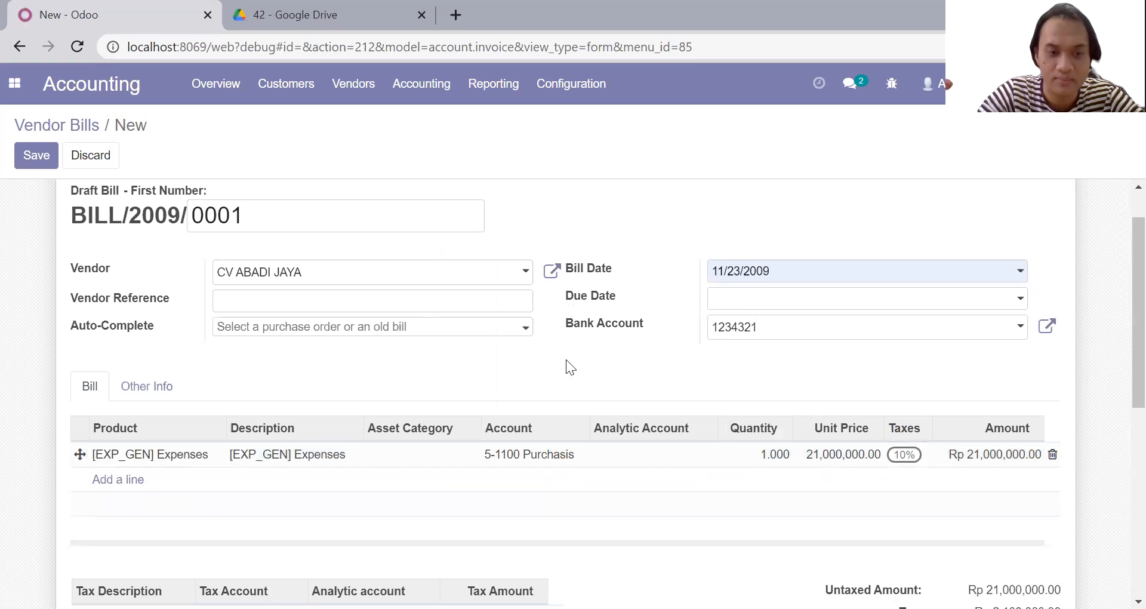
pyautogui.click(30, 157)
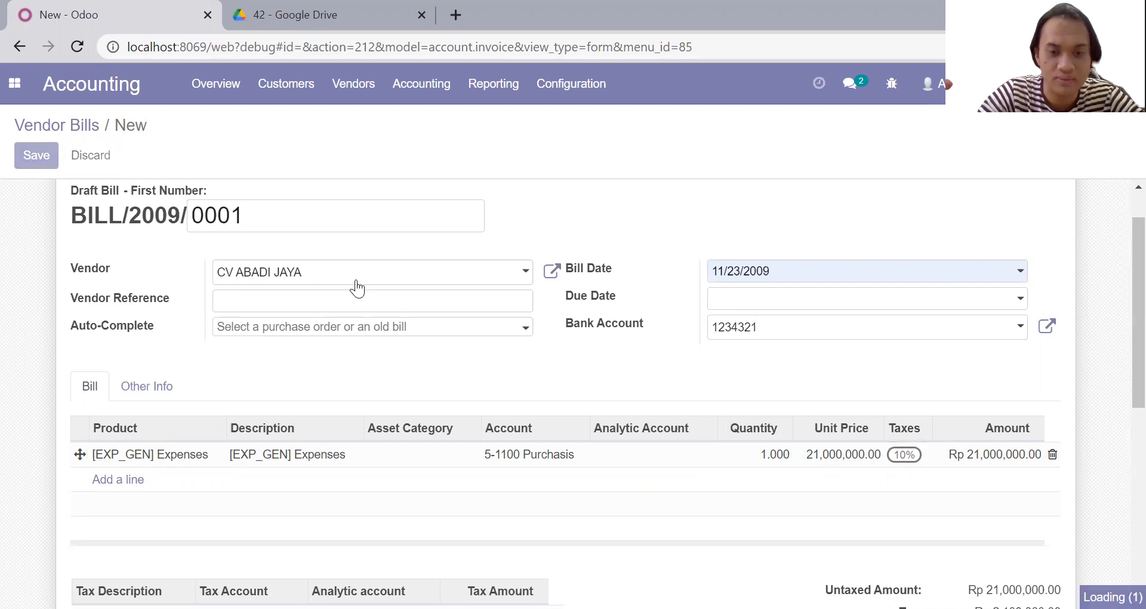
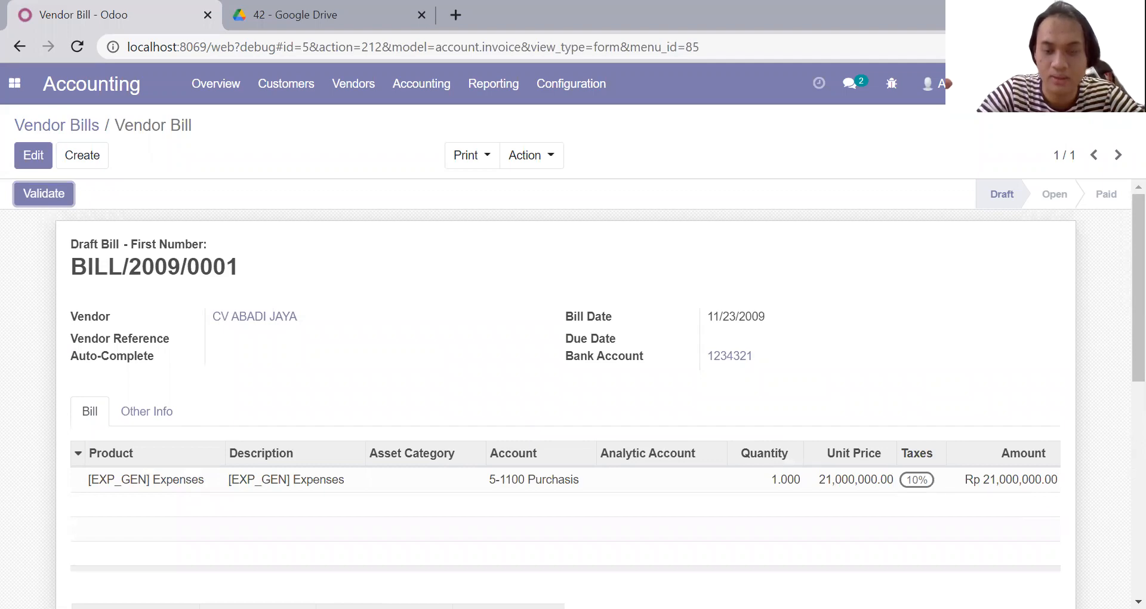
# Review the saved bill's tax breakdown, totals and the details of its Expenses line
pyautogui.scroll(-4, 566, 394)
pyautogui.scroll(1, 636, 422)
pyautogui.scroll(-2, 636, 421)
pyautogui.moveTo(250, 342)
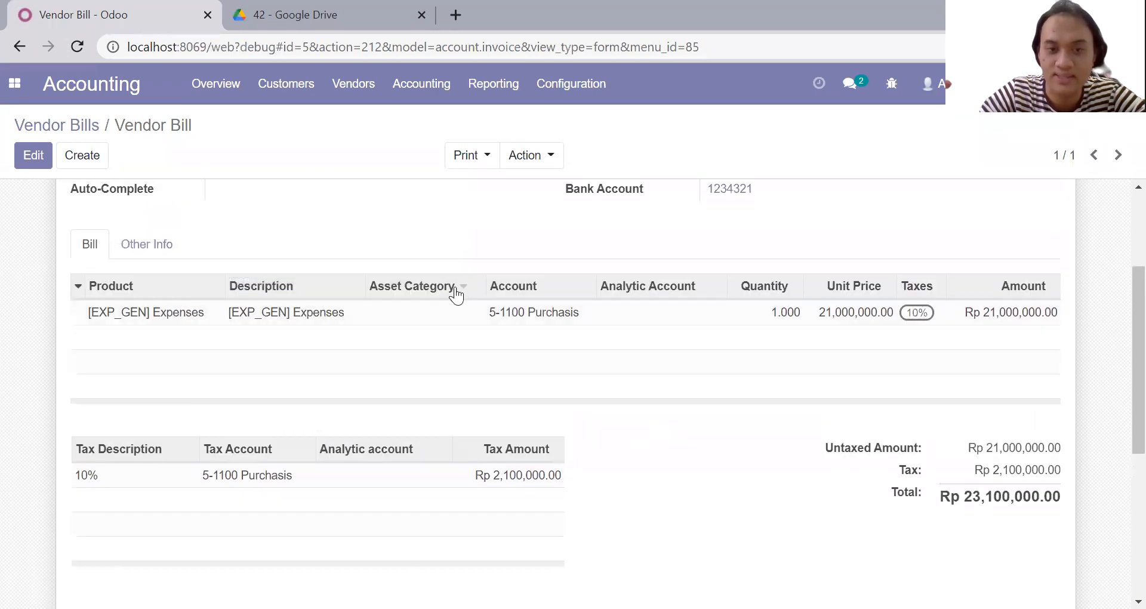
pyautogui.click(528, 315)
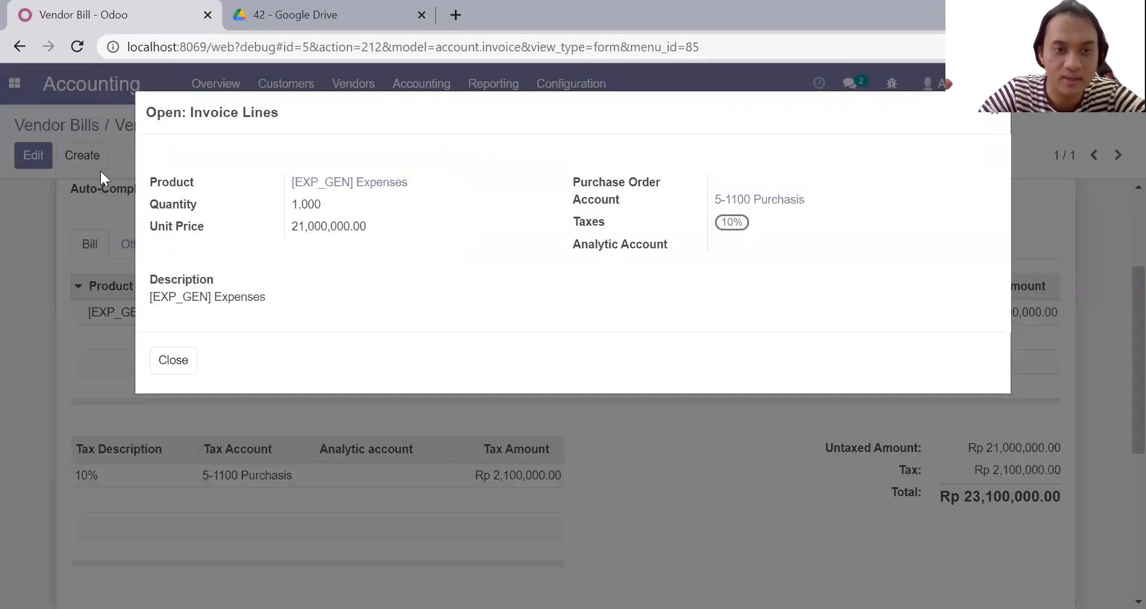
pyautogui.click(994, 113)
# Look through the accounts available for the Expenses line, keeping the current one, and save the bill
pyautogui.click(33, 157)
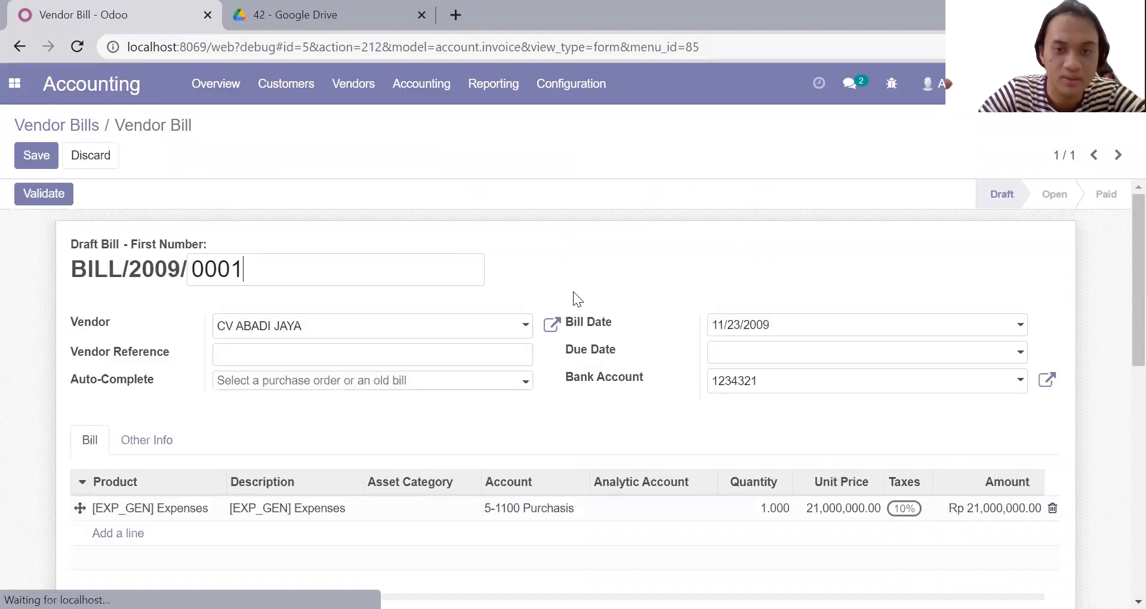
pyautogui.click(519, 513)
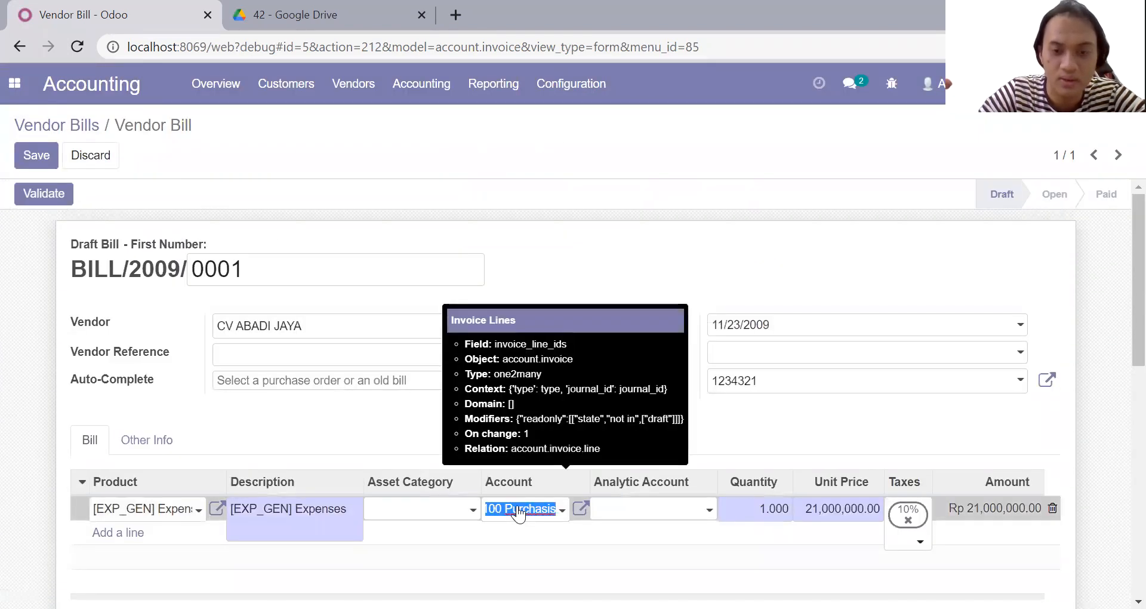
pyautogui.click(561, 510)
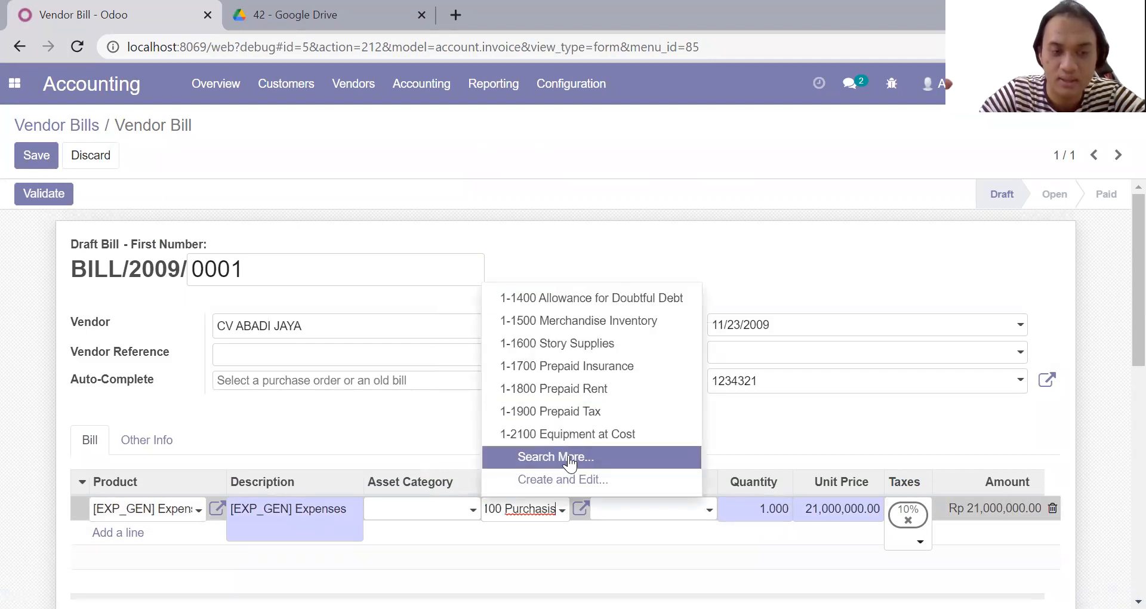
pyautogui.click(561, 456)
pyautogui.scroll(-8, 451, 391)
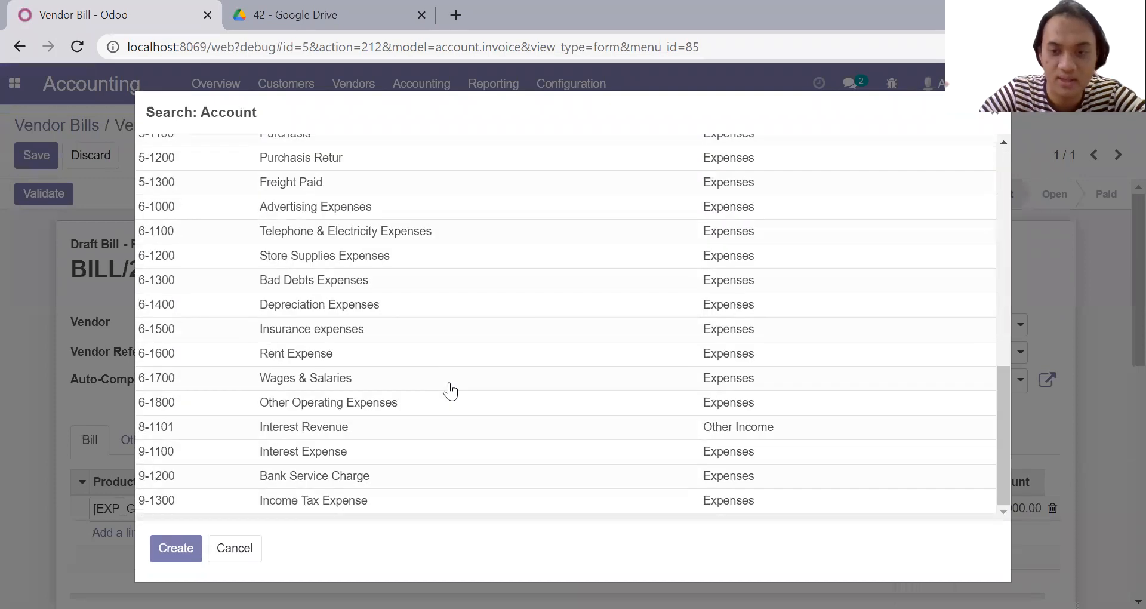
pyautogui.scroll(3, 750, 261)
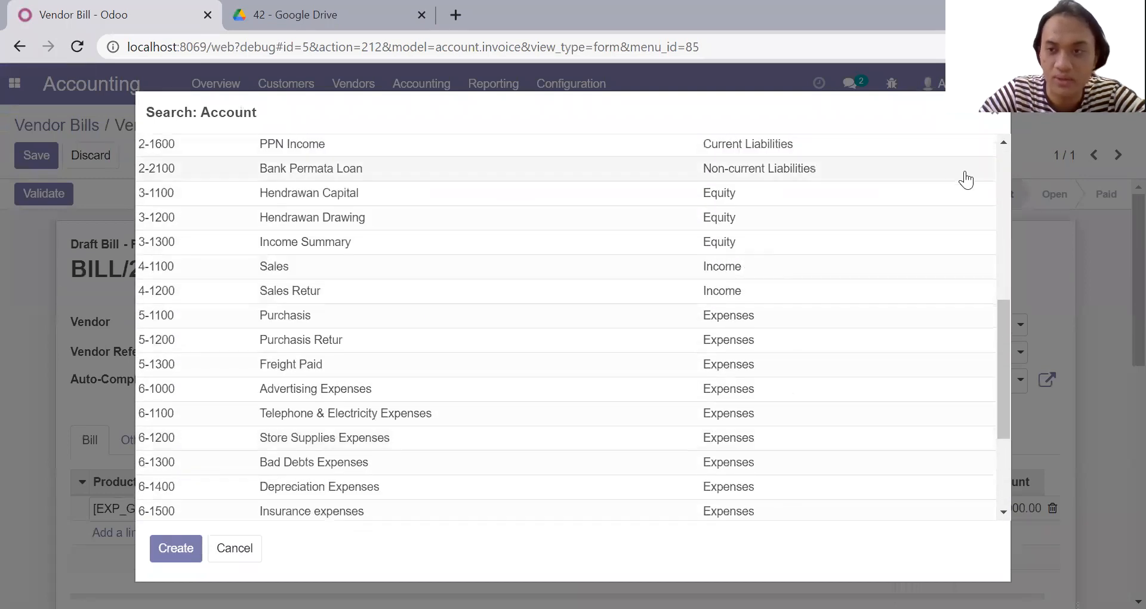
pyautogui.click(995, 112)
pyautogui.click(44, 156)
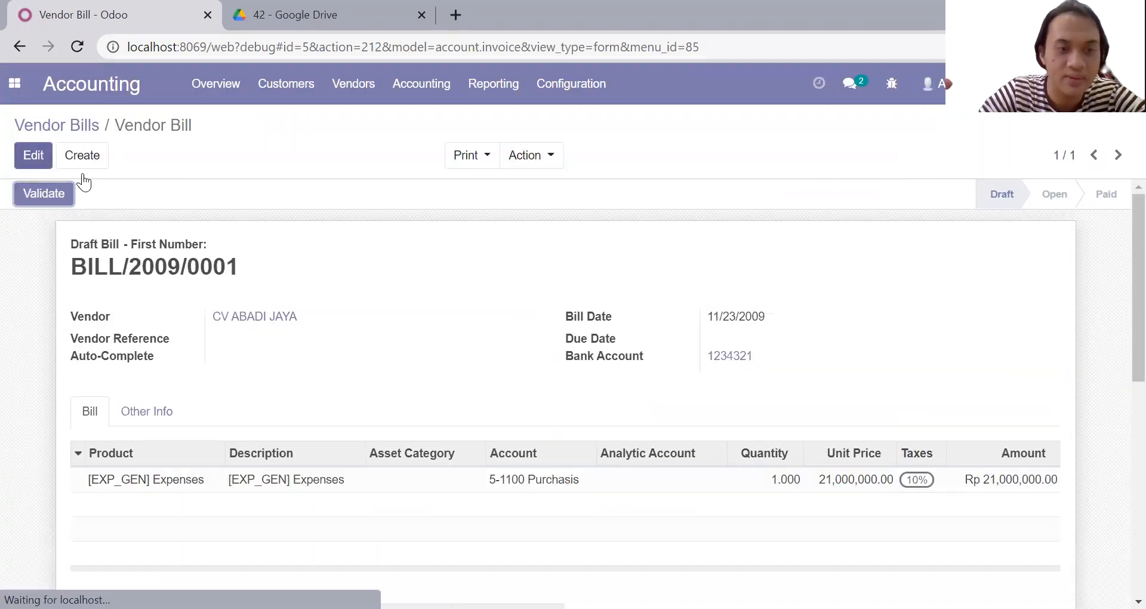
# Create a new vendor bill, consult the payables list in the case PDF, and set the vendor to CV ABADI JAYA
pyautogui.click(94, 164)
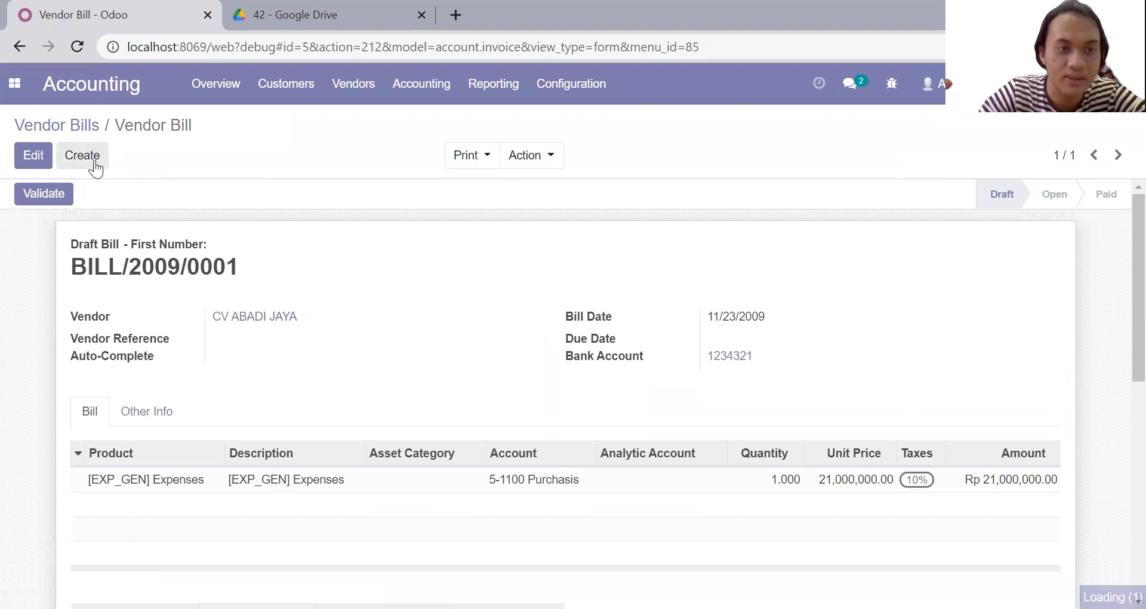
pyautogui.click(80, 133)
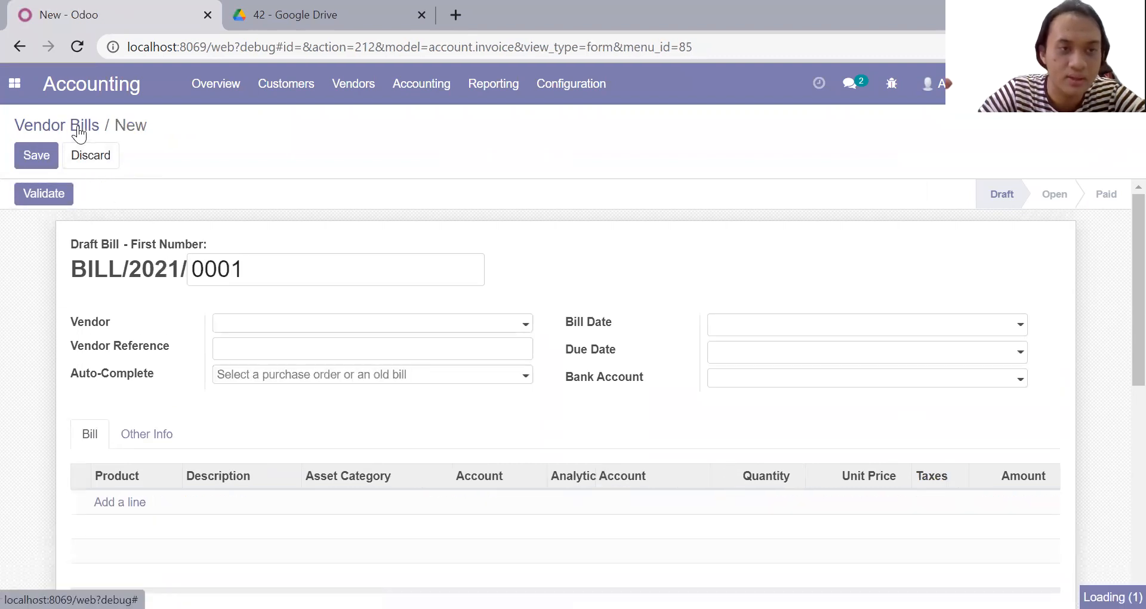
pyautogui.click(59, 159)
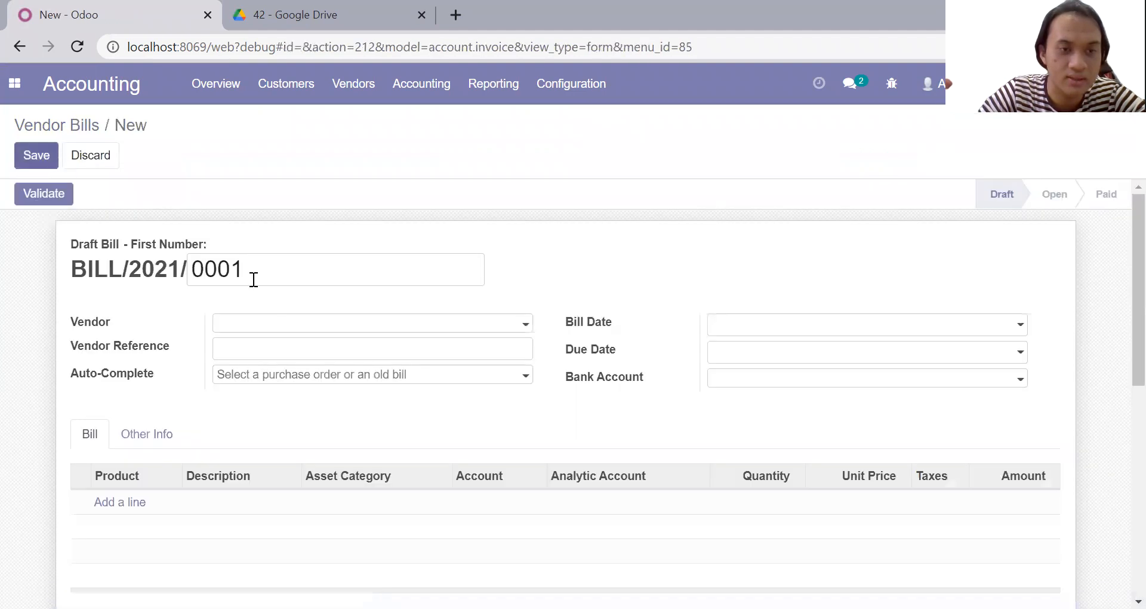
pyautogui.click(289, 8)
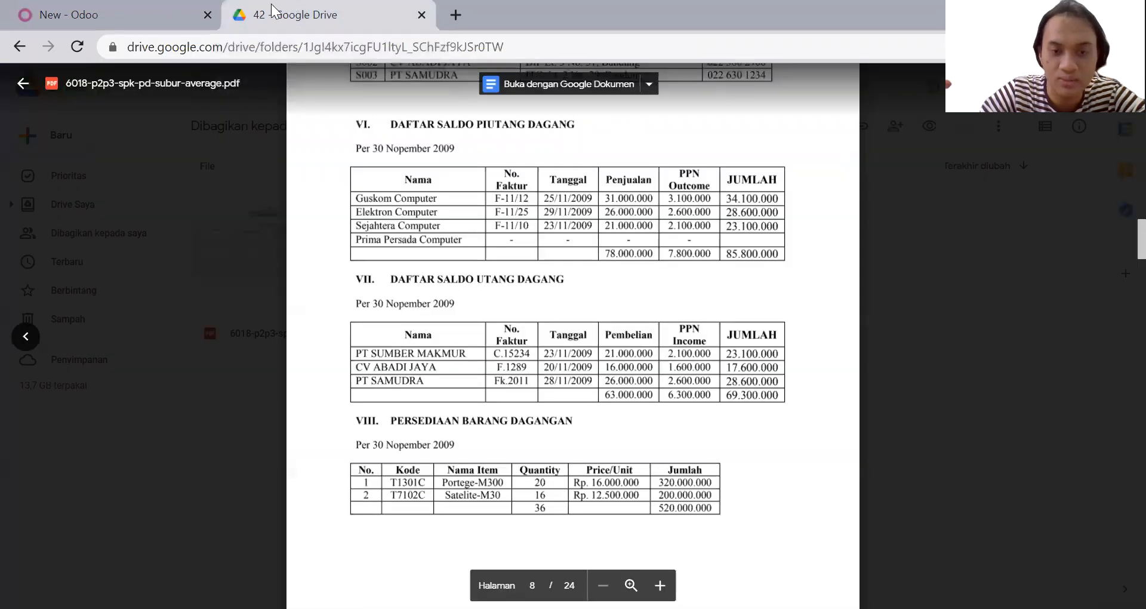
pyautogui.click(67, 5)
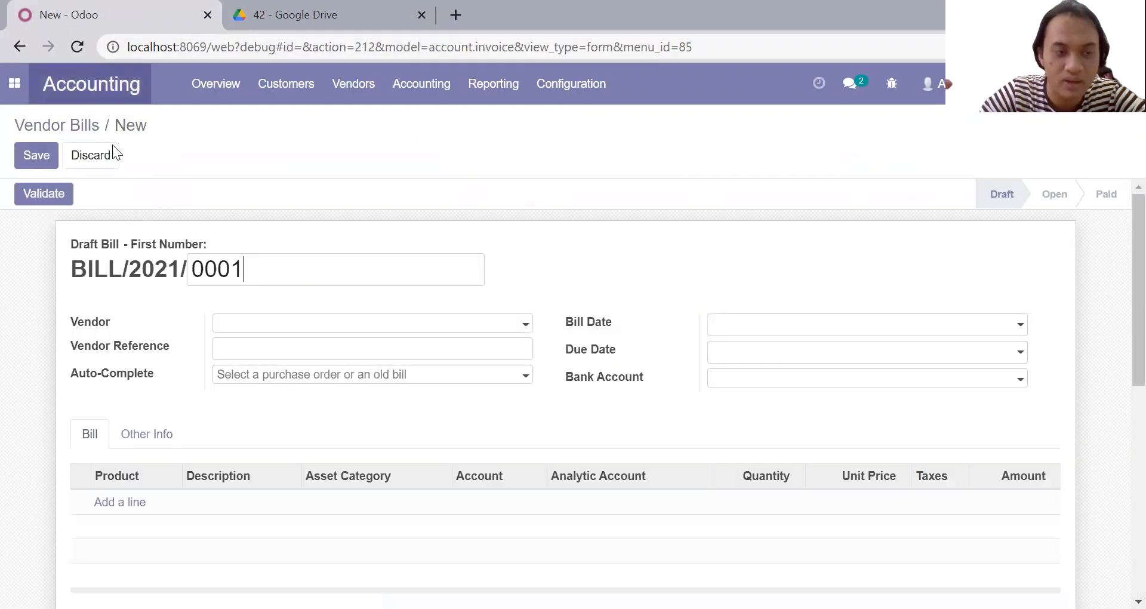
pyautogui.click(270, 326)
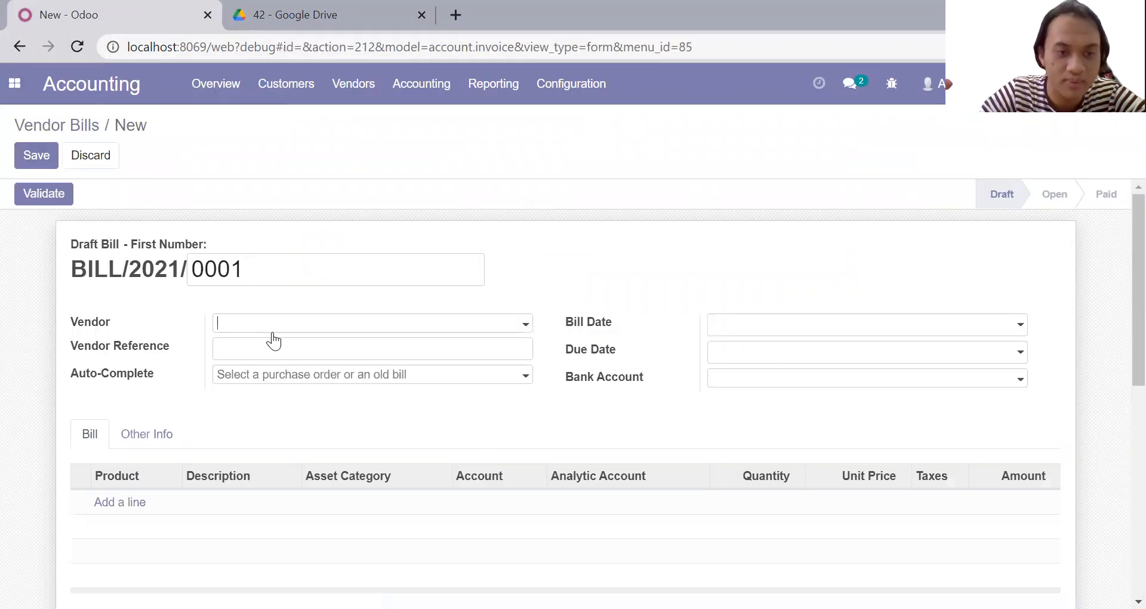
pyautogui.click(281, 394)
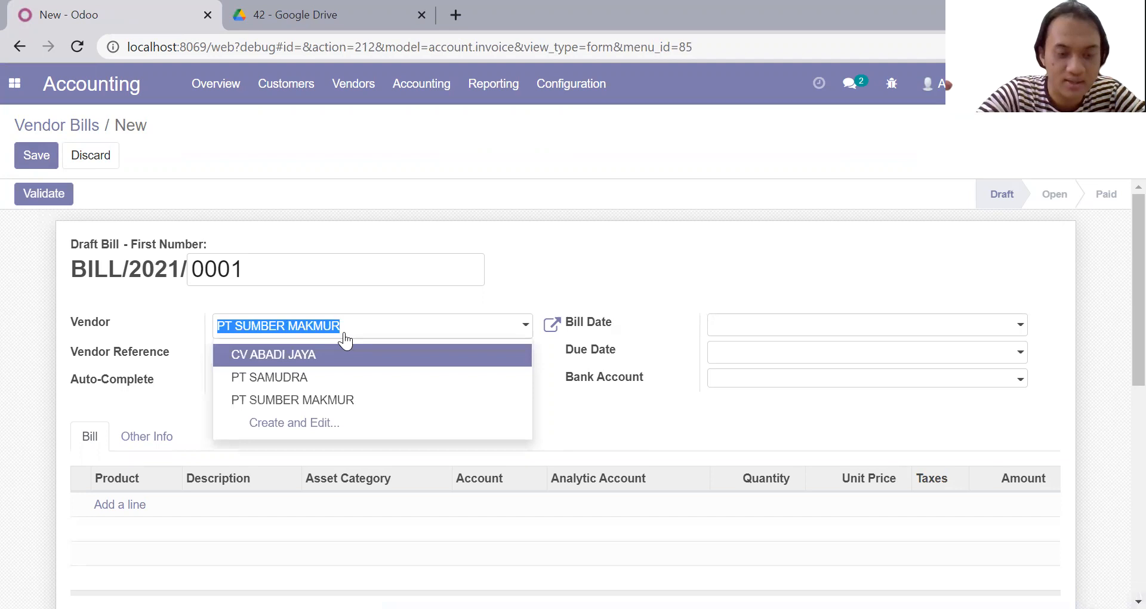
pyautogui.write('CV ABADI JAYA')
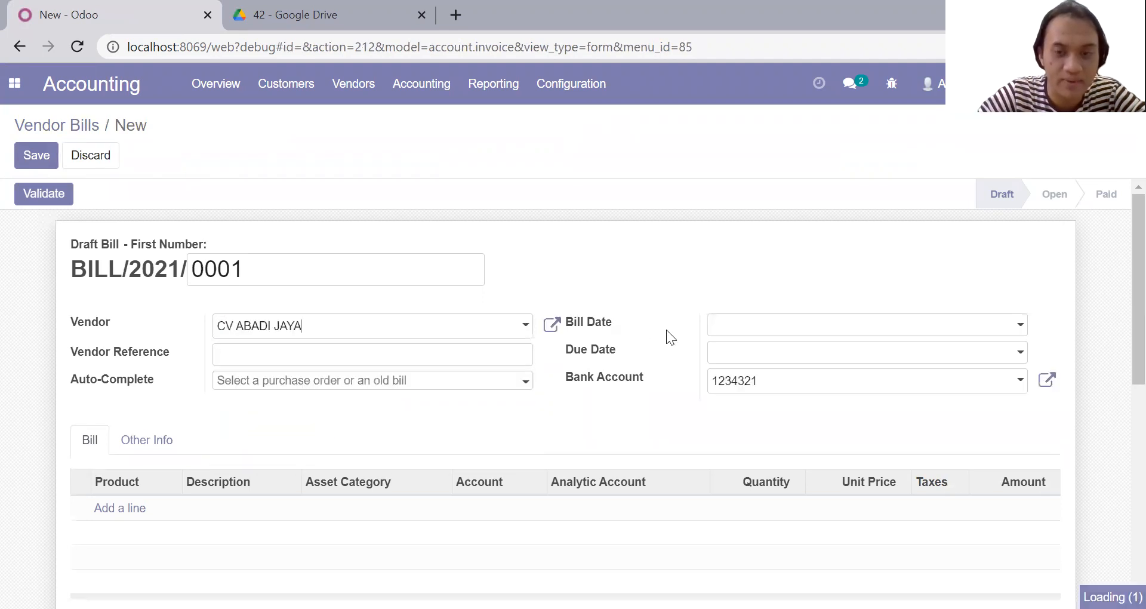
# Check CV ABADI JAYA's invoice date in the case PDF and set the bill date to 11/20/2009
pyautogui.click(741, 327)
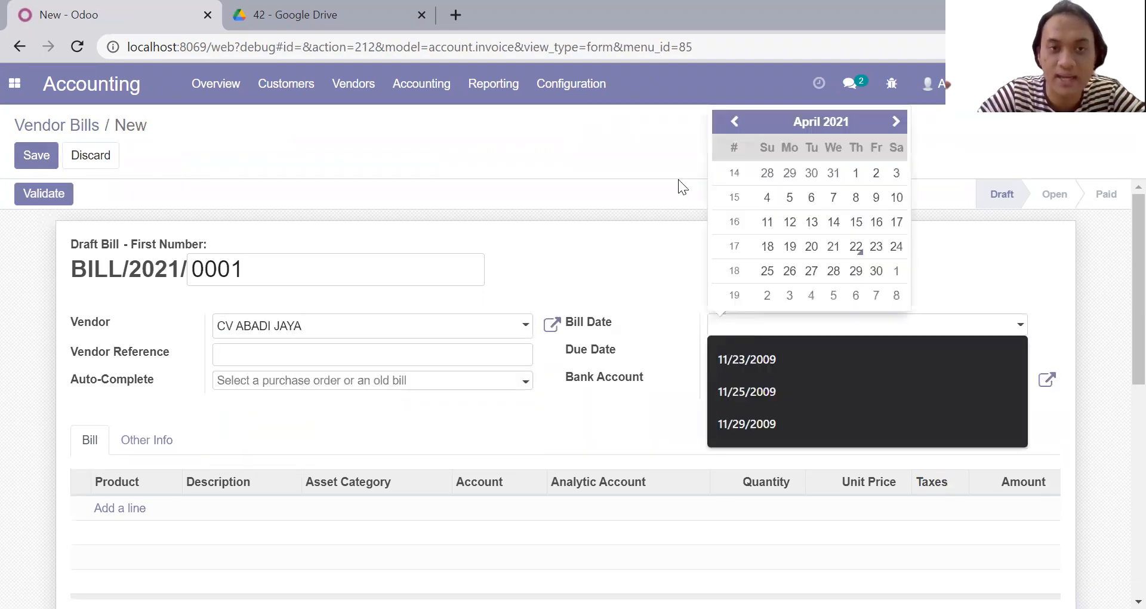
pyautogui.click(287, 15)
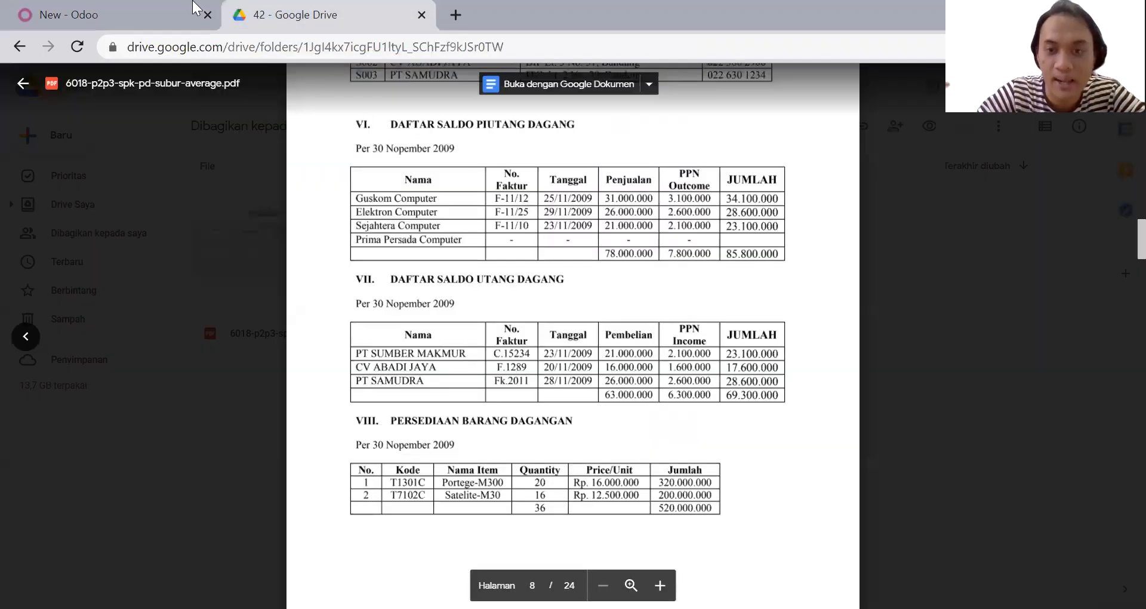
pyautogui.click(149, 9)
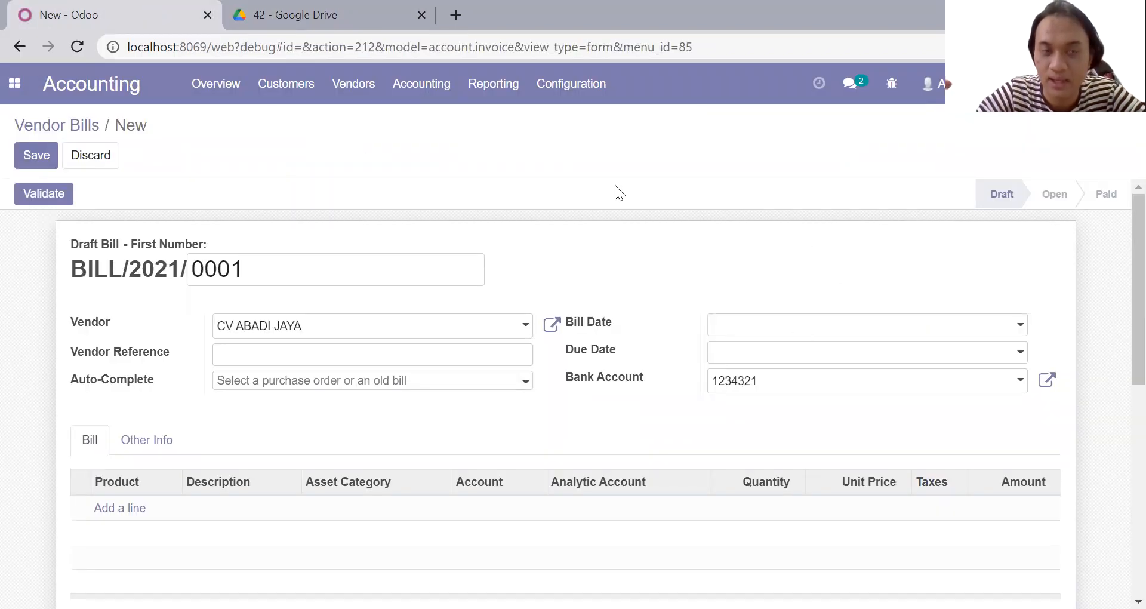
pyautogui.click(328, 14)
pyautogui.click(119, 15)
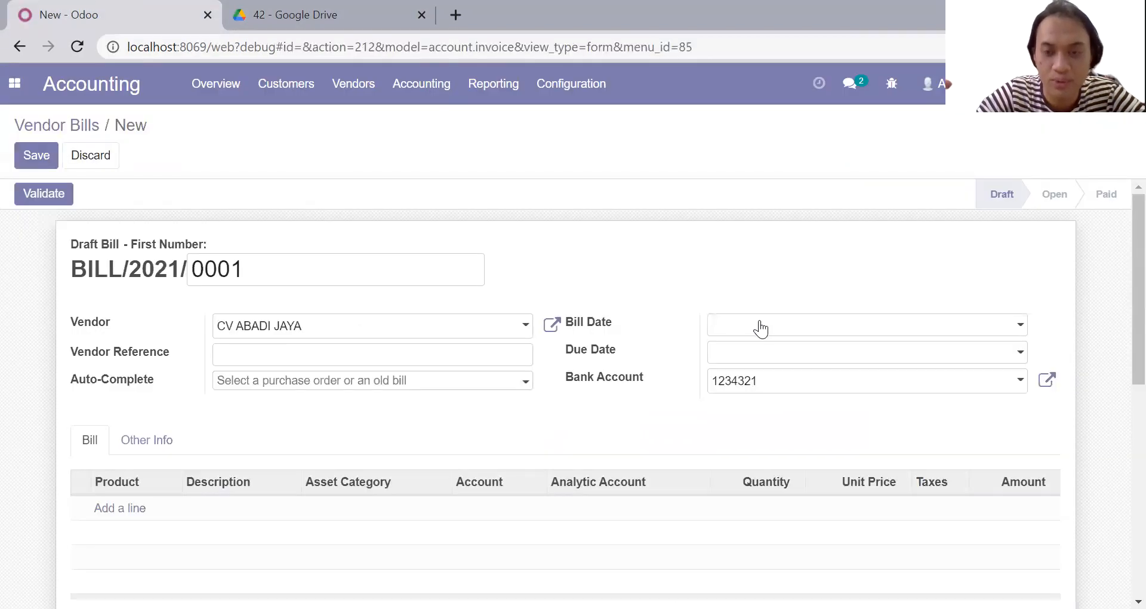
pyautogui.click(760, 328)
pyautogui.write('11/2')
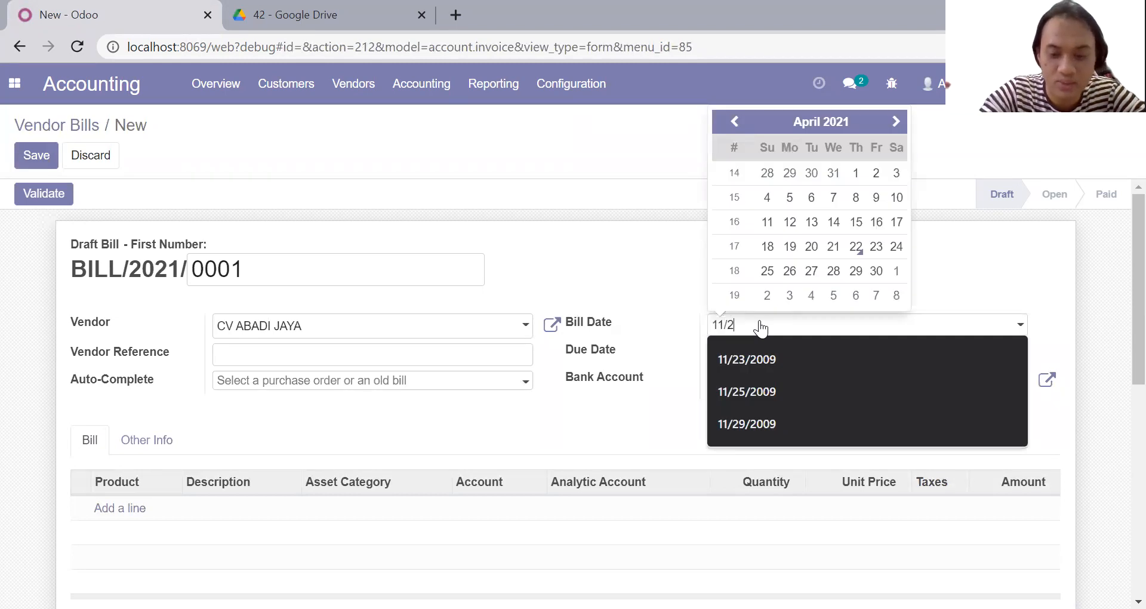
pyautogui.write('0/2009')
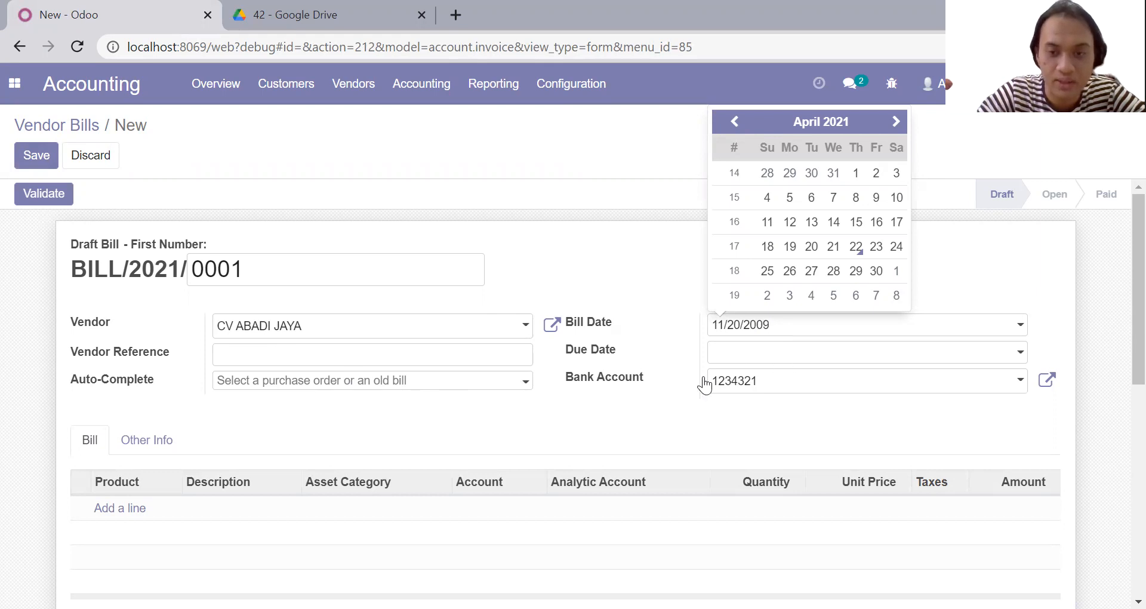
pyautogui.click(634, 411)
# Add an Expenses line to the CV ABADI JAYA bill with a unit price of 16000000
pyautogui.scroll(-1, 634, 411)
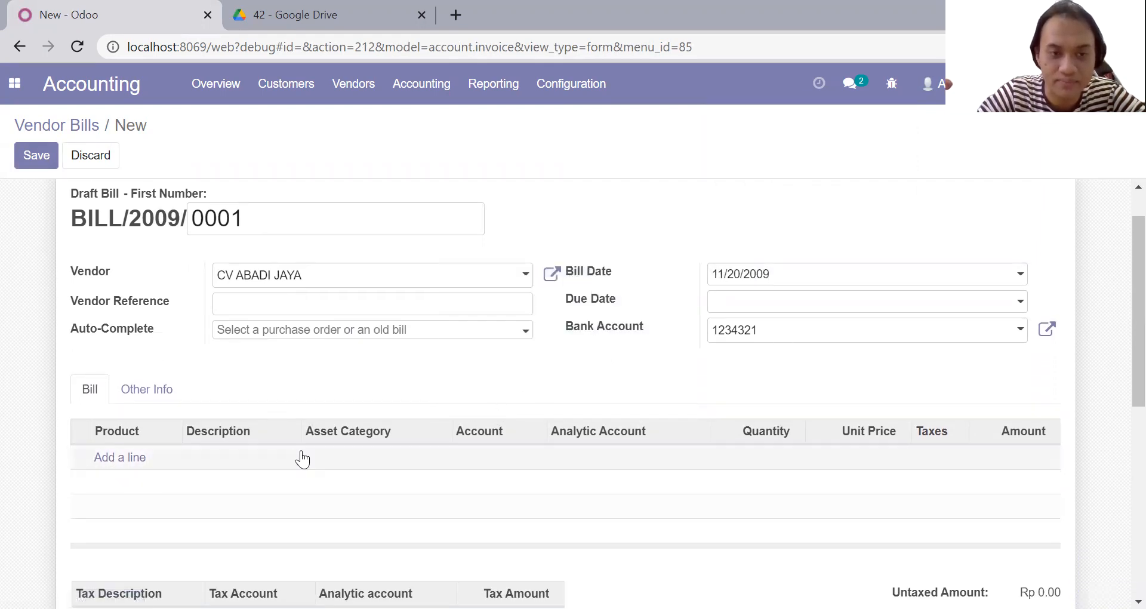
pyautogui.click(133, 464)
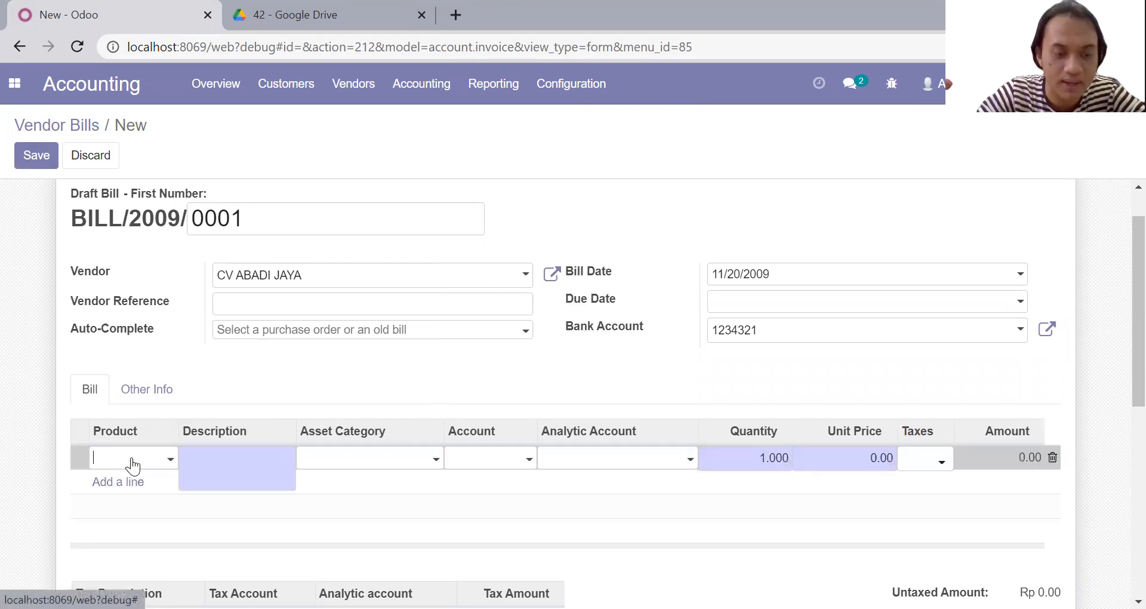
pyautogui.click(170, 460)
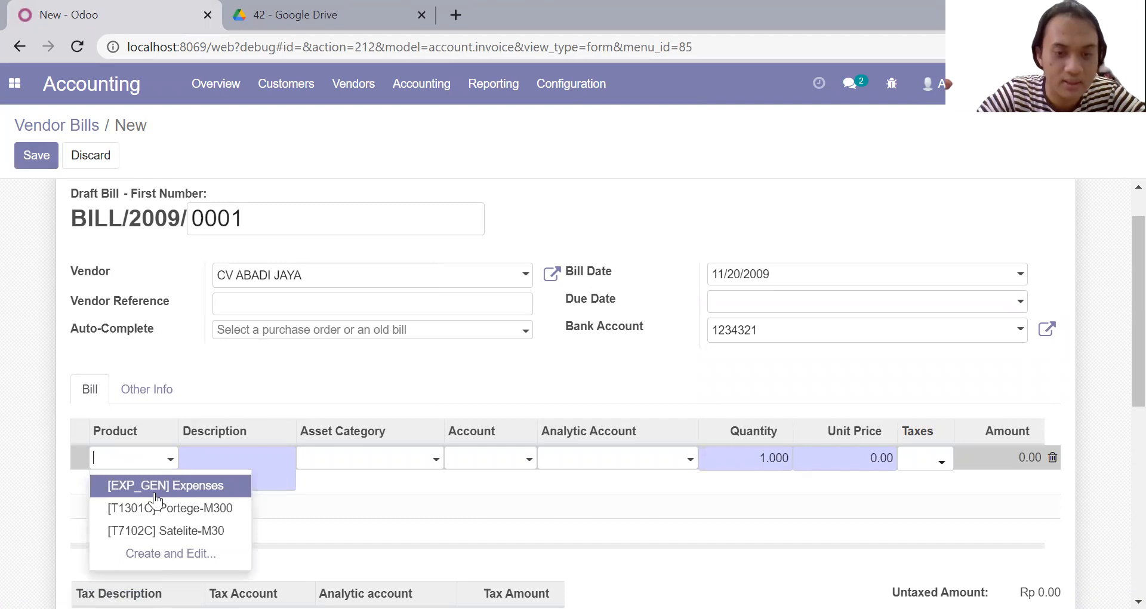
pyautogui.click(156, 485)
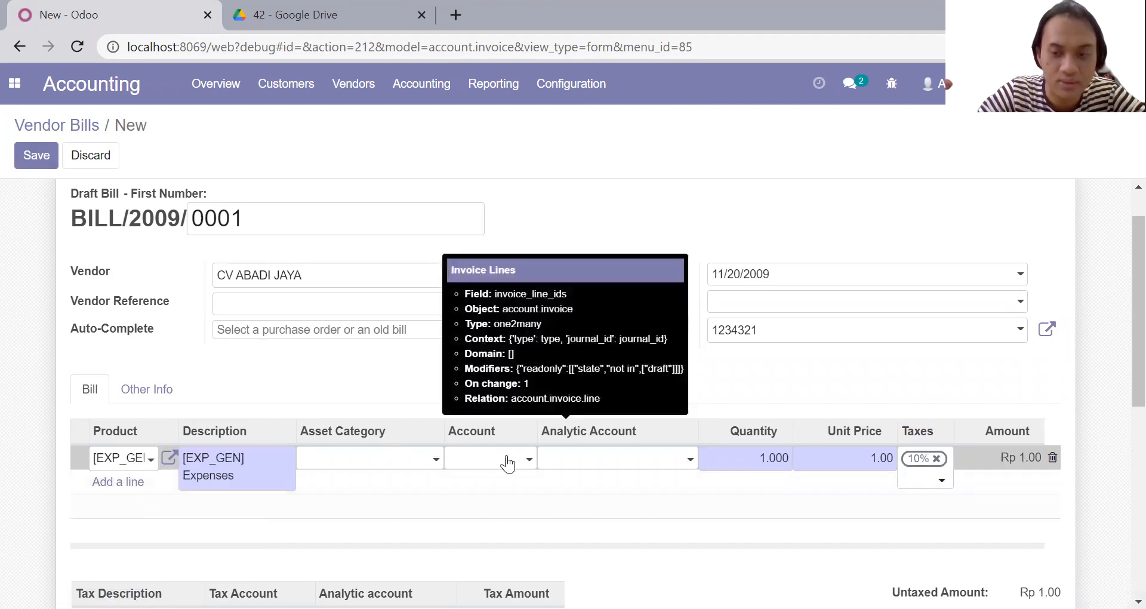
pyautogui.click(835, 461)
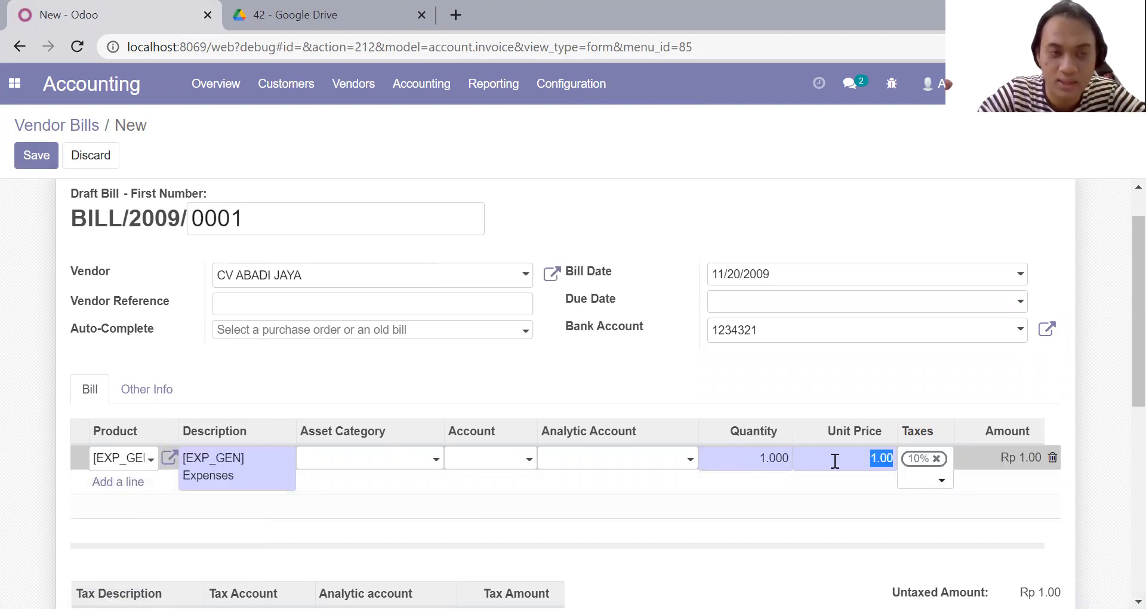
pyautogui.write('16')
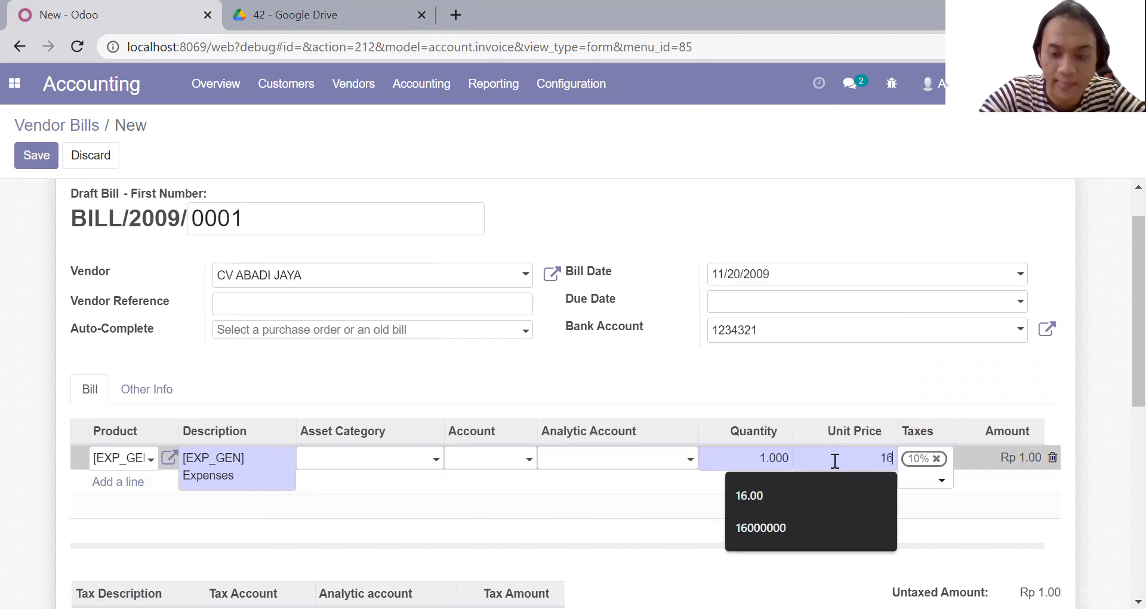
pyautogui.write('000000')
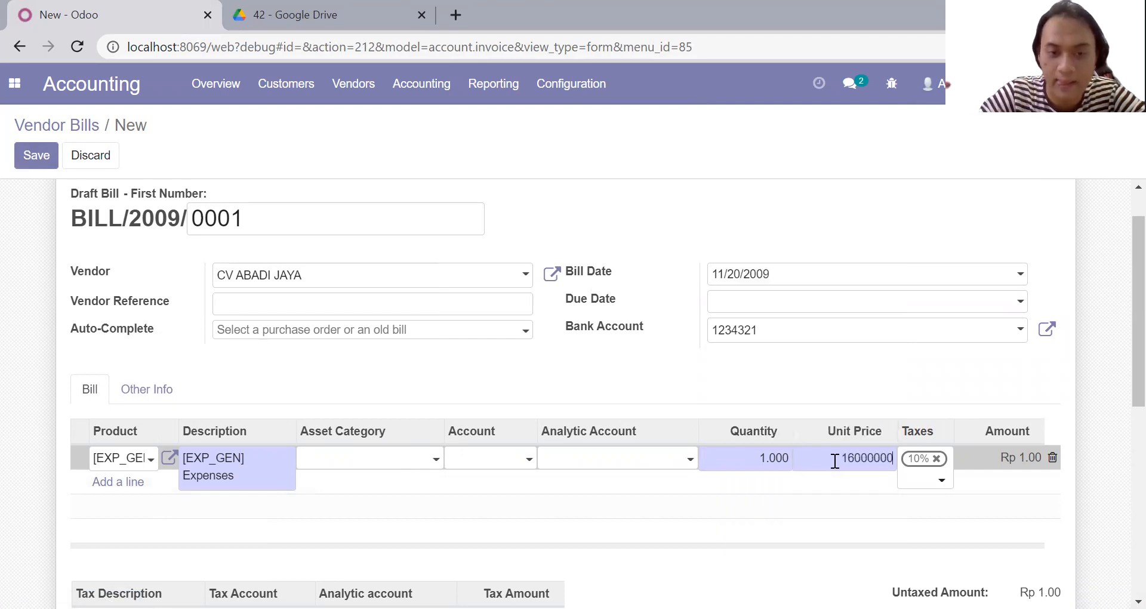
# Set the Expenses line's account to 5-1100 Purchasis from the full account list
pyautogui.click(529, 461)
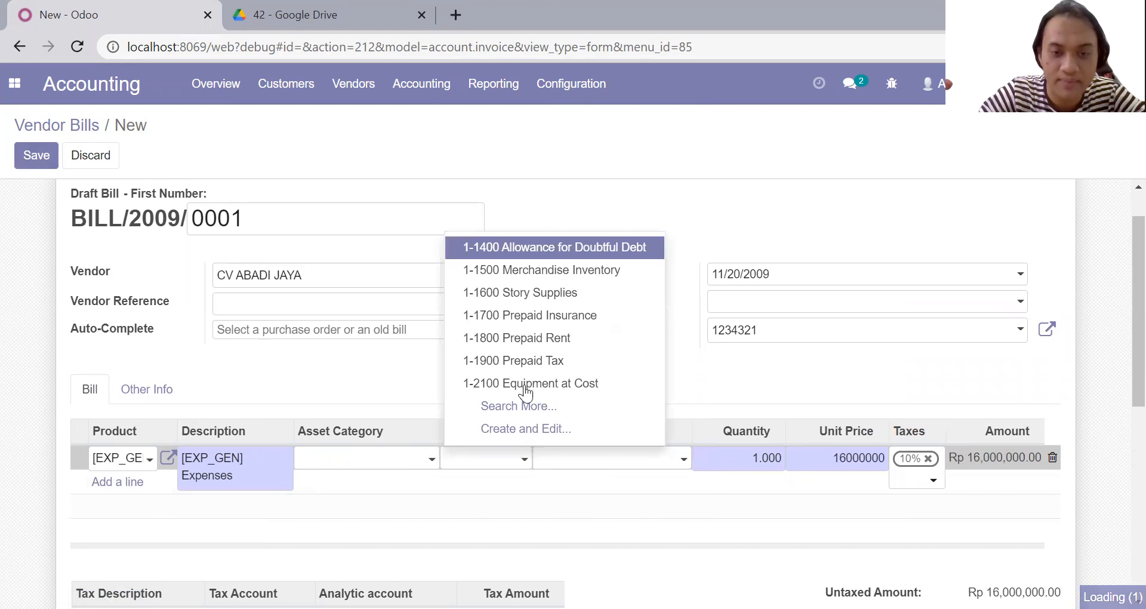
pyautogui.click(524, 409)
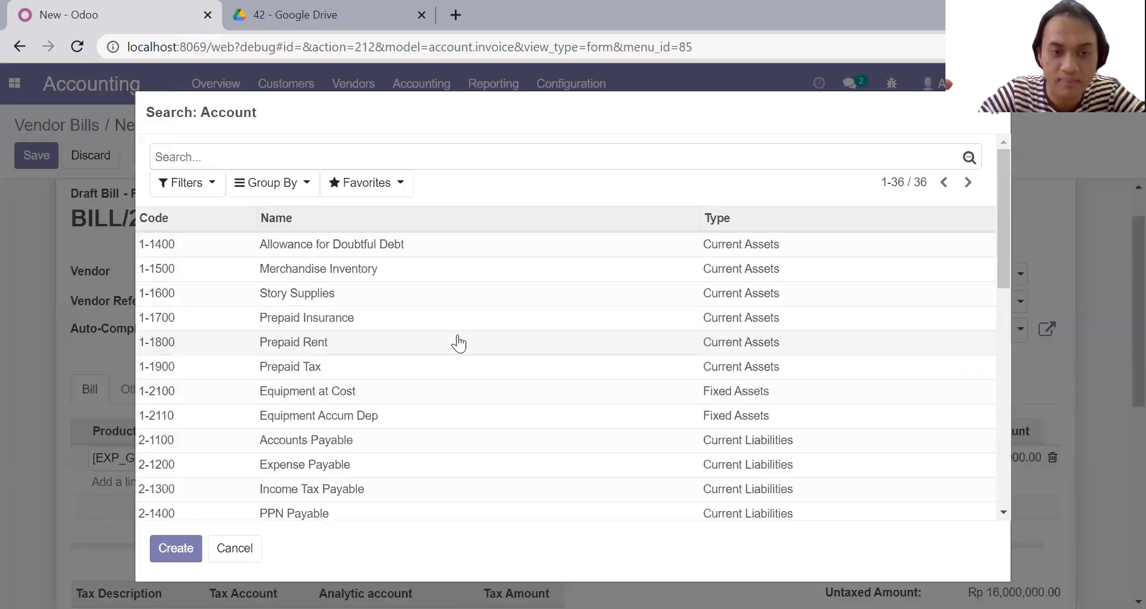
pyautogui.scroll(-5, 383, 349)
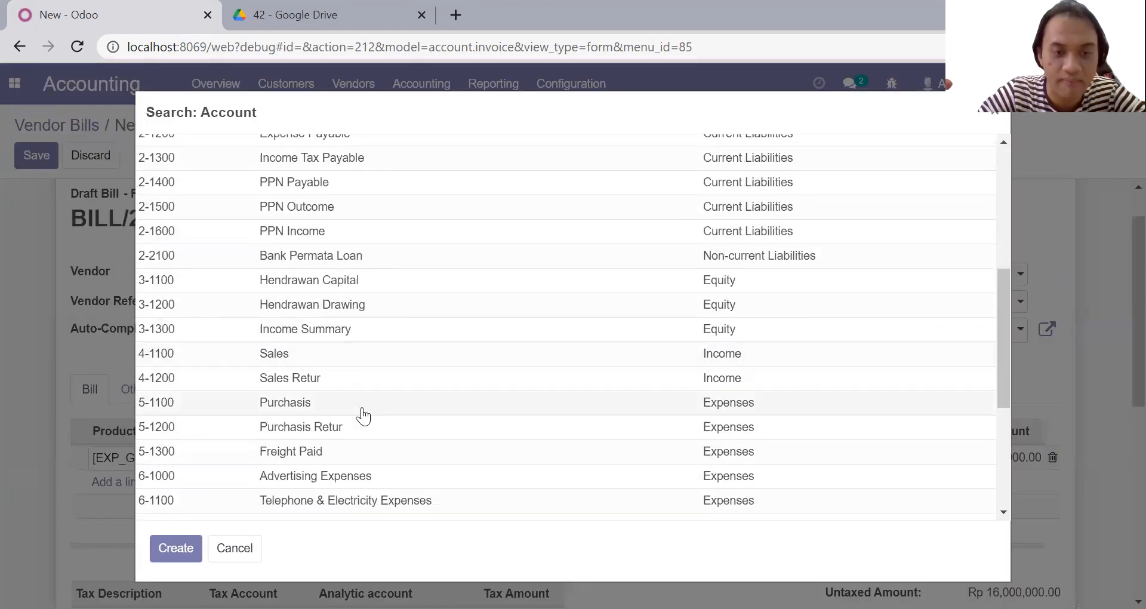
pyautogui.click(362, 406)
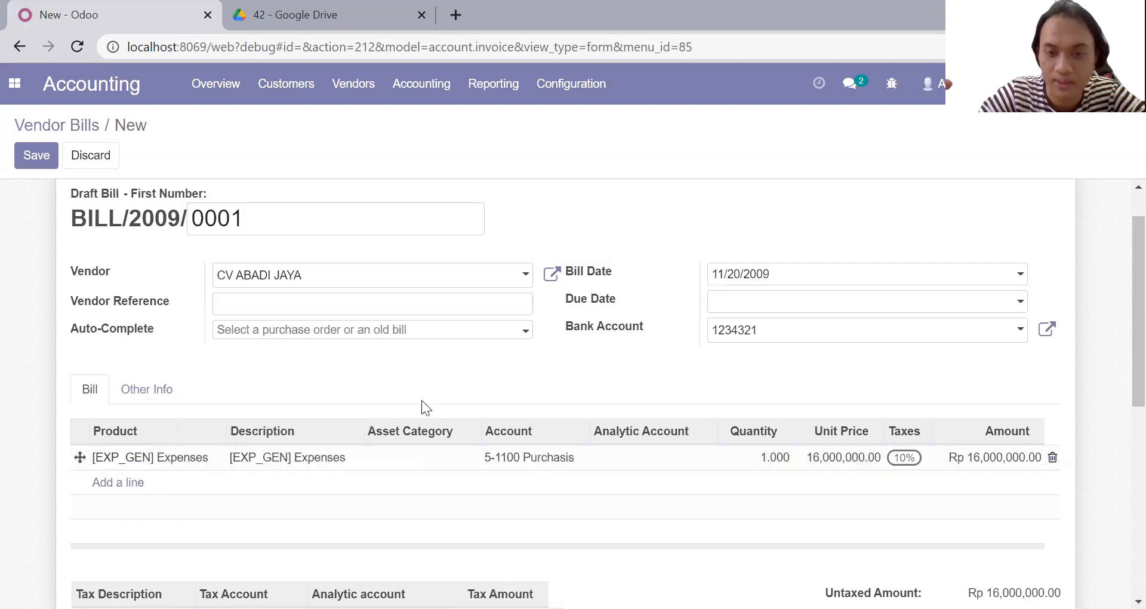
# Review the bill's tax breakdown and totals, and save the CV ABADI JAYA bill
pyautogui.scroll(-5, 462, 393)
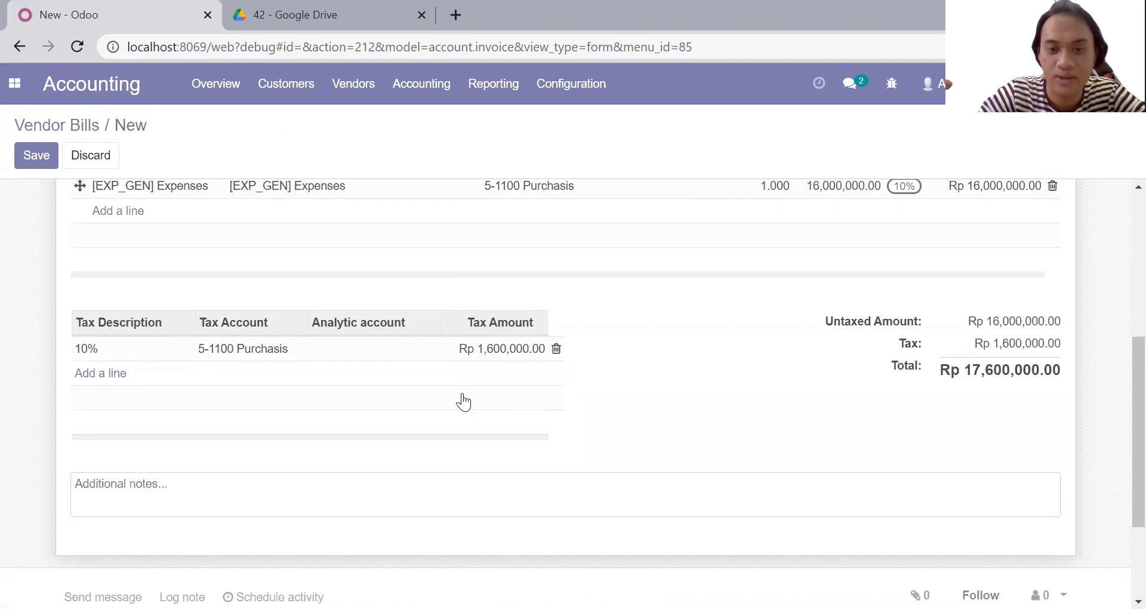
pyautogui.scroll(5, 646, 323)
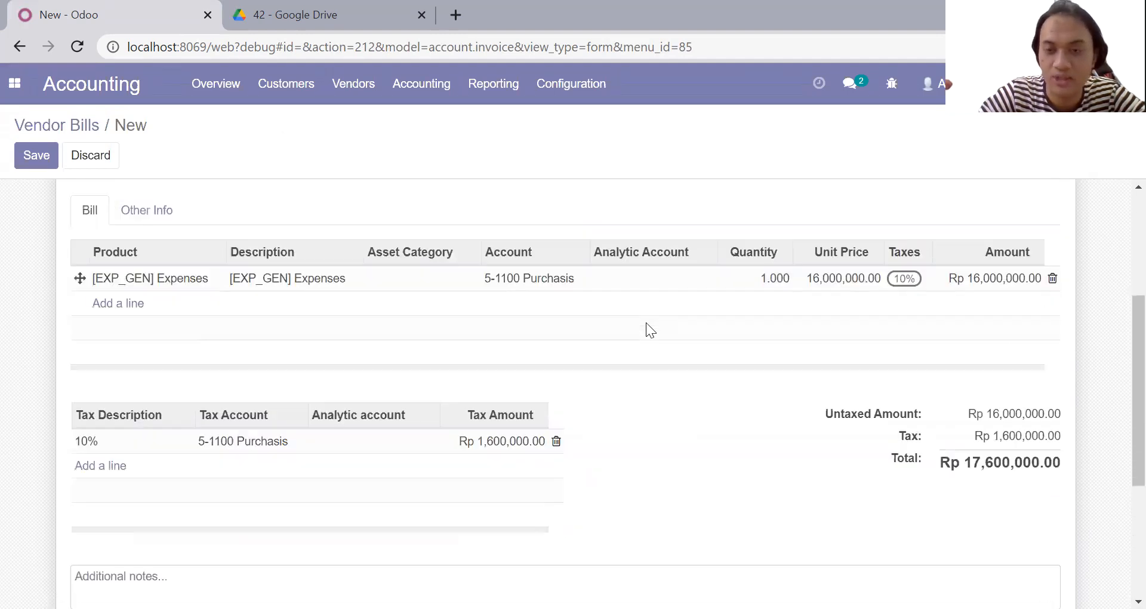
pyautogui.scroll(1, 647, 327)
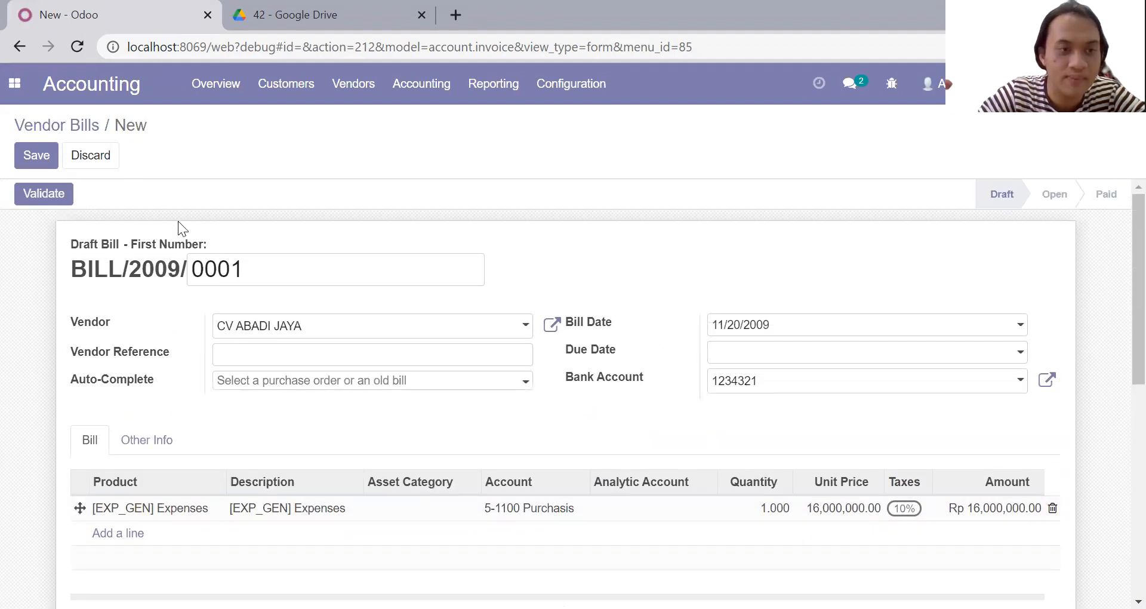
pyautogui.click(47, 157)
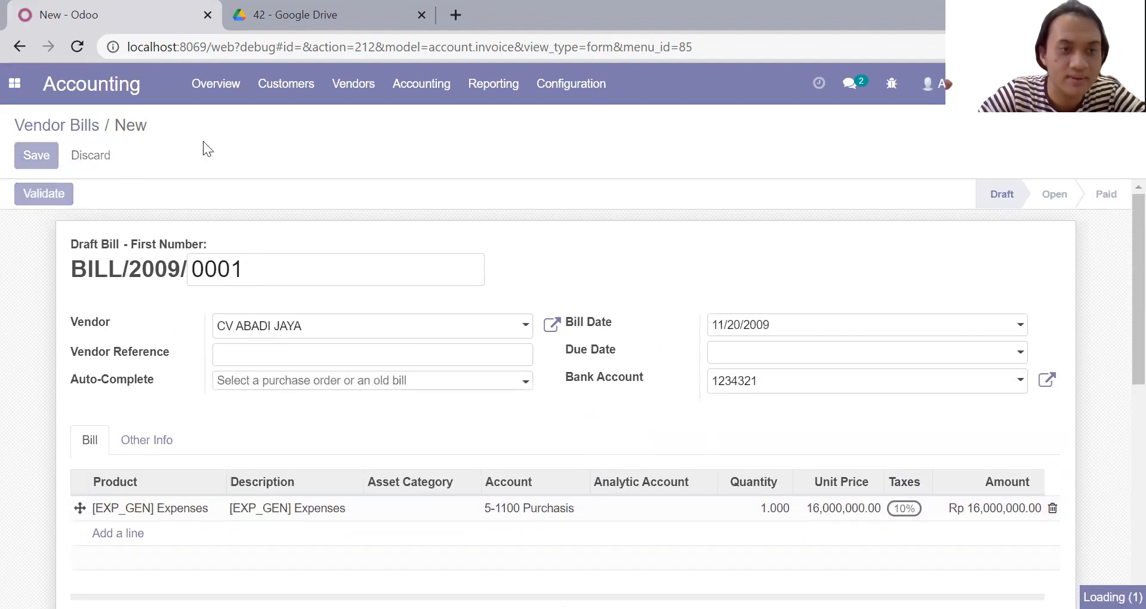
# Open the vendor bill dated 11/23/2009 from the bills list, change its vendor to PT SUMBER MAKMUR, and save it
pyautogui.click(60, 126)
pyautogui.click(98, 222)
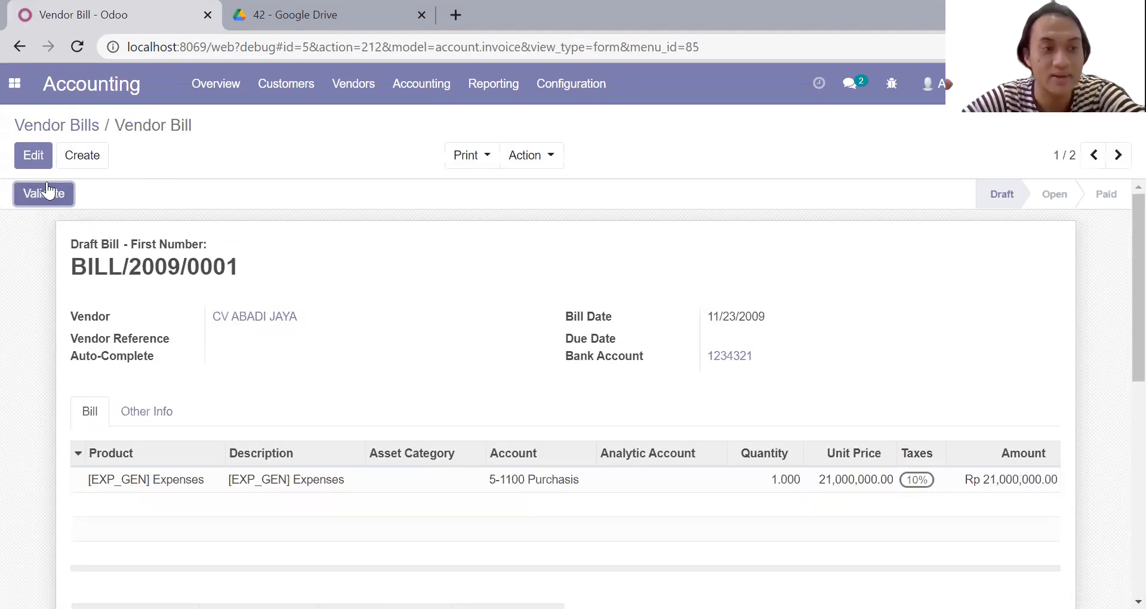
pyautogui.click(34, 166)
pyautogui.doubleClick(379, 326)
pyautogui.tripleClick(379, 325)
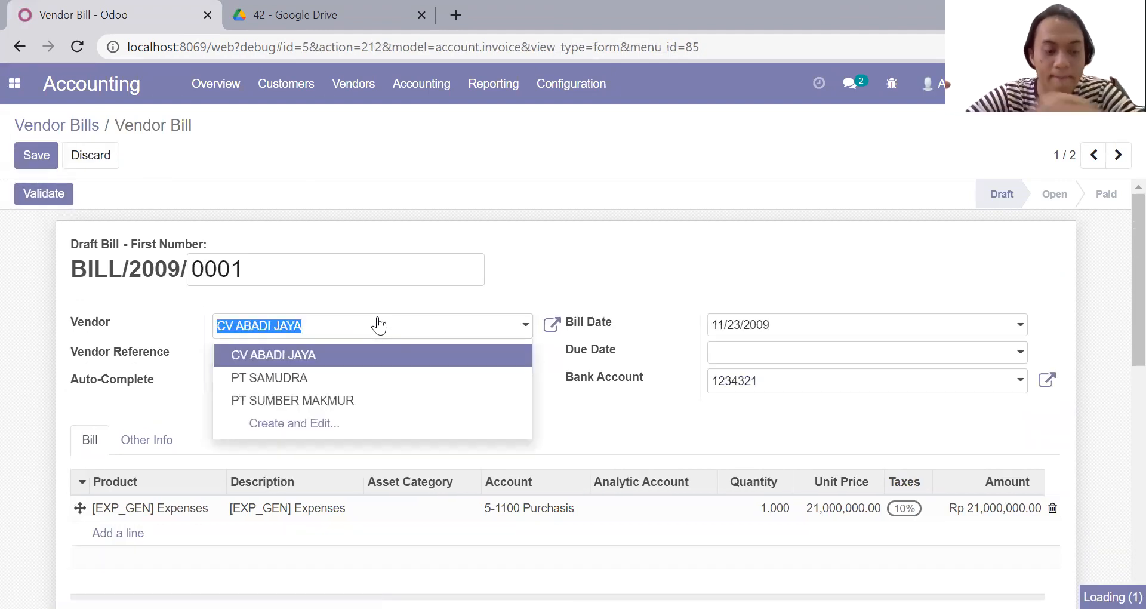
pyautogui.write('PT')
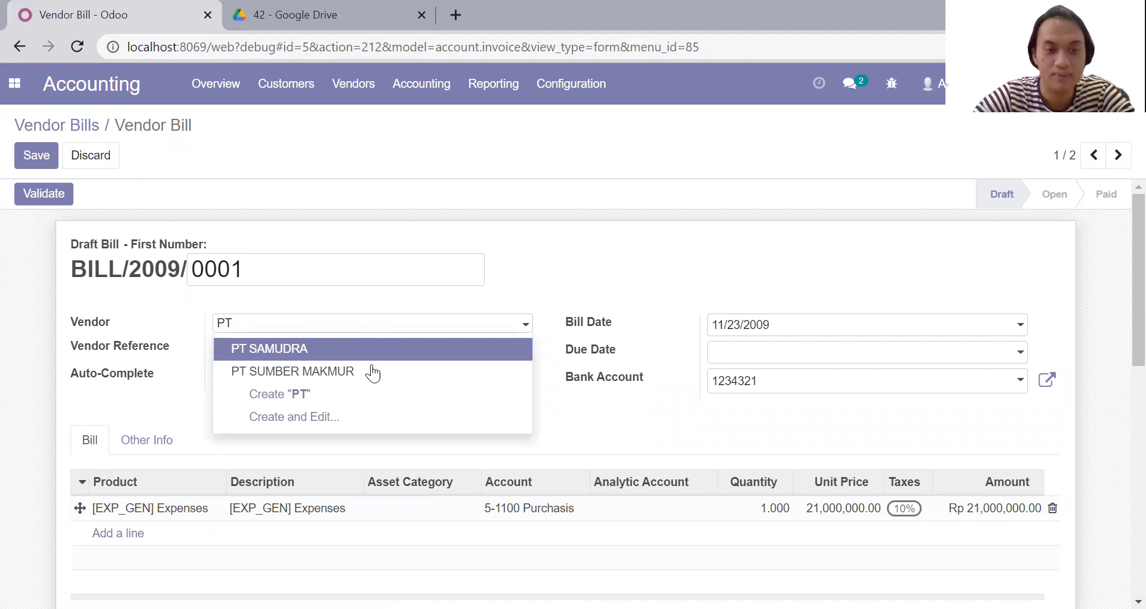
pyautogui.click(374, 372)
pyautogui.click(36, 162)
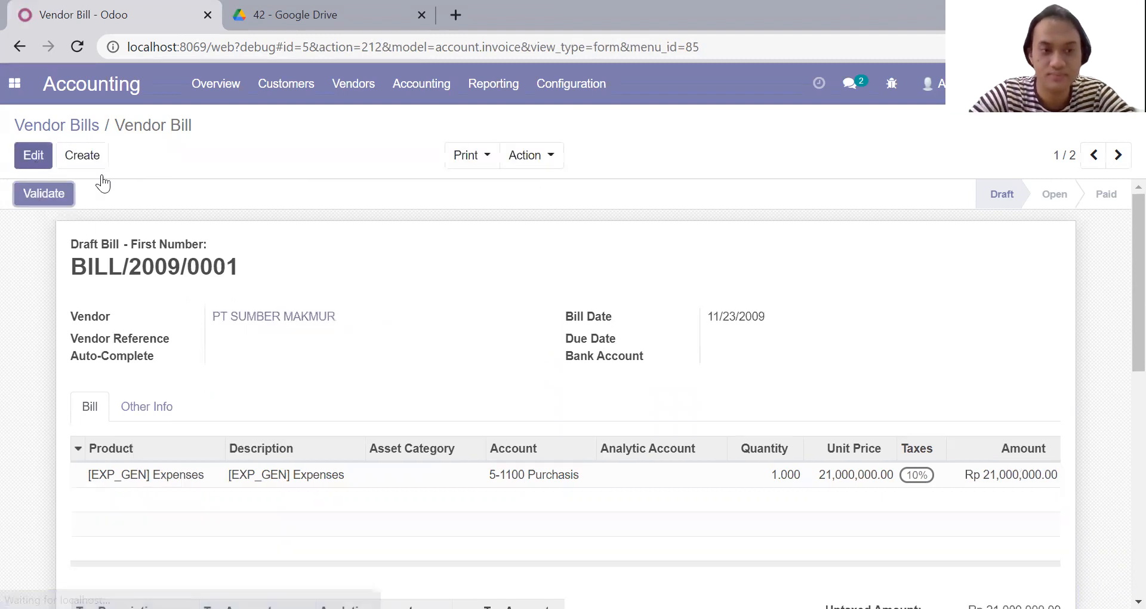
# Consult the payables list in the case PDF and create a new vendor bill for PT SAMUDRA with the number 0003
pyautogui.click(85, 128)
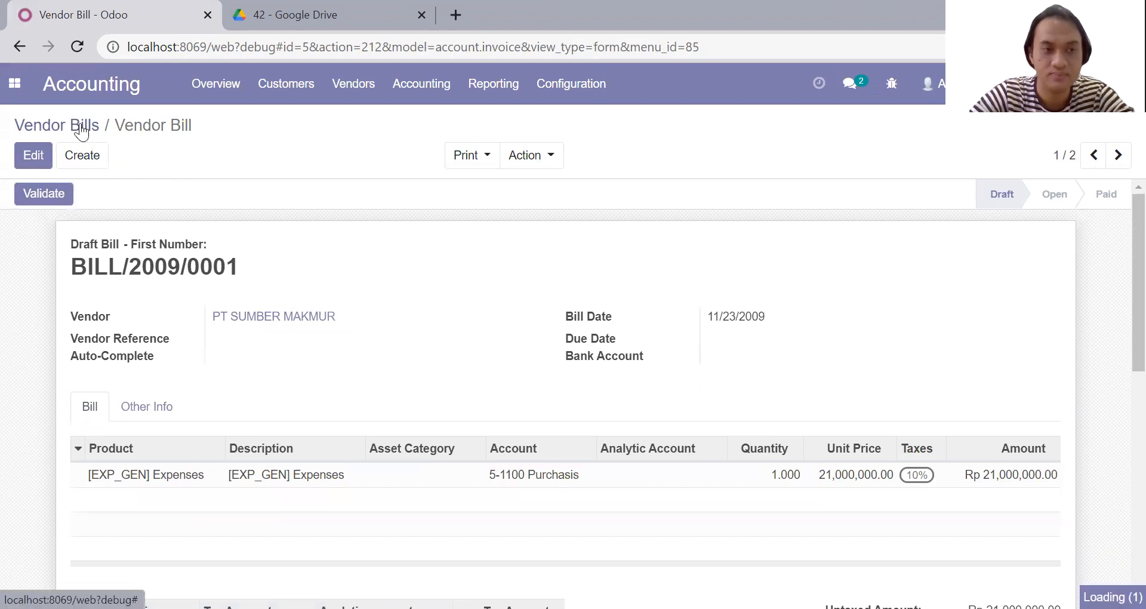
pyautogui.click(341, 7)
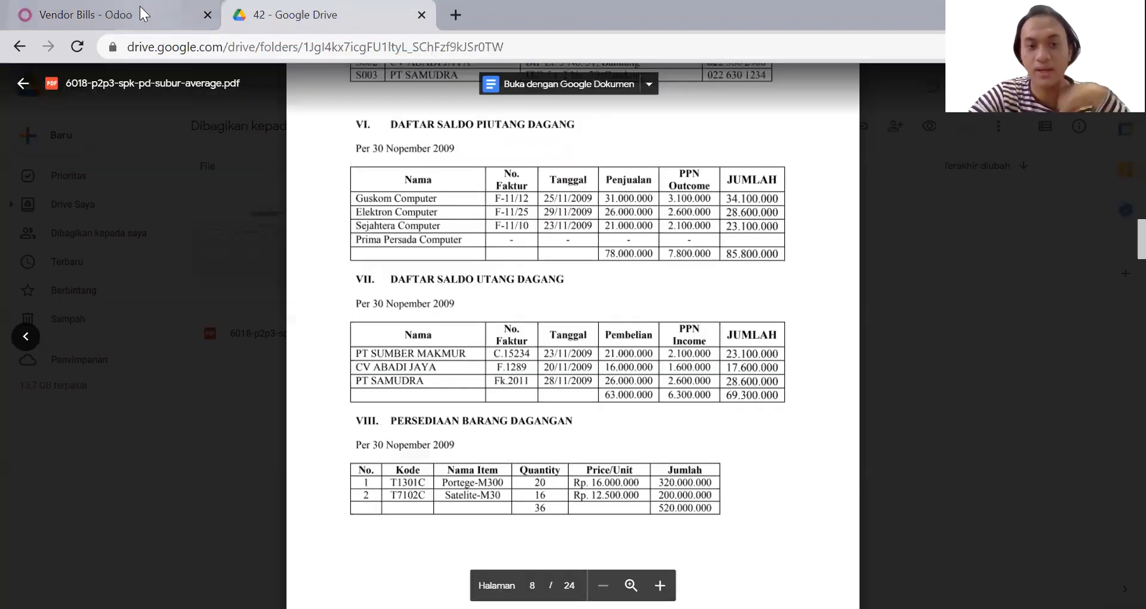
pyautogui.click(70, 7)
pyautogui.click(37, 166)
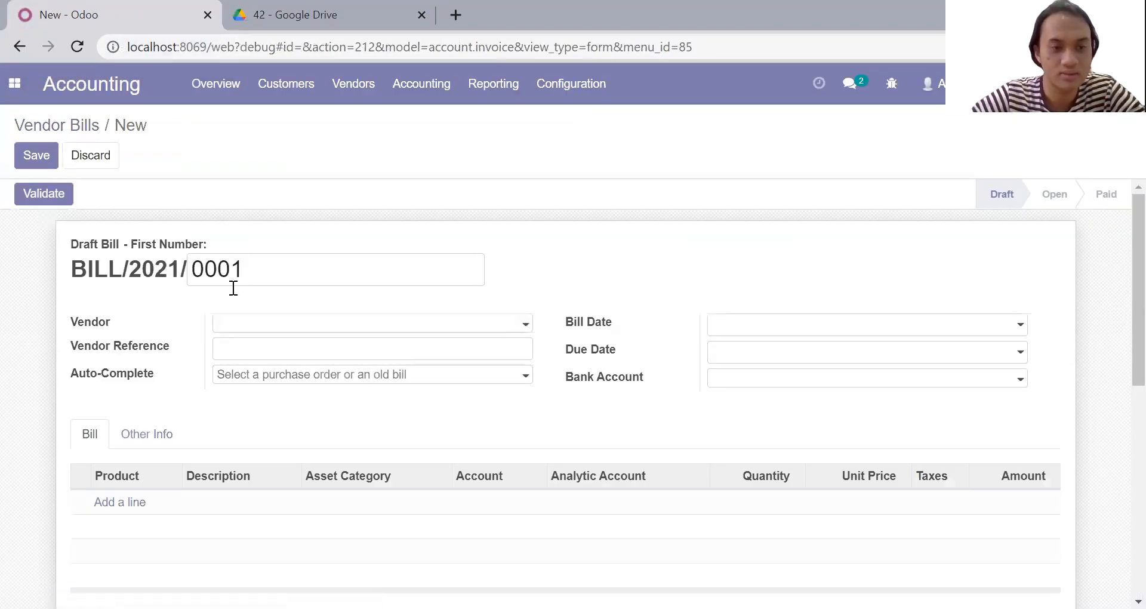
pyautogui.click(265, 326)
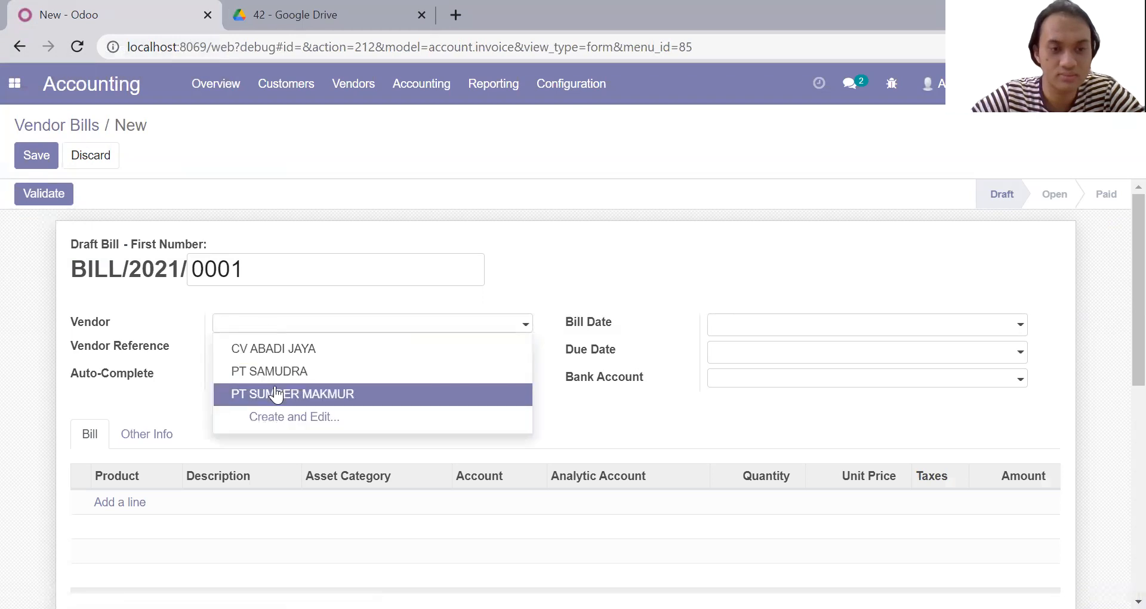
pyautogui.click(279, 371)
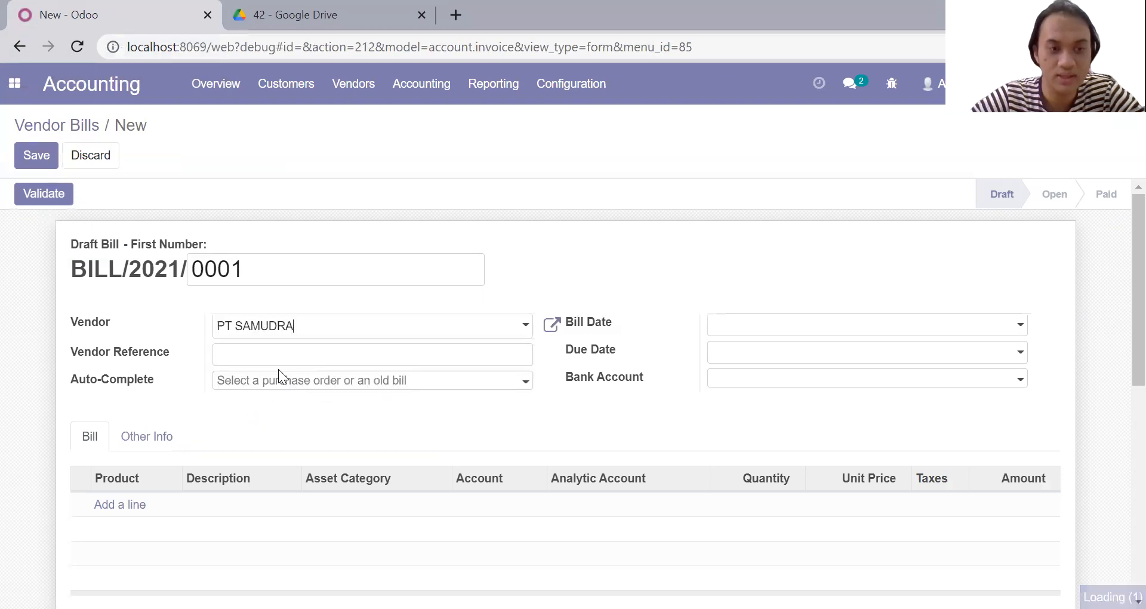
pyautogui.click(275, 269)
pyautogui.write('3')
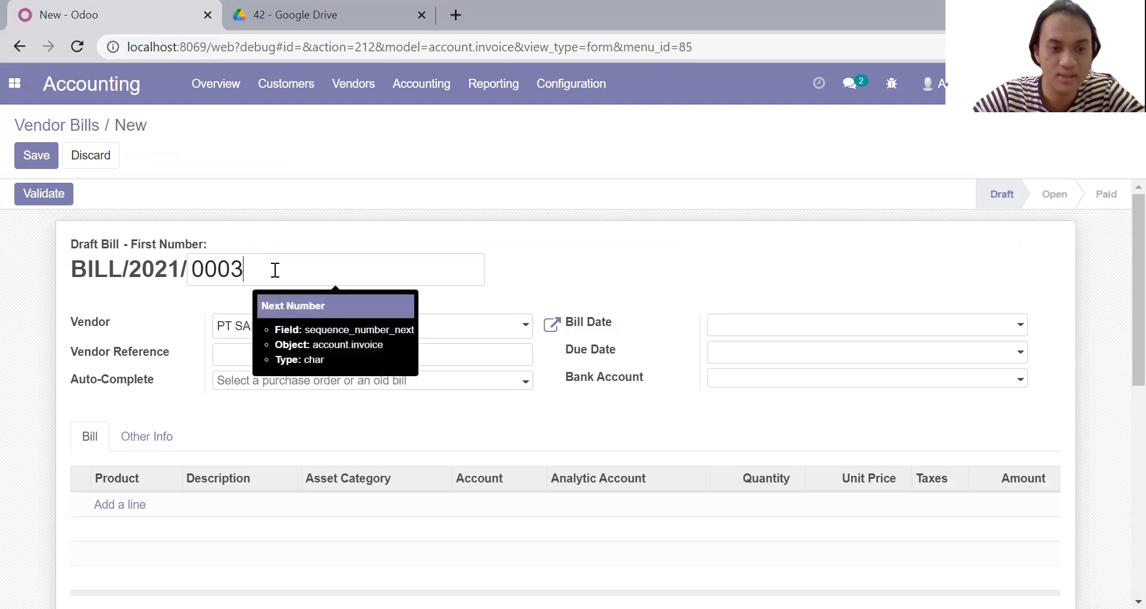
# Check PT SAMUDRA's invoice date in the case PDF and set the bill date to 11/28/2009
pyautogui.scroll(-1, 325, 242)
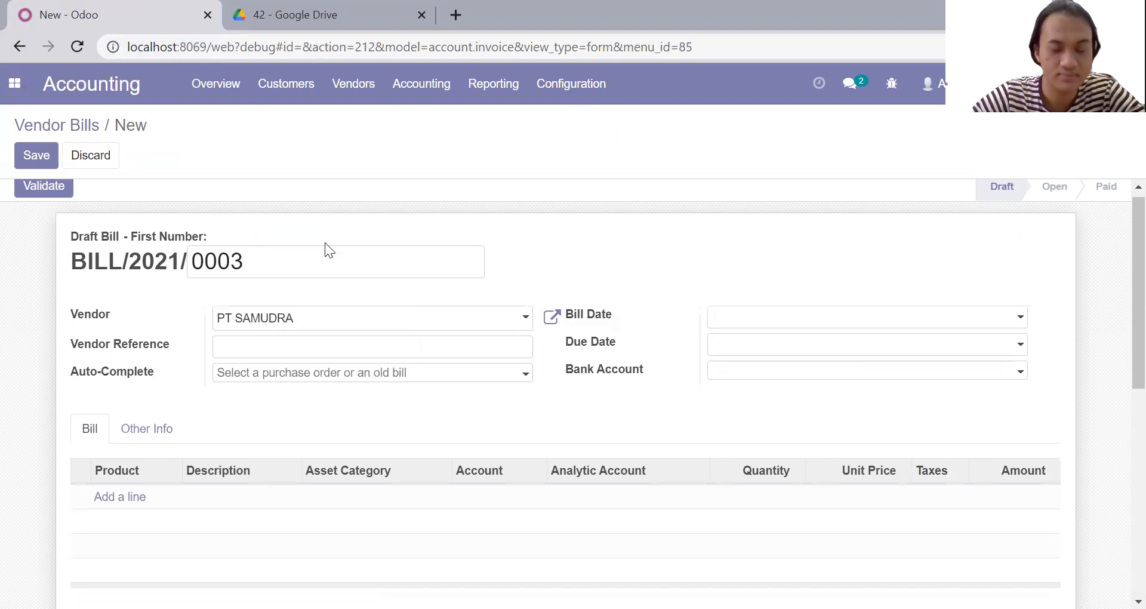
pyautogui.click(730, 272)
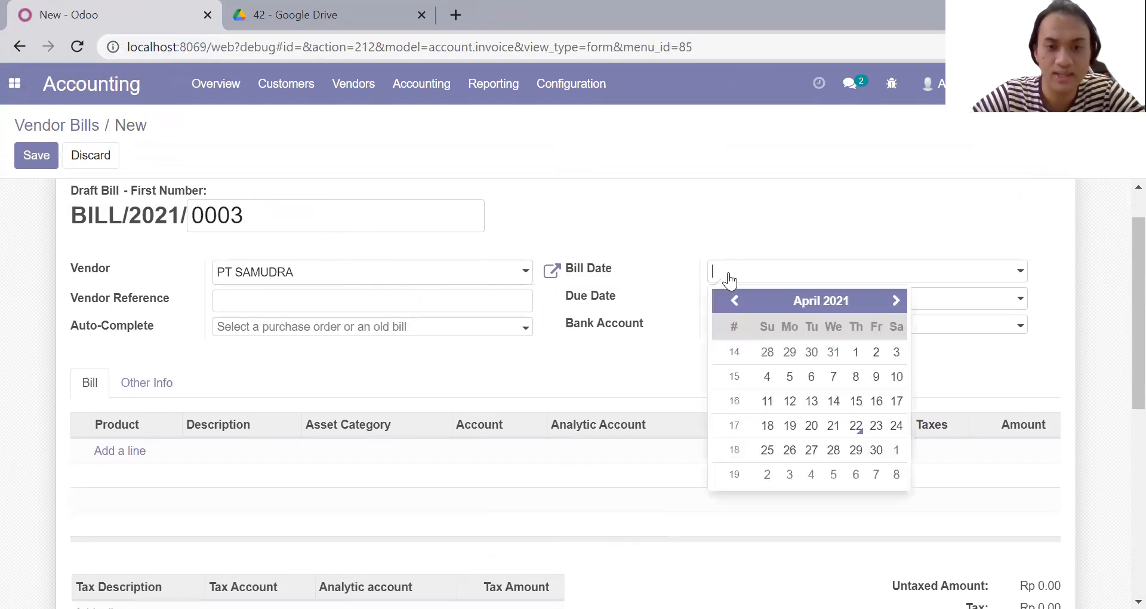
pyautogui.click(310, 15)
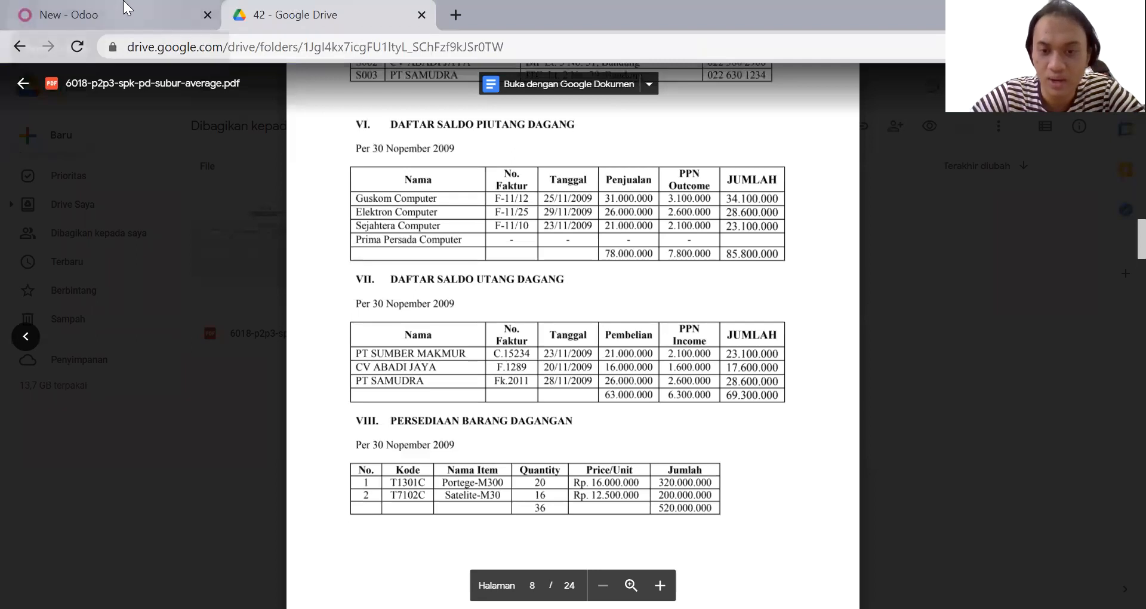
pyautogui.click(185, 9)
pyautogui.click(855, 276)
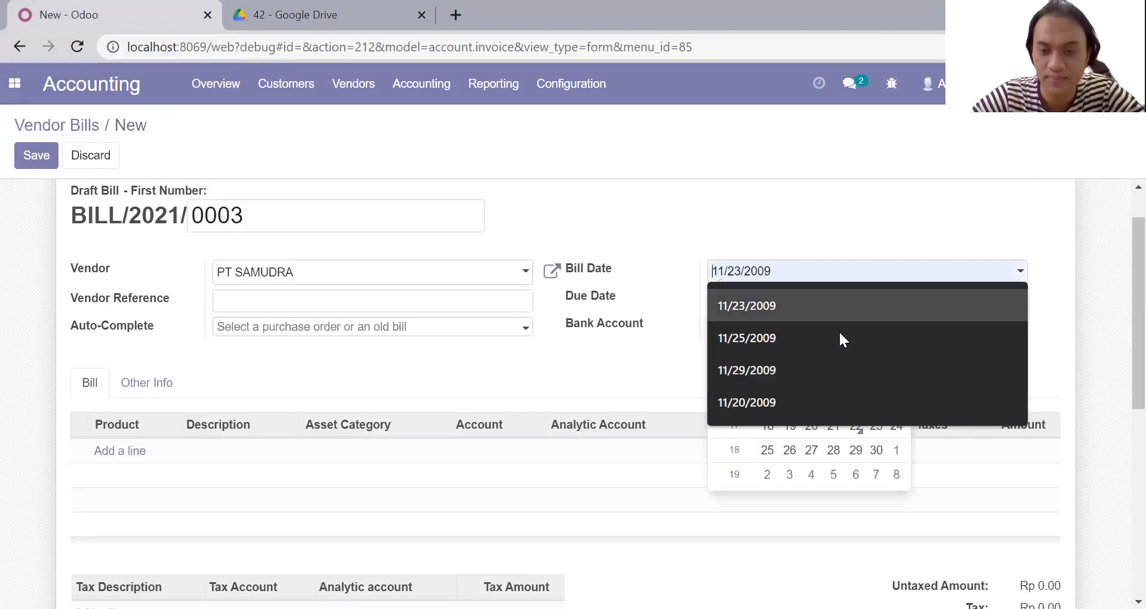
pyautogui.write('11/28')
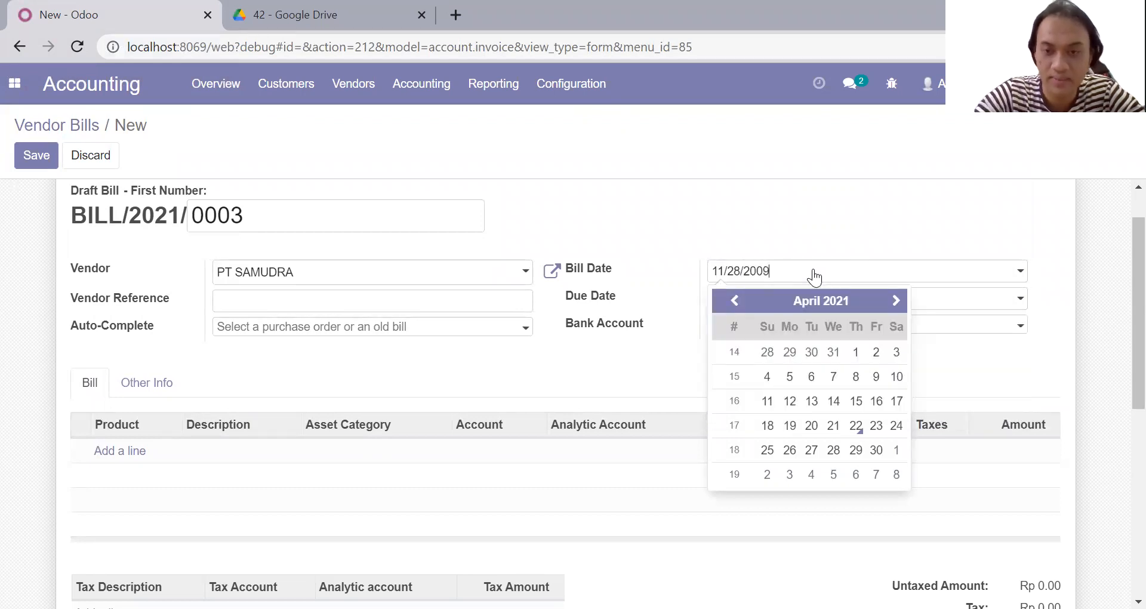
pyautogui.click(744, 202)
# Add an Expenses product line to the PT SAMUDRA bill and assign it the account 5-1100 Purchasis
pyautogui.click(128, 452)
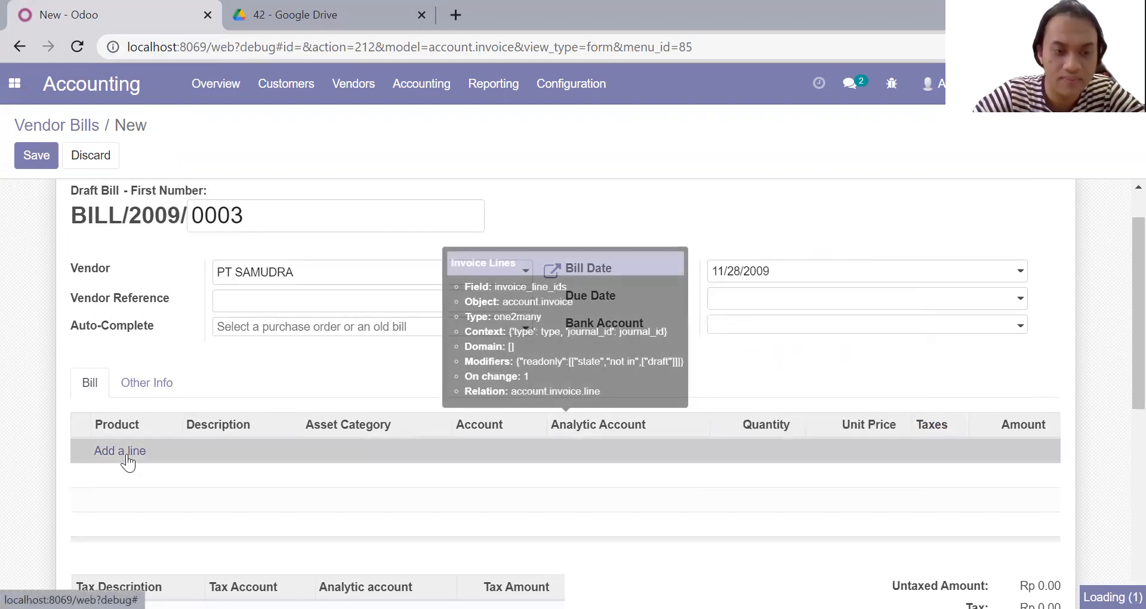
pyautogui.click(148, 454)
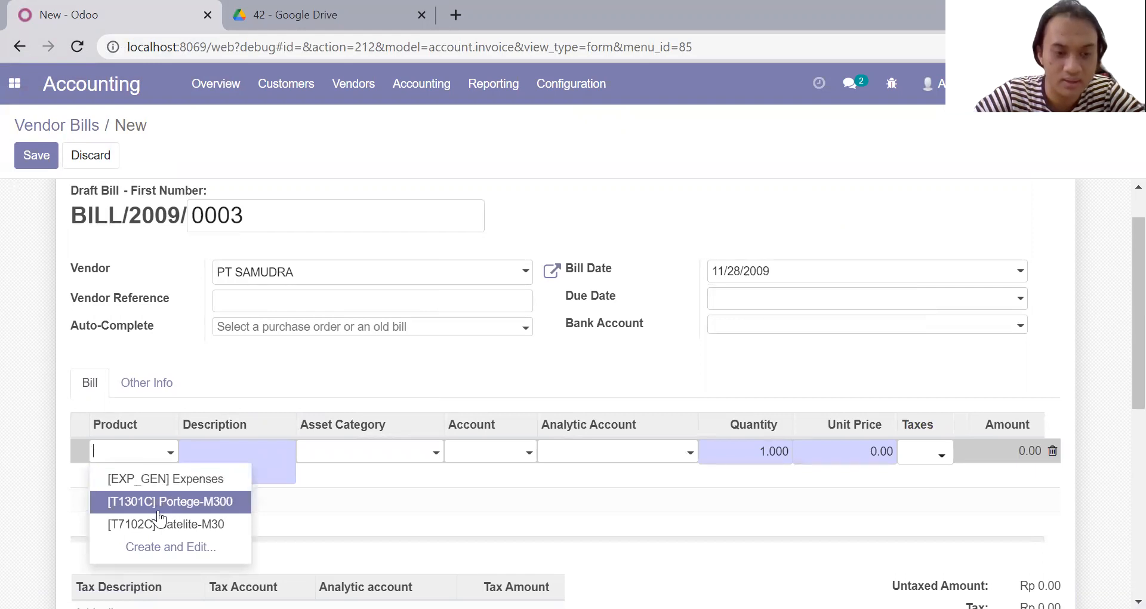
pyautogui.click(163, 484)
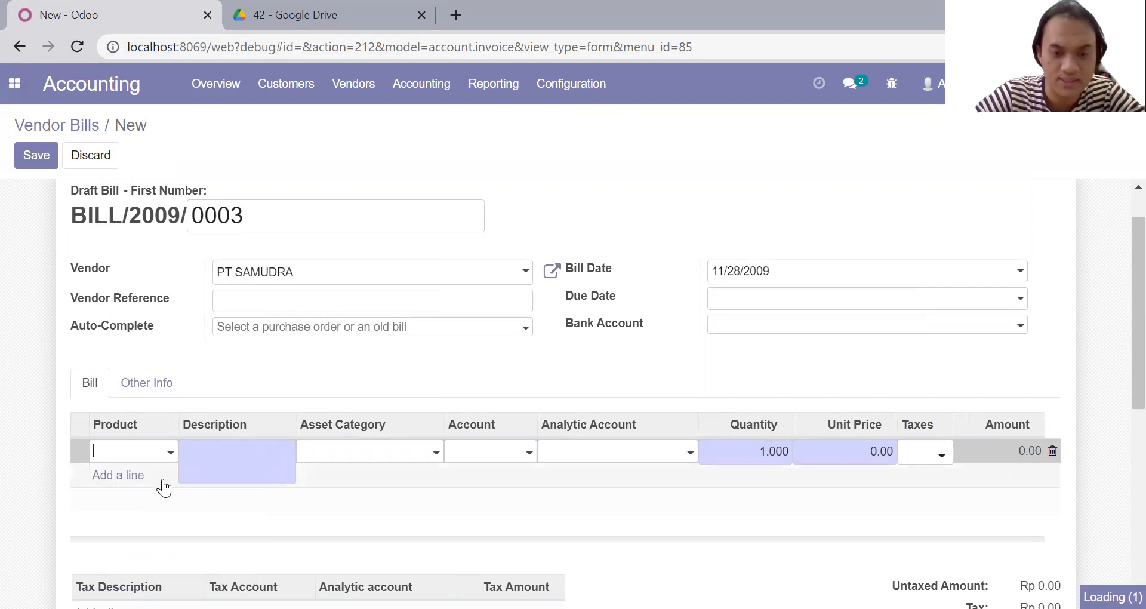
pyautogui.click(476, 452)
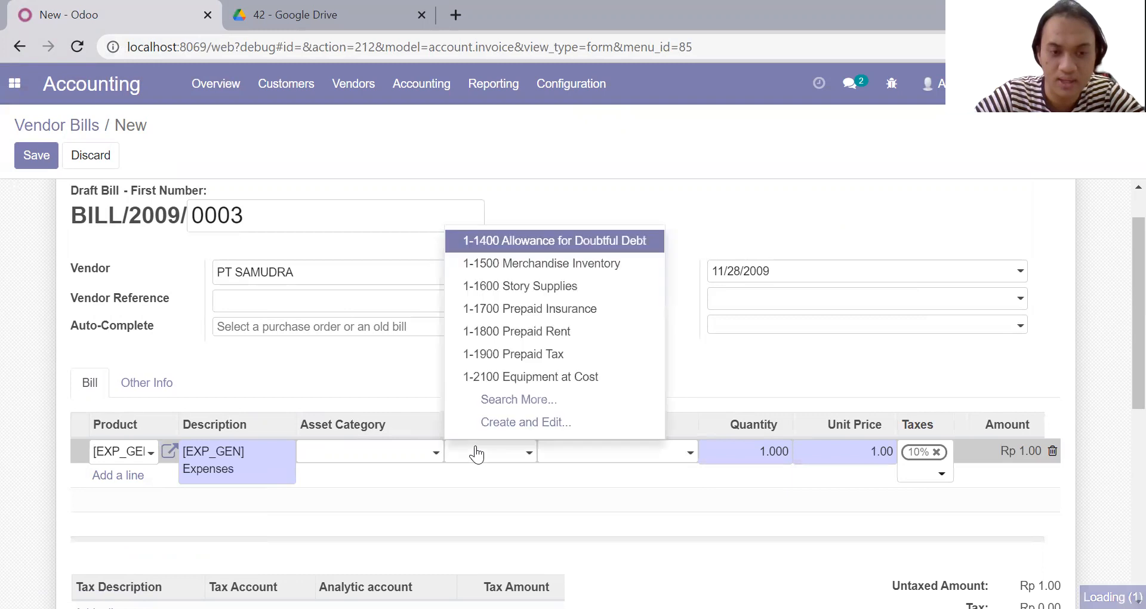
pyautogui.click(486, 395)
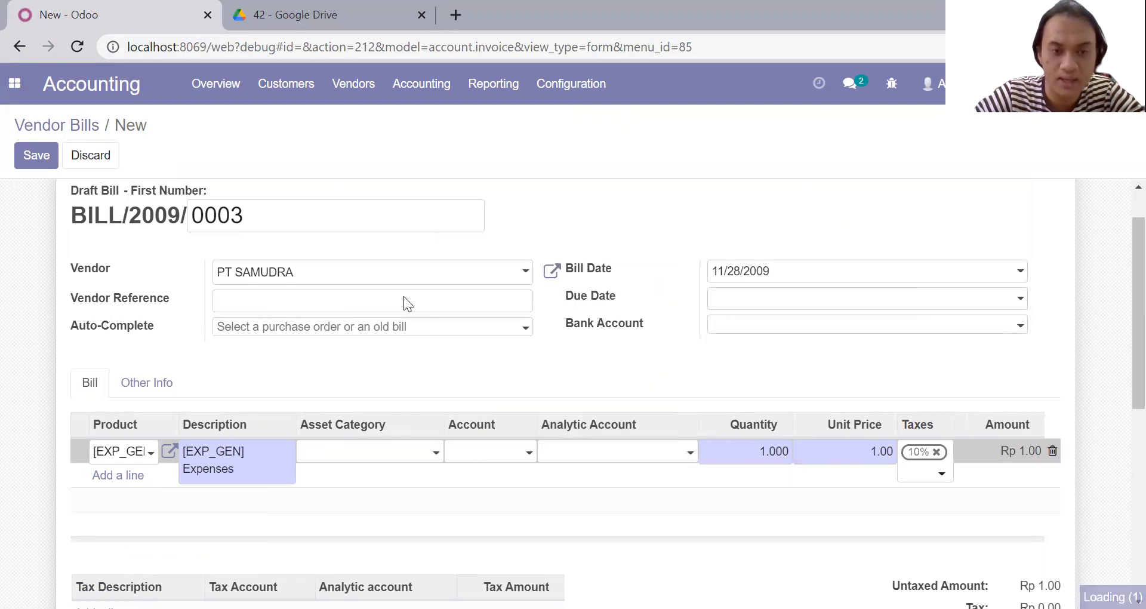
pyautogui.scroll(-10, 390, 389)
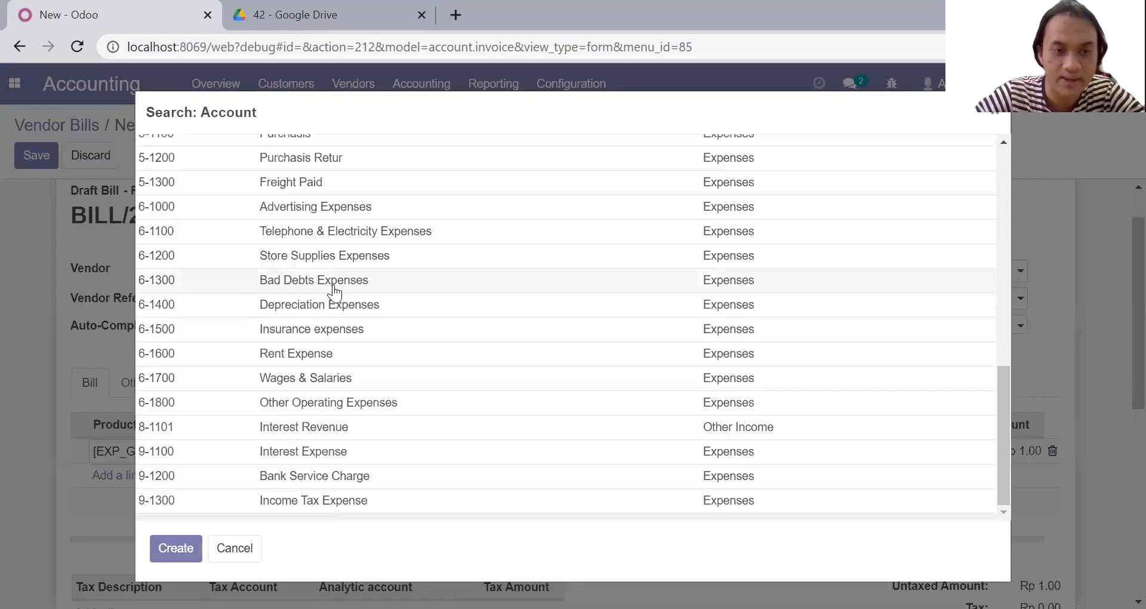
pyautogui.click(366, 137)
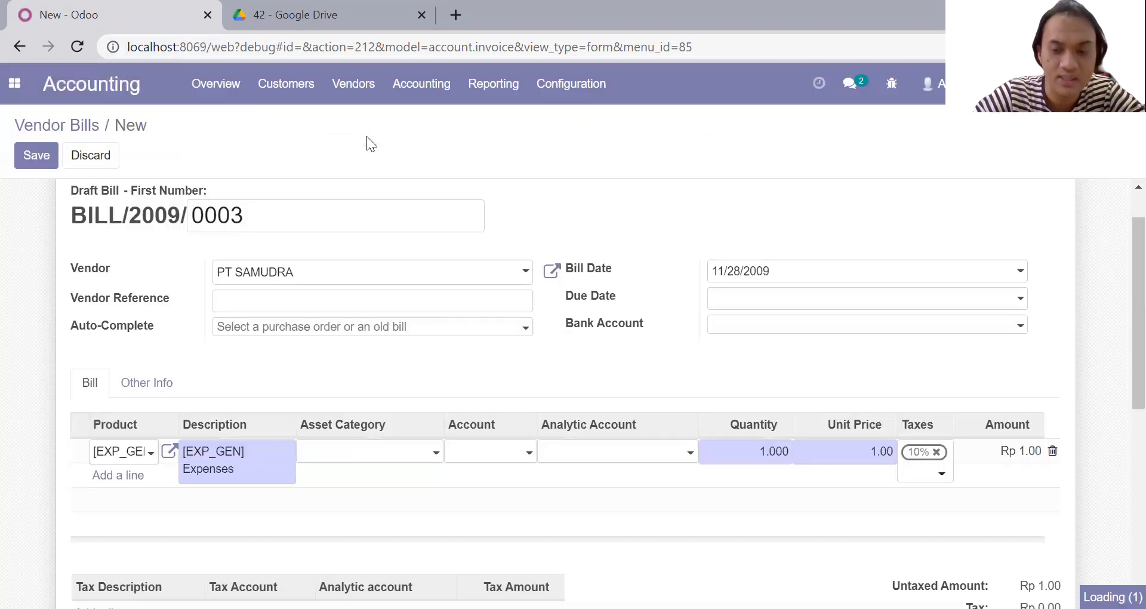
# Set the Expenses line's unit price to 26000000 and check the amounts against the payables list in the case PDF
pyautogui.scroll(-3, 681, 283)
pyautogui.click(849, 293)
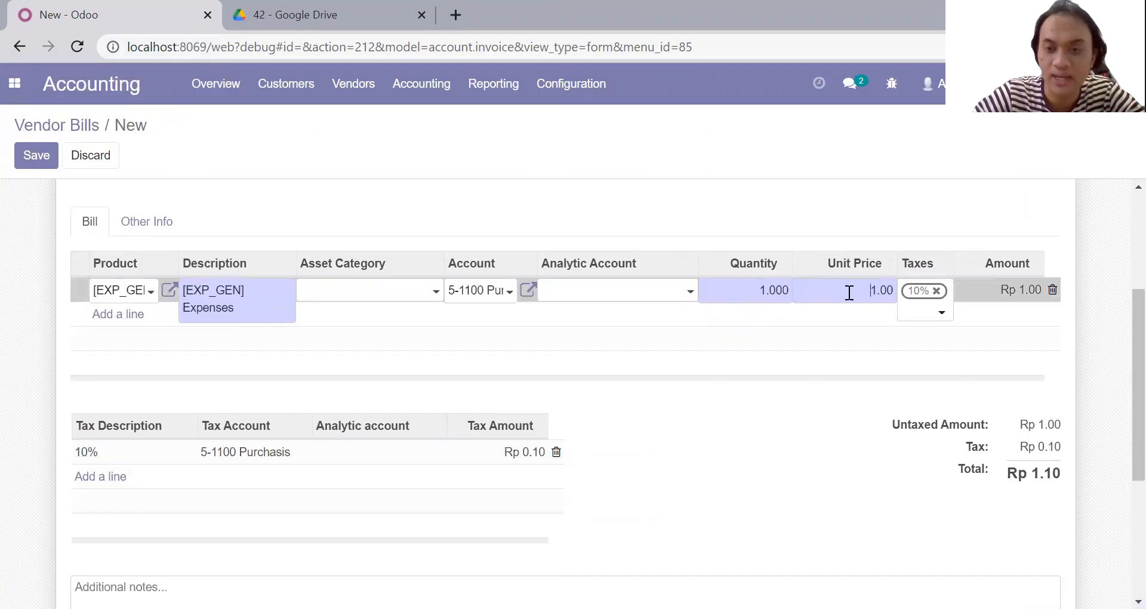
pyautogui.hotkey('ctrl', 'a')
pyautogui.write('26')
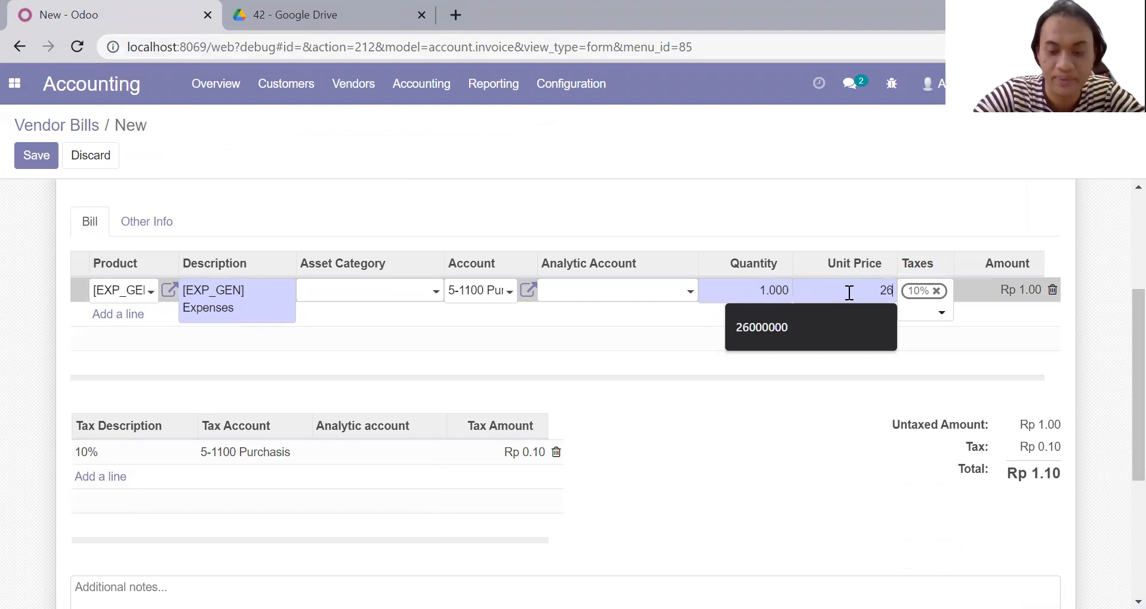
pyautogui.write('000000')
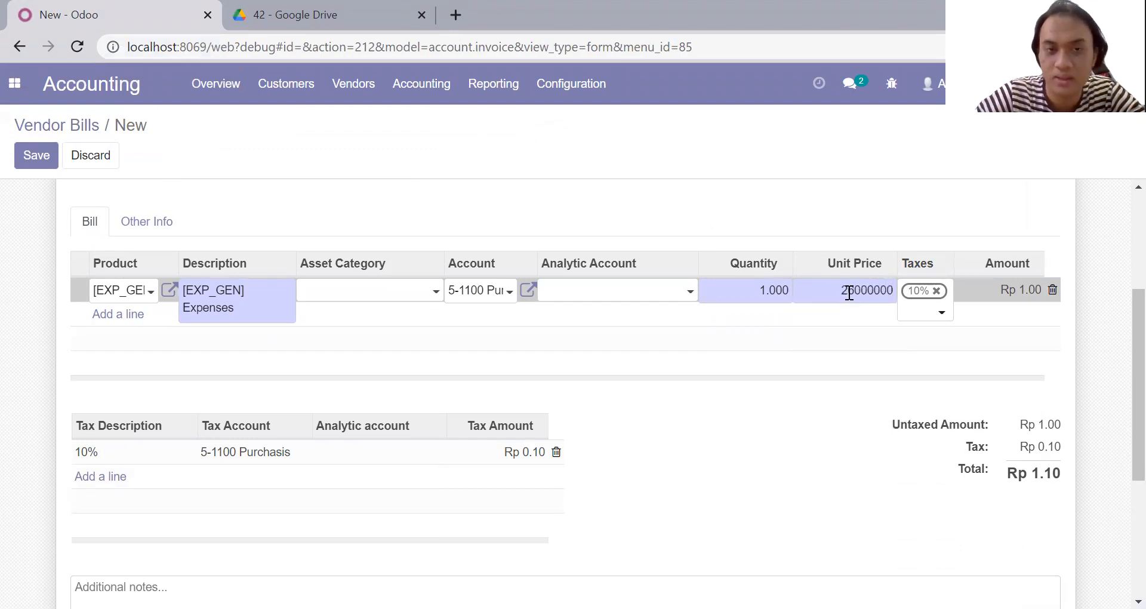
pyautogui.click(352, 9)
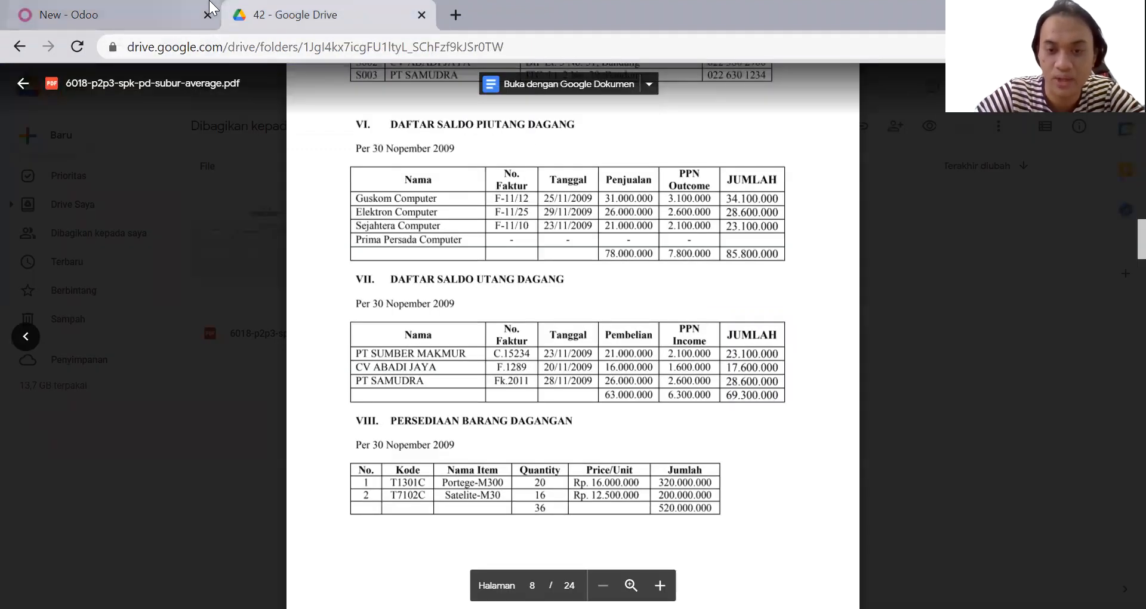
pyautogui.click(184, 9)
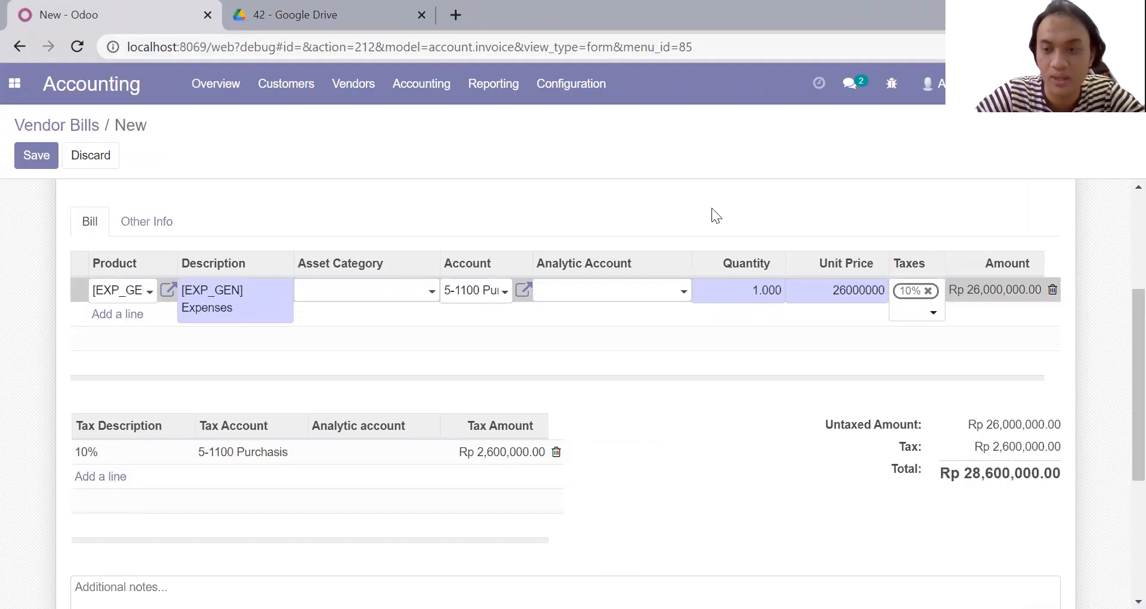
pyautogui.click(769, 218)
# Create a bank account at BNI - 001 for PT SAMUDRA with its account number and holder name, and save the bill
pyautogui.scroll(3, 771, 235)
pyautogui.click(781, 315)
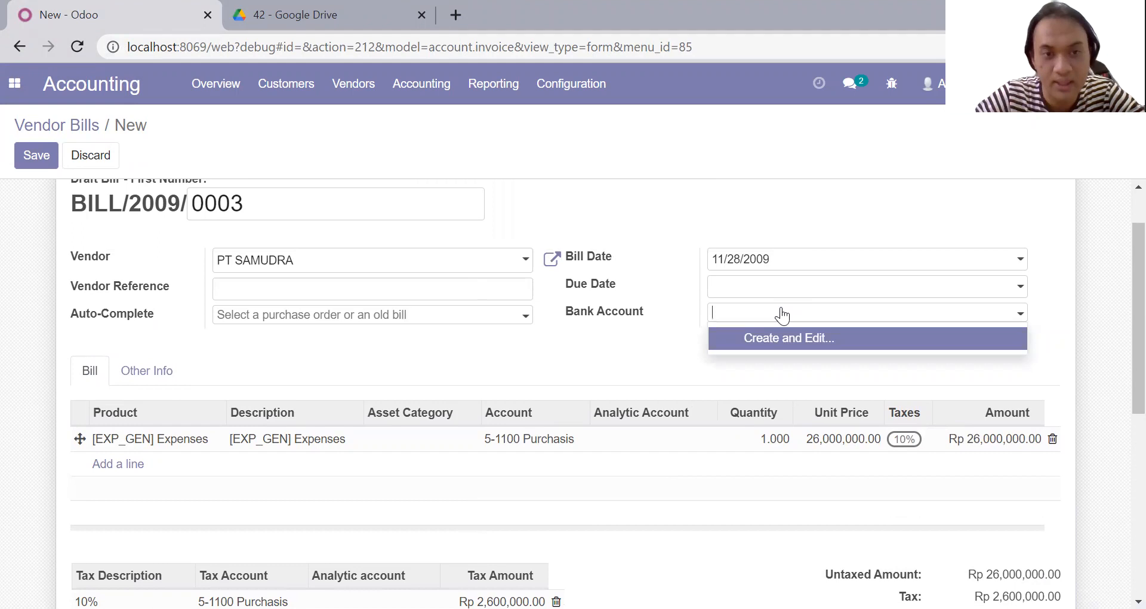
pyautogui.click(790, 345)
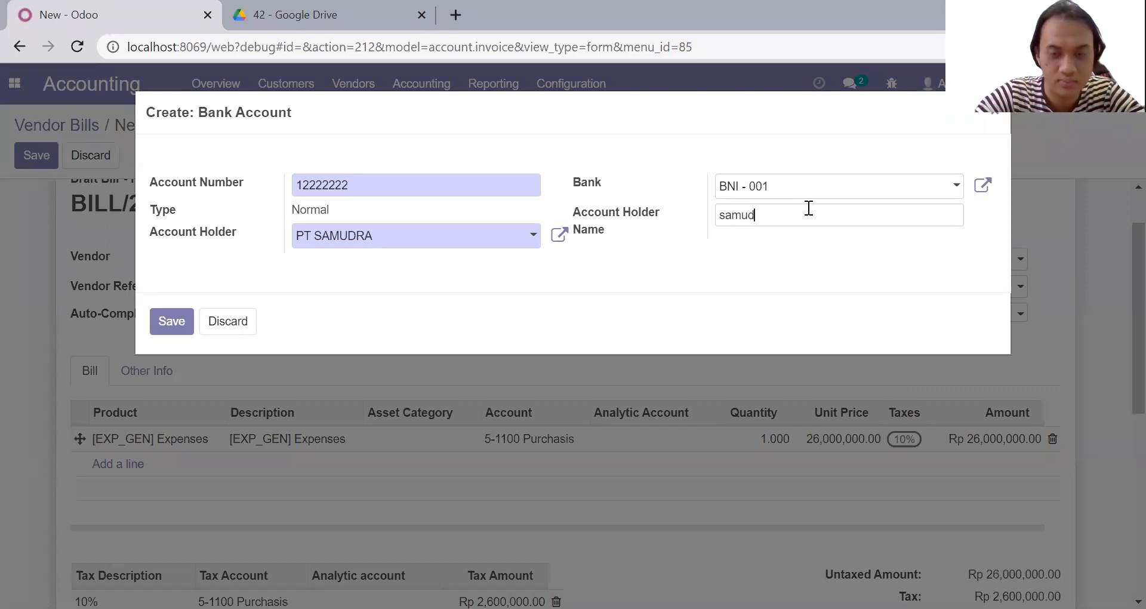
pyautogui.click(189, 320)
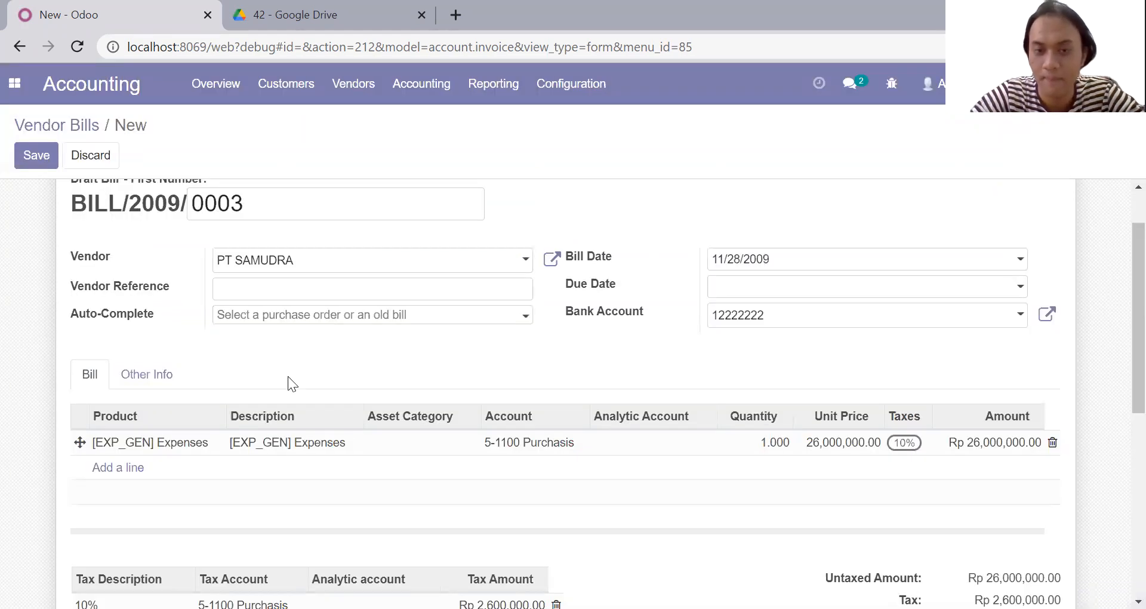
pyautogui.click(31, 154)
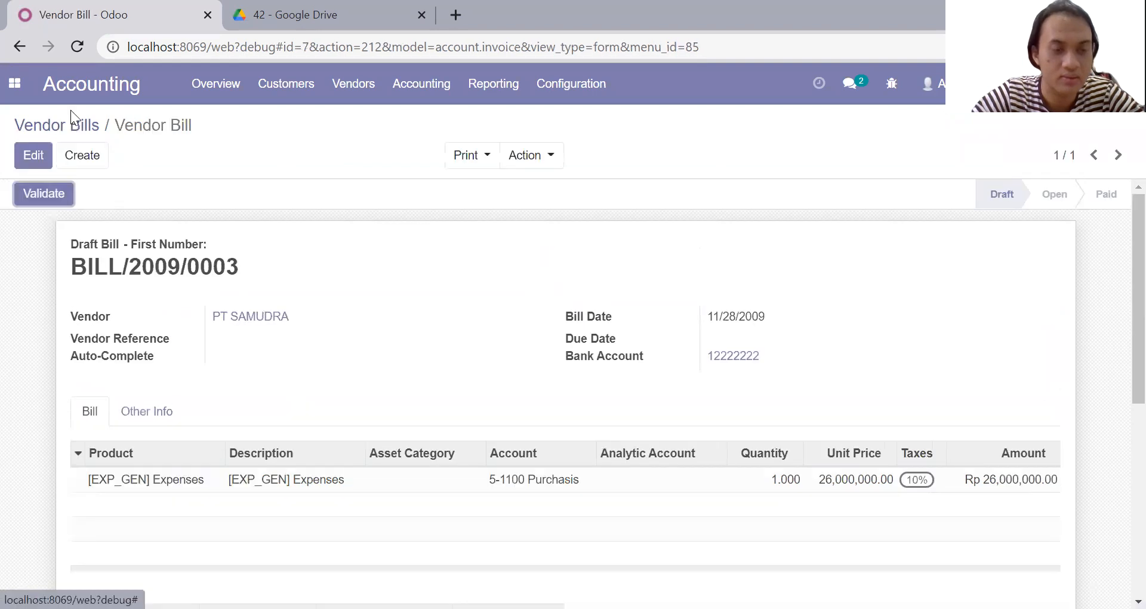
# Open the PT SUMBER MAKMUR bill from the vendor bills list for editing
pyautogui.click(80, 128)
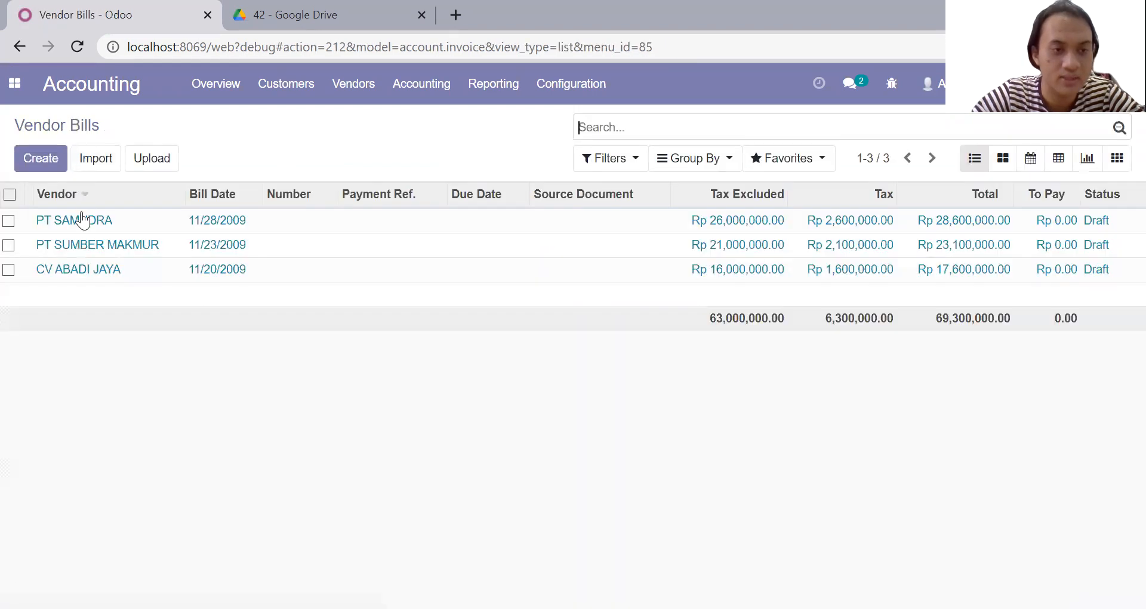
pyautogui.click(83, 246)
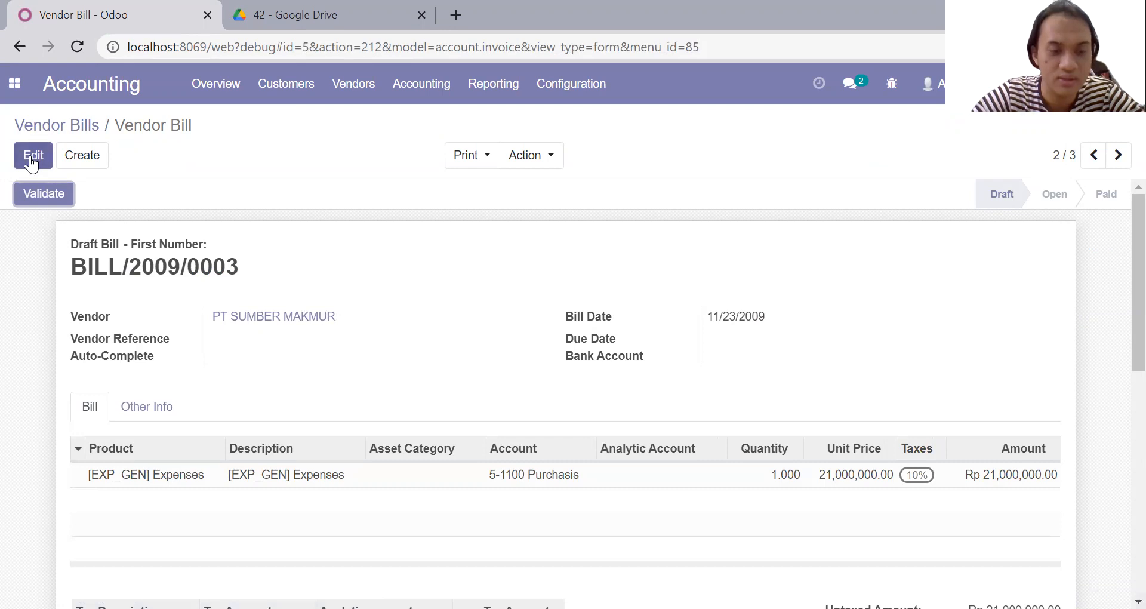
pyautogui.click(33, 156)
# Create a bank account for PT SUMBER MAKMUR with its account number, bank BNI - 001 and account holder name makmur
pyautogui.click(771, 385)
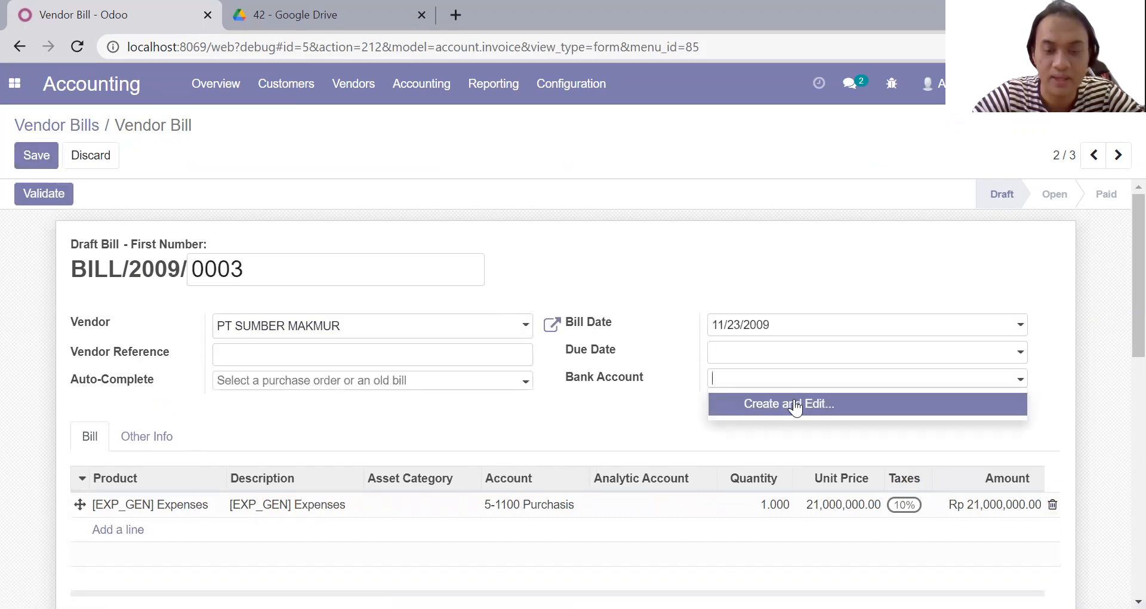
pyautogui.click(794, 403)
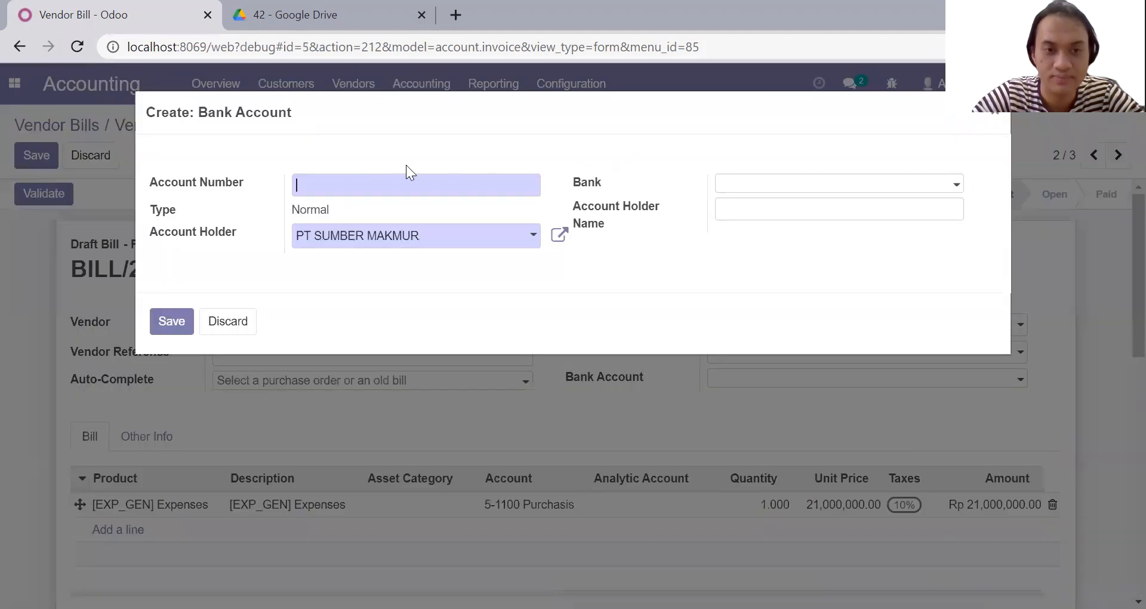
pyautogui.write('1234')
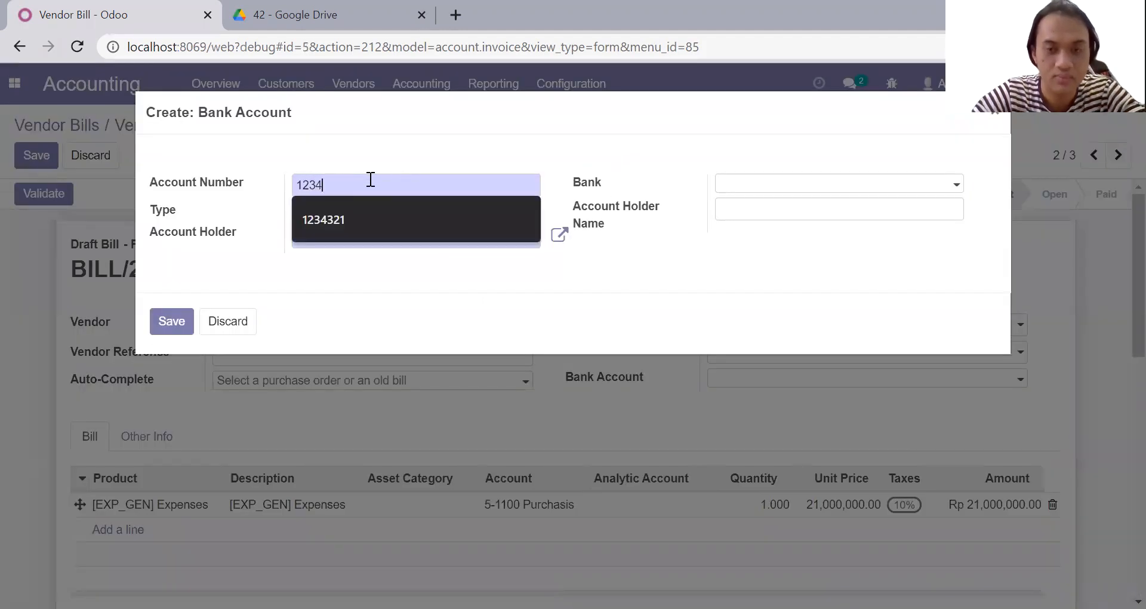
pyautogui.write('5')
pyautogui.click(741, 190)
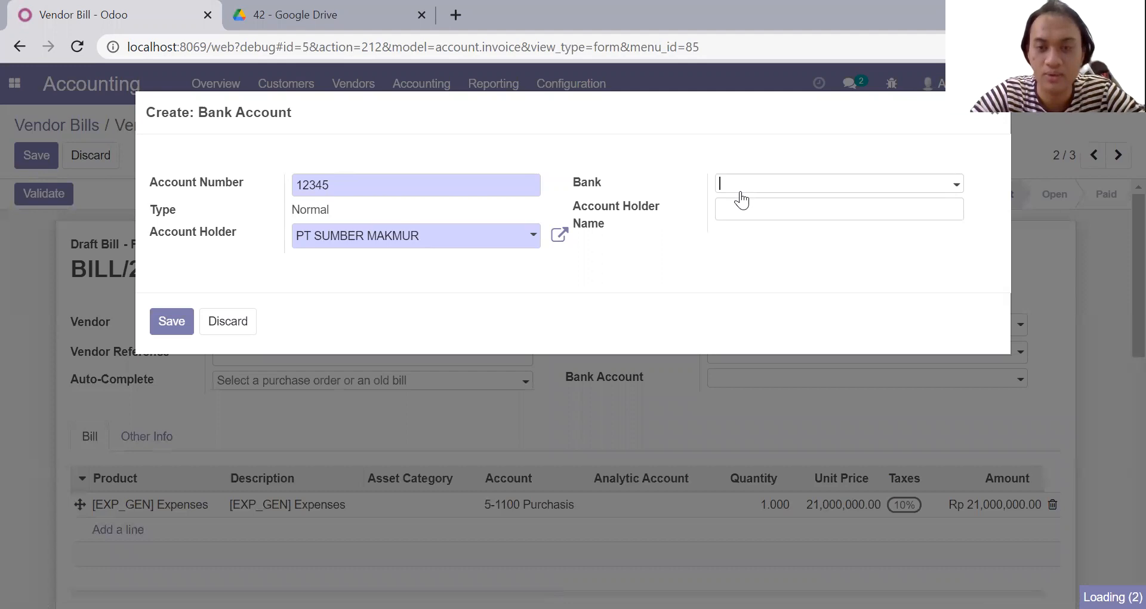
pyautogui.click(748, 210)
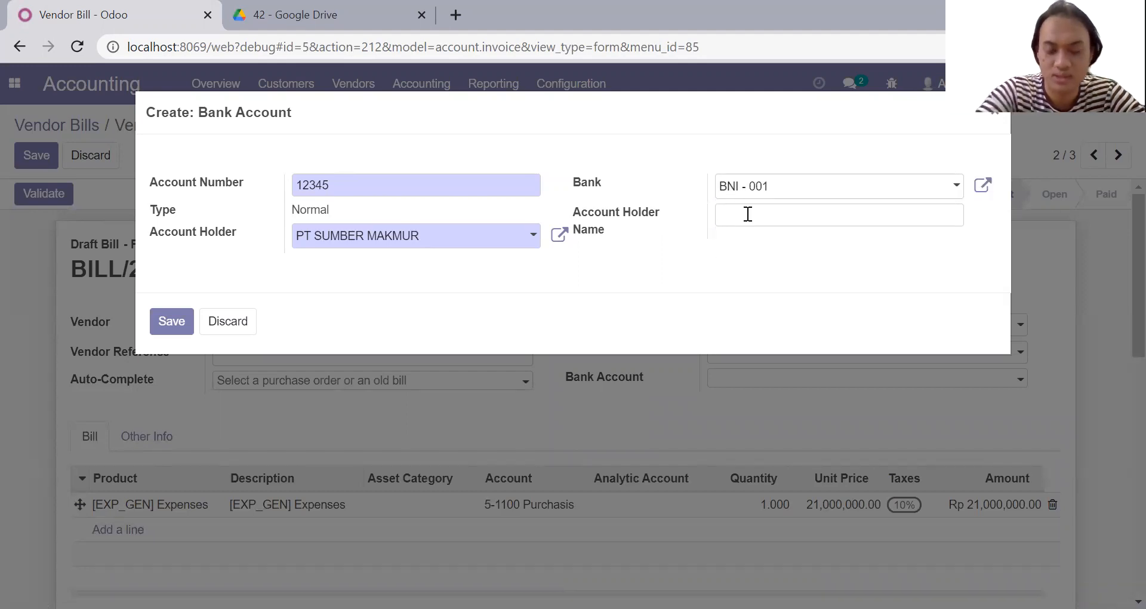
pyautogui.click(748, 213)
pyautogui.write('makmur')
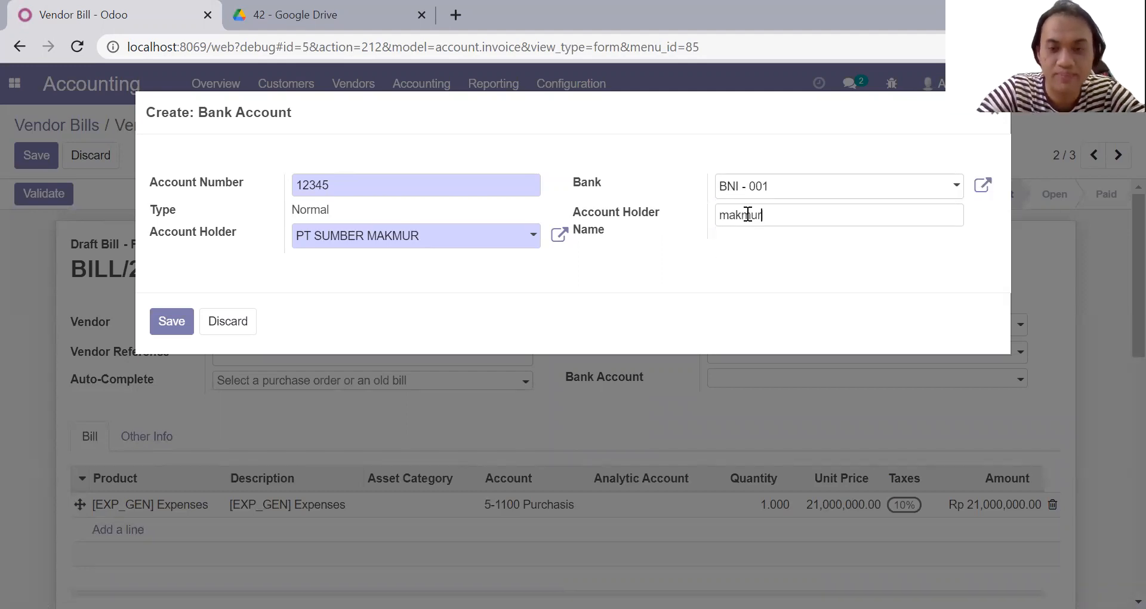
pyautogui.click(157, 322)
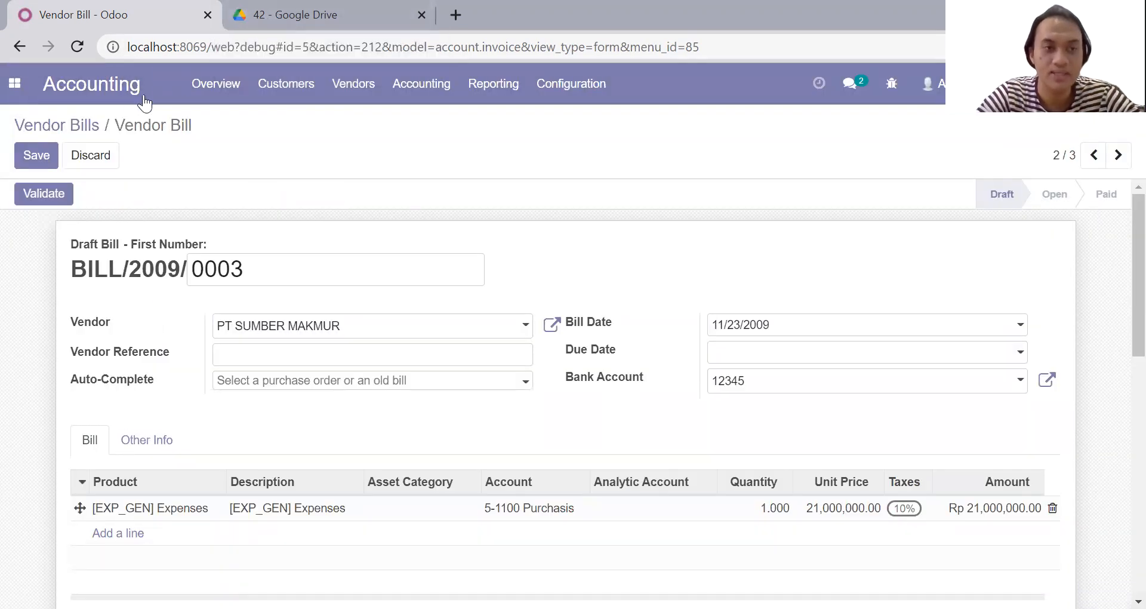
# Keep the pending changes on the PT SUMBER MAKMUR bill and save it
pyautogui.click(119, 99)
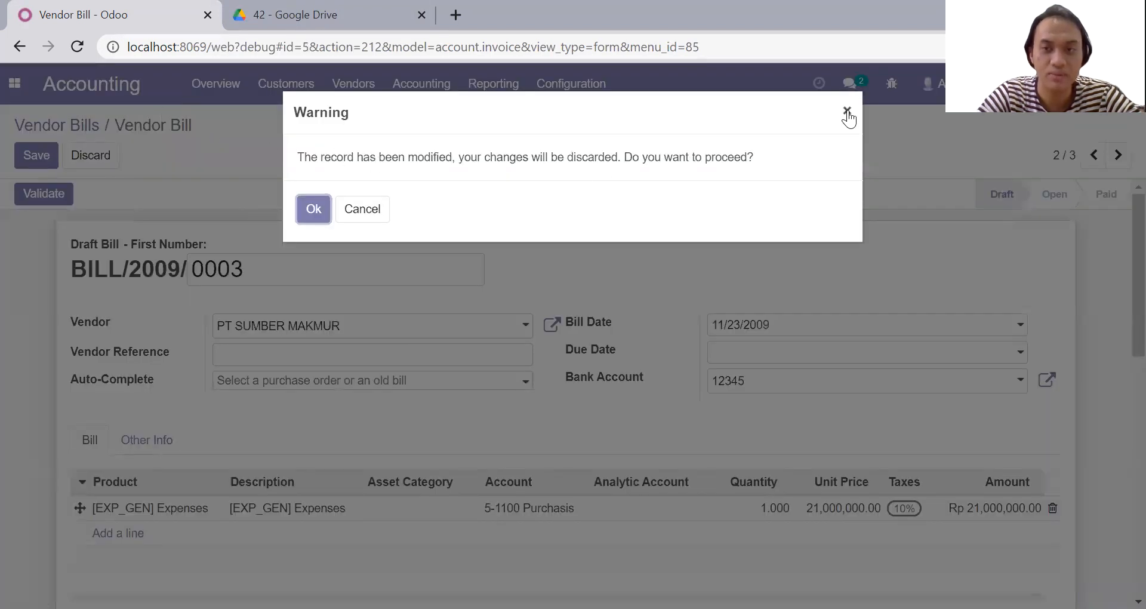
pyautogui.click(847, 112)
pyautogui.click(25, 162)
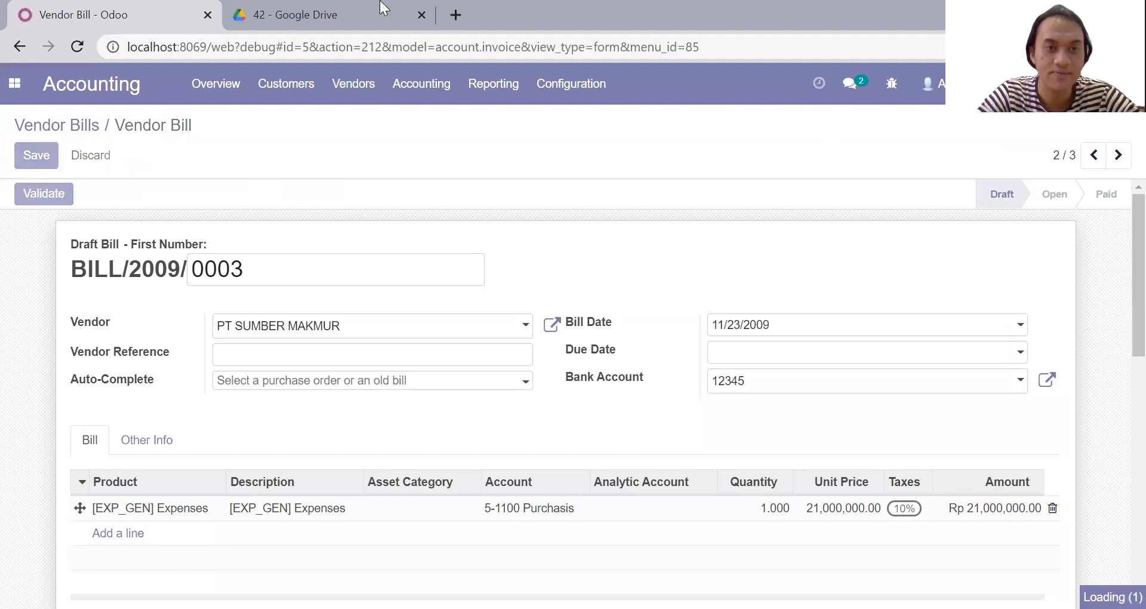
# Review the case PDF's customer and supplier lists, opening balances and inventory, and read the first transaction document
pyautogui.click(382, 8)
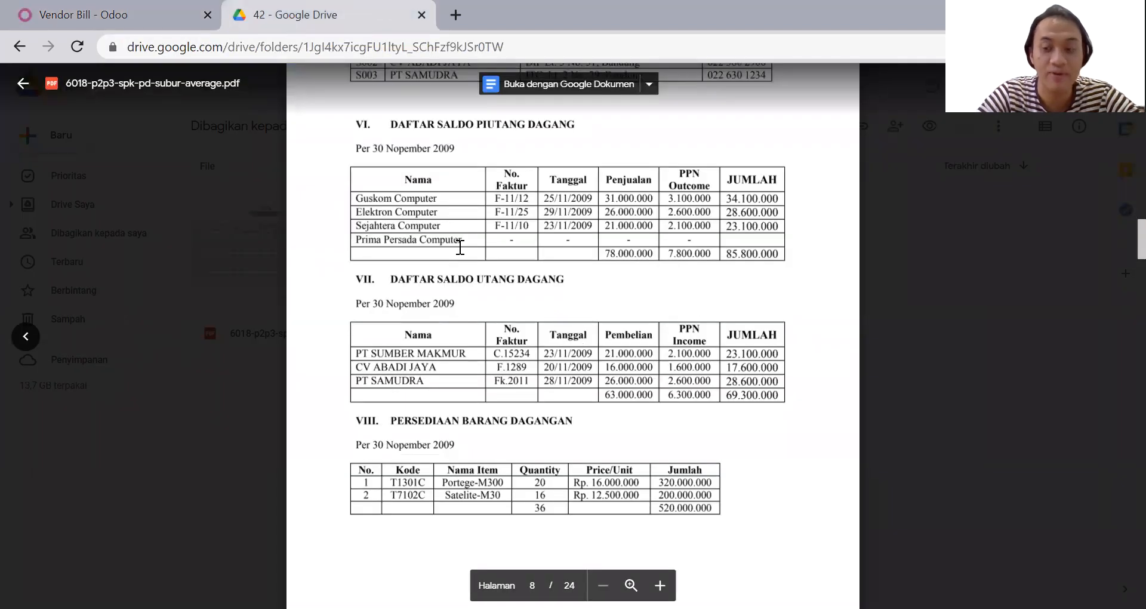
pyautogui.scroll(4, 461, 247)
pyautogui.scroll(9, 461, 248)
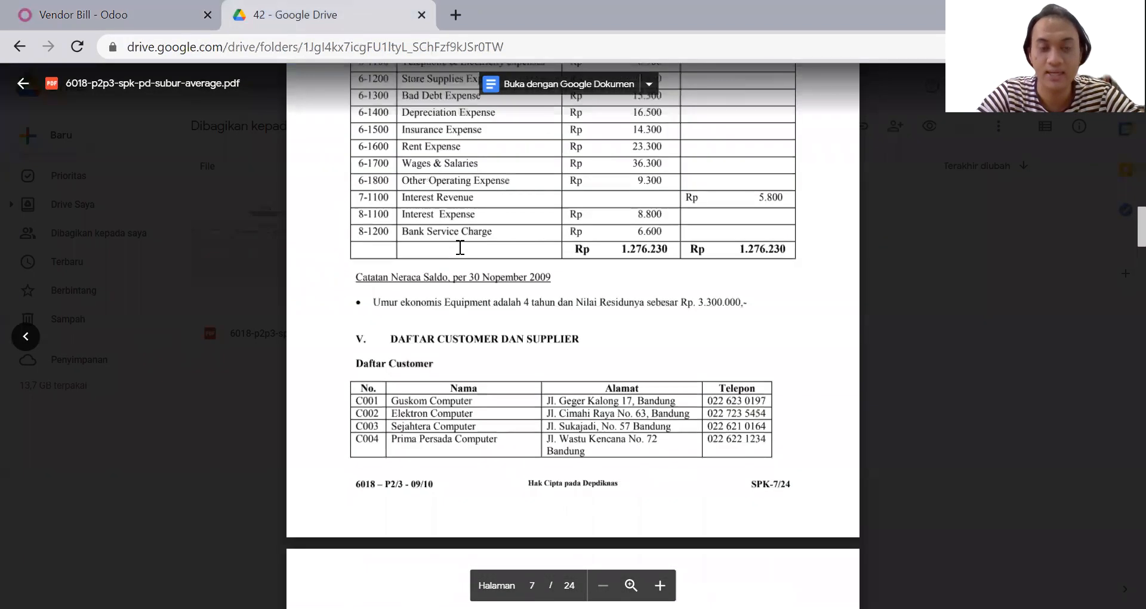
pyautogui.scroll(-9, 661, 249)
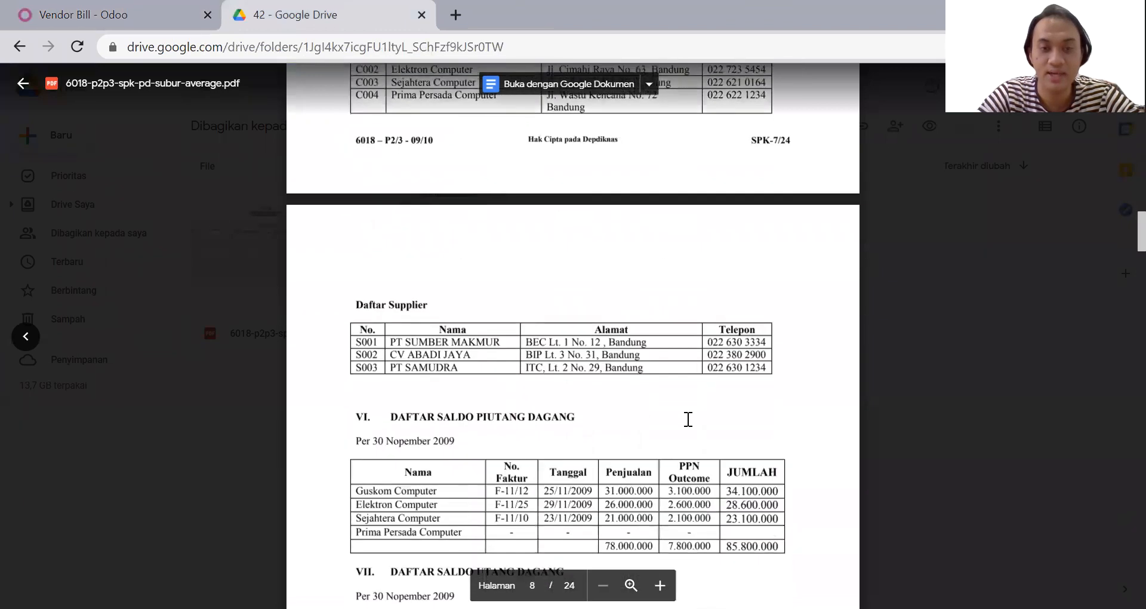
pyautogui.scroll(-10, 616, 368)
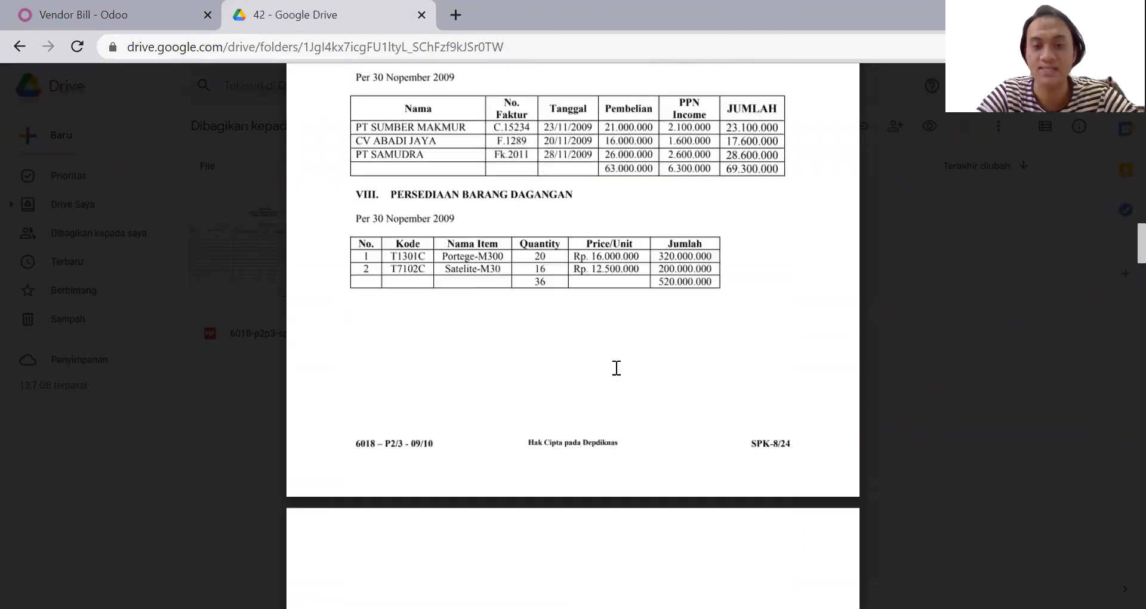
pyautogui.scroll(-1, 616, 368)
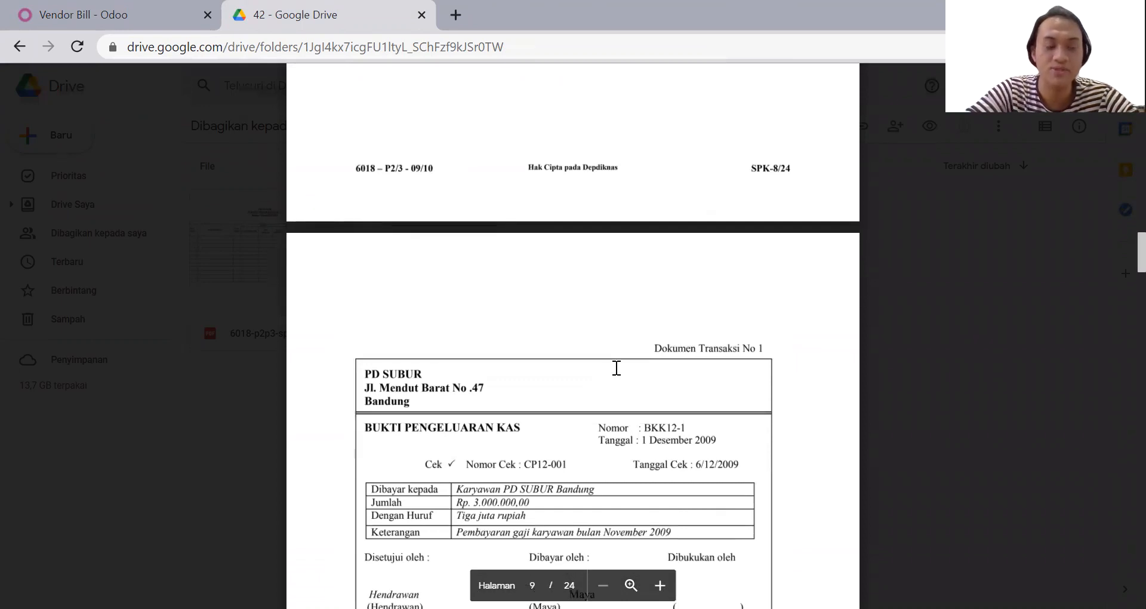
pyautogui.scroll(-3, 617, 368)
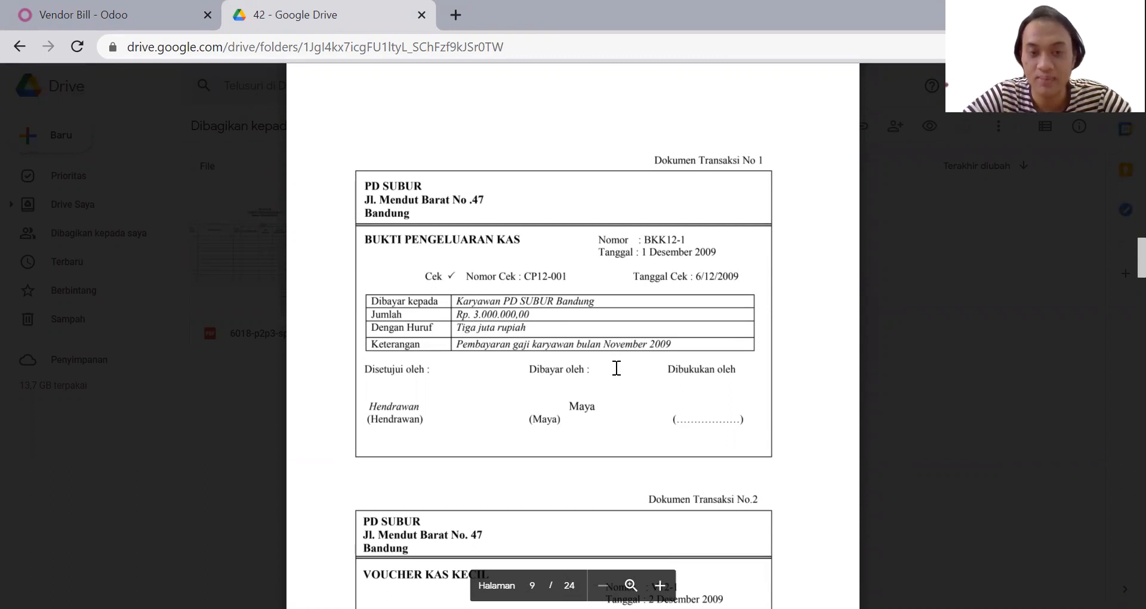
# Switch back to Odoo and start a new journal entry in Accounting
pyautogui.click(83, 15)
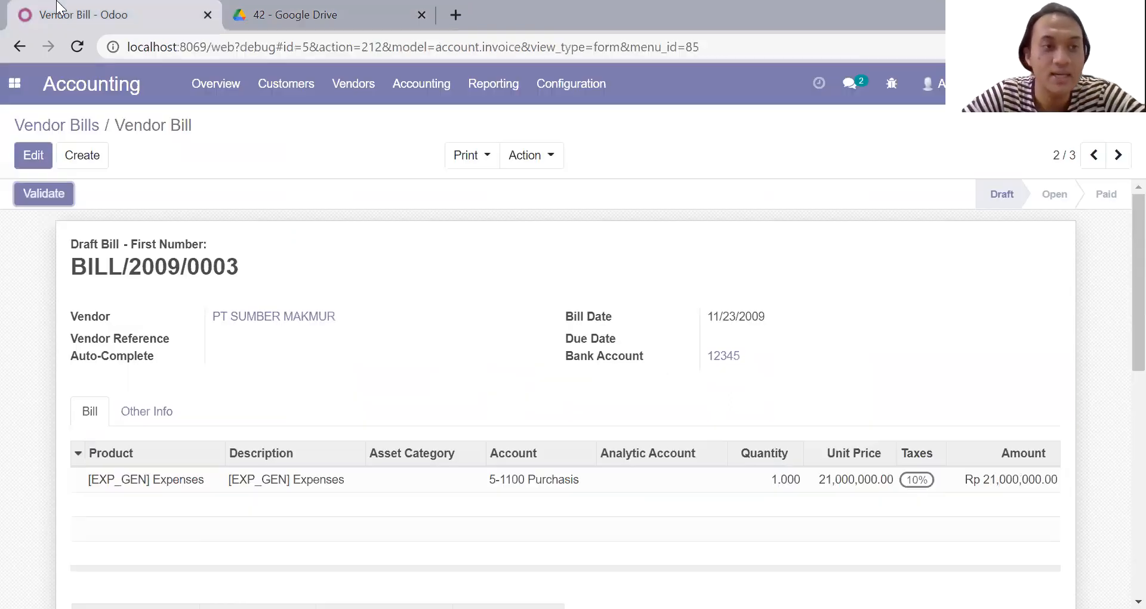
pyautogui.click(15, 86)
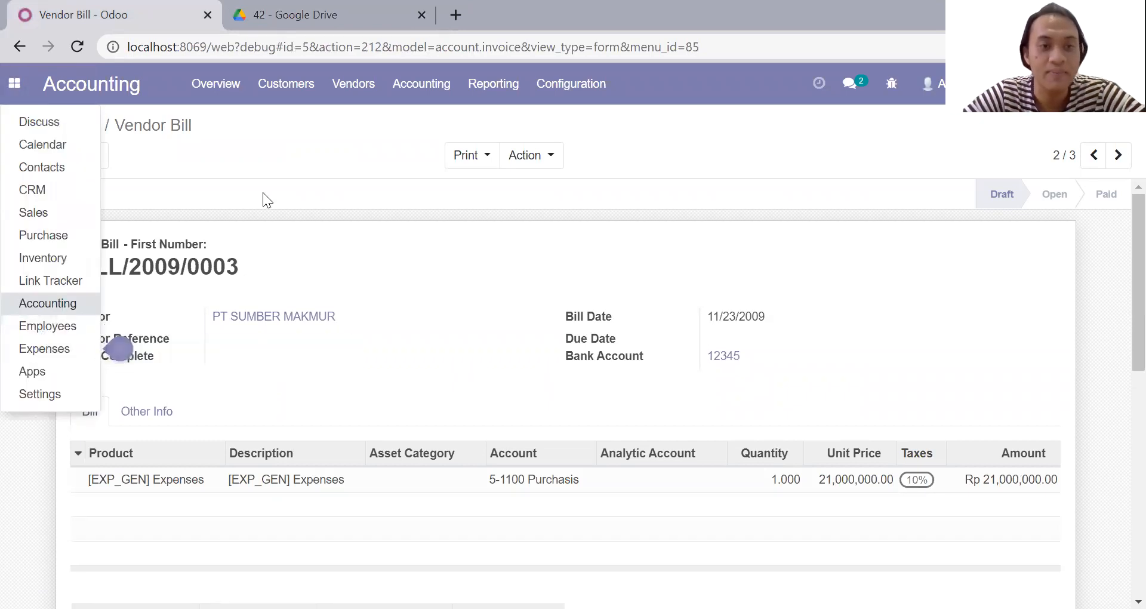
pyautogui.click(304, 154)
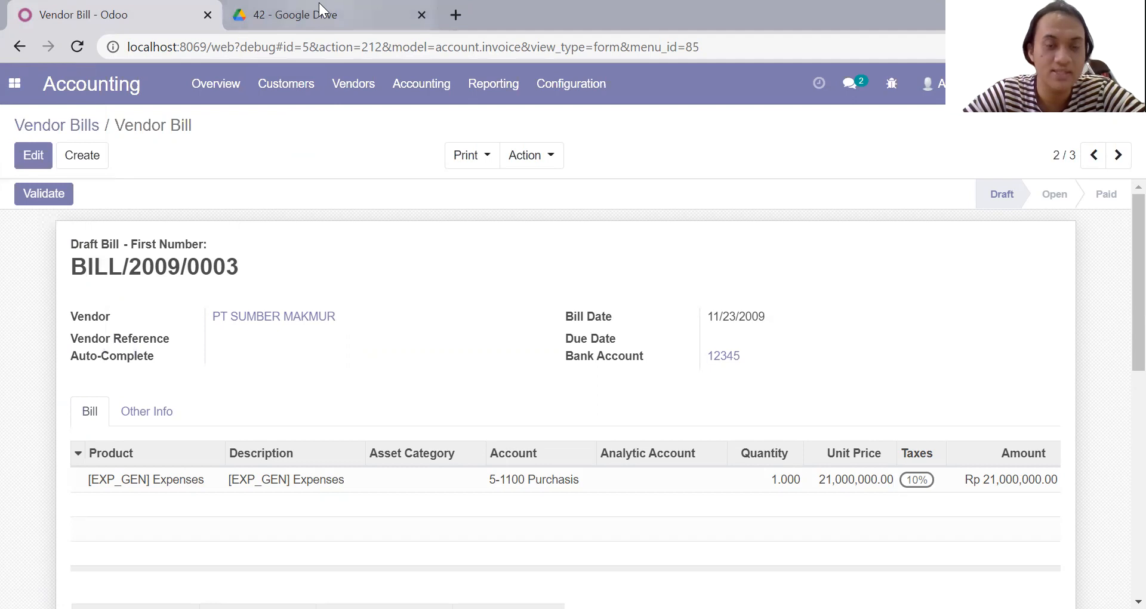
pyautogui.click(412, 88)
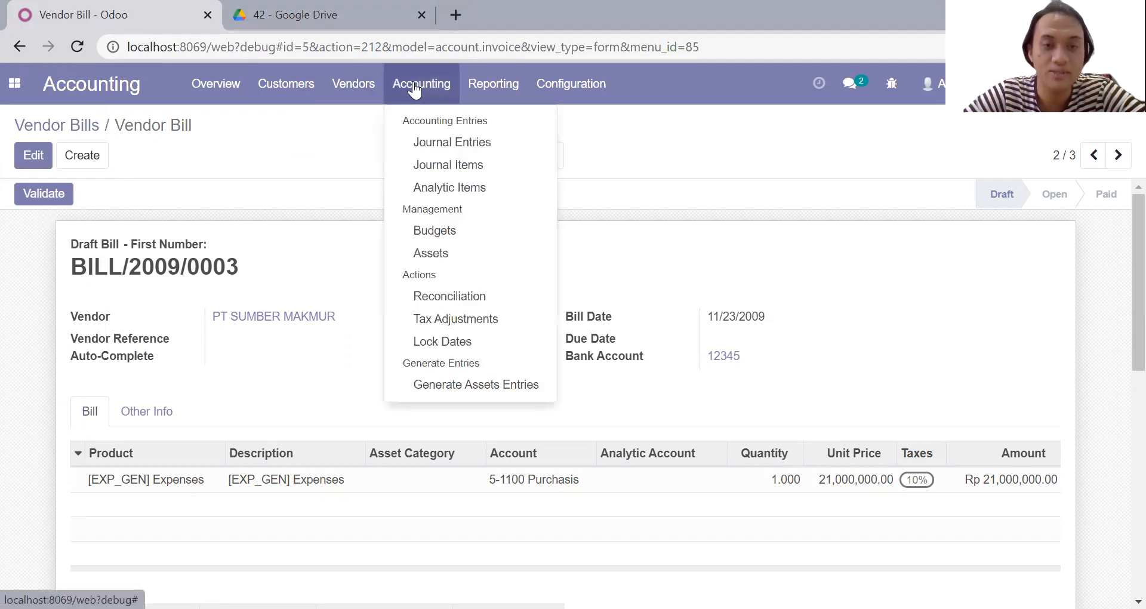
pyautogui.click(338, 146)
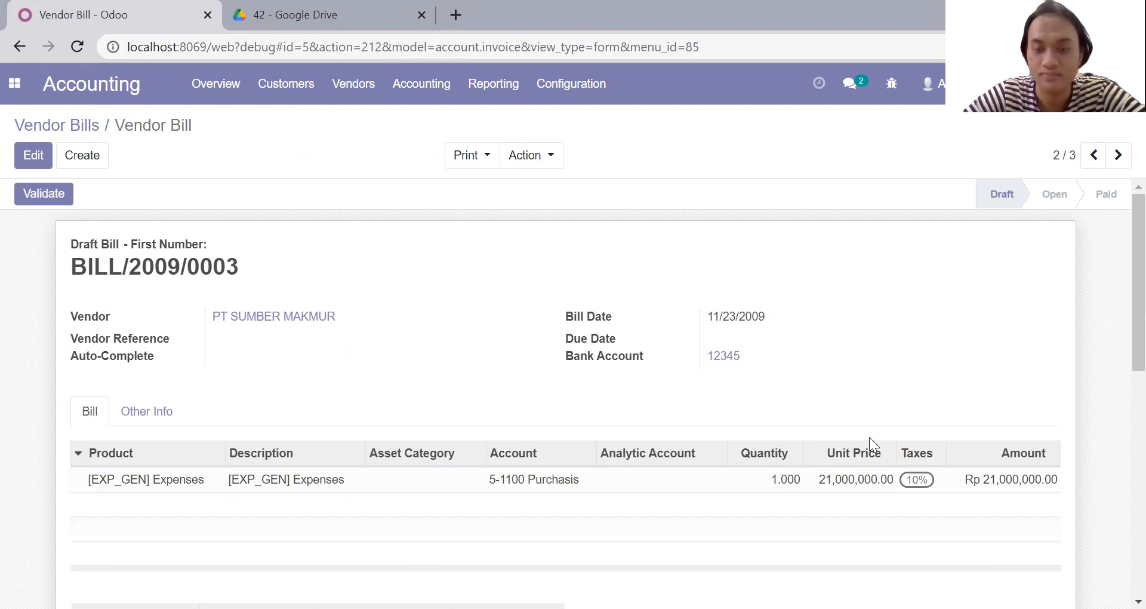
pyautogui.click(422, 84)
pyautogui.click(429, 143)
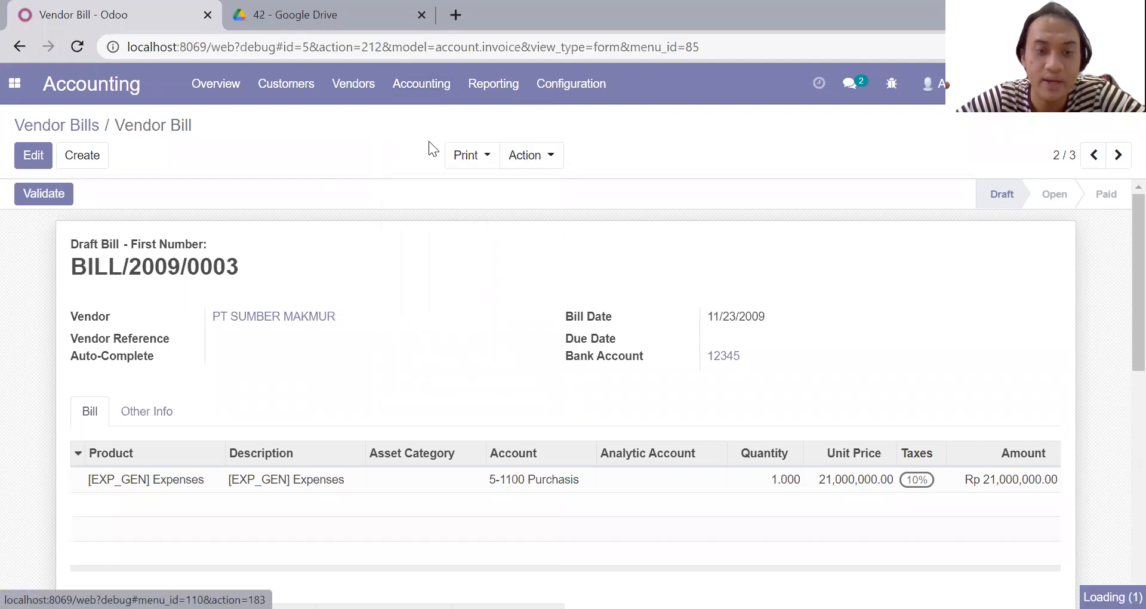
pyautogui.click(43, 160)
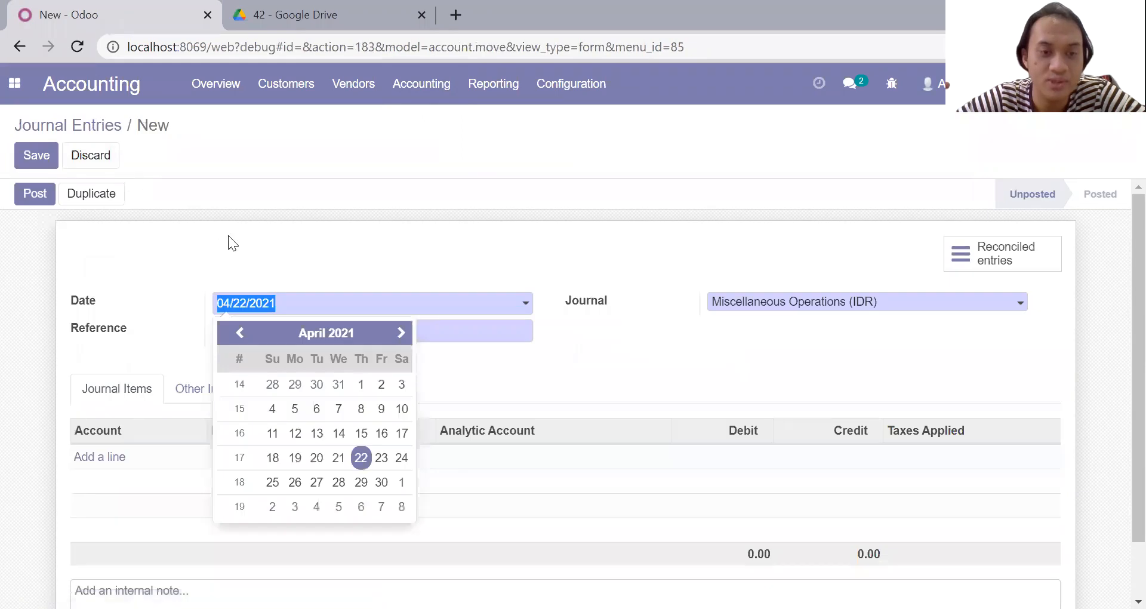
# Check the first transaction document and set the journal entry's date to 12/06/2009 and its journal to Bank (IDR)
pyautogui.click(297, 220)
pyautogui.click(317, 13)
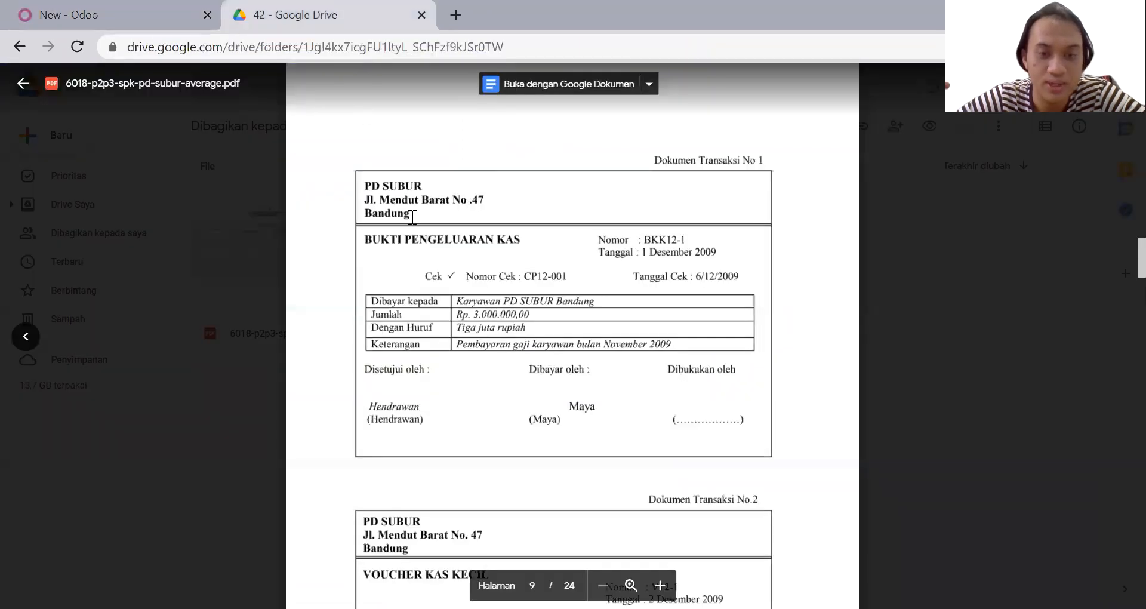
pyautogui.click(142, 12)
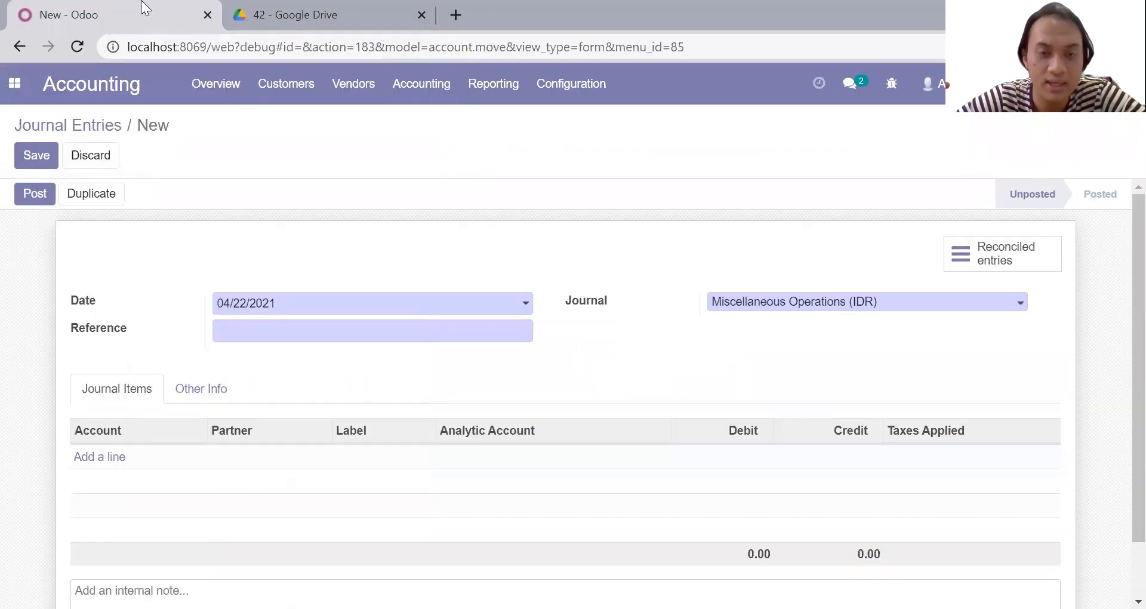
pyautogui.click(384, 302)
pyautogui.write('12/0')
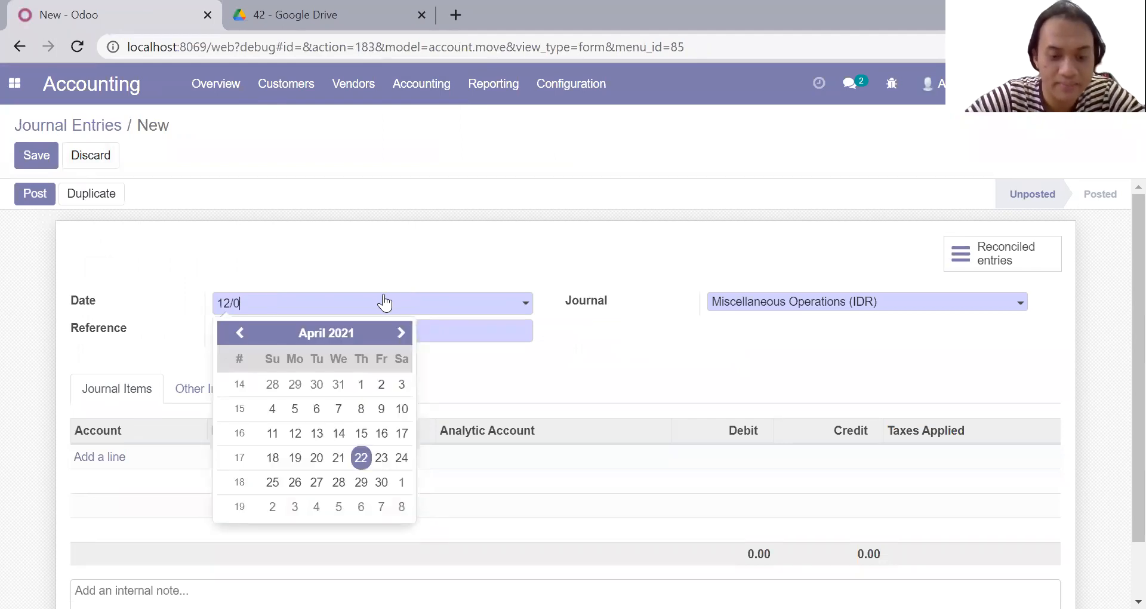
pyautogui.write('6/2009')
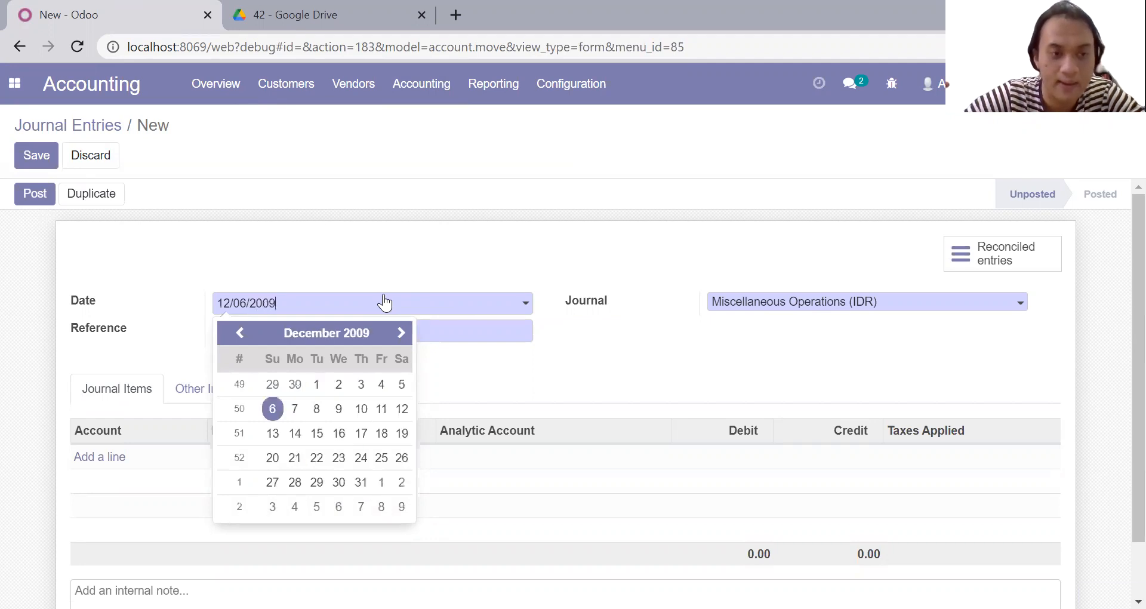
pyautogui.click(525, 397)
pyautogui.click(796, 302)
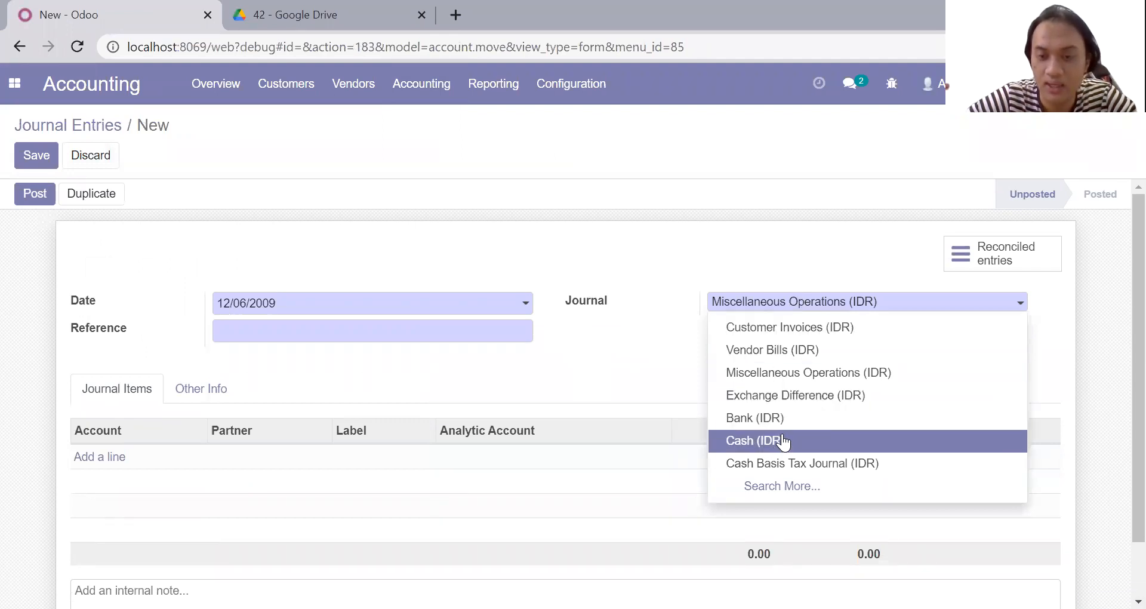
pyautogui.click(765, 418)
# Review the case PDF's accounting policies on cash disbursements, purchases, sales and cash receipts
pyautogui.click(267, 9)
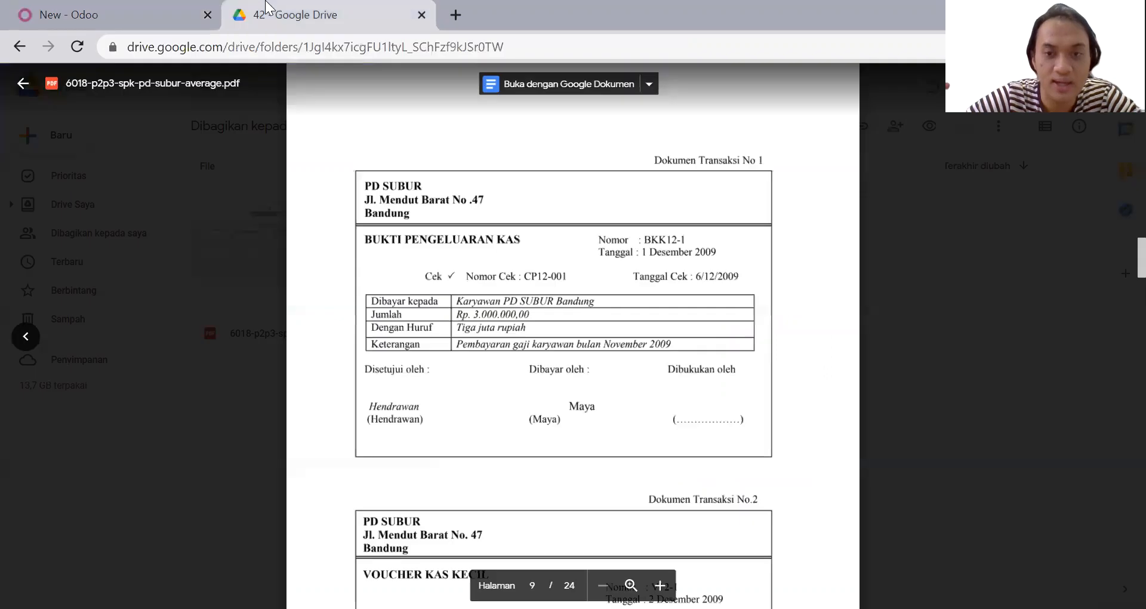
pyautogui.scroll(20, 411, 184)
pyautogui.scroll(10, 411, 184)
pyautogui.scroll(15, 411, 184)
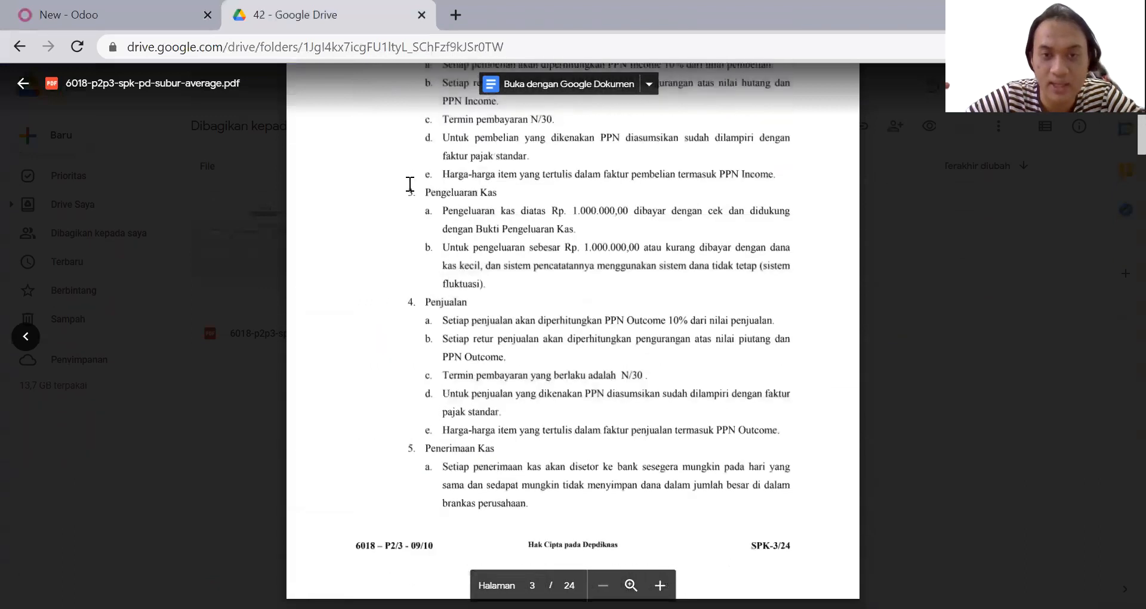
pyautogui.scroll(3, 410, 184)
pyautogui.scroll(-4, 590, 397)
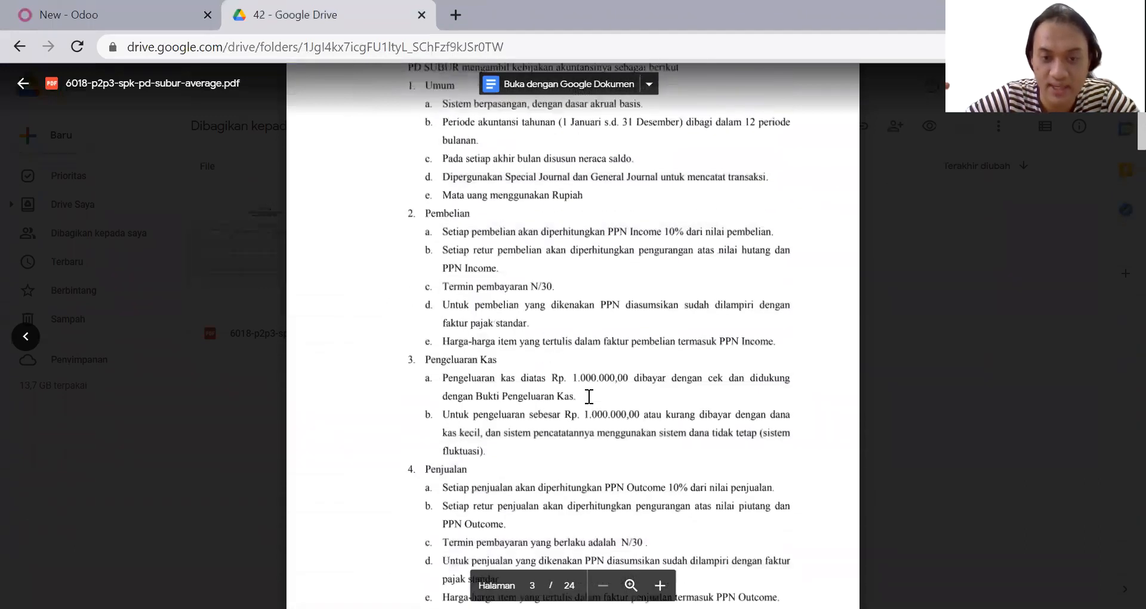
pyautogui.scroll(-1, 590, 397)
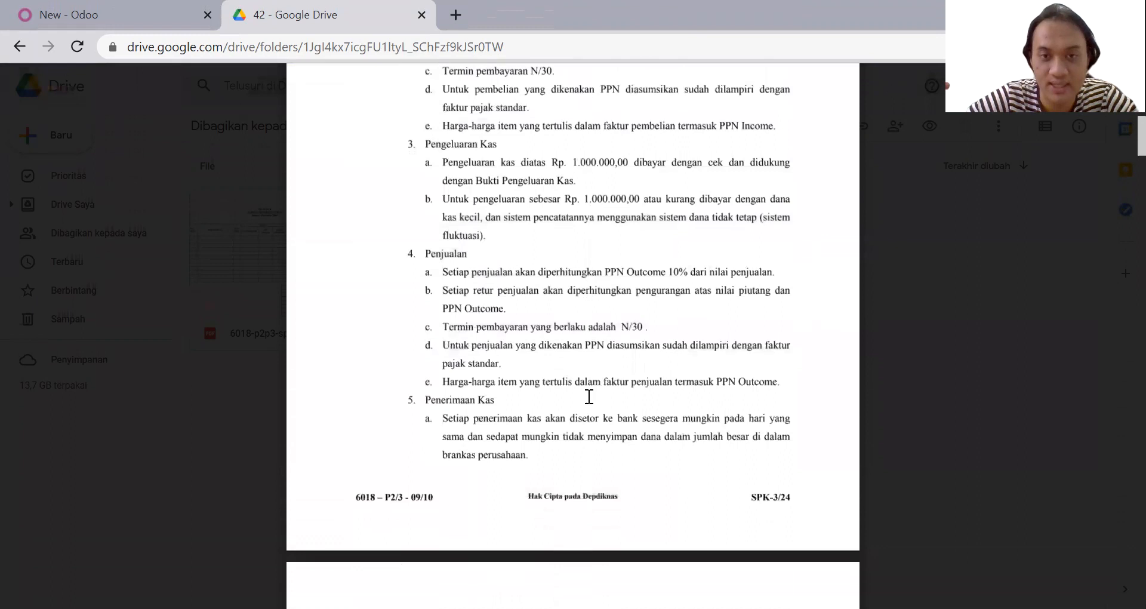
pyautogui.scroll(-20, 590, 396)
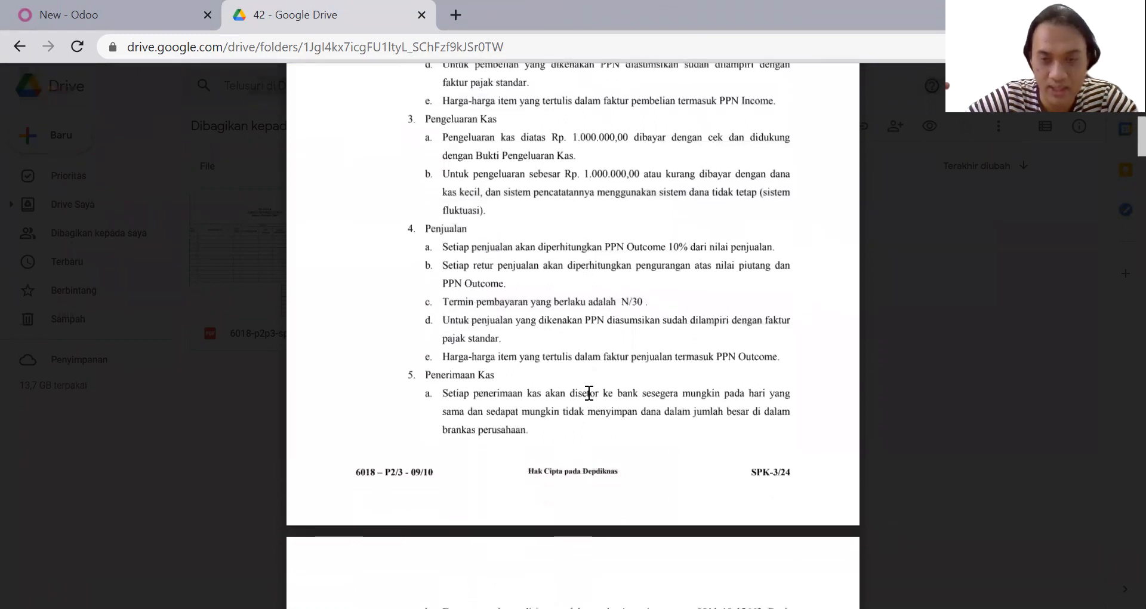
# Switch from the PDF to the new Odoo journal entry and set its journal to Cash (IDR)
pyautogui.scroll(-3, 590, 393)
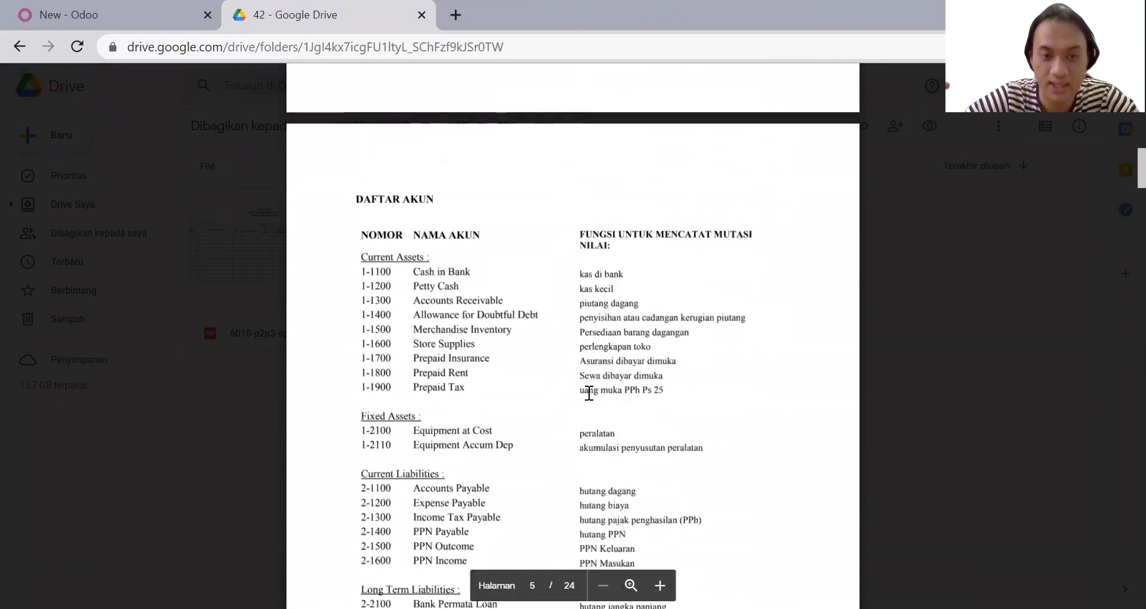
pyautogui.click(154, 8)
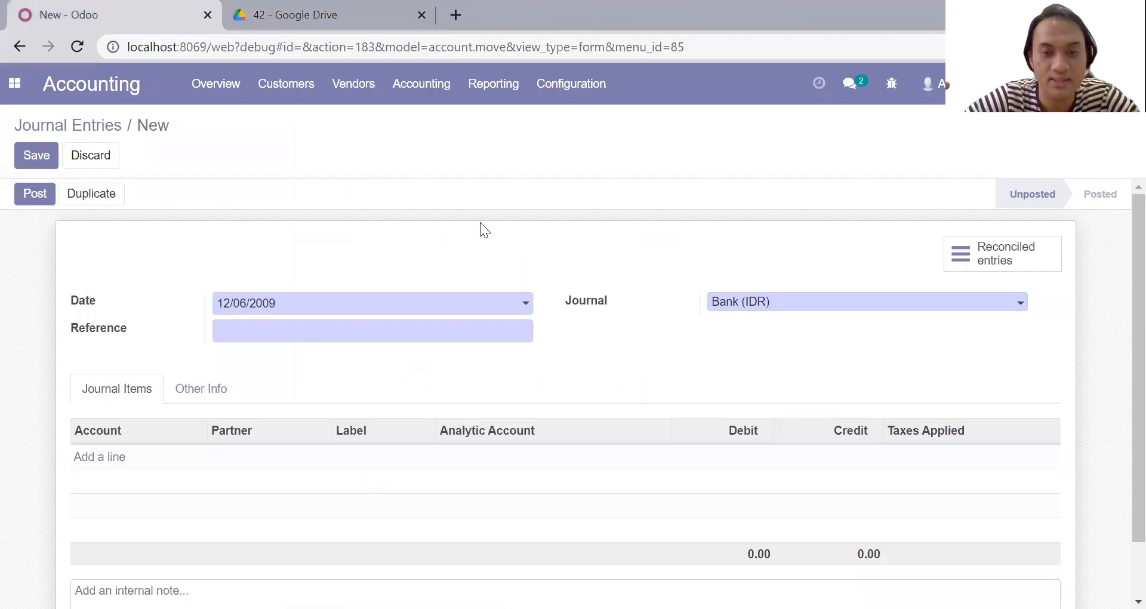
pyautogui.click(791, 302)
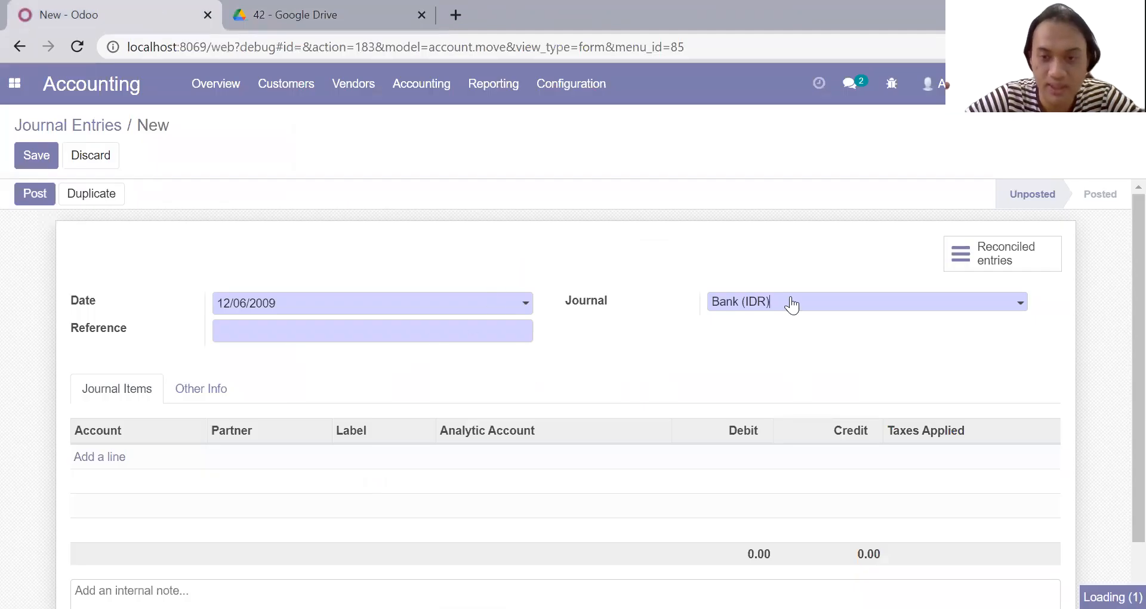
pyautogui.click(792, 305)
pyautogui.click(792, 305)
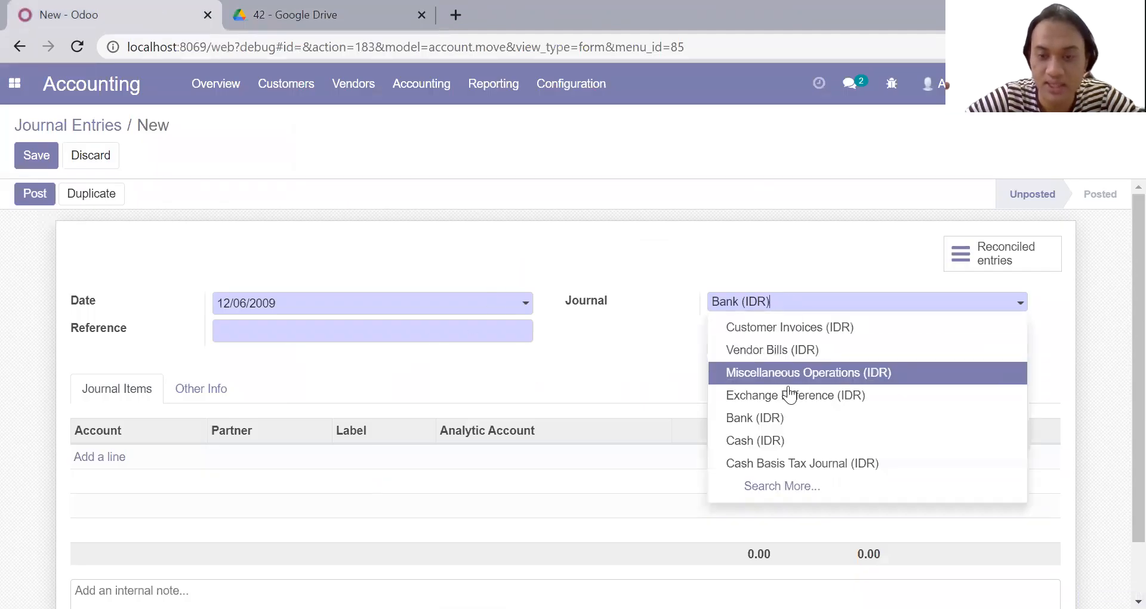
pyautogui.click(770, 440)
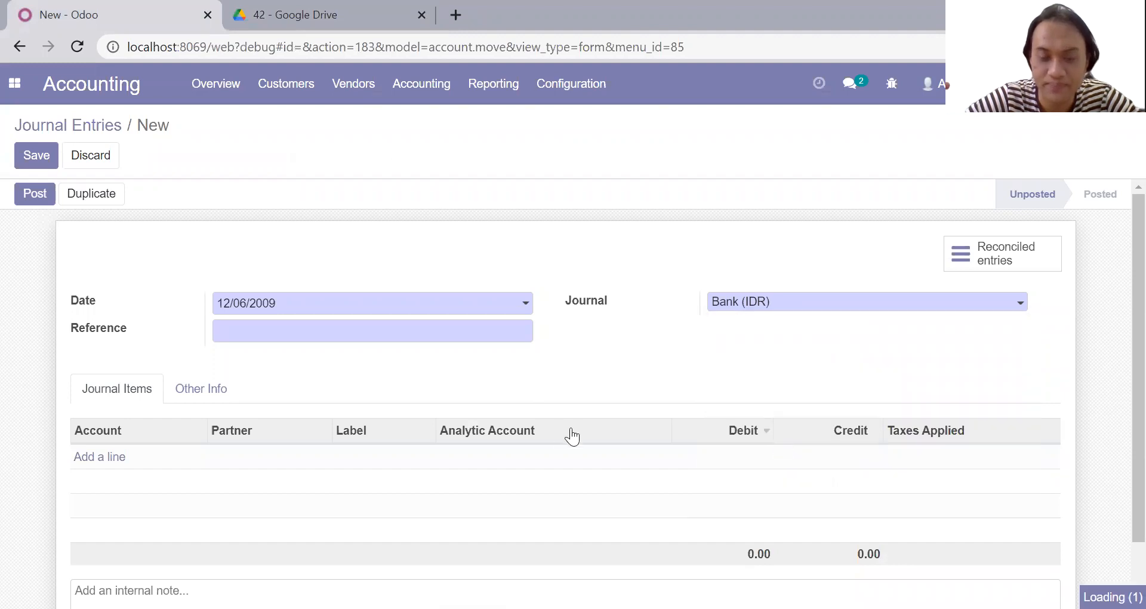
# Add a journal item for account 6-1700 Wages & Salaries with a debit of 3000000
pyautogui.scroll(-1, 559, 434)
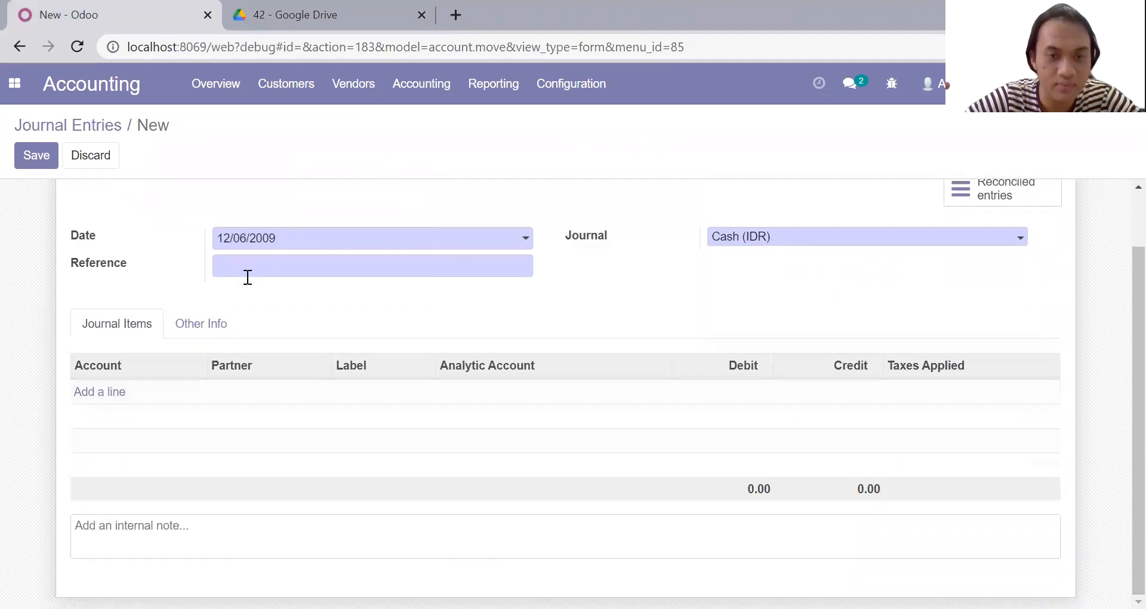
pyautogui.click(105, 392)
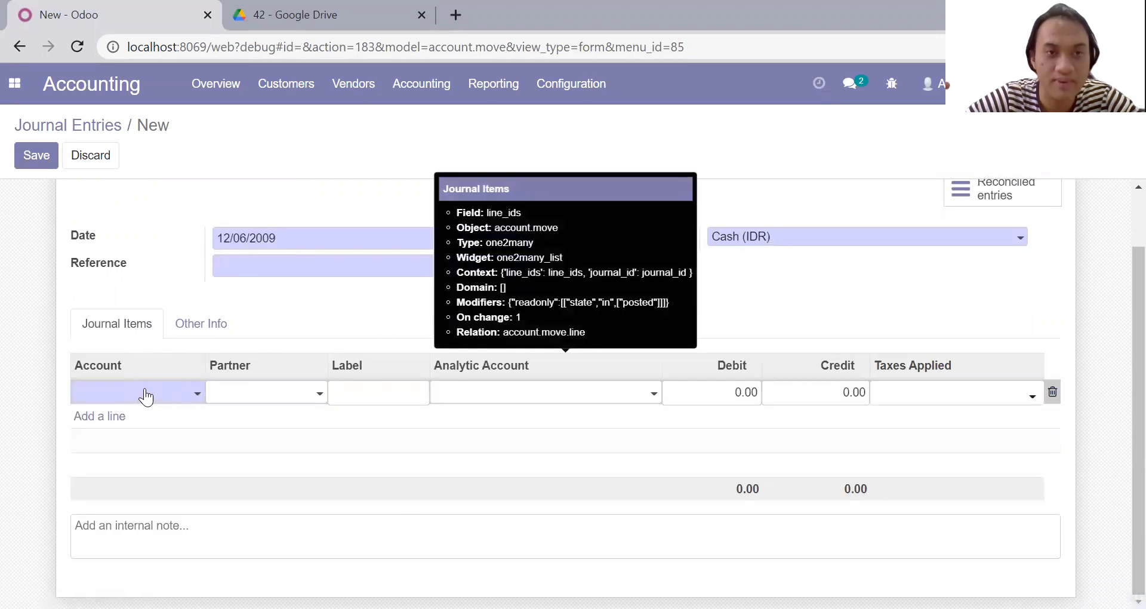
pyautogui.click(146, 394)
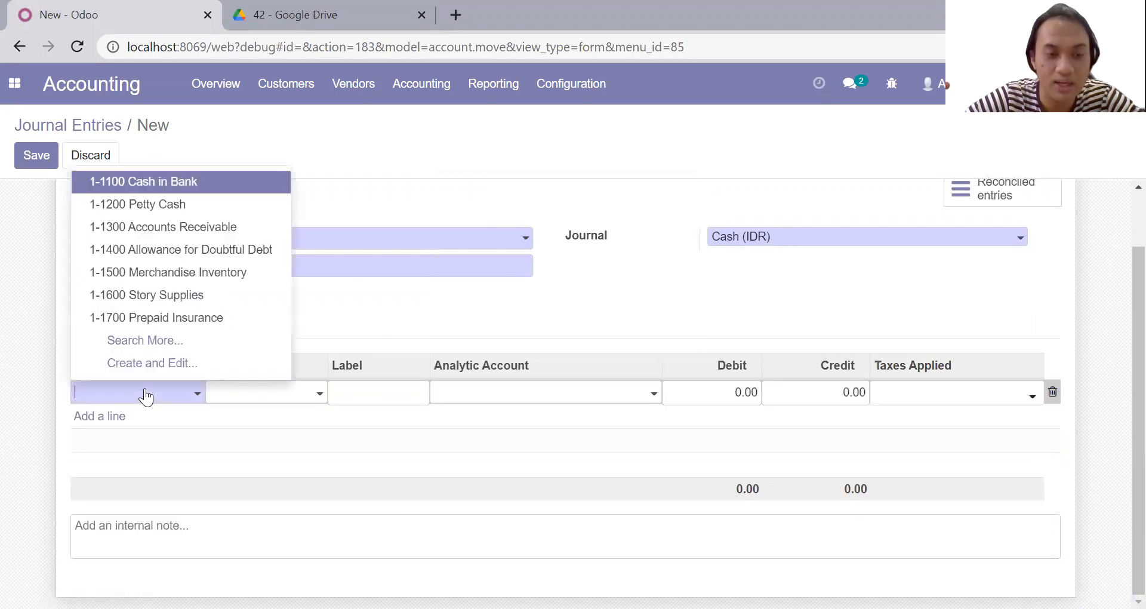
pyautogui.click(154, 341)
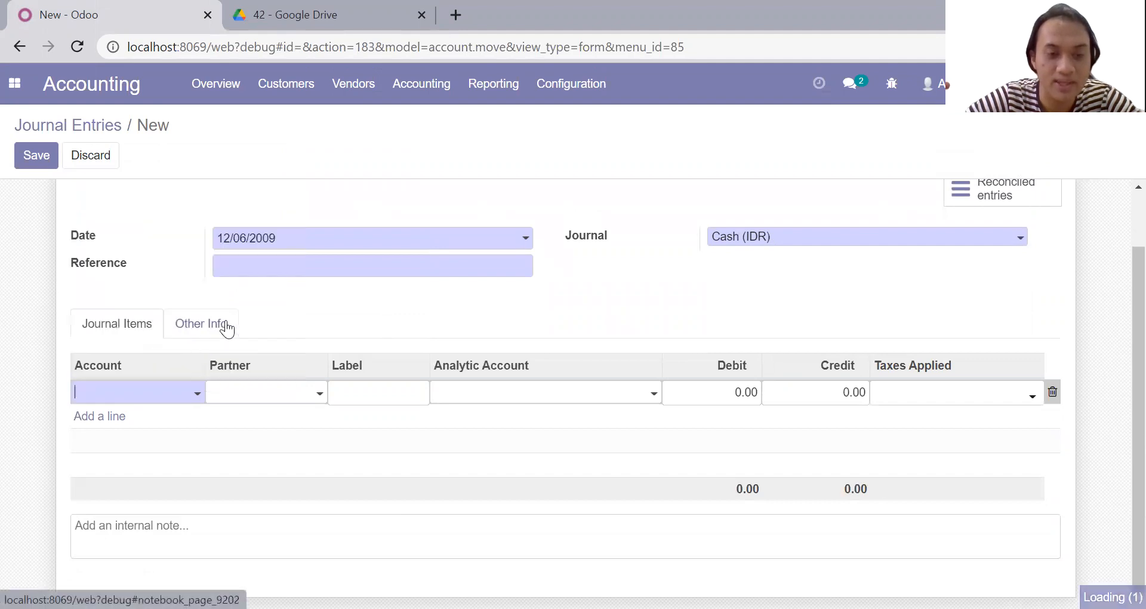
pyautogui.scroll(-8, 315, 329)
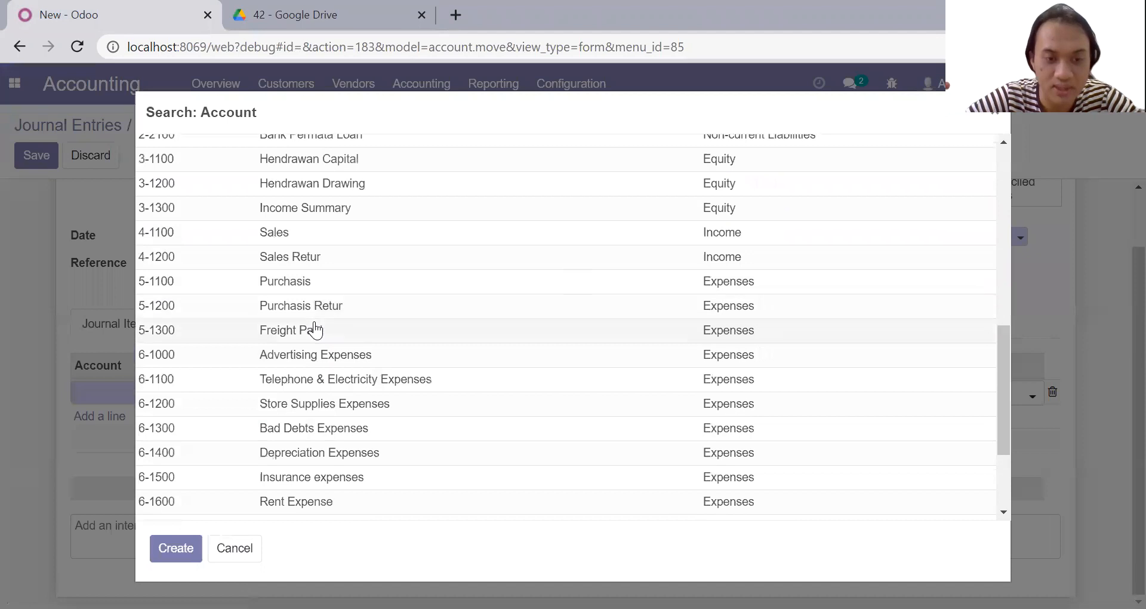
pyautogui.scroll(-1, 316, 331)
pyautogui.scroll(-3, 322, 344)
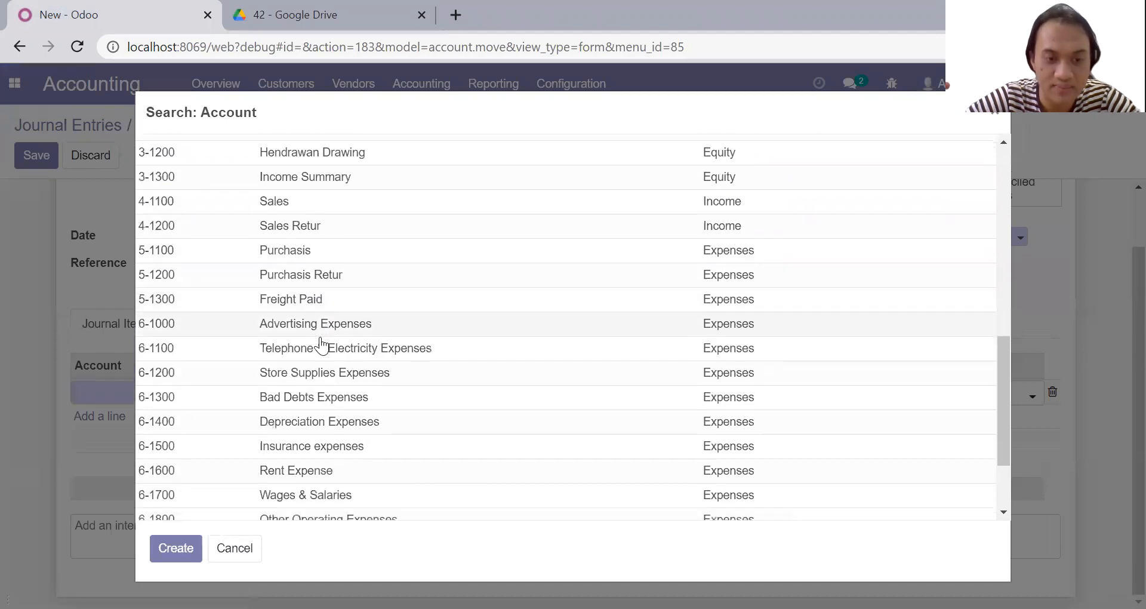
pyautogui.click(332, 427)
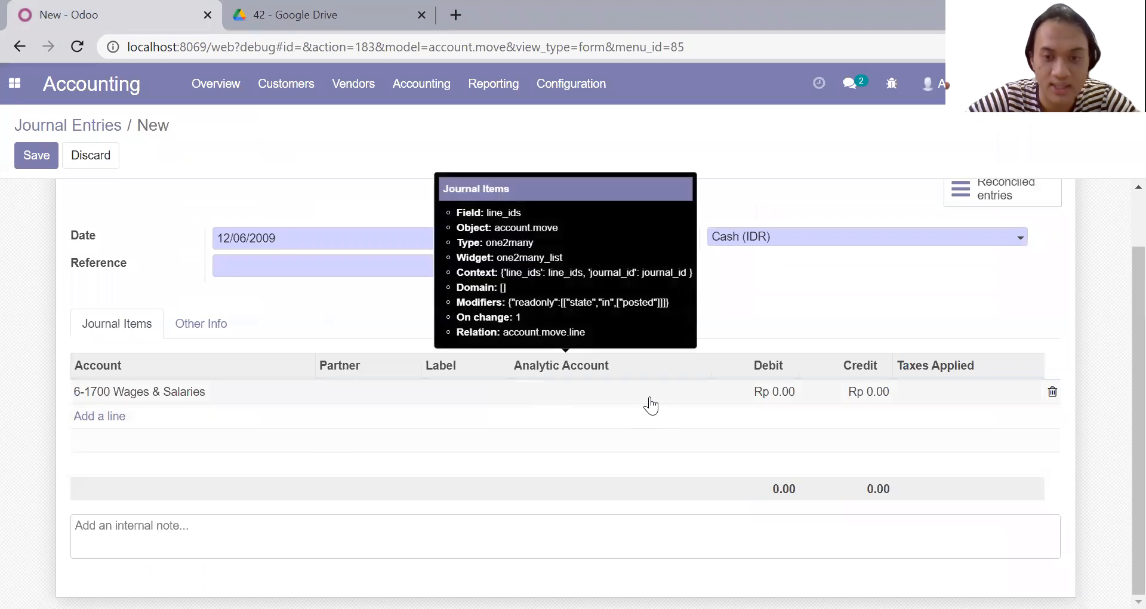
pyautogui.click(780, 394)
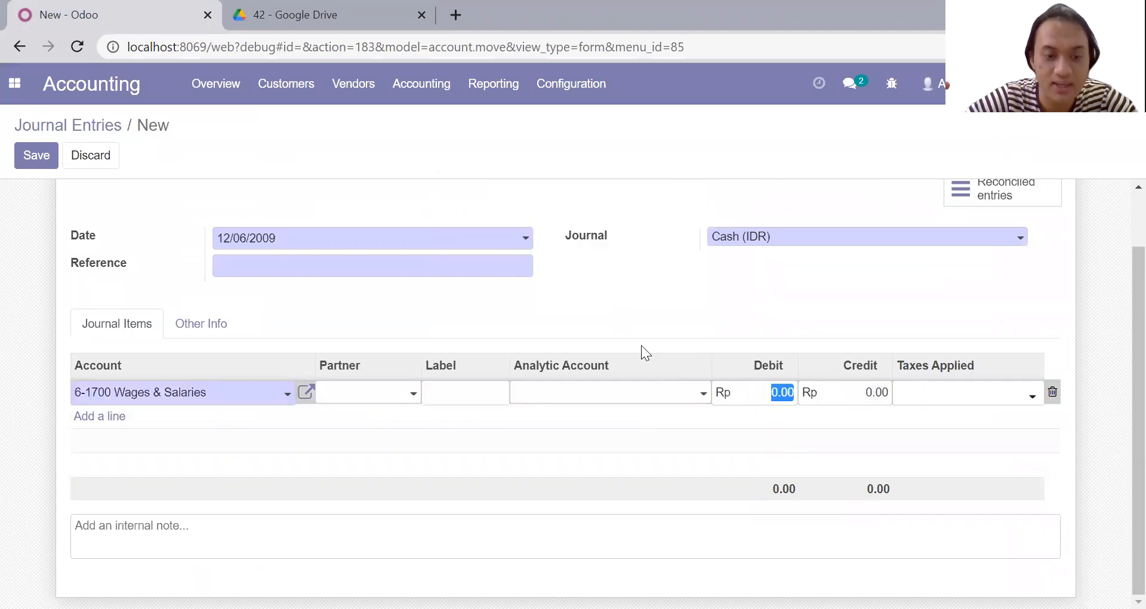
pyautogui.write('3000000')
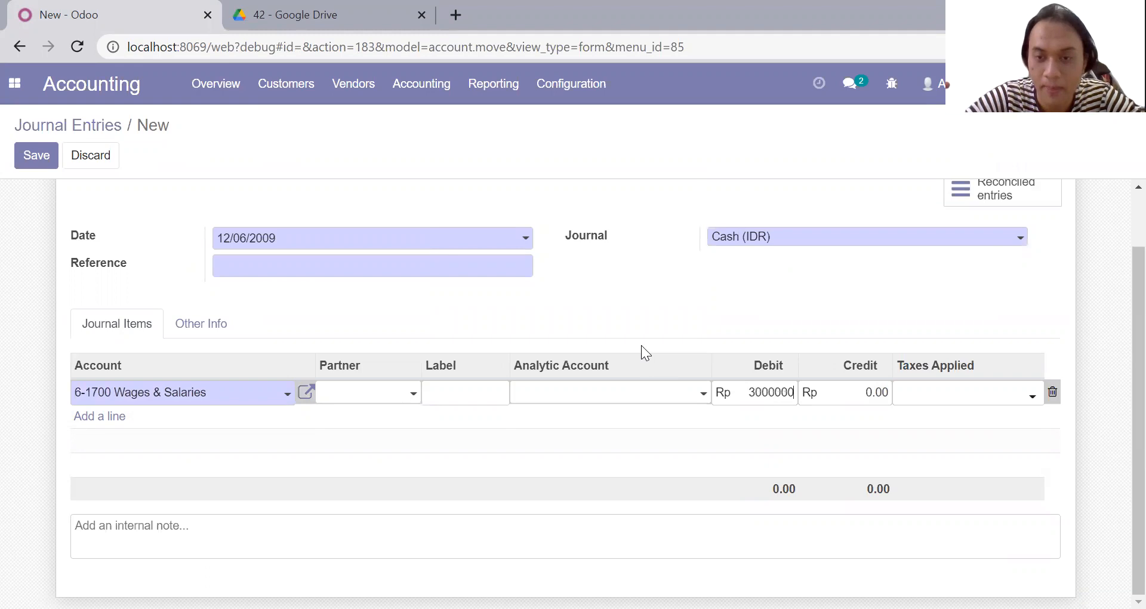
# Add the balancing journal item on account 1-1100 Cash in Bank and try to save the entry
pyautogui.click(92, 418)
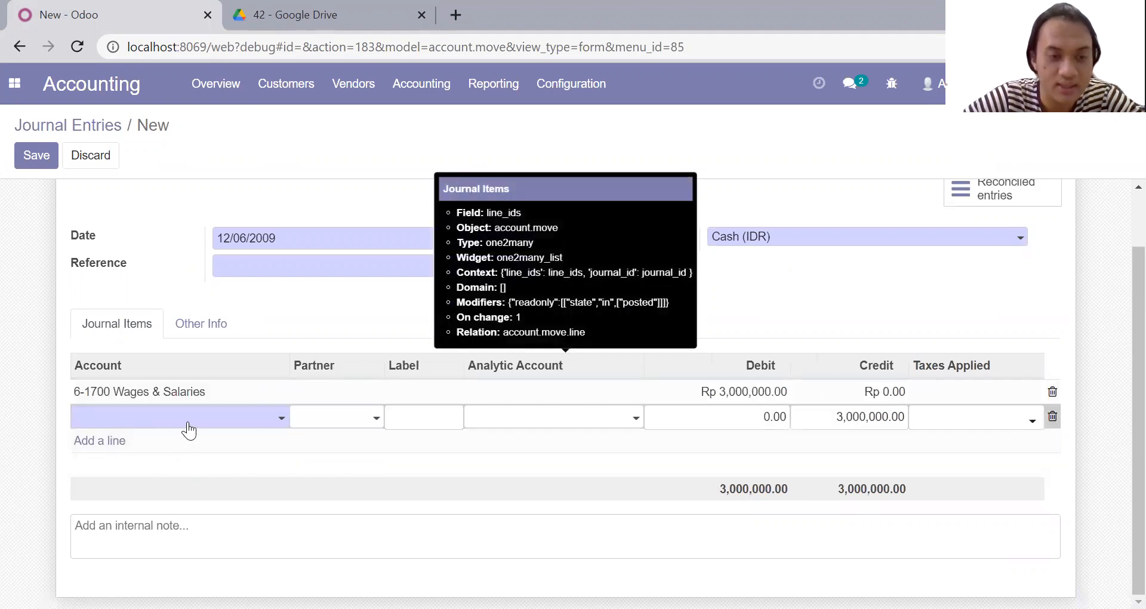
pyautogui.click(192, 424)
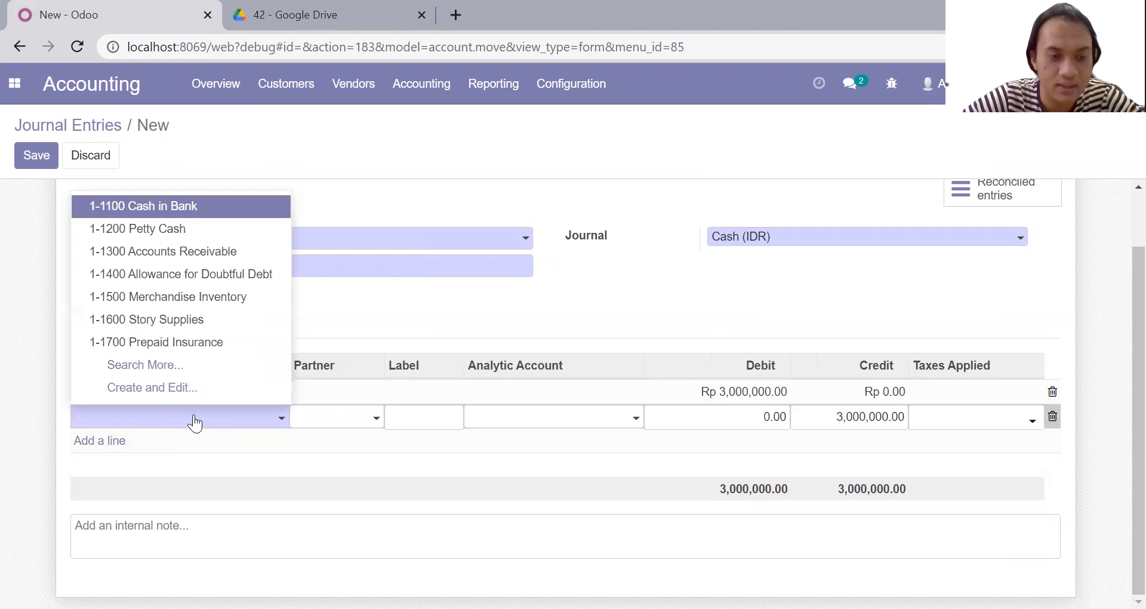
pyautogui.click(207, 213)
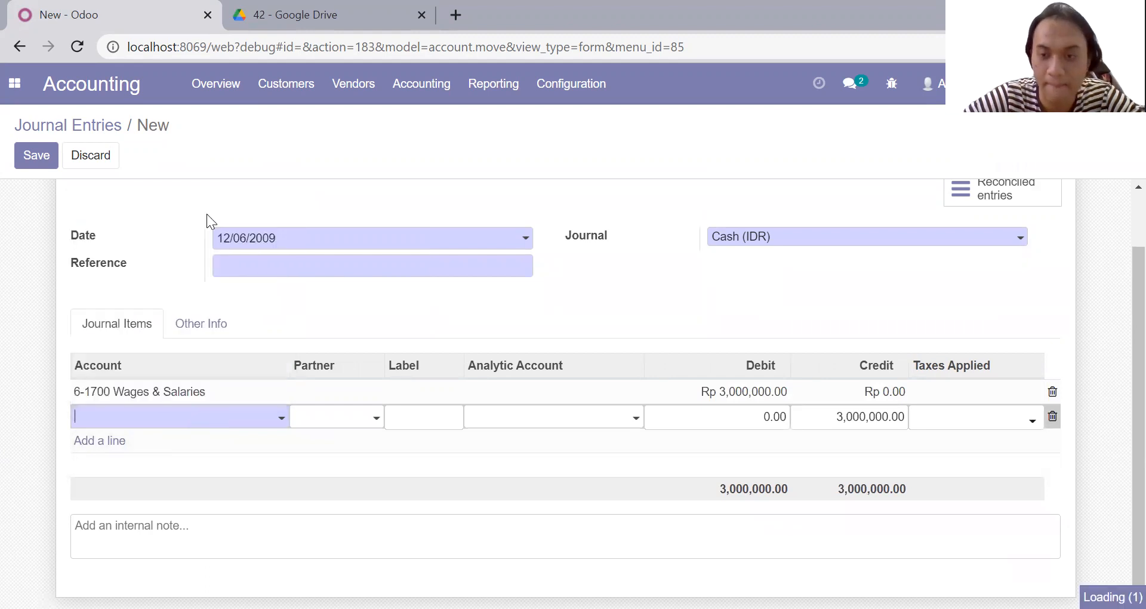
pyautogui.click(657, 298)
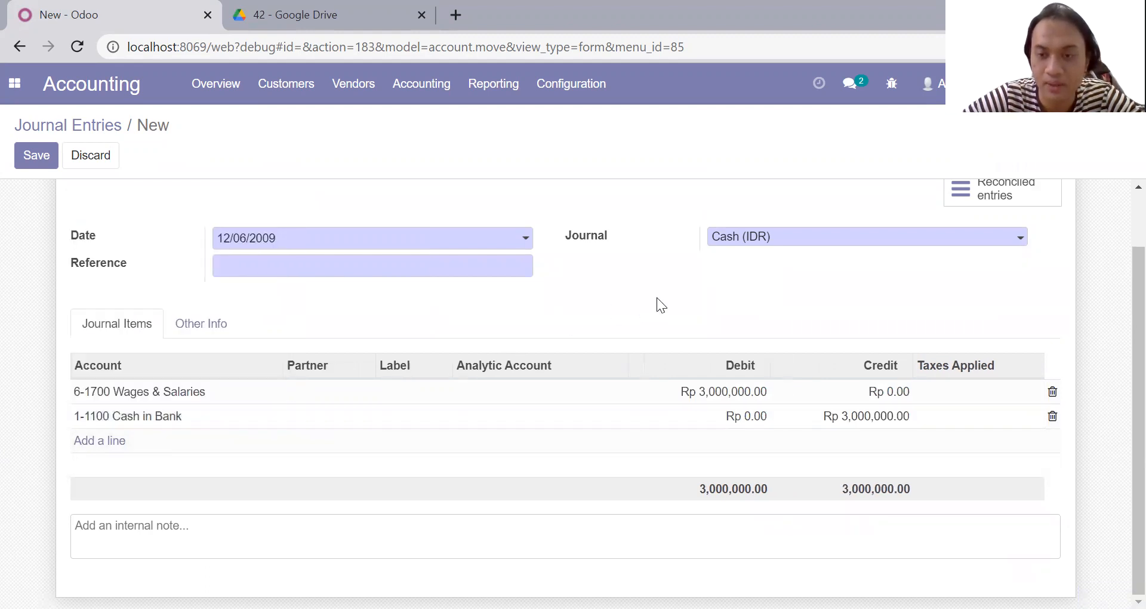
pyautogui.scroll(2, 656, 300)
pyautogui.scroll(-2, 657, 300)
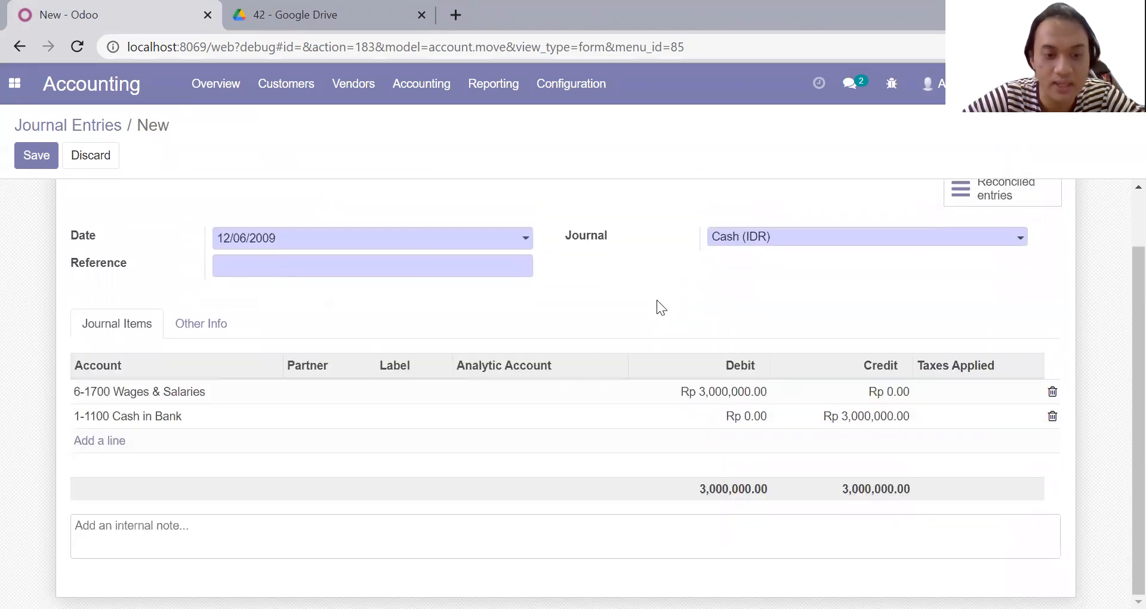
pyautogui.scroll(1, 479, 424)
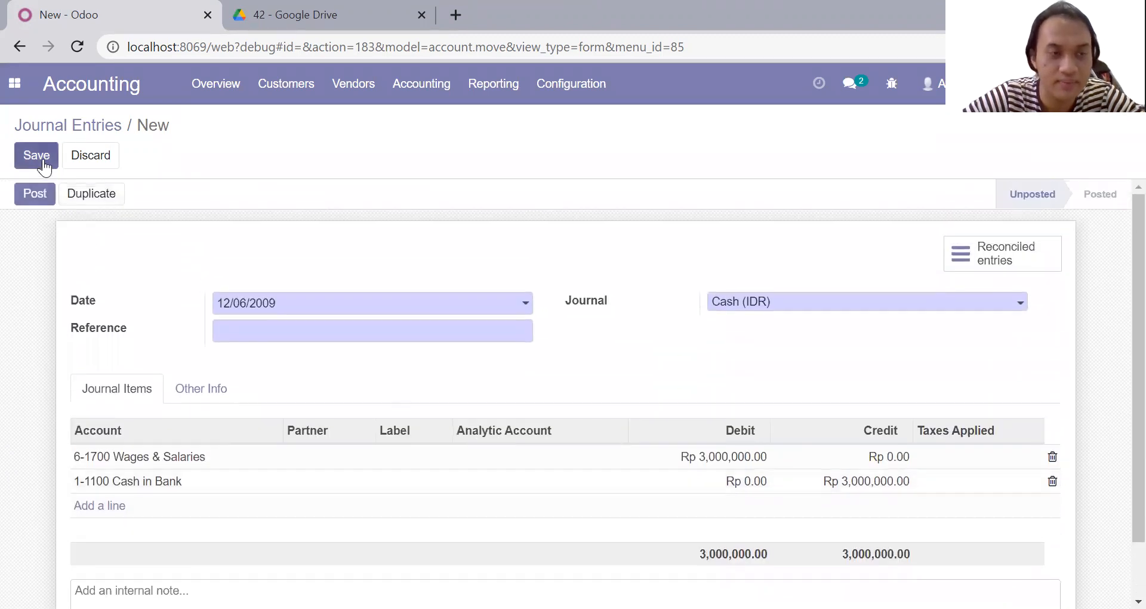
pyautogui.click(37, 156)
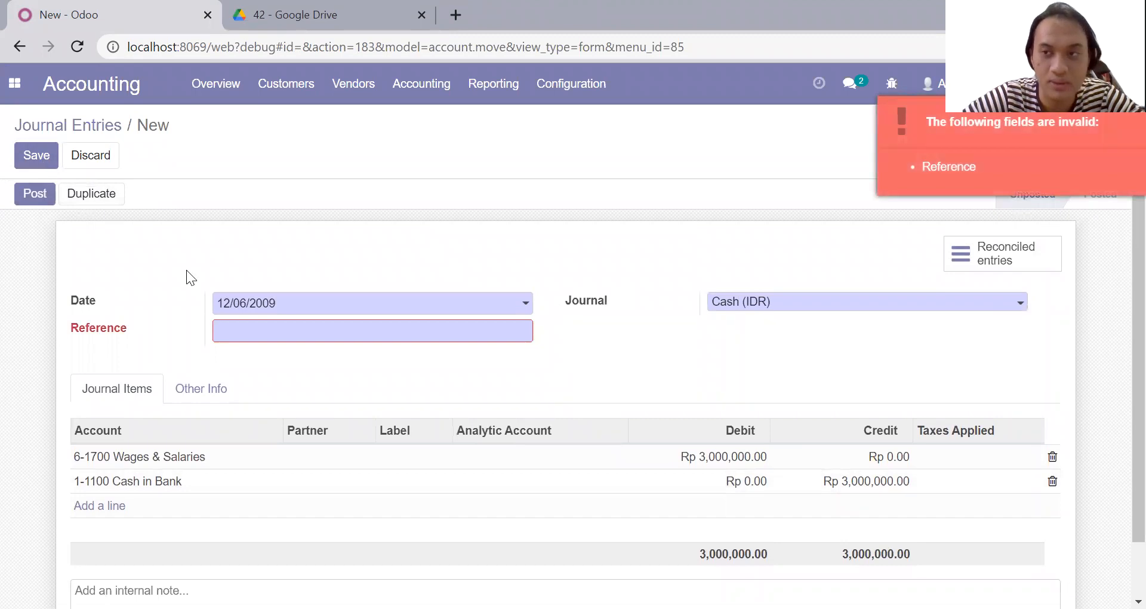
# Look up the voucher number of Dokumen Transaksi No 1 in the Google Drive PDF for the empty reference
pyautogui.scroll(-1, 493, 386)
pyautogui.click(435, 265)
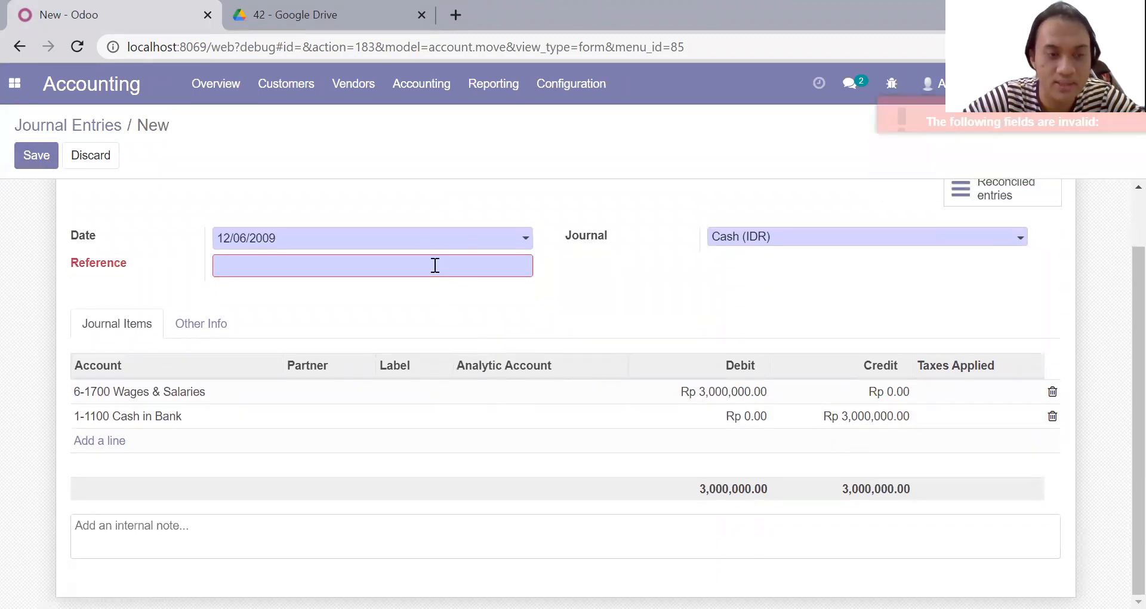
pyautogui.click(334, 14)
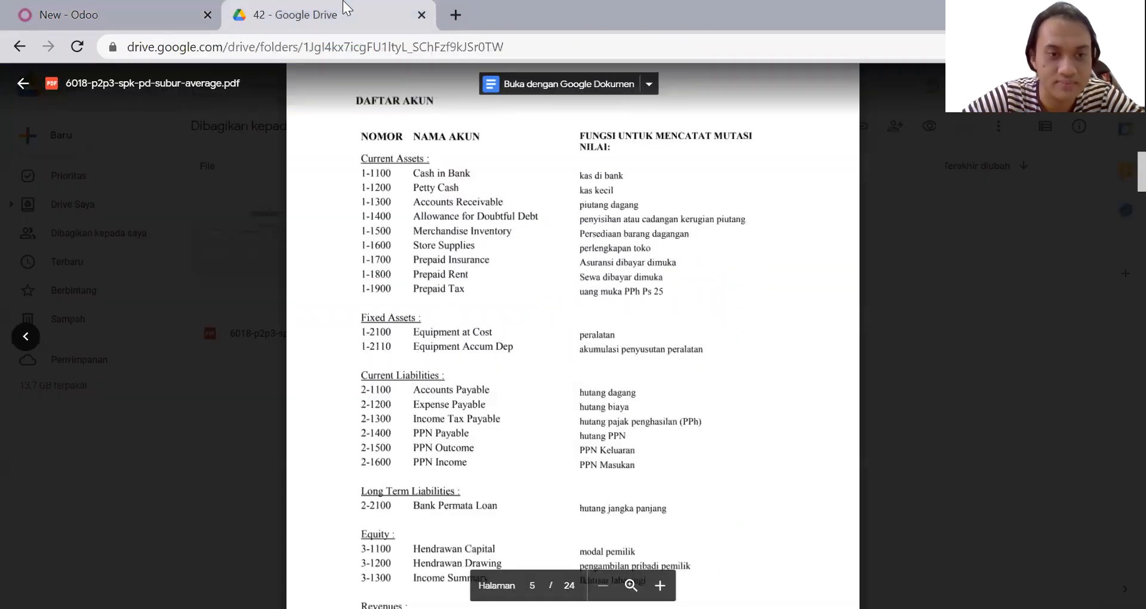
pyautogui.scroll(-3, 363, 113)
pyautogui.scroll(-20, 363, 113)
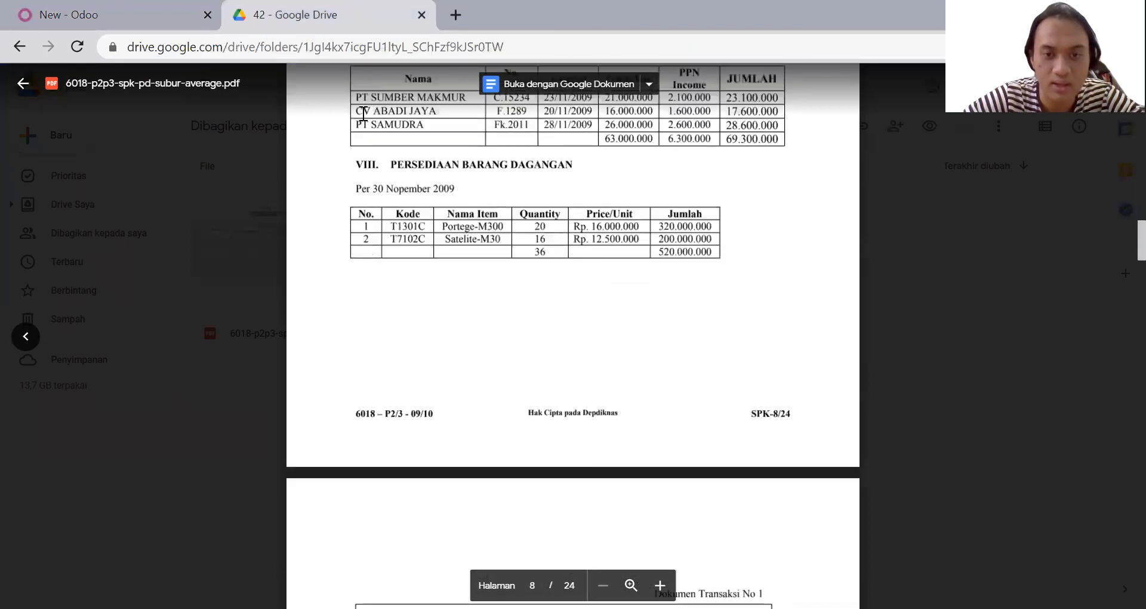
pyautogui.scroll(8, 363, 113)
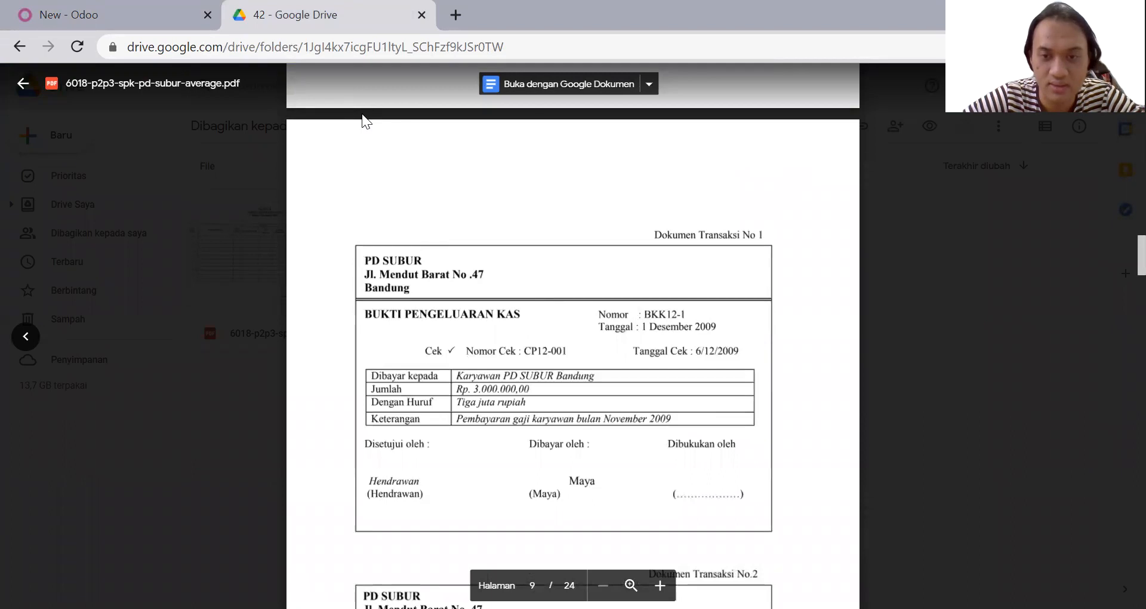
pyautogui.click(119, 8)
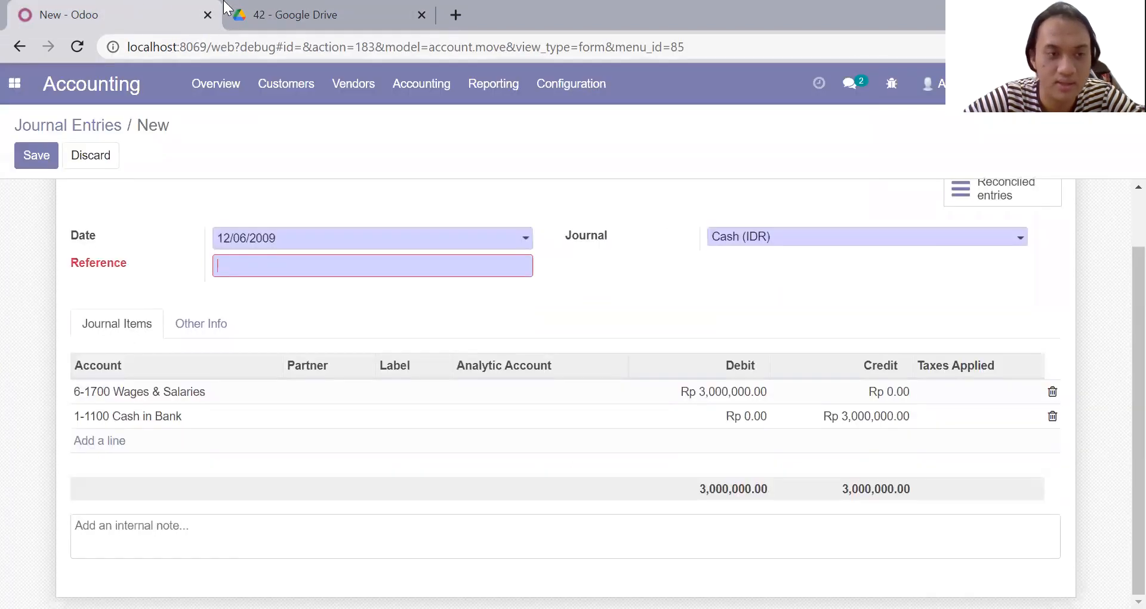
pyautogui.click(269, 7)
pyautogui.click(119, 14)
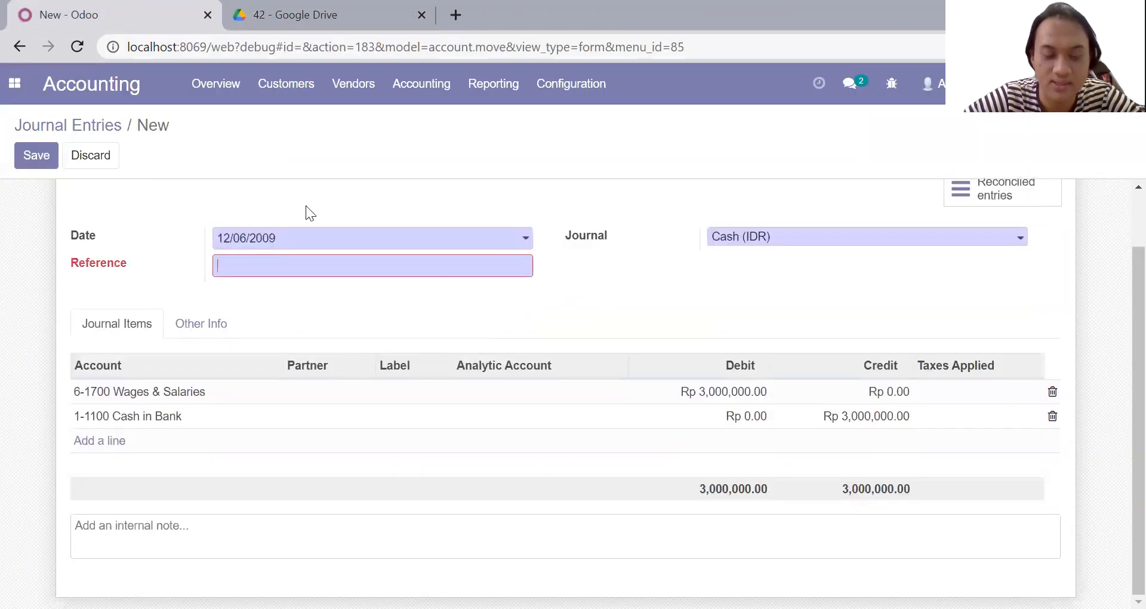
# Set the reference to BKK12-1, and save and post the journal entry
pyautogui.write('BKK')
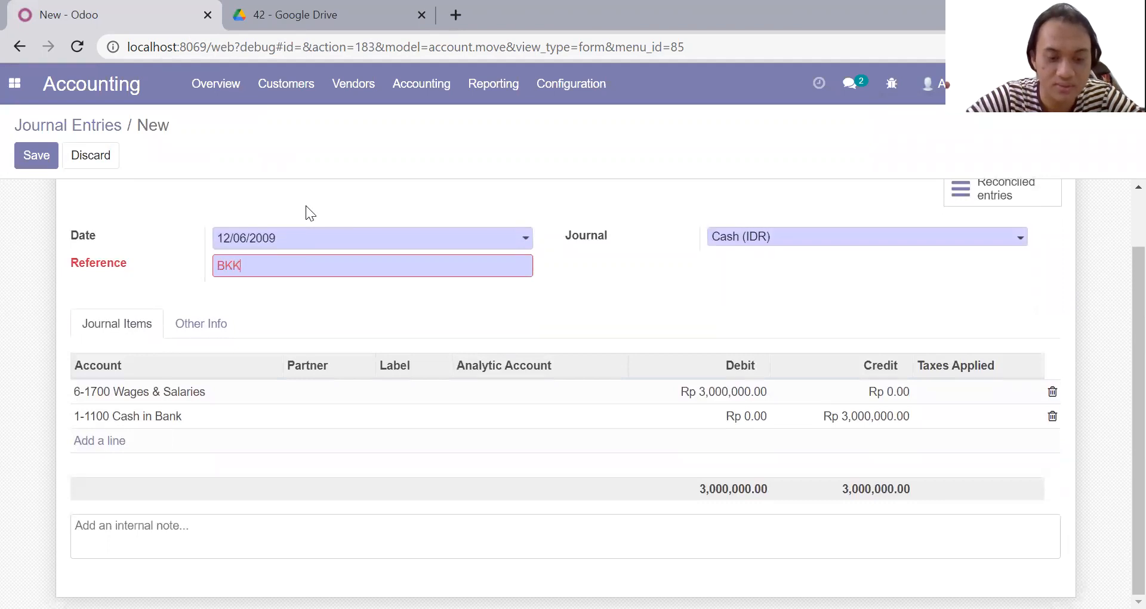
pyautogui.write('12-1')
pyautogui.click(54, 161)
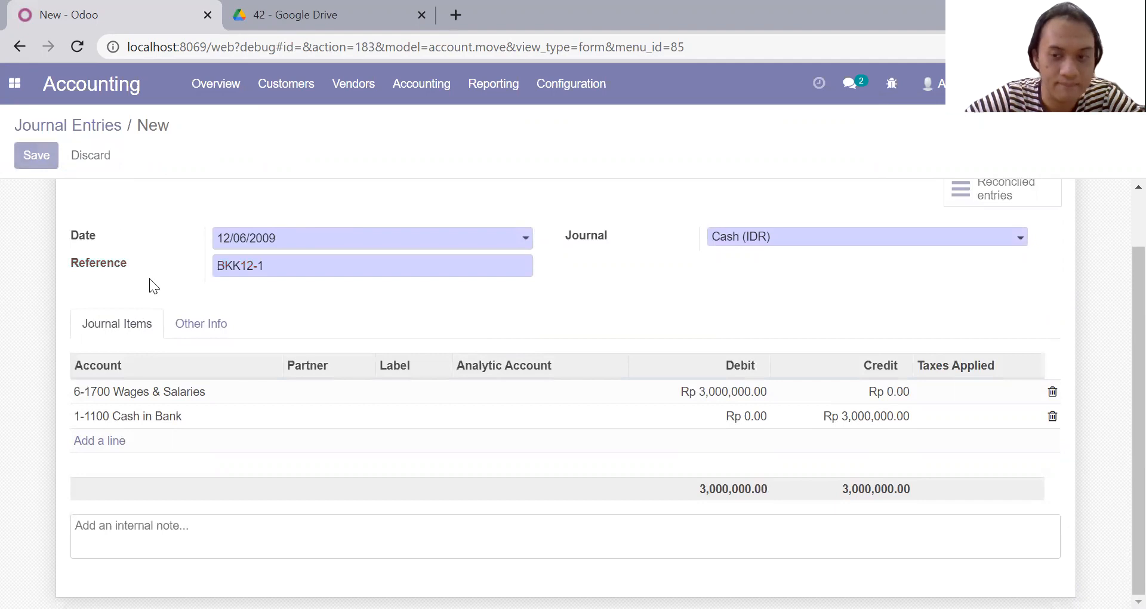
pyautogui.click(35, 197)
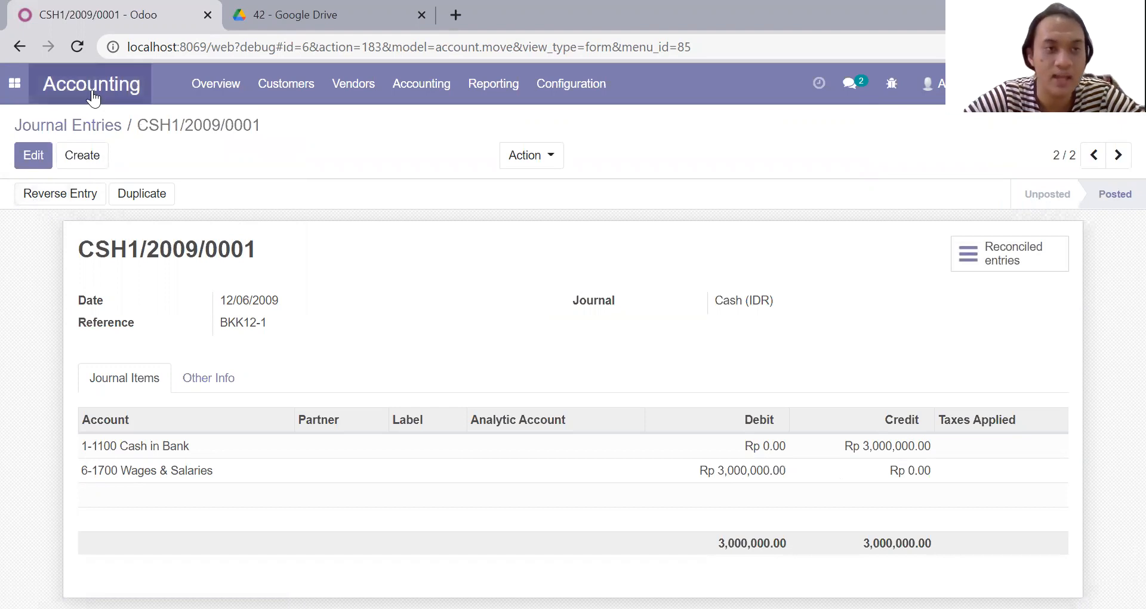
# Return to the Journal Entries list and consult the petty cash voucher, Dokumen Transaksi No.2, in the Google Drive PDF
pyautogui.click(84, 127)
pyautogui.click(369, 8)
pyautogui.scroll(-5, 428, 205)
pyautogui.scroll(-3, 428, 205)
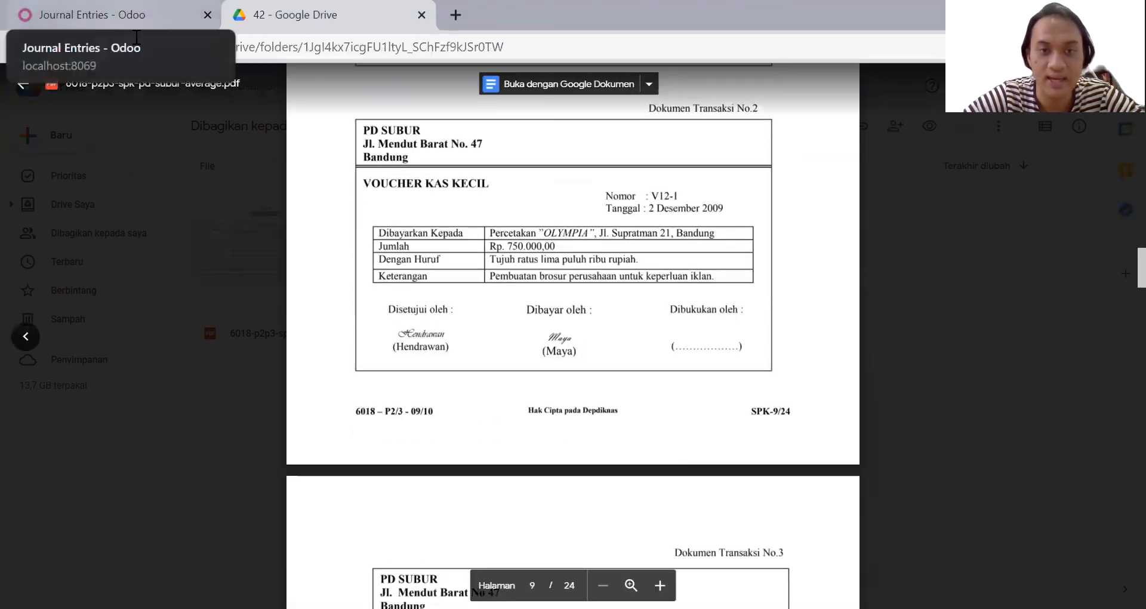
# Create a new journal entry in Odoo and check the date on the Dokumen Transaksi No.2 voucher for it
pyautogui.click(137, 12)
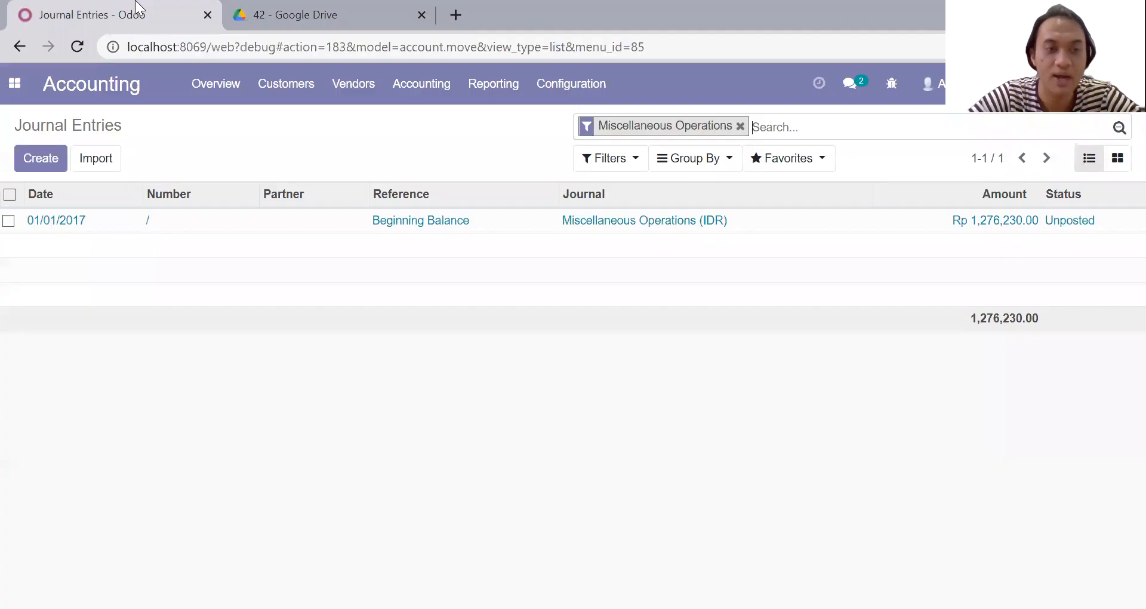
pyautogui.click(51, 170)
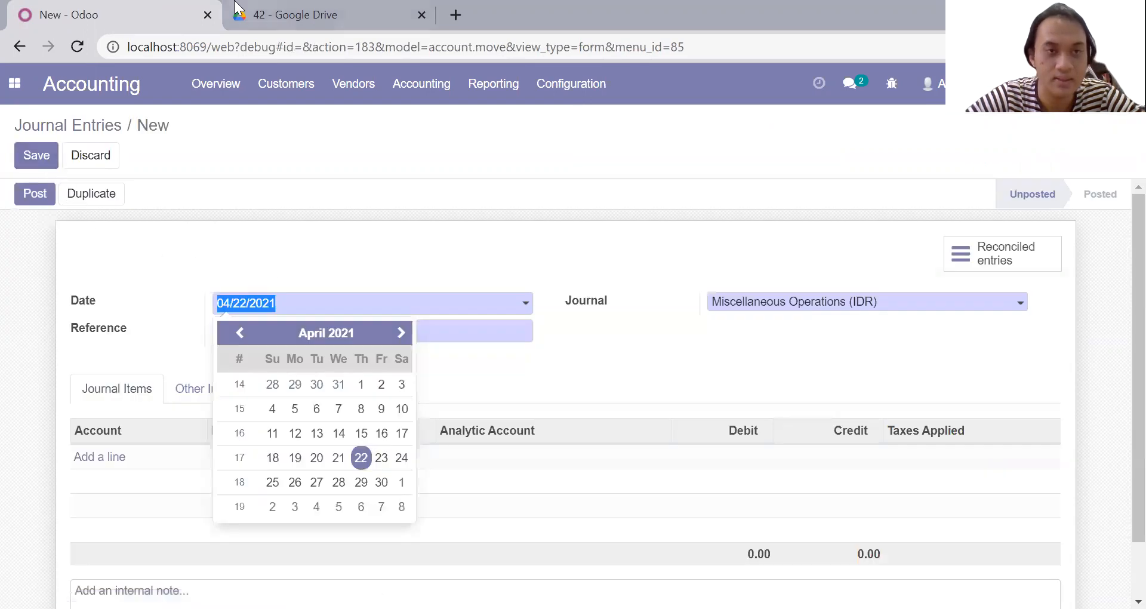
pyautogui.click(272, 10)
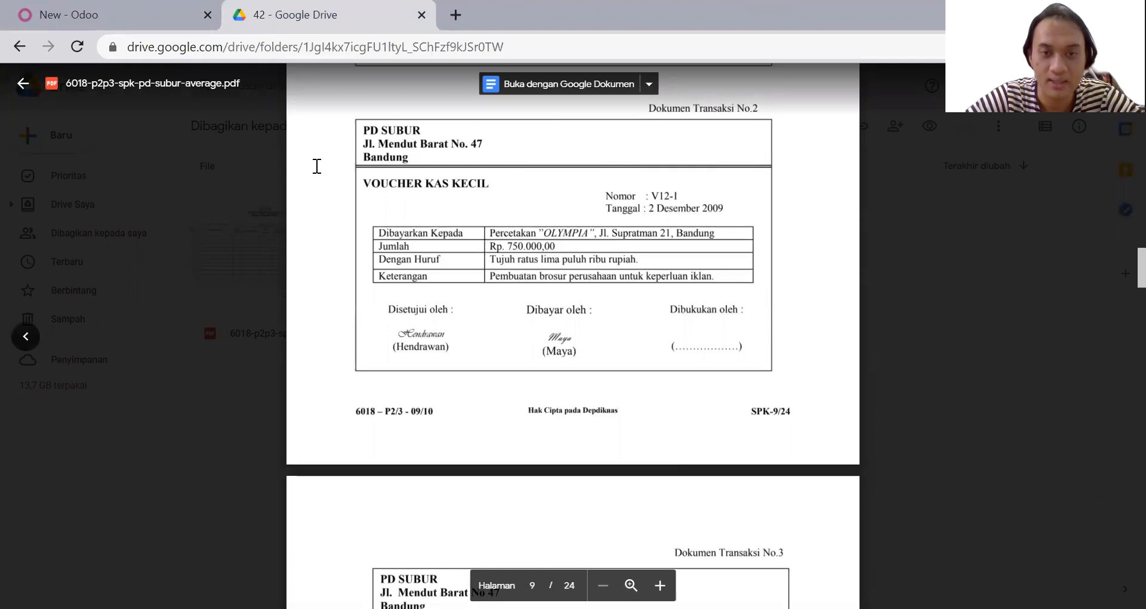
pyautogui.click(116, 7)
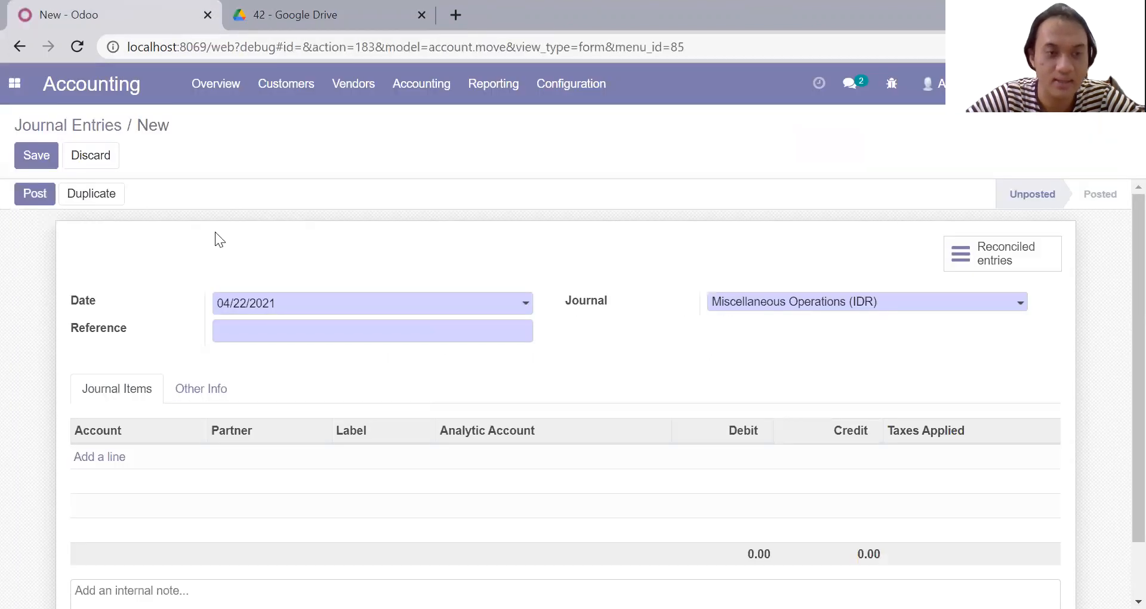
# Recheck the Dokumen Transaksi No.2 date in the Google Drive PDF and set the new journal entry's date to 12/02/2009
pyautogui.click(323, 310)
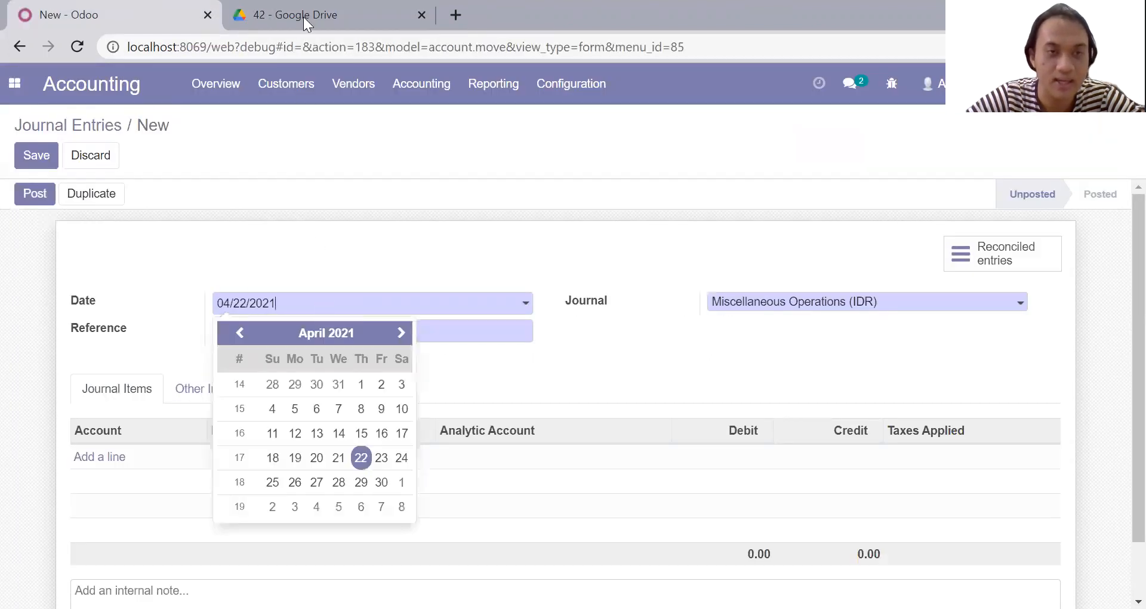
pyautogui.click(303, 17)
pyautogui.click(66, 7)
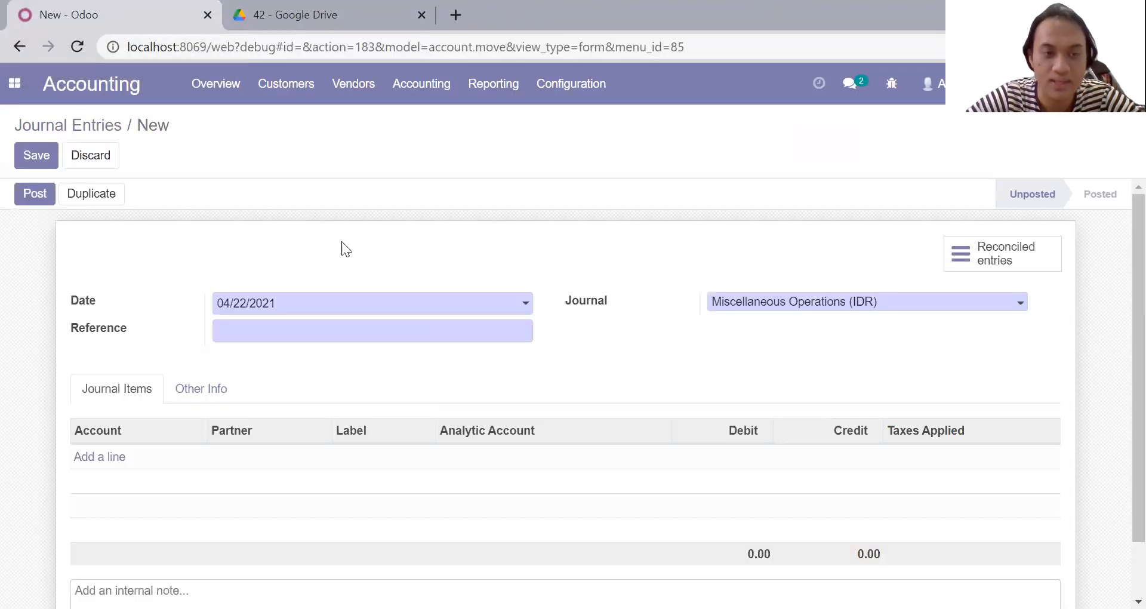
pyautogui.click(294, 308)
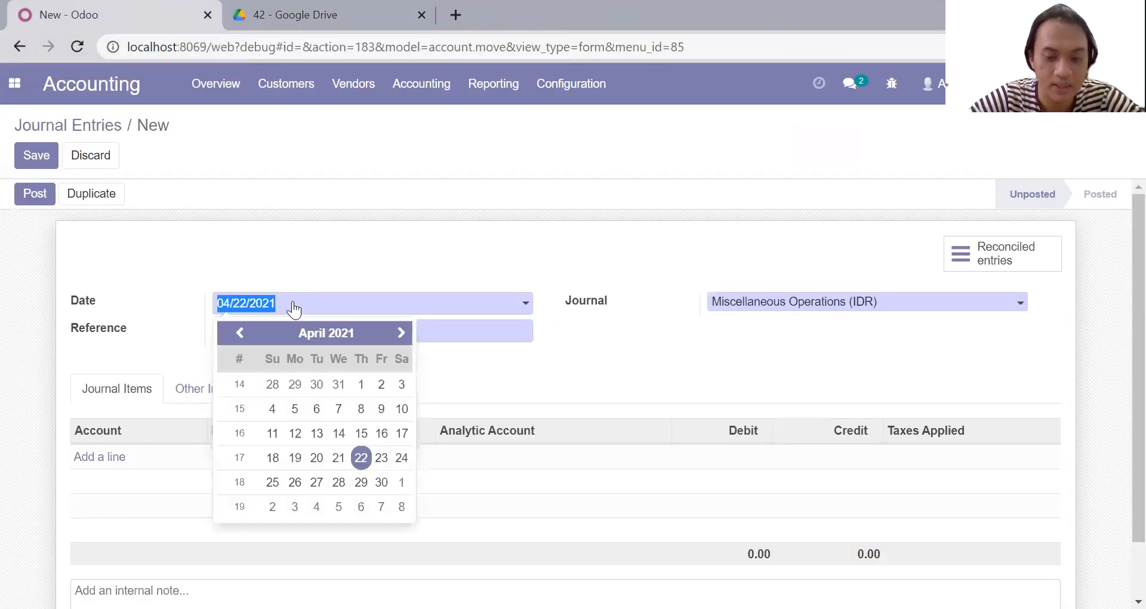
pyautogui.write('12/02/2')
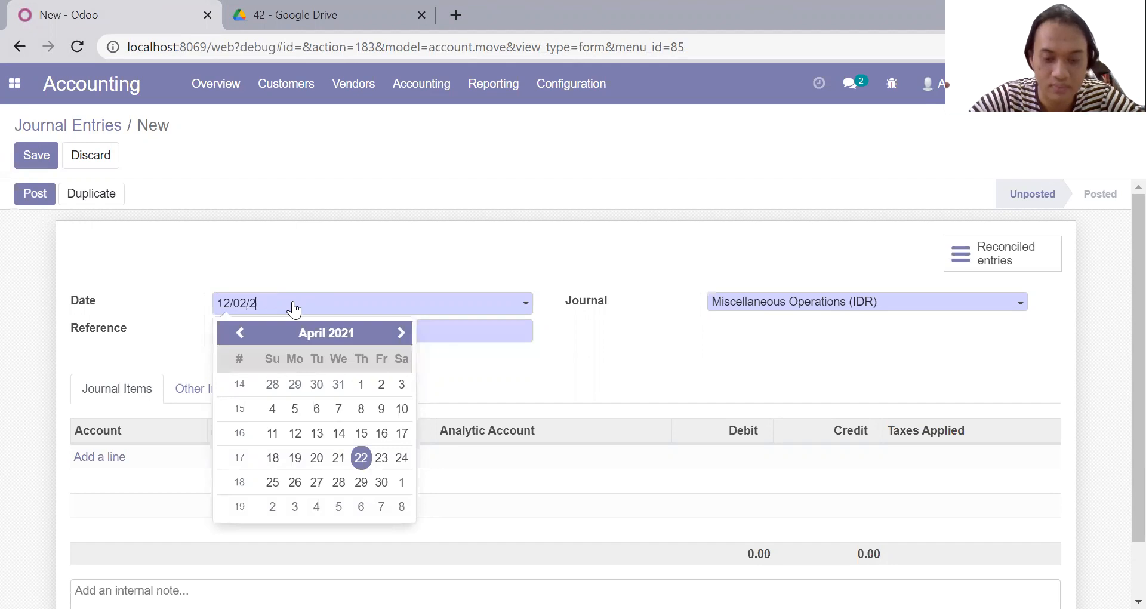
pyautogui.write('009')
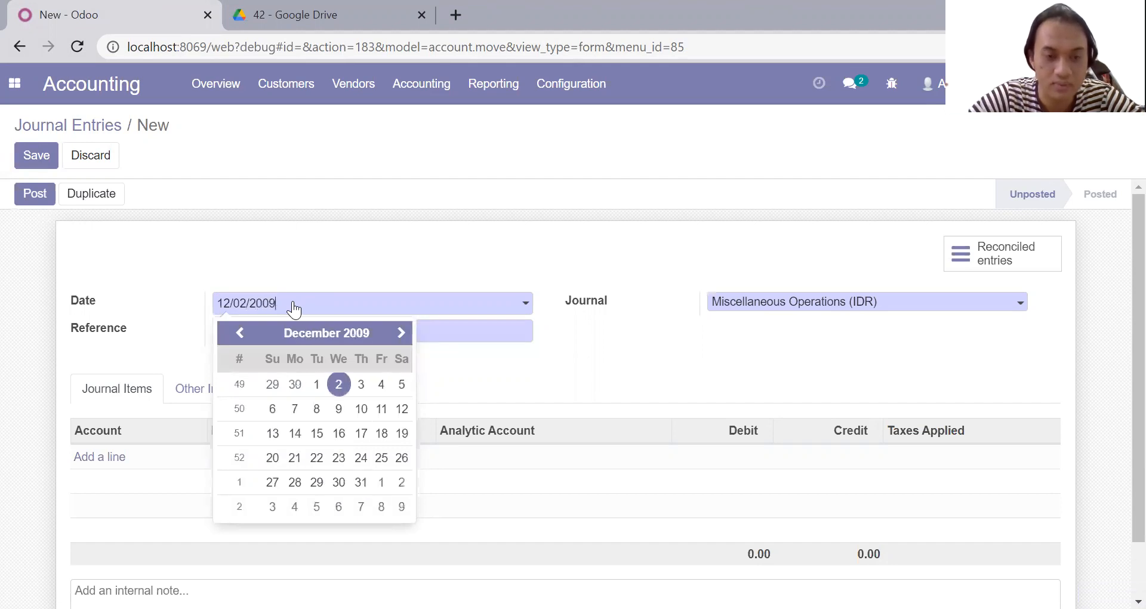
pyautogui.click(339, 388)
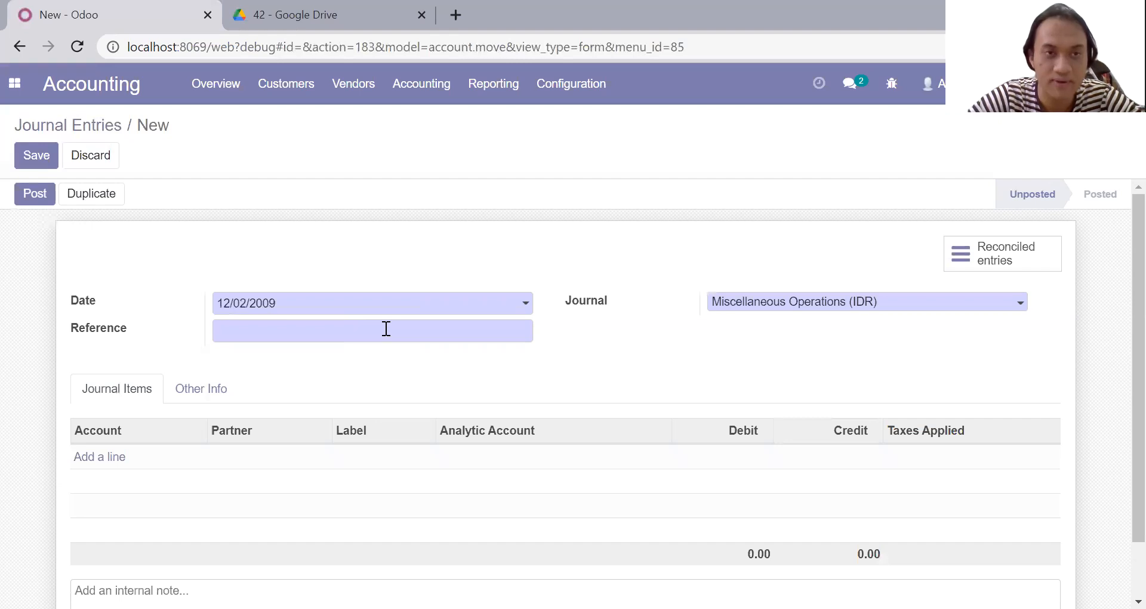
# Check the voucher number in the PDF, set the reference to V12-1 and choose the Cash (IDR) journal
pyautogui.click(276, 13)
pyautogui.click(105, 7)
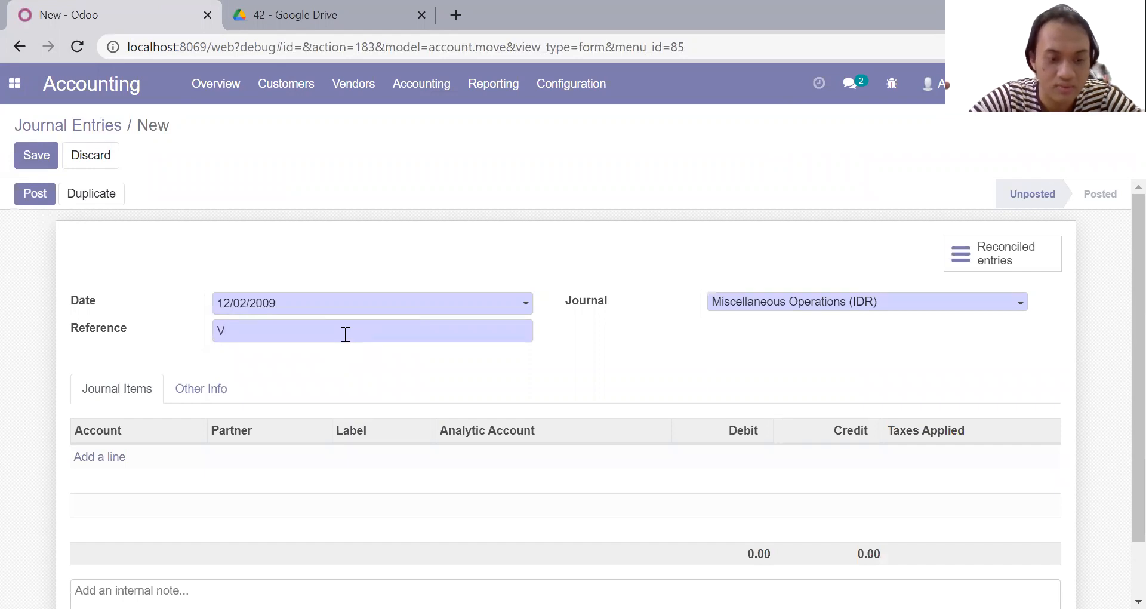
pyautogui.click(774, 301)
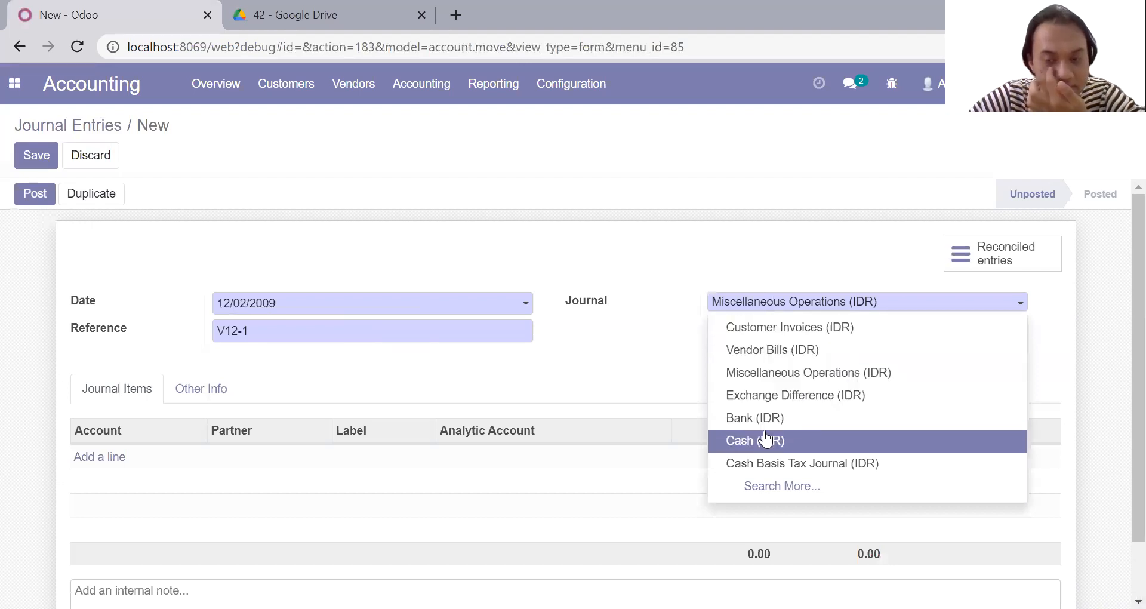
pyautogui.click(767, 441)
# Add a journal item for account 1-1200 Petty Cash with a credit of 750000
pyautogui.click(116, 460)
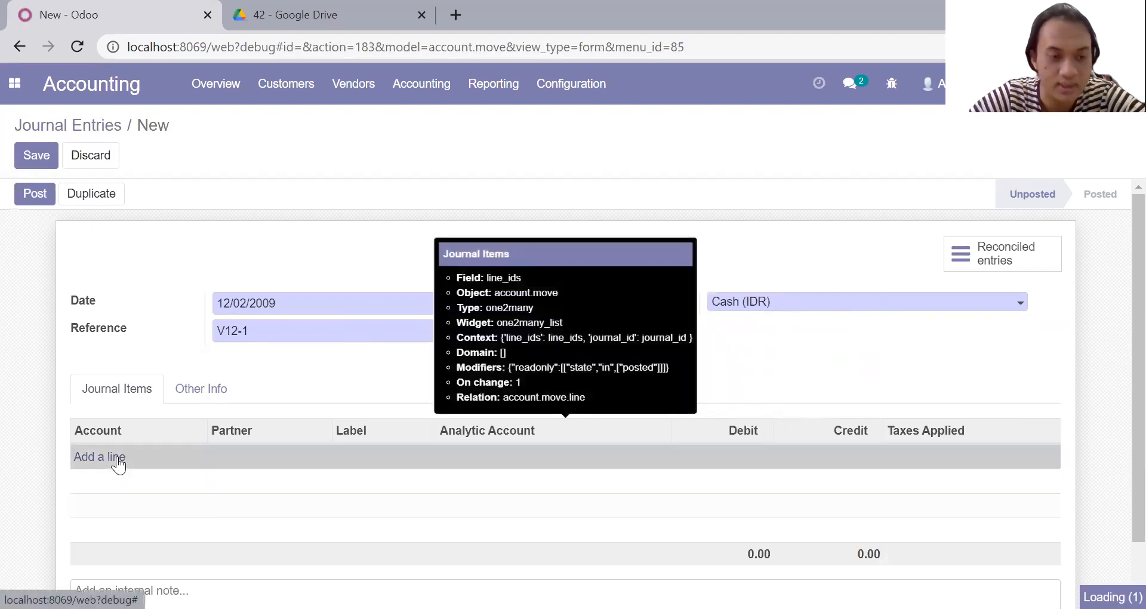
pyautogui.click(141, 460)
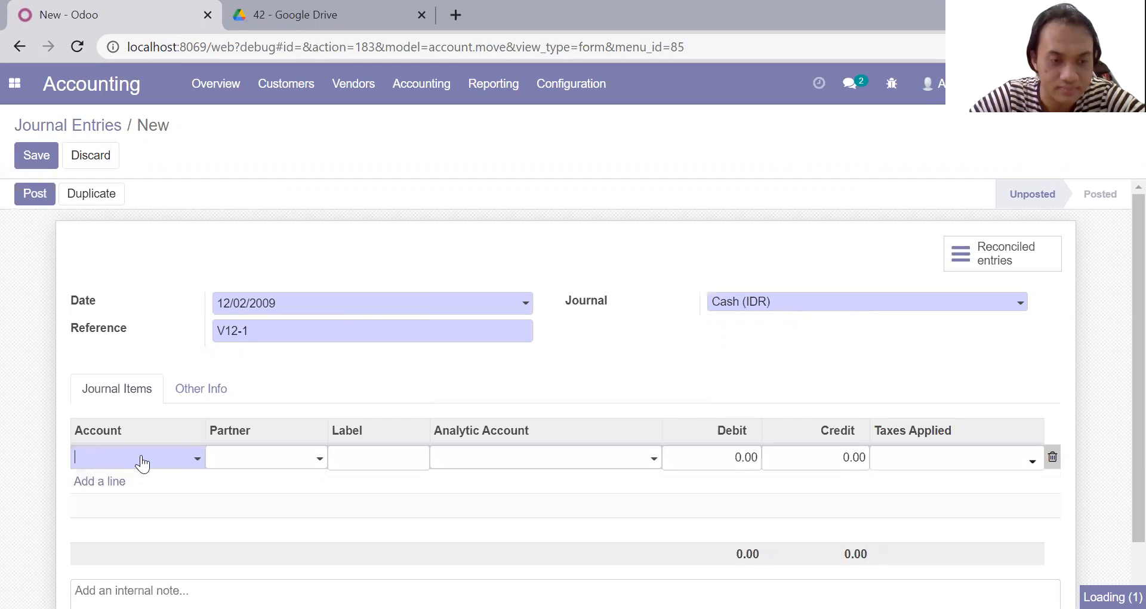
pyautogui.click(186, 278)
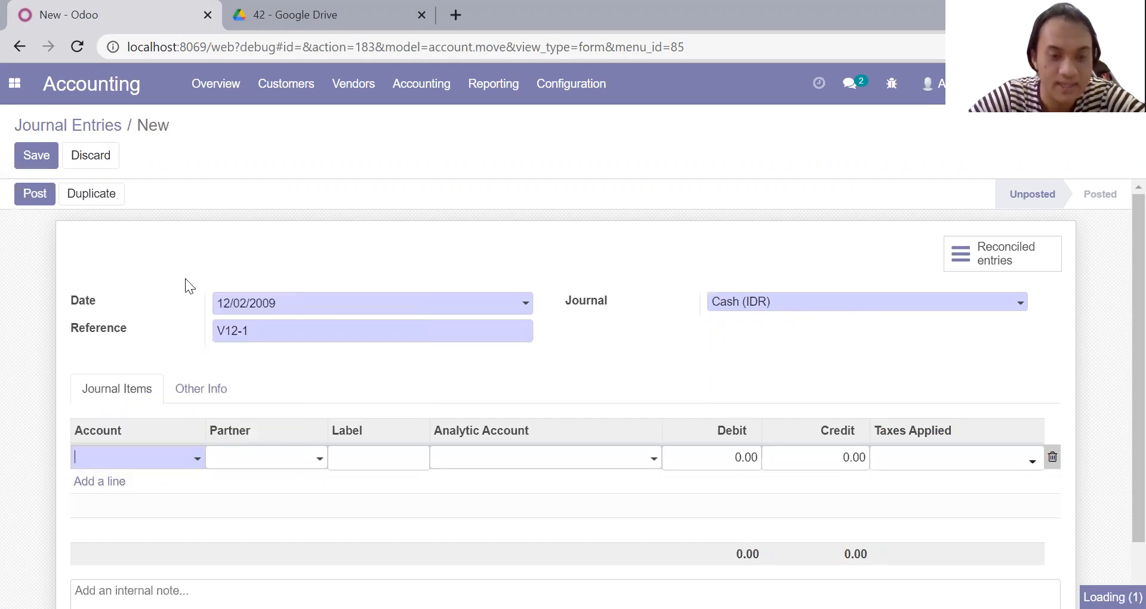
pyautogui.click(288, 472)
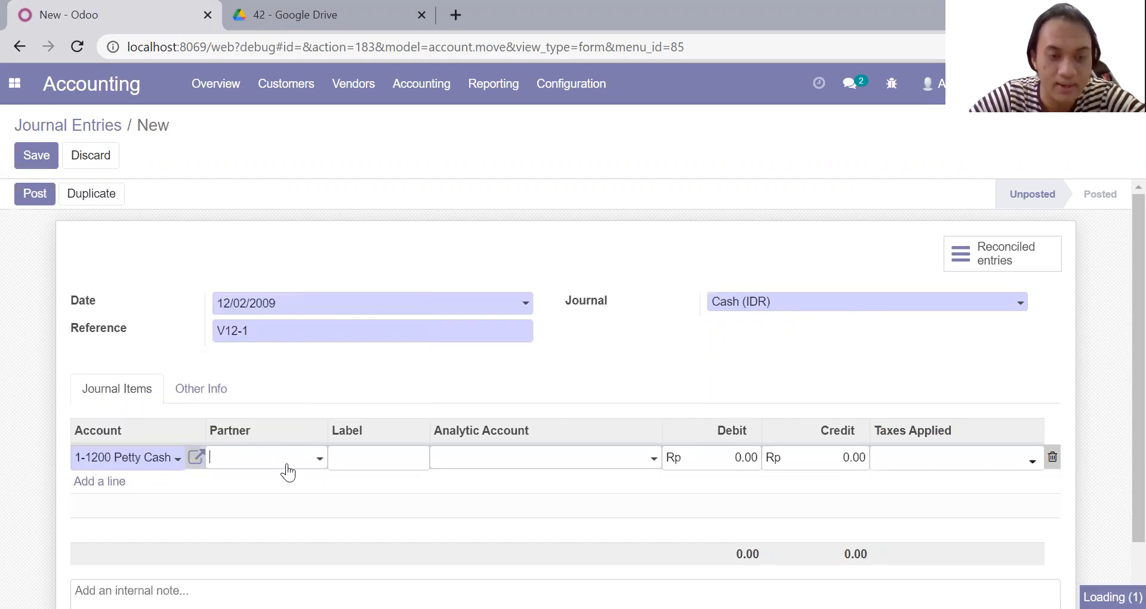
pyautogui.click(288, 467)
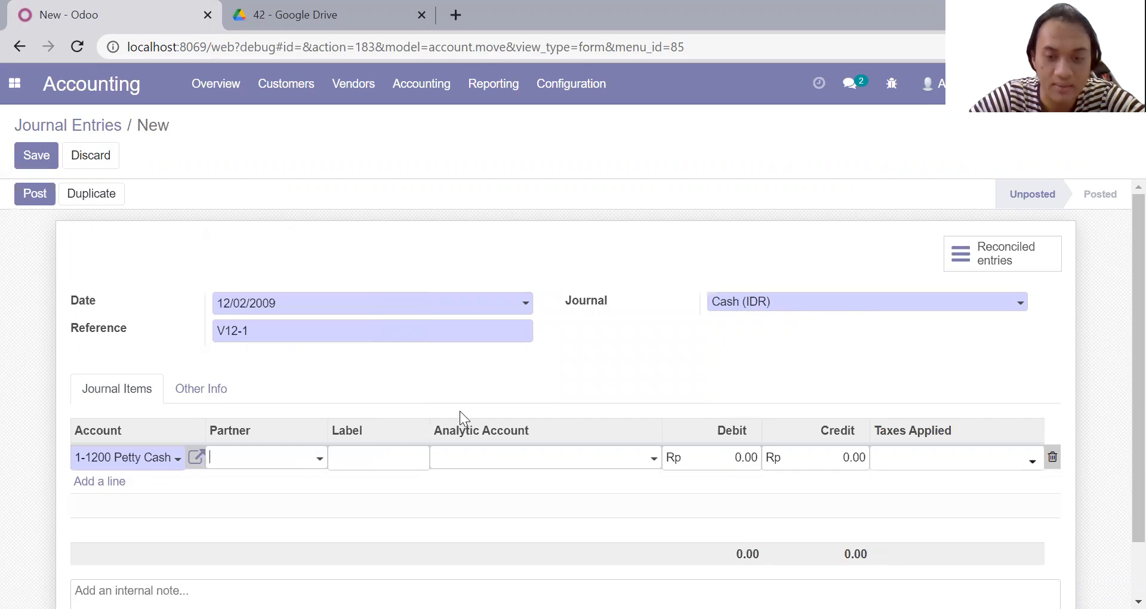
pyautogui.click(750, 458)
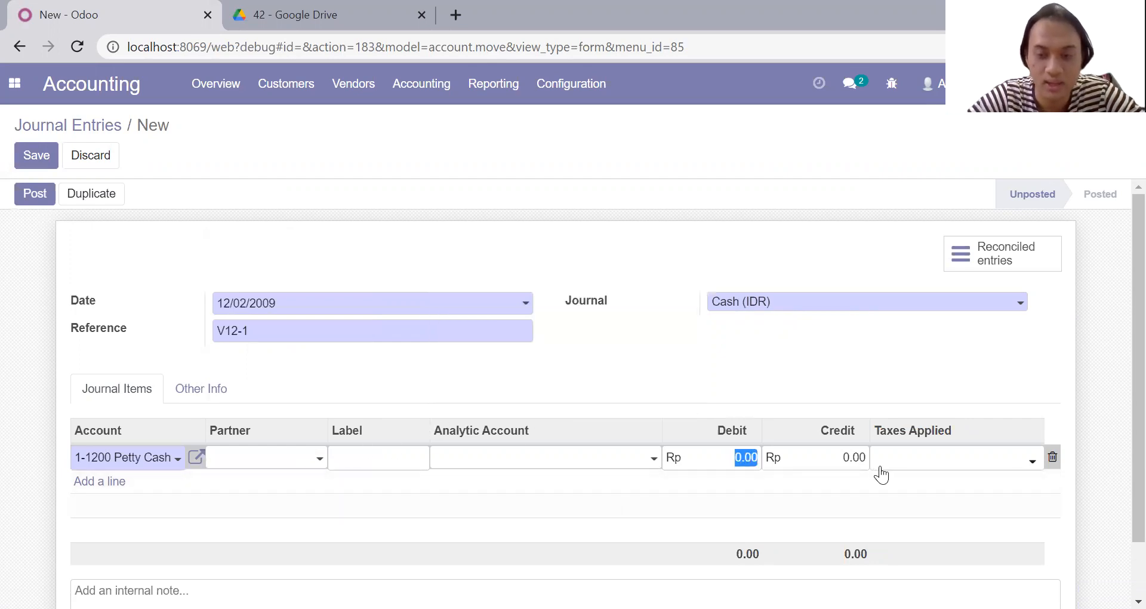
pyautogui.click(857, 458)
pyautogui.write('750000')
pyautogui.click(771, 361)
# Add a second journal item for account 6-1000 Advertising Expenses, found through the full account search, with the 750,000.00 debit
pyautogui.click(121, 488)
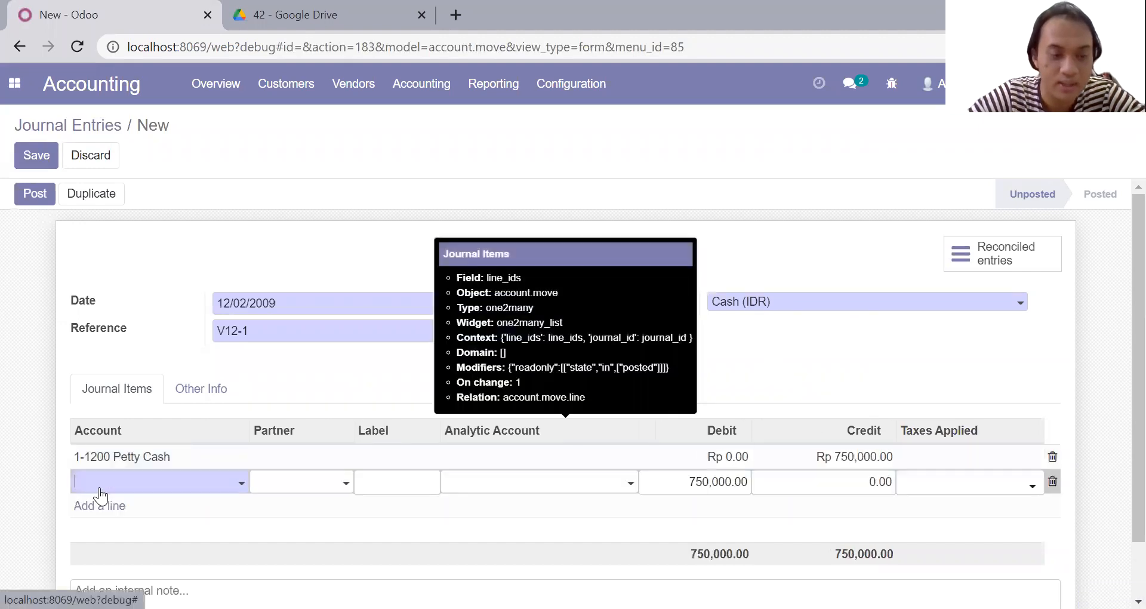
pyautogui.click(120, 485)
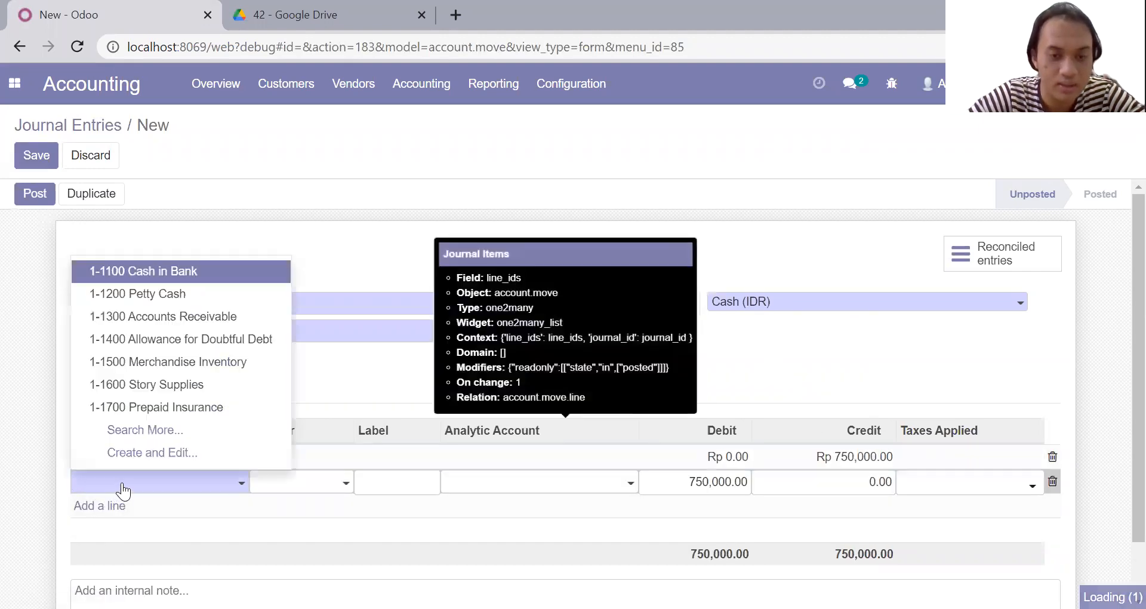
pyautogui.click(124, 491)
pyautogui.click(123, 489)
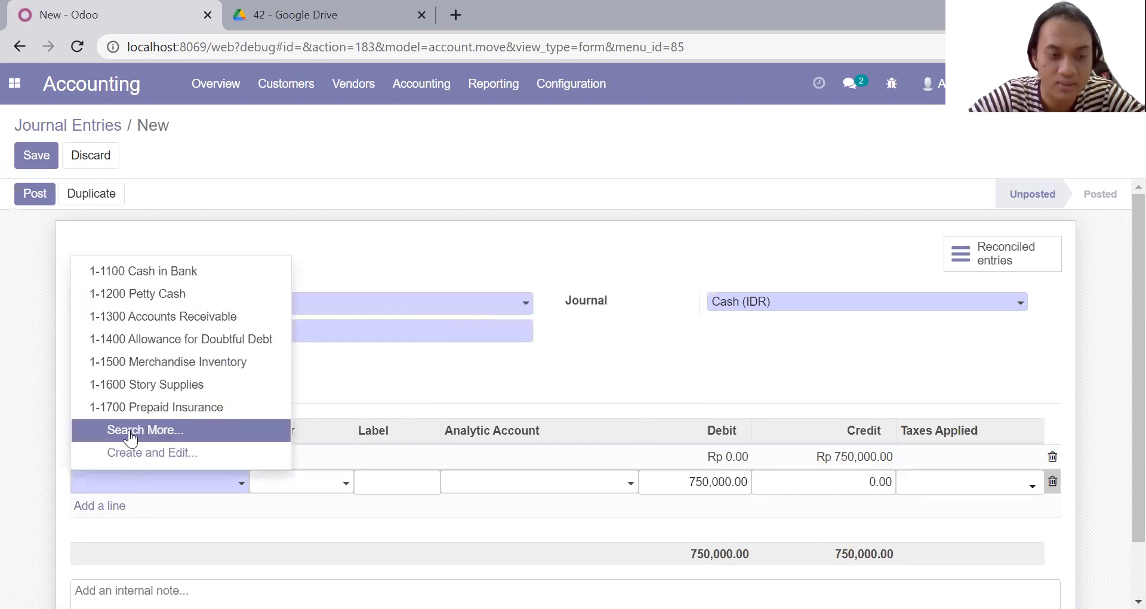
pyautogui.click(130, 438)
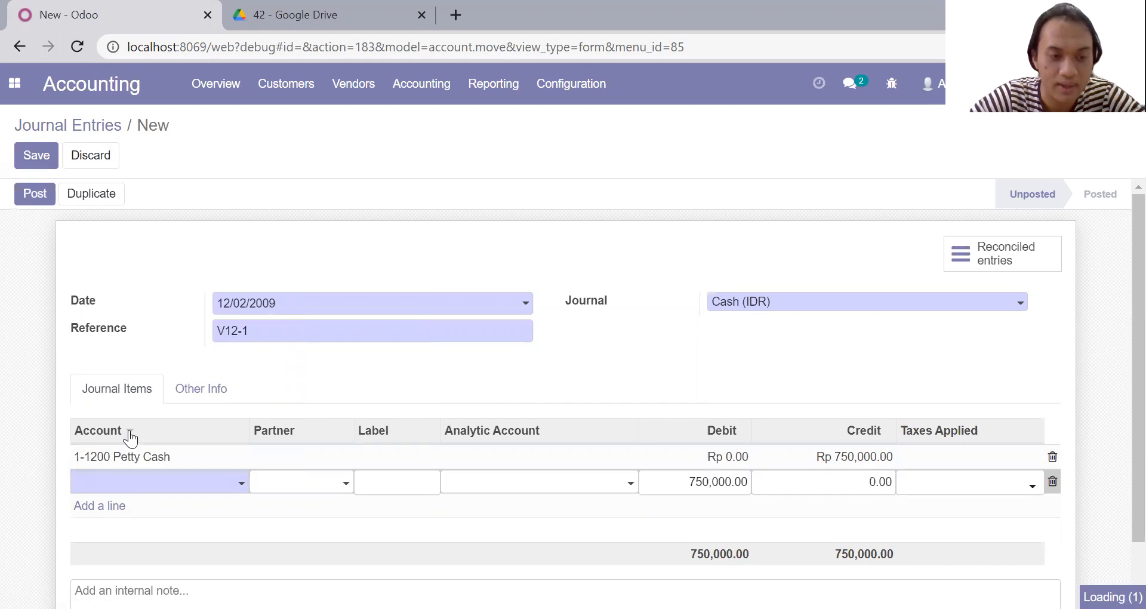
pyautogui.scroll(-10, 392, 389)
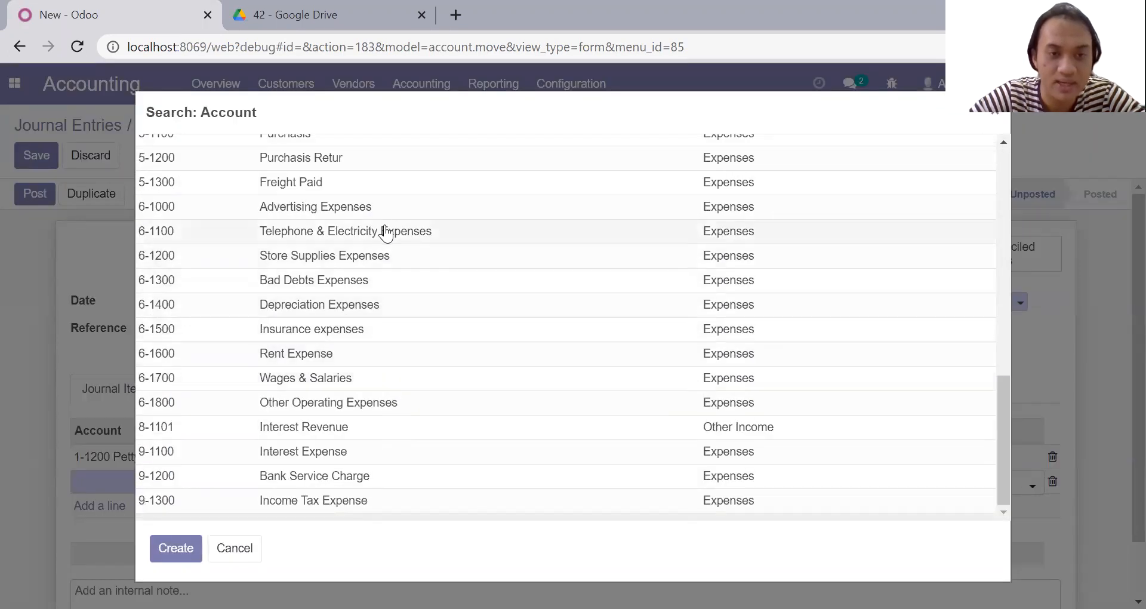
pyautogui.doubleClick(391, 207)
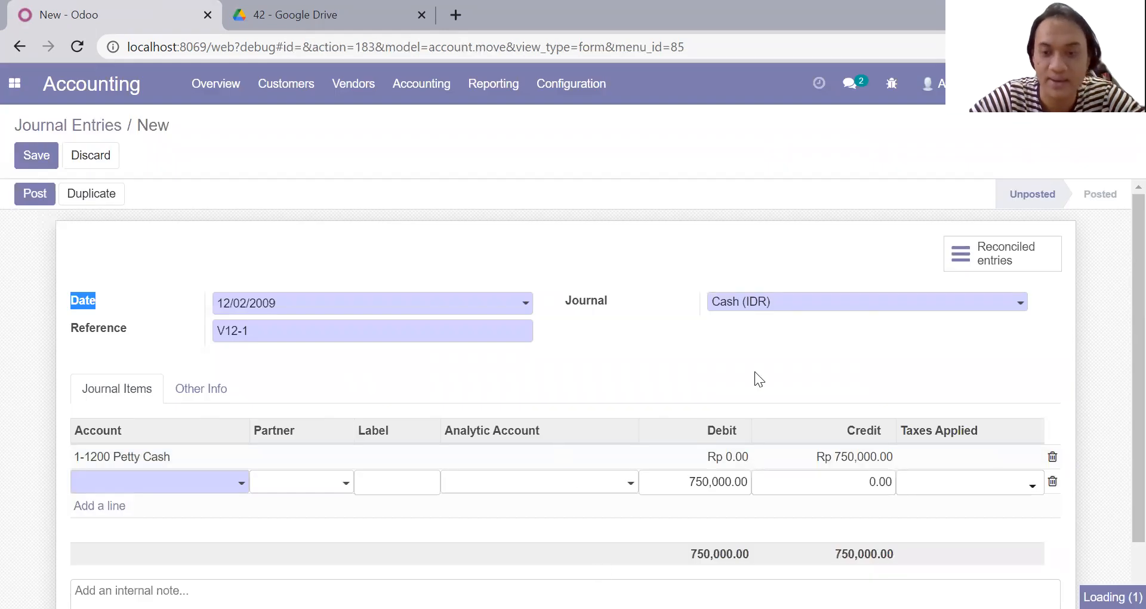
pyautogui.scroll(-1, 755, 372)
pyautogui.scroll(1, 755, 372)
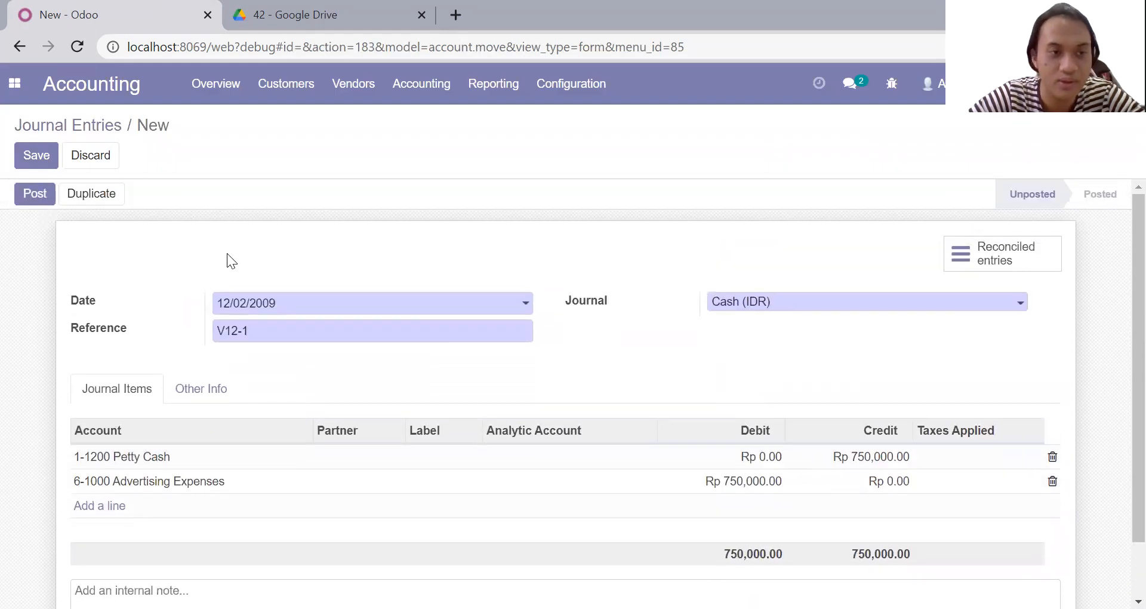
# Save and post the V12-1 journal entry, and return to the Journal Entries list
pyautogui.click(39, 156)
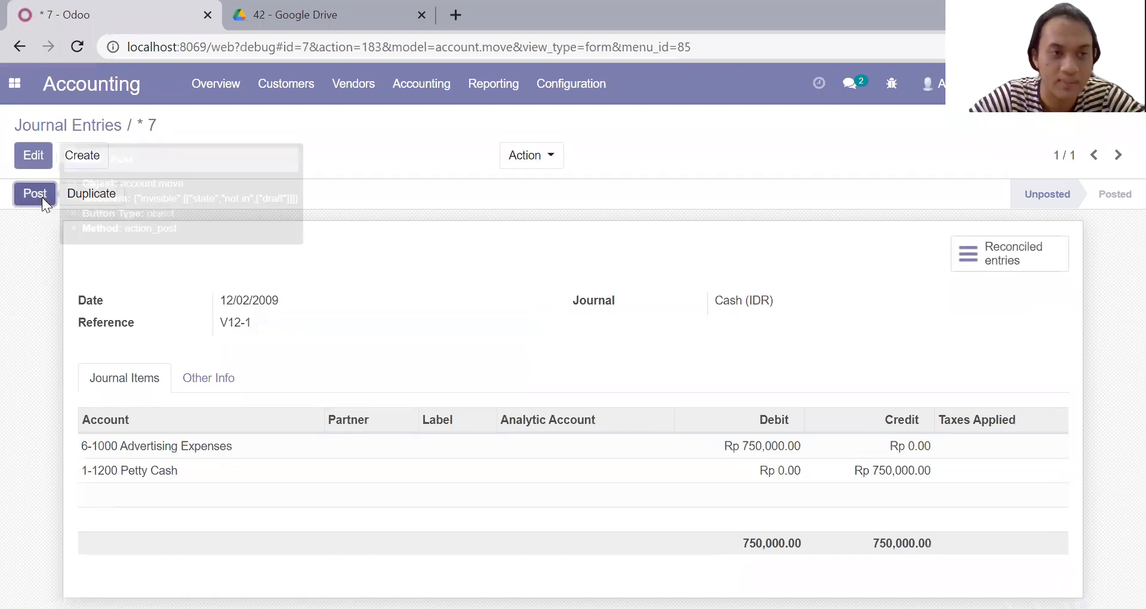
pyautogui.click(41, 197)
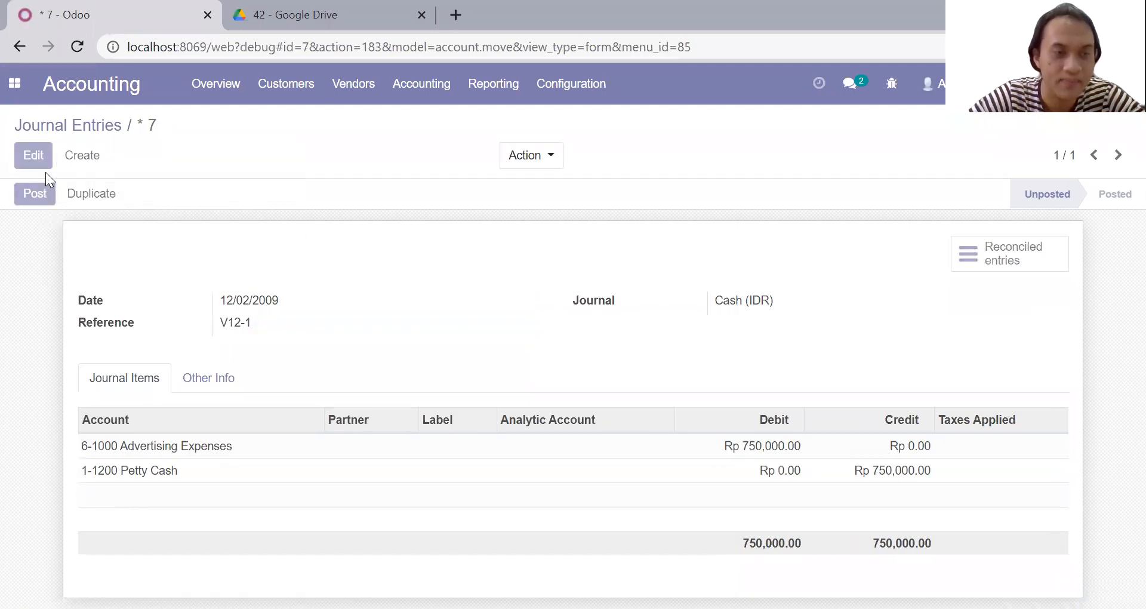
pyautogui.click(74, 128)
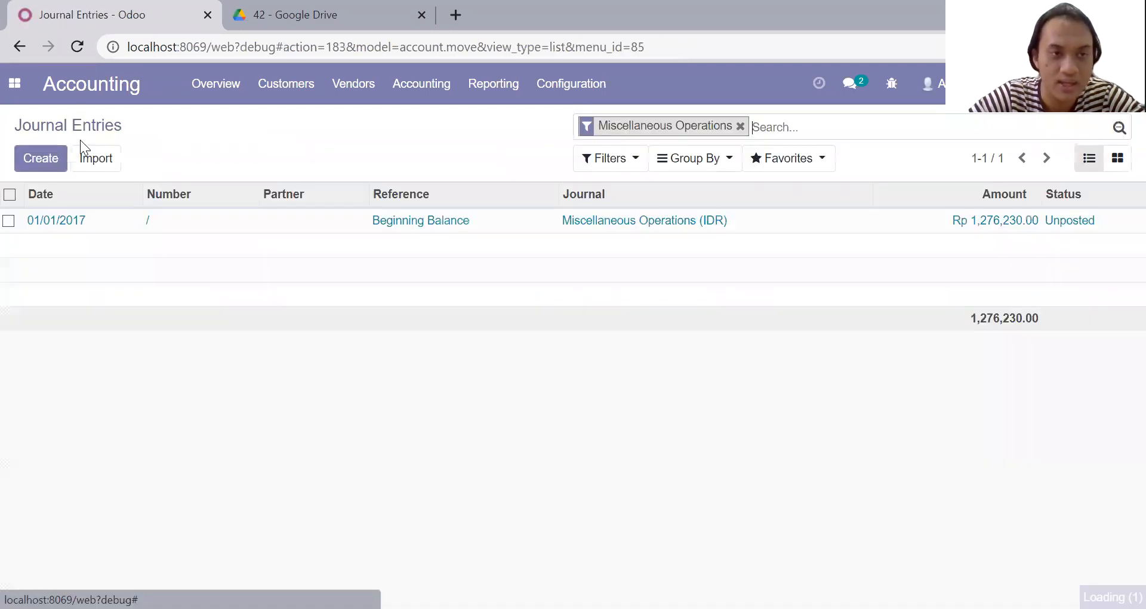
# Open the unposted Beginning Balance entry dated 01/01/2017, review its journal items and post it
pyautogui.click(65, 221)
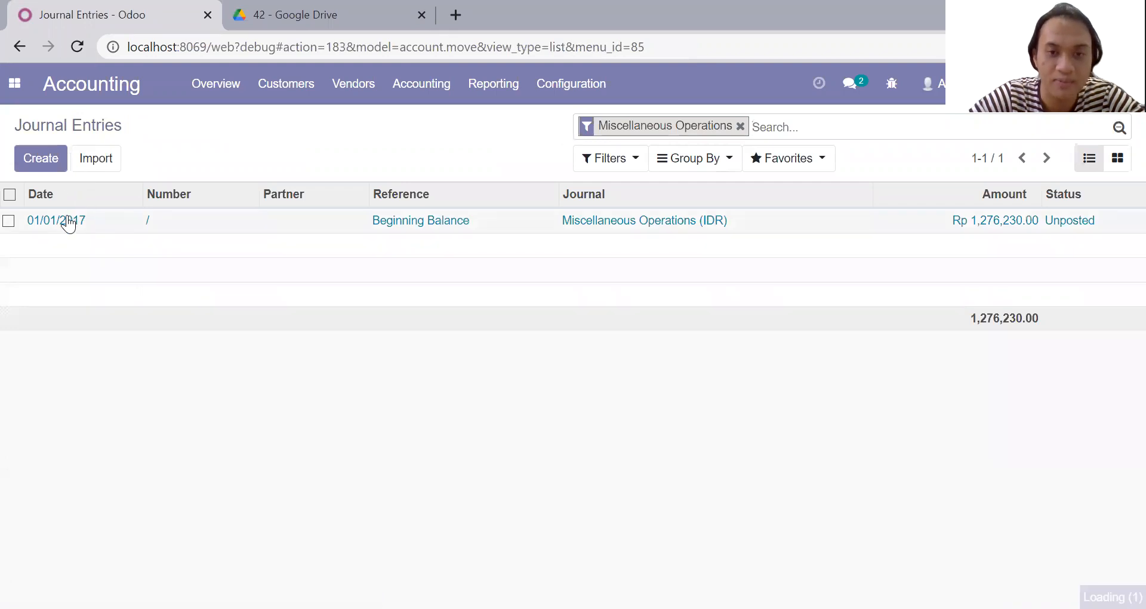
pyautogui.scroll(-3, 109, 255)
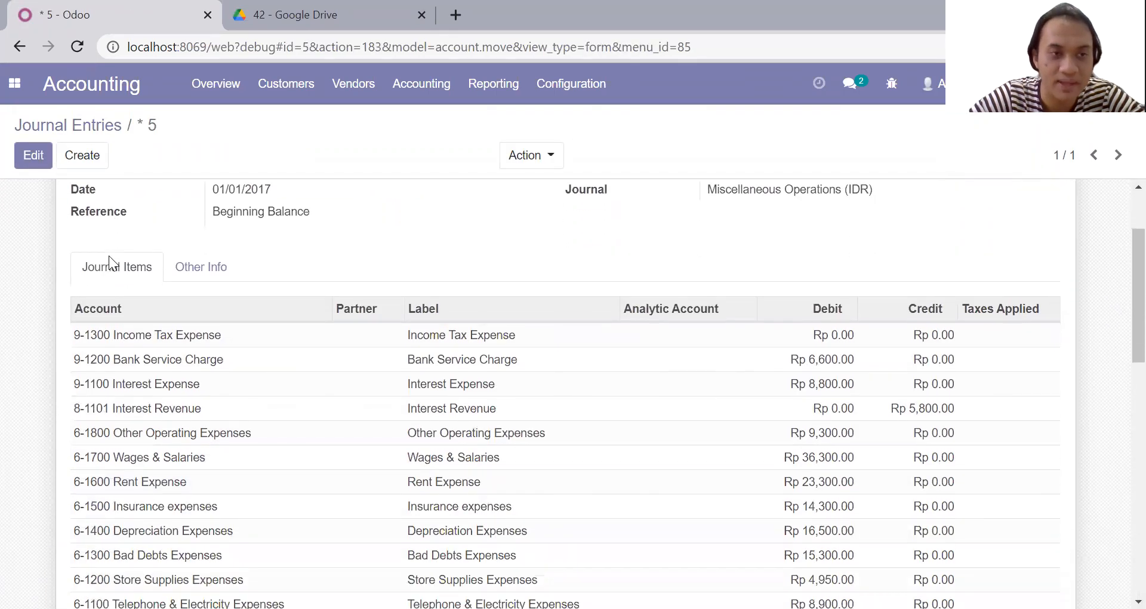
pyautogui.scroll(-7, 109, 255)
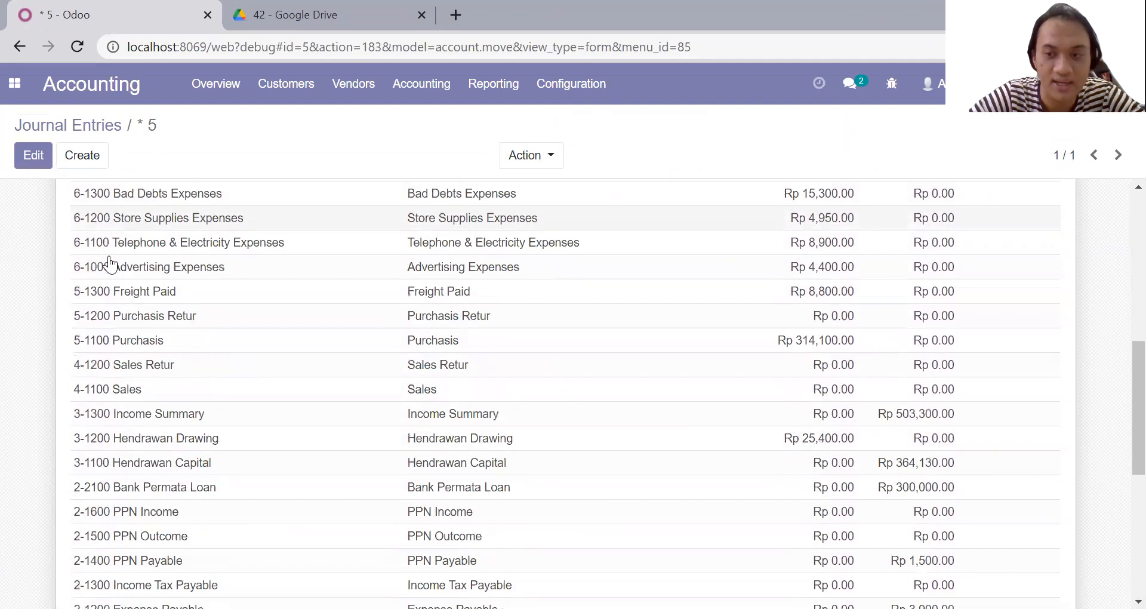
pyautogui.scroll(10, 109, 263)
pyautogui.click(31, 193)
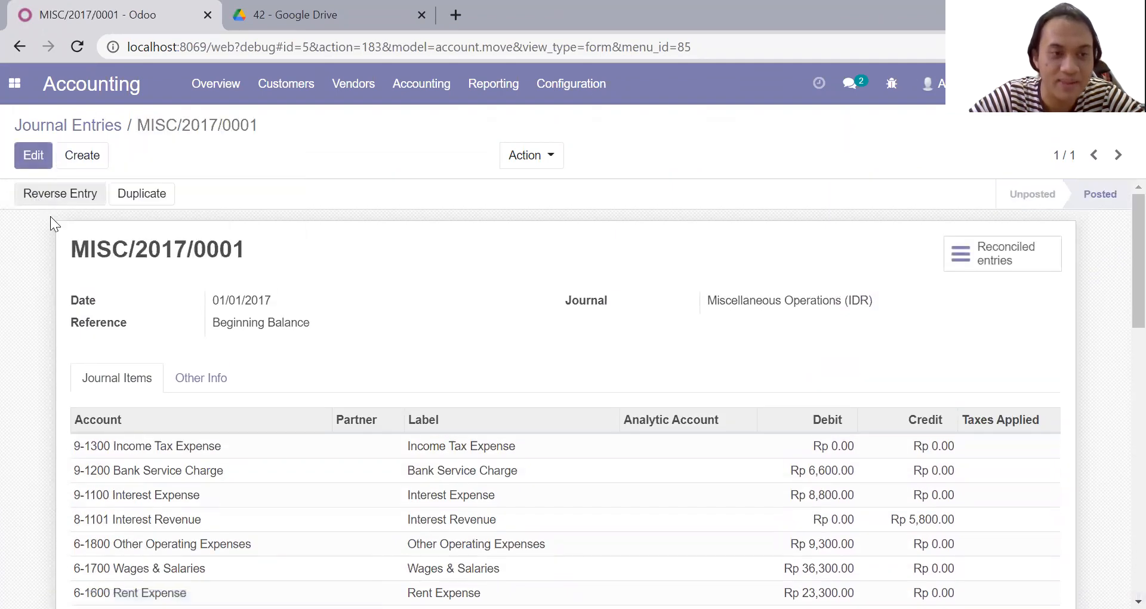
# Return to the Journal Entries list and create a new journal entry
pyautogui.click(73, 124)
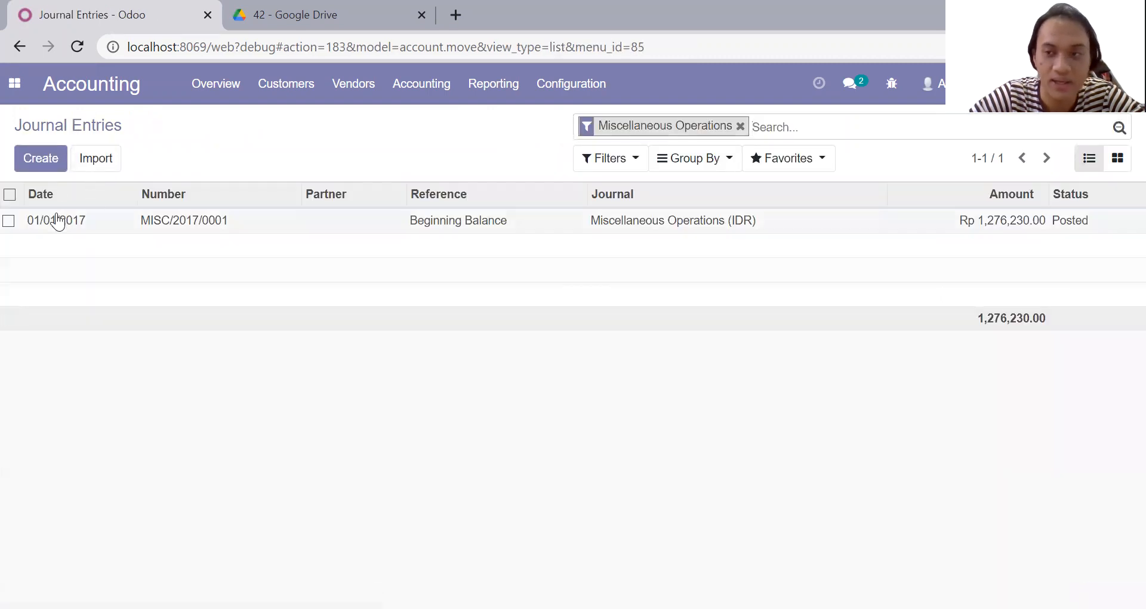
pyautogui.click(43, 161)
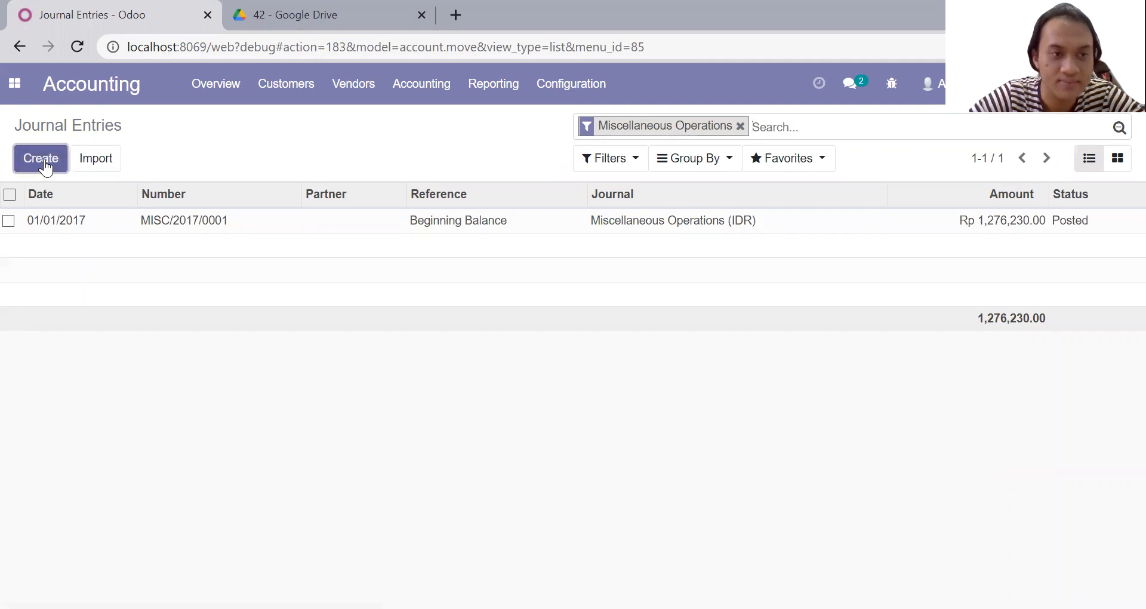
pyautogui.click(203, 253)
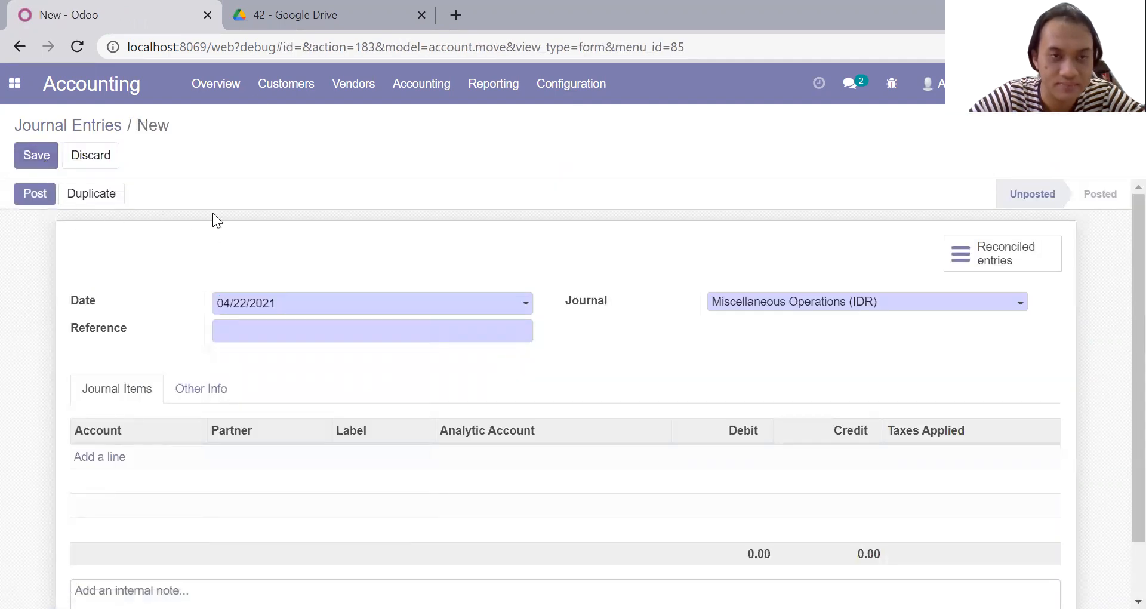
# Consult the cash receipt, Dokumen Transaksi No.3, in the Google Drive PDF and return to the new entry in Odoo
pyautogui.click(293, 12)
pyautogui.scroll(-6, 371, 232)
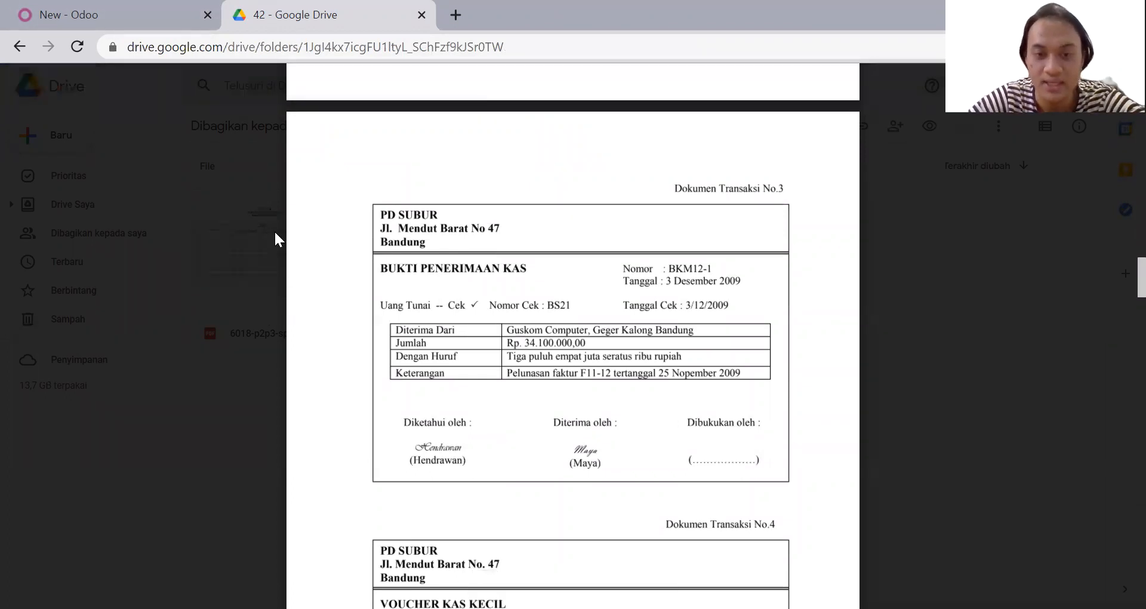
pyautogui.click(200, 8)
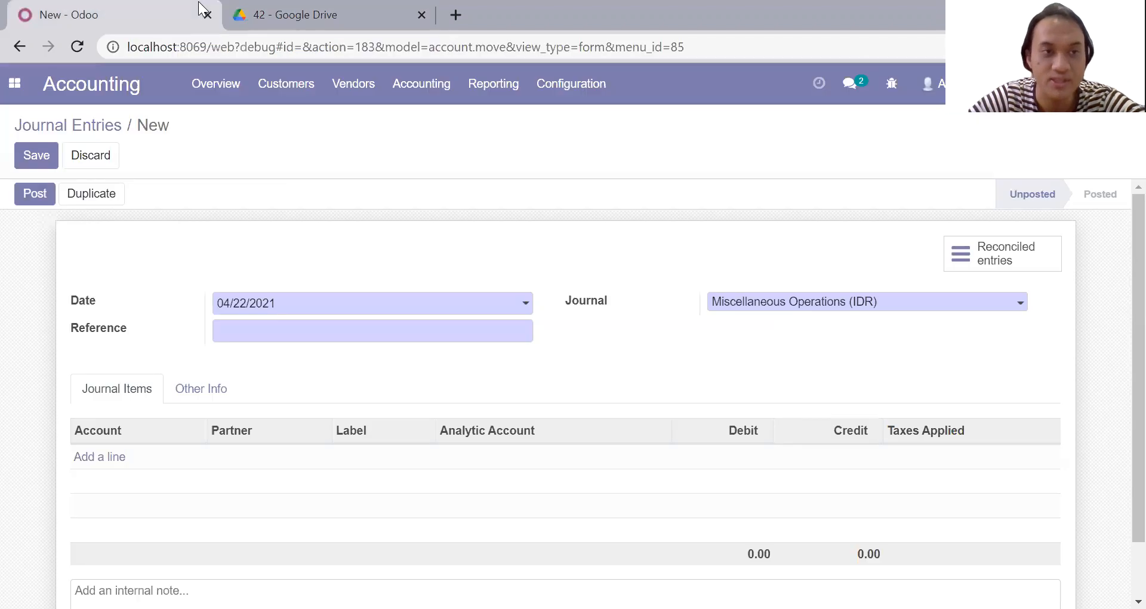
pyautogui.click(333, 8)
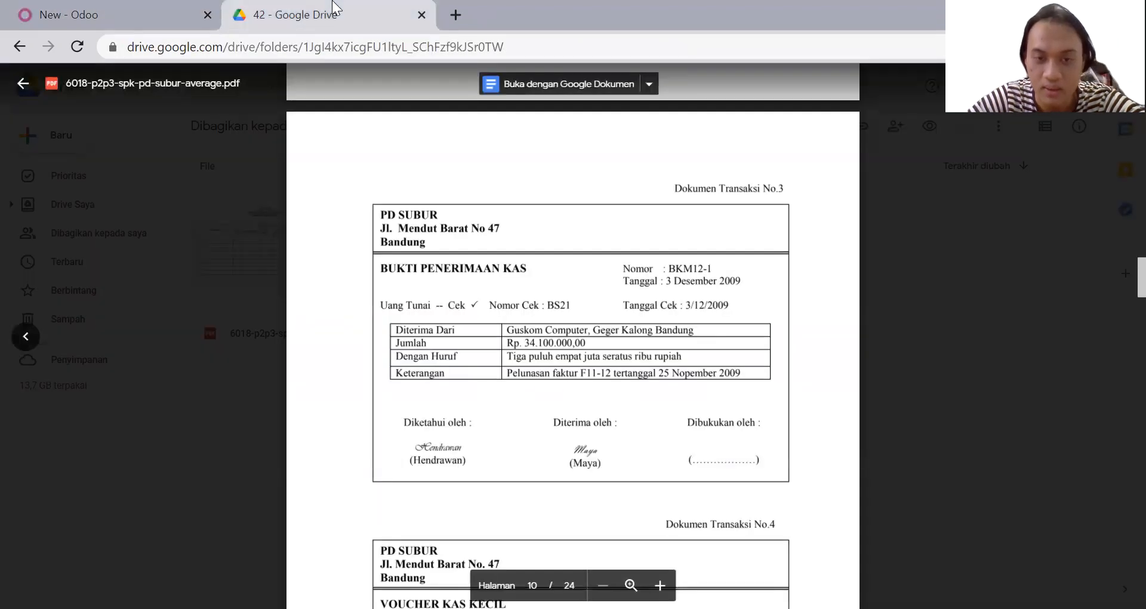
pyautogui.click(167, 8)
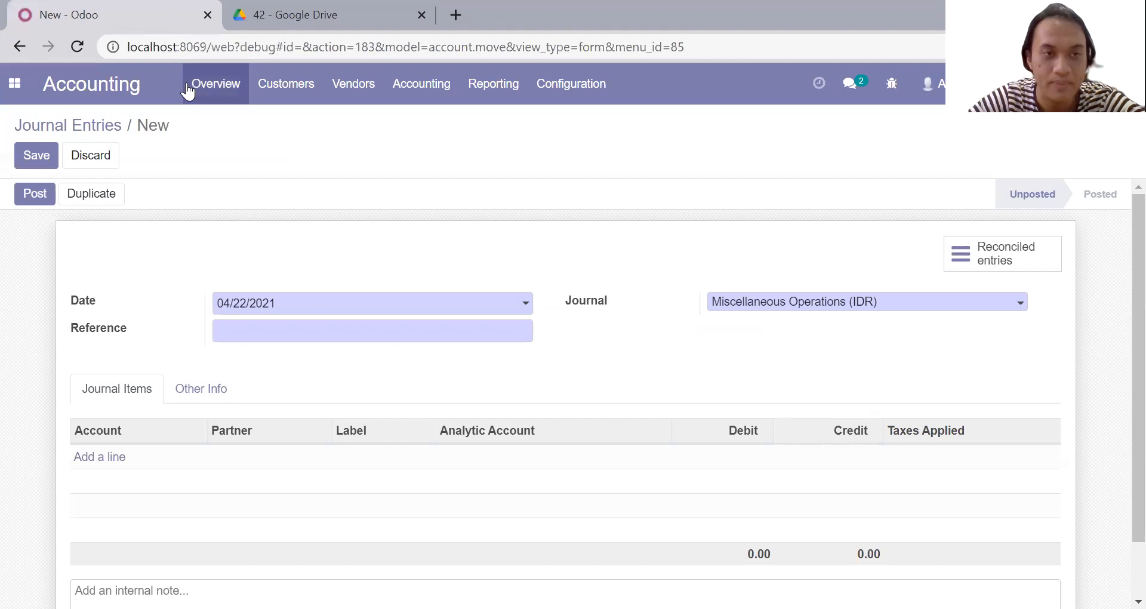
# Leave the new journal entry, open Guskom Computer's draft customer invoice dated 11/25/2009 and validate it
pyautogui.click(90, 130)
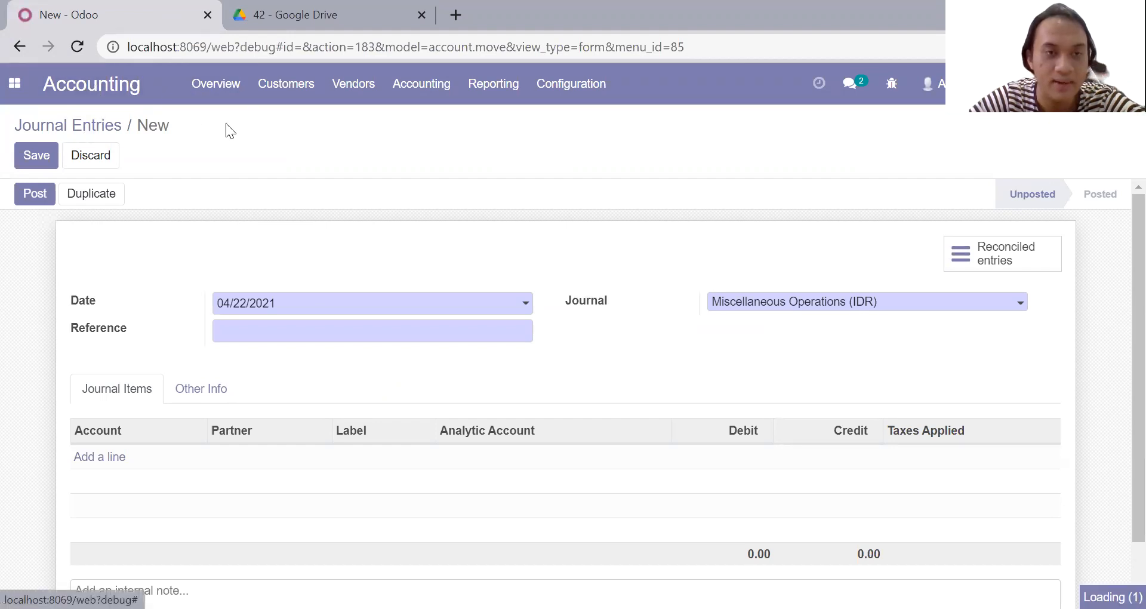
pyautogui.click(294, 100)
pyautogui.click(303, 127)
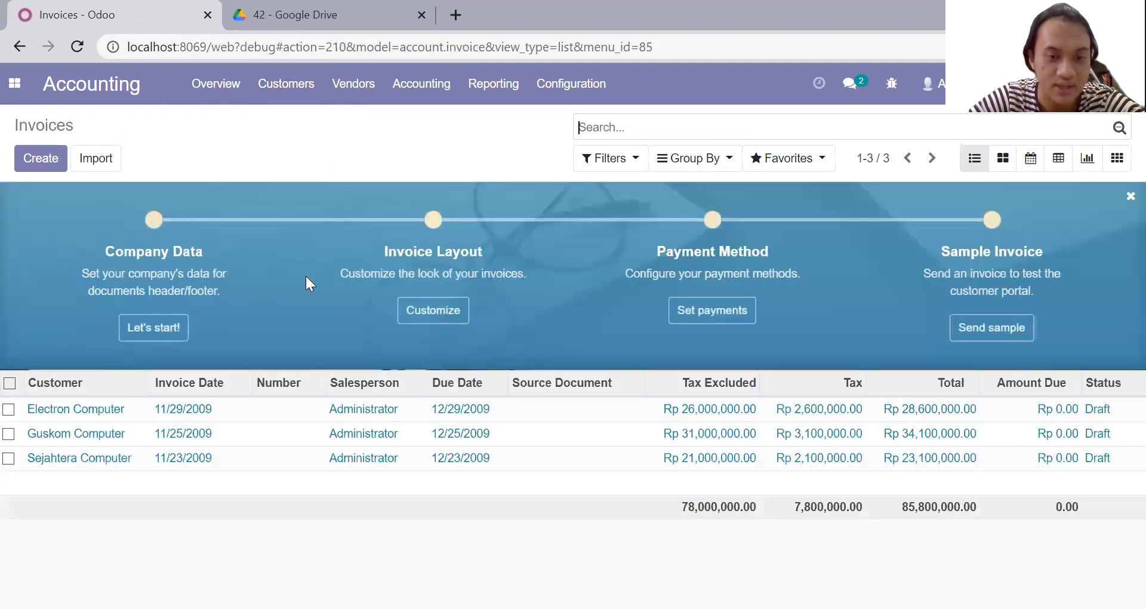
pyautogui.click(243, 434)
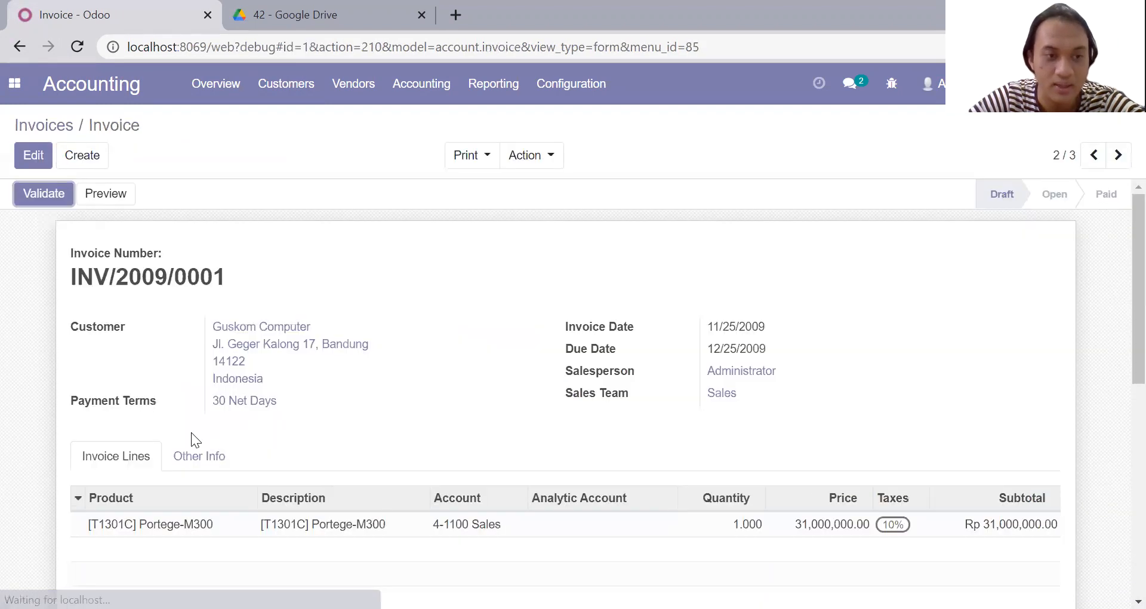
pyautogui.click(58, 206)
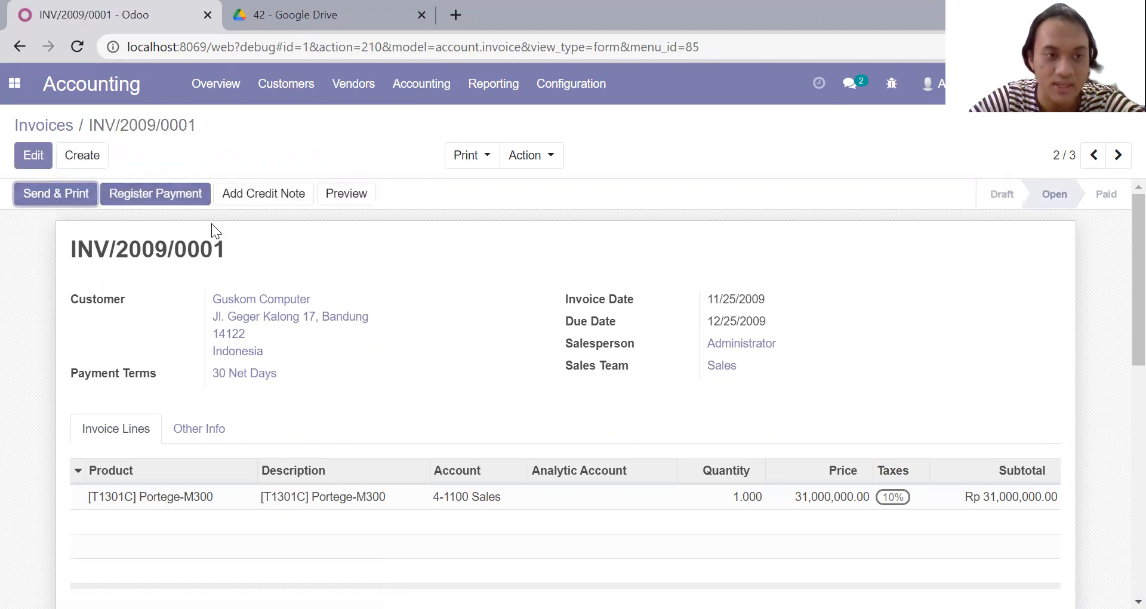
pyautogui.scroll(-10, 229, 256)
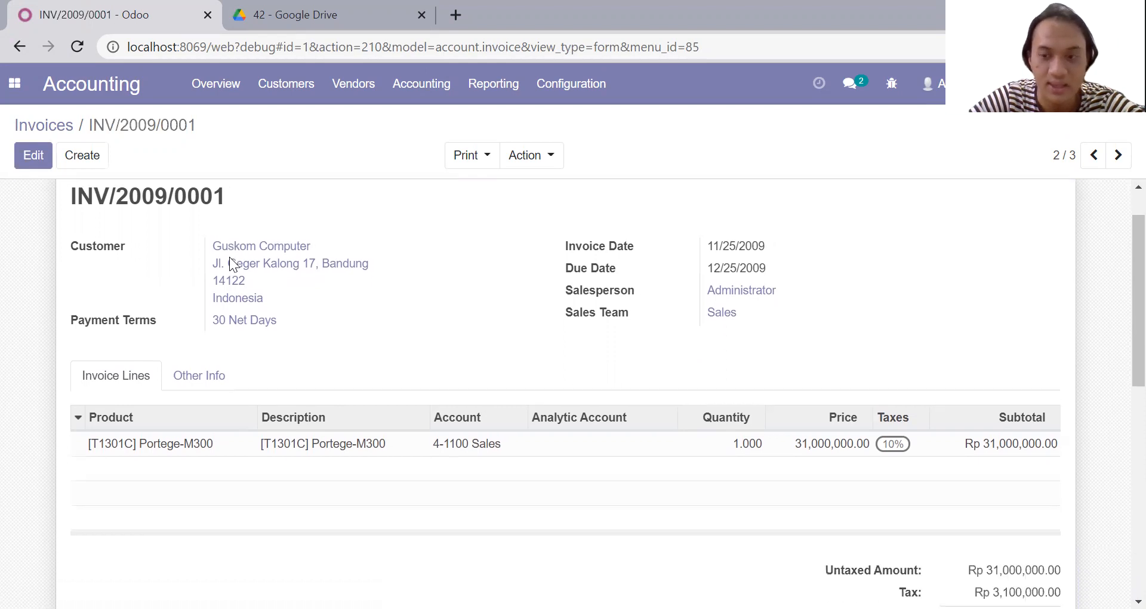
pyautogui.scroll(10, 230, 256)
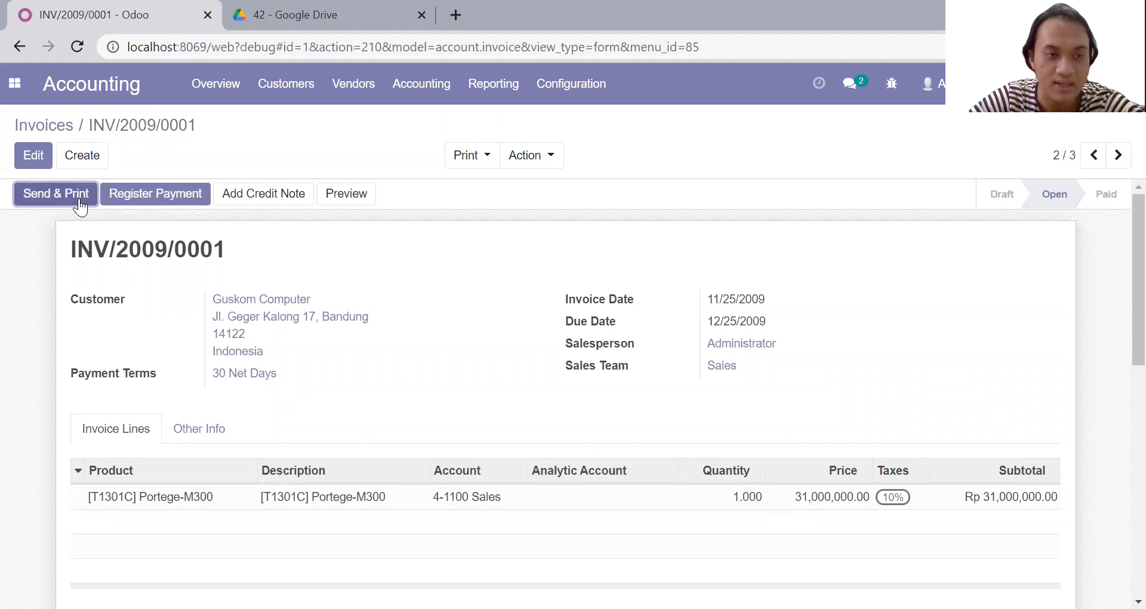
# Try to register the Rp34,100,000.00 payment on the Guskom Computer invoice through the Bank (IDR) journal
pyautogui.click(136, 199)
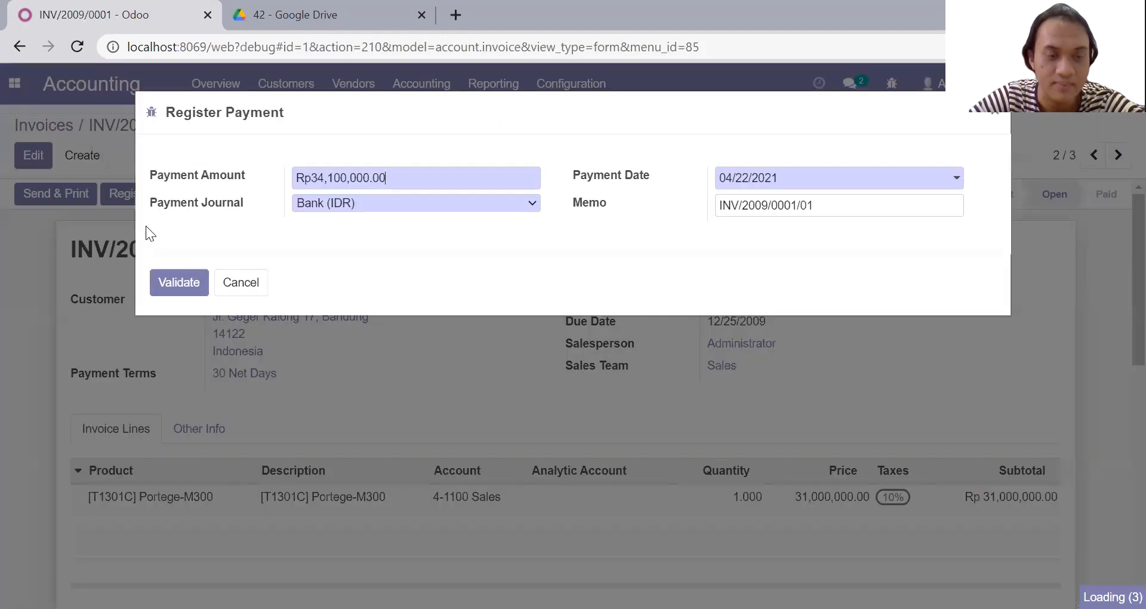
pyautogui.click(183, 285)
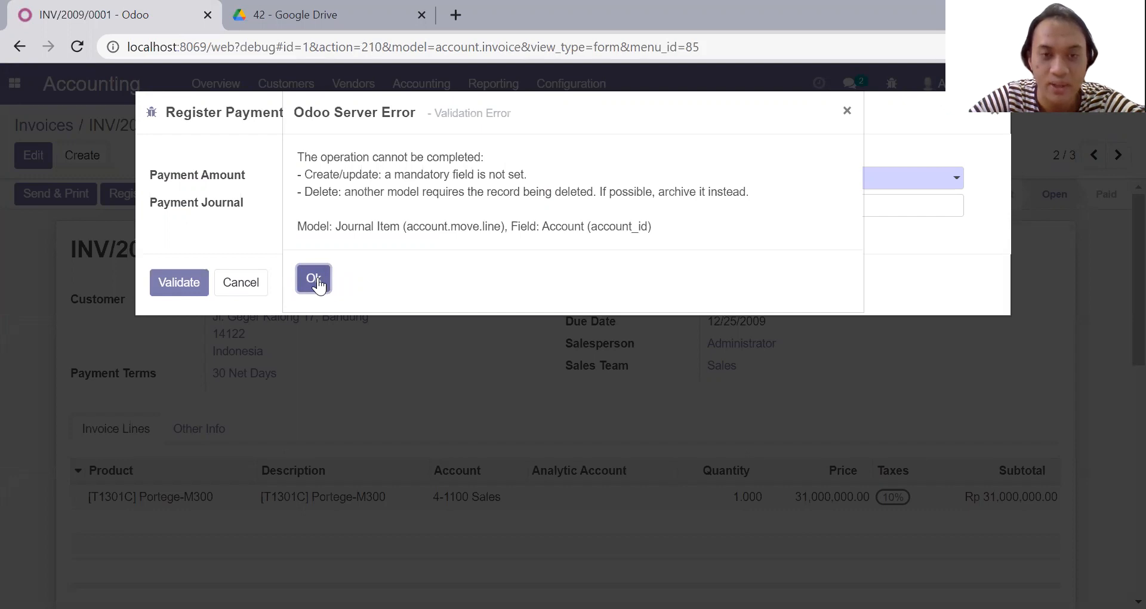
pyautogui.doubleClick(358, 228)
pyautogui.click(358, 227)
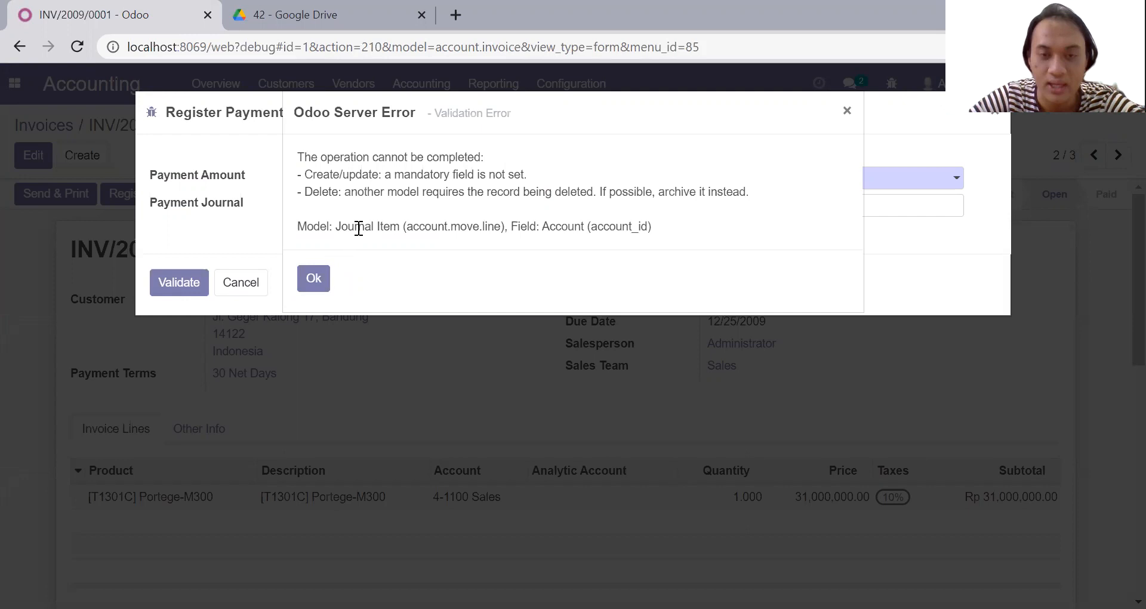
pyautogui.click(314, 279)
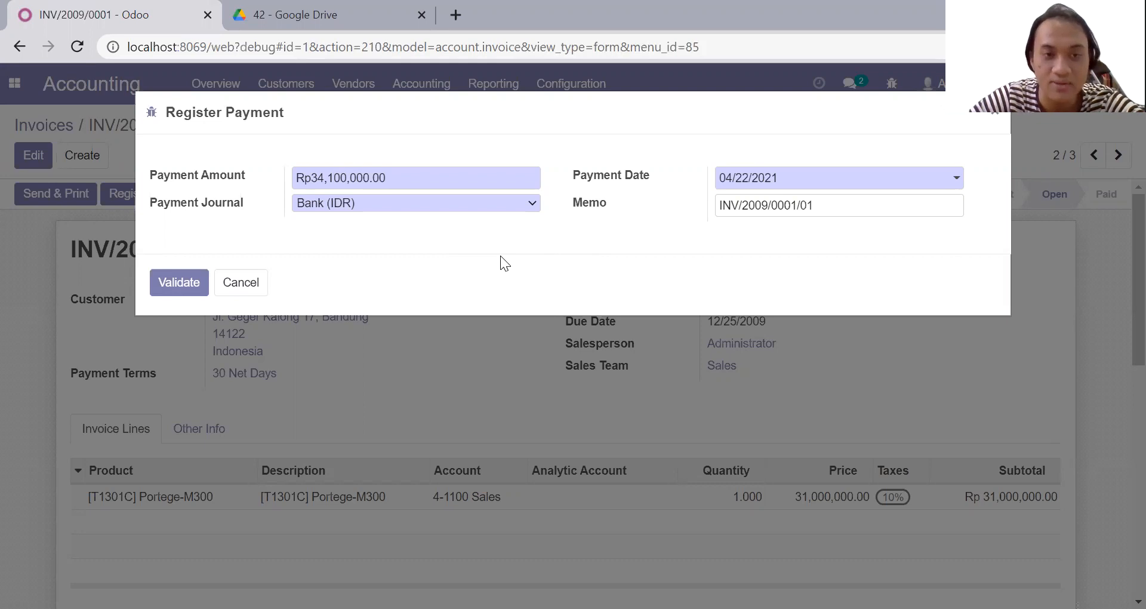
# Try to register the invoice payment through the Cash (IDR) journal, then retry it through Bank (IDR)
pyautogui.click(514, 199)
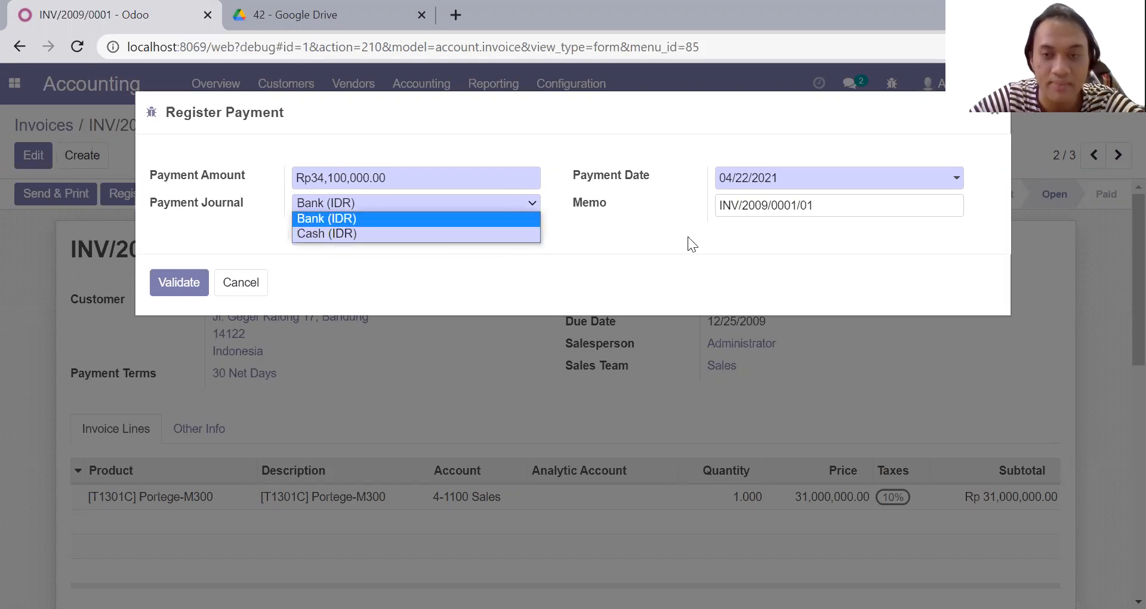
pyautogui.click(521, 233)
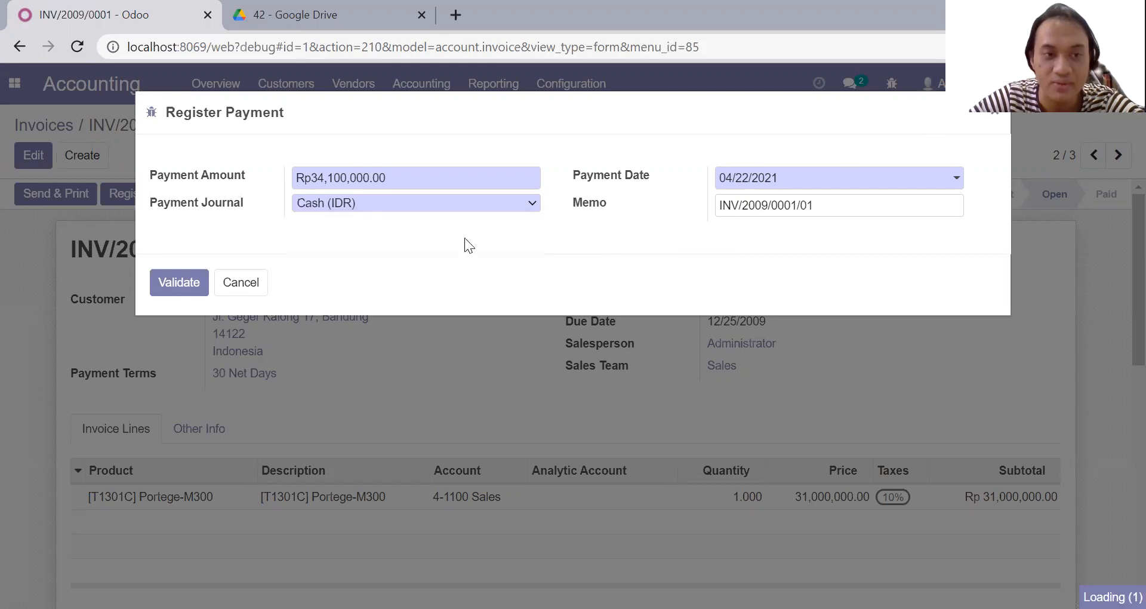
pyautogui.click(192, 291)
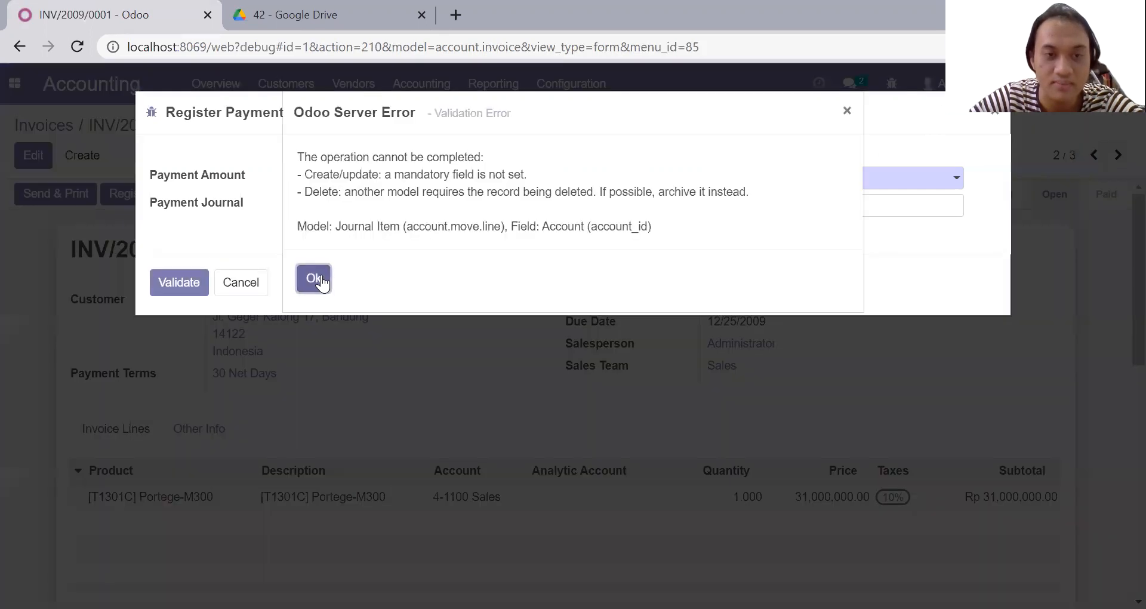
pyautogui.click(845, 113)
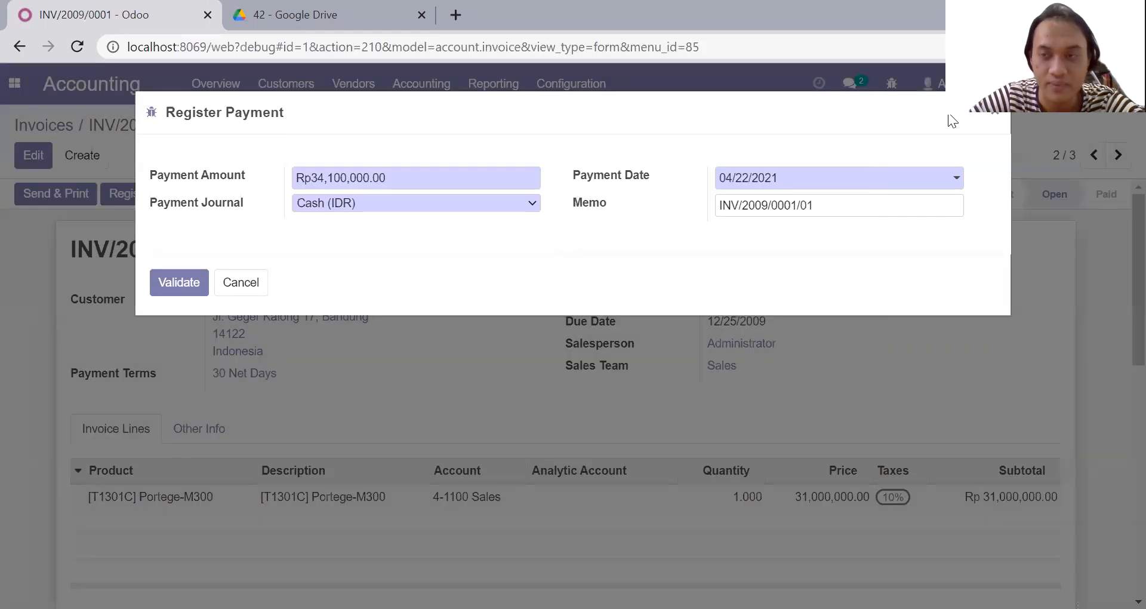
pyautogui.click(984, 122)
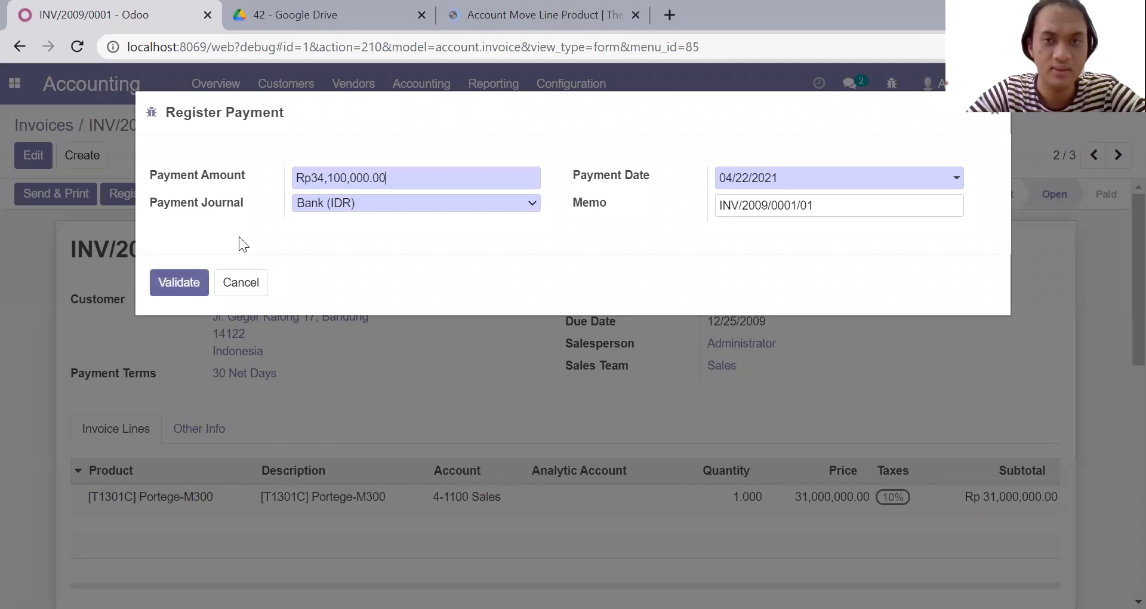
pyautogui.click(189, 284)
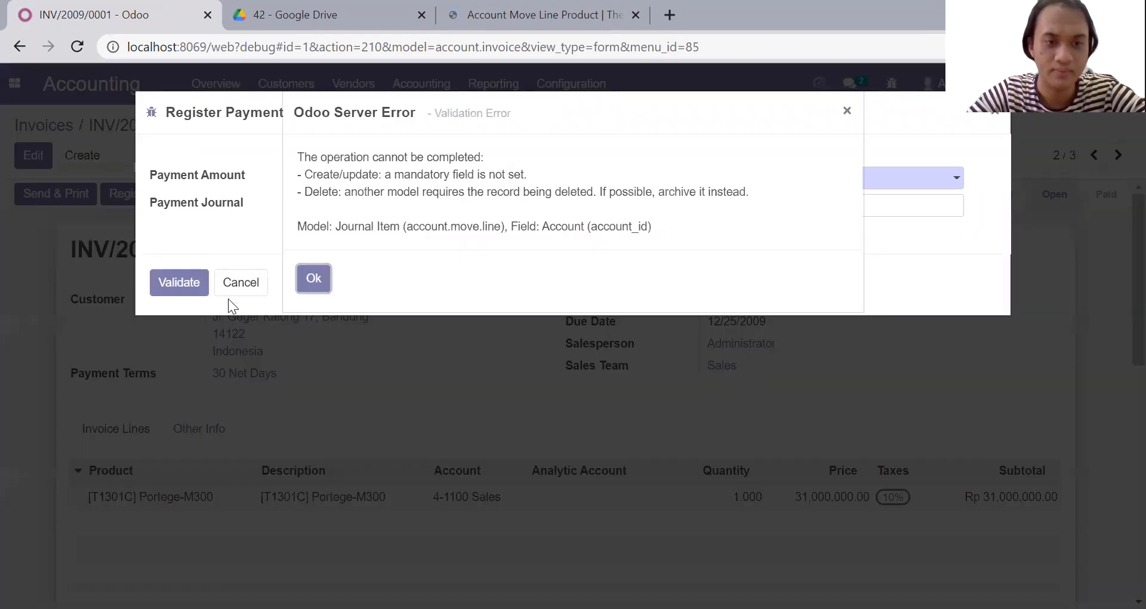
pyautogui.click(313, 279)
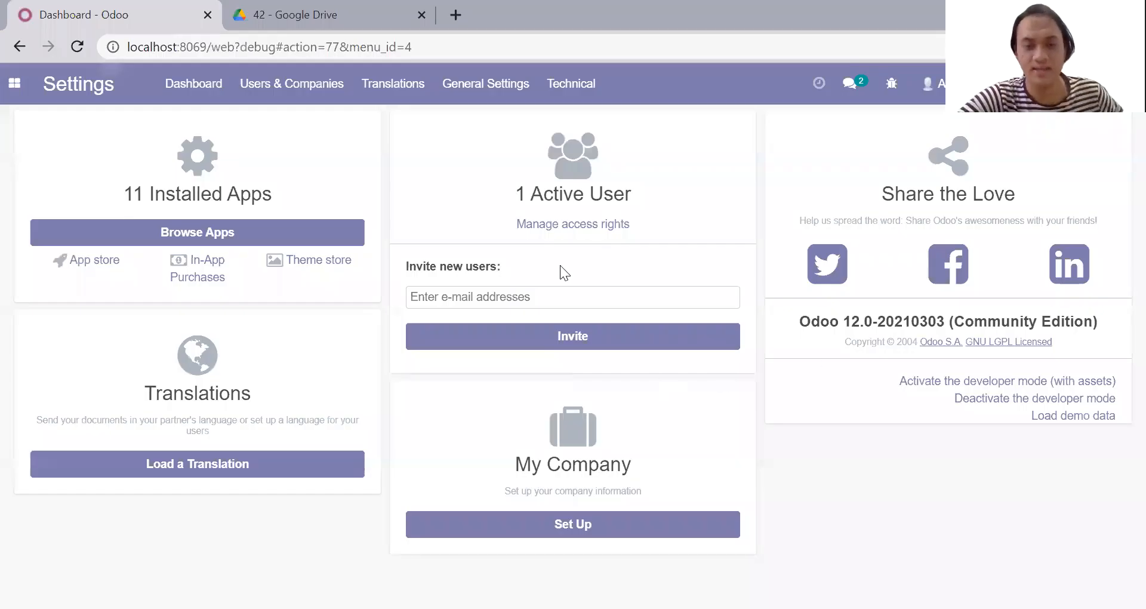
# Open the property_account_receivable_id record from Company Properties in the technical settings
pyautogui.click(571, 84)
pyautogui.scroll(-8, 594, 286)
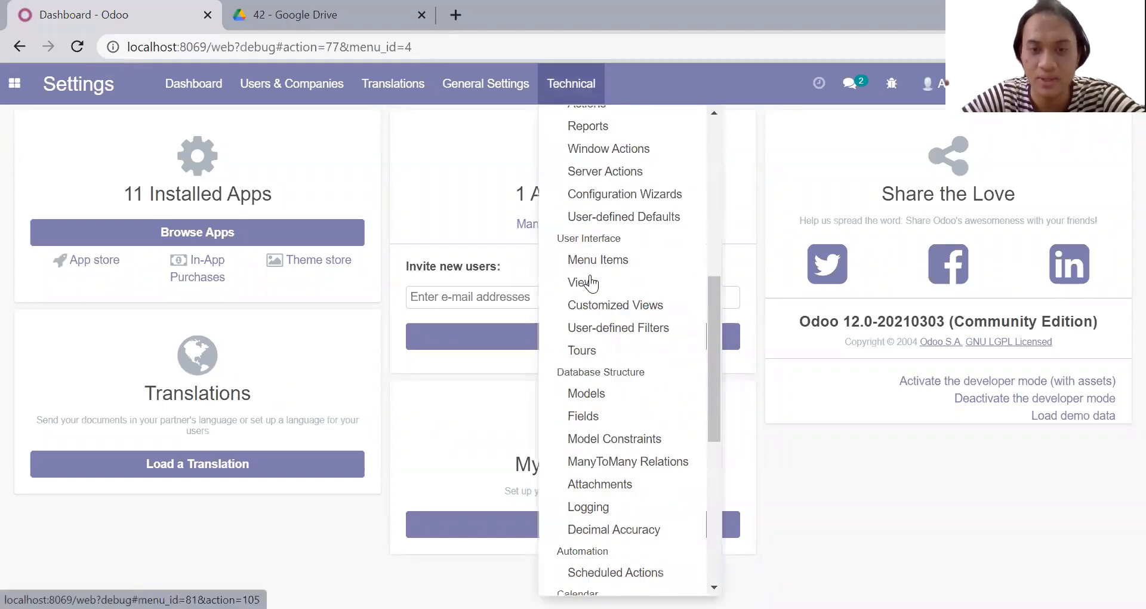
pyautogui.scroll(-6, 591, 284)
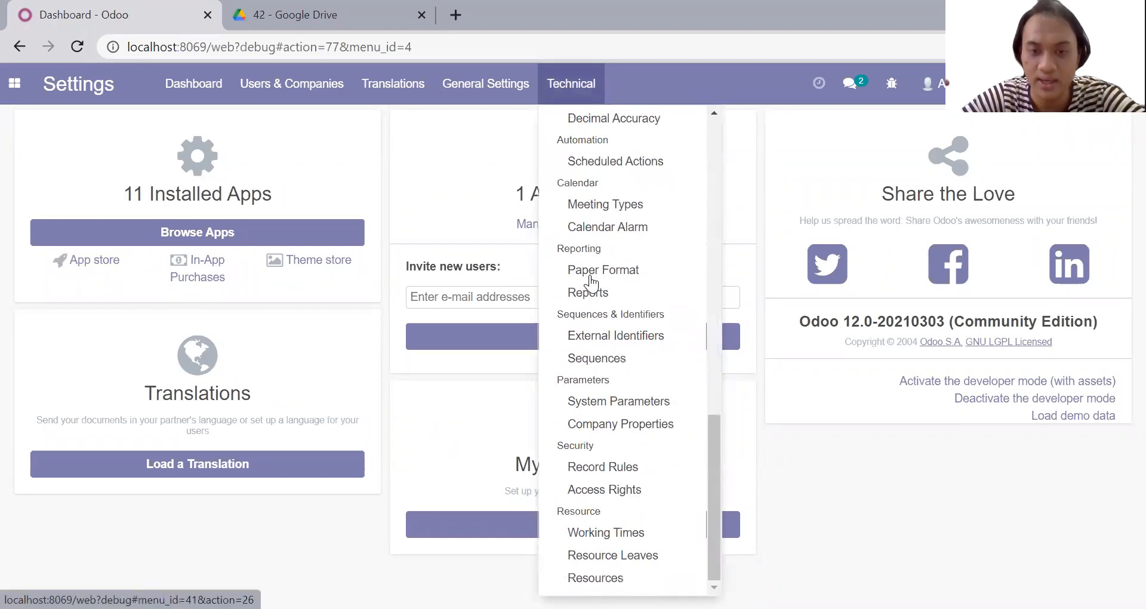
pyautogui.click(614, 423)
pyautogui.scroll(-8, 512, 273)
pyautogui.scroll(8, 512, 274)
pyautogui.click(351, 250)
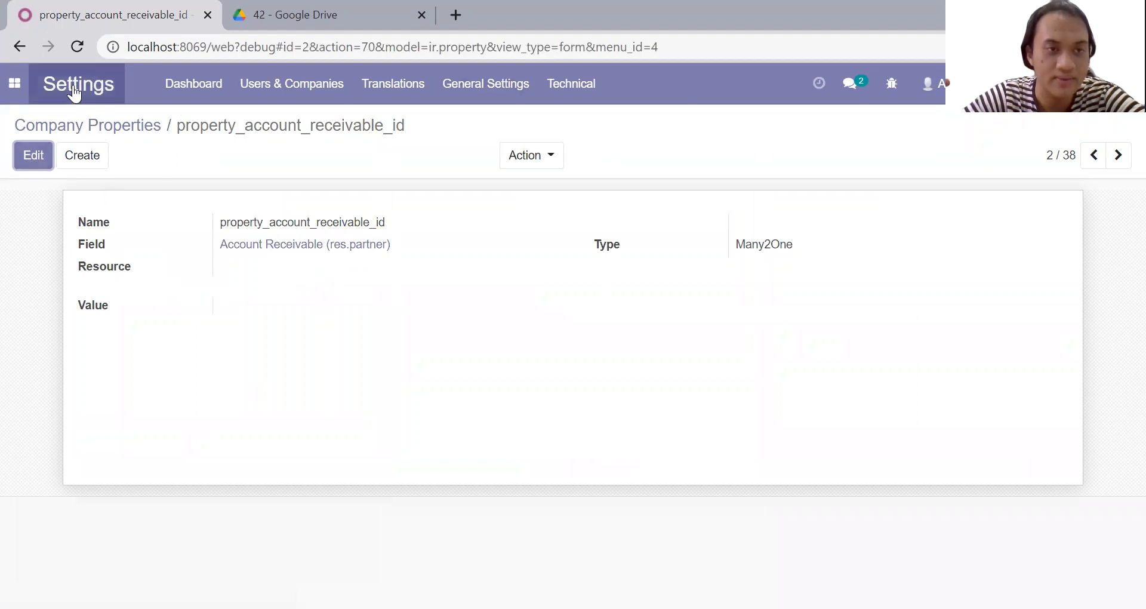
# Open Accounting in a separate browser tab and display its Chart of Accounts there
pyautogui.rightClick(19, 89)
pyautogui.click(18, 90)
pyautogui.click(18, 89)
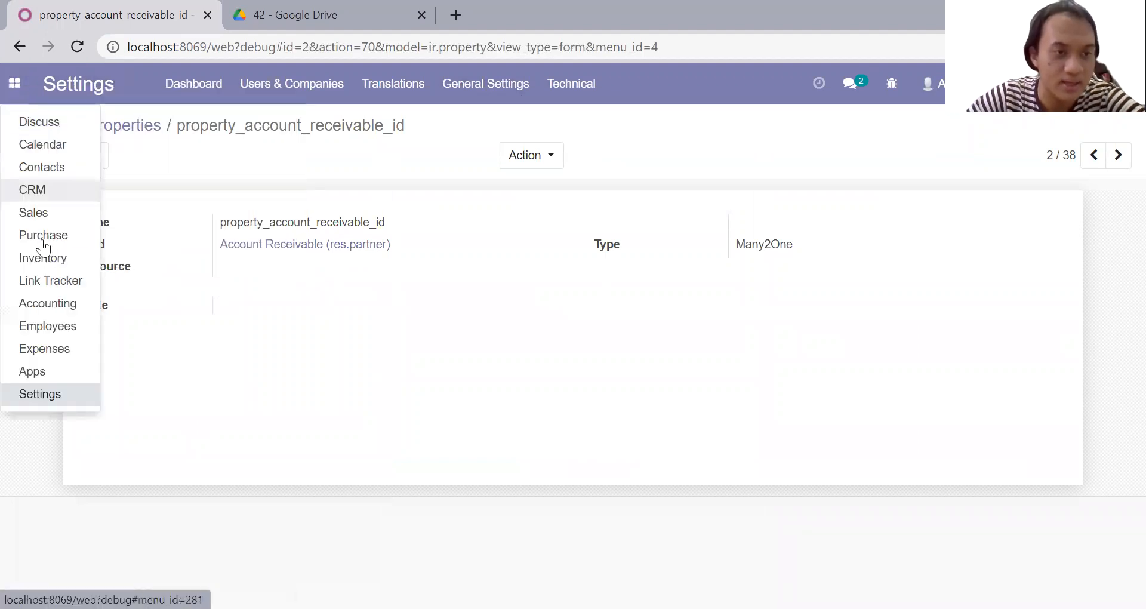
pyautogui.rightClick(58, 302)
pyautogui.click(81, 311)
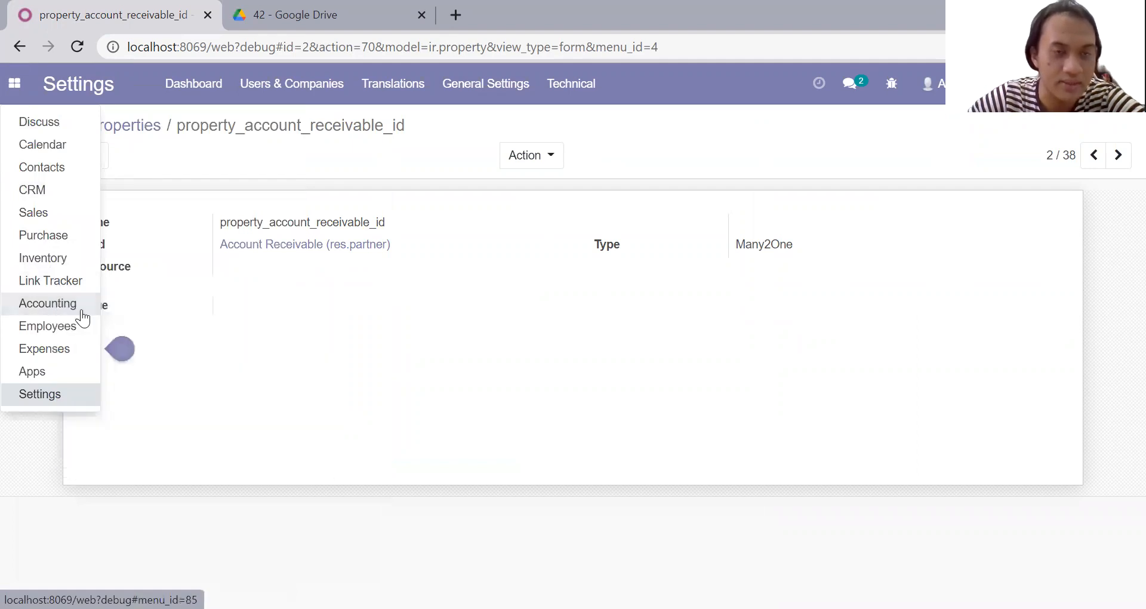
pyautogui.click(282, 7)
pyautogui.click(106, 7)
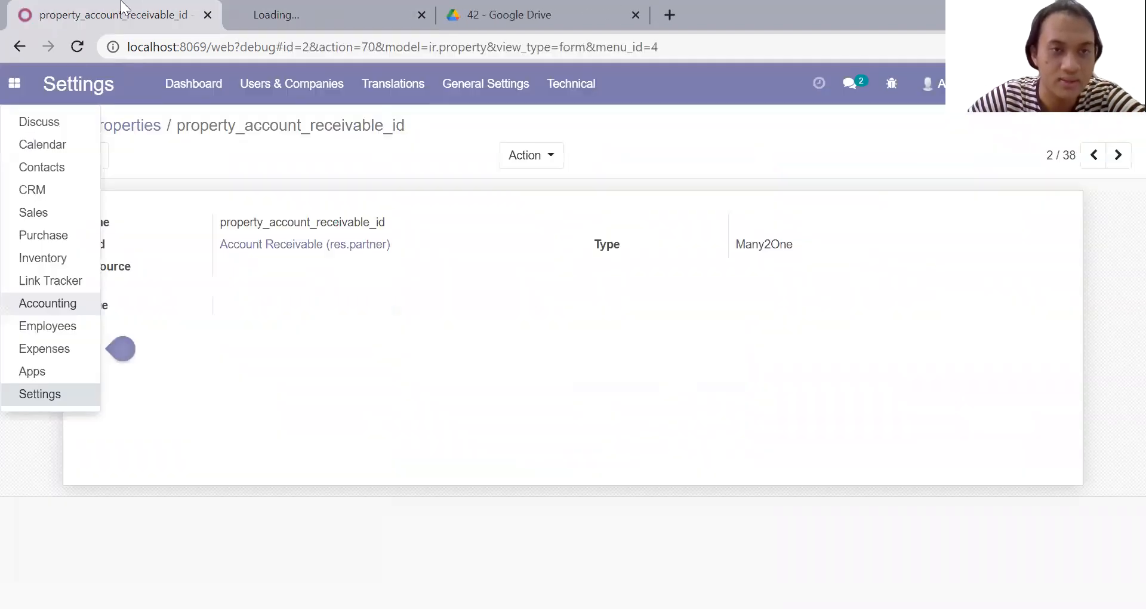
pyautogui.click(269, 11)
pyautogui.click(158, 8)
pyautogui.click(288, 6)
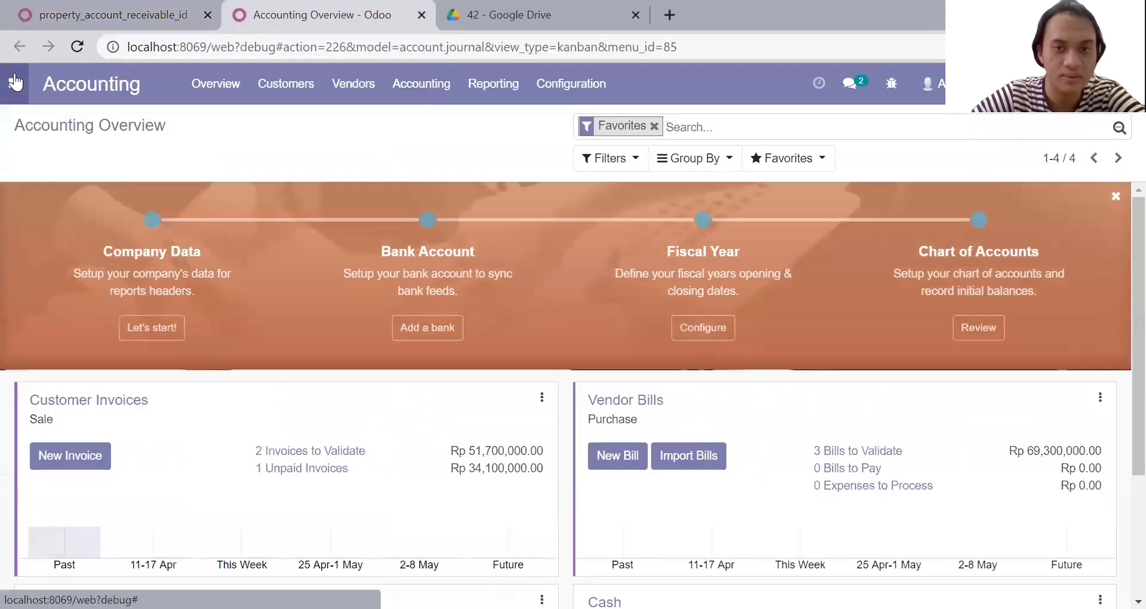
pyautogui.click(15, 82)
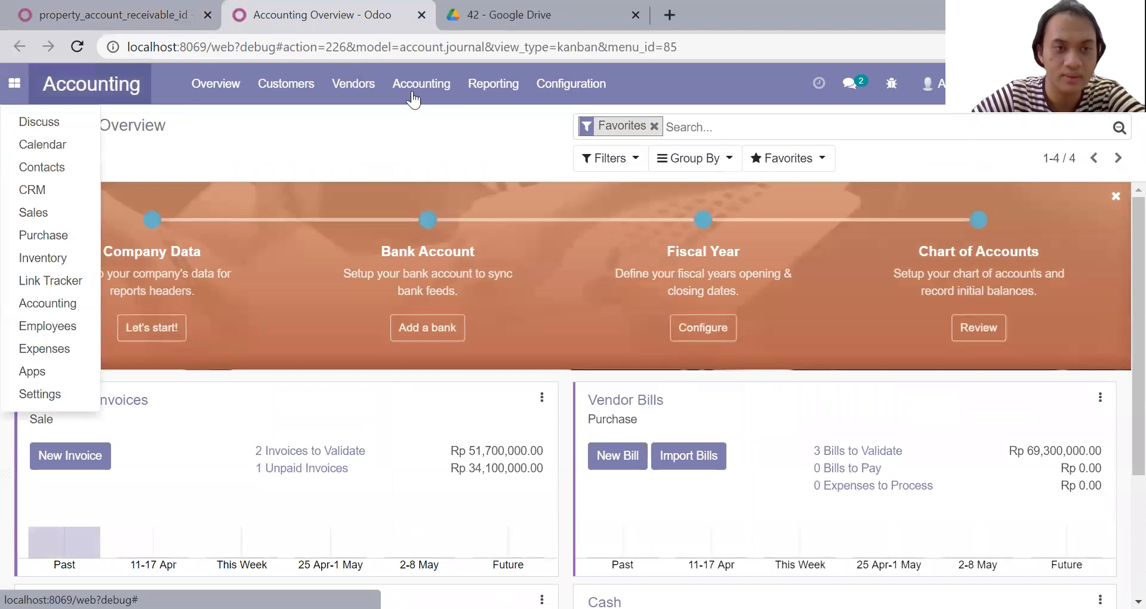
pyautogui.click(570, 84)
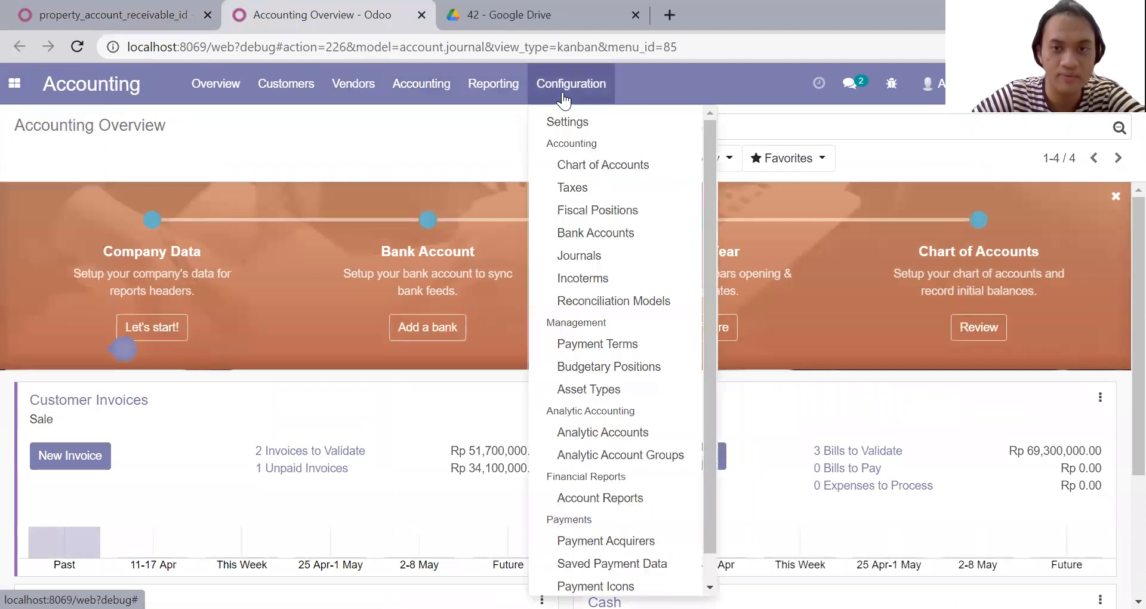
pyautogui.click(594, 167)
# Return to the property_account_receivable_id record and open its Value field for editing
pyautogui.click(141, 9)
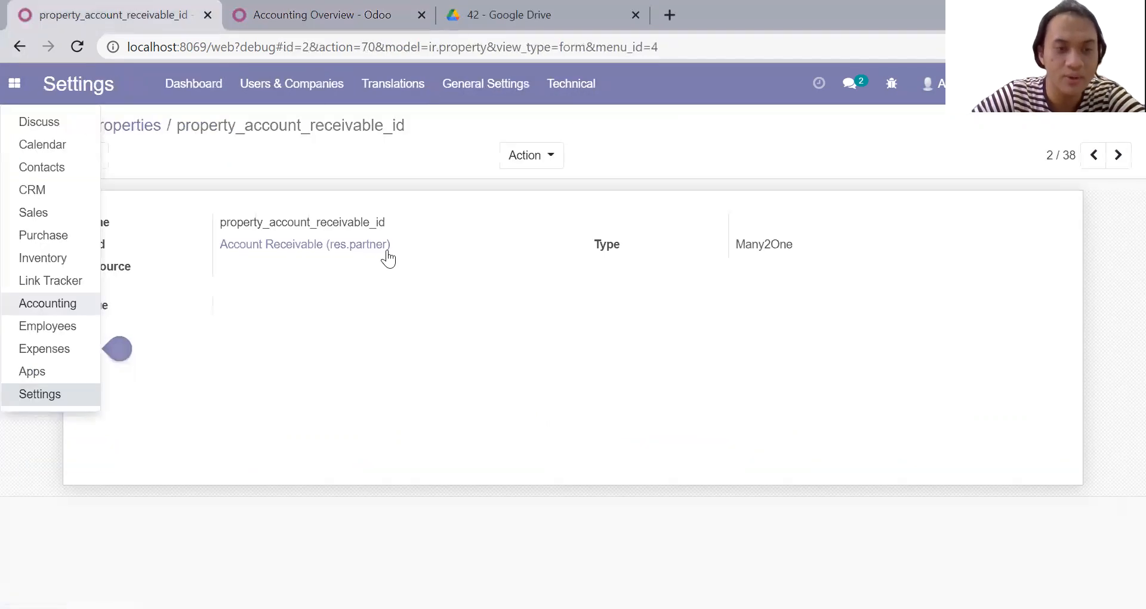
pyautogui.click(281, 302)
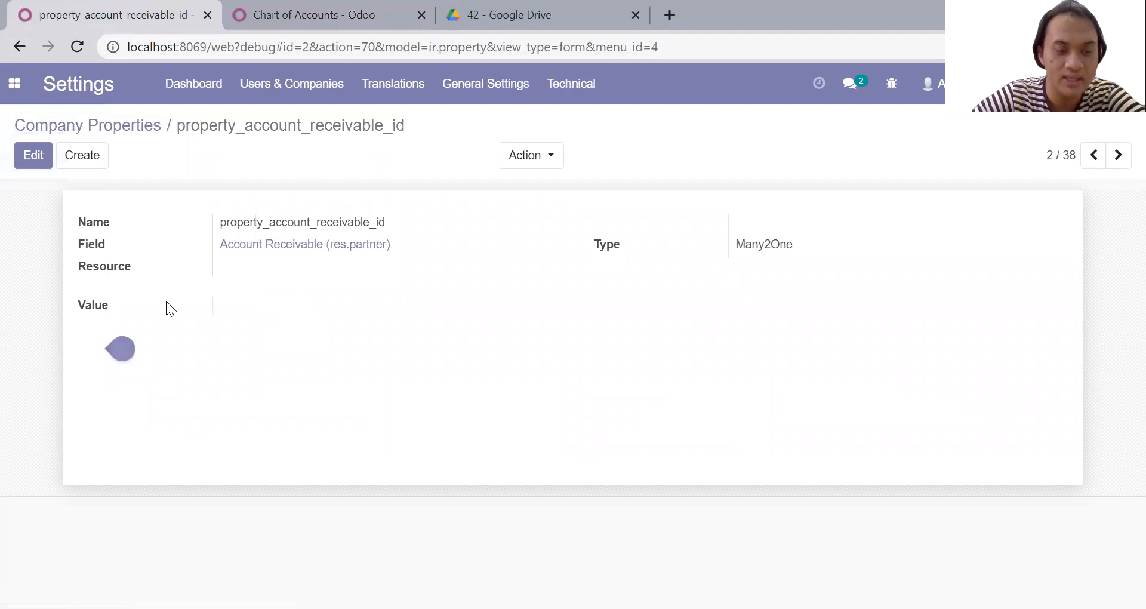
pyautogui.click(38, 157)
pyautogui.click(319, 339)
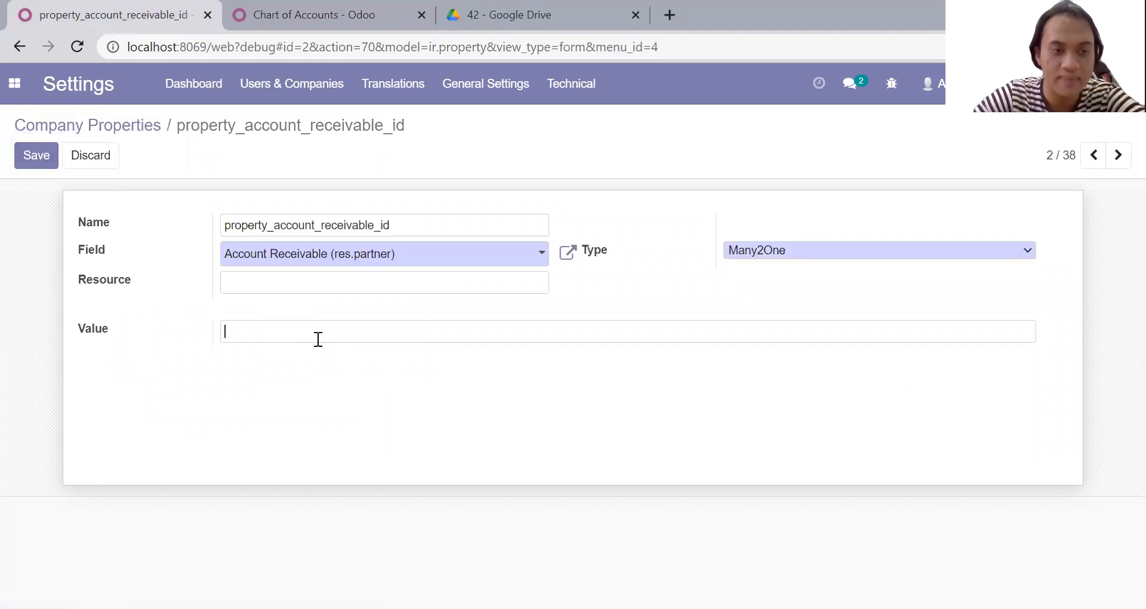
# Consult the cash receipt in the Google Drive PDF, and open the 1-1300 Accounts Receivable record from the Chart of Accounts
pyautogui.click(469, 8)
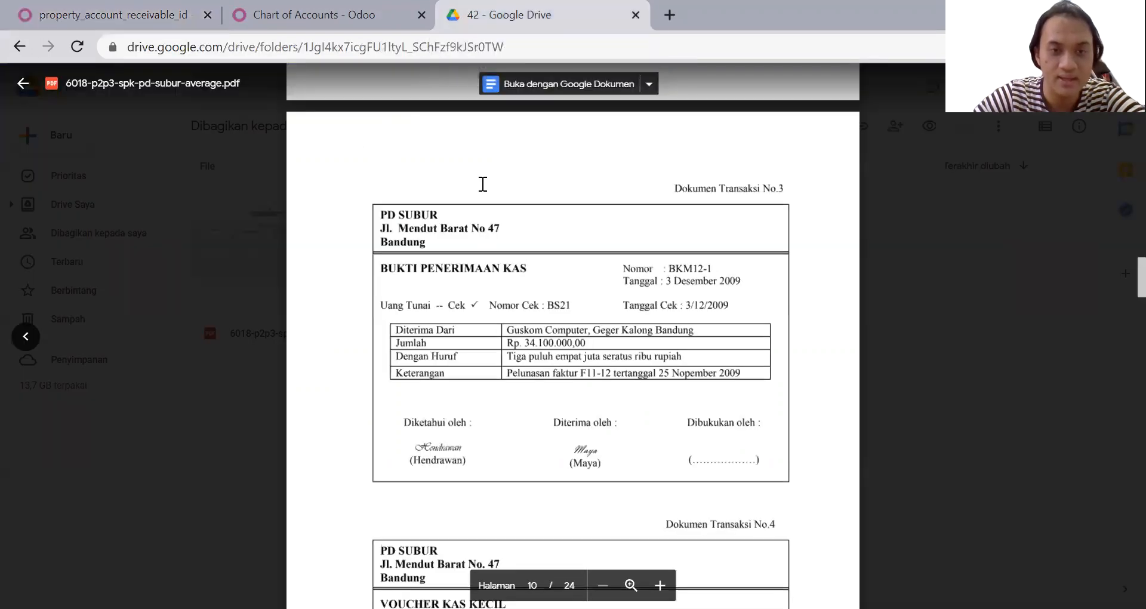
pyautogui.scroll(-5, 483, 185)
pyautogui.hotkey('ctrl', 'shift', 'Tab')
pyautogui.scroll(-10, 462, 250)
pyautogui.scroll(8, 462, 250)
pyautogui.scroll(3, 463, 250)
pyautogui.click(422, 273)
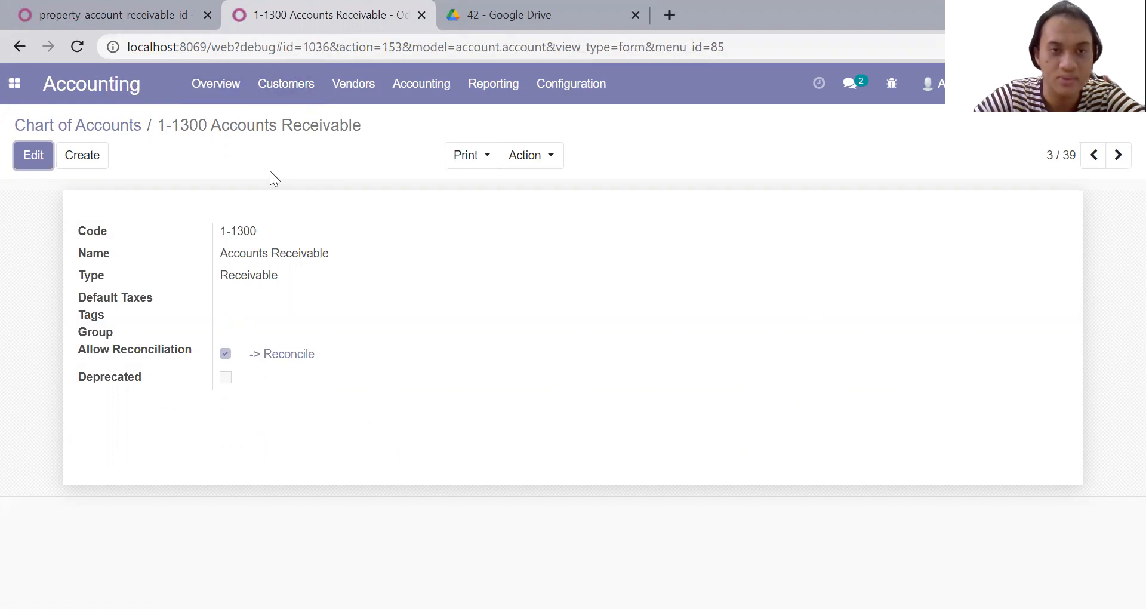
# Compare the 1-1100 Cash in Bank account record with 1-1300 Accounts Receivable by opening each in turn
pyautogui.click(121, 126)
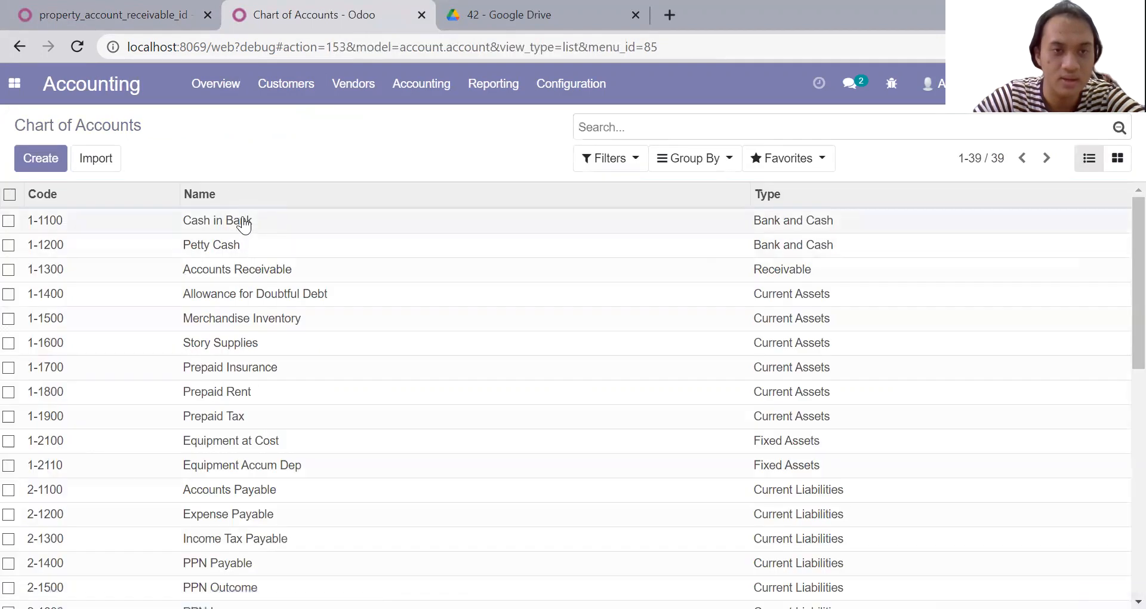
pyautogui.click(243, 224)
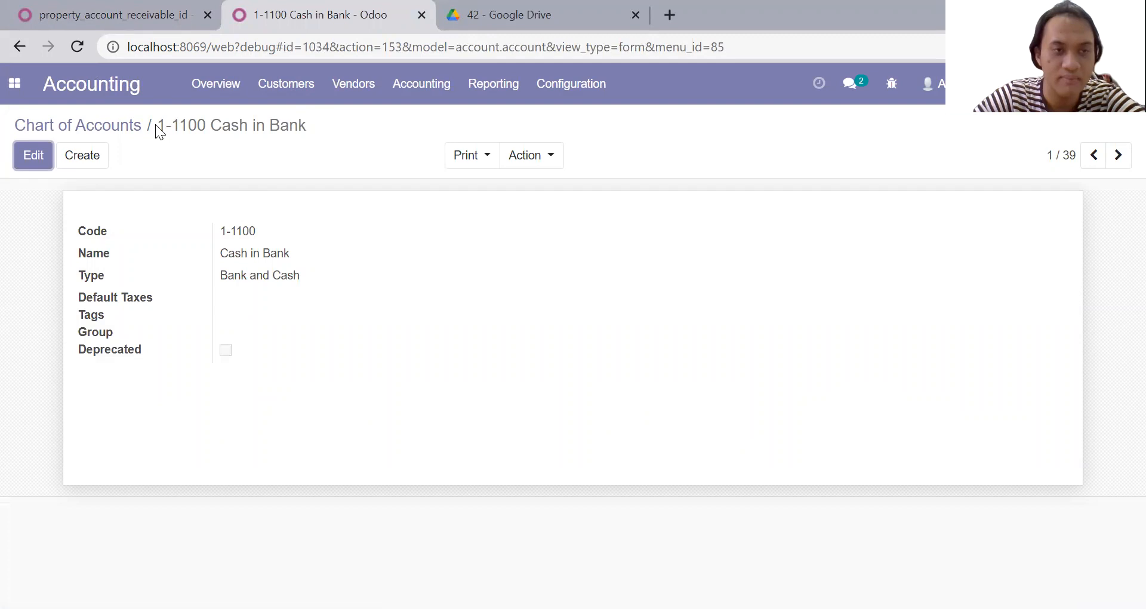
pyautogui.click(122, 135)
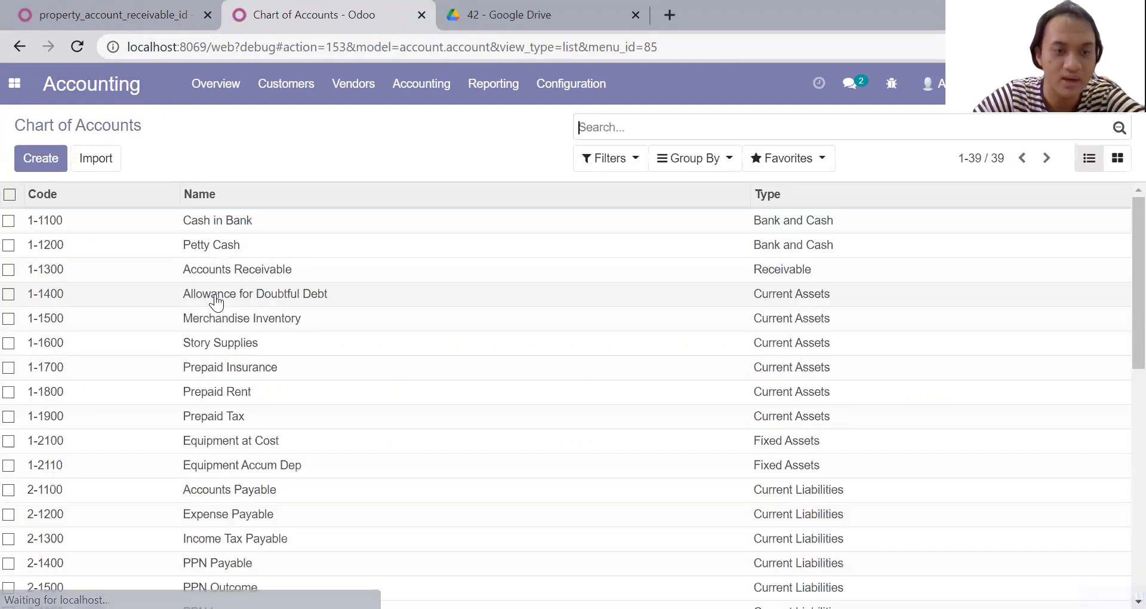
pyautogui.click(230, 271)
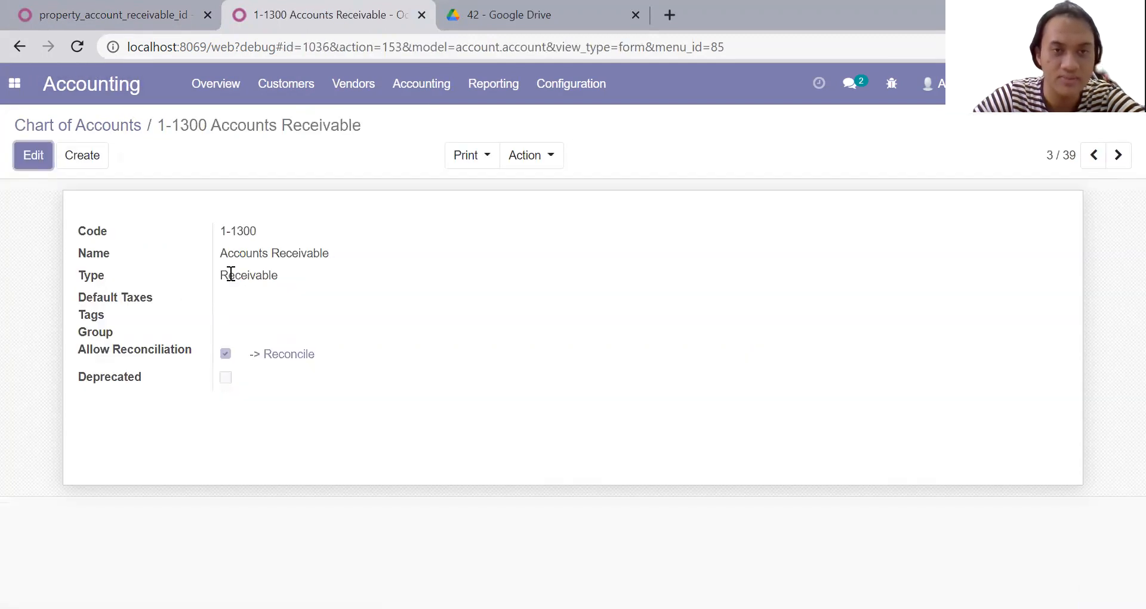
# Set the Value of property_account_receivable_id to account.account,1034 and save the record
pyautogui.click(160, 7)
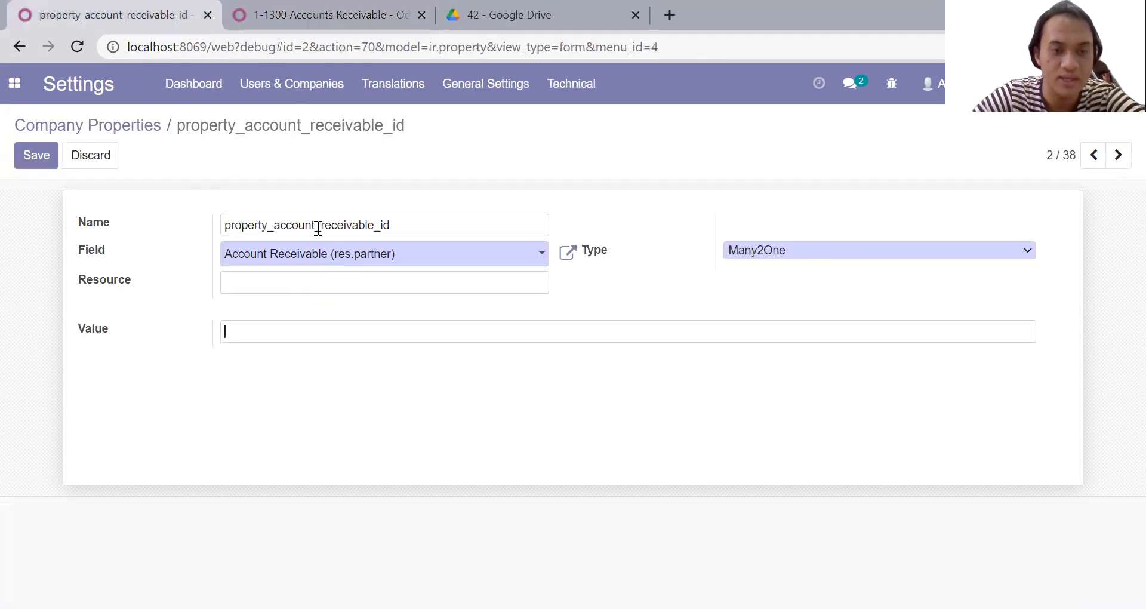
pyautogui.write('accou')
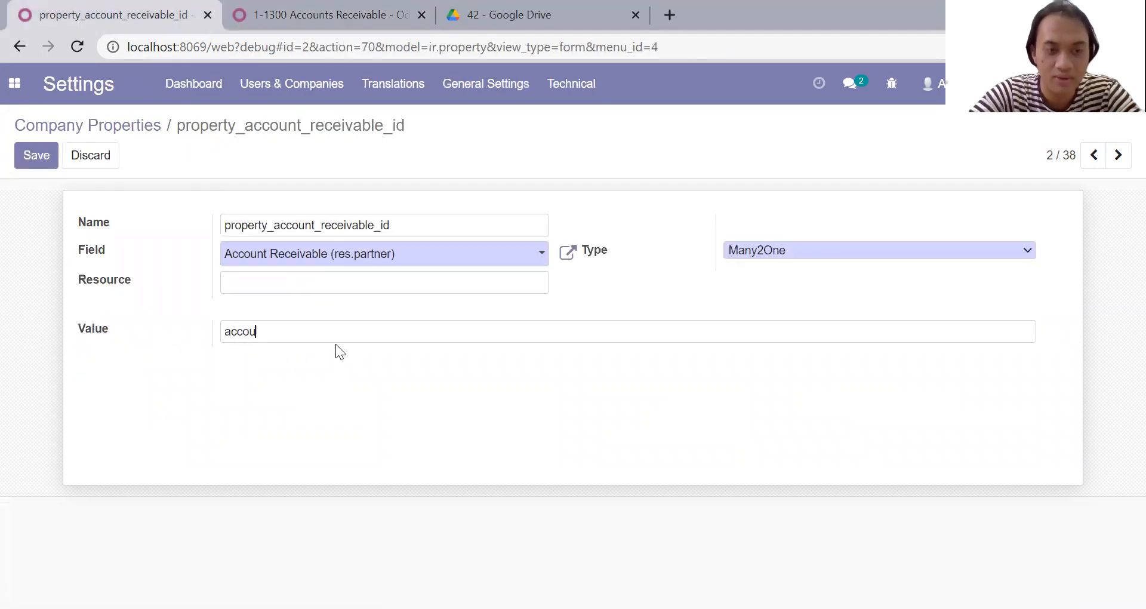
pyautogui.write('nt.acc')
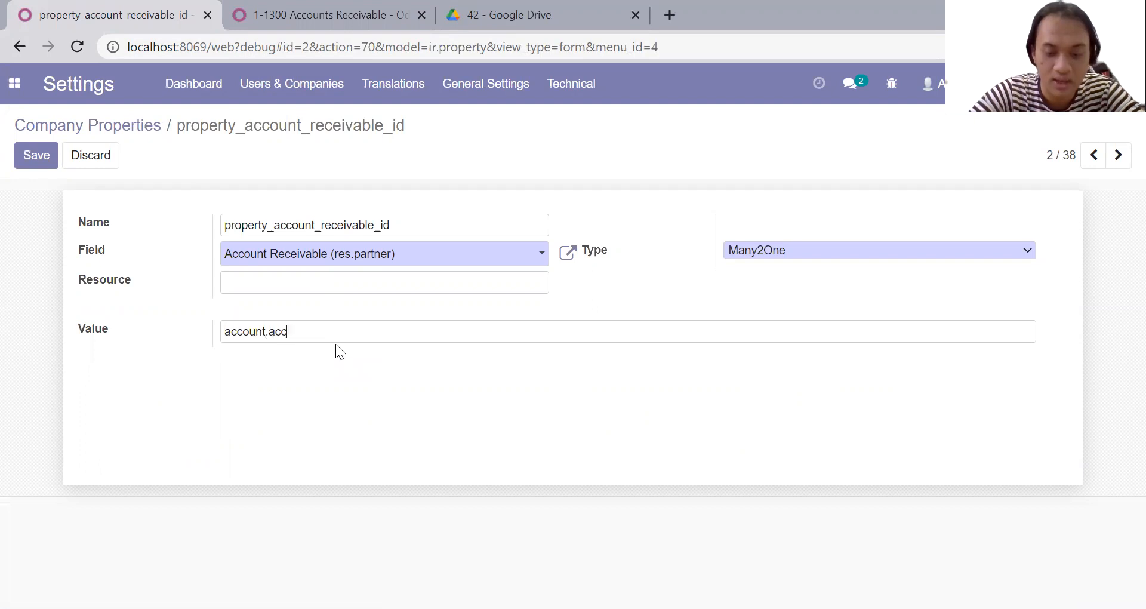
pyautogui.write('ount,1034')
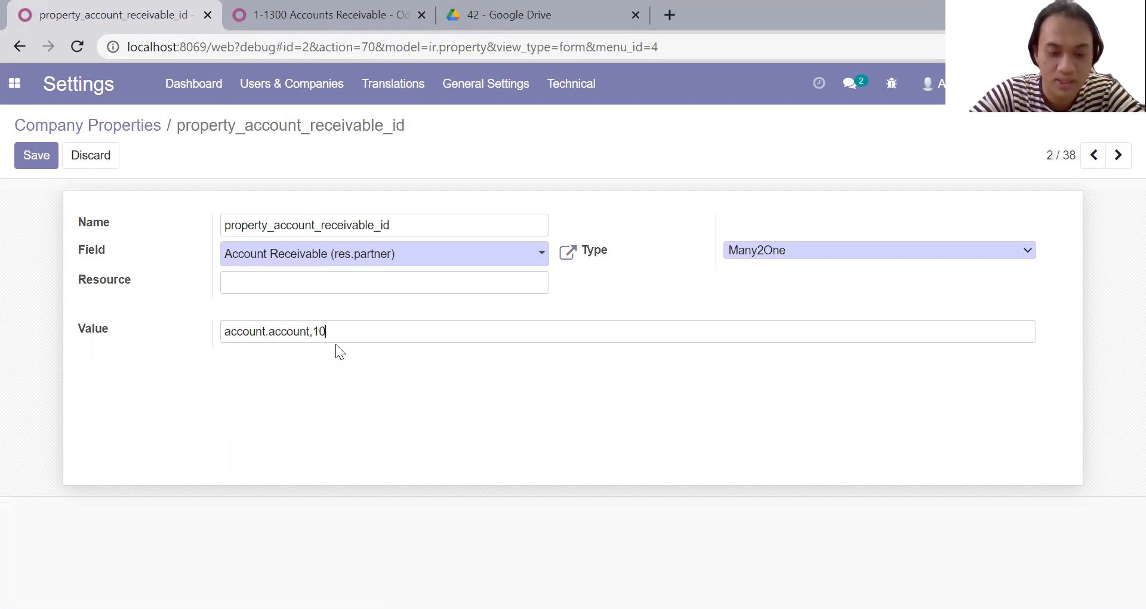
pyautogui.click(43, 159)
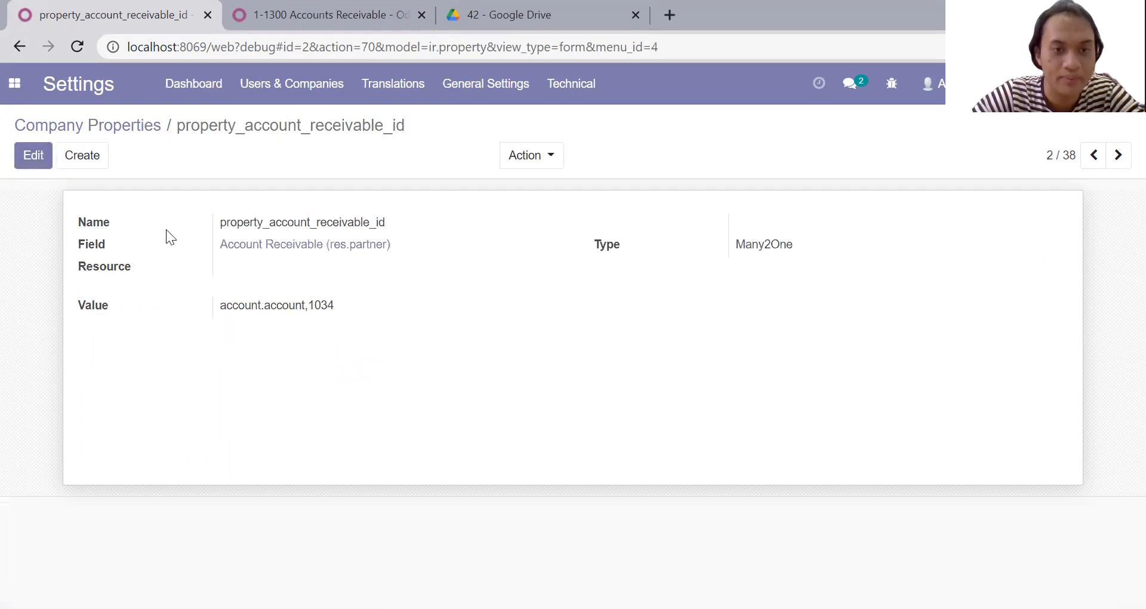
# Open property_account_payable_id for editing, and copy the record ID 1045 of the 2-1100 Accounts Payable account from the Chart of Accounts
pyautogui.click(1110, 160)
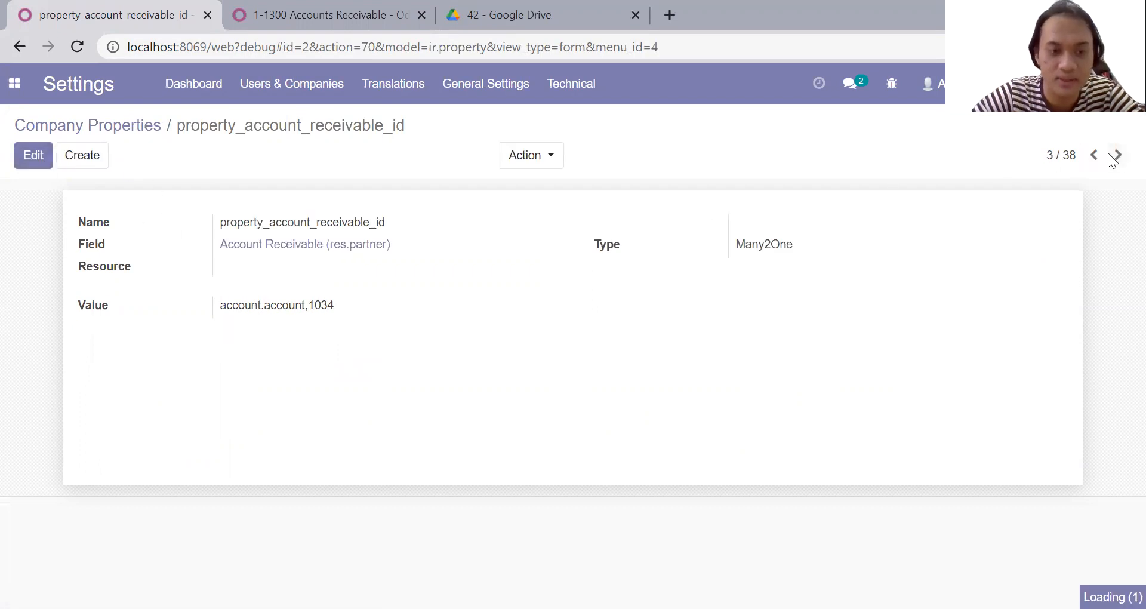
pyautogui.click(35, 158)
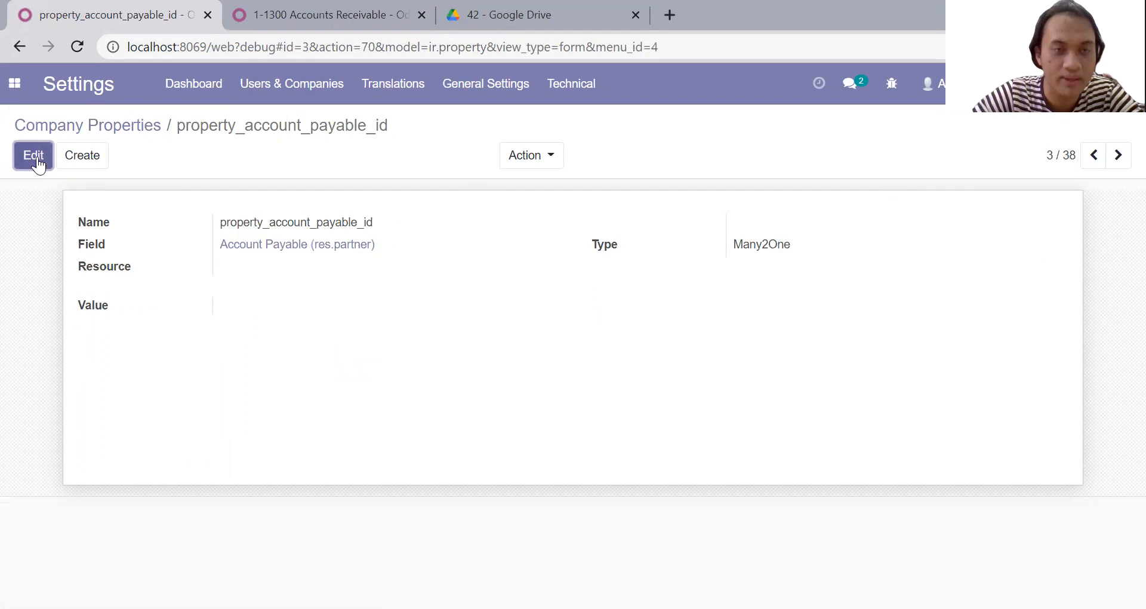
pyautogui.click(305, 27)
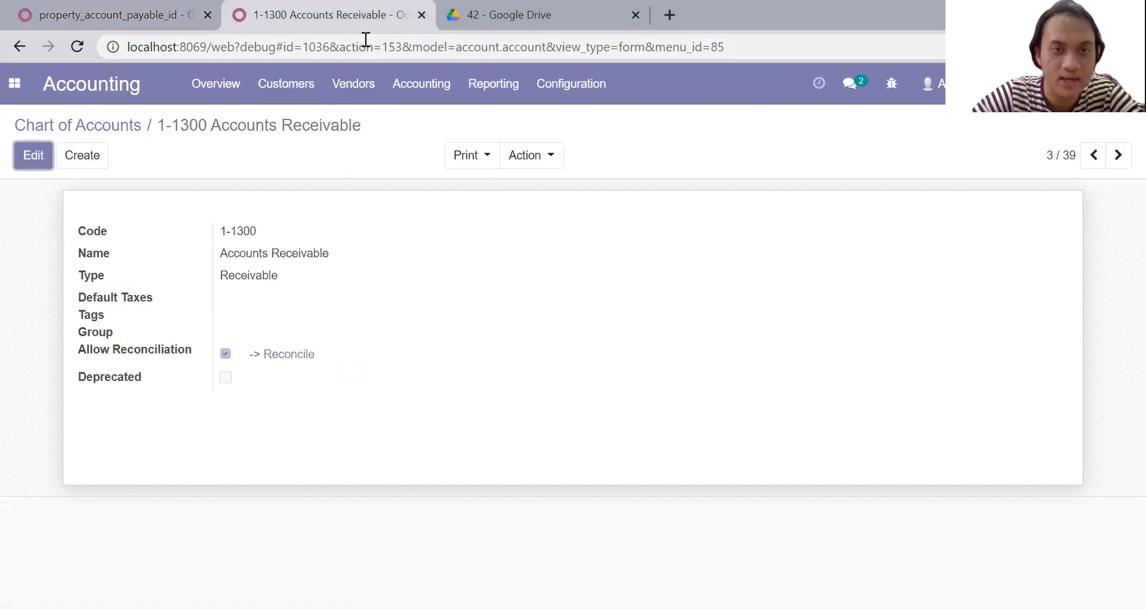
pyautogui.click(117, 127)
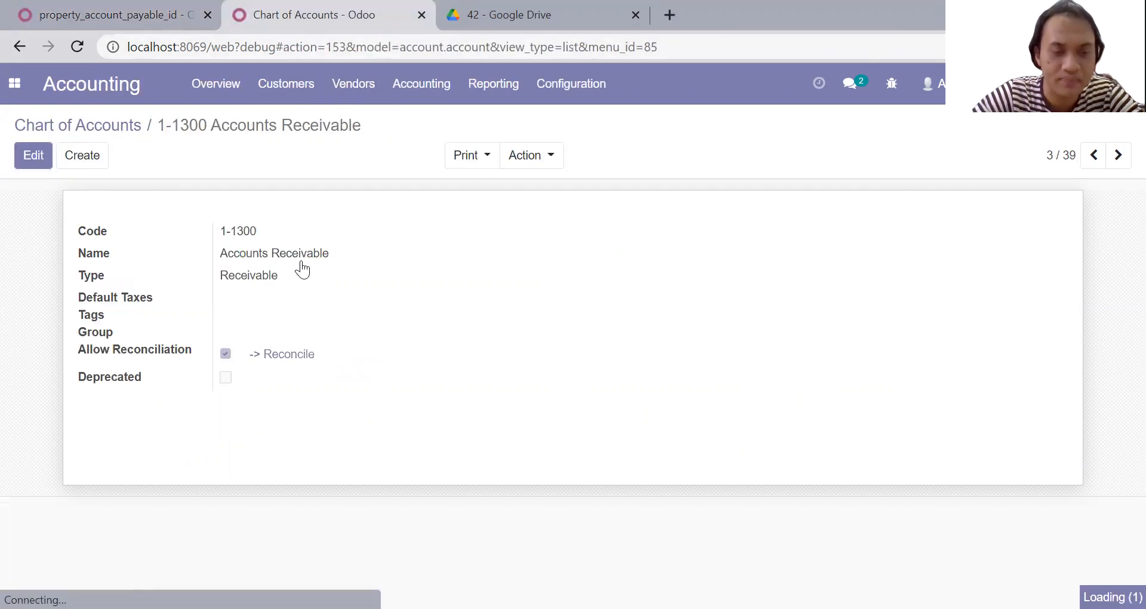
pyautogui.scroll(-10, 302, 270)
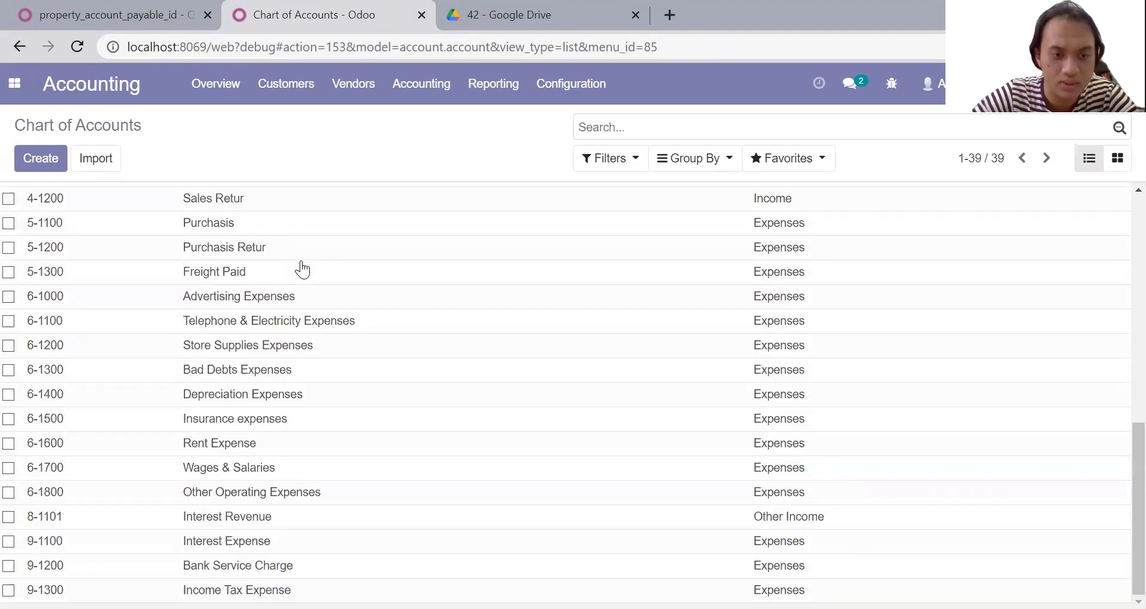
pyautogui.write('accou')
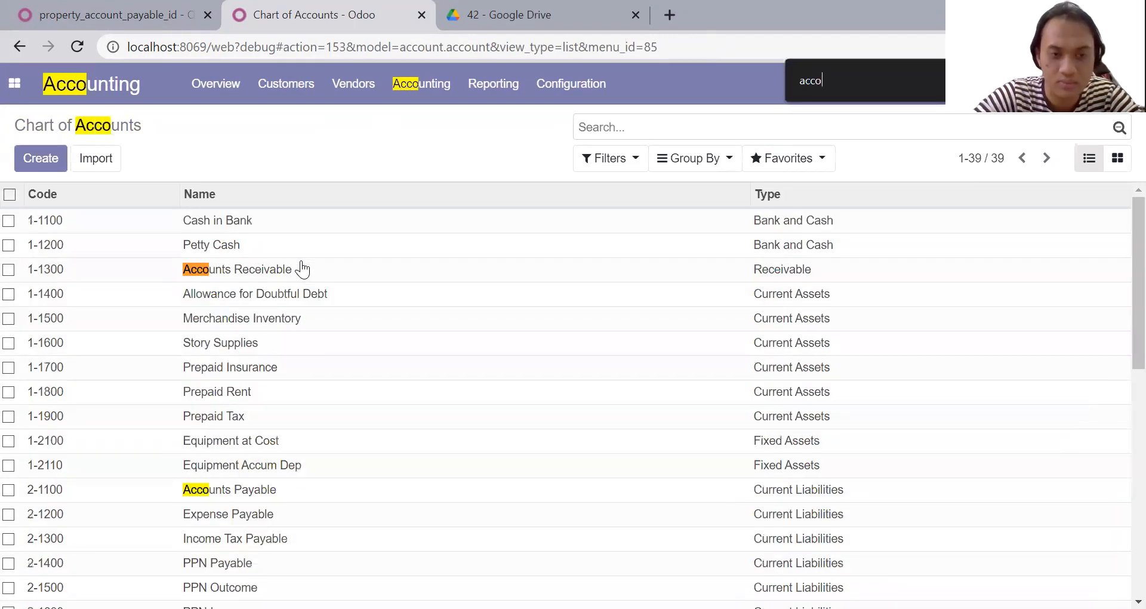
pyautogui.click(68, 494)
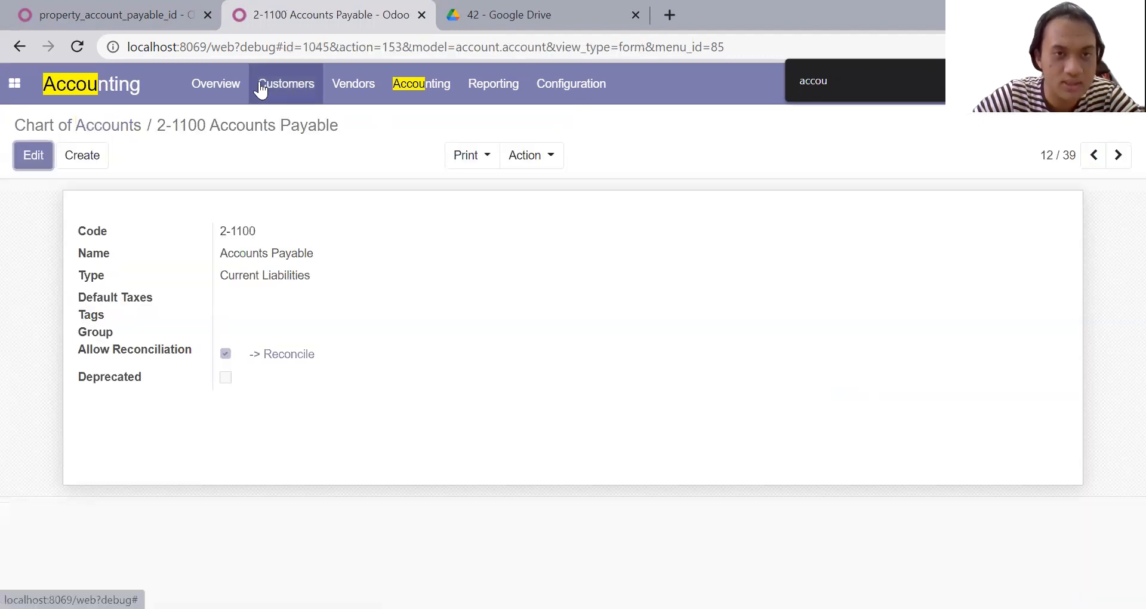
pyautogui.moveTo(303, 47); pyautogui.dragTo(328, 47)
pyautogui.hotkey('ctrl', 'c')
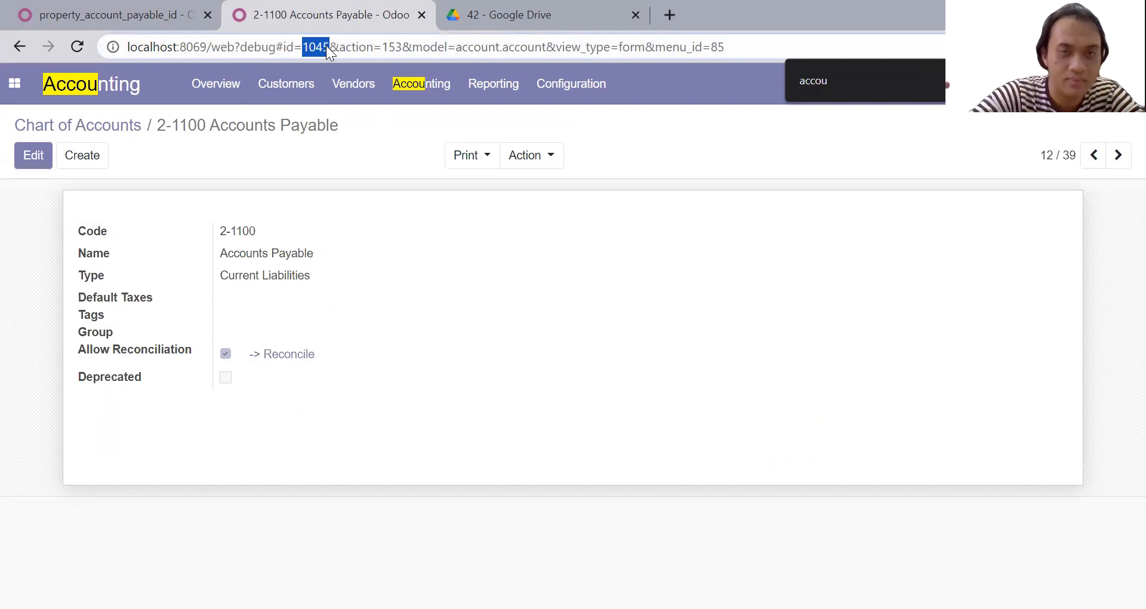
# Set the Value of property_account_payable_id to account.account,1045 and save the record
pyautogui.click(107, 14)
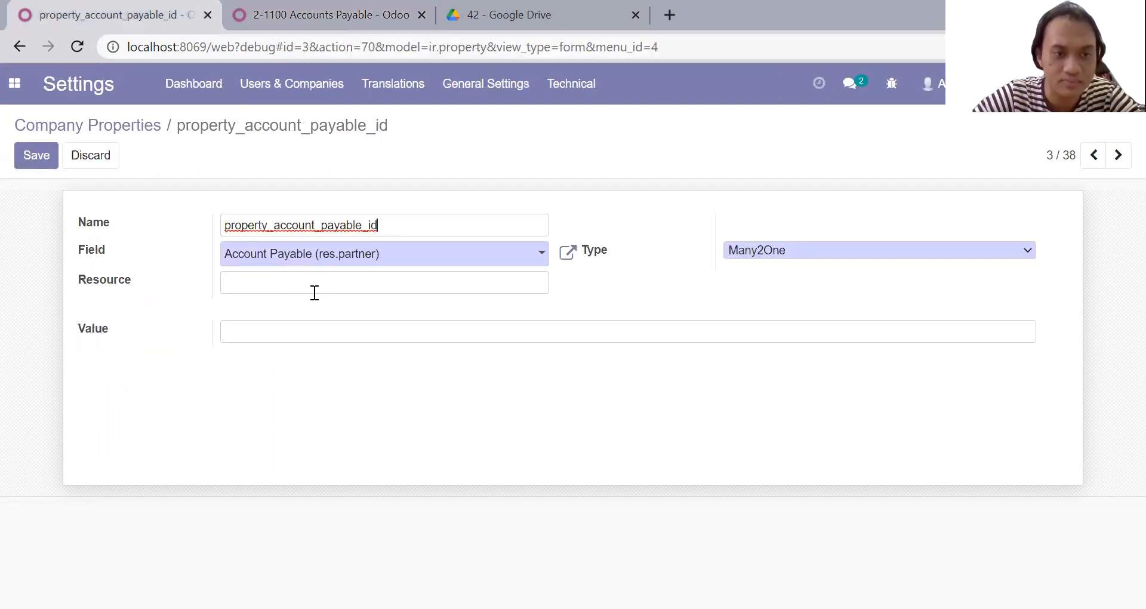
pyautogui.click(309, 332)
pyautogui.hotkey('ctrl', 'v')
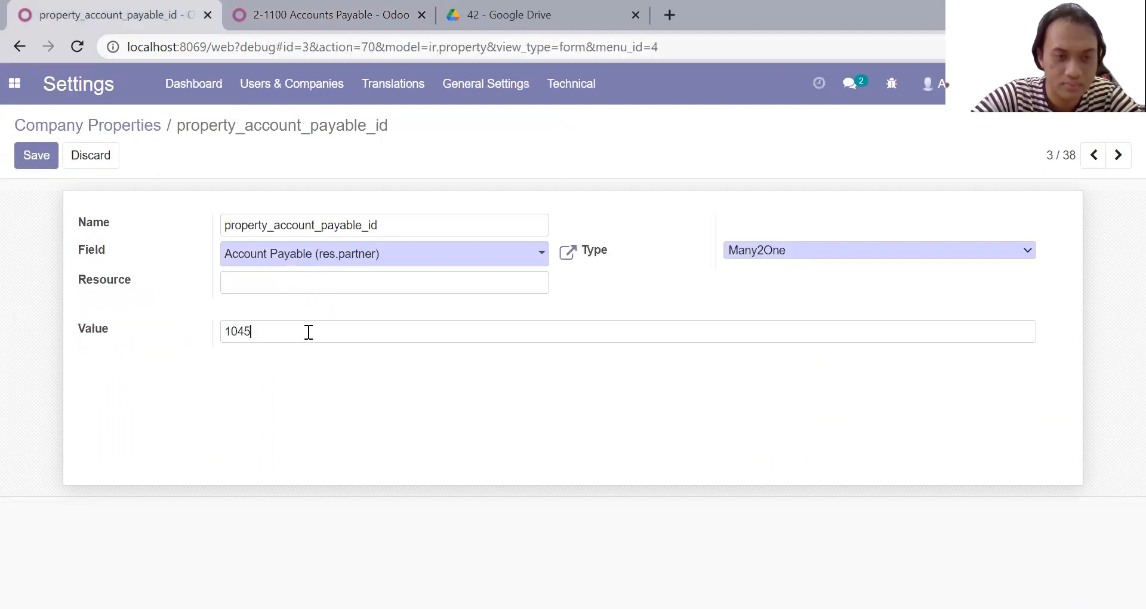
pyautogui.click(225, 332)
pyautogui.write('account.')
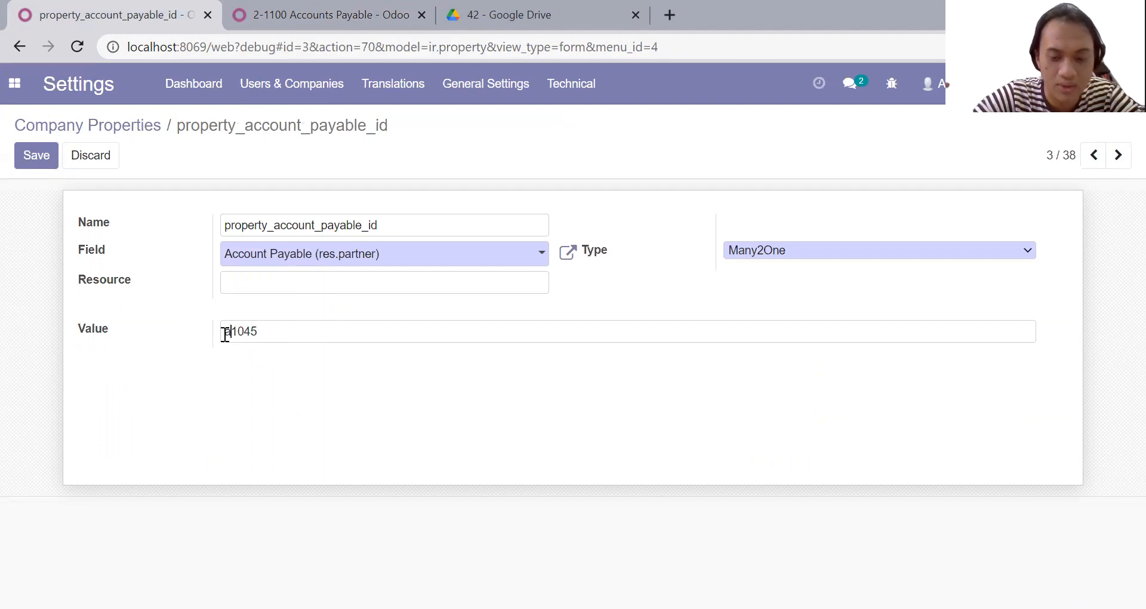
pyautogui.write('acco')
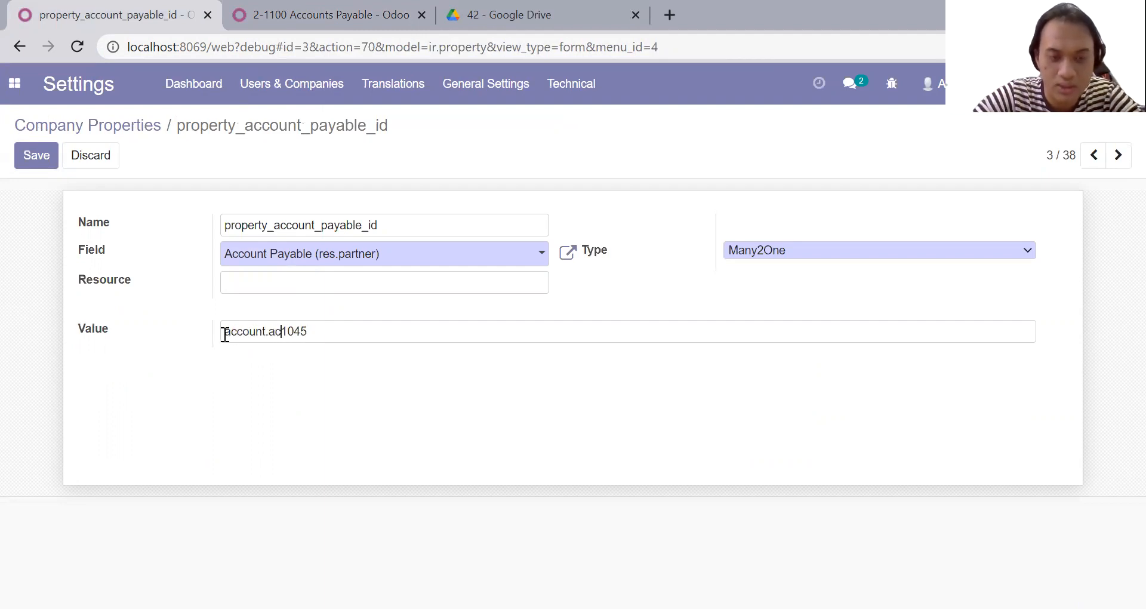
pyautogui.write('unt,')
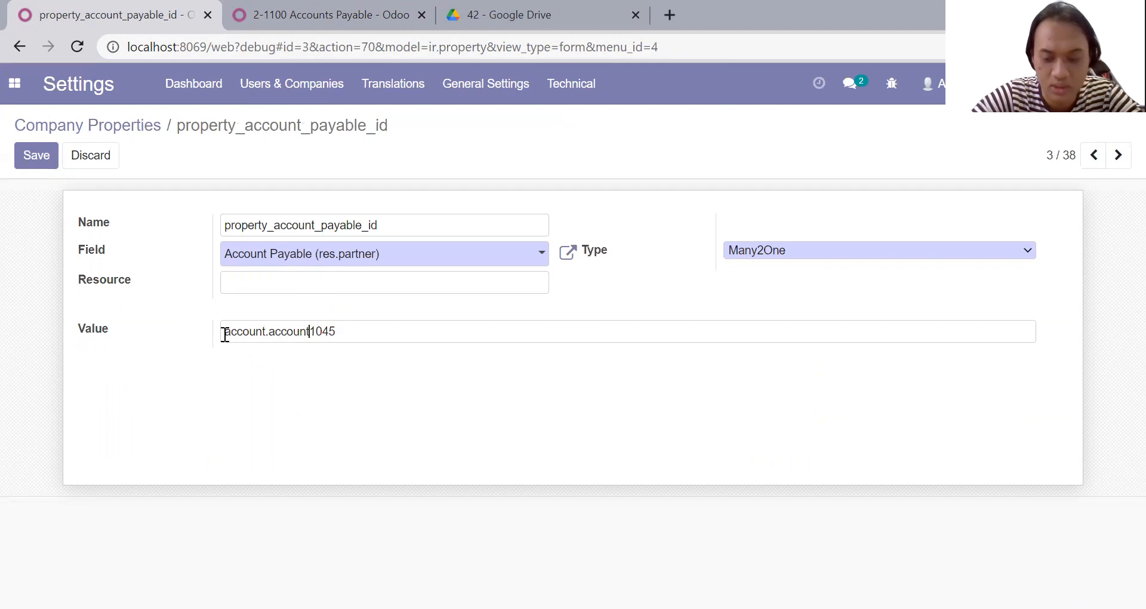
pyautogui.click(36, 159)
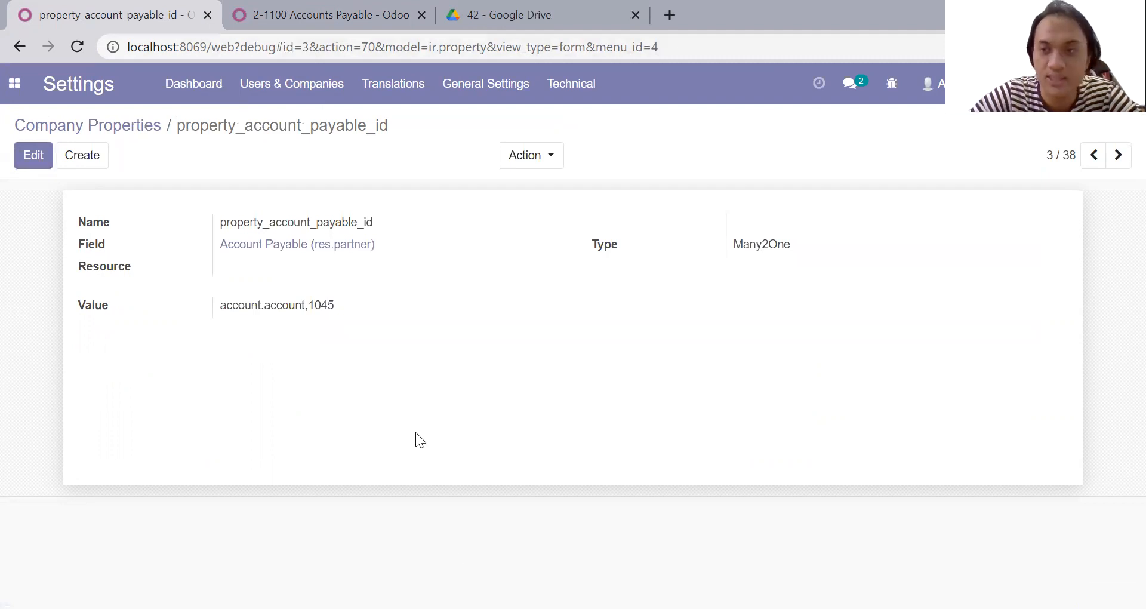
# Open property_account_expense_categ_id for editing, and look up the record ID of the 5-1100 Purchasis account in the Chart of Accounts
pyautogui.click(1117, 156)
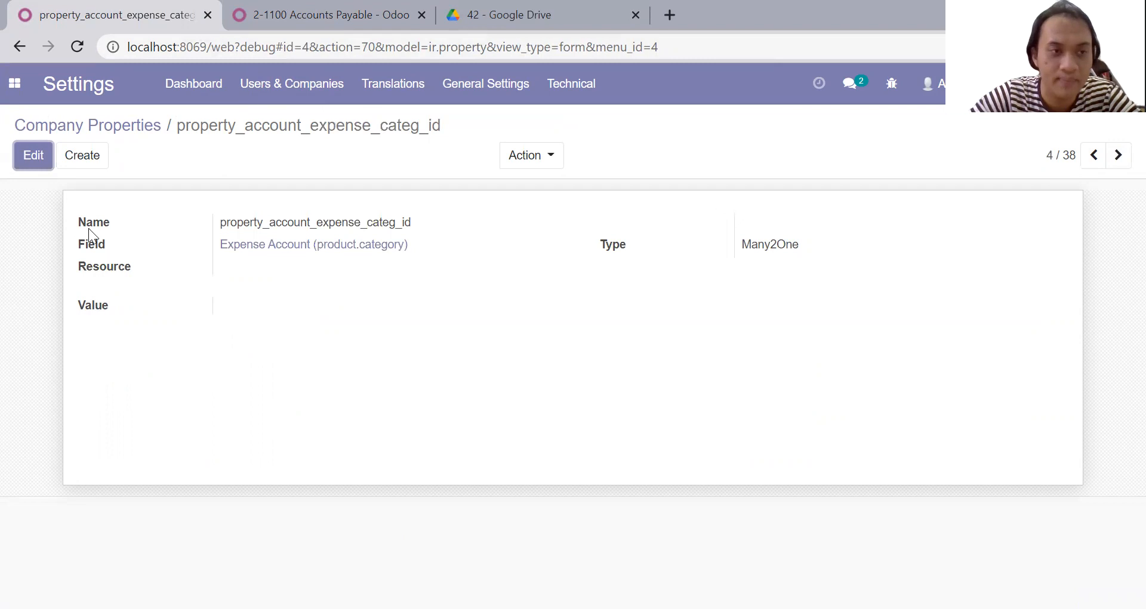
pyautogui.click(34, 155)
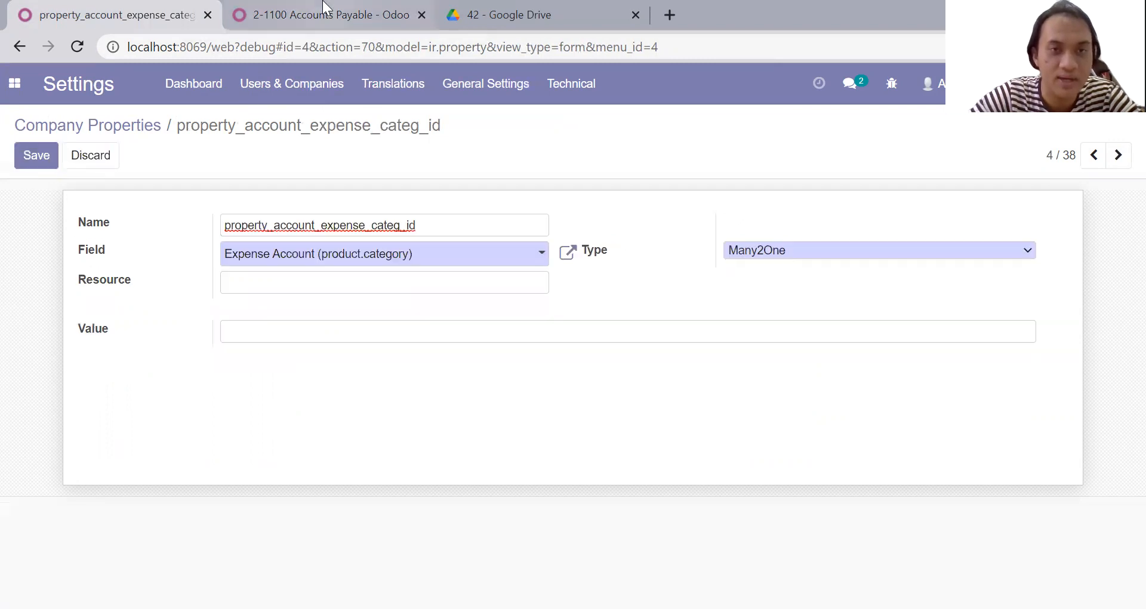
pyautogui.click(325, 15)
pyautogui.click(141, 126)
pyautogui.scroll(-8, 262, 242)
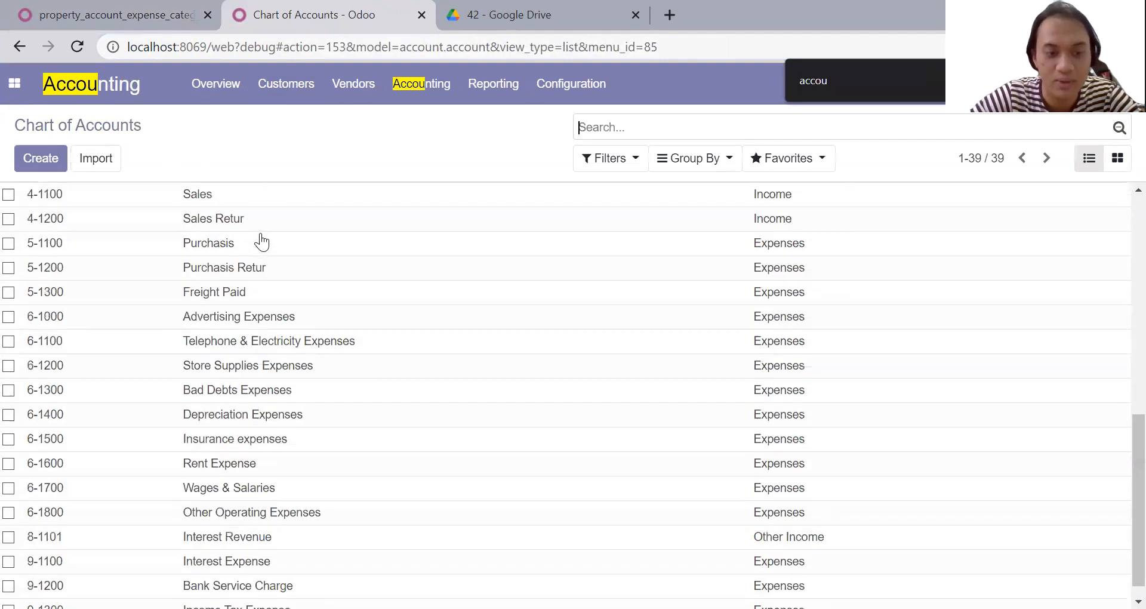
pyautogui.click(261, 242)
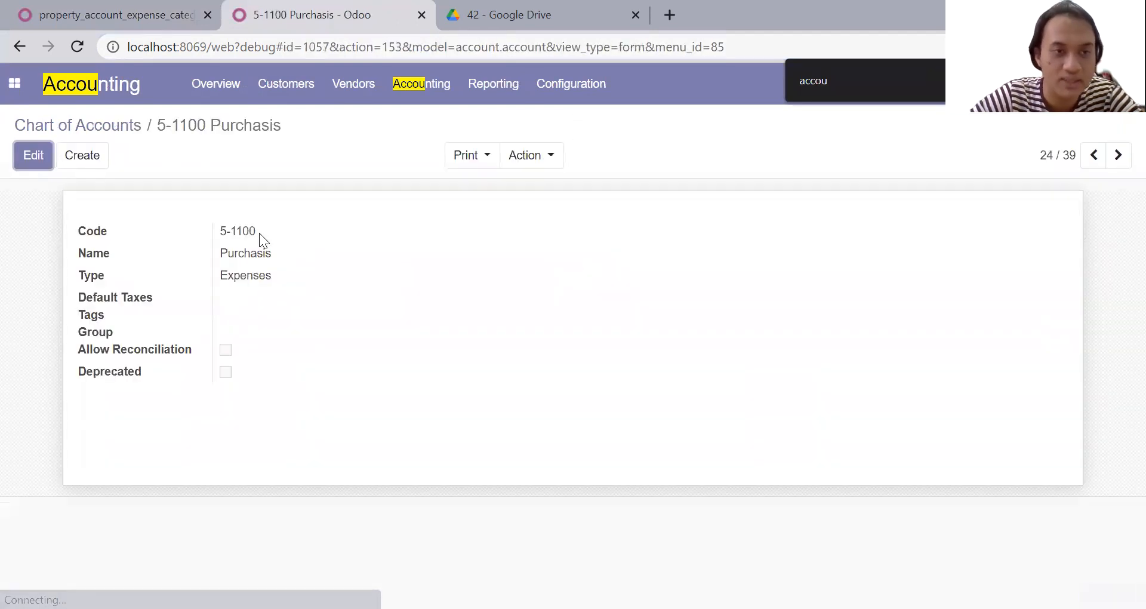
# Set the Value of property_account_expense_categ_id to account.account,1057 and save the record
pyautogui.click(113, 15)
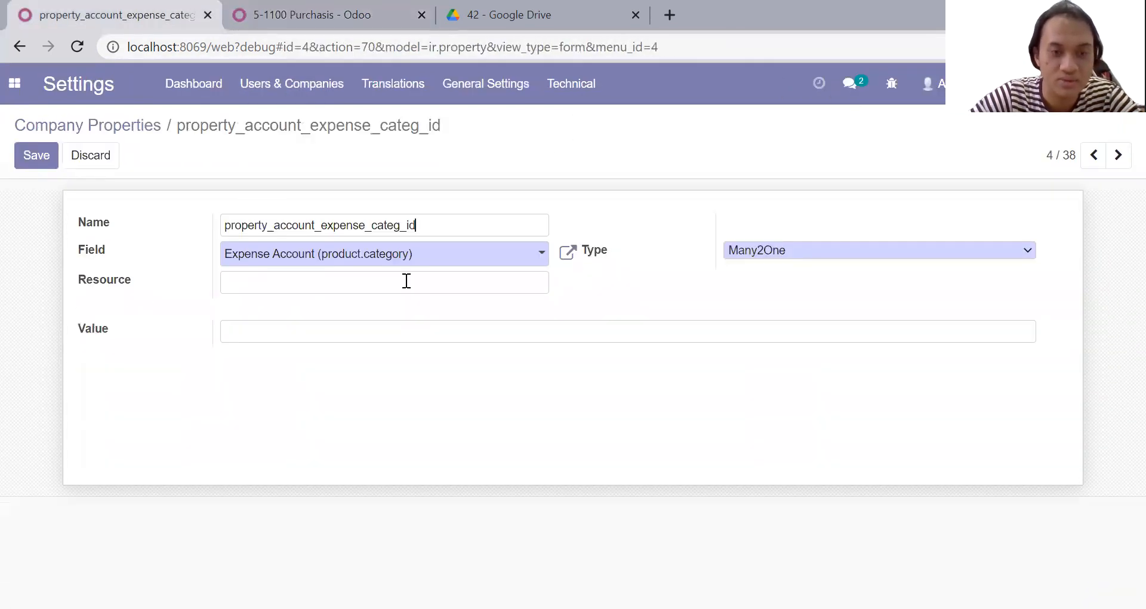
pyautogui.click(386, 334)
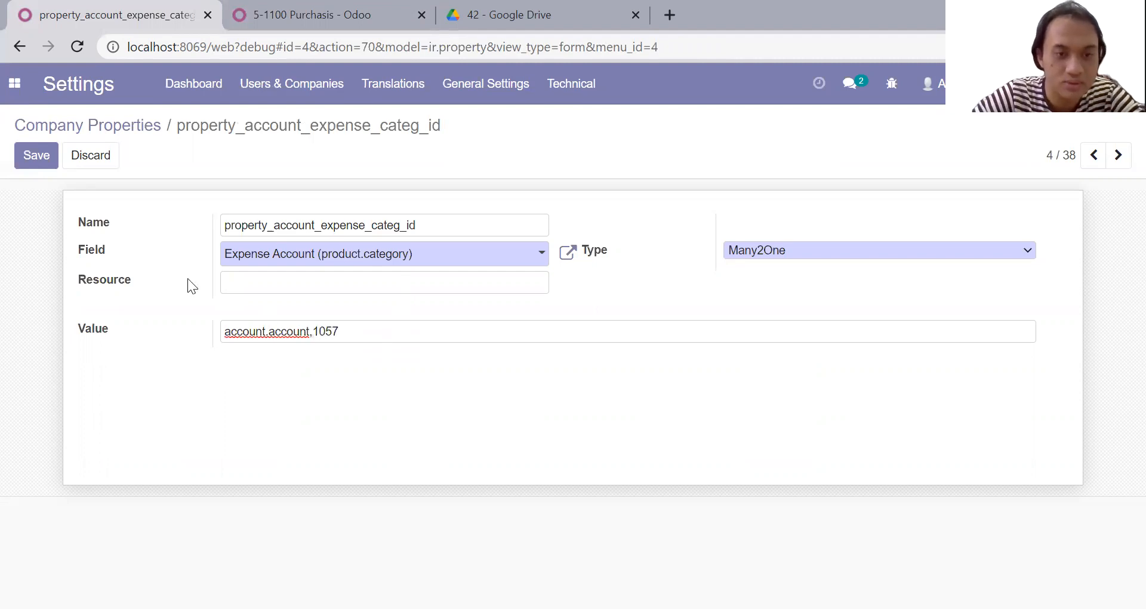
pyautogui.click(54, 161)
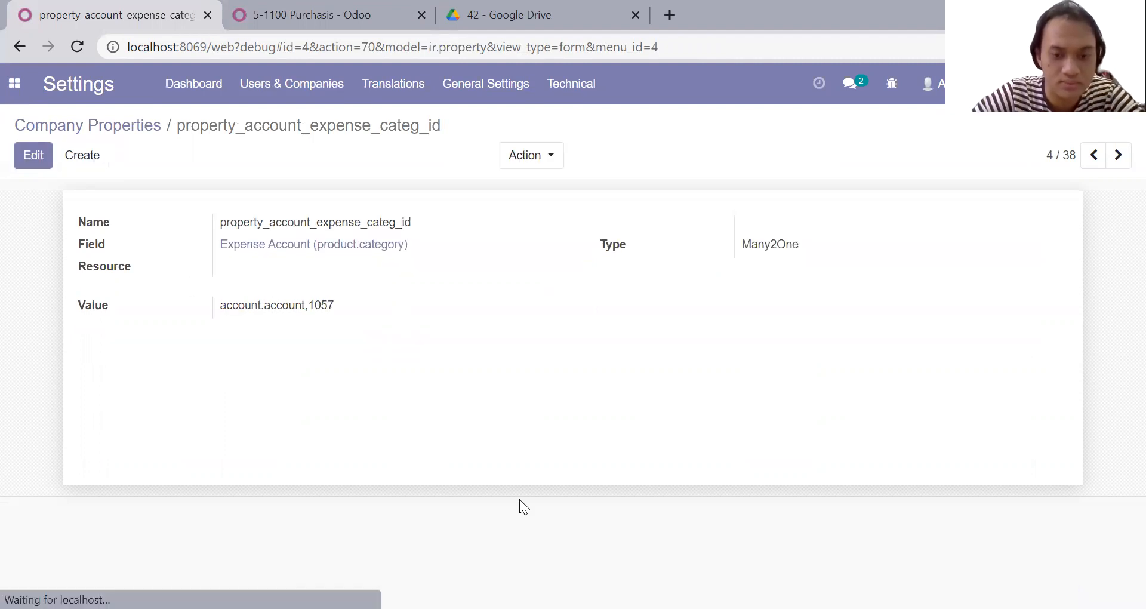
# Start the Value of property_account_income_categ_id with account.account, and open the 4-1100 Sales account to look up its record ID
pyautogui.click(113, 130)
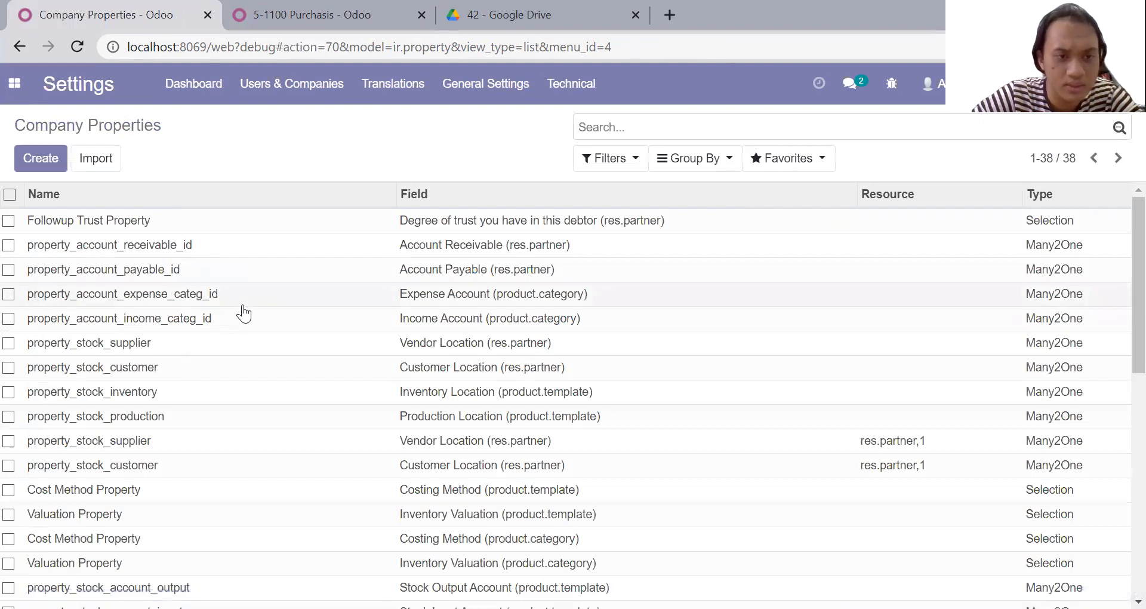
pyautogui.click(237, 324)
pyautogui.click(33, 156)
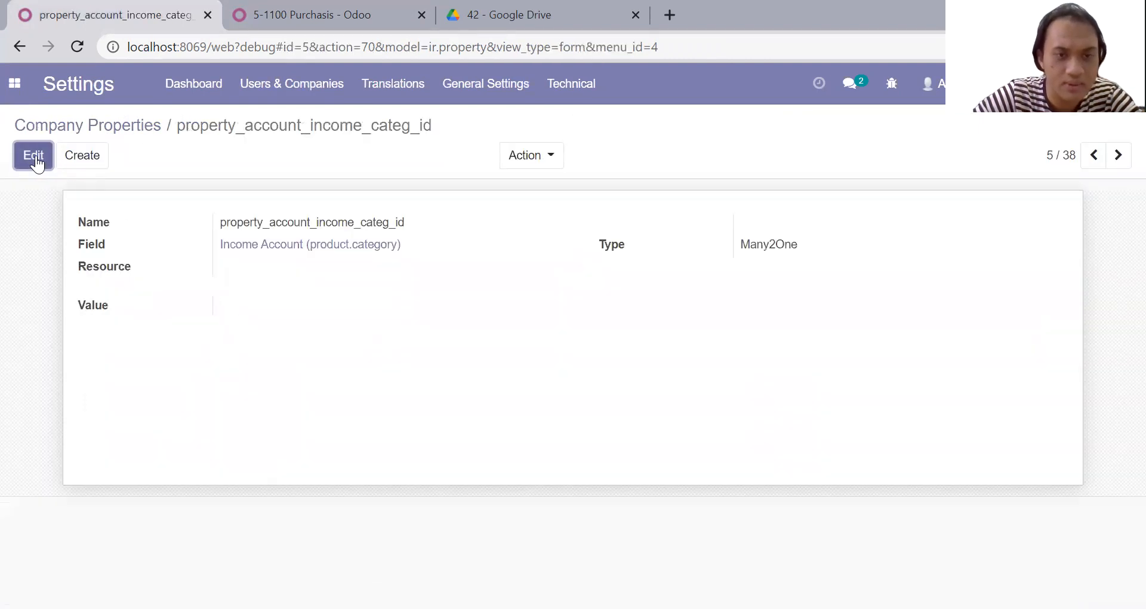
pyautogui.click(270, 339)
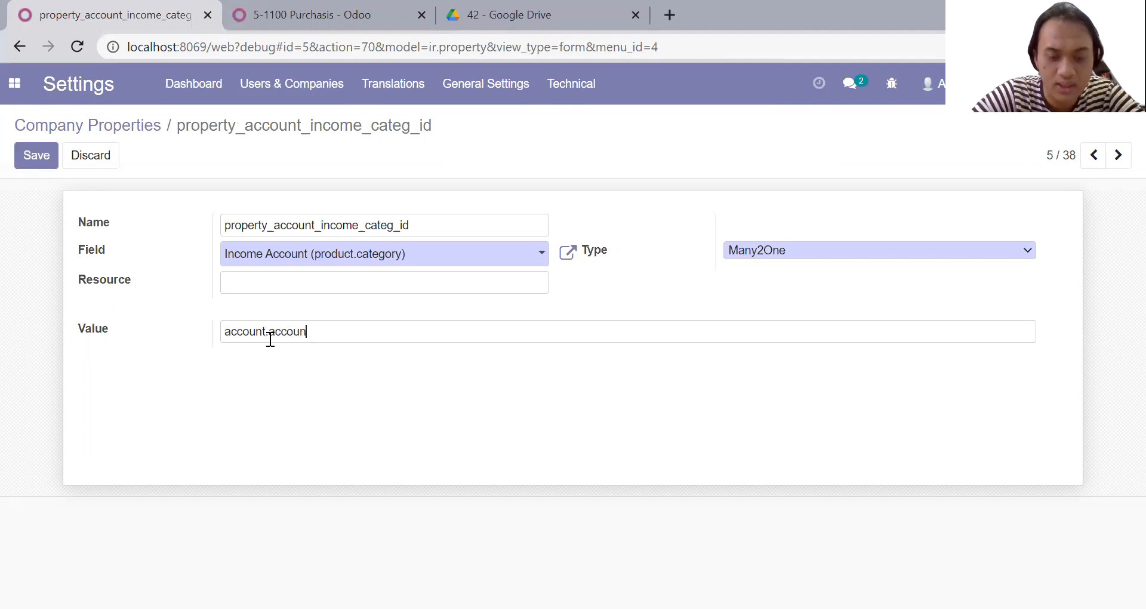
pyautogui.click(317, 16)
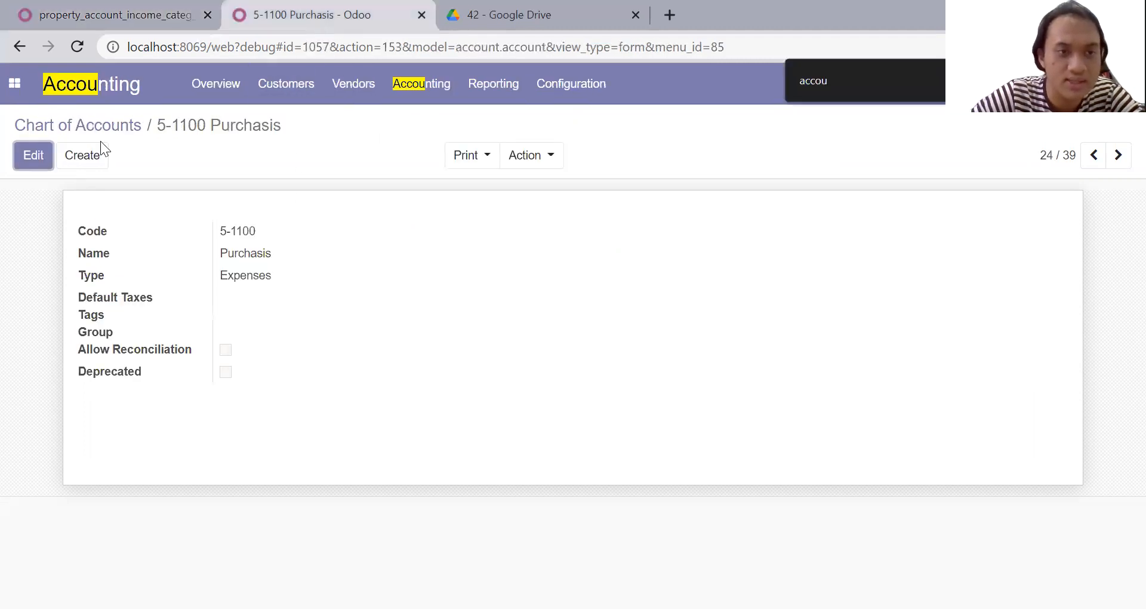
pyautogui.click(100, 128)
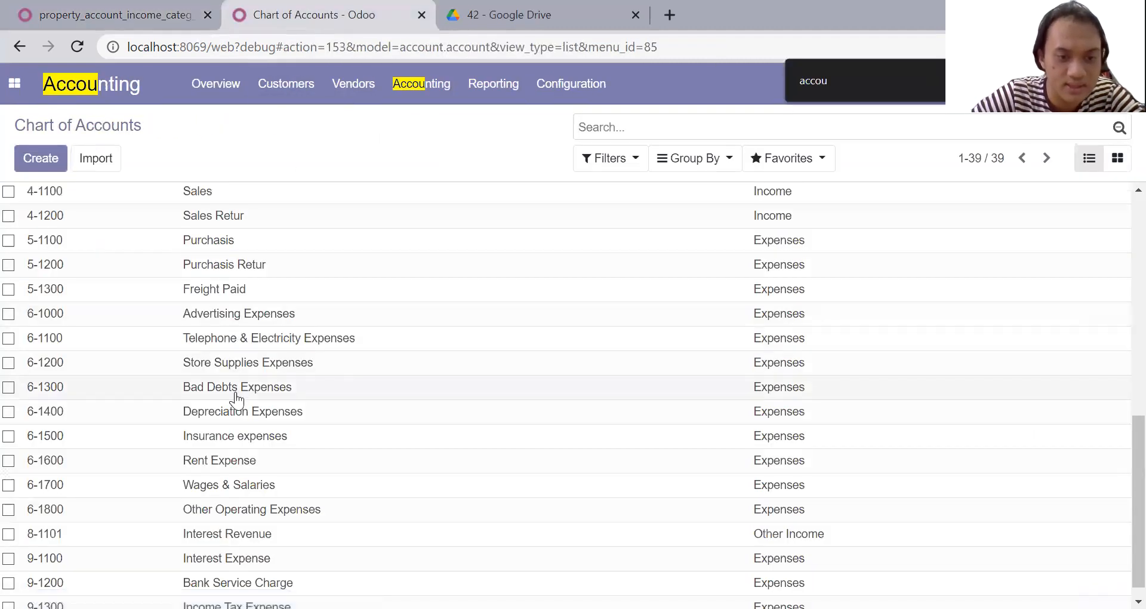
pyautogui.click(252, 194)
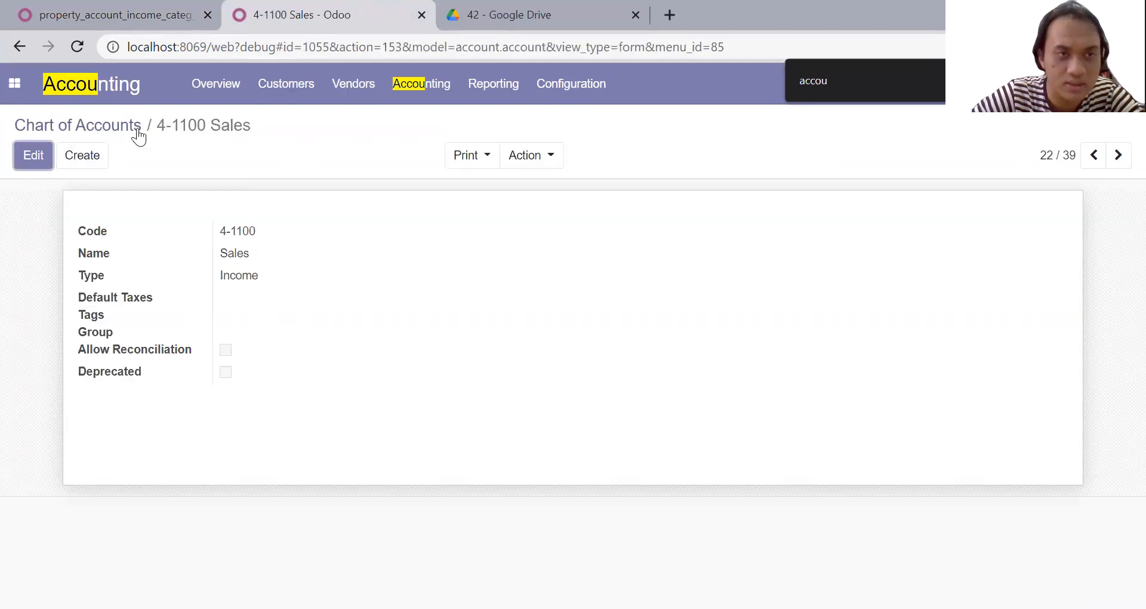
# Complete the Value of property_account_income_categ_id as account.account,1055, save it, and return to the Company Properties list
pyautogui.click(89, 7)
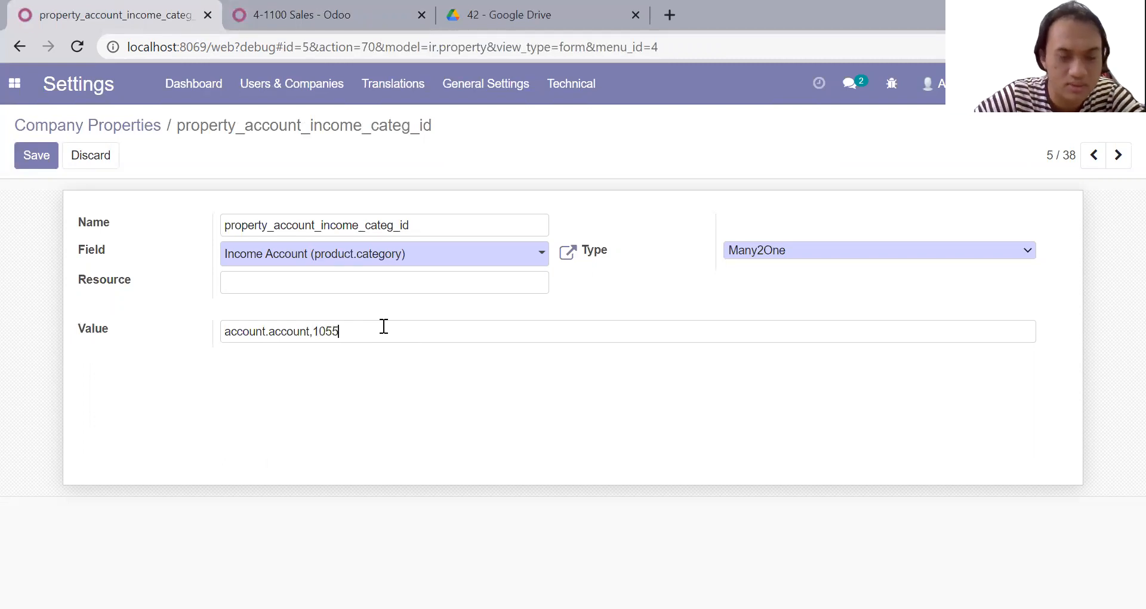
pyautogui.click(20, 165)
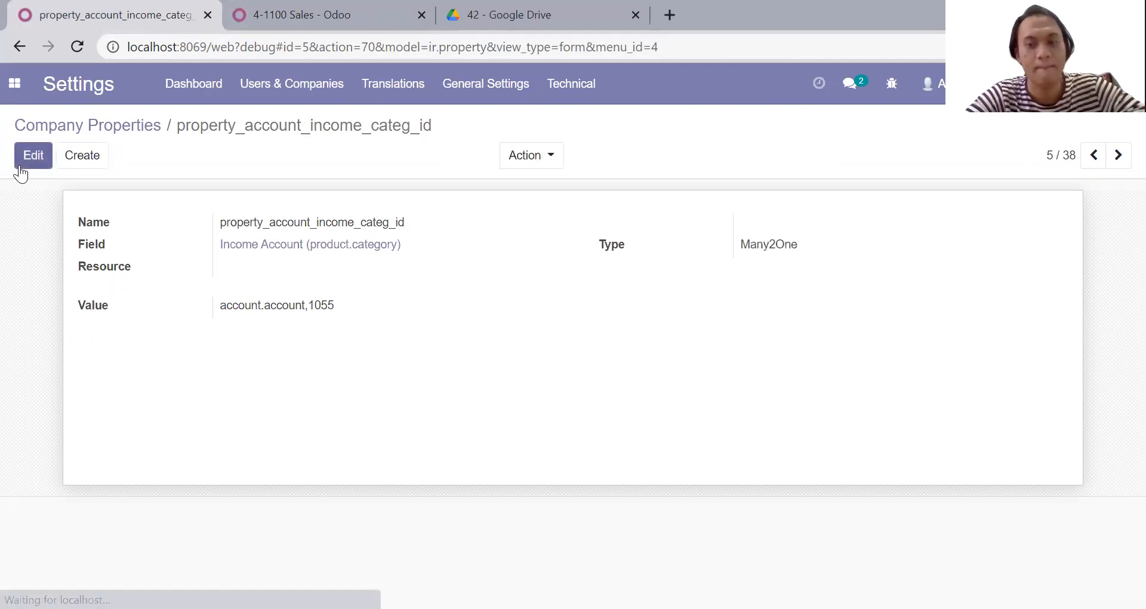
pyautogui.click(102, 127)
pyautogui.scroll(-8, 259, 254)
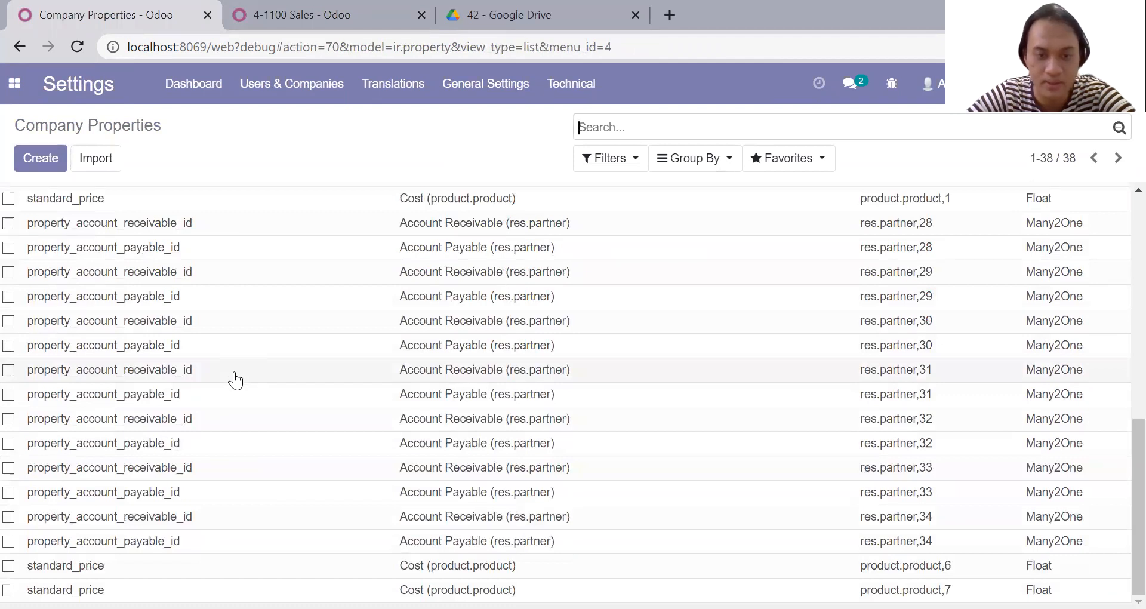
# Review the Company Properties list for further account defaults and open the property_stock_account_output record
pyautogui.scroll(8, 236, 379)
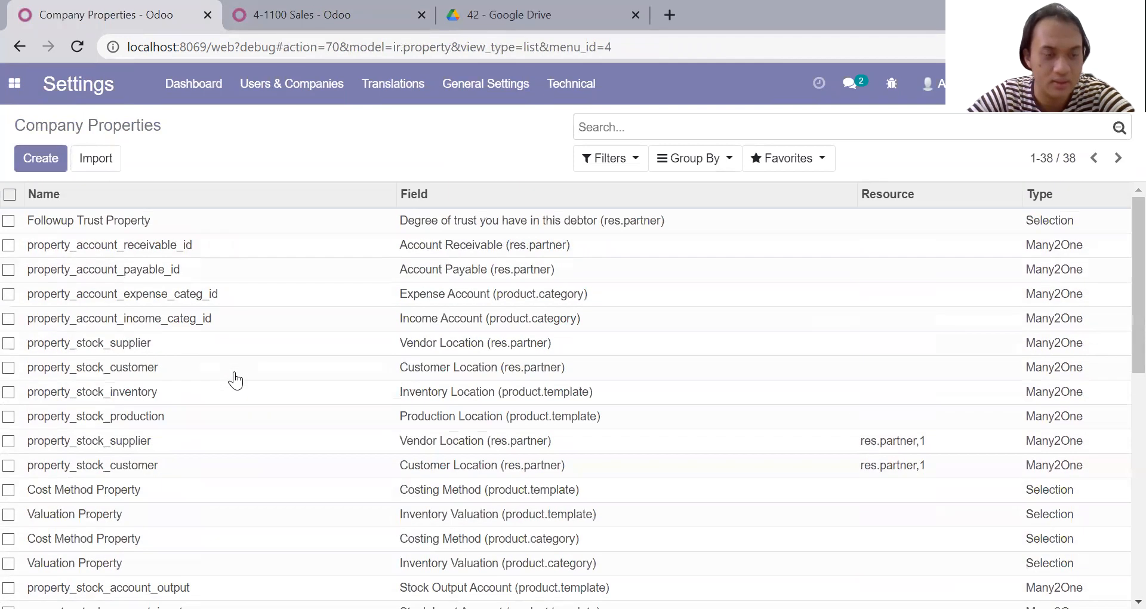
pyautogui.scroll(-8, 236, 380)
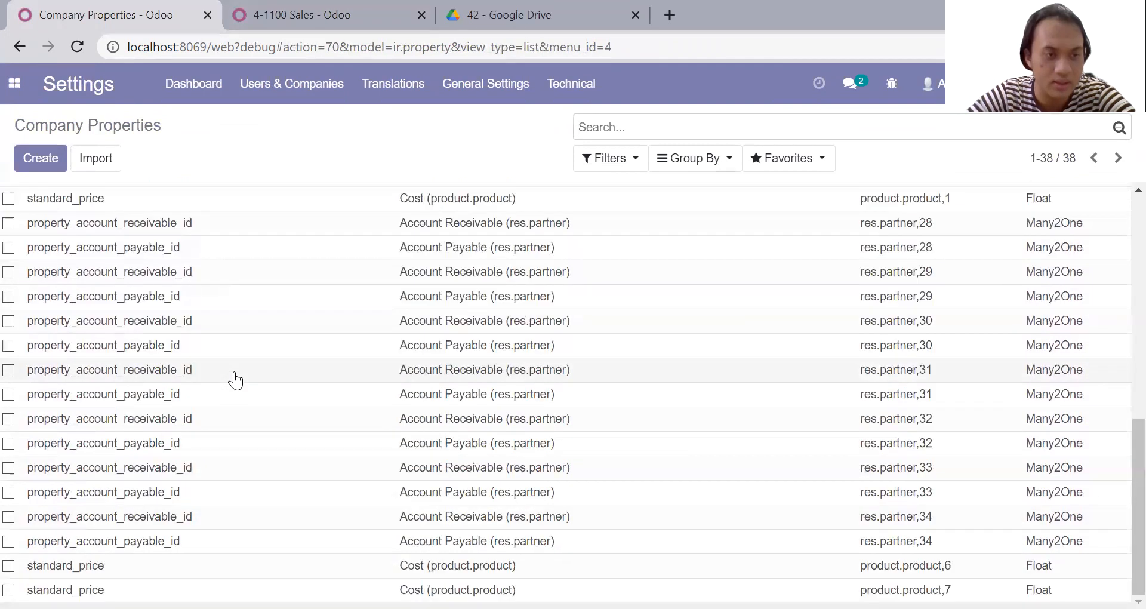
pyautogui.scroll(2, 236, 379)
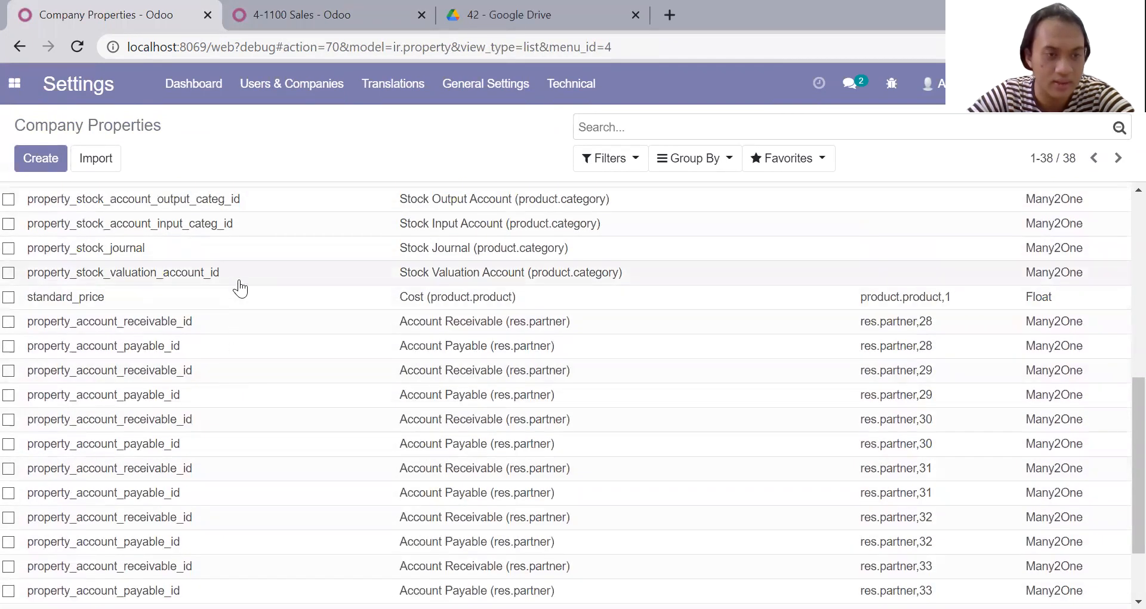
pyautogui.scroll(2, 239, 289)
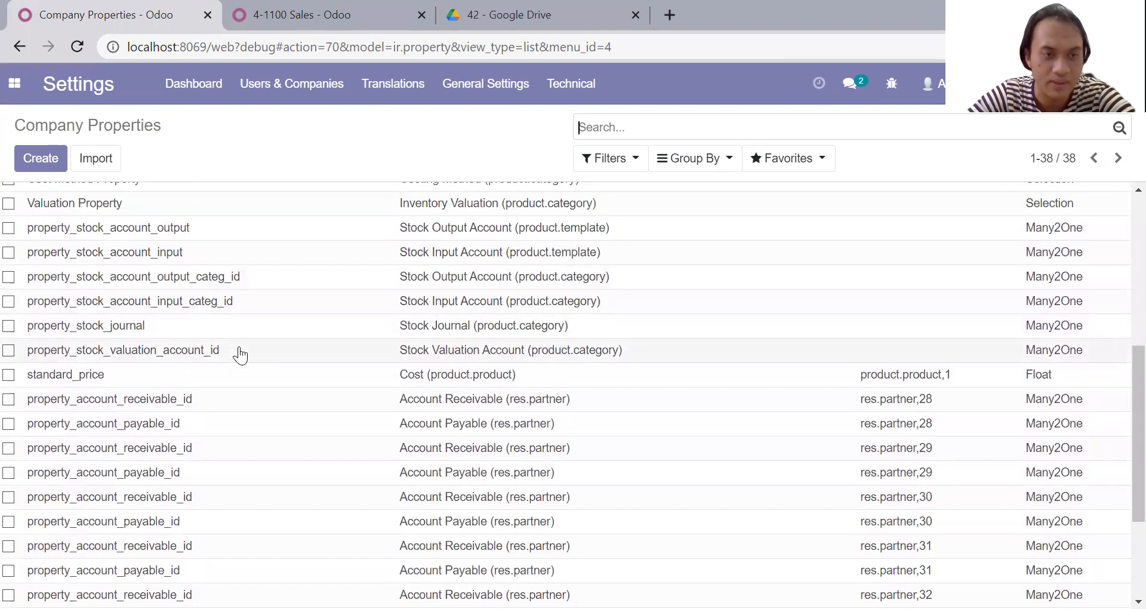
pyautogui.click(248, 232)
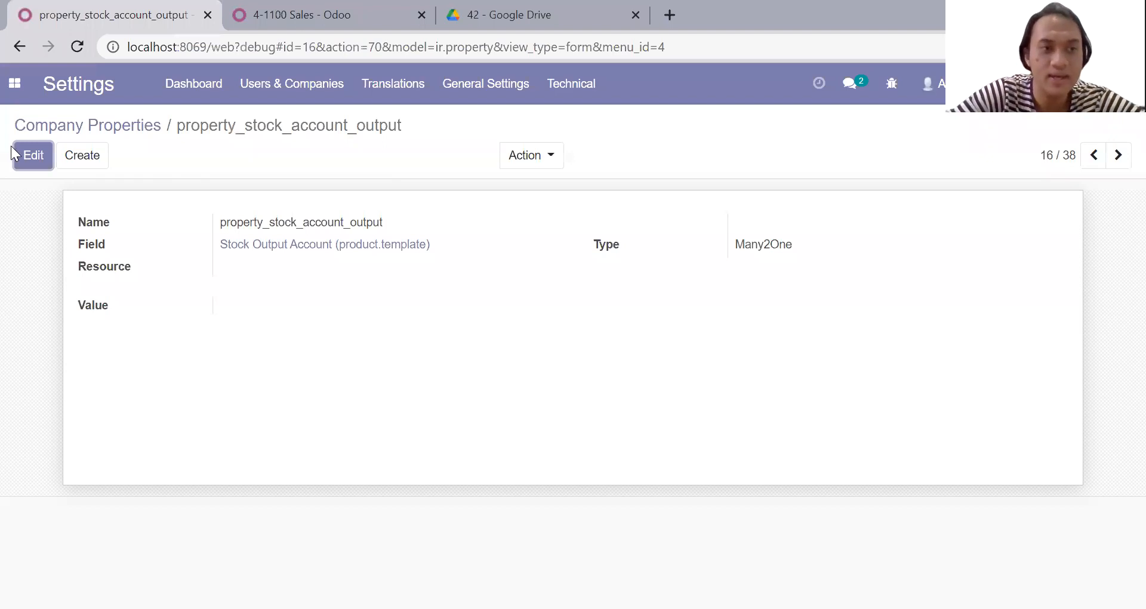
# Open the 10% Sales tax in Accounting for editing and bring up the full account list for its Tax Account
pyautogui.click(16, 102)
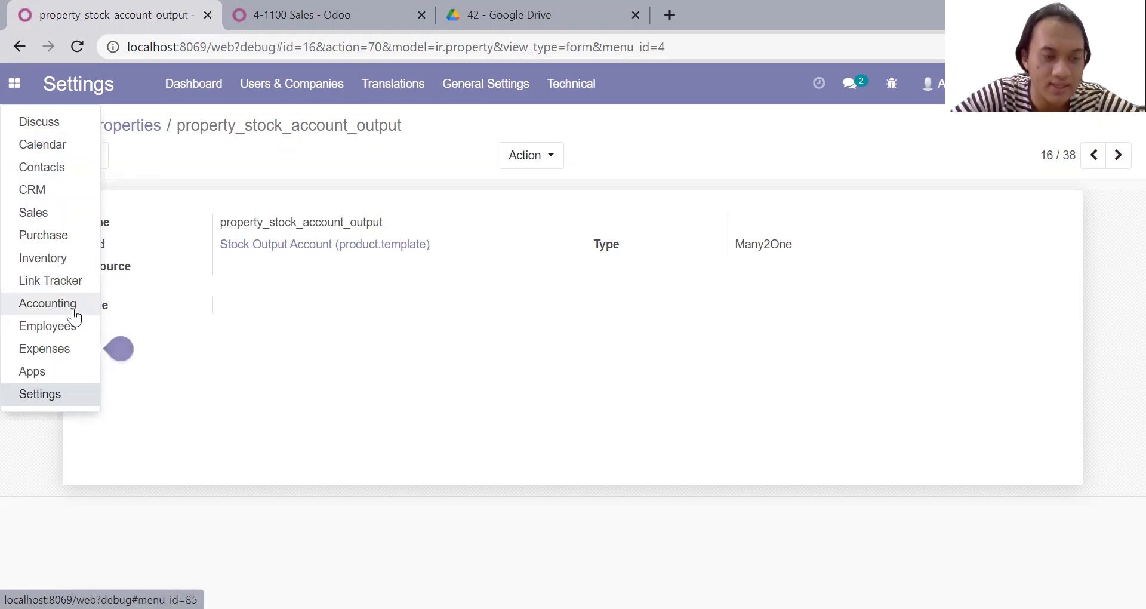
pyautogui.click(74, 309)
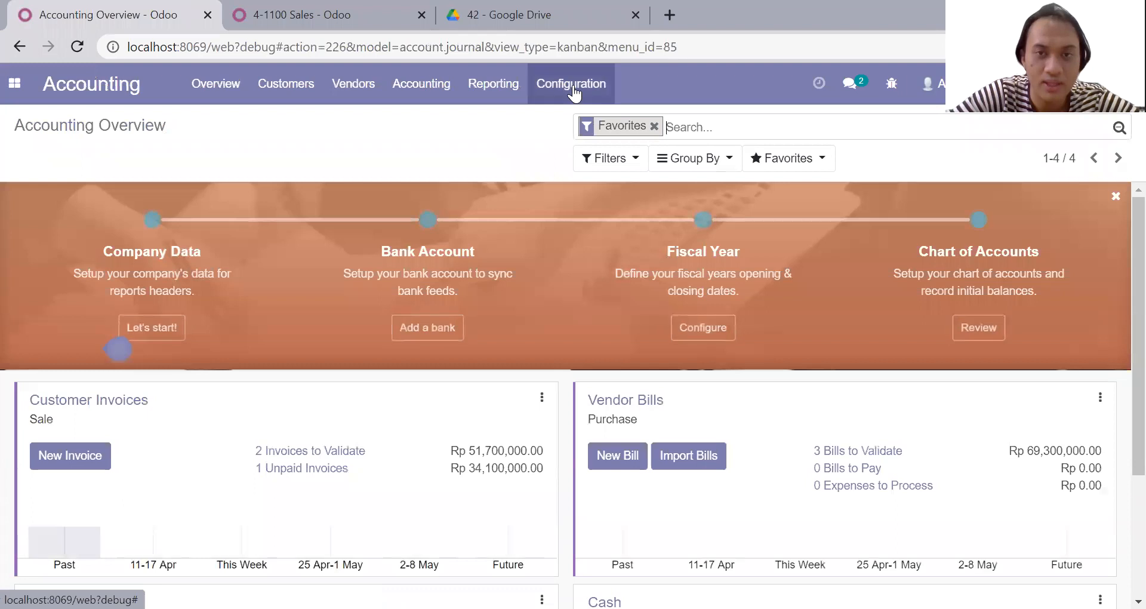
pyautogui.click(574, 94)
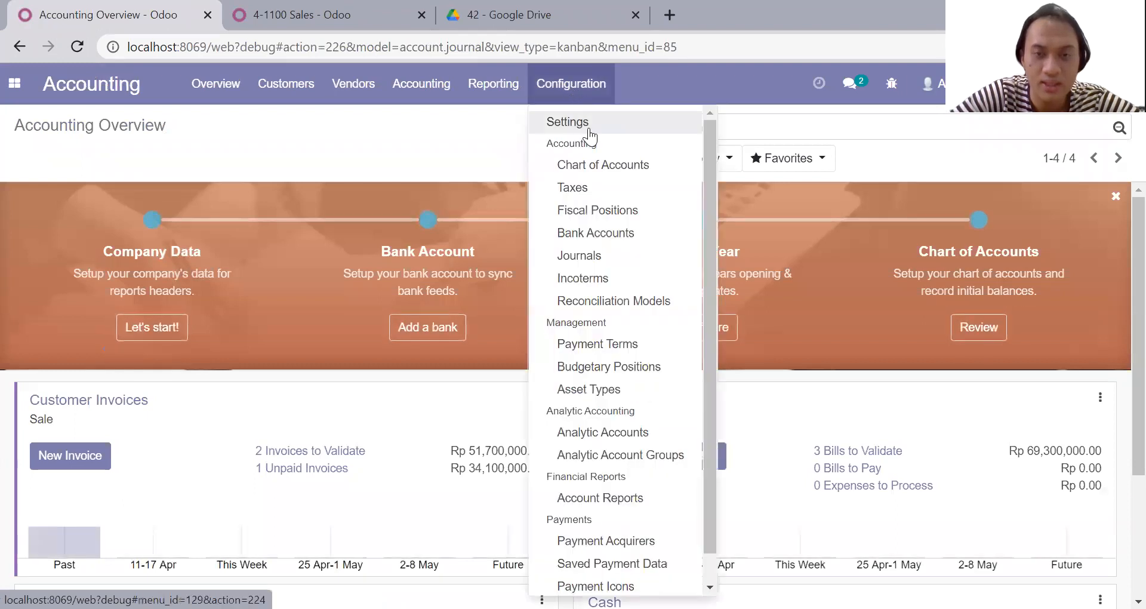
pyautogui.click(598, 187)
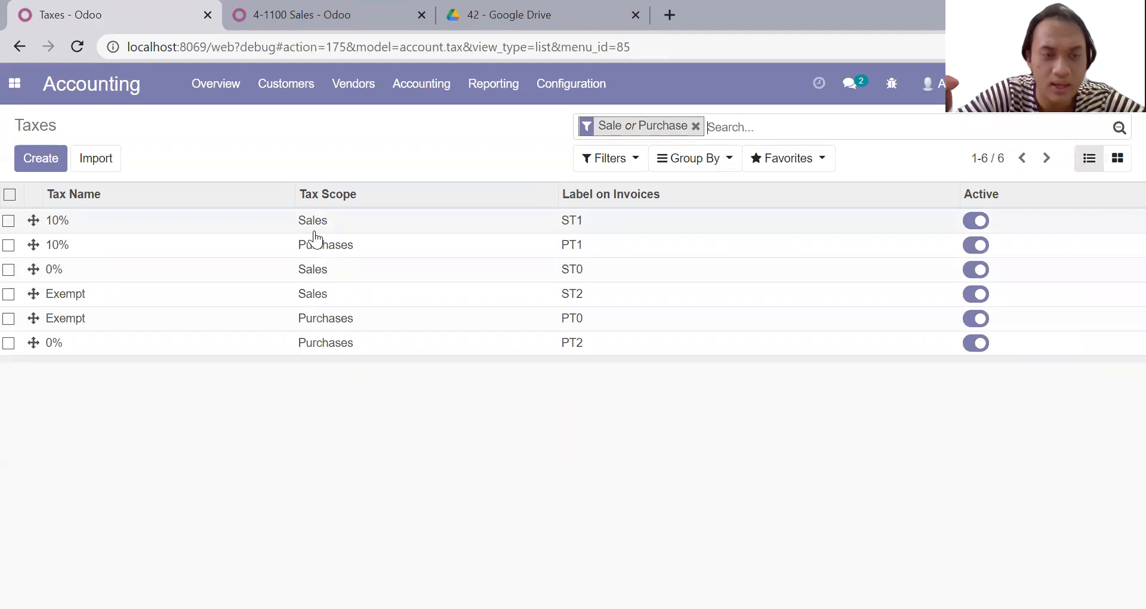
pyautogui.click(313, 230)
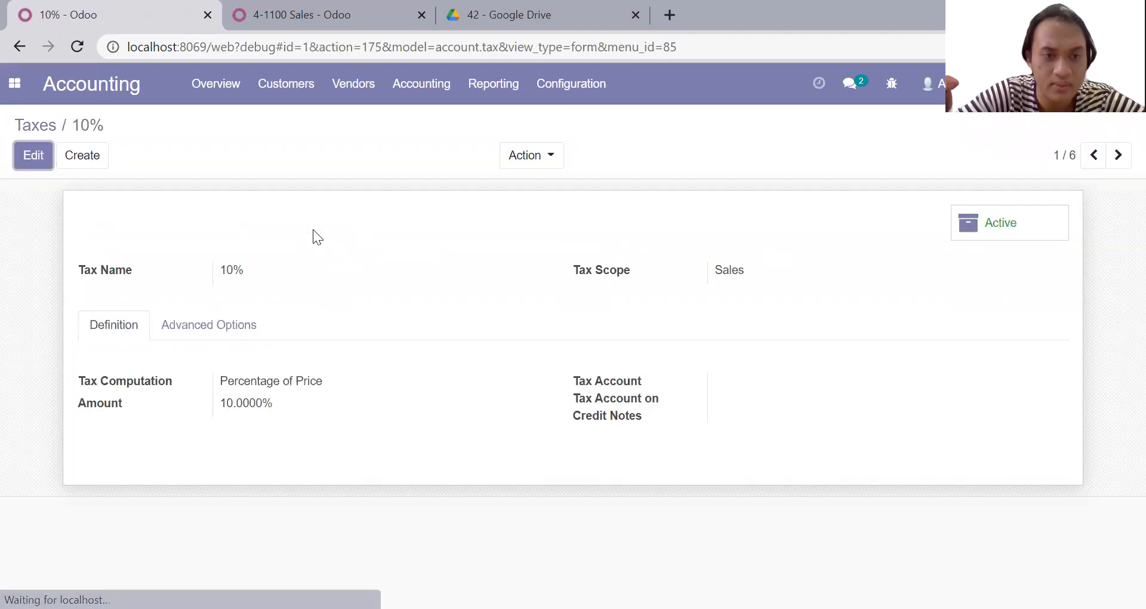
pyautogui.click(32, 155)
pyautogui.click(781, 394)
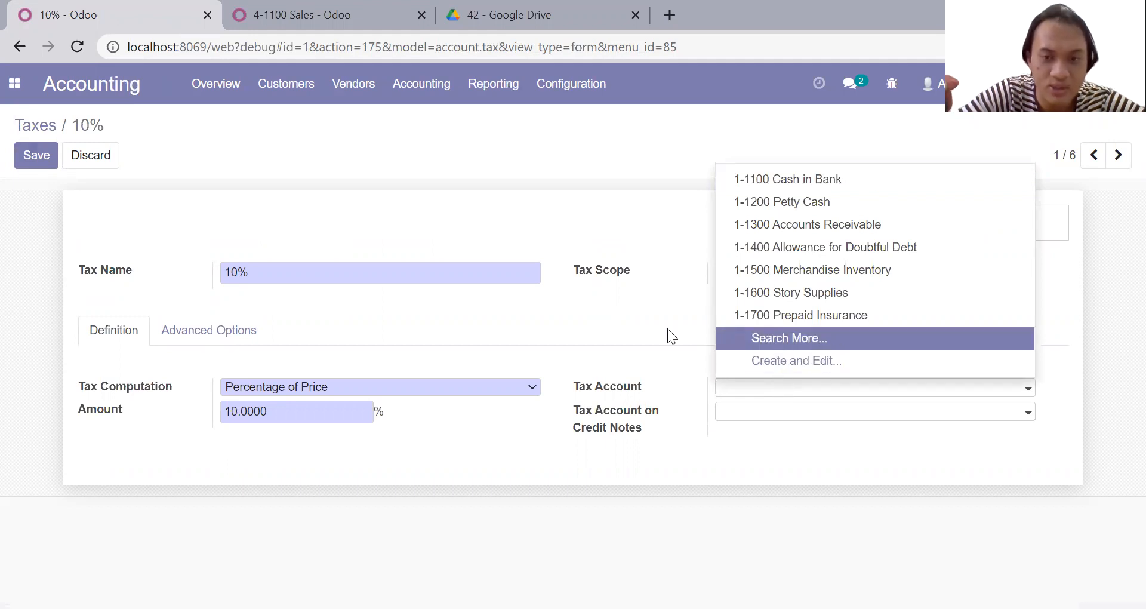
pyautogui.click(709, 338)
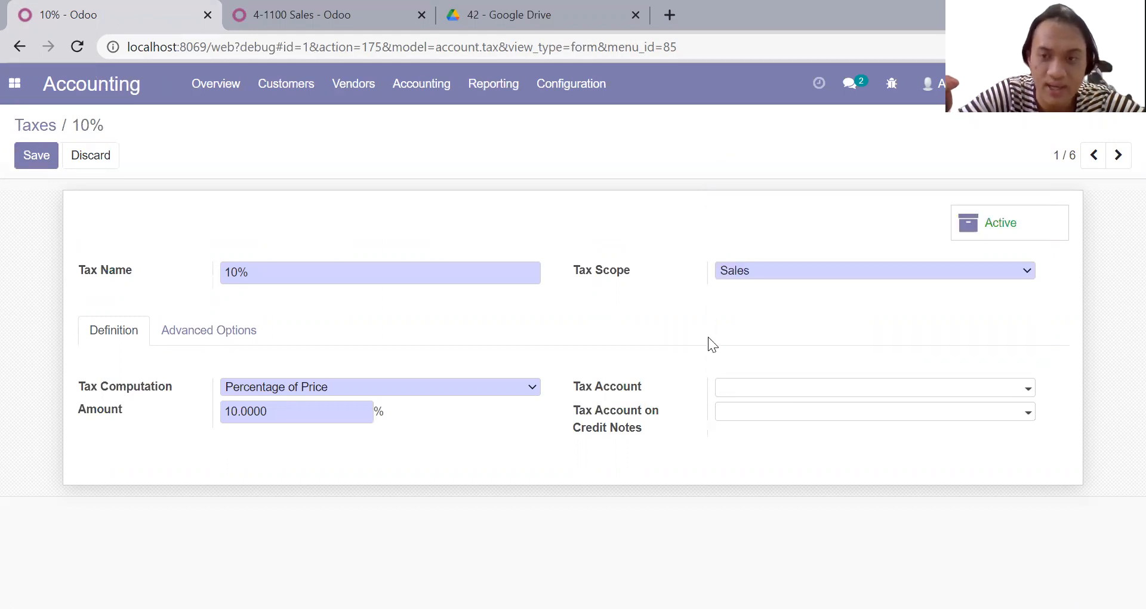
pyautogui.click(762, 394)
pyautogui.click(756, 338)
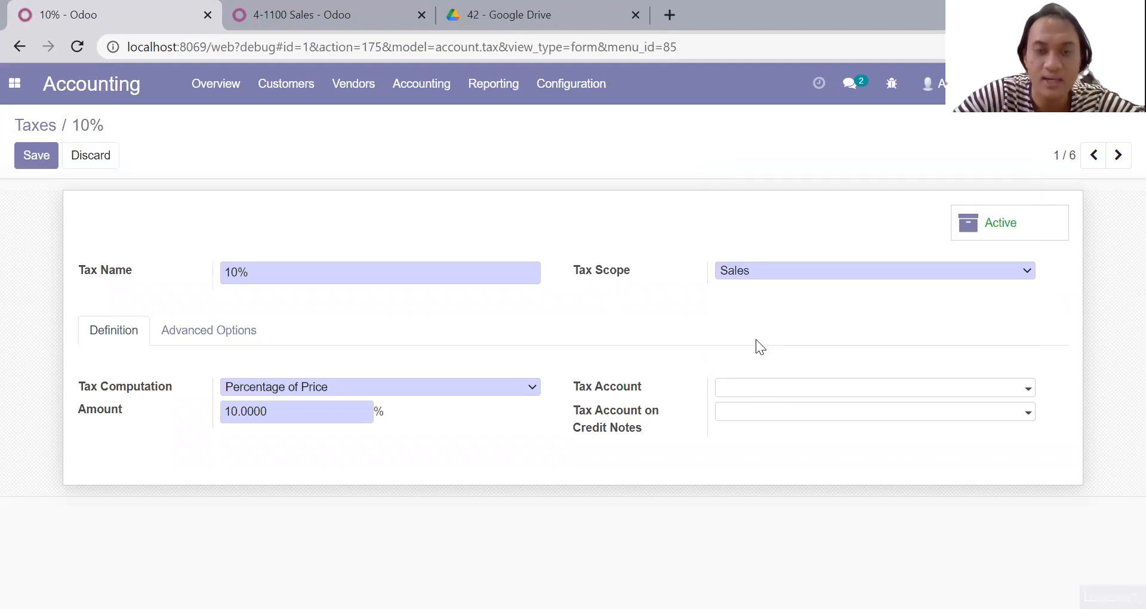
# Examine the account list for a suitable tax account, searching the page for "tax"
pyautogui.scroll(-10, 708, 323)
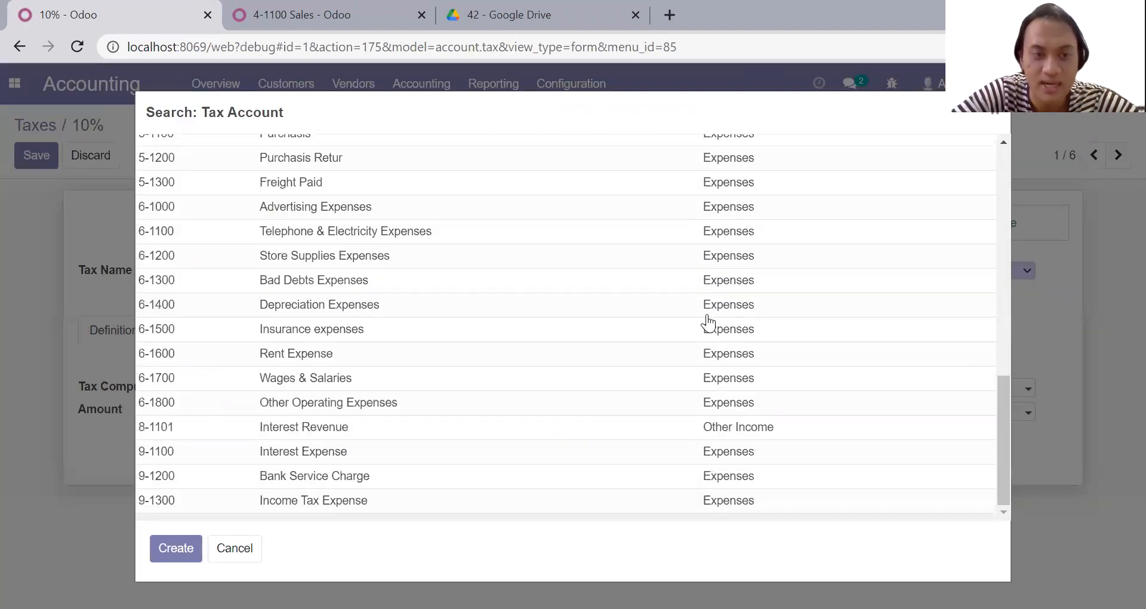
pyautogui.scroll(1, 596, 272)
pyautogui.scroll(-1, 596, 272)
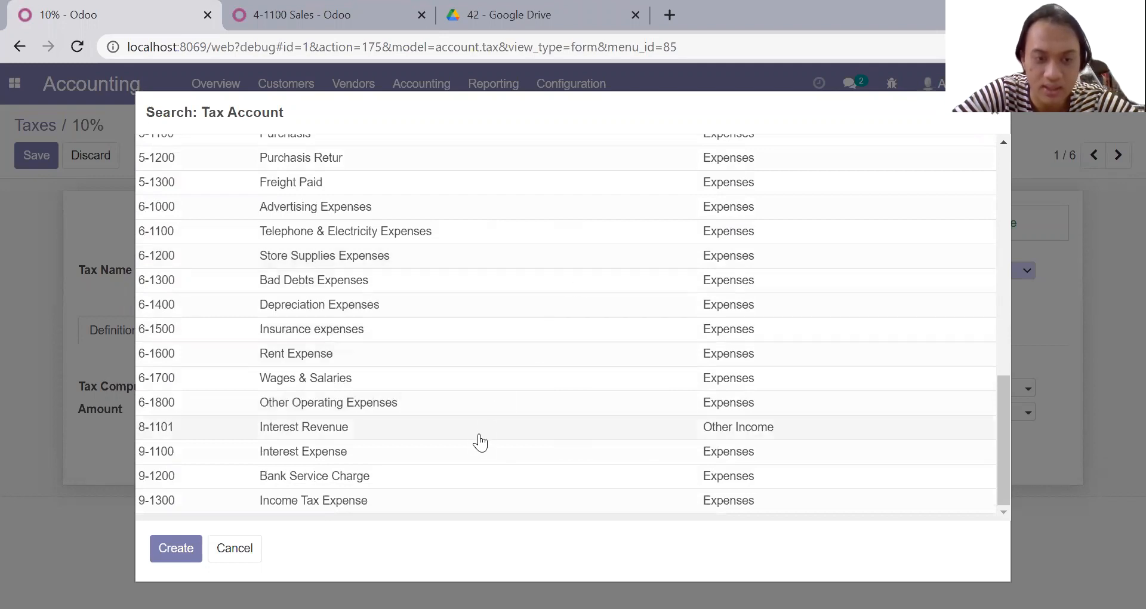
pyautogui.scroll(15, 488, 418)
pyautogui.hotkey('ctrl', 'f')
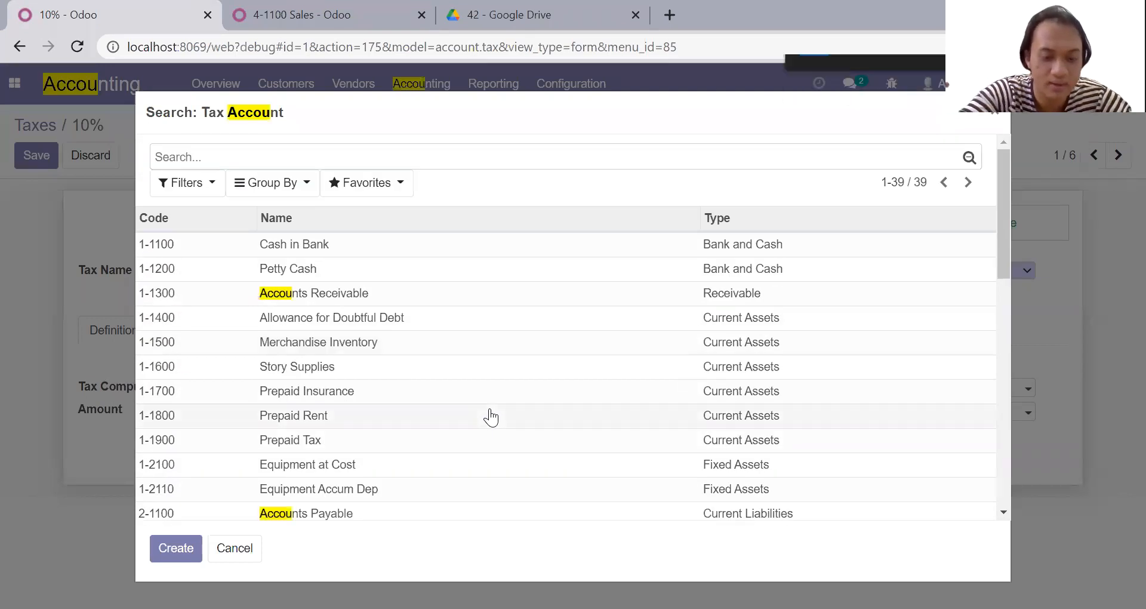
pyautogui.write('tax')
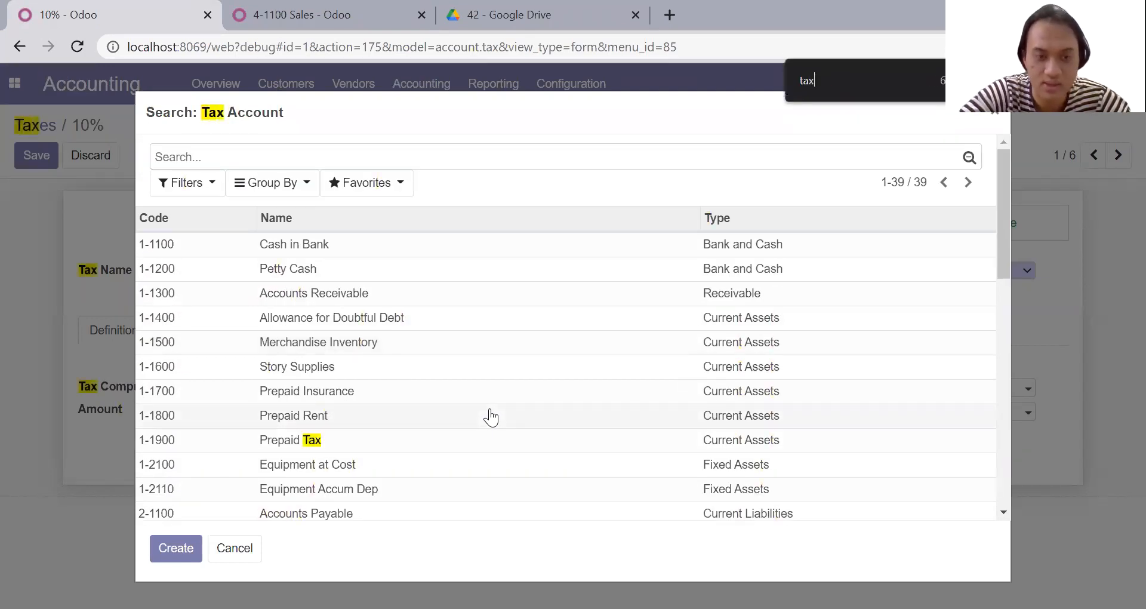
pyautogui.press('Return')
pyautogui.press('Return')
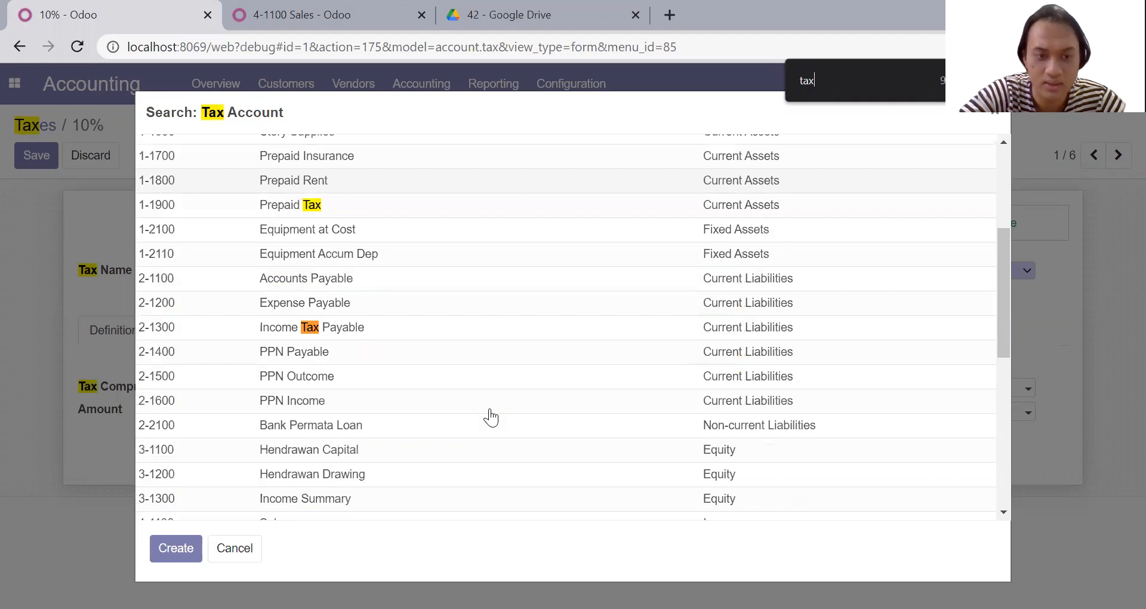
pyautogui.press('Return')
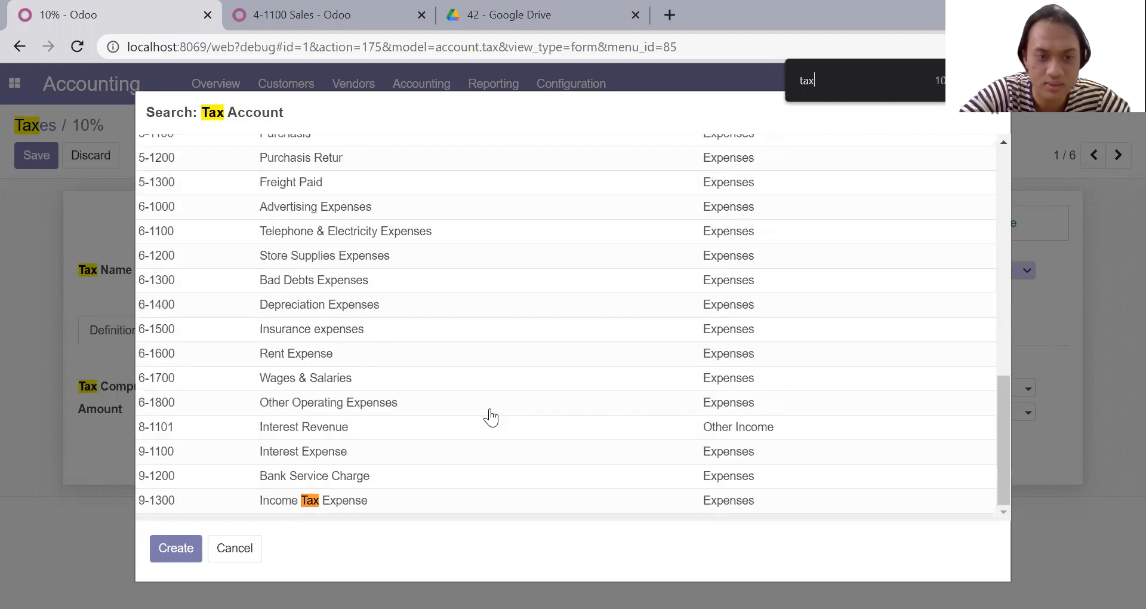
pyautogui.press('Return')
pyautogui.press('Return')
pyautogui.press('Return')
pyautogui.press('Return')
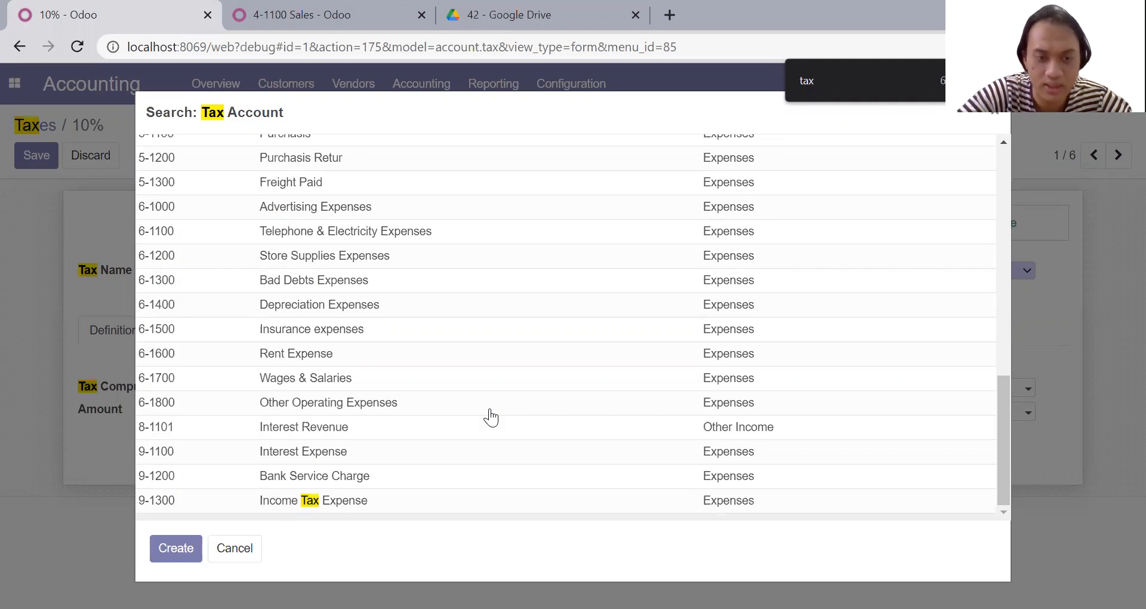
# Set the 10% Sales tax's Tax Account to 8-1101 Interest Revenue and save the tax
pyautogui.scroll(1, 491, 417)
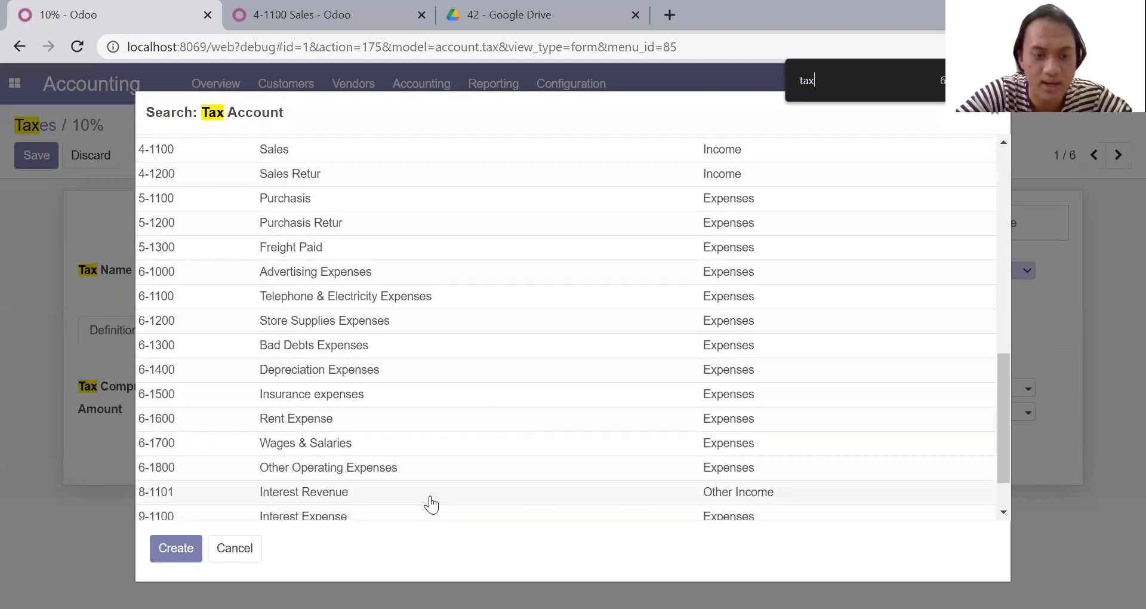
pyautogui.scroll(-1, 431, 505)
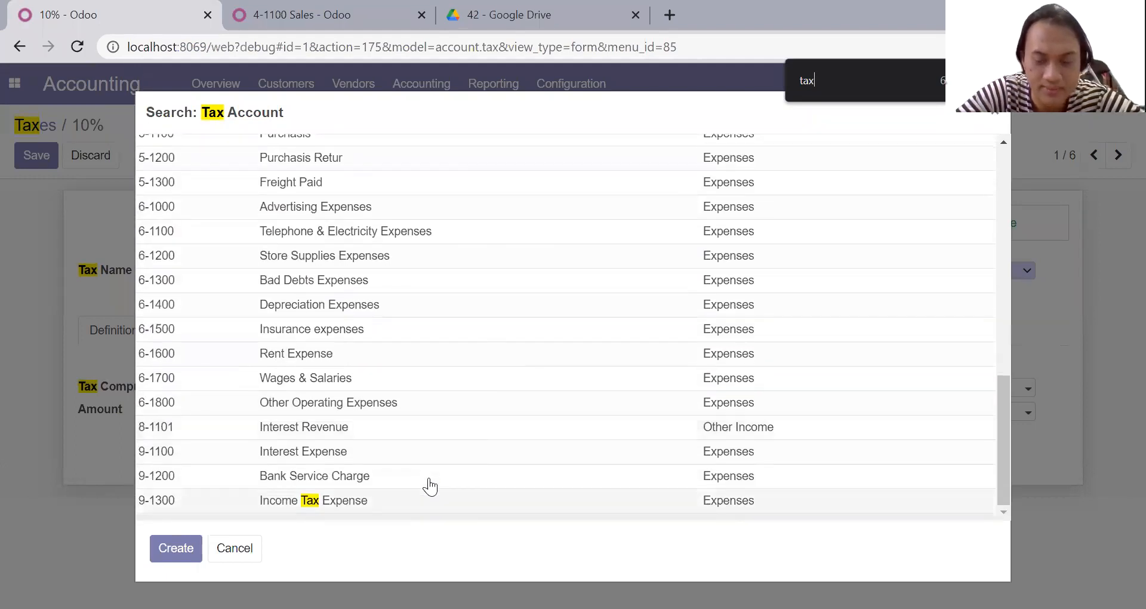
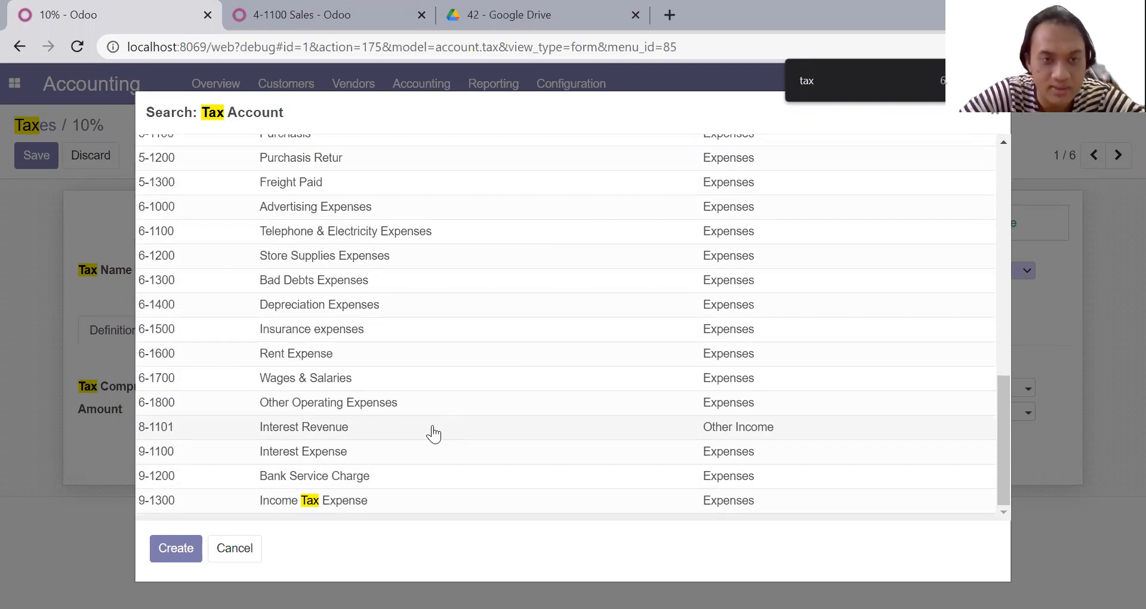
pyautogui.click(433, 426)
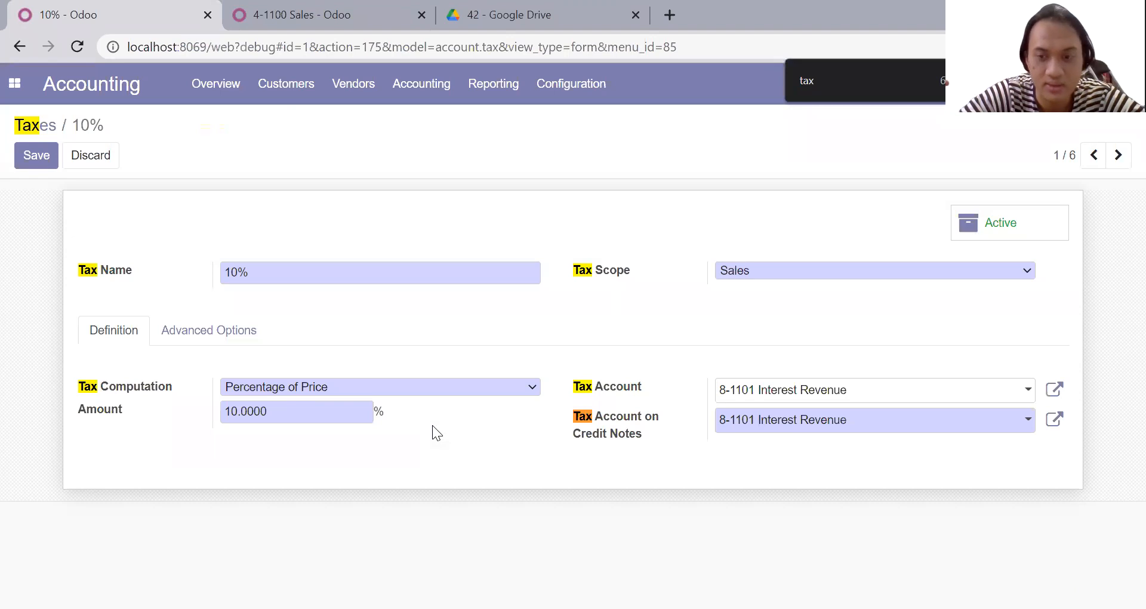
pyautogui.click(36, 155)
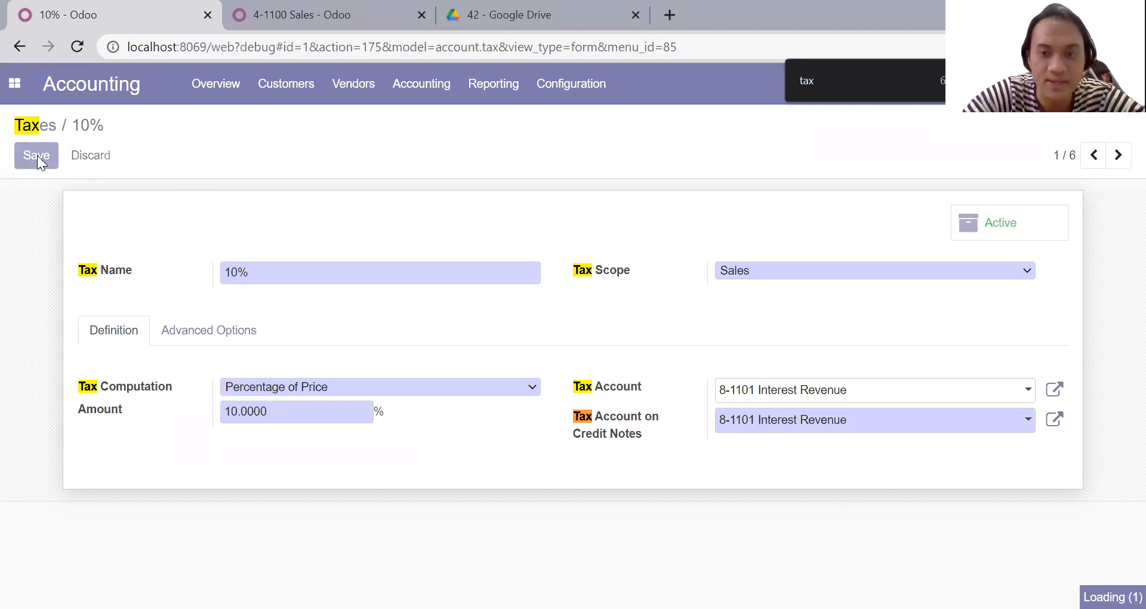
# Set the Tax Account of the 10% Purchases tax to 9-1300 Income Tax Expense and save the tax
pyautogui.click(1118, 154)
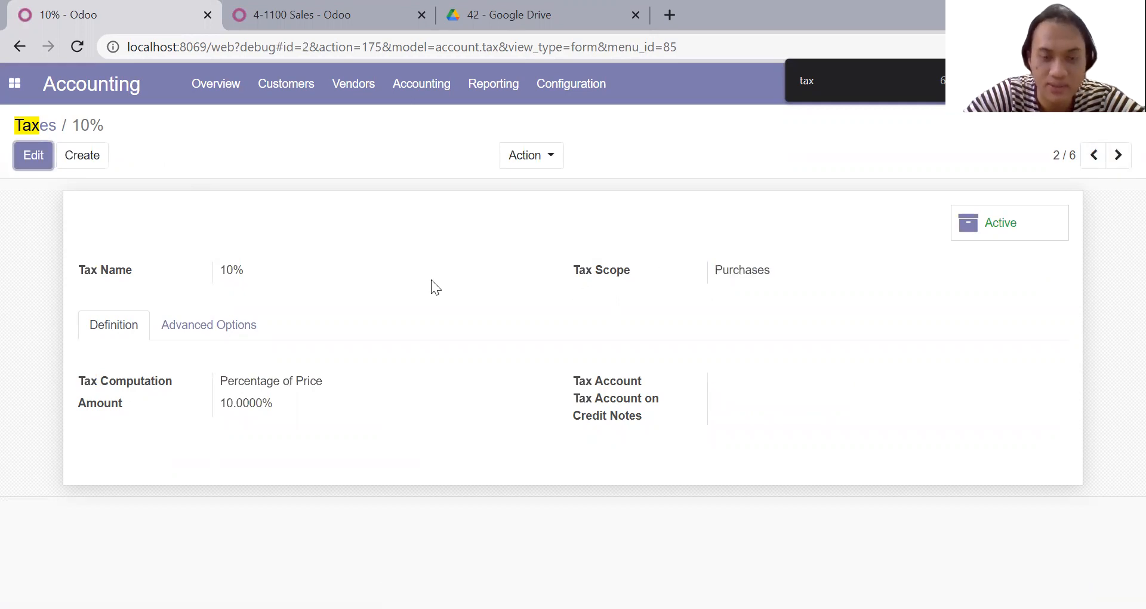
pyautogui.click(33, 156)
pyautogui.click(789, 391)
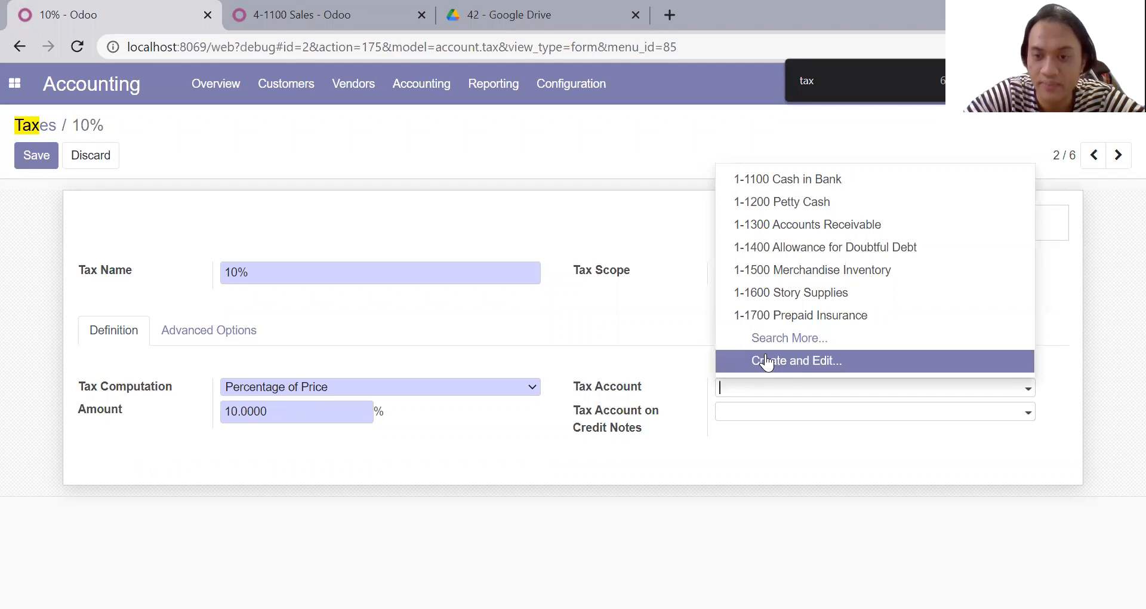
pyautogui.click(767, 339)
pyautogui.scroll(-9, 608, 386)
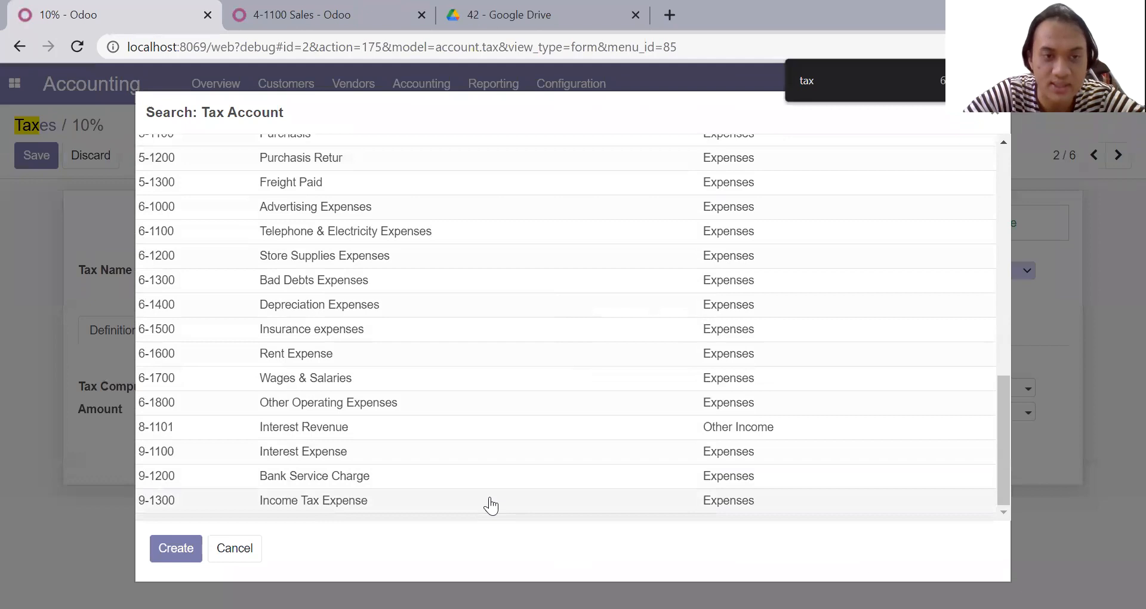
pyautogui.click(491, 504)
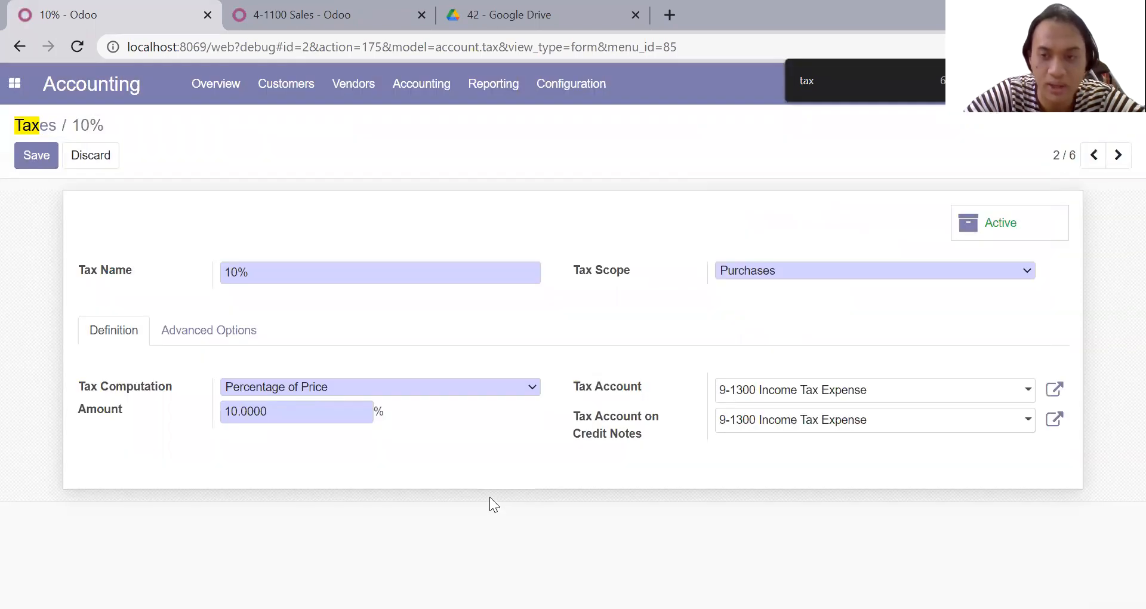
pyautogui.click(36, 158)
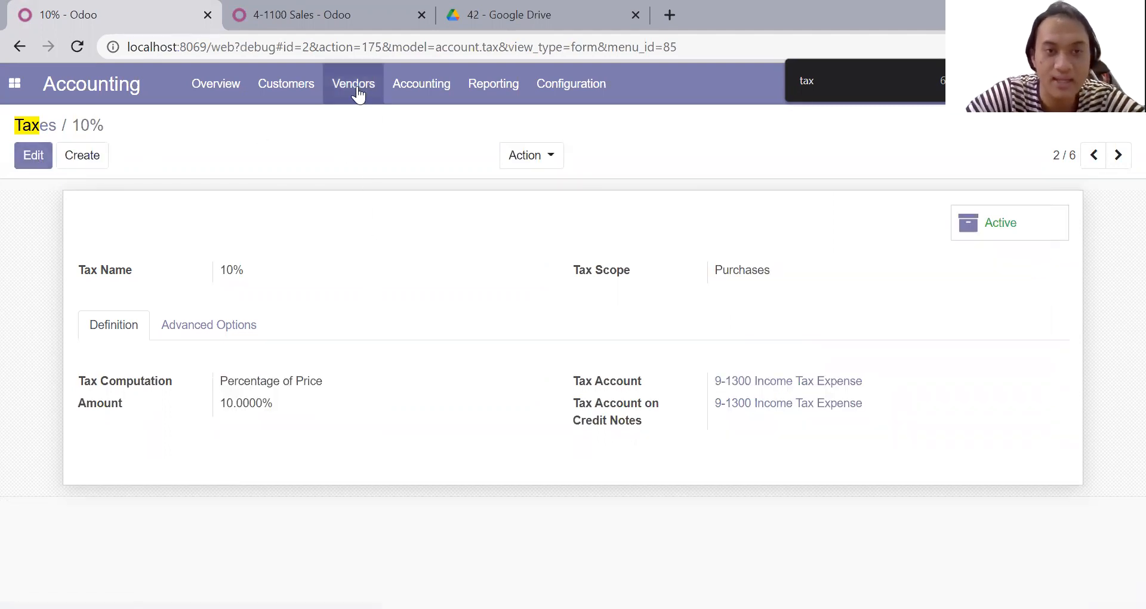
# Try to register the Rp34,100,000.00 payment for Guskom Computer's open customer invoice through the Bank (IDR) journal
pyautogui.click(281, 85)
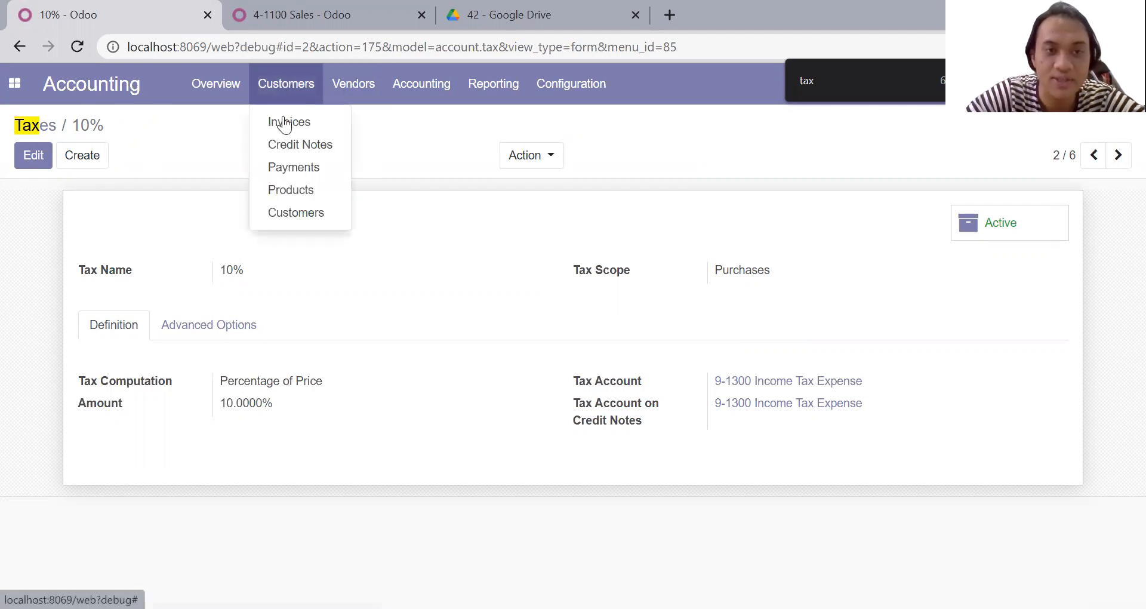
pyautogui.click(282, 121)
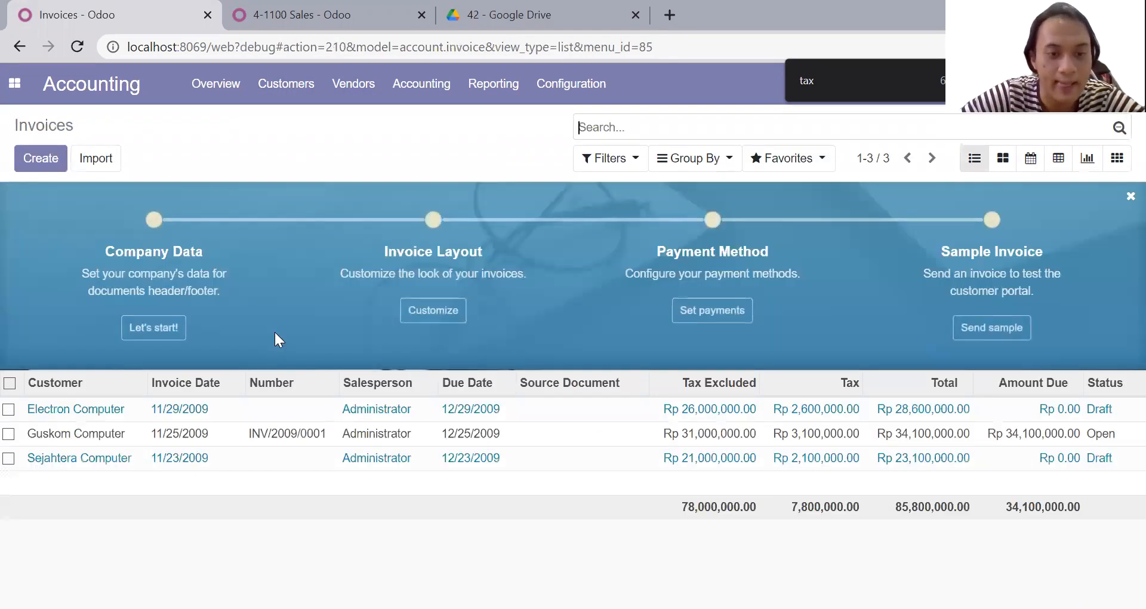
pyautogui.click(294, 438)
pyautogui.click(228, 434)
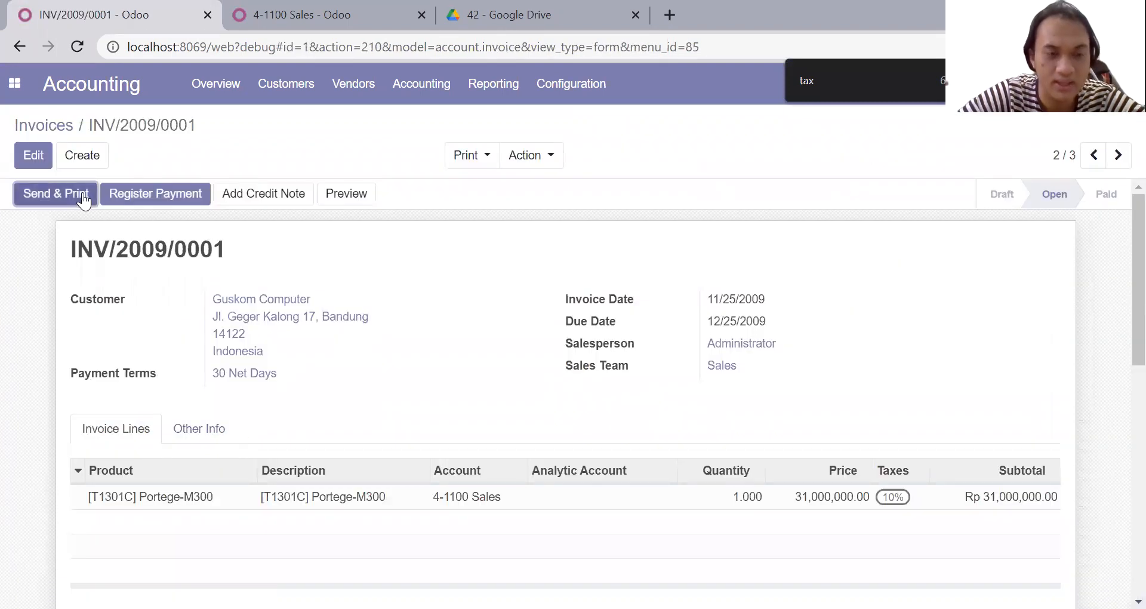
pyautogui.click(141, 197)
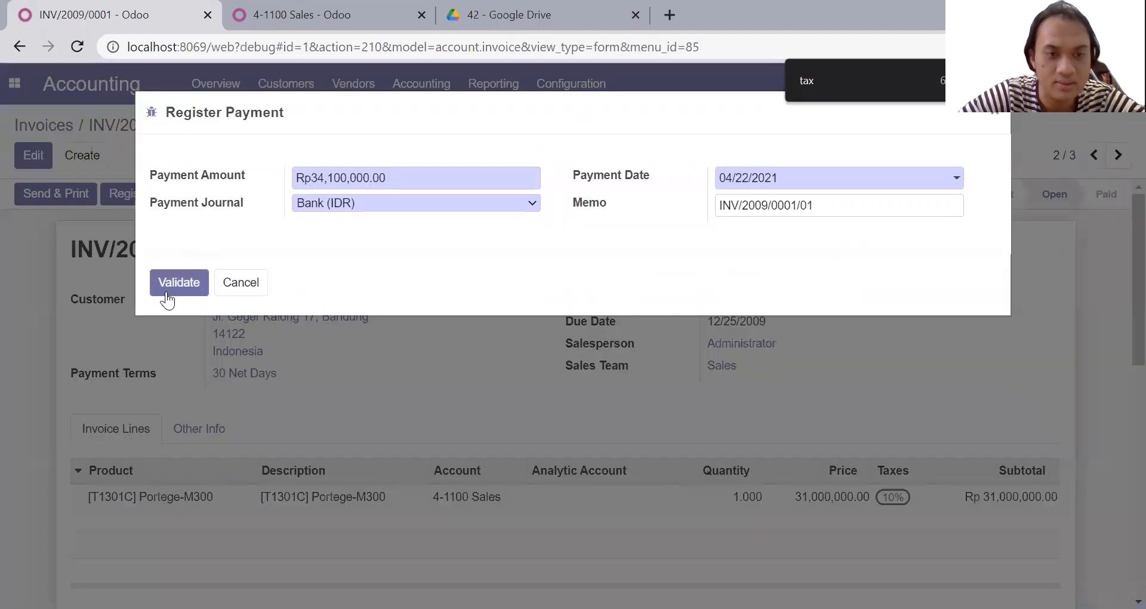
pyautogui.click(190, 282)
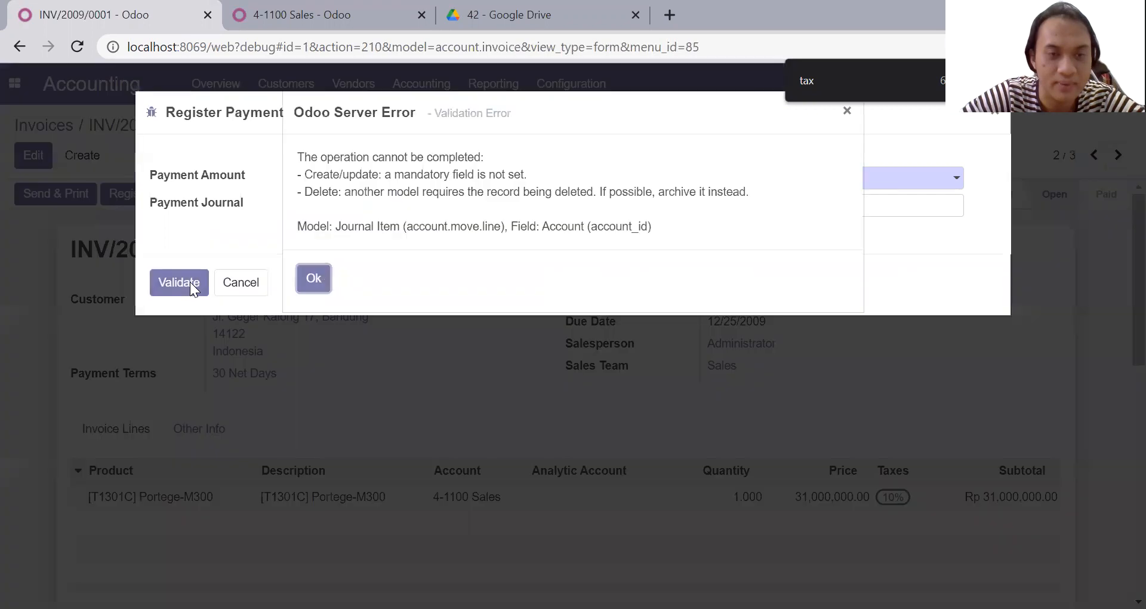
# Abandon the payment registration and switch to the Google Drive PDF to read petty cash voucher V12-2, Dokumen Transaksi No.4
pyautogui.click(314, 279)
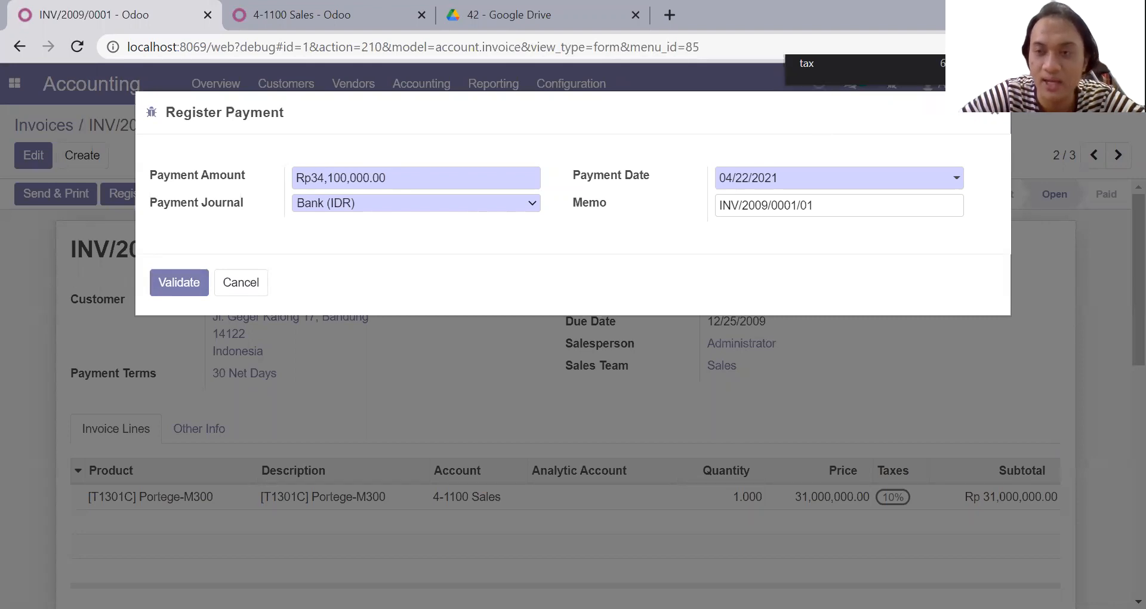
pyautogui.click(997, 115)
pyautogui.click(492, 11)
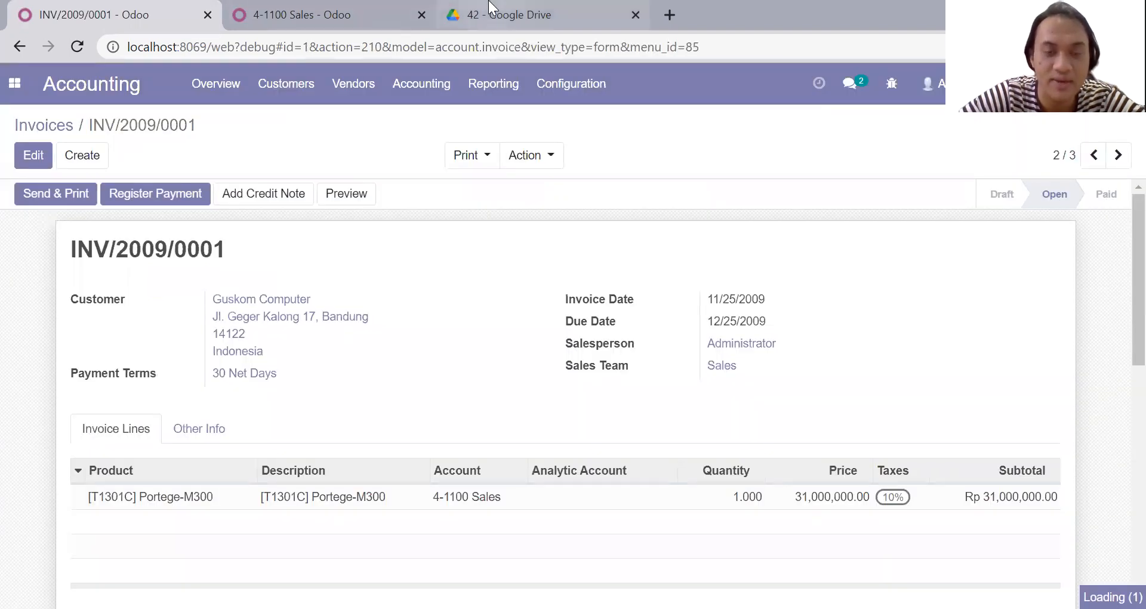
pyautogui.scroll(-1, 562, 225)
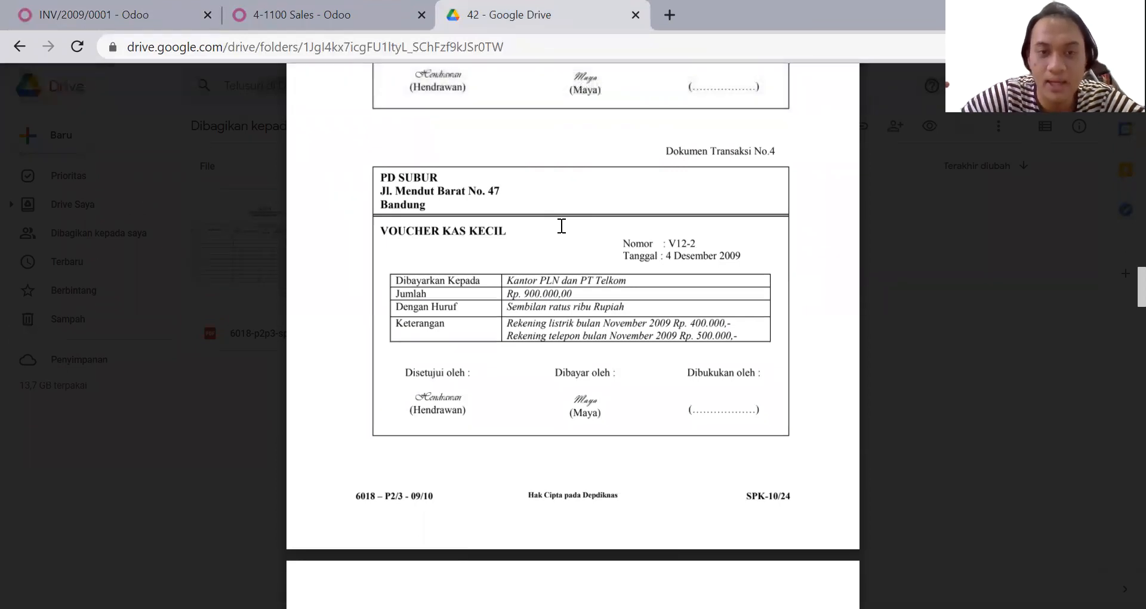
pyautogui.scroll(-2, 562, 226)
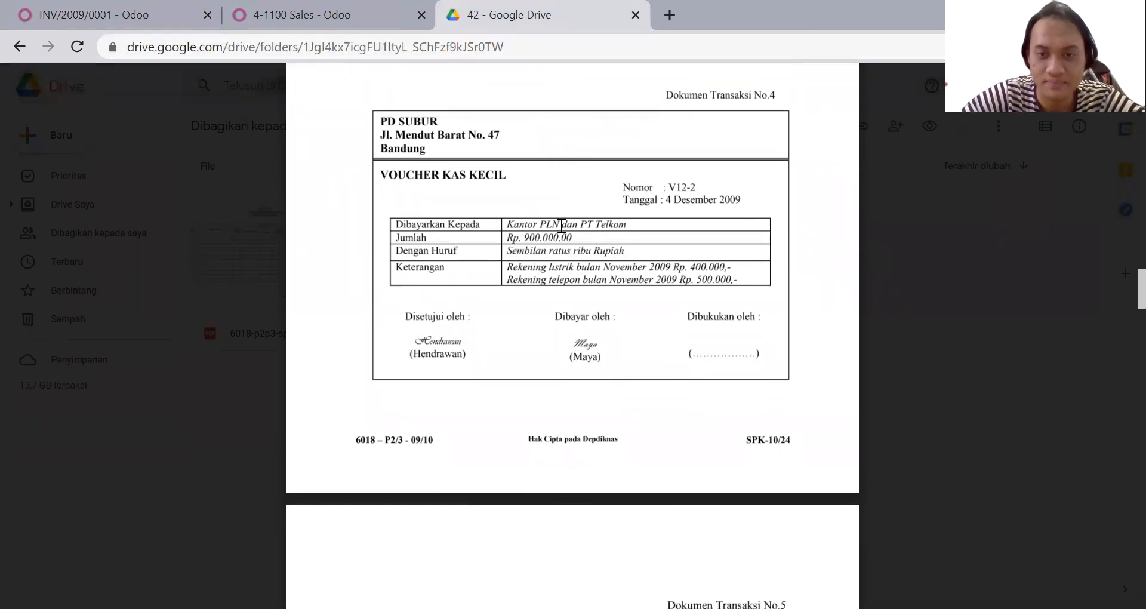
pyautogui.scroll(-1, 488, 203)
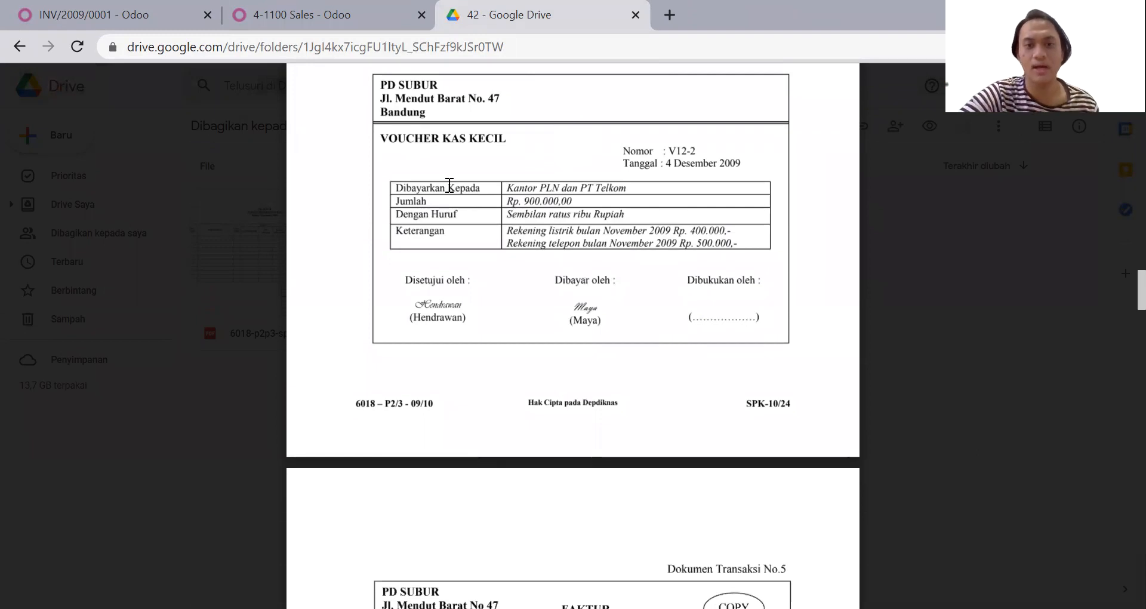
pyautogui.click(198, 12)
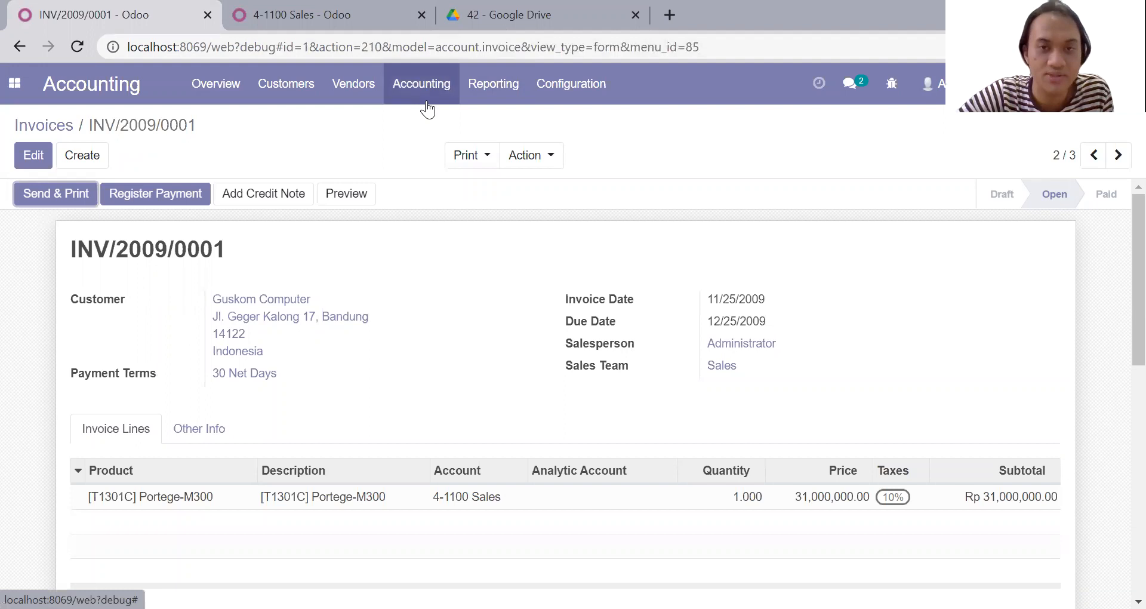
pyautogui.click(344, 7)
pyautogui.click(495, 18)
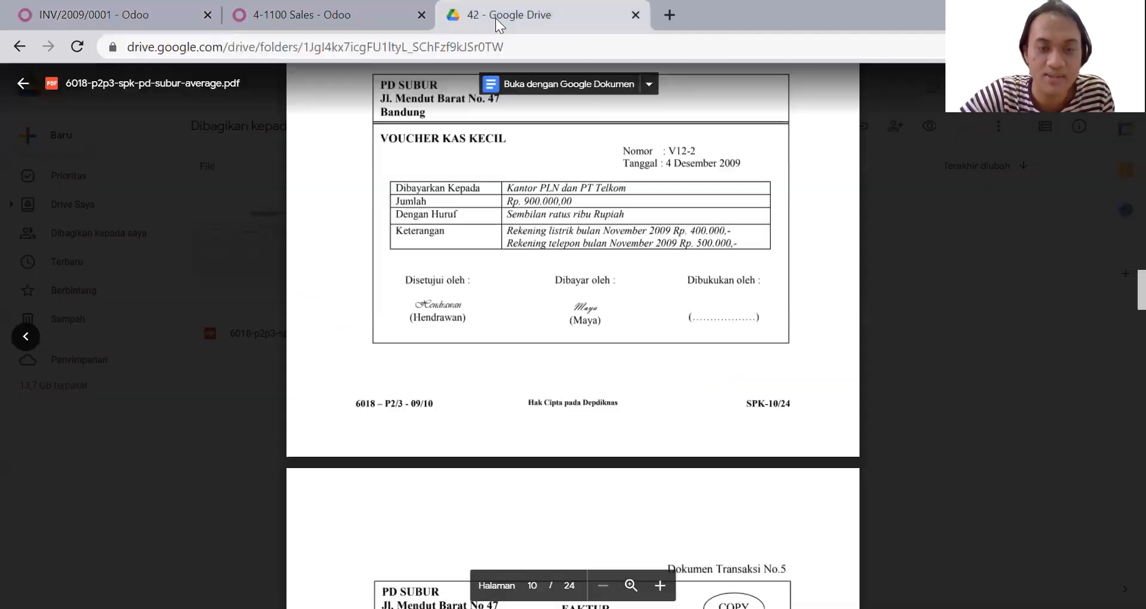
pyautogui.scroll(10, 498, 284)
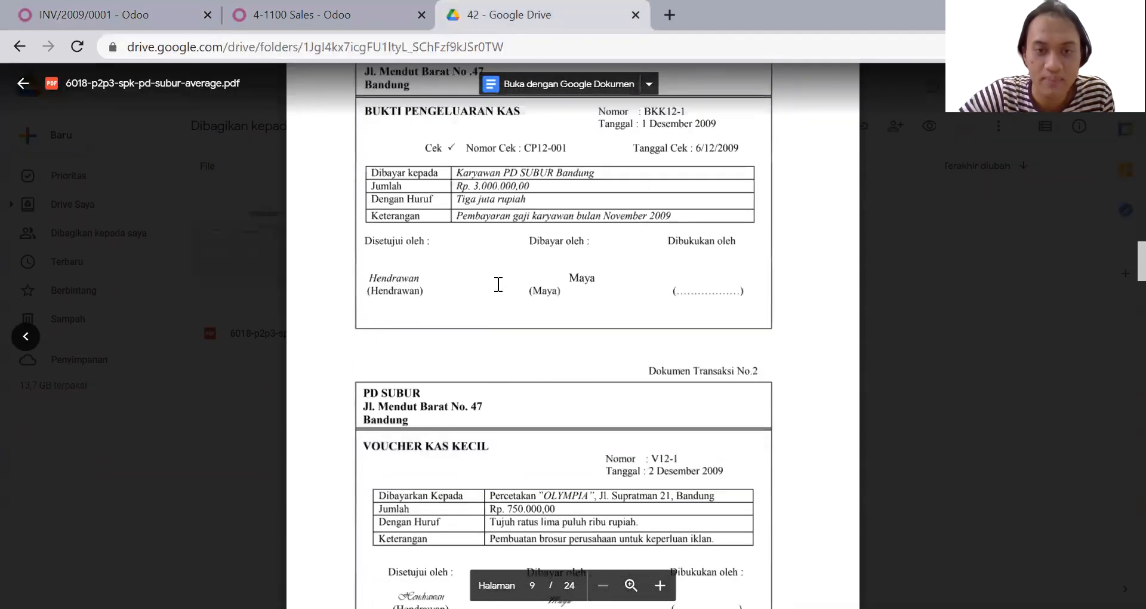
pyautogui.scroll(-12, 499, 285)
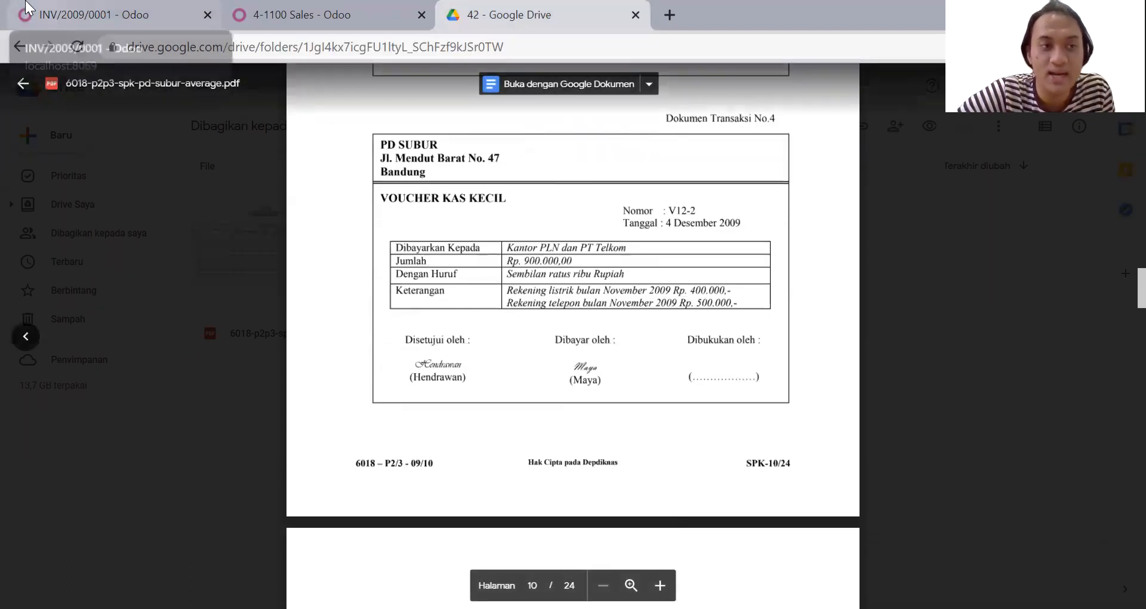
# Return to Odoo and create a new journal entry from the accounting entries
pyautogui.click(42, 7)
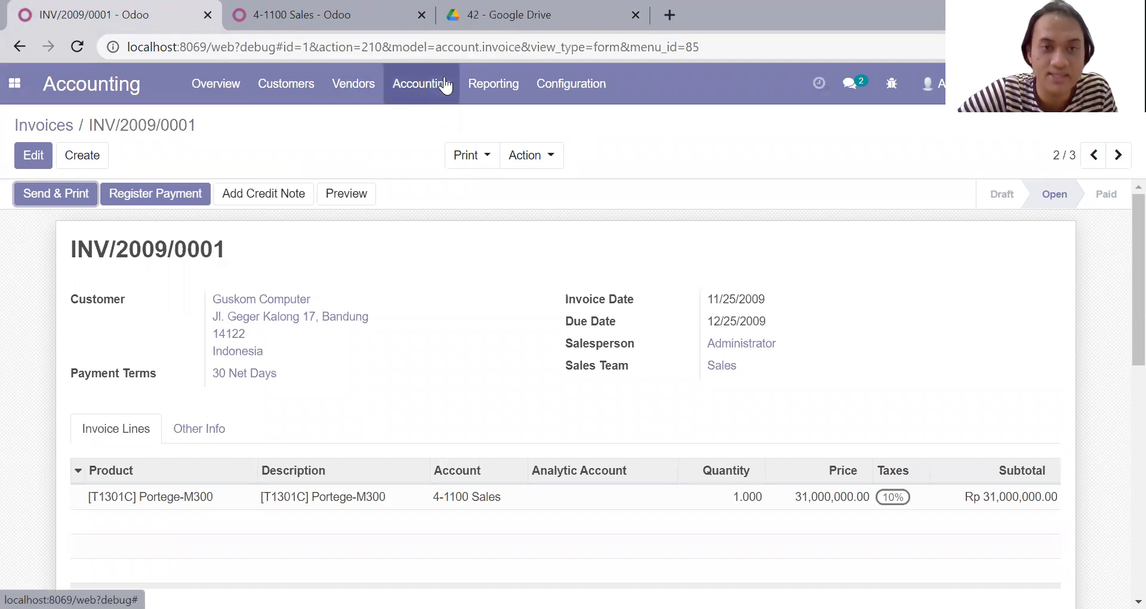
pyautogui.click(488, 87)
pyautogui.moveTo(422, 84)
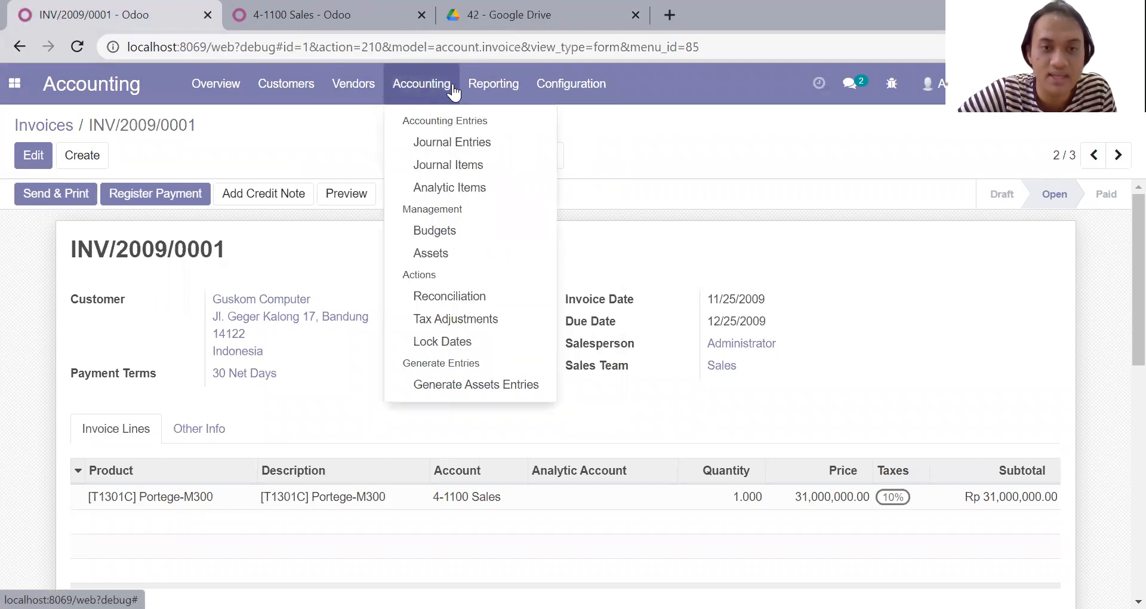
pyautogui.click(447, 154)
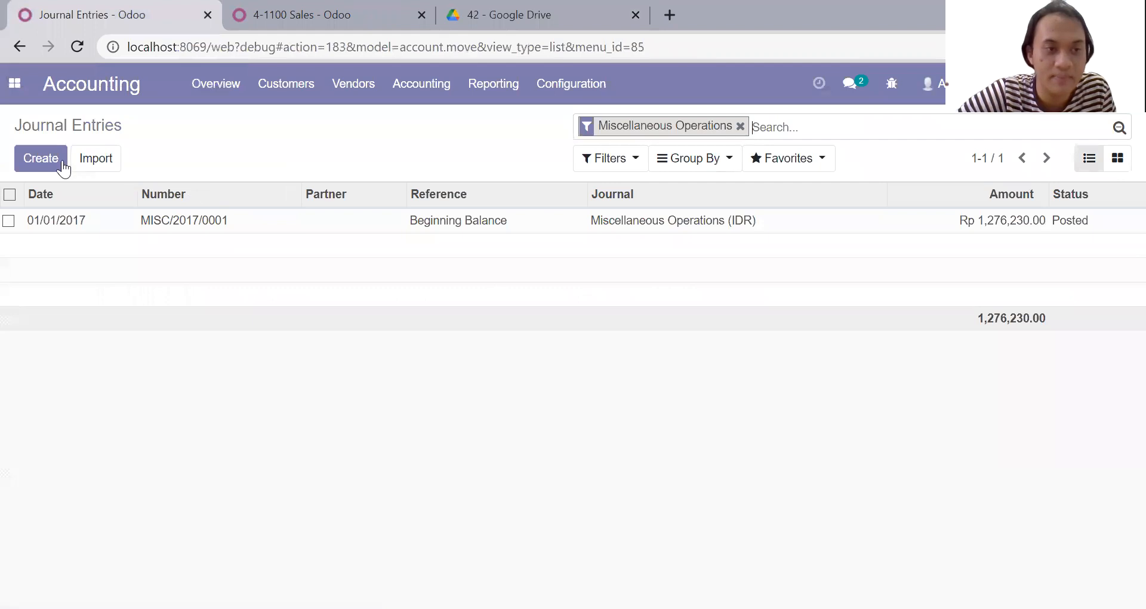
pyautogui.click(41, 159)
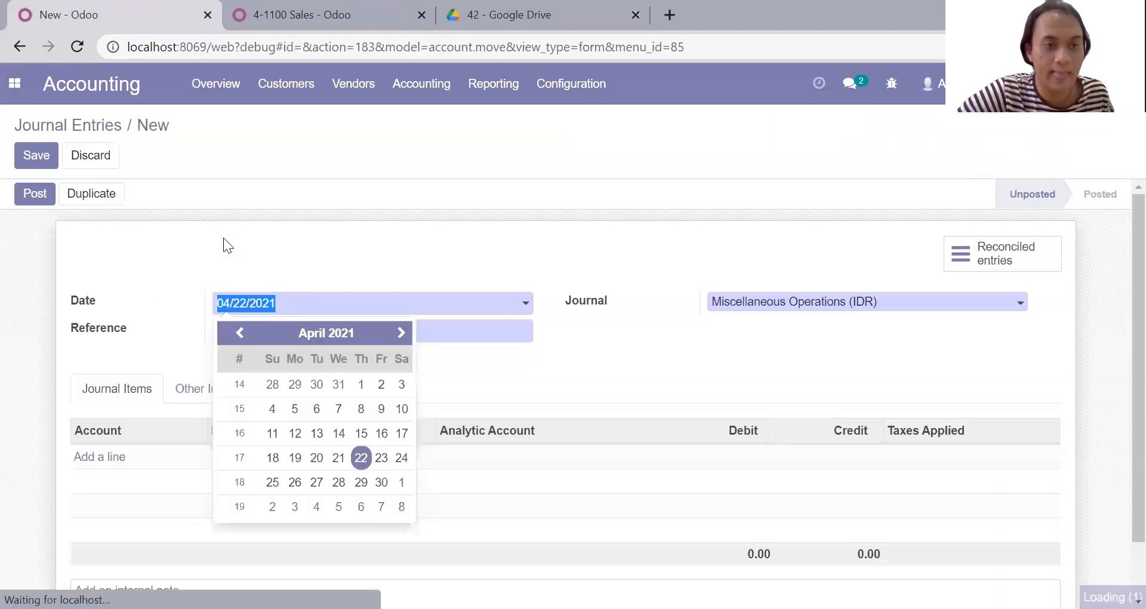
# Check the petty cash voucher's date, then date the journal entry 12/04/2009 and assign it to the Cash (IDR) journal
pyautogui.click(471, 15)
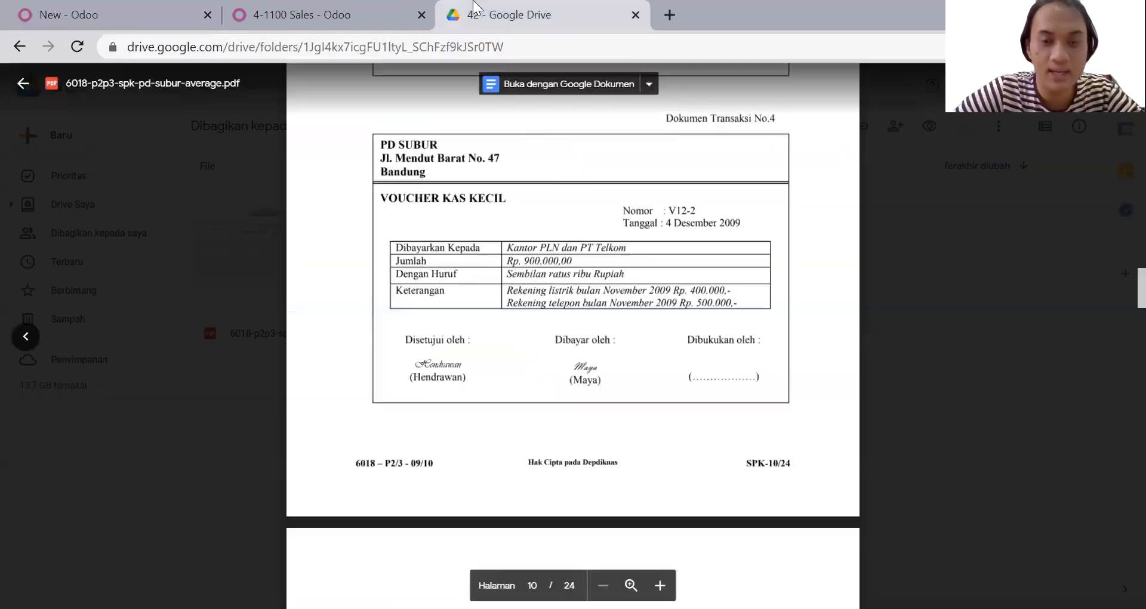
pyautogui.click(176, 12)
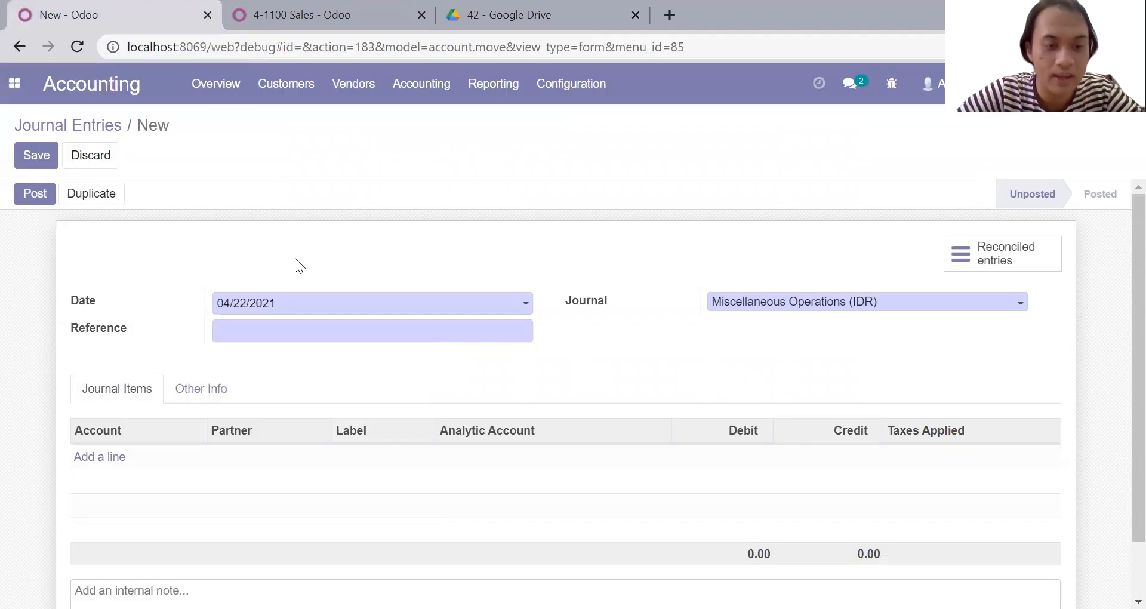
pyautogui.doubleClick(293, 307)
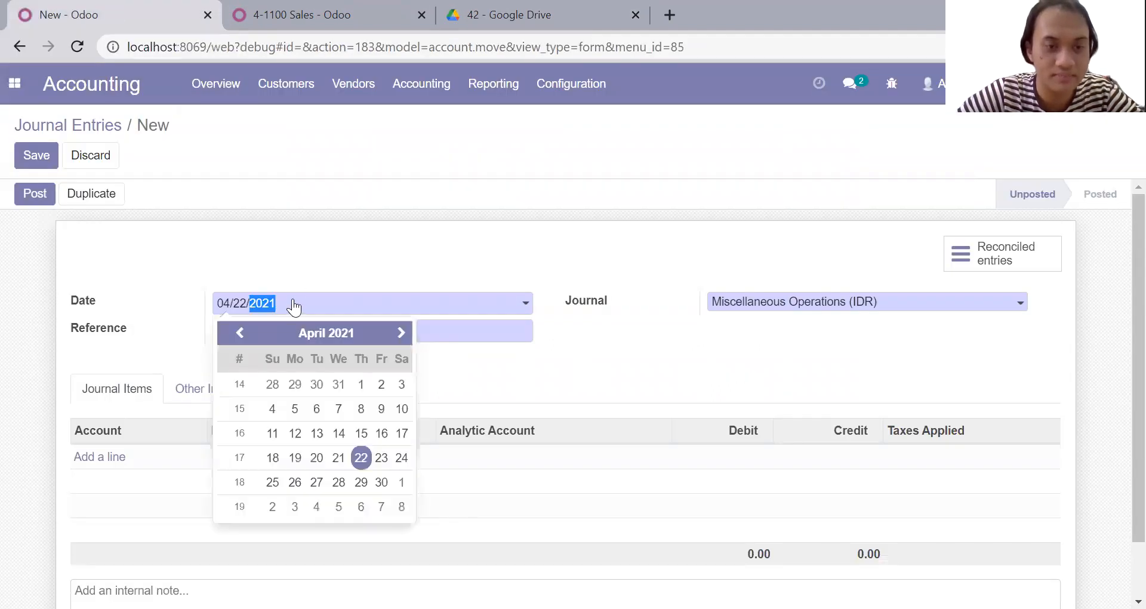
pyautogui.press('BackSpace')
pyautogui.press('BackSpace')
pyautogui.press('BackSpace')
pyautogui.press('BackSpace')
pyautogui.press('BackSpace')
pyautogui.press('BackSpace')
pyautogui.press('BackSpace')
pyautogui.write('12')
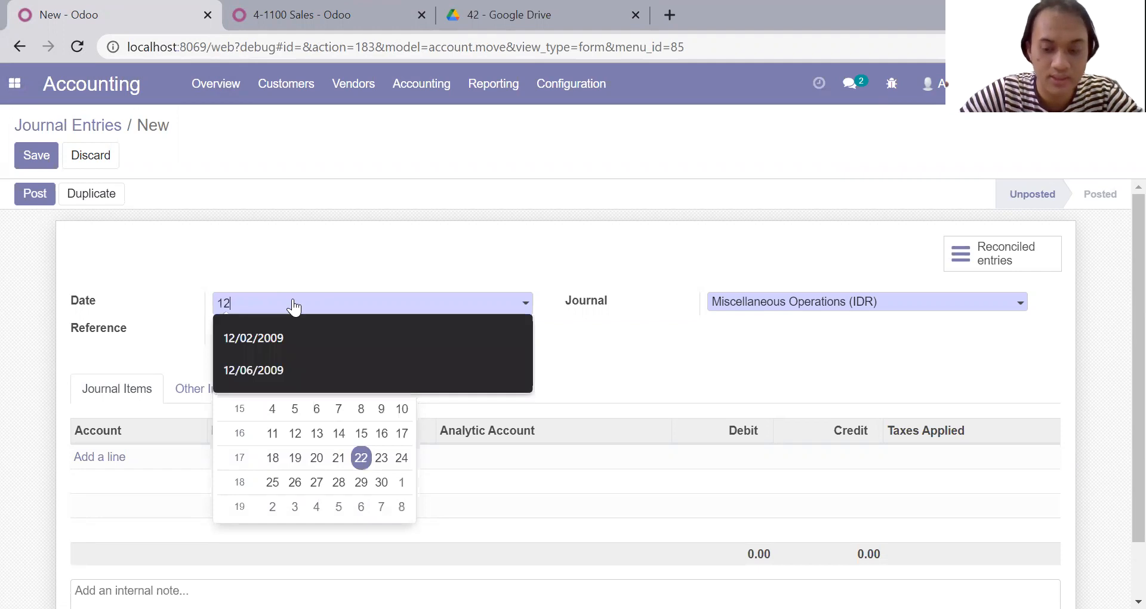
pyautogui.write('/04/2009')
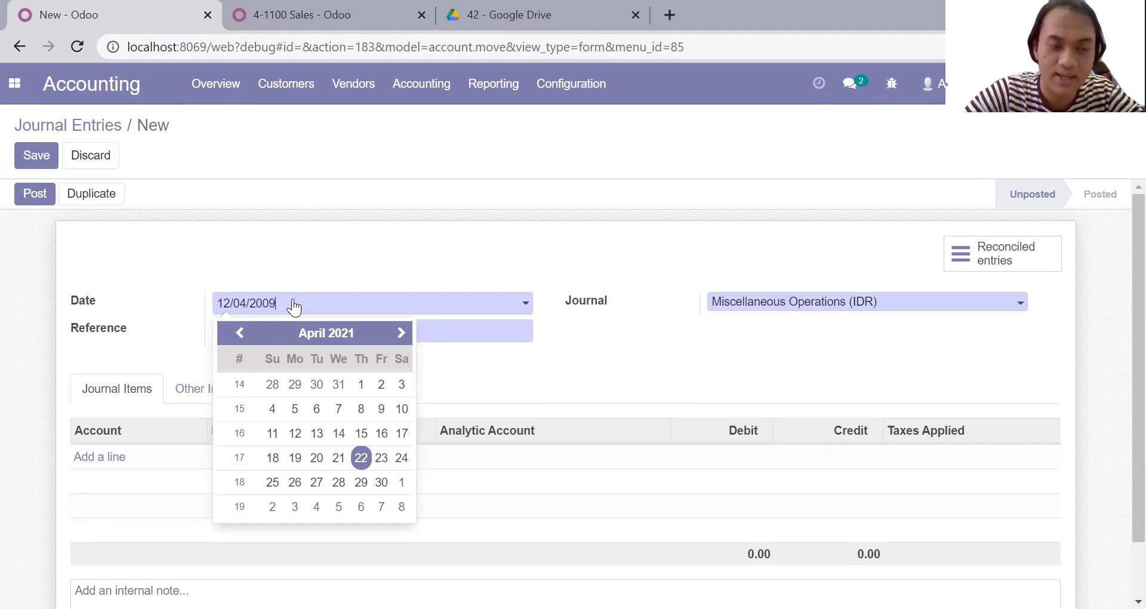
pyautogui.click(354, 260)
pyautogui.click(732, 306)
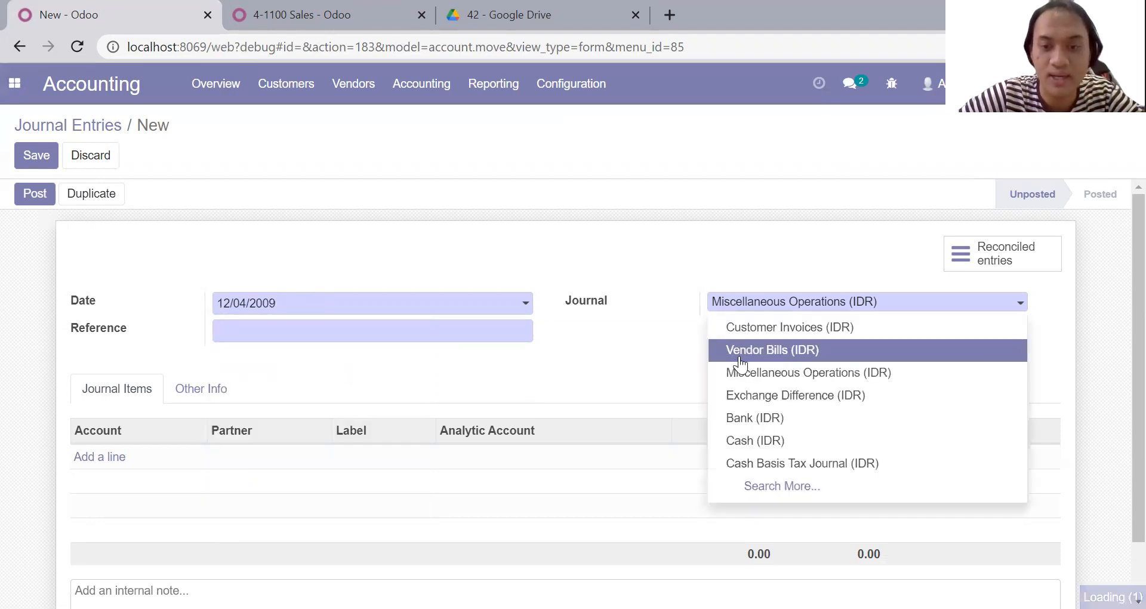
pyautogui.click(743, 440)
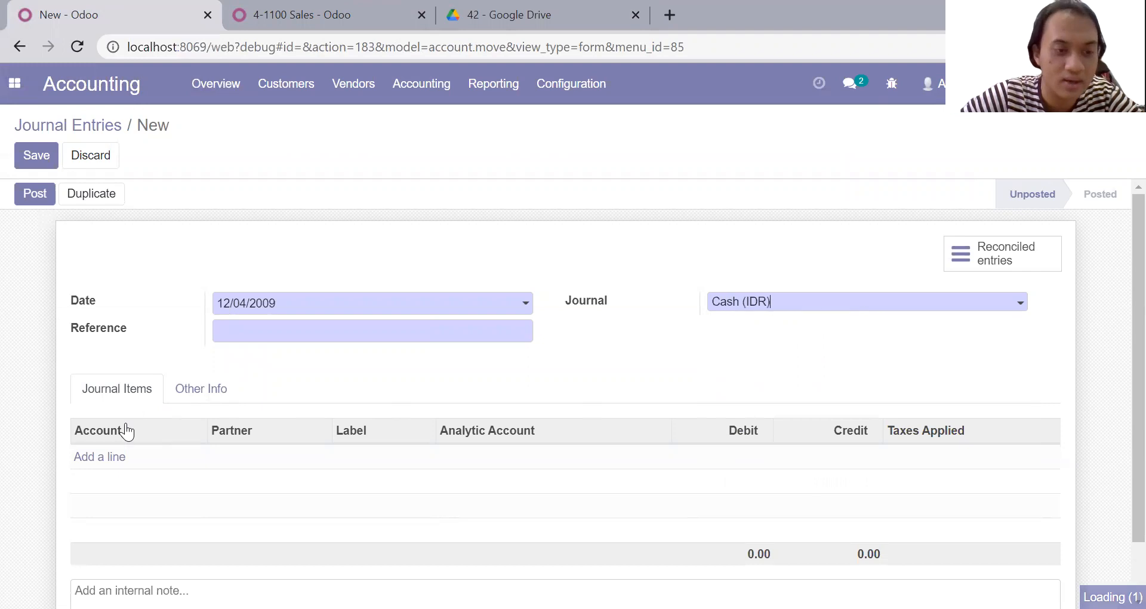
# Add a journal item for 6-1100 Telephone & Electricity Expenses with a debit of 900000
pyautogui.click(106, 462)
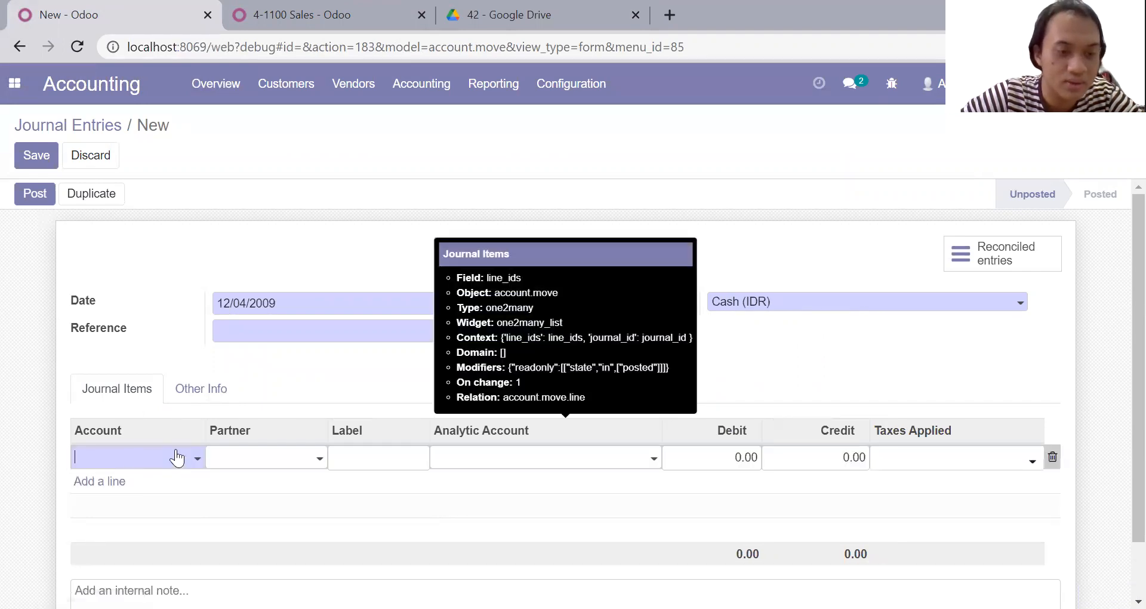
pyautogui.click(177, 459)
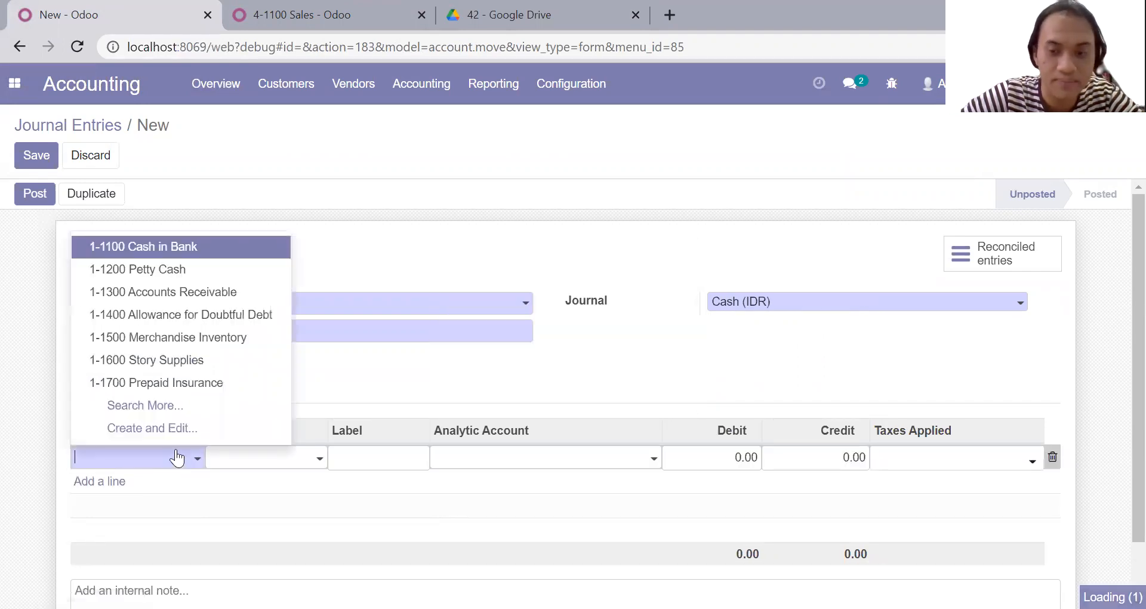
pyautogui.click(176, 412)
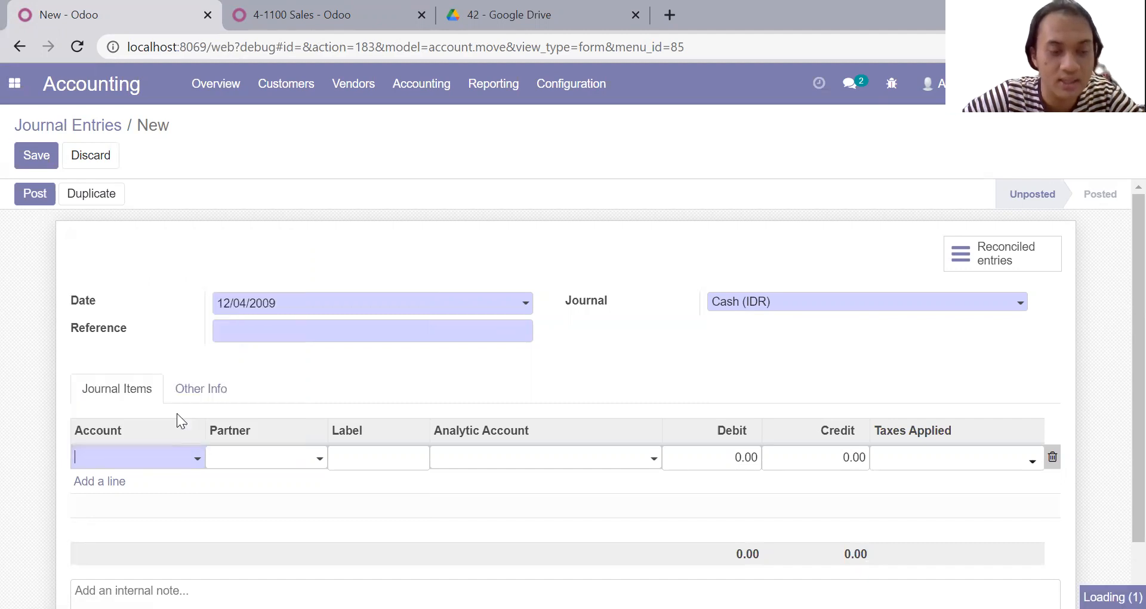
pyautogui.scroll(-10, 348, 366)
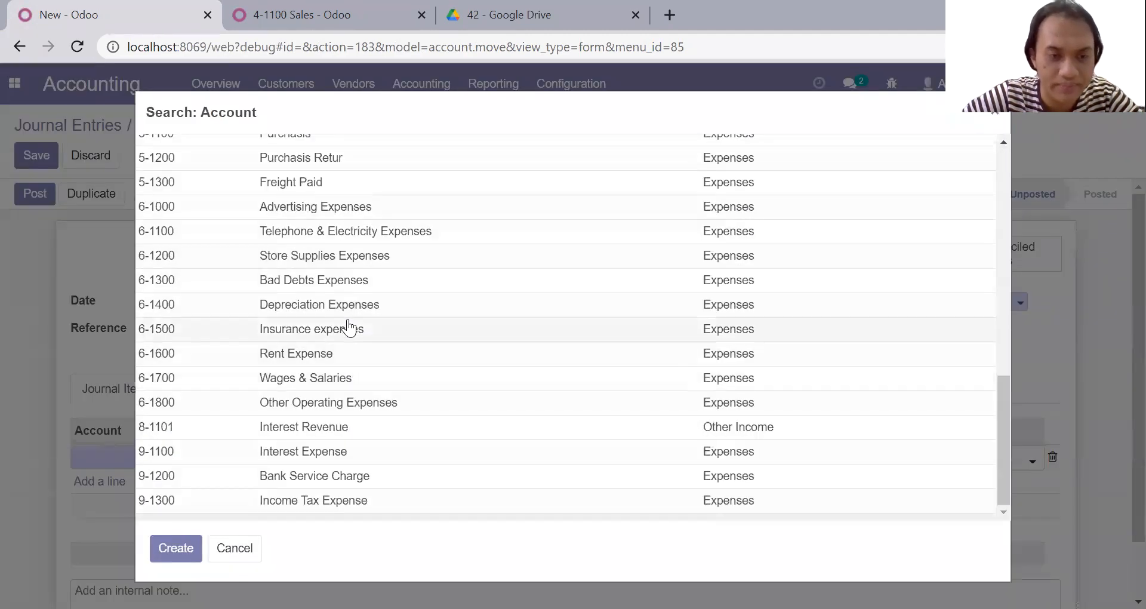
pyautogui.click(354, 230)
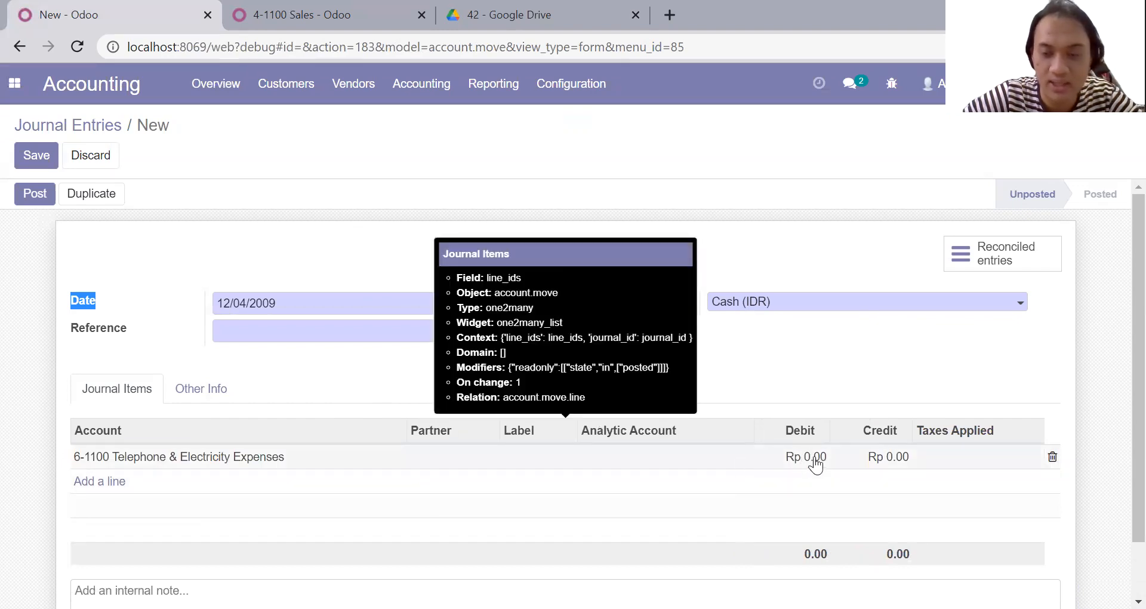
pyautogui.click(815, 460)
pyautogui.write('900000')
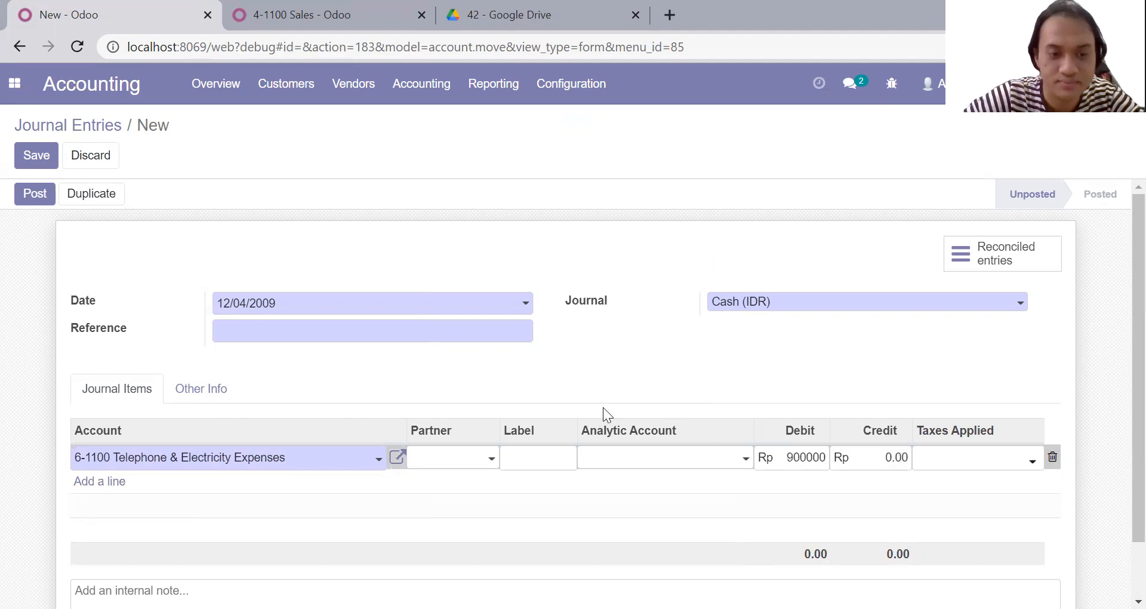
# Add a second journal item on account 1-1200 Petty Cash, keeping the balancing credit of 900,000.00
pyautogui.click(280, 481)
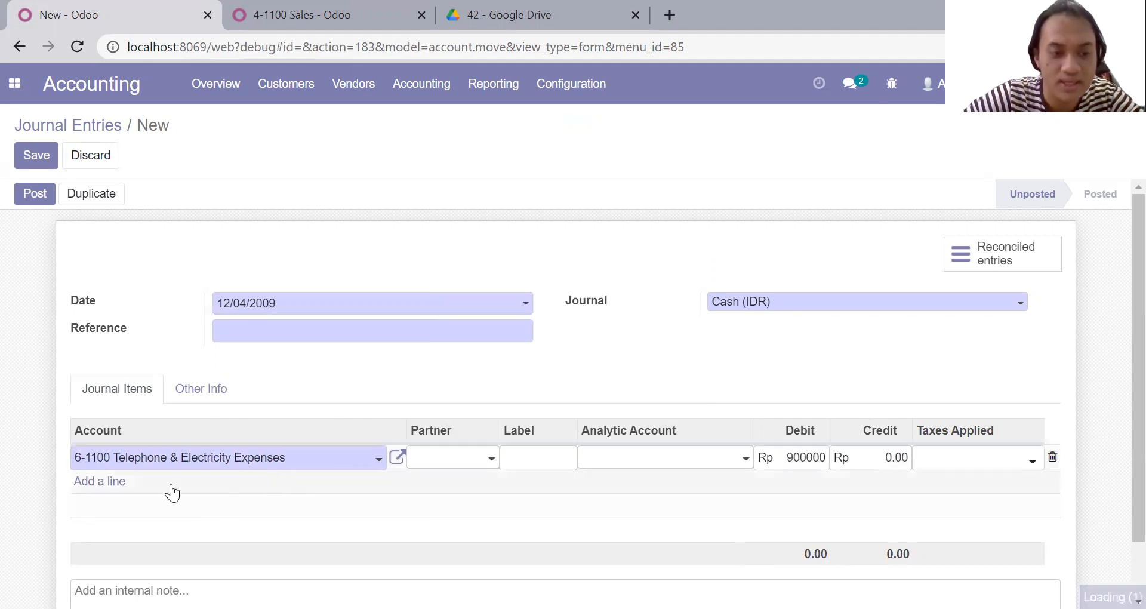
pyautogui.click(104, 482)
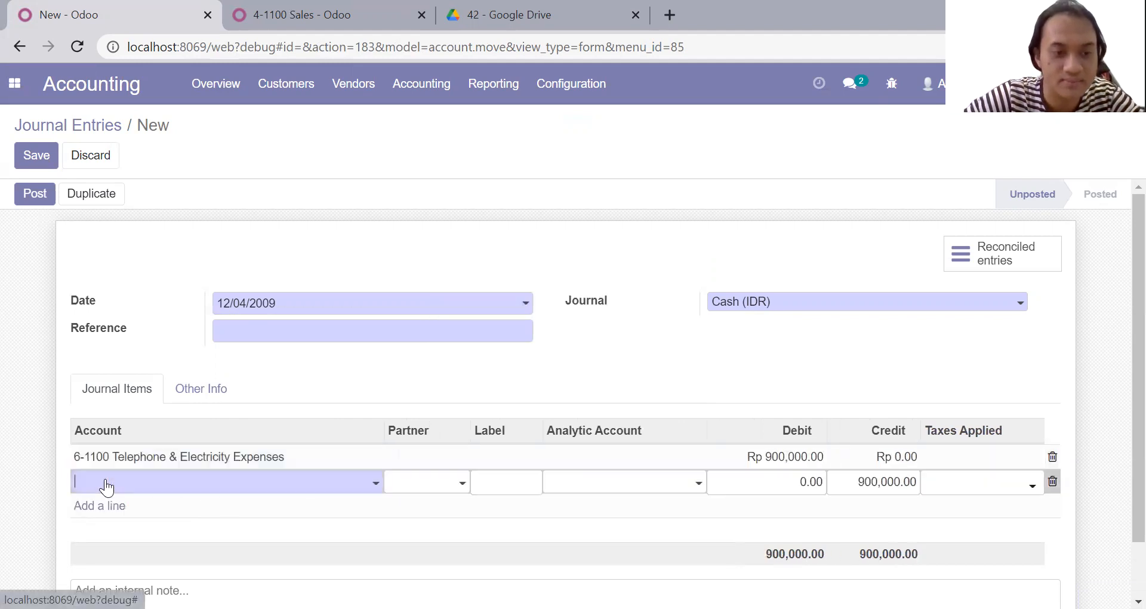
pyautogui.write('Petty Cash')
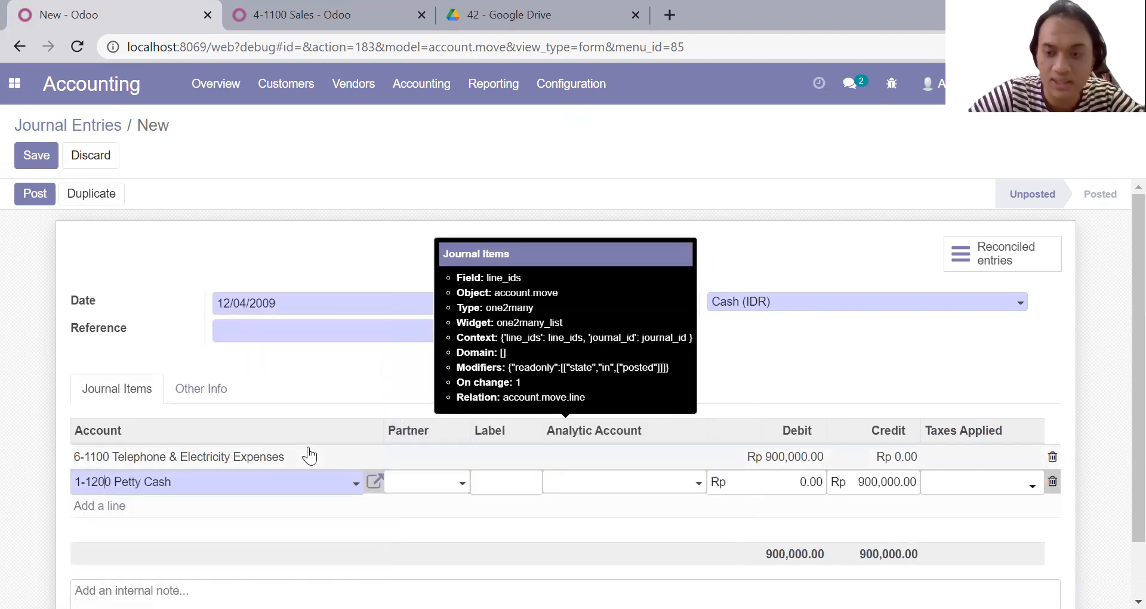
pyautogui.click(787, 343)
pyautogui.scroll(-1, 787, 342)
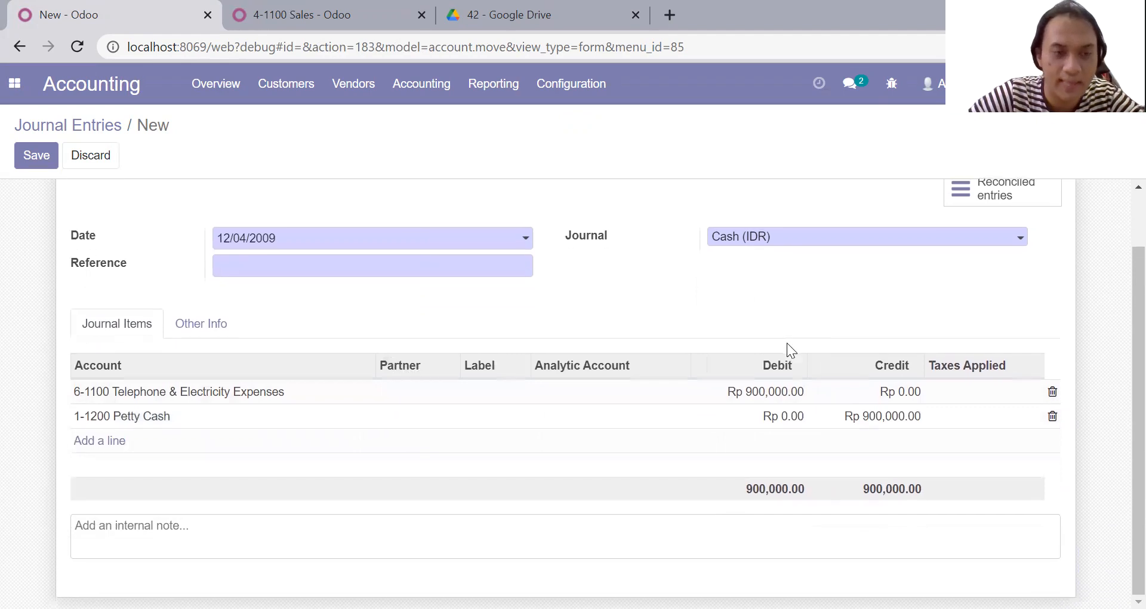
# Look up the petty cash voucher's number, enter V12-2 as the journal entry's reference, and save and post the entry
pyautogui.click(35, 160)
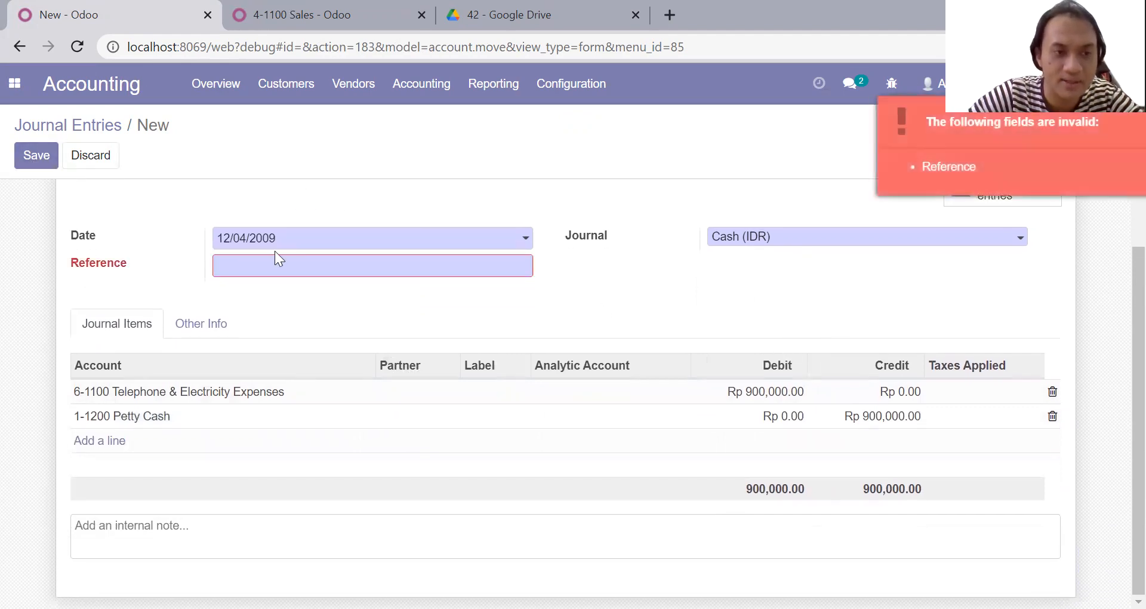
pyautogui.click(304, 270)
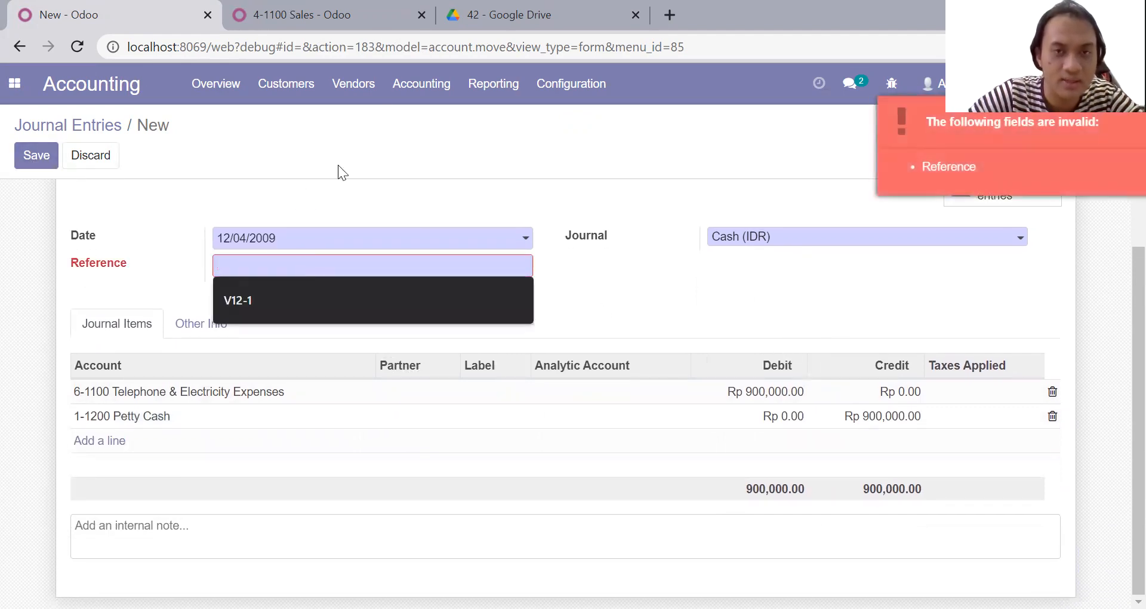
pyautogui.click(479, 9)
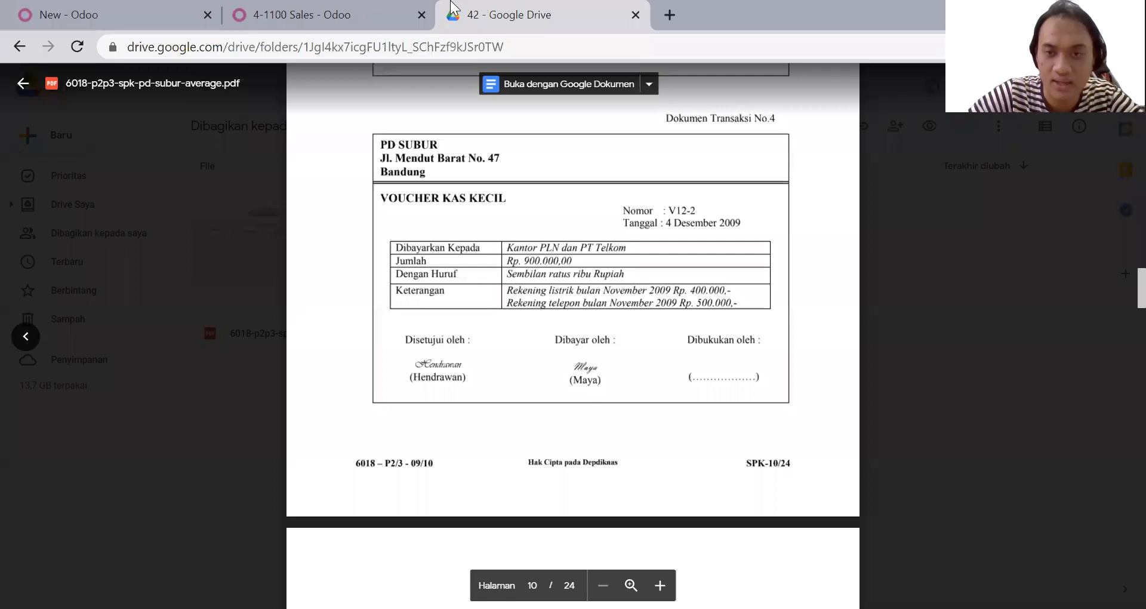
pyautogui.click(108, 13)
pyautogui.write('Vi2-')
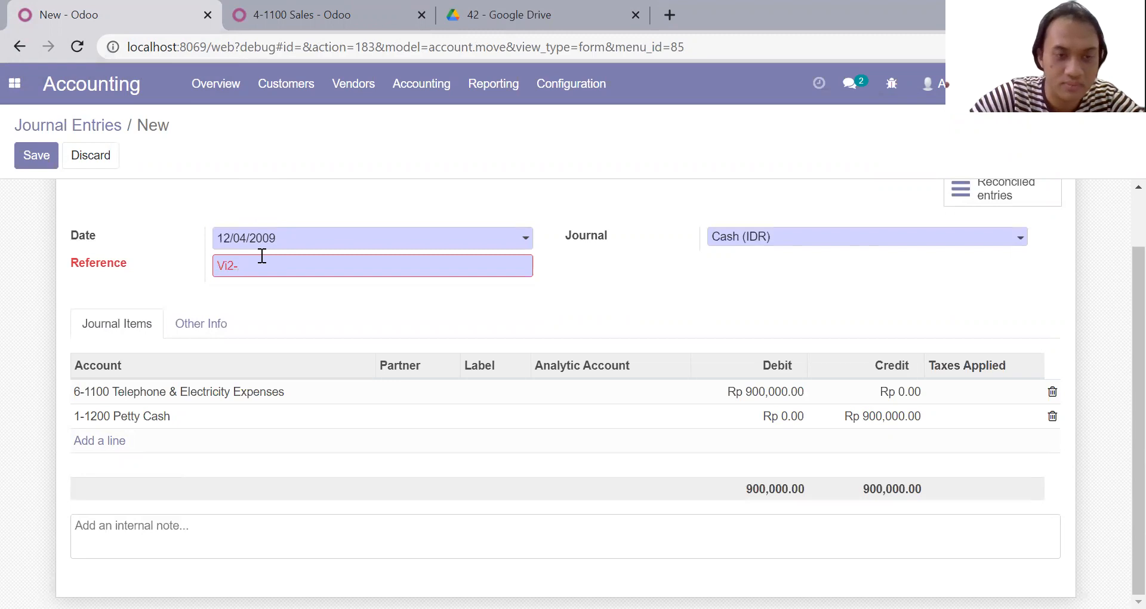
pyautogui.press('BackSpace')
pyautogui.press('BackSpace')
pyautogui.press('BackSpace')
pyautogui.write('12-')
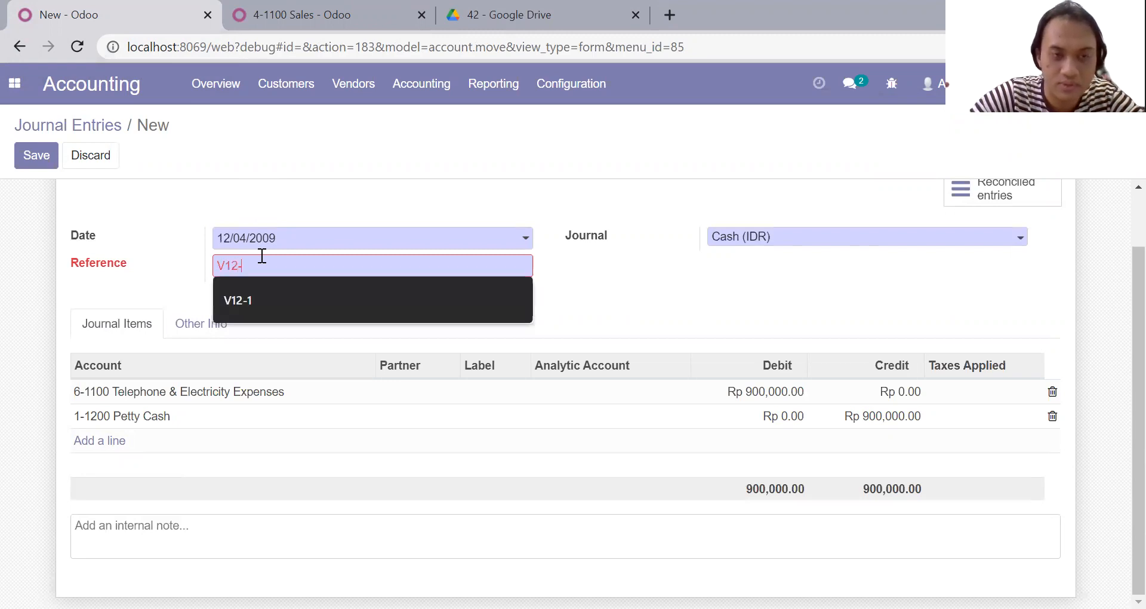
pyautogui.write('2')
pyautogui.click(25, 149)
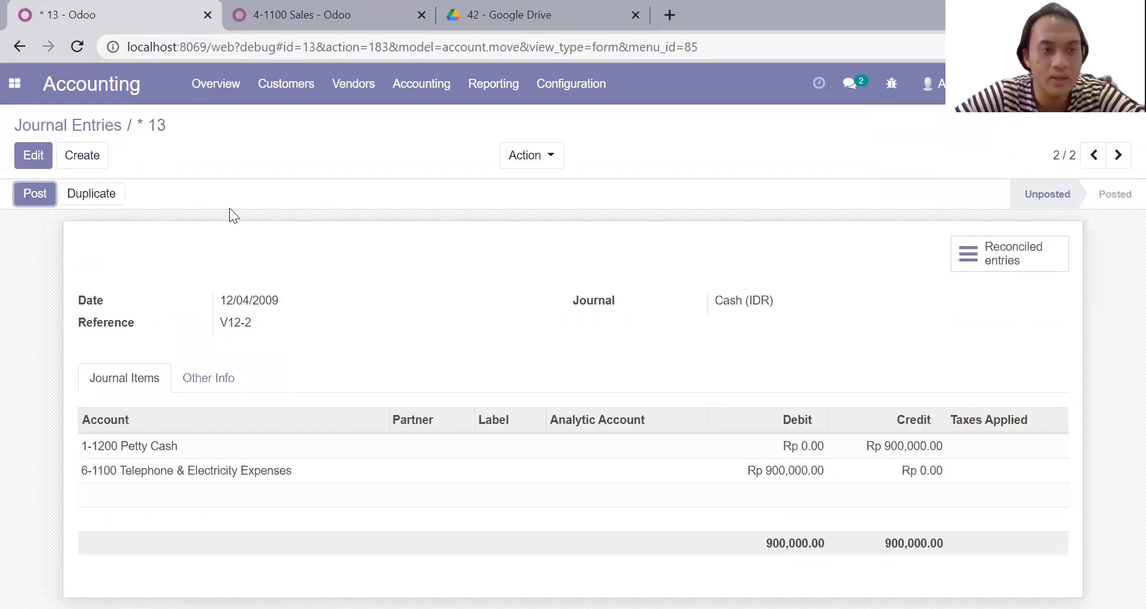
pyautogui.click(45, 192)
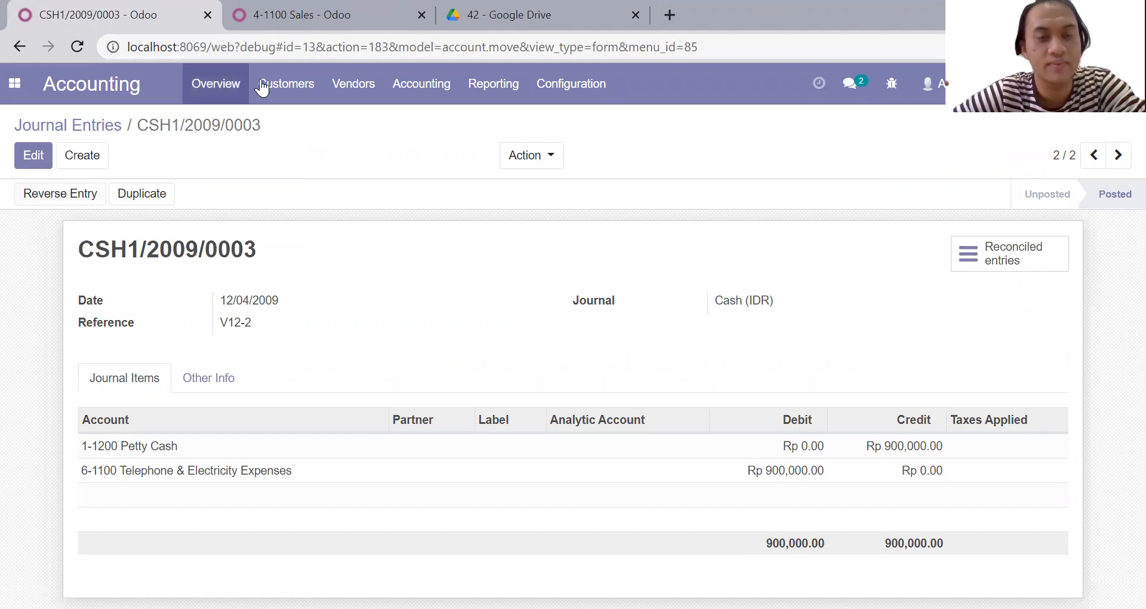
# Switch to the transaction PDF in Google Drive and examine sales invoice F12-1 to Elektron Computer in transaction document 5
pyautogui.click(493, 6)
pyautogui.scroll(-5, 541, 227)
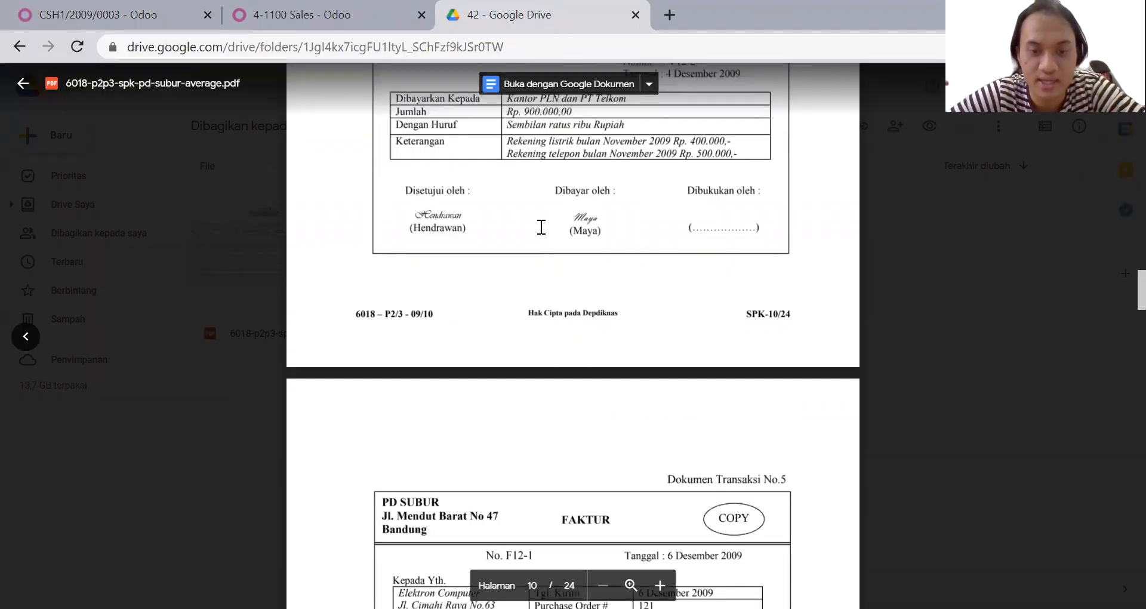
pyautogui.scroll(-2, 541, 227)
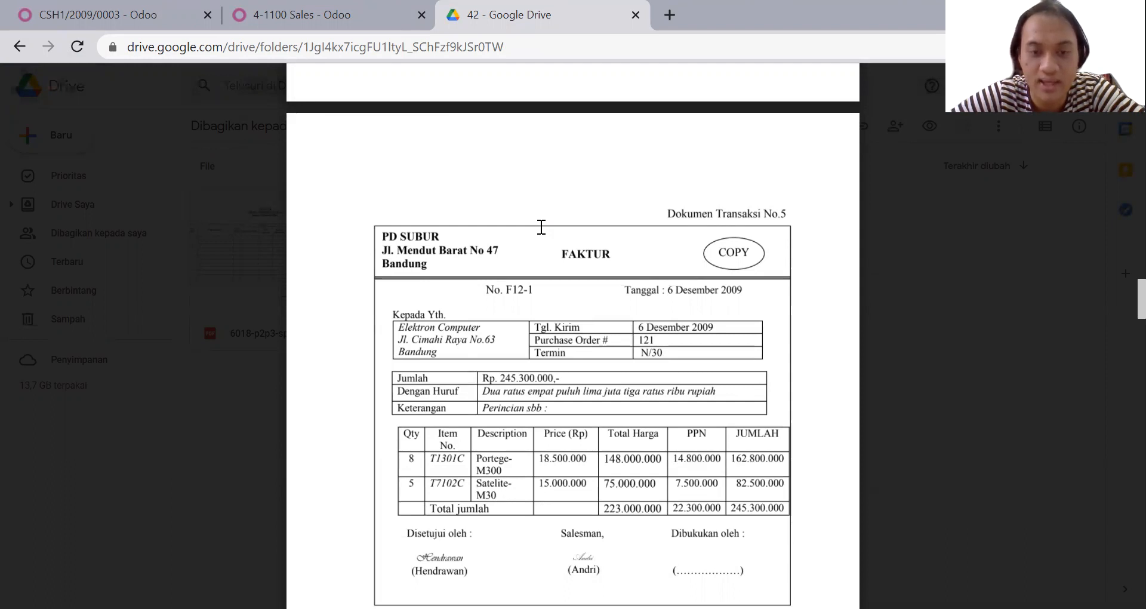
pyautogui.scroll(-1, 541, 227)
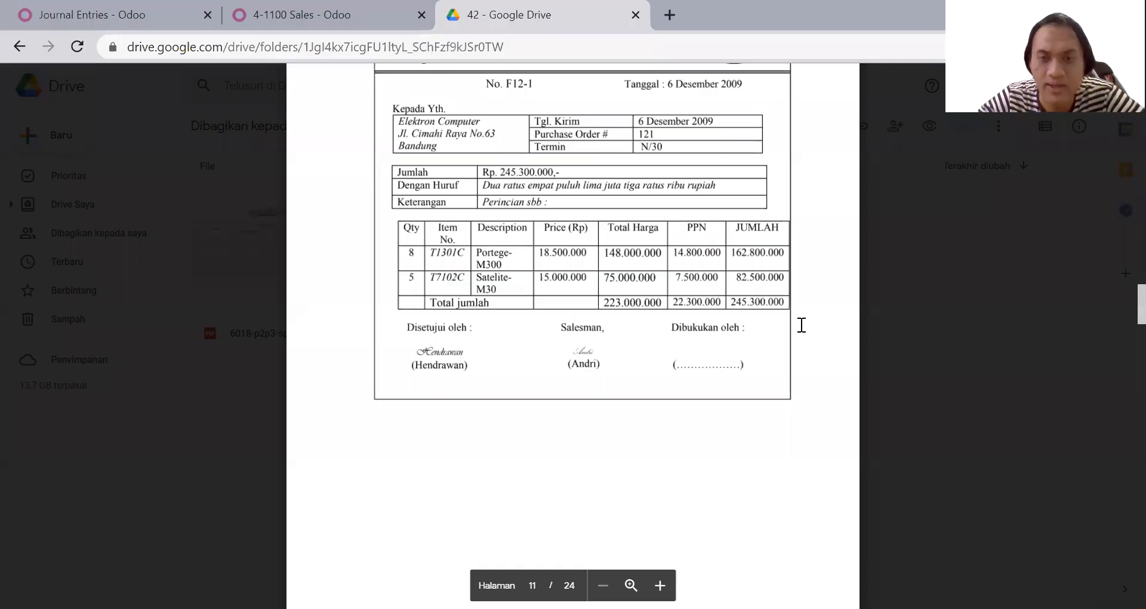
pyautogui.scroll(3, 801, 325)
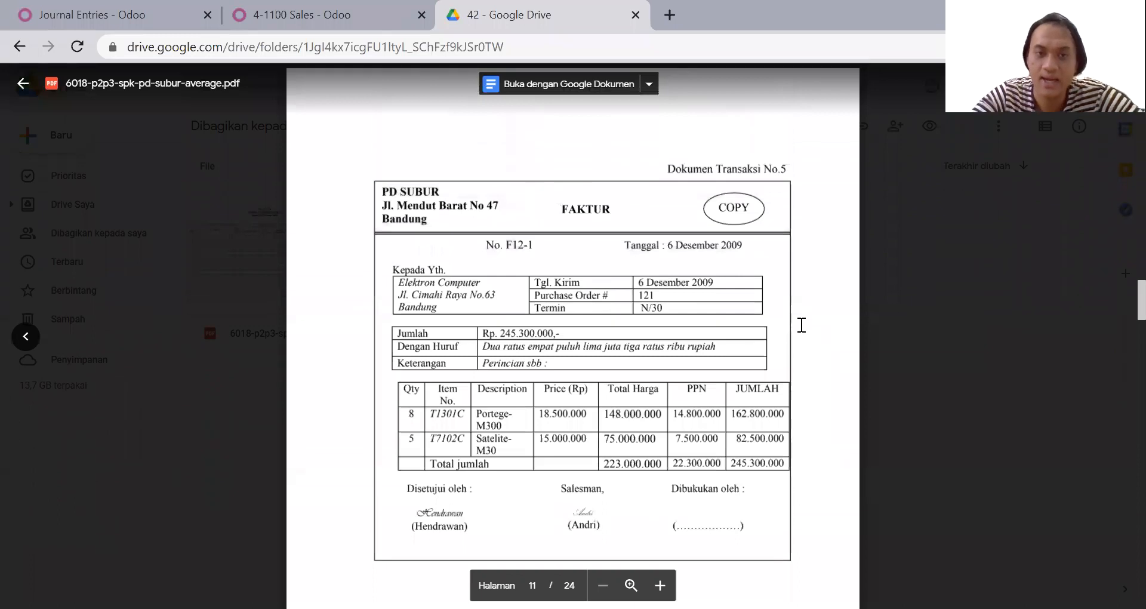
pyautogui.scroll(-1, 802, 325)
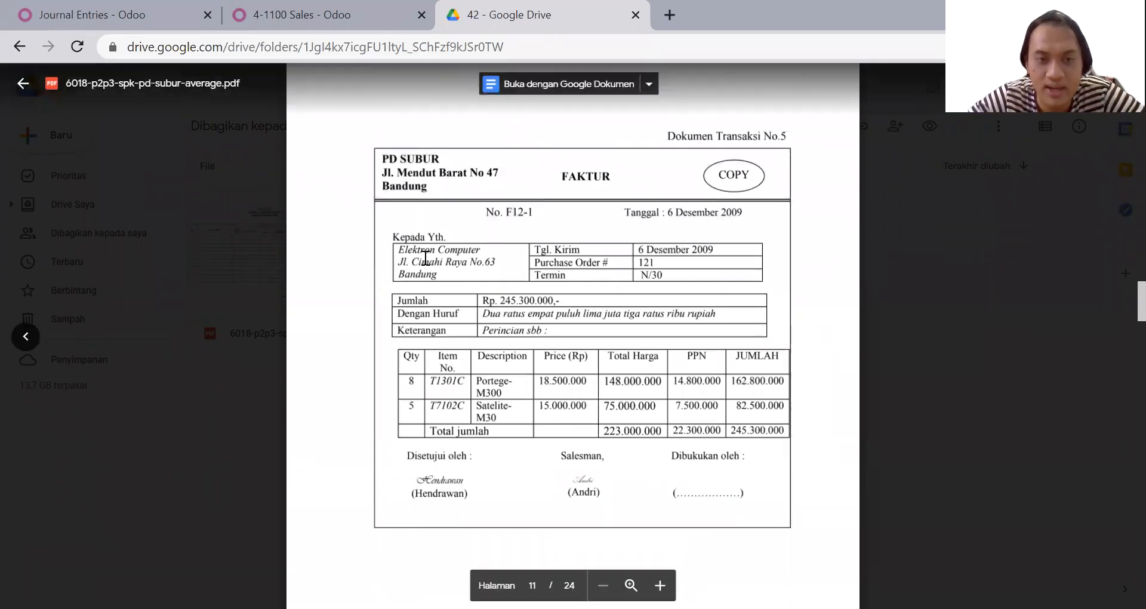
# In Odoo's journal configuration, set 4-1100 Sales as the Customer Invoices journal's default debit and credit account and save it
pyautogui.click(126, 11)
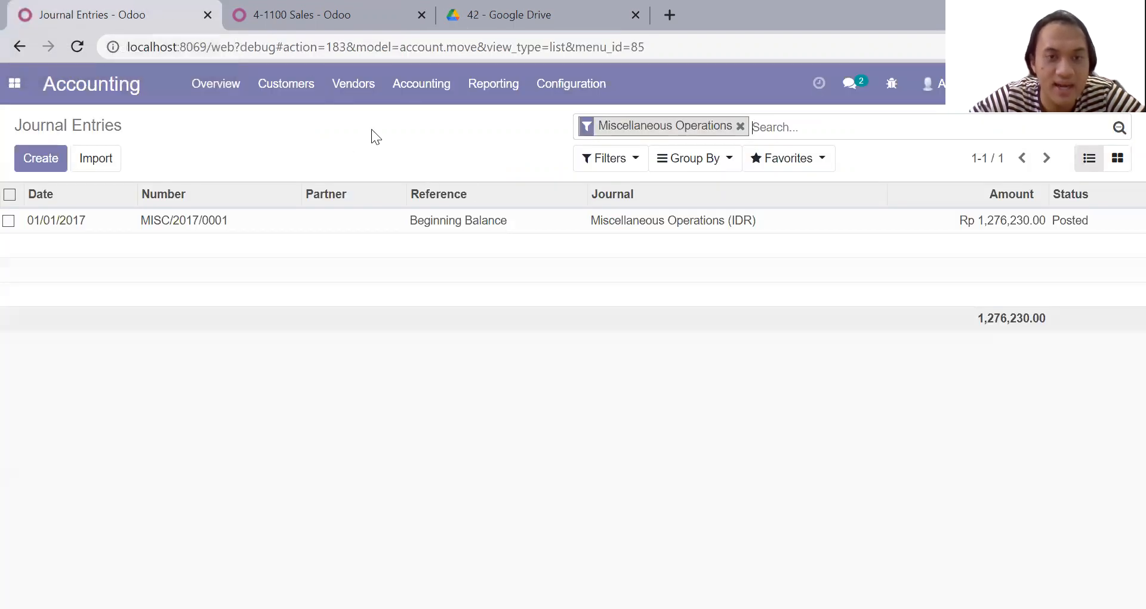
pyautogui.click(553, 93)
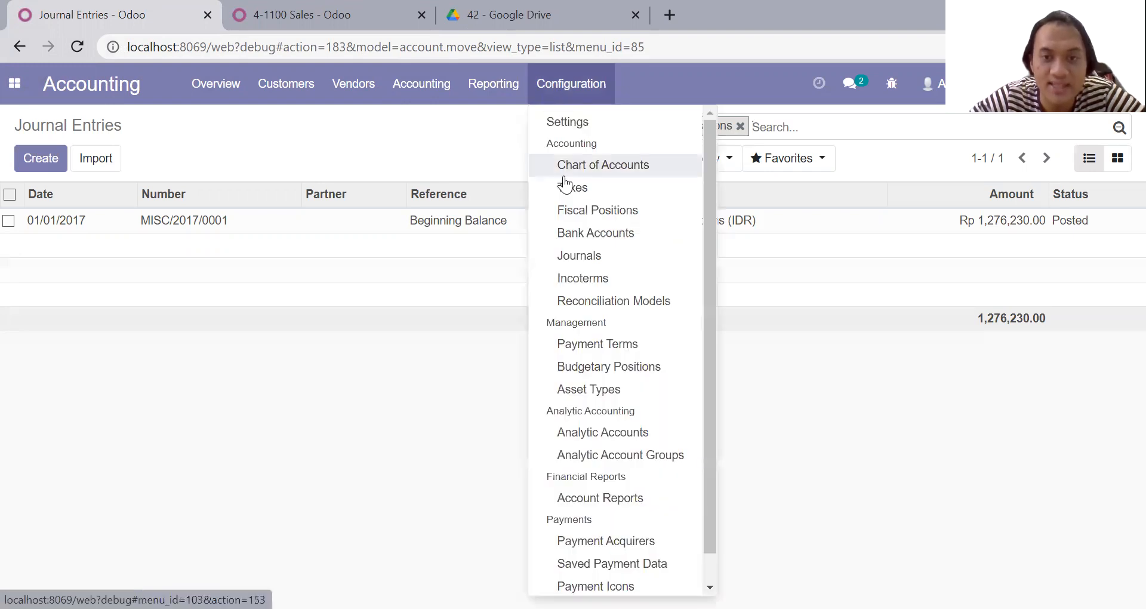
pyautogui.click(572, 260)
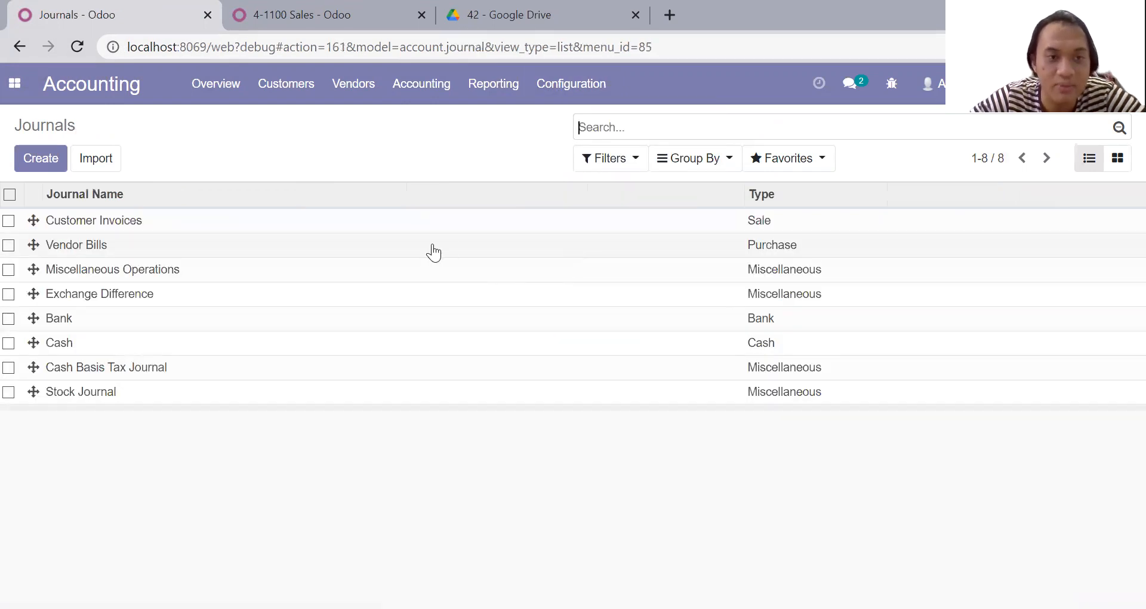
pyautogui.click(321, 226)
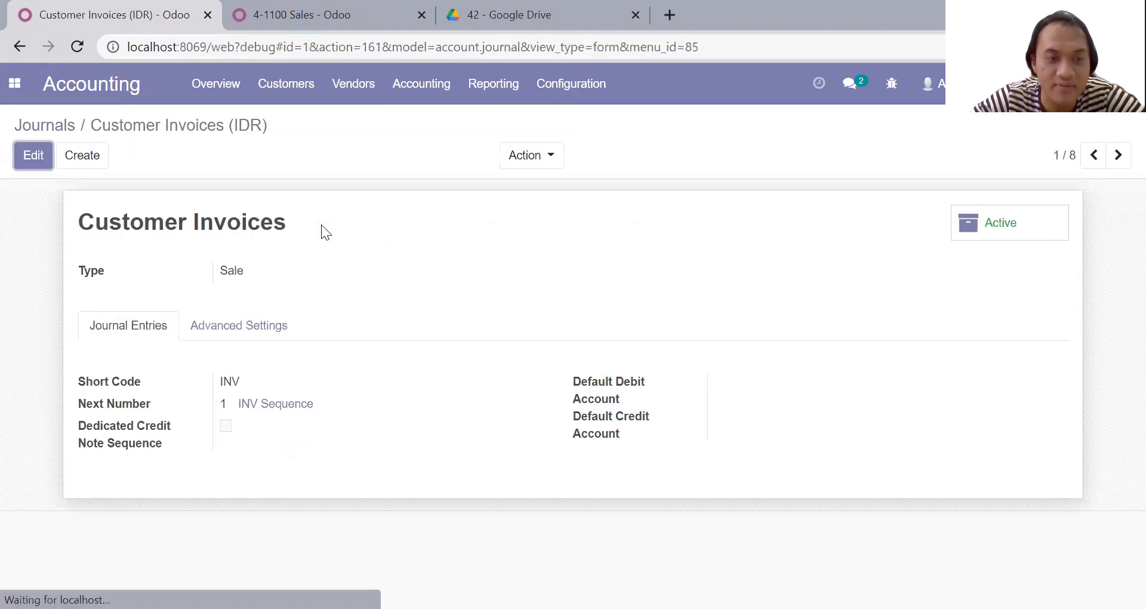
pyautogui.click(33, 156)
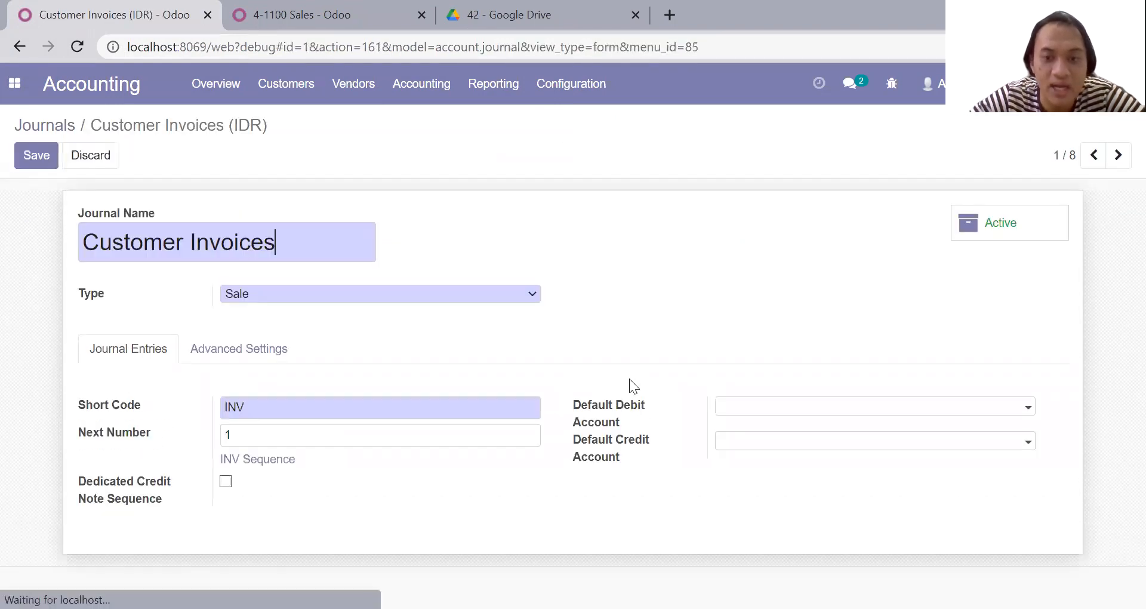
pyautogui.click(763, 412)
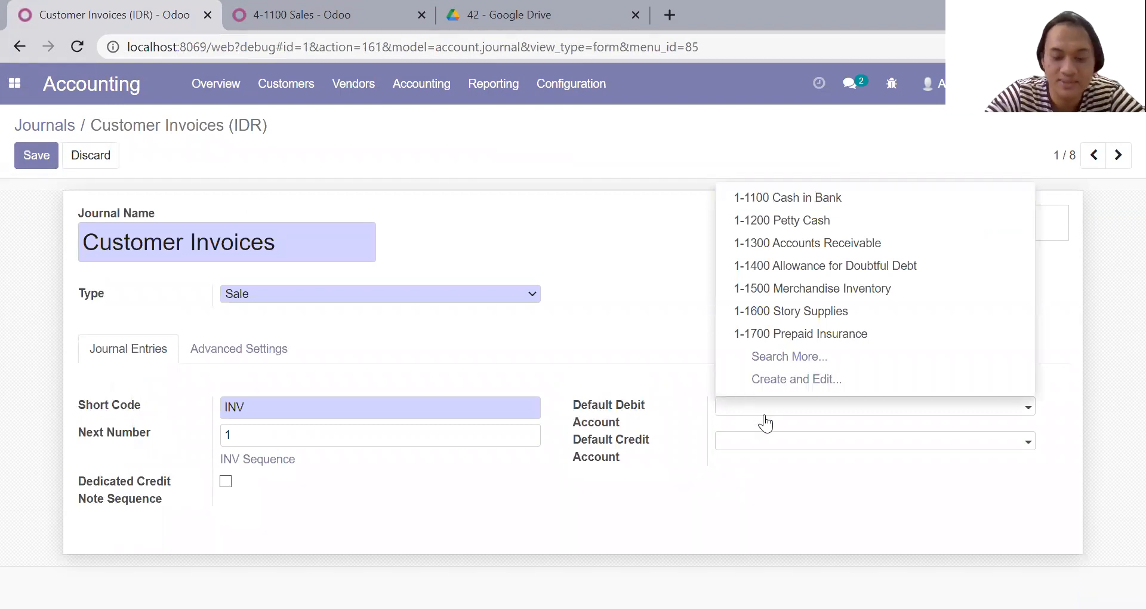
pyautogui.click(765, 357)
pyautogui.scroll(-5, 560, 352)
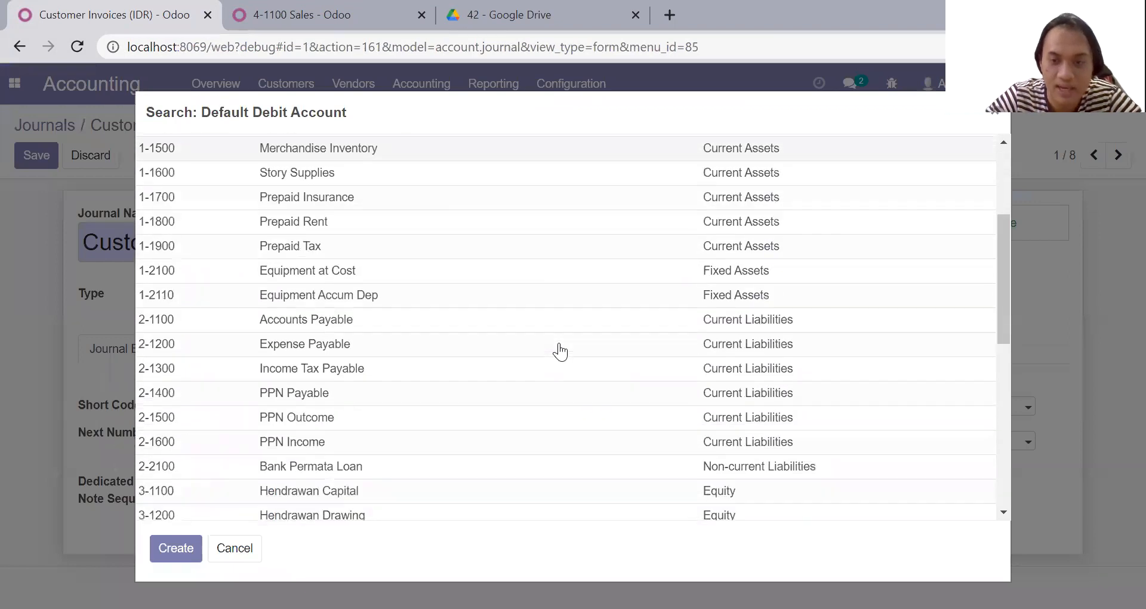
pyautogui.scroll(-3, 560, 352)
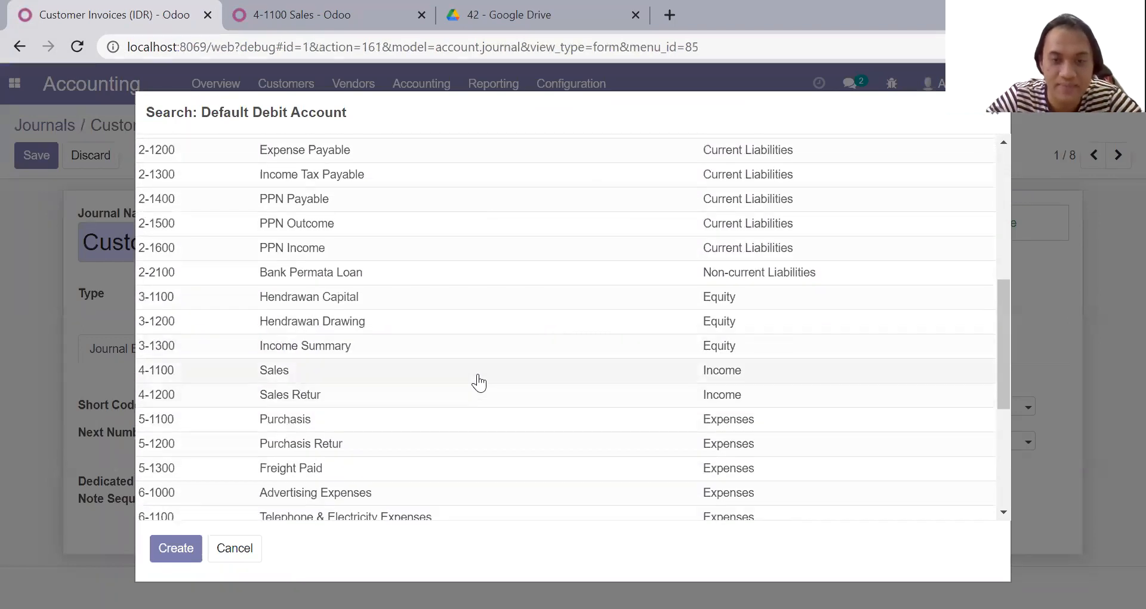
pyautogui.click(478, 374)
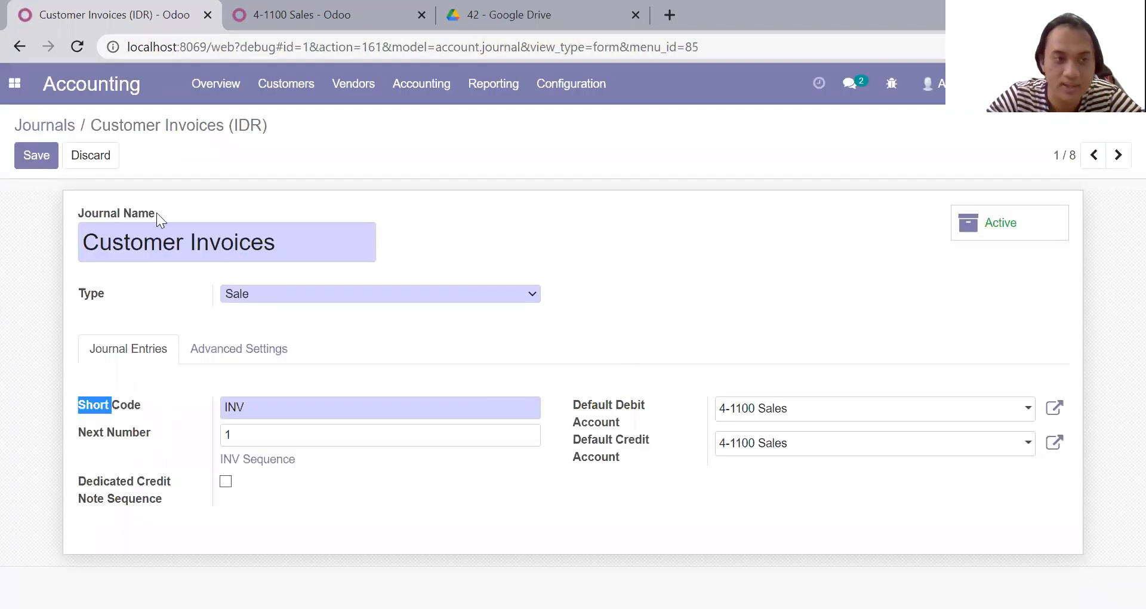
pyautogui.click(37, 162)
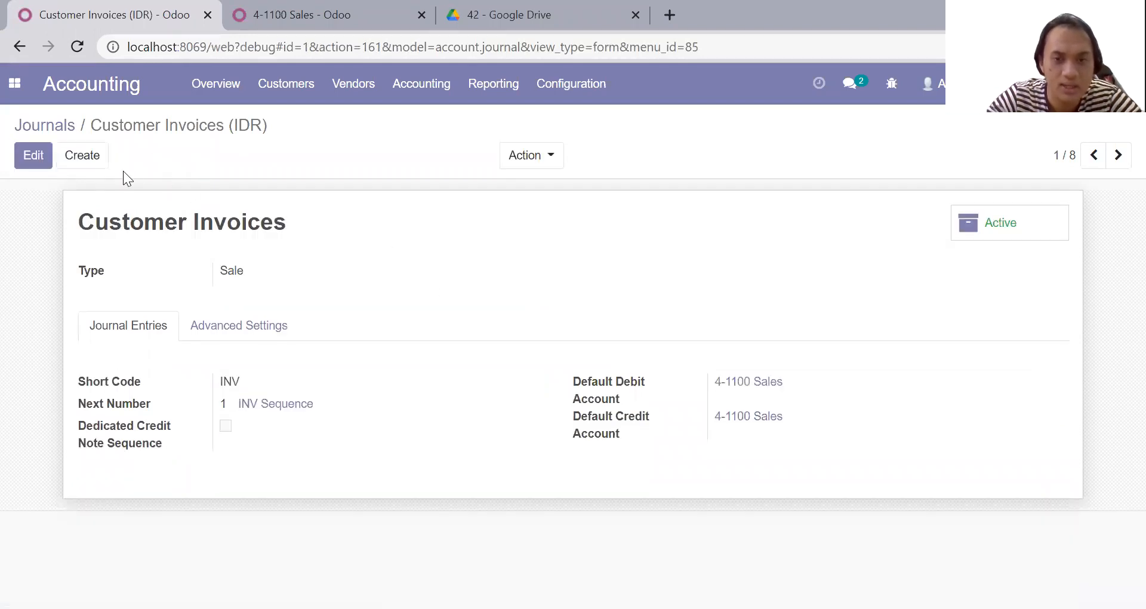
# Set 5-1100 Purchasis as the Vendor Bills journal's default debit and credit account and save it
pyautogui.click(49, 128)
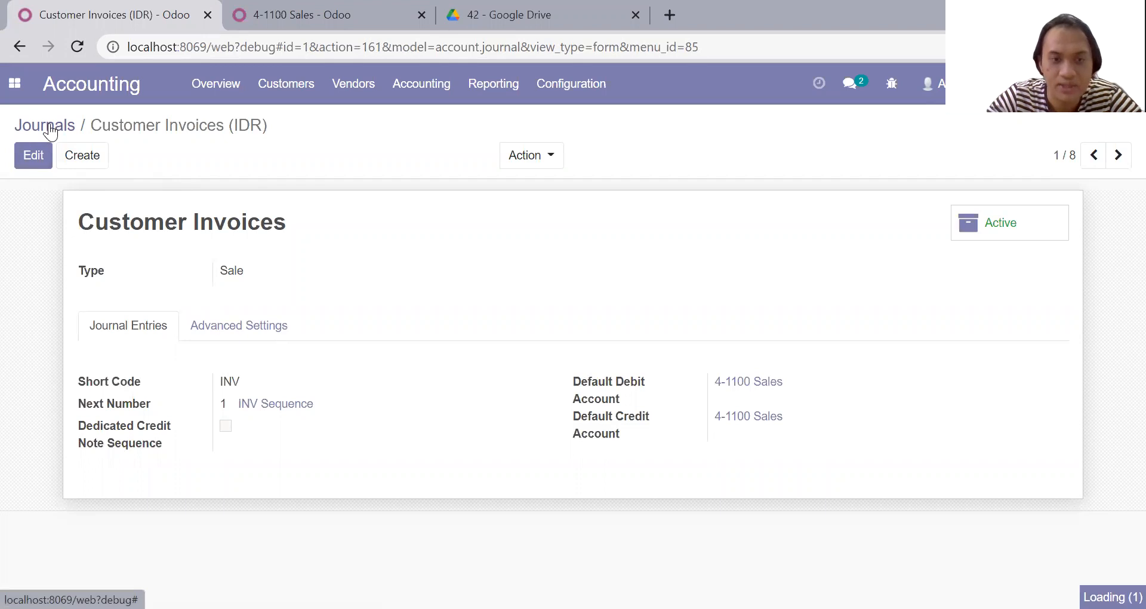
pyautogui.click(321, 247)
pyautogui.click(43, 159)
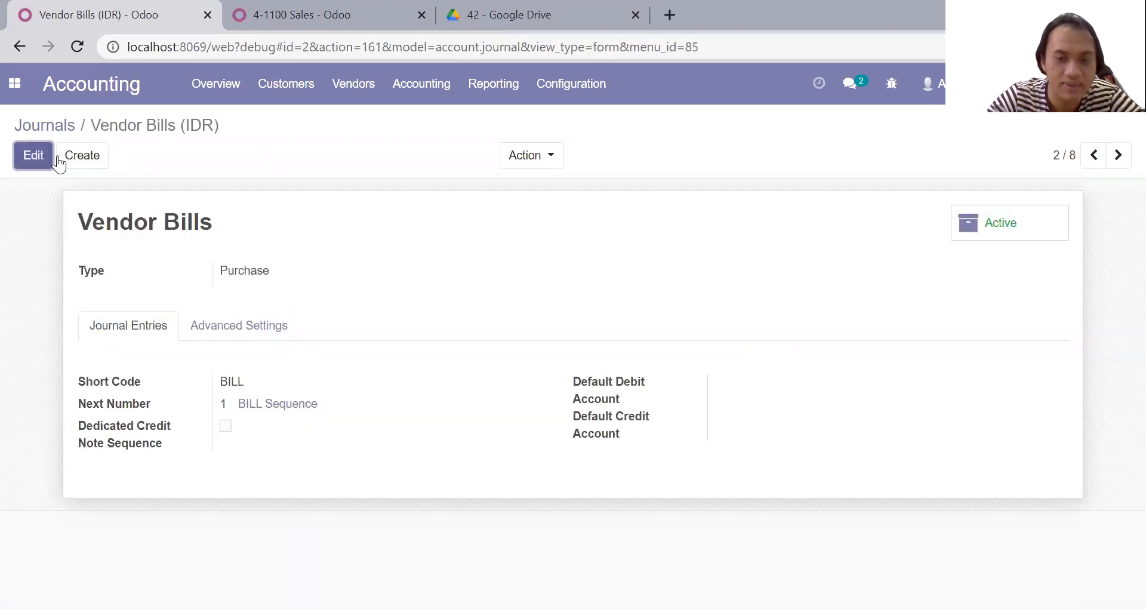
pyautogui.write('p')
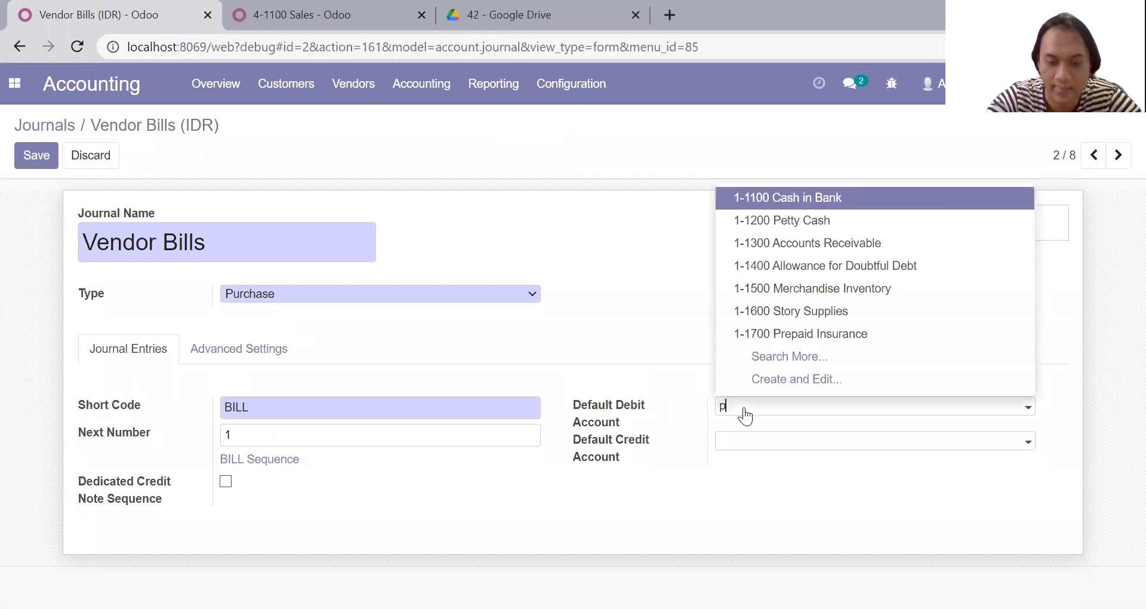
pyautogui.write('urch')
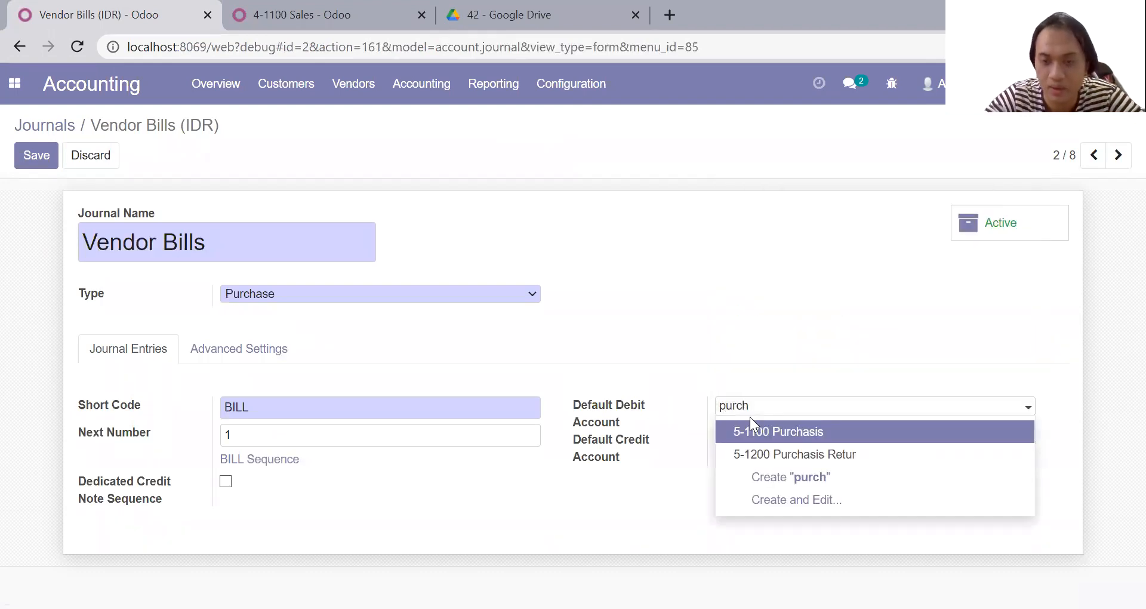
pyautogui.click(751, 432)
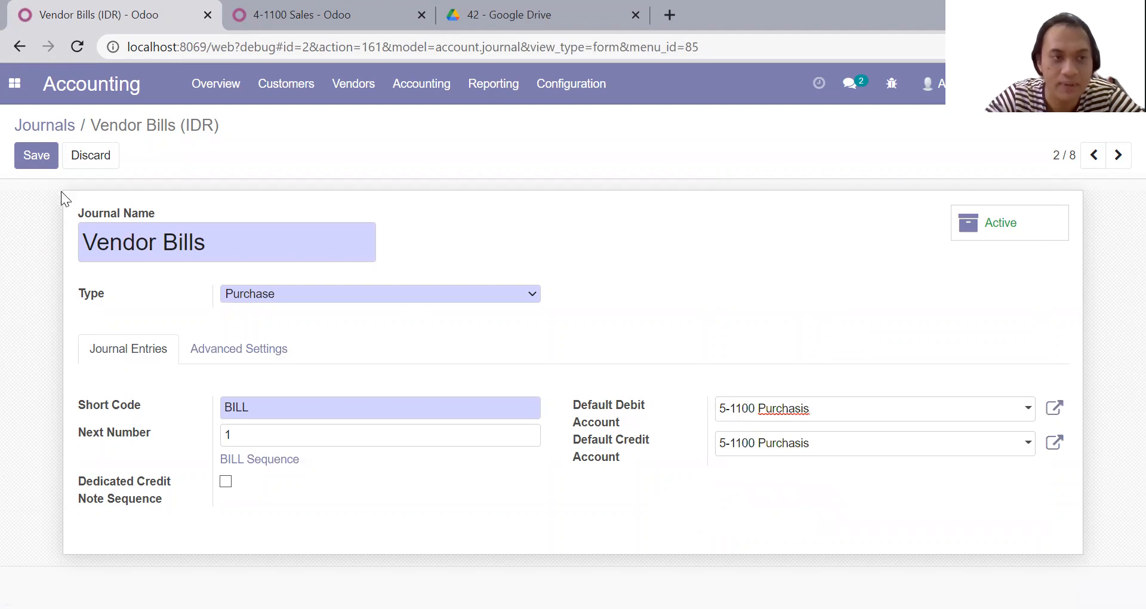
pyautogui.click(46, 167)
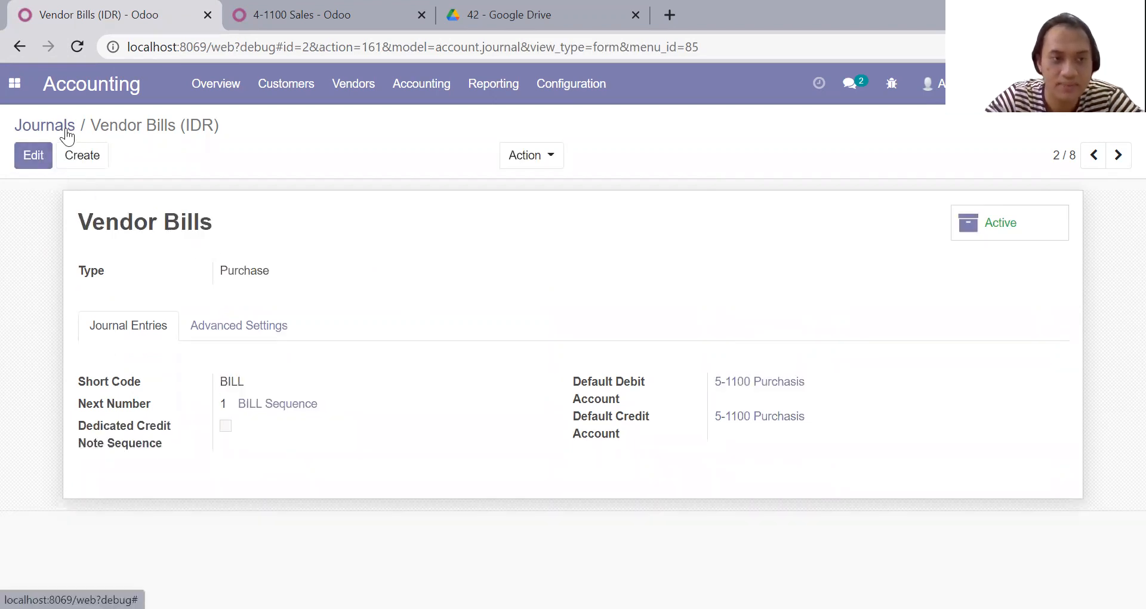
# Return to the transaction PDF and review cash receipt BKM12-1 from Guskom Computer in transaction document 3
pyautogui.click(292, 85)
pyautogui.click(511, 7)
pyautogui.scroll(-10, 572, 286)
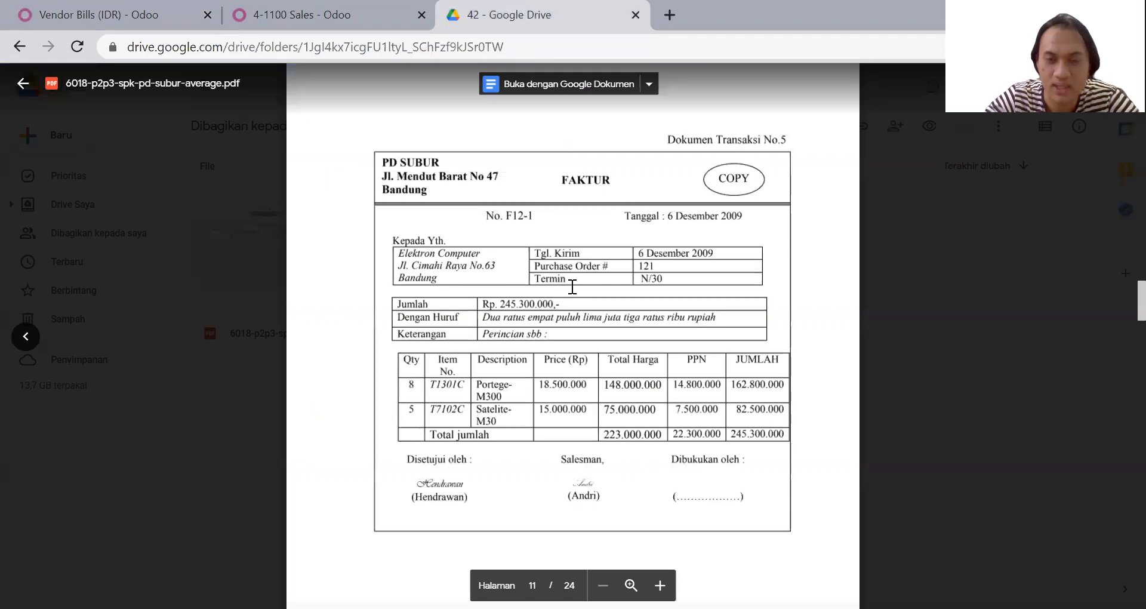
pyautogui.scroll(1, 572, 287)
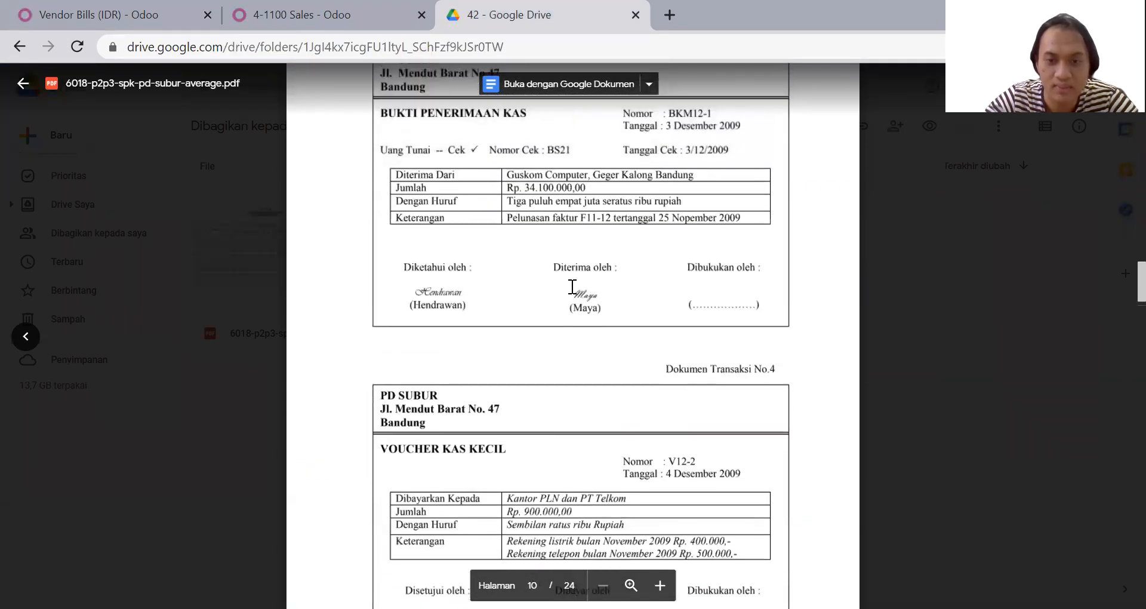
pyautogui.scroll(-1, 572, 286)
pyautogui.scroll(3, 572, 287)
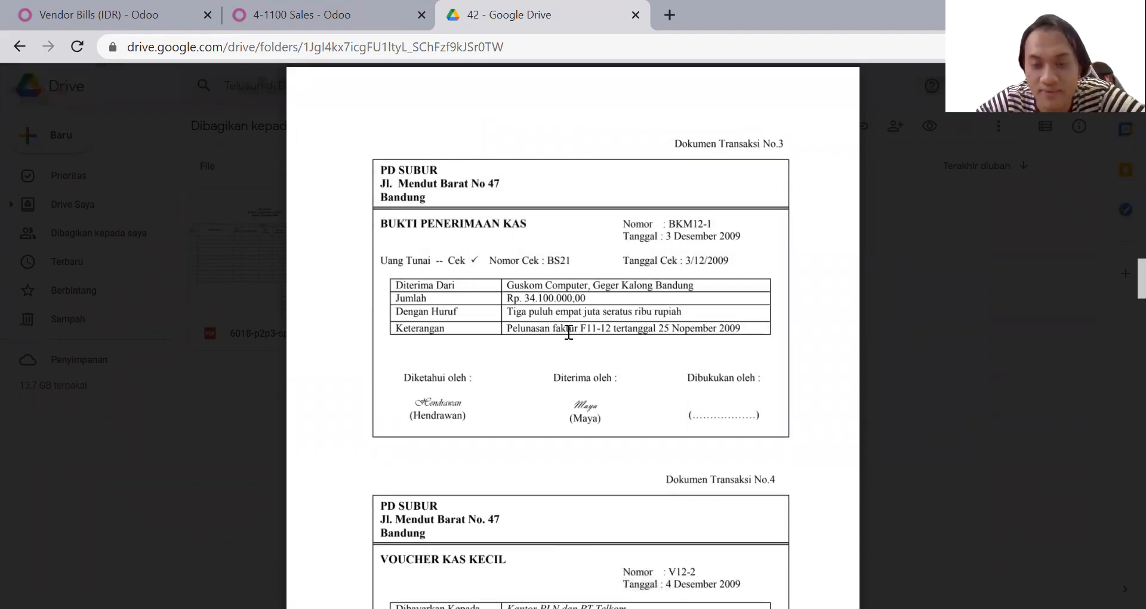
pyautogui.scroll(-2, 569, 332)
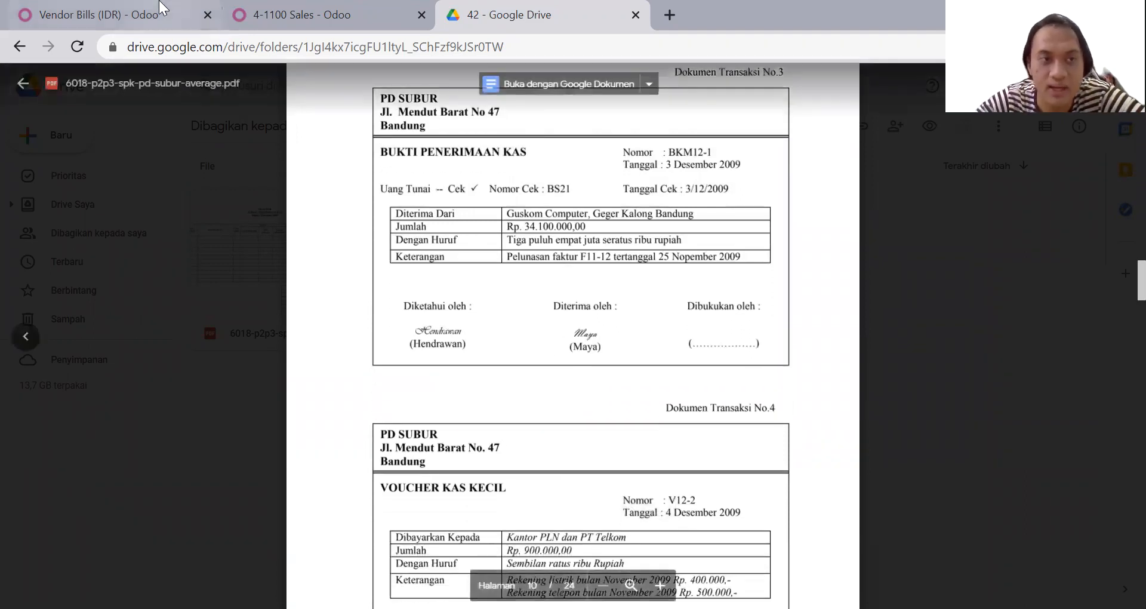
# Switch back to Odoo and open Guskom Computer's customer invoice dated 11/25/2009
pyautogui.click(95, 15)
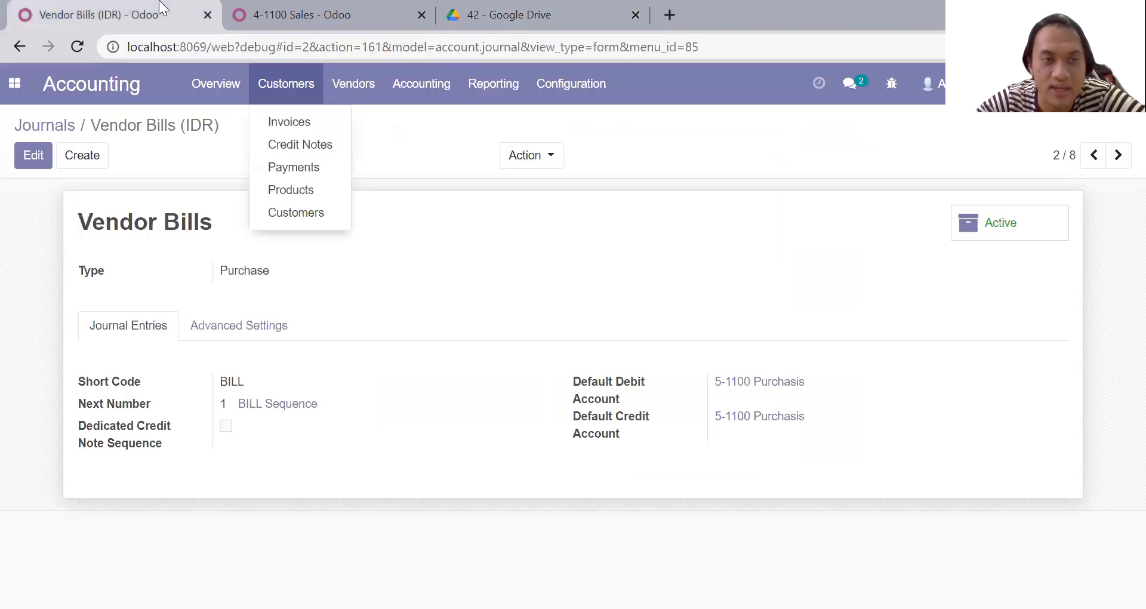
pyautogui.click(285, 122)
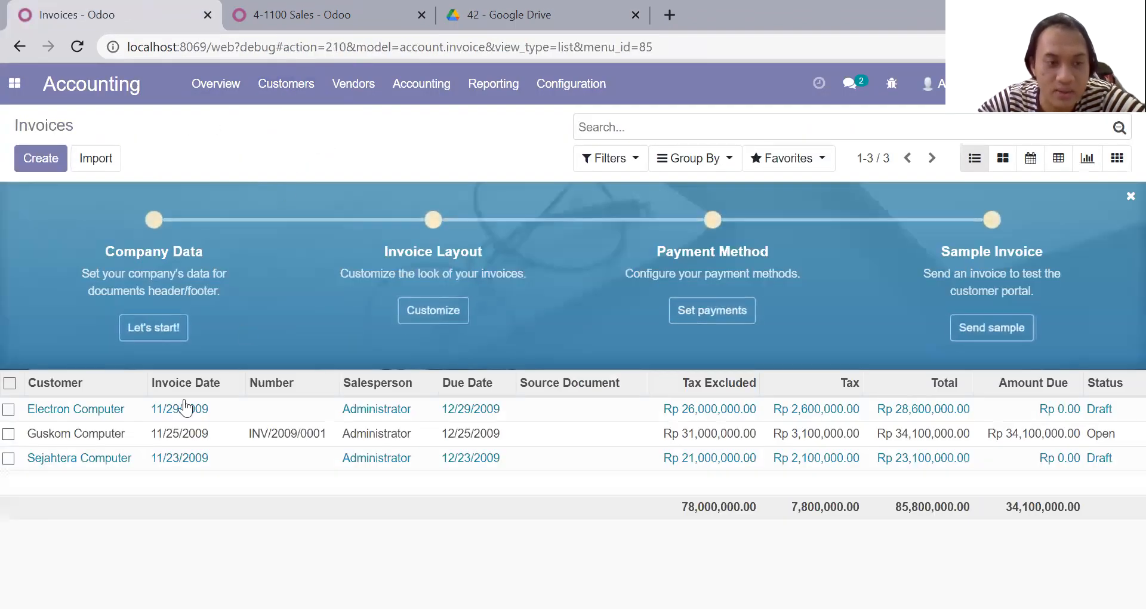
pyautogui.click(166, 442)
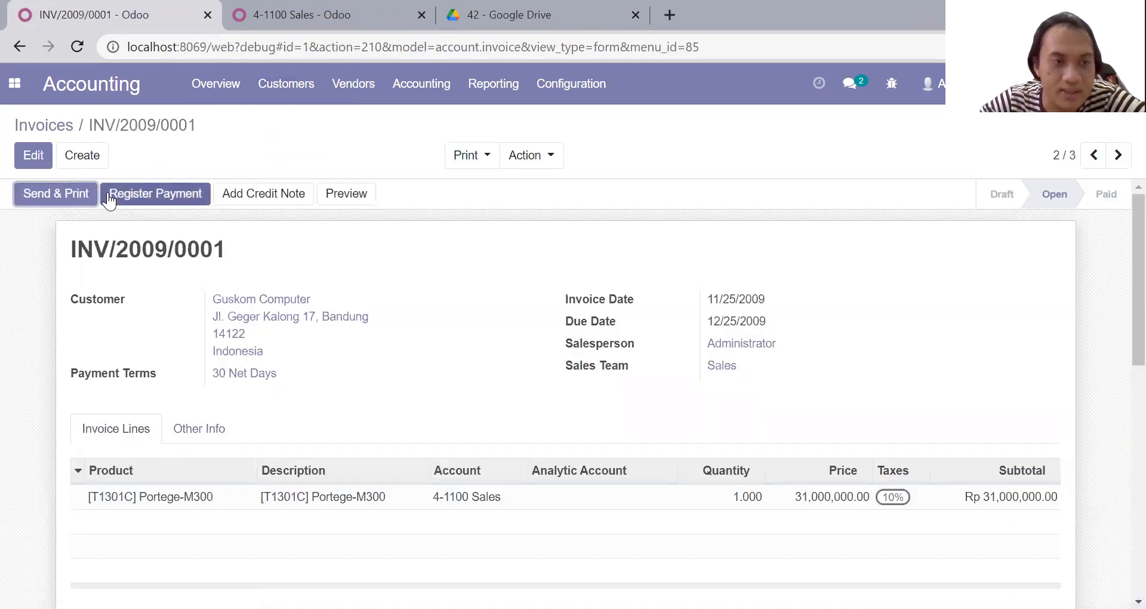
# Try to register a Rp34,100,000 payment dated 04/22/2021 through Bank (IDR) for Guskom Computer's invoice
pyautogui.click(132, 194)
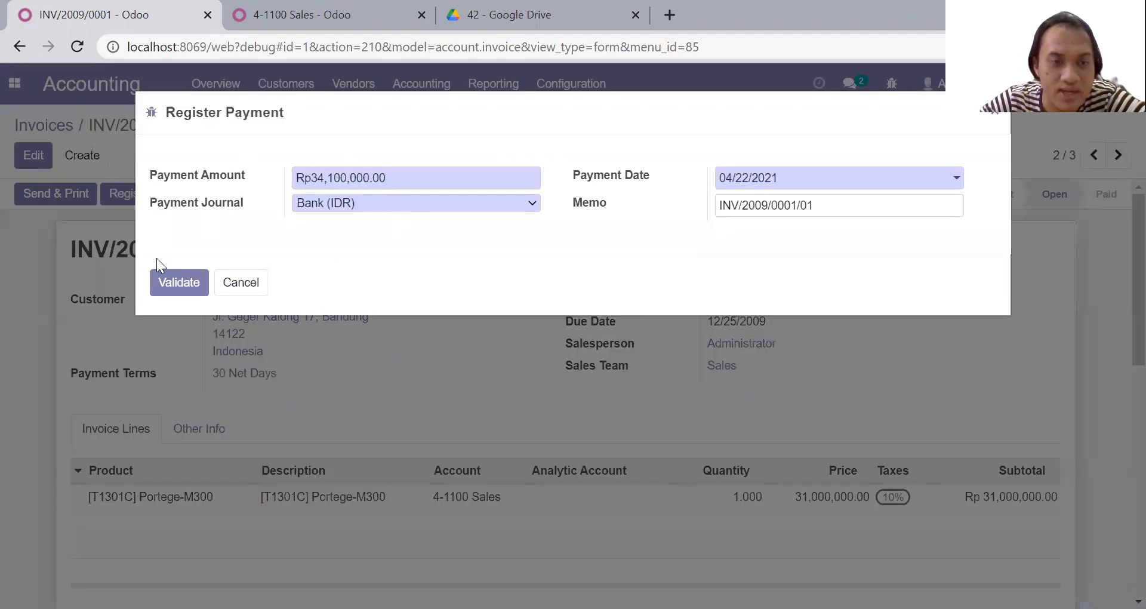
pyautogui.click(166, 288)
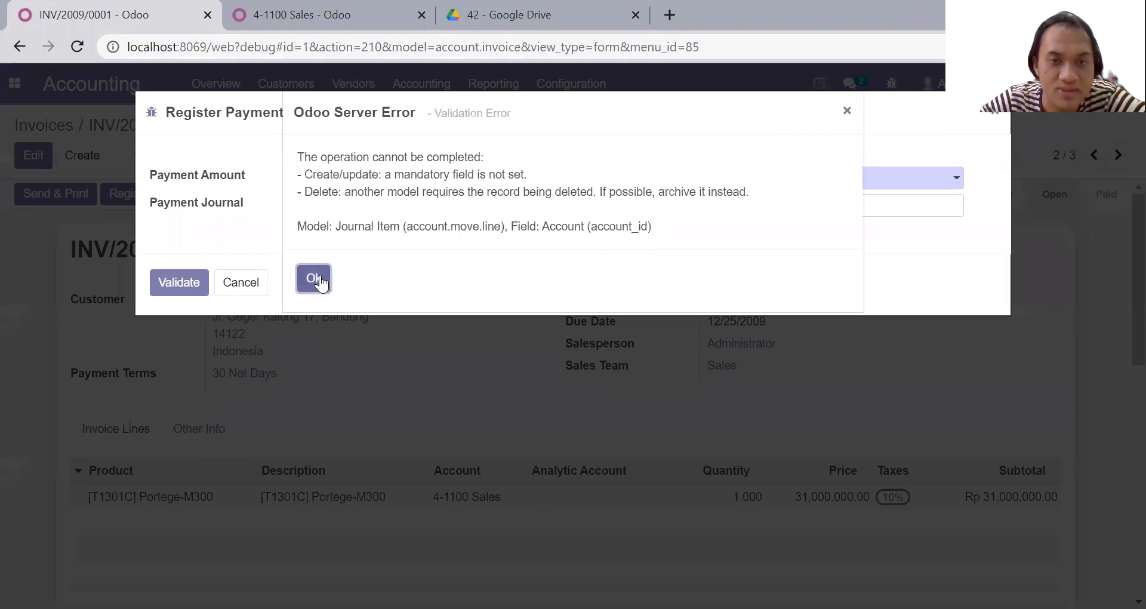
pyautogui.click(320, 289)
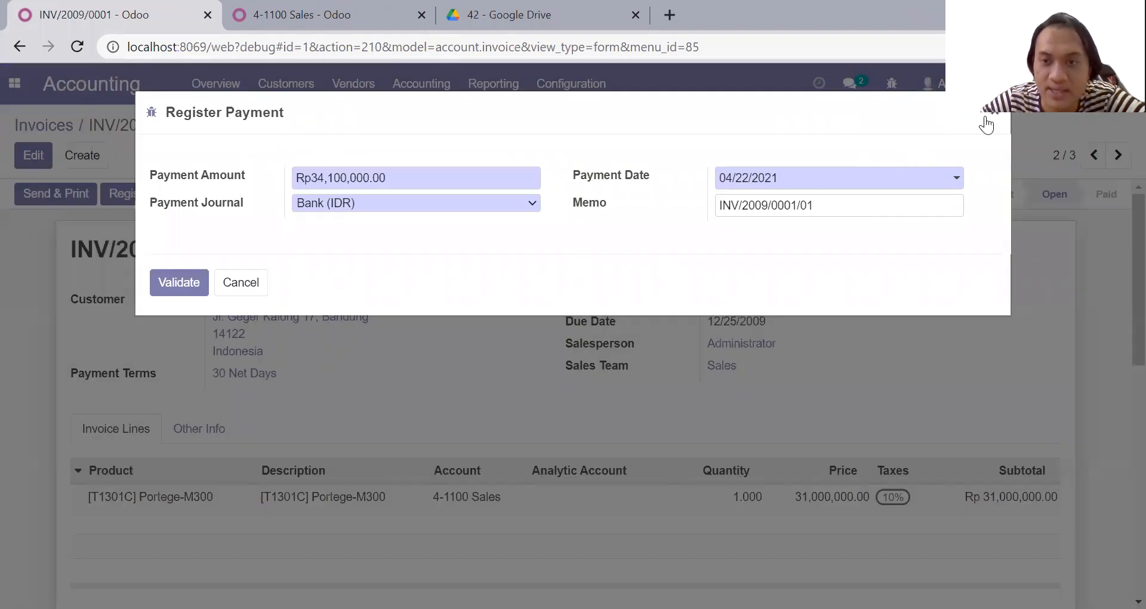
# Set the payment date to 12/24/2009 in the invoice's payment form
pyautogui.click(857, 183)
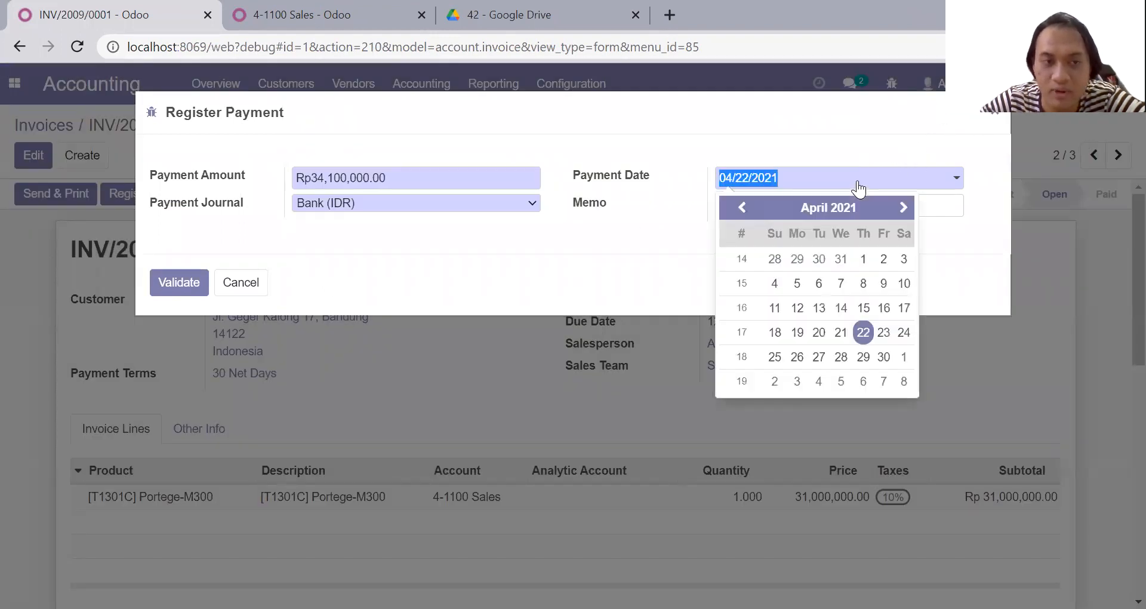
pyautogui.doubleClick(742, 207)
pyautogui.doubleClick(743, 208)
pyautogui.tripleClick(742, 208)
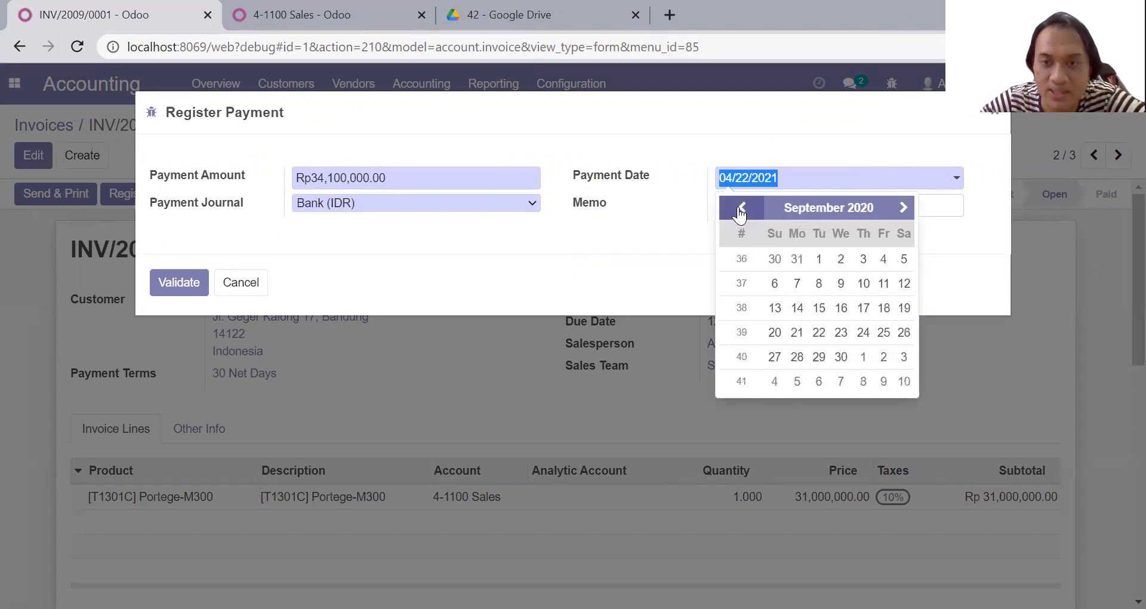
pyautogui.press('End')
pyautogui.press('BackSpace')
pyautogui.press('BackSpace')
pyautogui.press('BackSpace')
pyautogui.press('BackSpace')
pyautogui.press('BackSpace')
pyautogui.press('BackSpace')
pyautogui.press('BackSpace')
pyautogui.press('BackSpace')
pyautogui.press('BackSpace')
pyautogui.press('BackSpace')
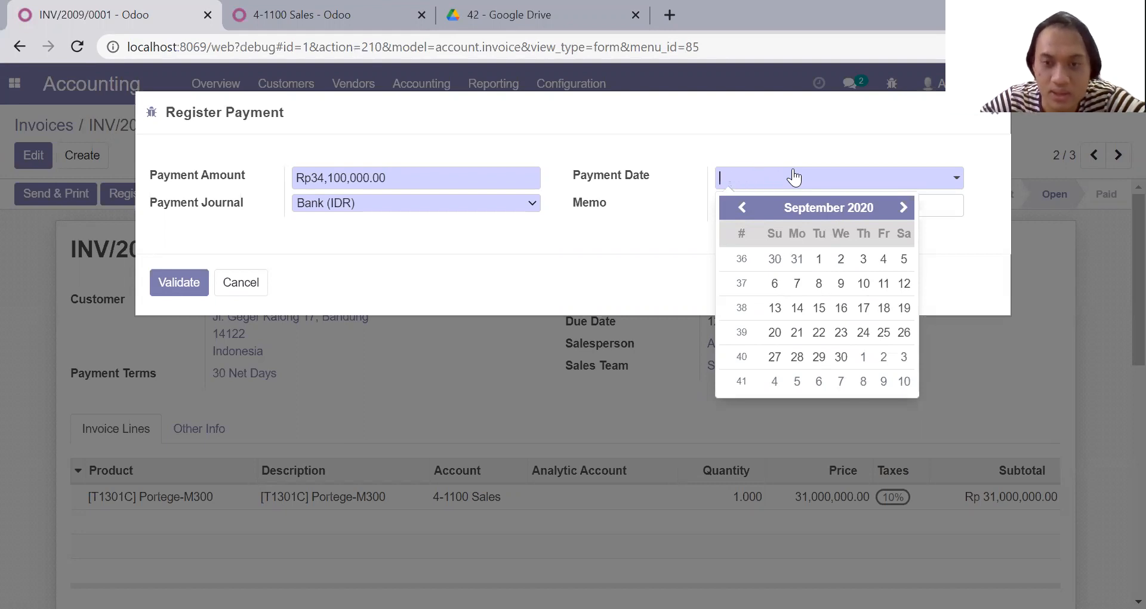
pyautogui.click(990, 403)
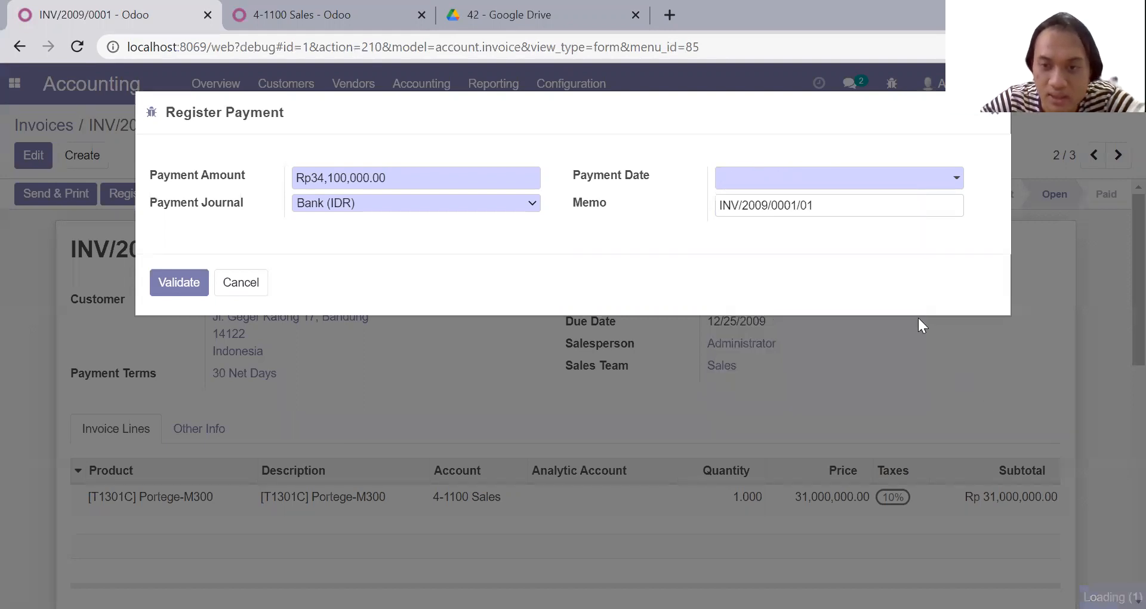
pyautogui.click(830, 179)
pyautogui.write('12')
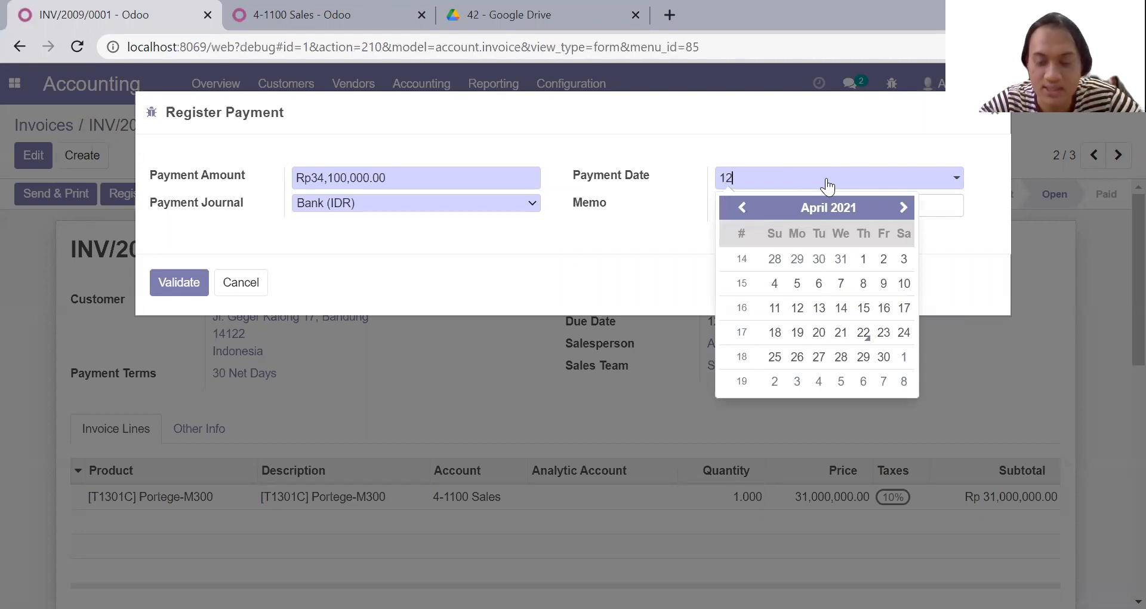
pyautogui.write('/24/2009')
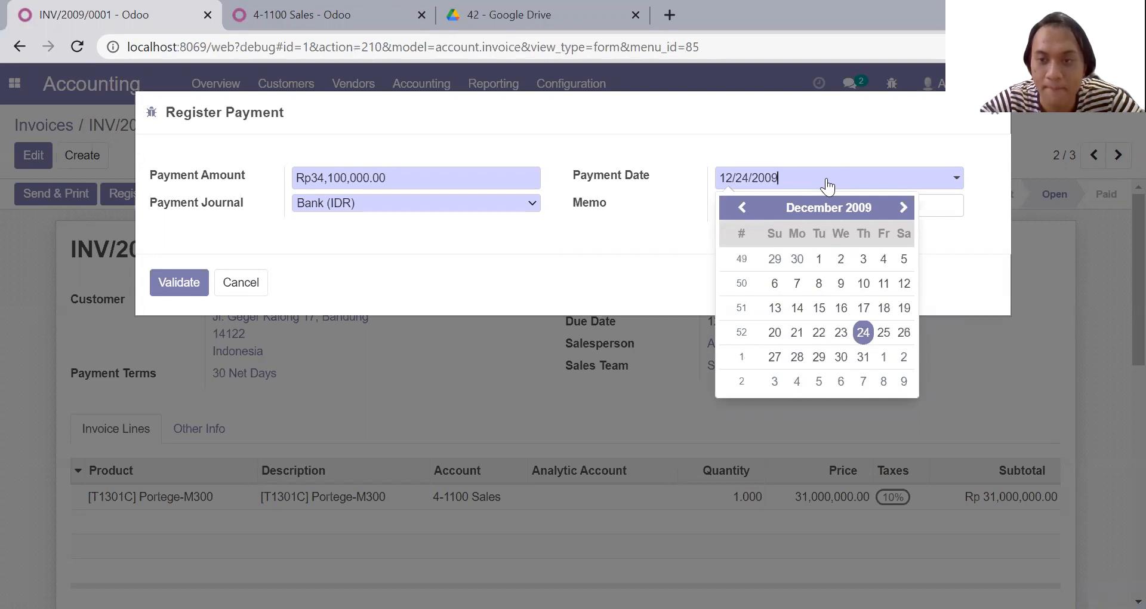
pyautogui.click(560, 264)
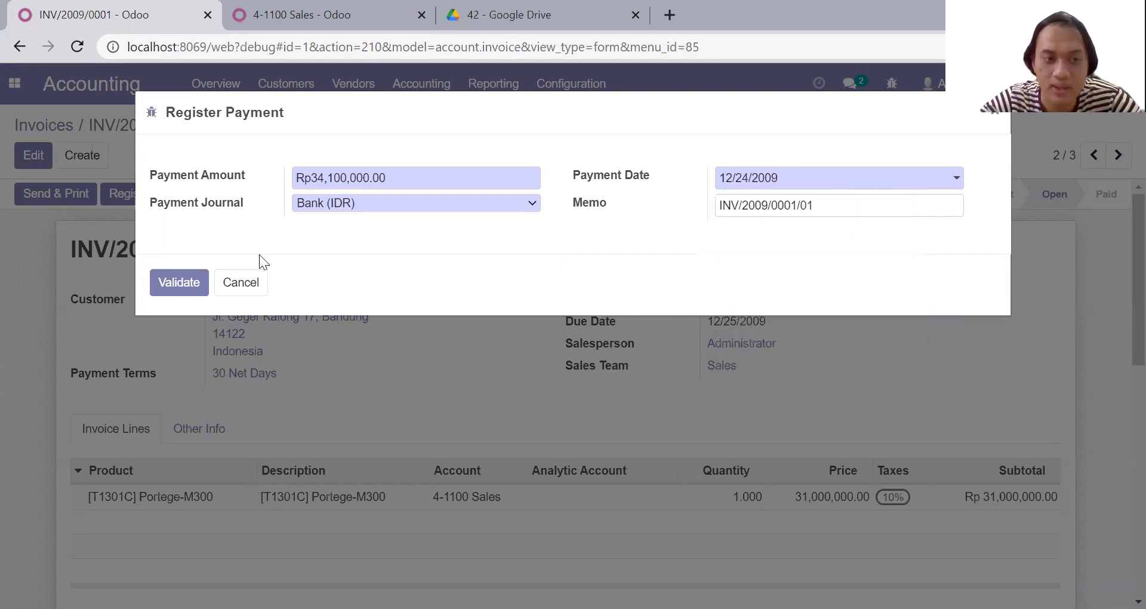
# Try to validate the payment dated 12/24/2009 through Bank (IDR), and close the payment form
pyautogui.click(193, 288)
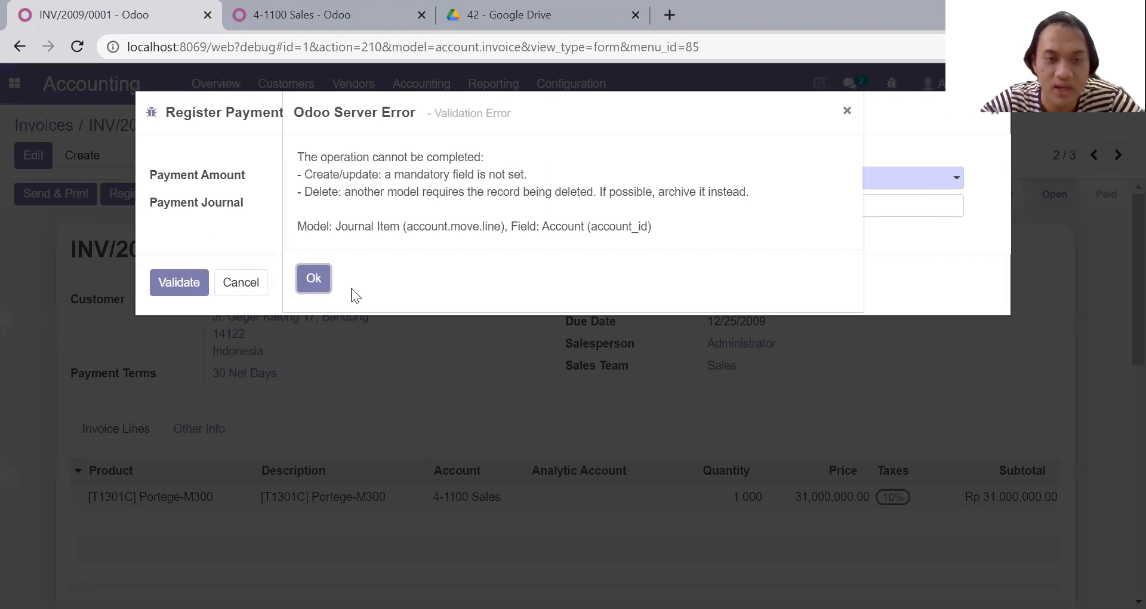
pyautogui.click(314, 279)
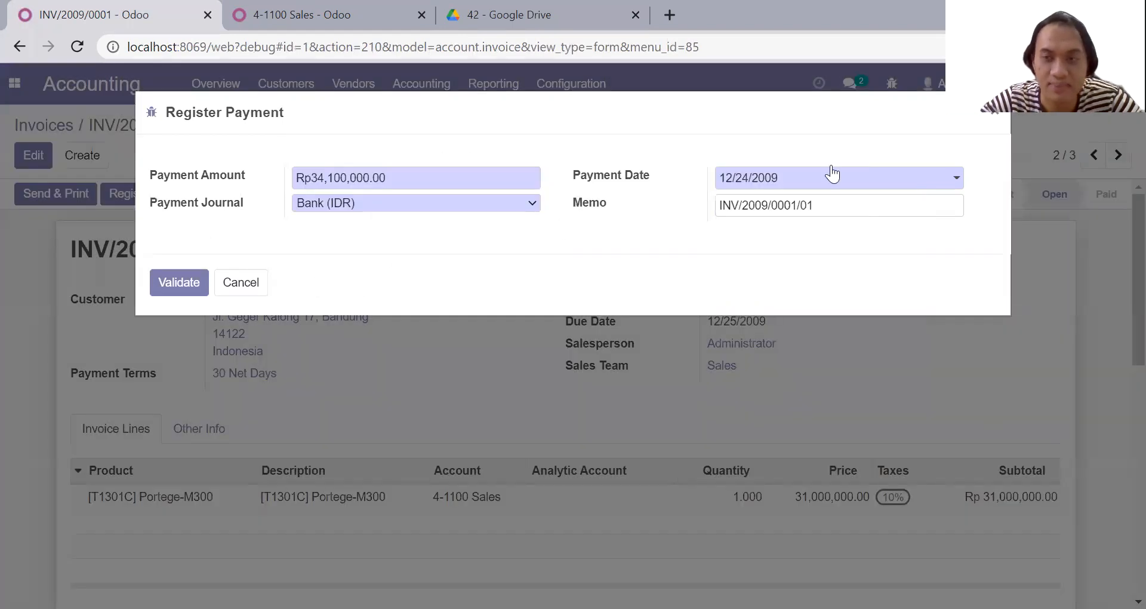
pyautogui.click(992, 119)
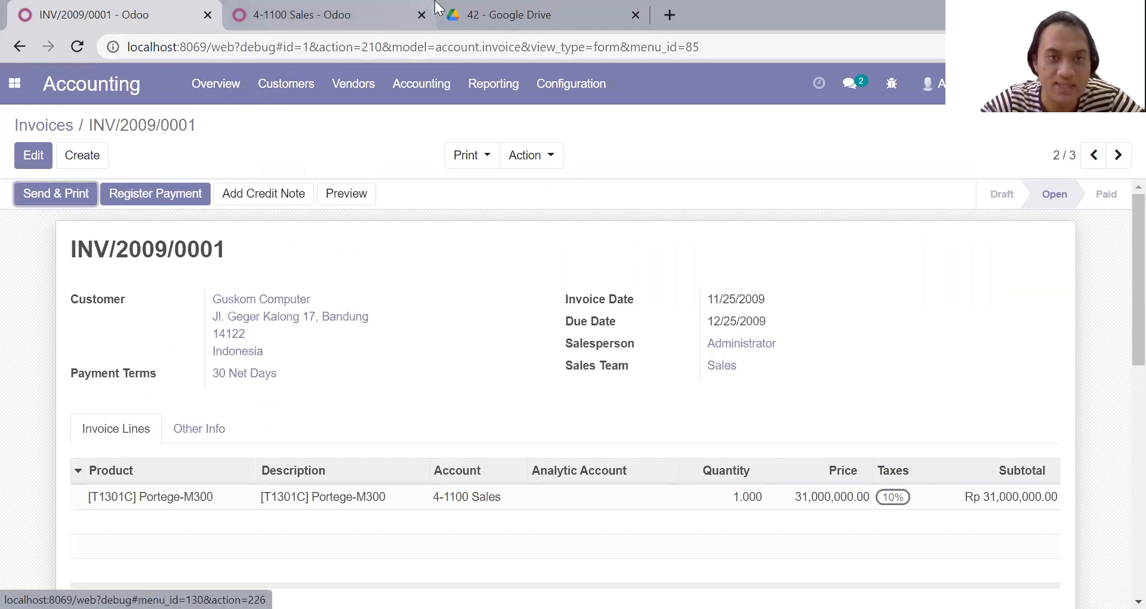
# Switch to the transaction PDF in Google Drive and review sales invoice F12-1 to Elektron Computer in transaction document 5
pyautogui.click(481, 8)
pyautogui.scroll(2, 444, 263)
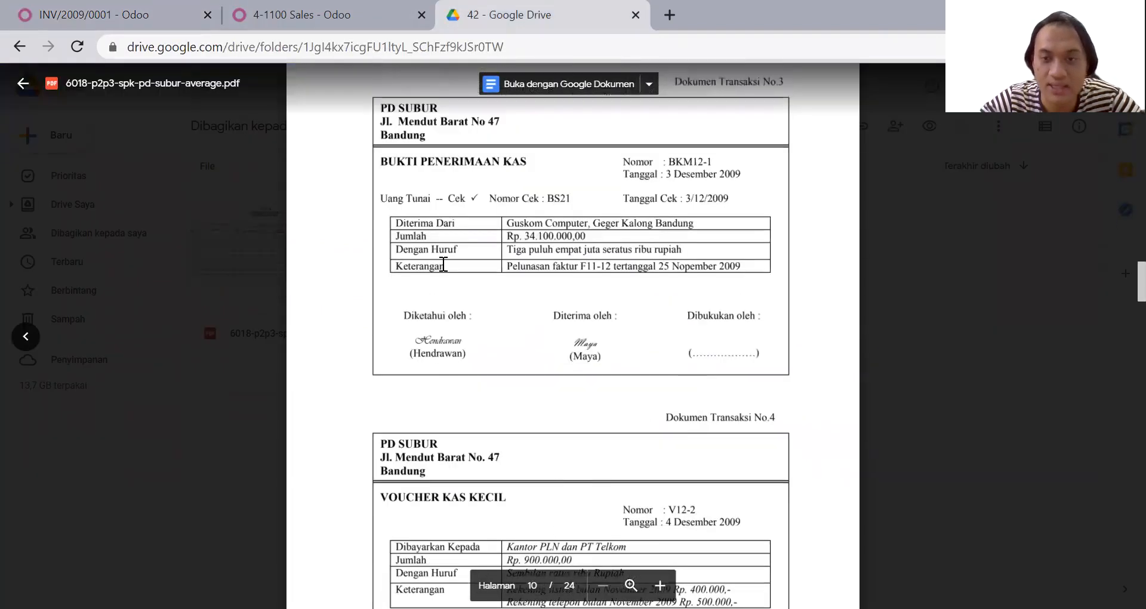
pyautogui.scroll(-10, 443, 263)
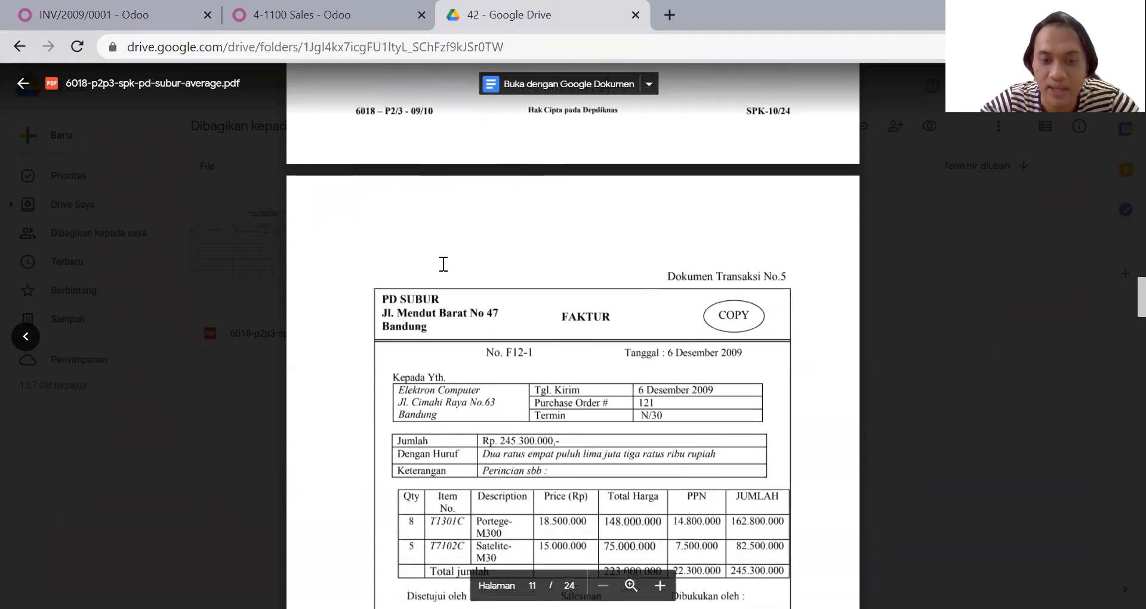
pyautogui.scroll(-2, 443, 263)
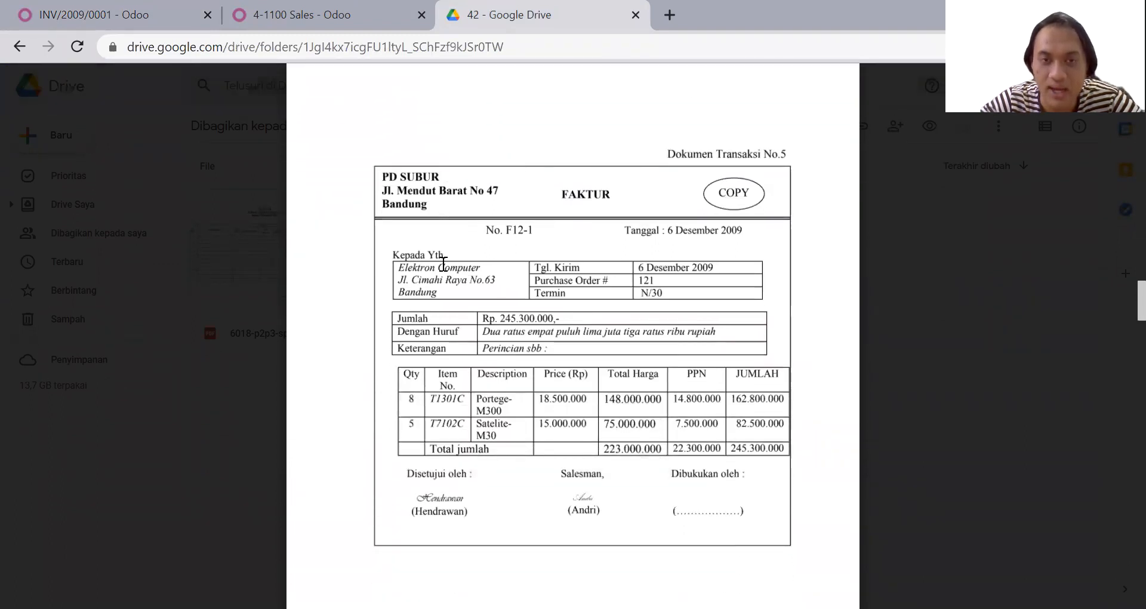
pyautogui.scroll(-1, 444, 263)
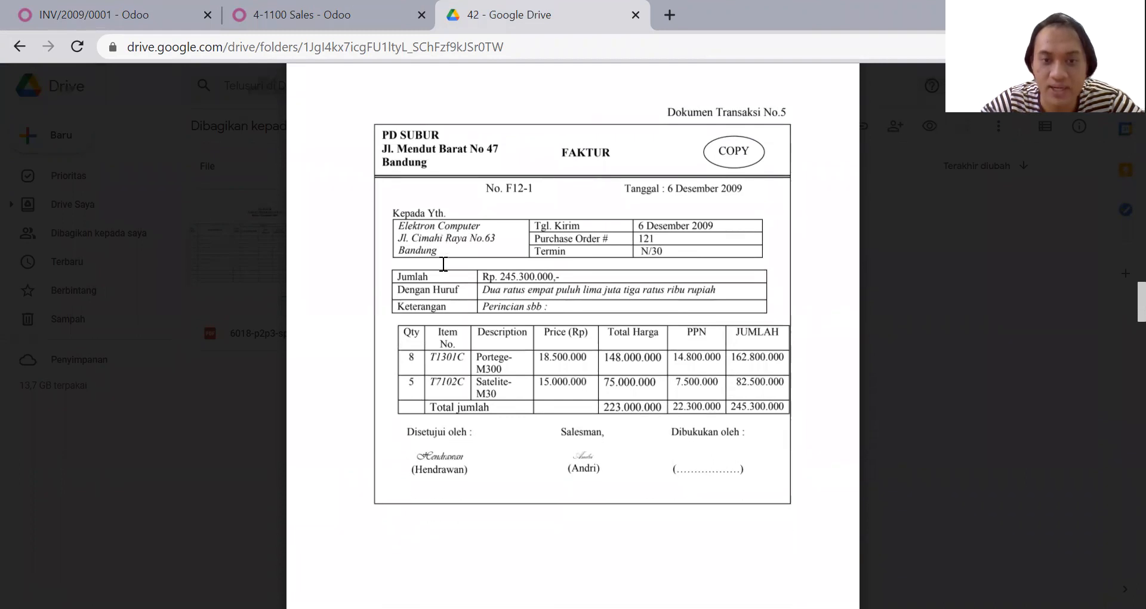
pyautogui.click(152, 9)
pyautogui.click(14, 83)
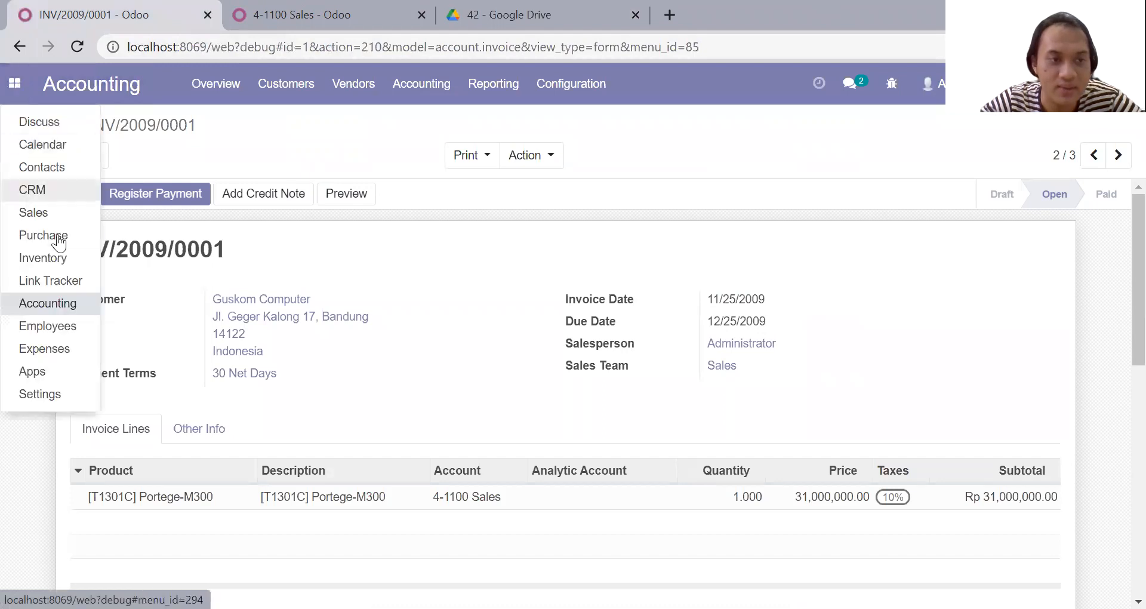
pyautogui.click(63, 236)
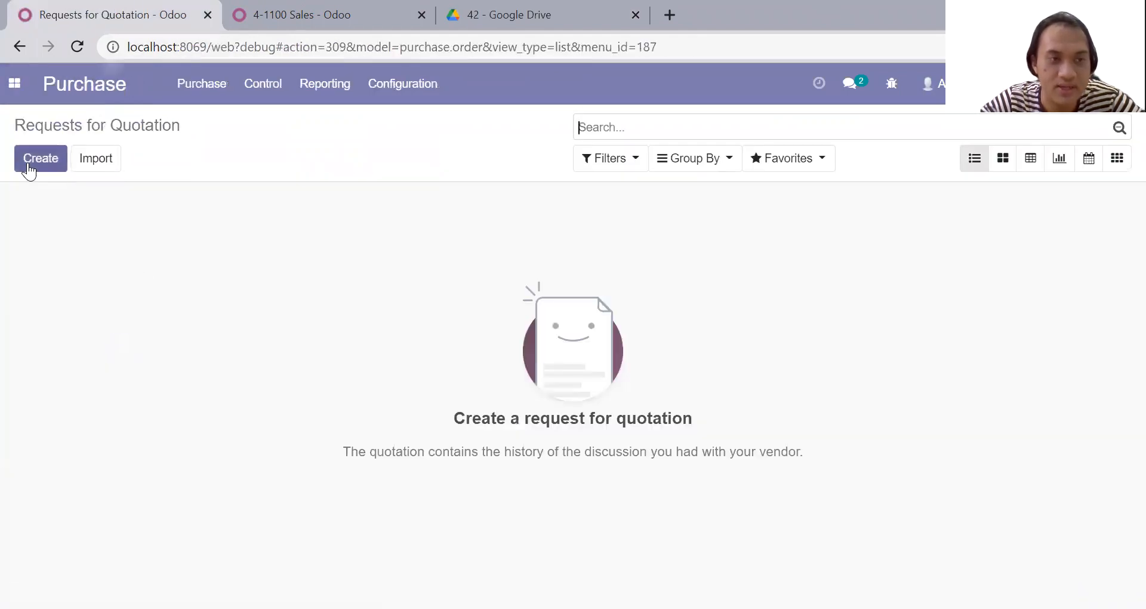
pyautogui.click(36, 165)
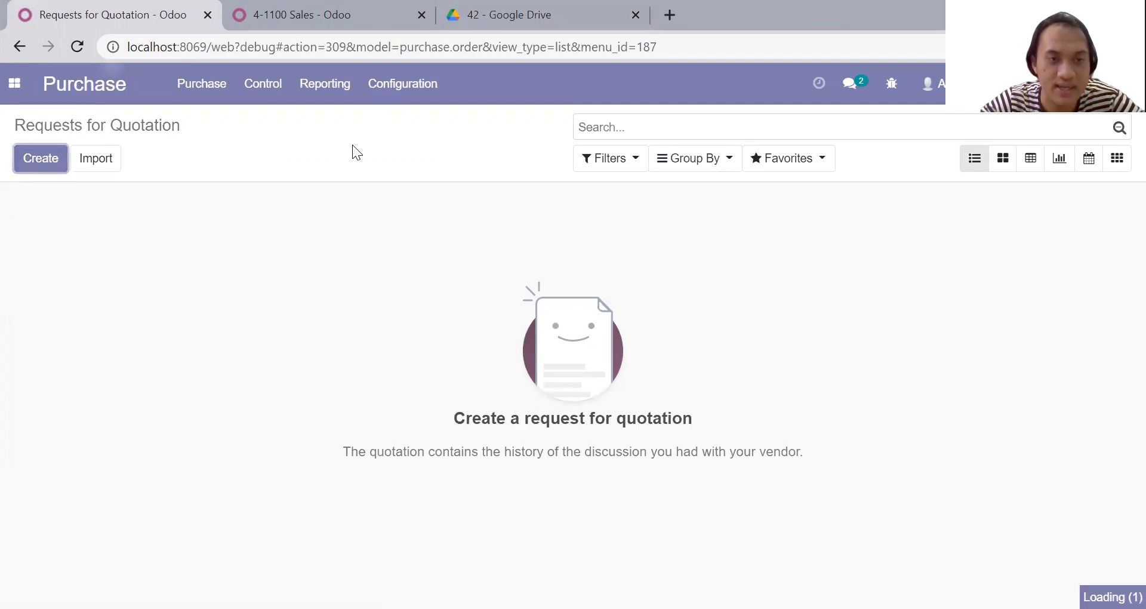
pyautogui.click(483, 8)
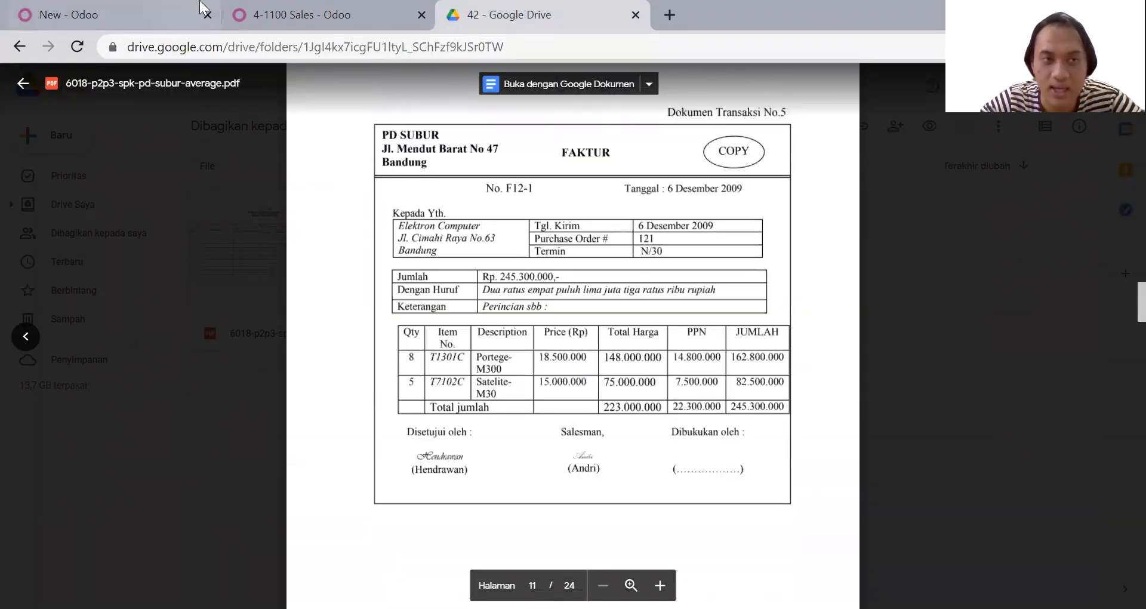
pyautogui.click(154, 8)
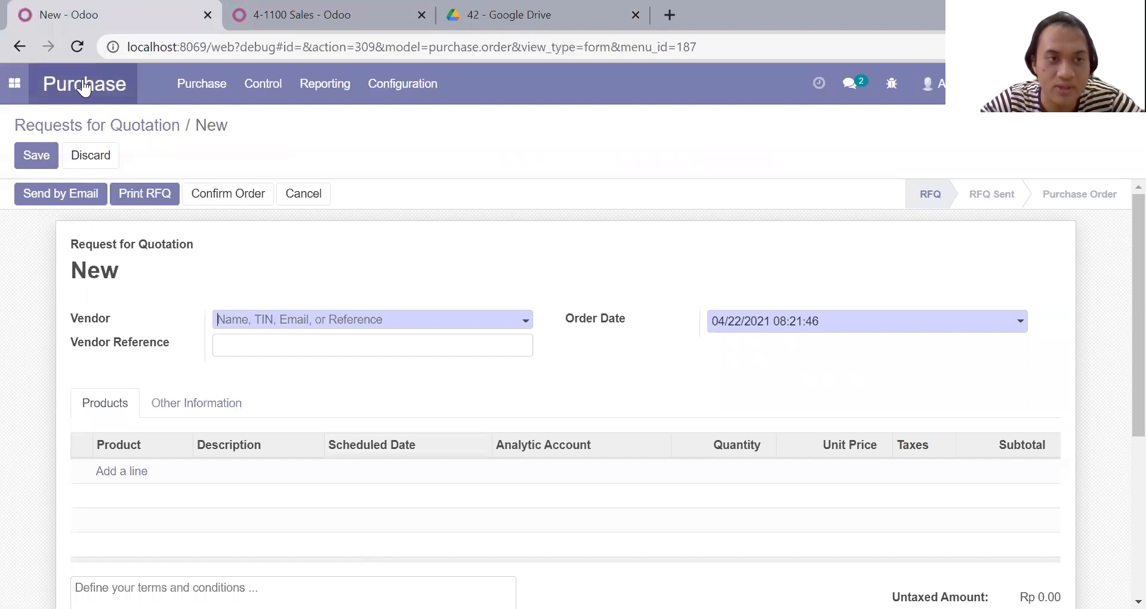
# Start a new quotation in Odoo's Sales module for the customer Electron Computer
pyautogui.click(13, 84)
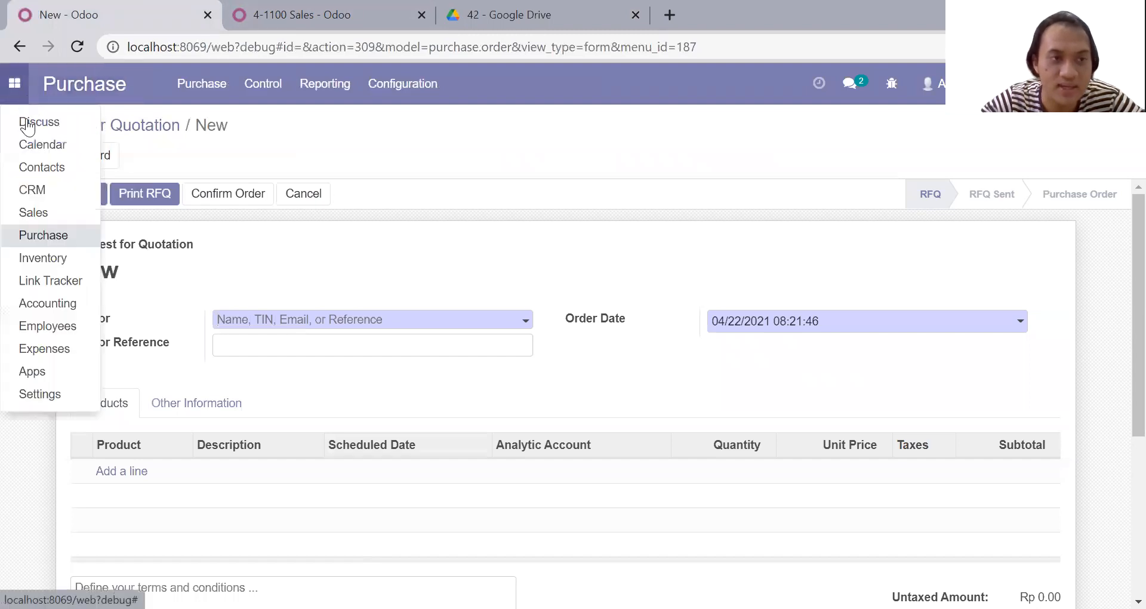
pyautogui.click(37, 212)
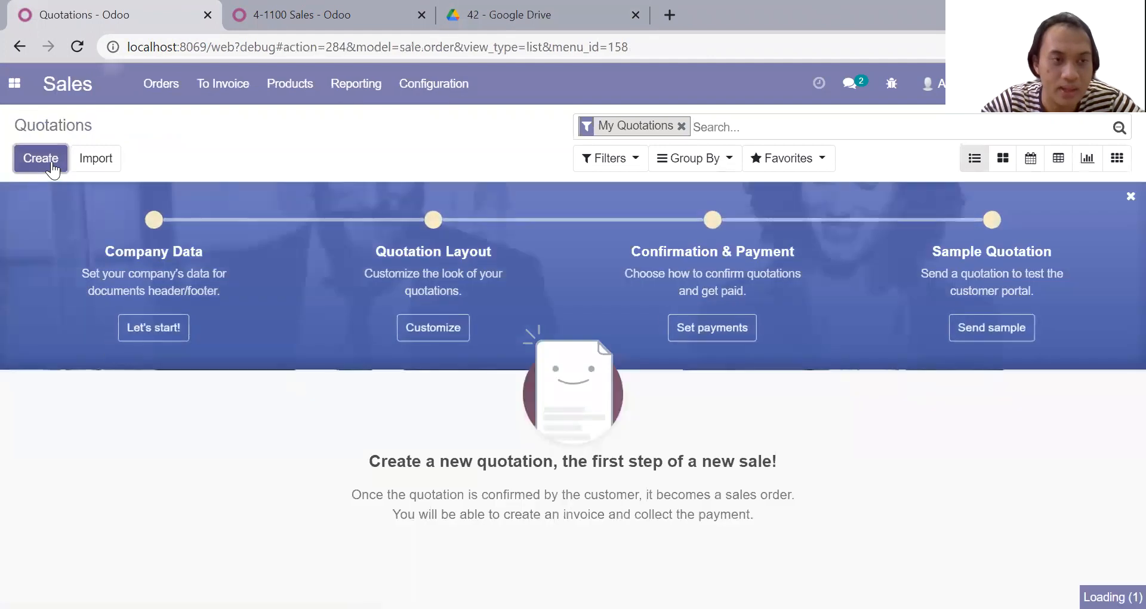
pyautogui.click(58, 170)
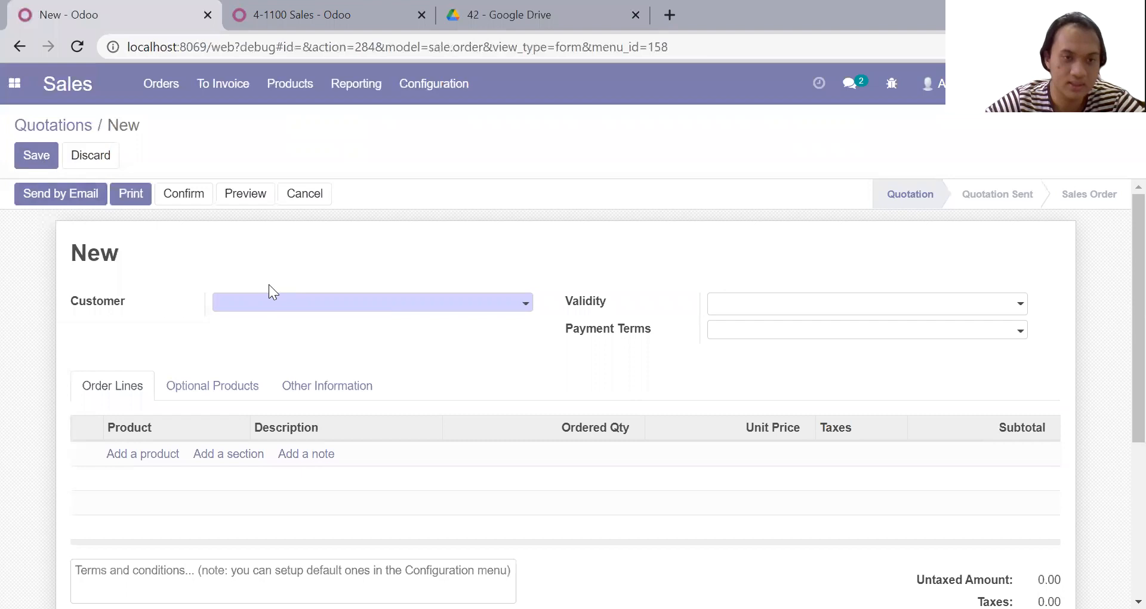
pyautogui.click(285, 308)
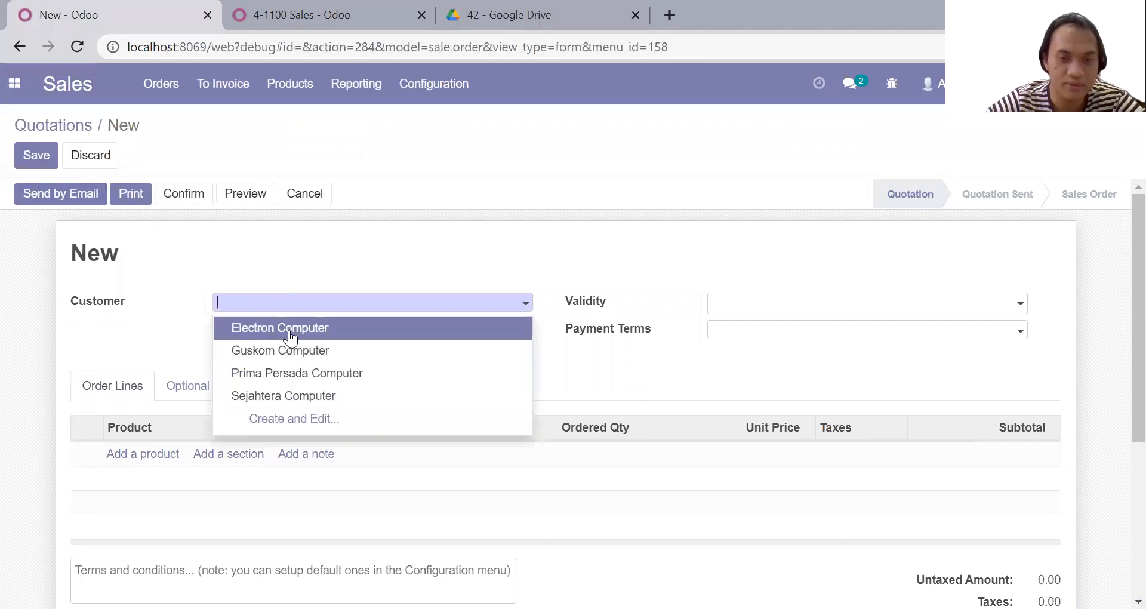
pyautogui.click(322, 327)
# Check the invoice date in the transaction PDF and set the quotation's validity date to 12/06/2009
pyautogui.click(759, 305)
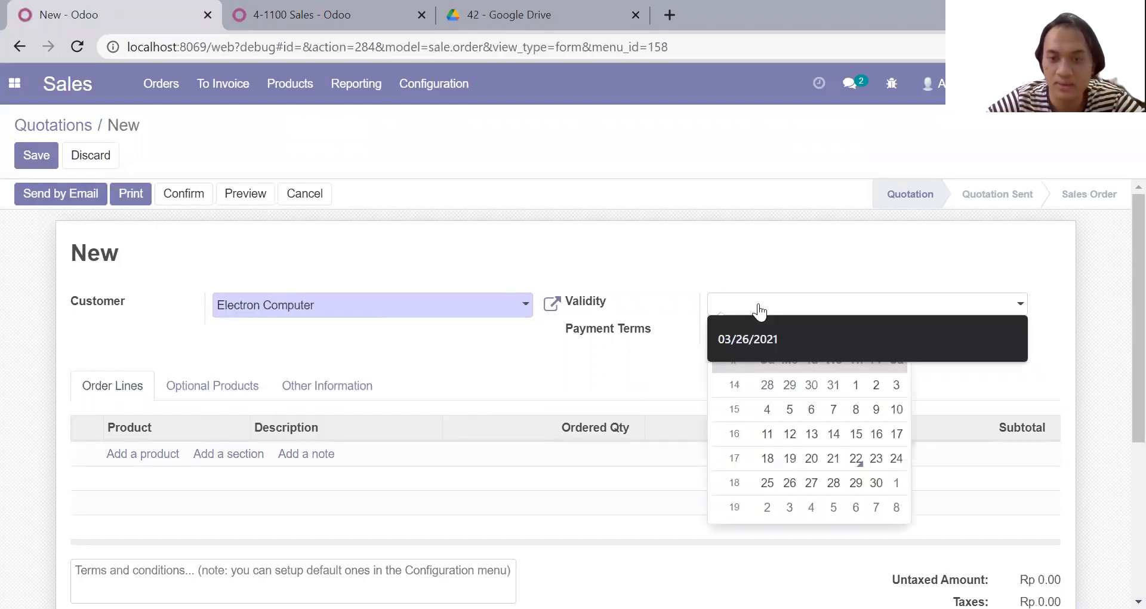
pyautogui.click(732, 267)
pyautogui.click(488, 18)
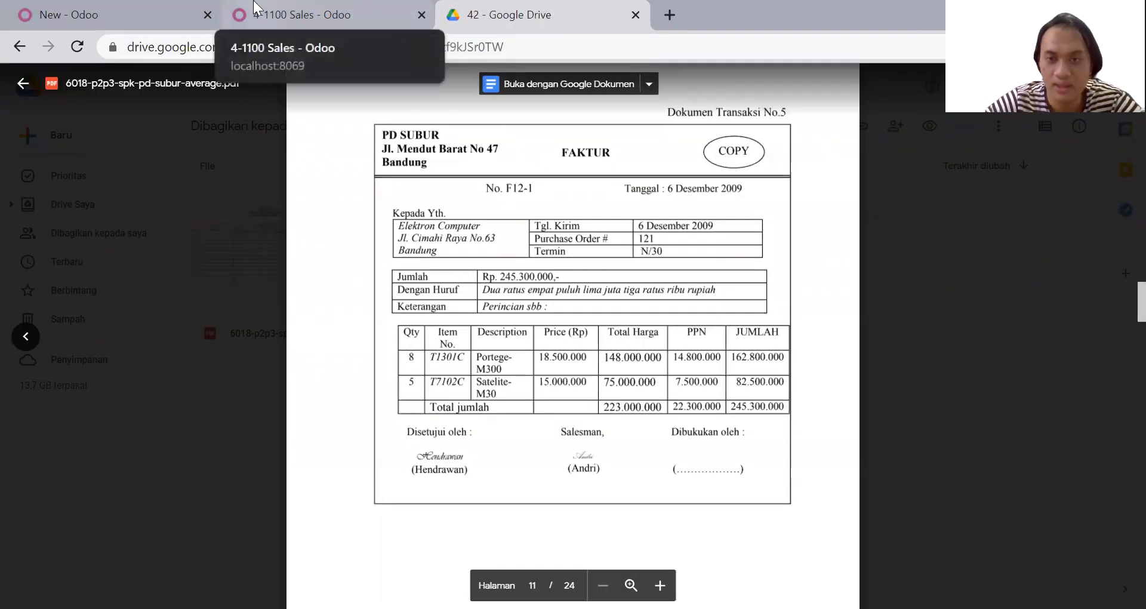
pyautogui.click(96, 8)
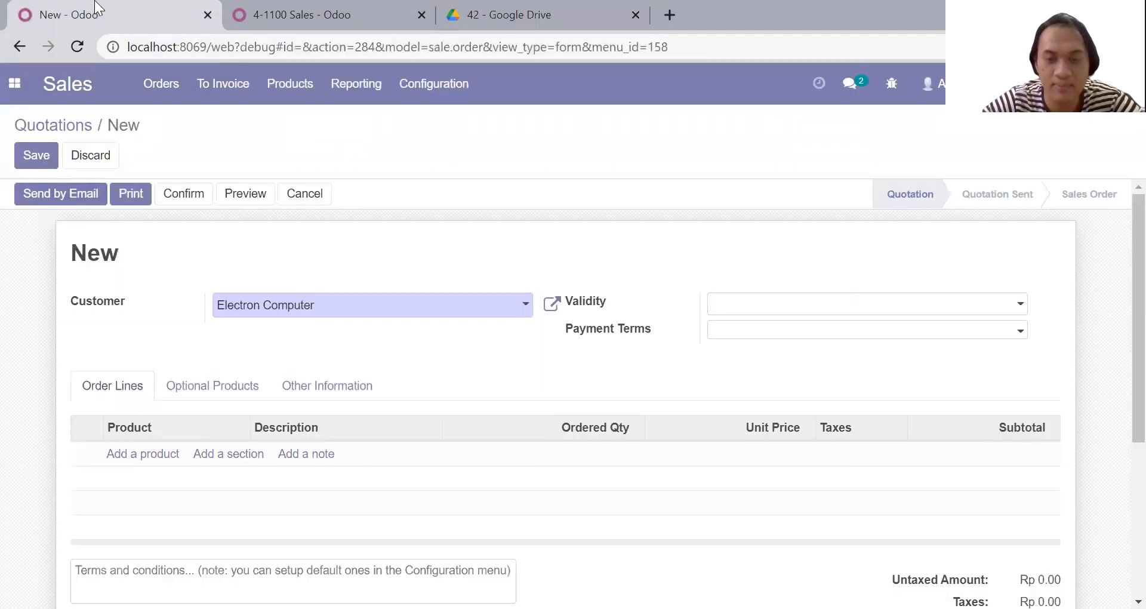
pyautogui.click(757, 314)
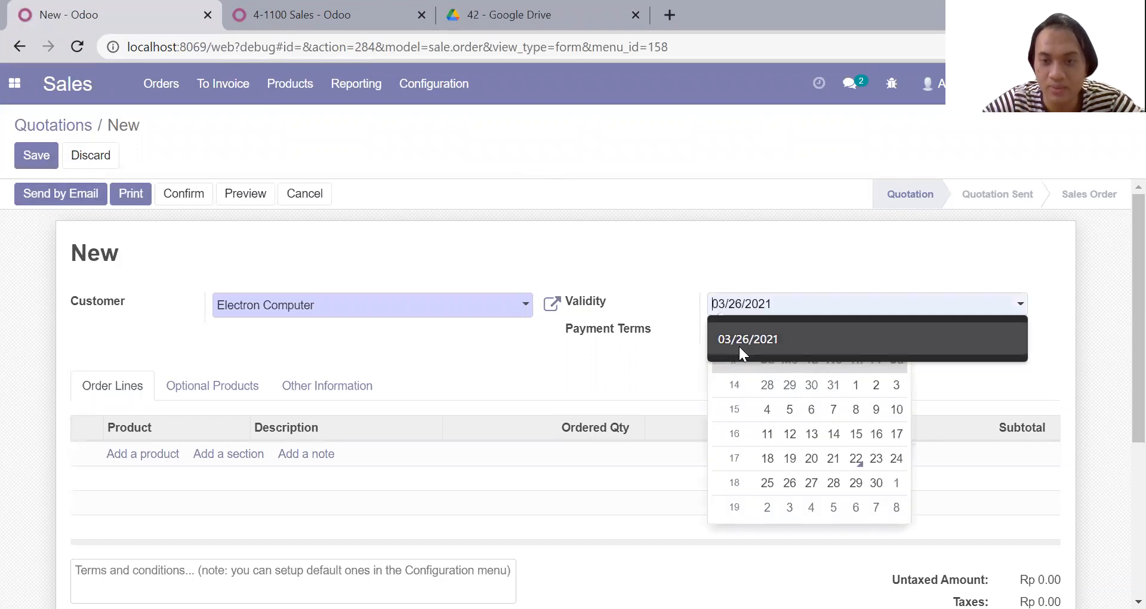
pyautogui.click(739, 344)
pyautogui.moveTo(725, 302); pyautogui.dragTo(781, 303)
pyautogui.click(780, 304)
pyautogui.press('BackSpace')
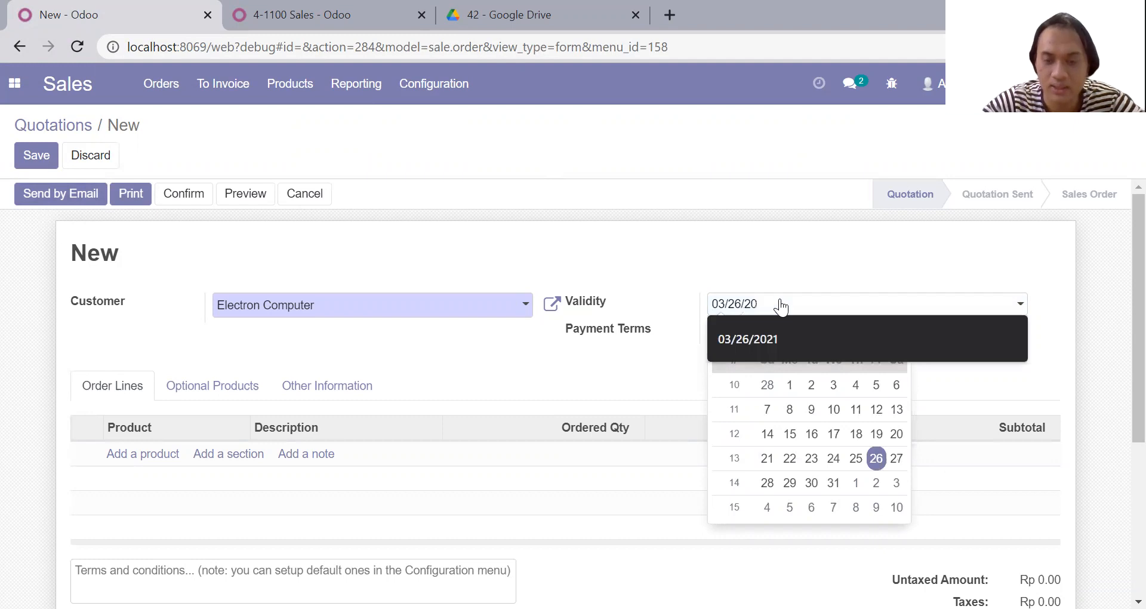
pyautogui.press('BackSpace')
pyautogui.press('BackSpace')
pyautogui.press('BackSpace')
pyautogui.press('BackSpace')
pyautogui.press('BackSpace')
pyautogui.press('BackSpace')
pyautogui.press('BackSpace')
pyautogui.press('BackSpace')
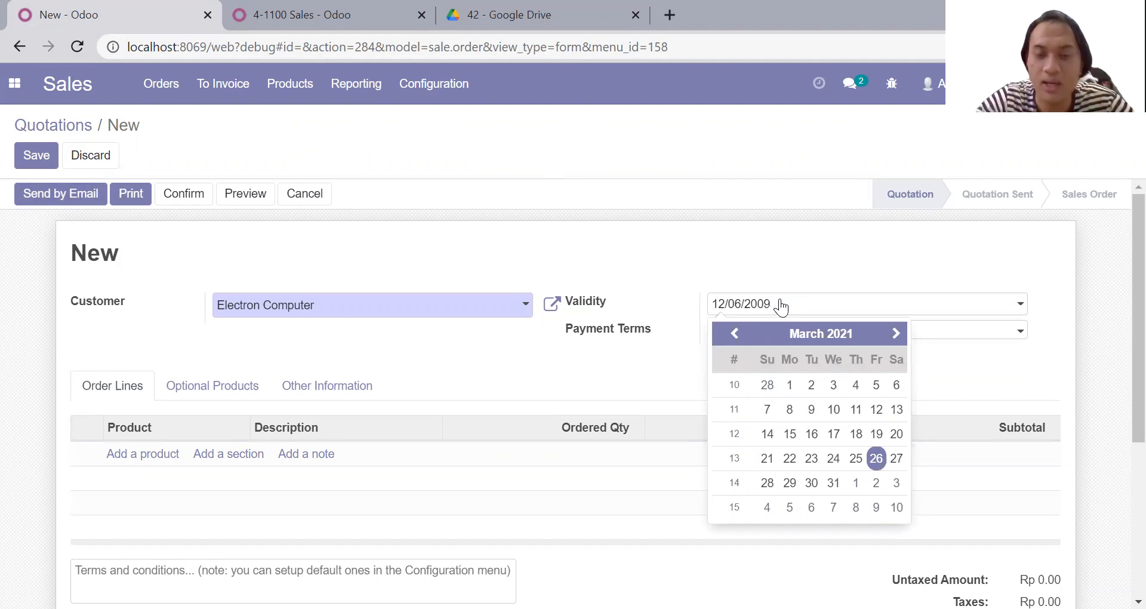
# Set the quotation's payment terms to 30 Net Days
pyautogui.click(805, 329)
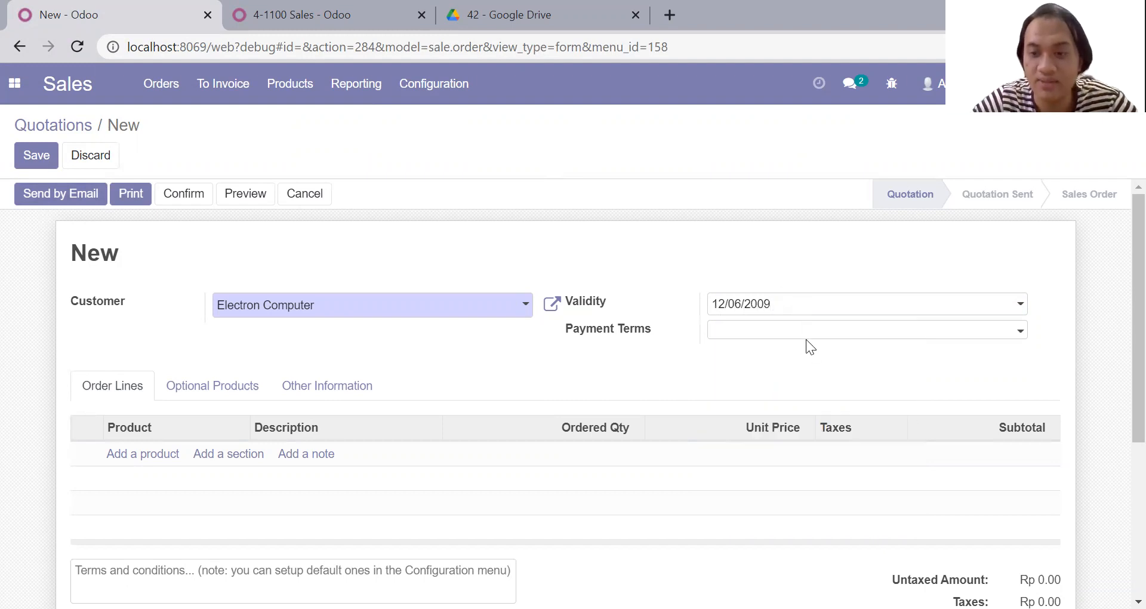
pyautogui.click(802, 331)
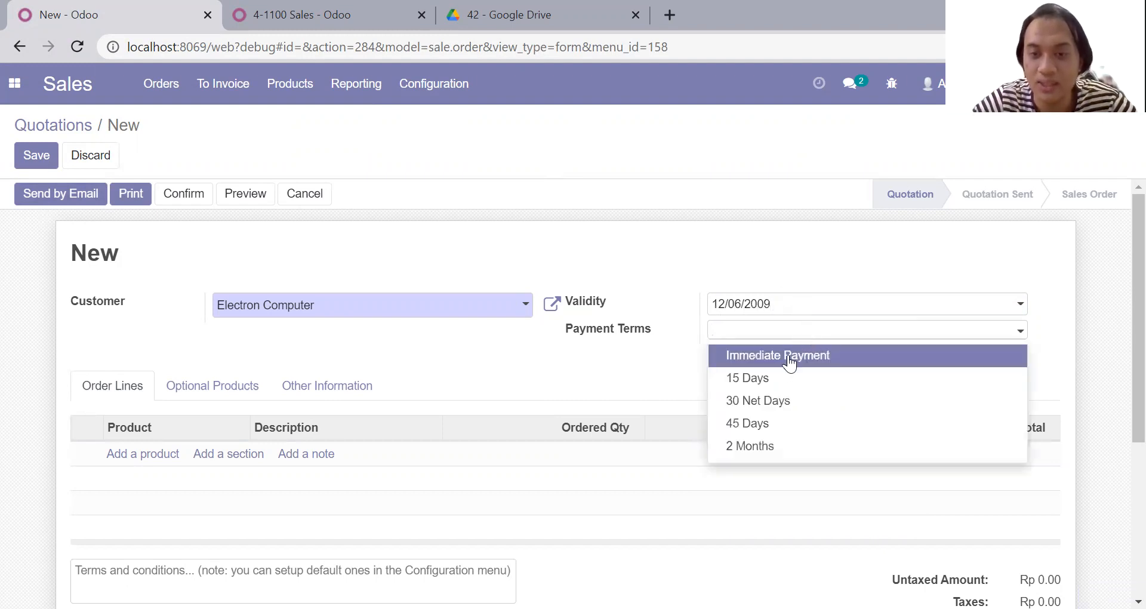
pyautogui.click(780, 401)
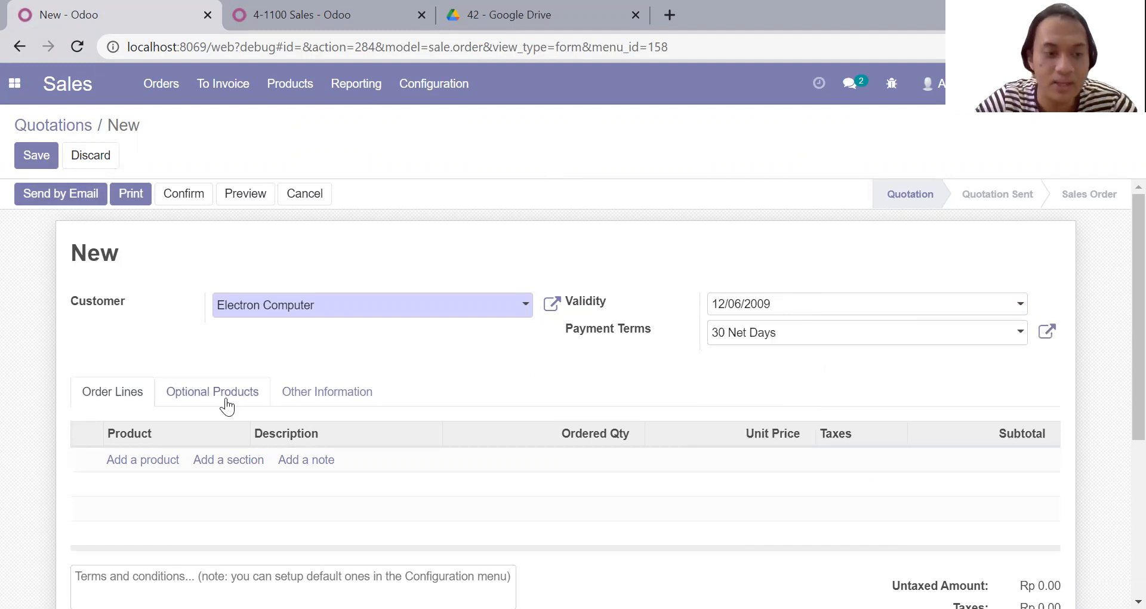
# Check the invoice items in the transaction PDF and add product [T1301C] Portege-M300 to the quotation's order lines
pyautogui.click(145, 461)
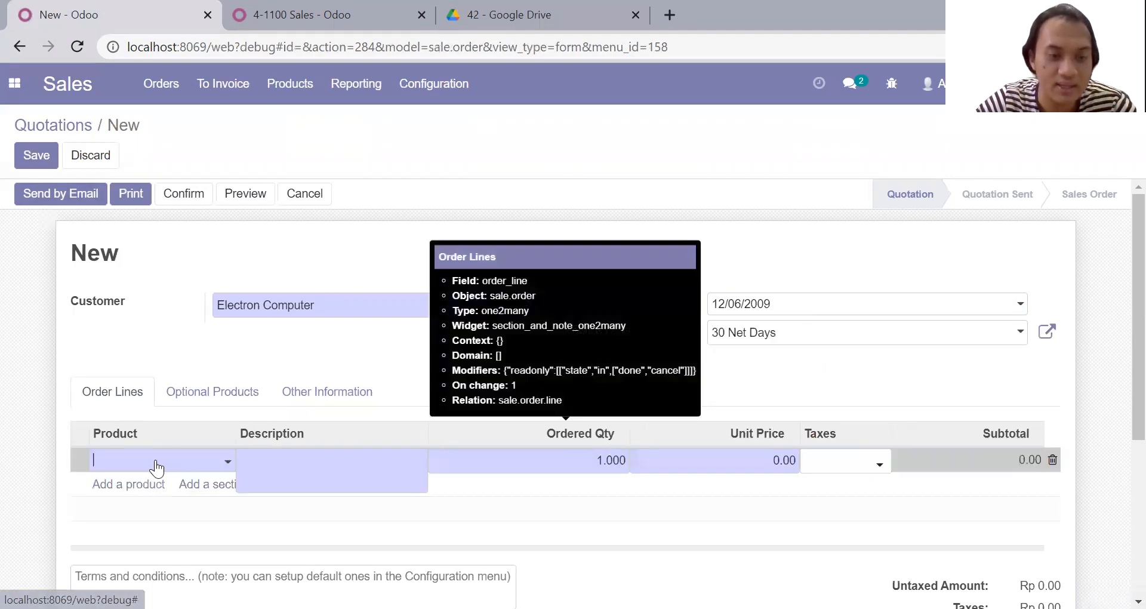
pyautogui.click(500, 7)
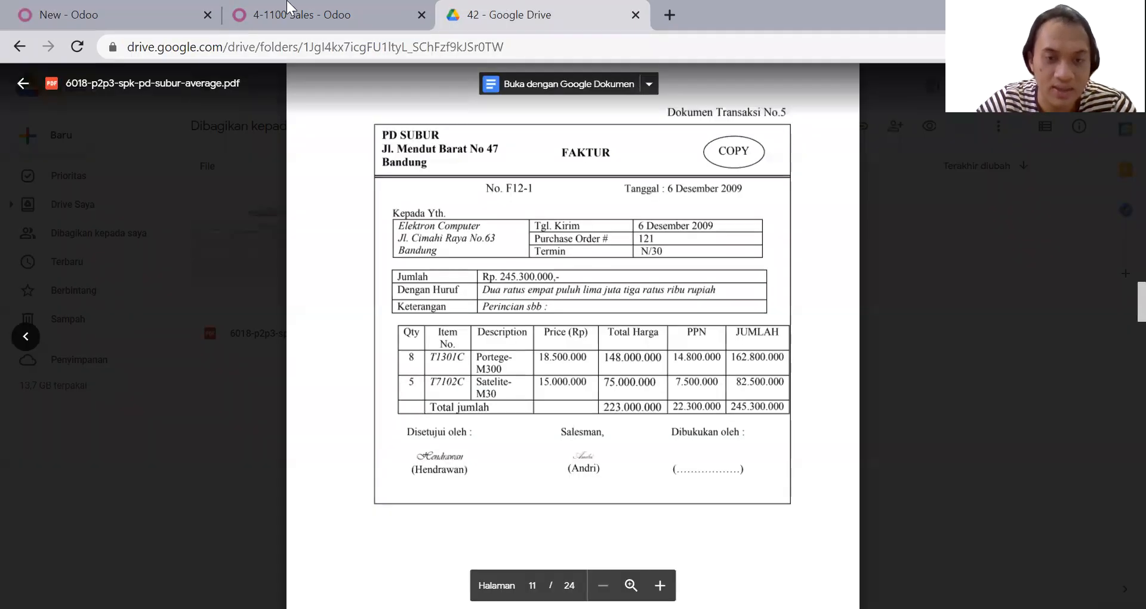
pyautogui.click(65, 14)
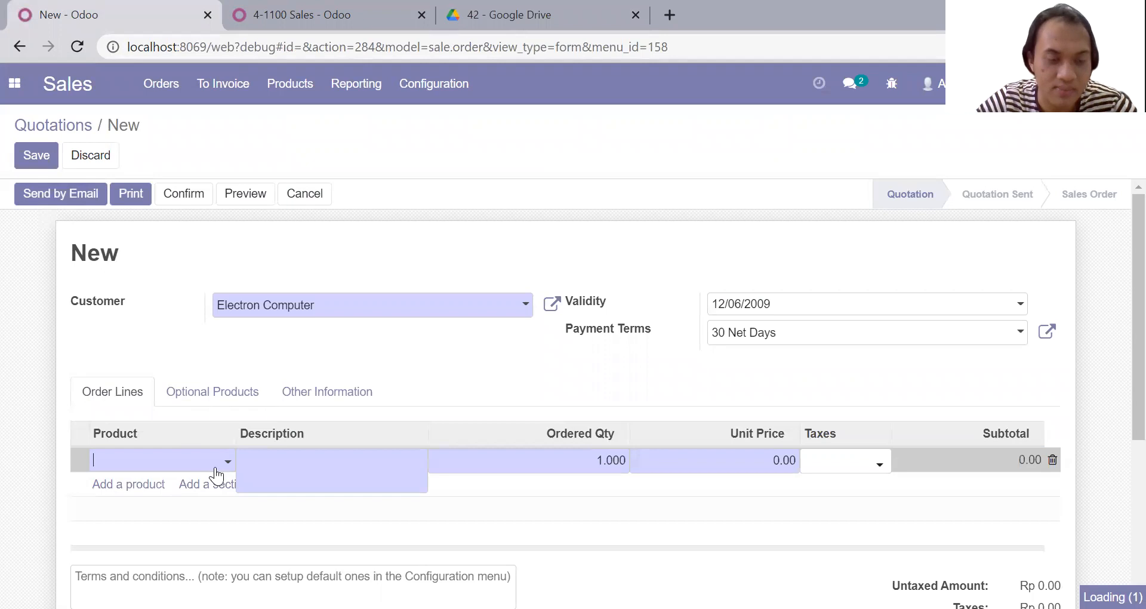
pyautogui.click(178, 509)
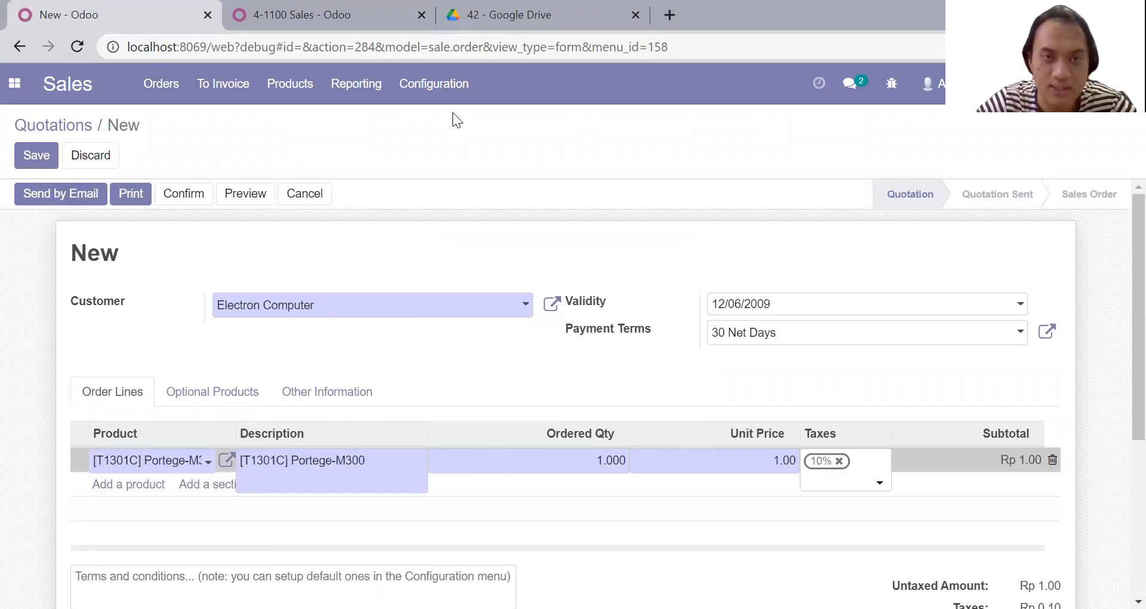
# Check the invoice figures in the PDF and set the Portege-M300 line's unit price to 18500000 and ordered quantity to 8
pyautogui.click(460, 15)
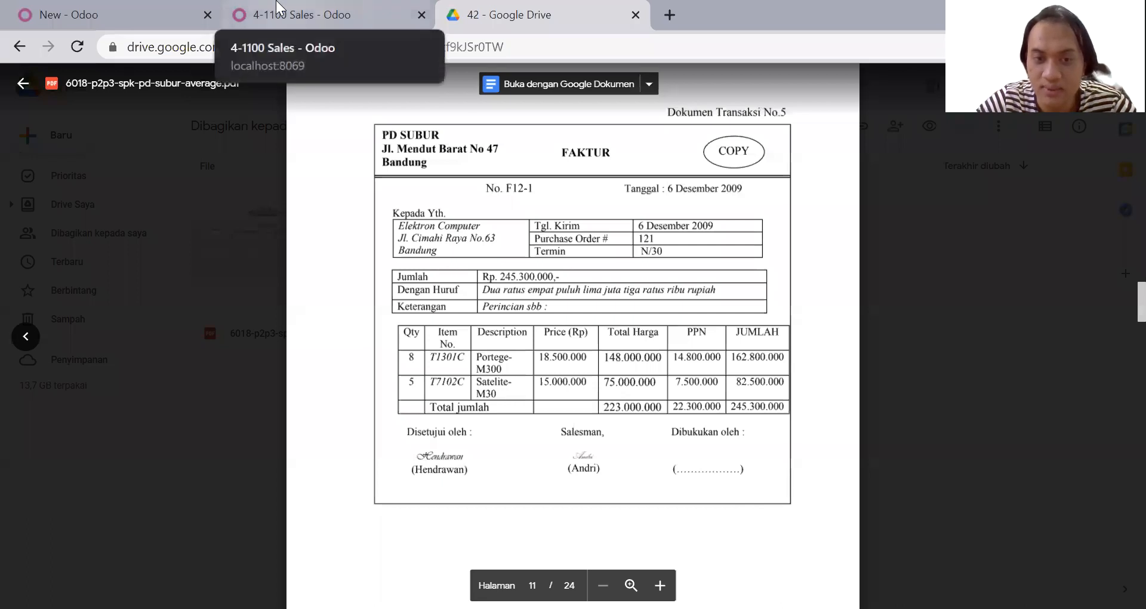
pyautogui.click(173, 8)
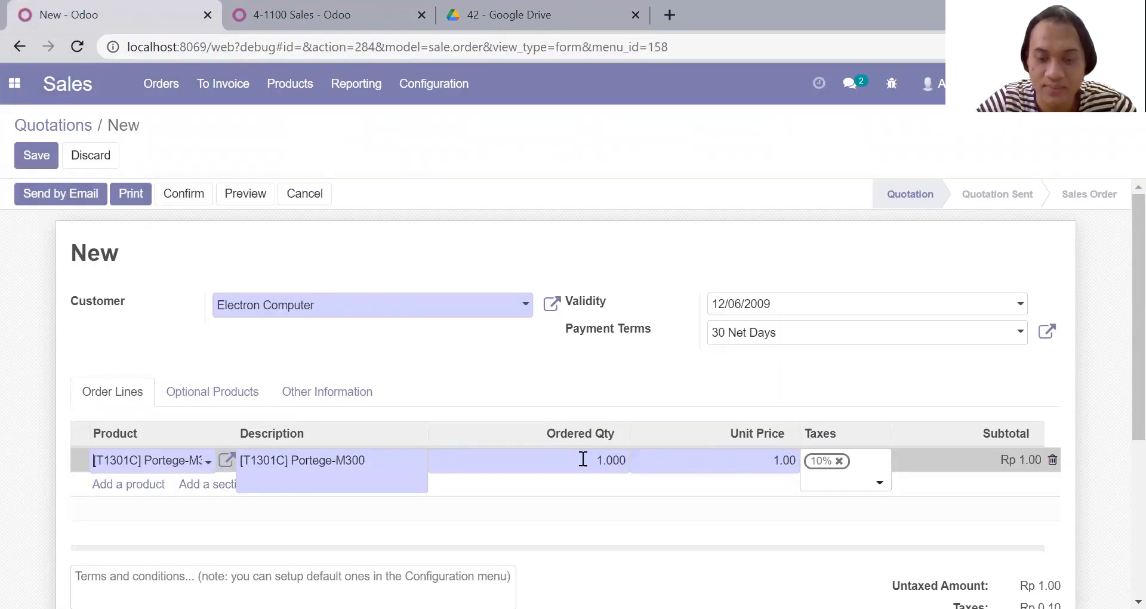
pyautogui.click(719, 471)
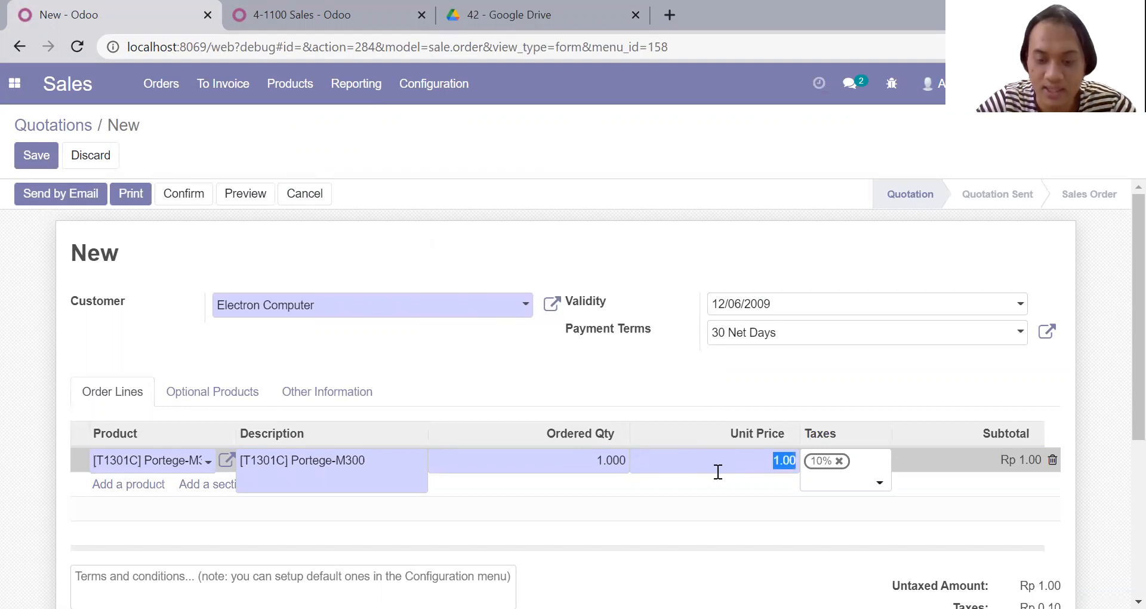
pyautogui.write('185')
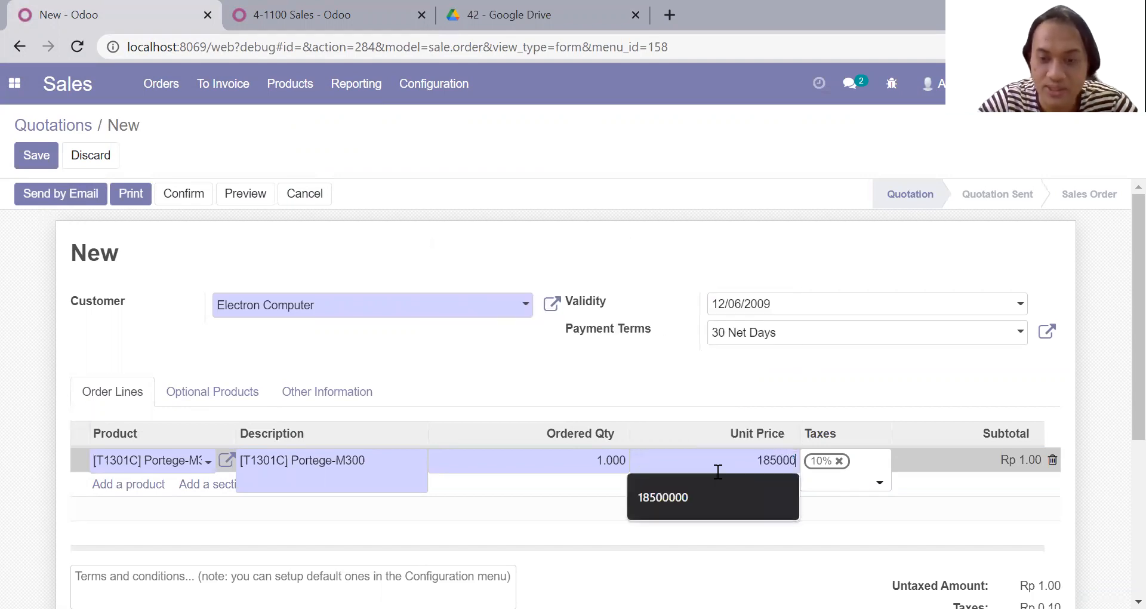
pyautogui.write('000')
pyautogui.click(715, 485)
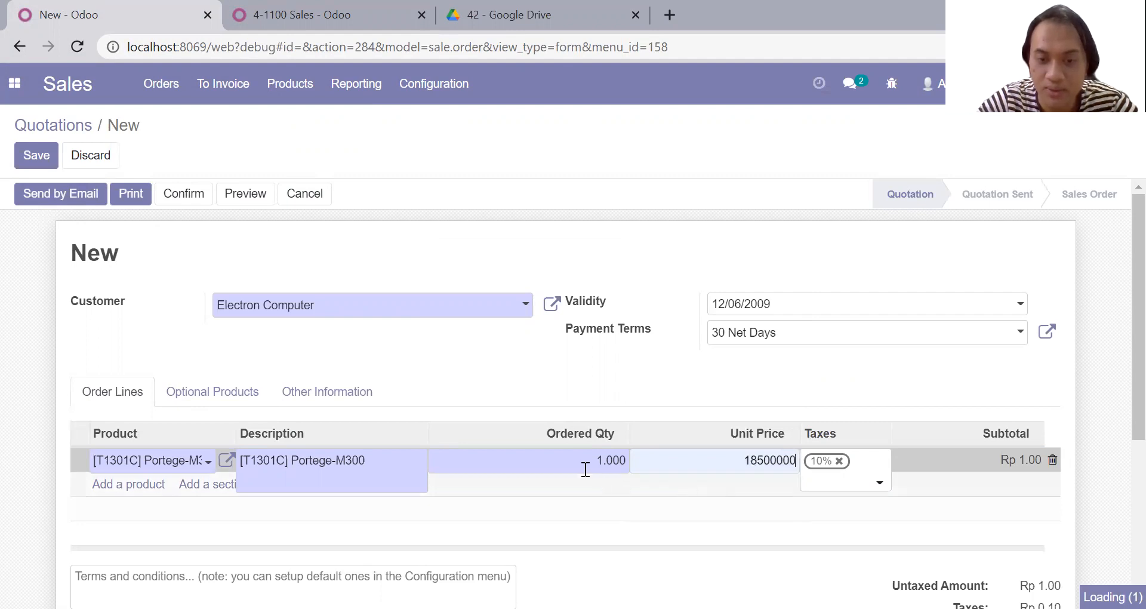
pyautogui.click(585, 470)
pyautogui.write('8')
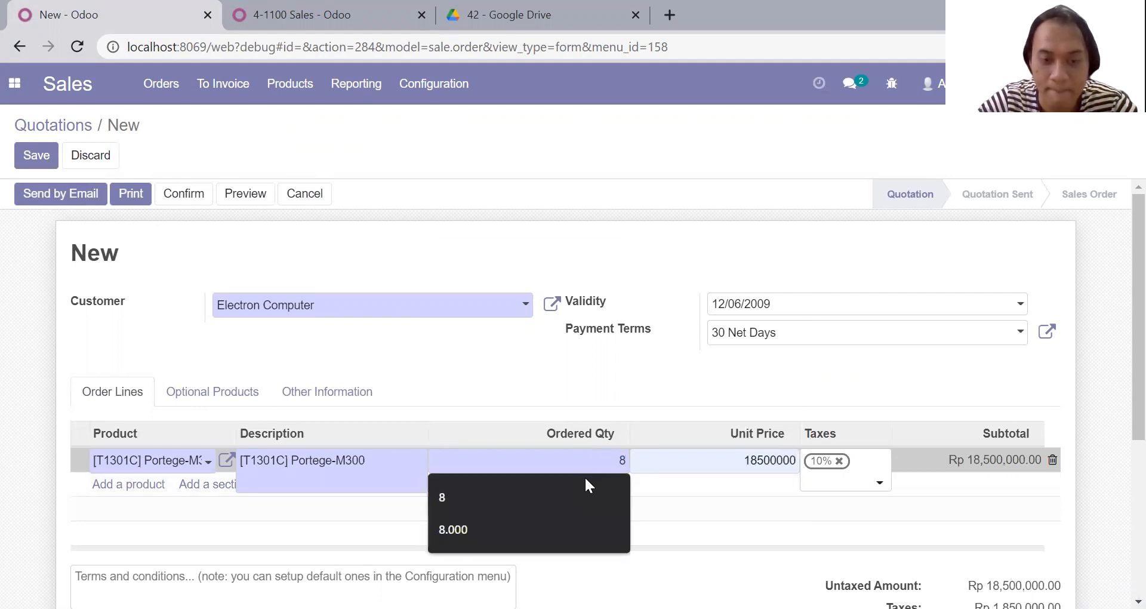
pyautogui.click(586, 484)
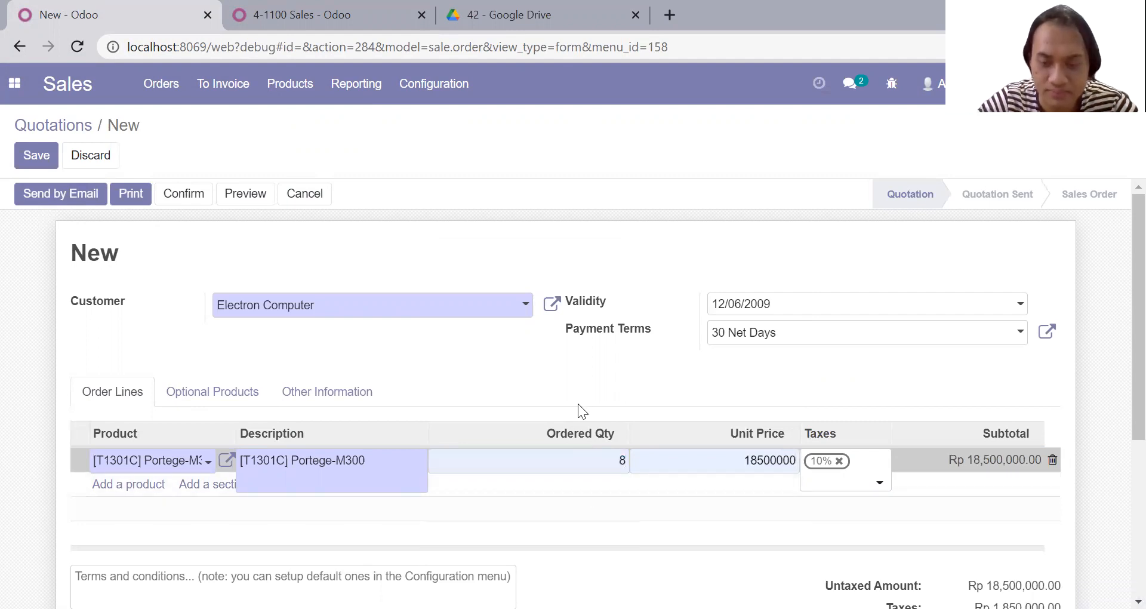
# Add product [T7102C] Satelite-M30 as a second order line
pyautogui.scroll(-2, 578, 403)
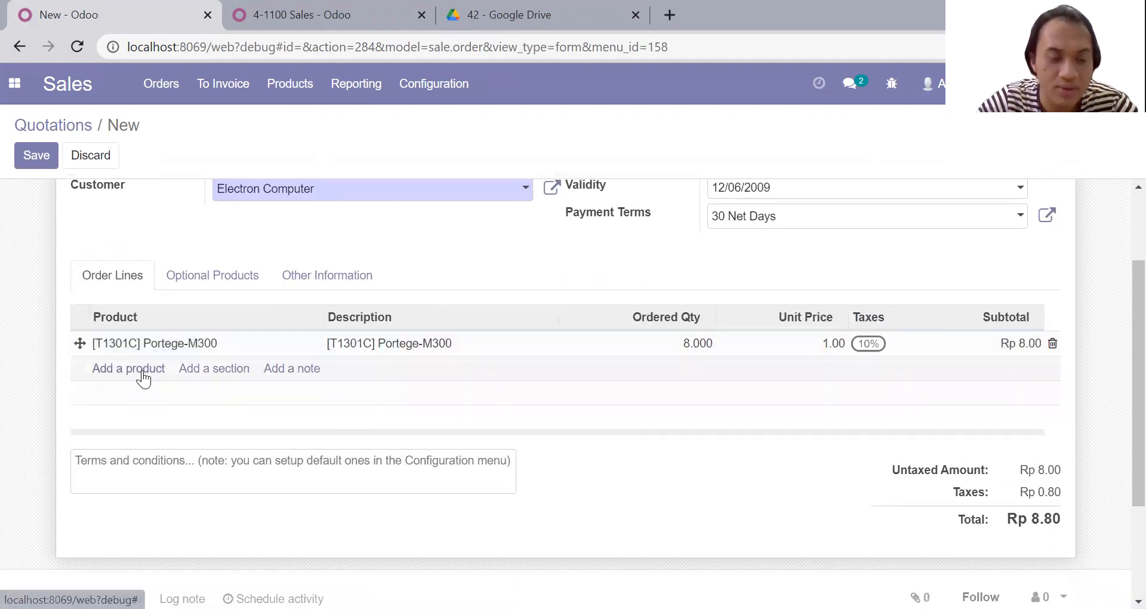
pyautogui.click(146, 370)
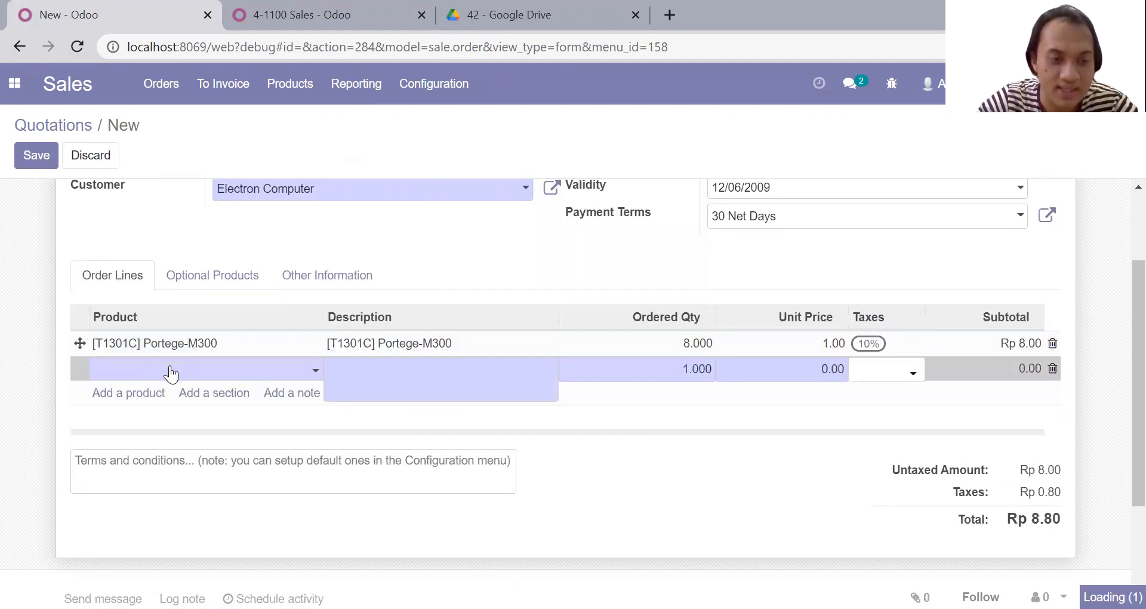
pyautogui.write('Sat')
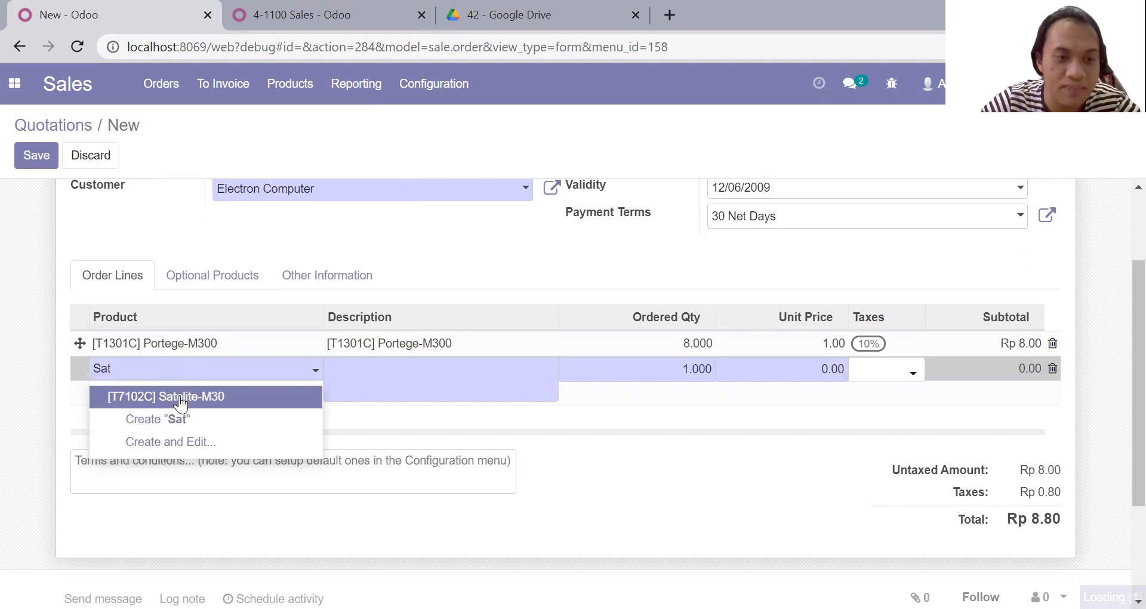
pyautogui.click(181, 406)
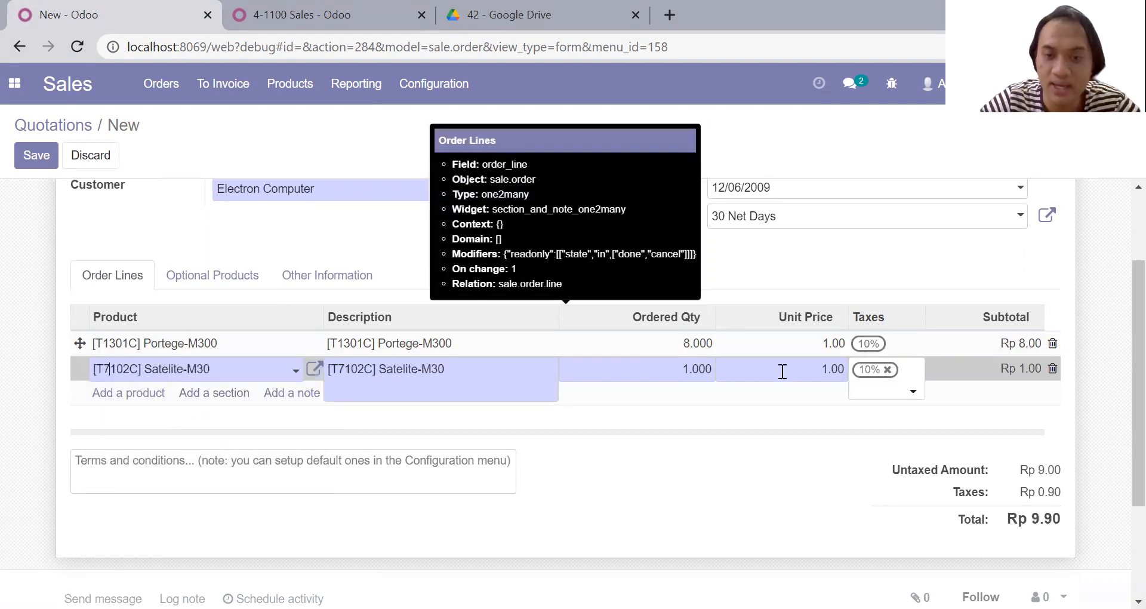
# Set the Satelite-M30 line's ordered quantity to 5 and, after checking the invoice PDF, its unit price to 15000000
pyautogui.click(682, 371)
pyautogui.write('5')
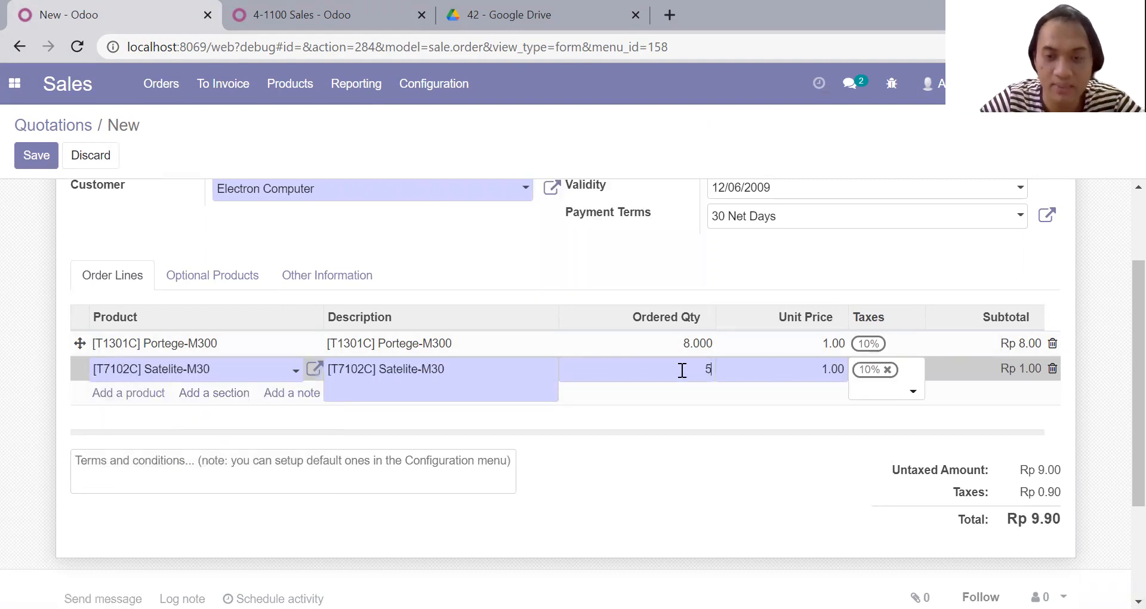
pyautogui.click(768, 373)
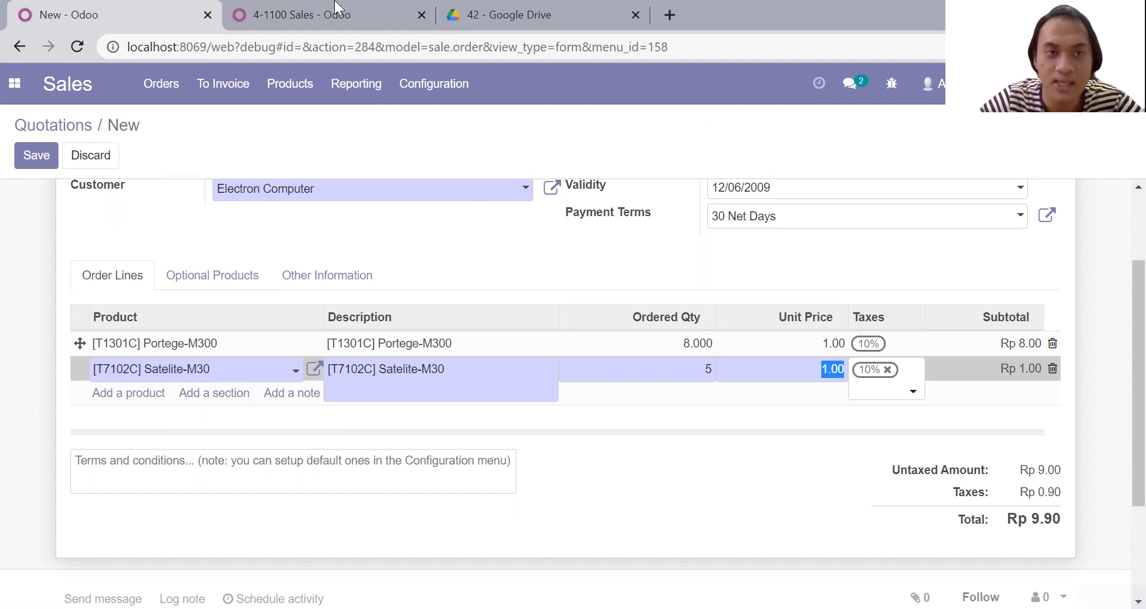
pyautogui.click(478, 14)
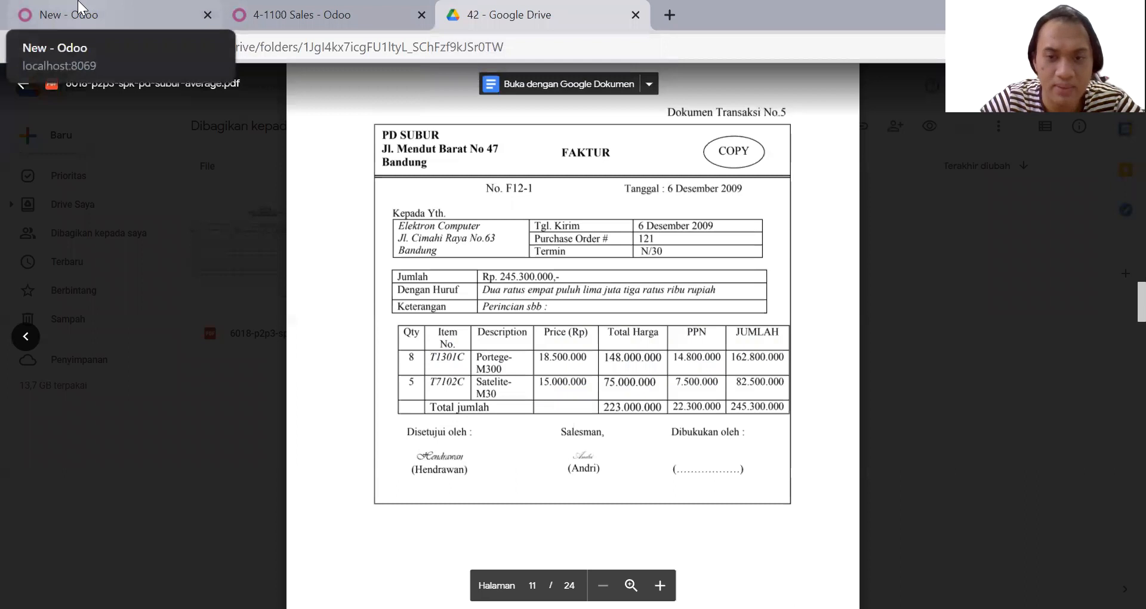
pyautogui.click(80, 7)
pyautogui.write('15000000')
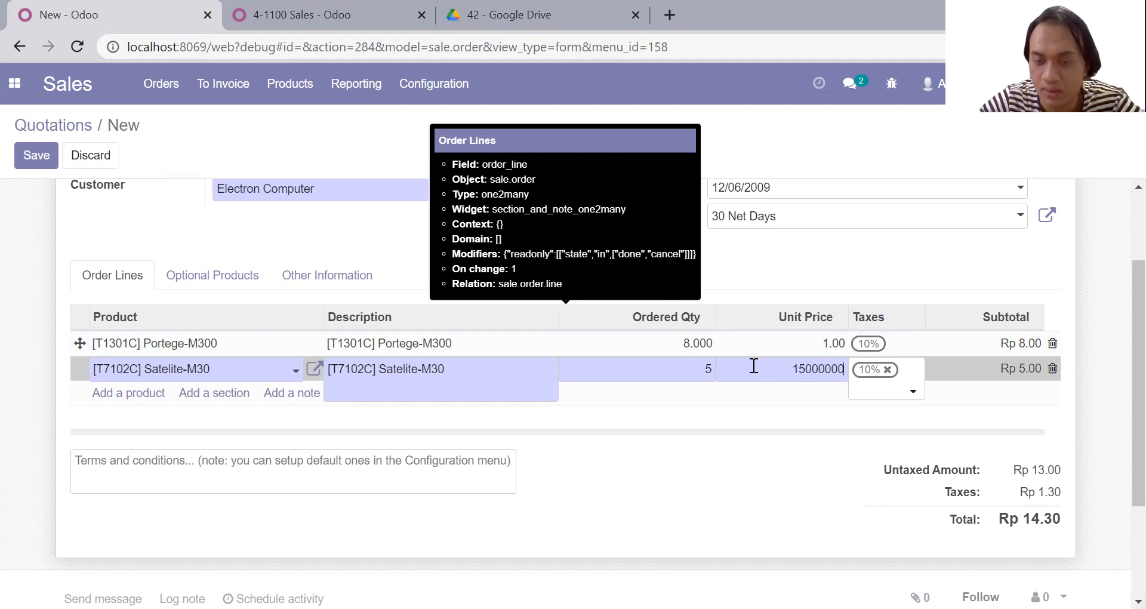
# Correct the Portege-M300 line's unit price to 18500000
pyautogui.click(787, 348)
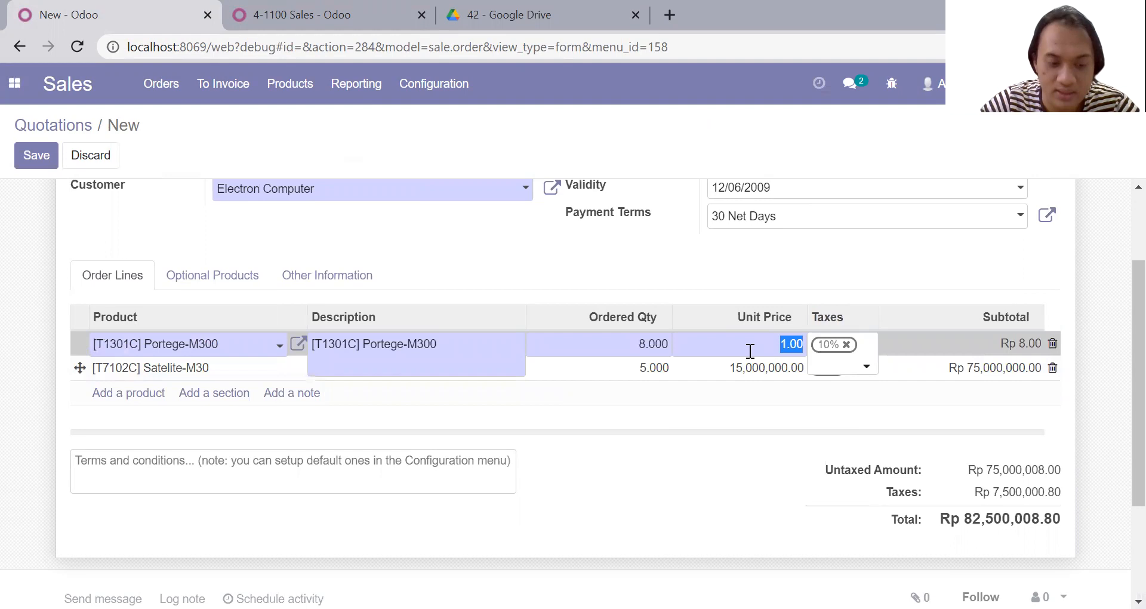
pyautogui.write('18')
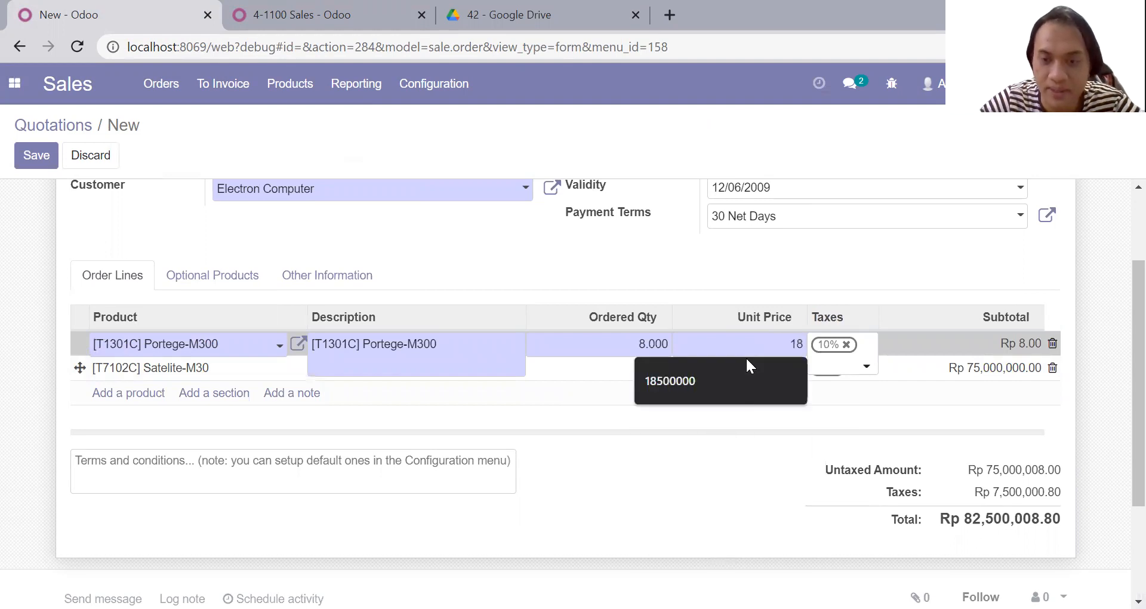
pyautogui.click(729, 385)
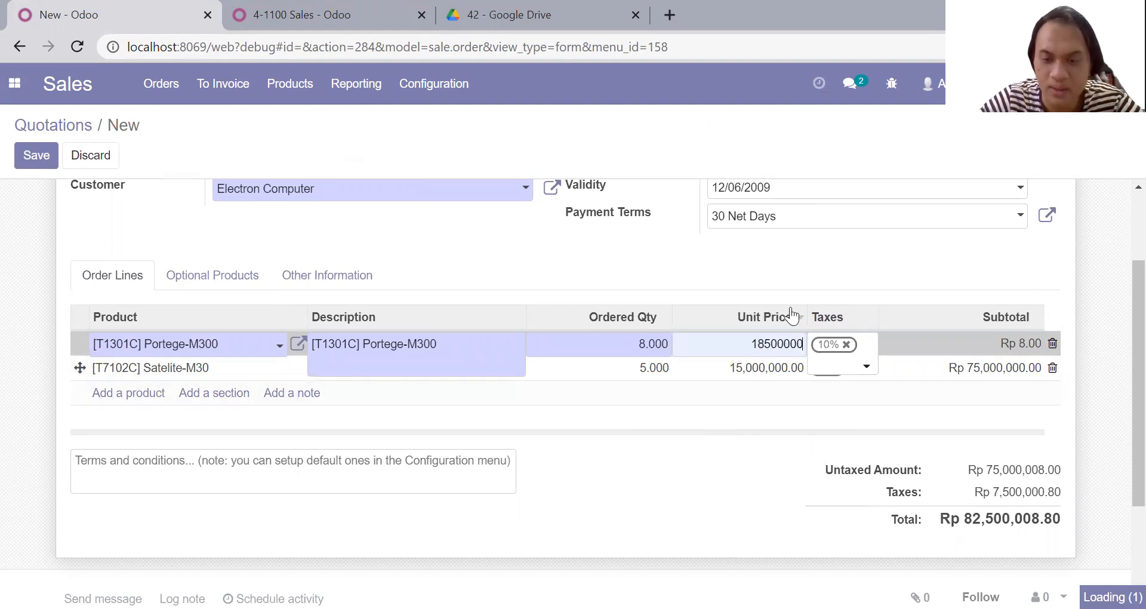
pyautogui.click(850, 265)
# Review the quotation's lines and totals and confirm it as a sales order
pyautogui.scroll(-1, 850, 265)
pyautogui.scroll(-2, 849, 264)
pyautogui.scroll(5, 603, 338)
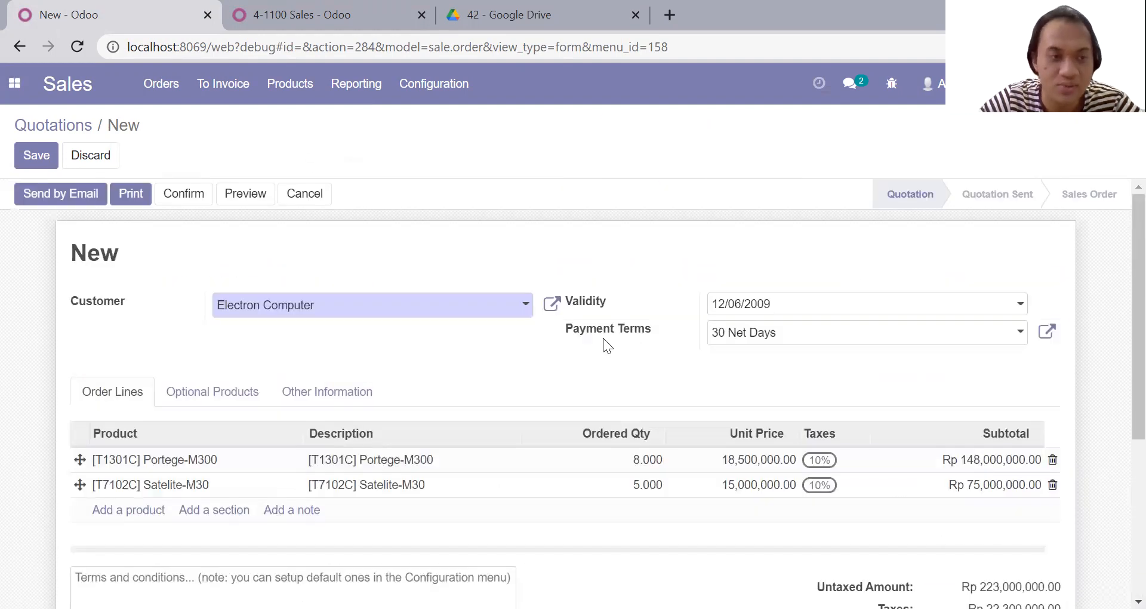
pyautogui.click(178, 194)
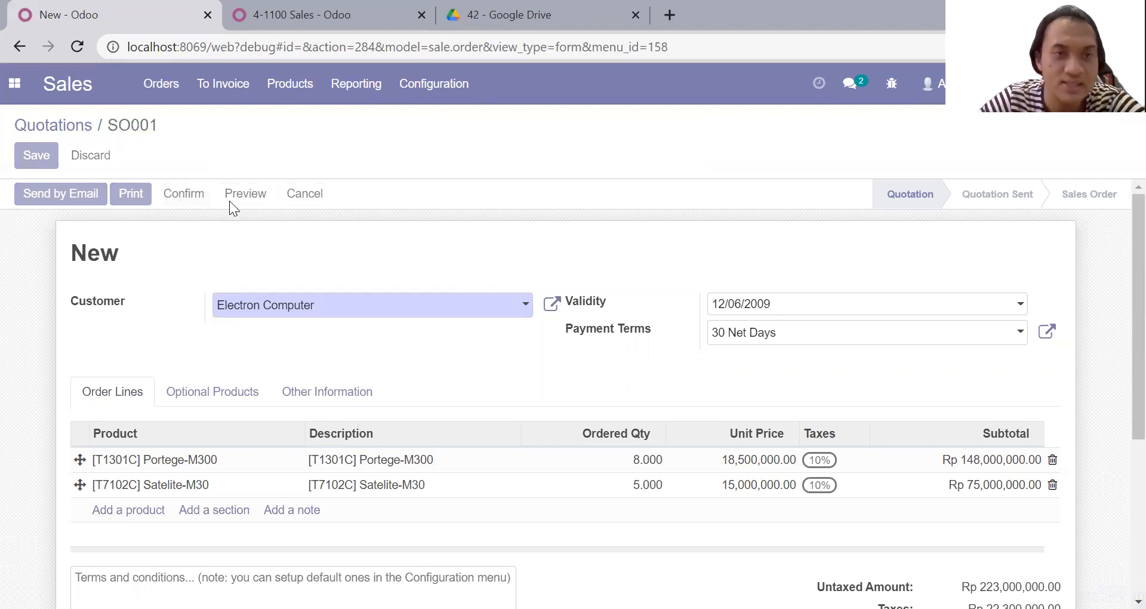
# Switch to the transaction PDF in Google Drive and review cash payment voucher BKK12-2 to PT SAMUDRA in transaction document 6
pyautogui.click(520, 14)
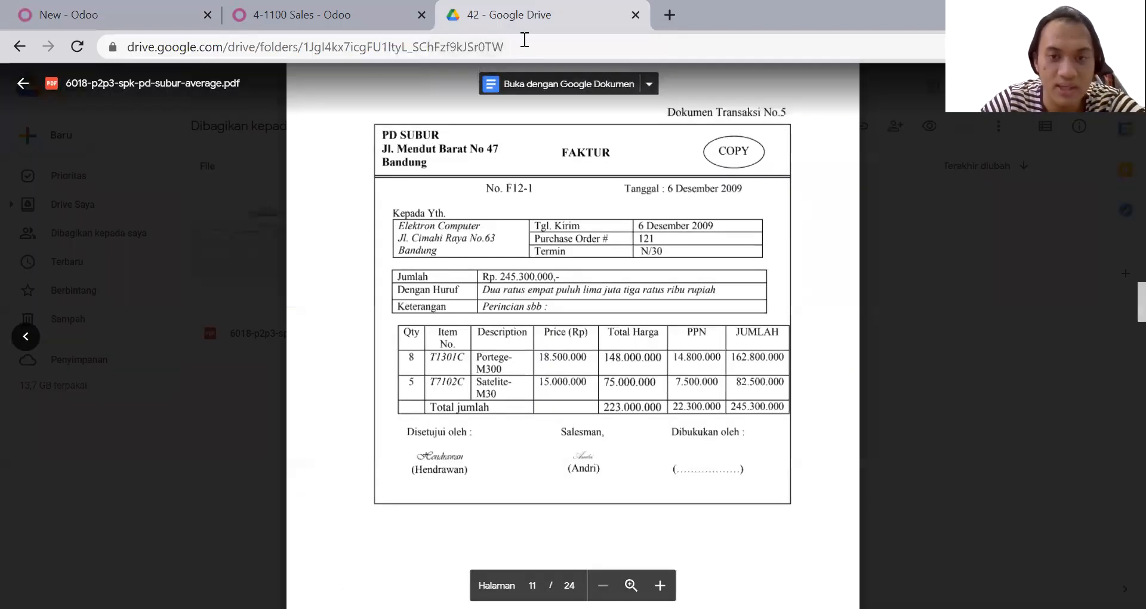
pyautogui.scroll(-1, 517, 190)
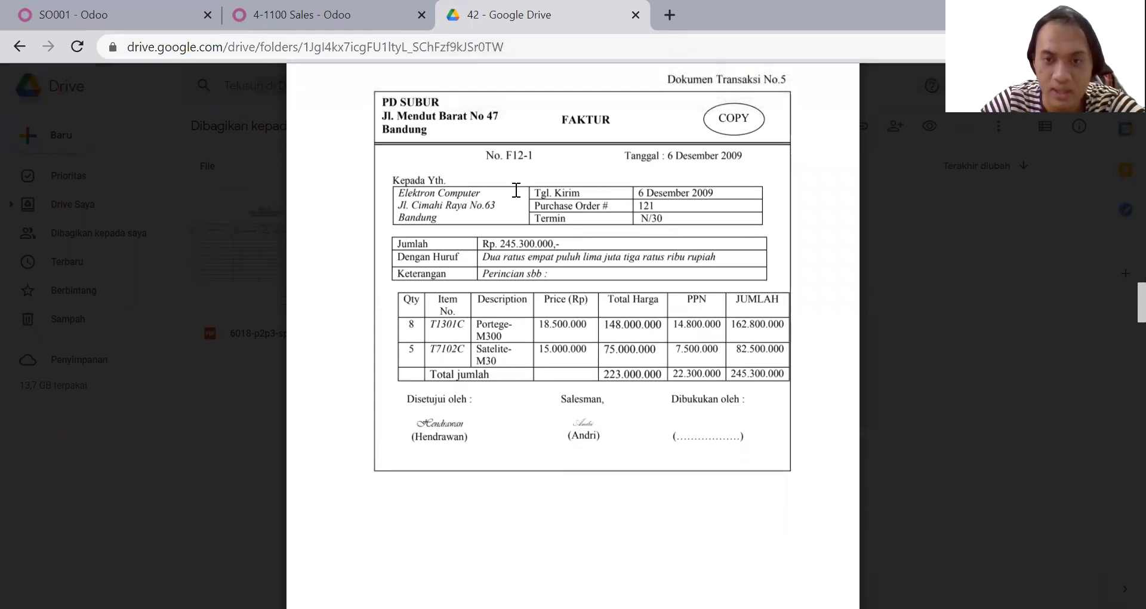
pyautogui.scroll(-10, 490, 390)
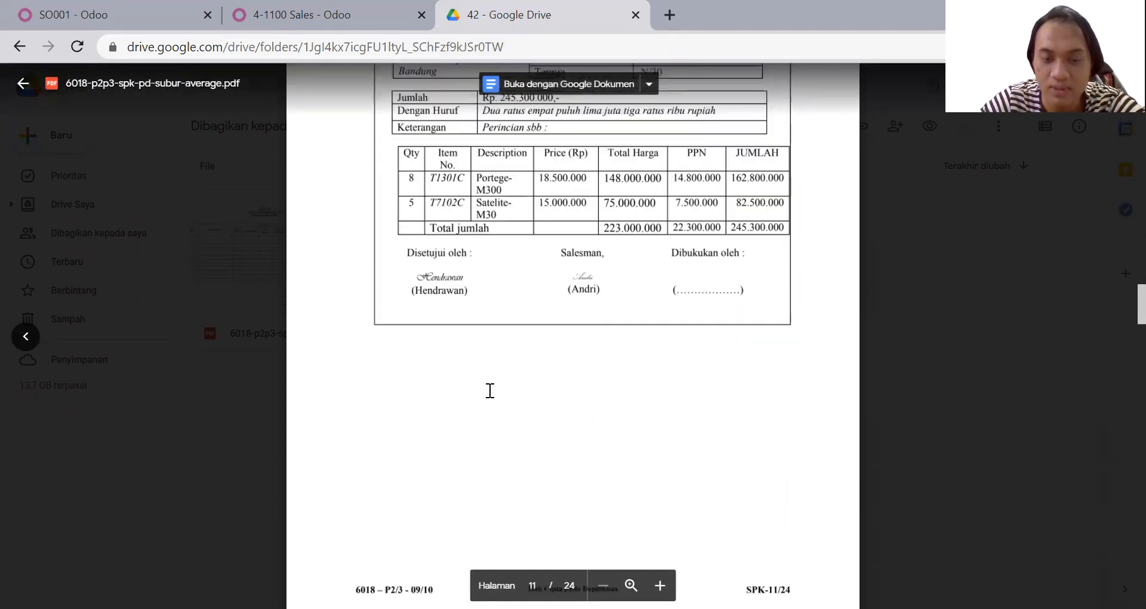
pyautogui.scroll(-3, 489, 391)
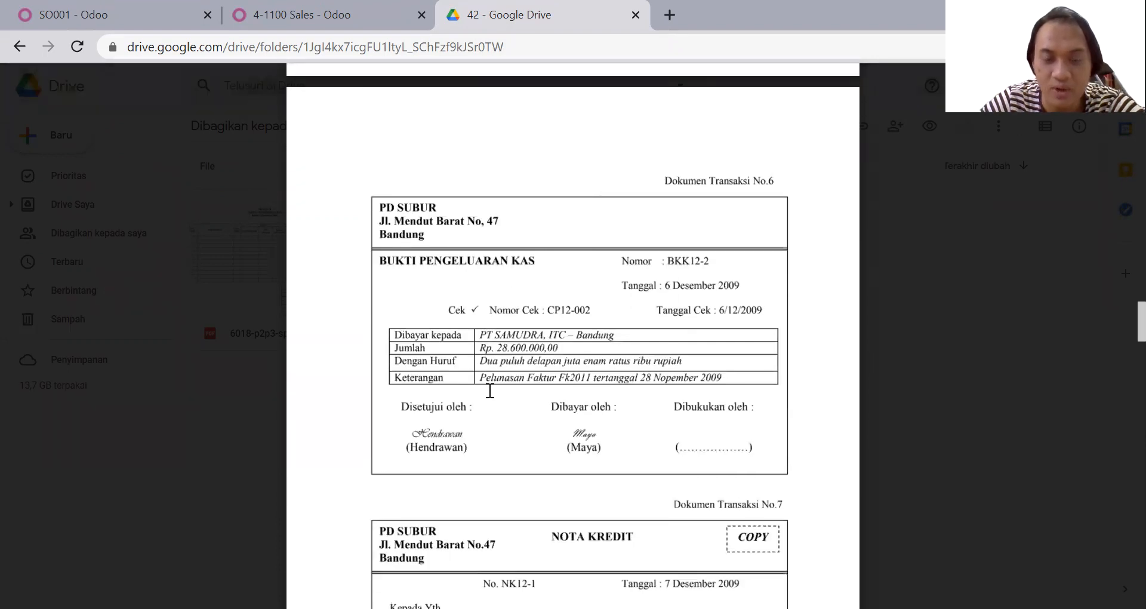
pyautogui.scroll(-1, 489, 391)
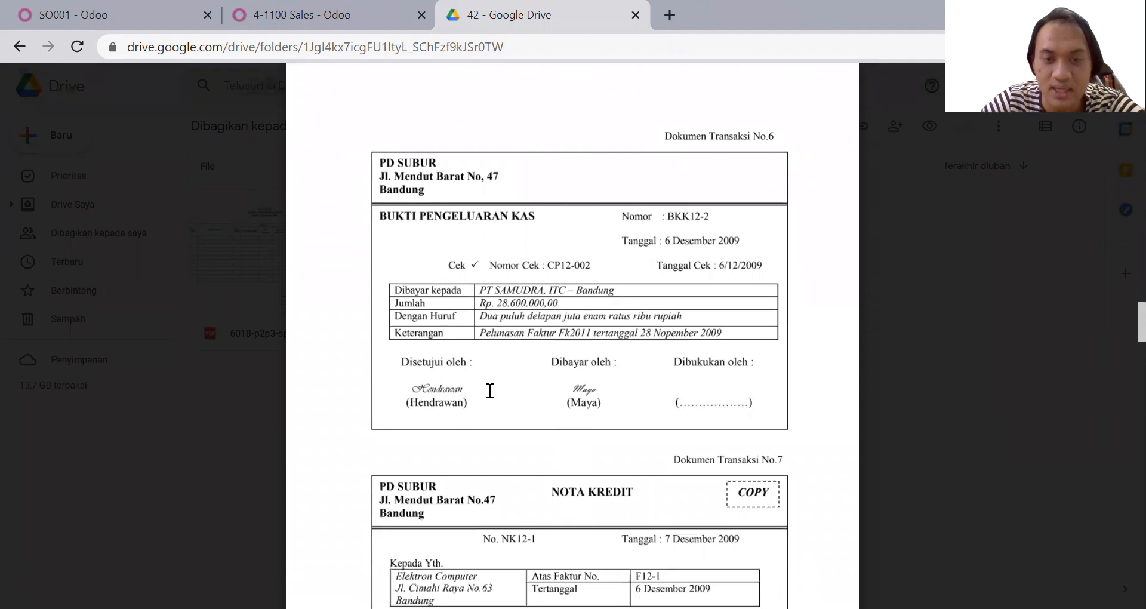
pyautogui.scroll(-1, 480, 352)
pyautogui.scroll(10, 531, 229)
pyautogui.scroll(10, 533, 228)
pyautogui.scroll(8, 533, 228)
pyautogui.scroll(-20, 533, 229)
pyautogui.scroll(-6, 534, 228)
# Return to Odoo and validate PT SAMUDRA's draft vendor bill dated 11/28/2009 in the Accounting module
pyautogui.click(57, 8)
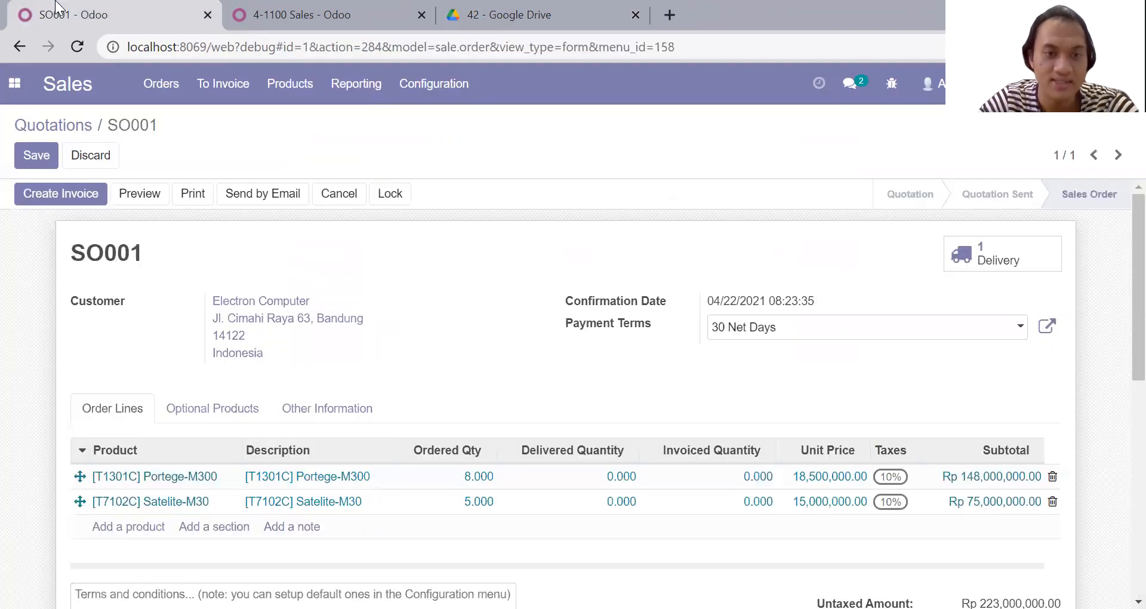
pyautogui.click(14, 84)
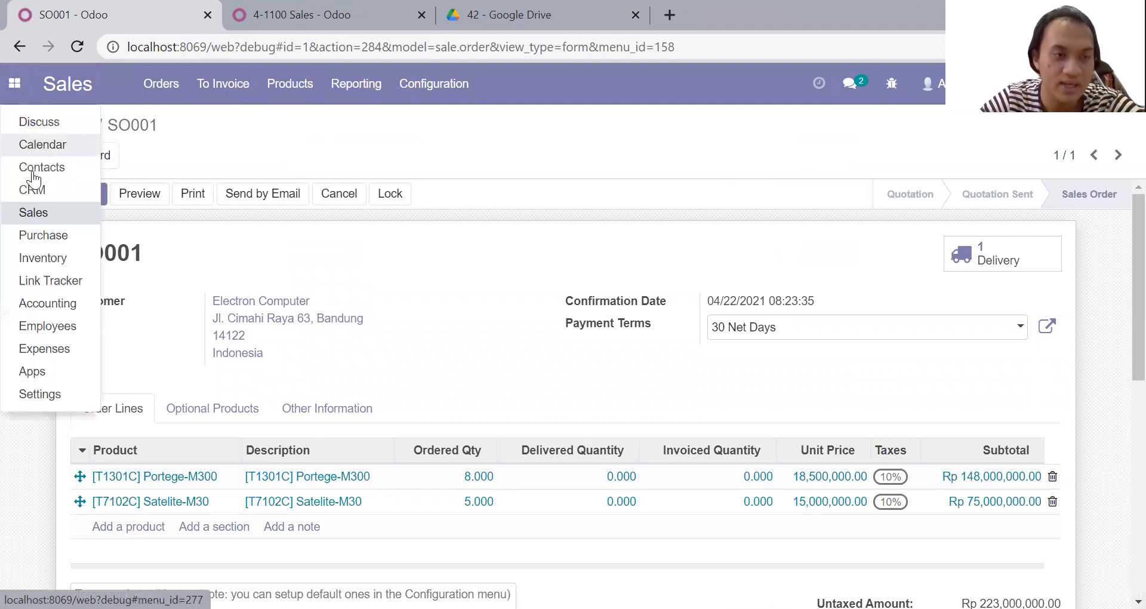
pyautogui.click(48, 299)
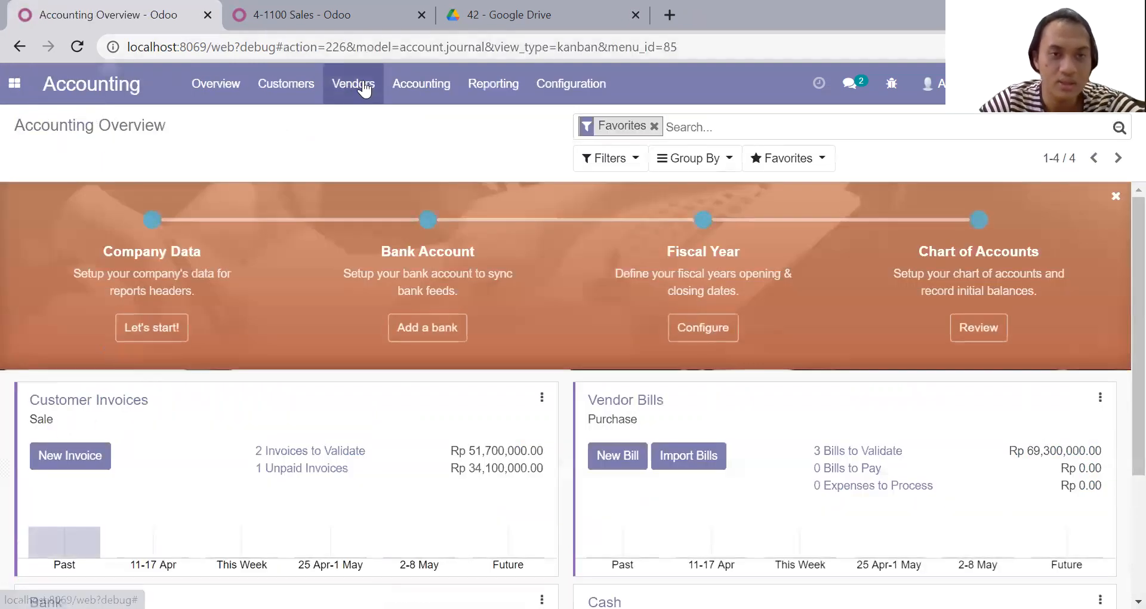
pyautogui.click(362, 88)
pyautogui.click(361, 121)
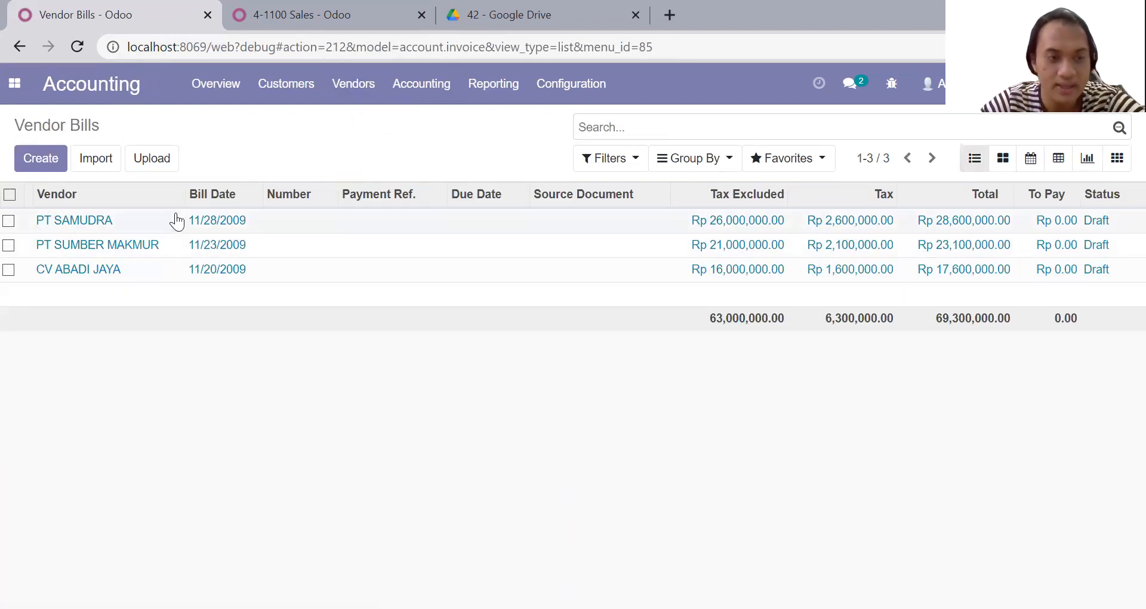
pyautogui.click(149, 228)
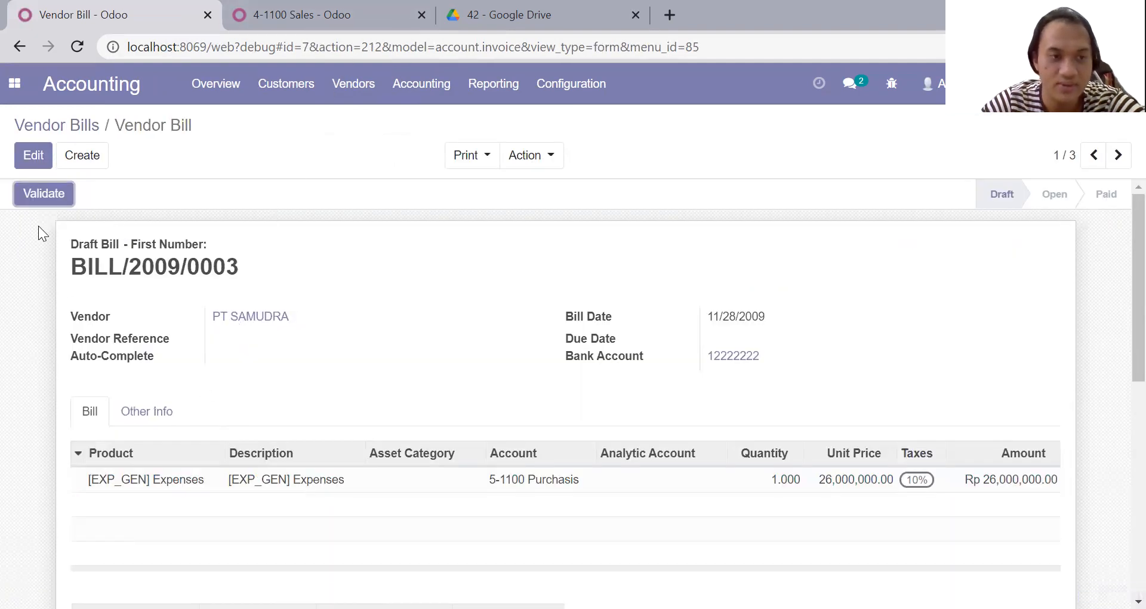
pyautogui.click(48, 193)
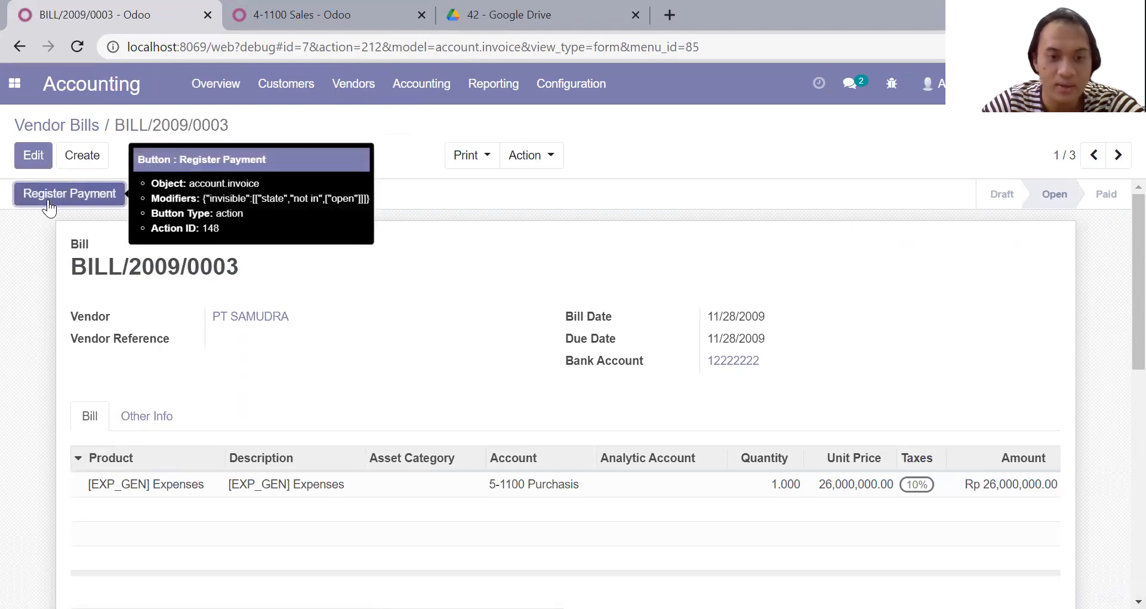
# Register the full payment of PT SAMUDRA's vendor bill through the Cash (IDR) journal and validate it
pyautogui.click(48, 200)
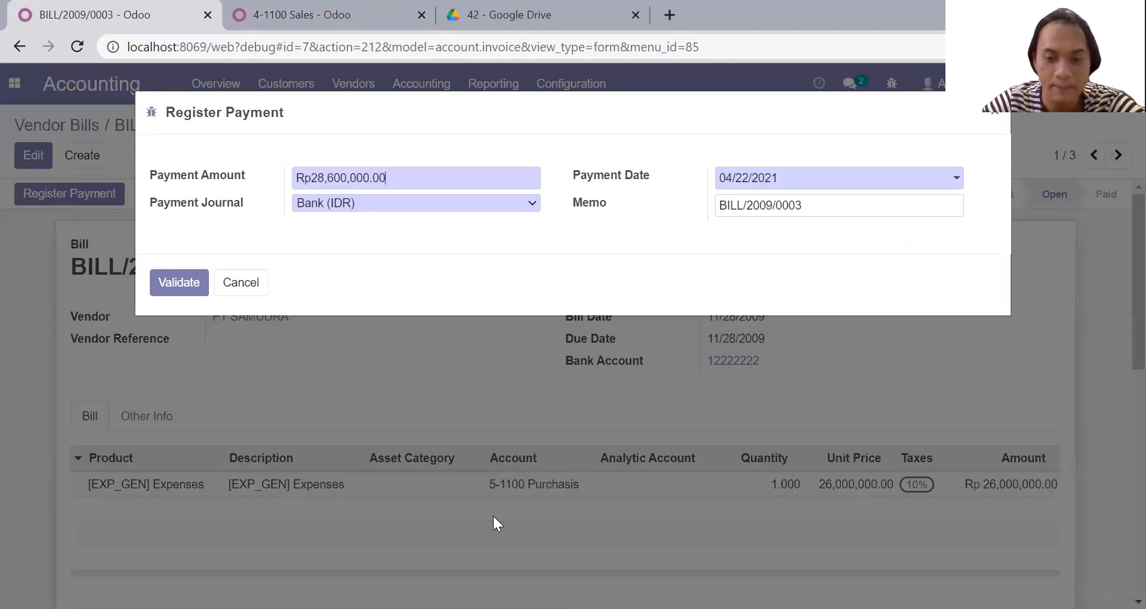
pyautogui.press('Tab')
pyautogui.press('Down')
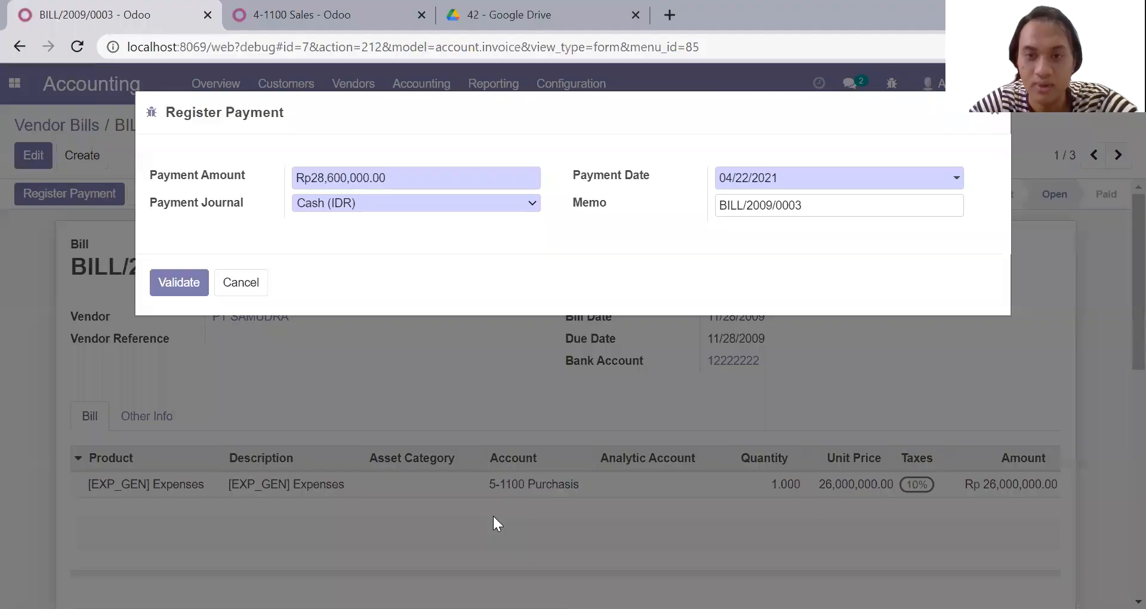
pyautogui.click(177, 285)
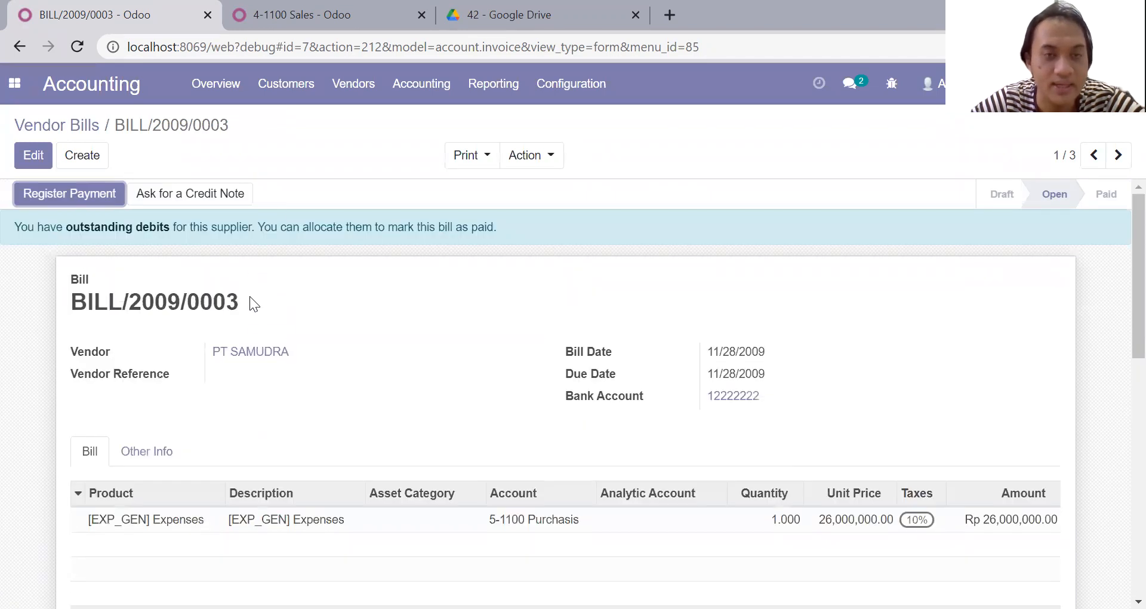
# Switch to the transaction PDF in Google Drive and review payment voucher BKK12-2 and credit note NK12-1 in transaction documents 6 and 7
pyautogui.click(505, 14)
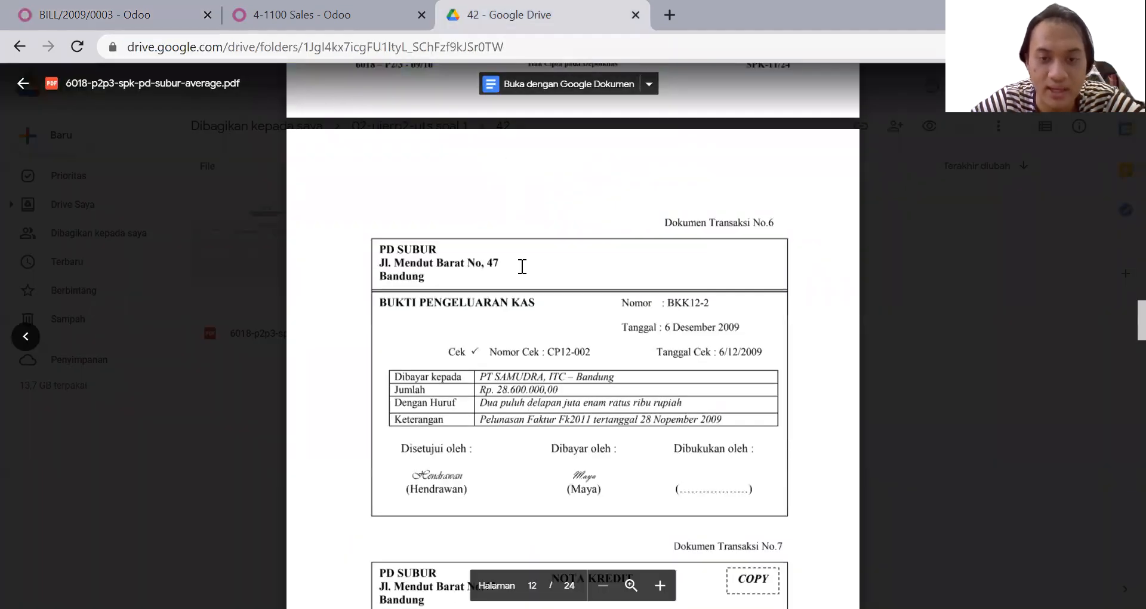
pyautogui.scroll(-1, 521, 267)
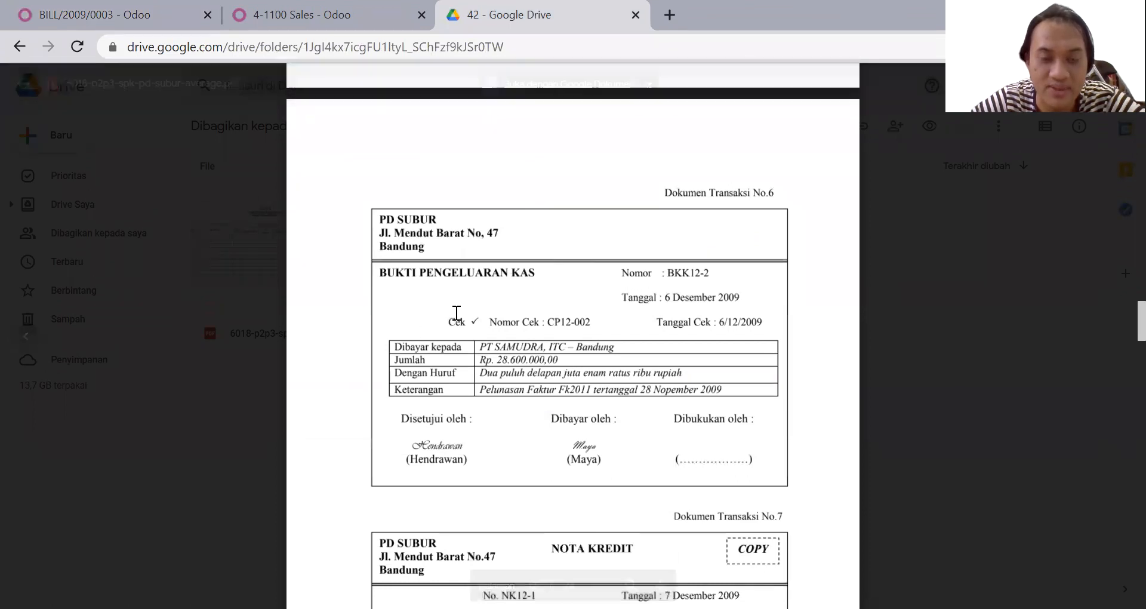
pyautogui.scroll(4, 456, 313)
pyautogui.scroll(4, 457, 313)
pyautogui.scroll(-7, 457, 313)
pyautogui.scroll(-3, 456, 313)
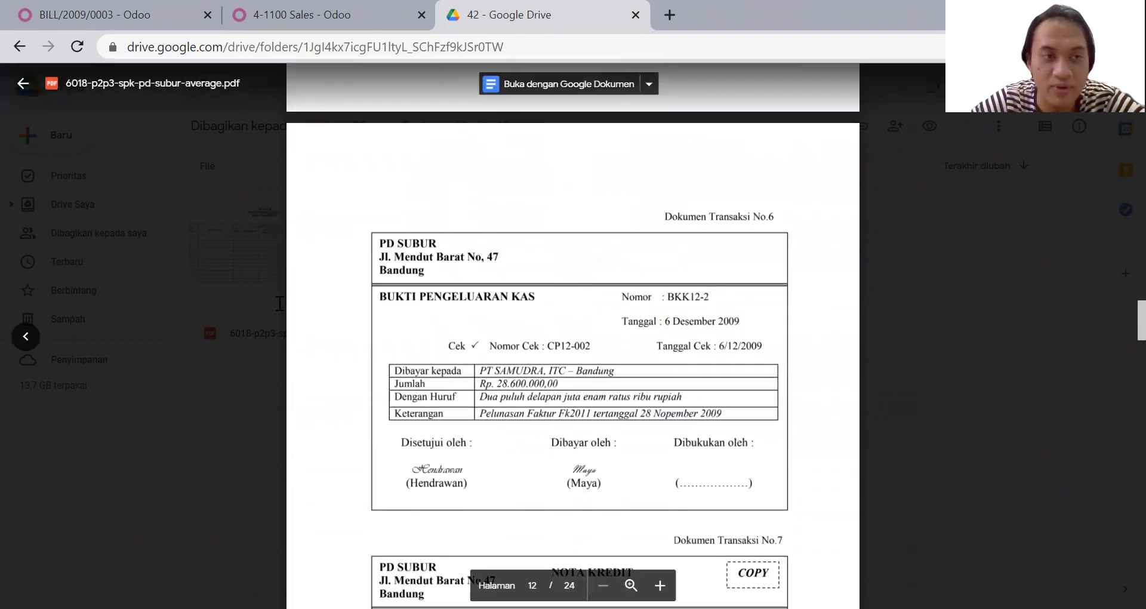
pyautogui.click(119, 14)
pyautogui.click(540, 8)
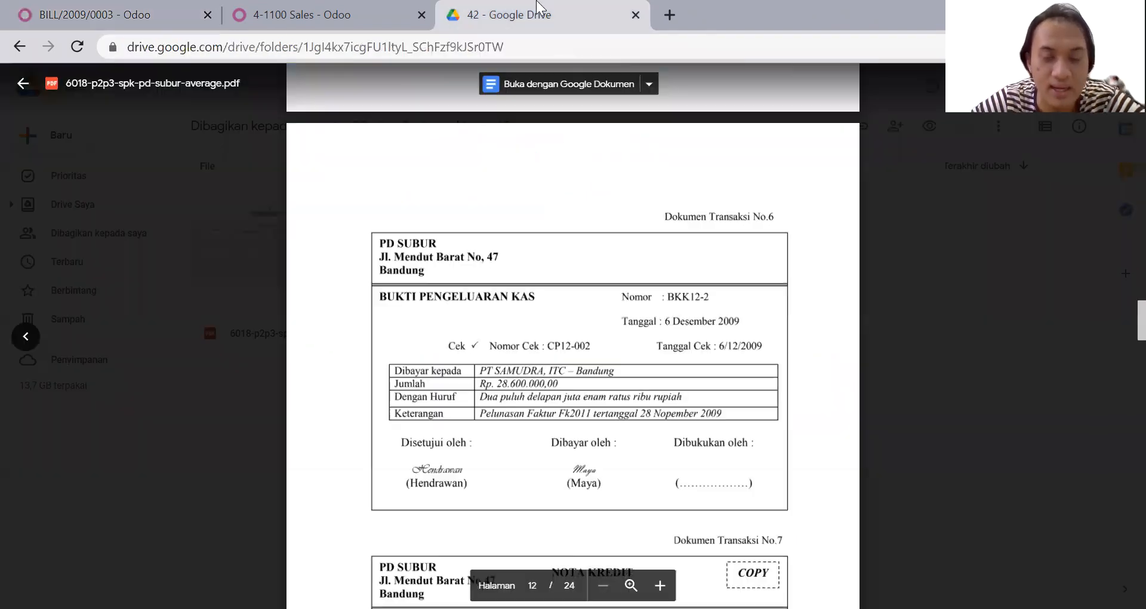
pyautogui.scroll(-10, 554, 311)
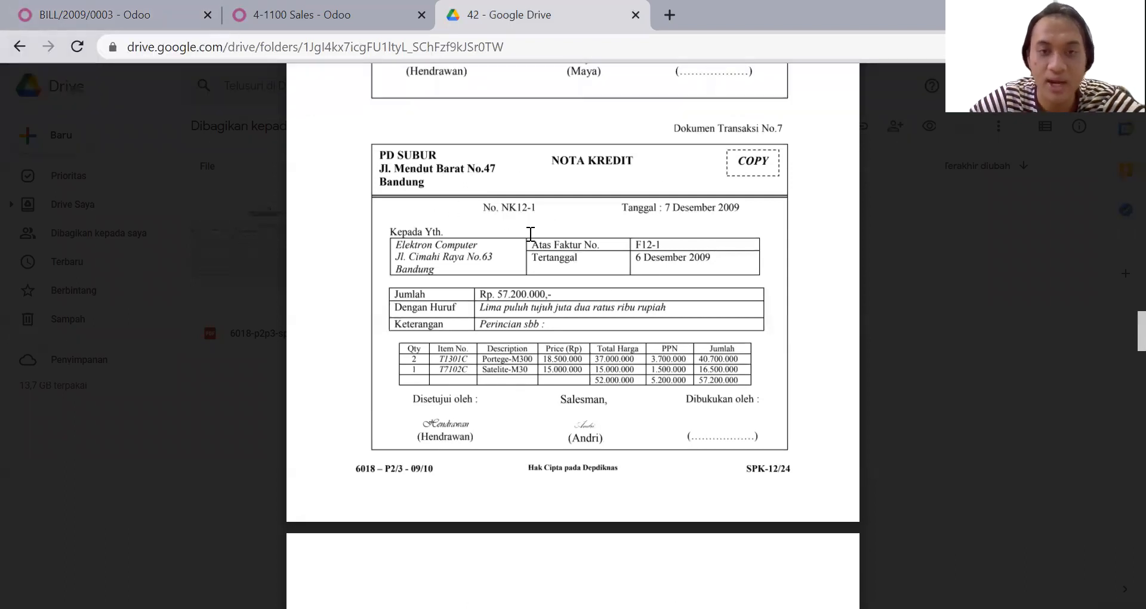
pyautogui.scroll(3, 530, 234)
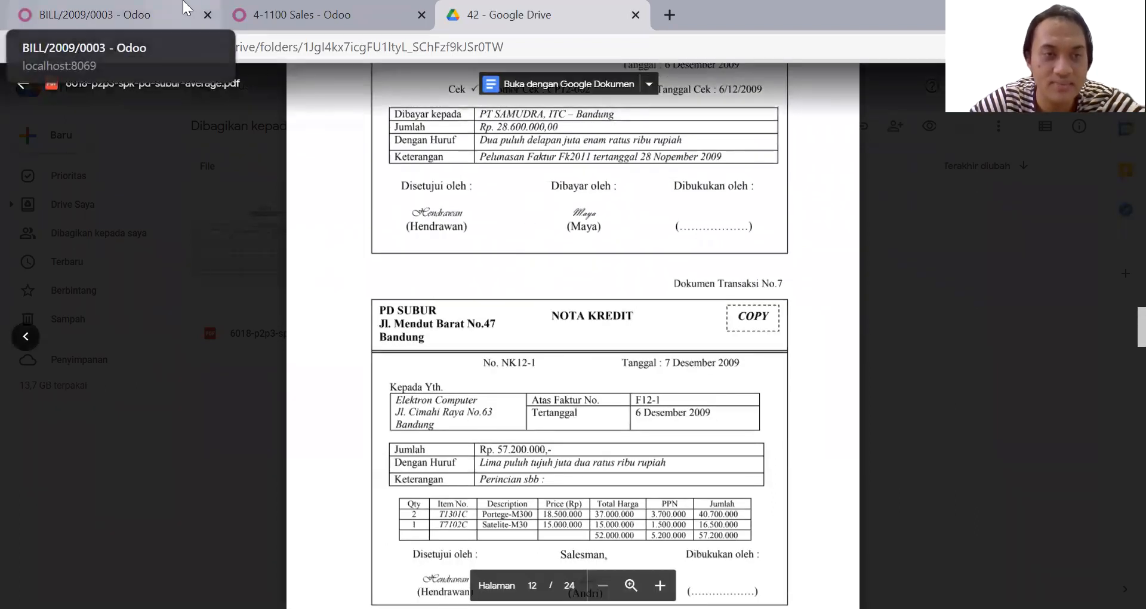
# Return to Odoo and start a new Sales quotation for Electron Computer, checking the customer and items against transaction document 7
pyautogui.click(187, 9)
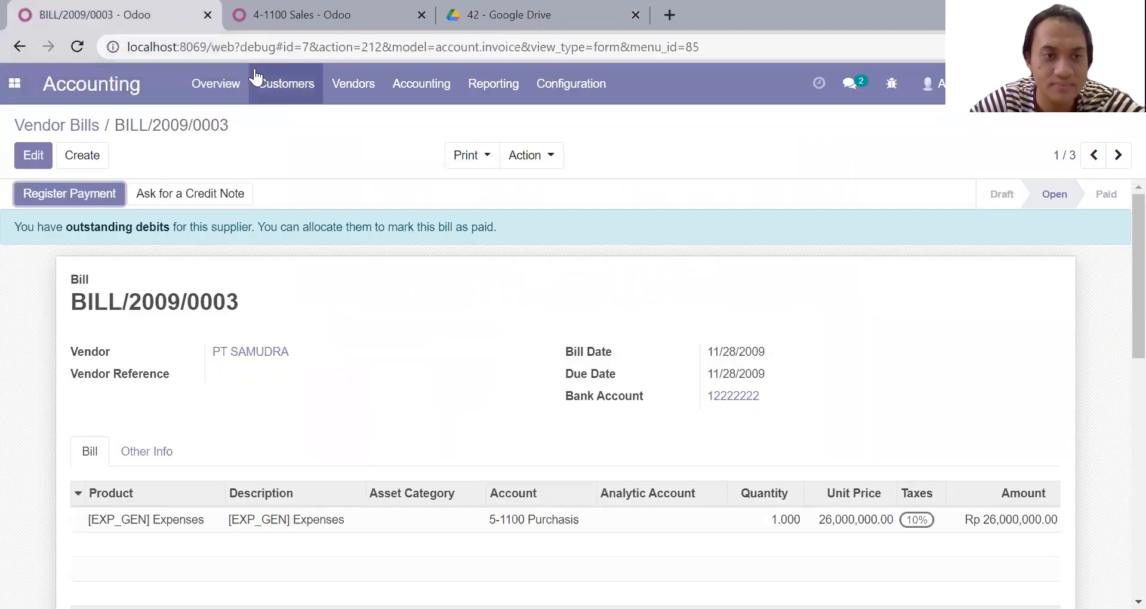
pyautogui.click(14, 83)
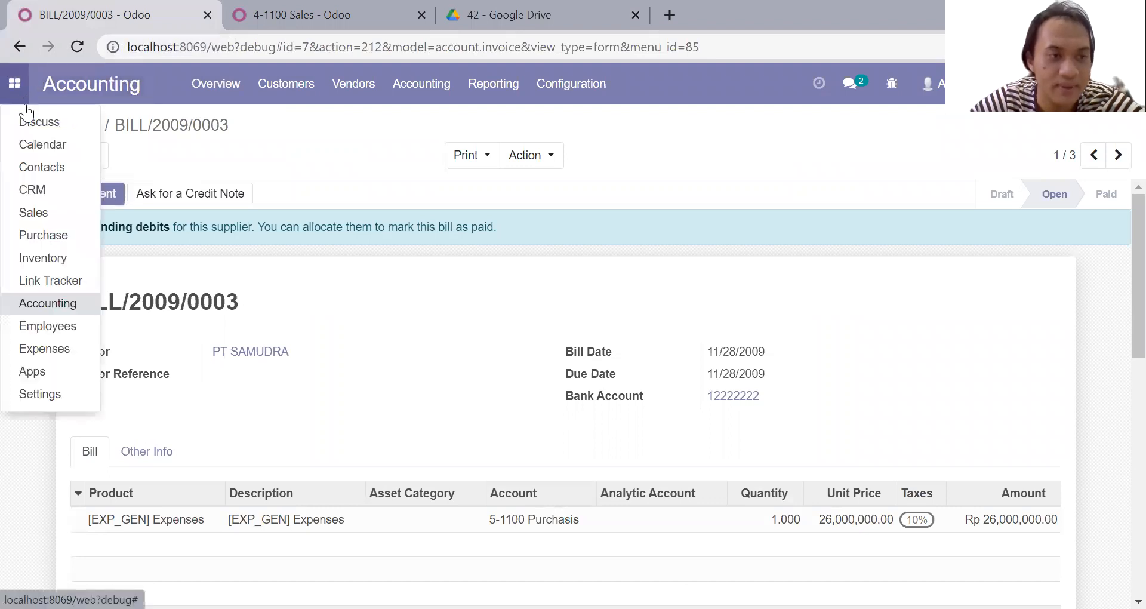
pyautogui.click(37, 213)
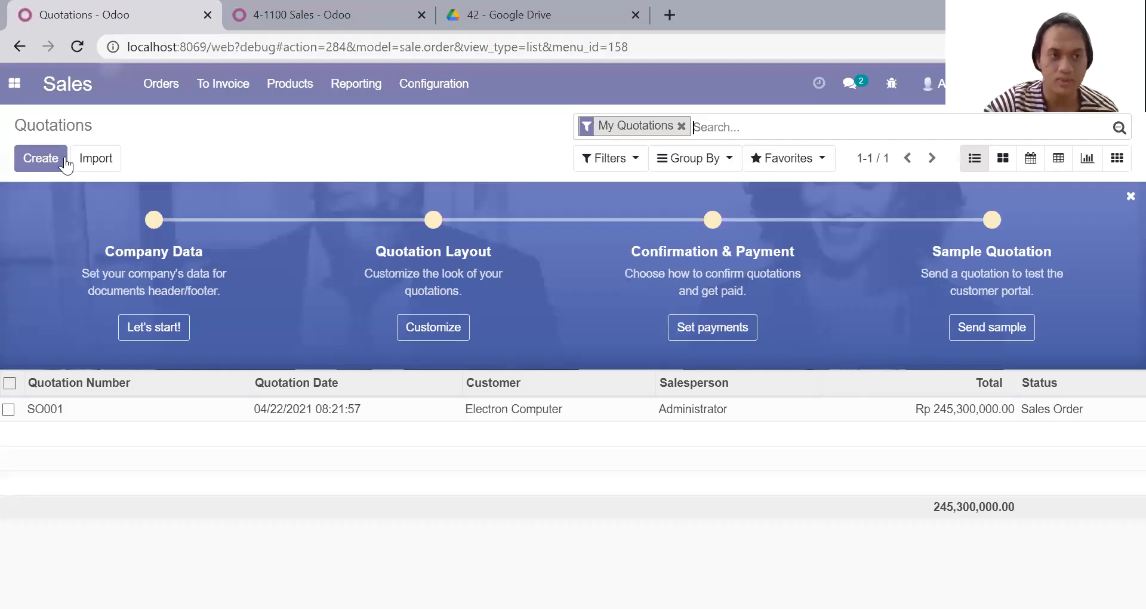
pyautogui.click(501, 15)
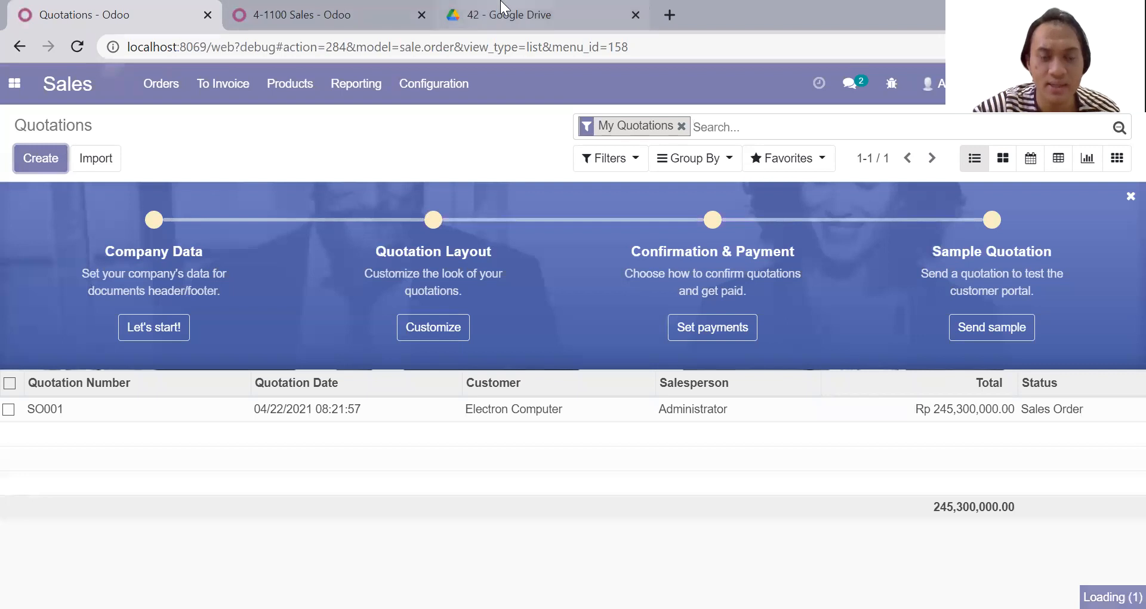
pyautogui.scroll(-2, 447, 245)
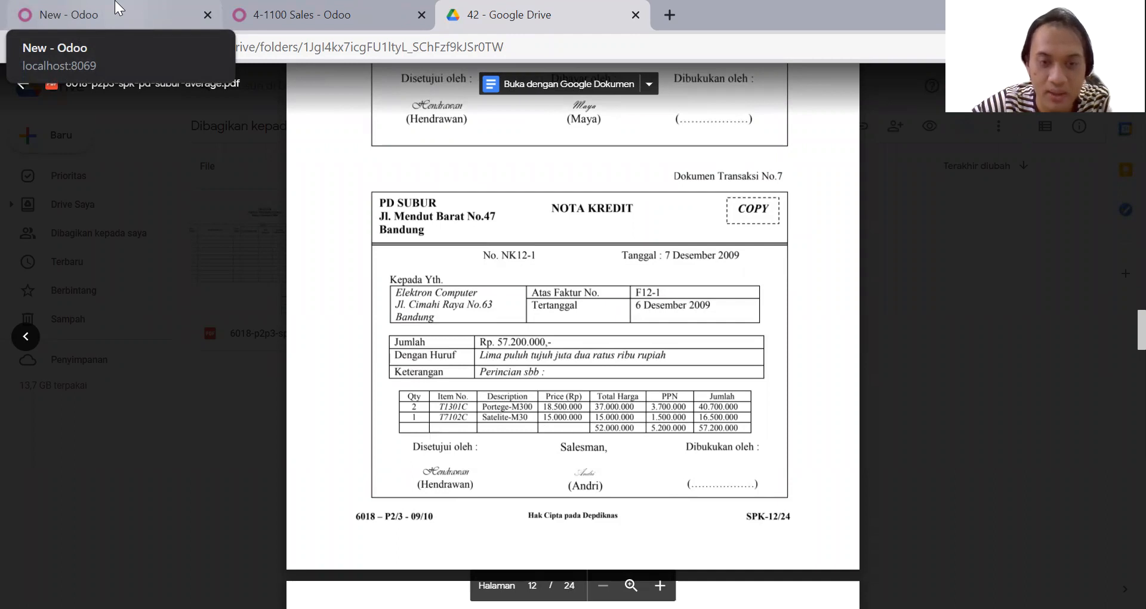
pyautogui.click(118, 9)
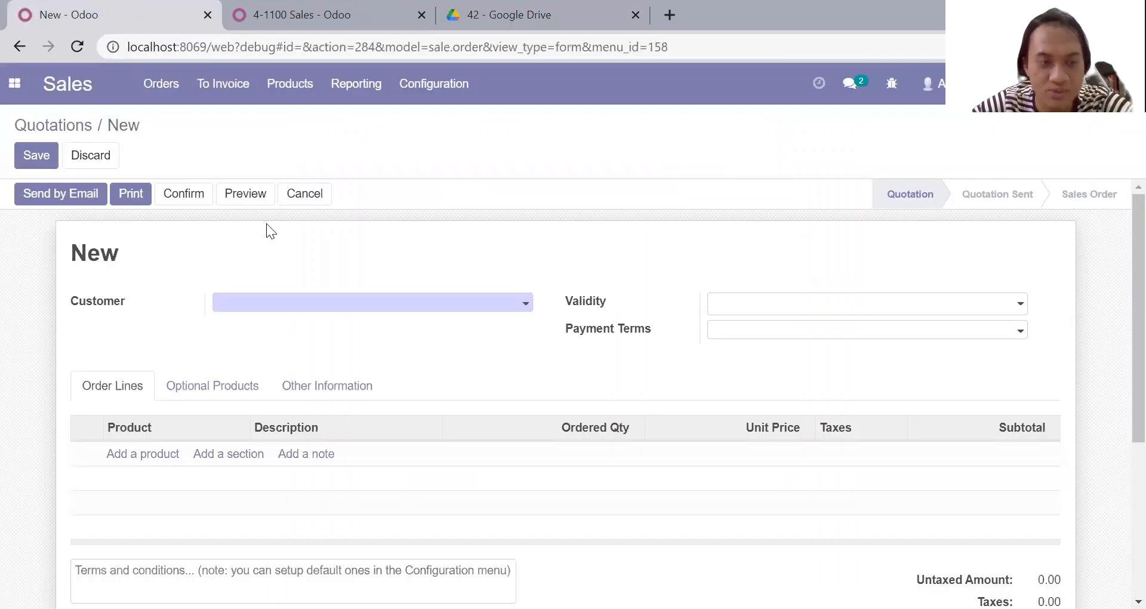
pyautogui.click(292, 311)
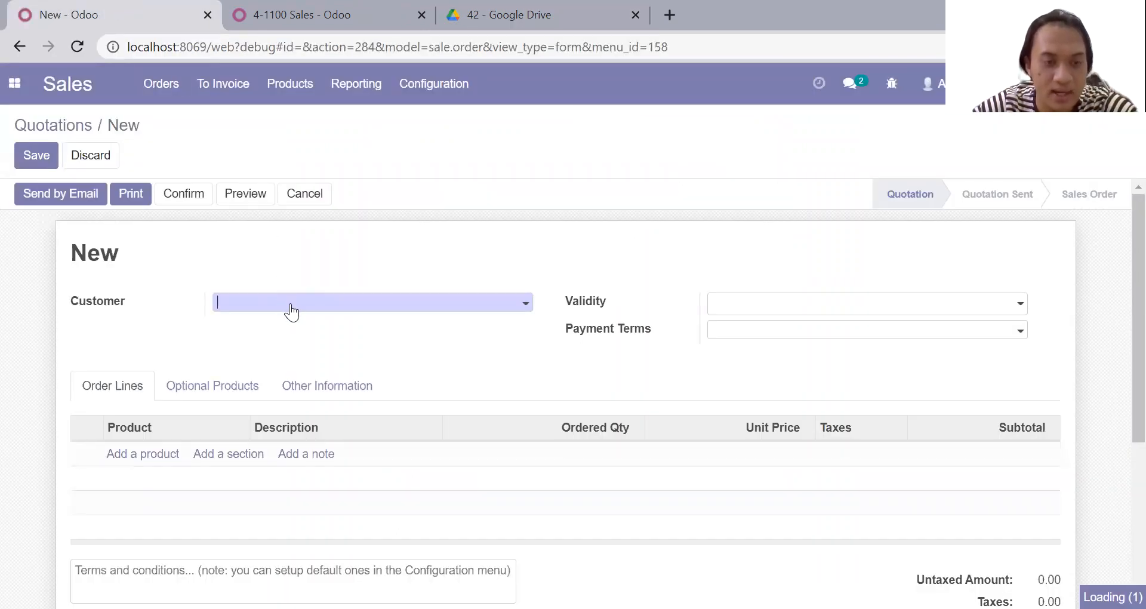
pyautogui.click(456, 9)
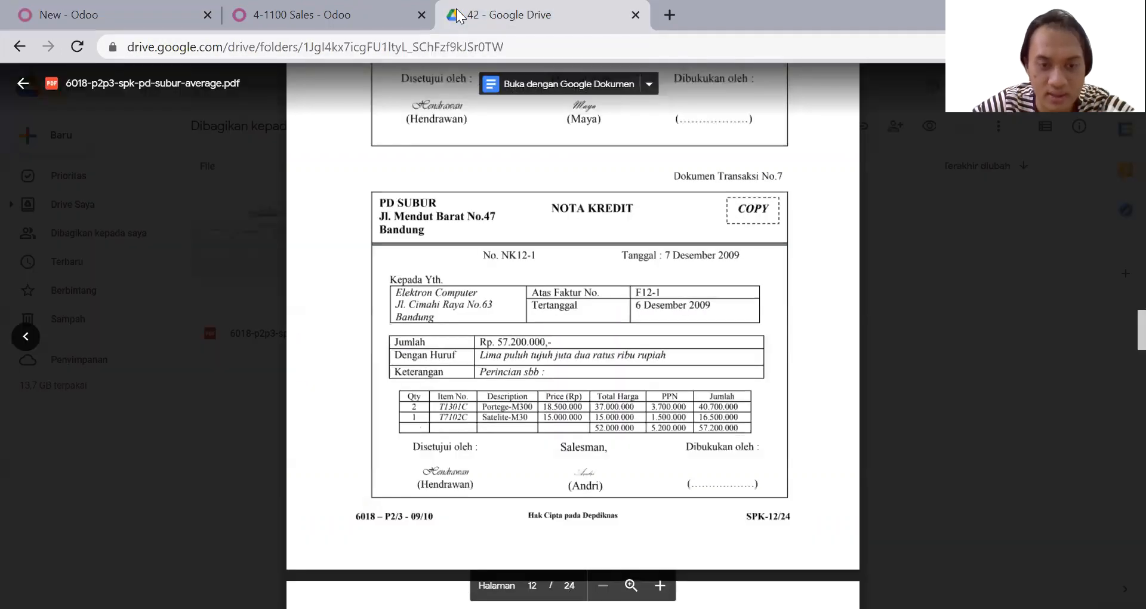
pyautogui.click(144, 7)
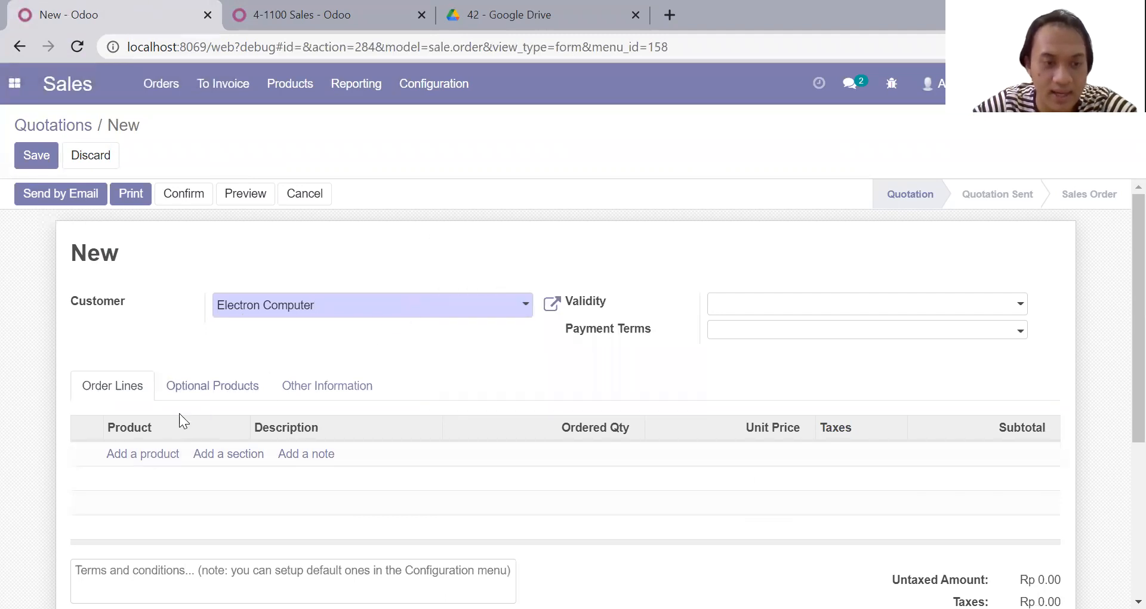
# Add an order line for [T1301C] Portege-M300 with quantity 2, trying a unit price of 18500000, and drop the extra blank line
pyautogui.click(145, 457)
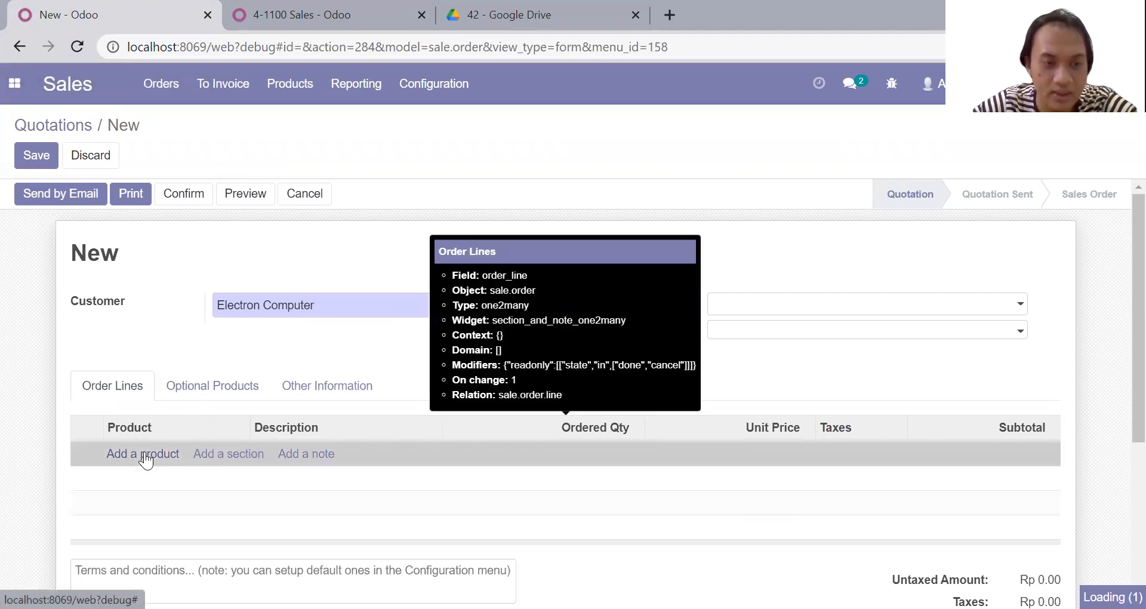
pyautogui.click(207, 457)
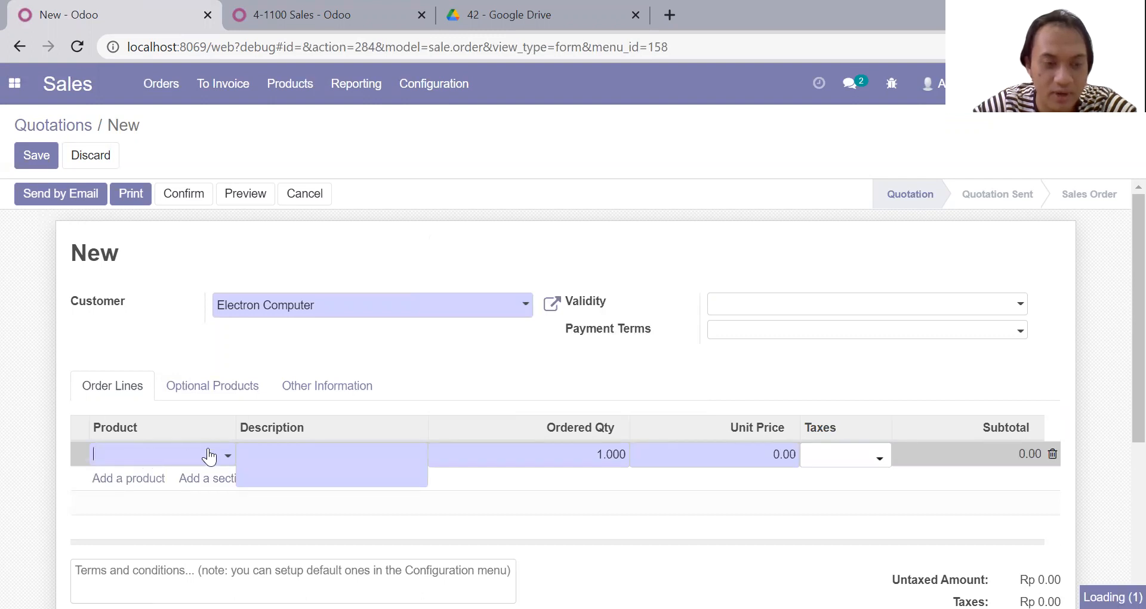
pyautogui.click(191, 507)
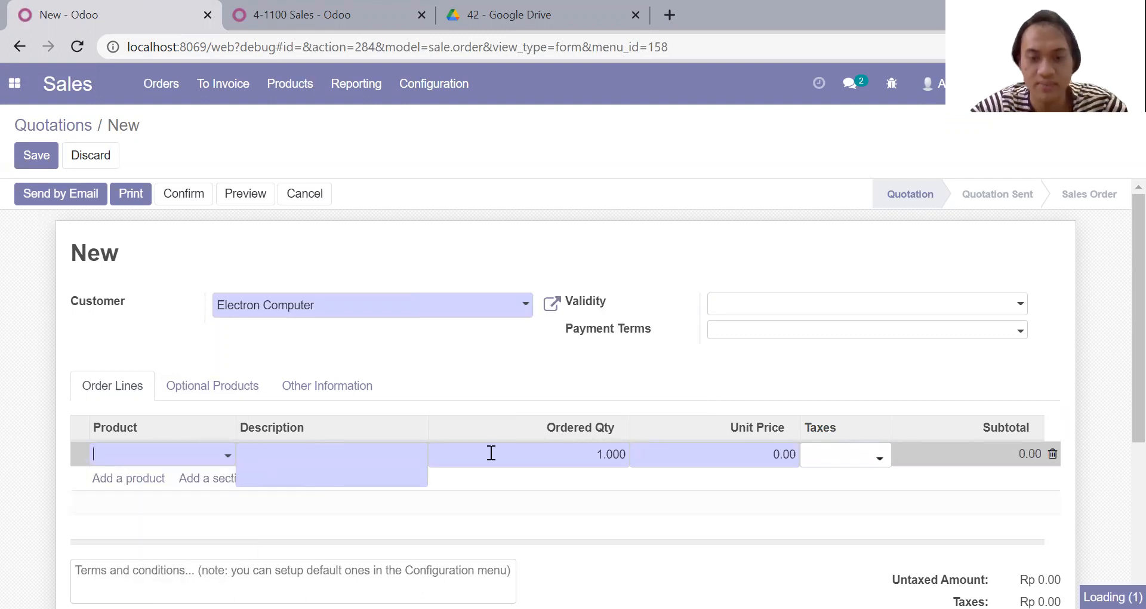
pyautogui.click(728, 454)
pyautogui.write('1')
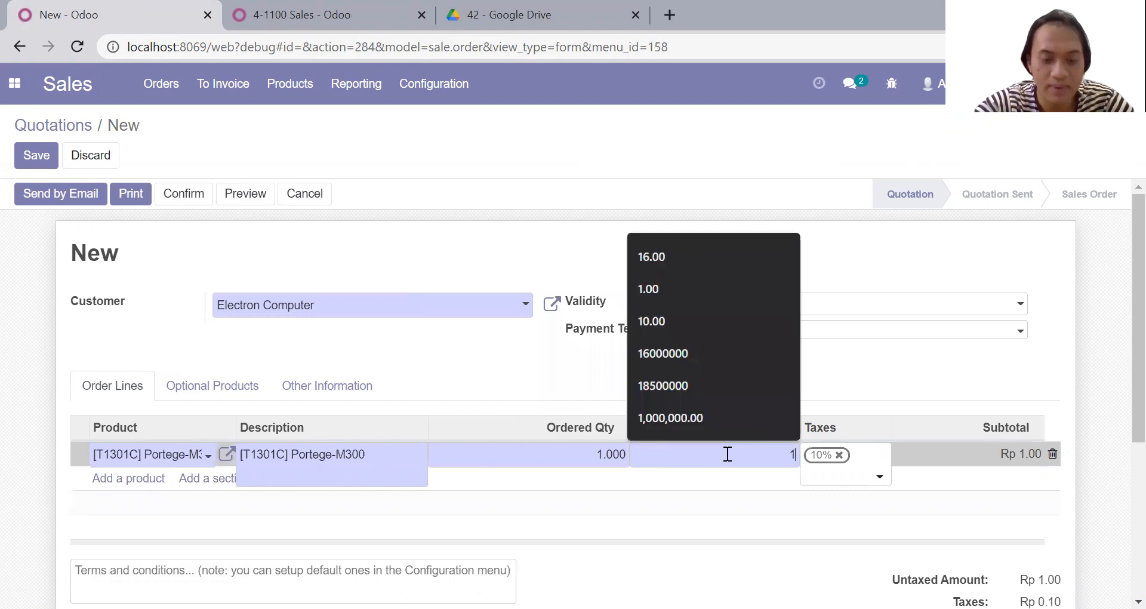
pyautogui.write('8500000')
pyautogui.click(615, 454)
pyautogui.write('2')
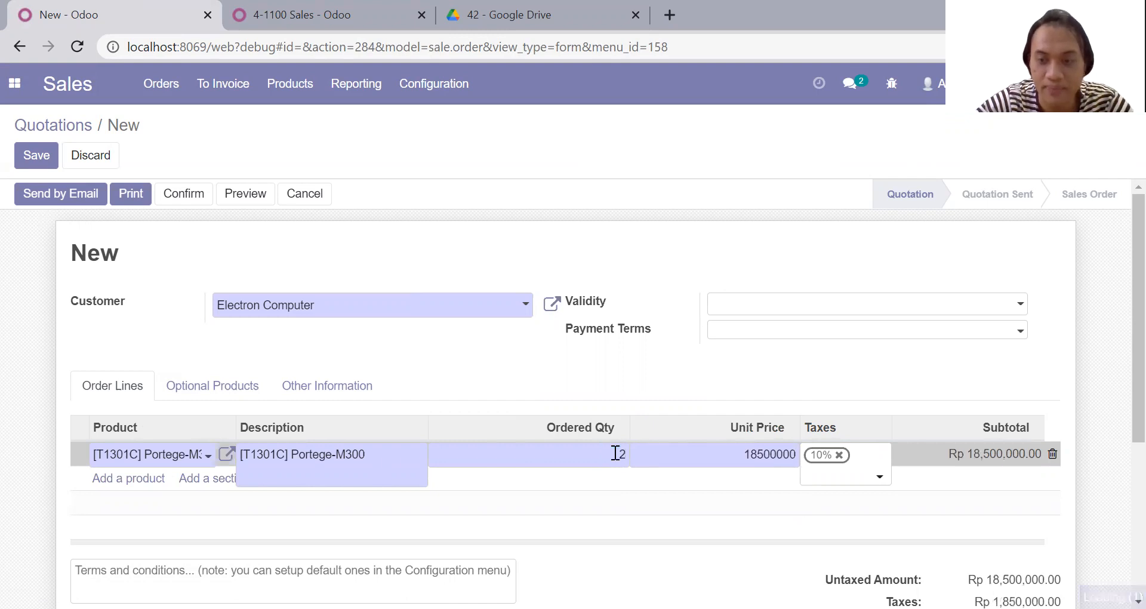
pyautogui.press('Return')
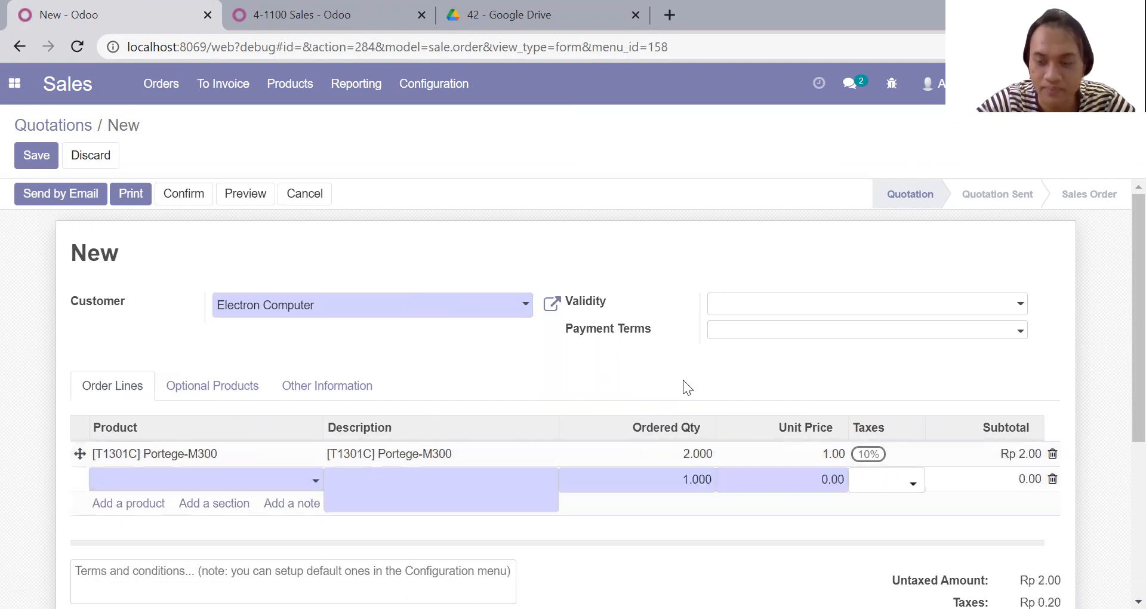
pyautogui.click(683, 381)
pyautogui.scroll(-1, 684, 381)
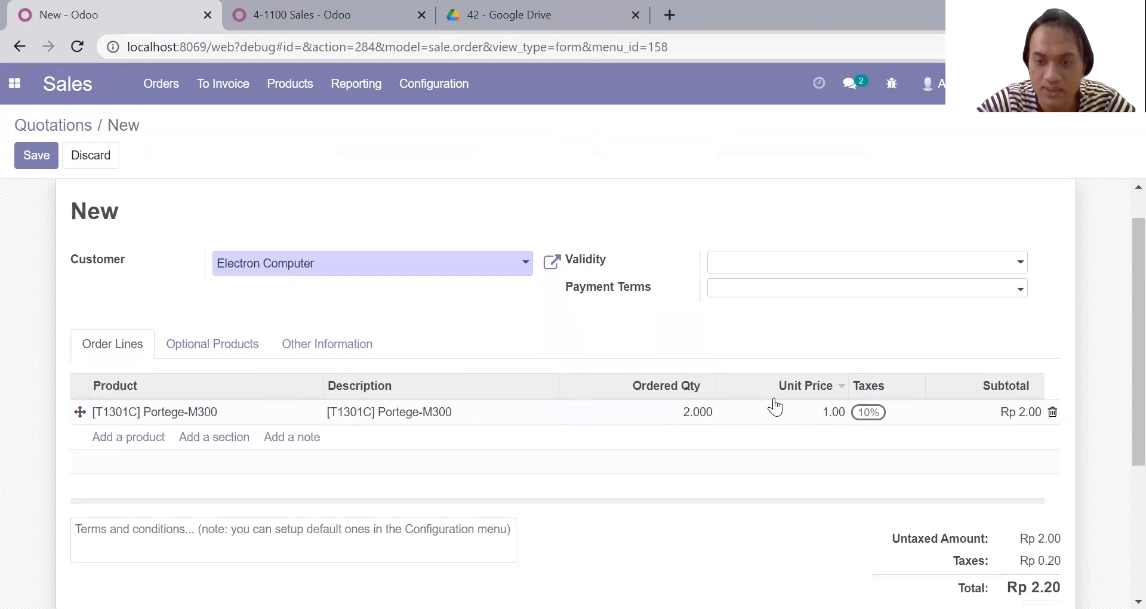
# Set the Portege-M300 line's unit price to 18500000
pyautogui.click(789, 410)
pyautogui.write('18')
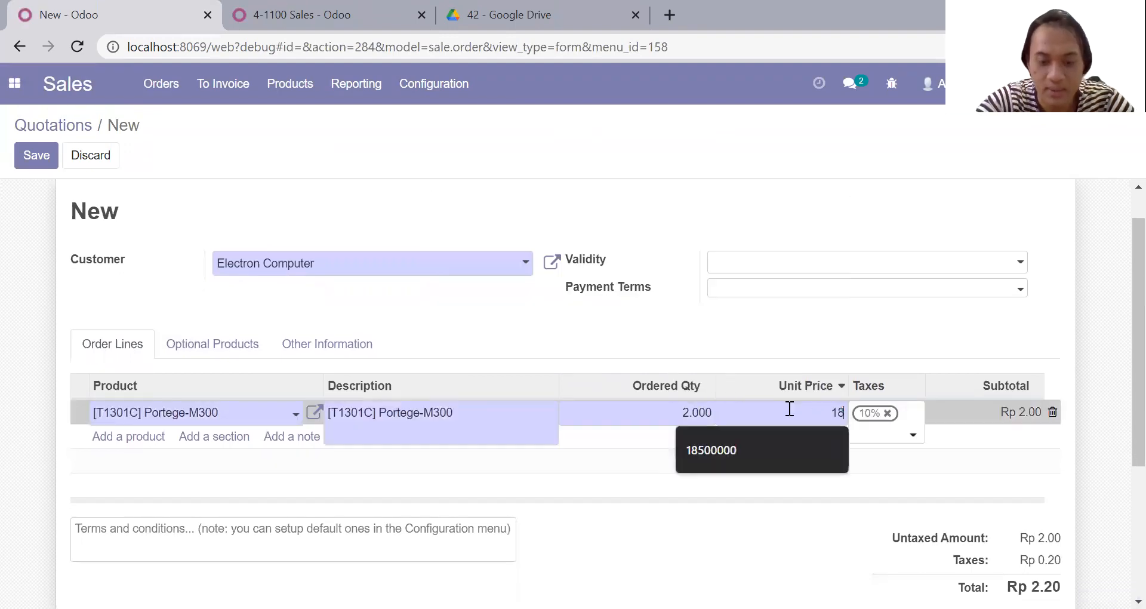
pyautogui.write('500000')
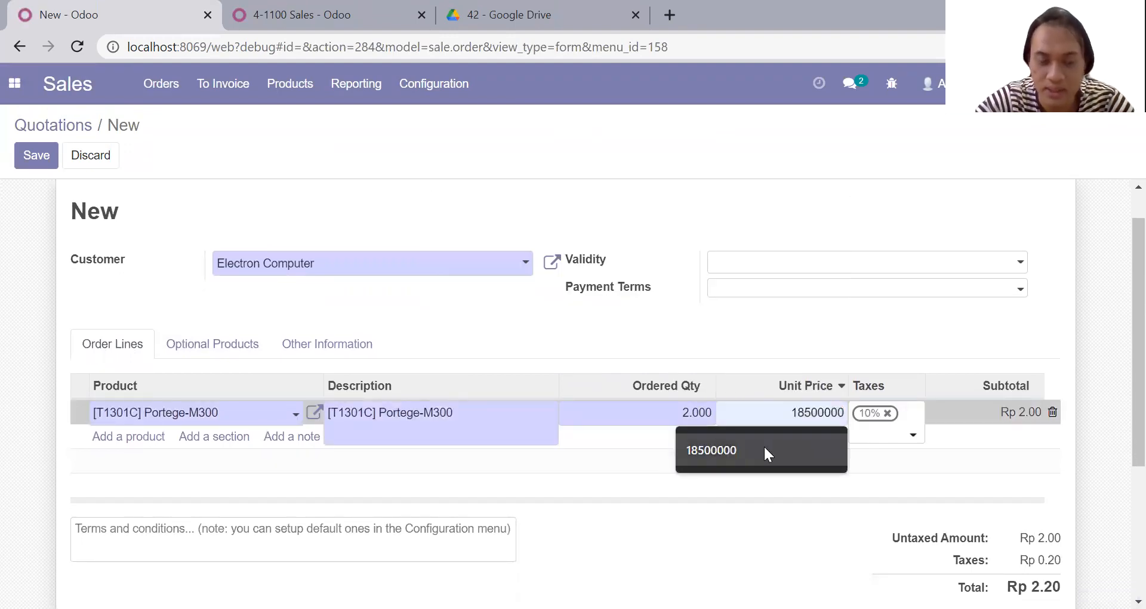
pyautogui.click(764, 448)
# Add an order line for [T7102C] Satelite-M30 with a unit price of 15000000
pyautogui.click(137, 440)
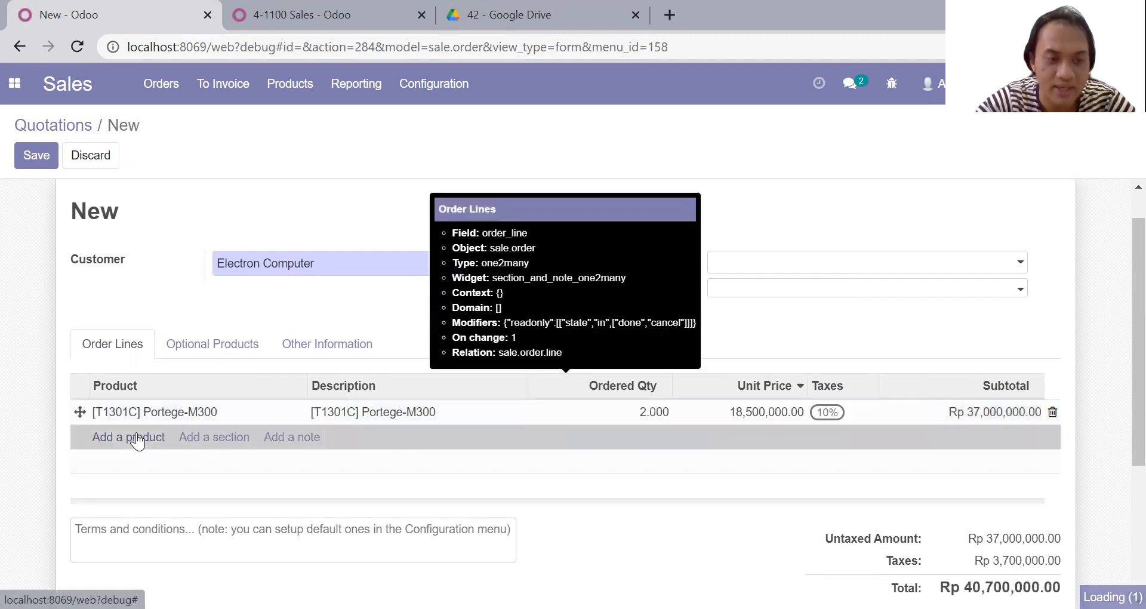
pyautogui.write('Sate')
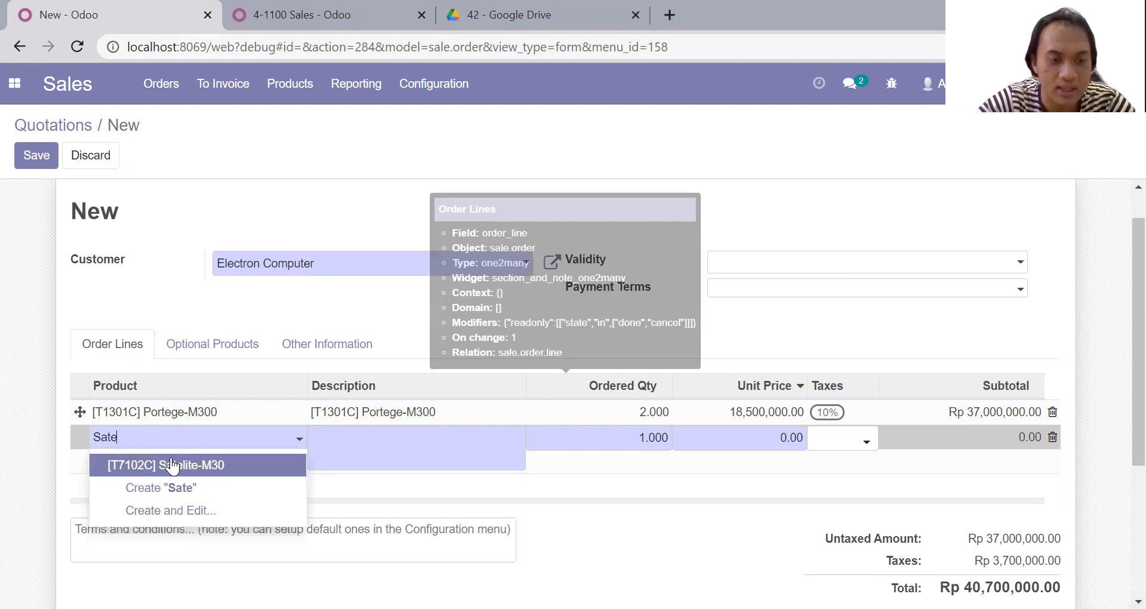
pyautogui.click(172, 465)
pyautogui.click(743, 440)
pyautogui.write('15000000')
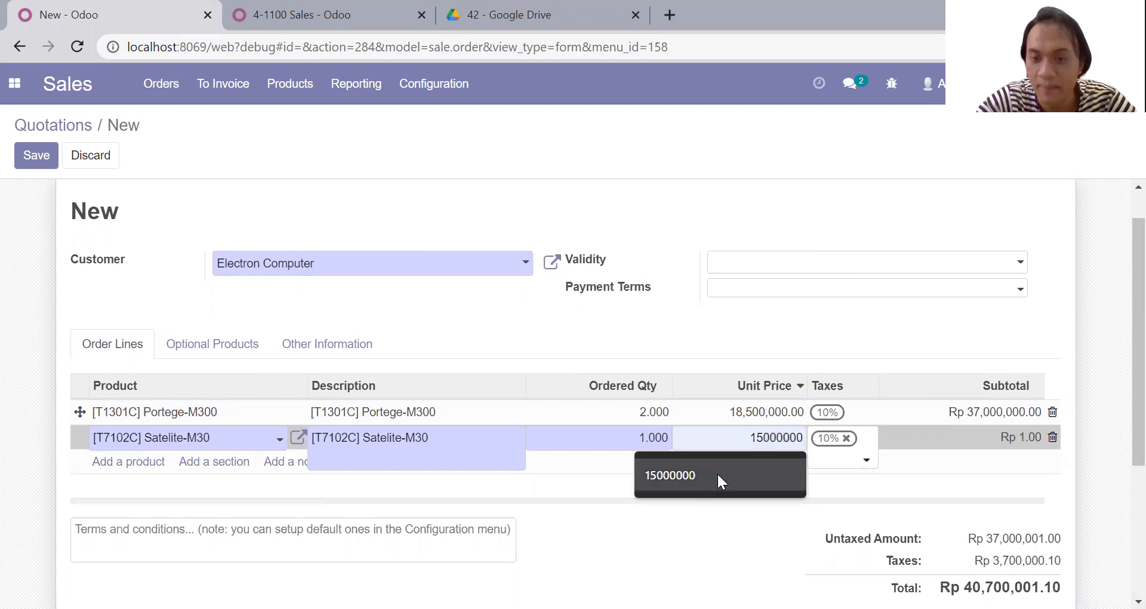
pyautogui.click(717, 472)
# Check the quotation's totals and confirm it as a sales order
pyautogui.scroll(-3, 718, 484)
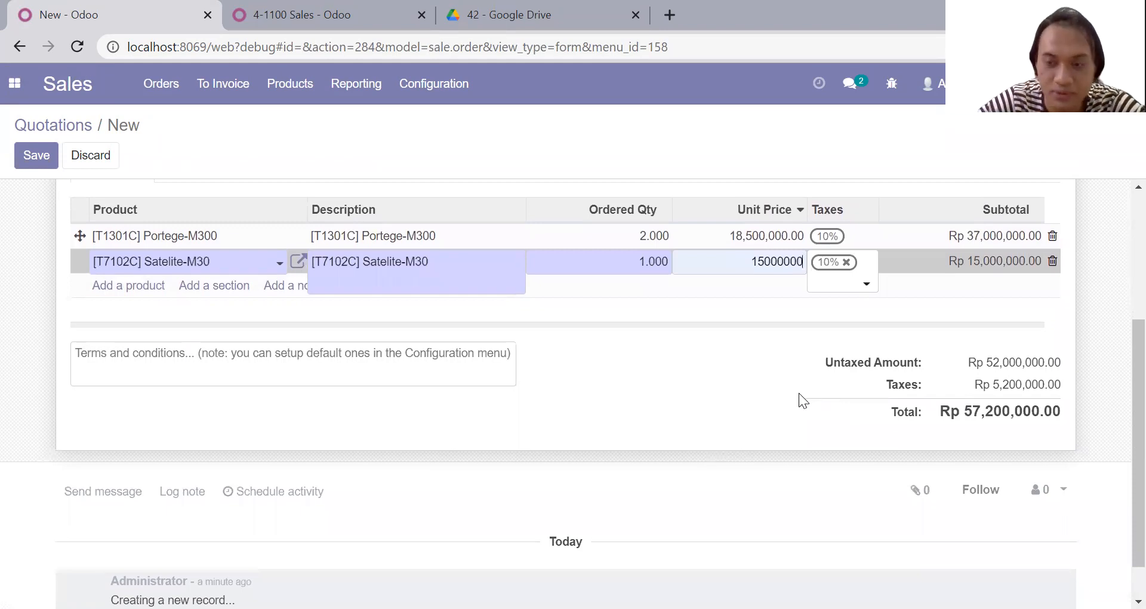
pyautogui.scroll(3, 799, 393)
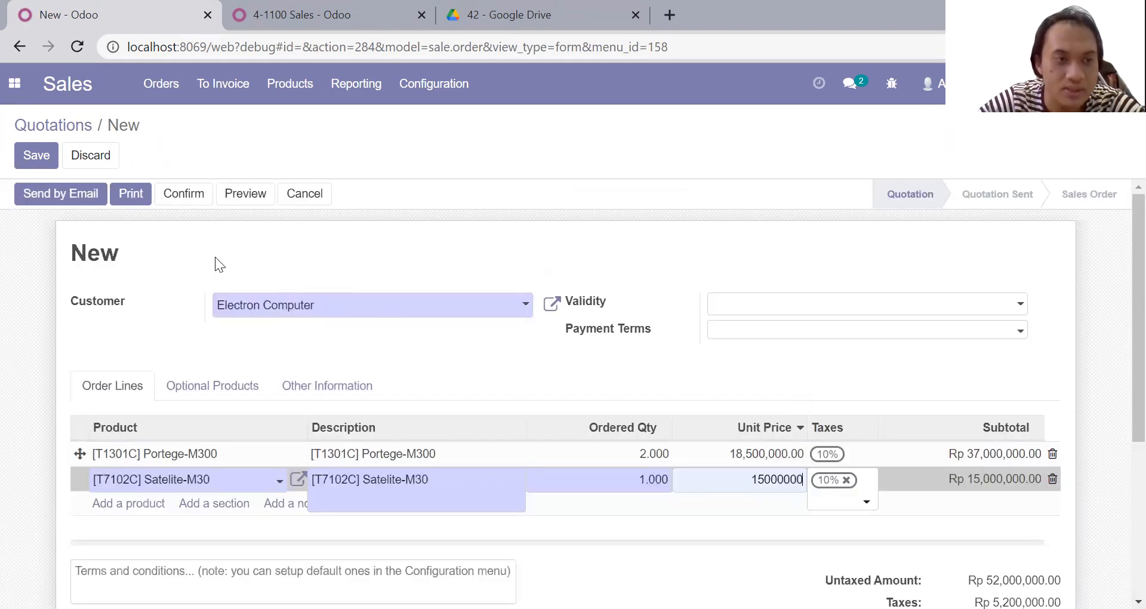
pyautogui.click(169, 191)
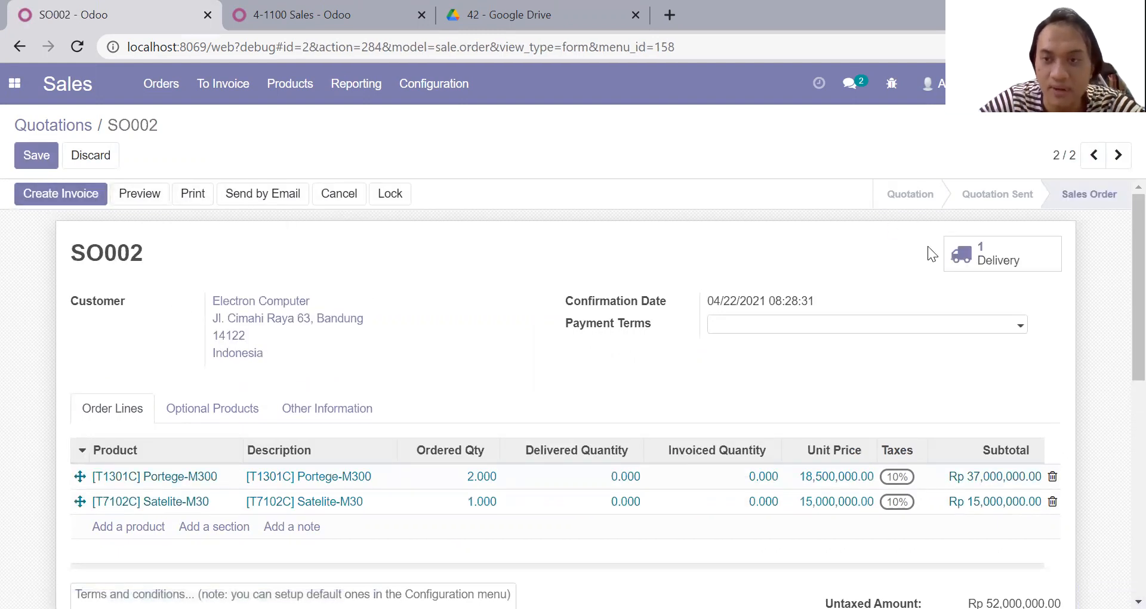
# Open the sales order's delivery and set the done quantities to 2 for Portege-M300 and 1 for Satelite-M30
pyautogui.click(986, 265)
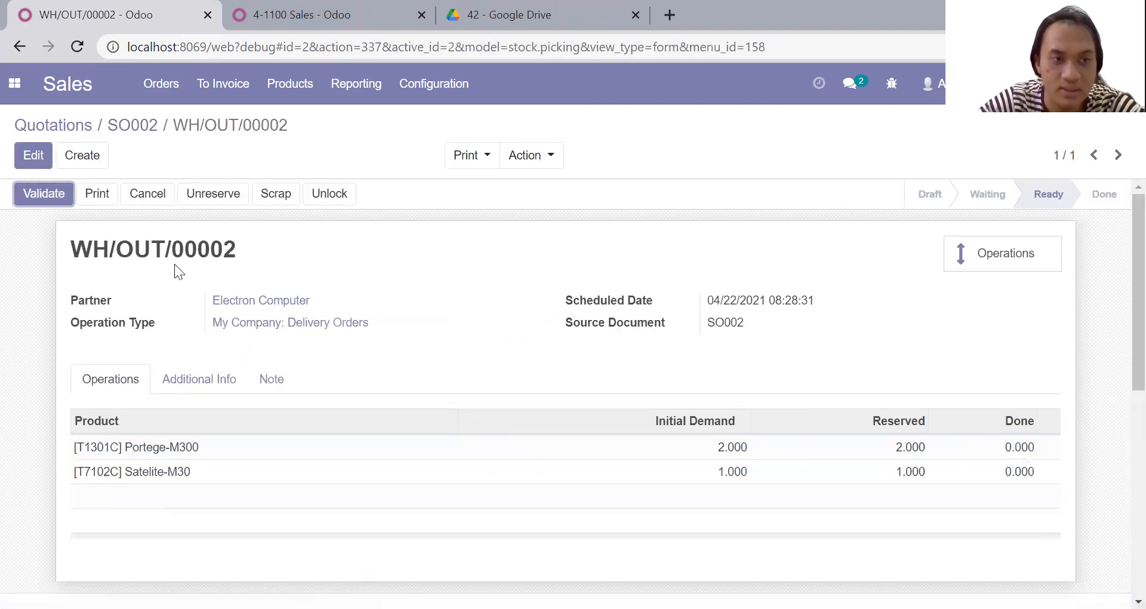
pyautogui.click(38, 194)
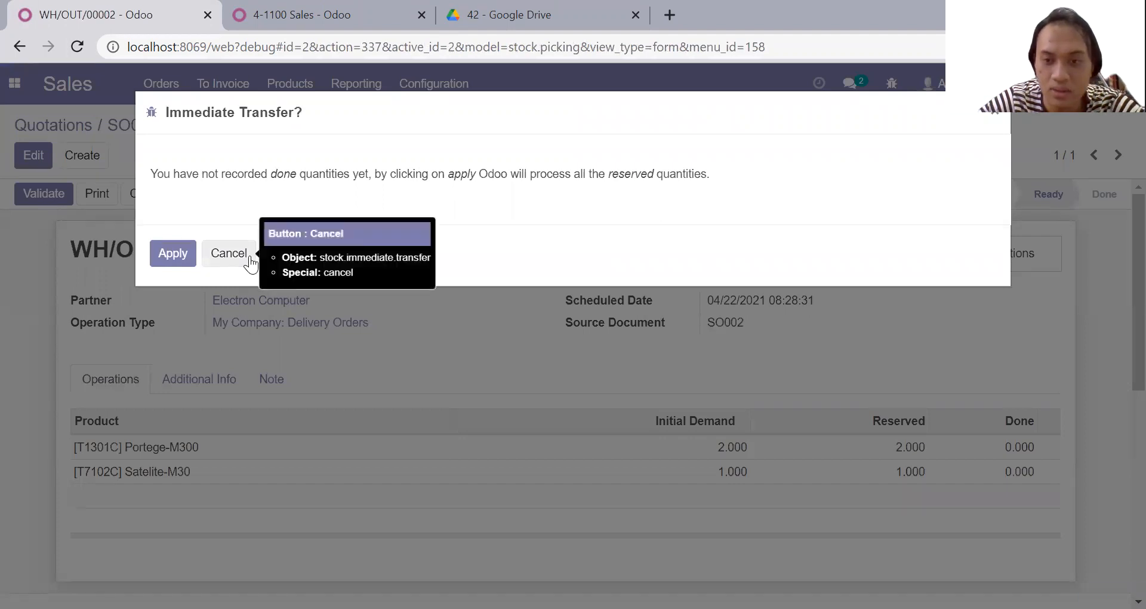
pyautogui.click(250, 257)
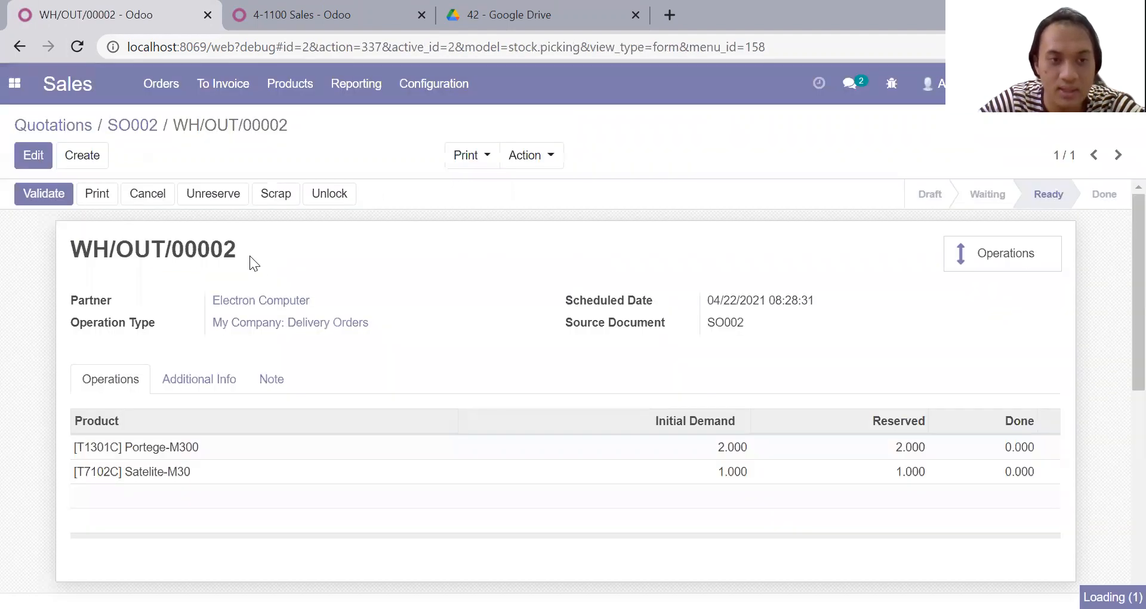
pyautogui.click(27, 154)
pyautogui.scroll(-2, 593, 382)
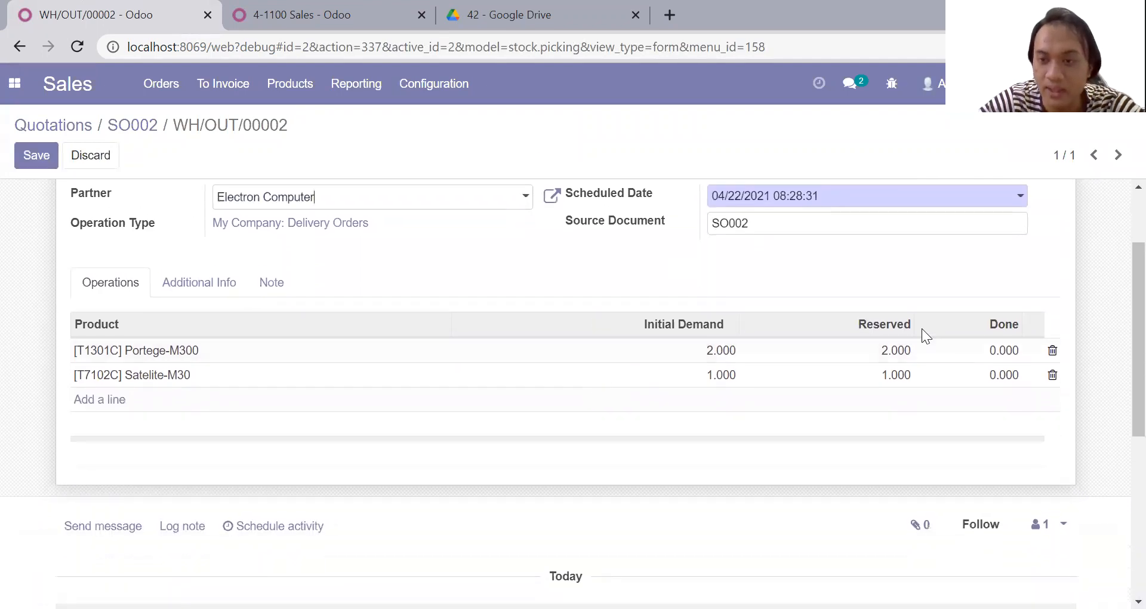
pyautogui.click(987, 353)
pyautogui.write('2')
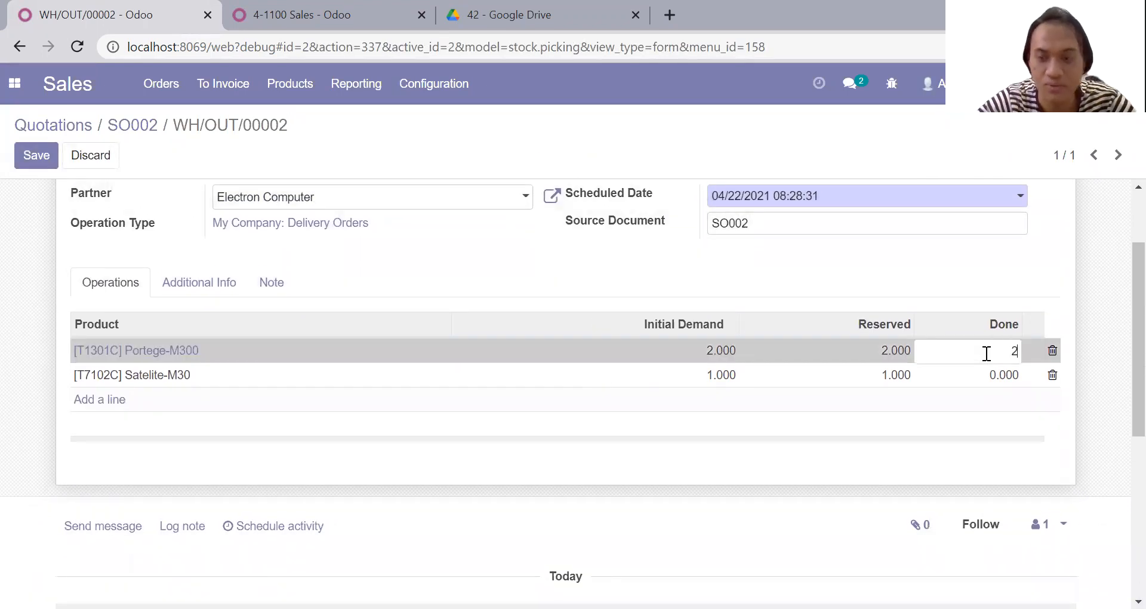
pyautogui.click(988, 377)
pyautogui.write('2')
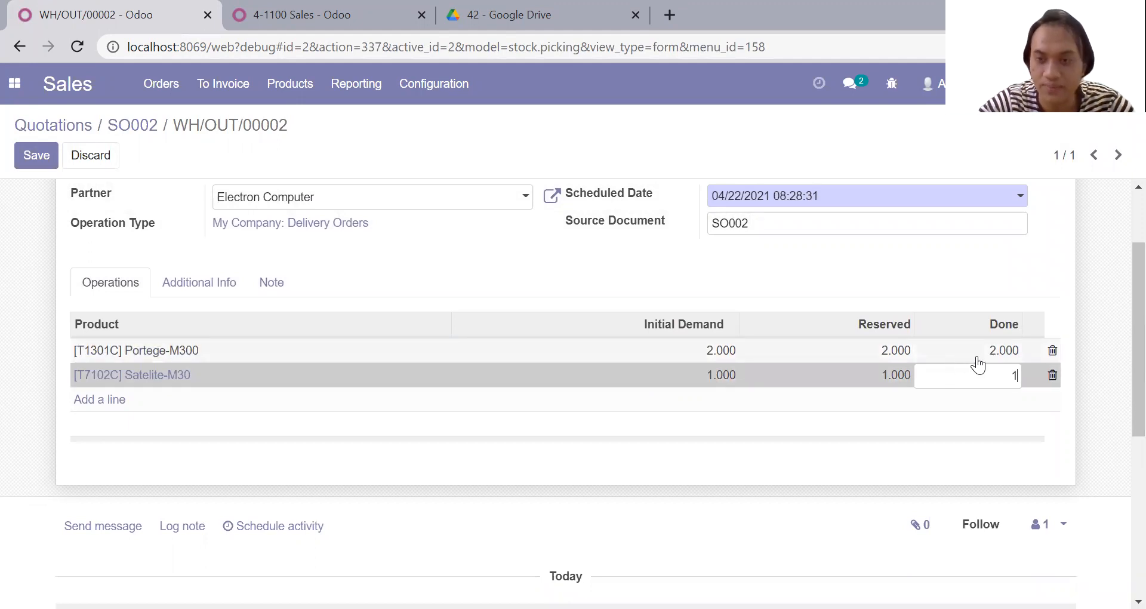
pyautogui.click(907, 277)
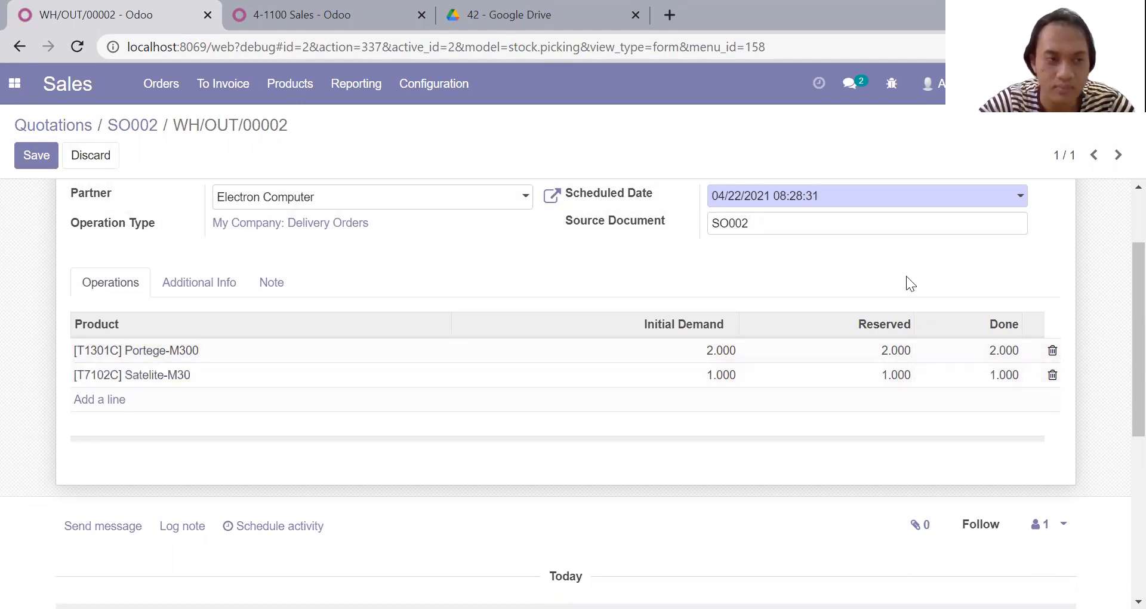
# Save the Electron Computer delivery order and validate it
pyautogui.scroll(2, 907, 276)
pyautogui.click(49, 157)
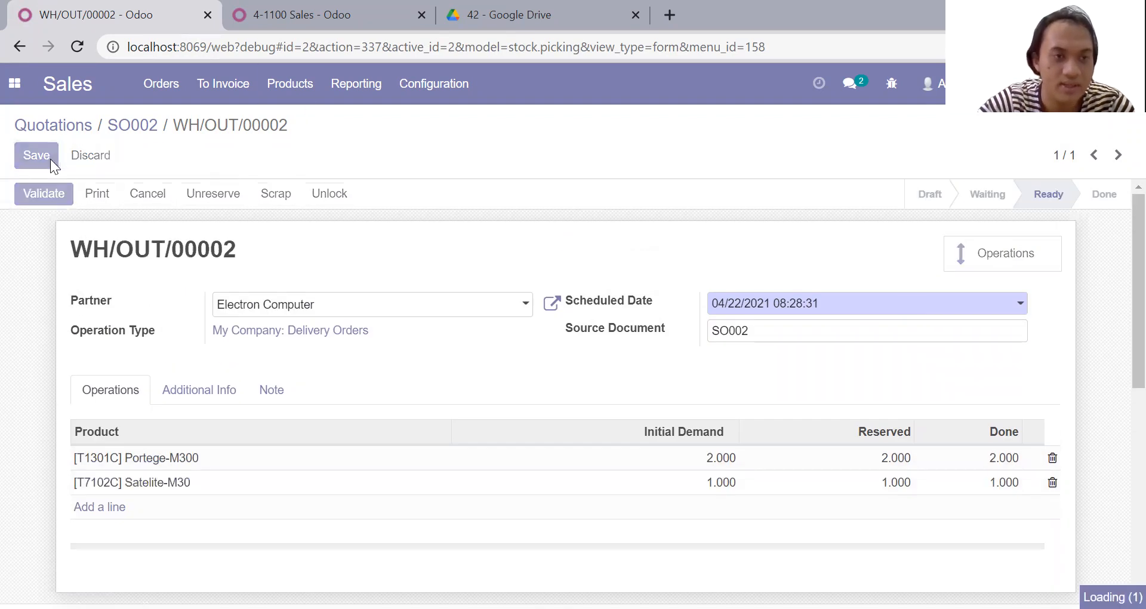
pyautogui.click(50, 198)
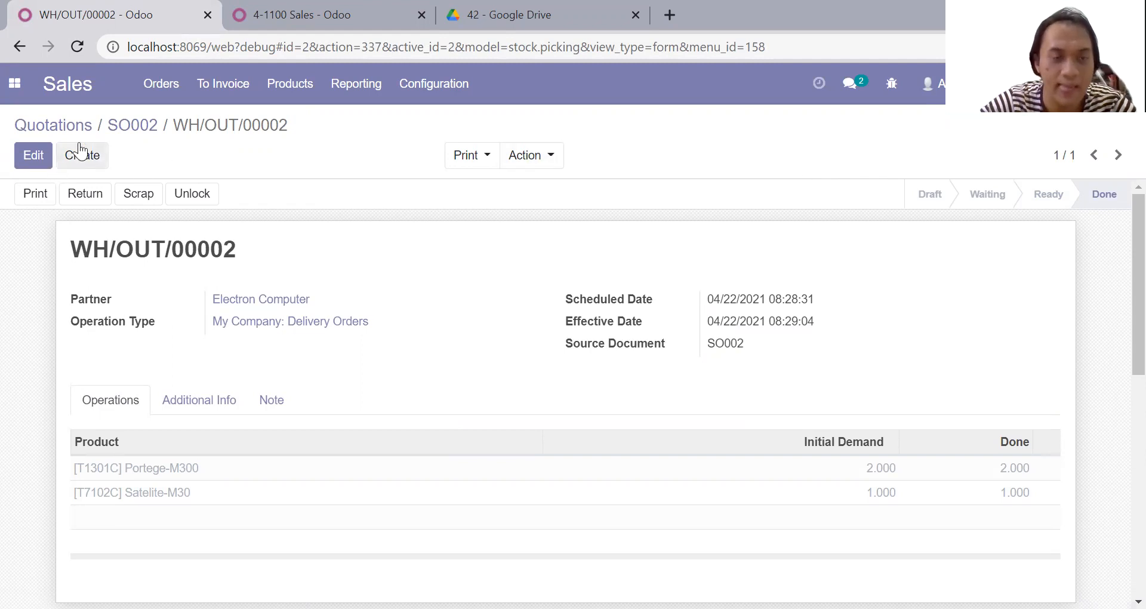
# Return to sales order SO002, create an invoice for its invoiceable lines, and validate the invoice
pyautogui.click(123, 127)
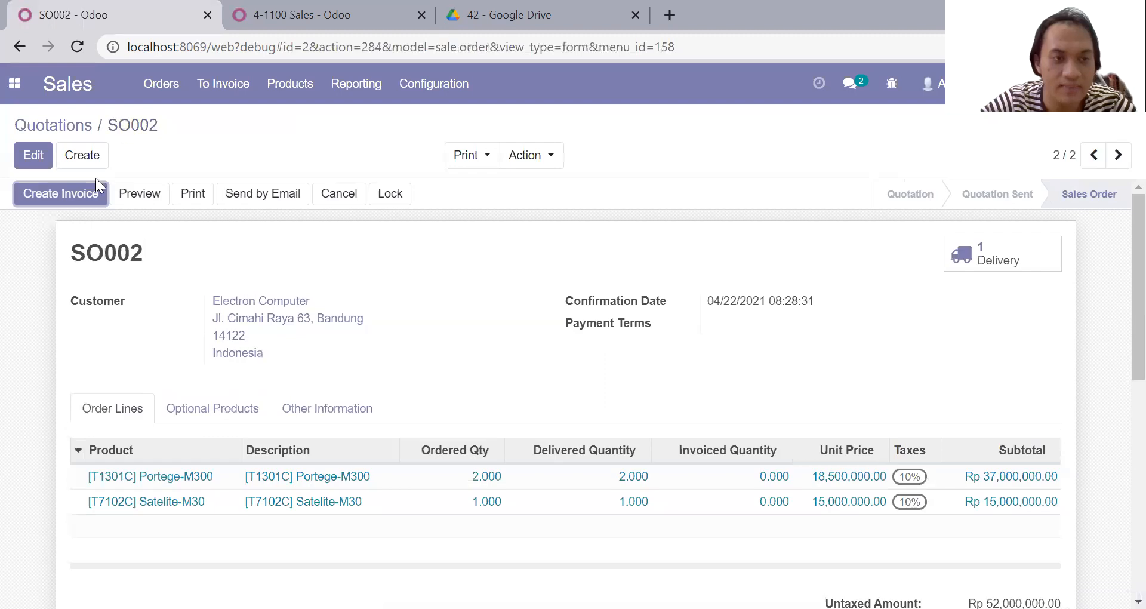
pyautogui.click(85, 193)
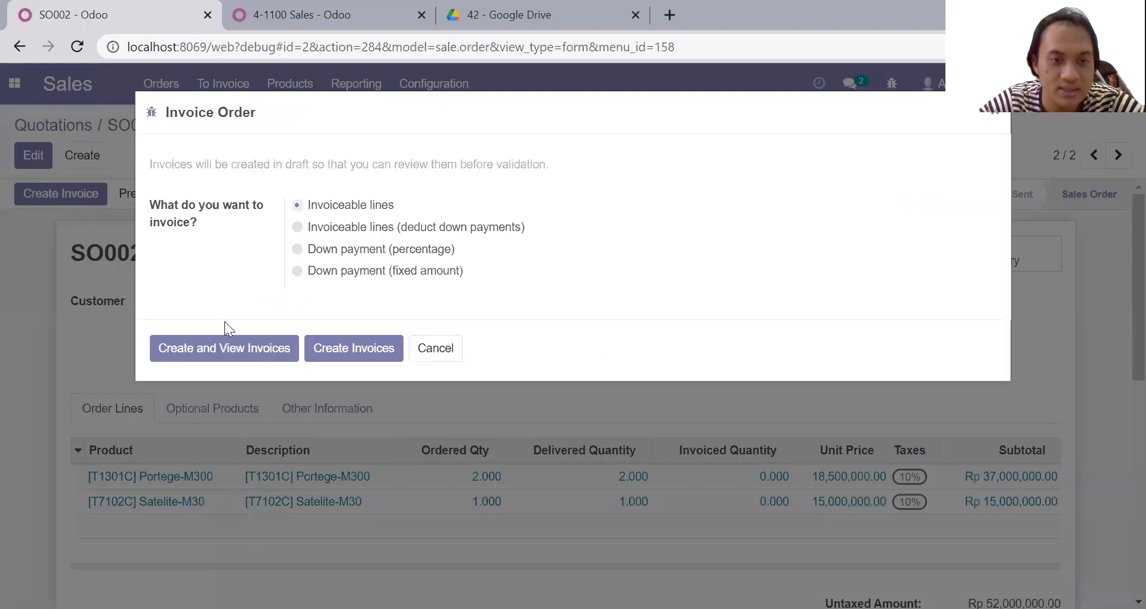
pyautogui.click(233, 347)
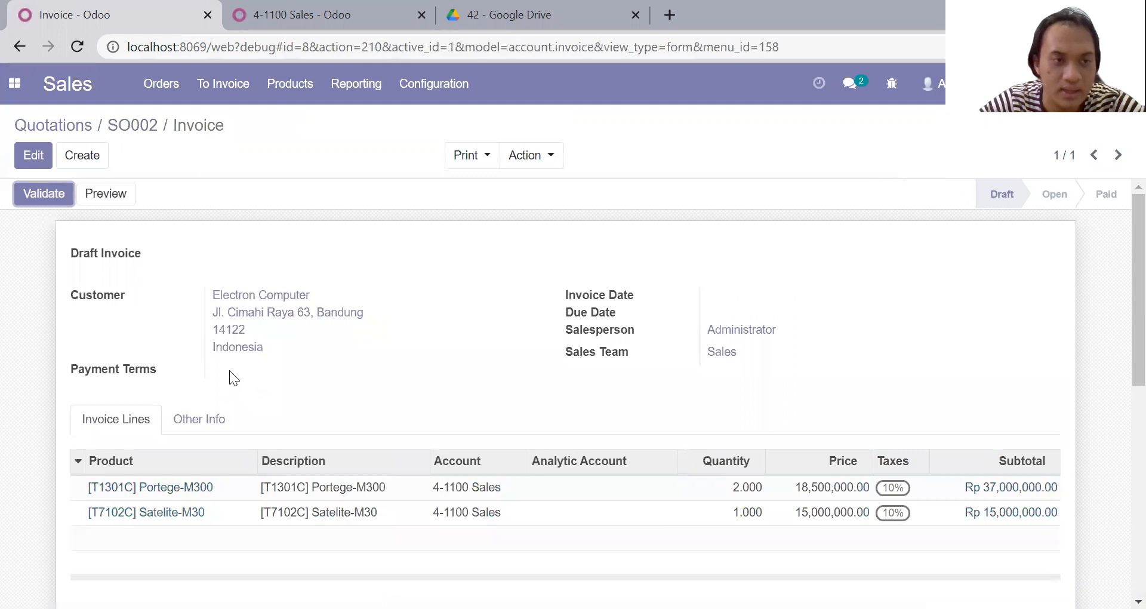
pyautogui.scroll(-1, 229, 370)
pyautogui.scroll(-1, 229, 371)
pyautogui.scroll(2, 229, 370)
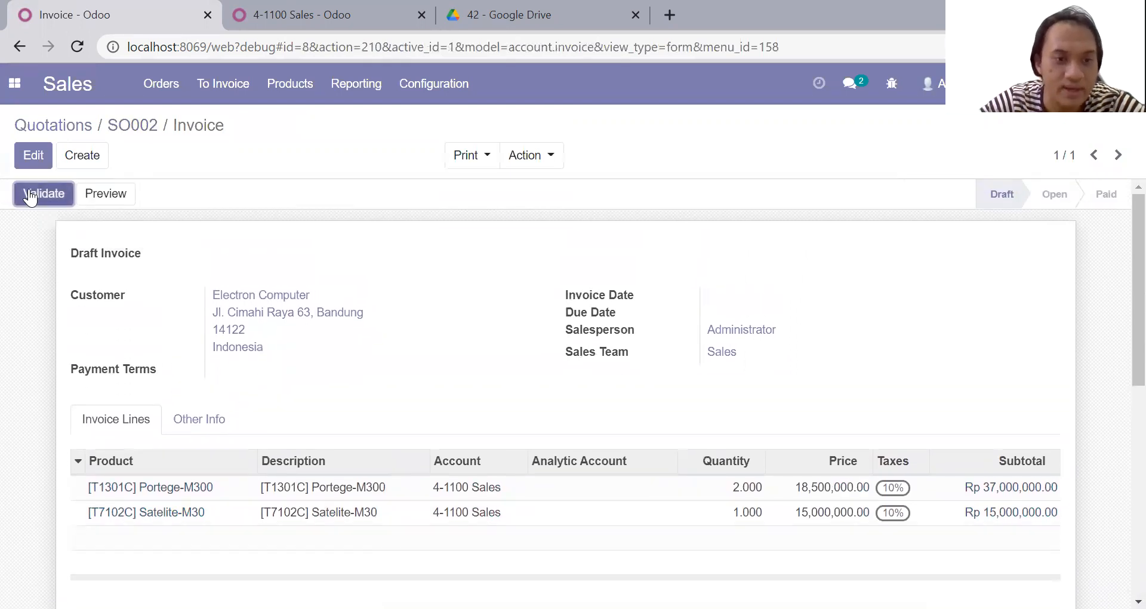
pyautogui.click(30, 193)
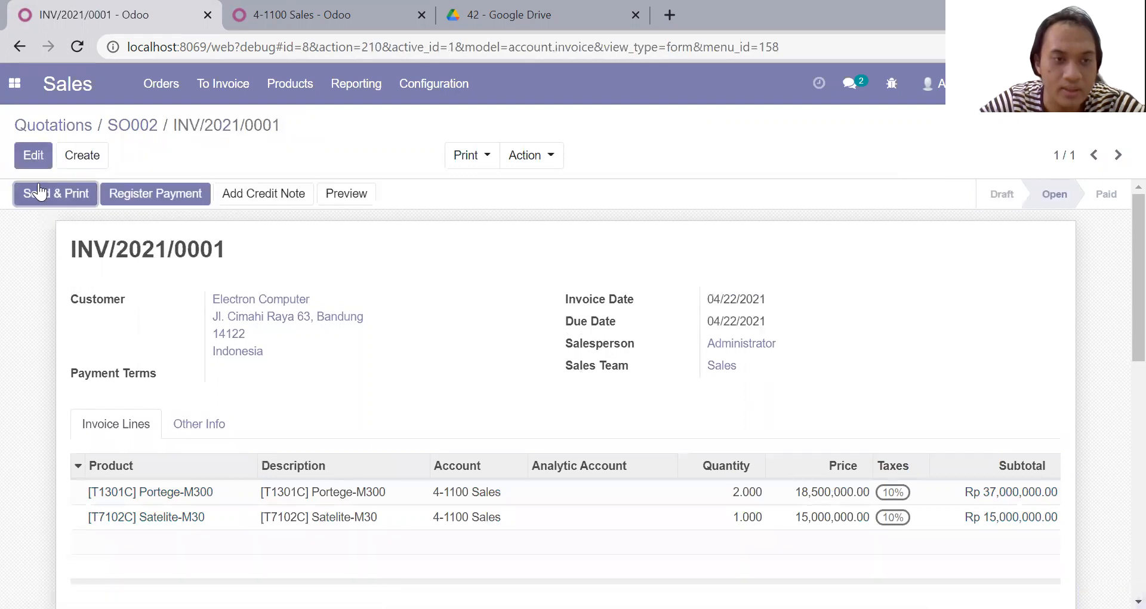
# Register full payment of the Electron Computer invoice with the Cash (IDR) journal and validate it
pyautogui.click(138, 203)
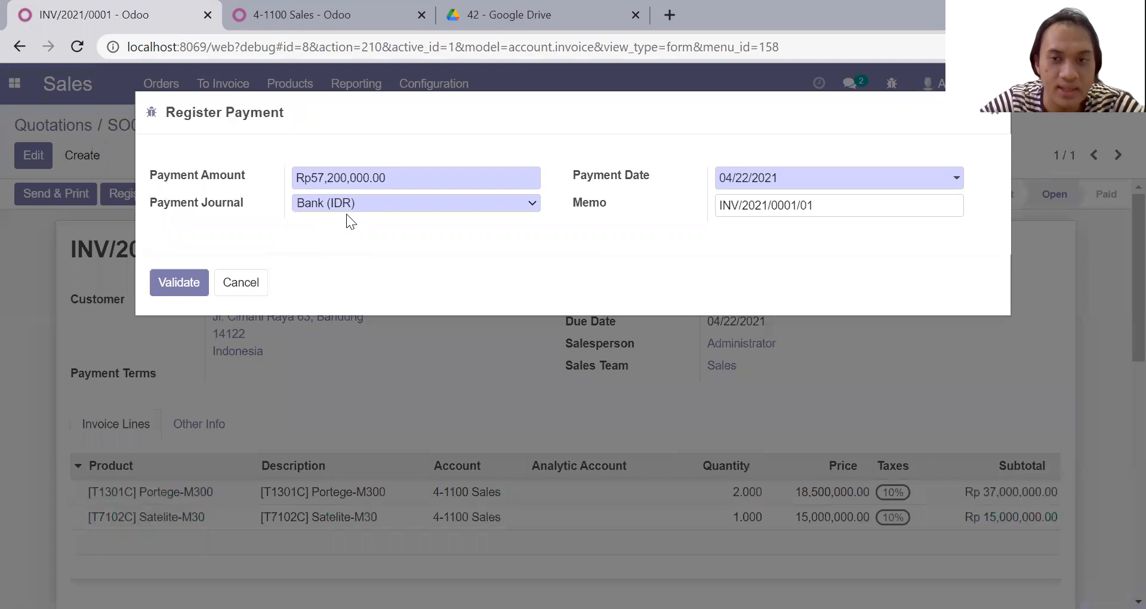
pyautogui.click(353, 205)
pyautogui.click(358, 235)
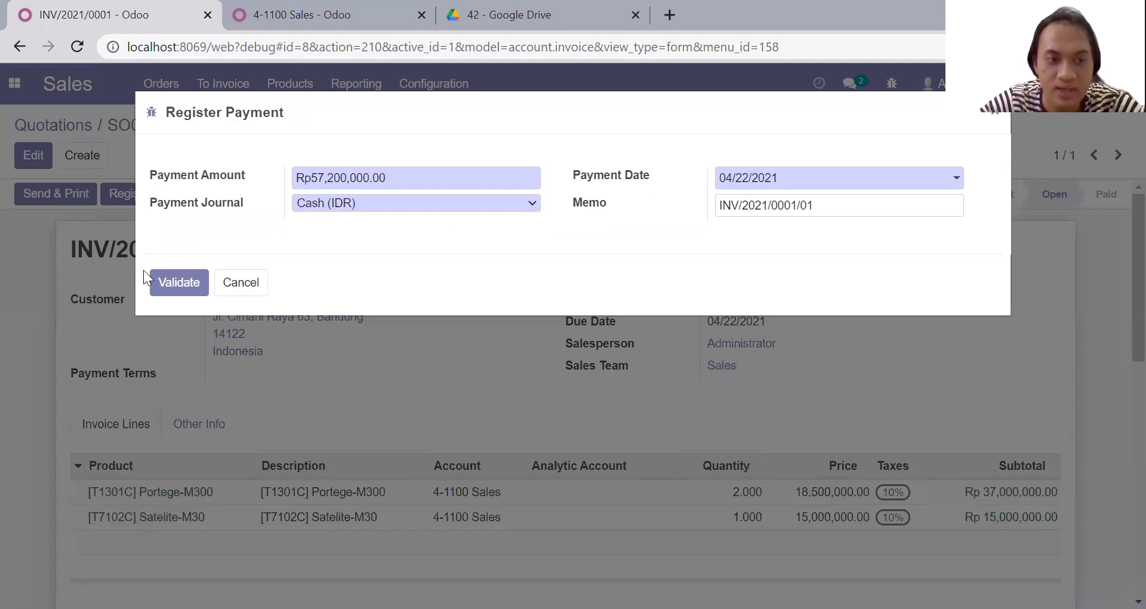
pyautogui.click(165, 285)
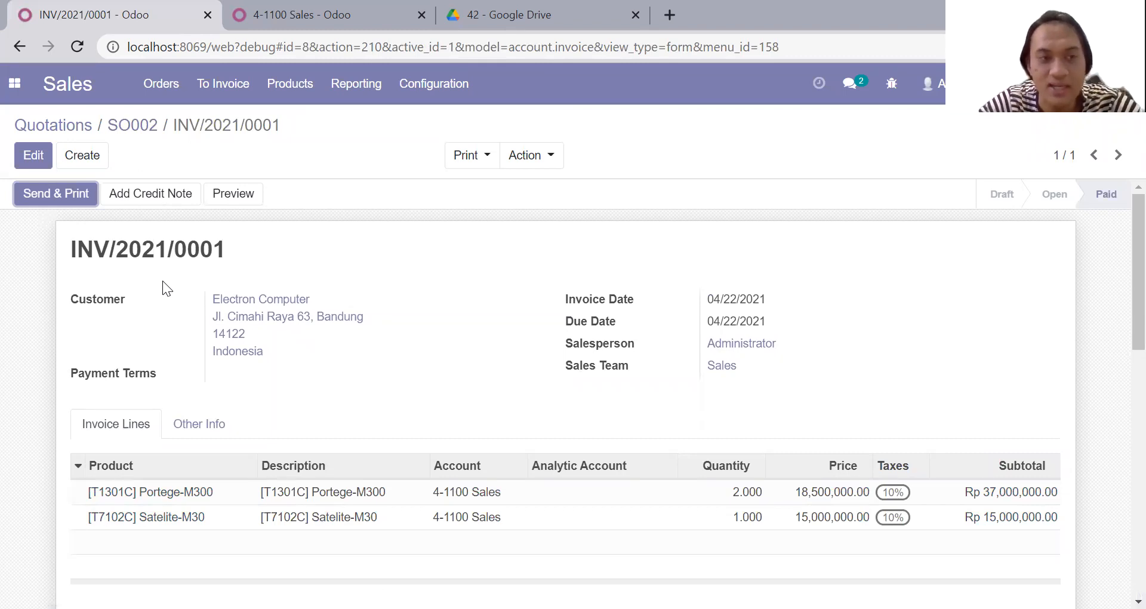
# Go to the customer invoices in Accounting and open Guskom Computer's open invoice dated 11/25/2009
pyautogui.click(24, 92)
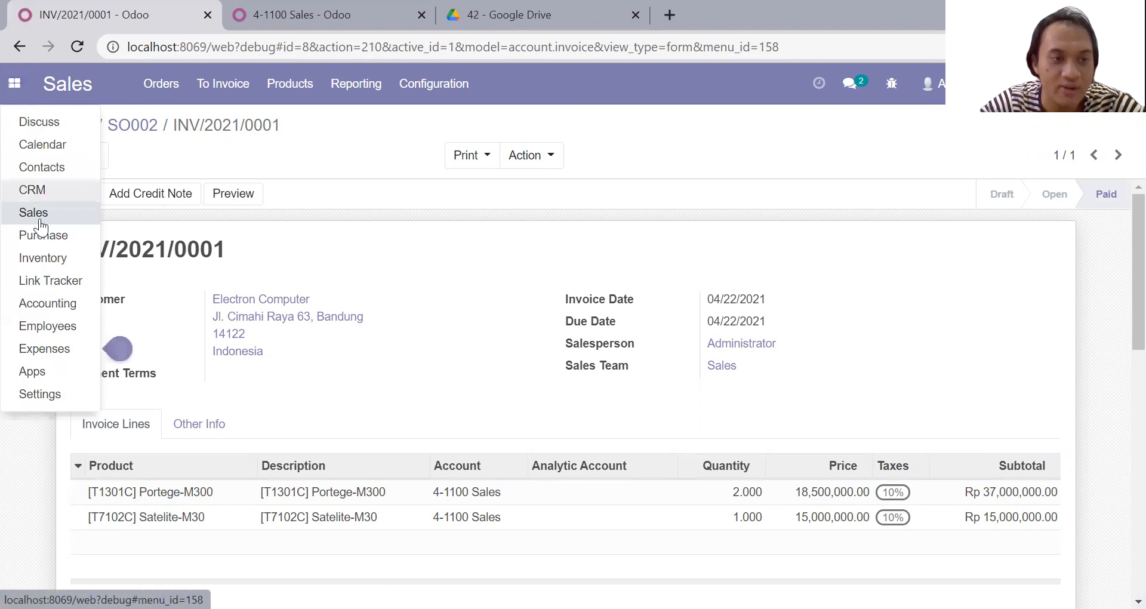
pyautogui.click(45, 305)
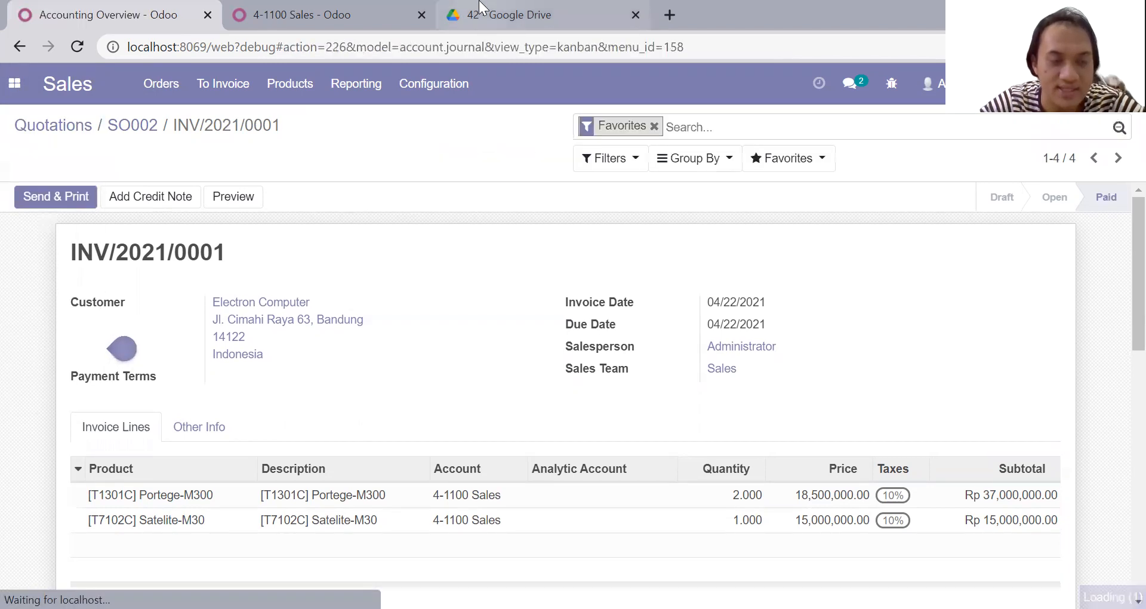
pyautogui.click(420, 88)
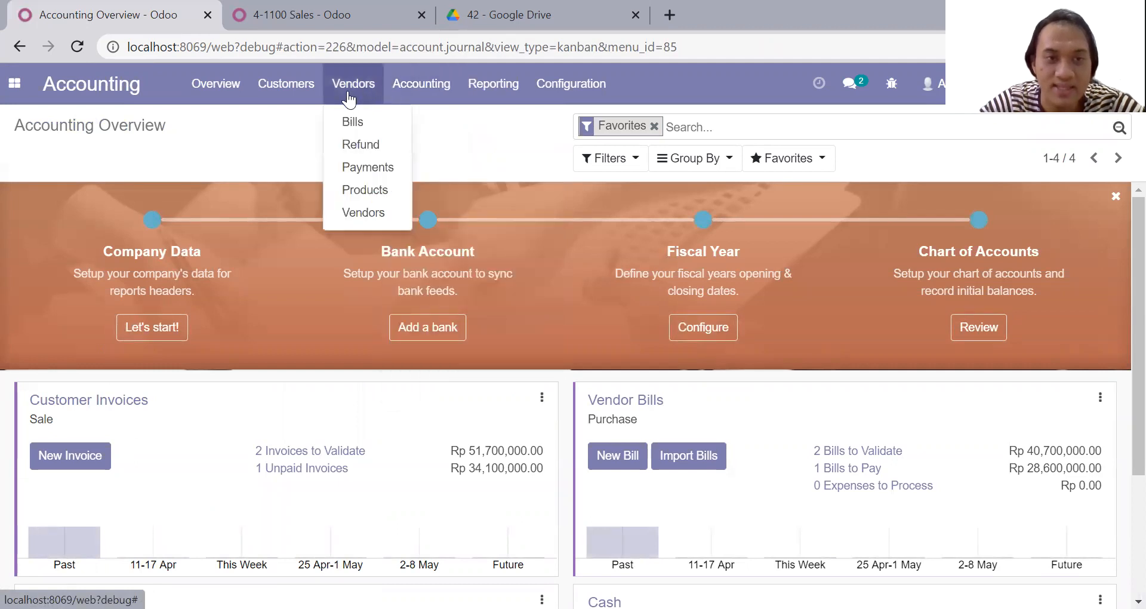
pyautogui.moveTo(304, 96)
pyautogui.click(301, 124)
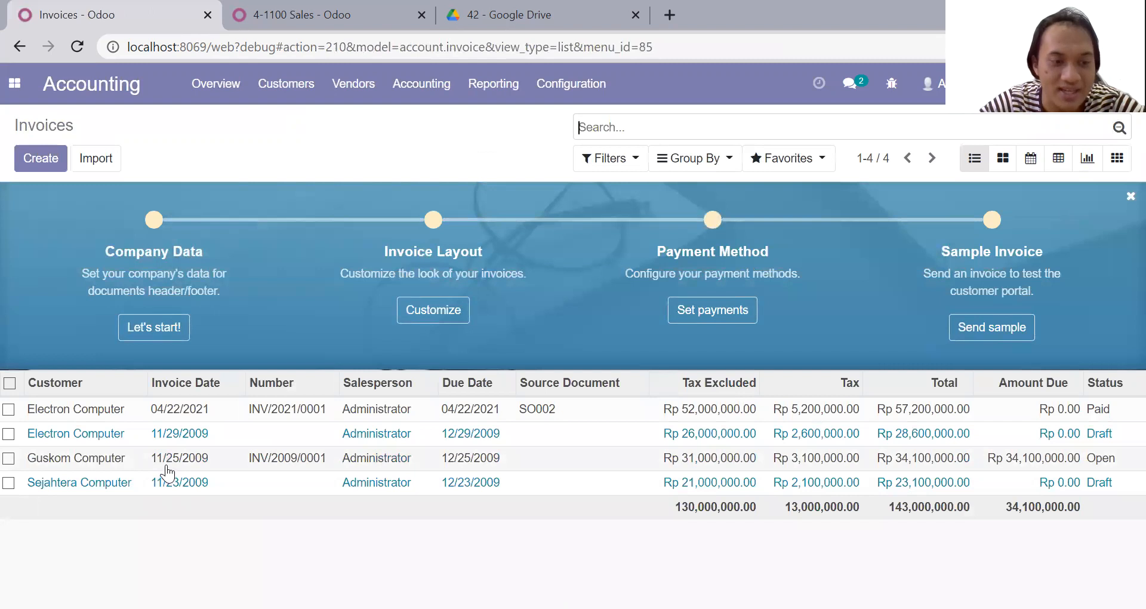
pyautogui.click(167, 465)
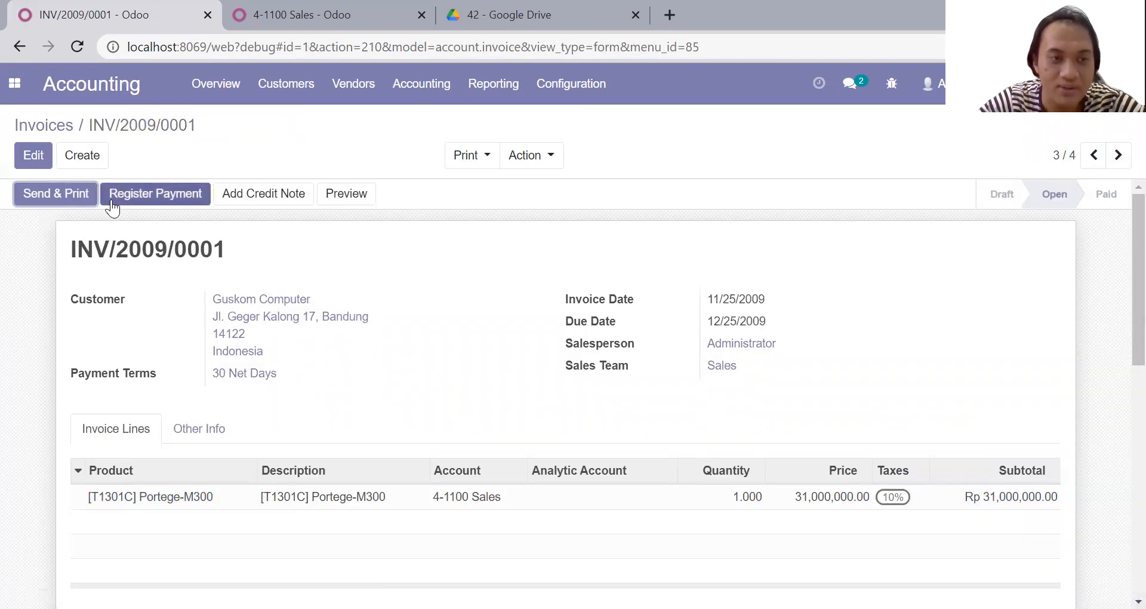
# Start registering a payment for the Guskom Computer invoice with the payment date 12/24/2009
pyautogui.click(130, 193)
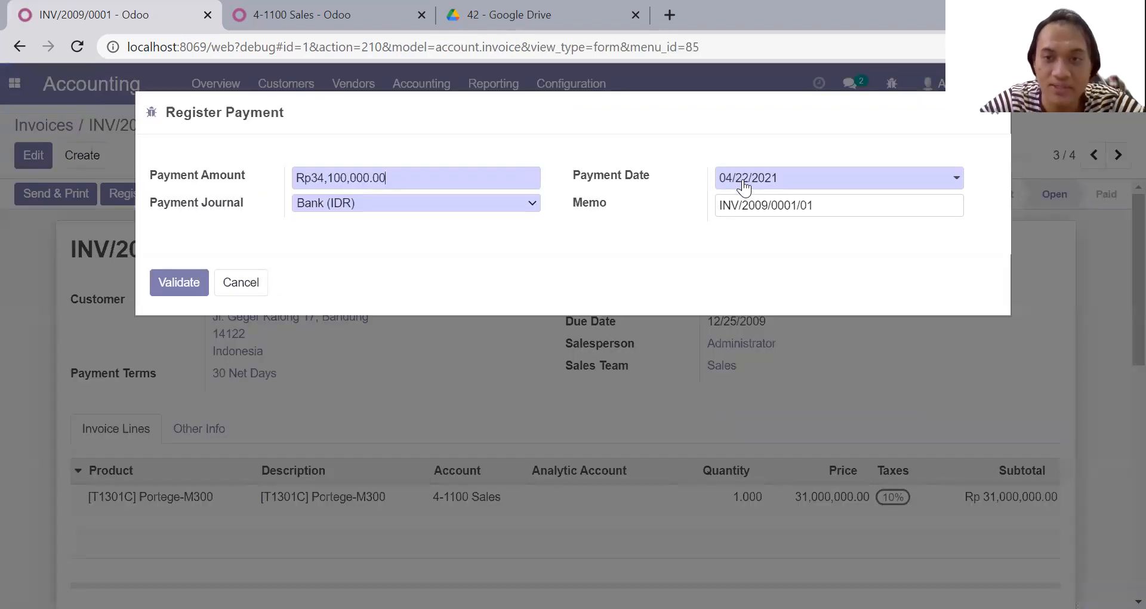
pyautogui.click(744, 187)
pyautogui.click(659, 252)
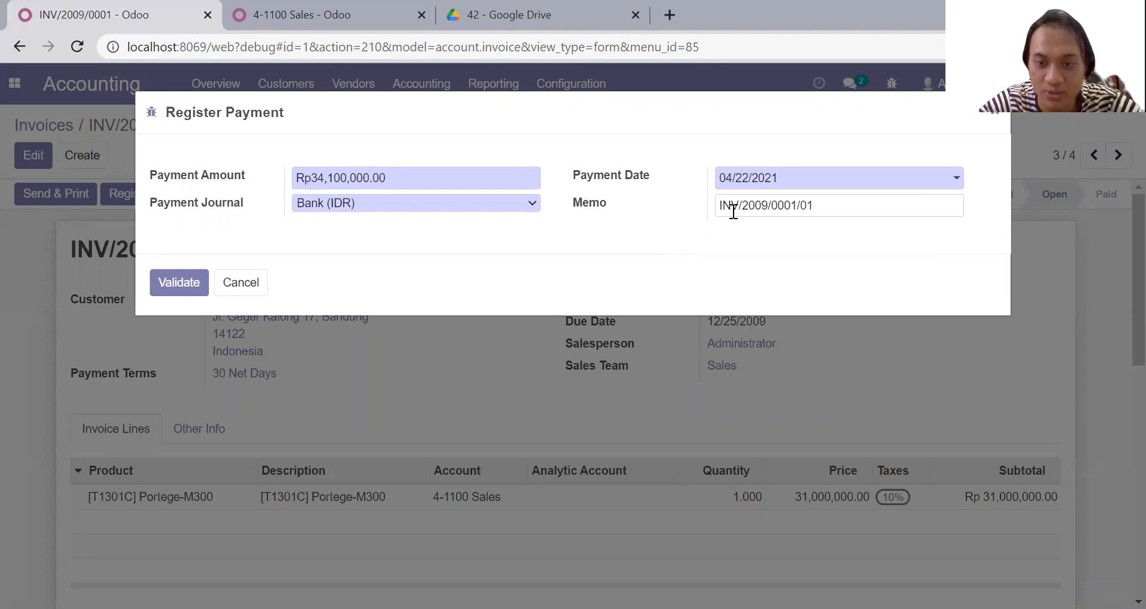
pyautogui.click(774, 184)
pyautogui.write('12/24/2009')
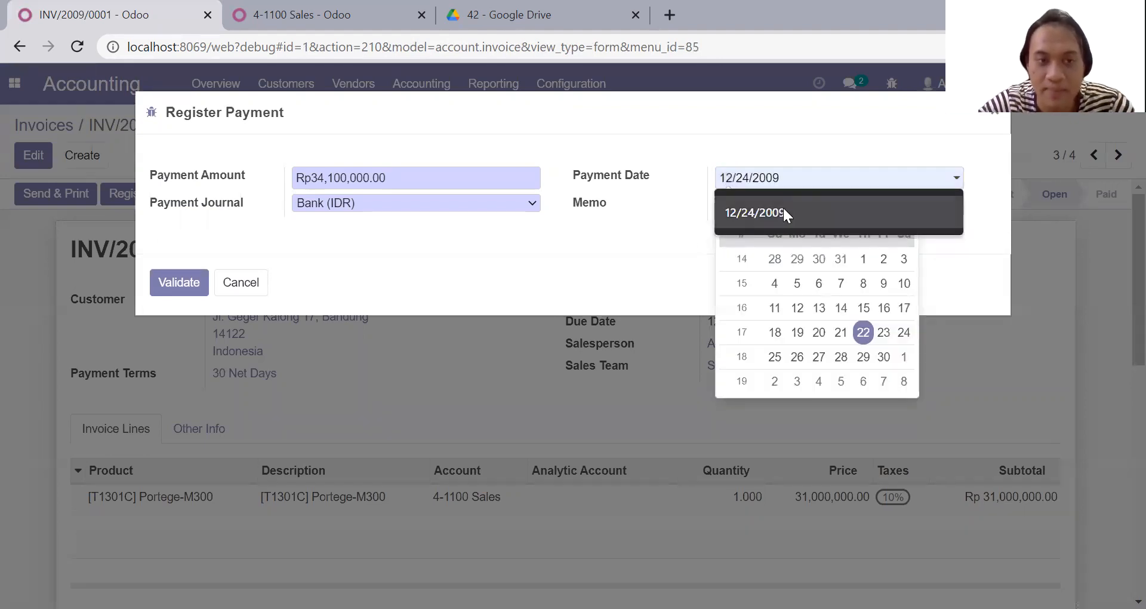
pyautogui.click(783, 206)
# Set the payment journal to Cash (IDR) and validate the Guskom Computer payment
pyautogui.click(447, 206)
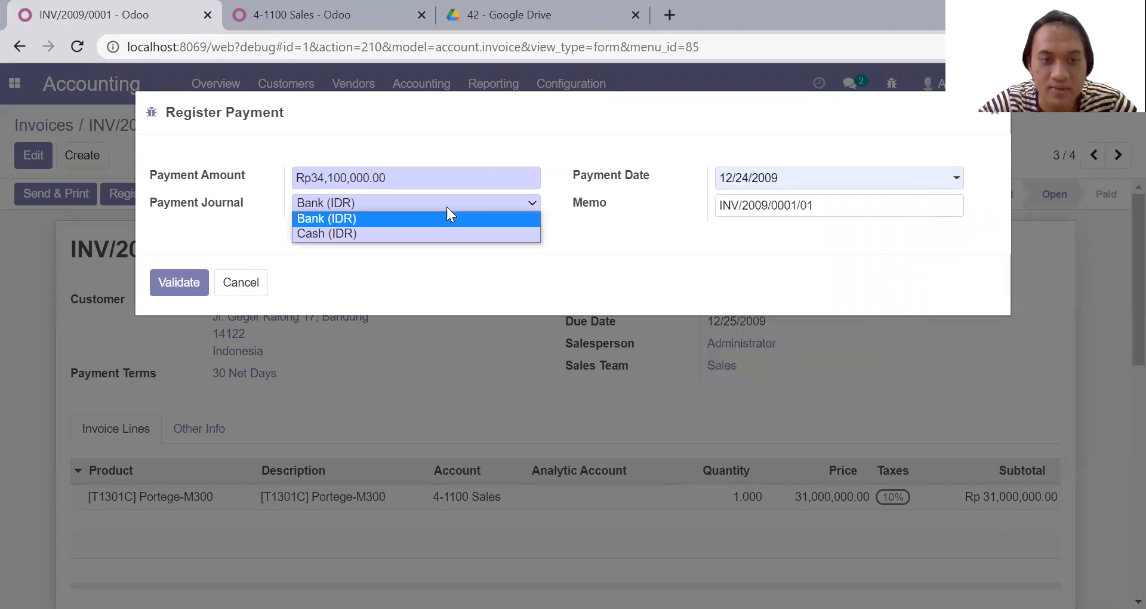
pyautogui.click(428, 250)
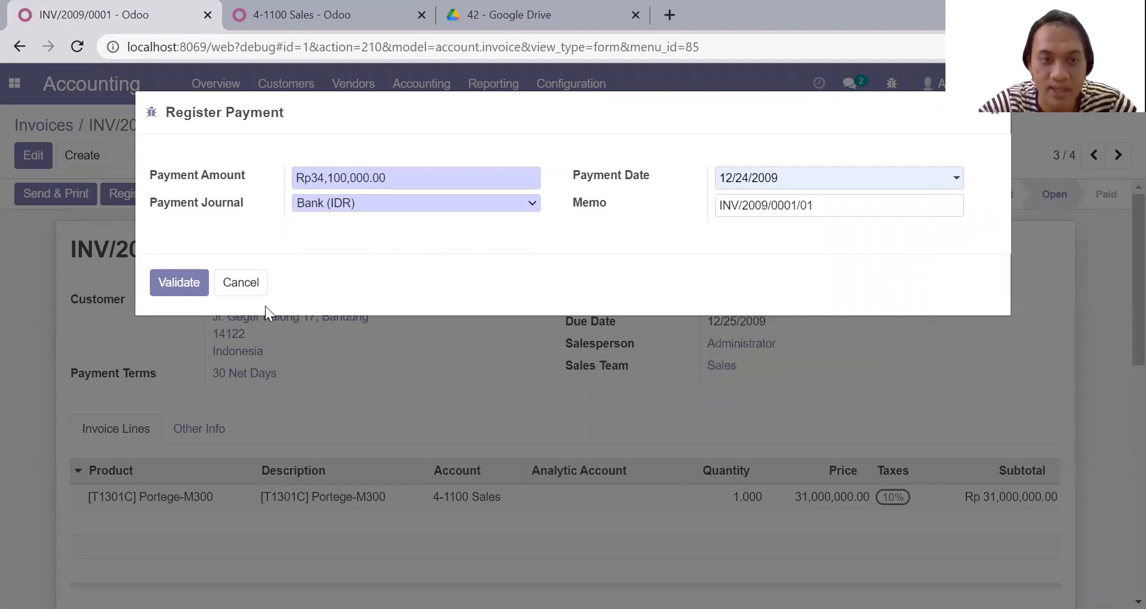
pyautogui.click(337, 203)
pyautogui.click(341, 232)
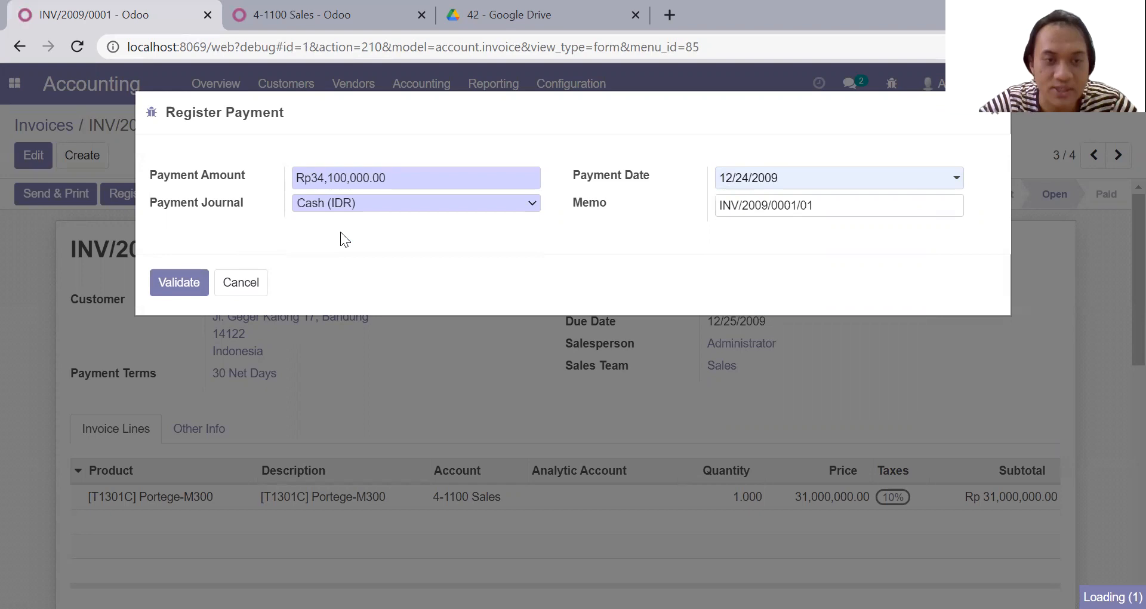
pyautogui.click(190, 289)
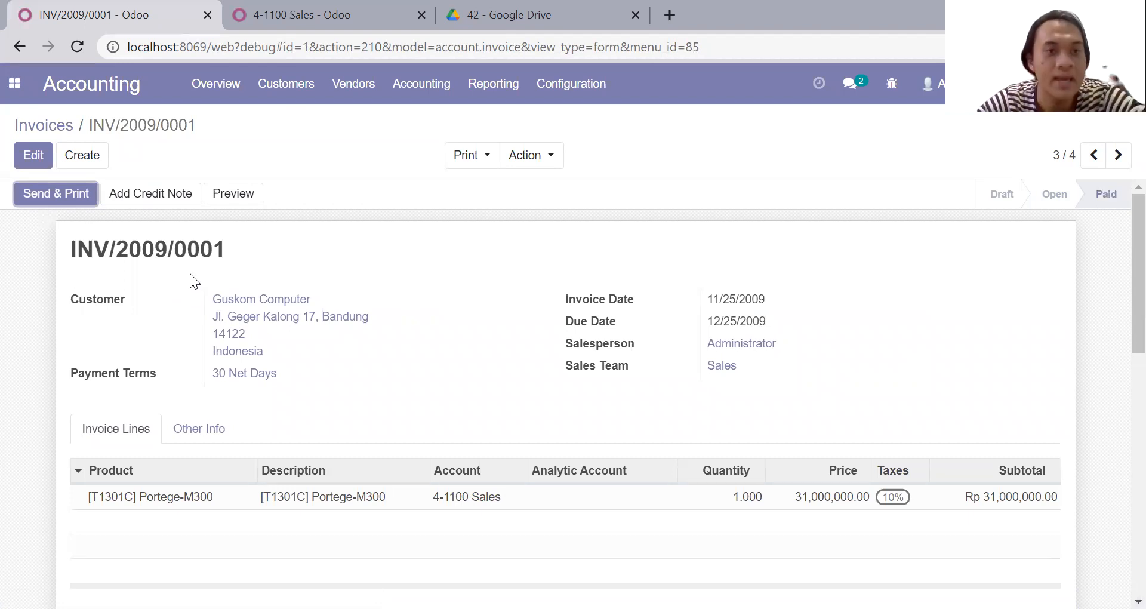
# Consult the document 8 petty cash voucher in the Google Drive PDF and start a new journal entry in Odoo Accounting
pyautogui.click(464, 9)
pyautogui.scroll(-8, 502, 208)
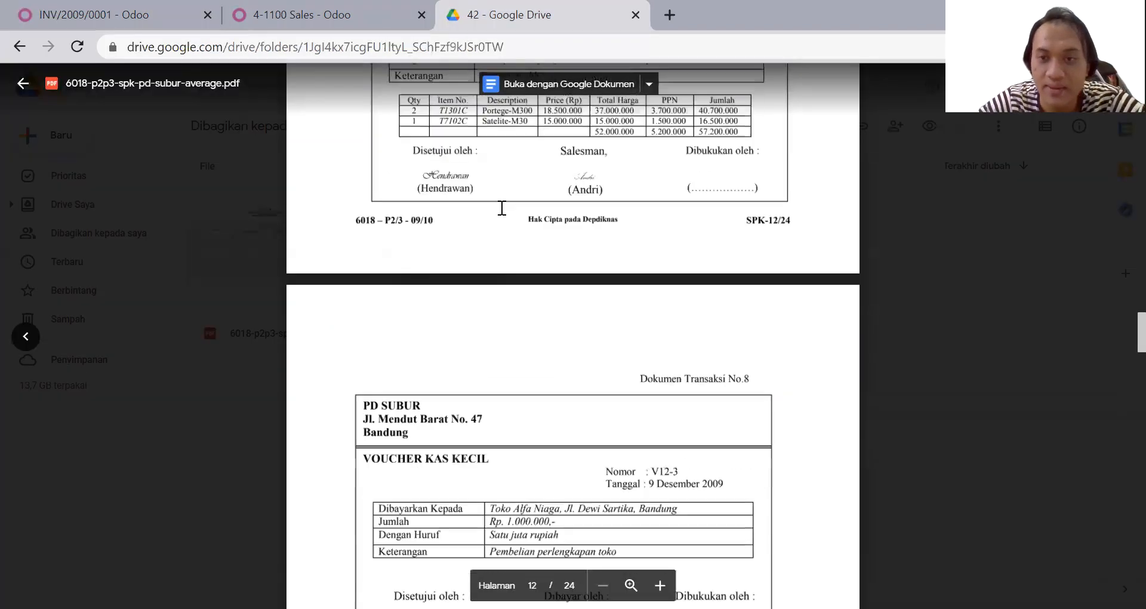
pyautogui.scroll(-2, 502, 208)
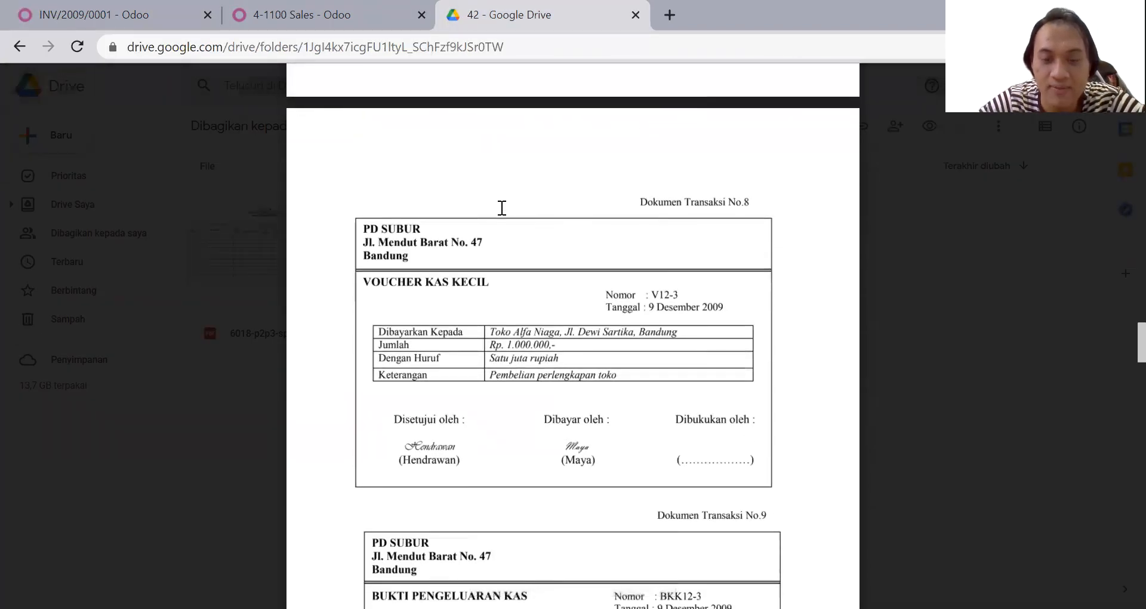
pyautogui.scroll(-3, 502, 208)
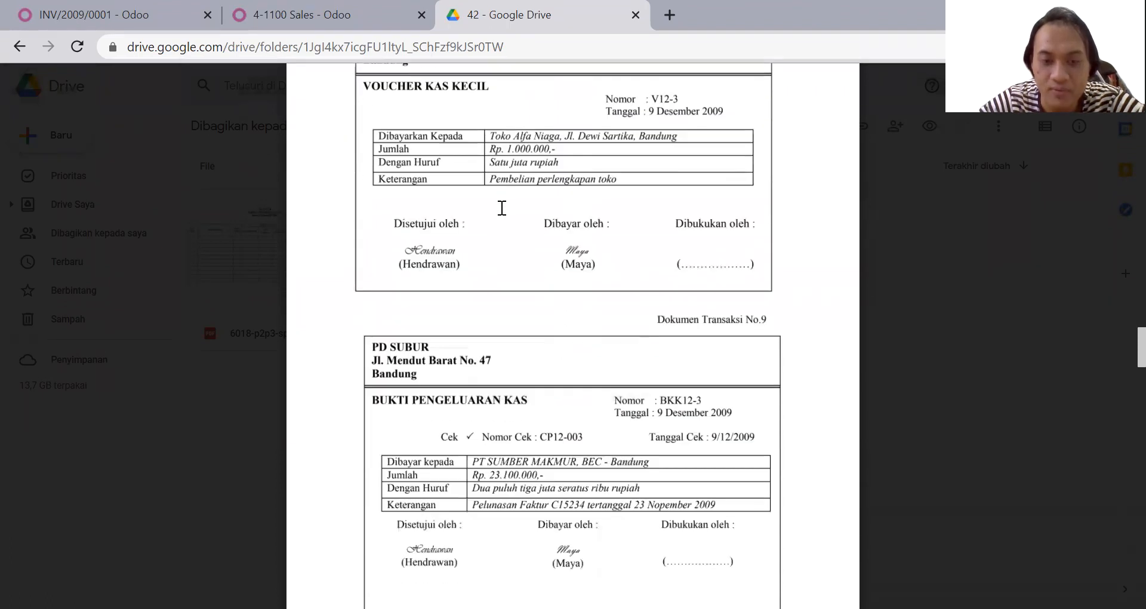
pyautogui.scroll(2, 502, 208)
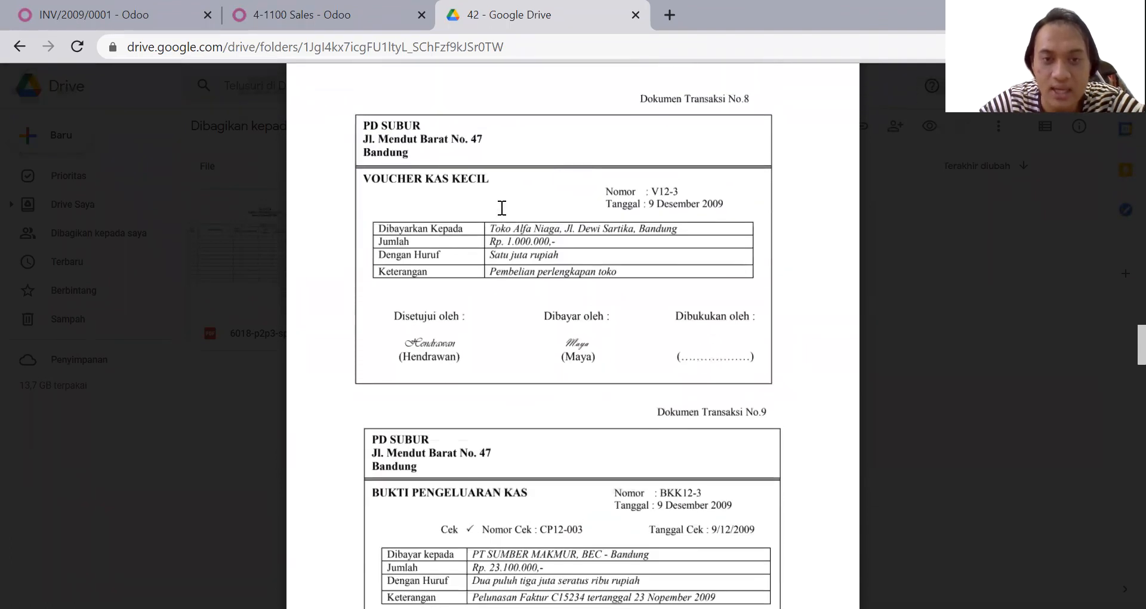
pyautogui.click(119, 14)
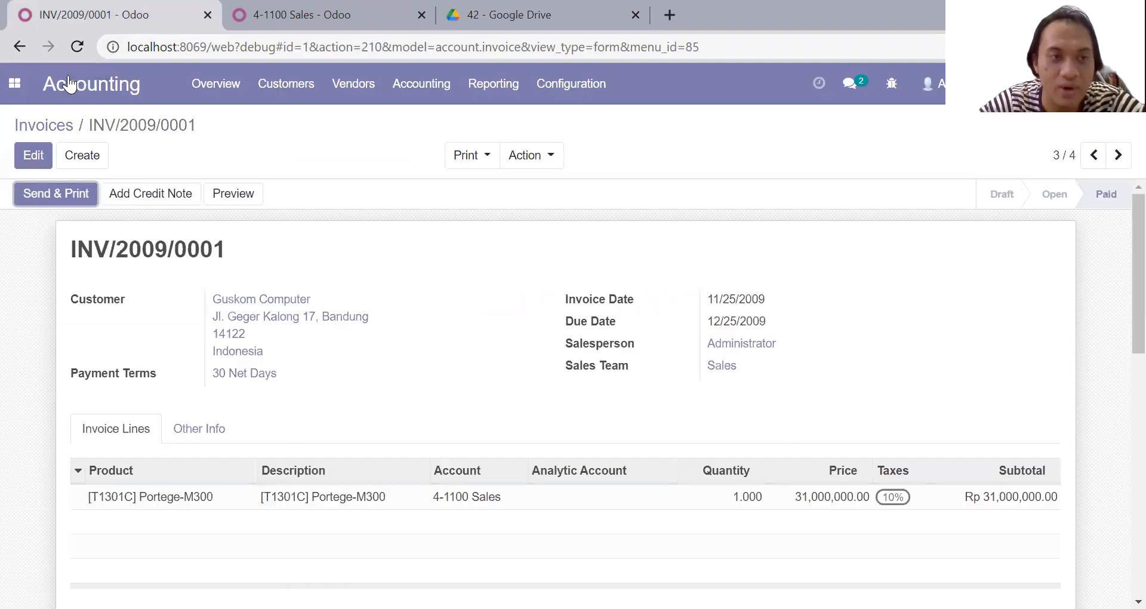
pyautogui.click(436, 88)
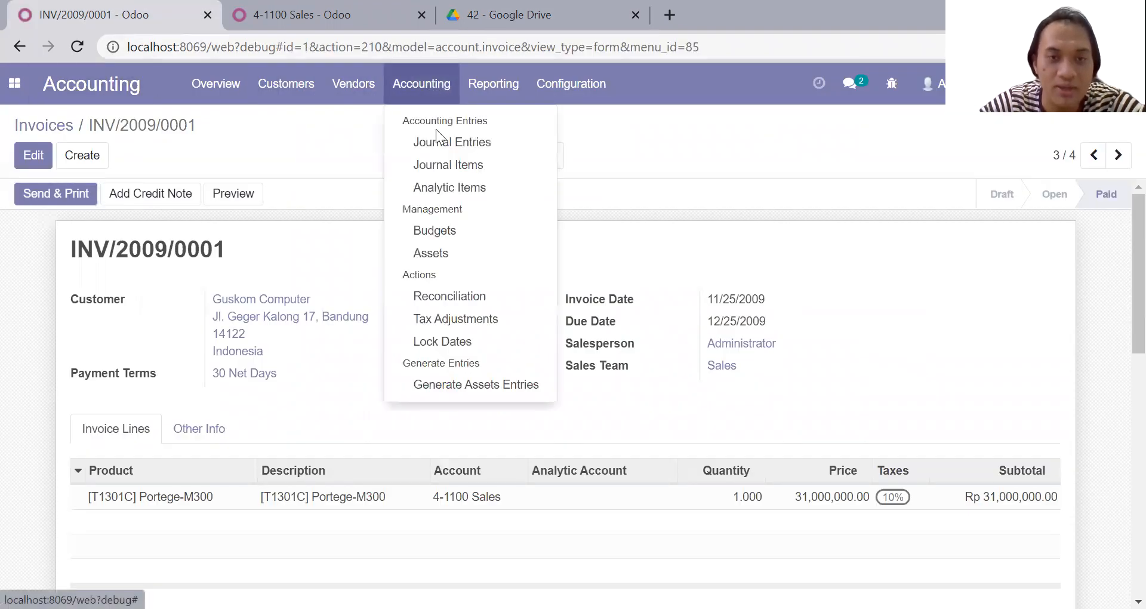
pyautogui.click(439, 144)
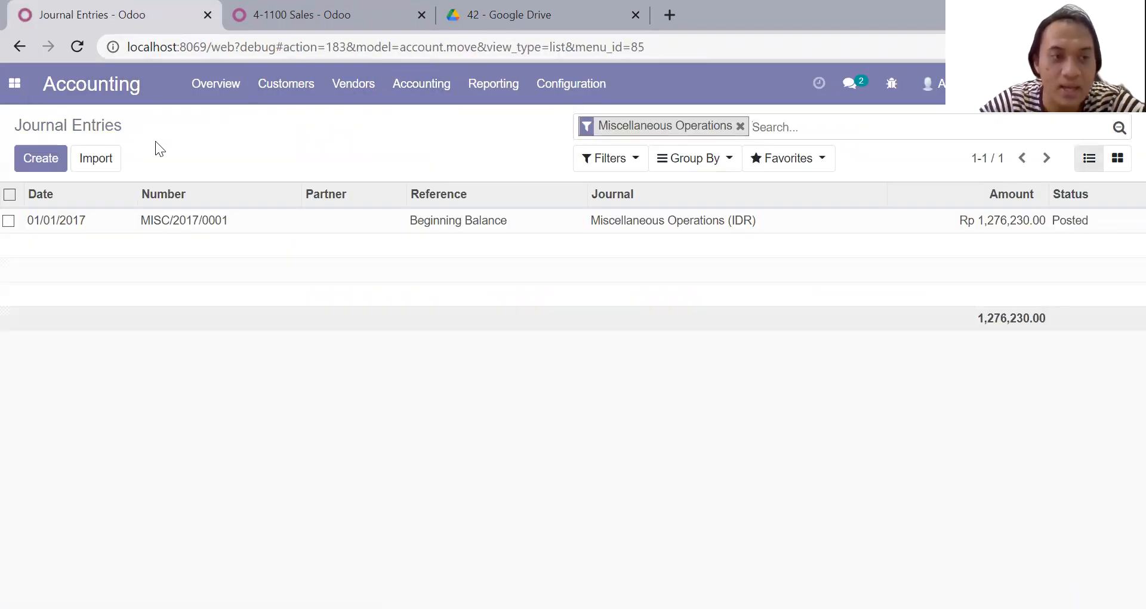
pyautogui.click(41, 158)
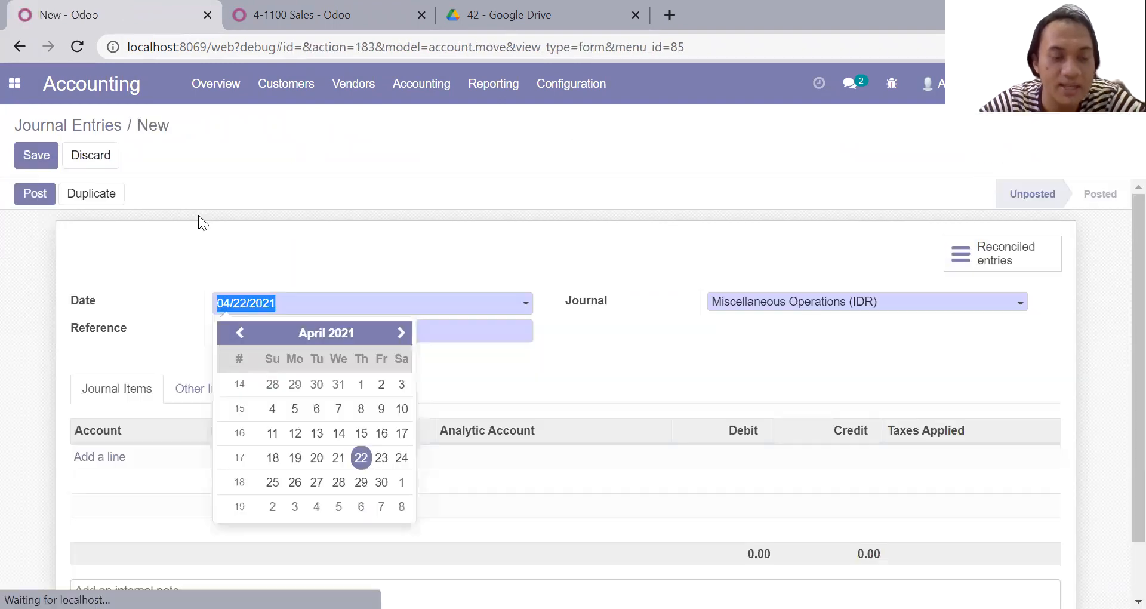
# Check the voucher's date in the Google Drive PDF and set the journal entry's date to 12/09/2009 in Odoo
pyautogui.click(500, 7)
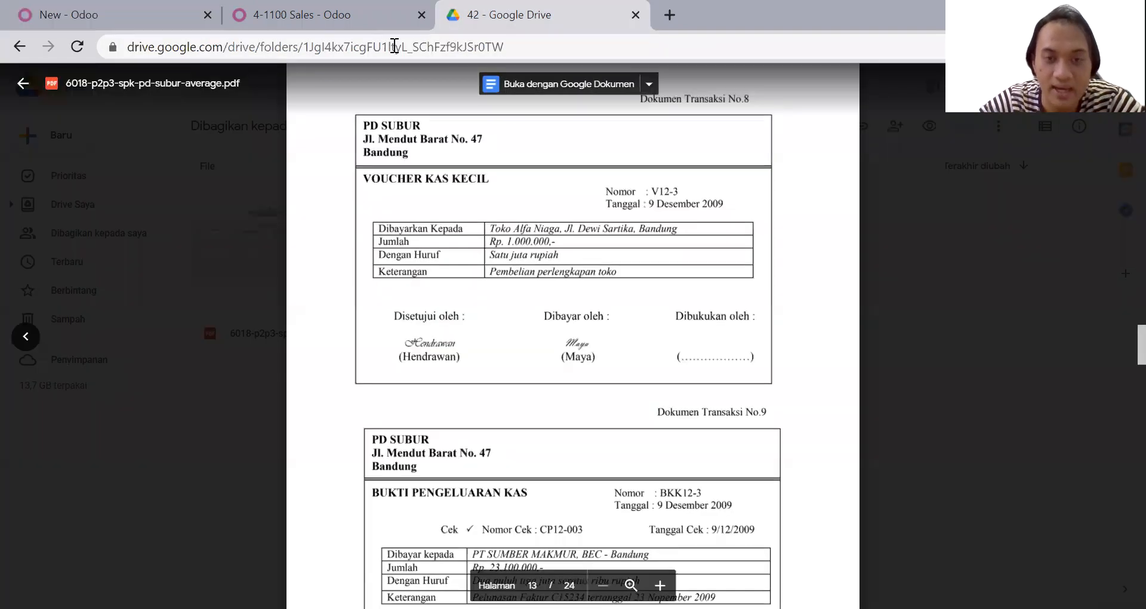
pyautogui.click(117, 7)
pyautogui.click(275, 312)
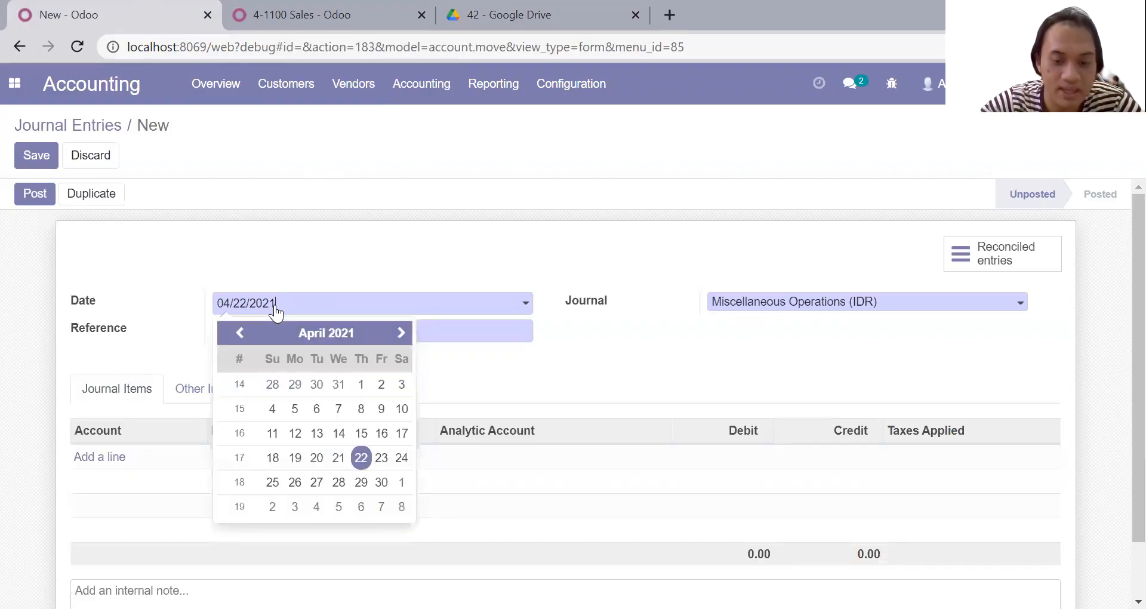
pyautogui.press('BackSpace')
pyautogui.press('BackSpace')
pyautogui.press('BackSpace')
pyautogui.press('BackSpace')
pyautogui.press('BackSpace')
pyautogui.press('BackSpace')
pyautogui.write('12/09/2009')
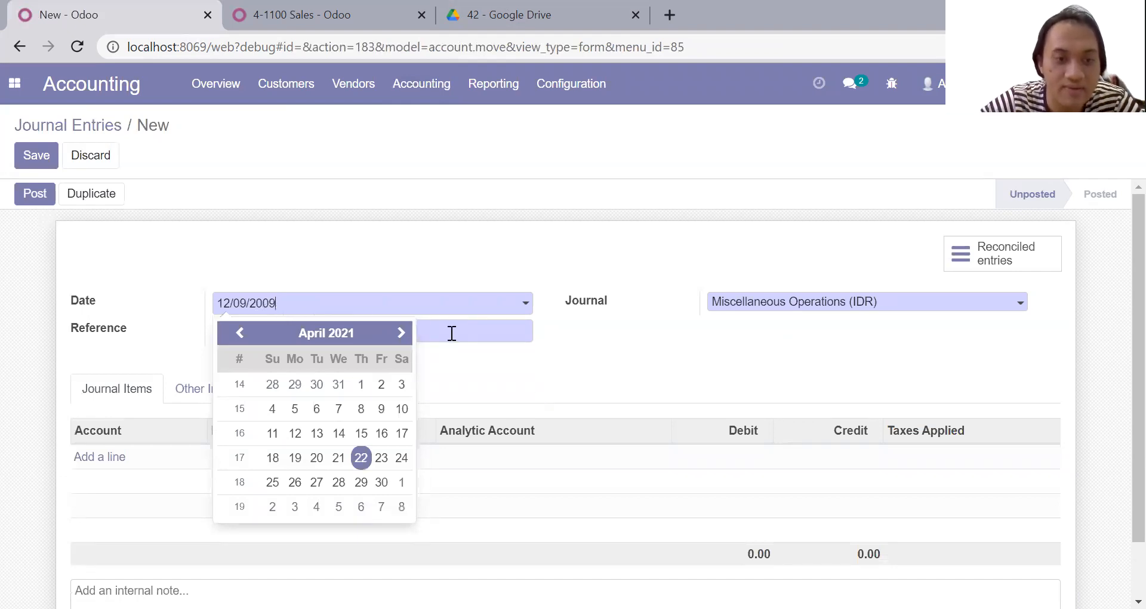
# Enter the voucher number V12-3 as the journal entry's reference
pyautogui.click(452, 333)
pyautogui.click(431, 364)
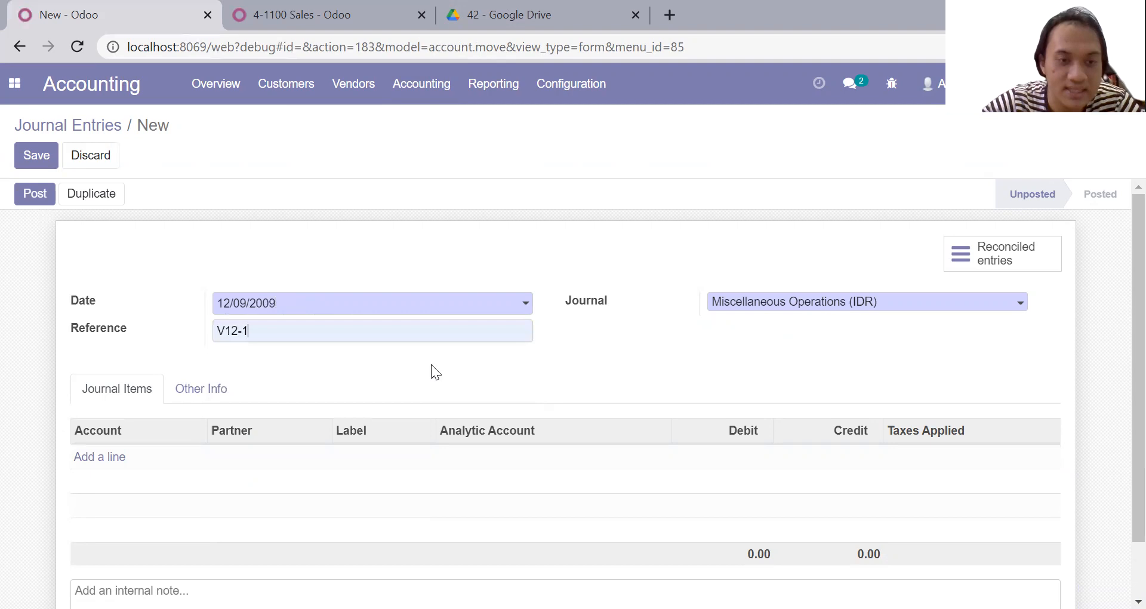
pyautogui.press('BackSpace')
pyautogui.press('BackSpace')
pyautogui.write('-3')
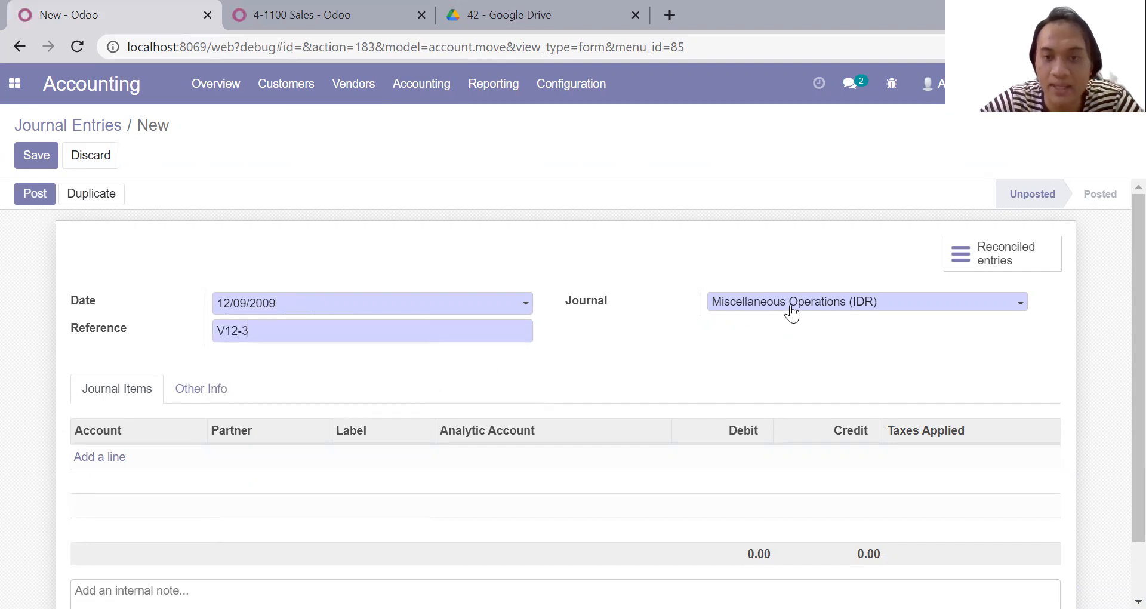
# Set the entry's journal to Cash (IDR) and add the first journal item line
pyautogui.click(792, 312)
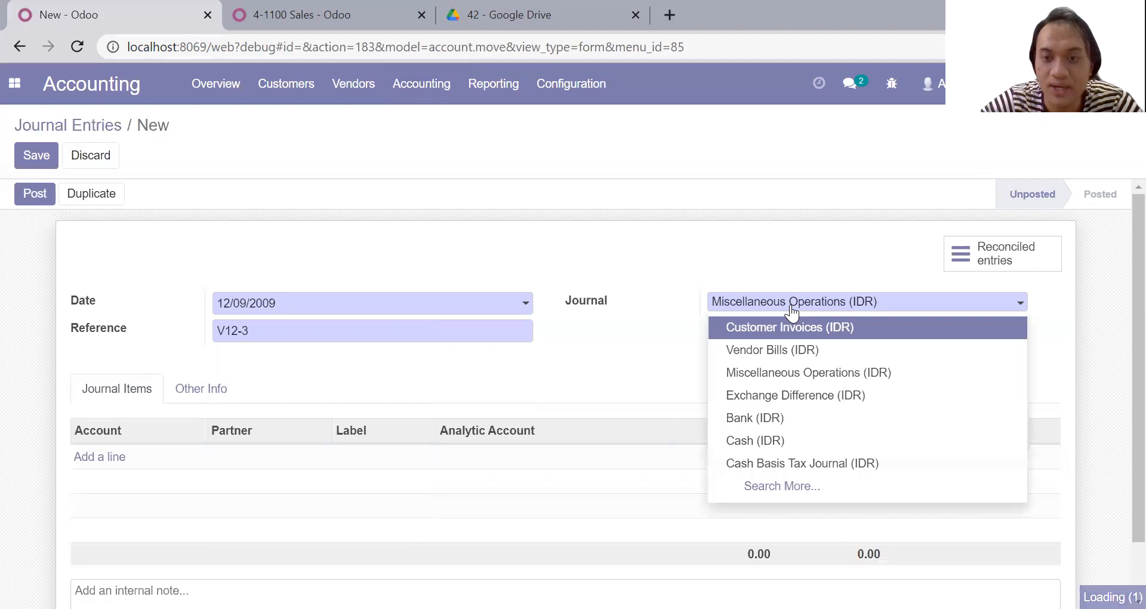
pyautogui.click(760, 442)
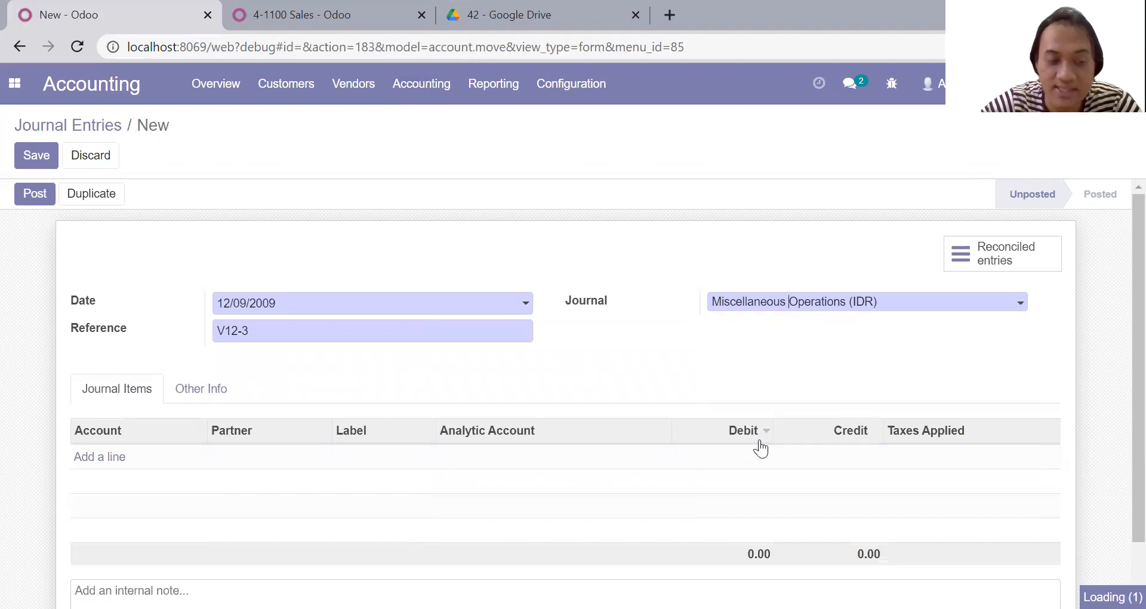
pyautogui.click(112, 458)
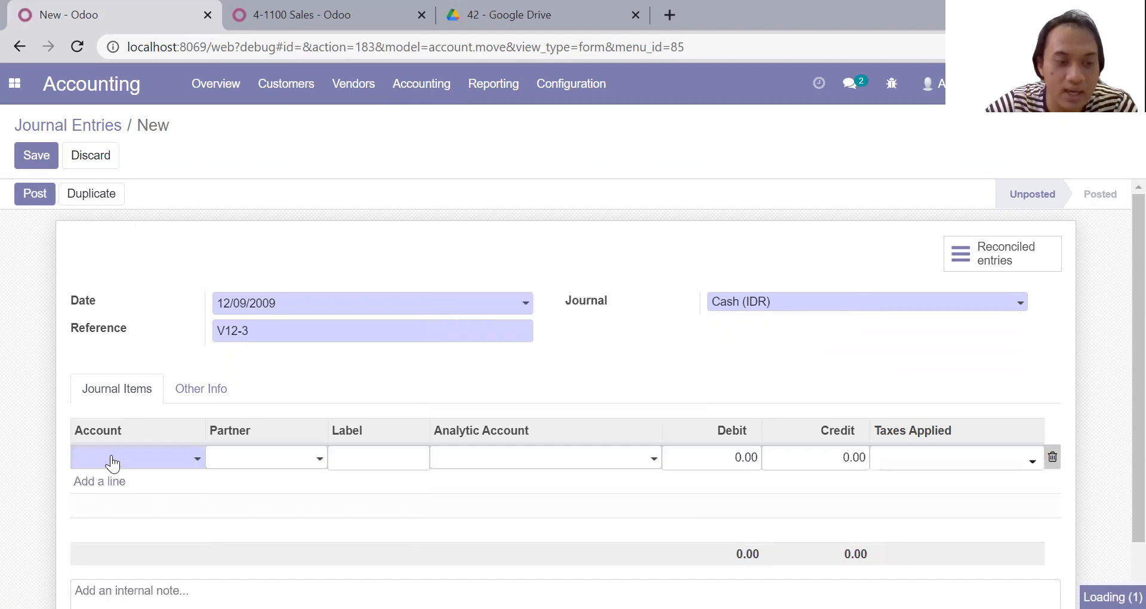
# Select the account 6-1200 Store Supplies Expenses for the first journal item from the full account list
pyautogui.click(113, 463)
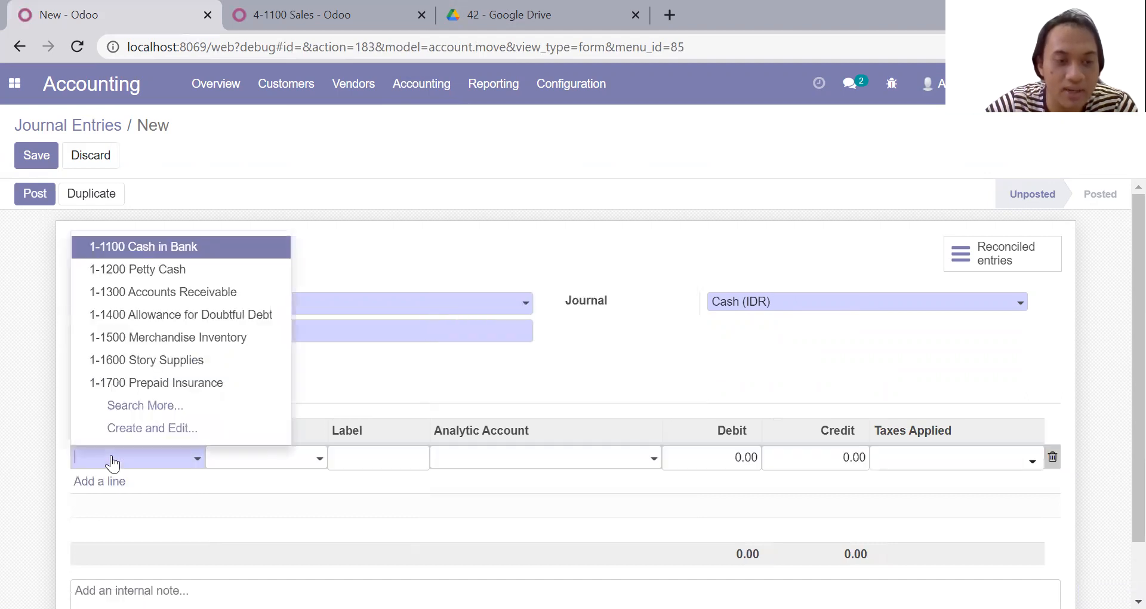
pyautogui.click(139, 406)
pyautogui.scroll(-5, 355, 374)
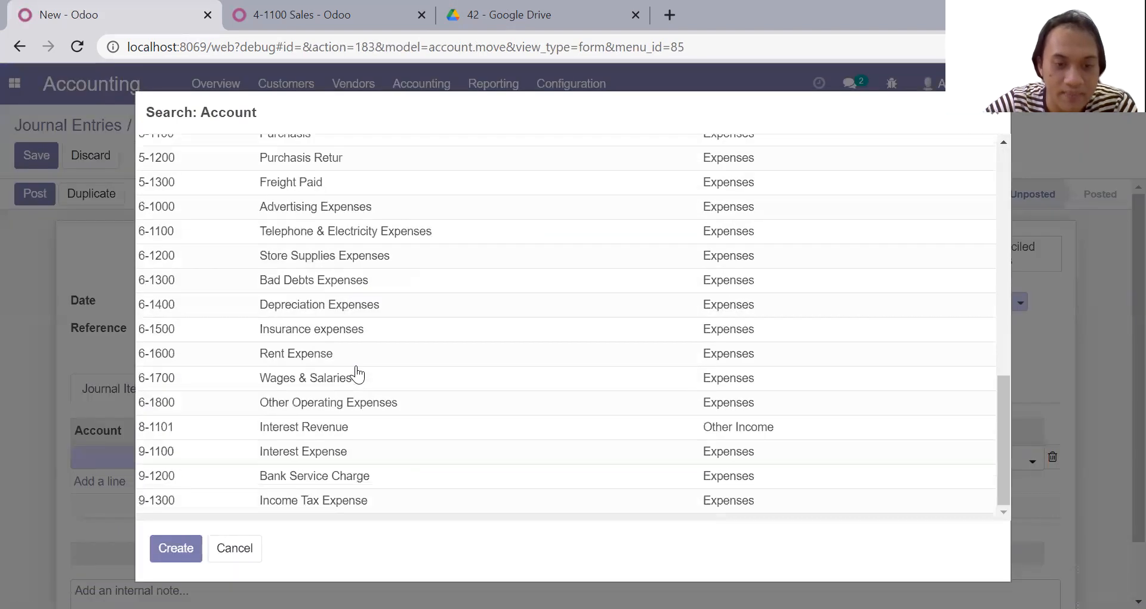
pyautogui.scroll(1, 356, 375)
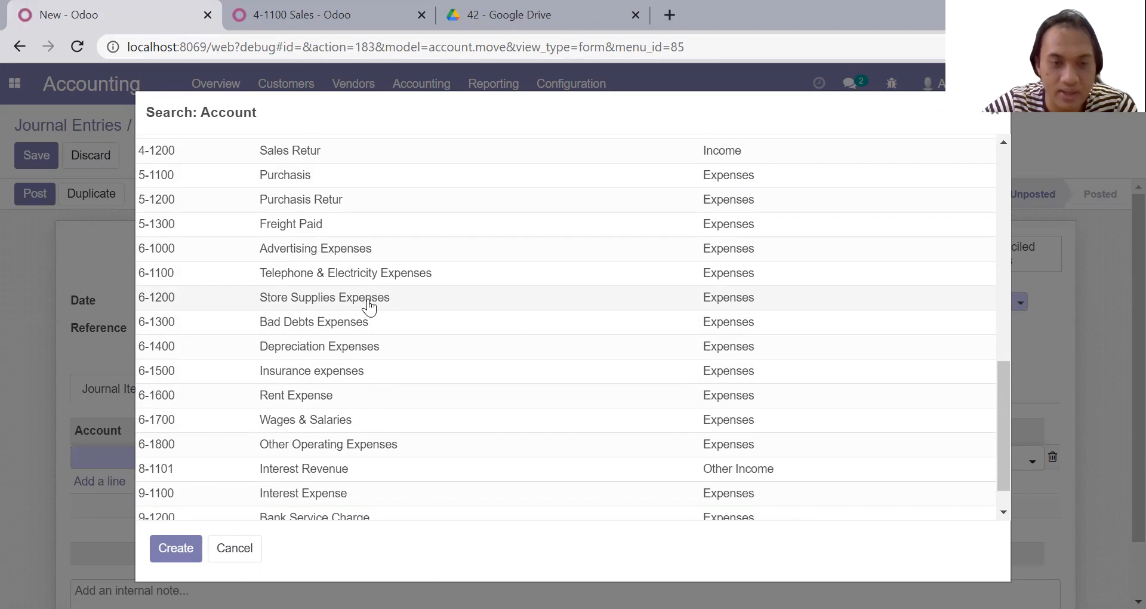
pyautogui.scroll(-1, 369, 307)
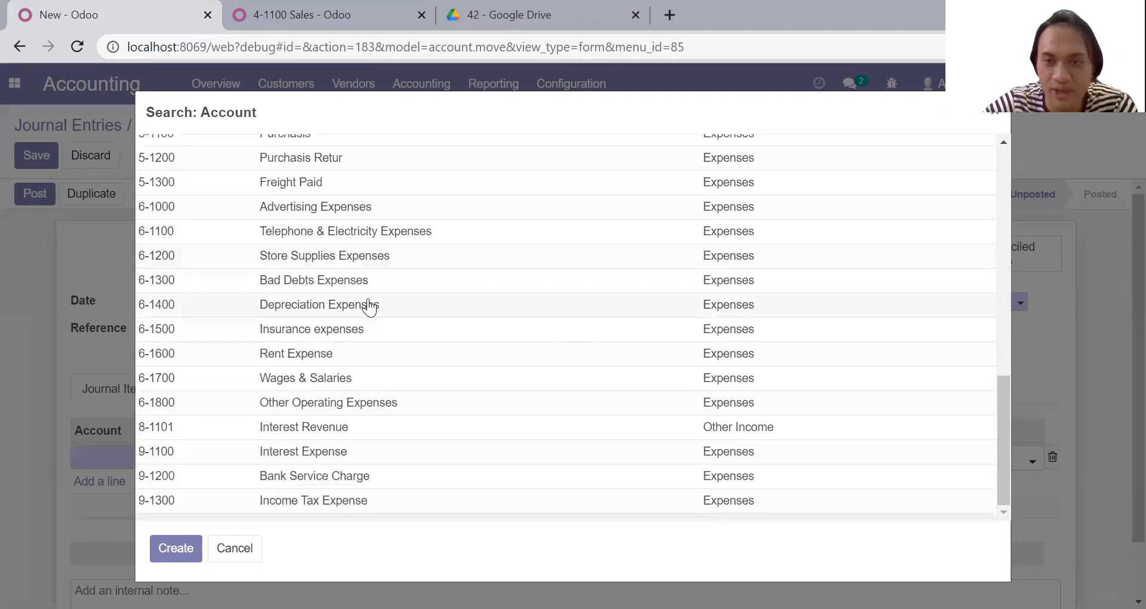
pyautogui.scroll(1, 370, 307)
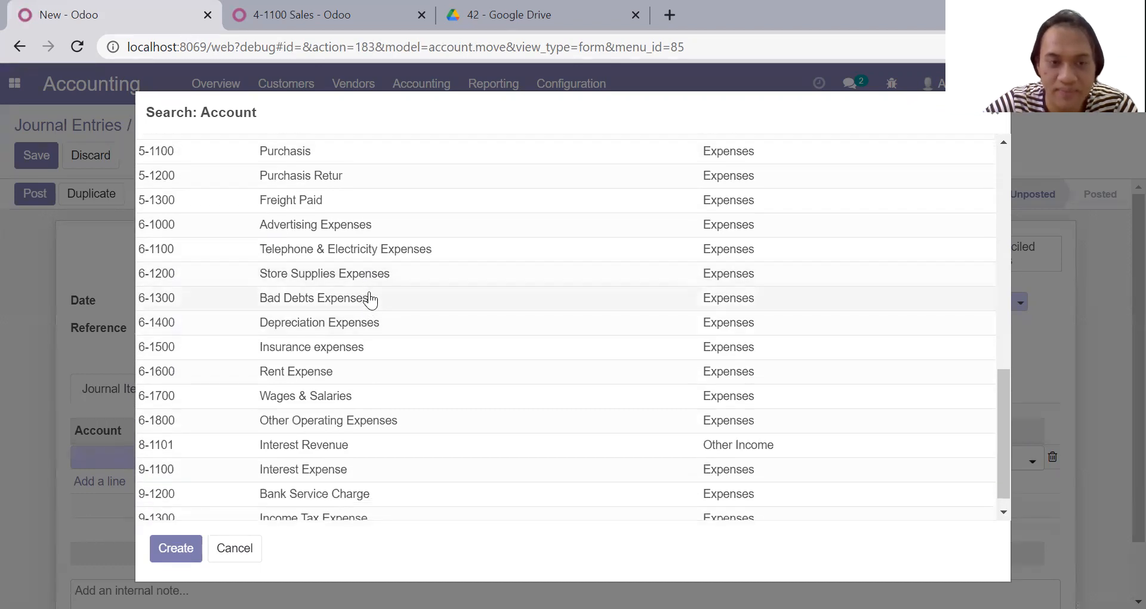
pyautogui.click(370, 276)
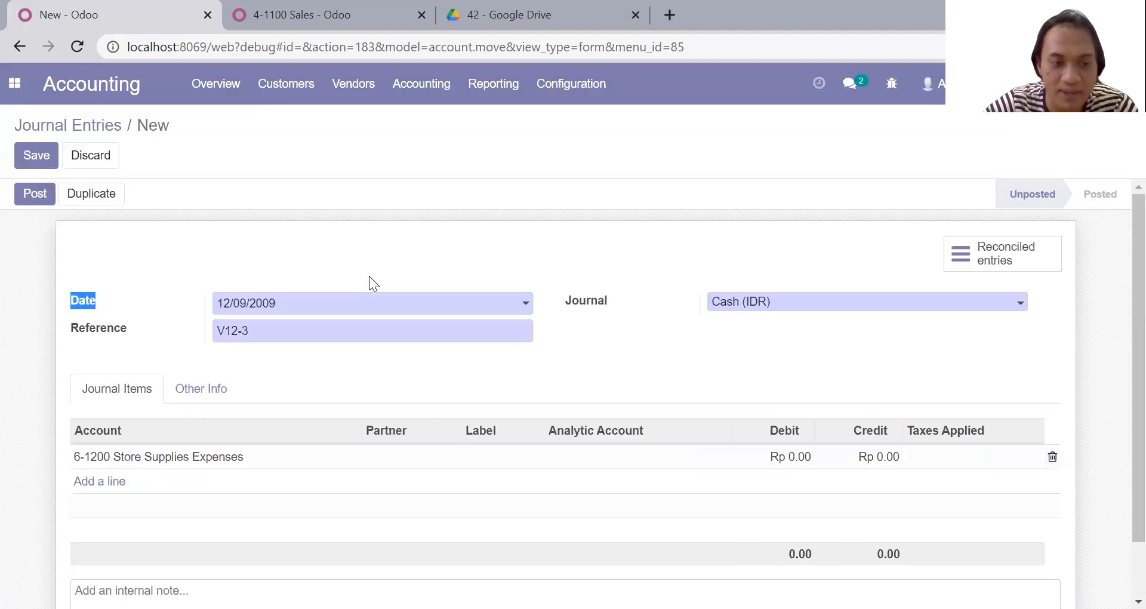
# Set the debit of the Store Supplies Expenses line to 1000000
pyautogui.click(320, 393)
pyautogui.scroll(-1, 320, 393)
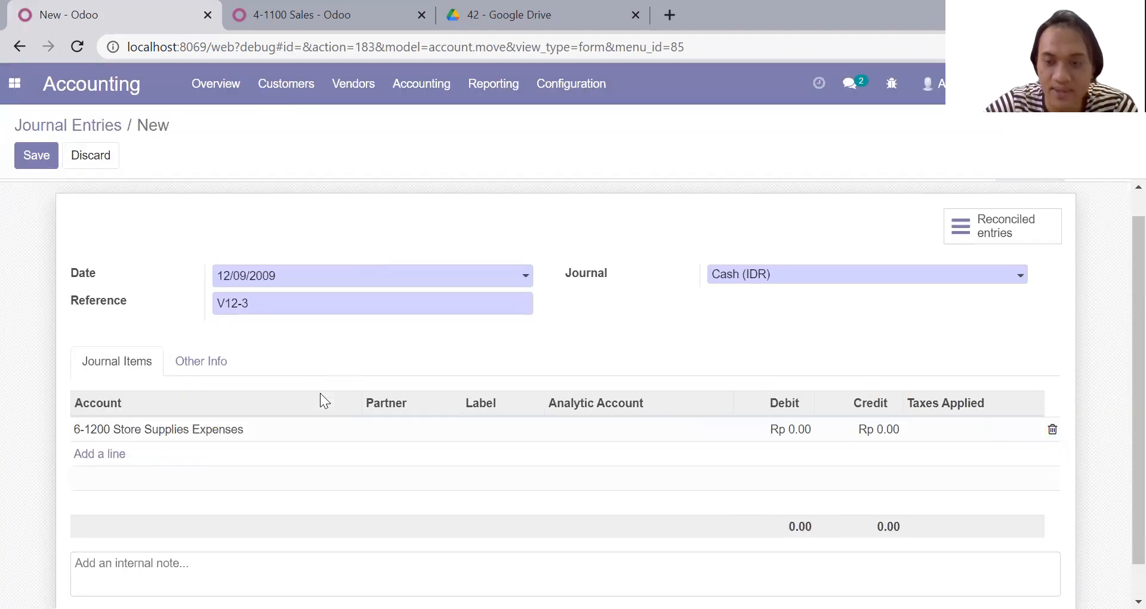
pyautogui.click(794, 418)
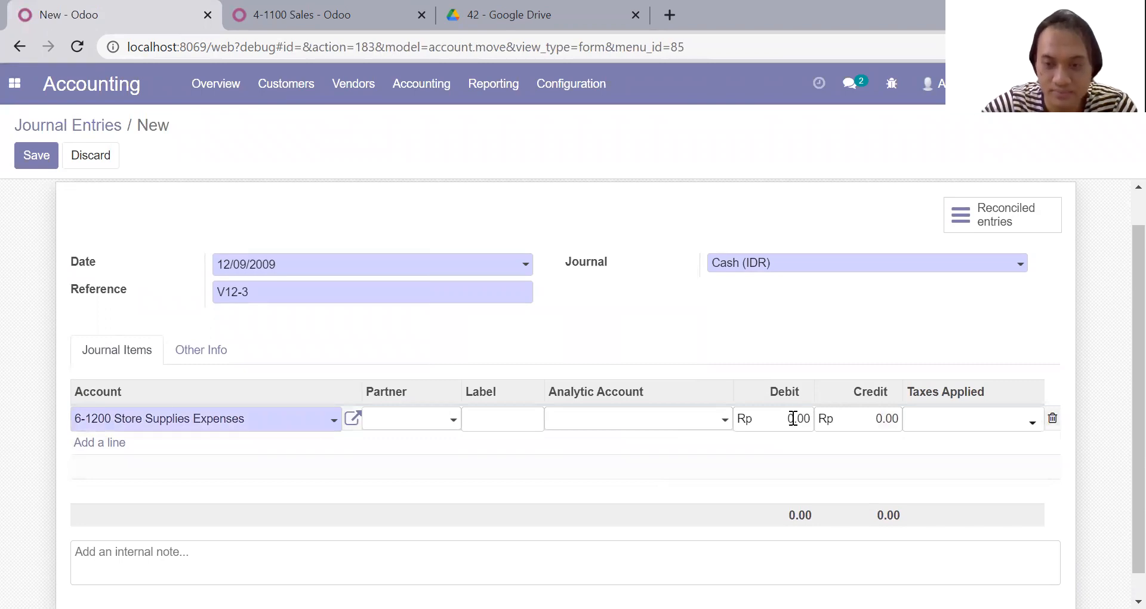
pyautogui.click(793, 418)
pyautogui.write('1000000')
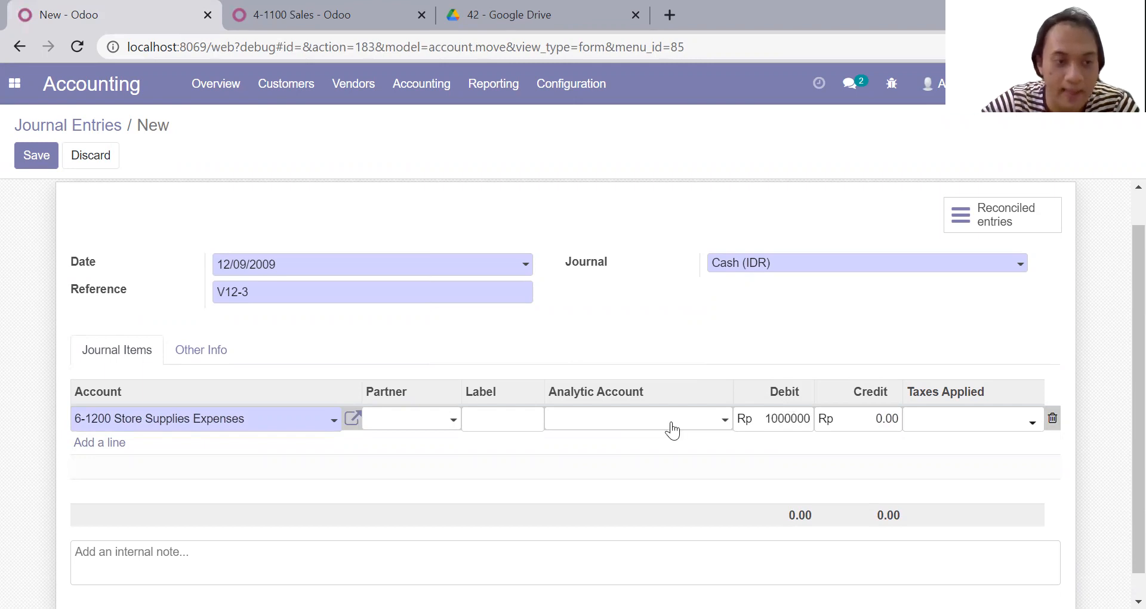
pyautogui.click(117, 449)
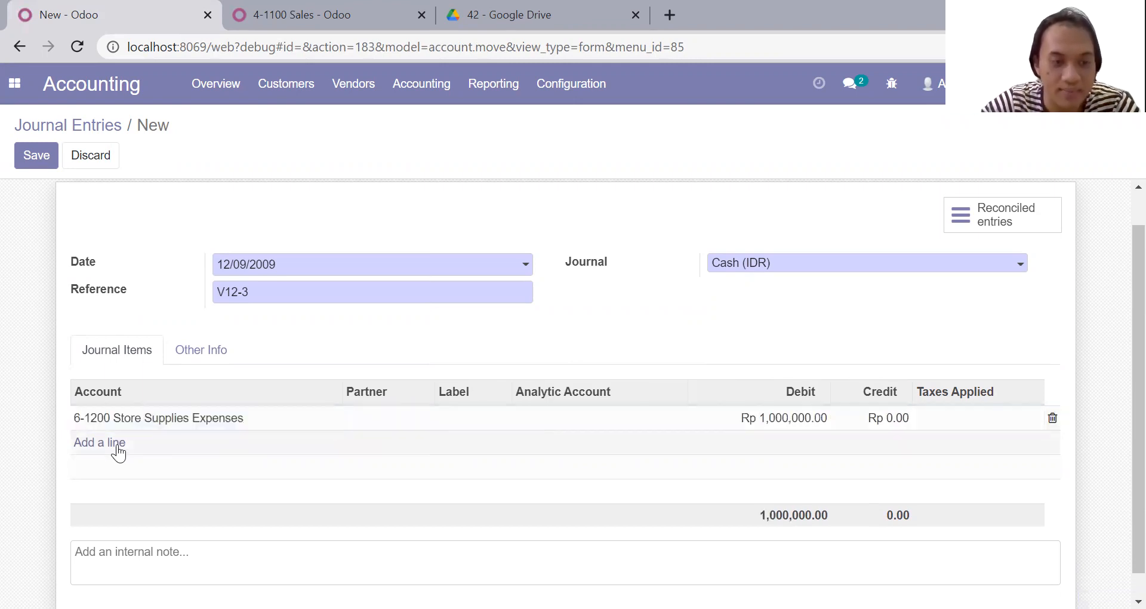
# Add a second journal item on the 1-1200 Petty Cash account, keeping the proposed credit of 1,000,000.00
pyautogui.click(117, 445)
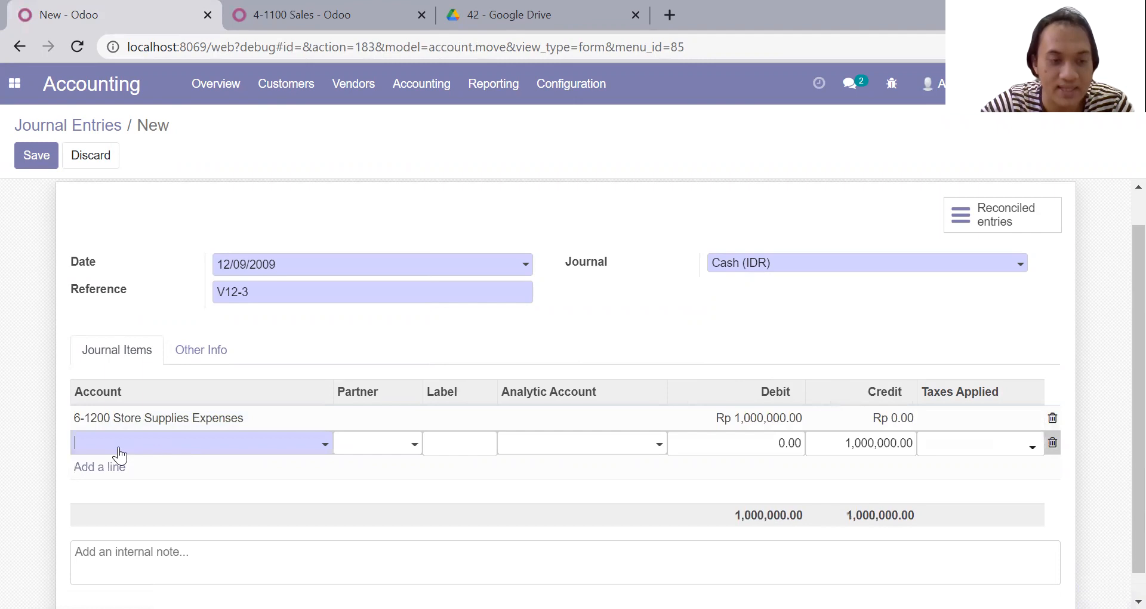
pyautogui.write('Petty')
pyautogui.press('Return')
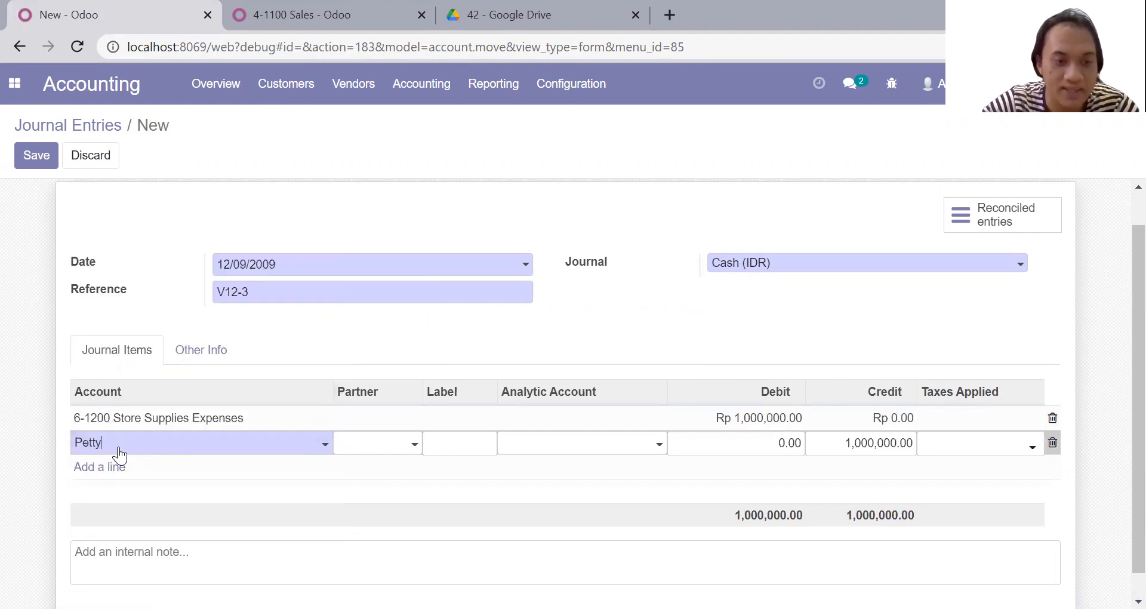
pyautogui.click(685, 332)
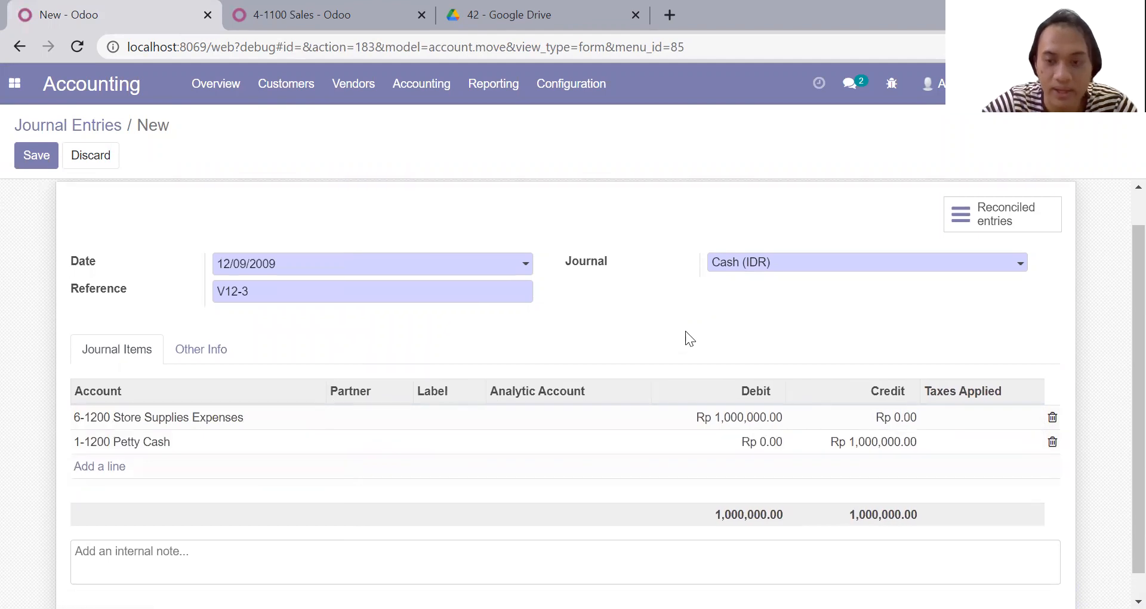
# Save the journal entry with reference V12-3 and post it
pyautogui.scroll(-1, 686, 332)
pyautogui.click(27, 154)
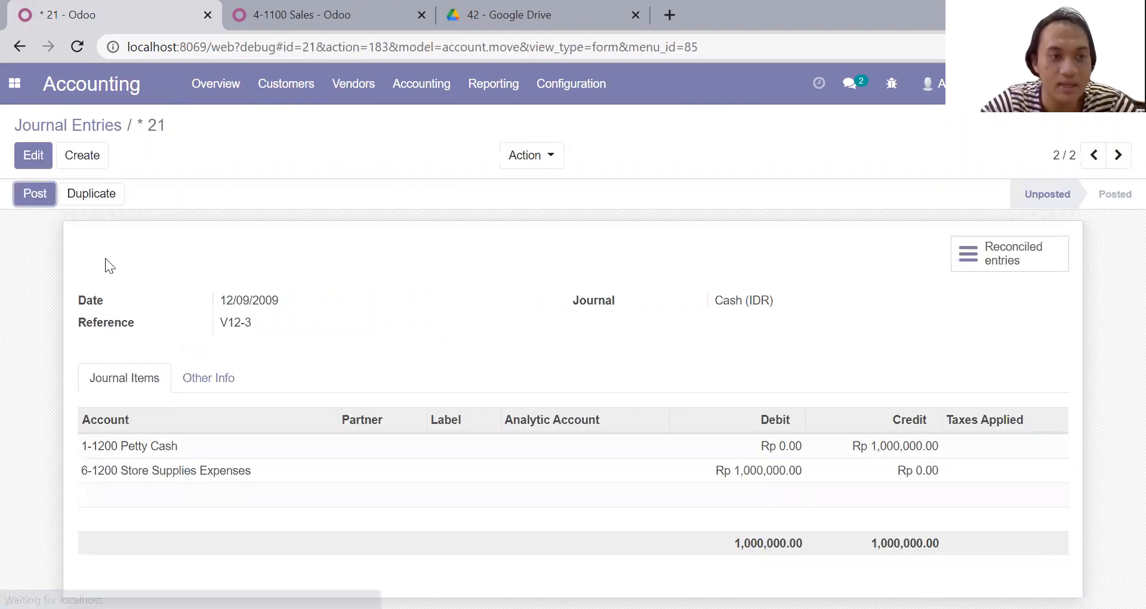
pyautogui.click(35, 194)
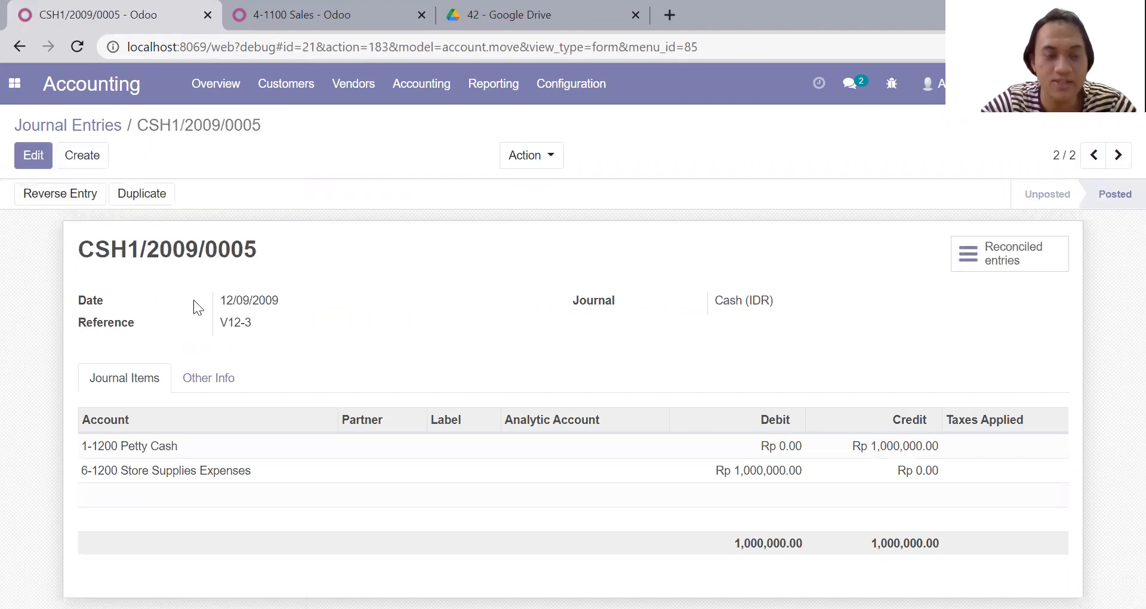
# Read transaction document no. 9, the cash payment voucher, in the Google Drive PDF and return to the posted Odoo entry
pyautogui.click(501, 5)
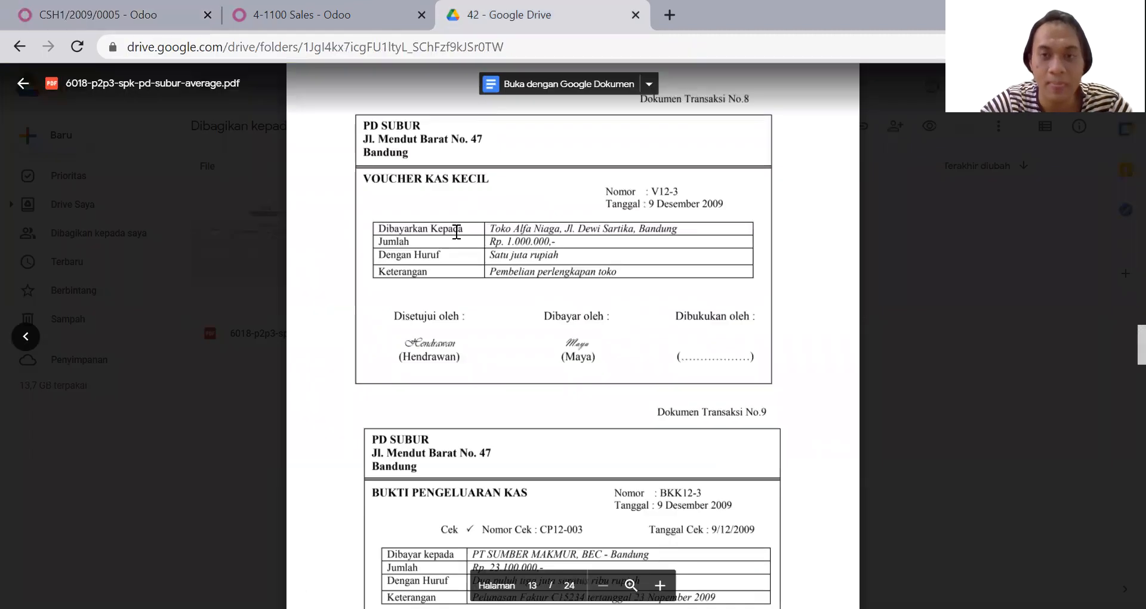
pyautogui.scroll(-4, 457, 232)
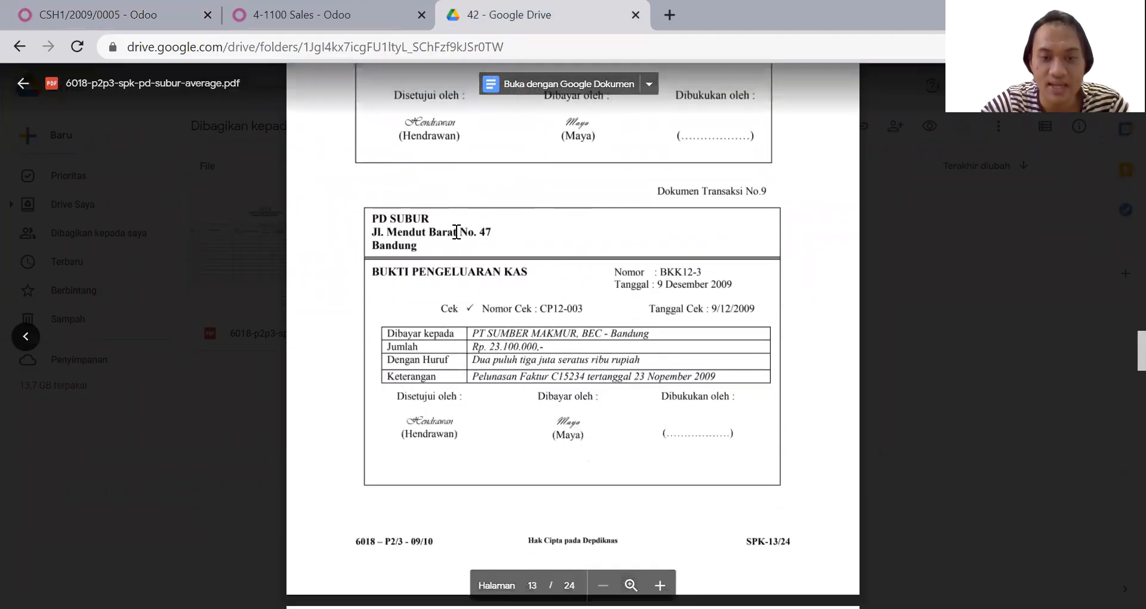
pyautogui.scroll(-2, 456, 232)
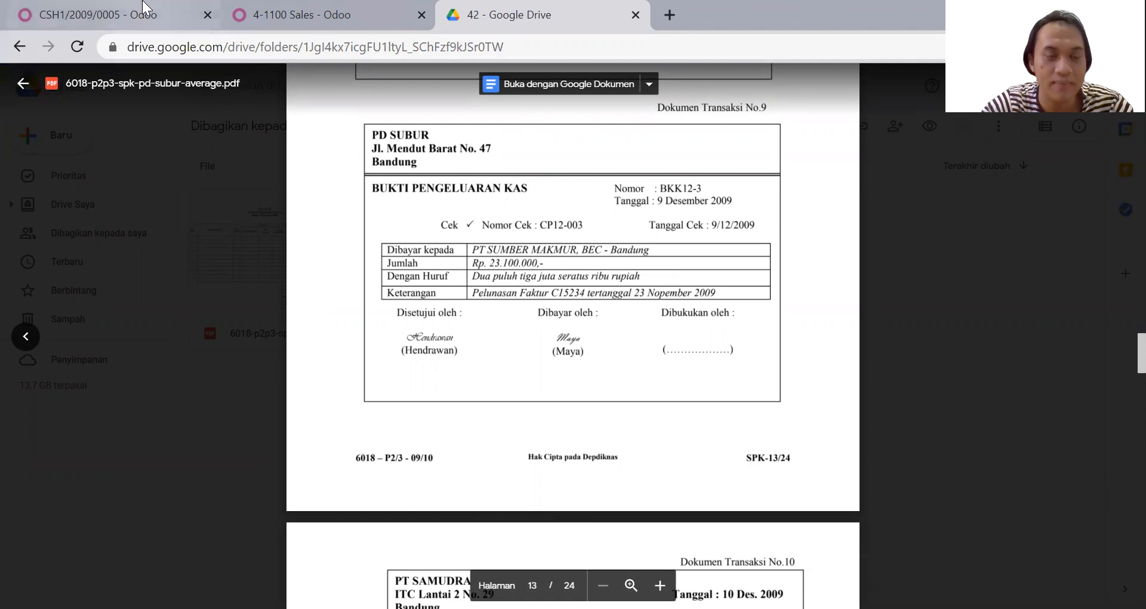
pyautogui.click(143, 4)
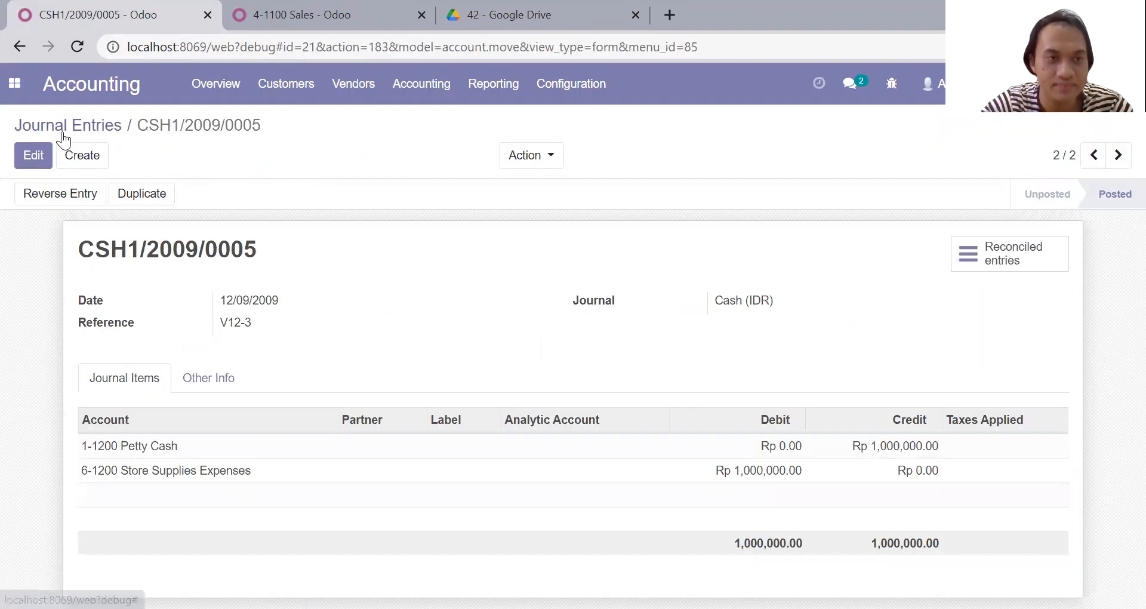
pyautogui.click(318, 7)
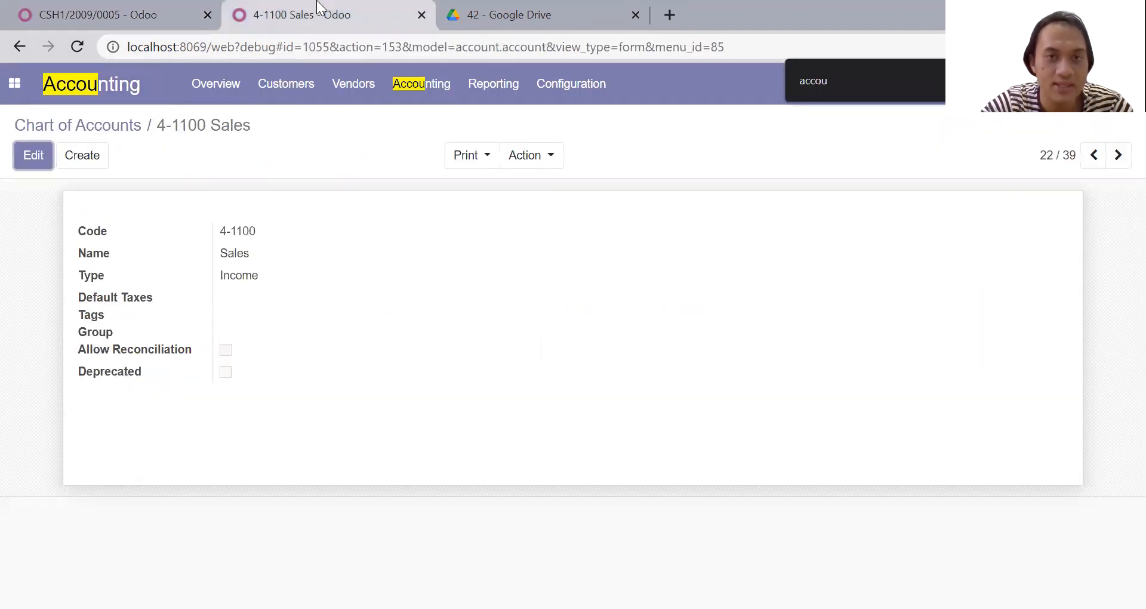
pyautogui.click(525, 10)
pyautogui.click(53, 7)
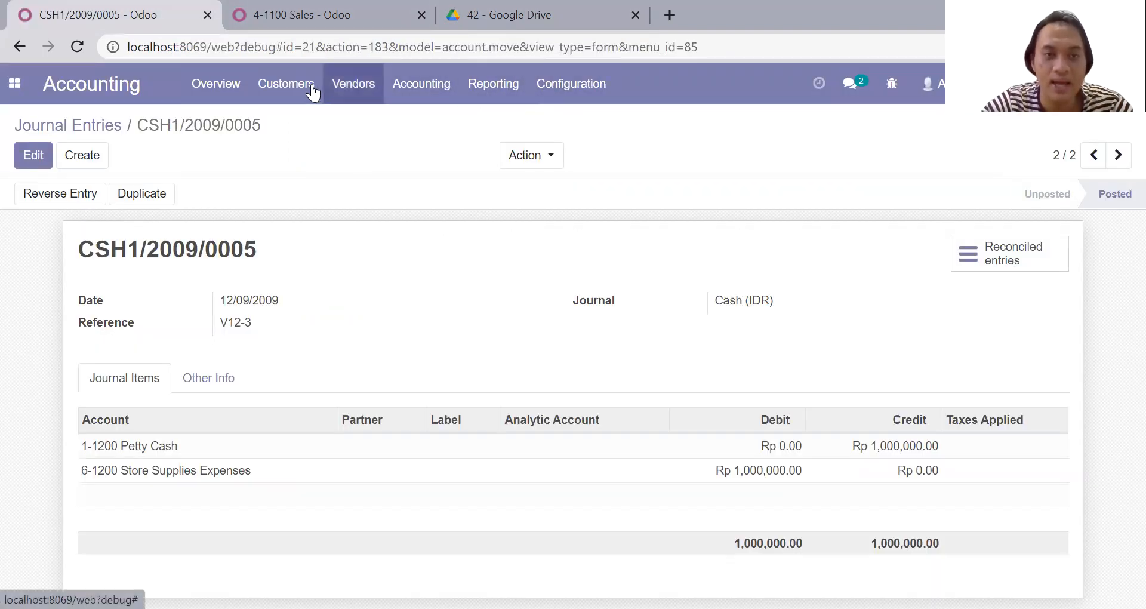
# Open the draft PT SUMBER MAKMUR vendor bill dated 11/23/2009 and validate it
pyautogui.click(282, 91)
pyautogui.moveTo(326, 90)
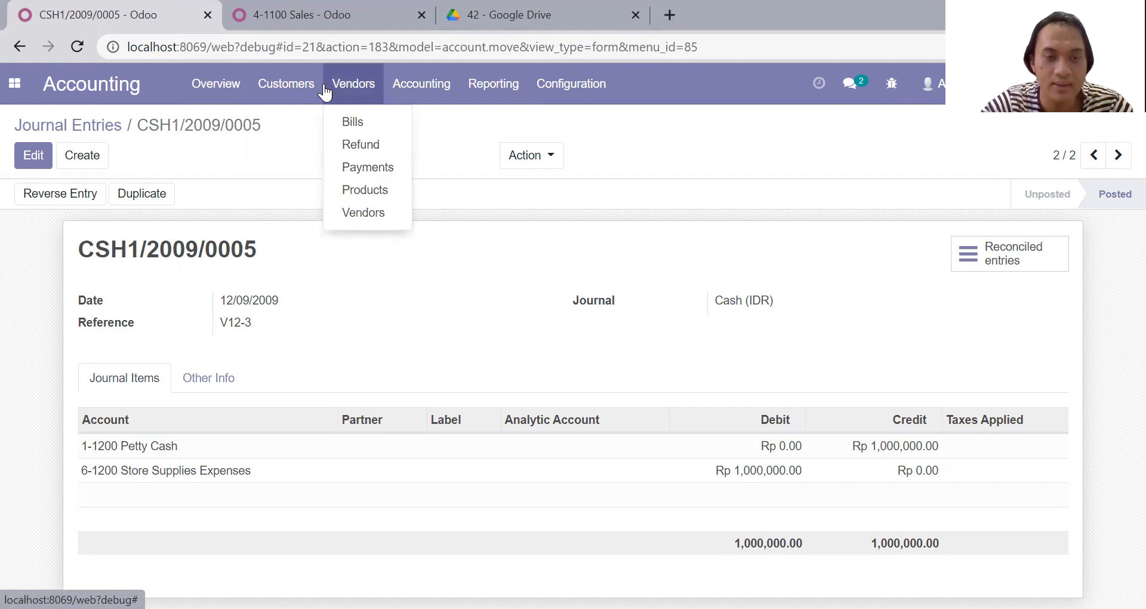
pyautogui.click(338, 128)
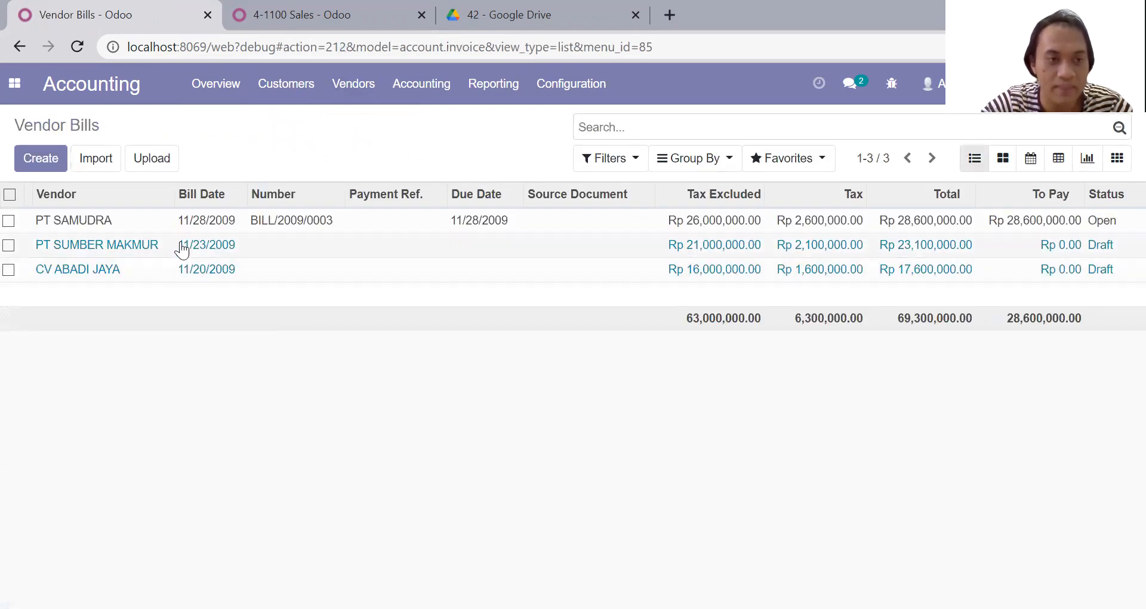
pyautogui.click(182, 250)
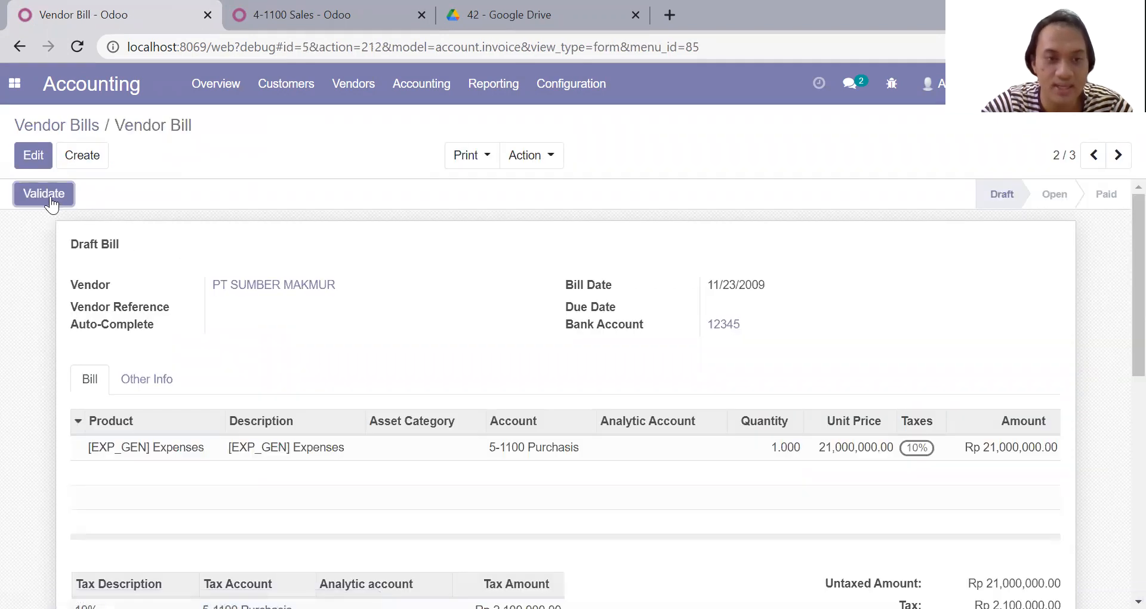
pyautogui.click(49, 197)
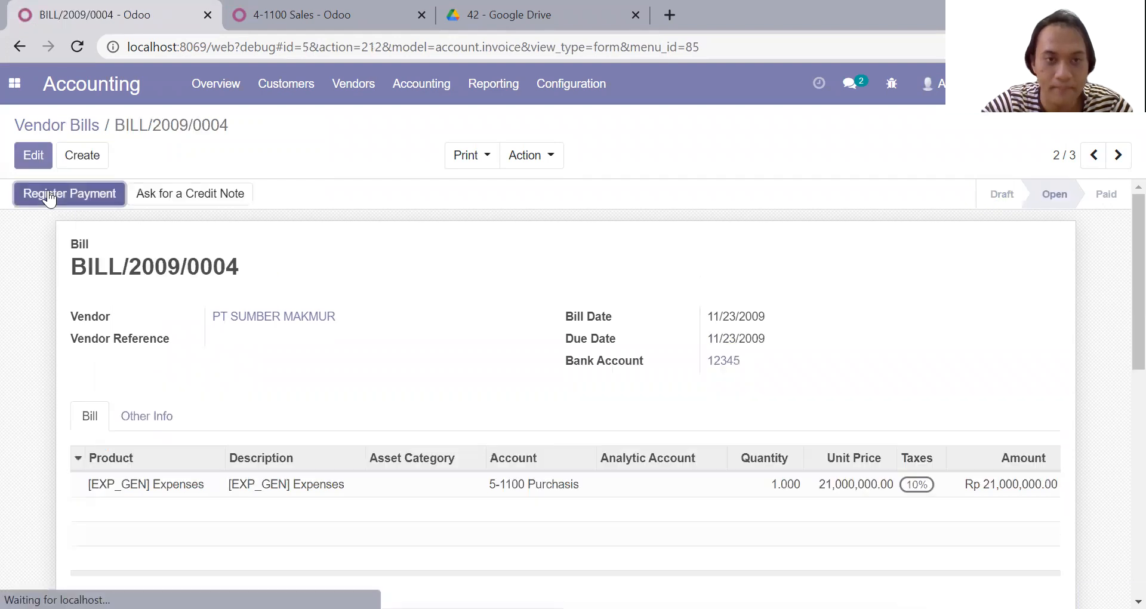
# Register the bill's Rp23,100,000.00 payment through the Cash (IDR) journal with payment date 11/23/2009 and validate it
pyautogui.click(54, 193)
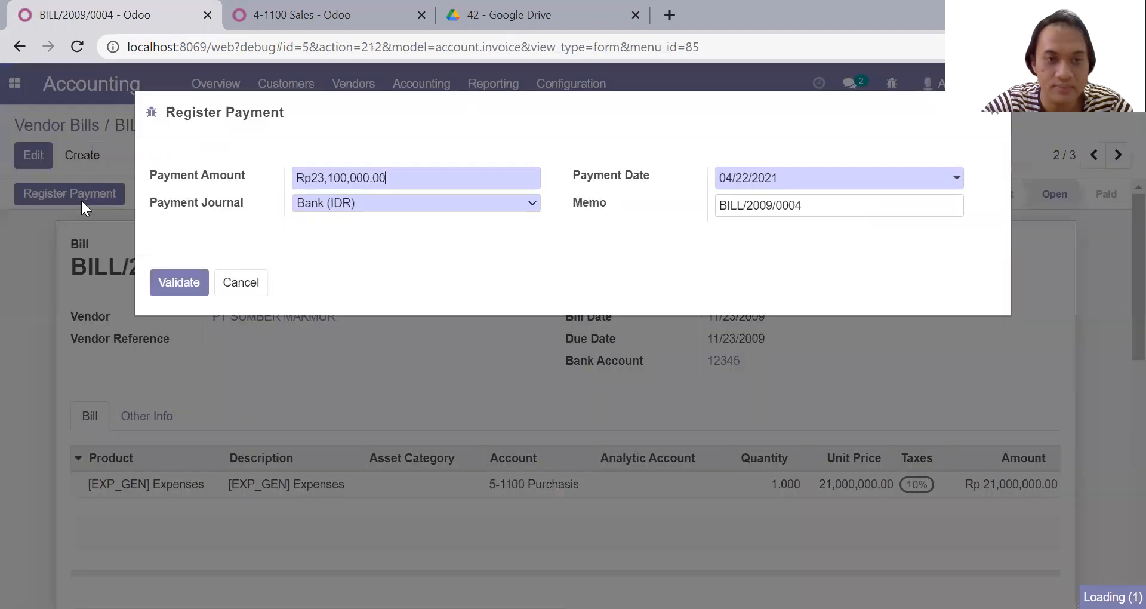
pyautogui.click(367, 205)
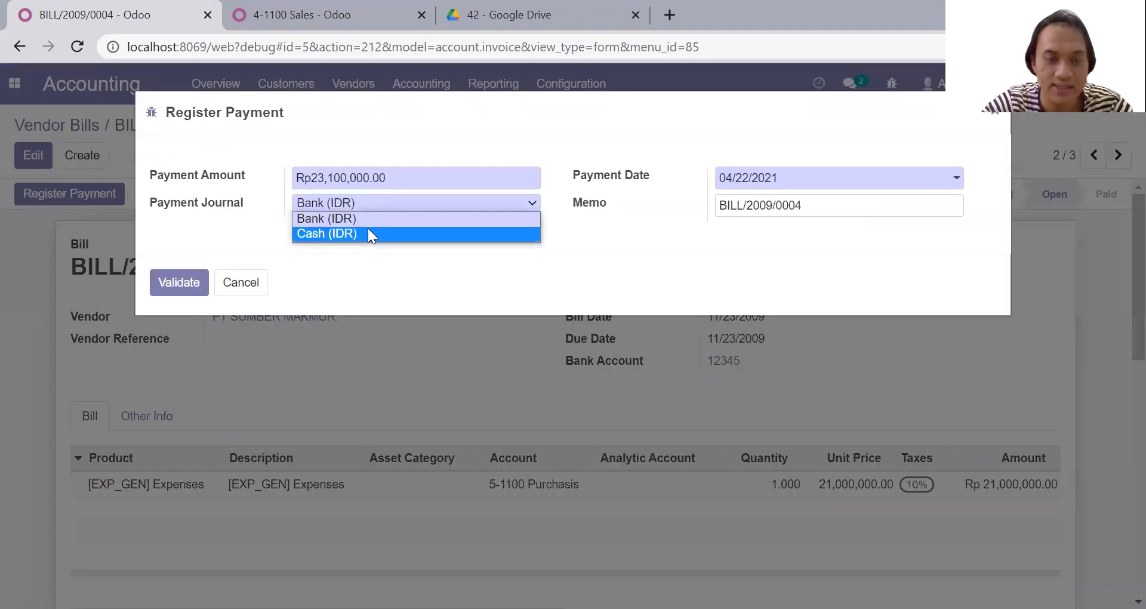
pyautogui.click(367, 229)
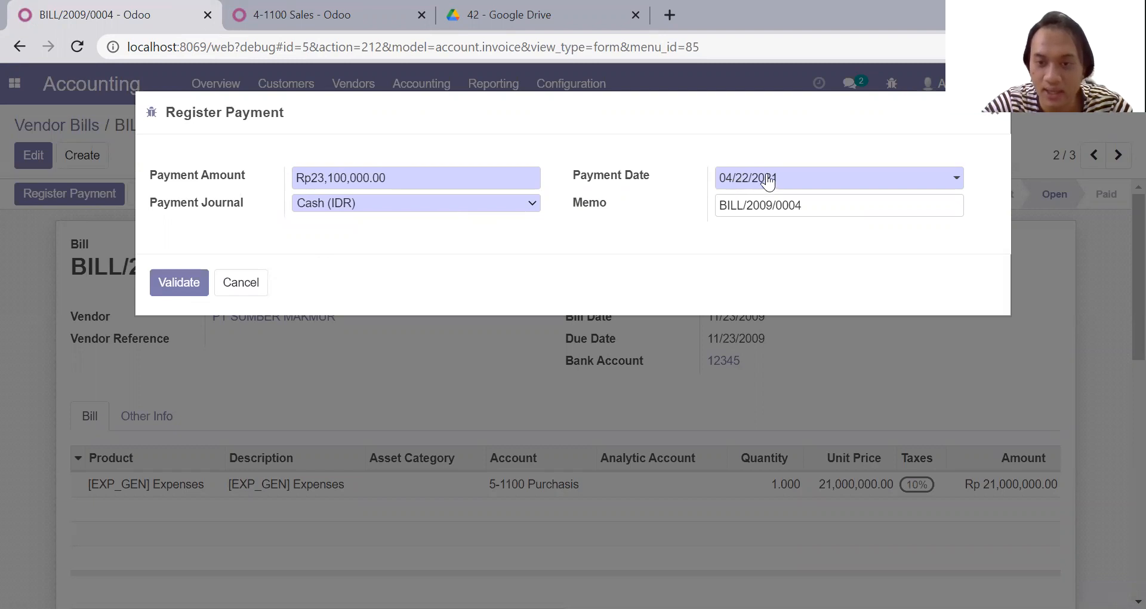
pyautogui.click(769, 183)
pyautogui.write('11')
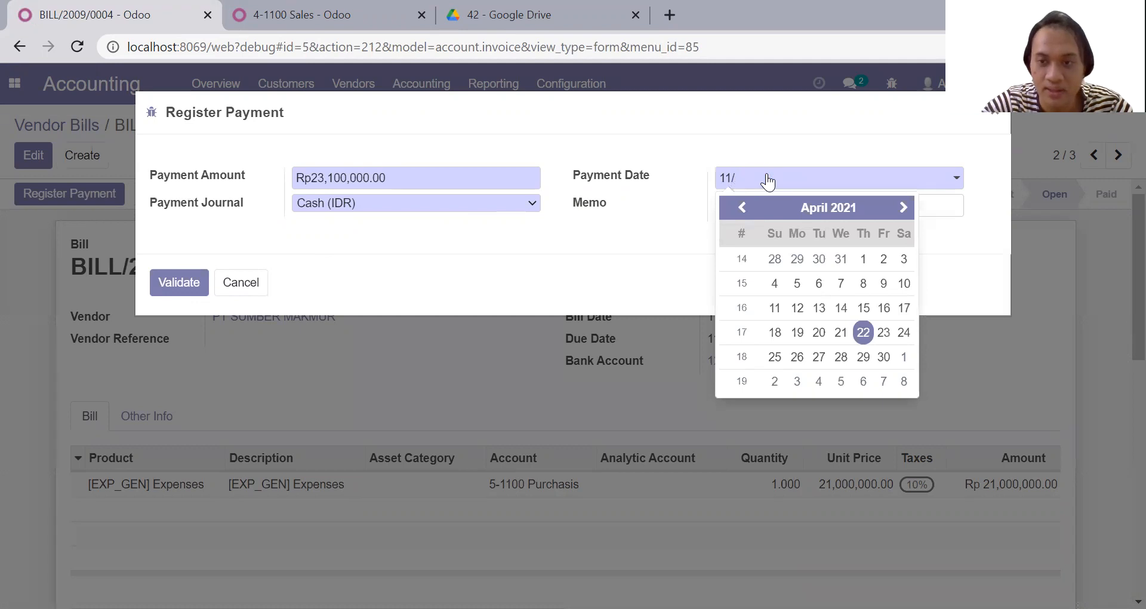
pyautogui.write('/23/2009')
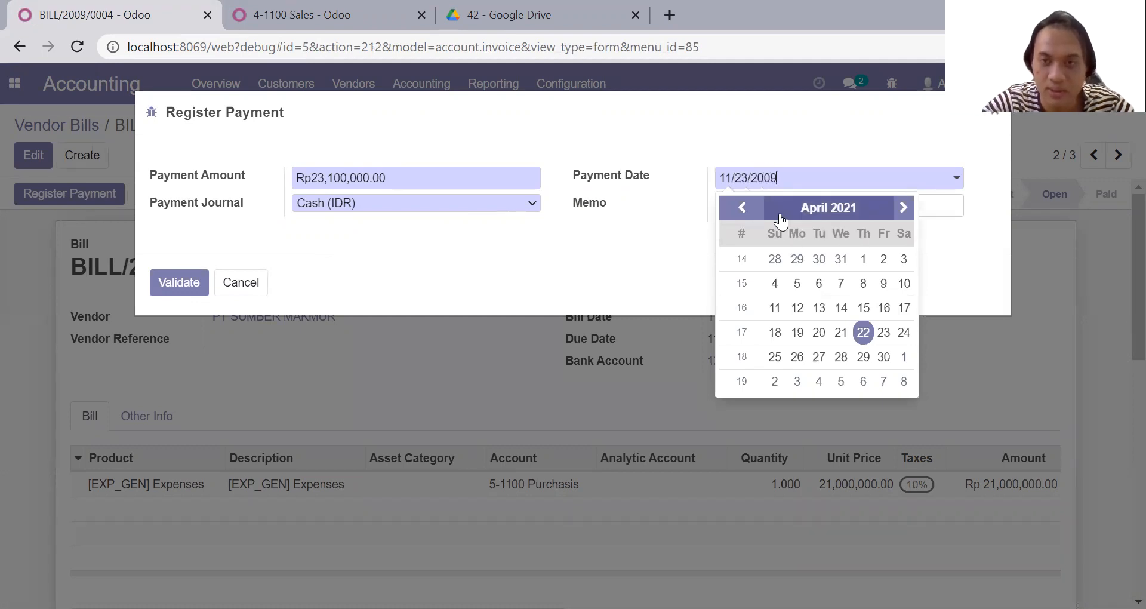
pyautogui.click(617, 237)
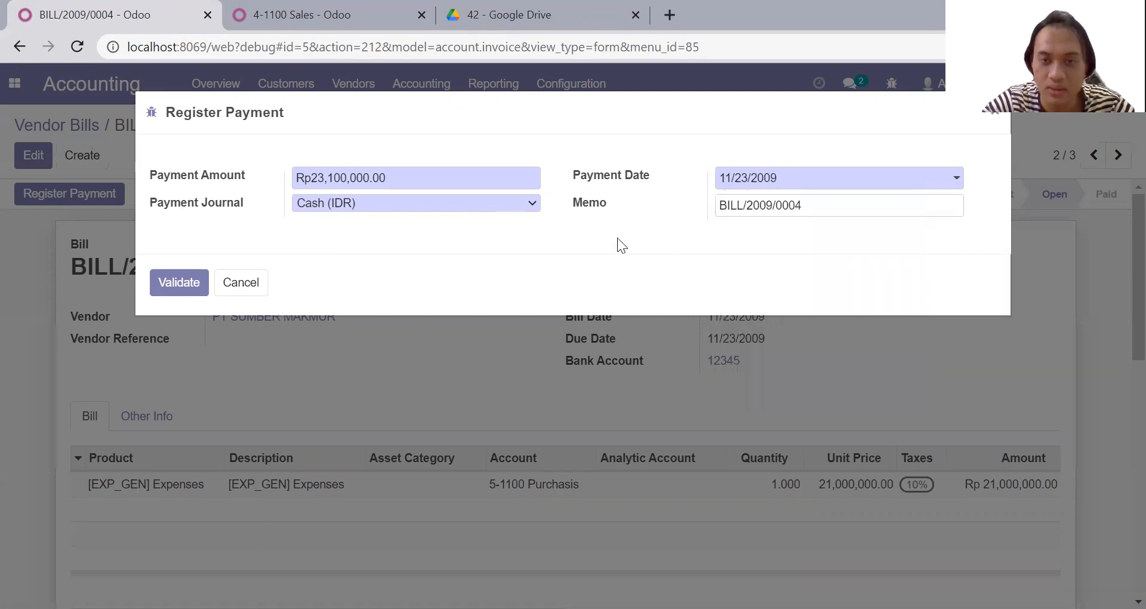
pyautogui.click(202, 284)
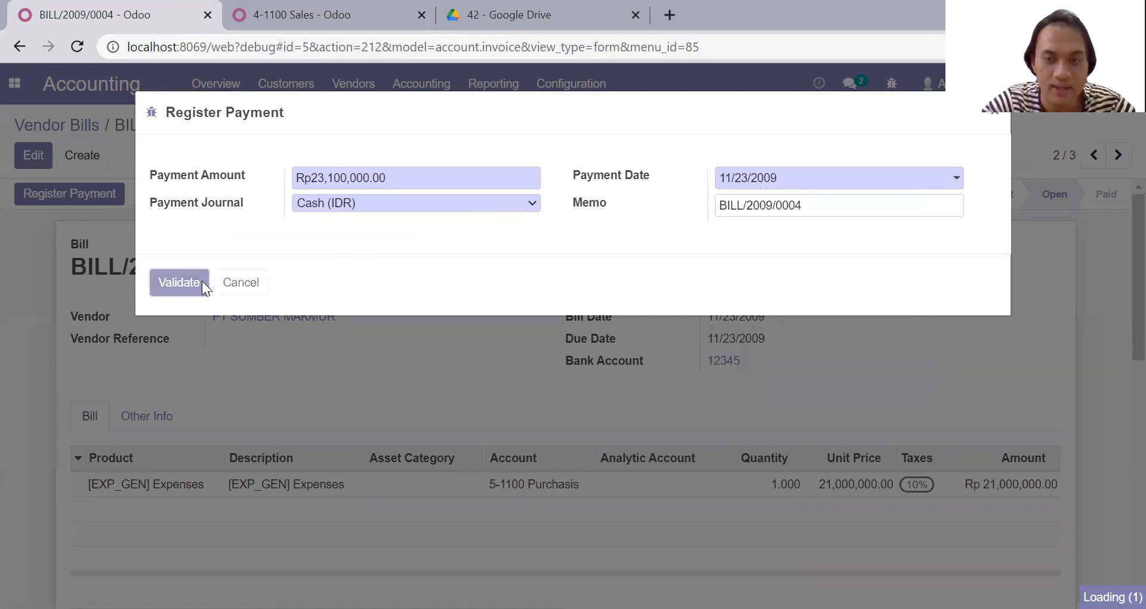
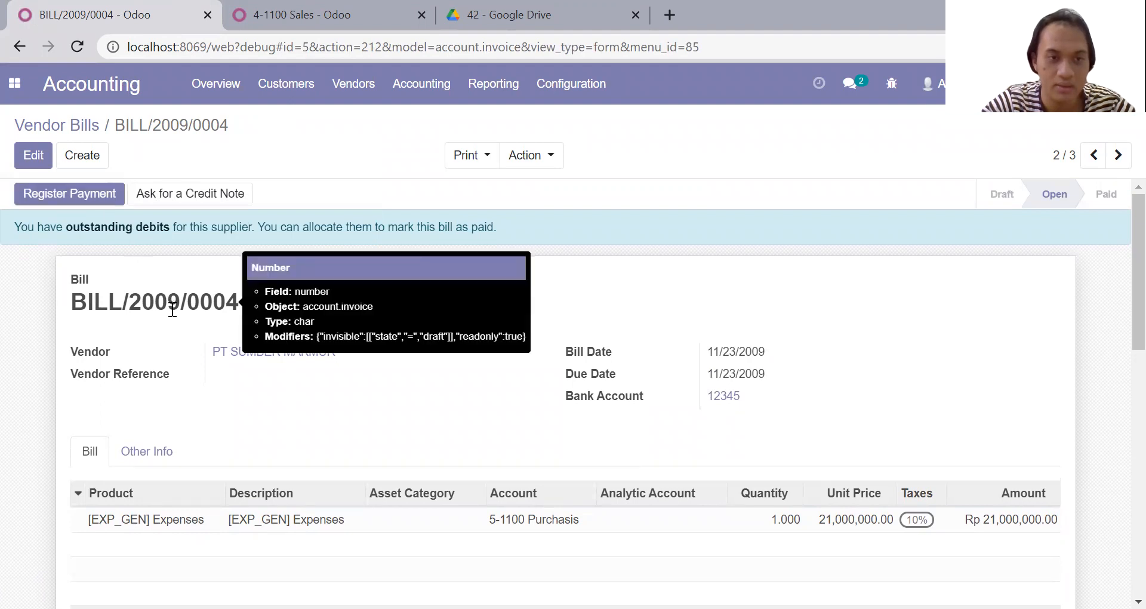
pyautogui.click(104, 203)
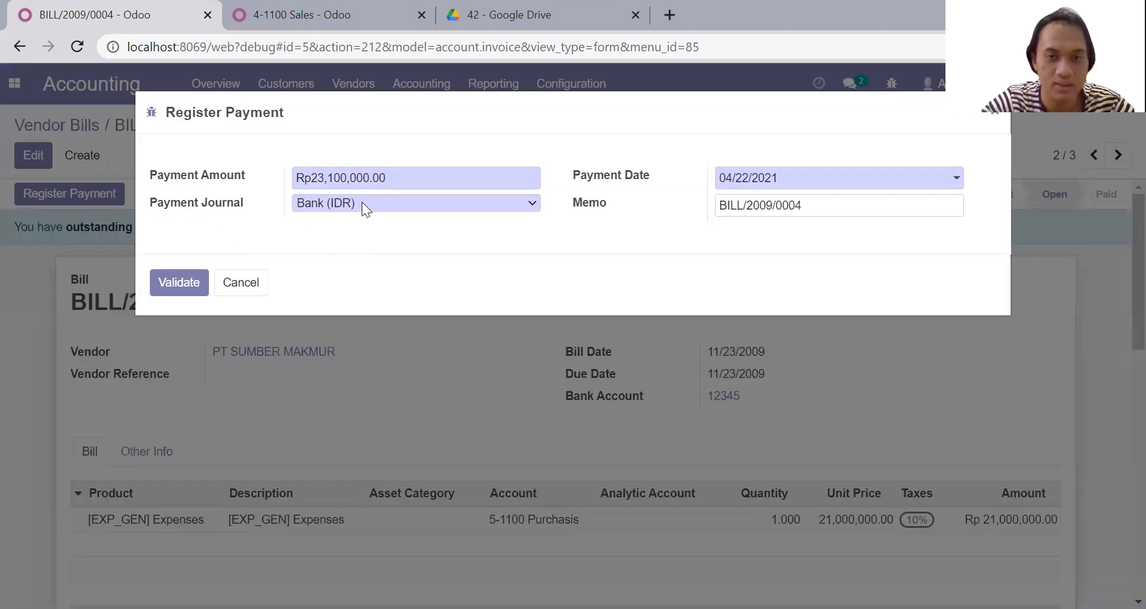
pyautogui.click(362, 202)
pyautogui.click(361, 234)
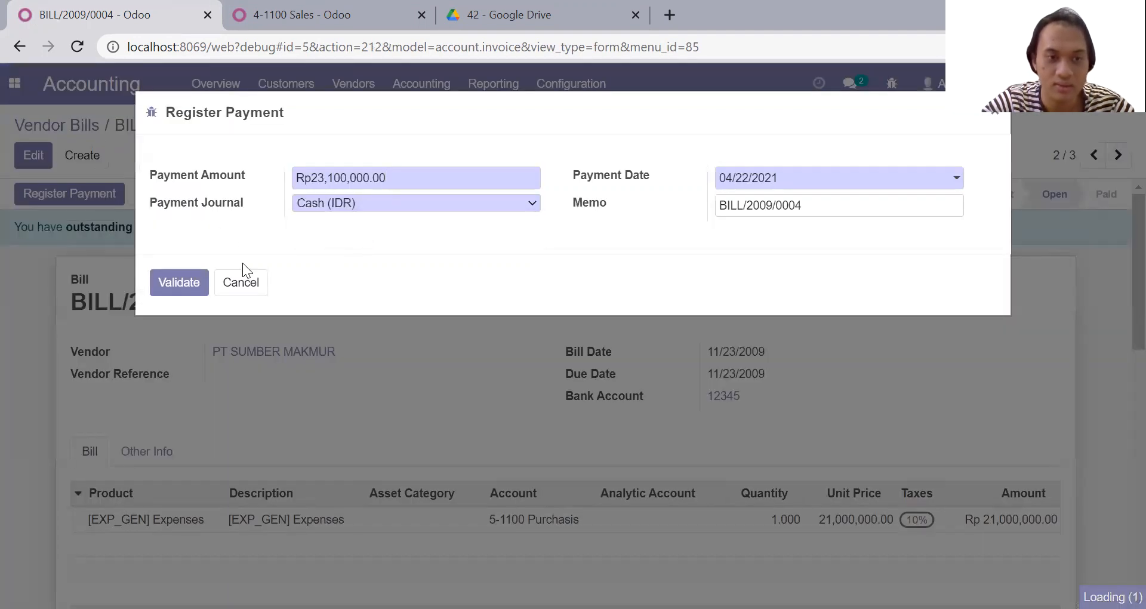
pyautogui.click(1000, 119)
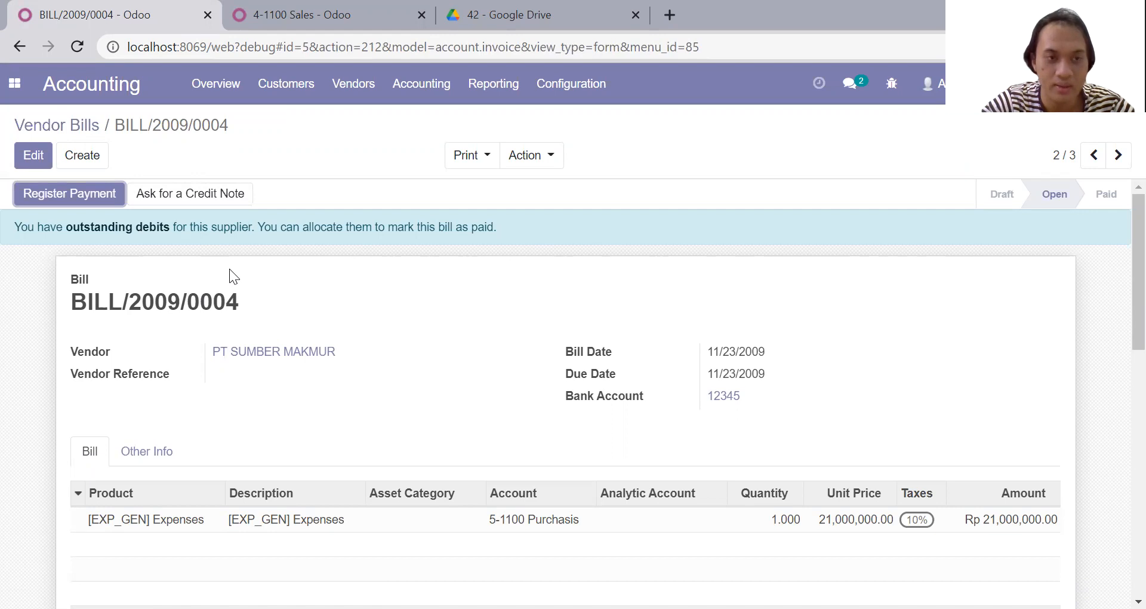
# Review the PT SUMBER MAKMUR bill's details and try to allocate its outstanding debit of Rp 23,100,000.00 to the bill
pyautogui.scroll(-3, 230, 276)
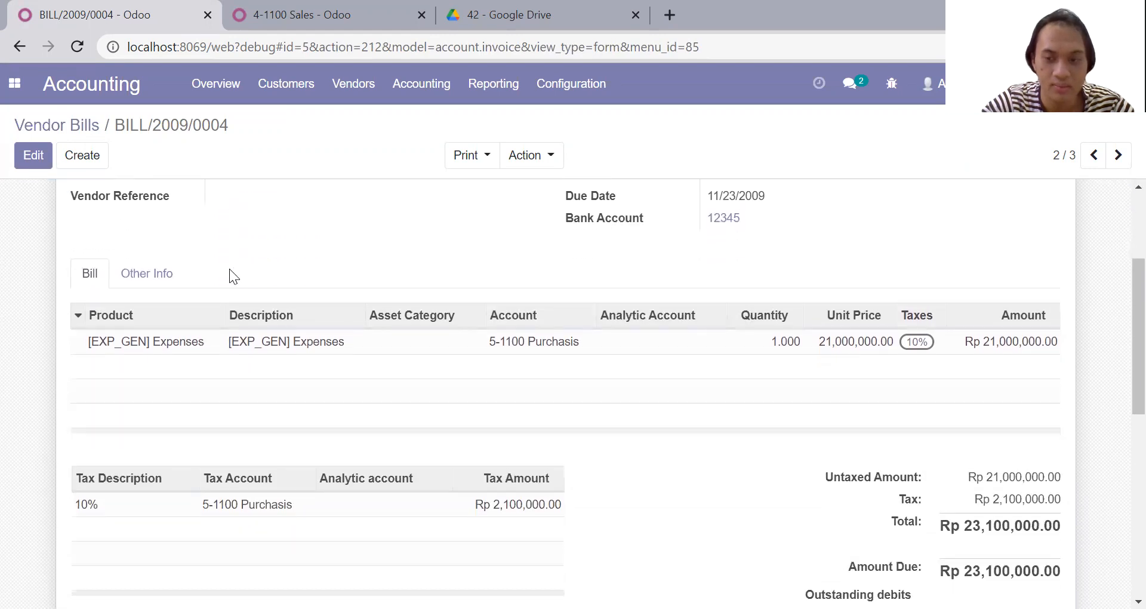
pyautogui.scroll(-5, 230, 275)
pyautogui.scroll(-3, 231, 276)
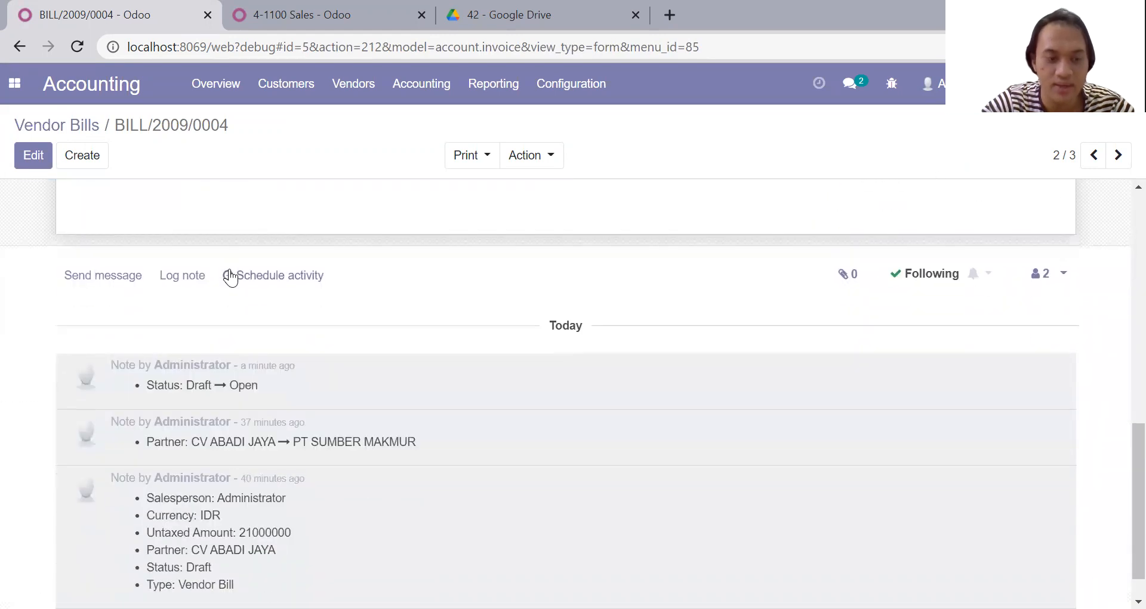
pyautogui.scroll(10, 231, 276)
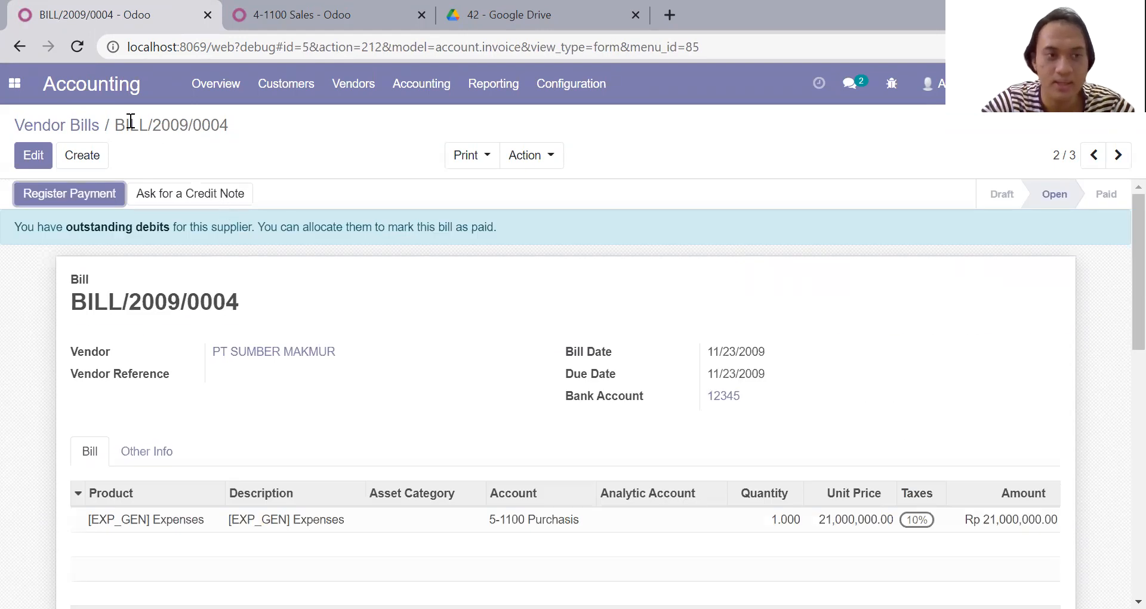
pyautogui.doubleClick(101, 127)
pyautogui.click(86, 128)
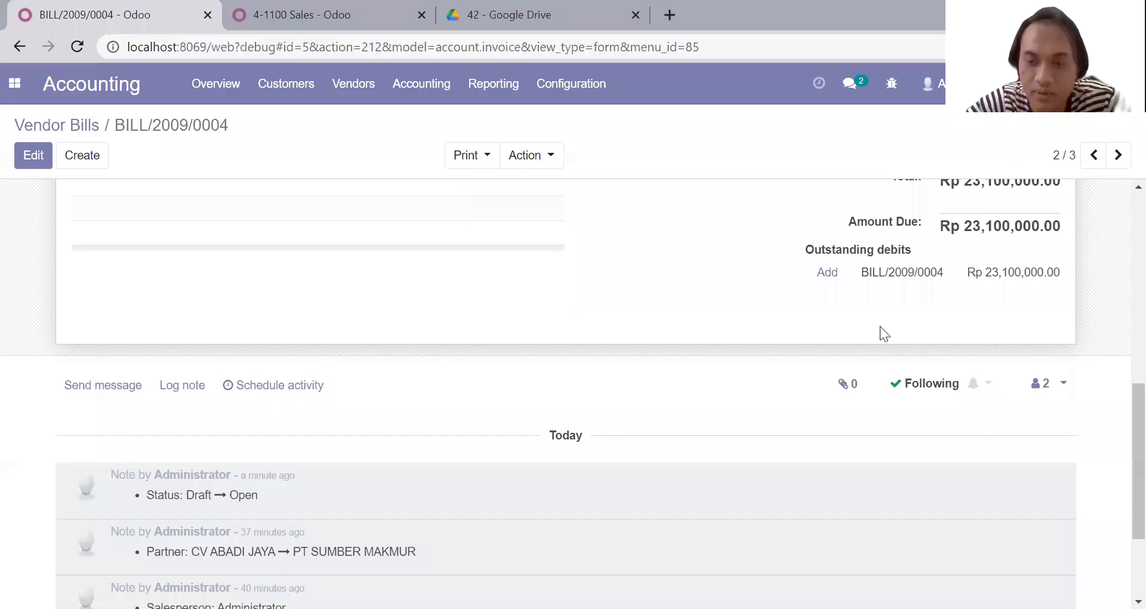
pyautogui.scroll(1, 826, 335)
pyautogui.click(827, 332)
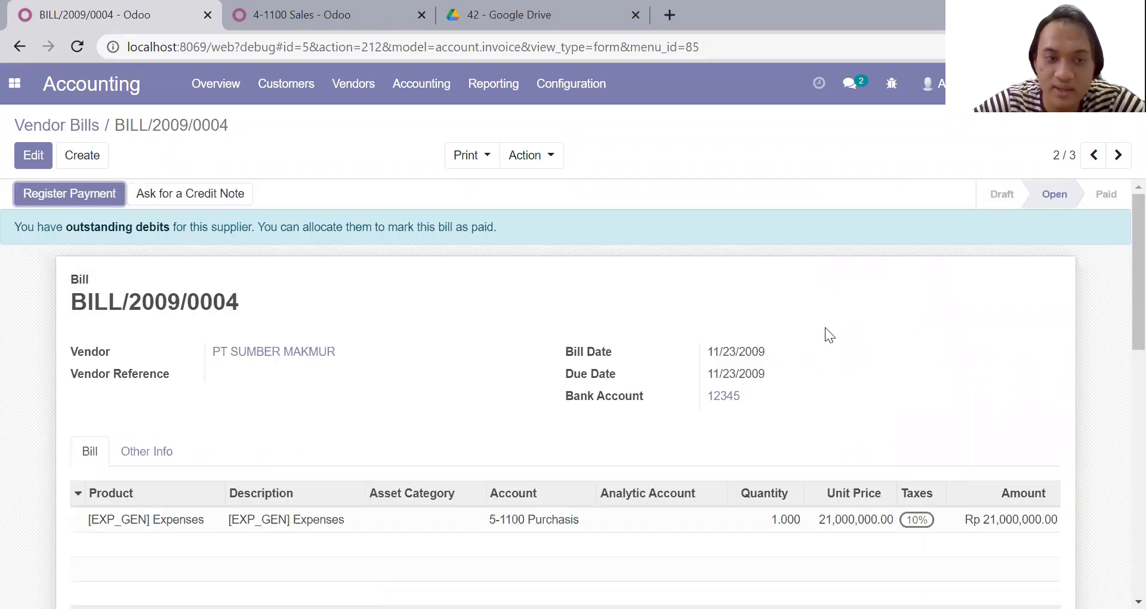
pyautogui.scroll(-7, 781, 319)
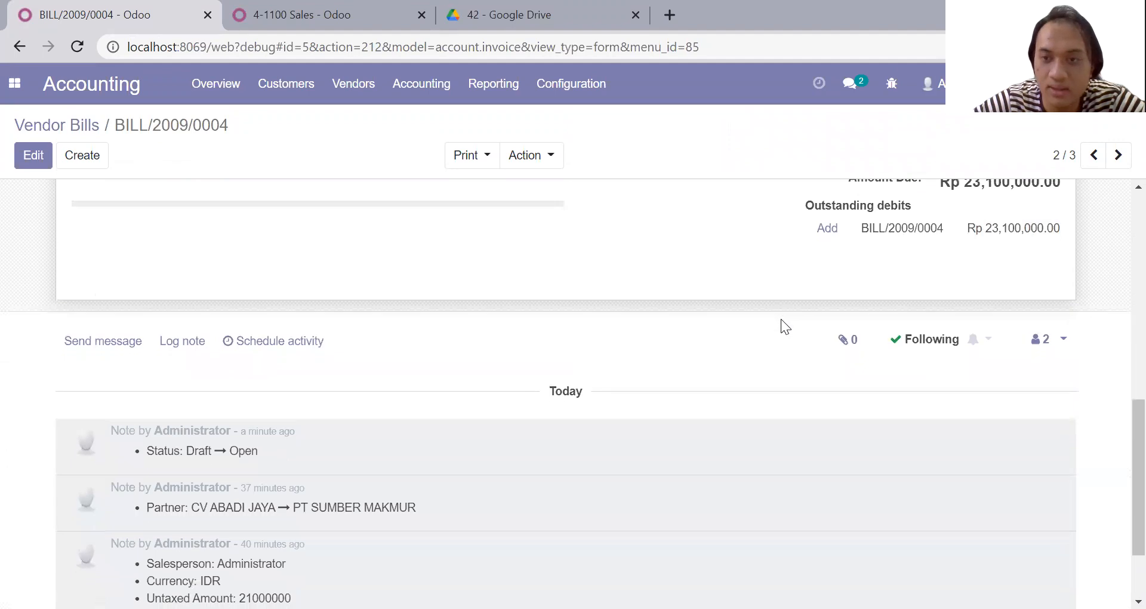
pyautogui.click(827, 247)
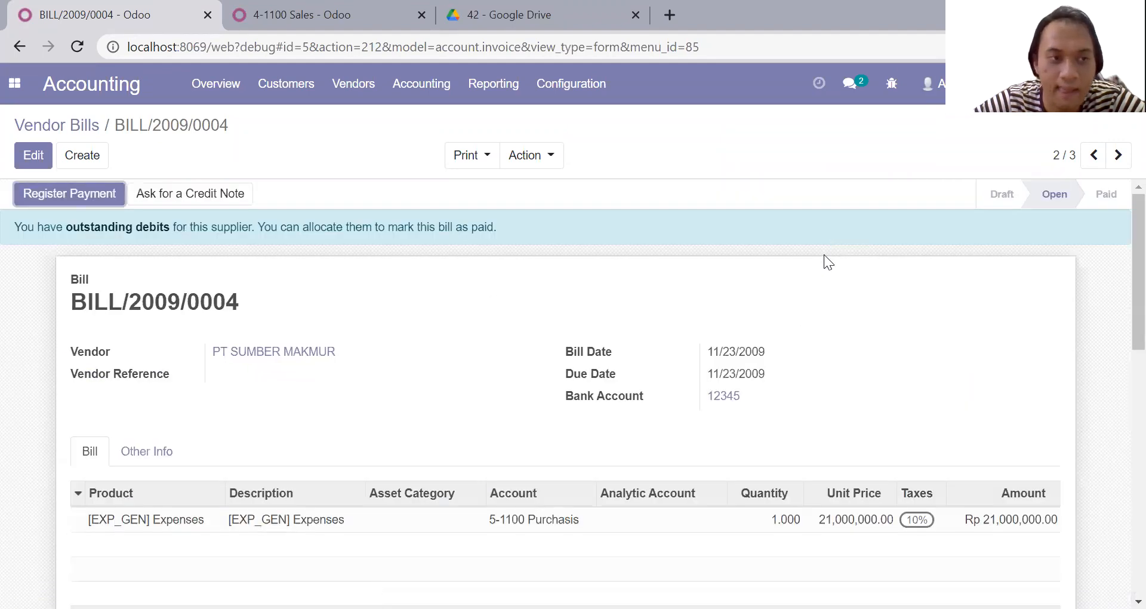
# Register the Rp23,100,000.00 PT SUMBER MAKMUR payment again through the Cash (IDR) journal, keeping the default payment date, and validate it
pyautogui.click(104, 194)
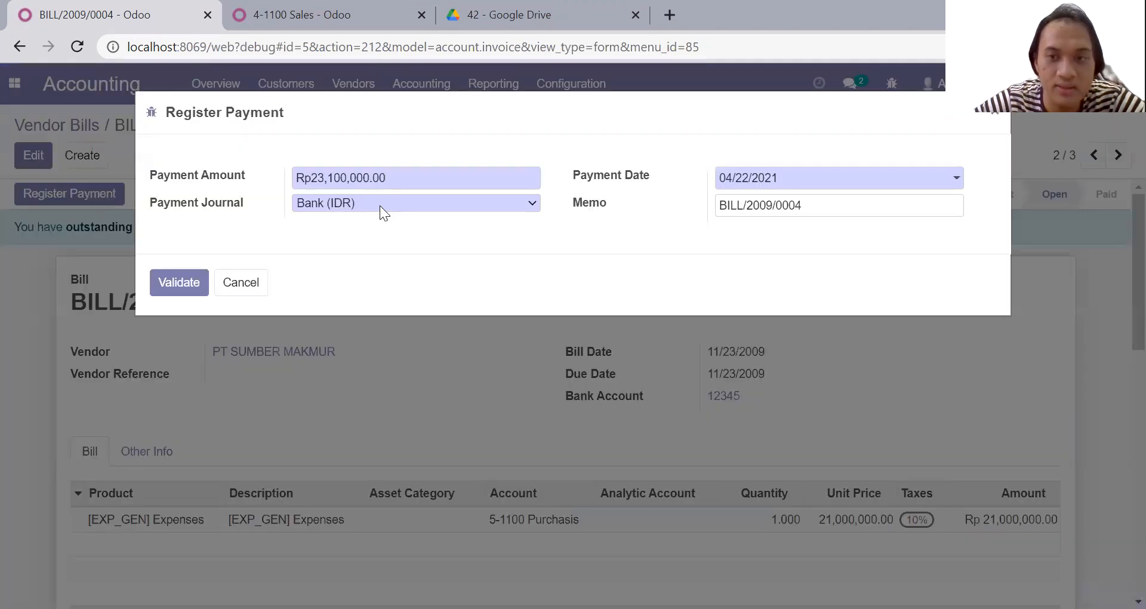
pyautogui.click(380, 205)
pyautogui.click(385, 233)
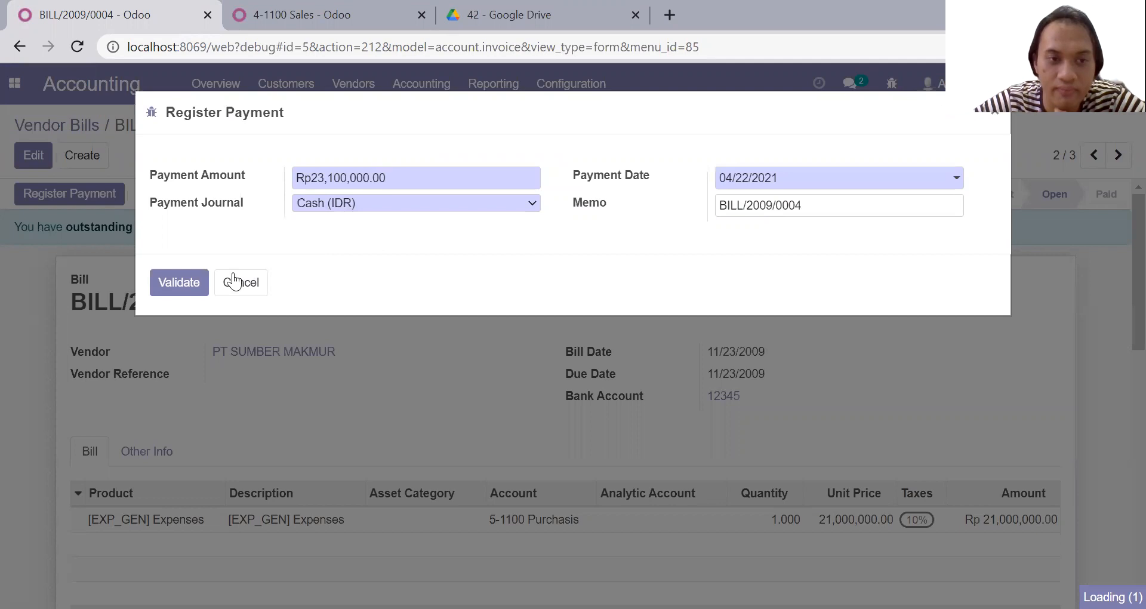
pyautogui.click(190, 285)
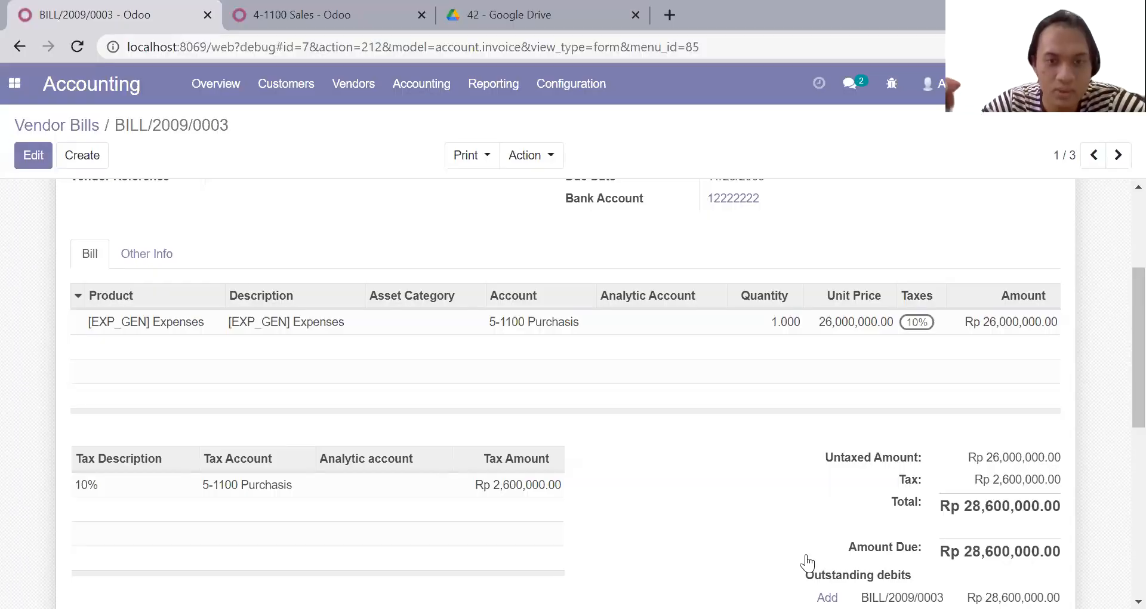
# Start editing the PT SAMUDRA bill and check the cash payment voucher in the Google Drive PDF before returning to the bill
pyautogui.scroll(3, 245, 287)
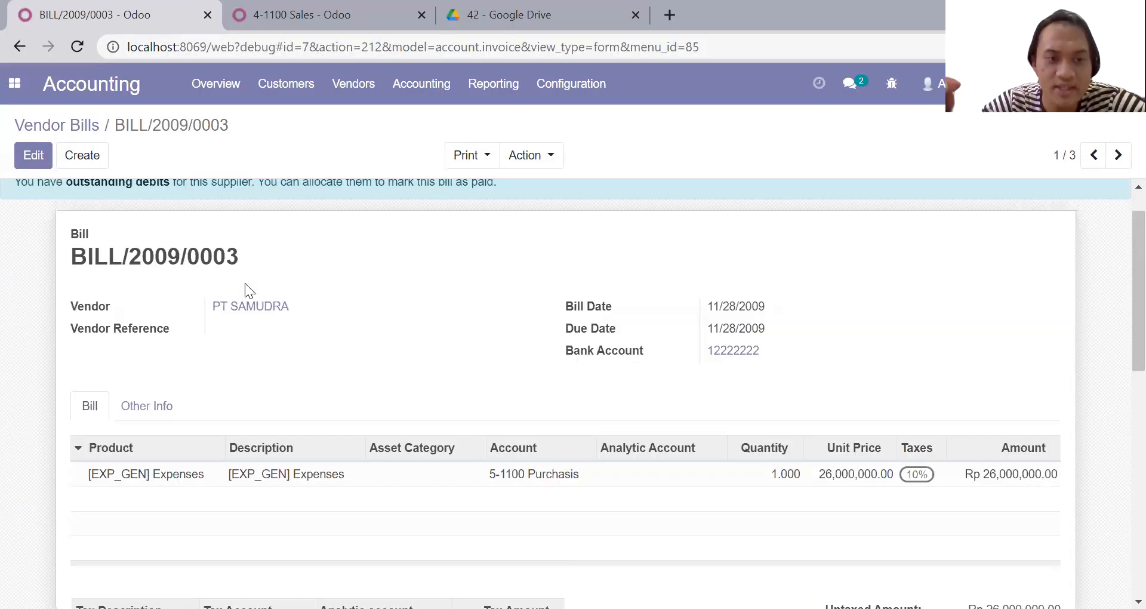
pyautogui.scroll(-2, 245, 284)
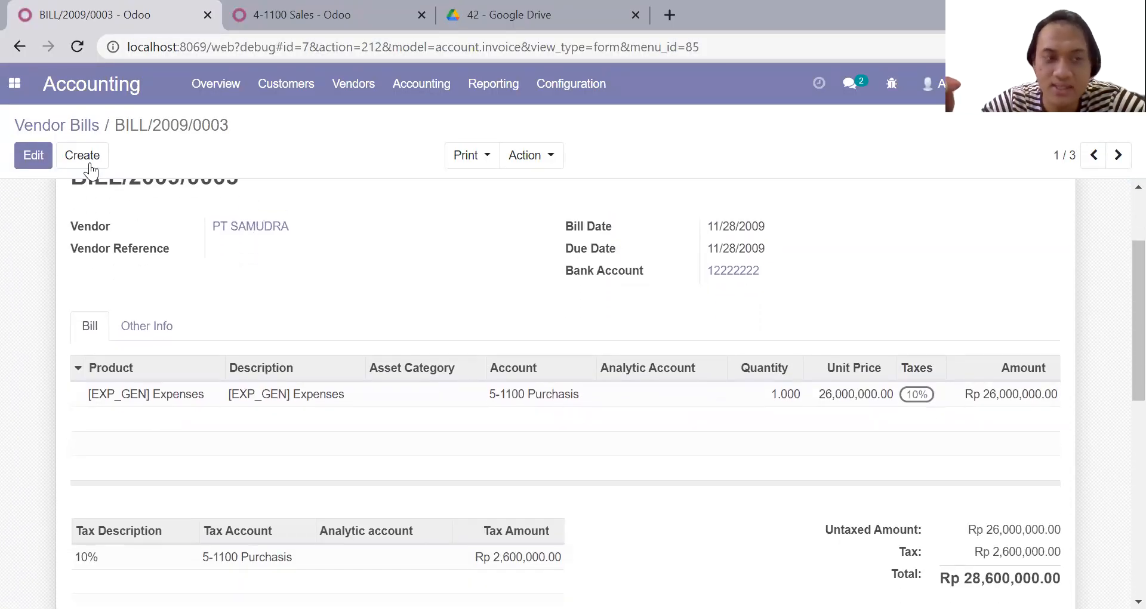
pyautogui.click(33, 157)
pyautogui.click(502, 15)
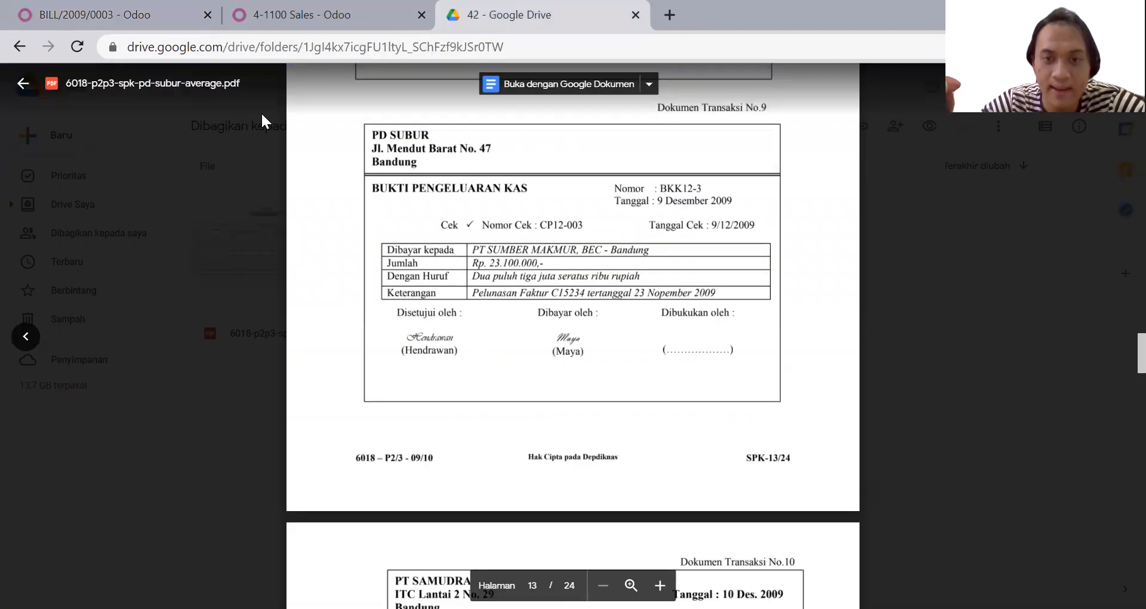
pyautogui.scroll(3, 301, 191)
pyautogui.click(78, 8)
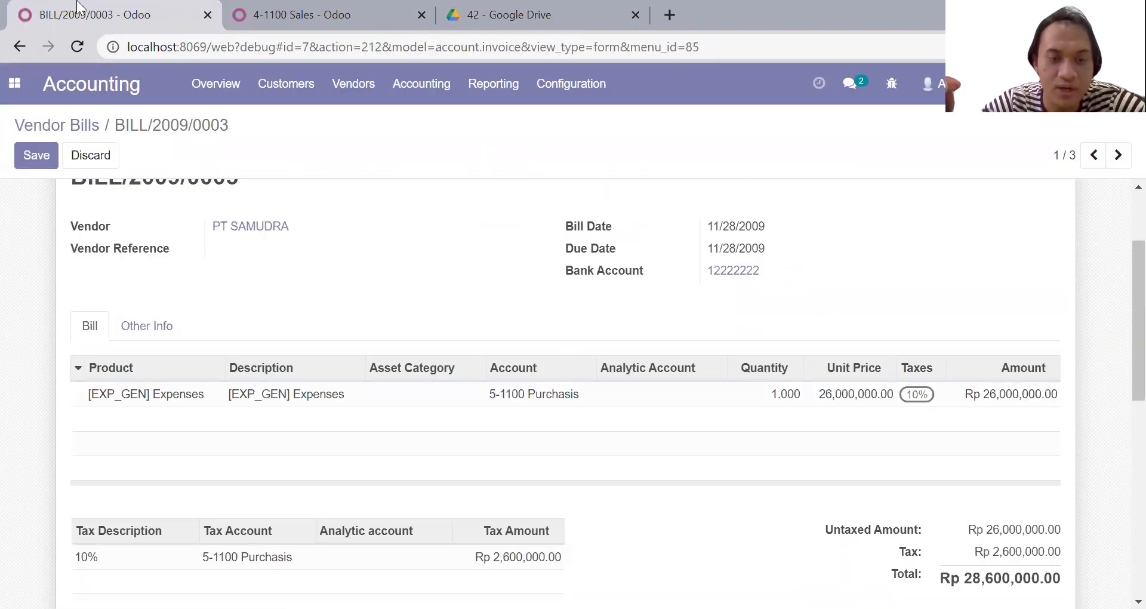
# Inspect the Expenses line of the PT SAMUDRA bill, close its details, and save the bill without changes
pyautogui.scroll(-2, 341, 303)
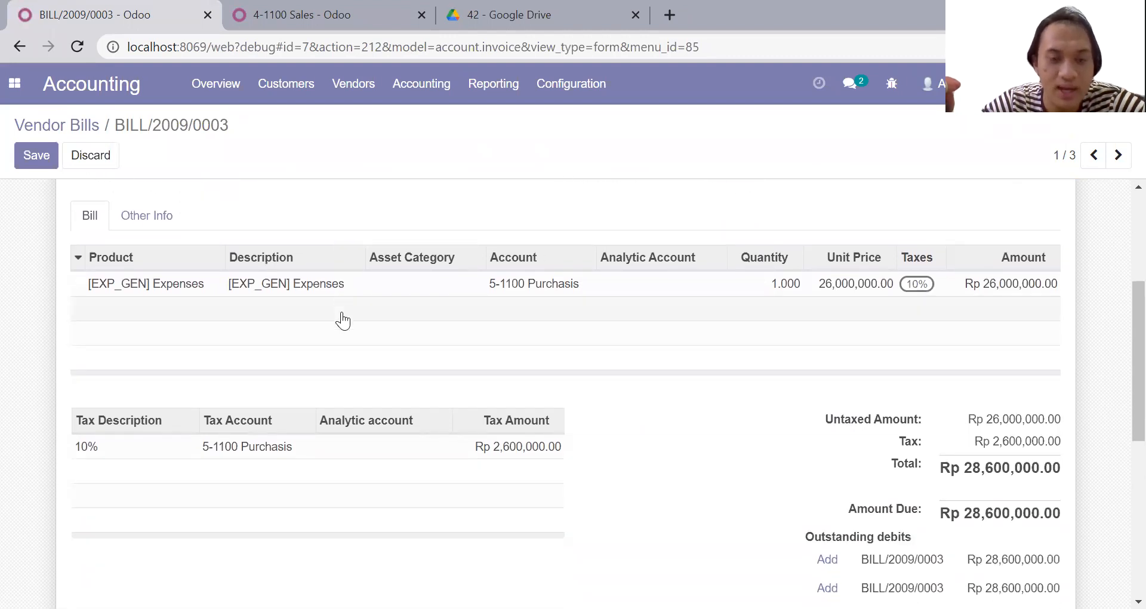
pyautogui.scroll(1, 179, 304)
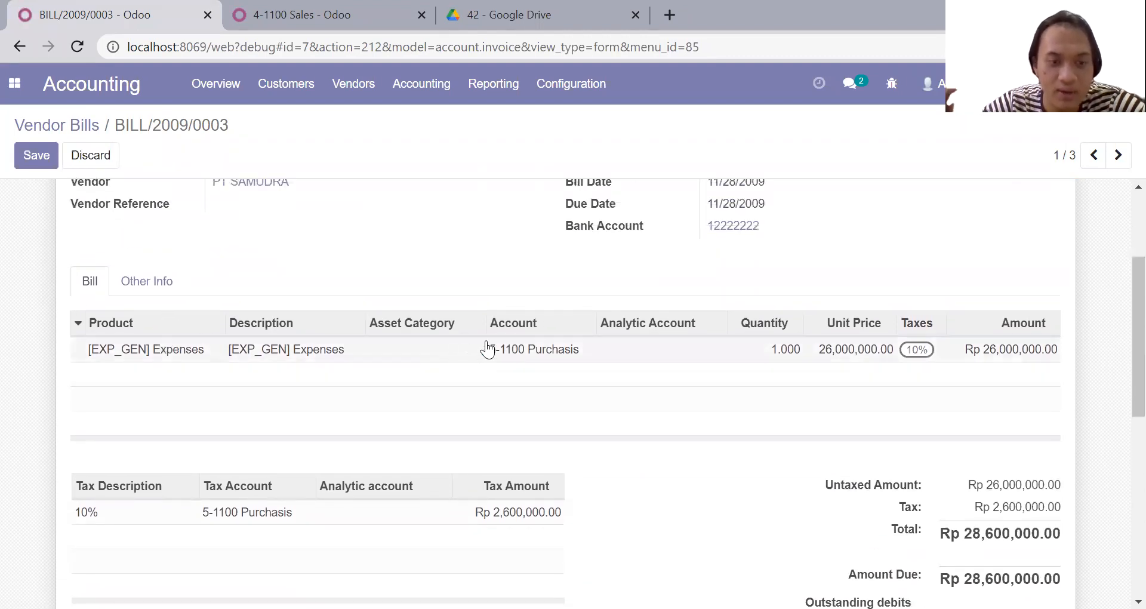
pyautogui.click(504, 354)
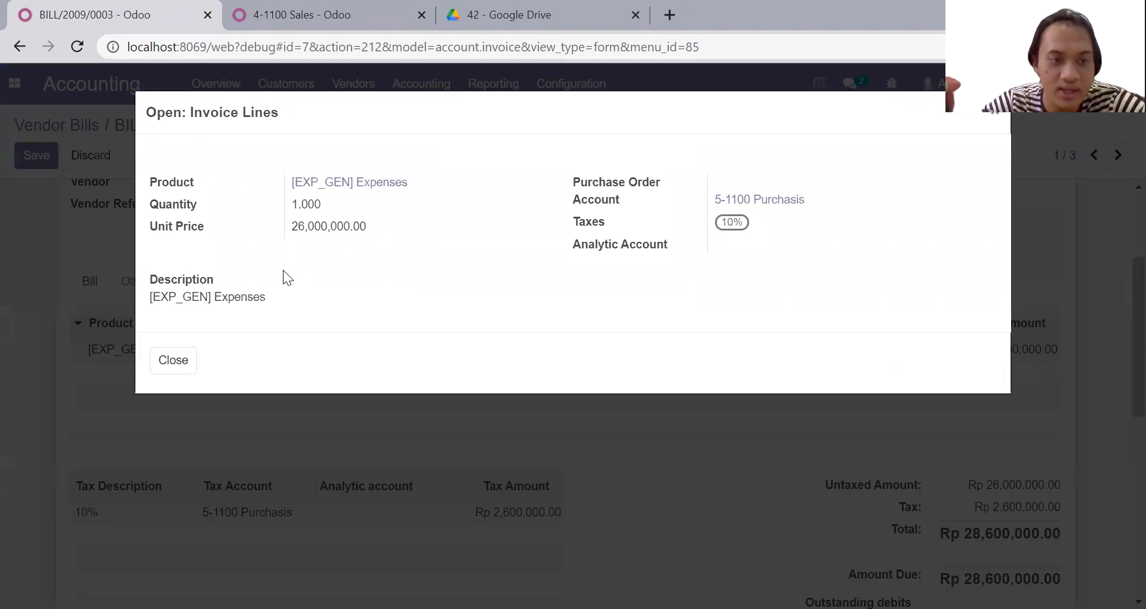
pyautogui.click(174, 376)
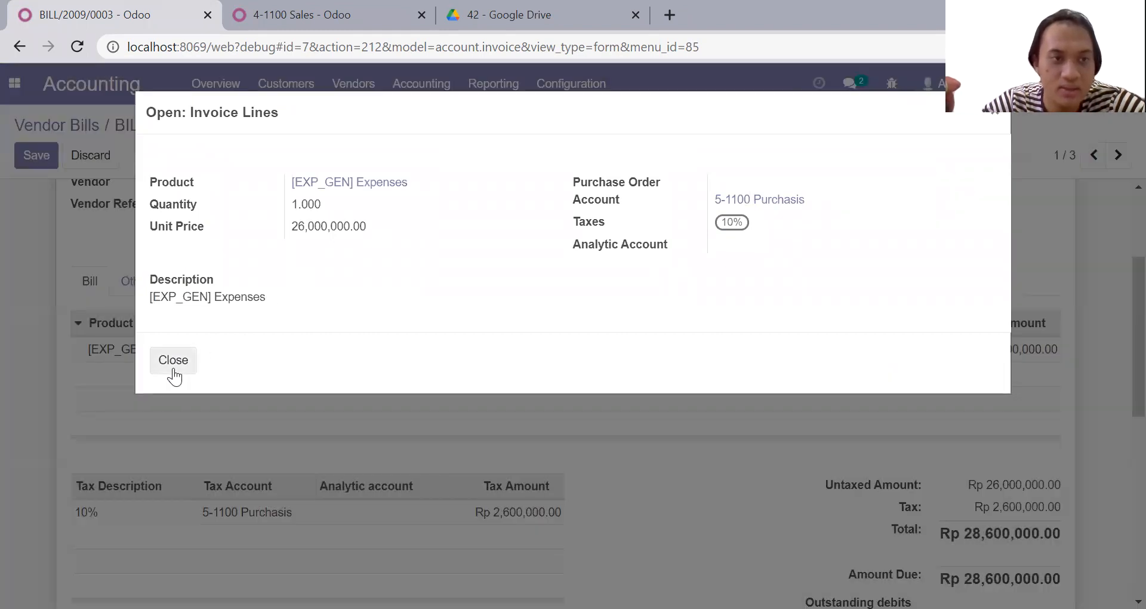
pyautogui.click(174, 370)
pyautogui.scroll(3, 173, 370)
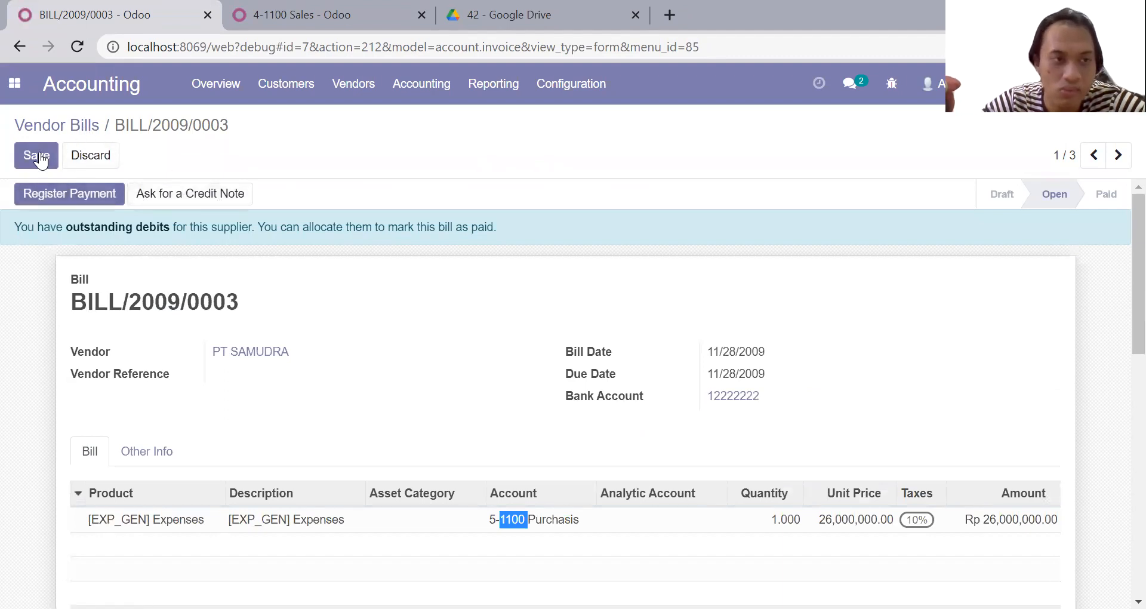
pyautogui.scroll(-4, 245, 373)
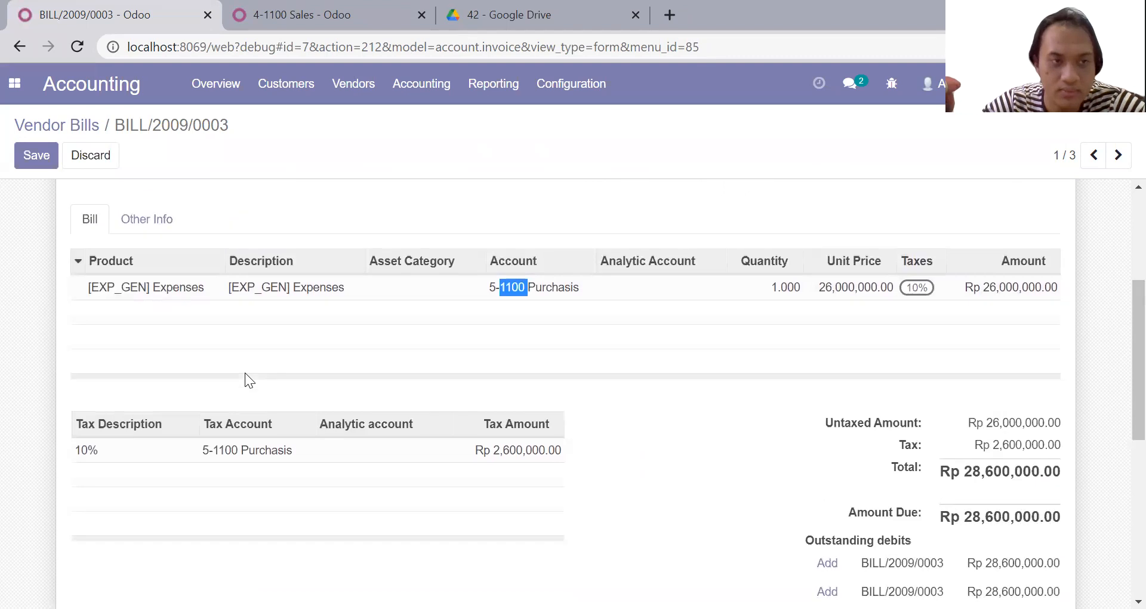
pyautogui.scroll(4, 246, 379)
pyautogui.click(43, 154)
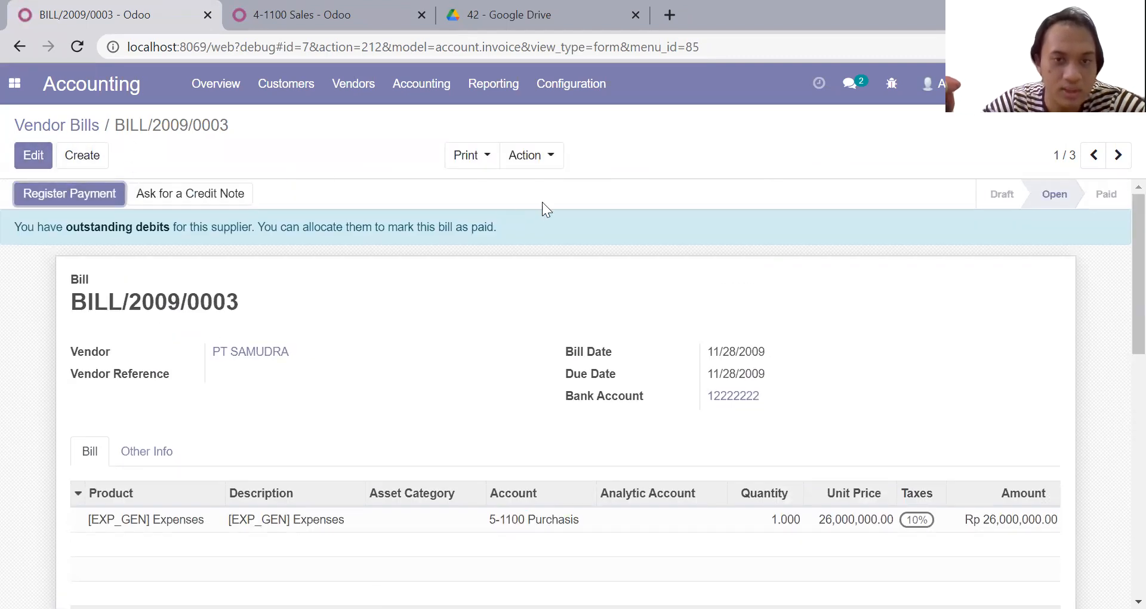
# Reopen the PT SAMUDRA bill for editing, open its vendor record, and go back to the bill to review its amounts
pyautogui.click(34, 156)
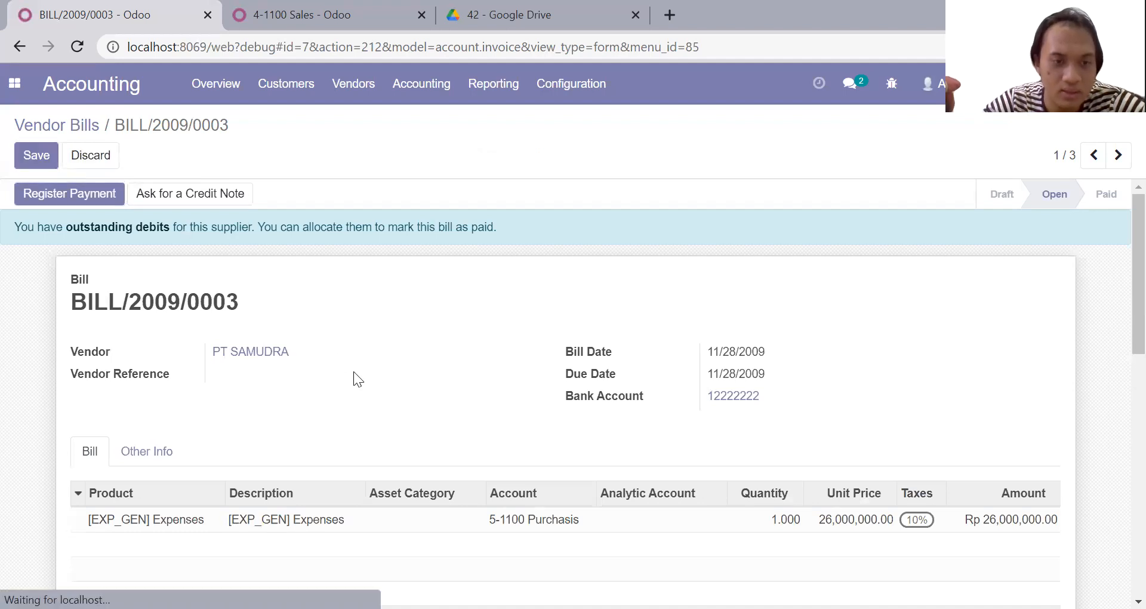
pyautogui.click(281, 353)
pyautogui.scroll(-6, 282, 356)
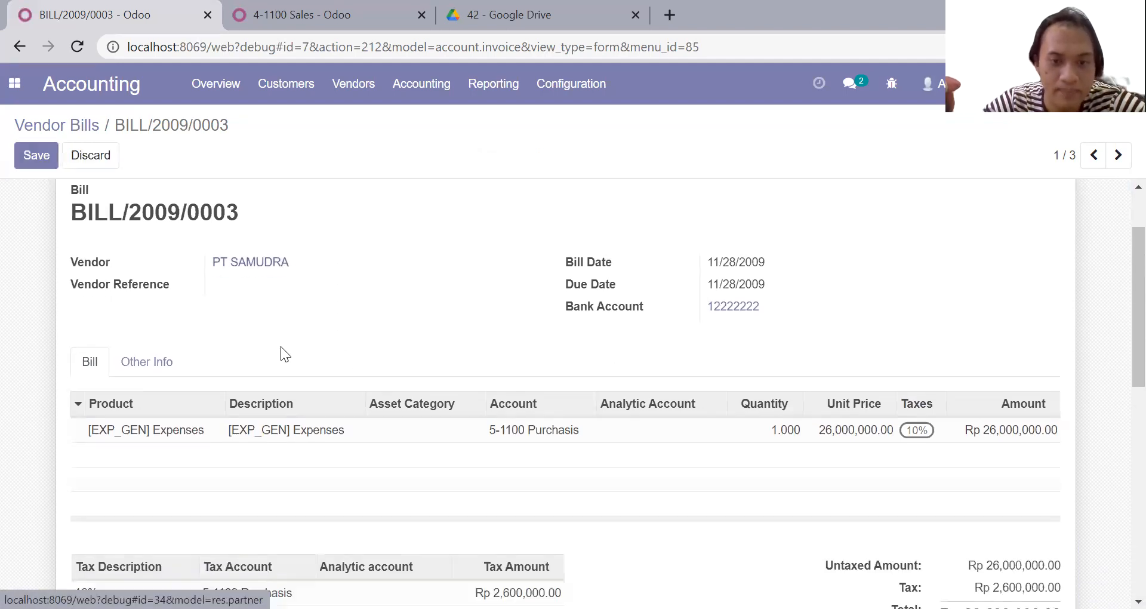
pyautogui.scroll(-4, 282, 356)
pyautogui.scroll(10, 282, 355)
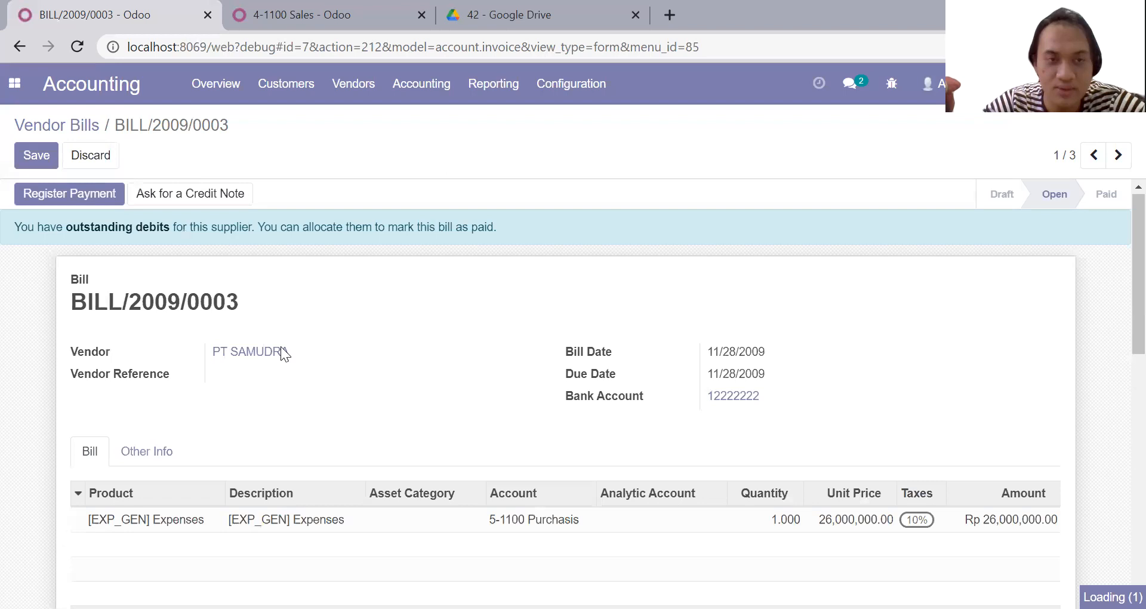
pyautogui.click(24, 47)
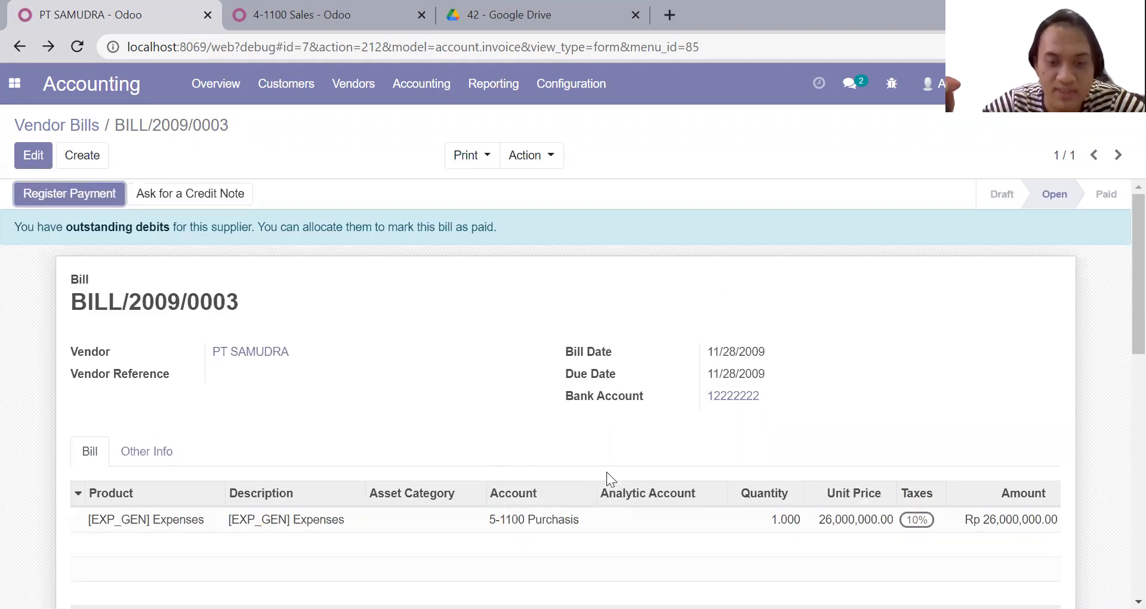
pyautogui.scroll(-3, 614, 473)
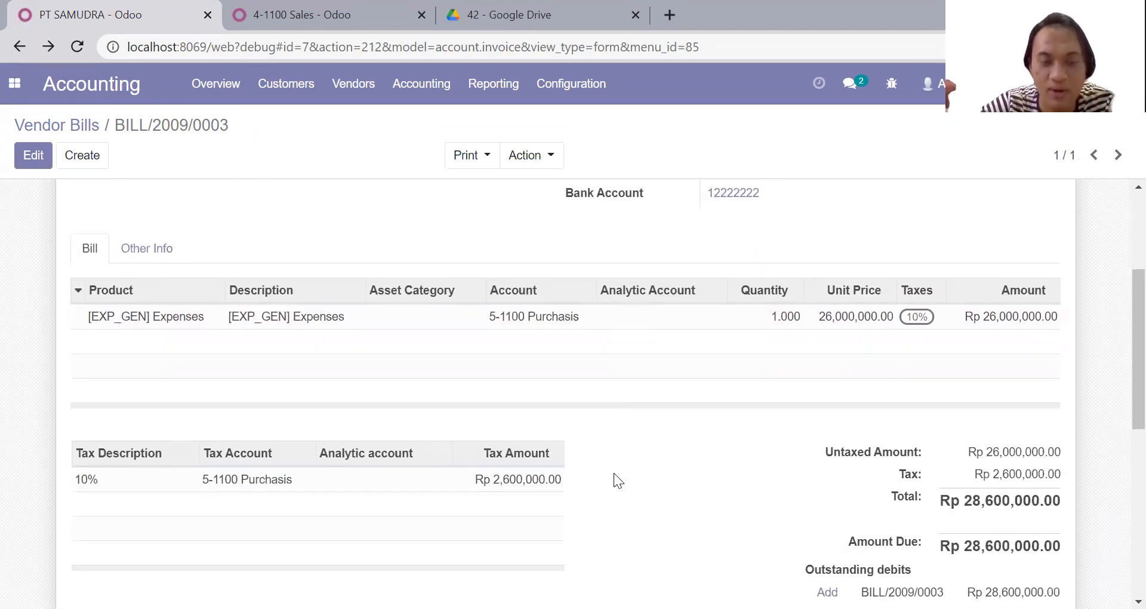
pyautogui.scroll(3, 614, 472)
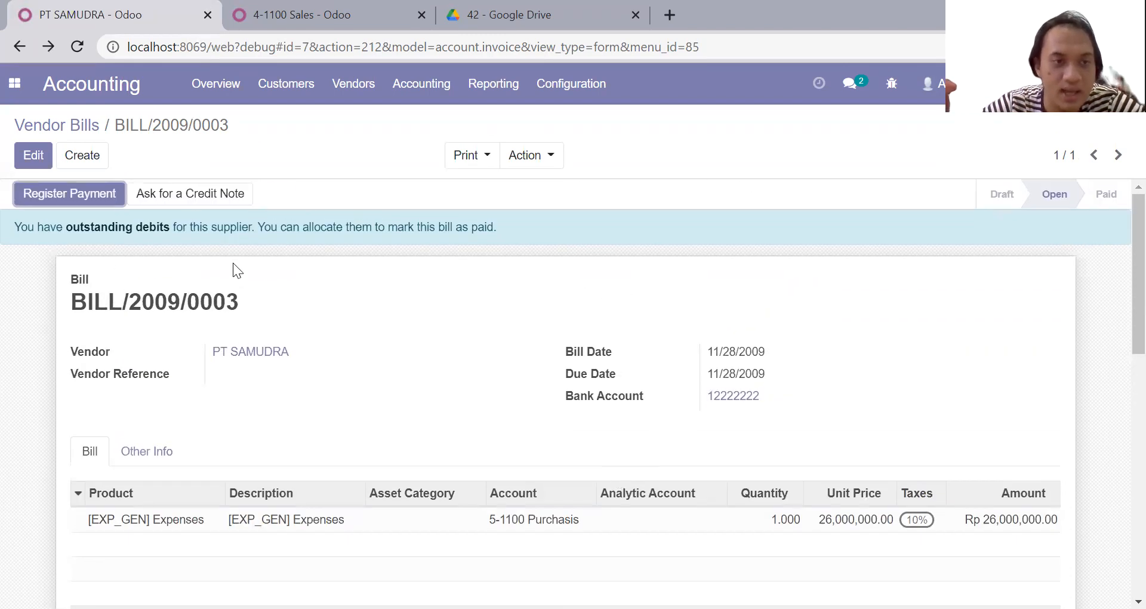
# Create a new vendor bill from the vendor bills list and choose PT SUMBER MAKMUR as its vendor
pyautogui.click(71, 129)
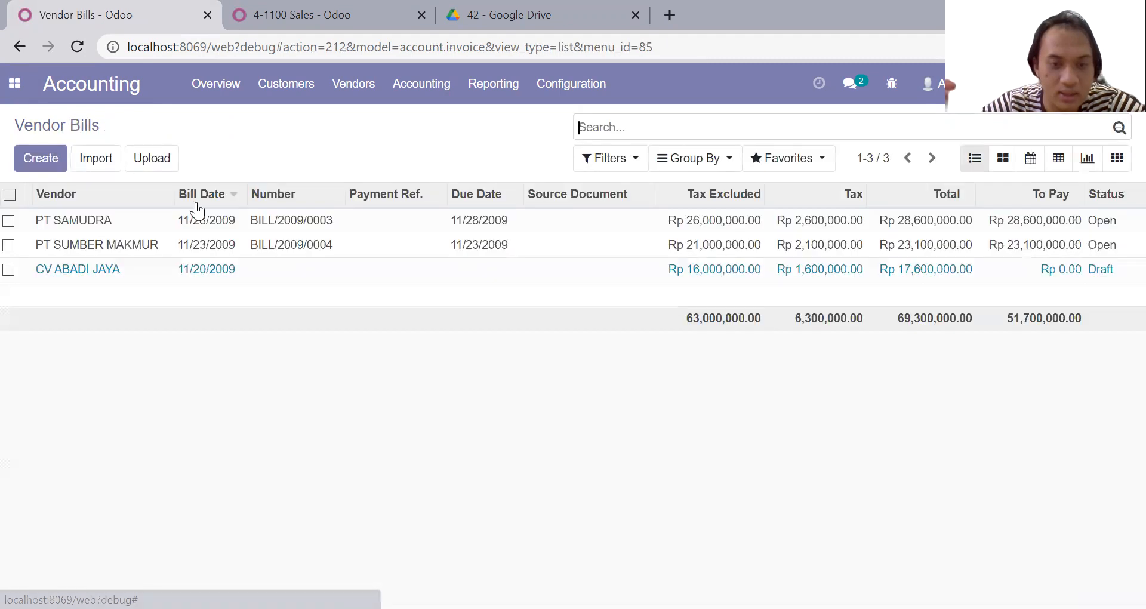
pyautogui.click(41, 161)
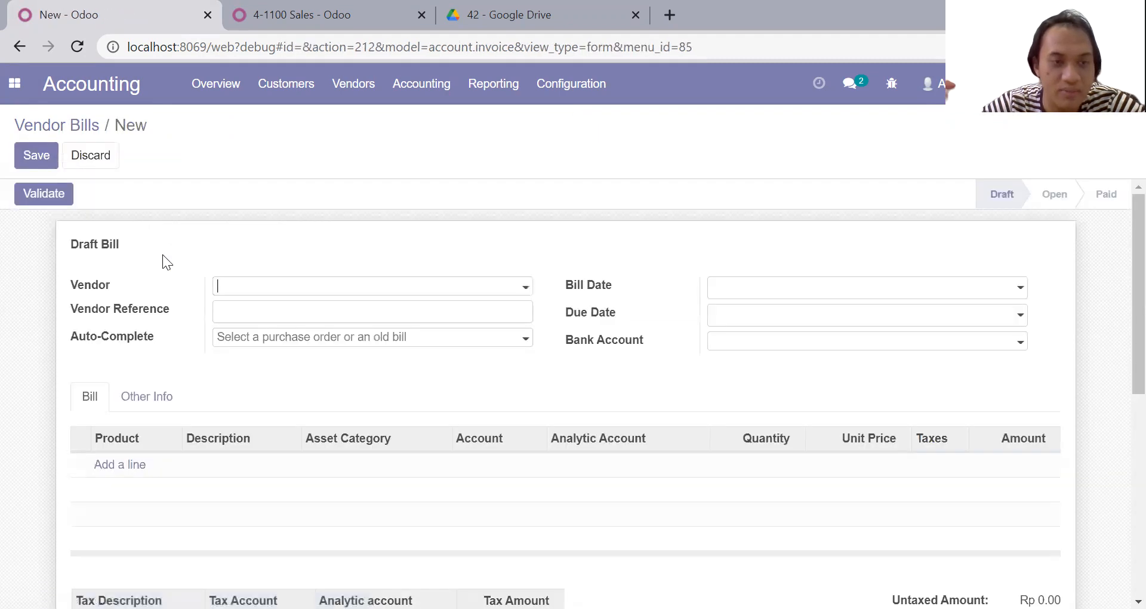
pyautogui.click(234, 290)
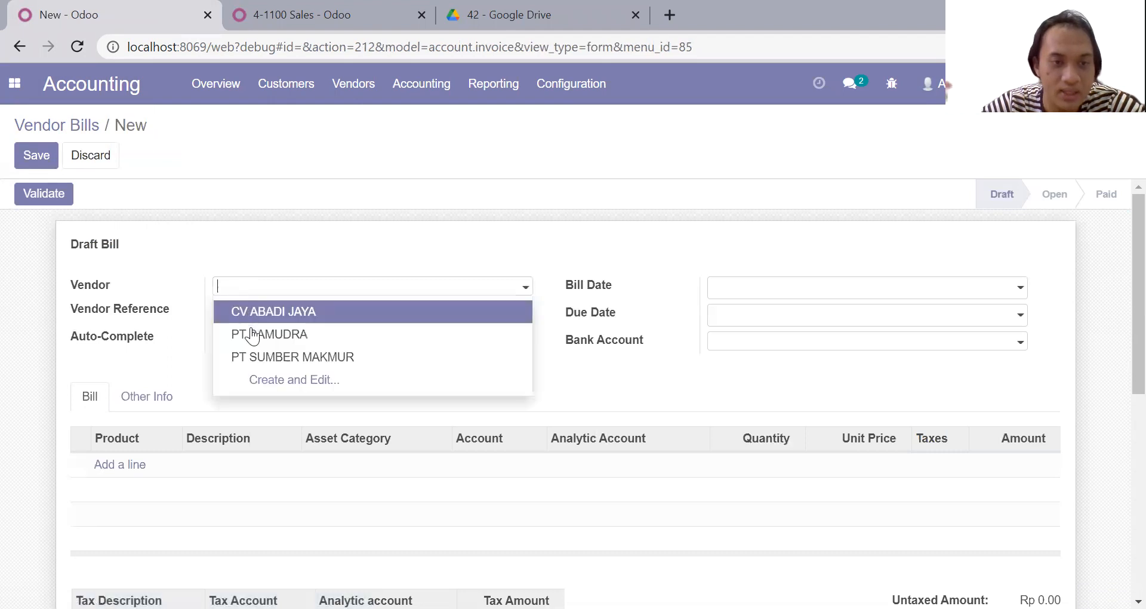
pyautogui.click(259, 358)
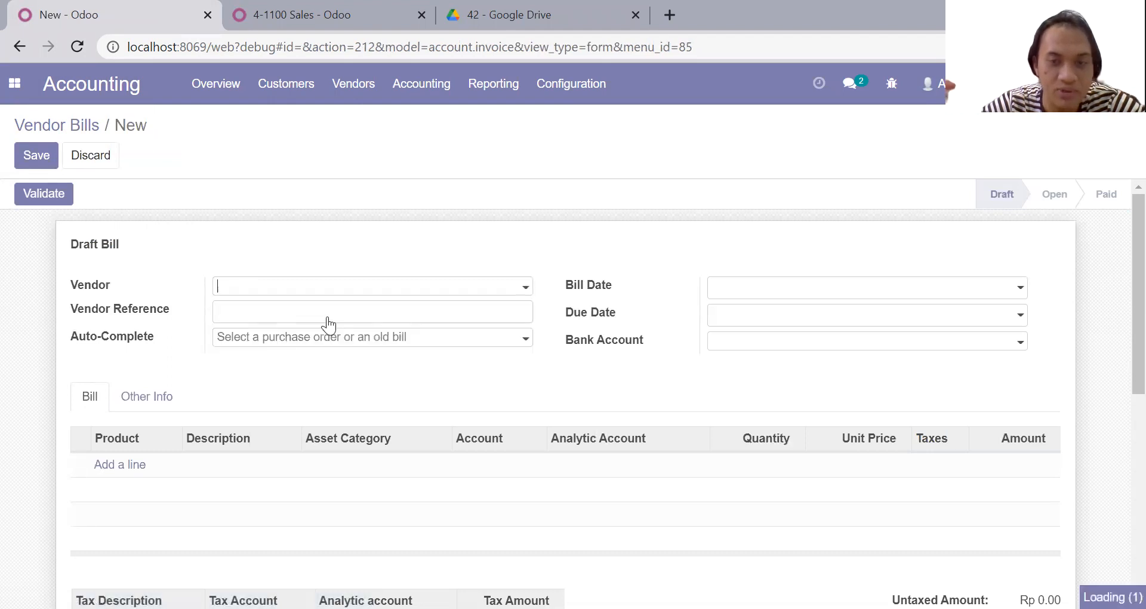
# Set both the bill date and the due date of the new bill to 11/23/2009
pyautogui.click(788, 291)
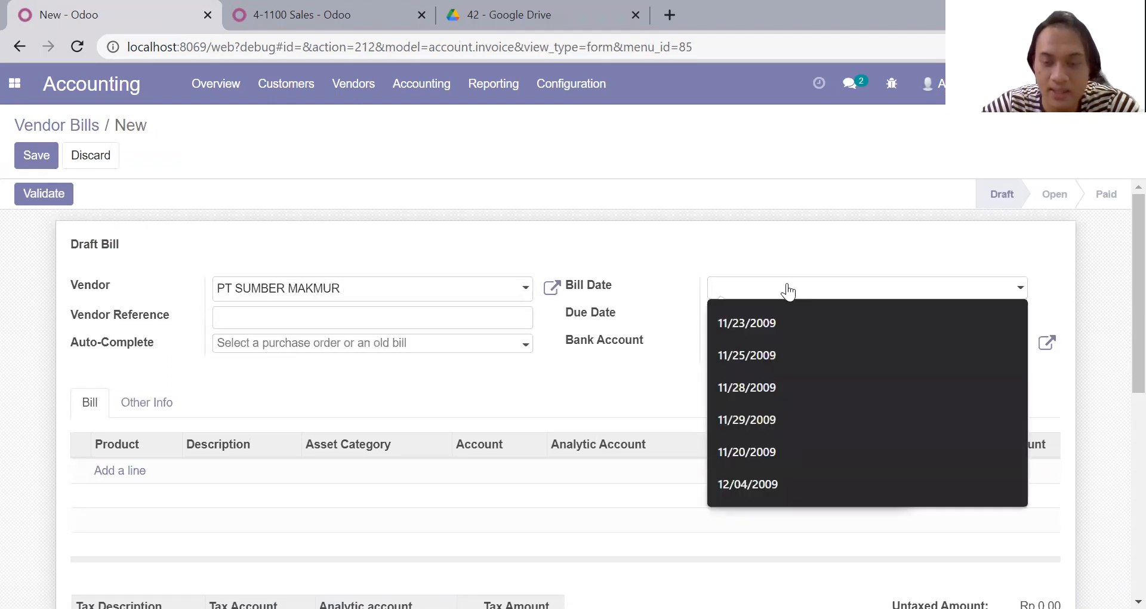
pyautogui.click(781, 319)
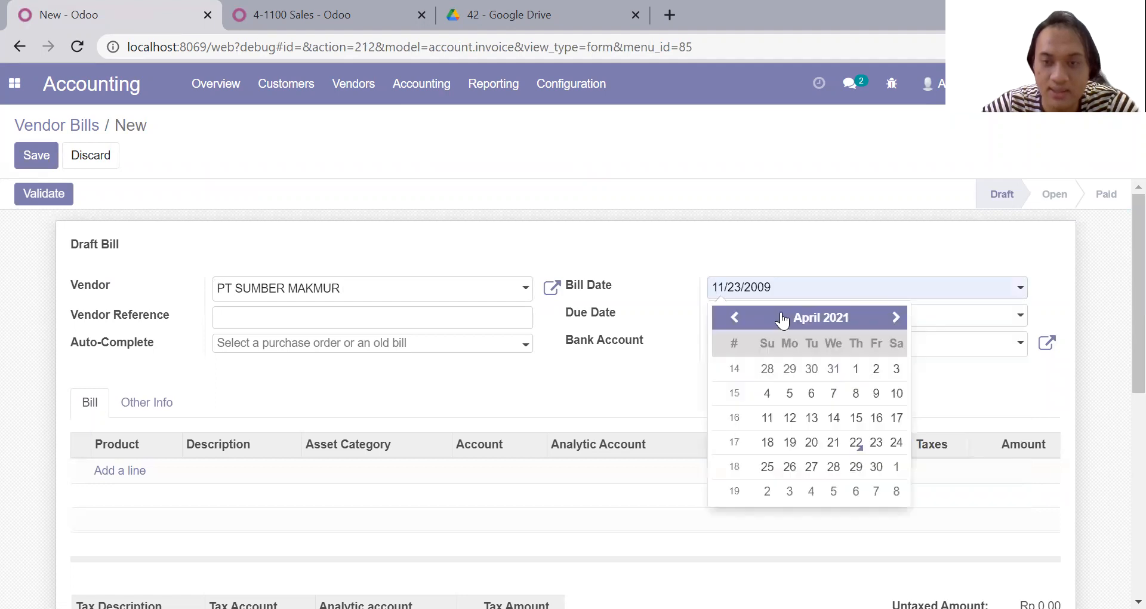
pyautogui.click(938, 321)
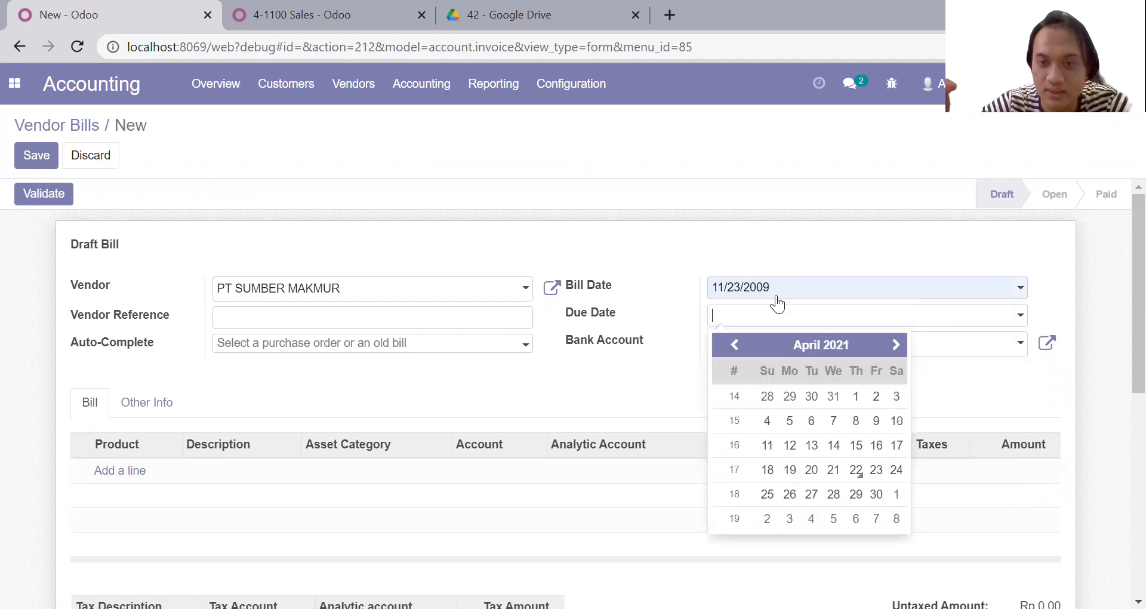
pyautogui.click(759, 292)
pyautogui.hotkey('ctrl', 'c')
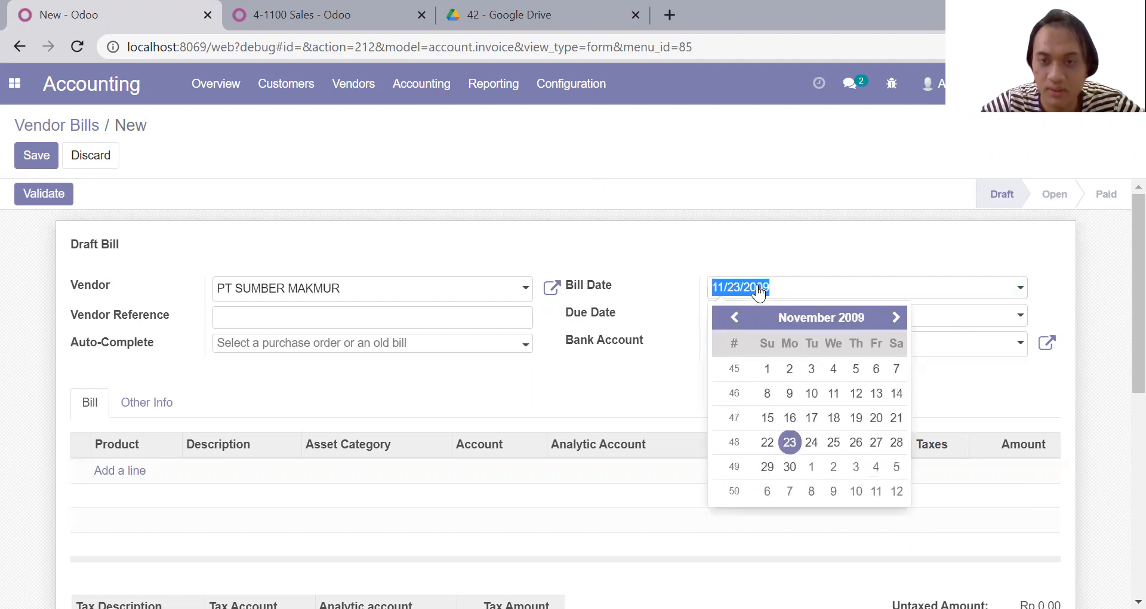
pyautogui.click(956, 325)
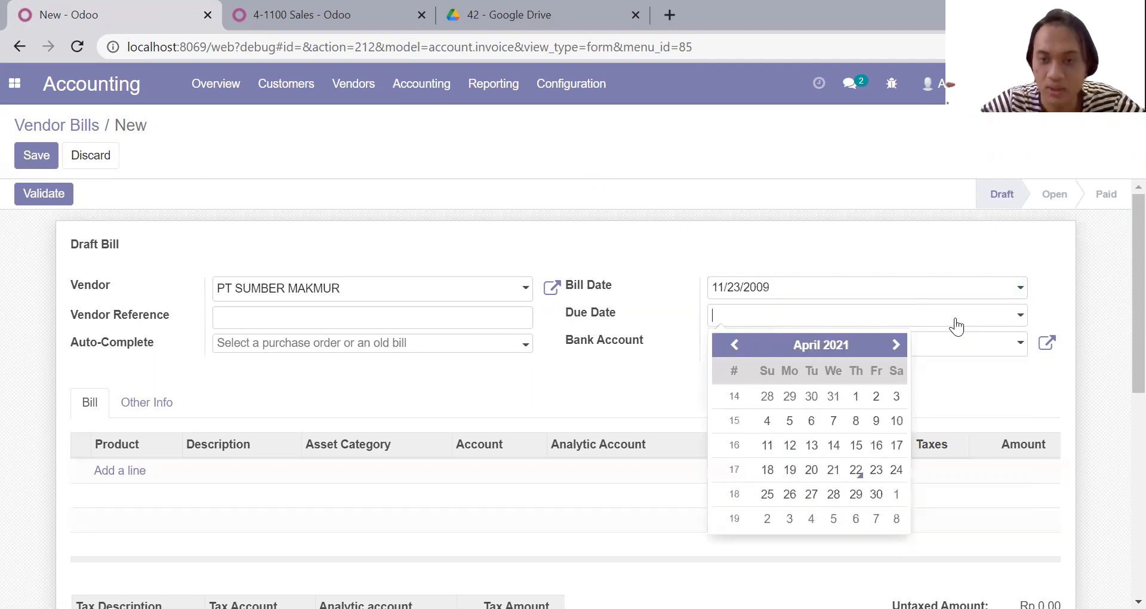
pyautogui.hotkey('ctrl', 'v')
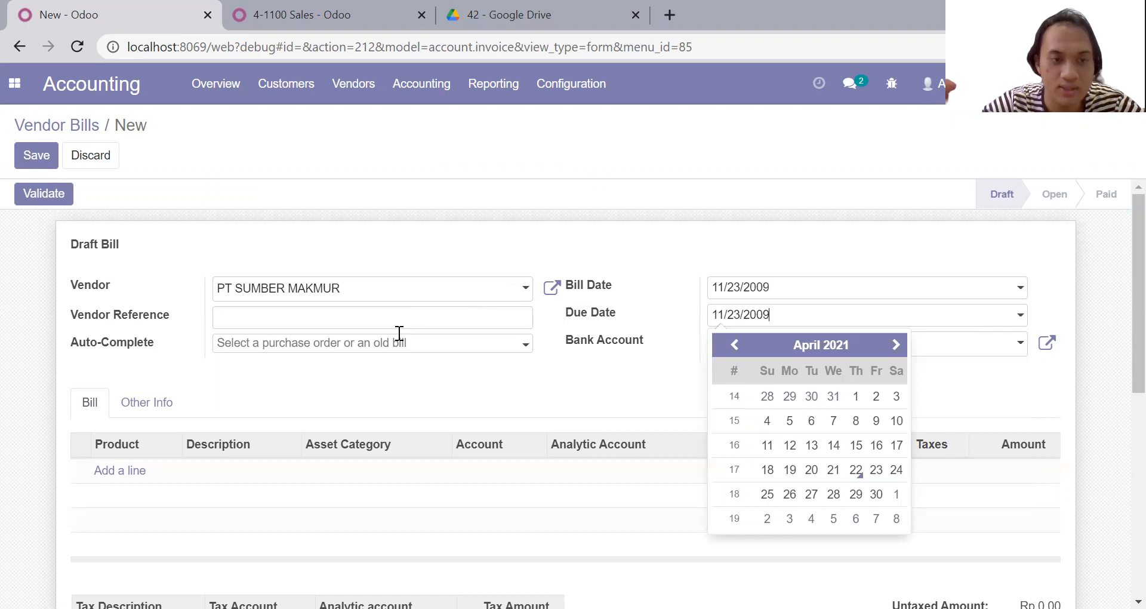
# Add a line to the bill and pick 2-1100 Accounts Payable from the full account list as its account
pyautogui.click(122, 476)
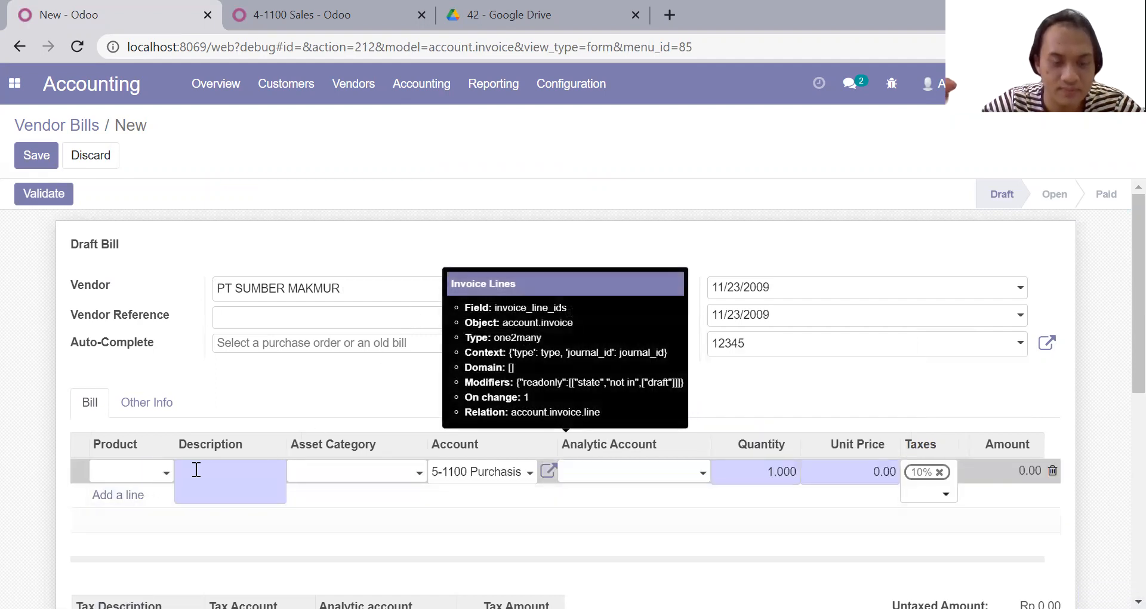
pyautogui.click(477, 476)
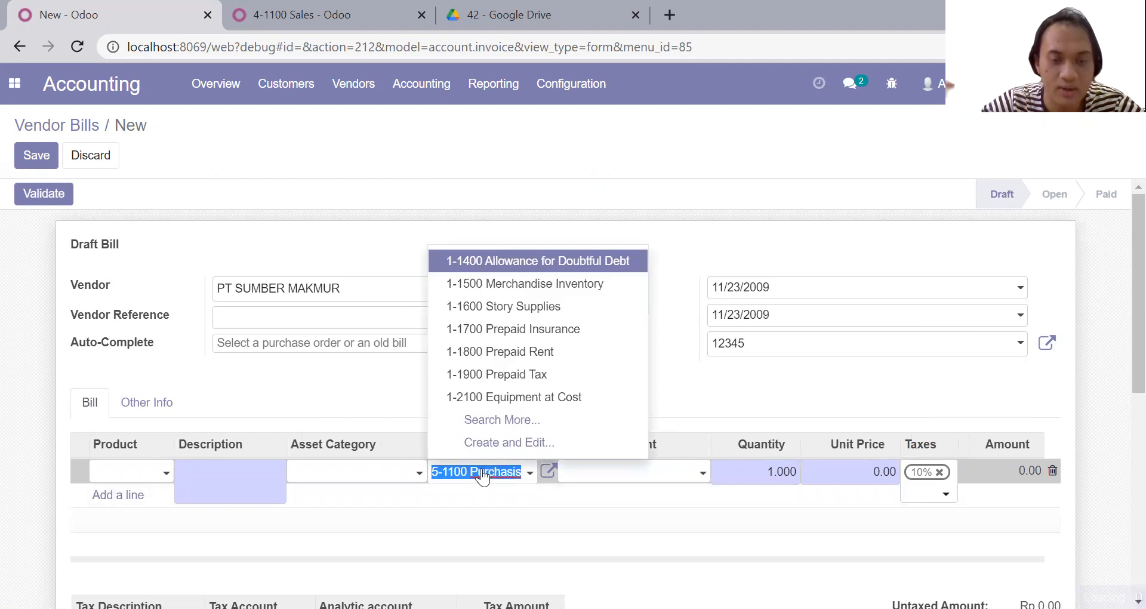
pyautogui.click(489, 421)
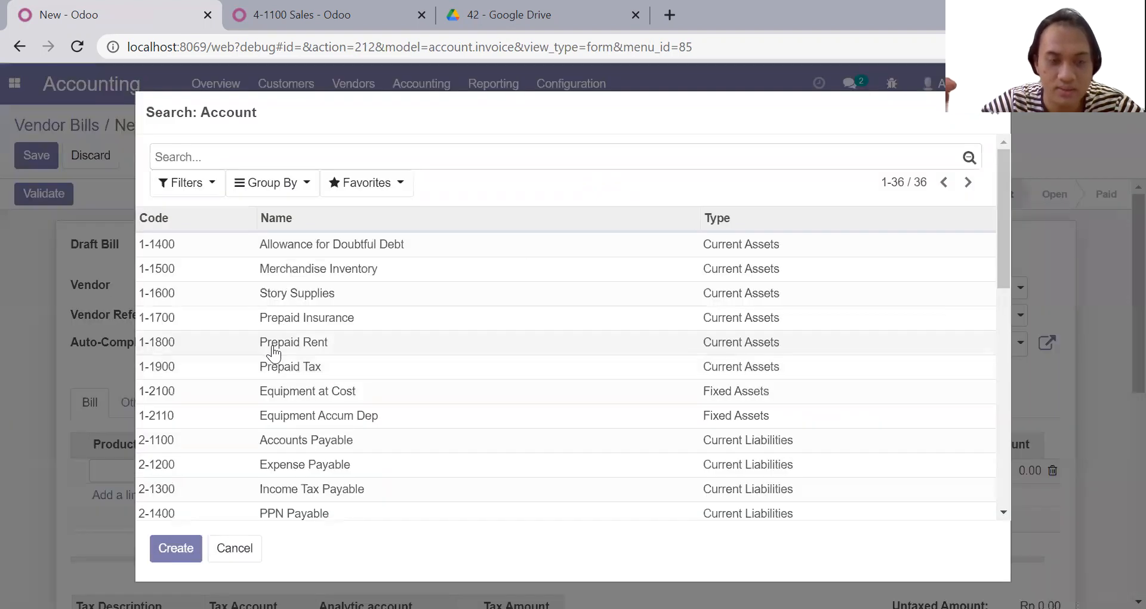
pyautogui.scroll(-10, 303, 327)
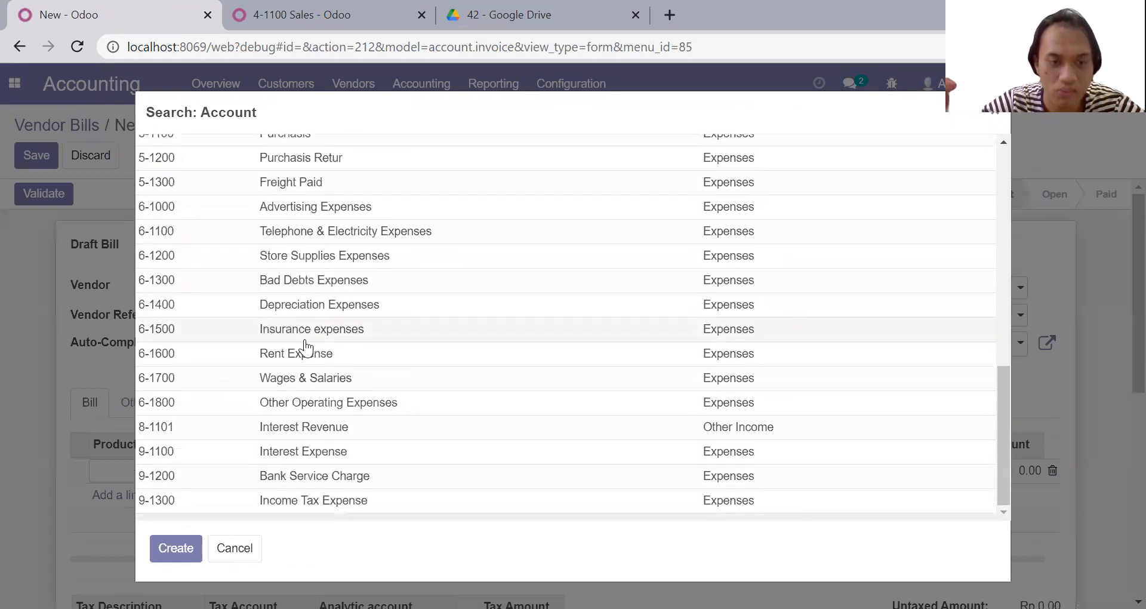
pyautogui.scroll(2, 367, 180)
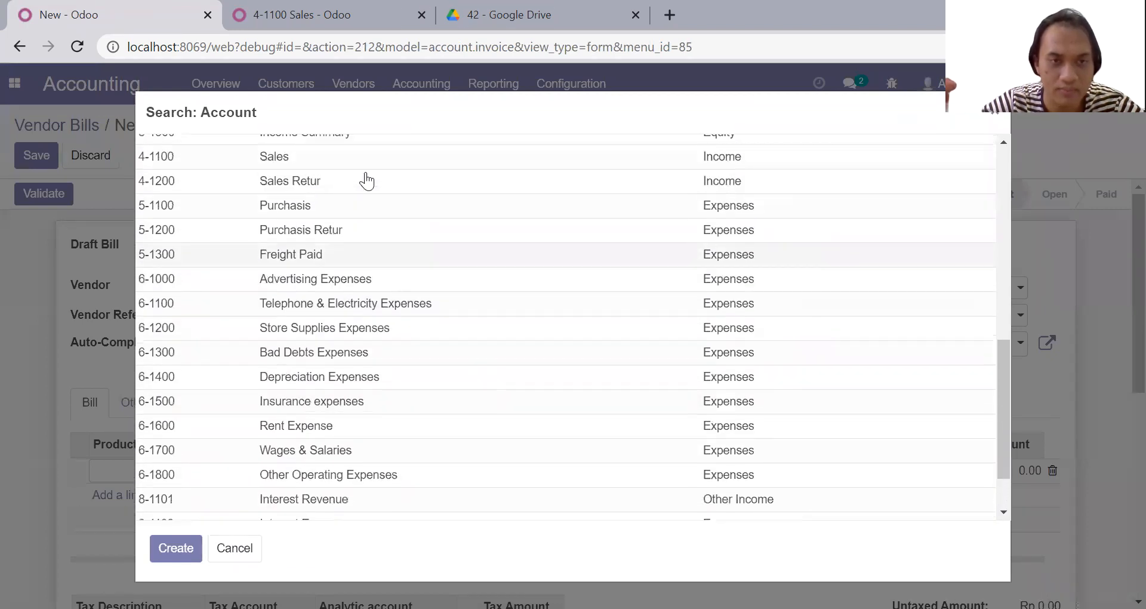
pyautogui.scroll(4, 366, 180)
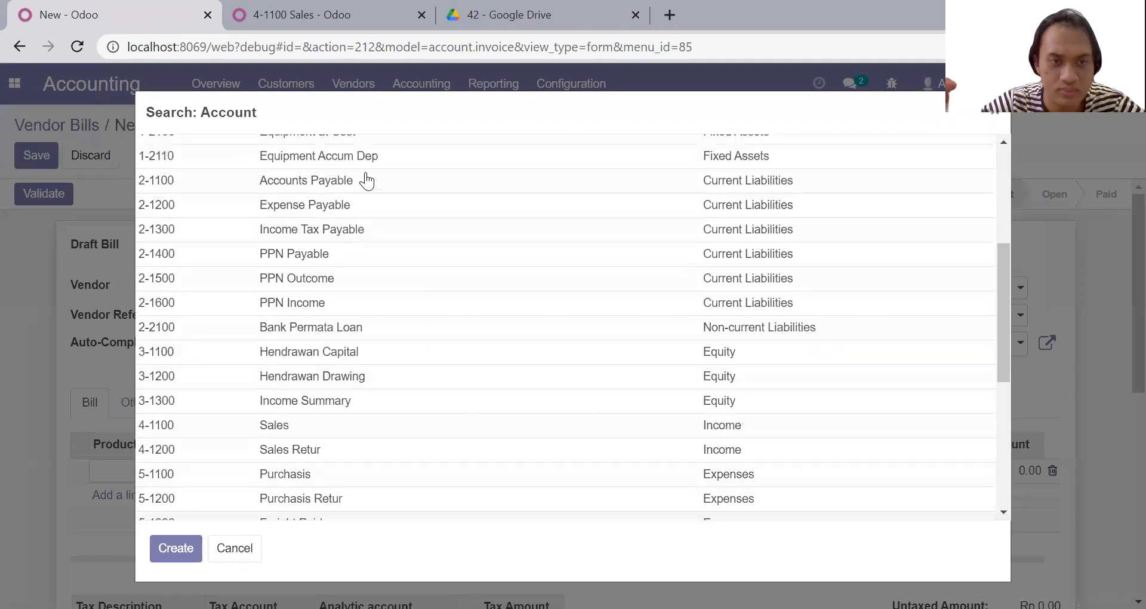
pyautogui.click(355, 235)
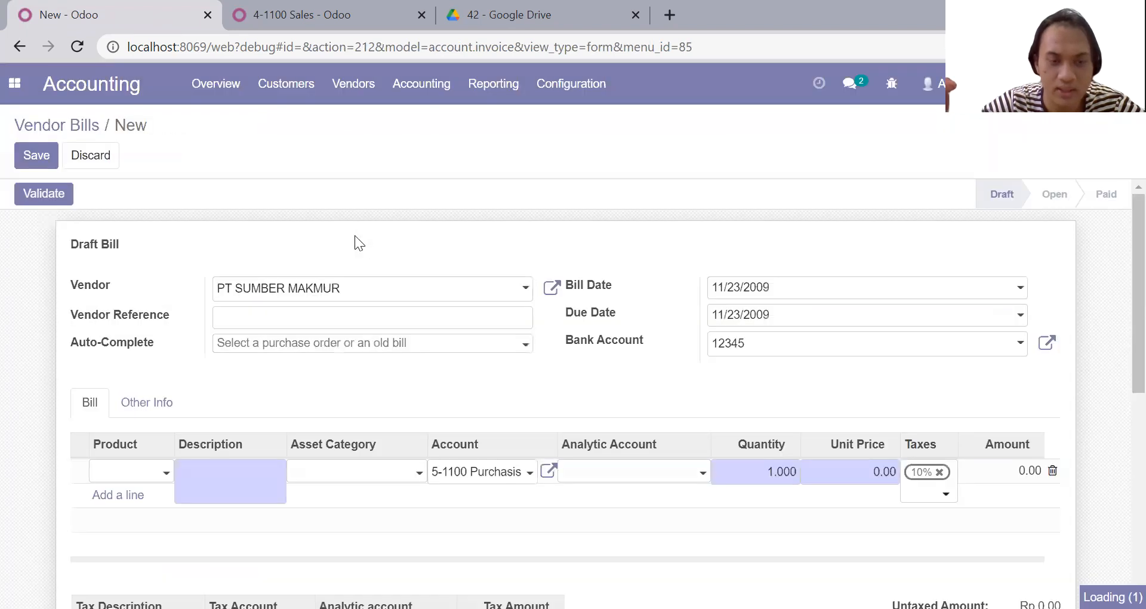
# Choose the [EXP_GEN] Expenses product for the bill line and set its unit price to 26000000
pyautogui.click(148, 475)
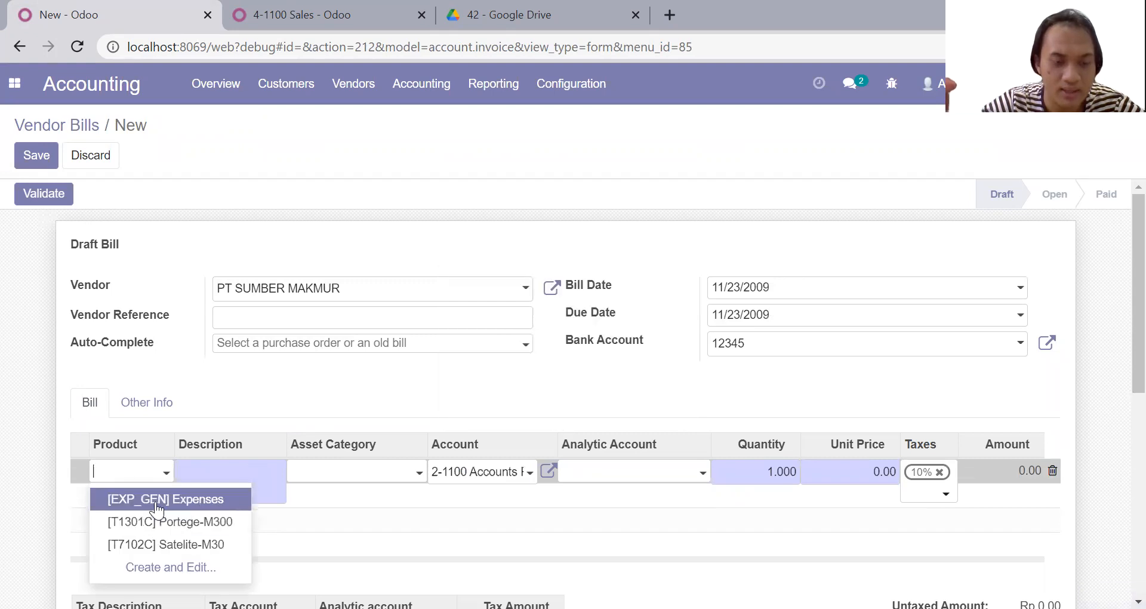
pyautogui.click(157, 505)
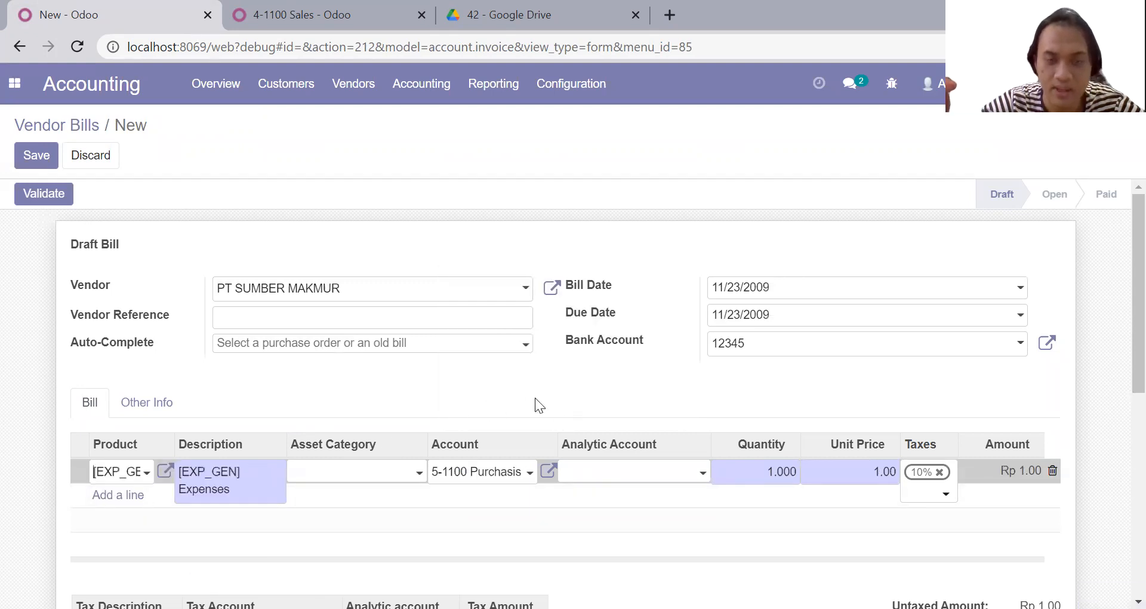
pyautogui.click(858, 475)
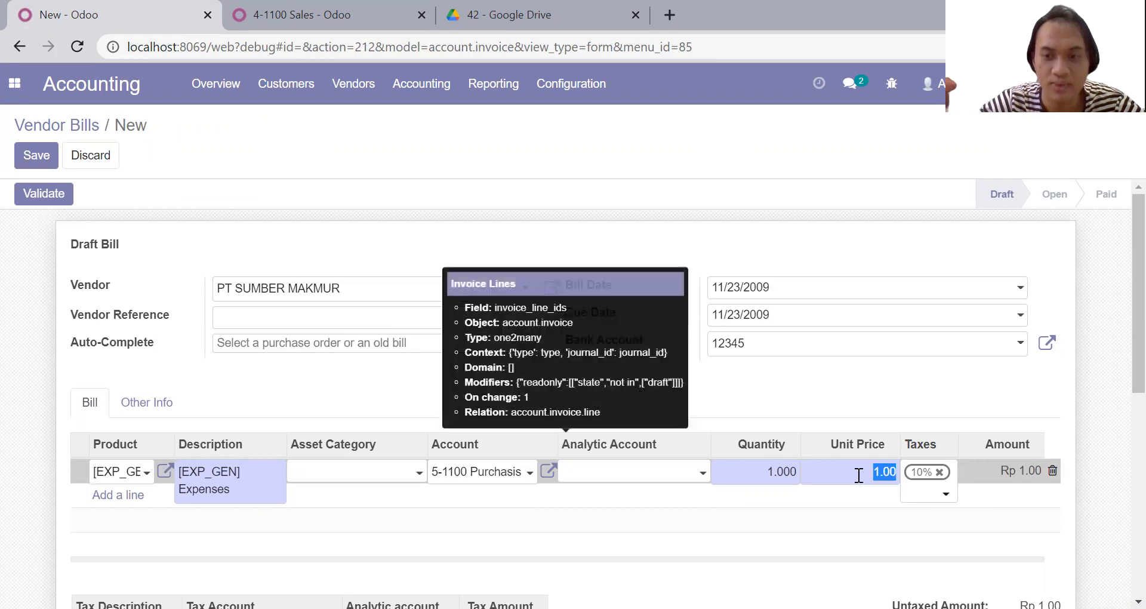
pyautogui.write('26000000')
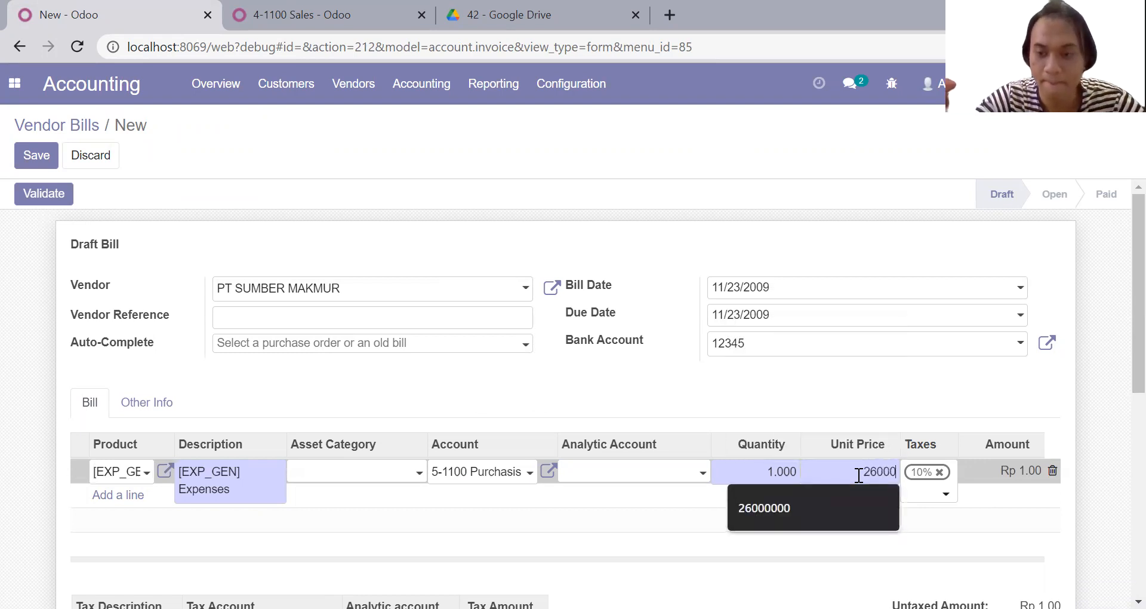
pyautogui.click(833, 507)
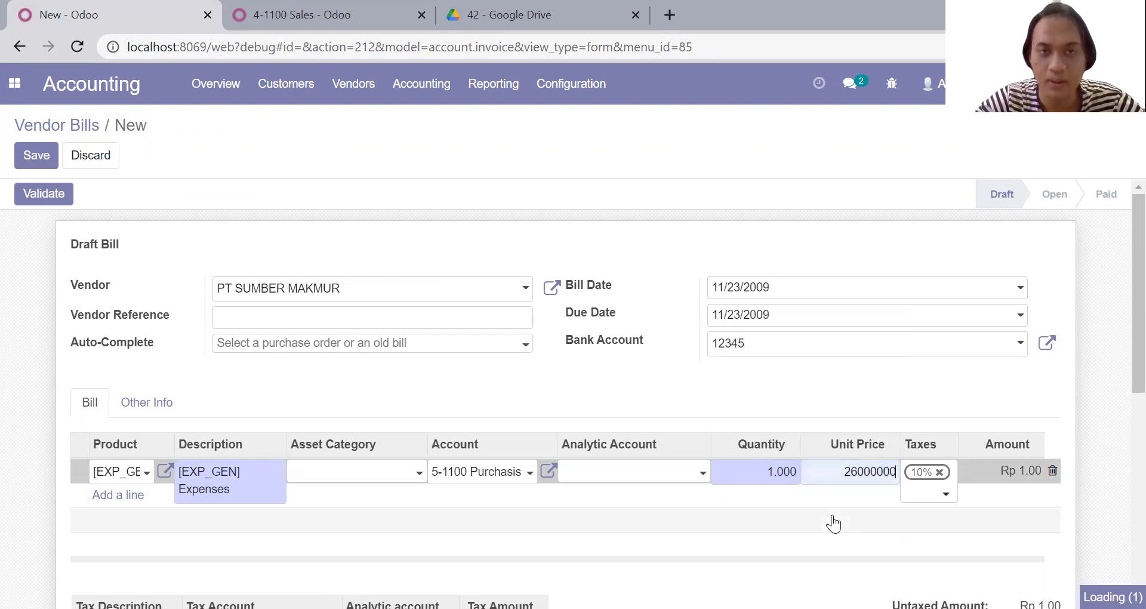
# Check the PT SUMBER MAKMUR cash payment voucher in the Google Drive PDF and change the Odoo bill line's unit price to 21000000
pyautogui.click(531, 13)
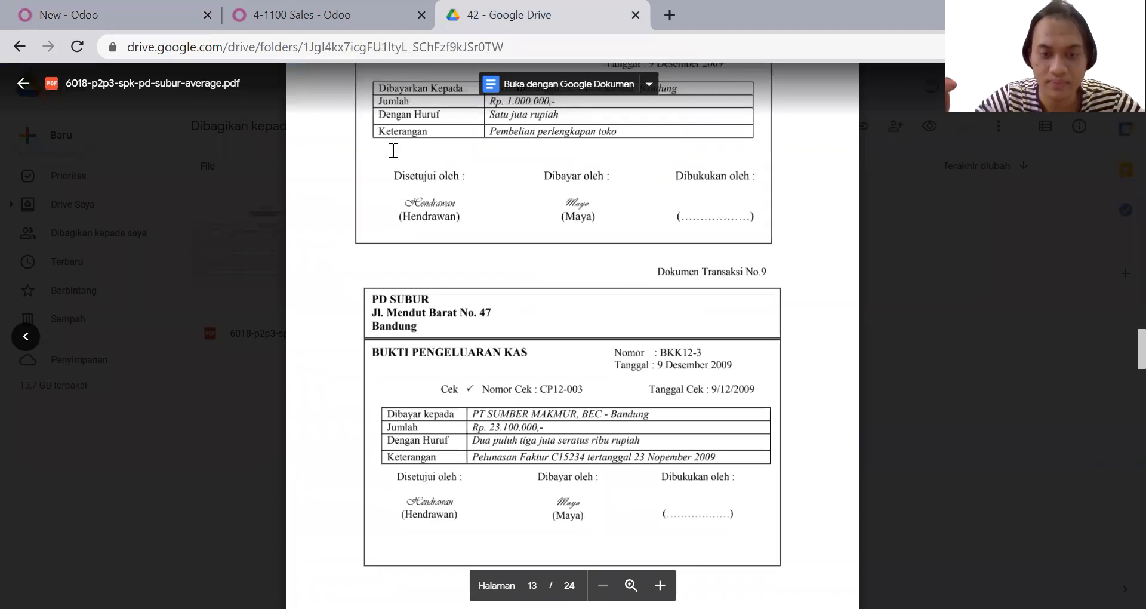
pyautogui.click(102, 13)
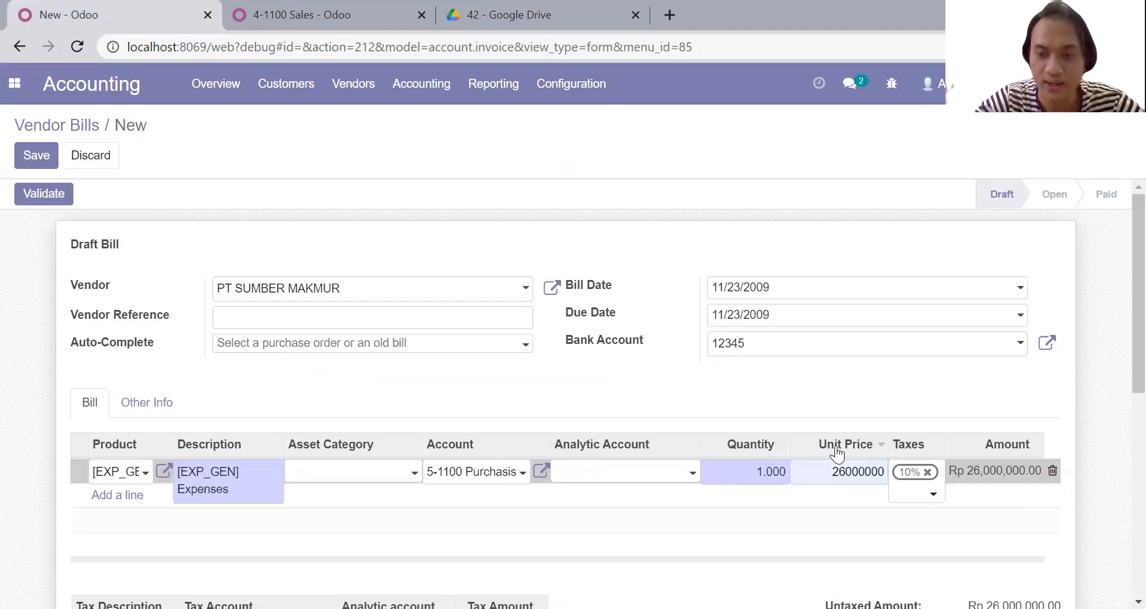
pyautogui.click(845, 472)
pyautogui.press('BackSpace')
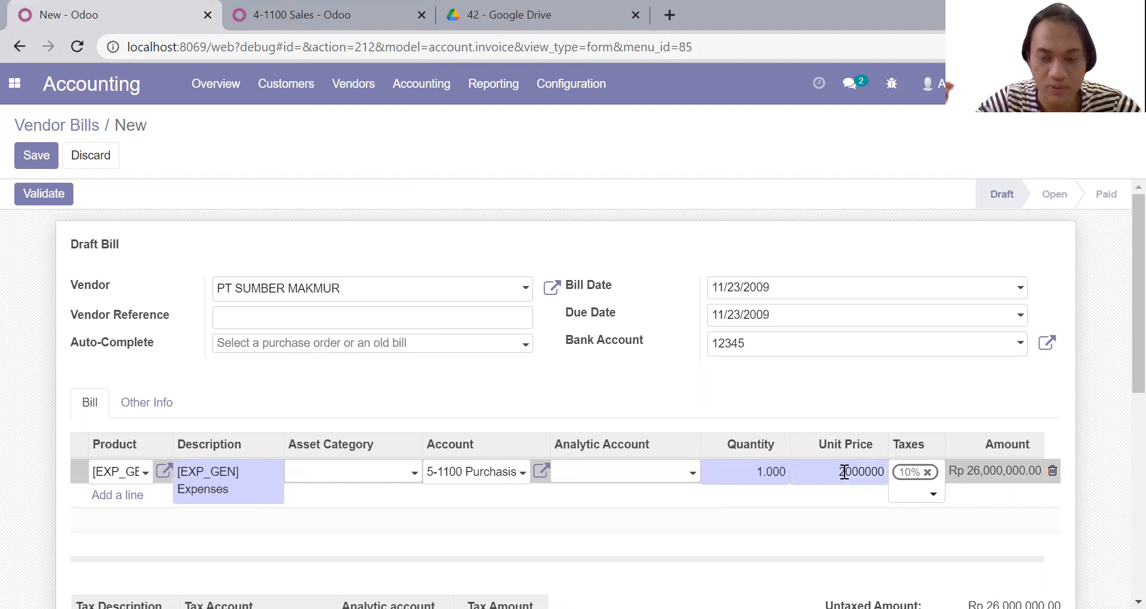
pyautogui.write('1')
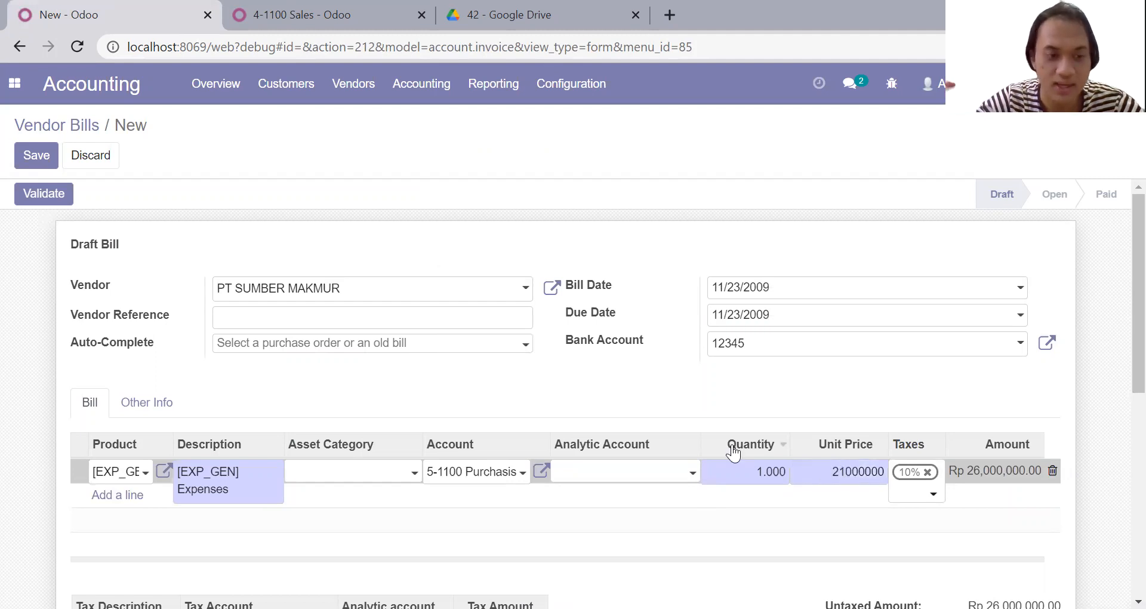
pyautogui.click(558, 400)
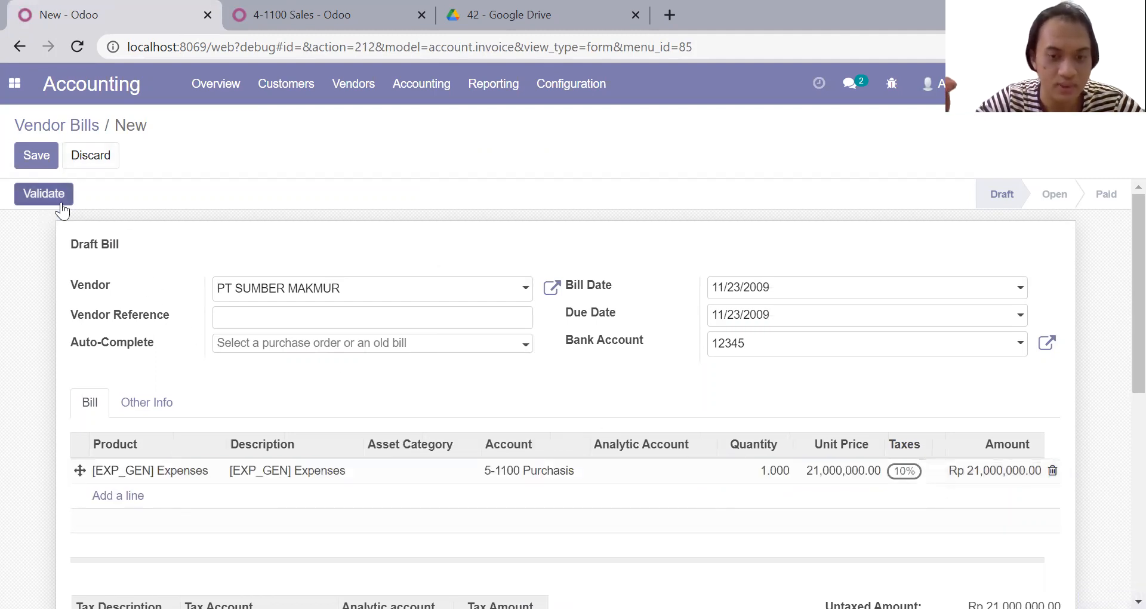
# Validate the new PT SUMBER MAKMUR bill and review its totals and outstanding debits
pyautogui.scroll(-3, 61, 201)
pyautogui.scroll(3, 61, 201)
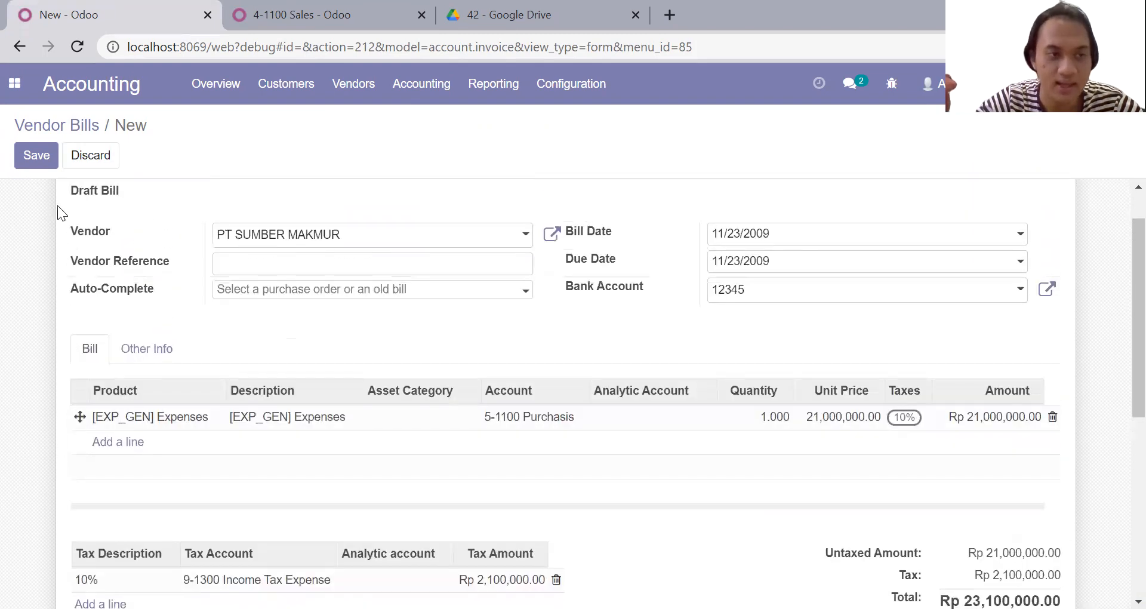
pyautogui.click(48, 194)
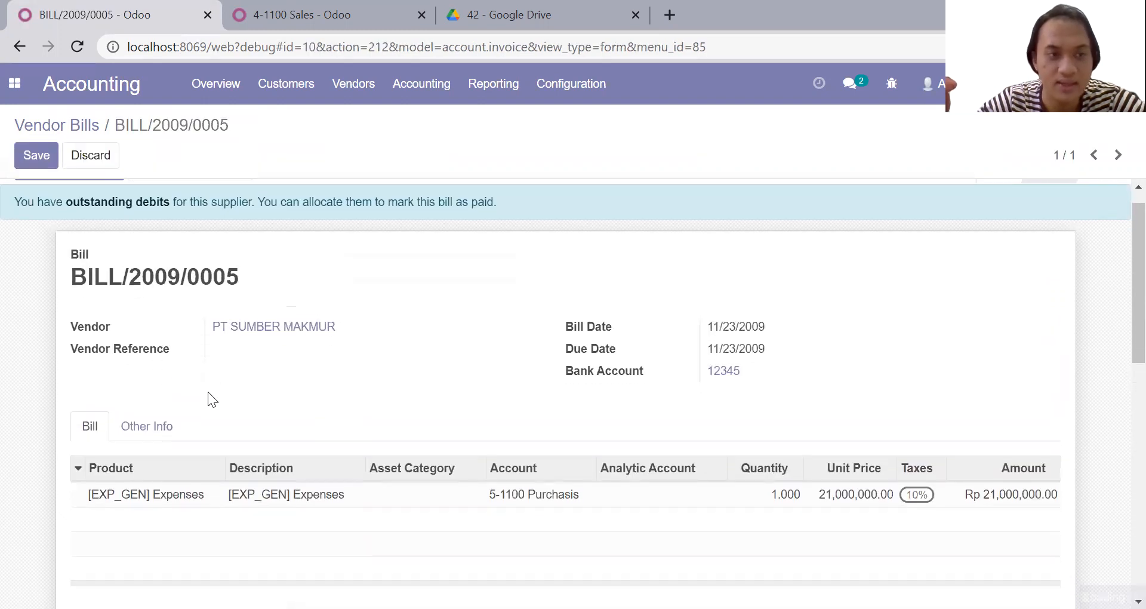
pyautogui.scroll(-8, 208, 393)
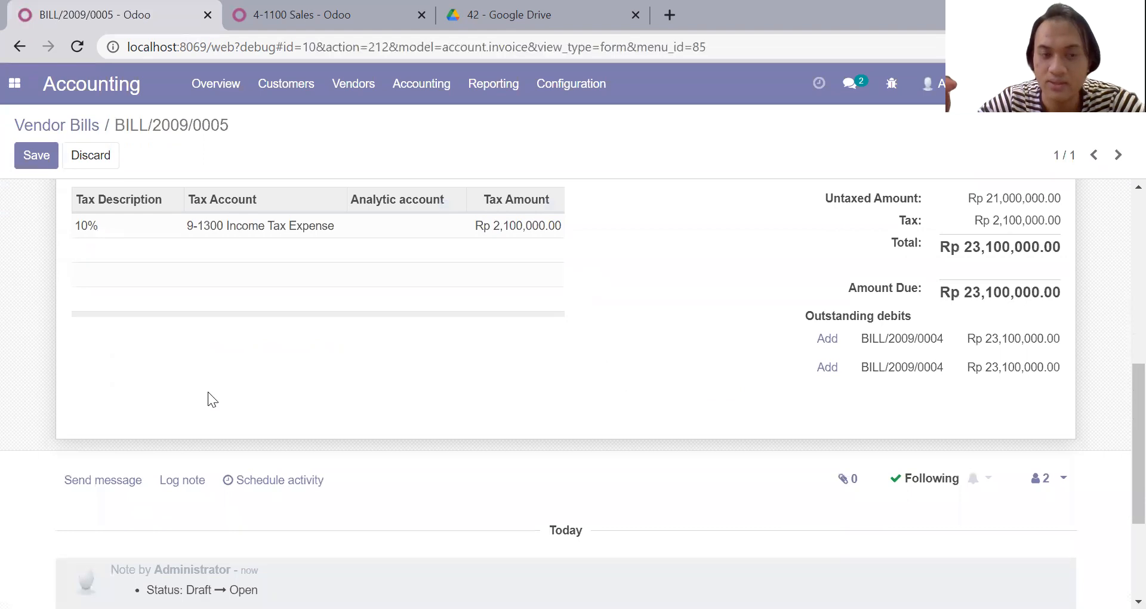
pyautogui.scroll(4, 207, 392)
pyautogui.scroll(4, 207, 391)
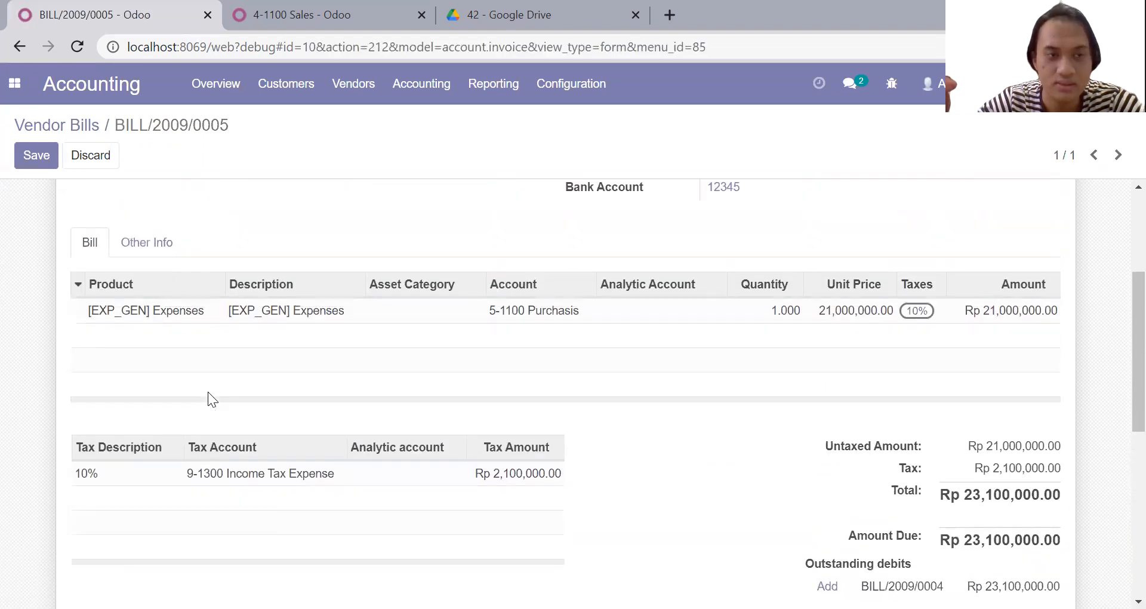
# Open the earlier PT SUMBER MAKMUR bill from the vendor bills list, and go back to open the newly validated one
pyautogui.click(86, 129)
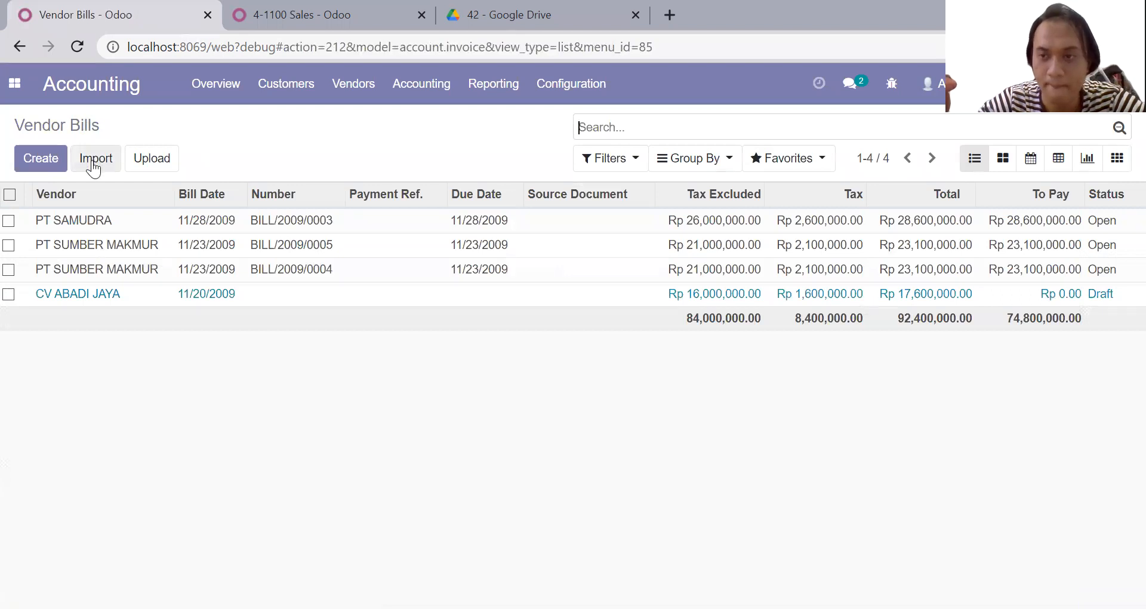
pyautogui.click(108, 271)
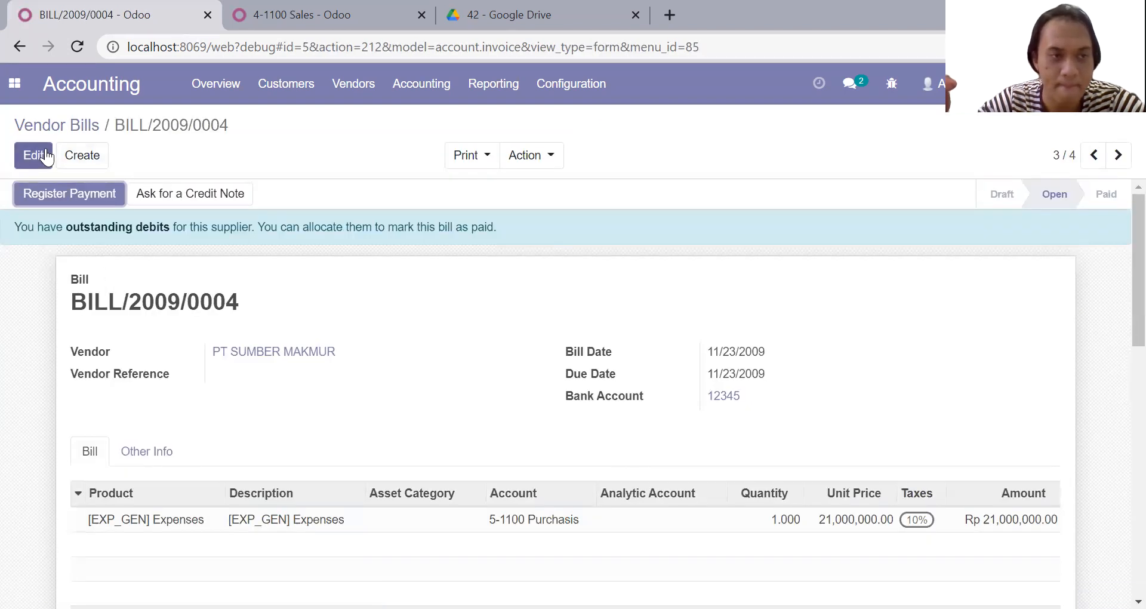
pyautogui.click(83, 128)
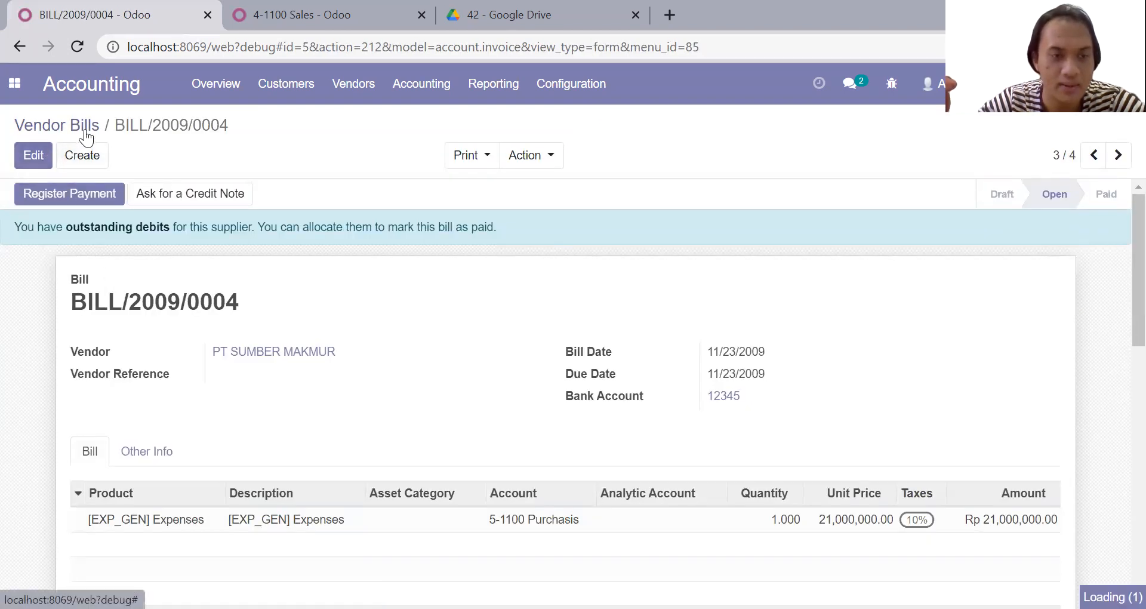
pyautogui.click(118, 246)
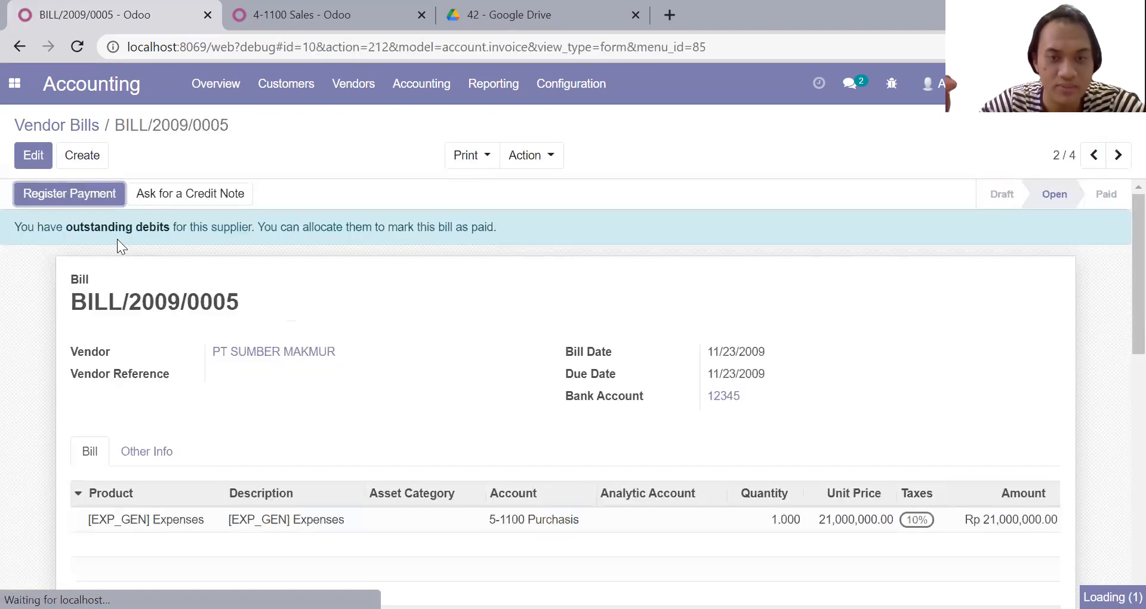
# Review the expense line, tax and outstanding debits of the PT SUMBER MAKMUR bill dated 11/23/2009, and open the bill for editing
pyautogui.scroll(-4, 117, 239)
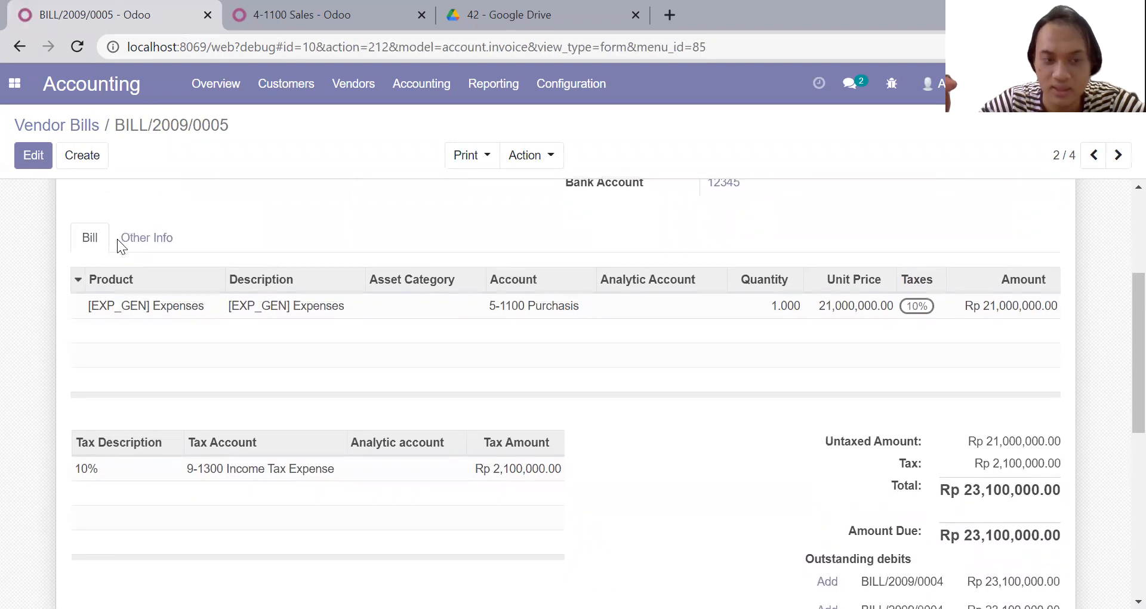
pyautogui.scroll(4, 117, 239)
pyautogui.scroll(-5, 203, 400)
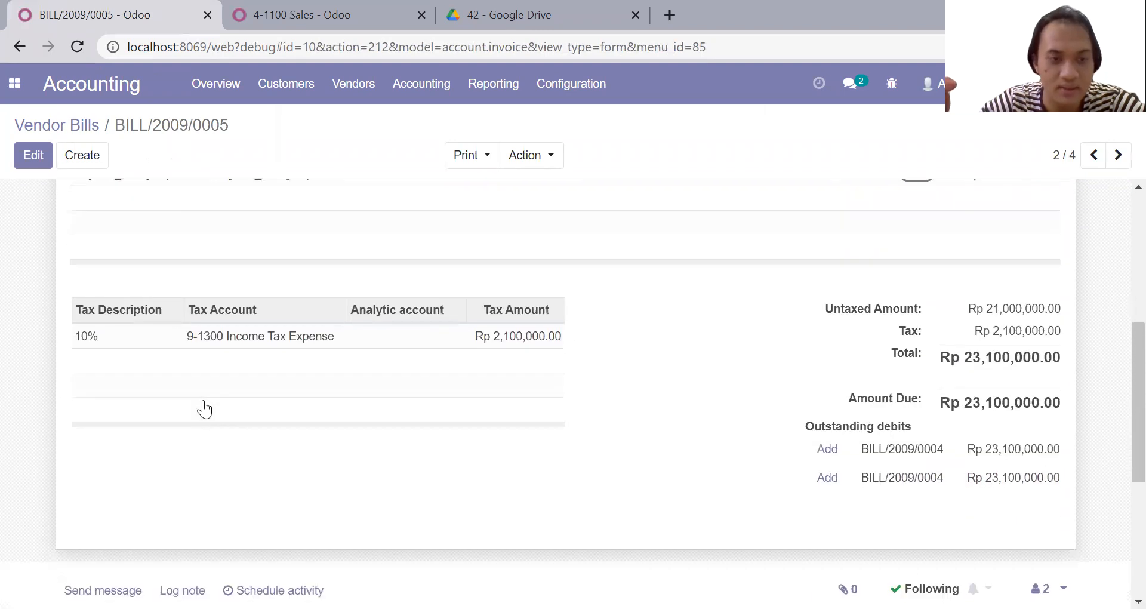
pyautogui.scroll(4, 93, 212)
pyautogui.scroll(2, 95, 207)
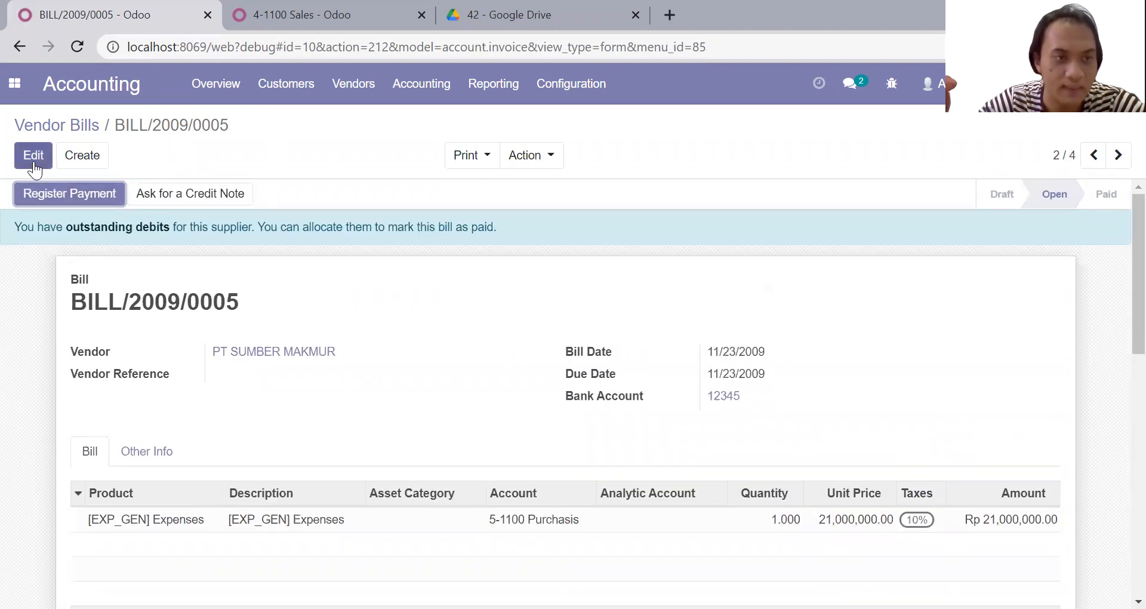
pyautogui.click(33, 155)
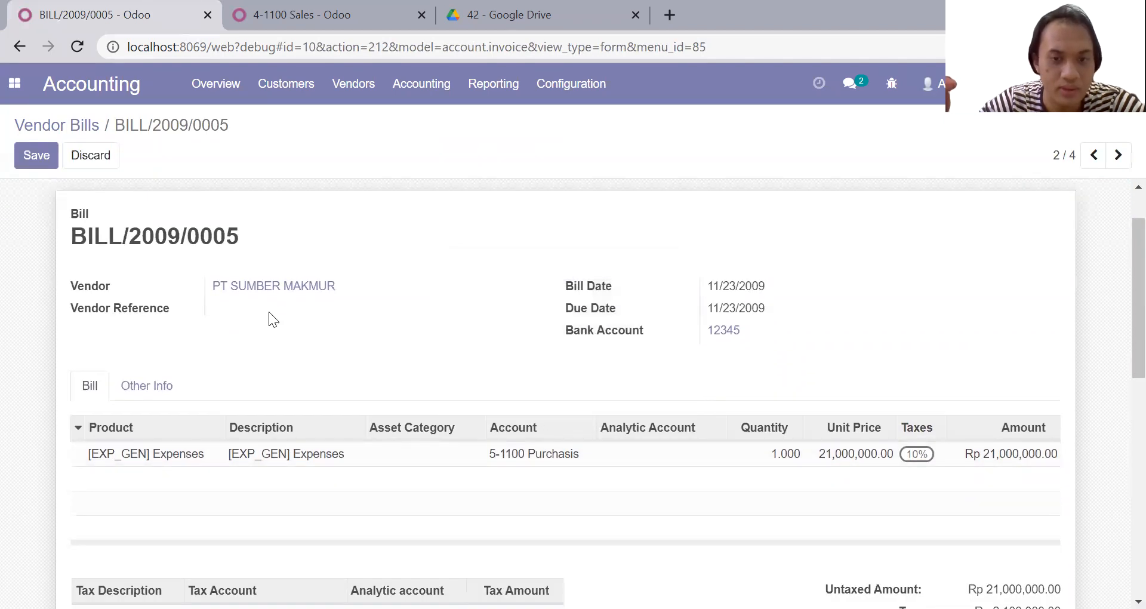
pyautogui.scroll(2, 255, 309)
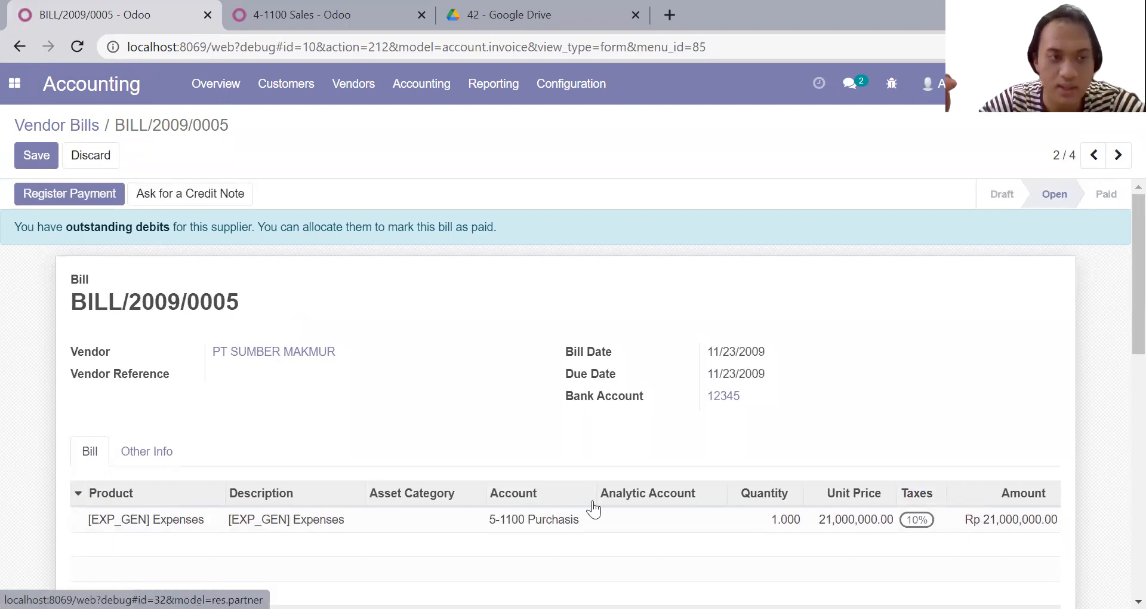
# Register the payment of the PT SUMBER MAKMUR bill through the Cash (IDR) journal and validate it
pyautogui.click(75, 192)
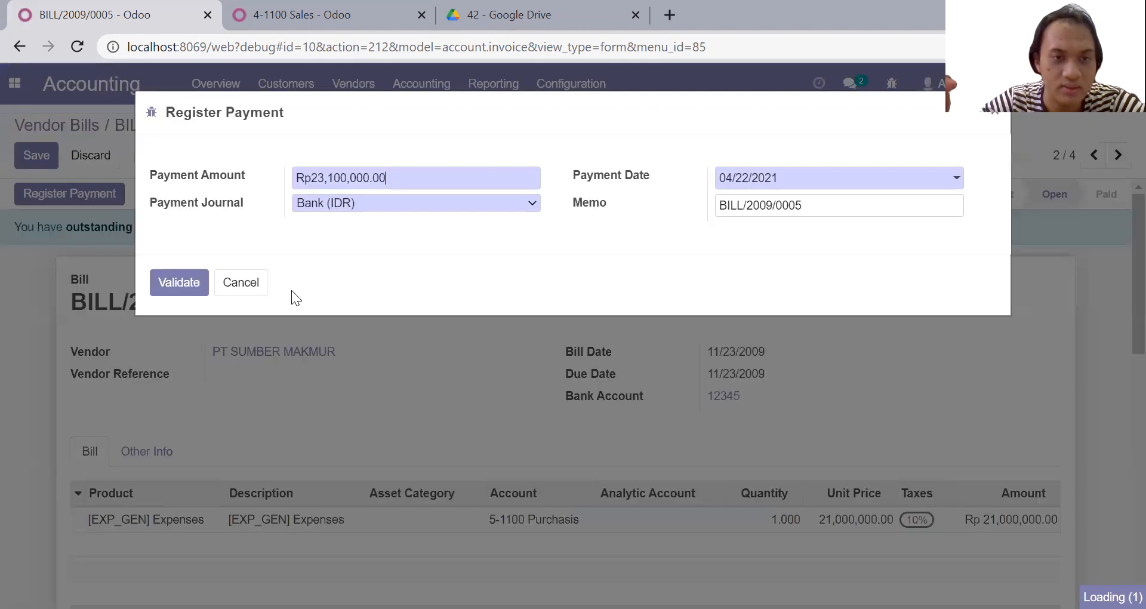
pyautogui.click(440, 209)
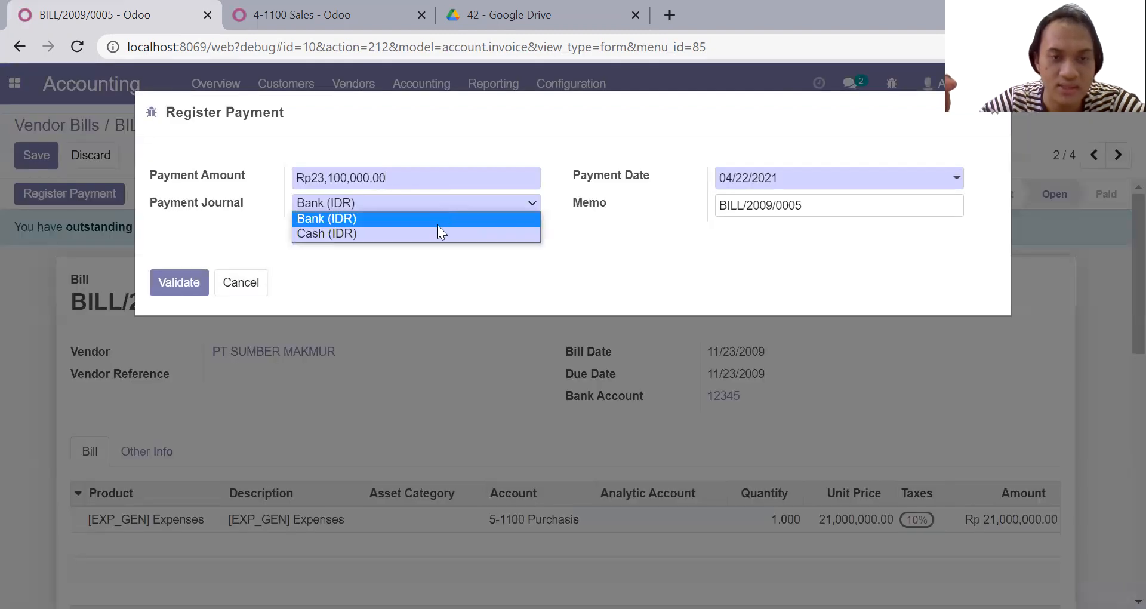
pyautogui.click(434, 233)
pyautogui.click(170, 291)
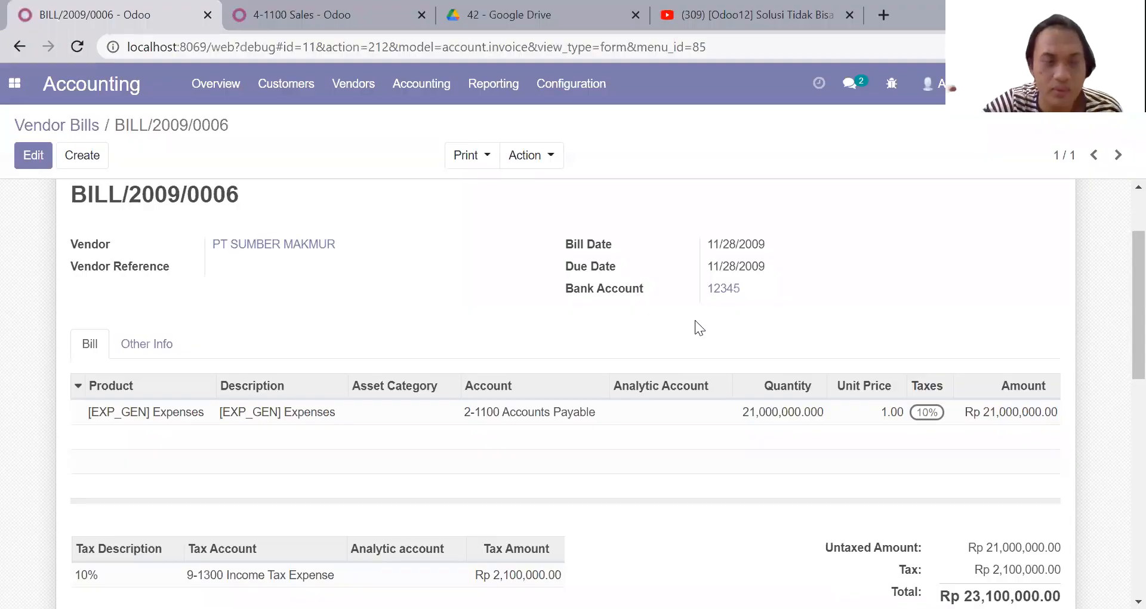
# Switch to the Google Drive PDF and read the PT SAMUDRA invoice in Dokumen Transaksi No.10
pyautogui.scroll(2, 456, 289)
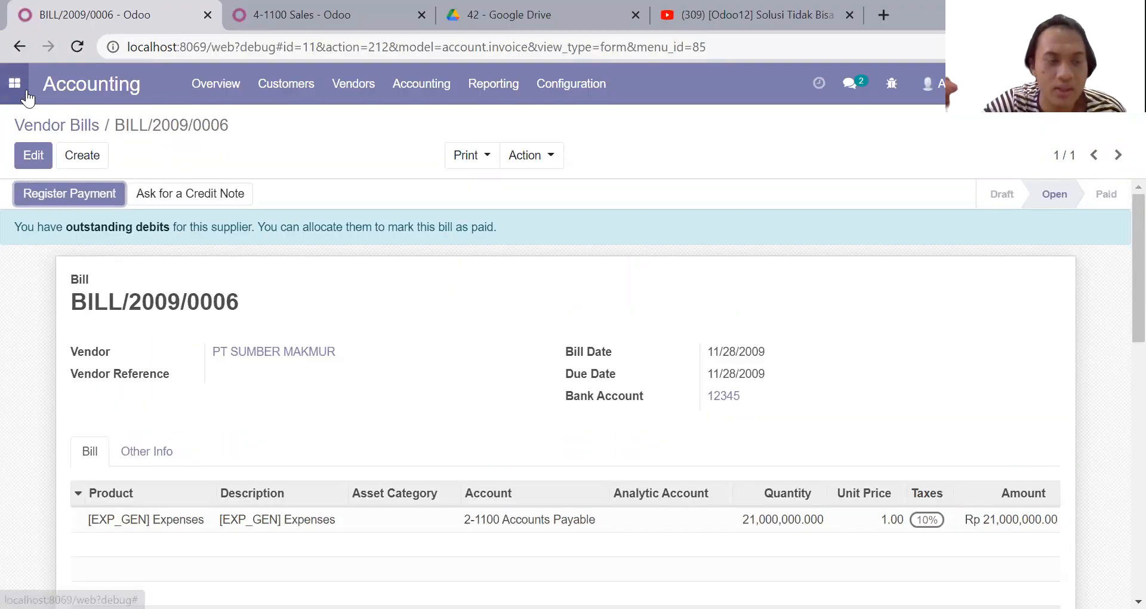
pyautogui.click(508, 15)
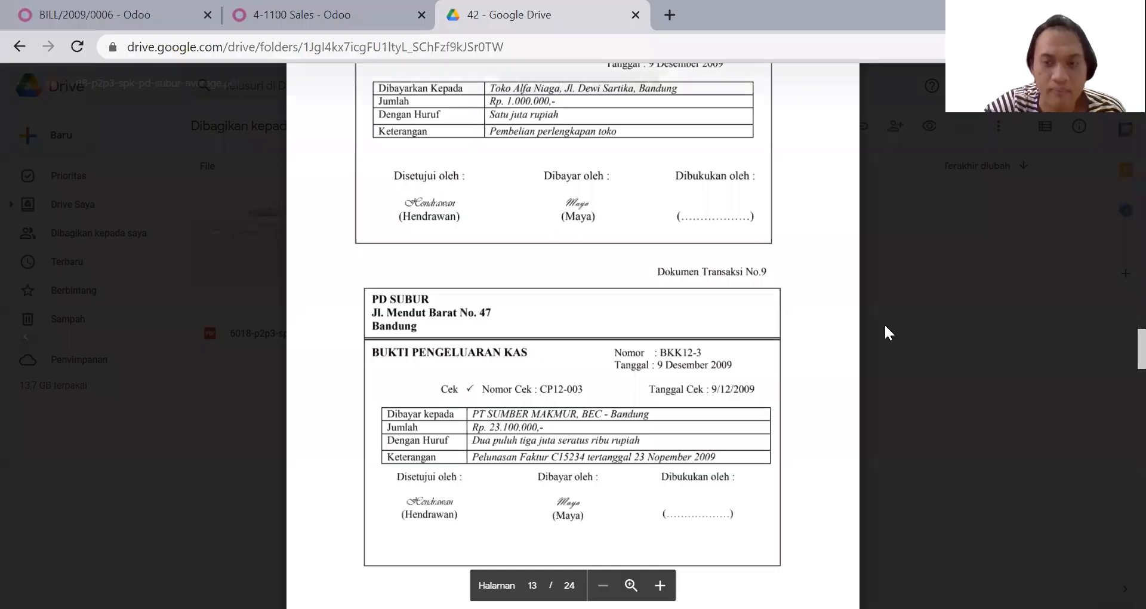
pyautogui.scroll(-10, 704, 291)
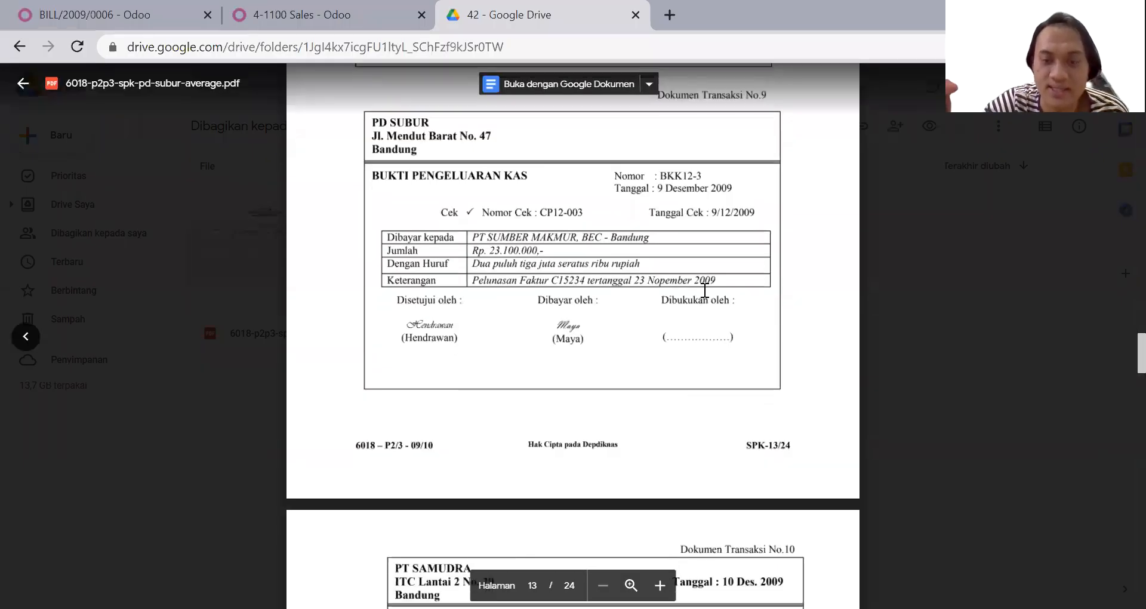
pyautogui.scroll(-1, 705, 290)
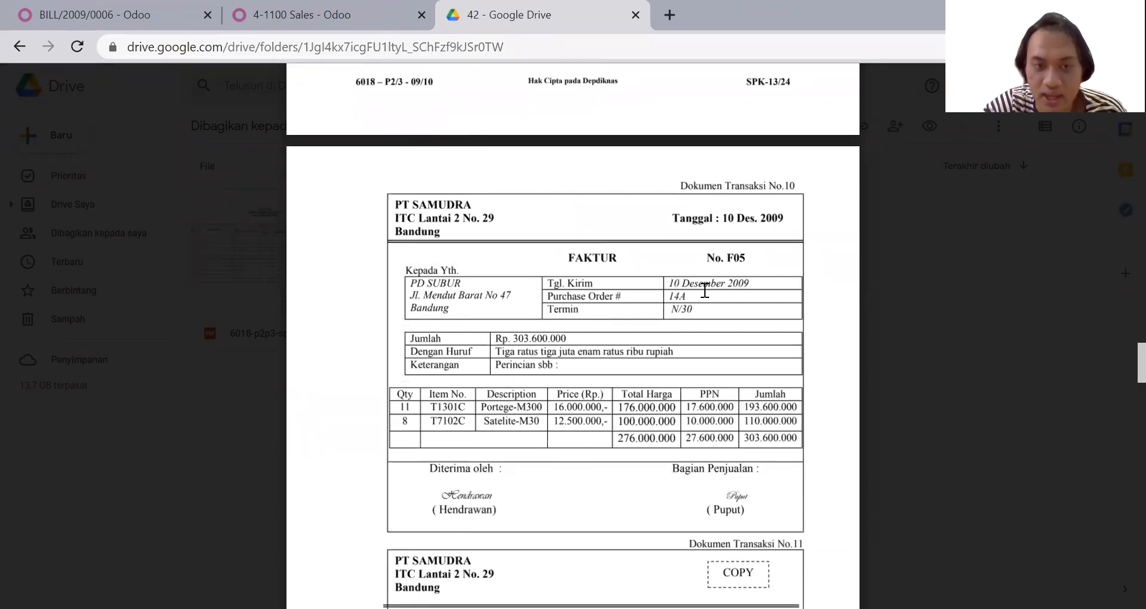
pyautogui.scroll(-1, 704, 291)
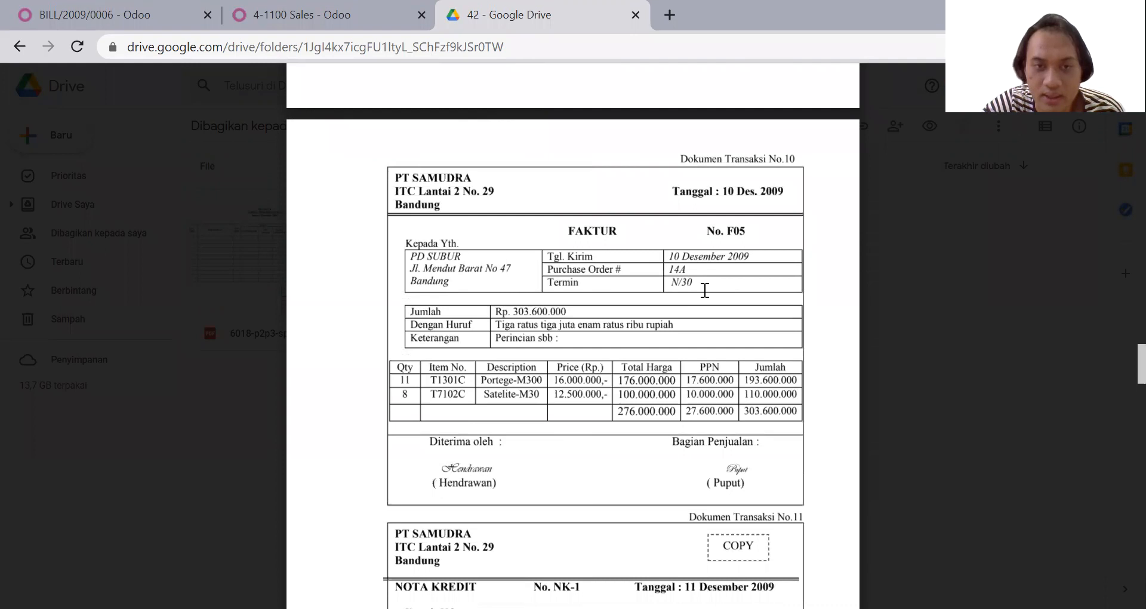
pyautogui.scroll(-1, 705, 291)
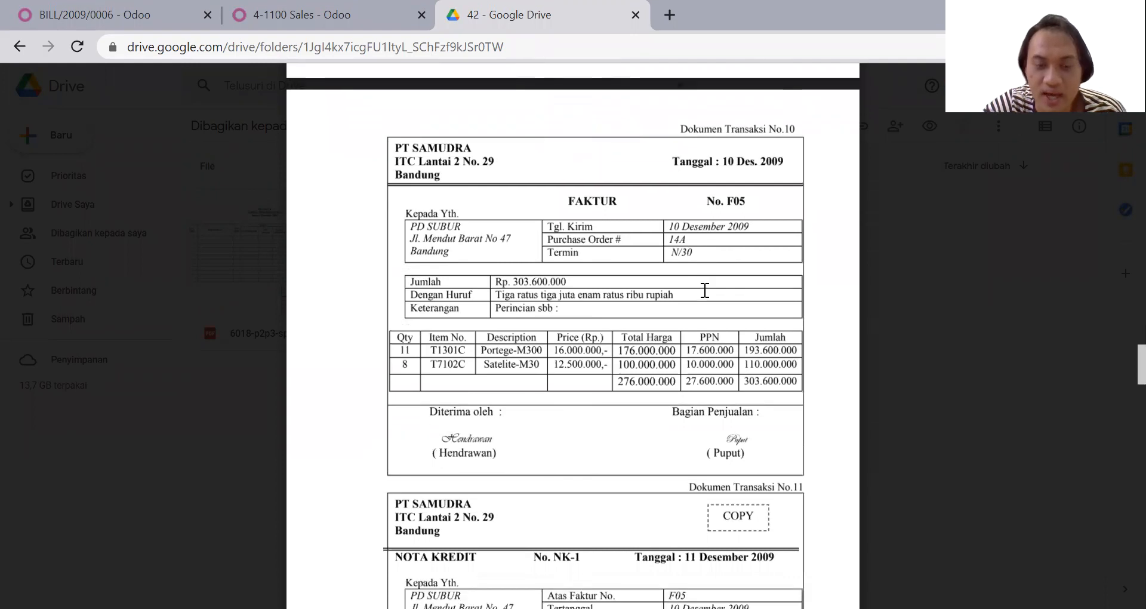
# Switch back to Odoo and create a new request for quotation in Purchase with PT SAMUDRA as vendor
pyautogui.click(161, 10)
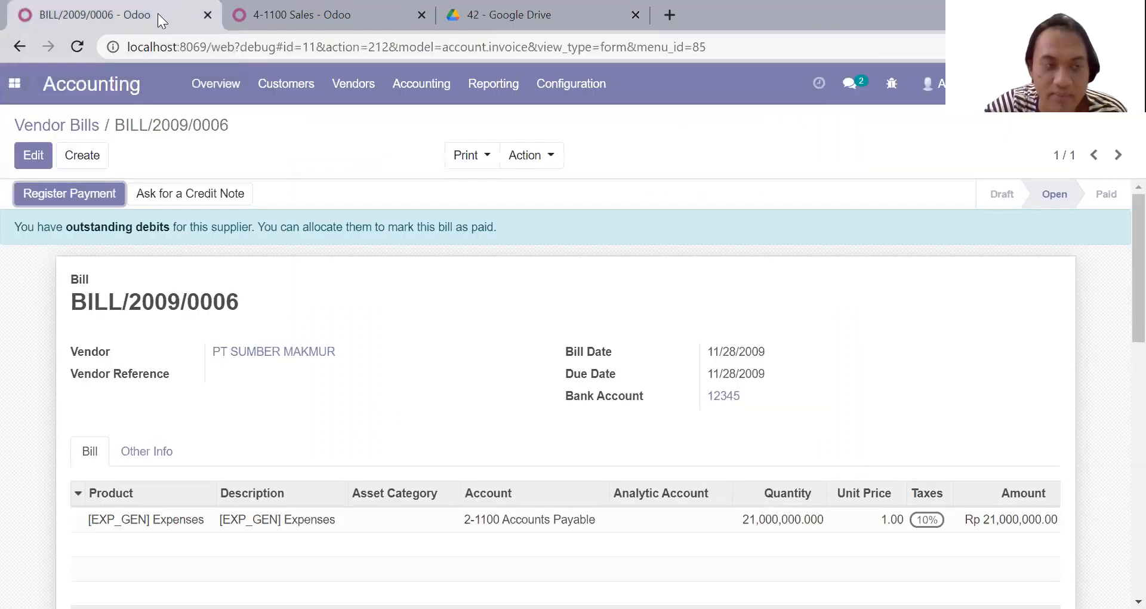
pyautogui.click(9, 89)
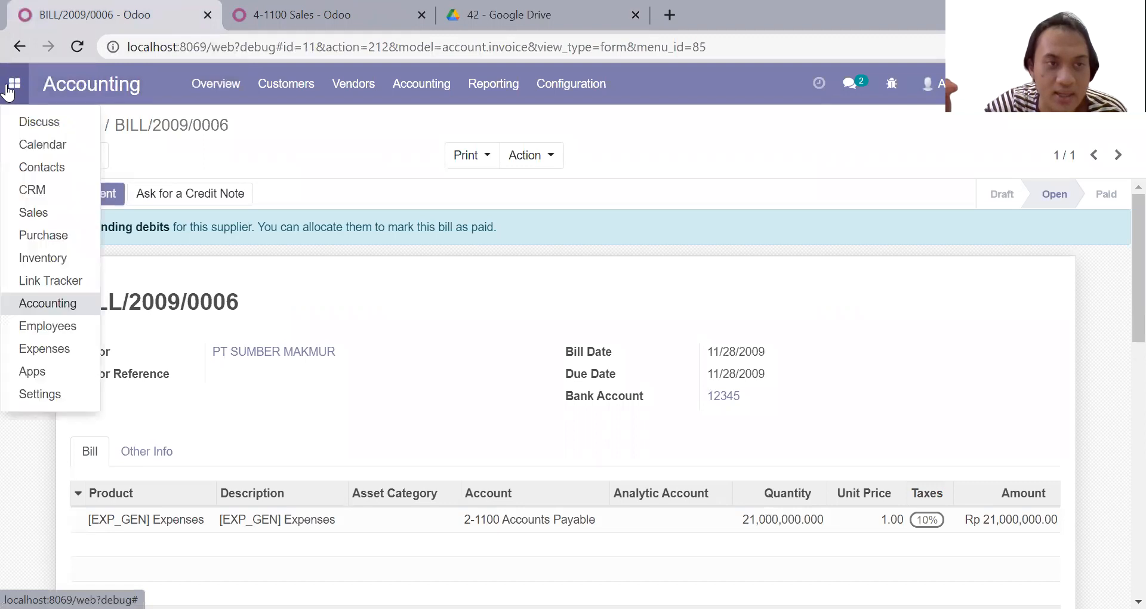
pyautogui.click(34, 242)
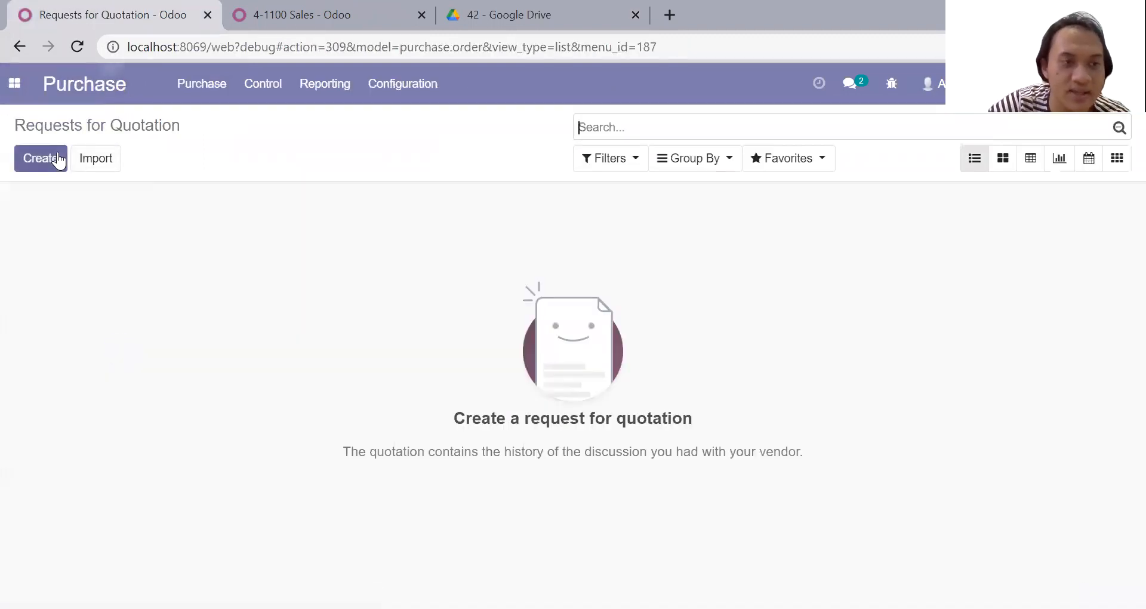
pyautogui.click(58, 160)
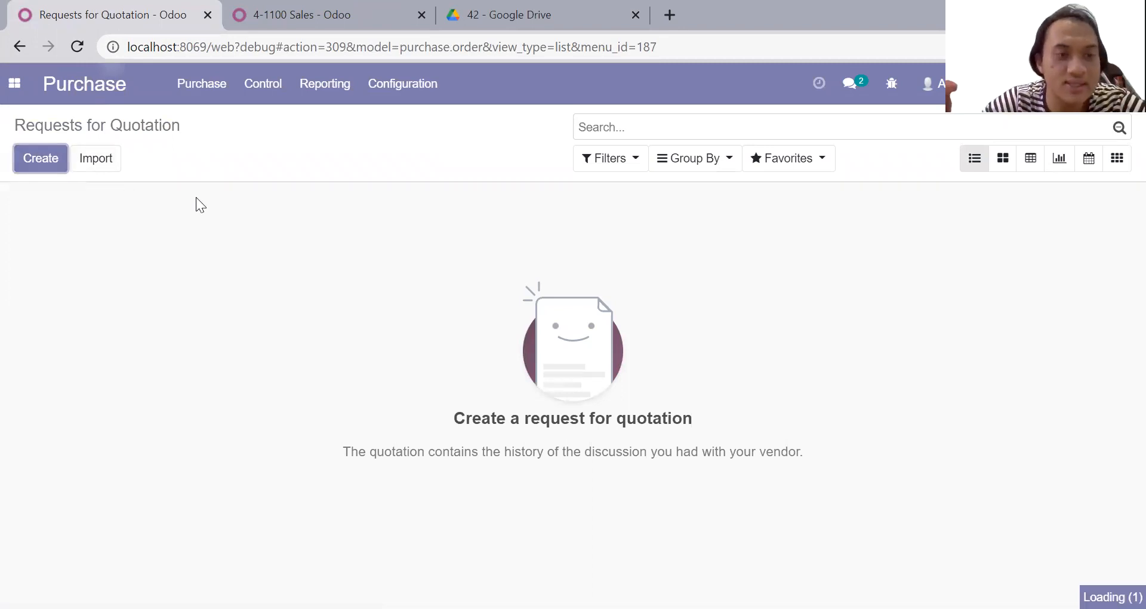
pyautogui.click(263, 328)
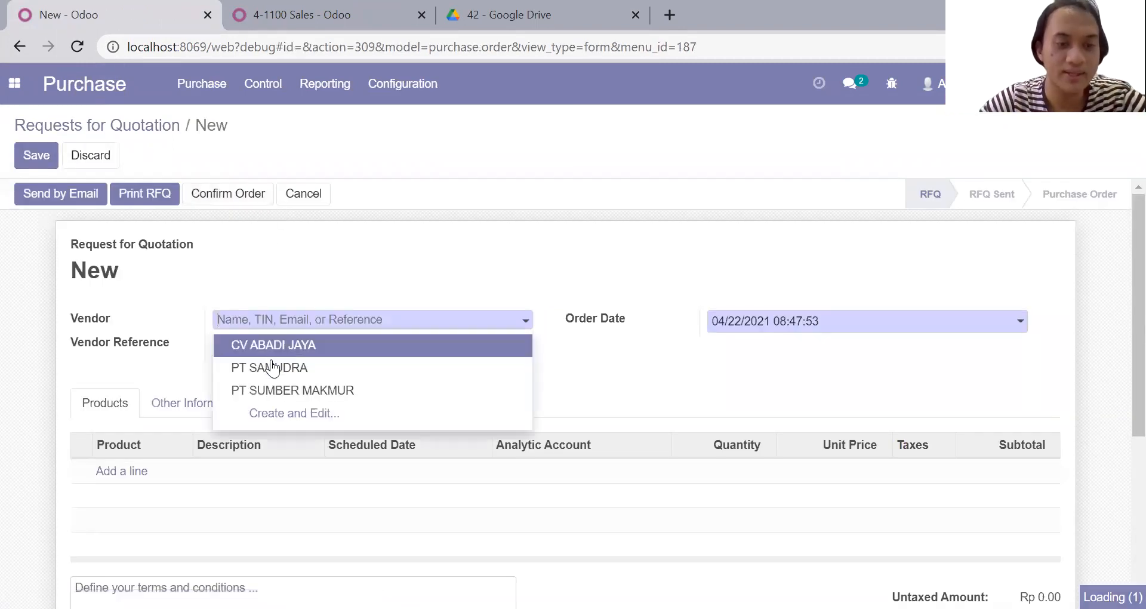
pyautogui.click(274, 372)
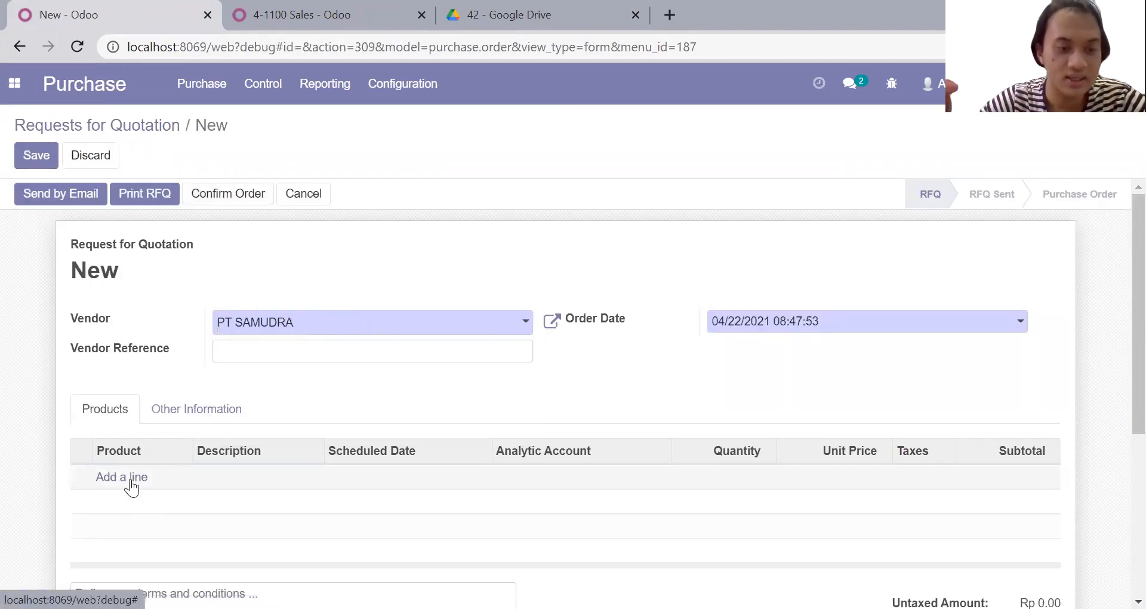
# Add an order line for the product [T1301C] Portege-M300 and select its unit price for editing
pyautogui.click(134, 477)
pyautogui.write('P')
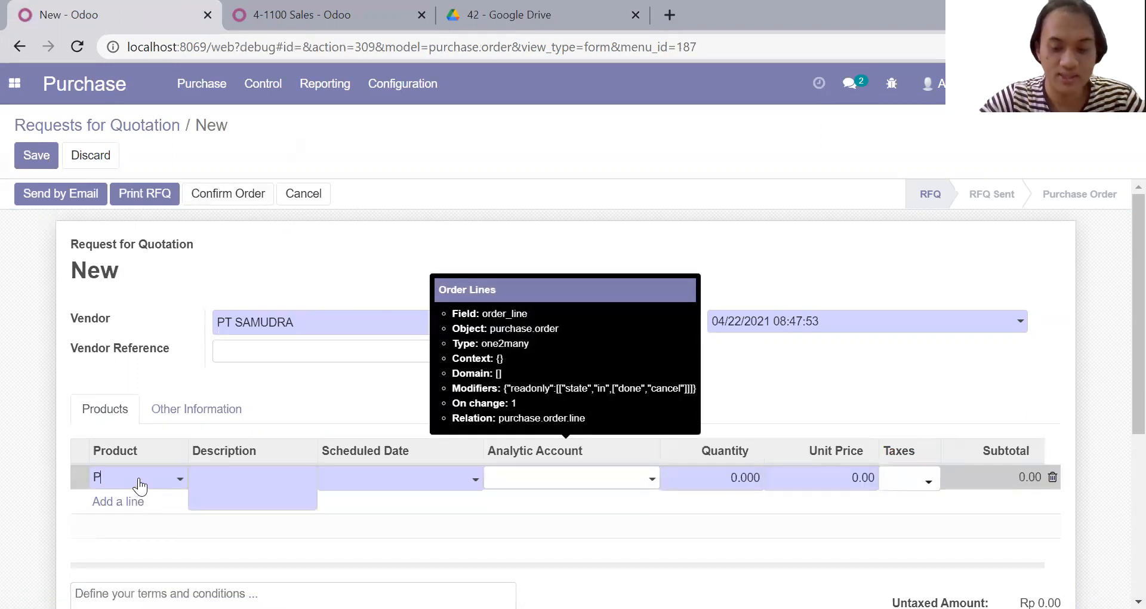
pyautogui.write('ort')
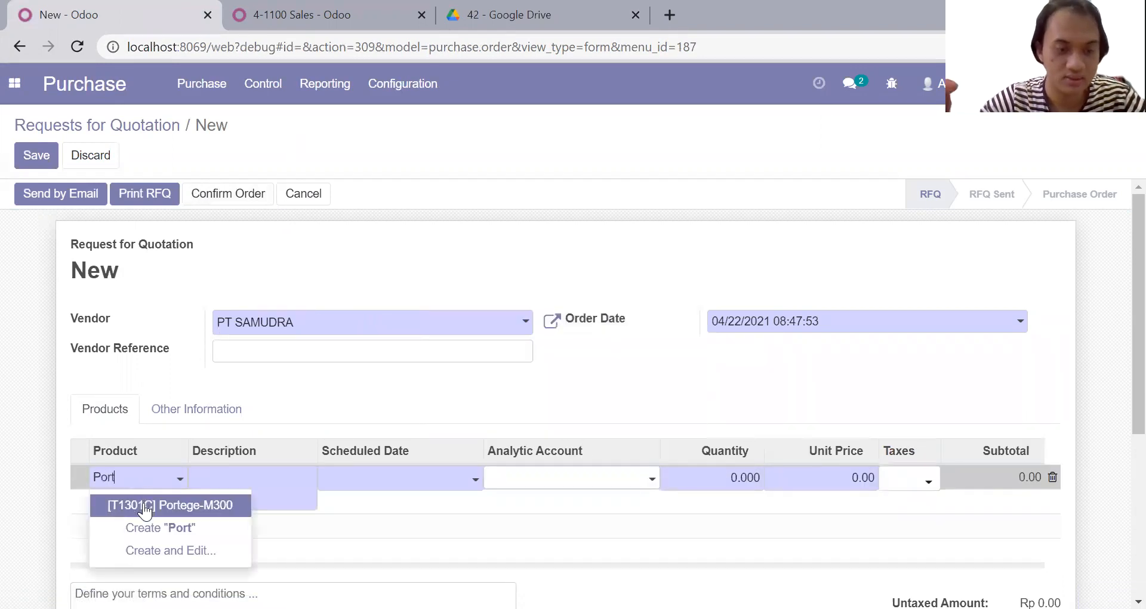
pyautogui.click(148, 507)
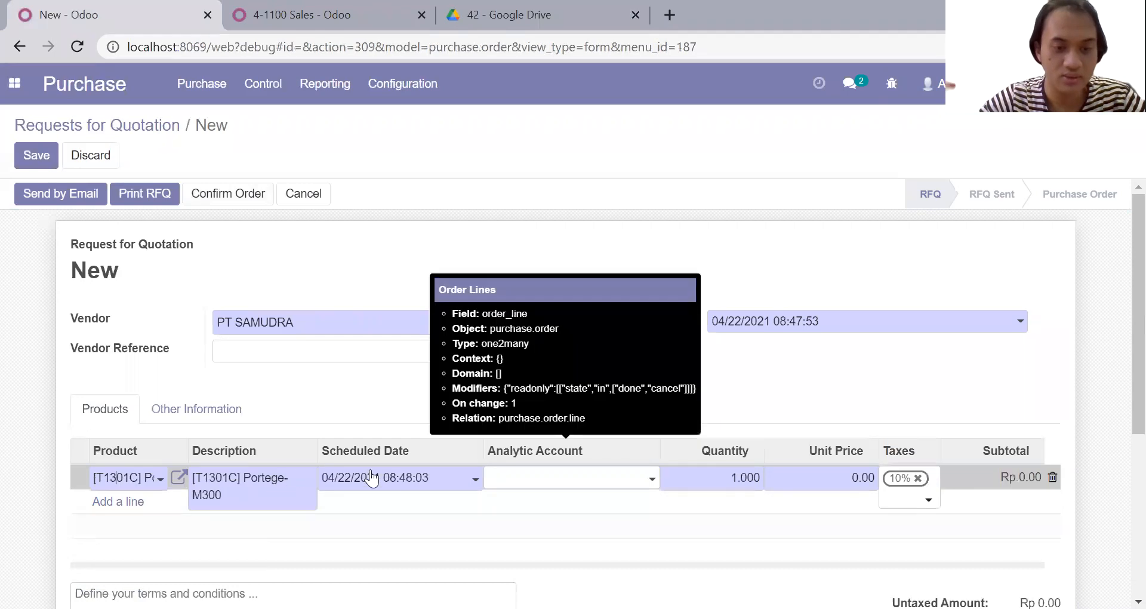
pyautogui.doubleClick(802, 488)
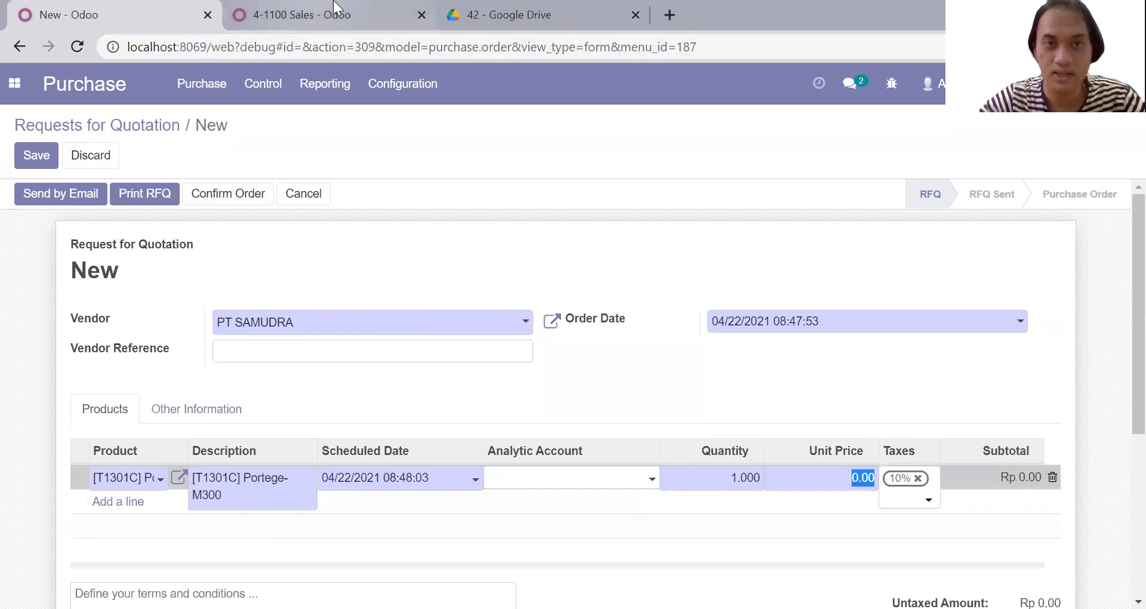
# Check the invoice date in the Google Drive PDF and set the quotation's order date to 12/10/2009
pyautogui.click(504, 13)
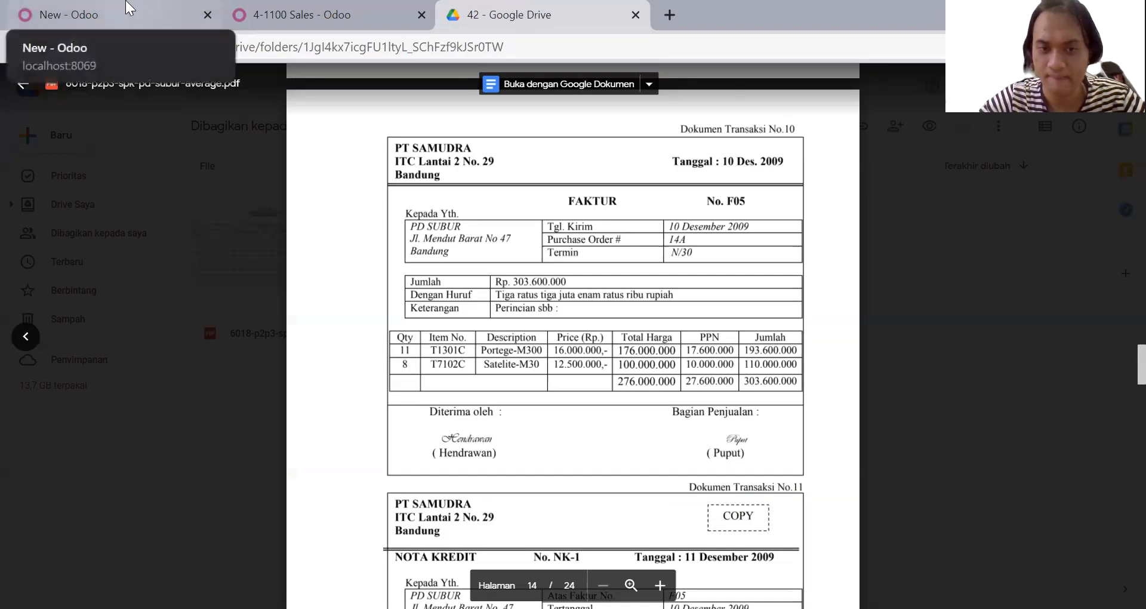
pyautogui.click(129, 8)
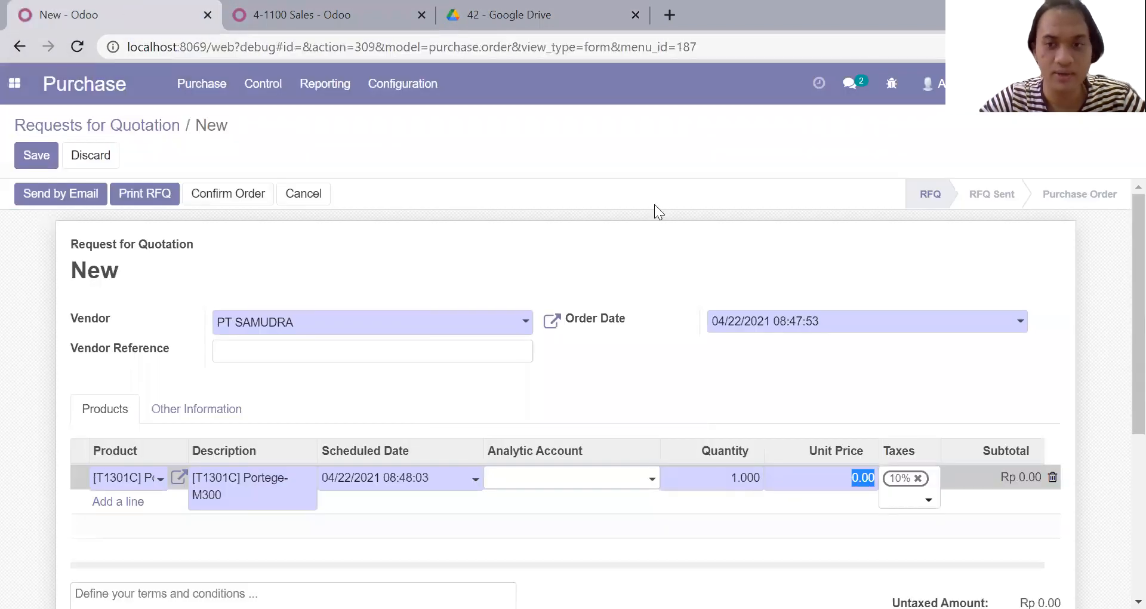
pyautogui.click(757, 327)
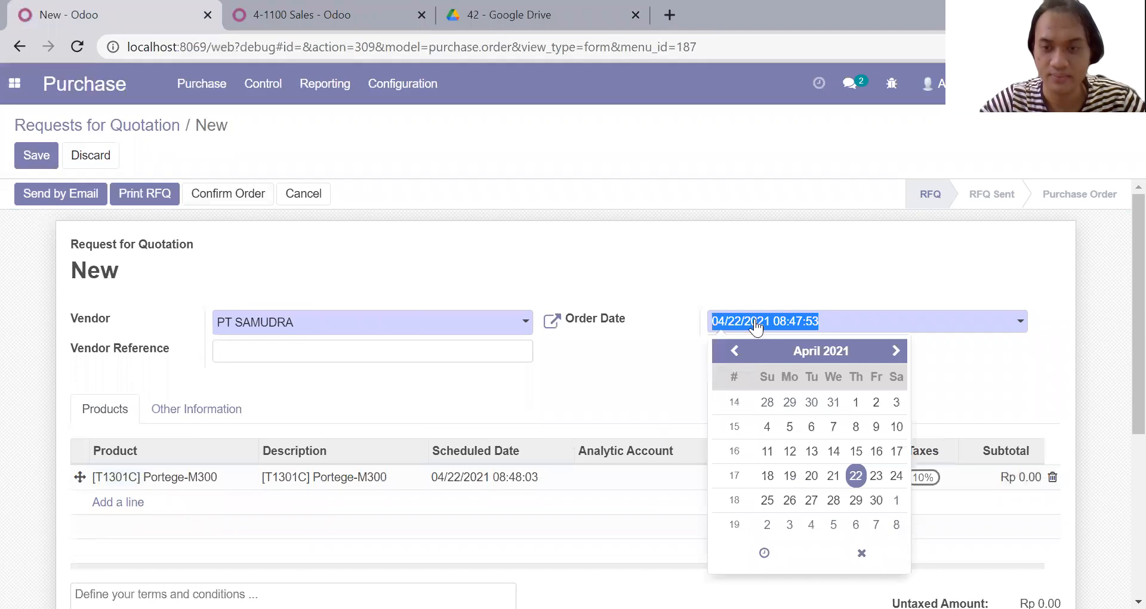
pyautogui.write('12/')
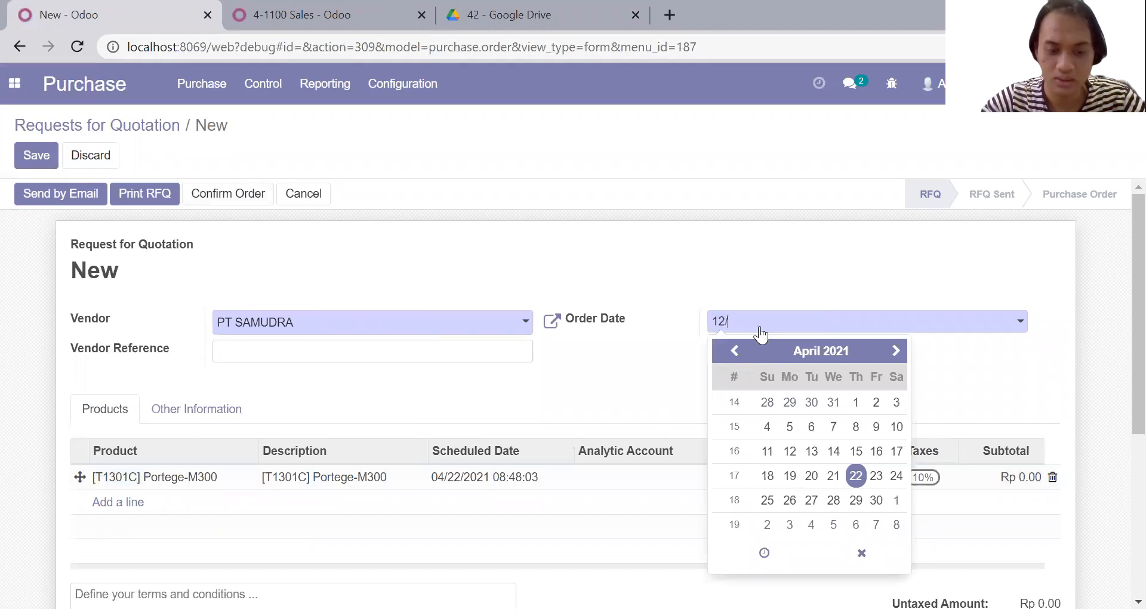
pyautogui.click(517, 14)
pyautogui.click(60, 13)
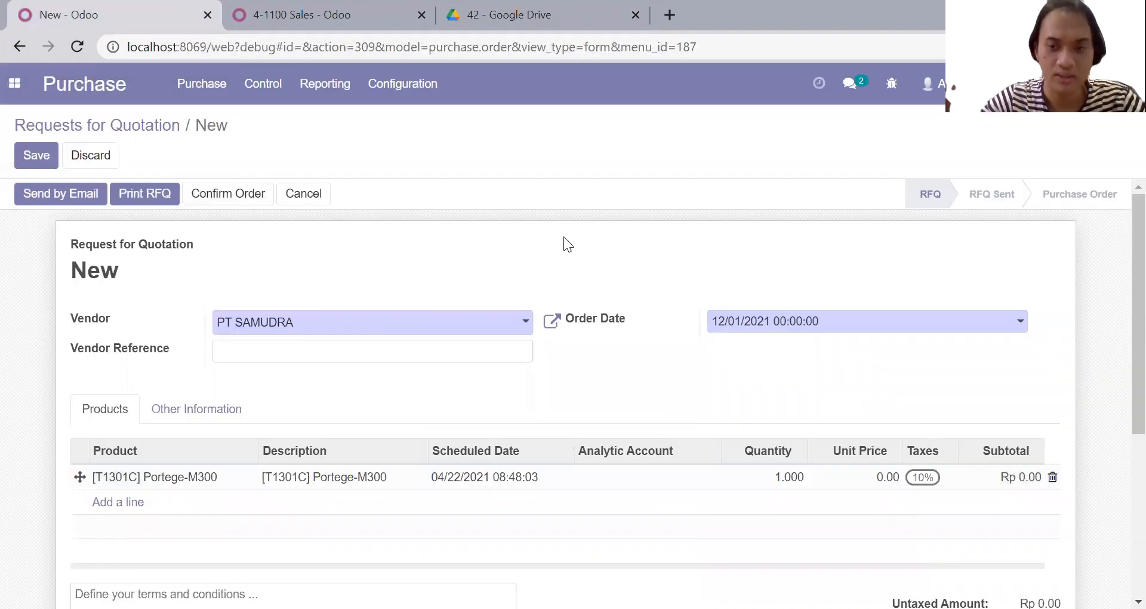
pyautogui.click(811, 330)
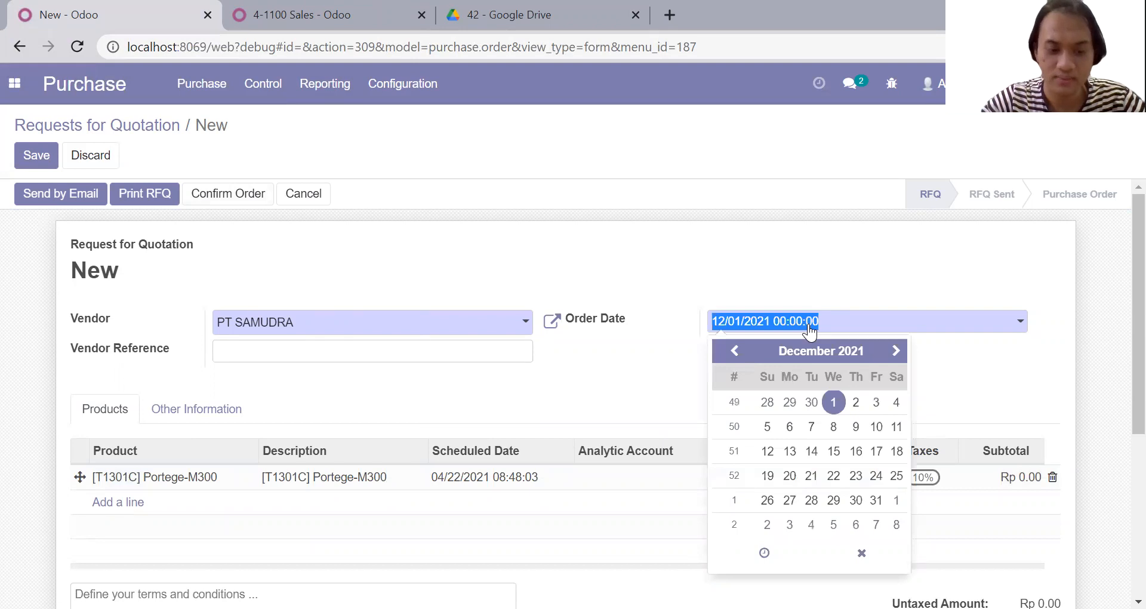
pyautogui.write('12/10')
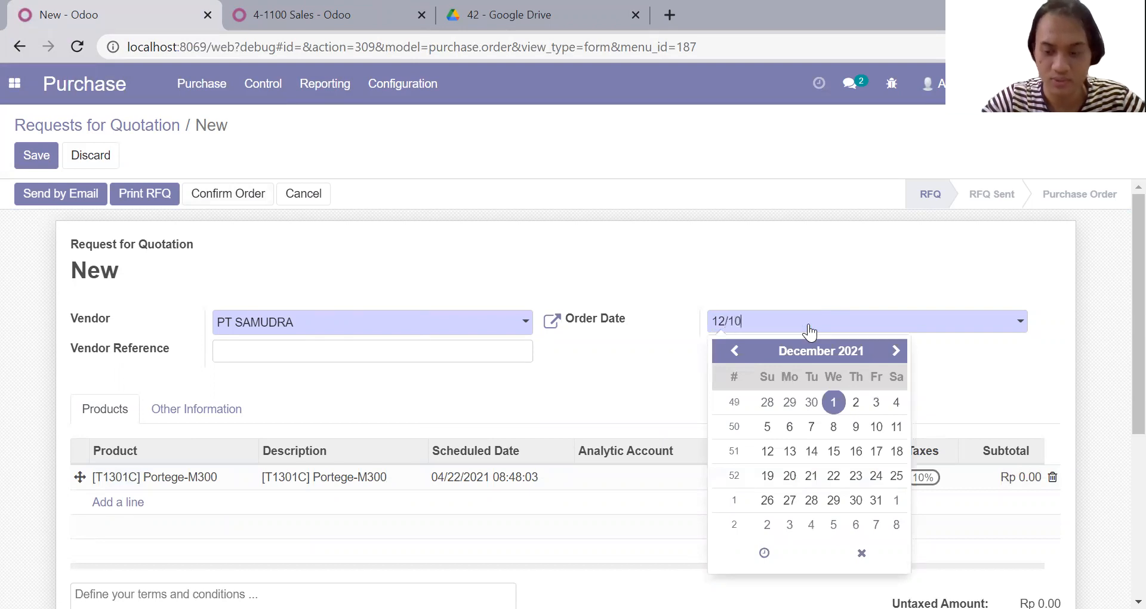
pyautogui.press('Return')
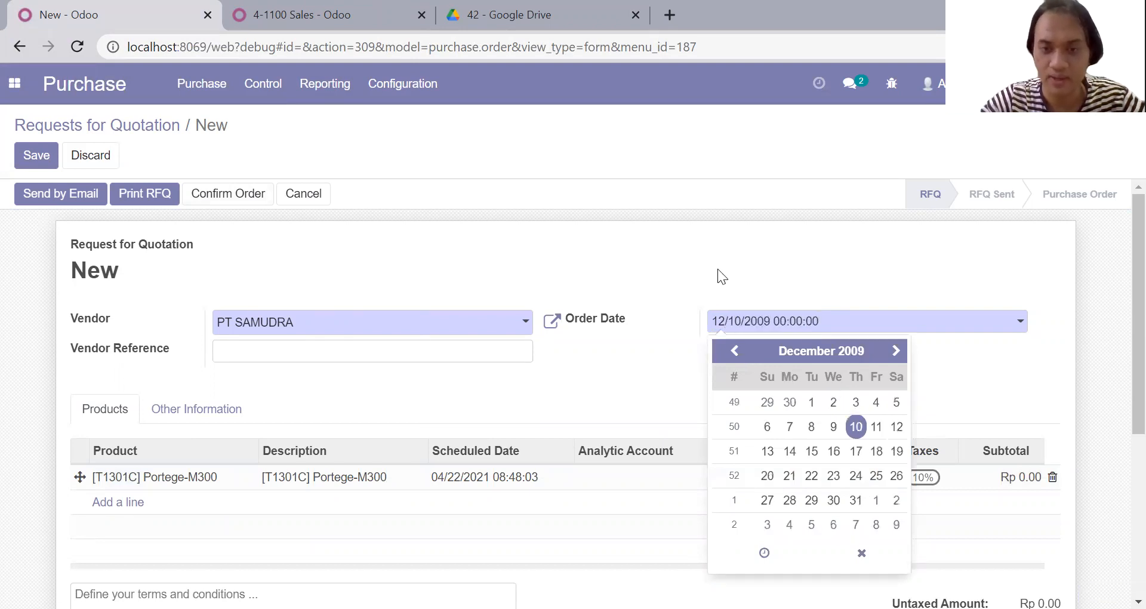
pyautogui.click(710, 250)
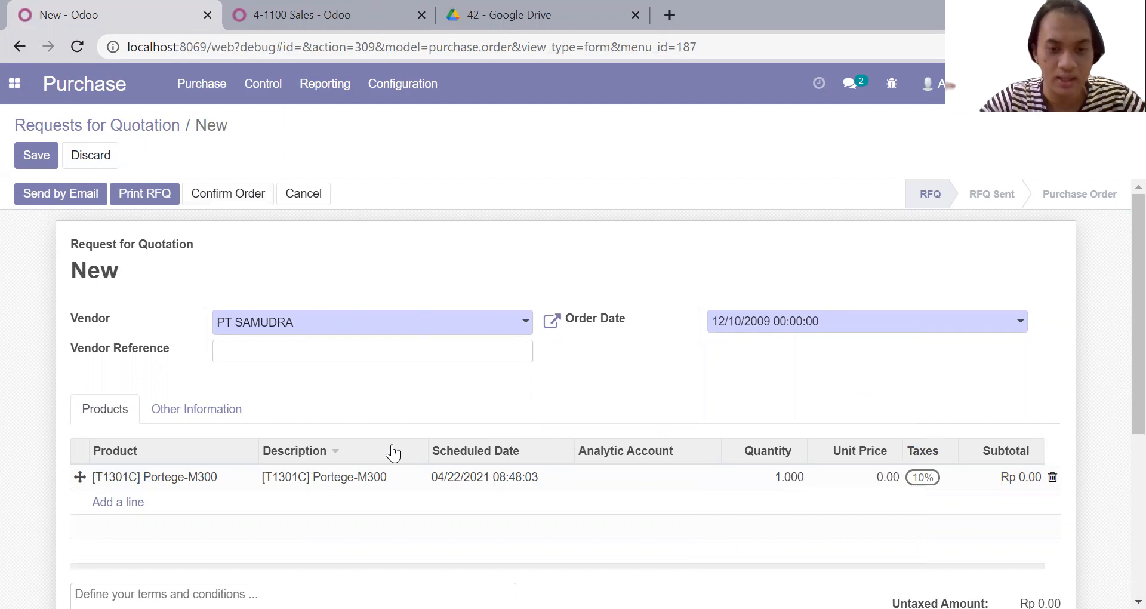
# Set the scheduled date of the [T1301C] Portege-M300 order line to 12/10/2009
pyautogui.click(455, 479)
pyautogui.write('1')
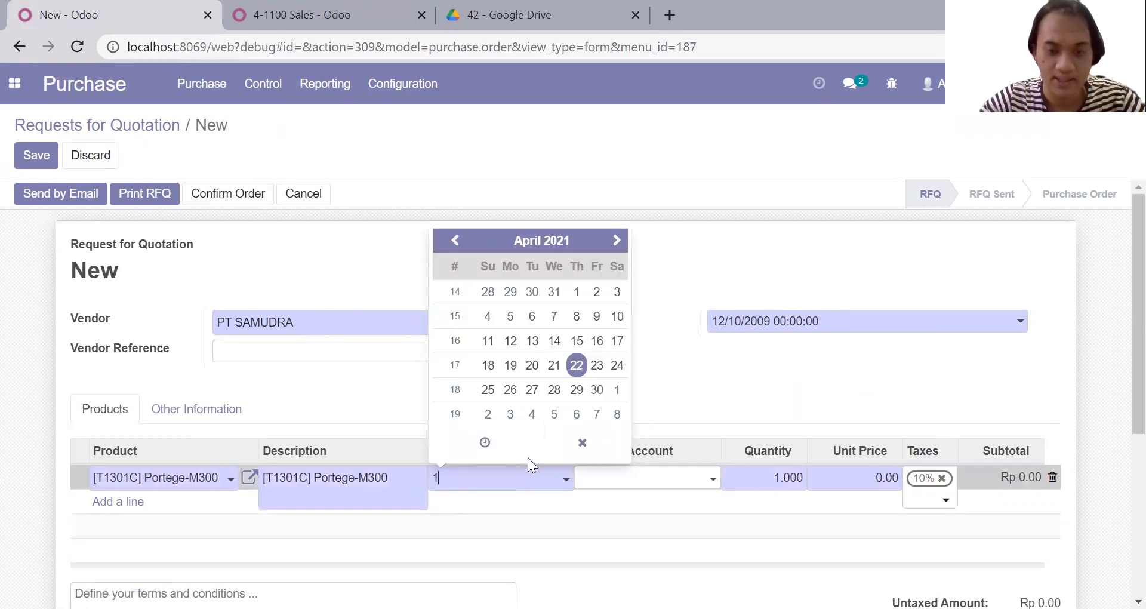
pyautogui.write('2/10/2009')
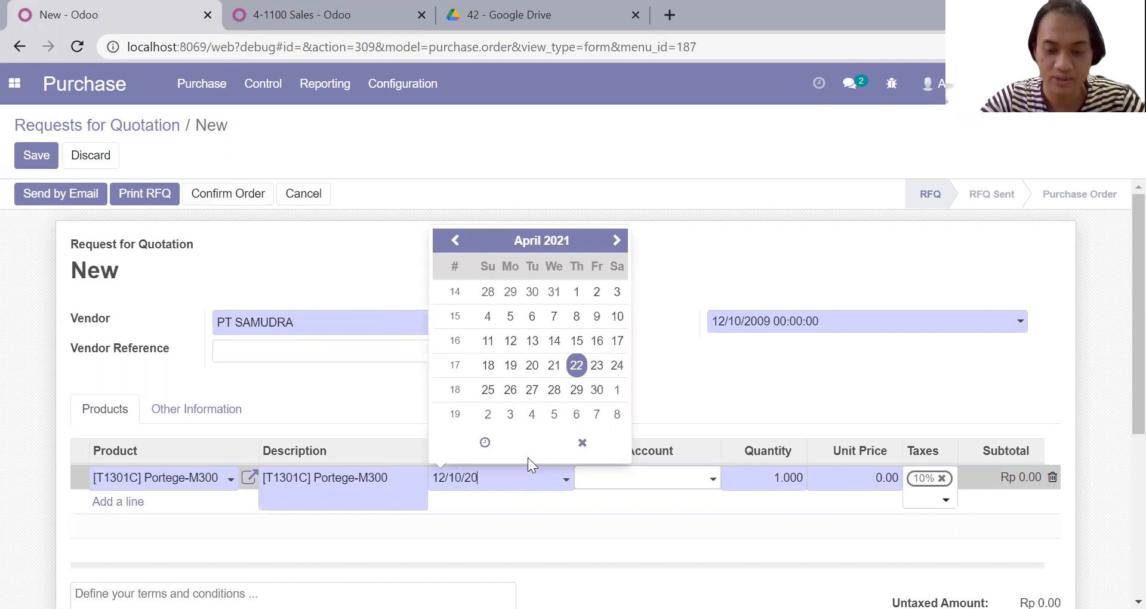
pyautogui.click(747, 399)
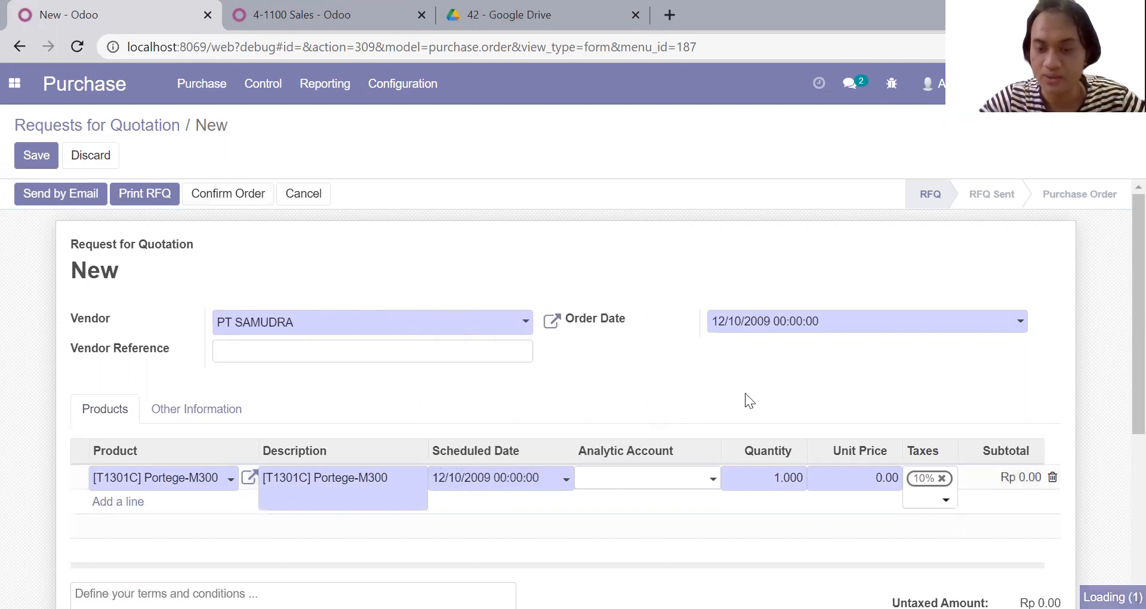
# Set the Portege-M300 line's quantity to 11 and its unit price to 16000000
pyautogui.scroll(-1, 758, 435)
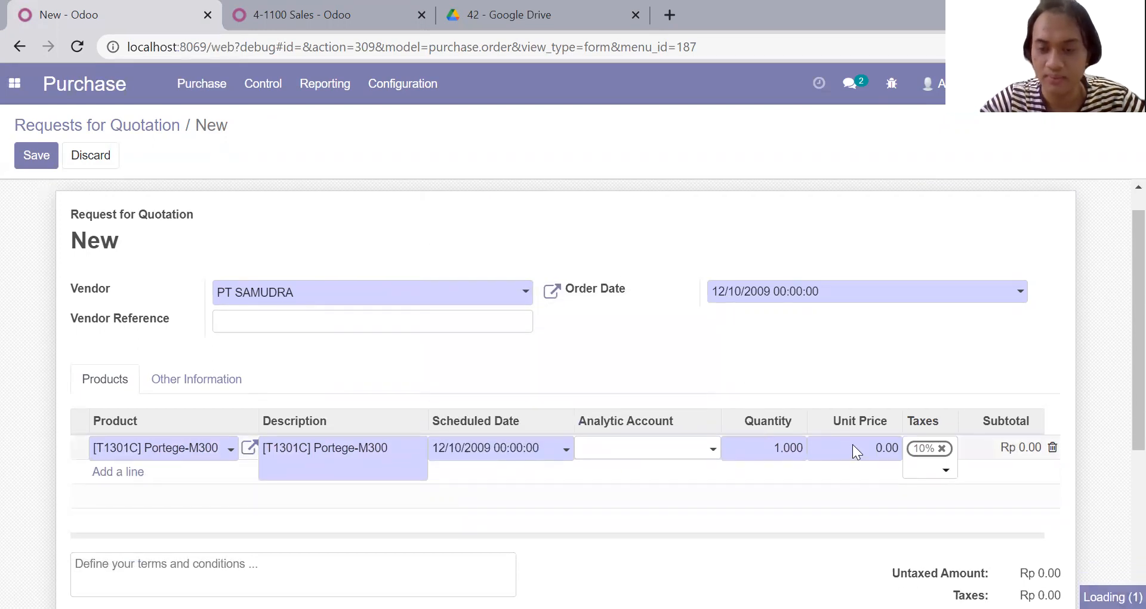
pyautogui.click(788, 443)
pyautogui.write('11')
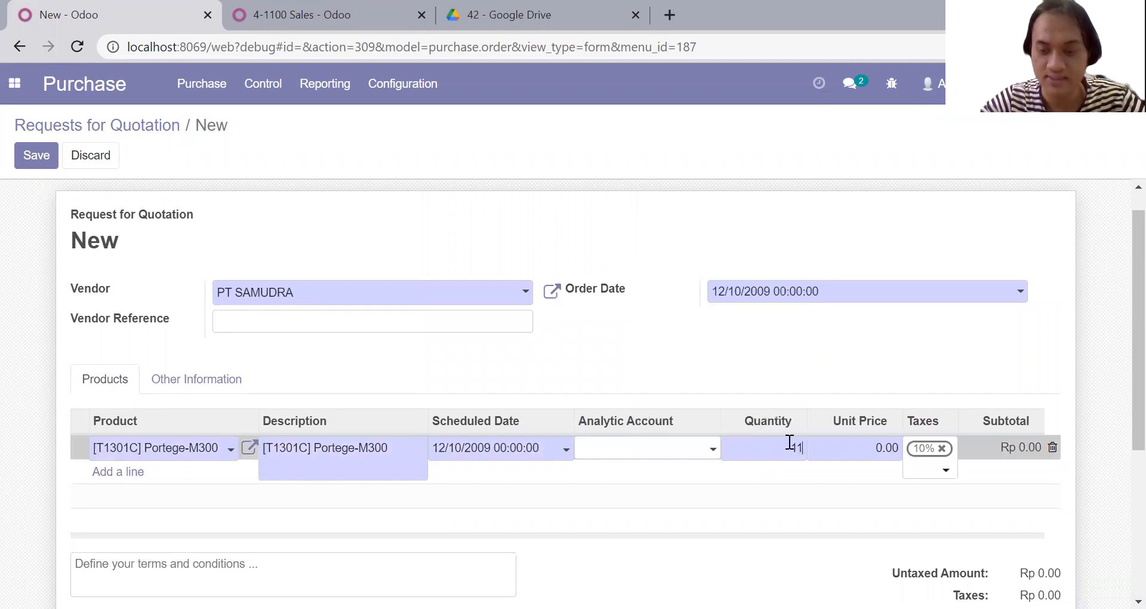
pyautogui.click(880, 450)
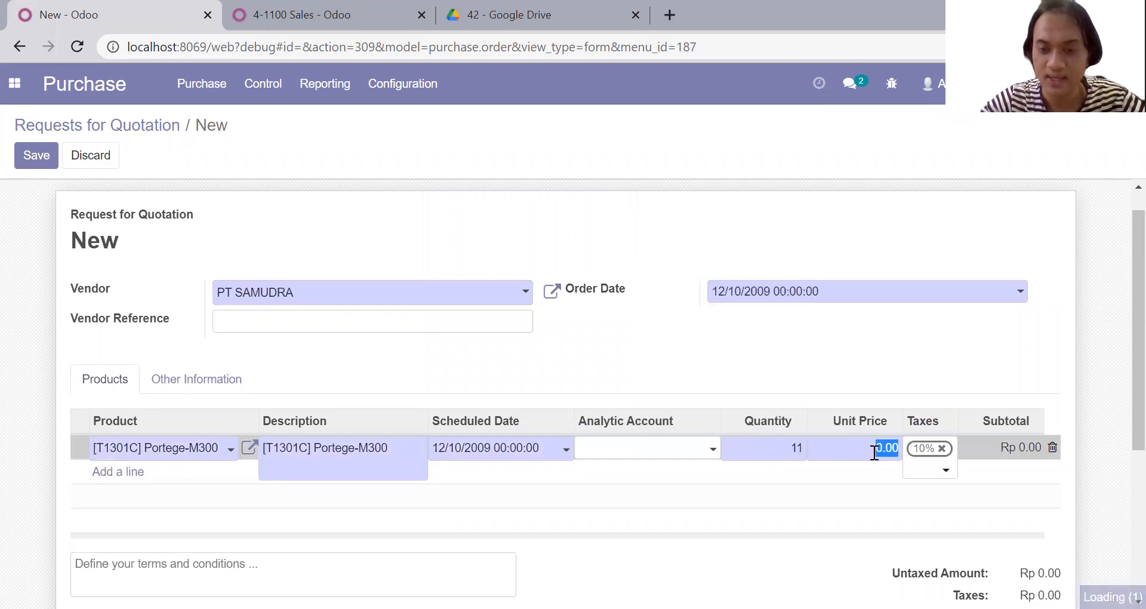
pyautogui.write('1')
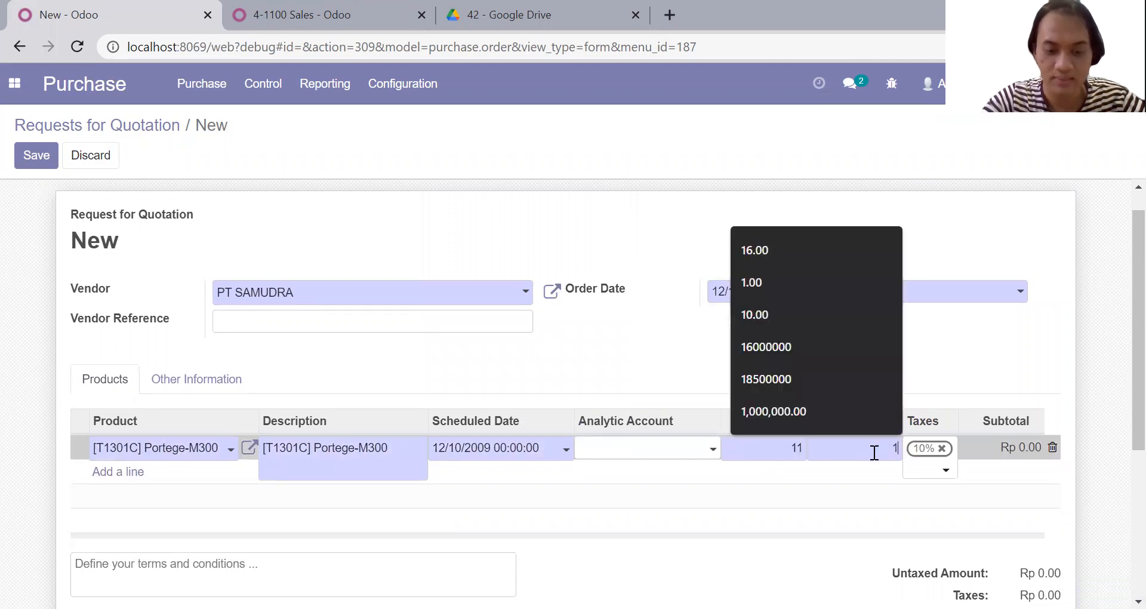
pyautogui.write('6,000,')
pyautogui.write('000000')
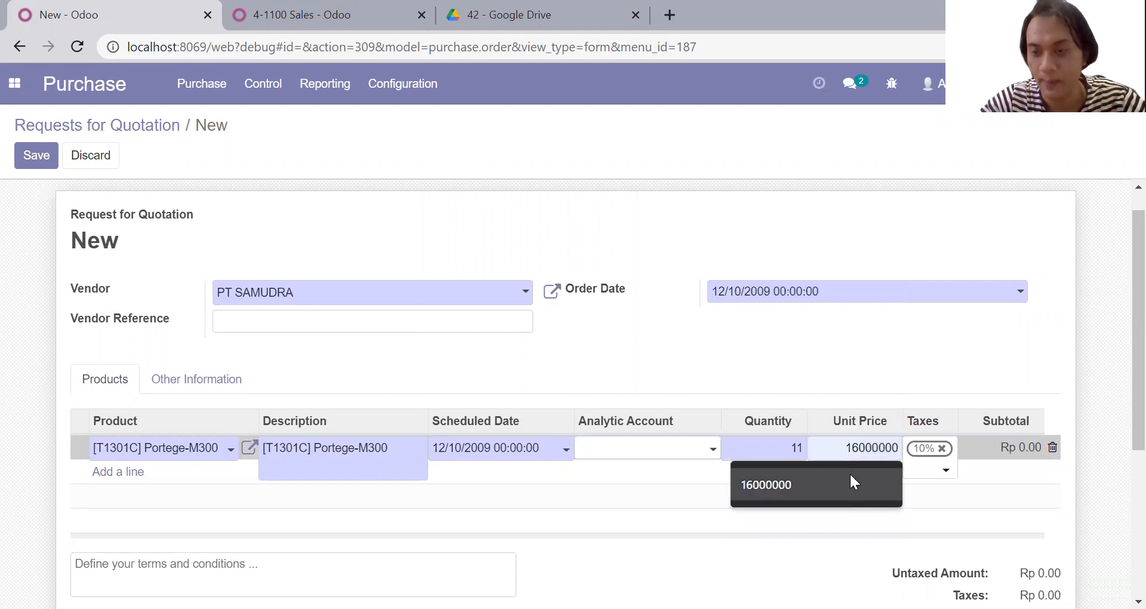
pyautogui.click(809, 358)
# Add a second order line for the product [T7102C] Satelite-M30 with a quantity of 8
pyautogui.scroll(-1, 809, 365)
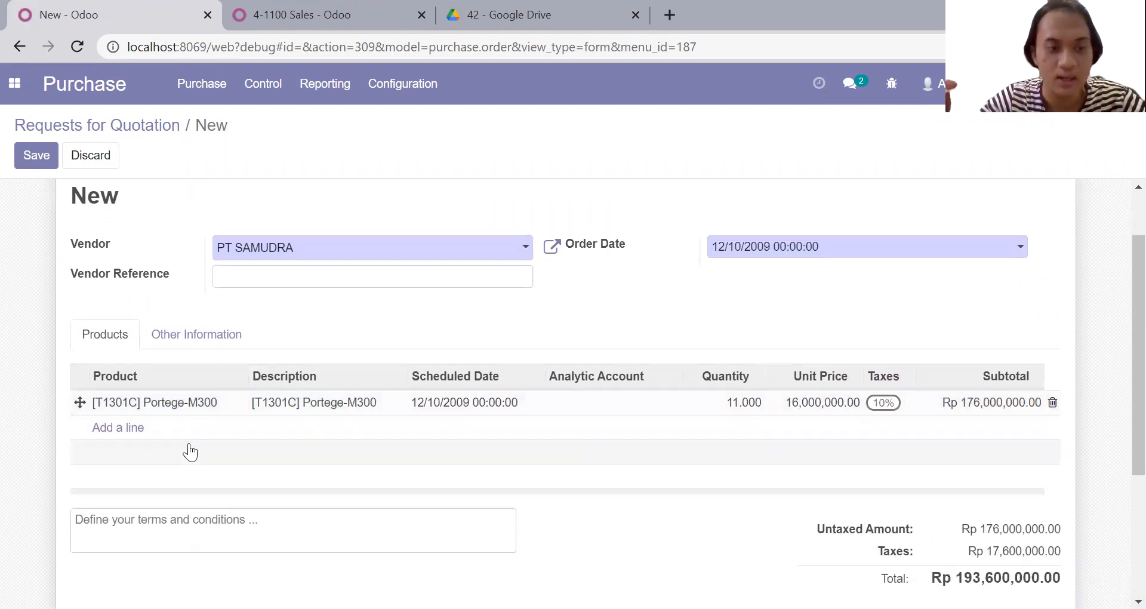
pyautogui.click(124, 427)
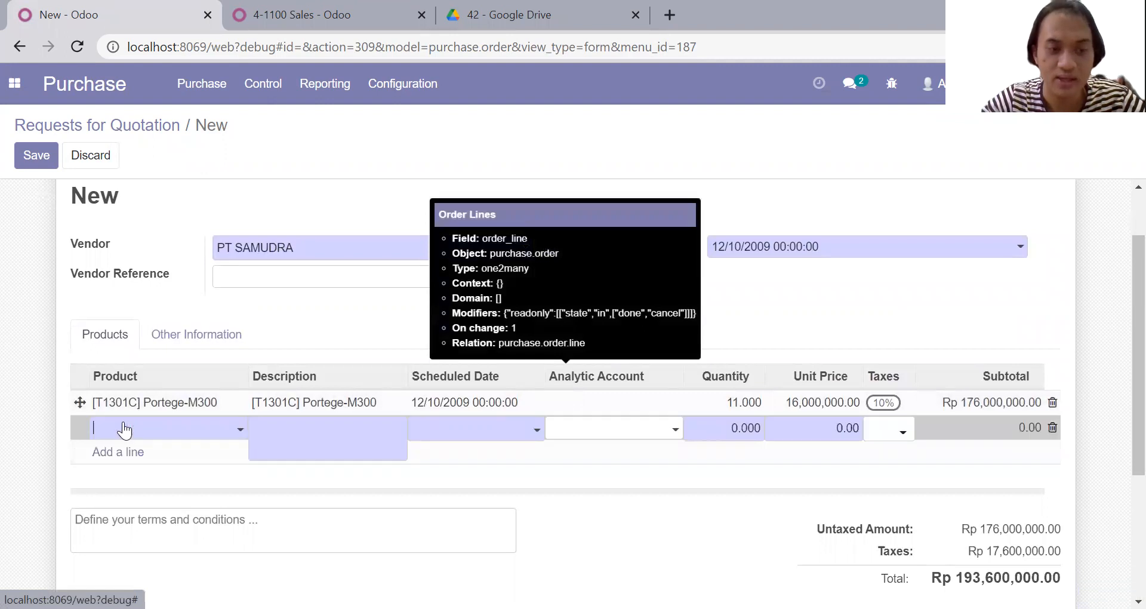
pyautogui.write('Satel')
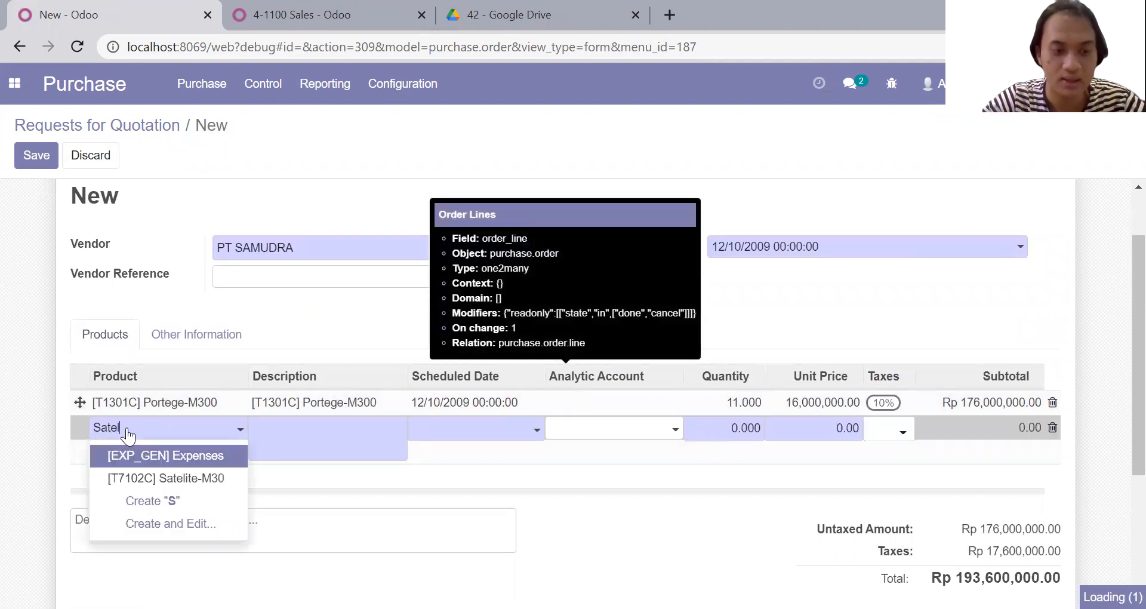
pyautogui.click(133, 456)
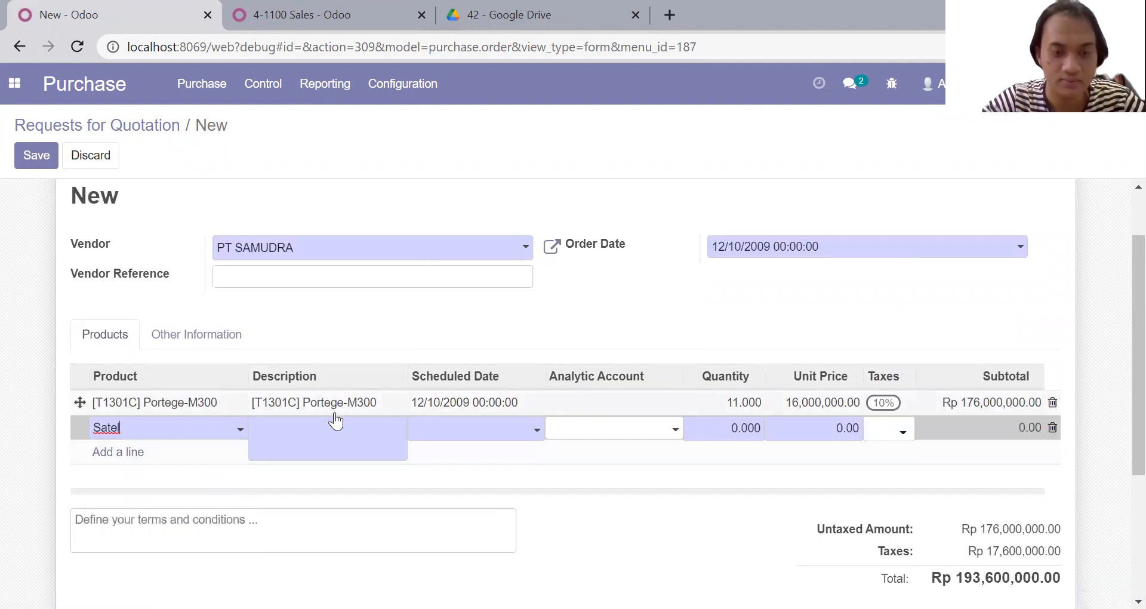
pyautogui.doubleClick(742, 427)
pyautogui.write('8')
pyautogui.press('Return')
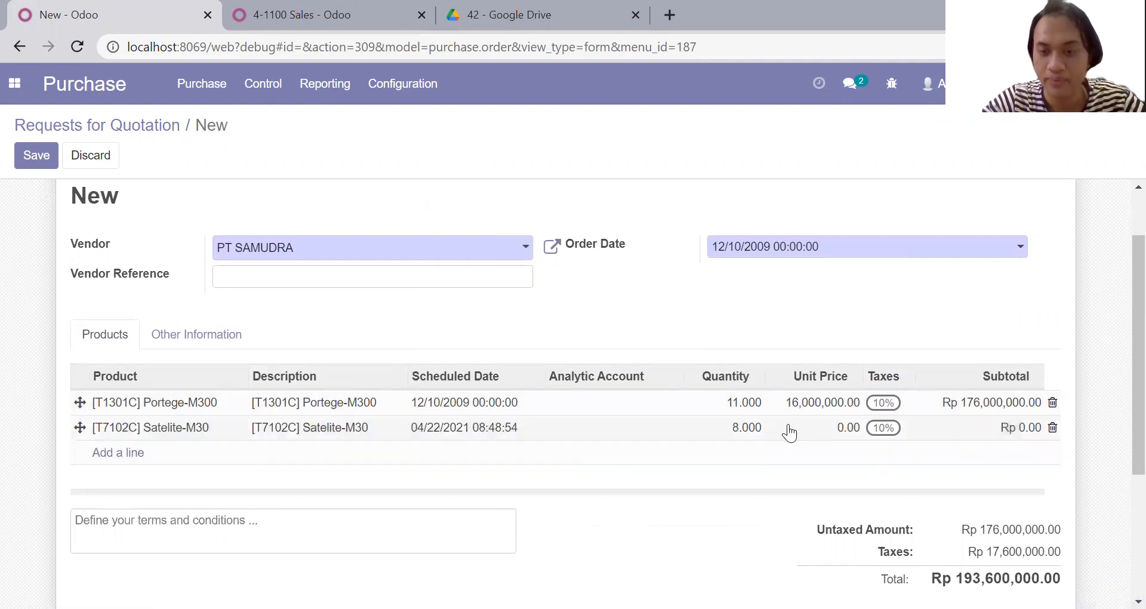
# Set the unit price of the Satelite-M30 line to 12500000
pyautogui.click(804, 428)
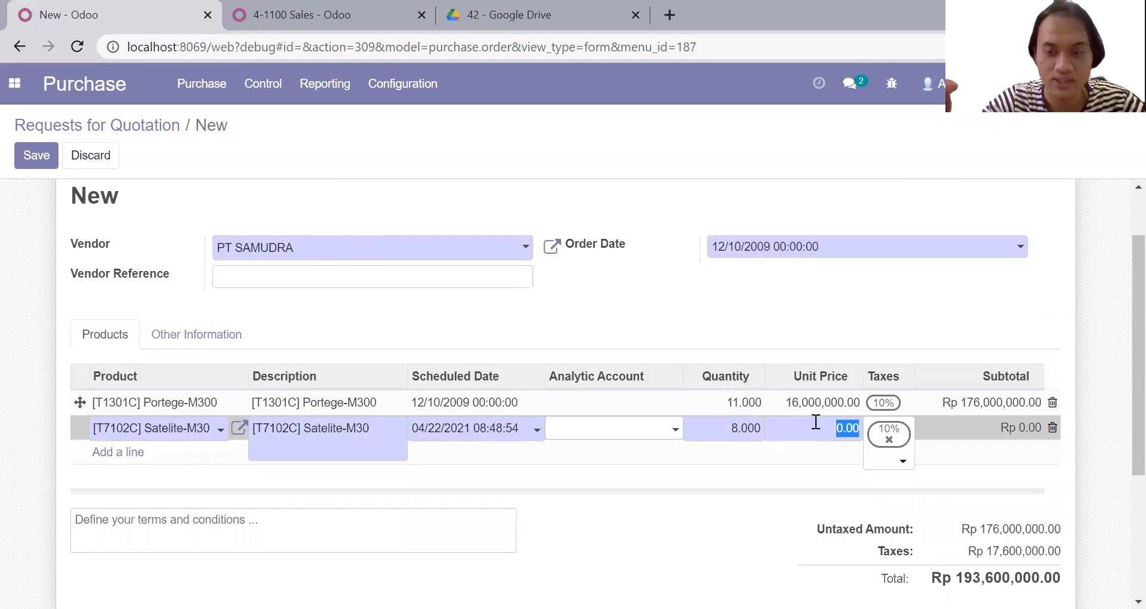
pyautogui.write('125000')
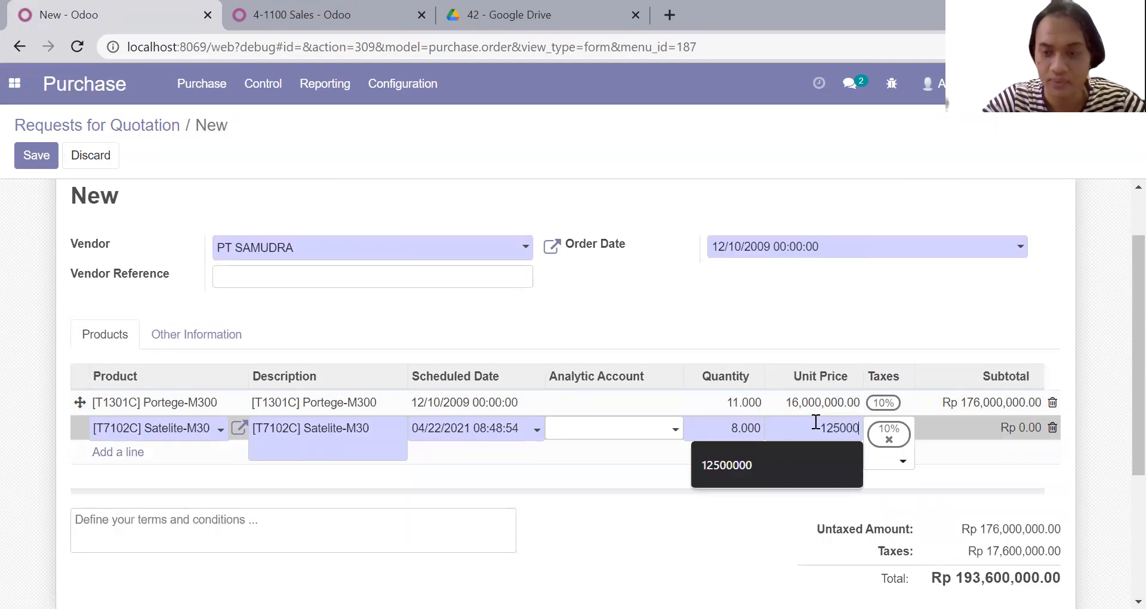
pyautogui.write('00')
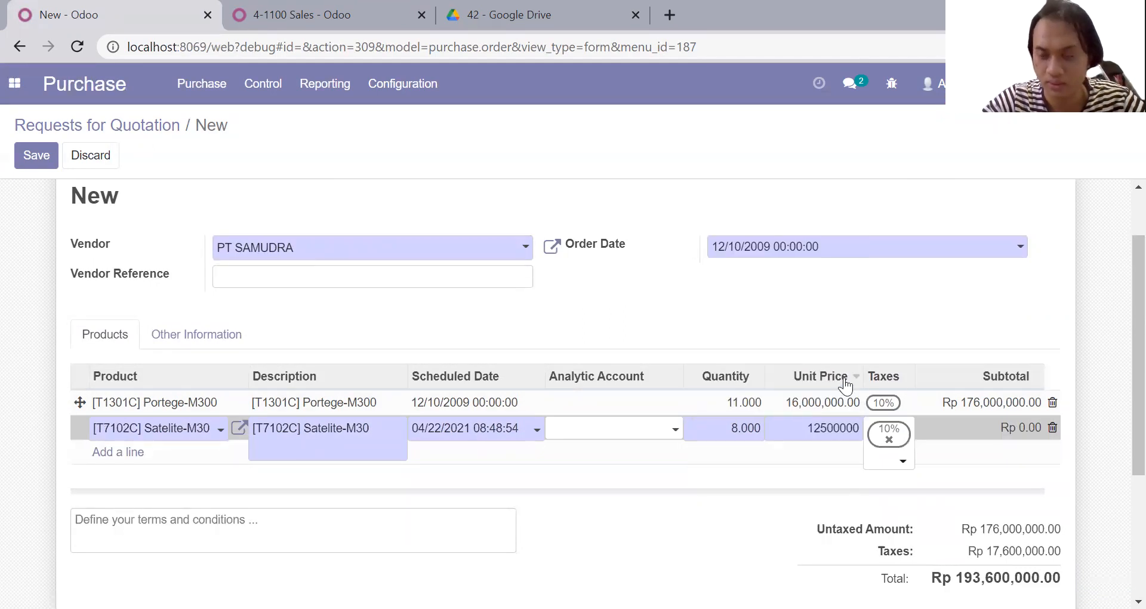
pyautogui.click(887, 339)
# Review the quotation's lines and totals, compare them with the PT SAMUDRA invoice in the Google Drive PDF, and look at Dokumen Transaksi No.11
pyautogui.scroll(-1, 887, 339)
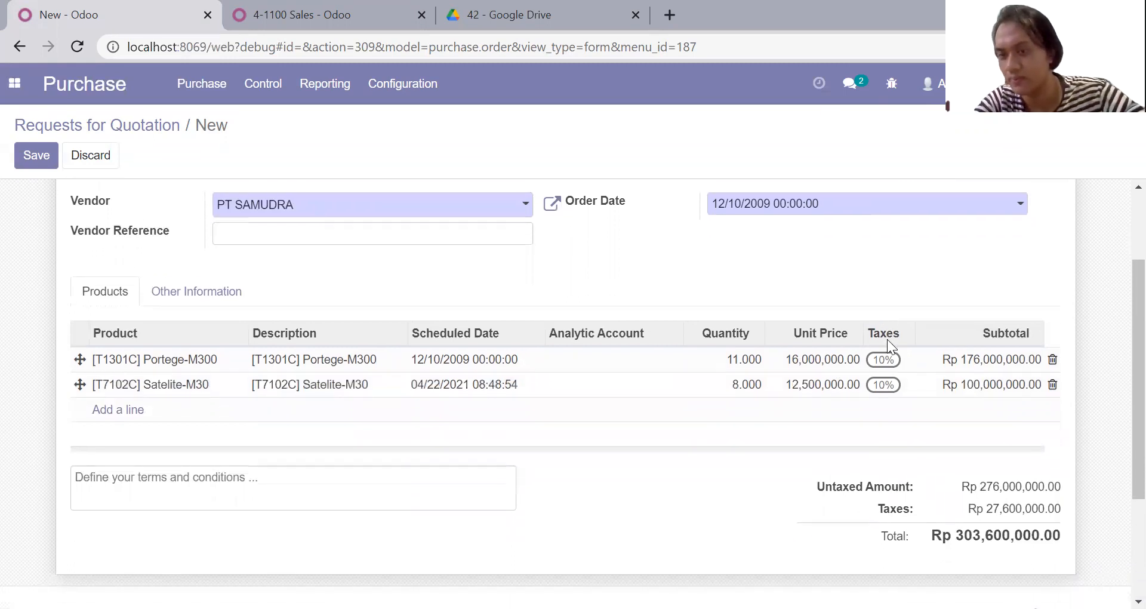
pyautogui.scroll(-1, 887, 345)
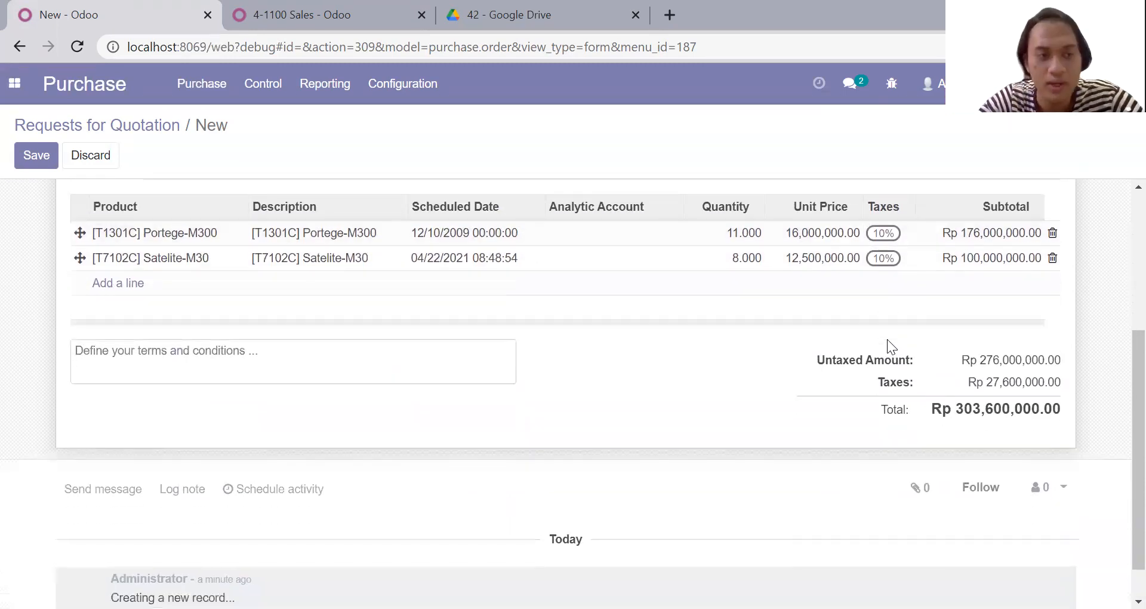
pyautogui.scroll(3, 888, 343)
pyautogui.scroll(-3, 888, 339)
pyautogui.scroll(3, 281, 200)
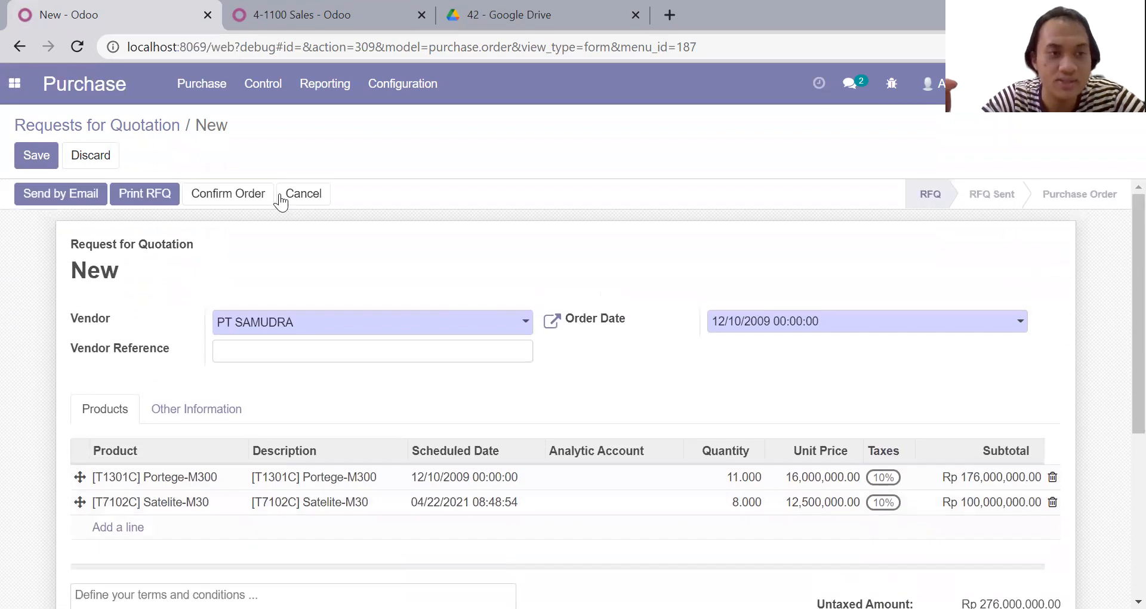
pyautogui.click(489, 8)
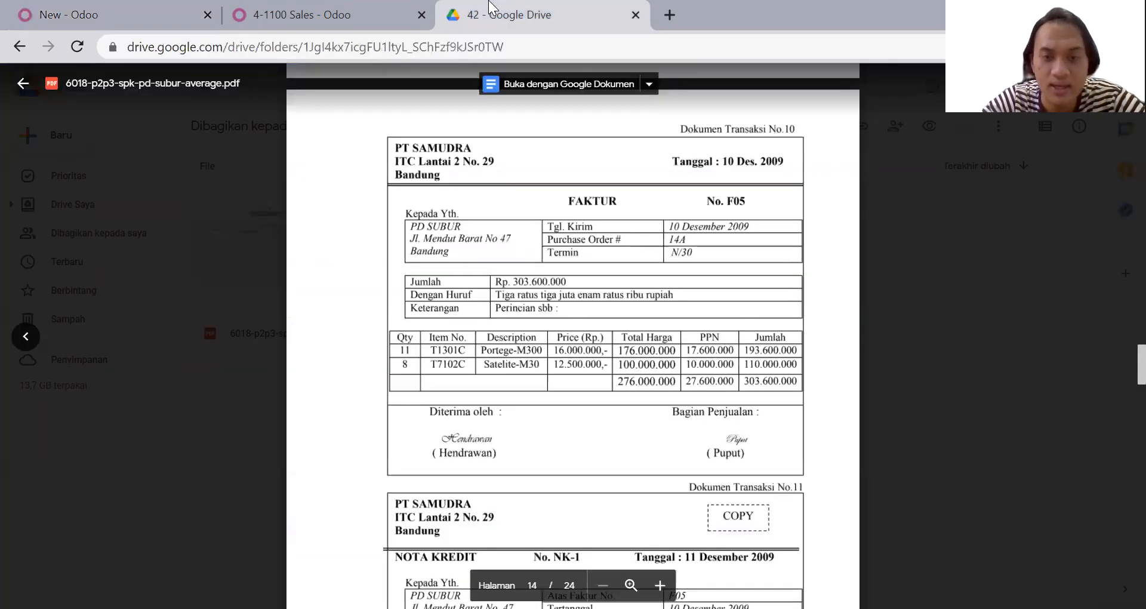
pyautogui.scroll(-5, 444, 258)
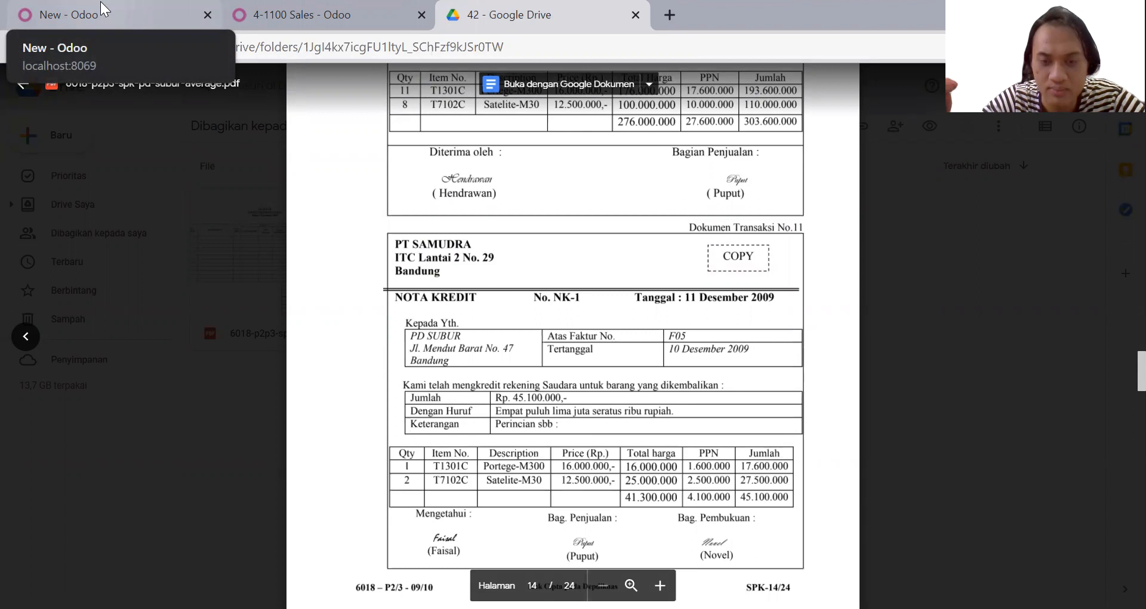
# Switch back to Odoo and save the PT SAMUDRA request for quotation
pyautogui.click(119, 12)
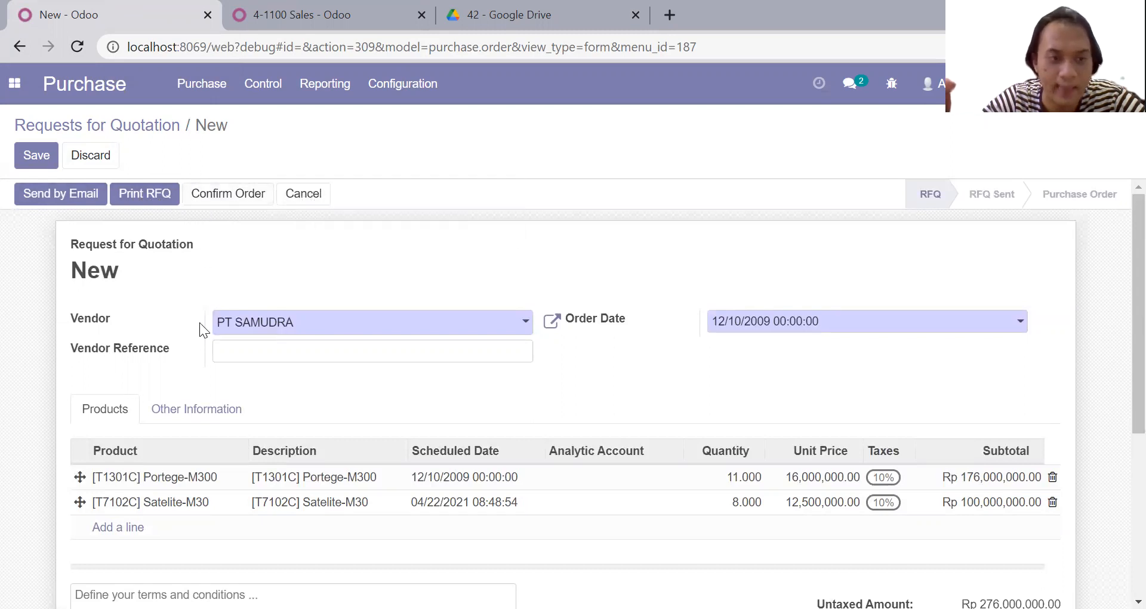
pyautogui.scroll(-2, 199, 323)
pyautogui.scroll(2, 199, 323)
pyautogui.click(56, 159)
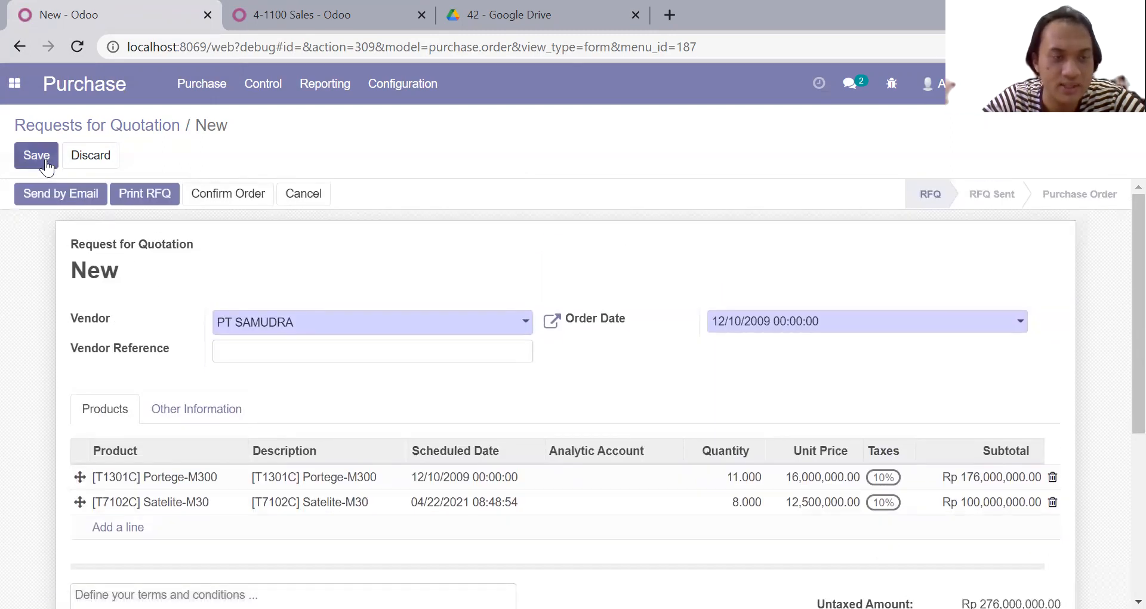
# Switch to the Google Drive PDF and read Dokumen Transaksi No.11 to No.13, noting the Penjualan tunai entry in the Nota Kontan
pyautogui.click(493, 7)
pyautogui.scroll(-10, 507, 262)
pyautogui.scroll(-1, 508, 262)
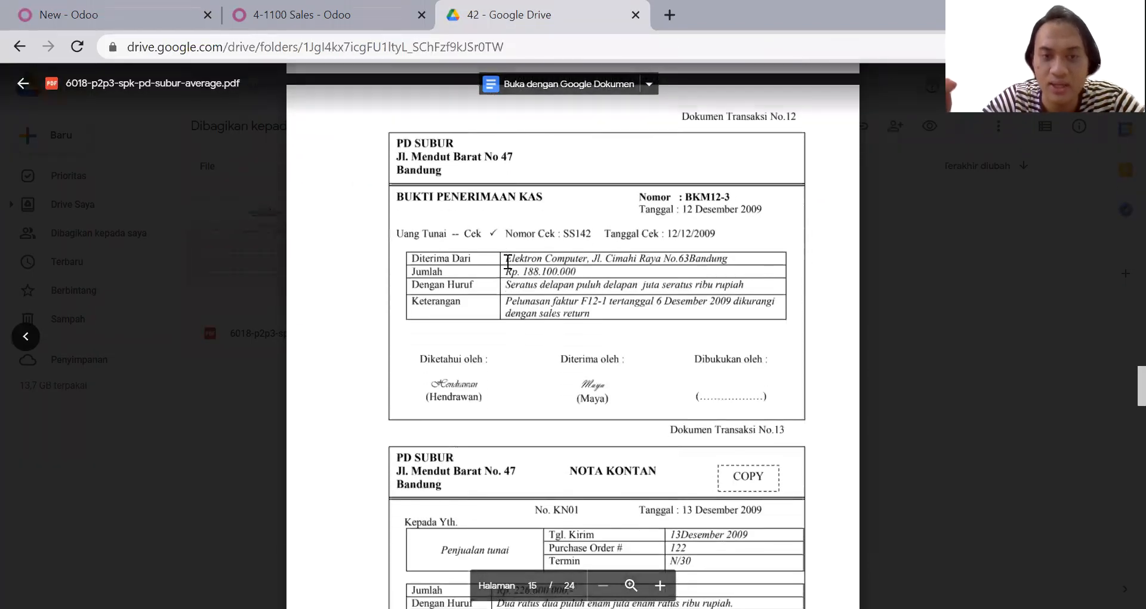
pyautogui.scroll(-3, 507, 261)
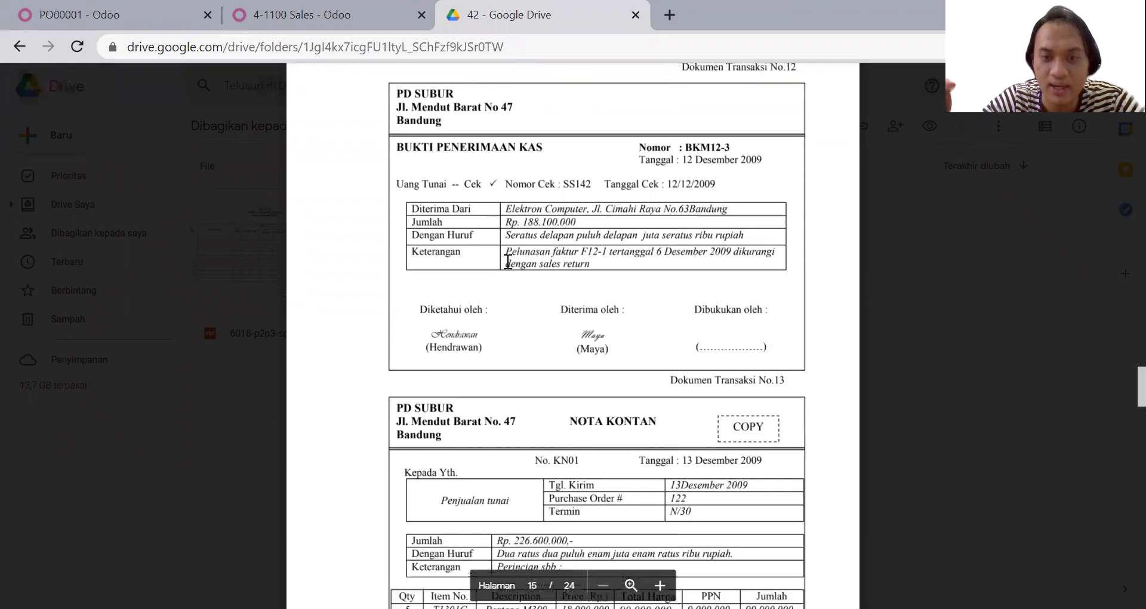
pyautogui.scroll(1, 507, 262)
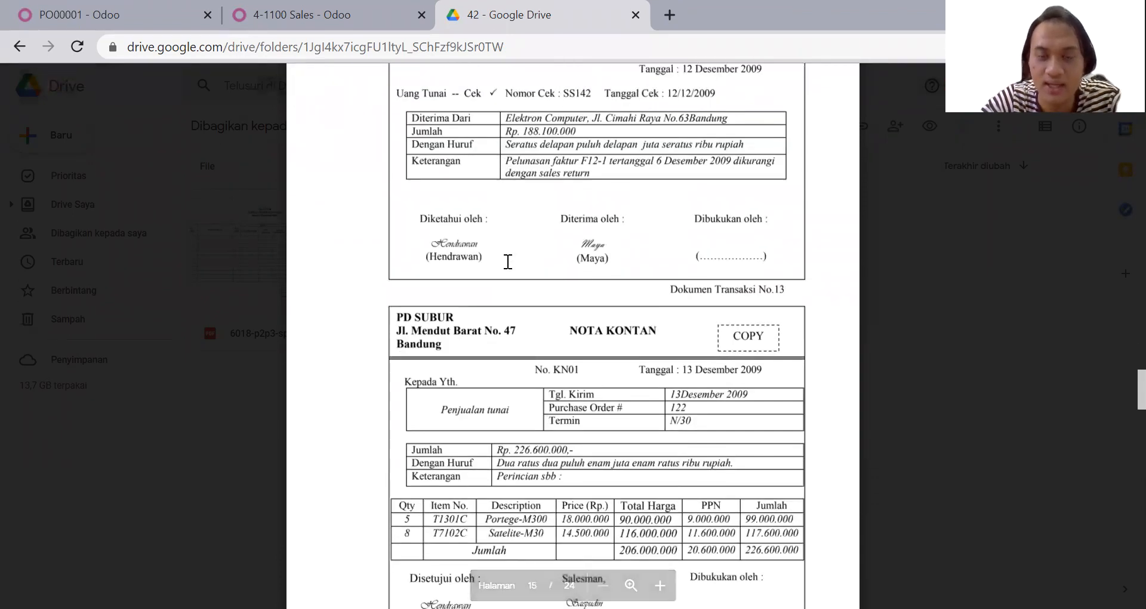
pyautogui.scroll(10, 507, 262)
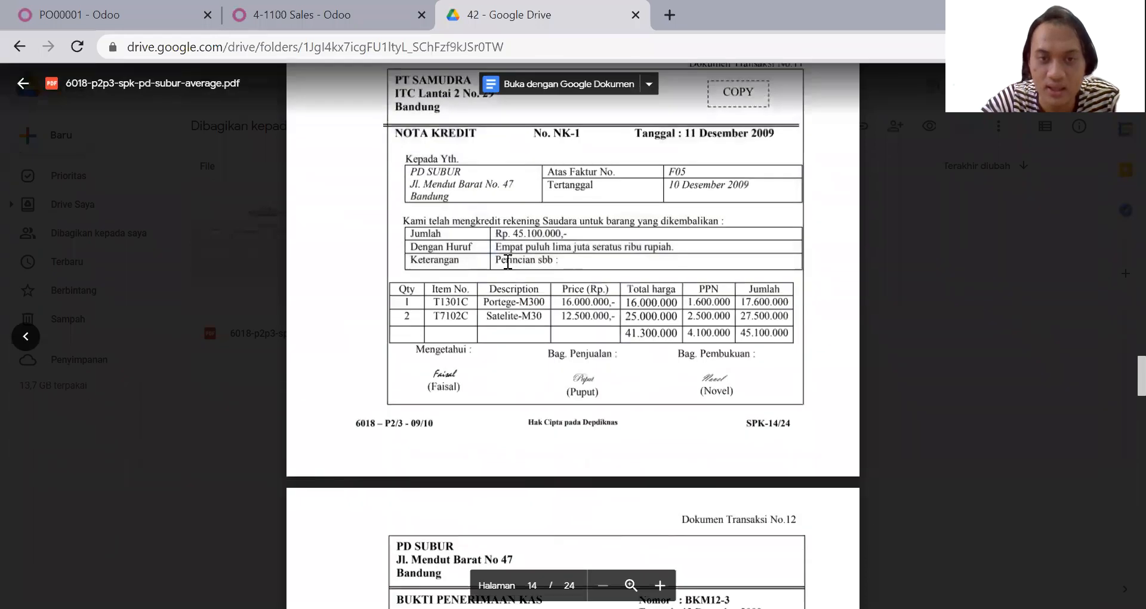
pyautogui.scroll(-3, 508, 261)
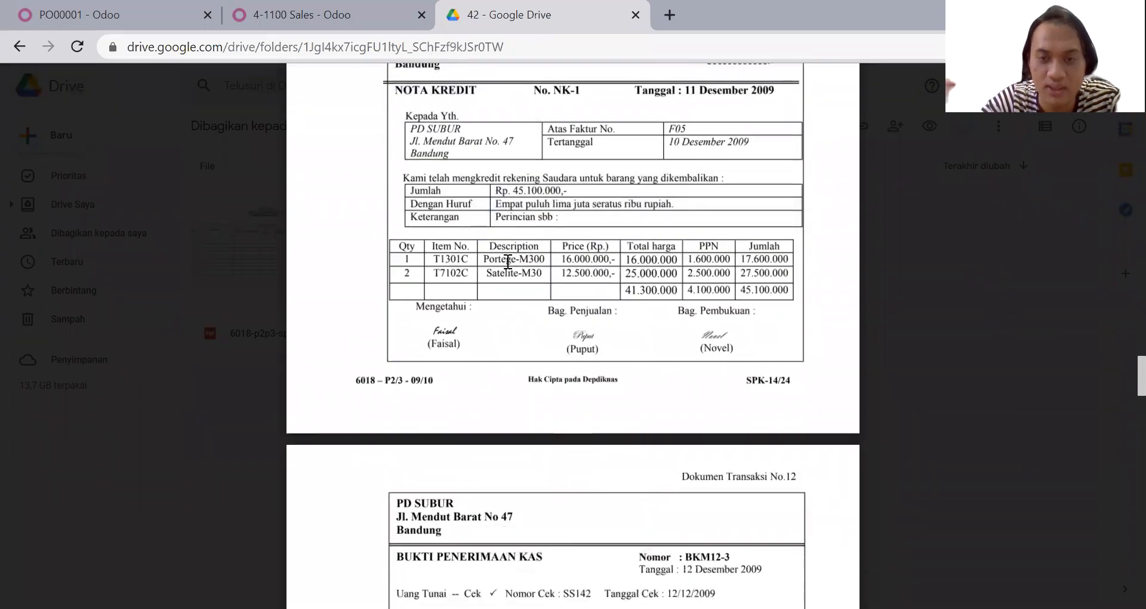
pyautogui.scroll(-4, 508, 262)
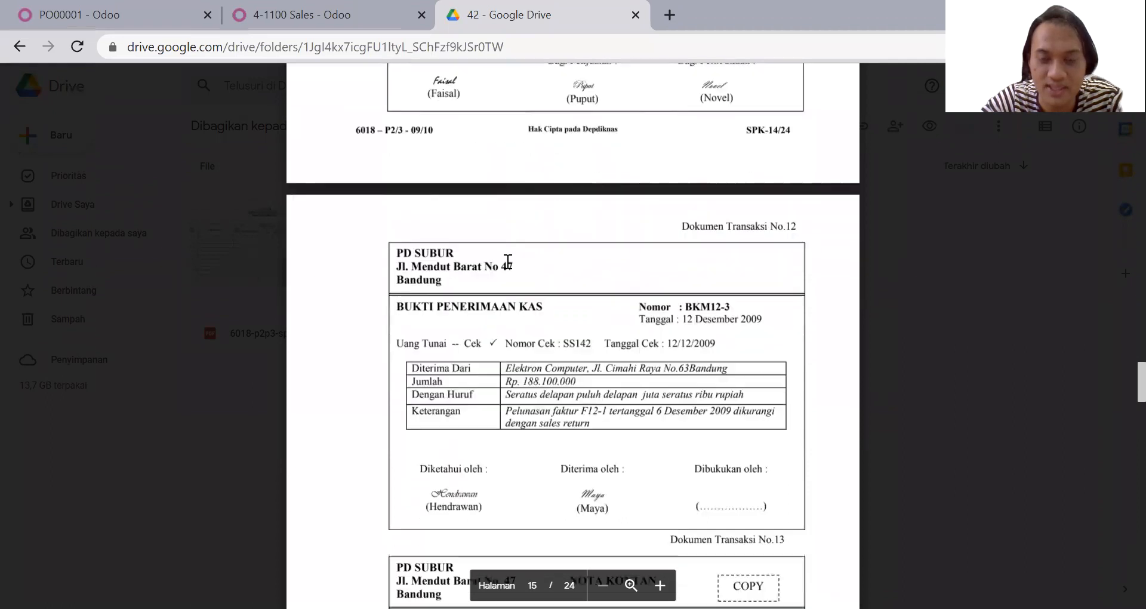
pyautogui.scroll(-4, 507, 262)
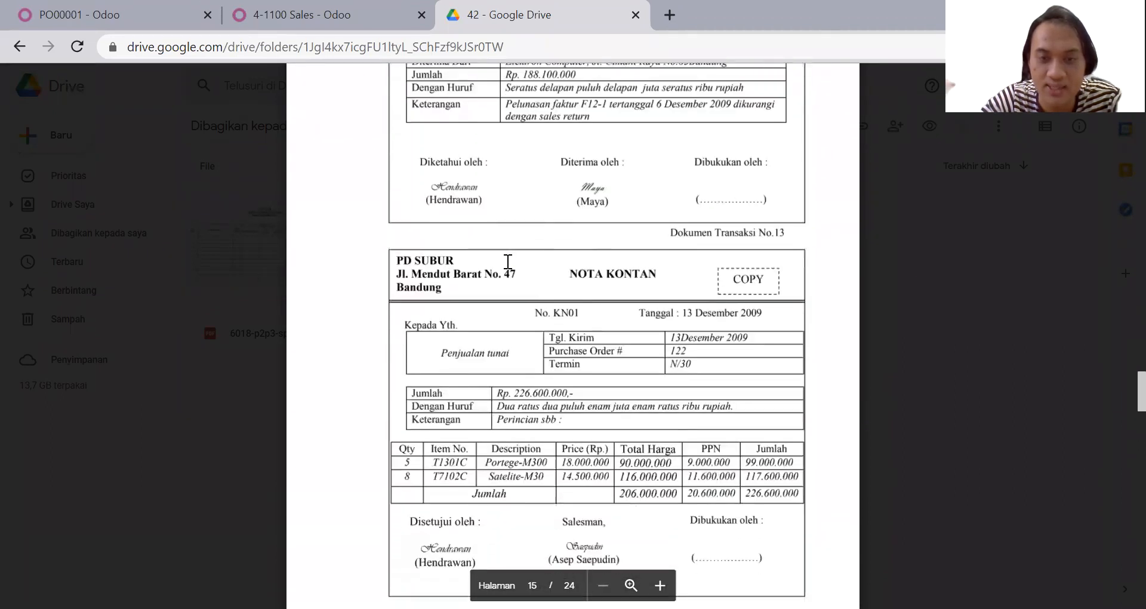
pyautogui.scroll(-1, 508, 262)
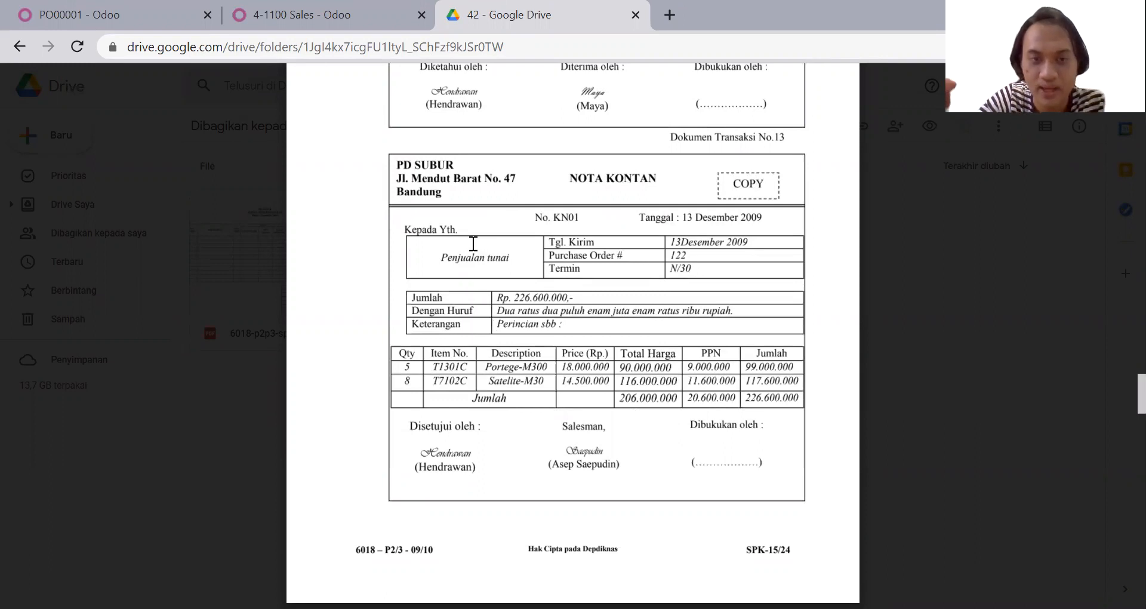
pyautogui.moveTo(442, 257); pyautogui.dragTo(505, 256)
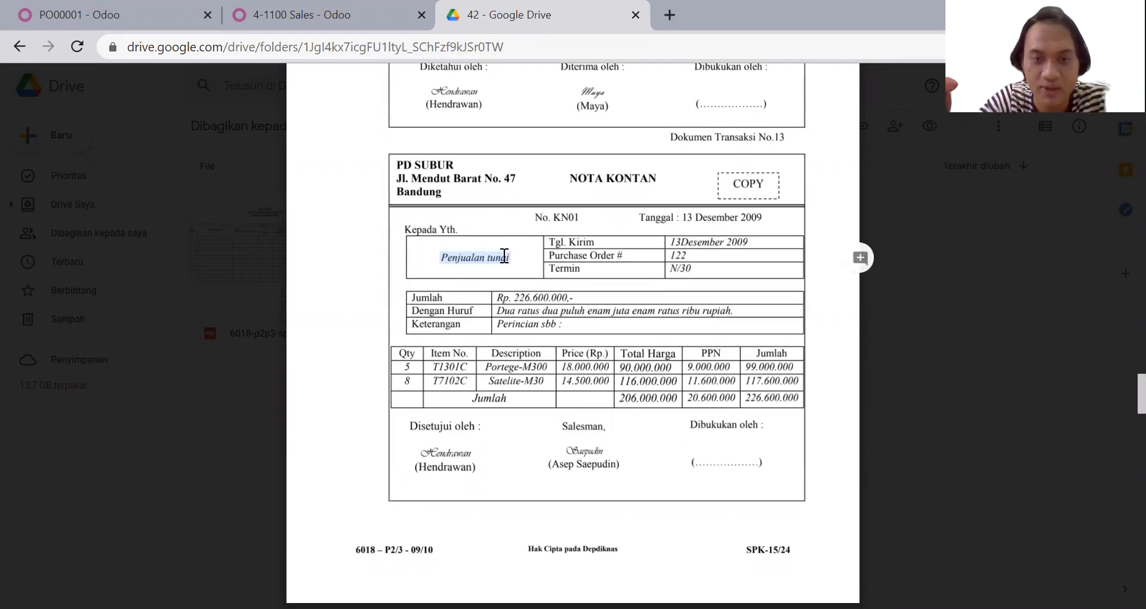
# Switch back to Odoo and open the Accounting app's overview
pyautogui.click(120, 16)
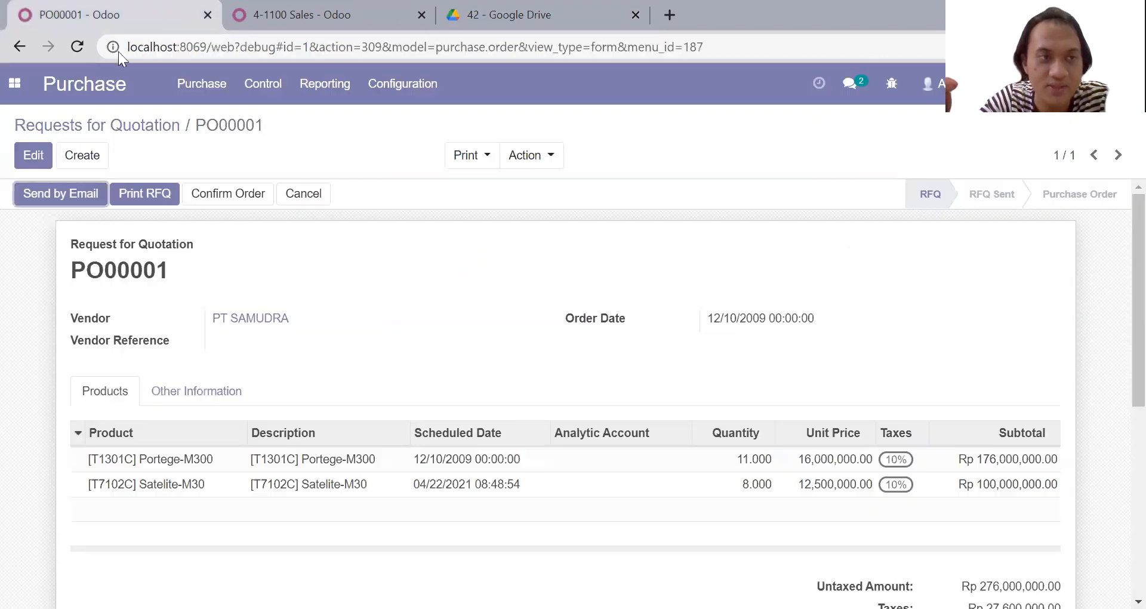
pyautogui.click(13, 83)
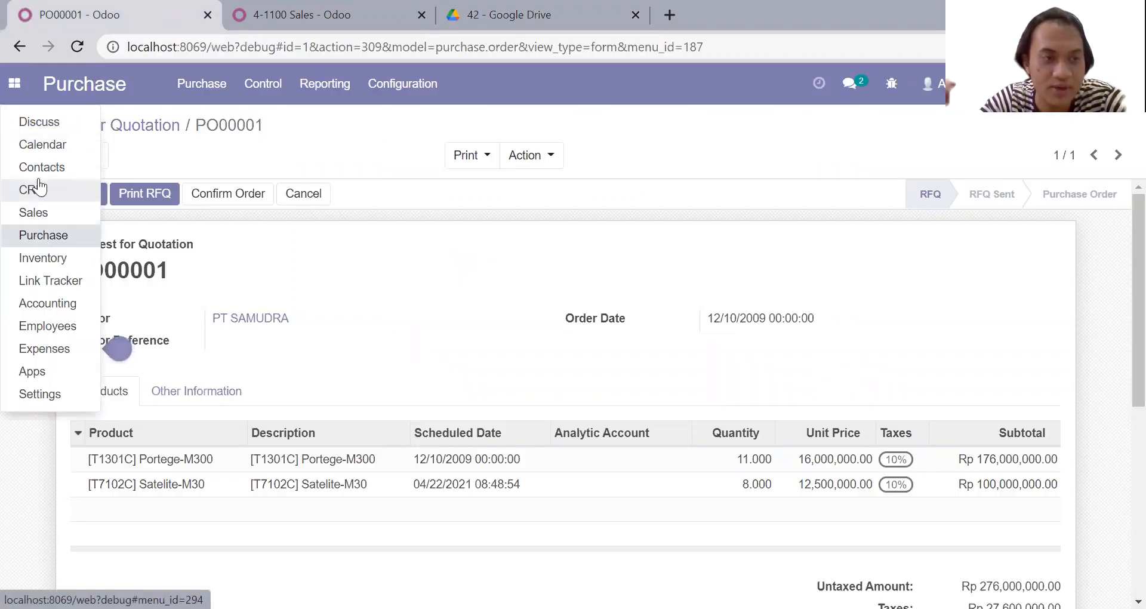
pyautogui.click(38, 304)
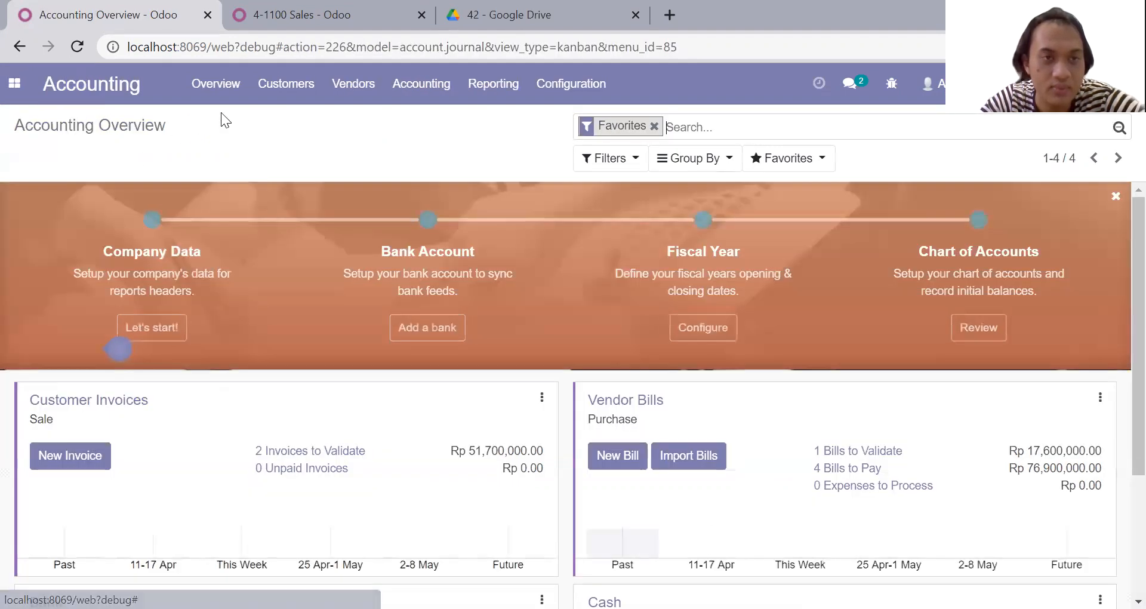
# Create a new customer invoice and choose Prima Persada Computer as the customer
pyautogui.click(282, 90)
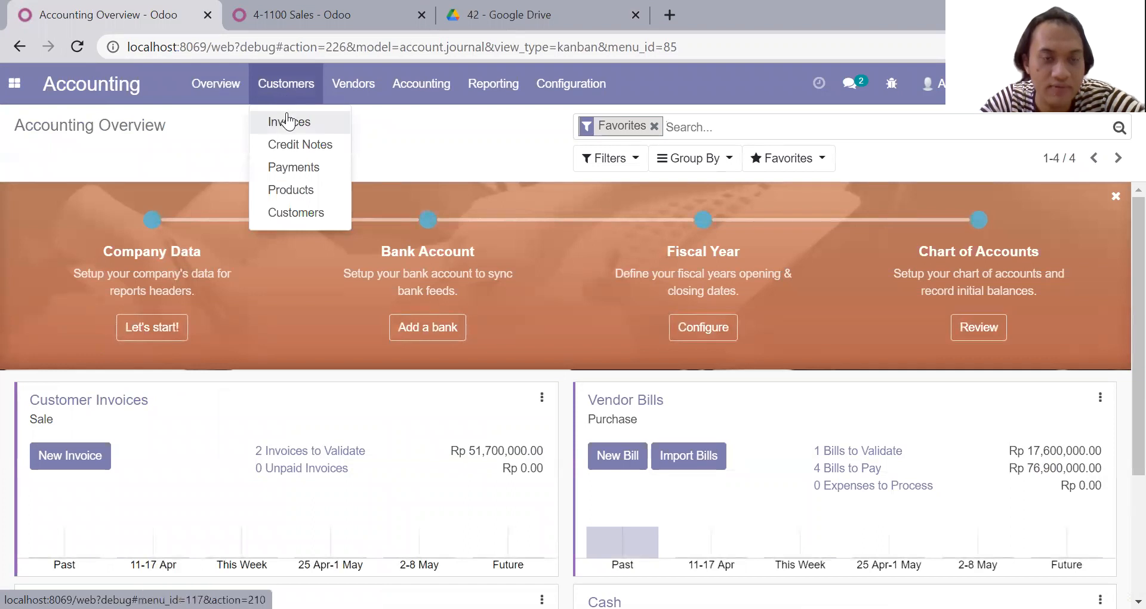
pyautogui.click(286, 113)
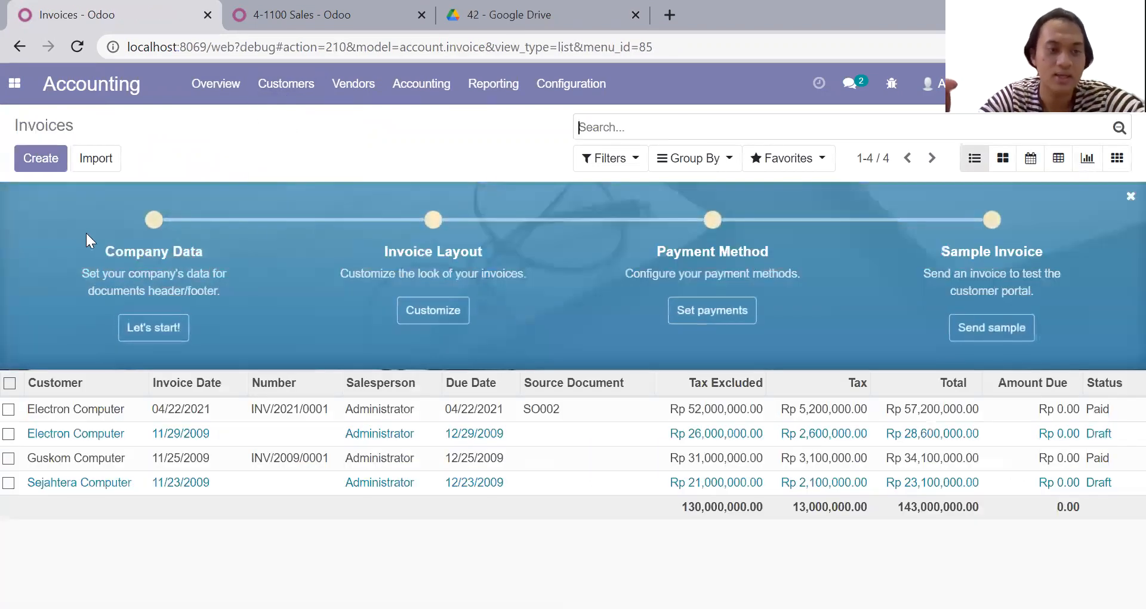
pyautogui.click(46, 169)
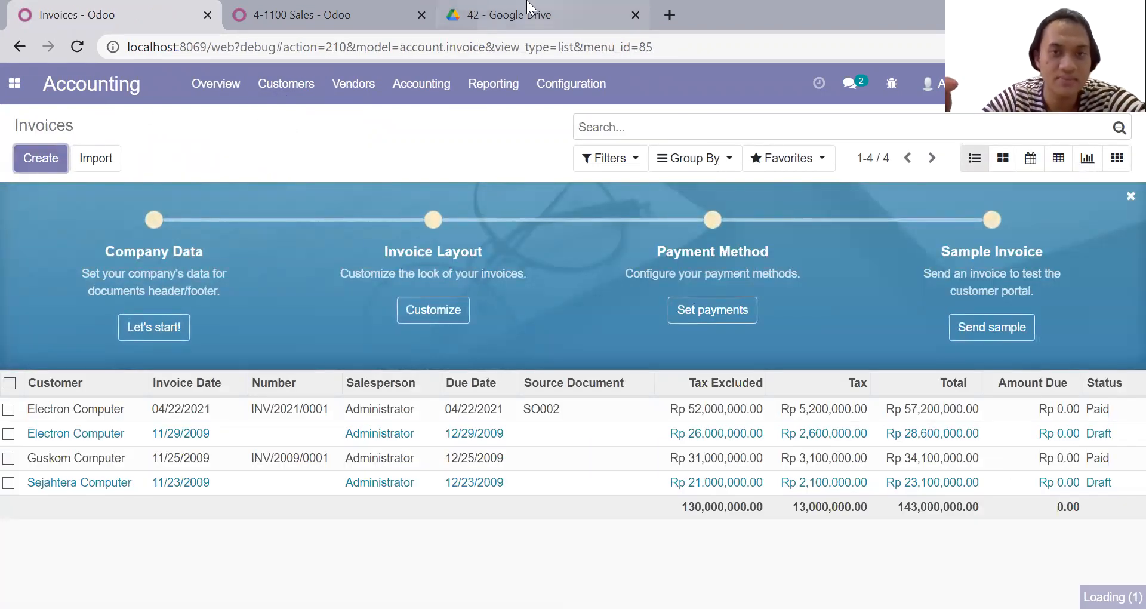
pyautogui.click(511, 14)
pyautogui.click(132, 10)
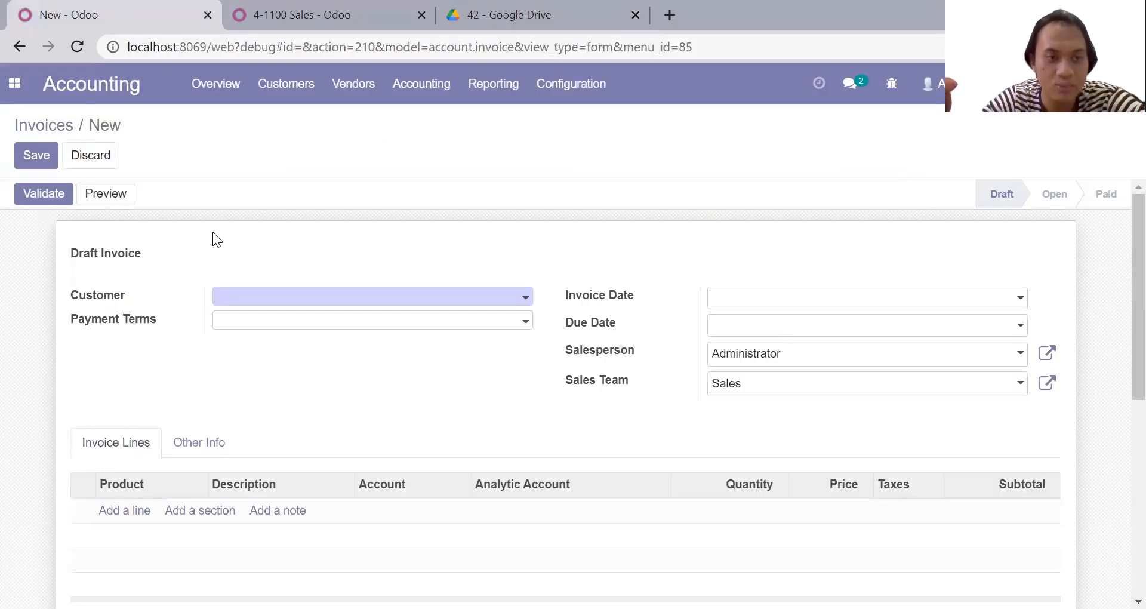
pyautogui.click(243, 296)
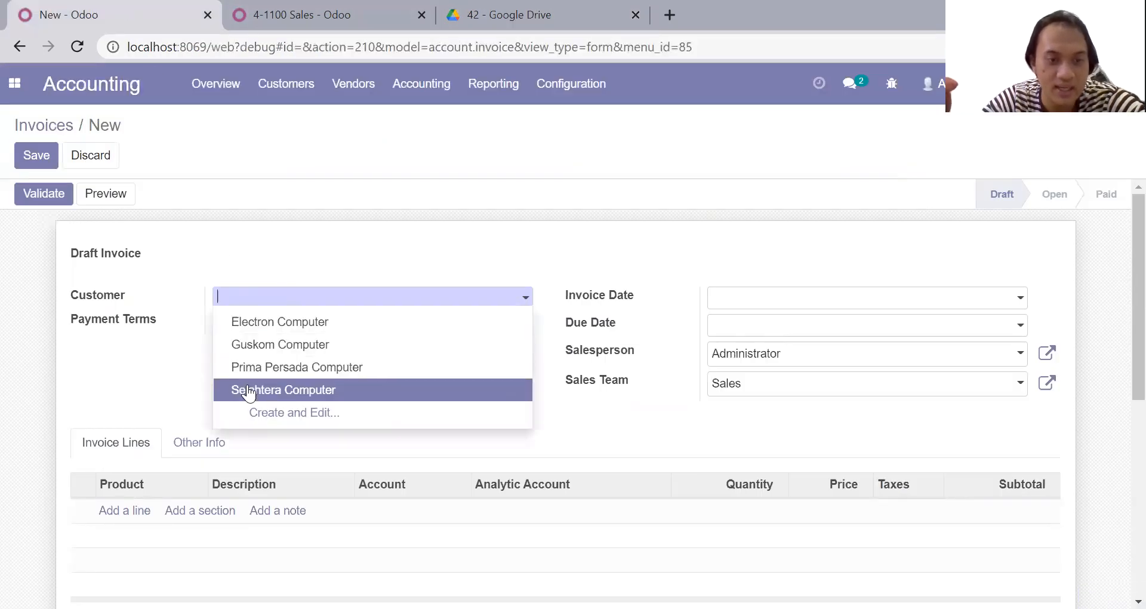
pyautogui.click(254, 367)
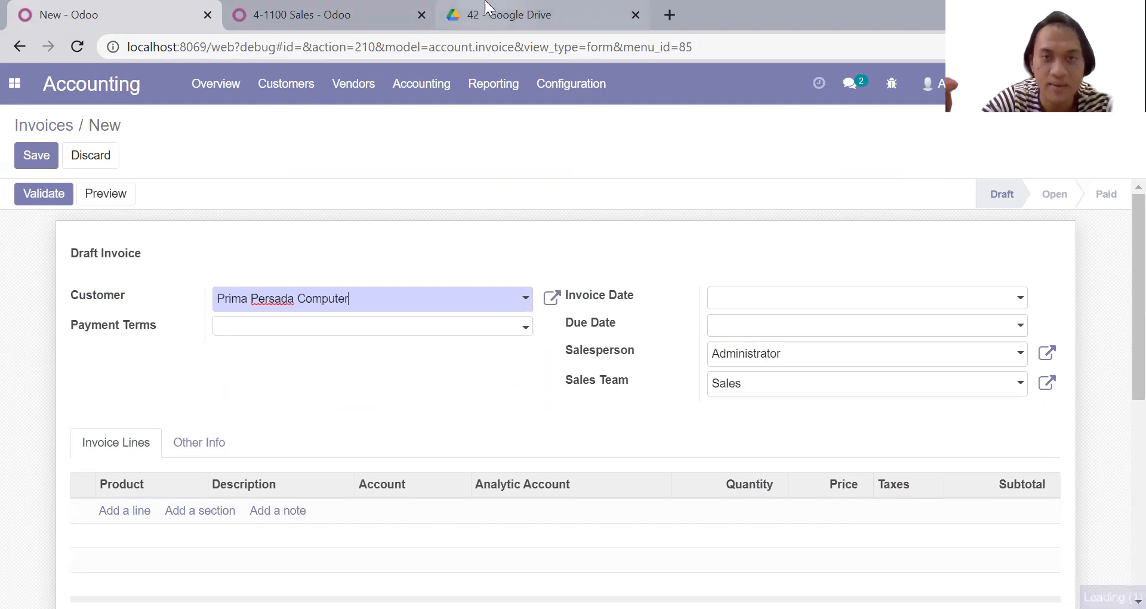
# Check the Nota Kontan in the Google Drive PDF, return to Odoo, and add an invoice line for [T1301C] Portege-M300
pyautogui.click(489, 10)
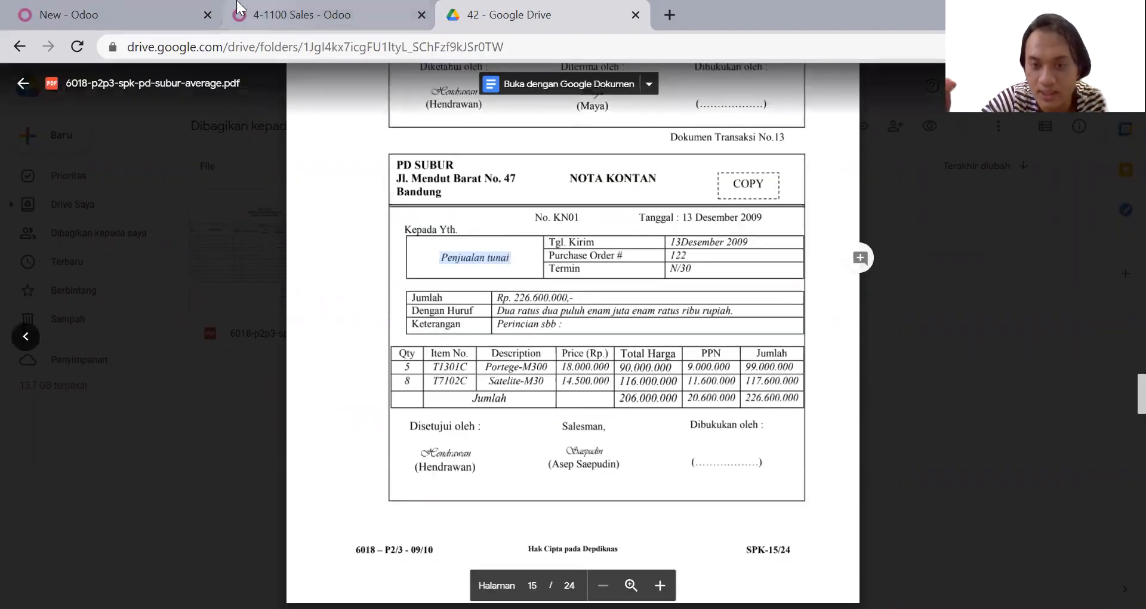
pyautogui.click(167, 8)
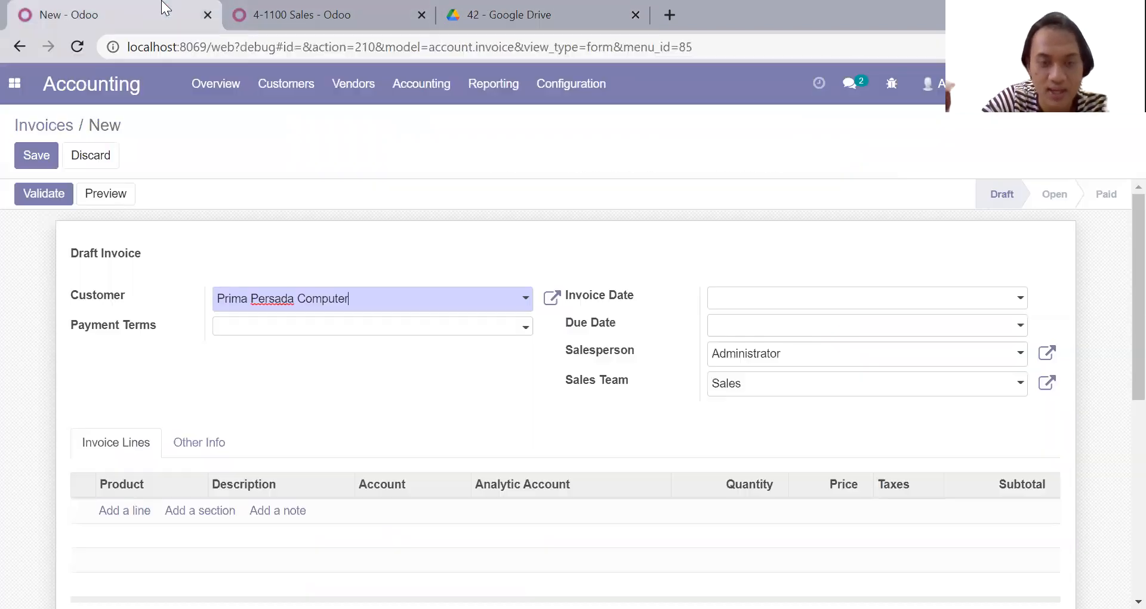
pyautogui.click(137, 512)
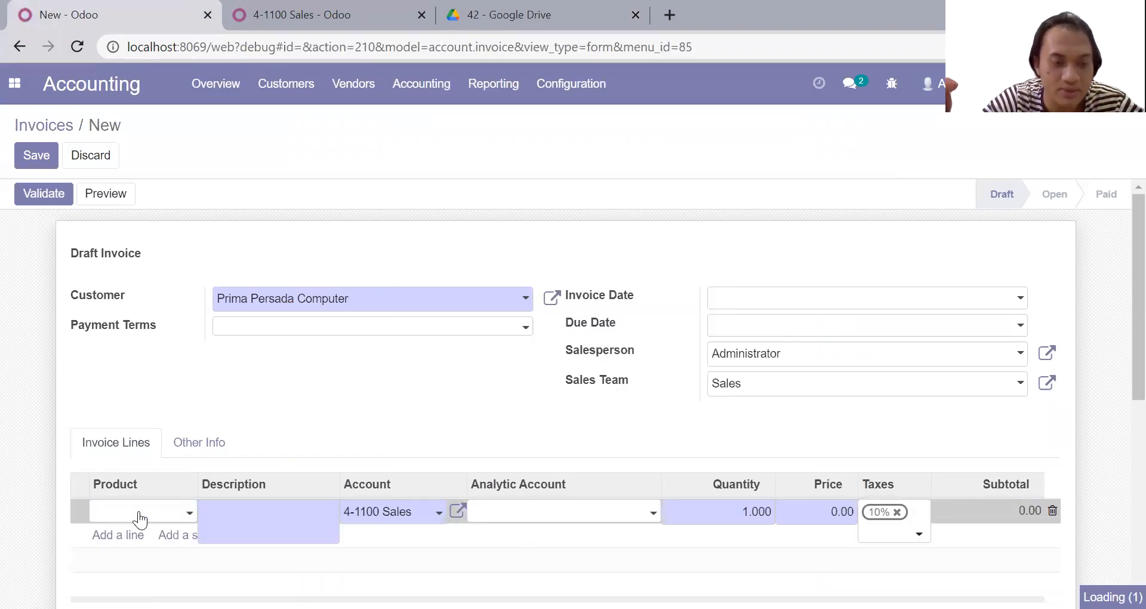
pyautogui.click(138, 512)
pyautogui.click(173, 437)
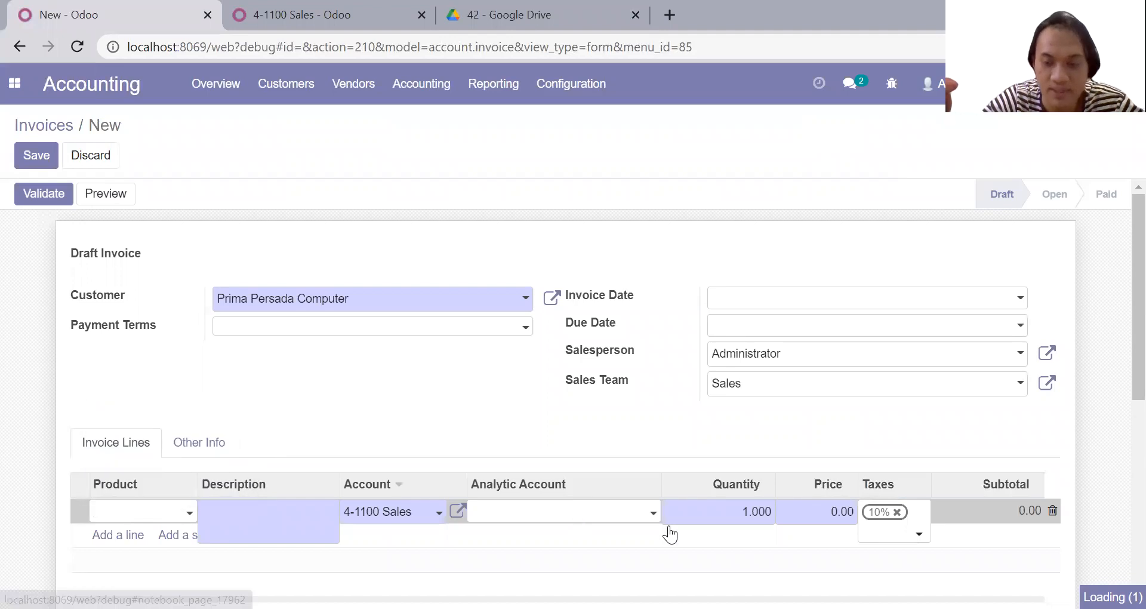
pyautogui.click(812, 520)
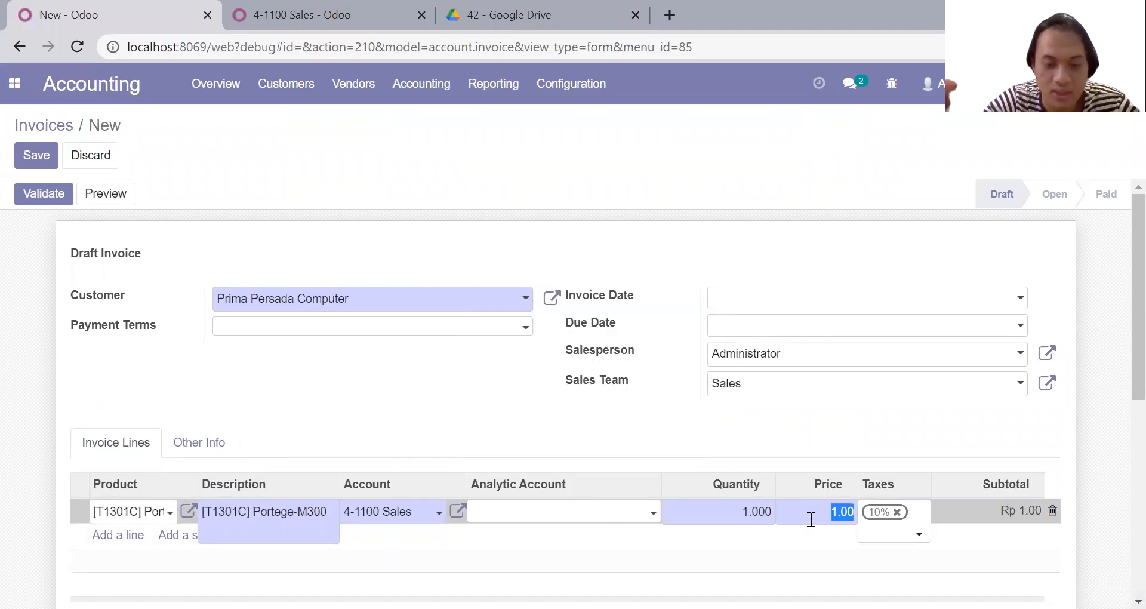
pyautogui.click(764, 511)
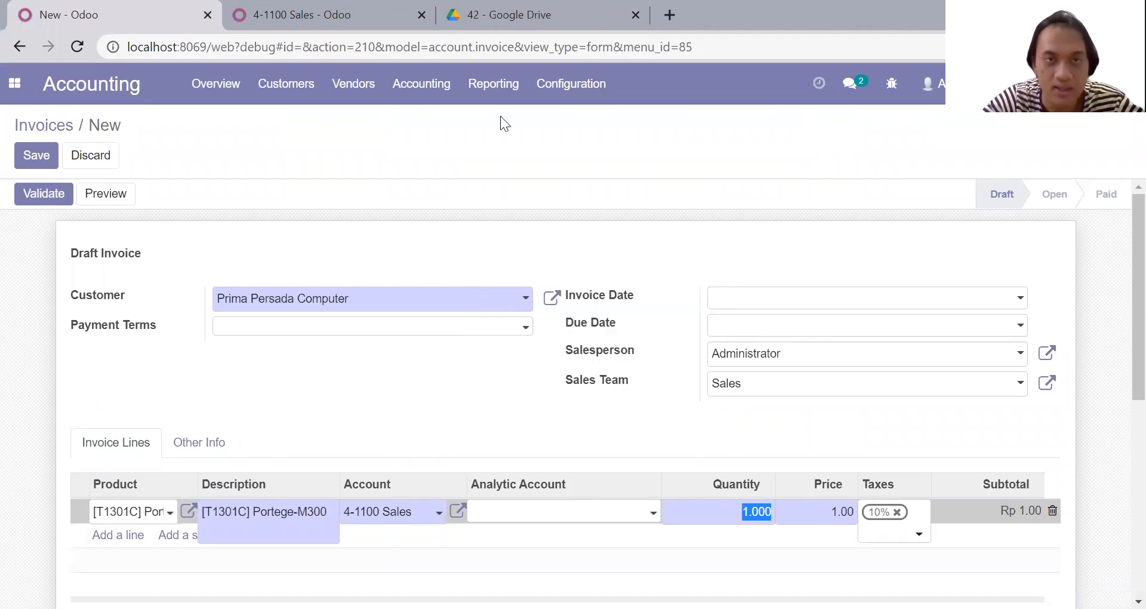
# Check the quantity in the Google Drive PDF, then in Odoo set the Portege-M300 line to quantity 5 and price 18500000
pyautogui.click(513, 15)
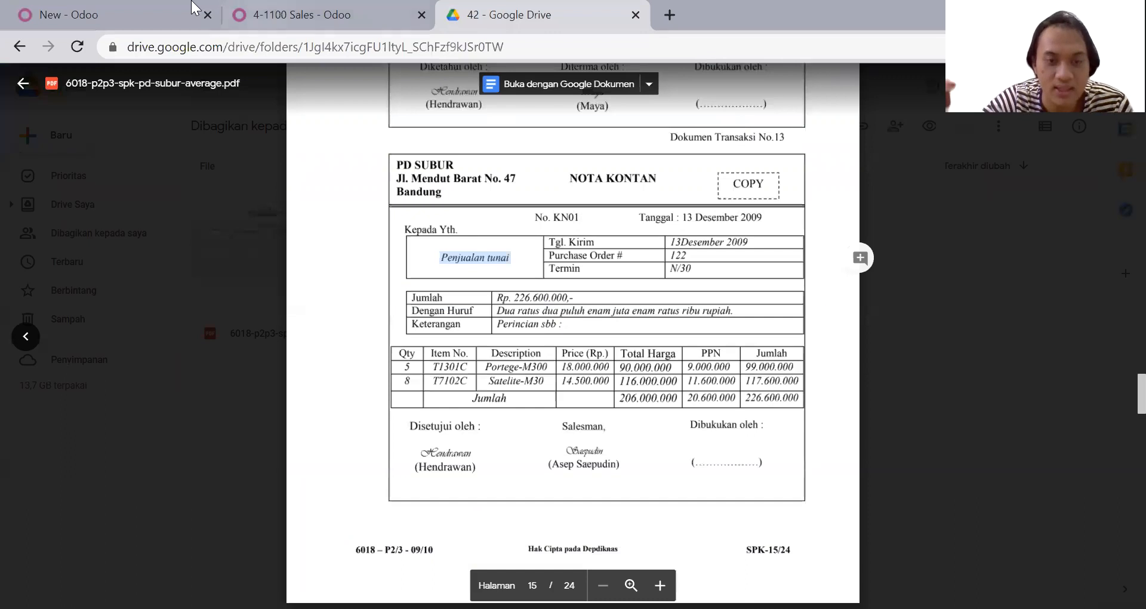
pyautogui.click(87, 6)
pyautogui.write('5')
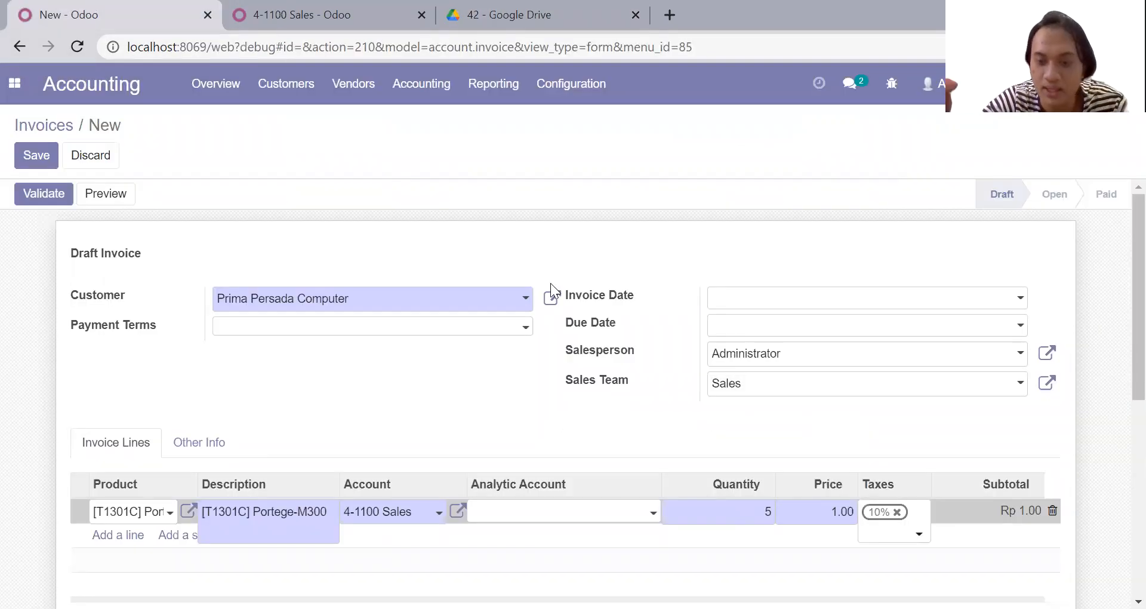
pyautogui.click(814, 514)
pyautogui.write('185000')
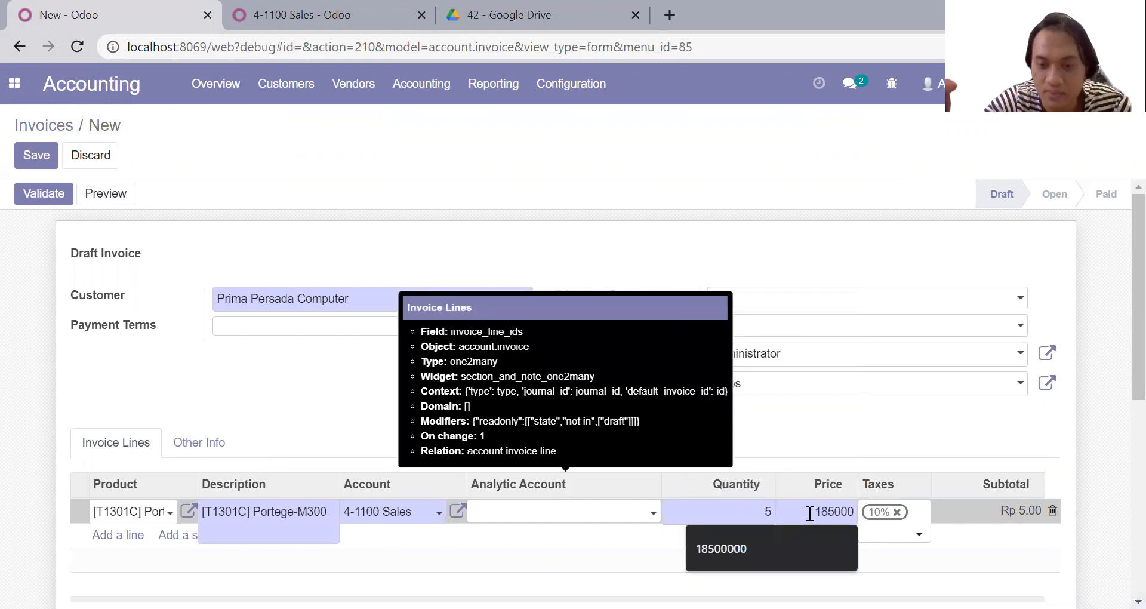
pyautogui.click(776, 540)
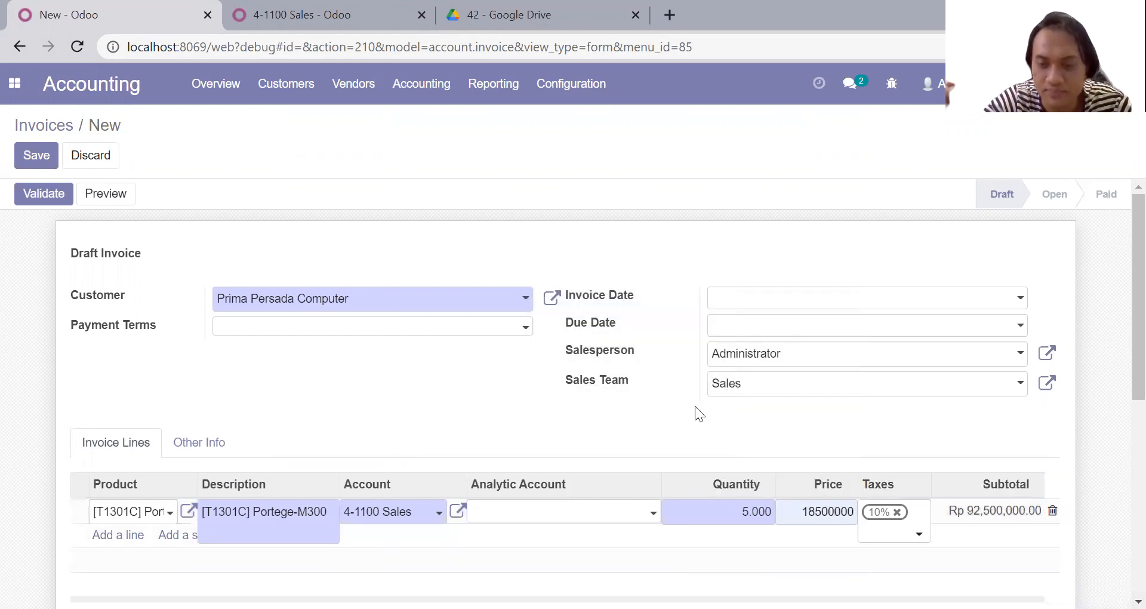
pyautogui.click(697, 412)
# Check the second item in the Google Drive PDF and add an Odoo invoice line for [T7102C] Satelite-M30, quantity 8, price 14500000
pyautogui.scroll(-3, 695, 412)
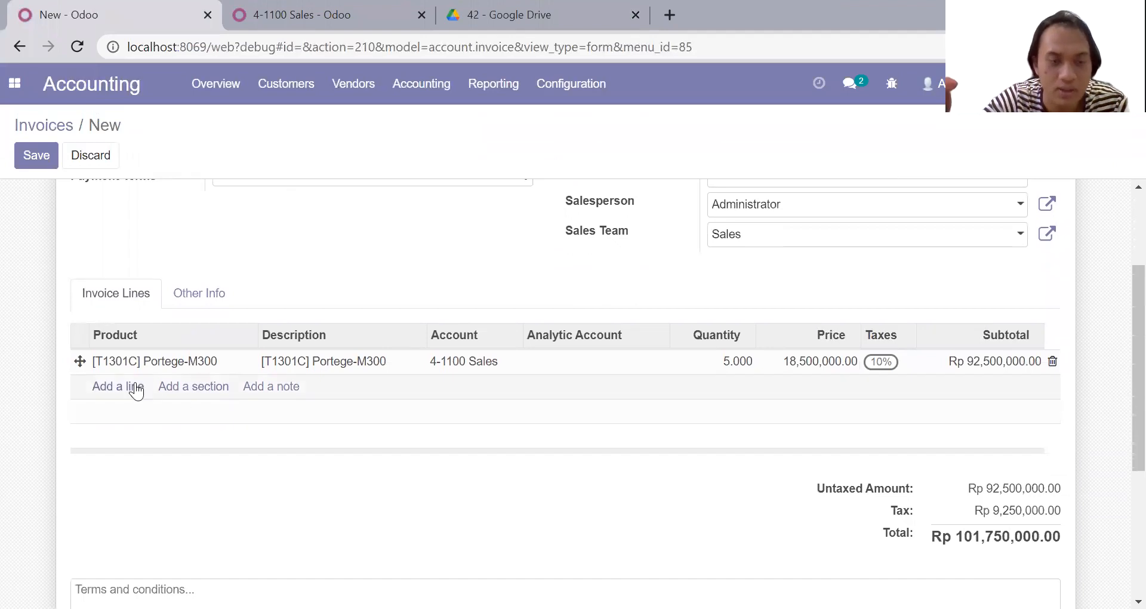
pyautogui.click(499, 14)
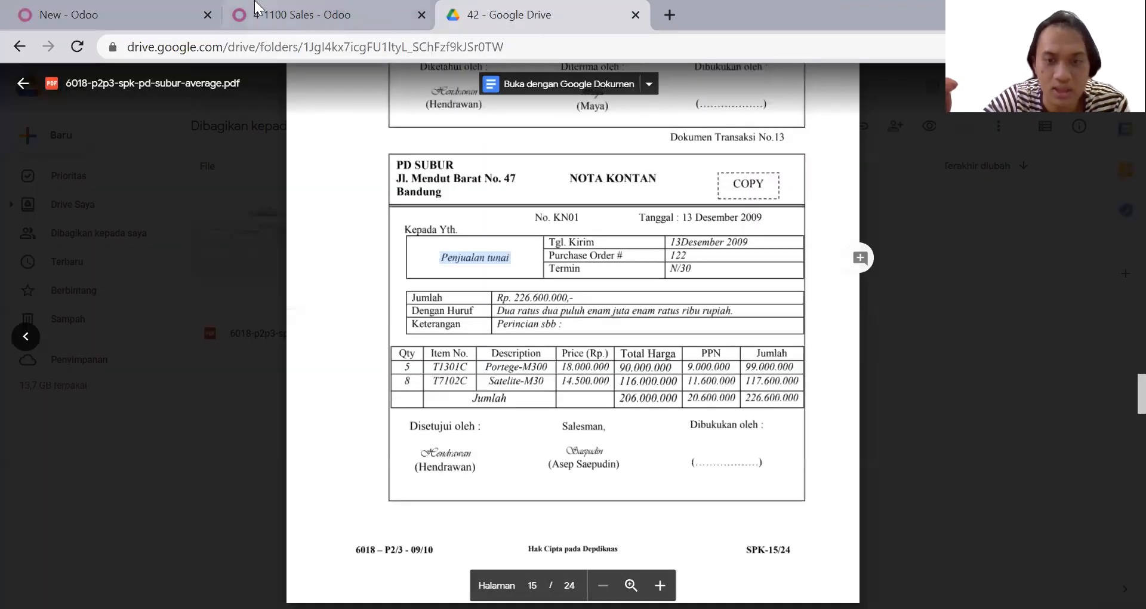
pyautogui.click(74, 7)
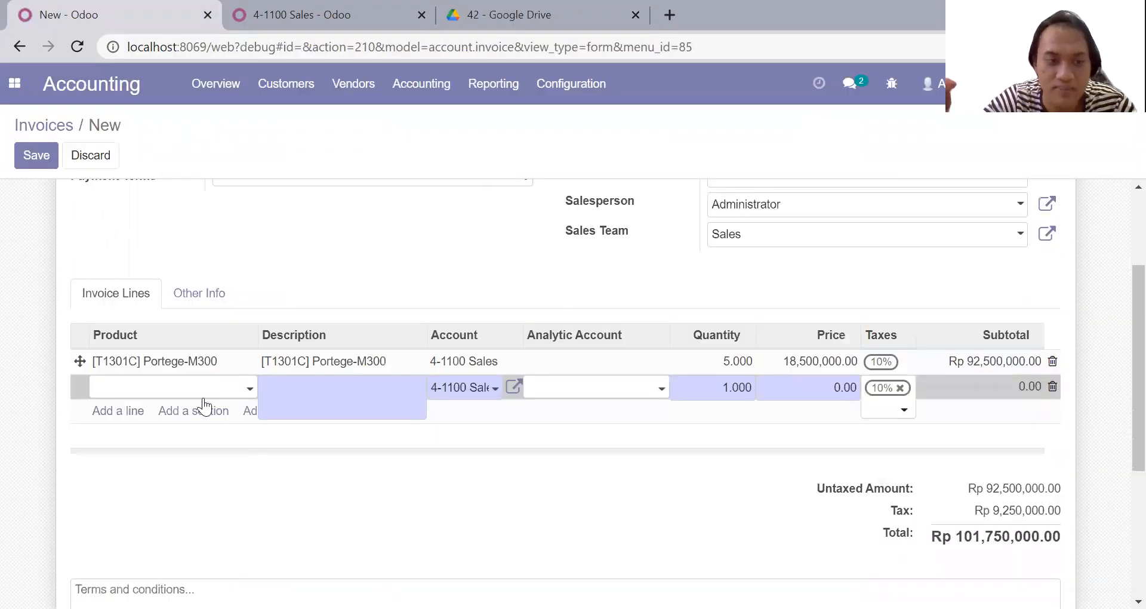
pyautogui.write('sat')
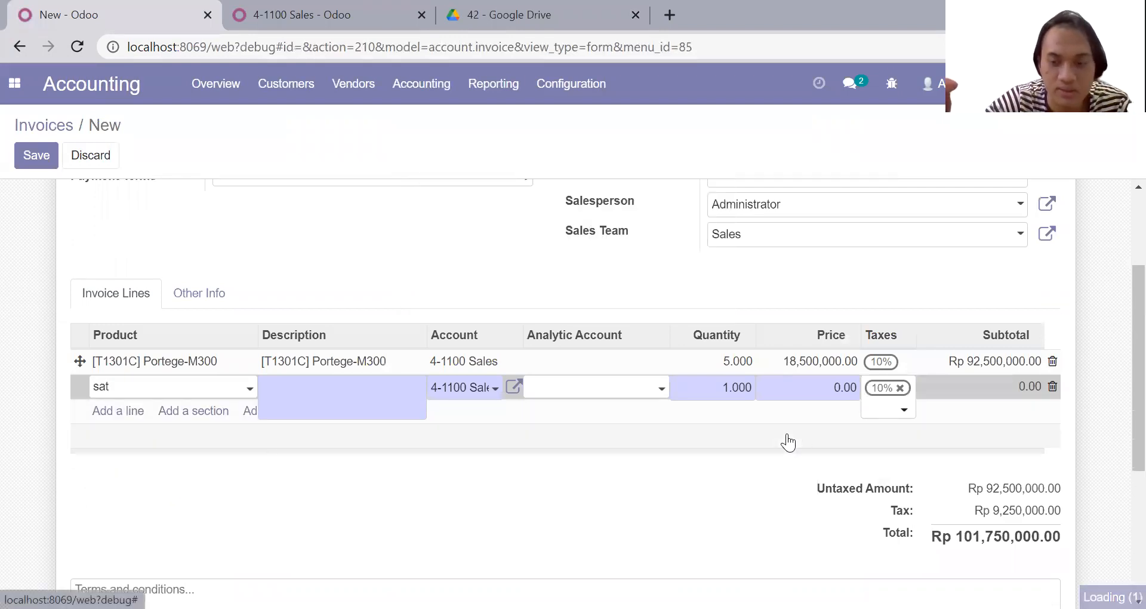
pyautogui.click(828, 388)
pyautogui.write('145000')
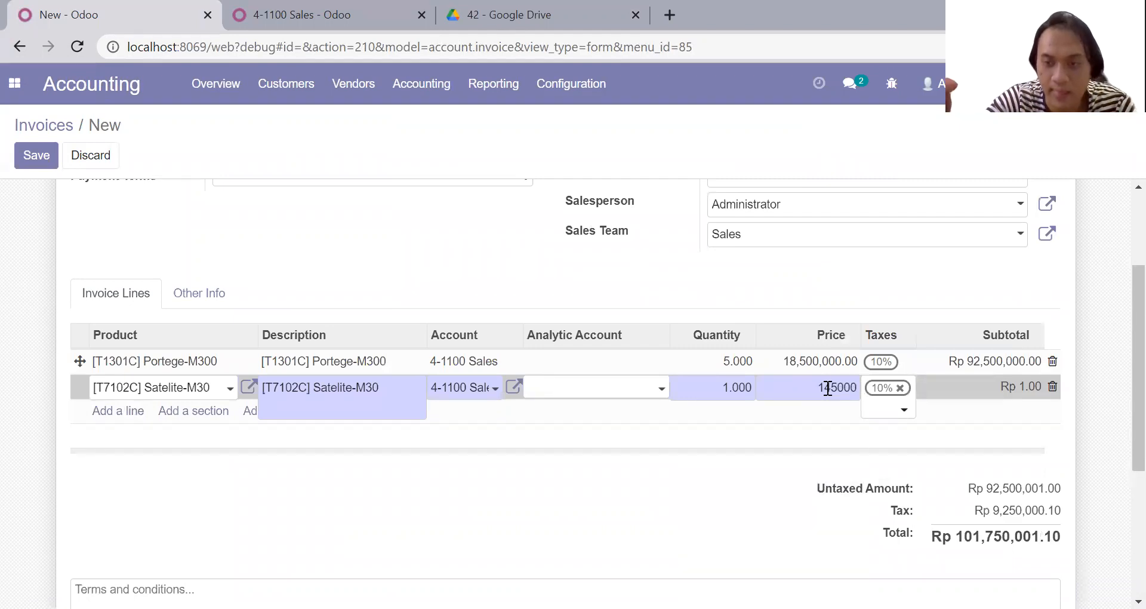
pyautogui.click(736, 389)
pyautogui.write('8')
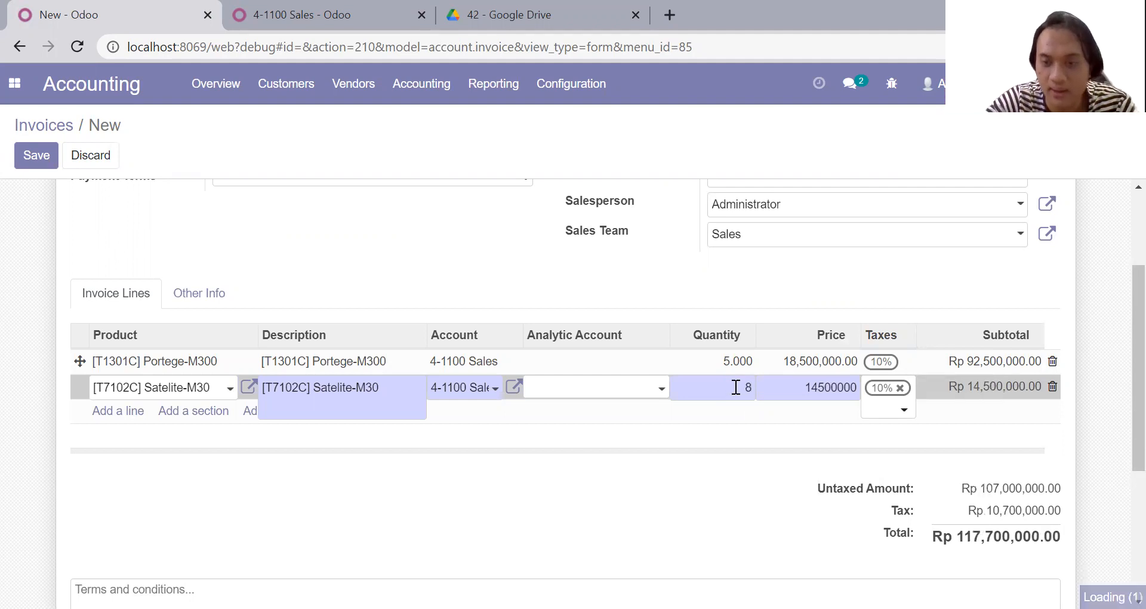
pyautogui.click(730, 419)
# Compare the invoice's lines and totals in Odoo with the Nota Kontan in the Google Drive PDF, dropping the blank third line
pyautogui.click(556, 8)
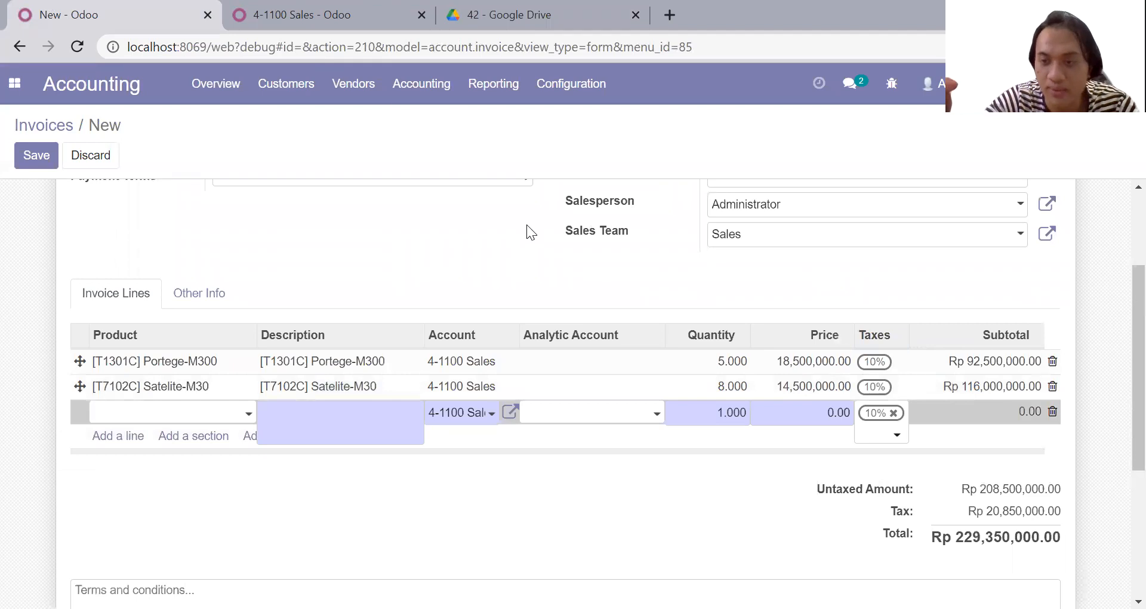
pyautogui.scroll(-2, 527, 227)
pyautogui.scroll(1, 528, 232)
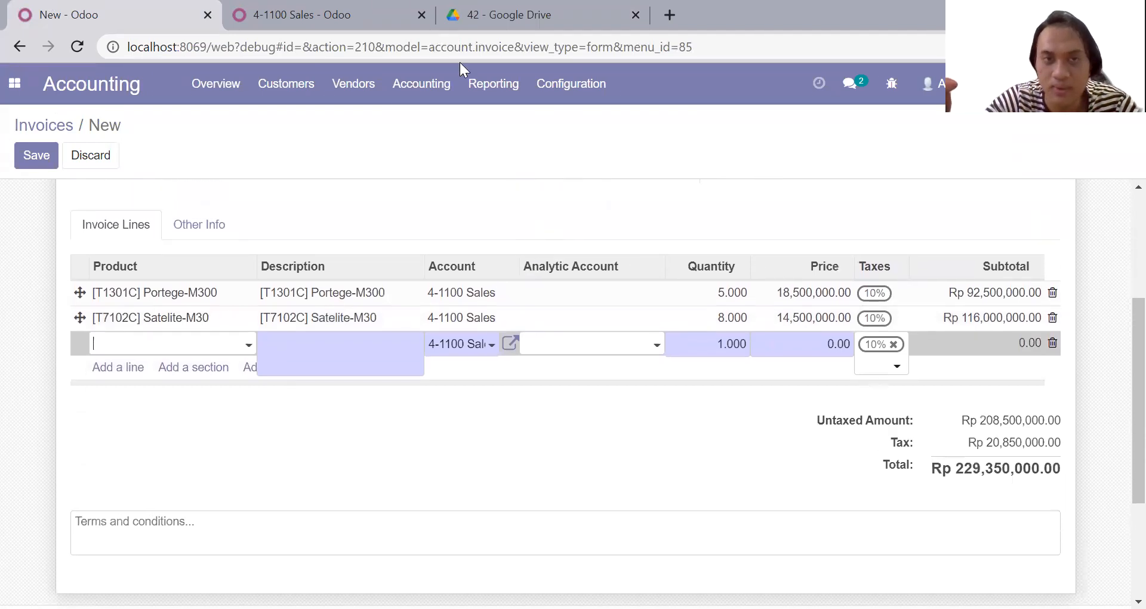
pyautogui.click(476, 13)
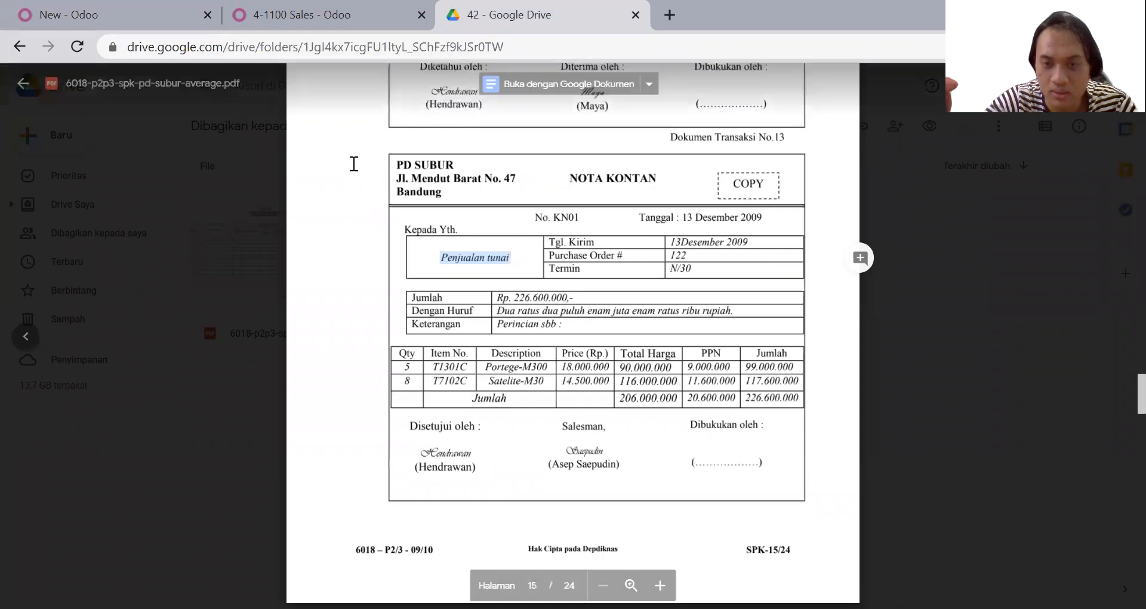
pyautogui.click(160, 7)
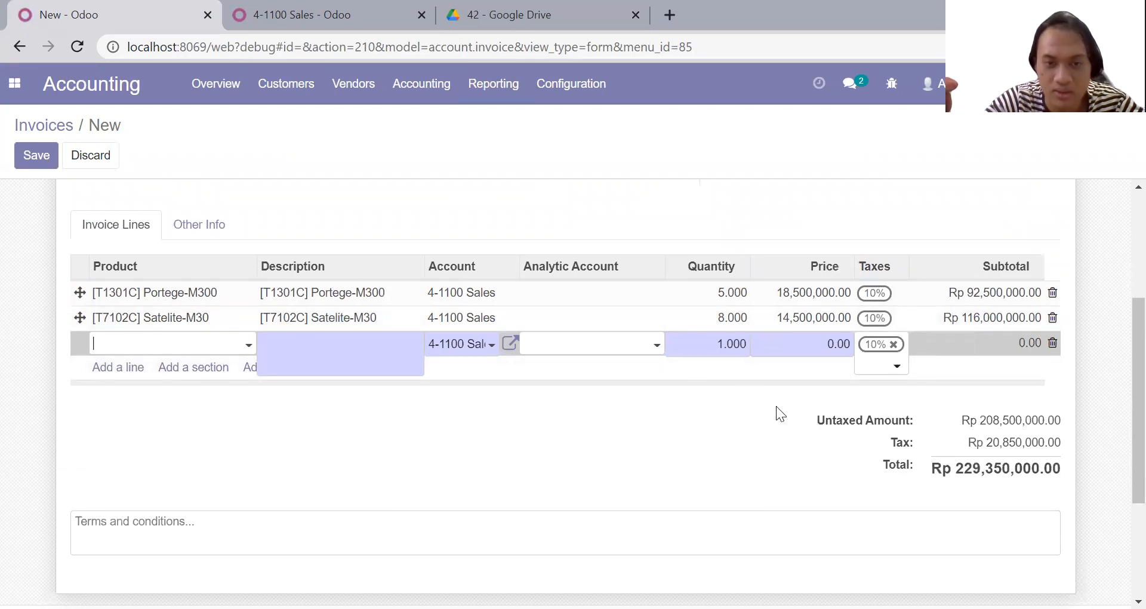
pyautogui.click(625, 402)
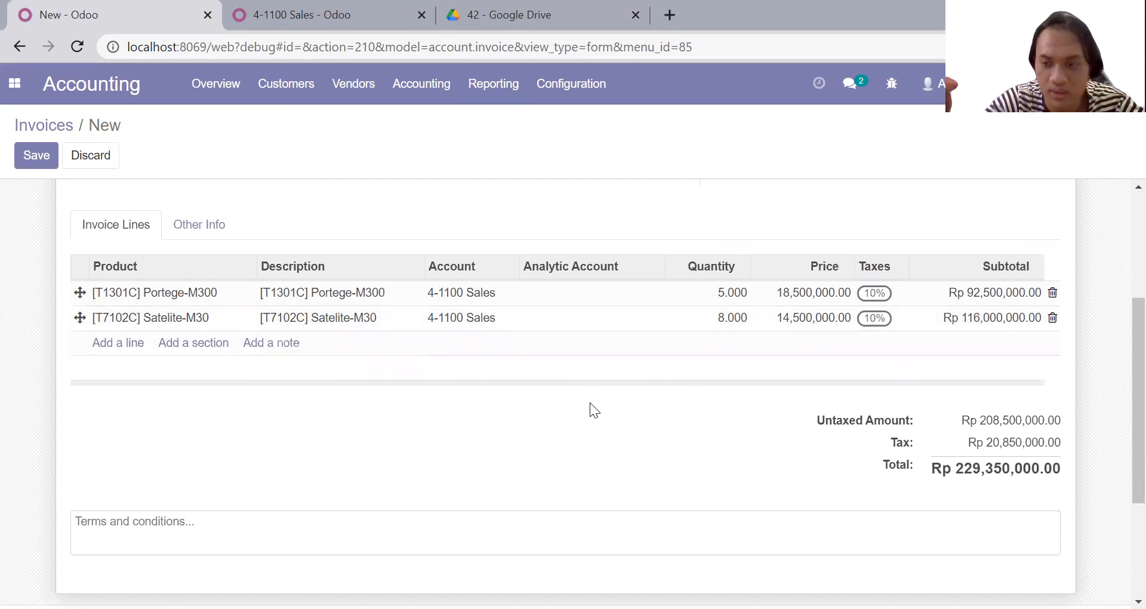
pyautogui.scroll(-1, 589, 402)
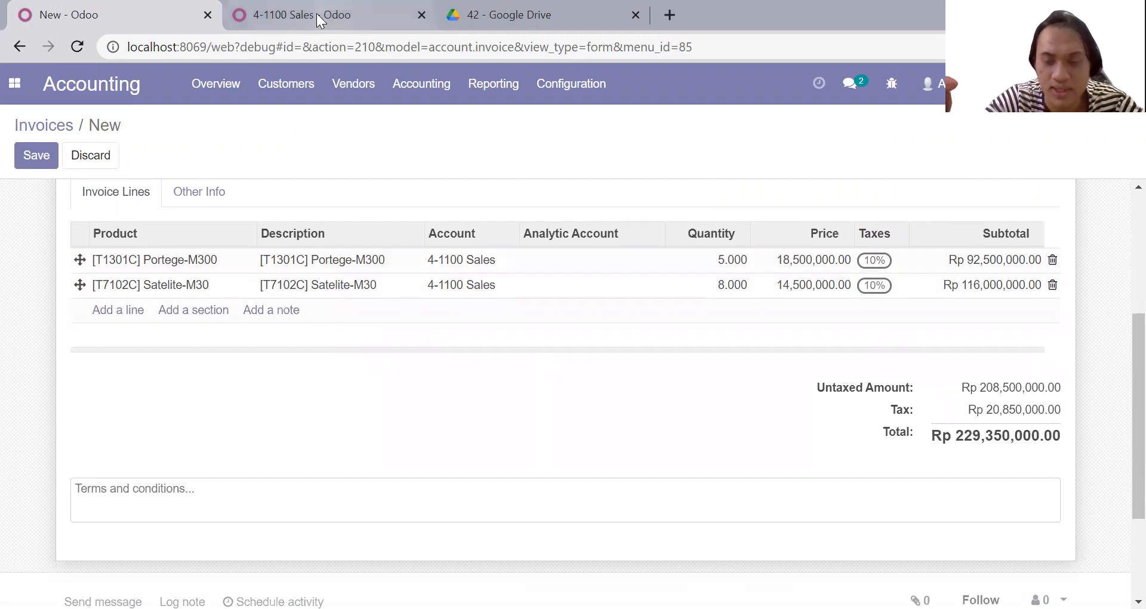
pyautogui.click(317, 13)
pyautogui.click(499, 5)
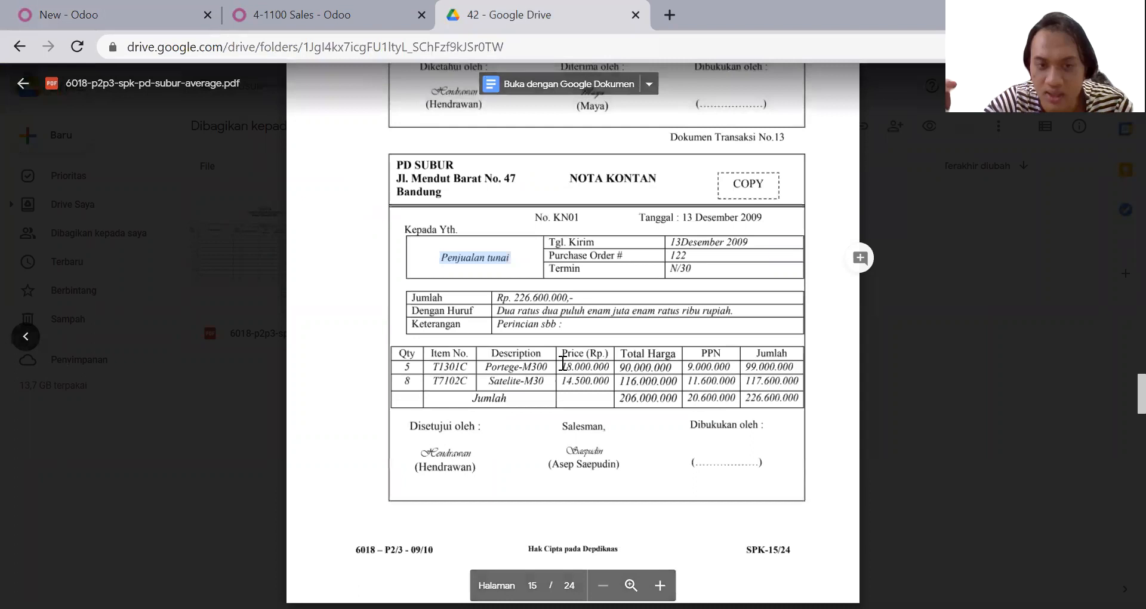
pyautogui.click(146, 7)
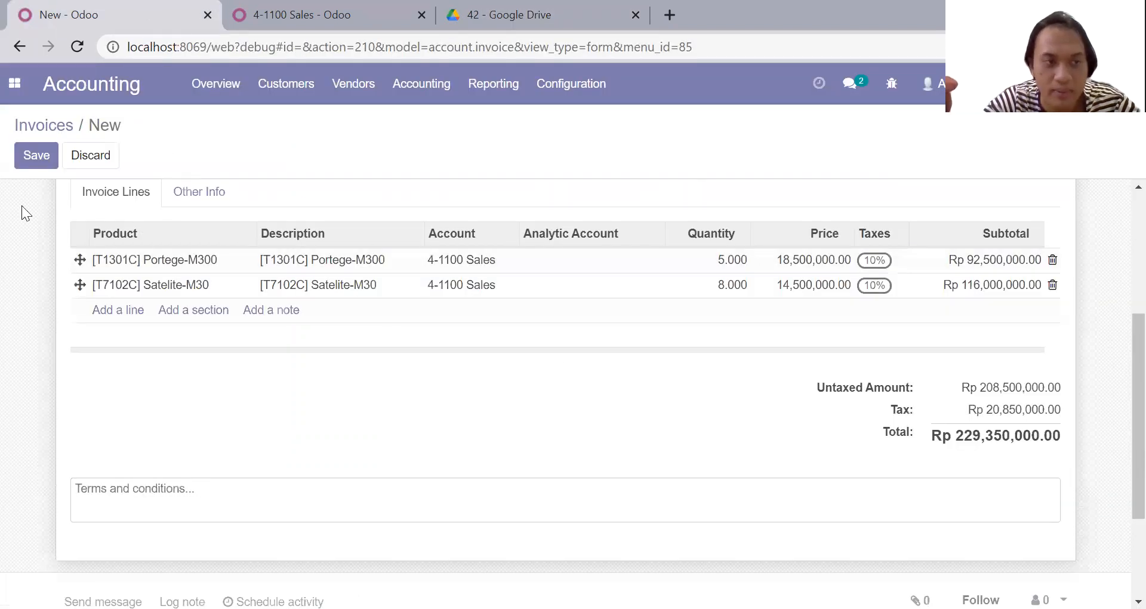
# Correct the unit price of the Portege-M300 invoice line to 18,000,000.00
pyautogui.click(798, 260)
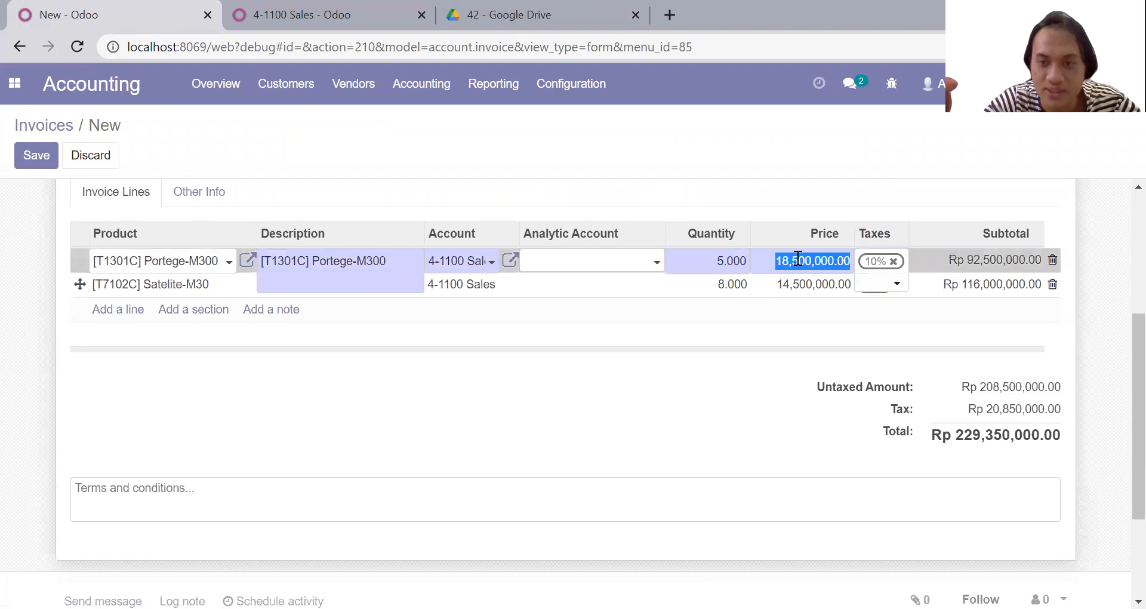
pyautogui.click(800, 259)
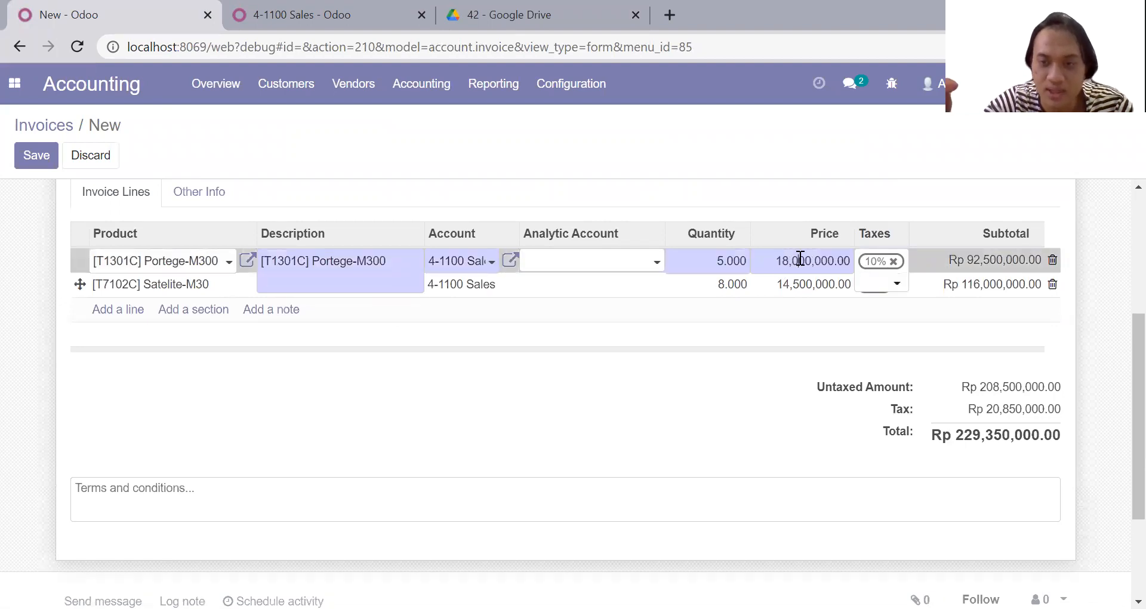
pyautogui.click(754, 205)
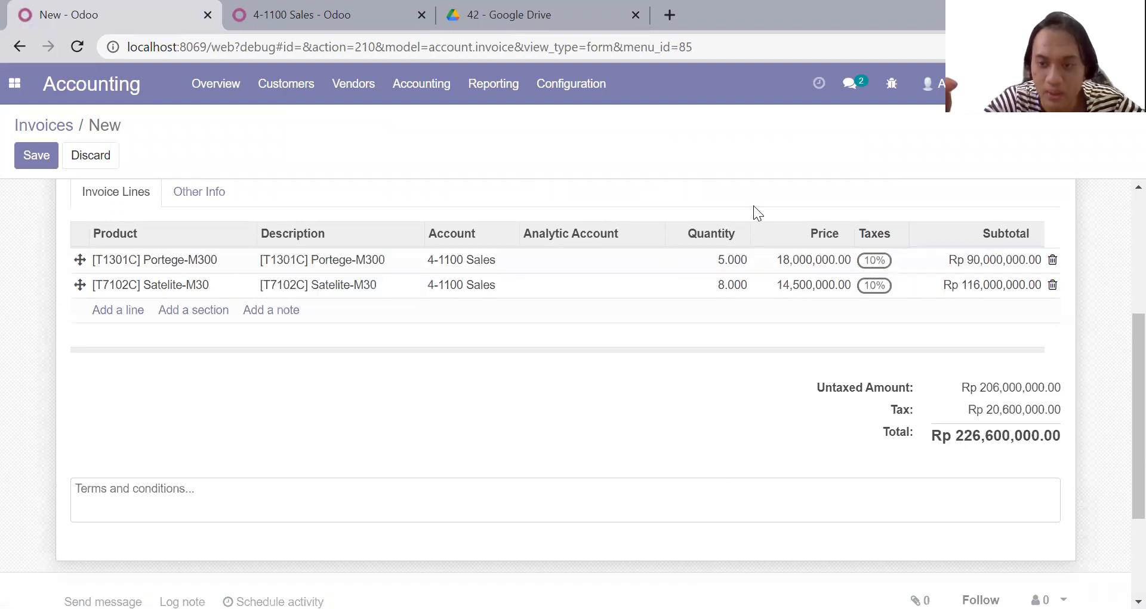
# Check the Nota Kontan's date in the Google Drive PDF and set the Odoo invoice date to 12/13/2009
pyautogui.scroll(4, 684, 357)
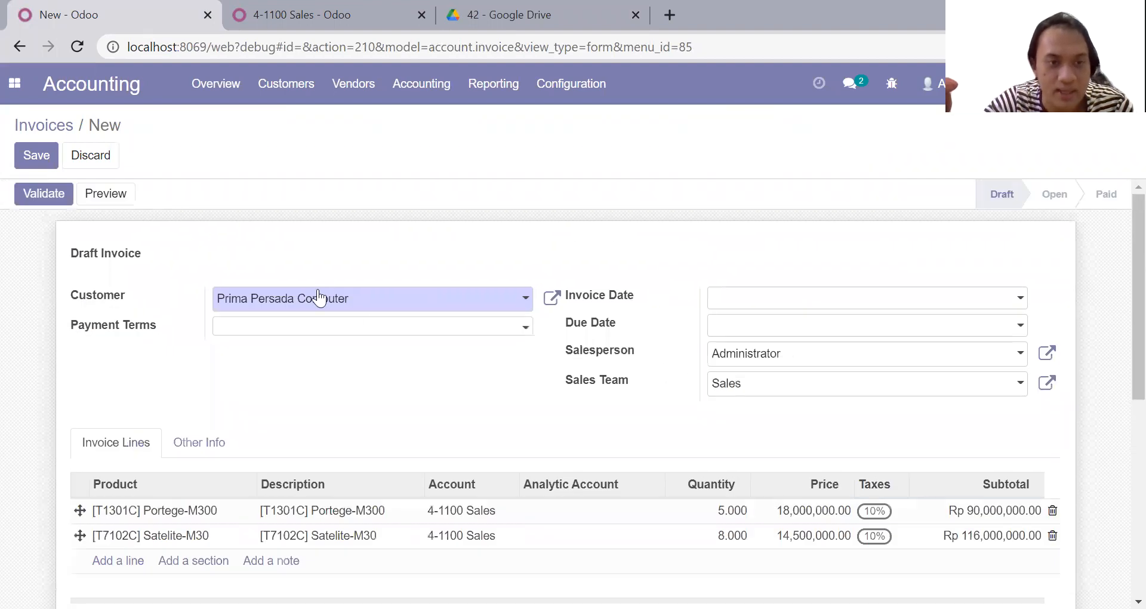
pyautogui.click(730, 304)
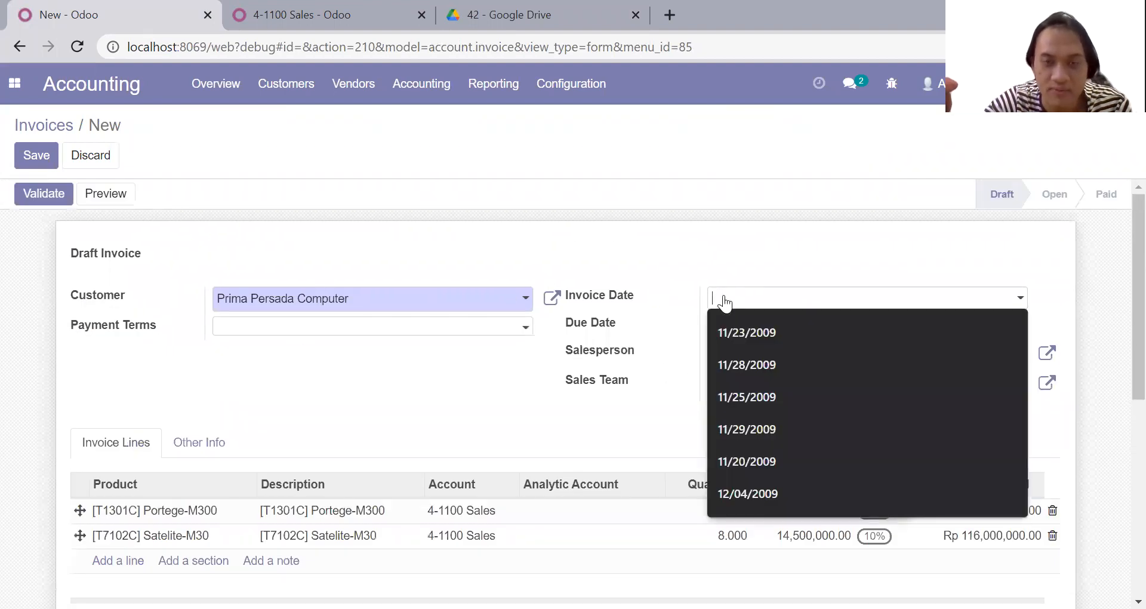
pyautogui.click(469, 11)
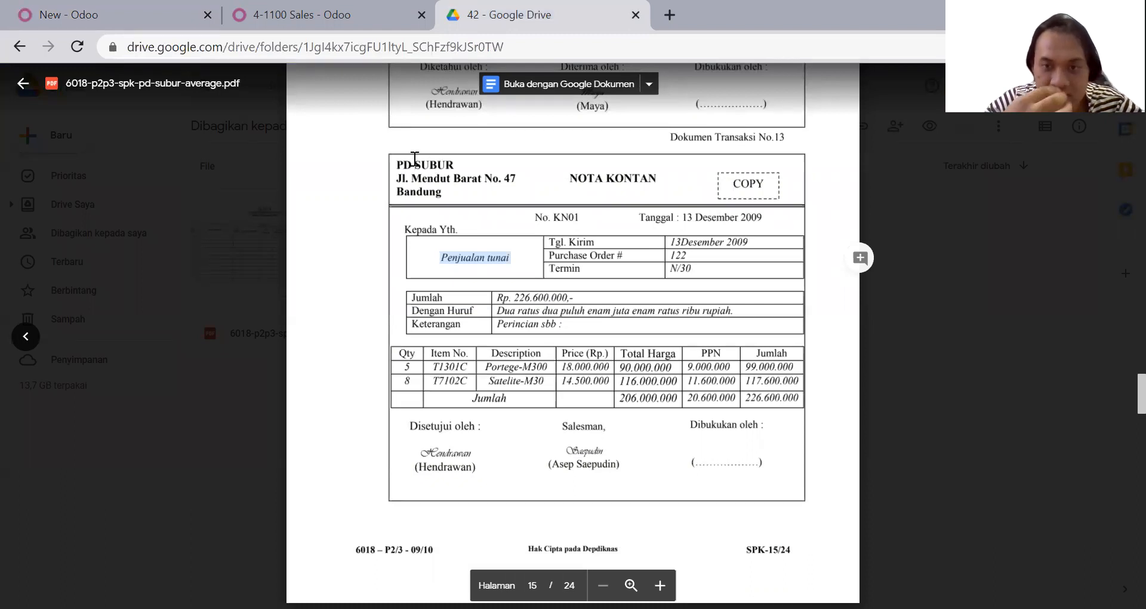
pyautogui.click(112, 8)
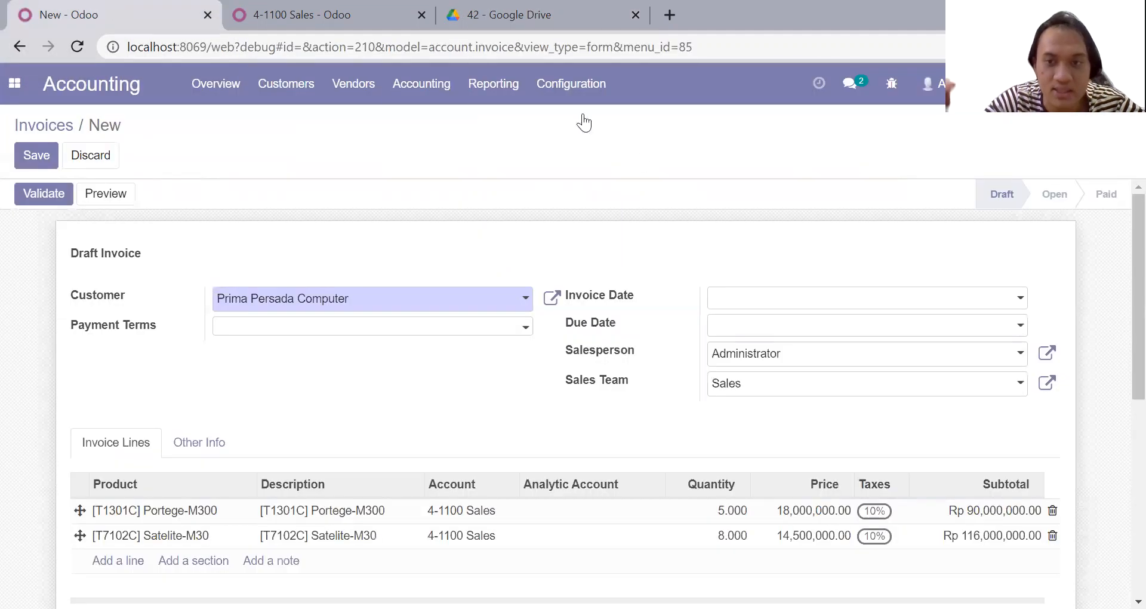
pyautogui.click(759, 302)
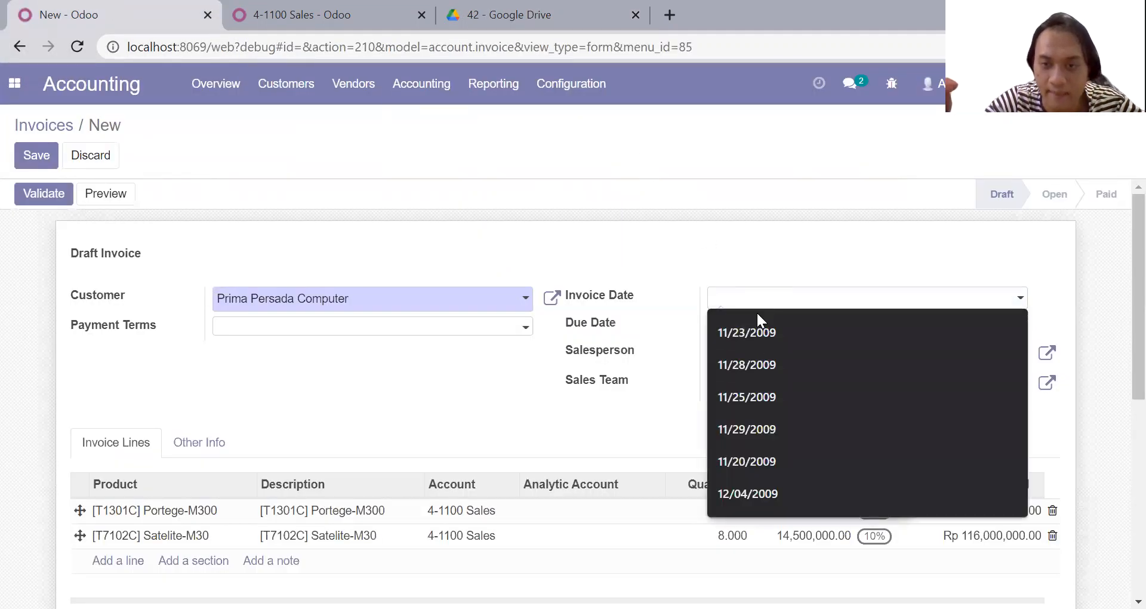
pyautogui.click(756, 323)
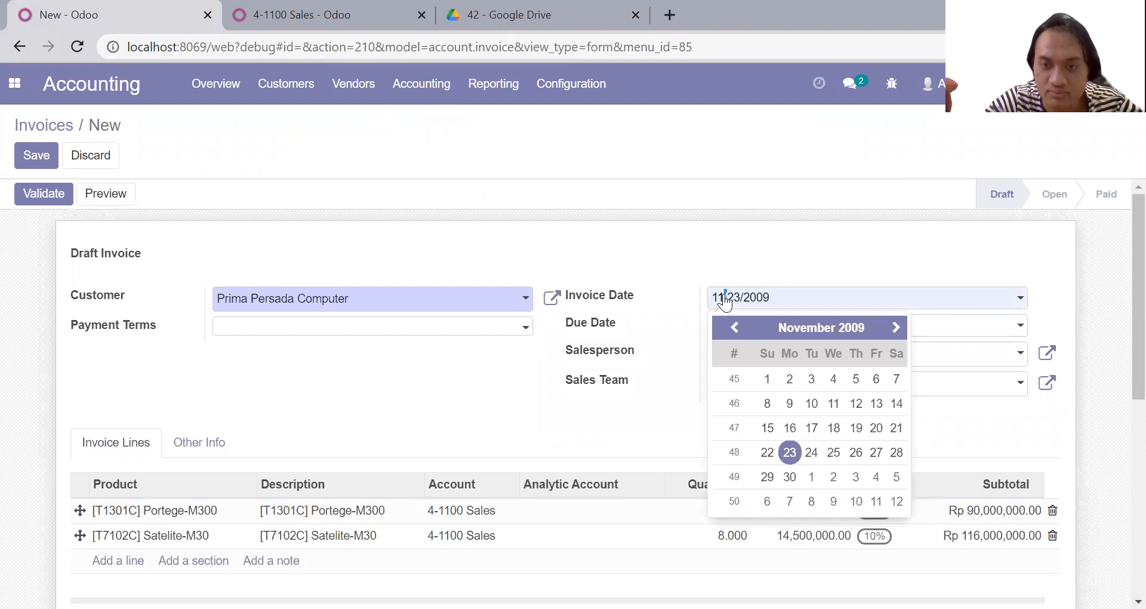
pyautogui.press('BackSpace')
pyautogui.write('2')
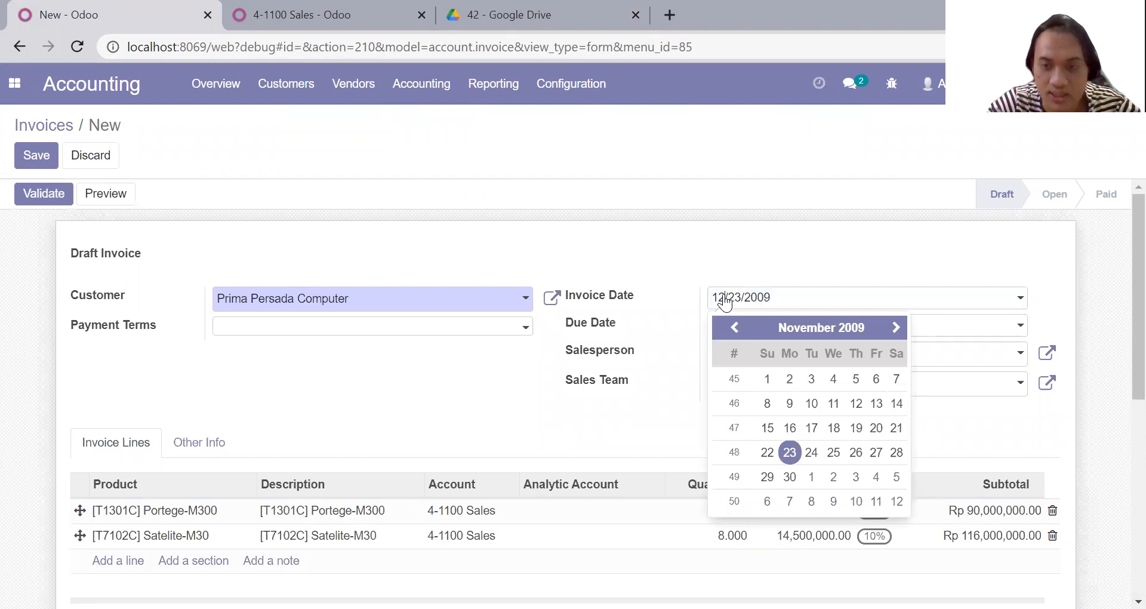
pyautogui.press('BackSpace')
pyautogui.write('1')
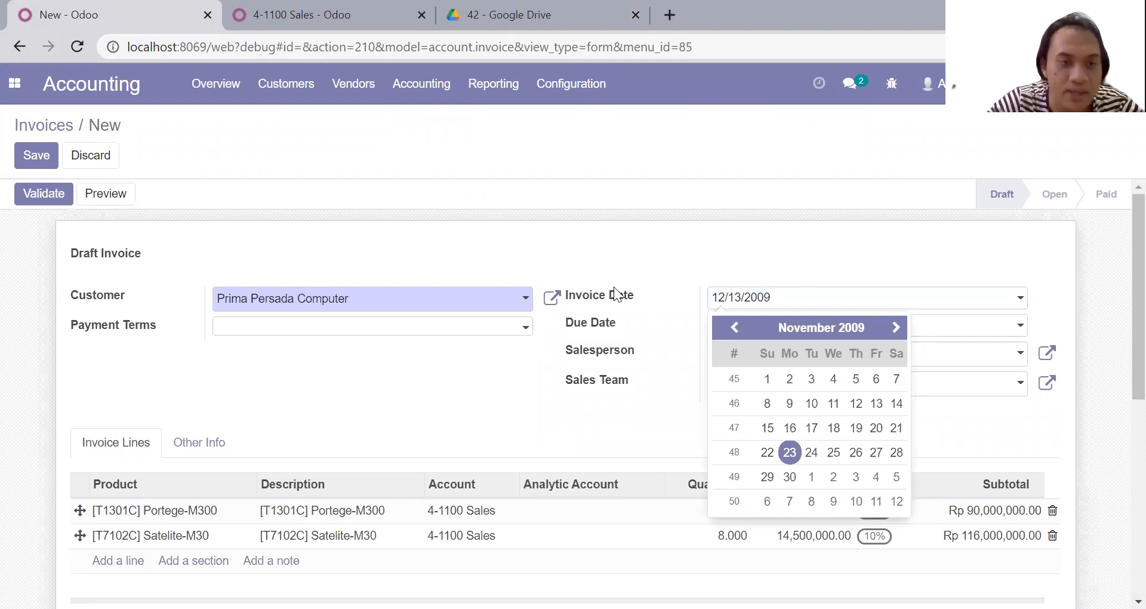
pyautogui.click(561, 253)
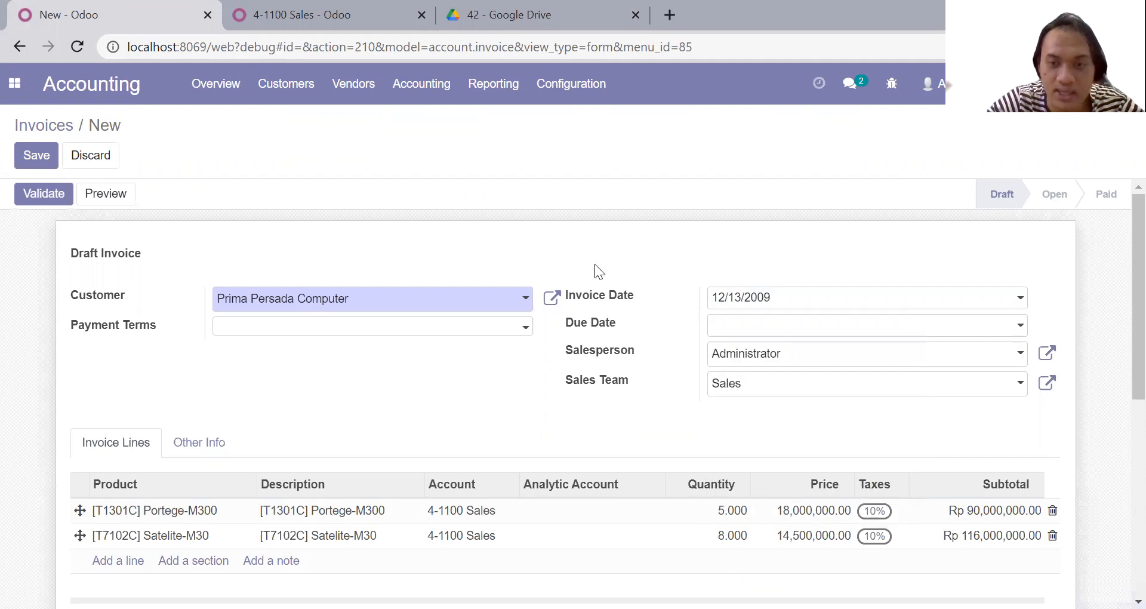
# Set the payment terms to 30 Net Days and validate the Prima Persada Computer invoice
pyautogui.click(724, 332)
pyautogui.click(500, 333)
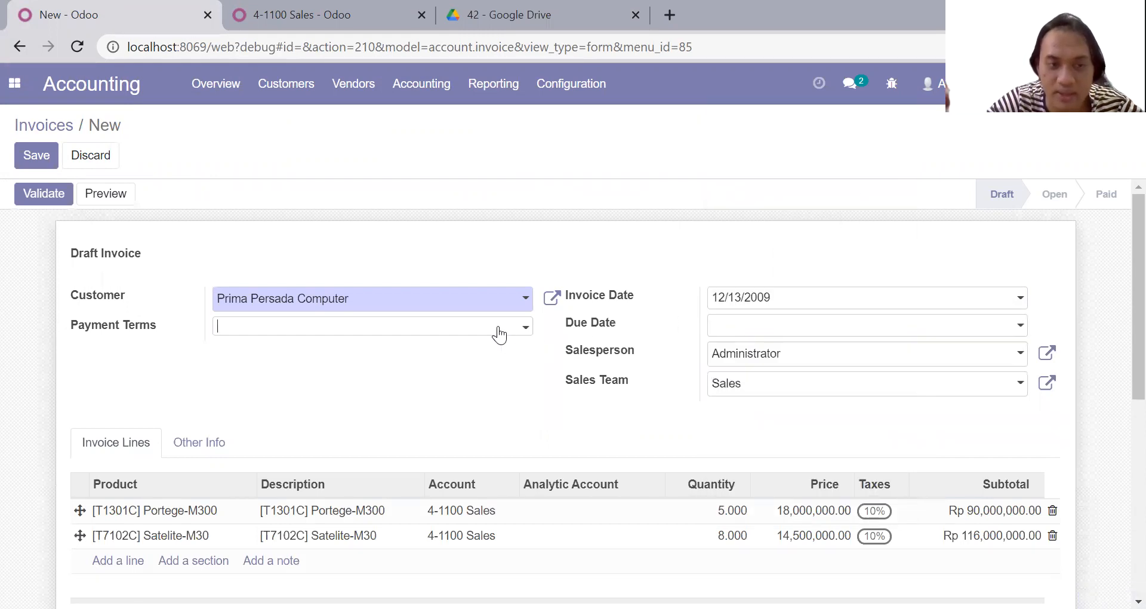
pyautogui.click(457, 400)
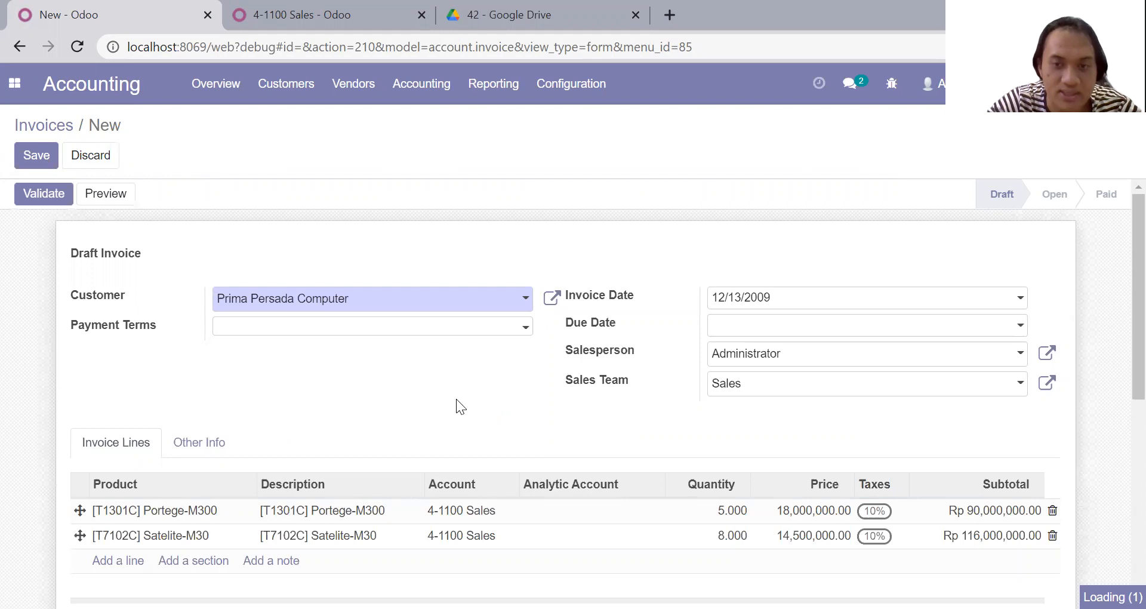
pyautogui.click(52, 191)
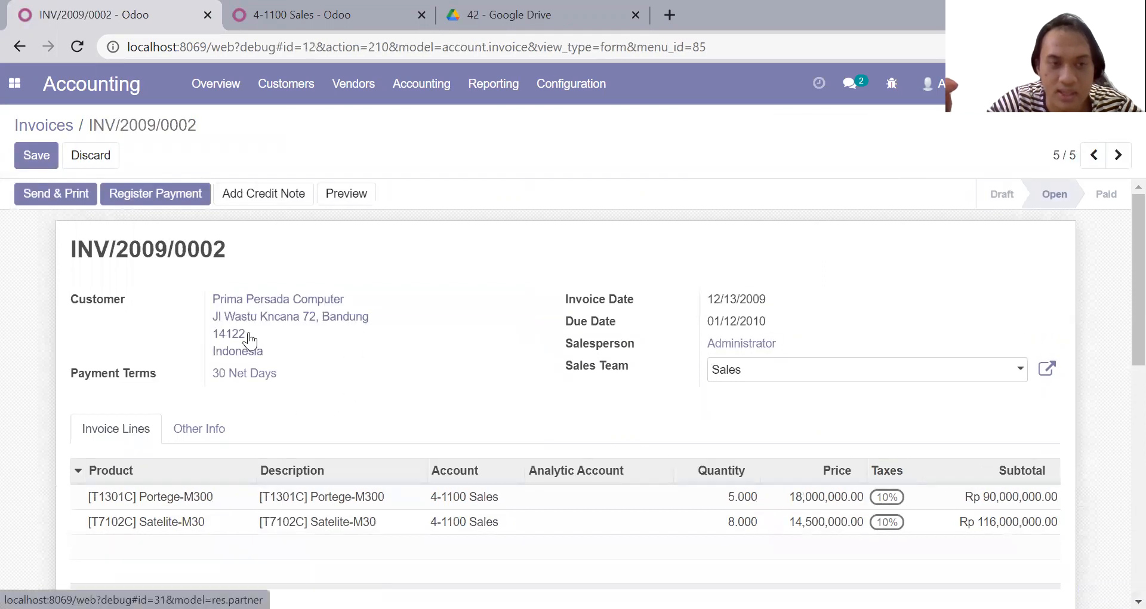
# Register the full Rp226,600,000.00 payment for the Prima Persada Computer invoice through the Cash (IDR) journal
pyautogui.click(185, 197)
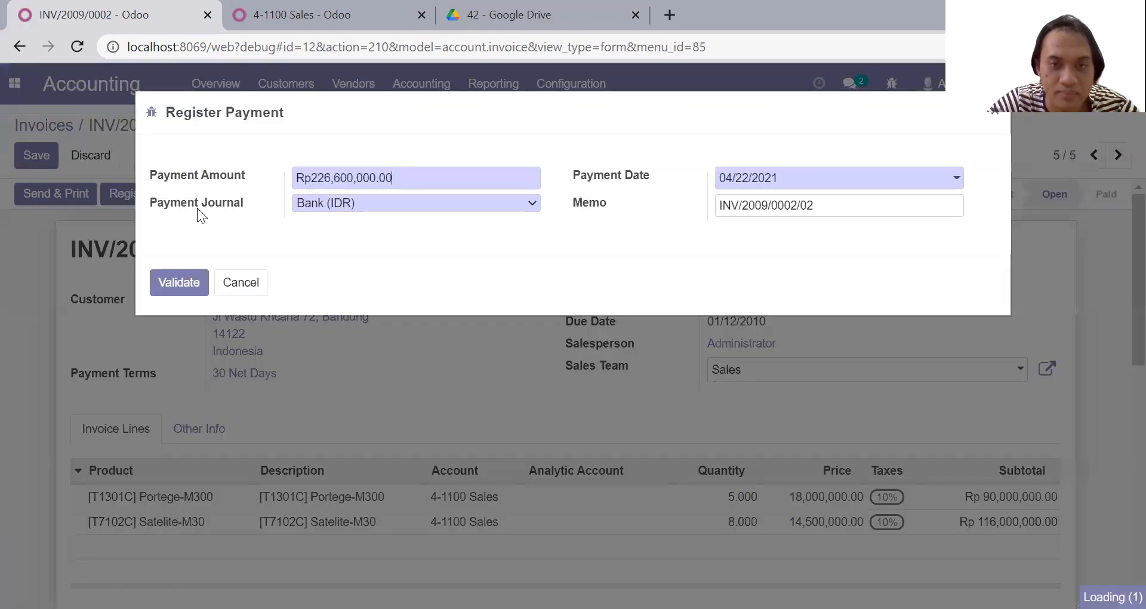
pyautogui.click(180, 289)
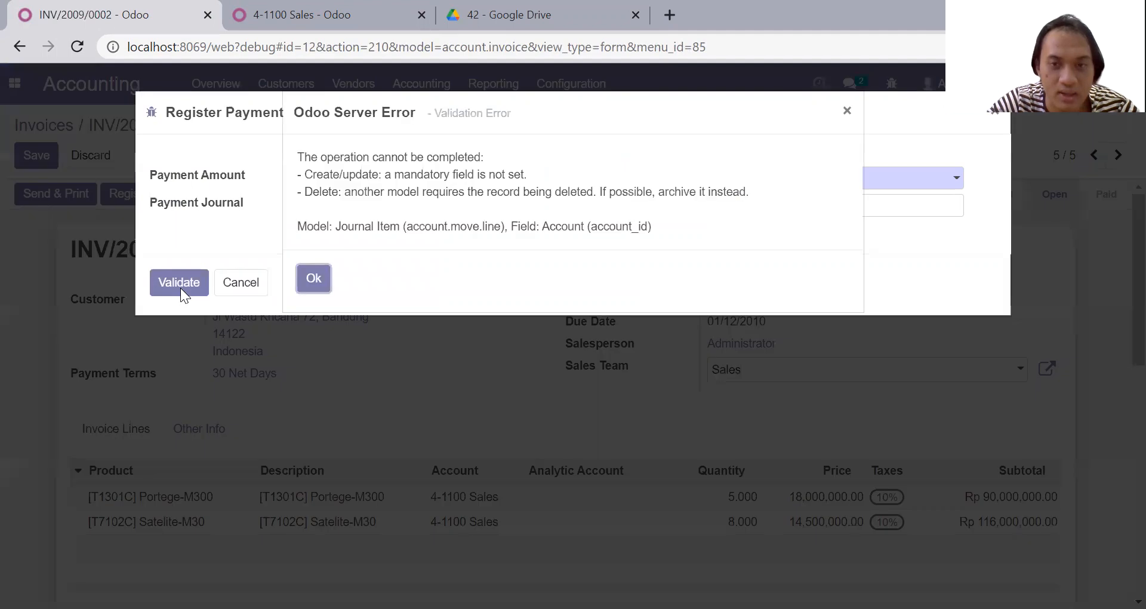
pyautogui.click(315, 289)
pyautogui.click(351, 203)
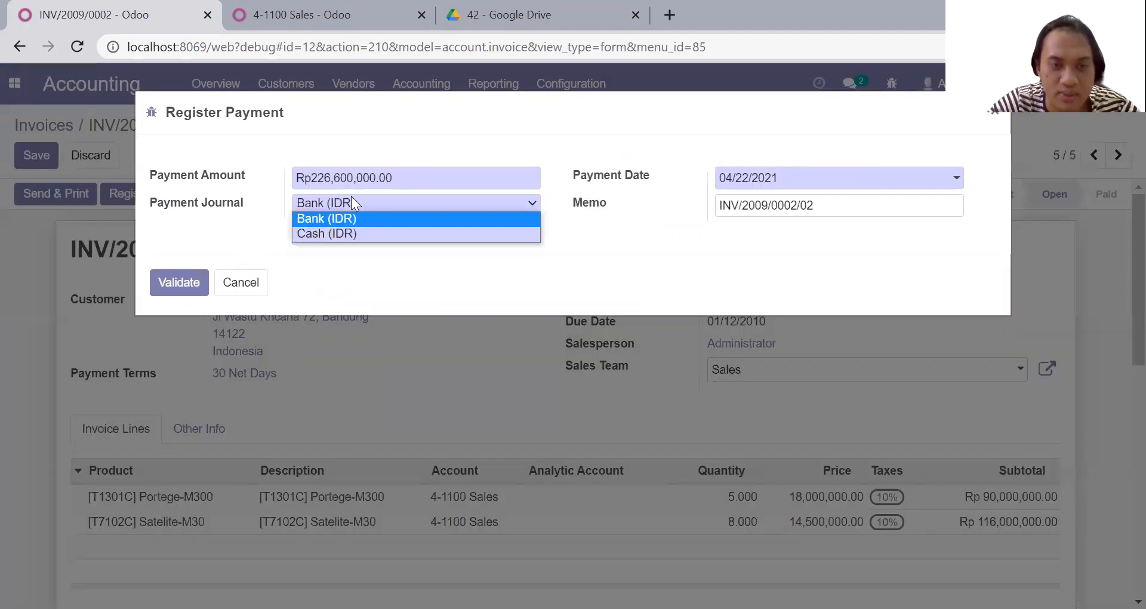
pyautogui.click(357, 237)
pyautogui.click(192, 297)
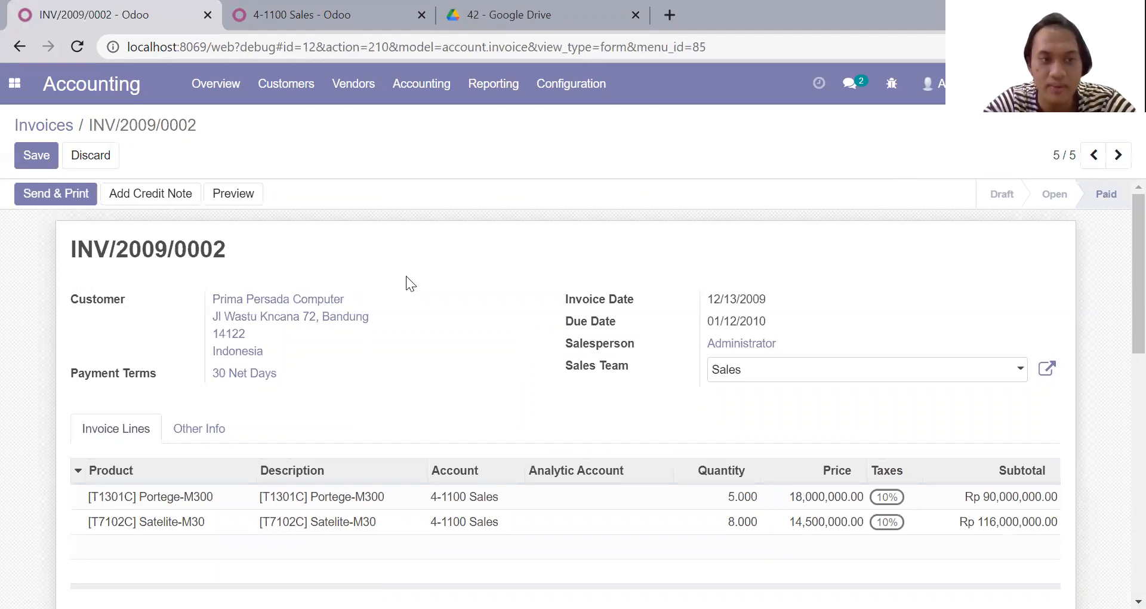
# Look up receipt BKM12-4 in the Google Drive PDF, then open and validate Electron Computer's draft invoice dated 11/29/2009 in Odoo
pyautogui.click(502, 15)
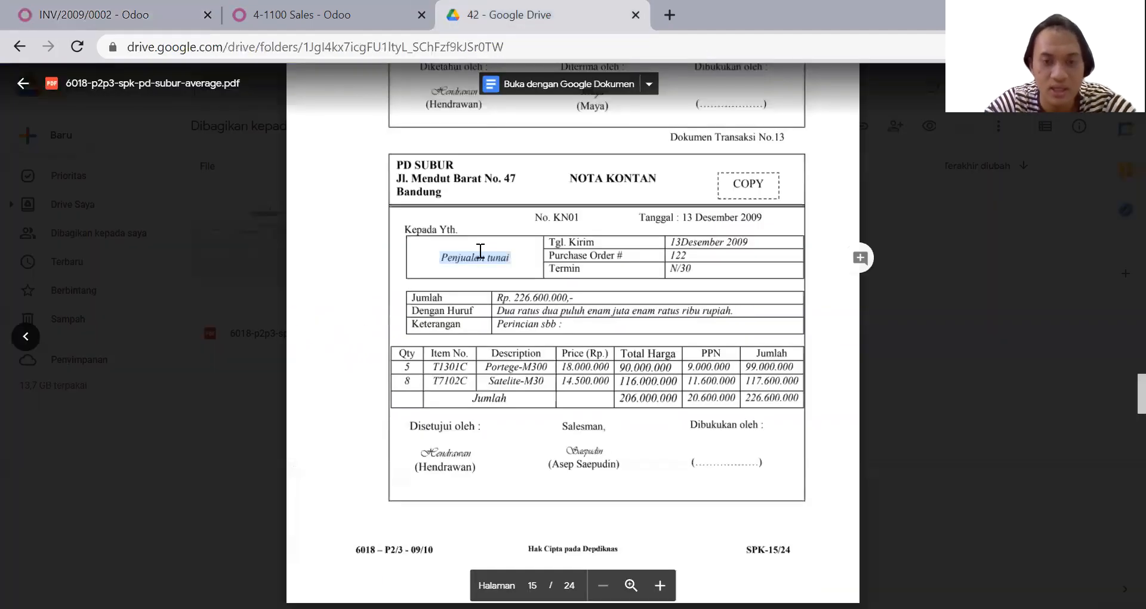
pyautogui.scroll(-5, 480, 250)
pyautogui.scroll(-4, 481, 250)
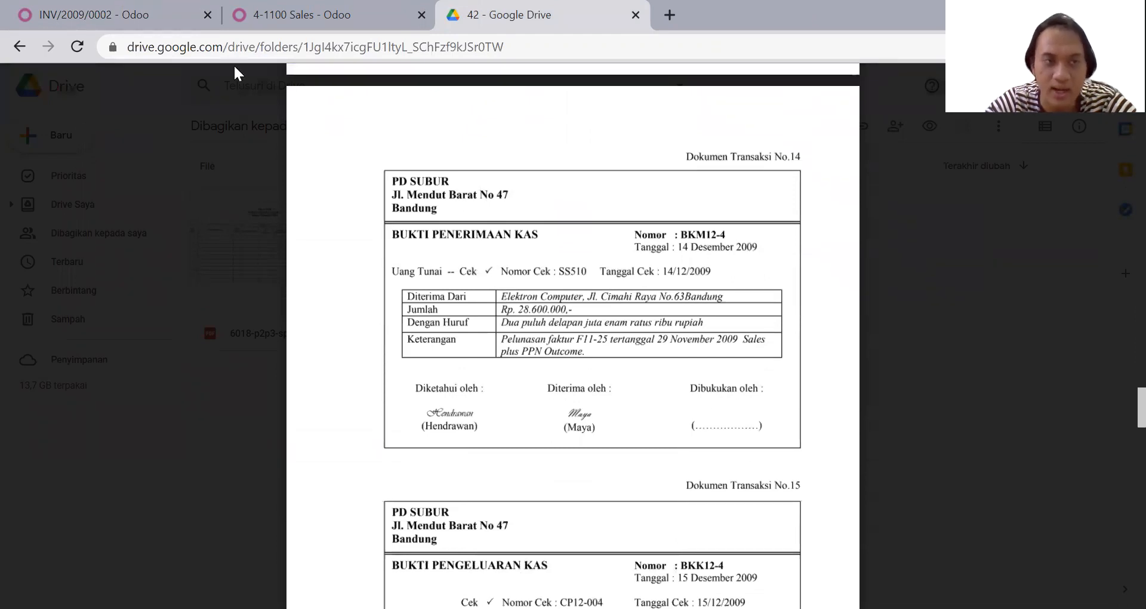
pyautogui.click(137, 15)
pyautogui.click(255, 103)
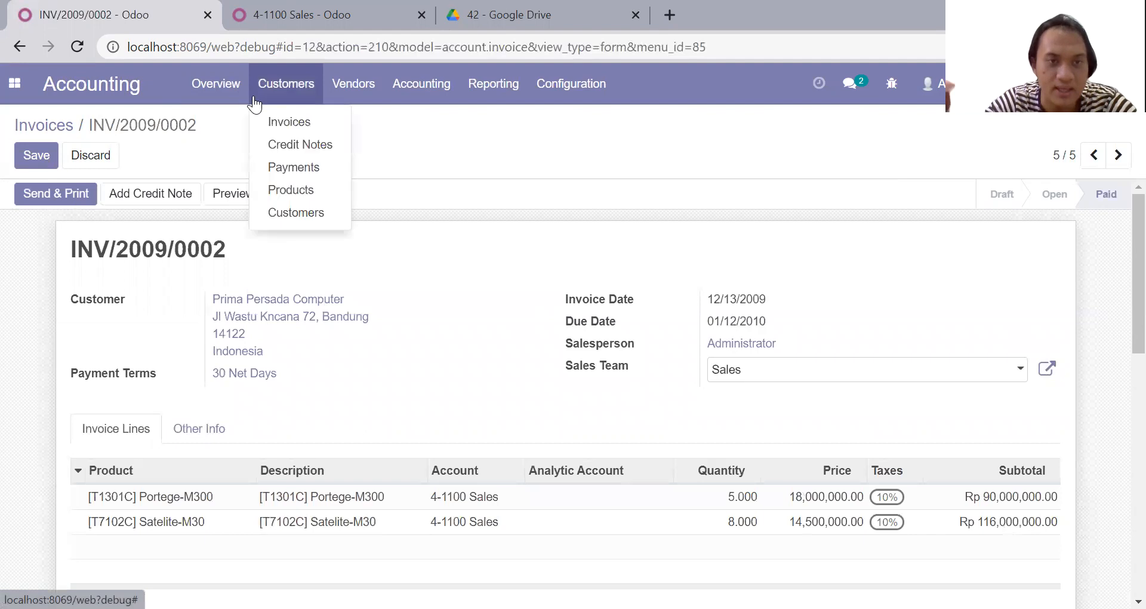
pyautogui.click(273, 125)
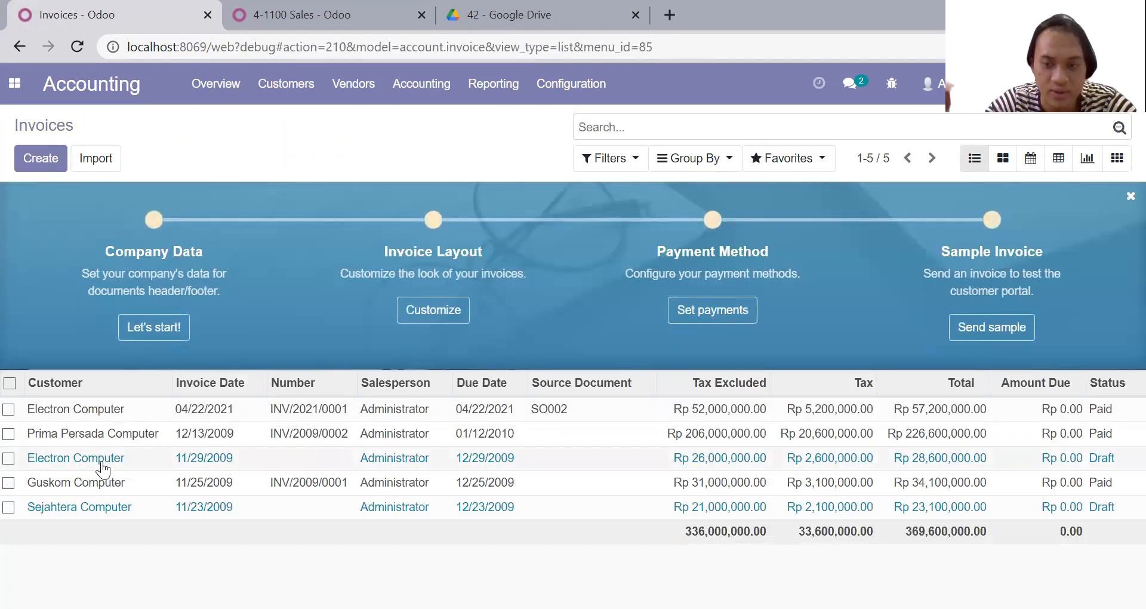
pyautogui.click(103, 470)
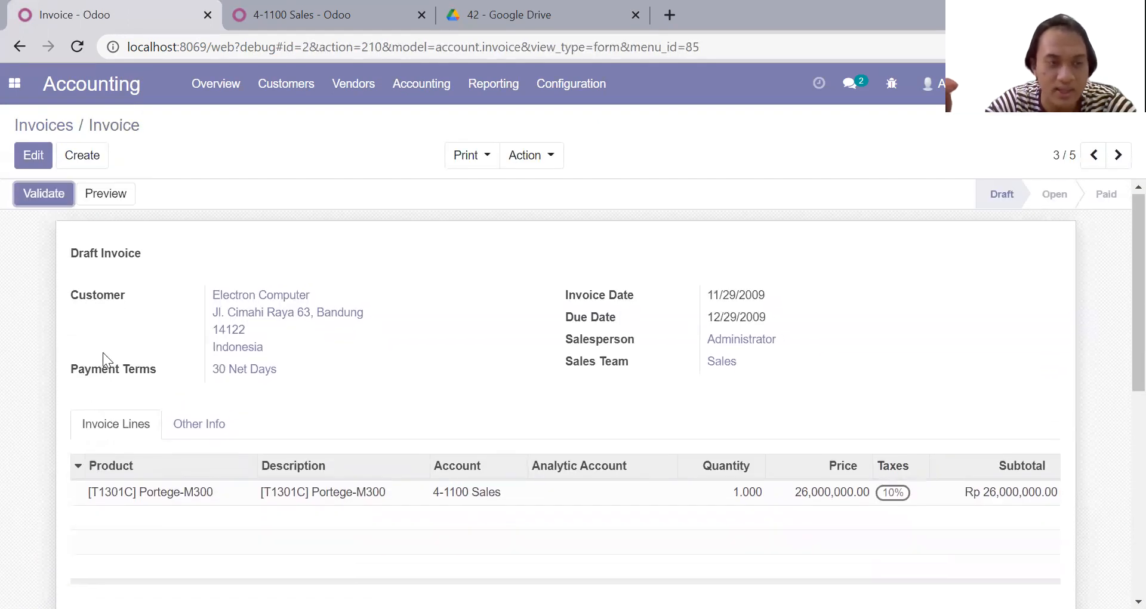
pyautogui.click(51, 192)
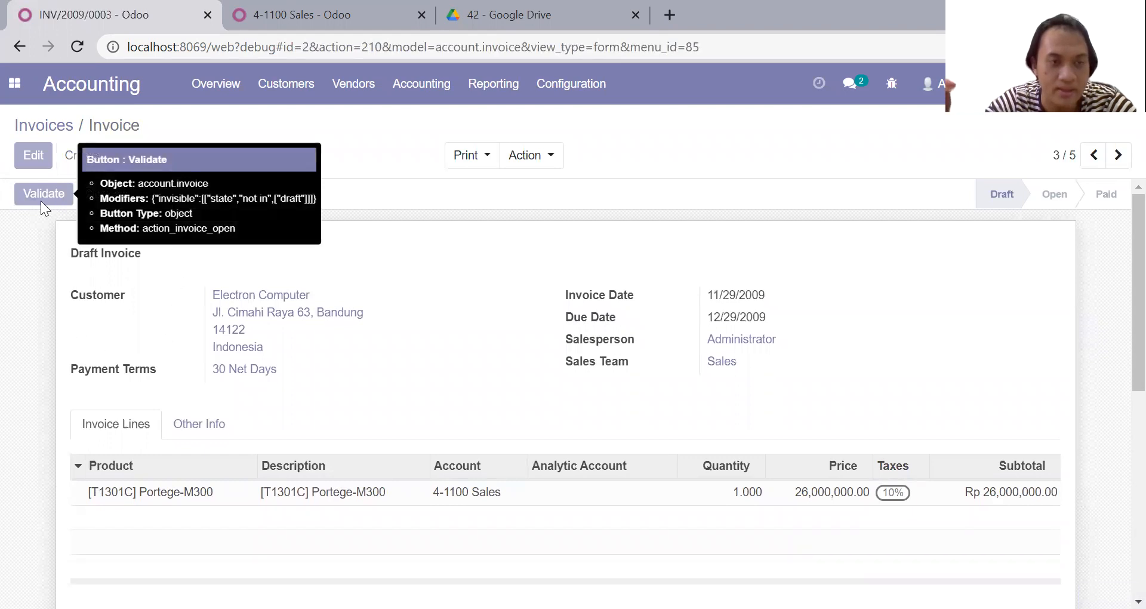
# Register the full Rp28,600,000.00 payment for the Electron Computer invoice through the Cash (IDR) journal
pyautogui.click(123, 197)
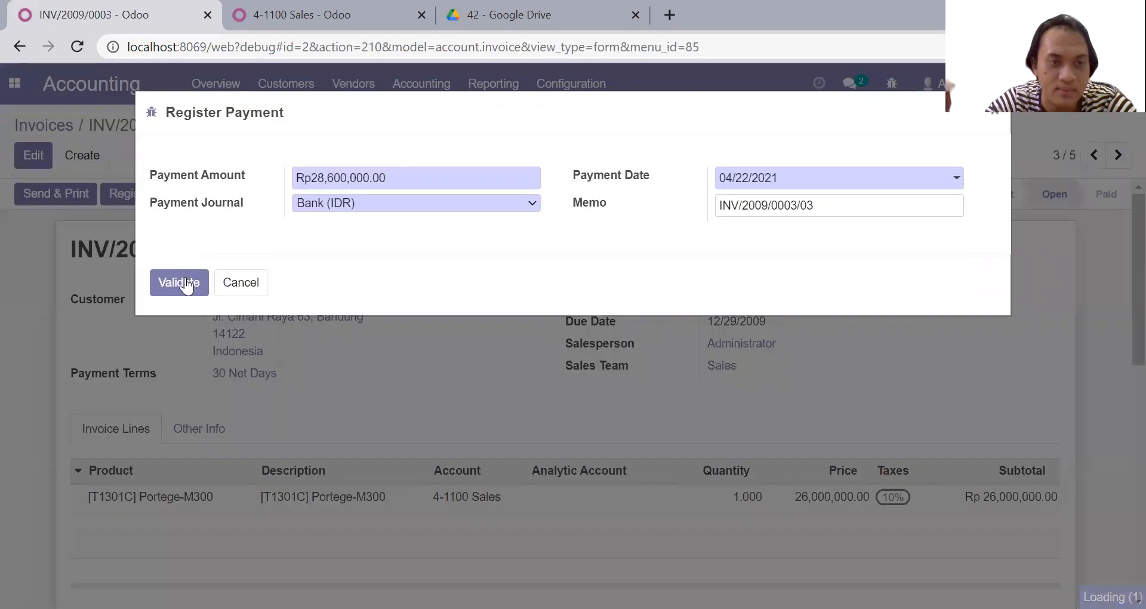
pyautogui.click(350, 209)
pyautogui.click(353, 236)
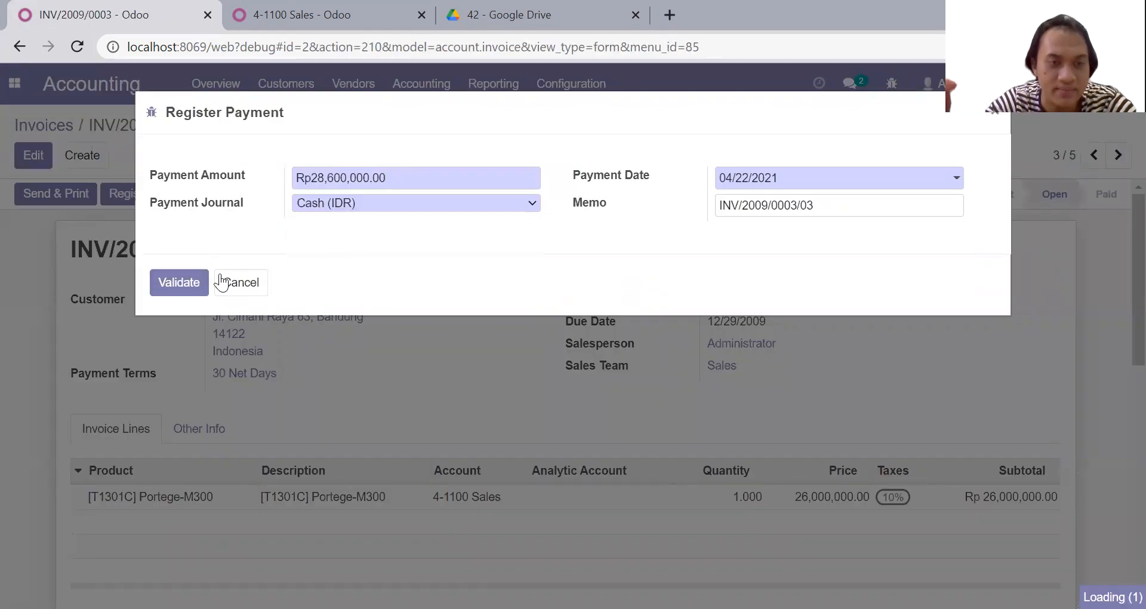
pyautogui.click(189, 283)
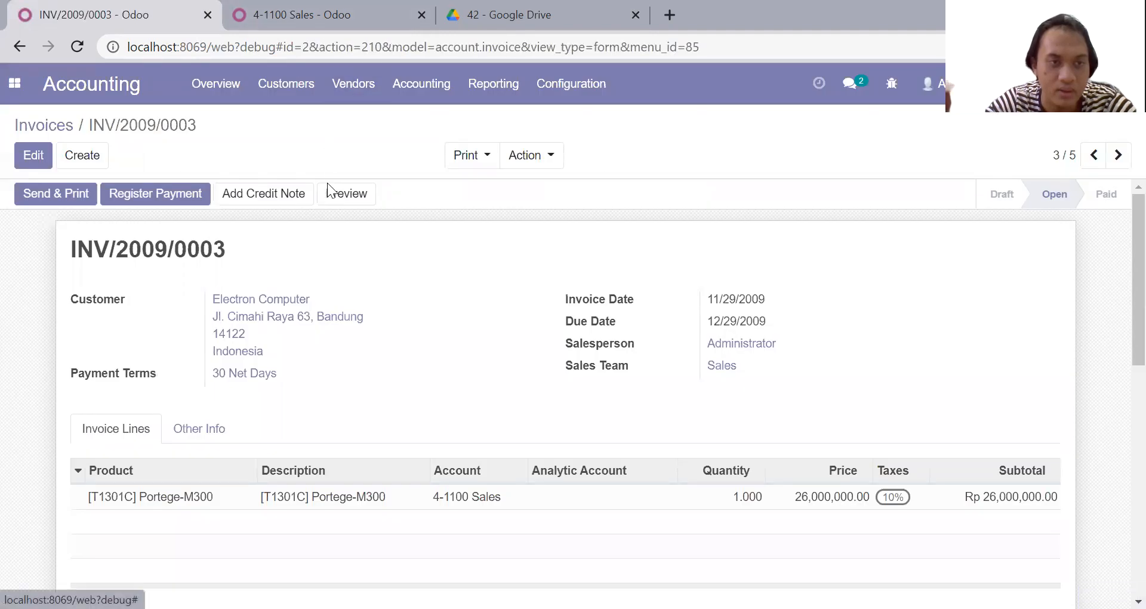
# Look up cash payment voucher BKK12-4 in the Google Drive PDF
pyautogui.click(526, 4)
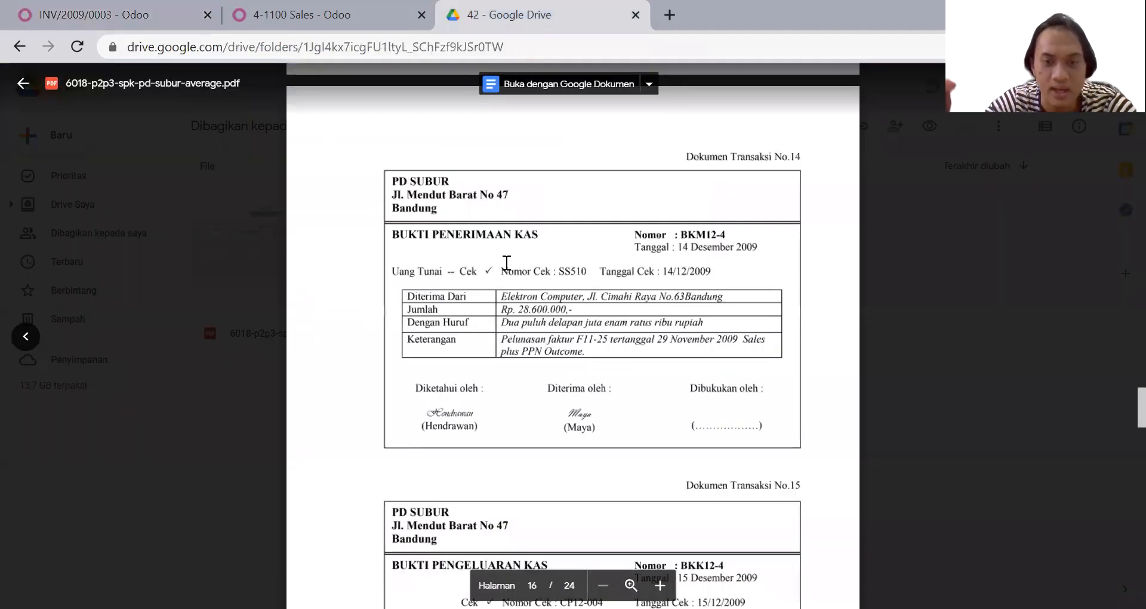
pyautogui.scroll(-5, 506, 262)
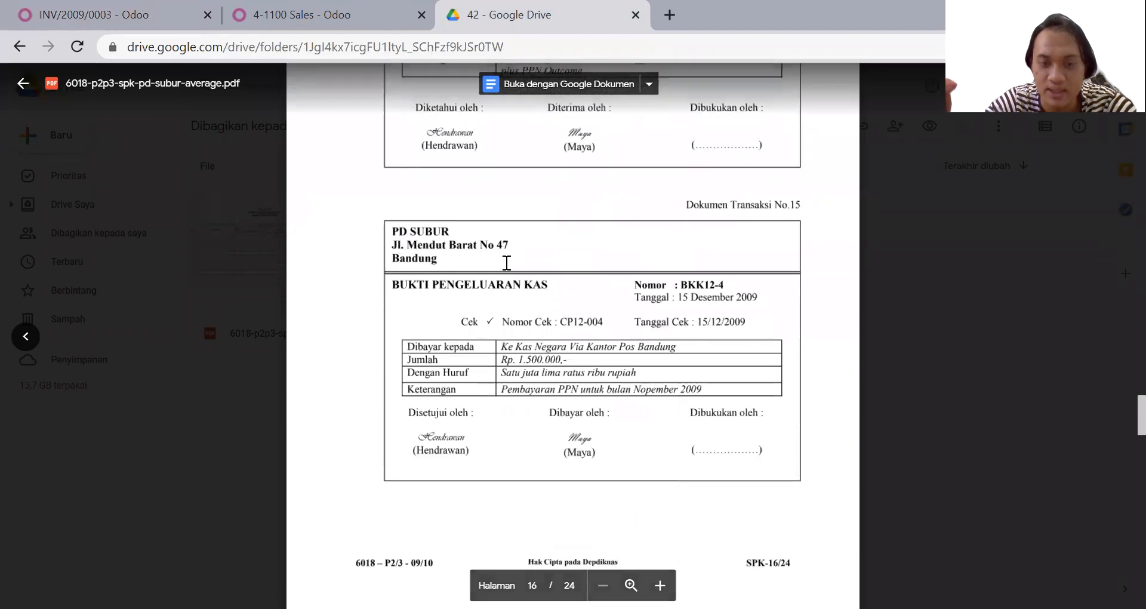
pyautogui.scroll(-4, 489, 295)
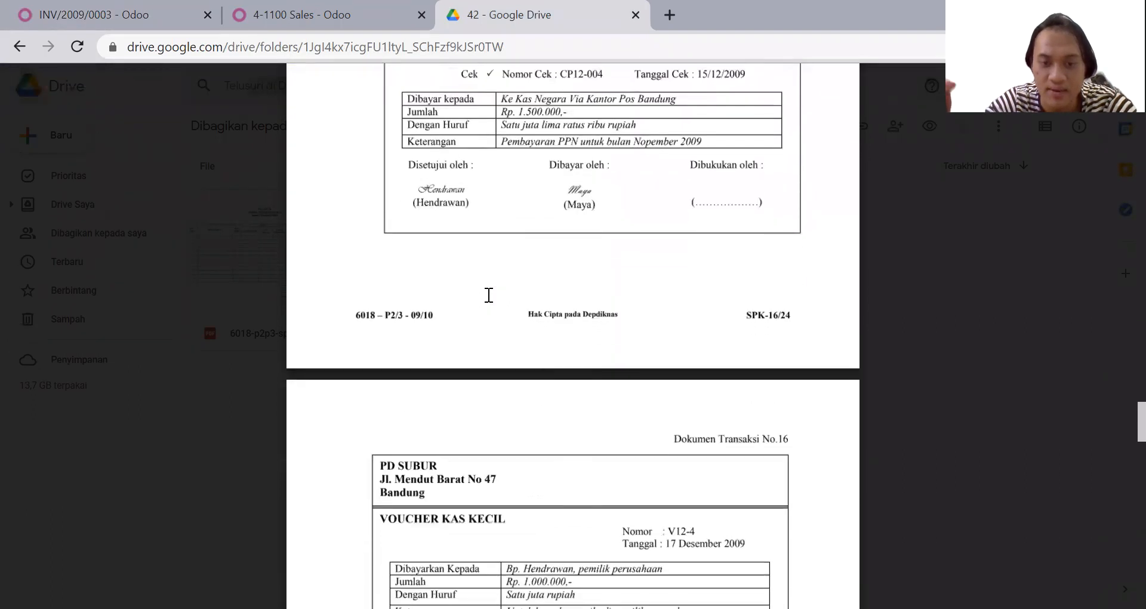
pyautogui.scroll(2, 488, 295)
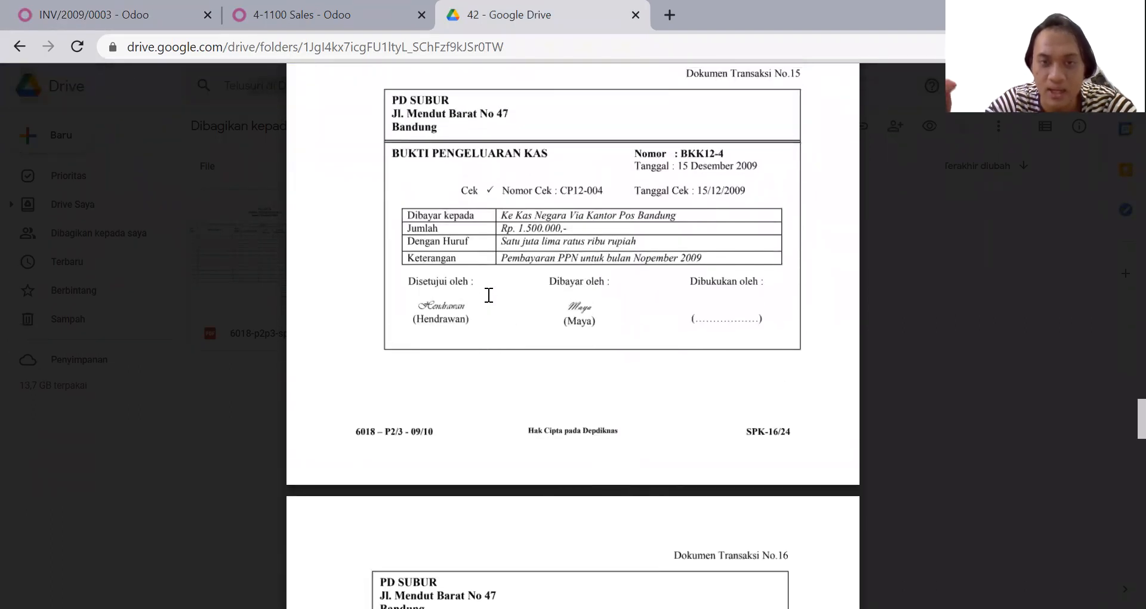
# Return to Odoo and create a new journal entry for the BKK12-4 VAT payment
pyautogui.click(144, 7)
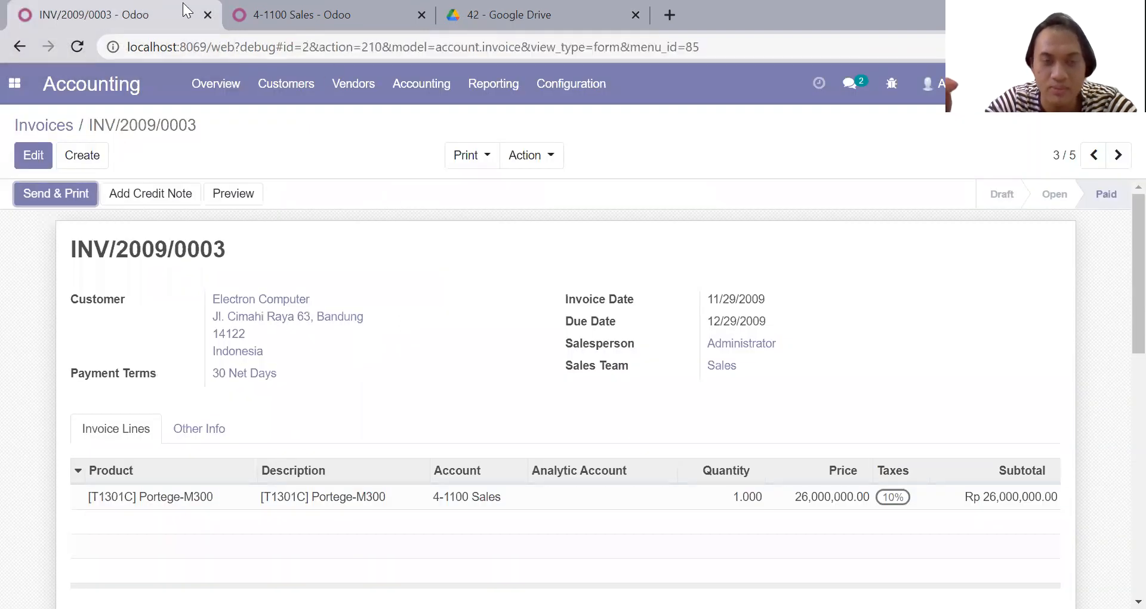
pyautogui.click(398, 88)
pyautogui.click(424, 143)
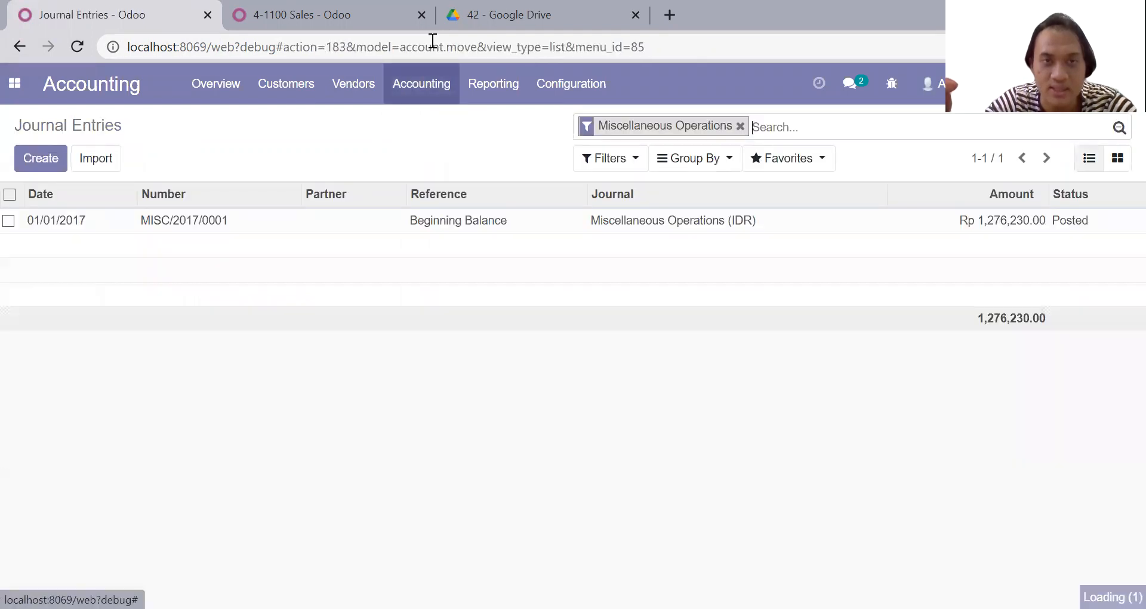
pyautogui.click(486, 11)
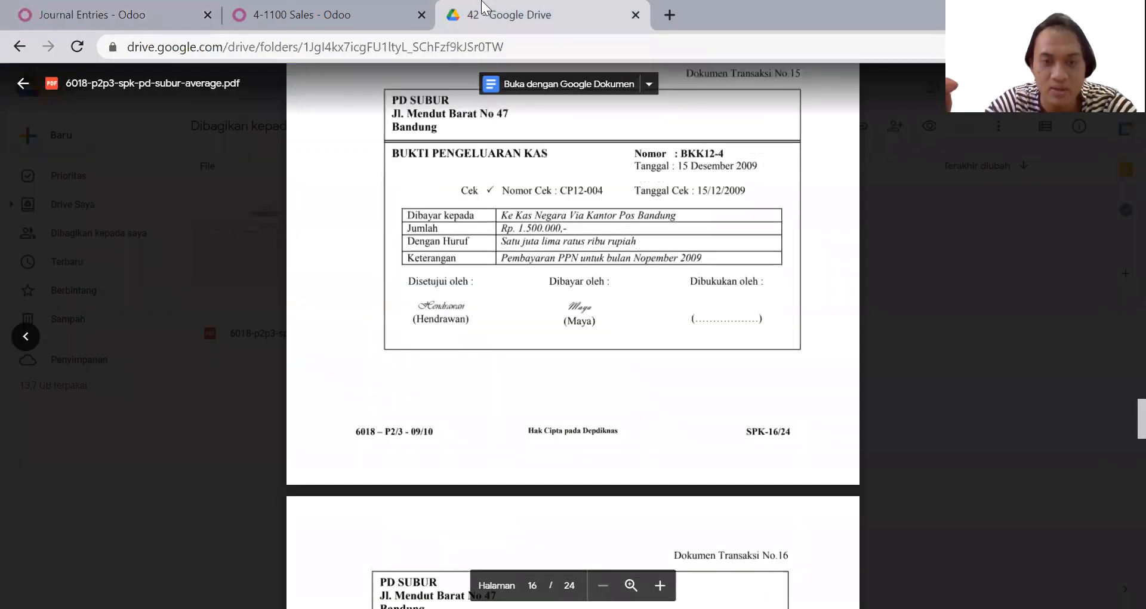
pyautogui.click(163, 8)
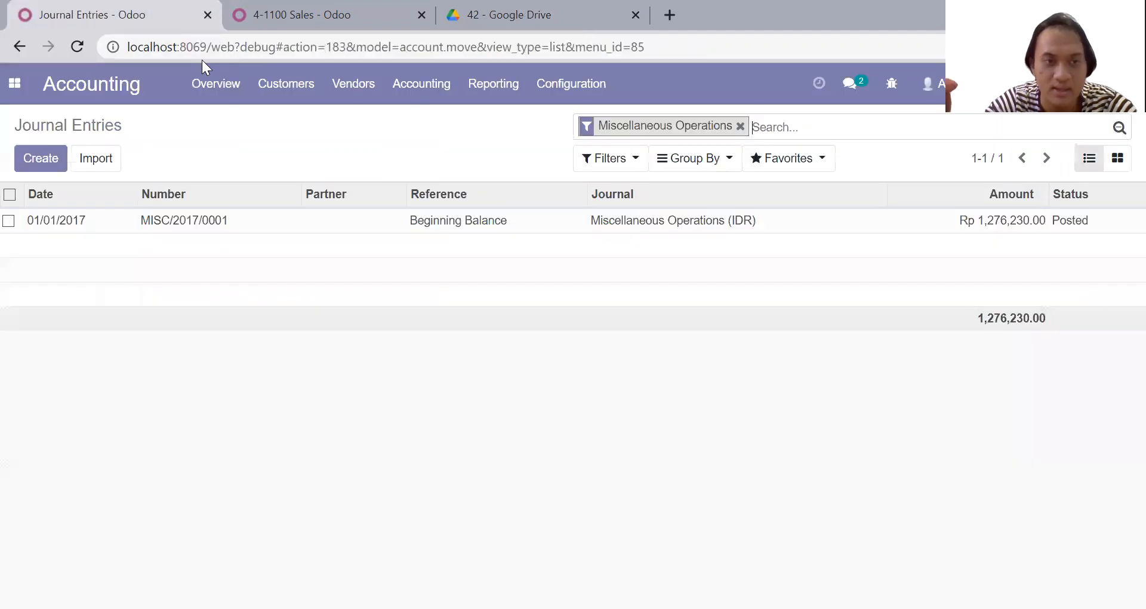
pyautogui.click(53, 158)
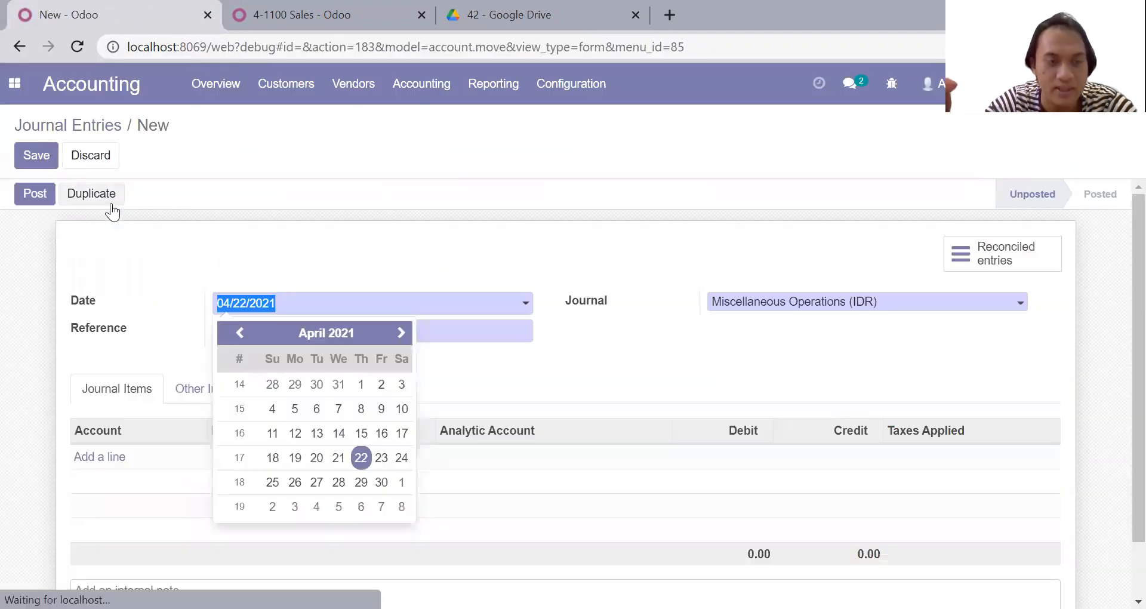
# Date the new journal entry 12/15/2009, checking the voucher, and set its journal to Cash (IDR)
pyautogui.click(508, 12)
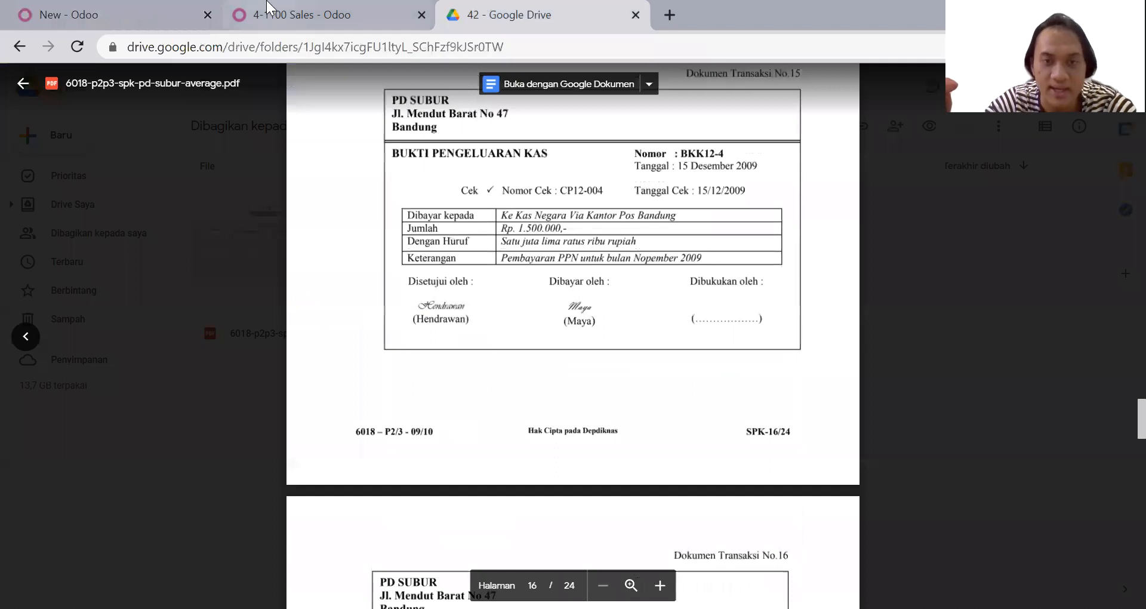
pyautogui.click(136, 9)
pyautogui.click(370, 316)
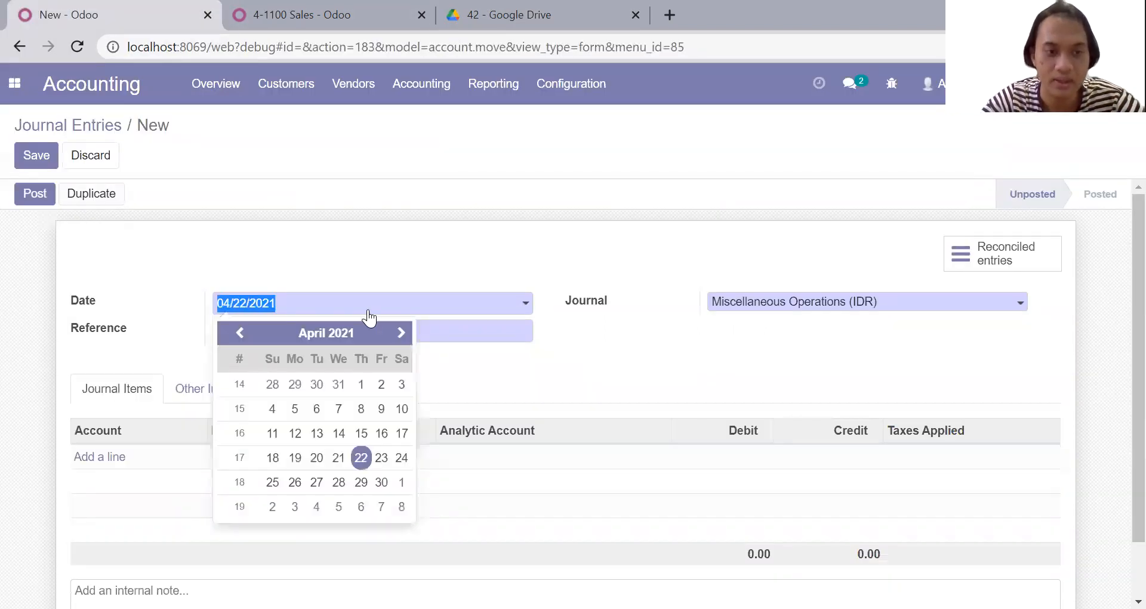
pyautogui.write('12/')
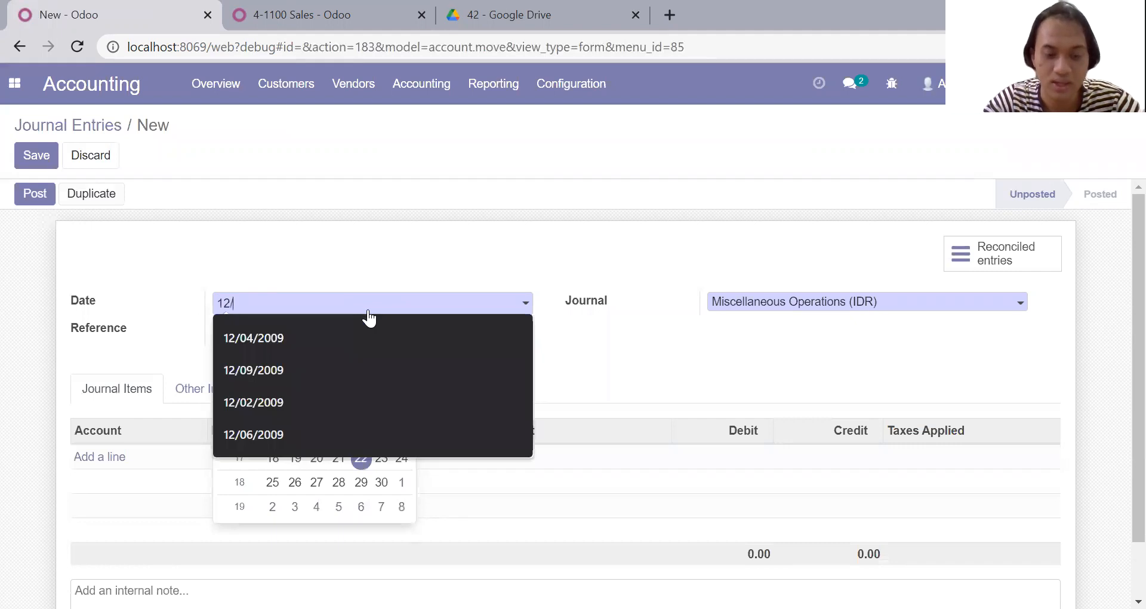
pyautogui.write('2')
pyautogui.write('5')
pyautogui.press('BackSpace')
pyautogui.press('BackSpace')
pyautogui.write('15/2009')
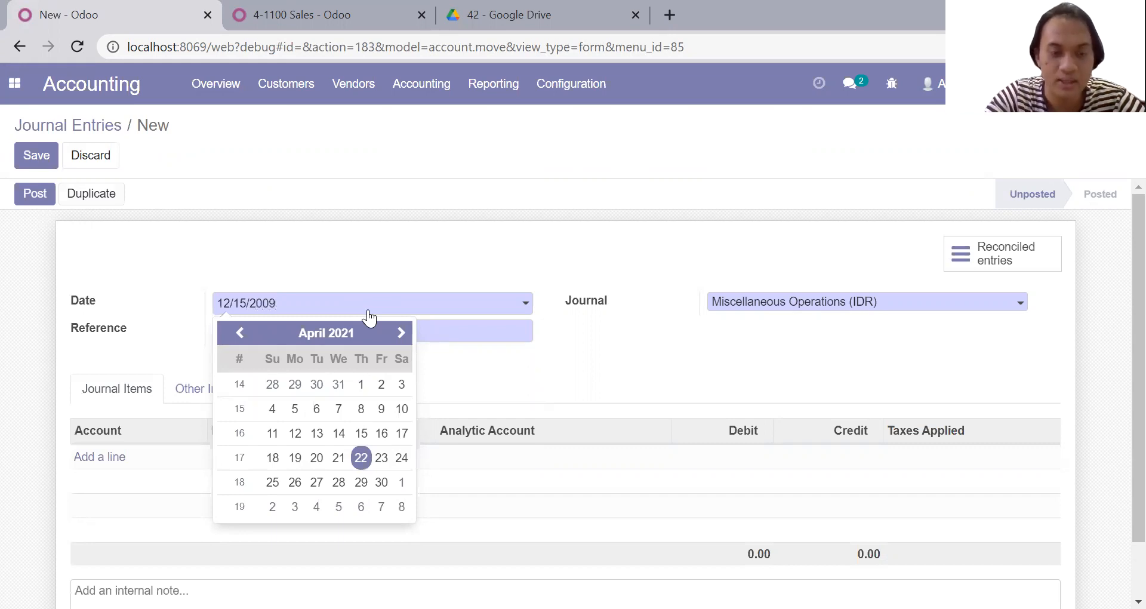
pyautogui.click(411, 273)
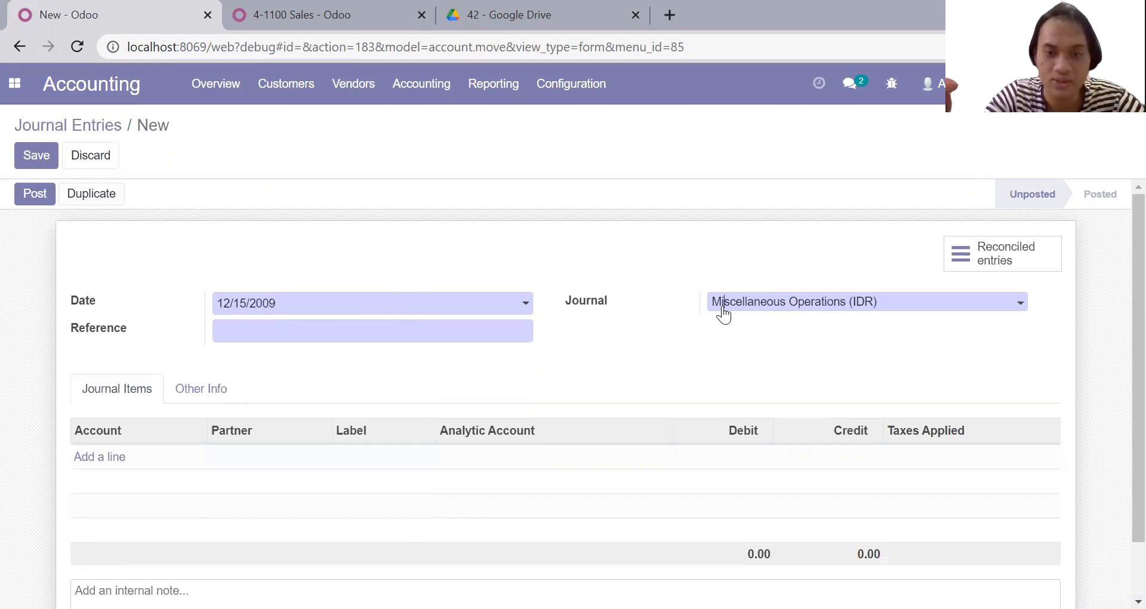
pyautogui.click(724, 312)
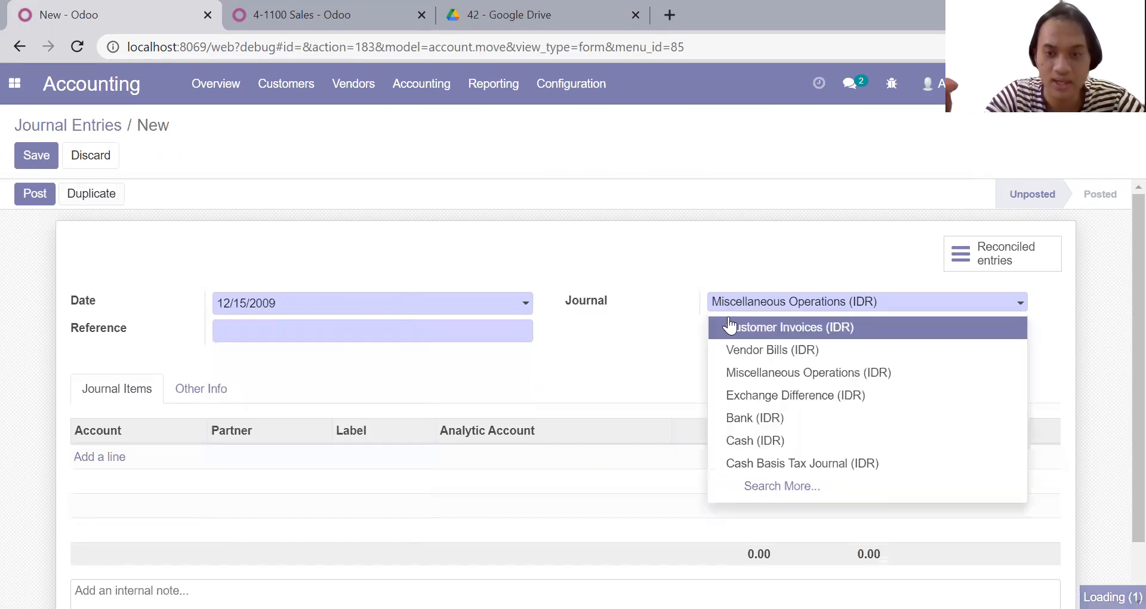
pyautogui.click(749, 442)
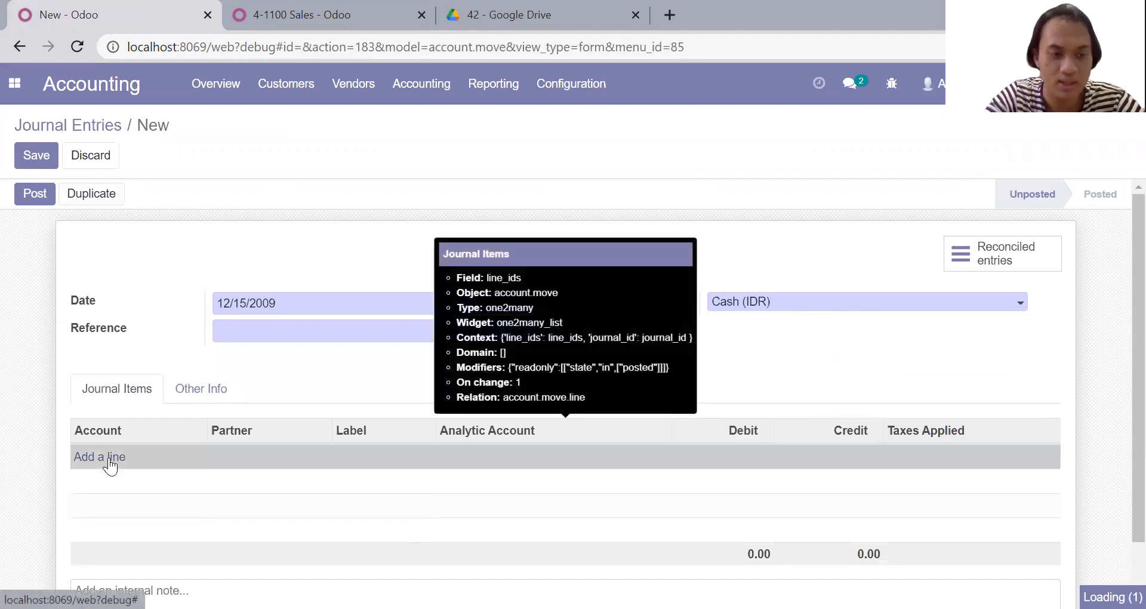
# Add a journal item and assign it the account 6-1800 Other Operating Expenses
pyautogui.click(111, 458)
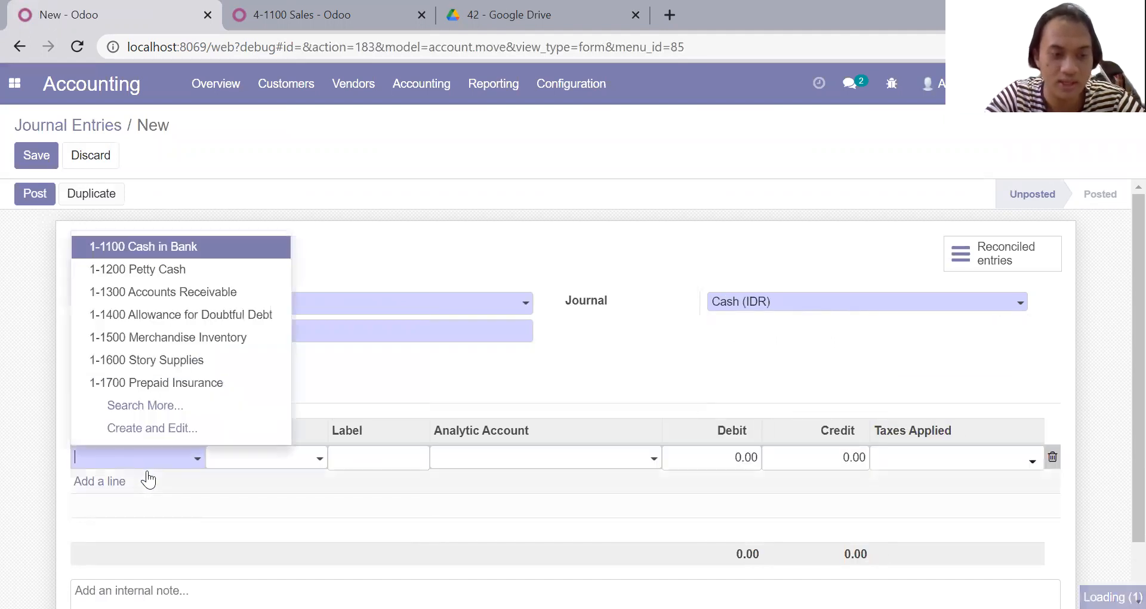
pyautogui.click(170, 408)
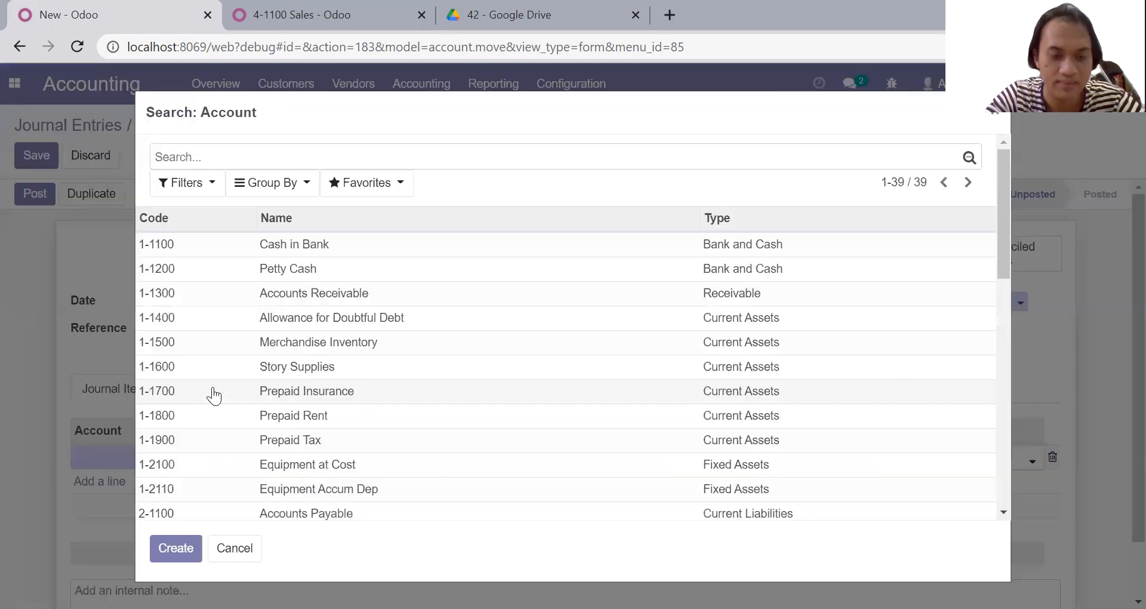
pyautogui.scroll(-2, 285, 387)
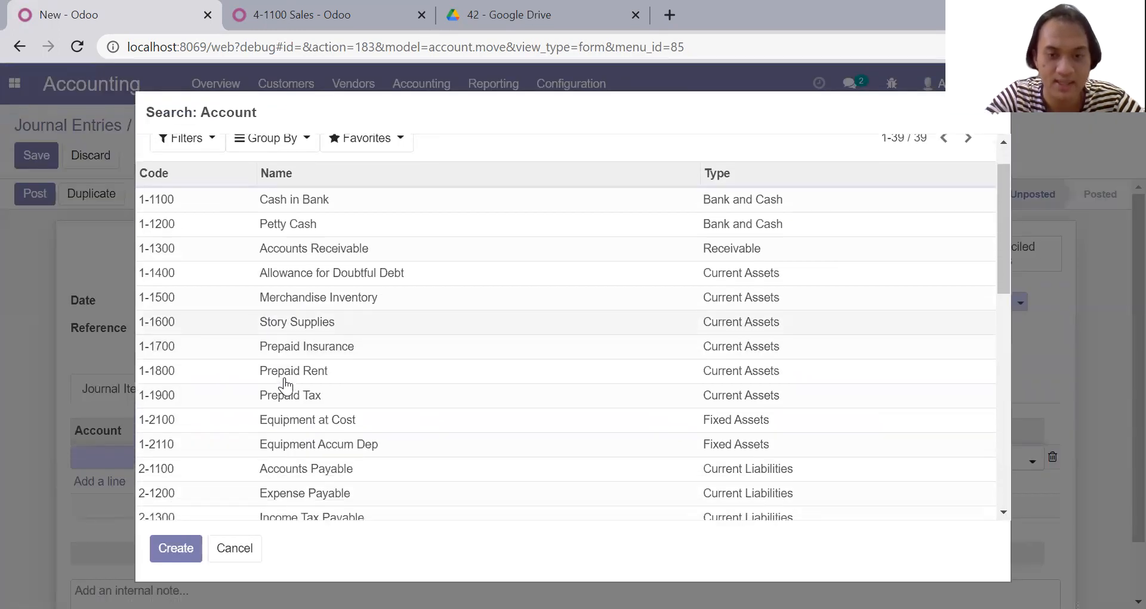
pyautogui.scroll(-2, 301, 374)
pyautogui.scroll(-6, 301, 374)
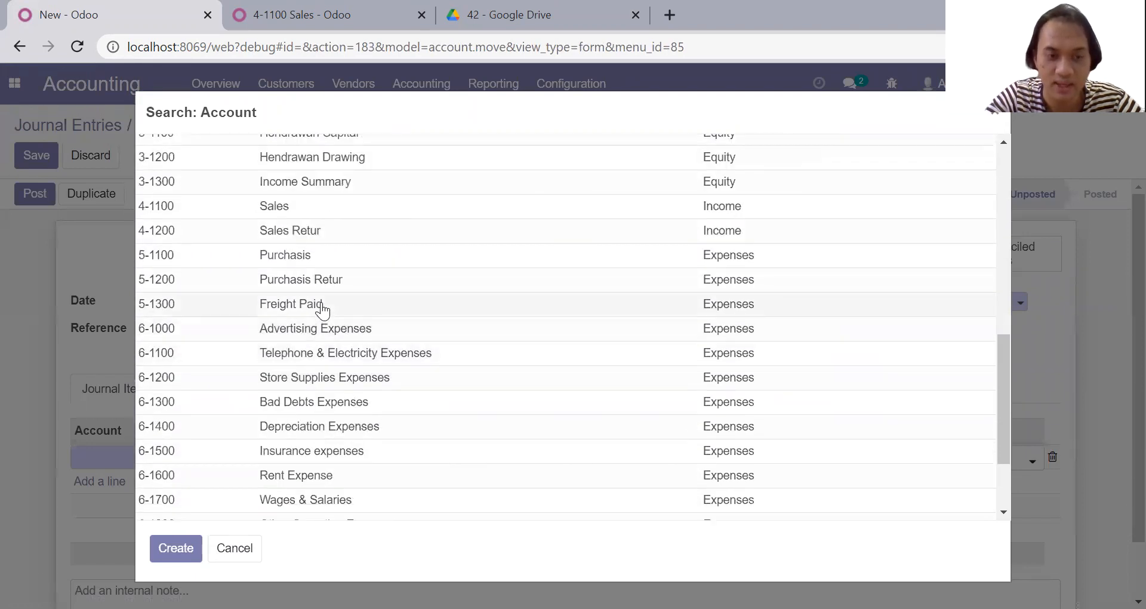
pyautogui.scroll(-2, 317, 308)
pyautogui.scroll(-1, 322, 310)
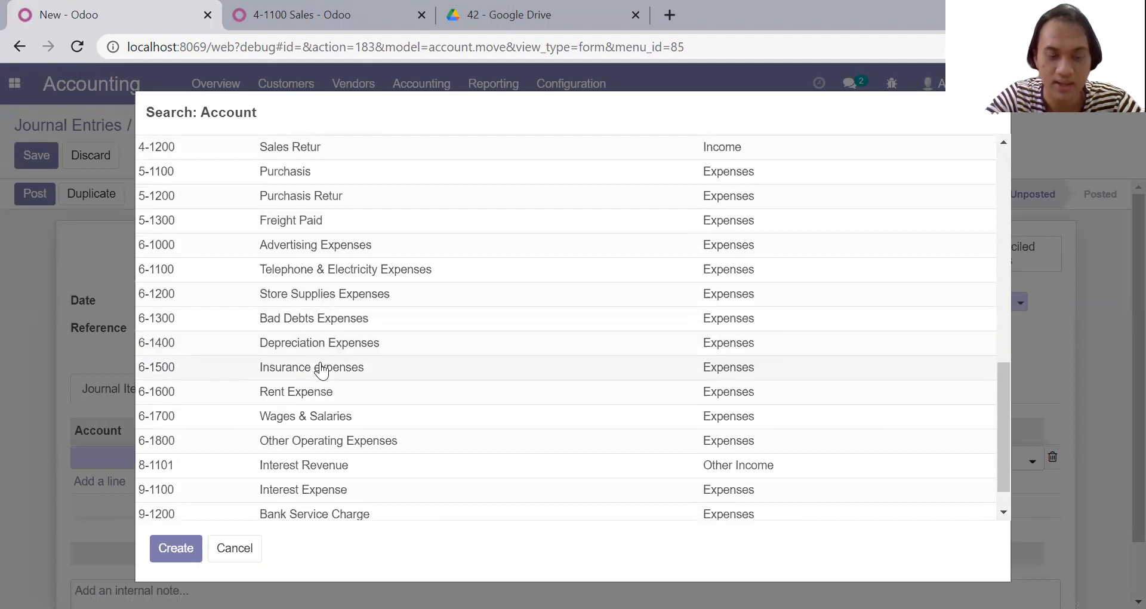
pyautogui.click(337, 441)
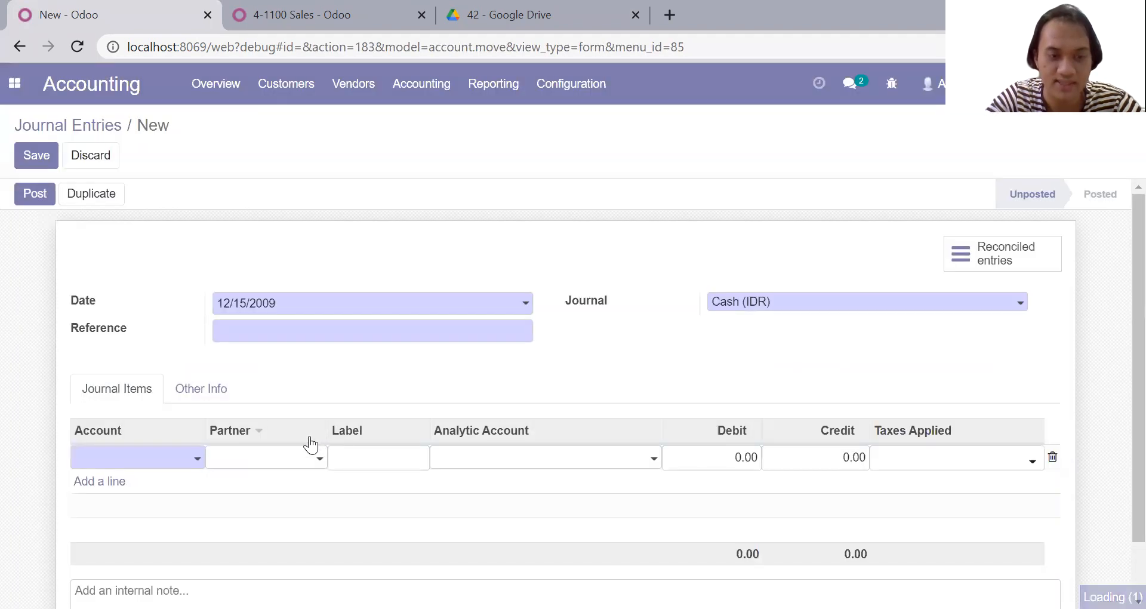
# Set the debit of the Other Operating Expenses line to Rp 1,500,000.00
pyautogui.click(741, 457)
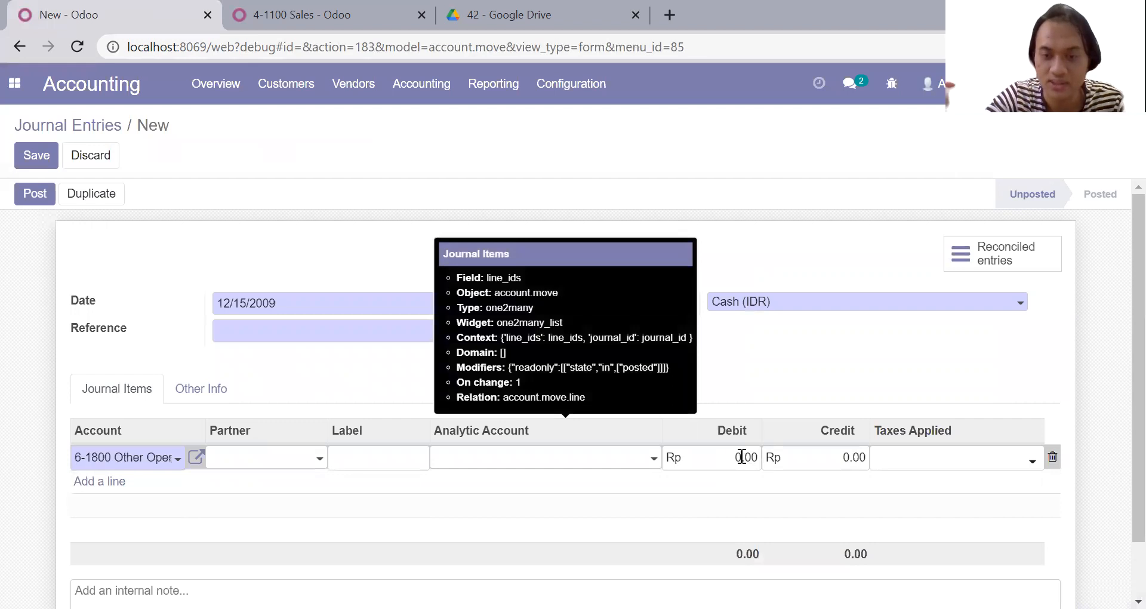
pyautogui.click(830, 456)
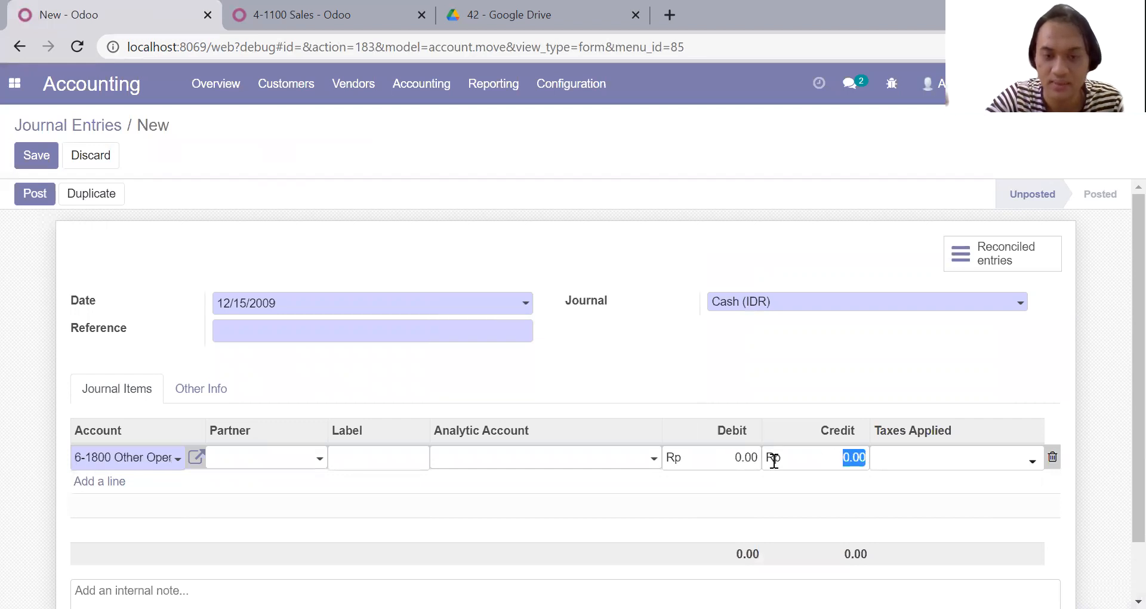
pyautogui.click(739, 458)
pyautogui.write('15000')
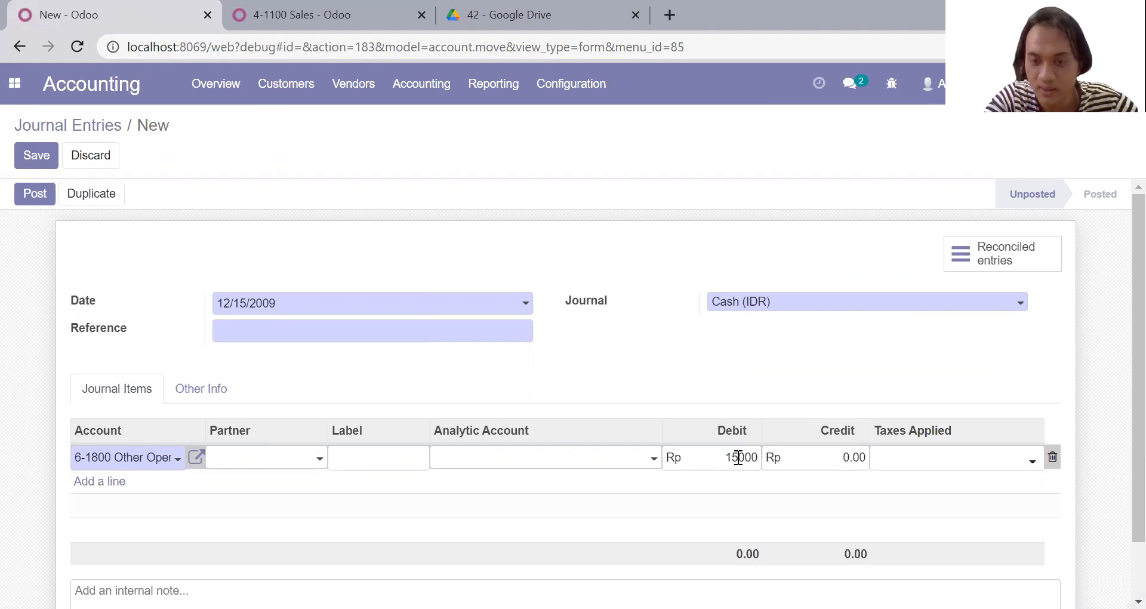
pyautogui.click(697, 389)
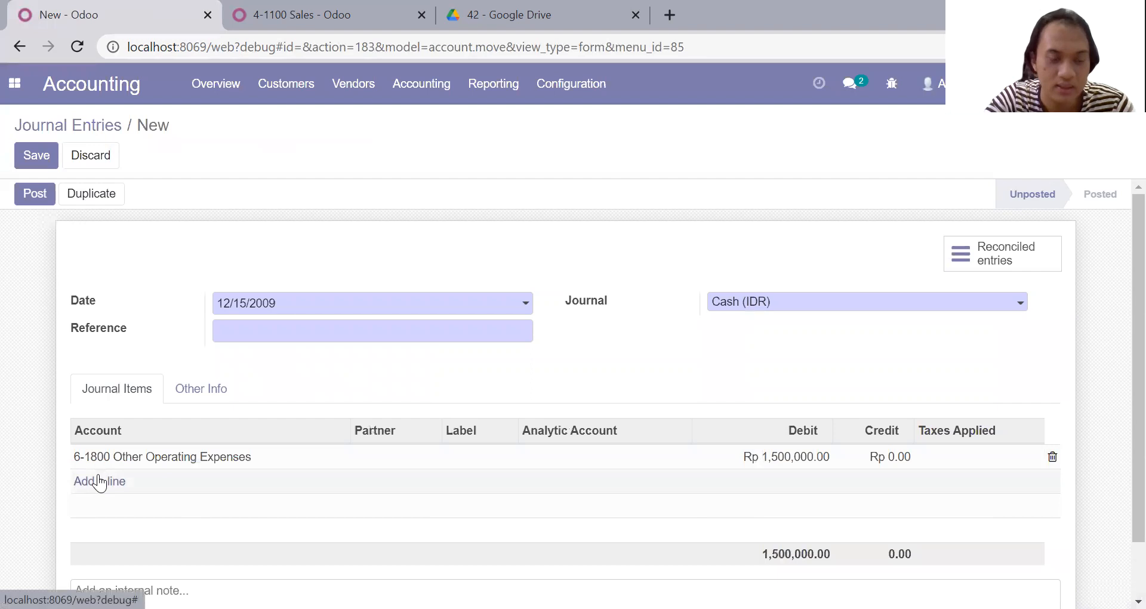
# Add a second journal item for account 1-1100 Cash in Bank with a credit of Rp 1,500,000.00
pyautogui.click(99, 481)
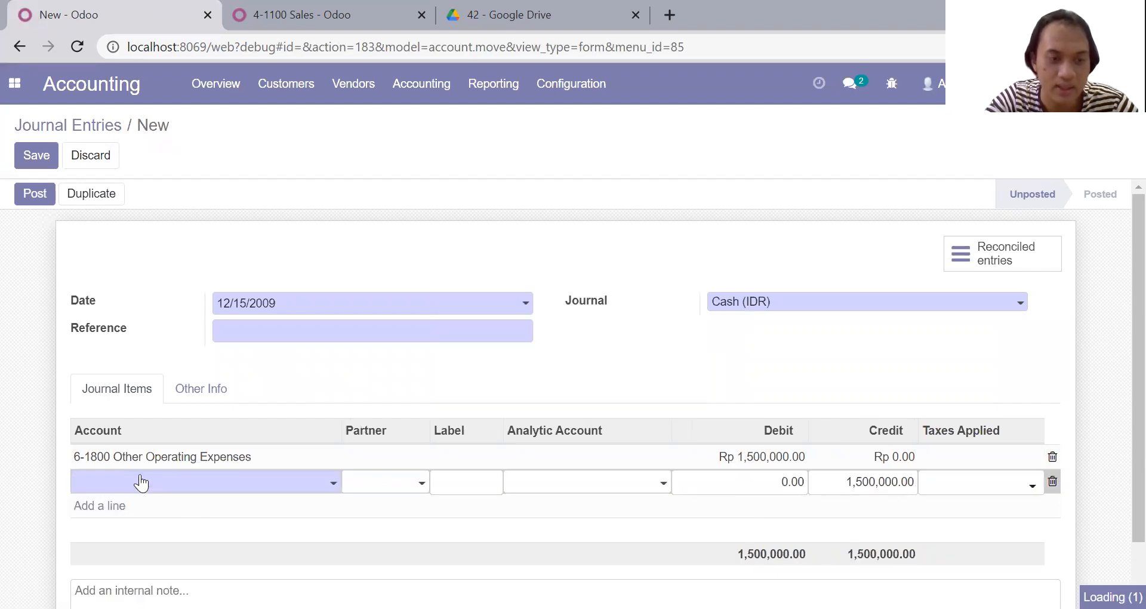
pyautogui.click(143, 482)
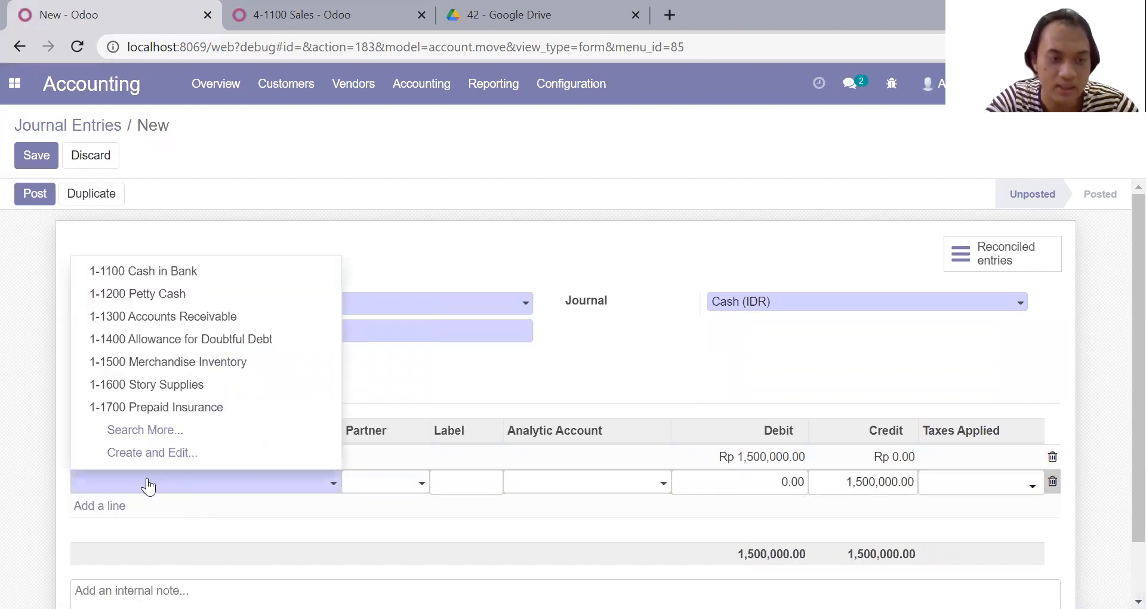
pyautogui.click(192, 279)
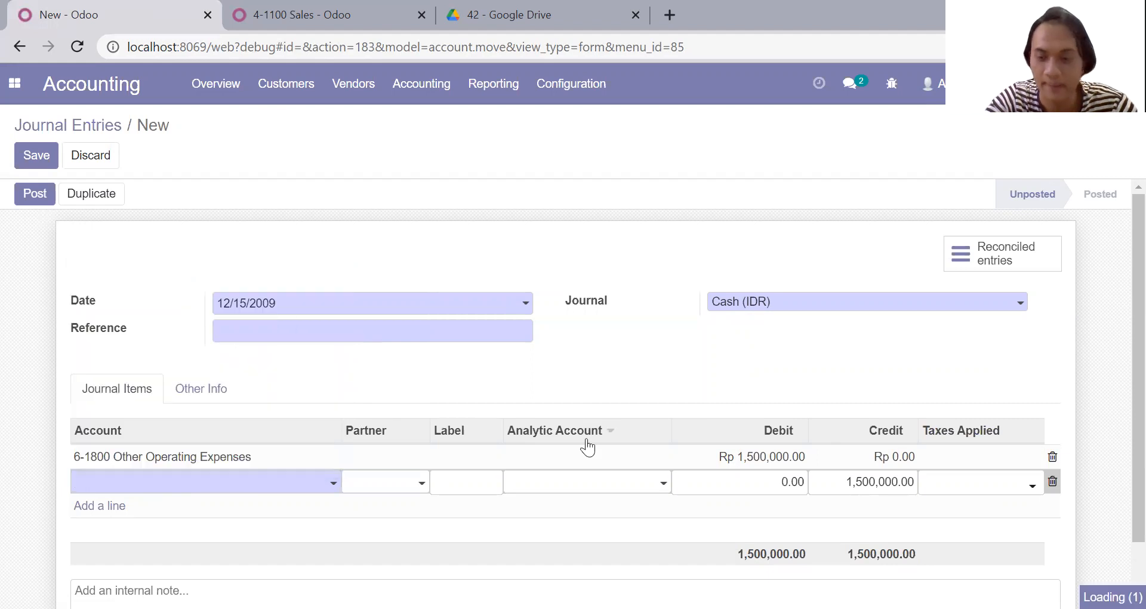
pyautogui.scroll(-1, 586, 445)
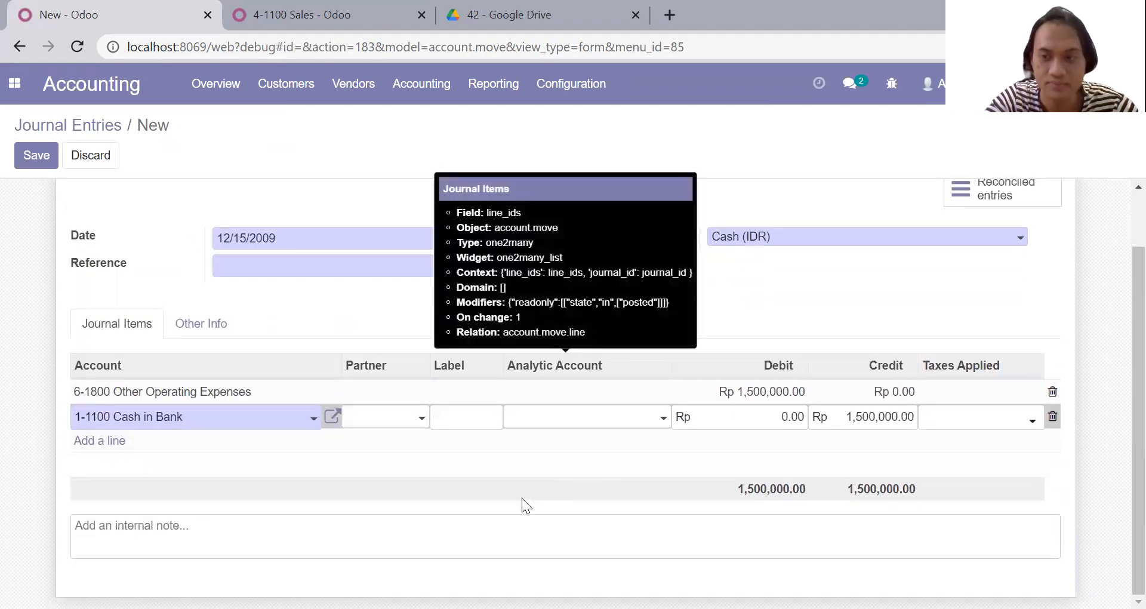
pyautogui.scroll(1, 522, 501)
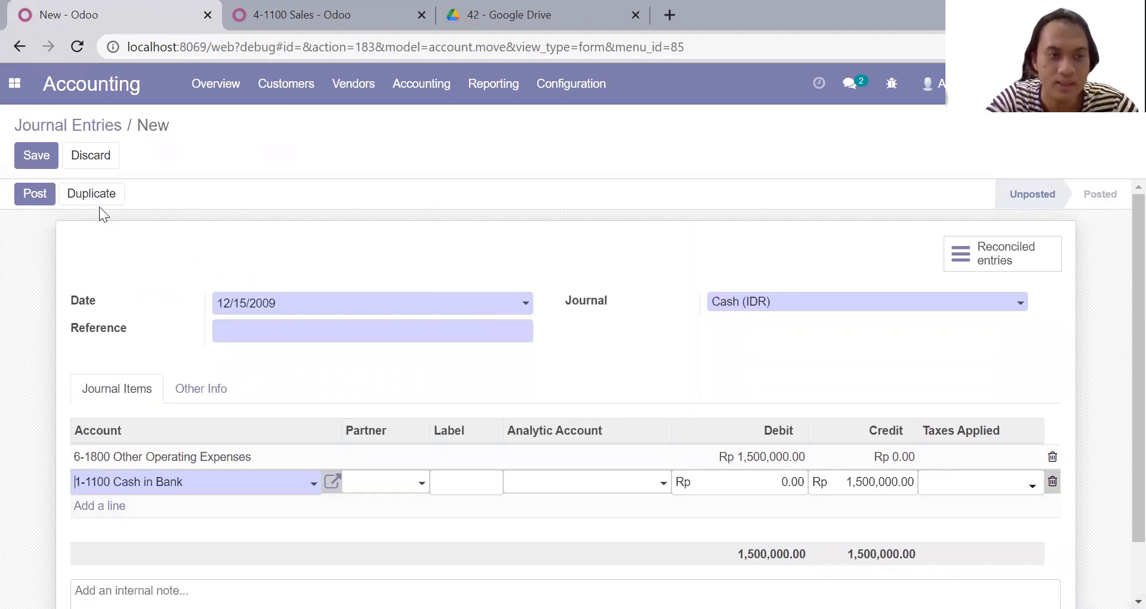
# Check the cheque number on the PDF voucher and enter CP12-004 as the journal entry's reference
pyautogui.scroll(-1, 115, 296)
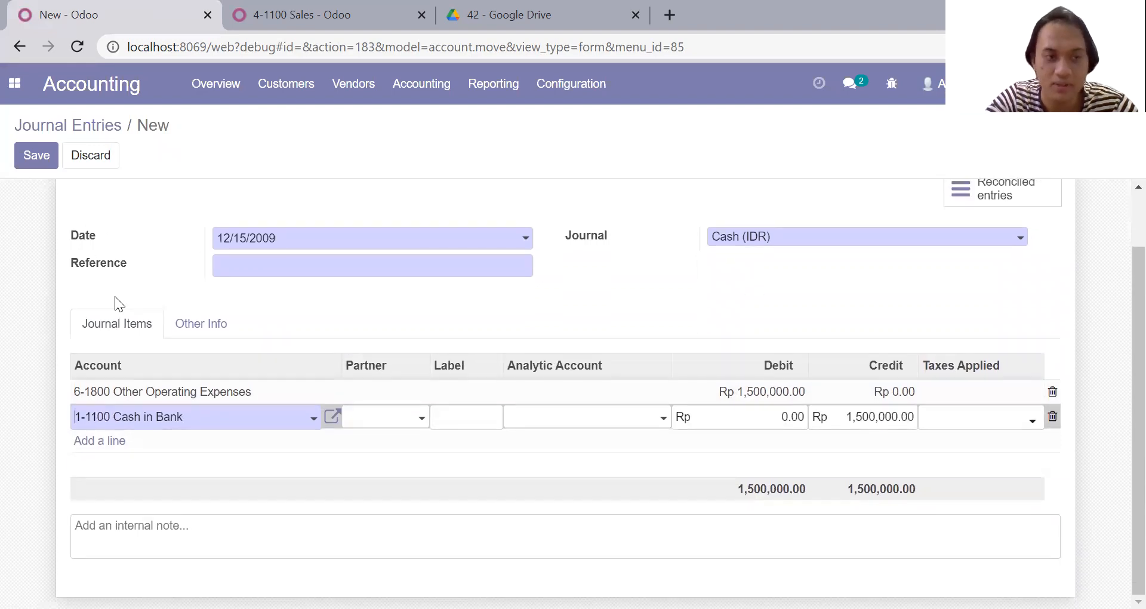
pyautogui.click(270, 276)
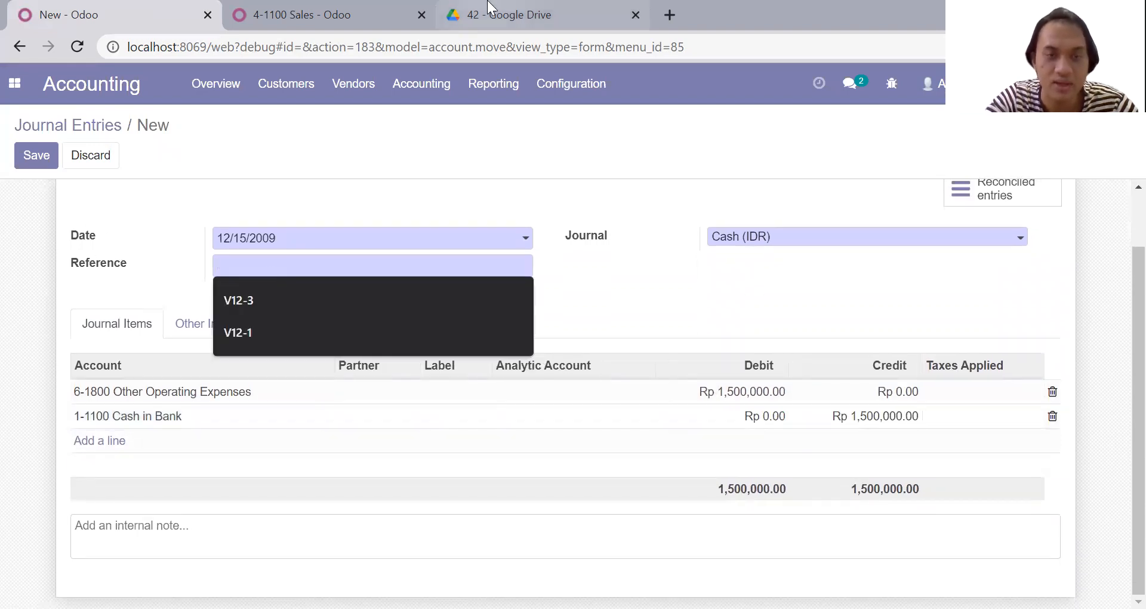
pyautogui.click(499, 14)
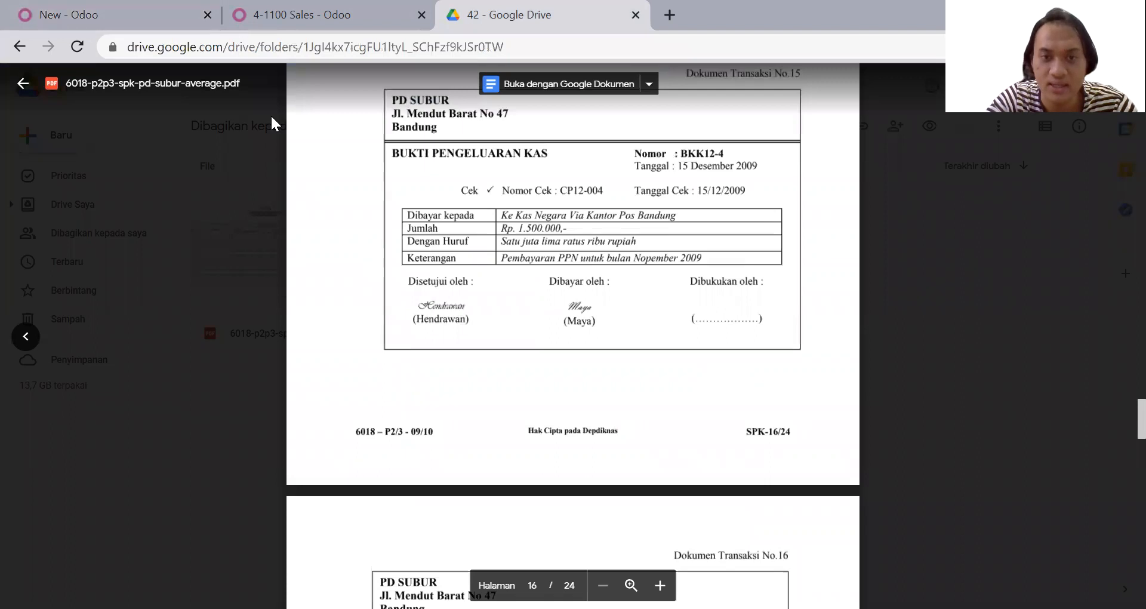
pyautogui.click(78, 11)
pyautogui.click(323, 273)
pyautogui.write('CP12-004')
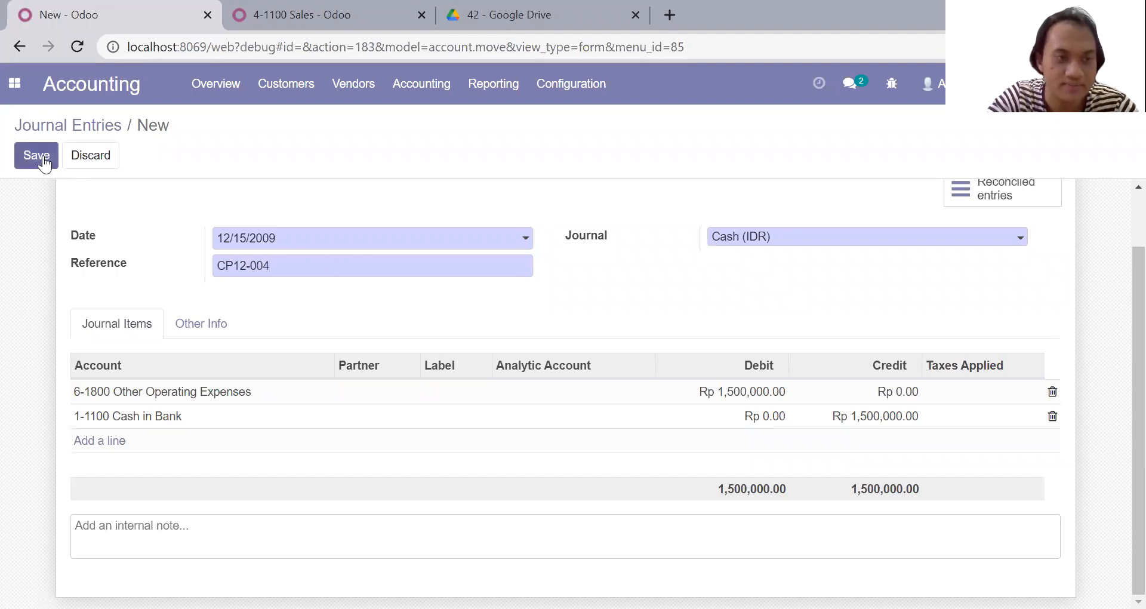
# Save and post the CP12-004 journal entry
pyautogui.click(43, 159)
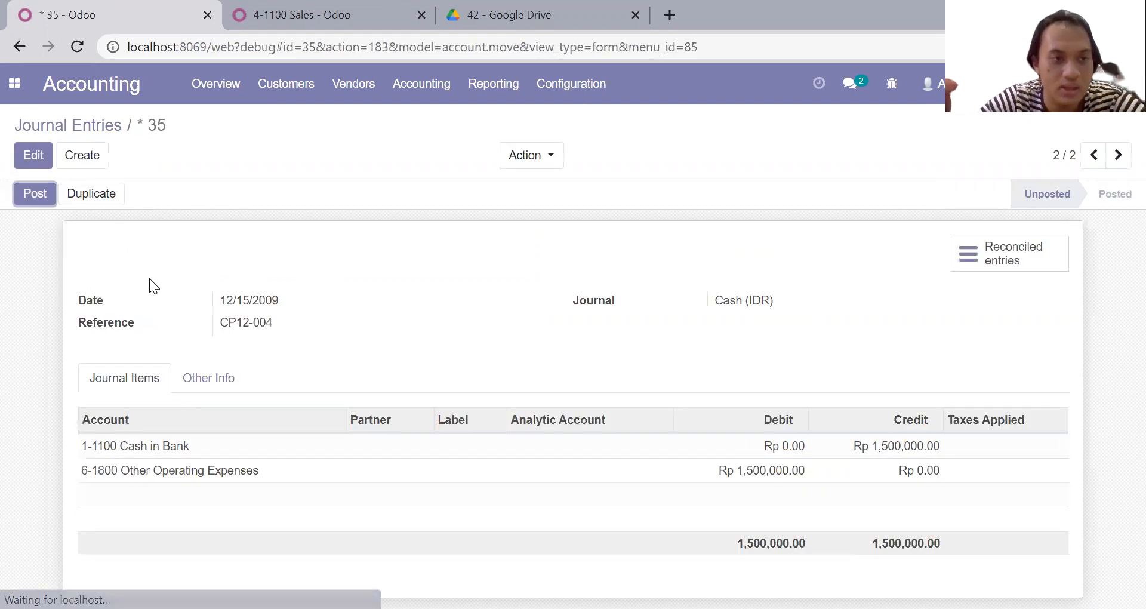
pyautogui.click(45, 201)
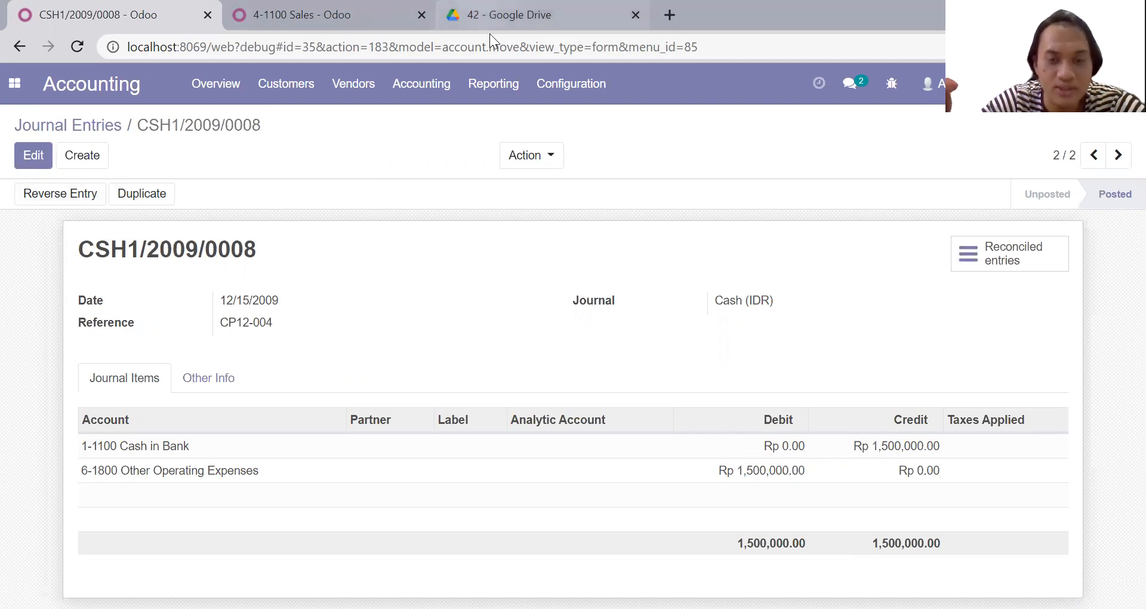
# Switch to the PDF in Google Drive and read petty cash voucher V12-4 in transaction document No. 16
pyautogui.click(517, 7)
pyautogui.scroll(-10, 502, 314)
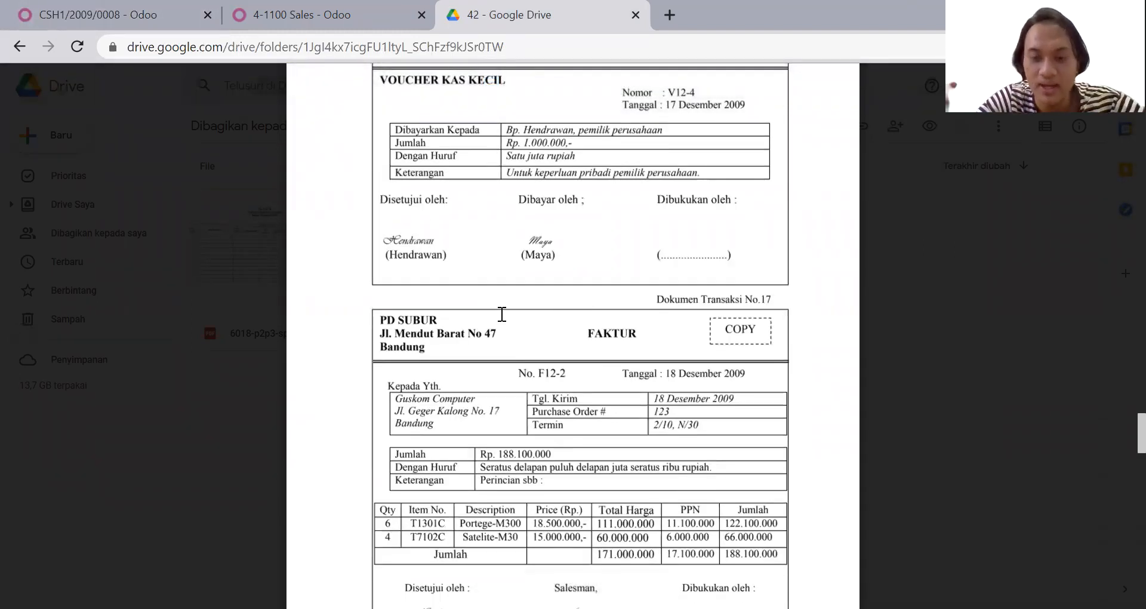
pyautogui.scroll(1, 502, 314)
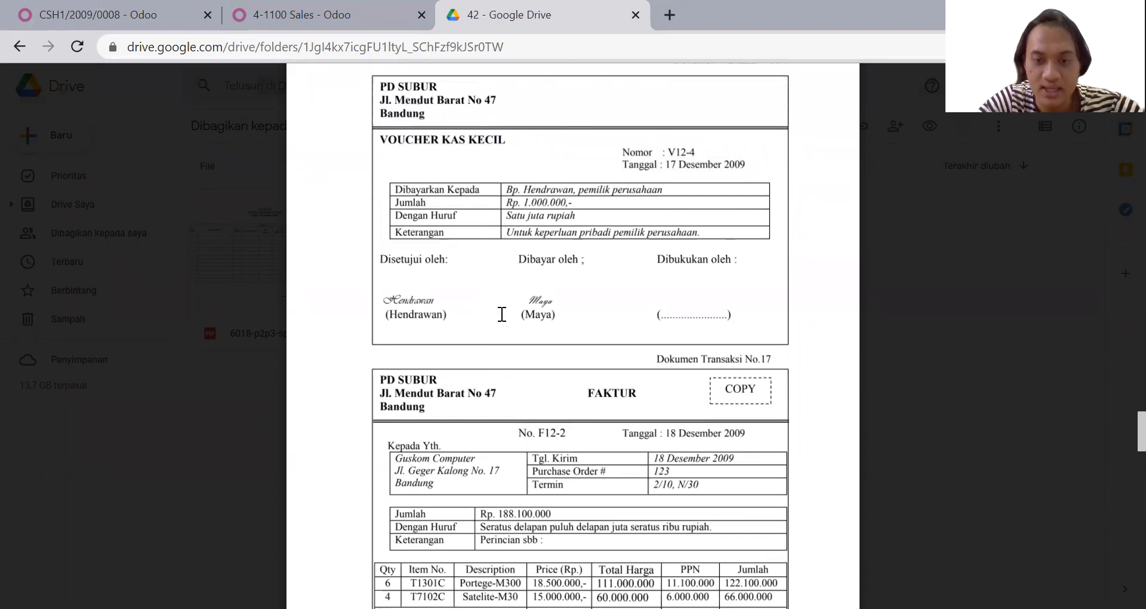
pyautogui.scroll(1, 502, 314)
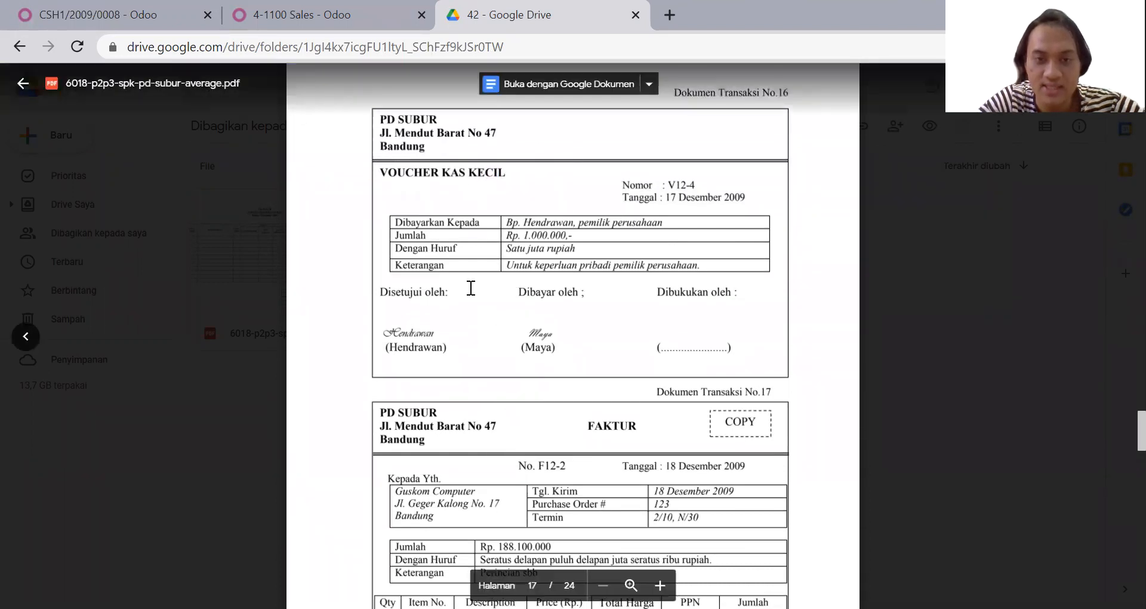
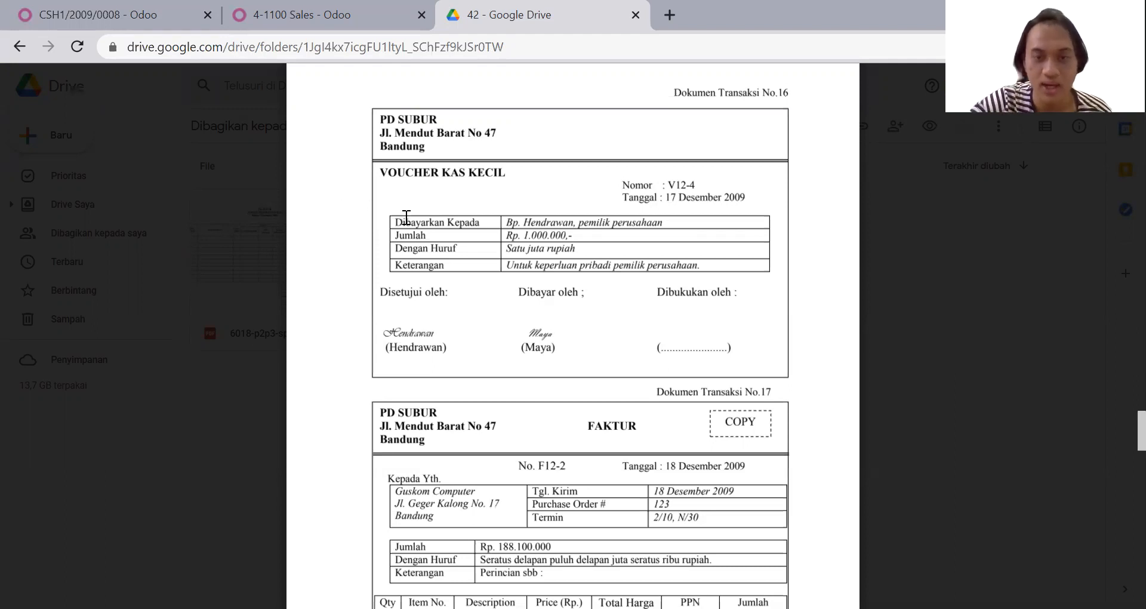
# Return to Odoo and create a new journal entry from the Journal Entries list
pyautogui.click(168, 7)
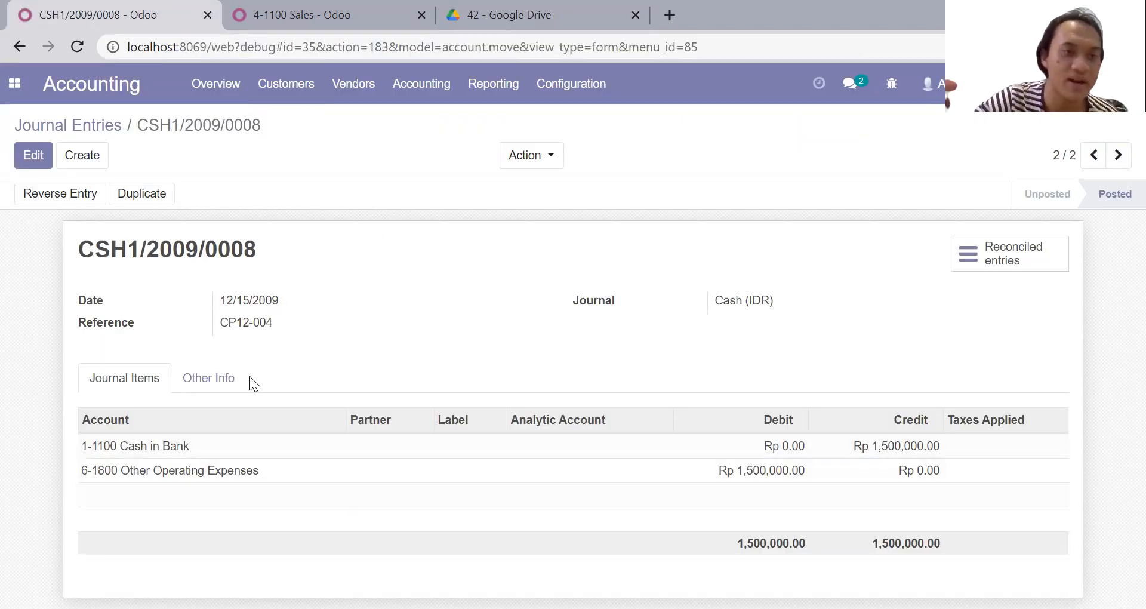
pyautogui.click(72, 128)
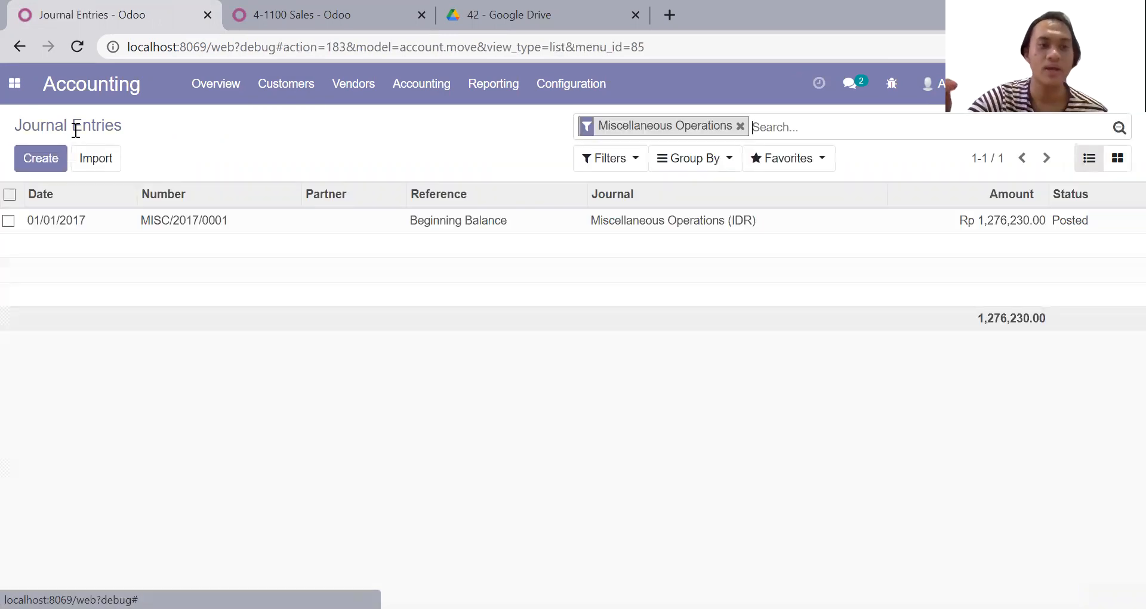
pyautogui.click(50, 165)
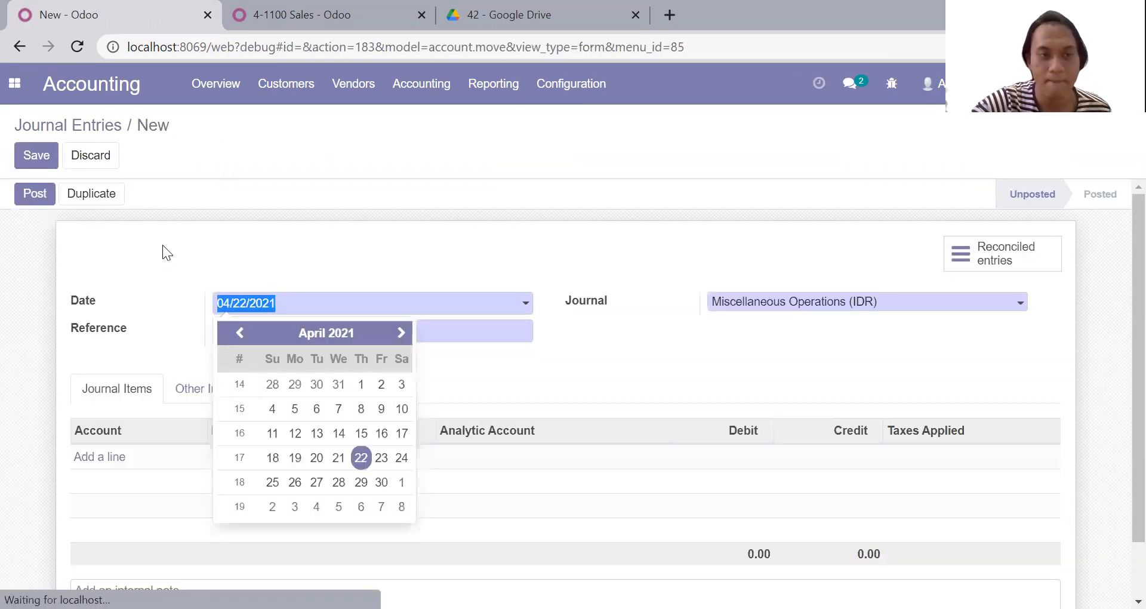
# Check the date on voucher V12-4 and set the new journal entry's date to 12/07/2009
pyautogui.click(421, 308)
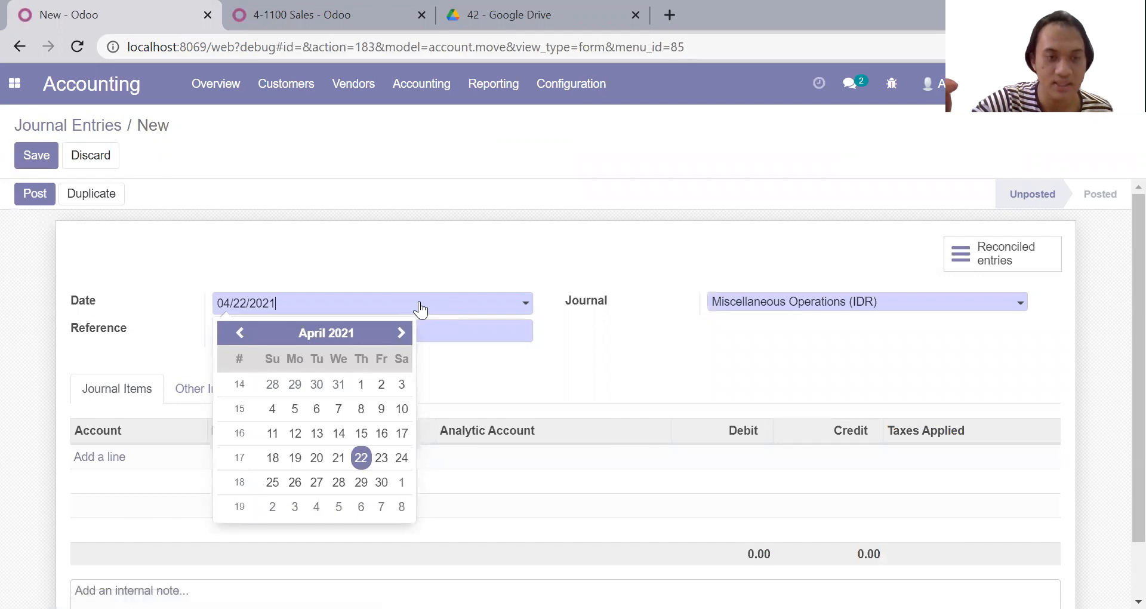
pyautogui.click(524, 3)
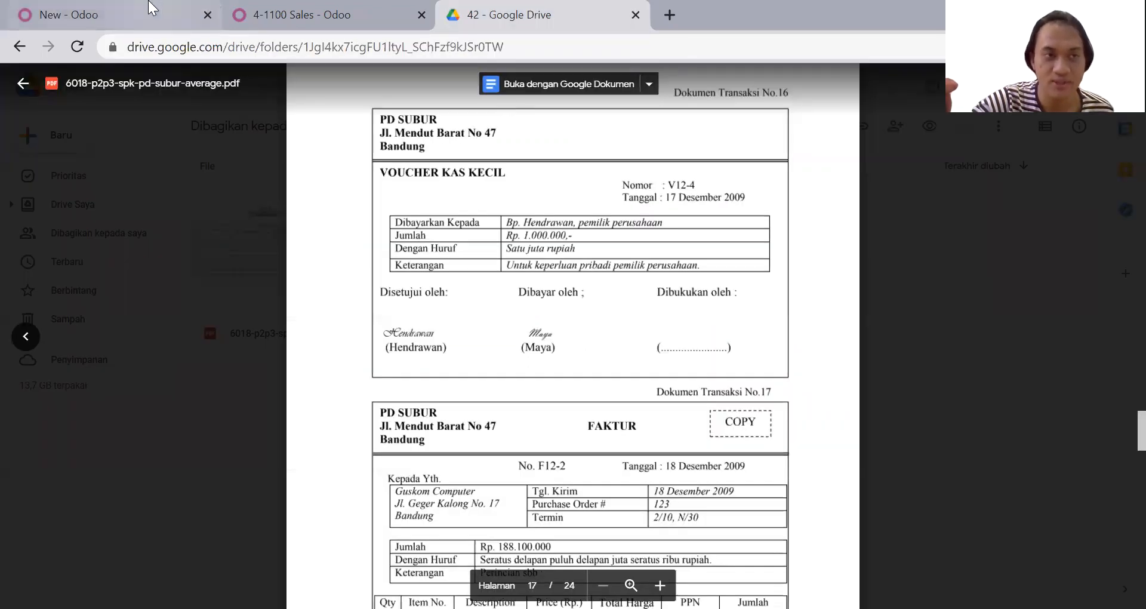
pyautogui.click(108, 15)
pyautogui.click(306, 308)
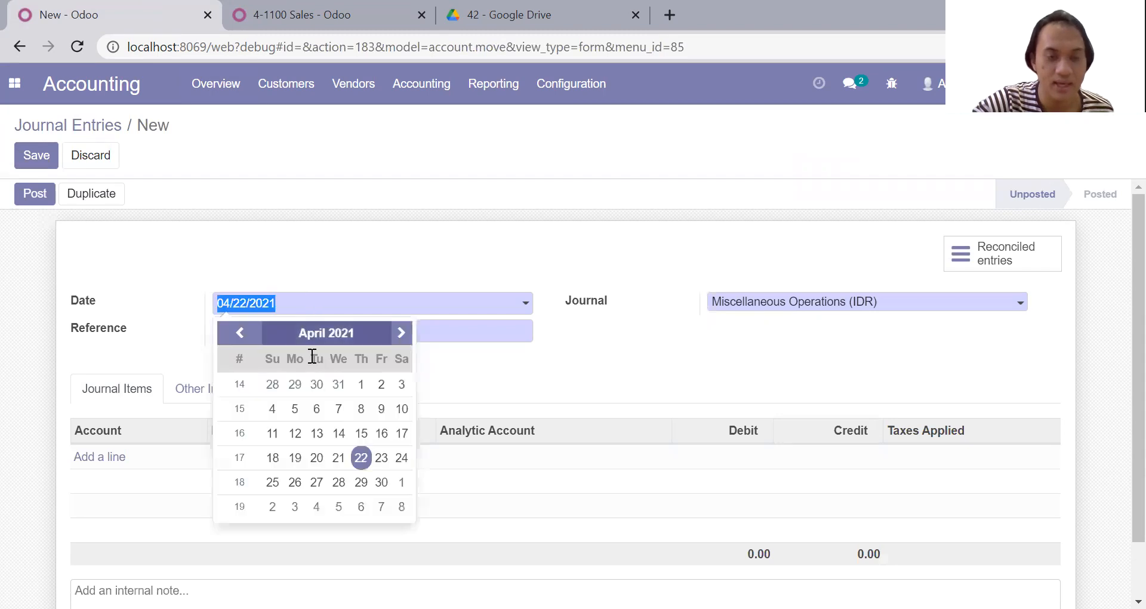
pyautogui.click(514, 14)
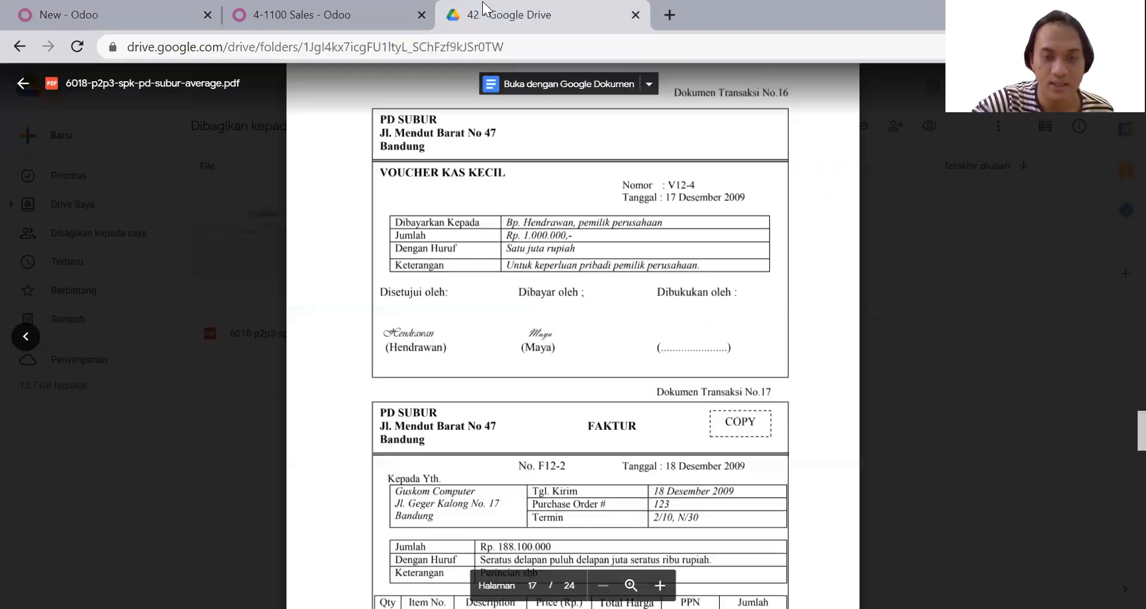
pyautogui.click(169, 13)
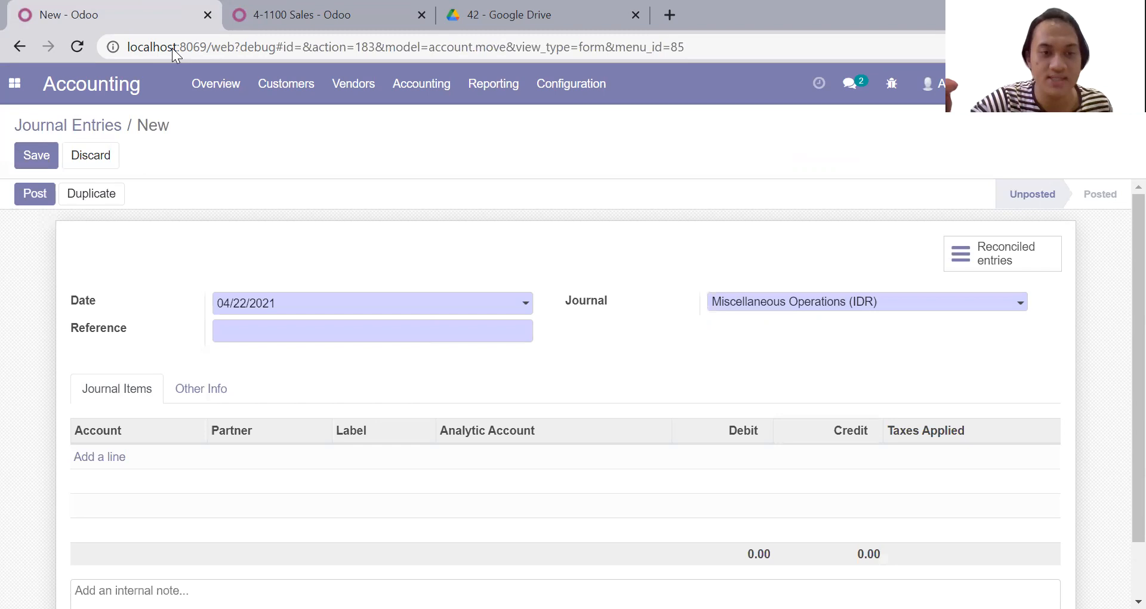
pyautogui.click(267, 311)
pyautogui.hotkey('ctrl', 'a')
pyautogui.write('12/0')
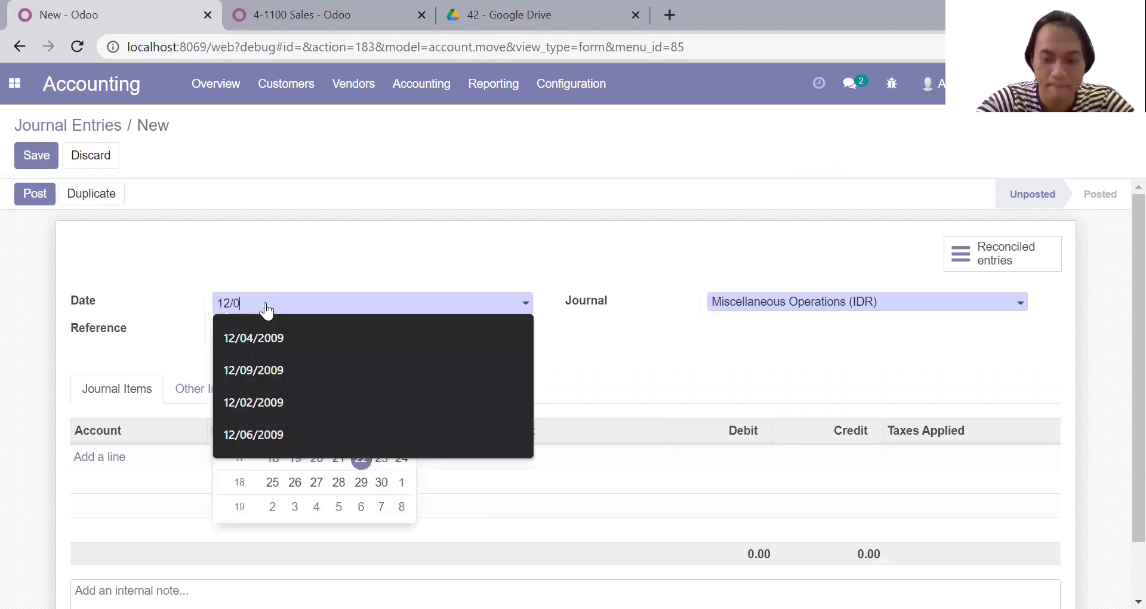
pyautogui.write('7/2009')
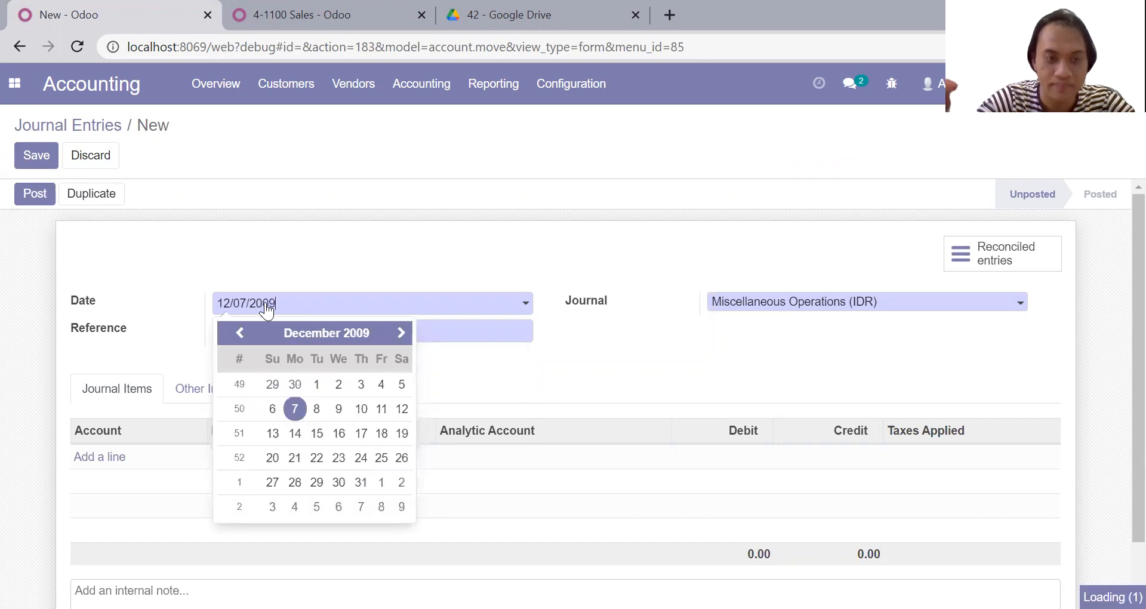
pyautogui.click(296, 405)
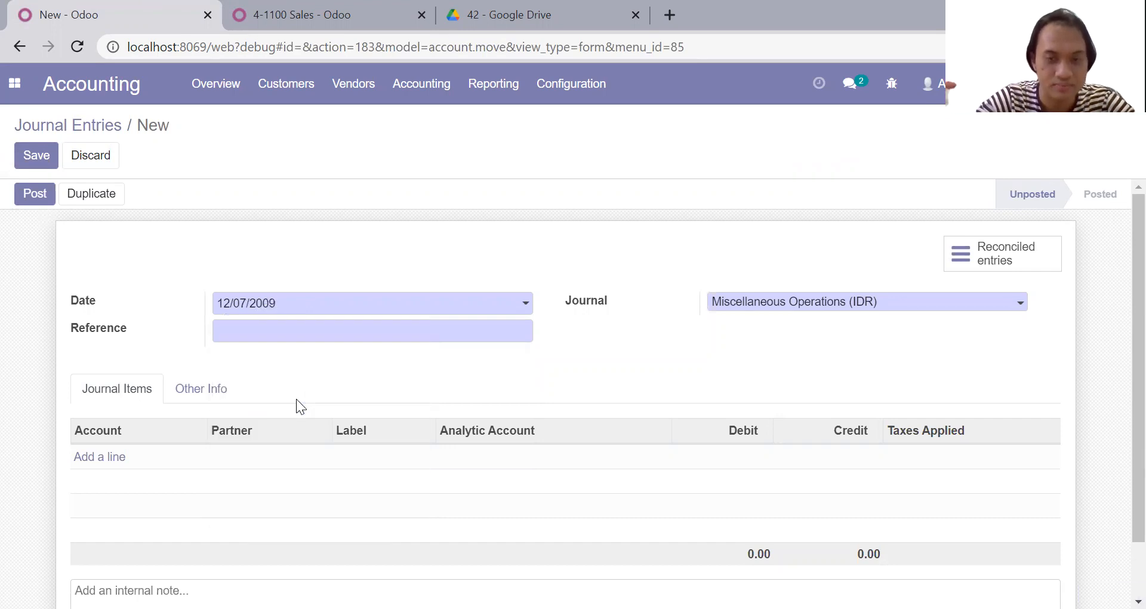
# Check the voucher number in the PDF, enter V12-4 as the reference and set the journal to Cash (IDR)
pyautogui.click(397, 333)
pyautogui.click(515, 12)
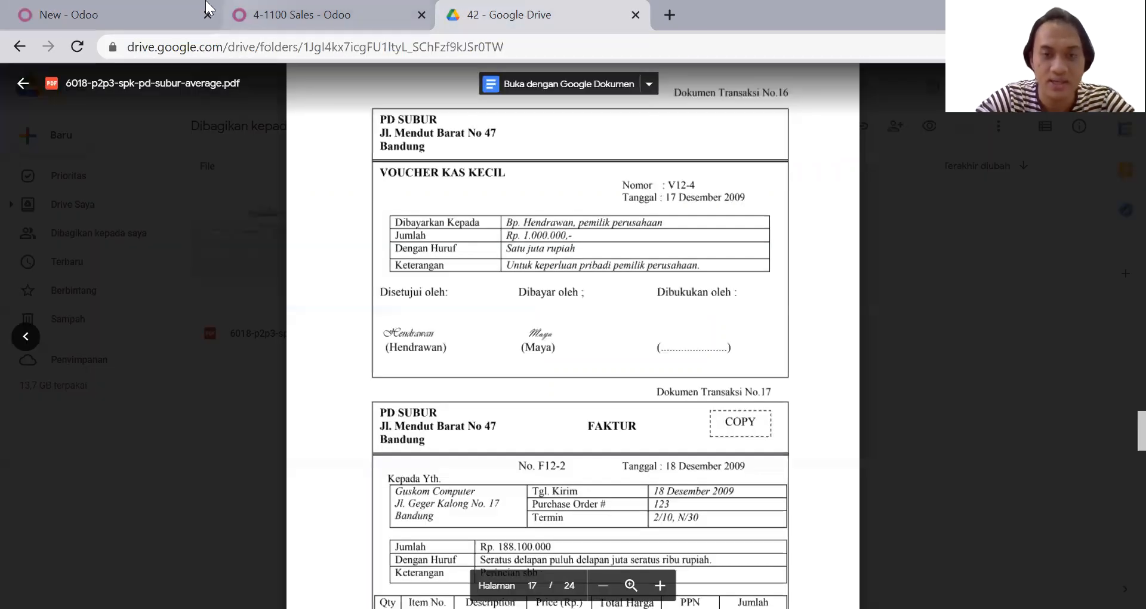
pyautogui.click(166, 8)
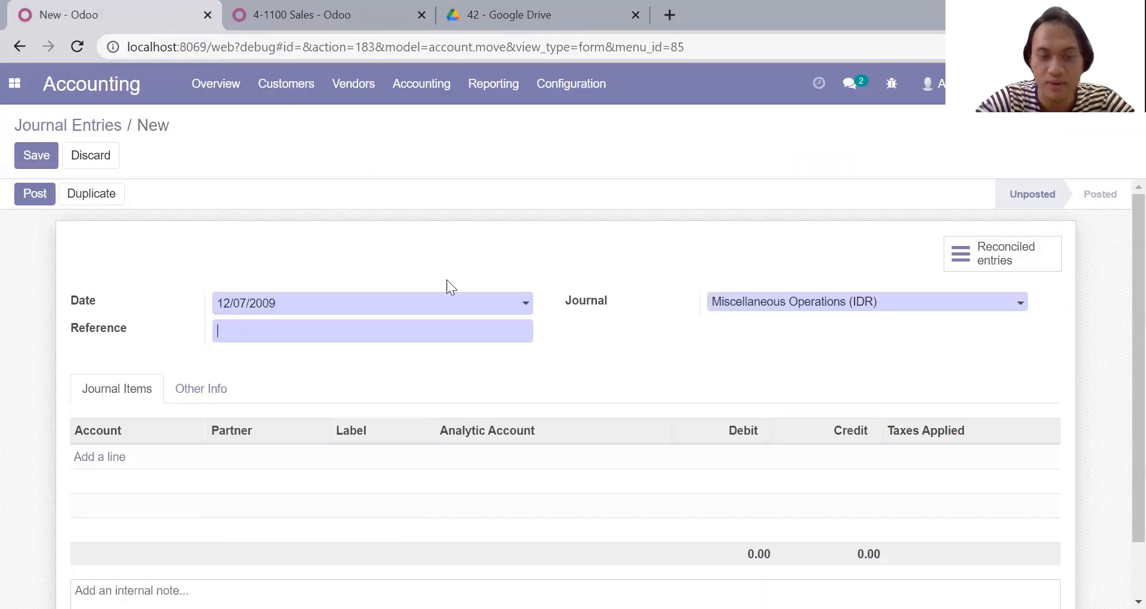
pyautogui.write('V12')
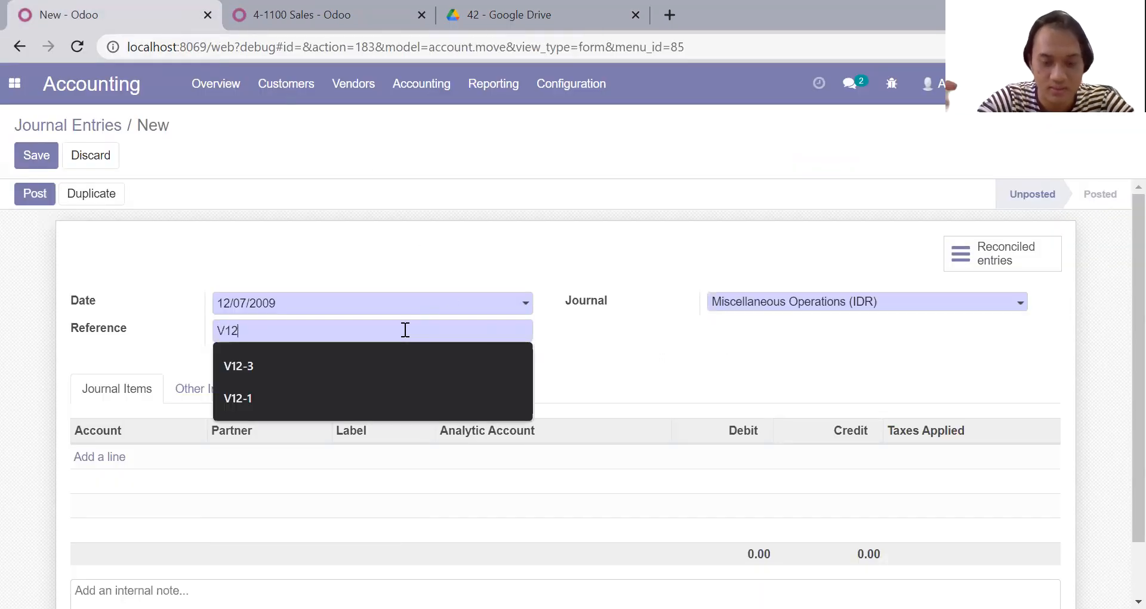
pyautogui.write('-4')
pyautogui.click(752, 304)
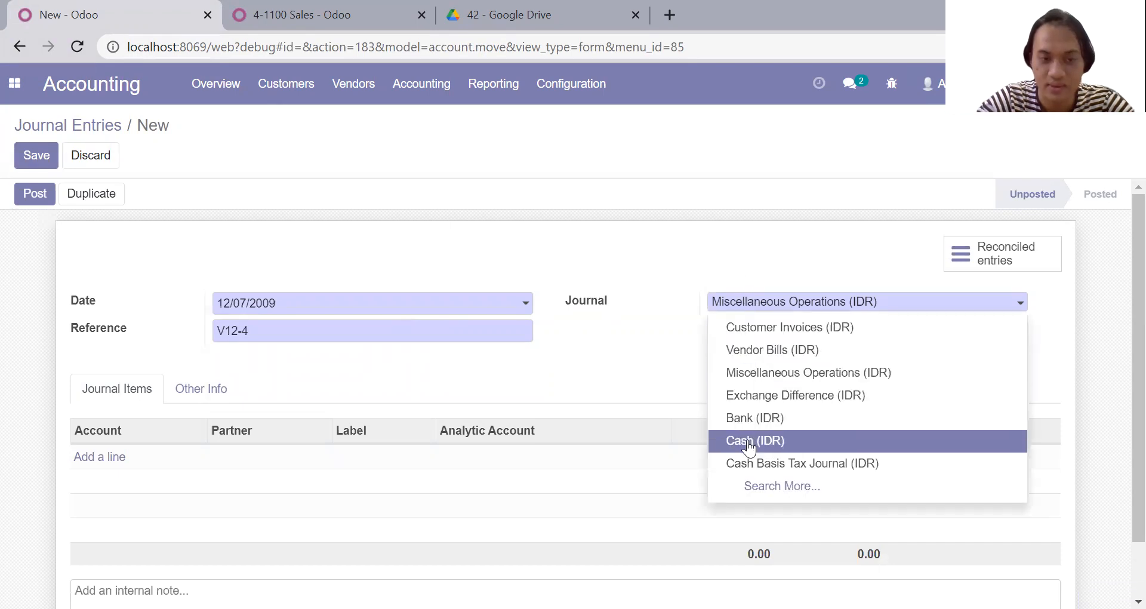
pyautogui.click(750, 442)
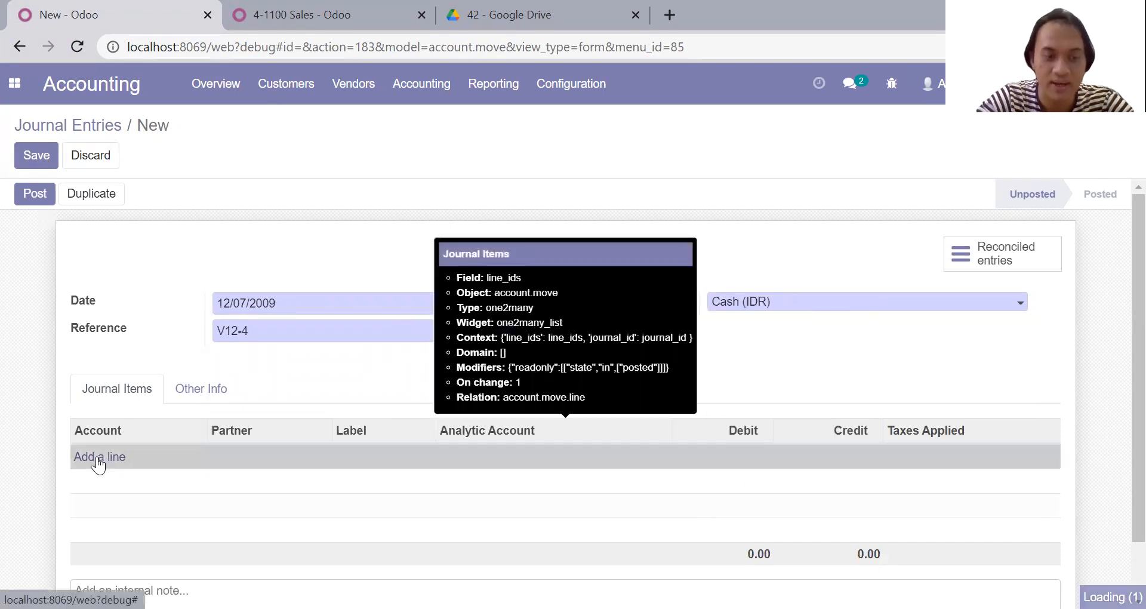
# Add a journal item and assign it account 3-1100, the owner's capital account, after rechecking the voucher's purpose in the PDF
pyautogui.click(99, 457)
pyautogui.click(118, 461)
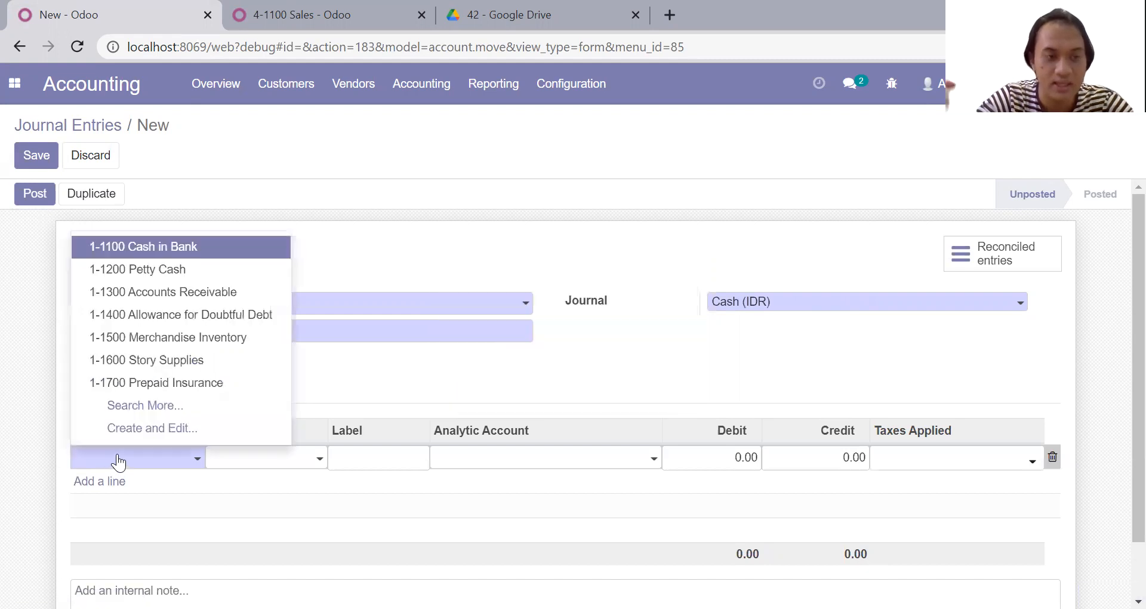
pyautogui.click(138, 406)
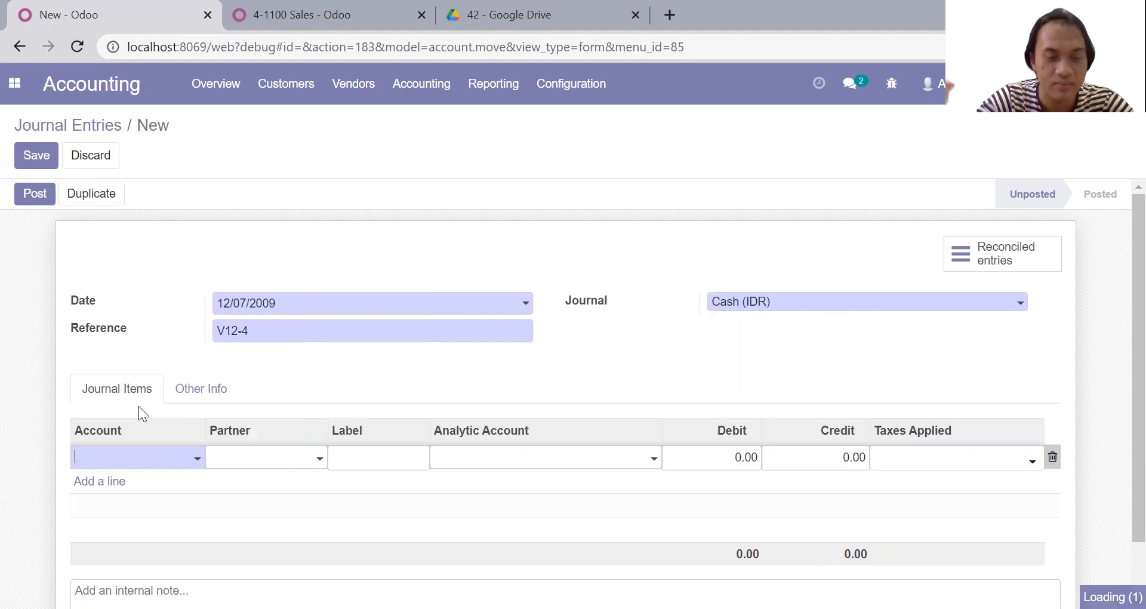
pyautogui.scroll(-3, 425, 364)
pyautogui.scroll(-2, 424, 364)
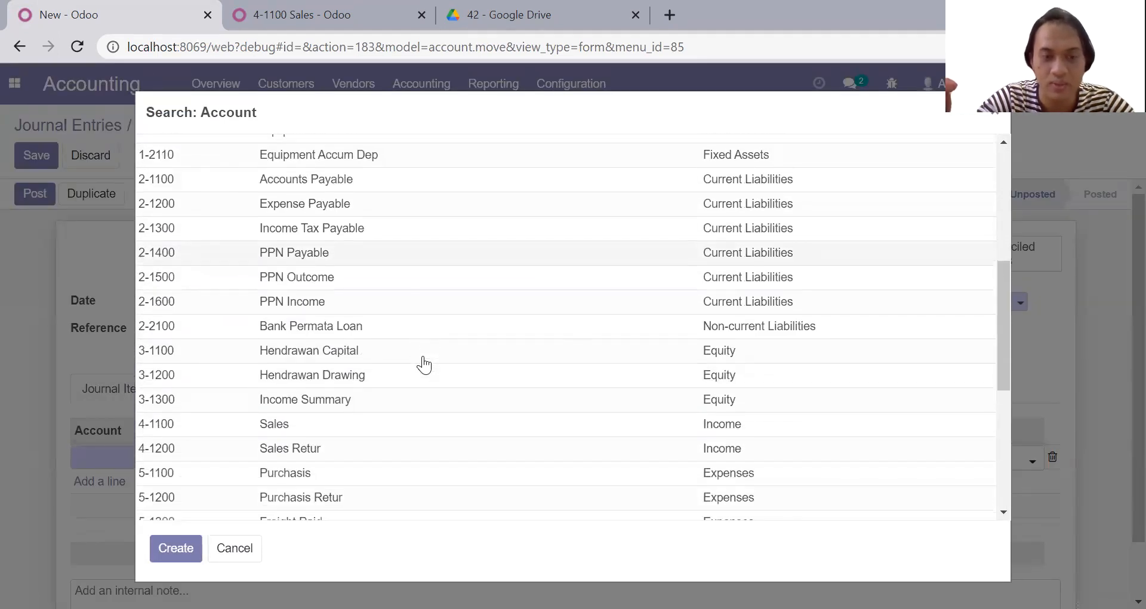
pyautogui.scroll(-3, 423, 365)
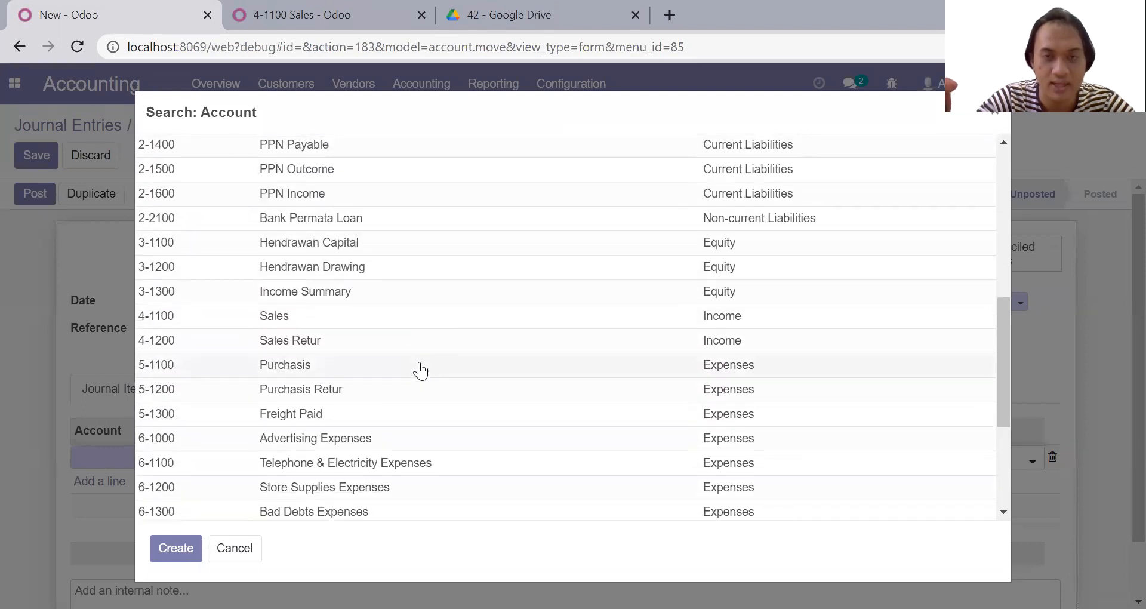
pyautogui.scroll(3, 421, 358)
pyautogui.click(489, 13)
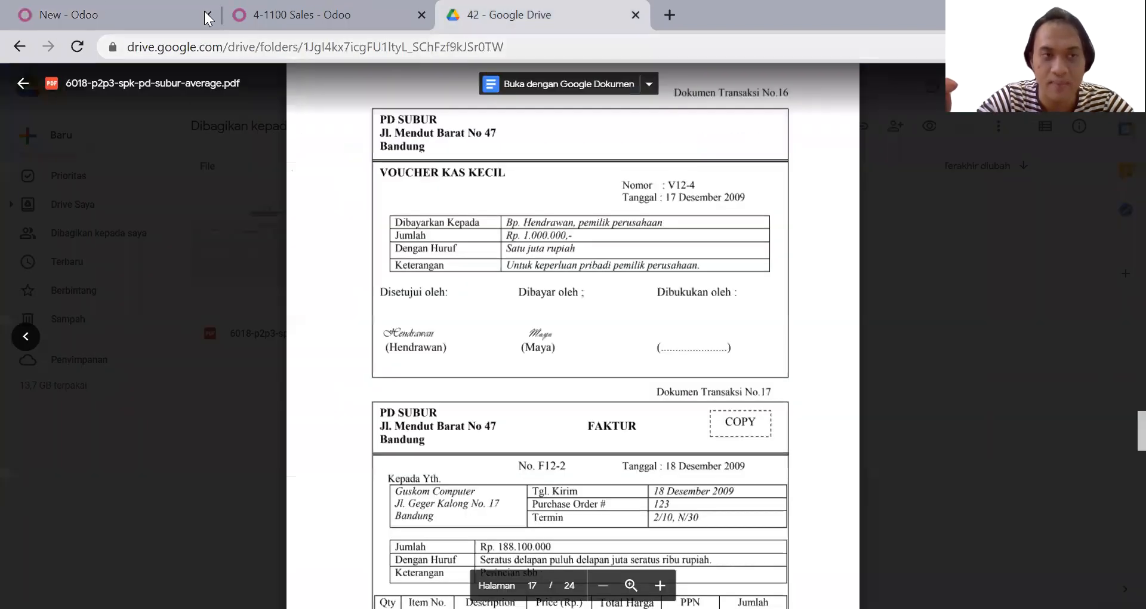
pyautogui.click(136, 14)
pyautogui.scroll(1, 279, 297)
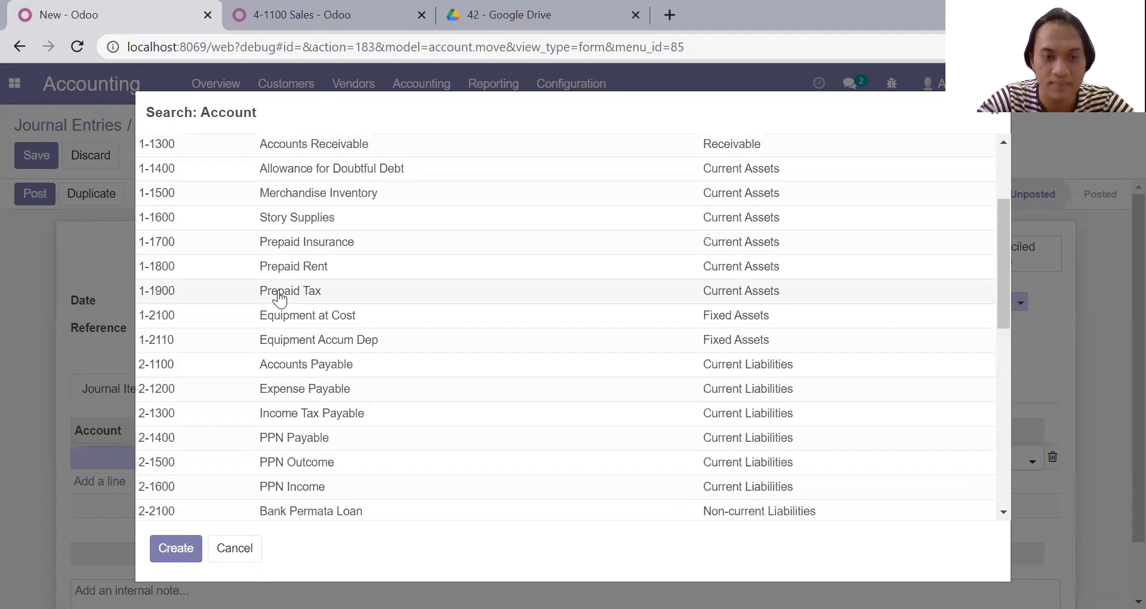
pyautogui.scroll(2, 279, 297)
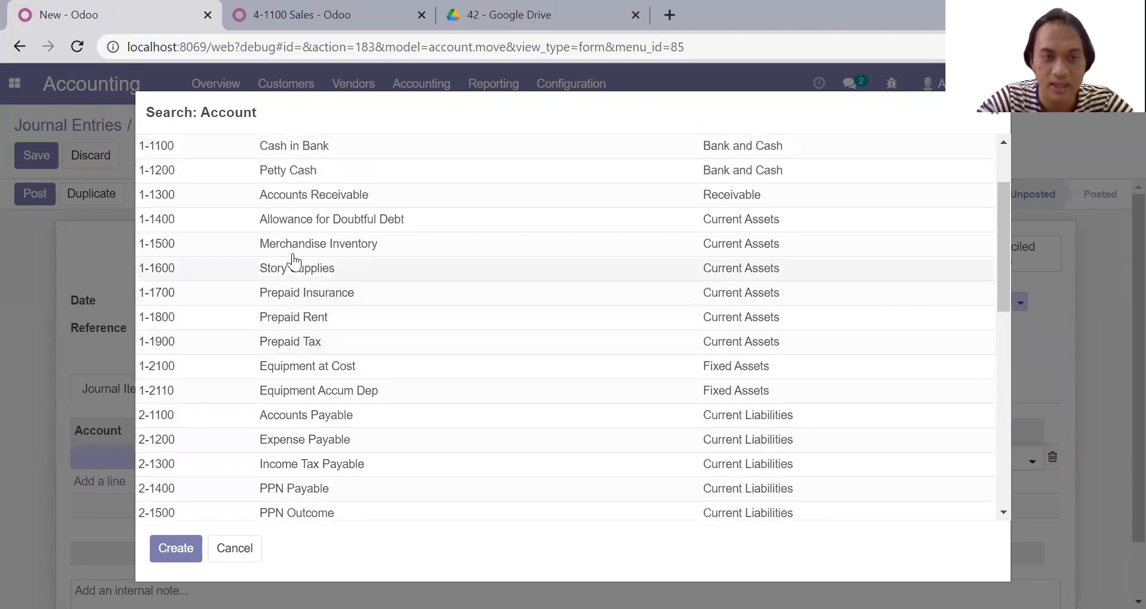
pyautogui.scroll(-3, 297, 267)
pyautogui.scroll(-3, 298, 268)
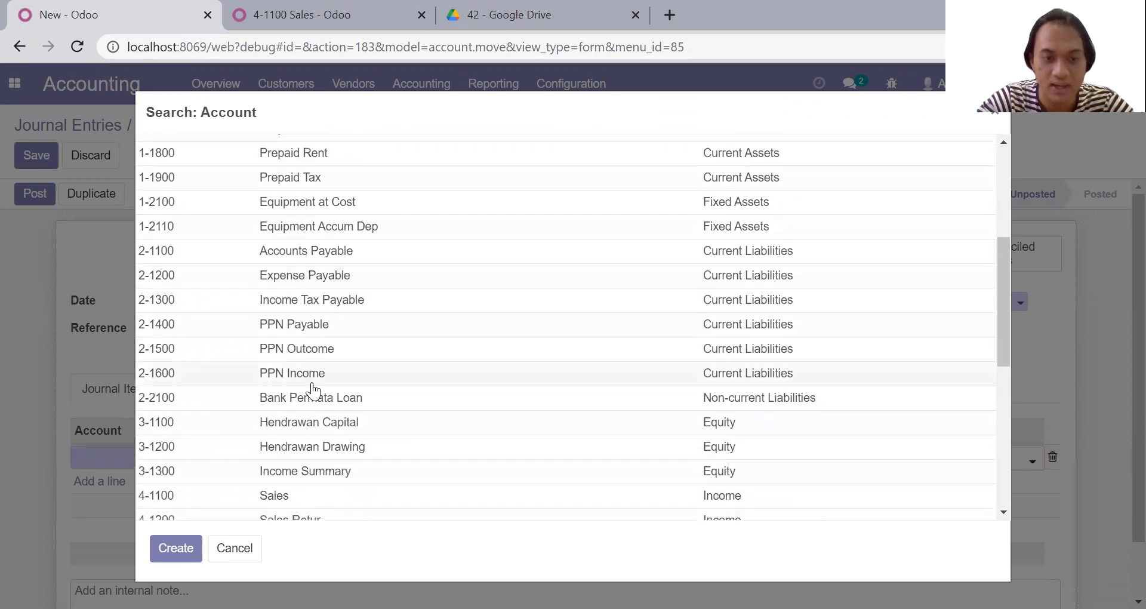
pyautogui.click(308, 422)
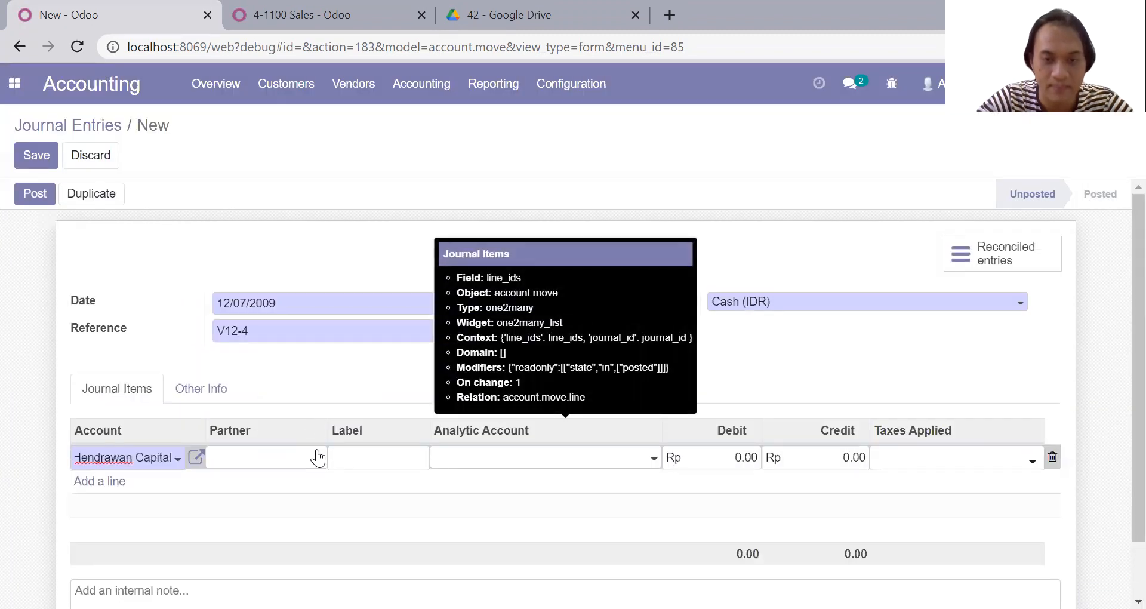
# Set the credit of the owner's capital line to Rp 1,000,000.00
pyautogui.click(707, 460)
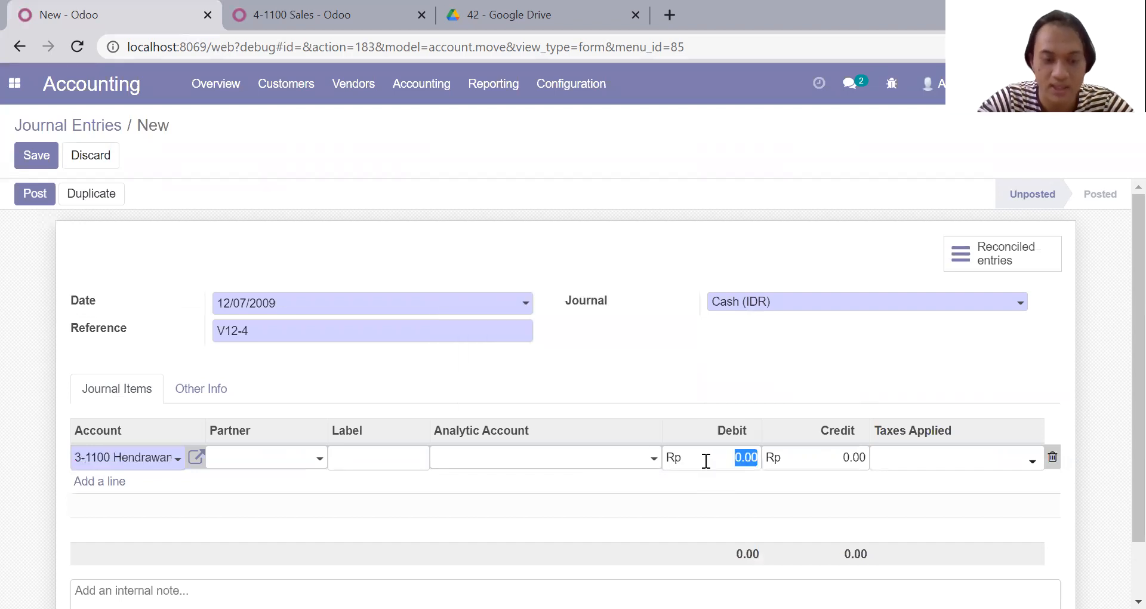
pyautogui.click(825, 466)
pyautogui.write('1')
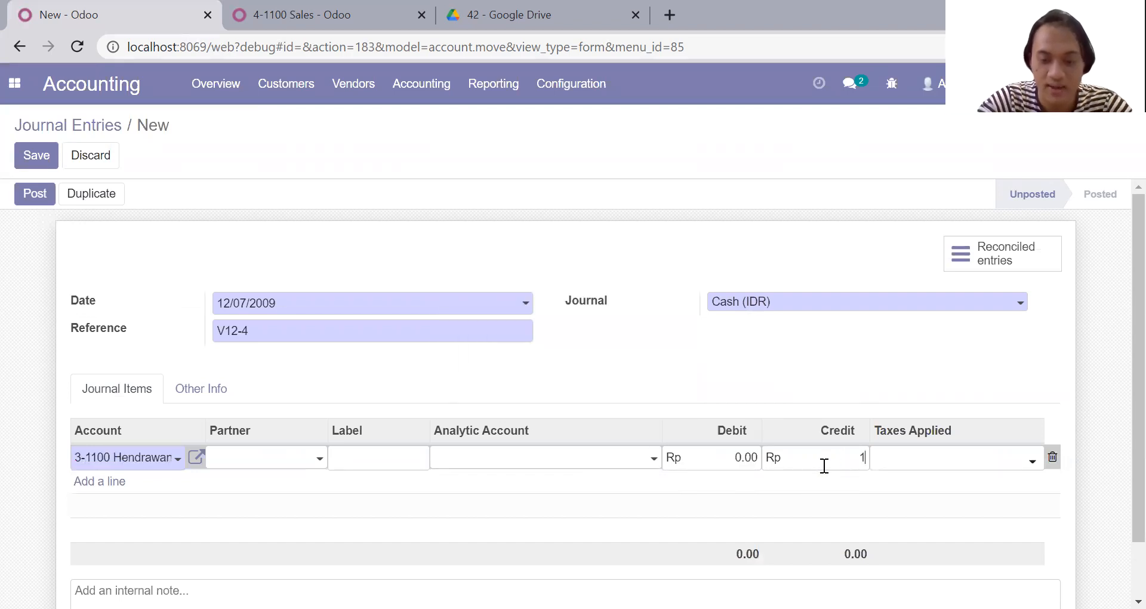
pyautogui.write('00000')
pyautogui.press('Return')
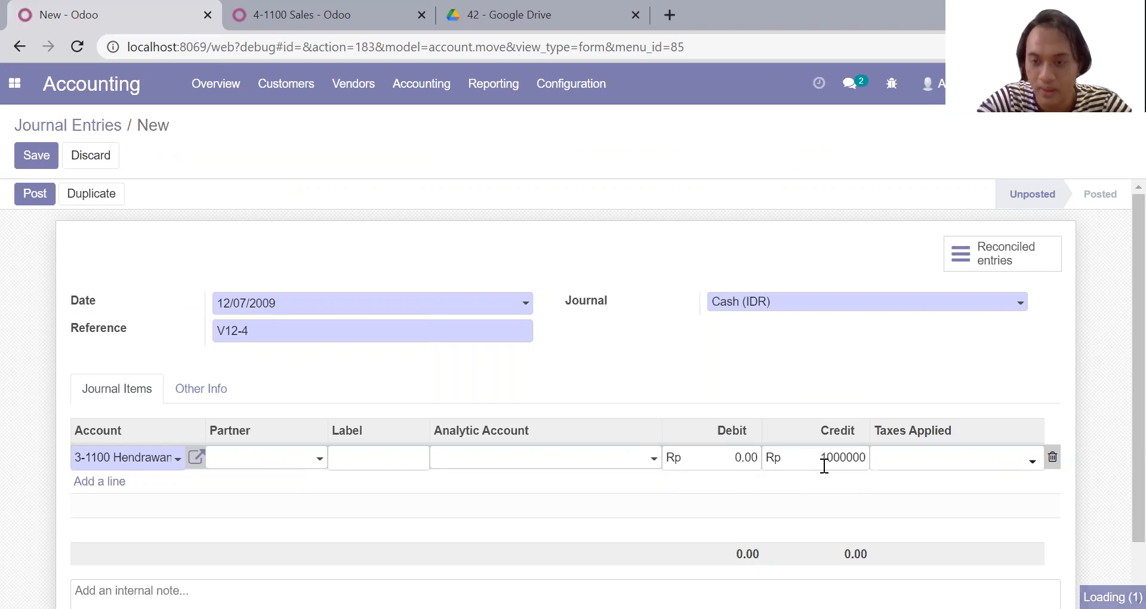
# Add a 1-1200 Petty Cash journal item with a debit of Rp 1,000,000.00 and post the entry
pyautogui.click(118, 490)
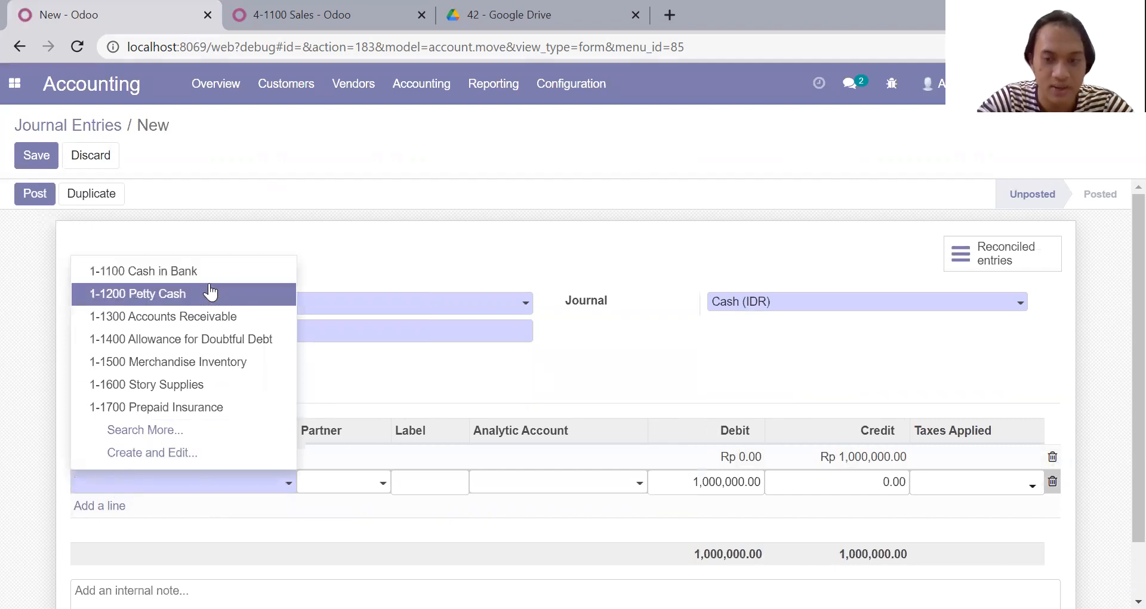
pyautogui.click(210, 293)
pyautogui.click(740, 369)
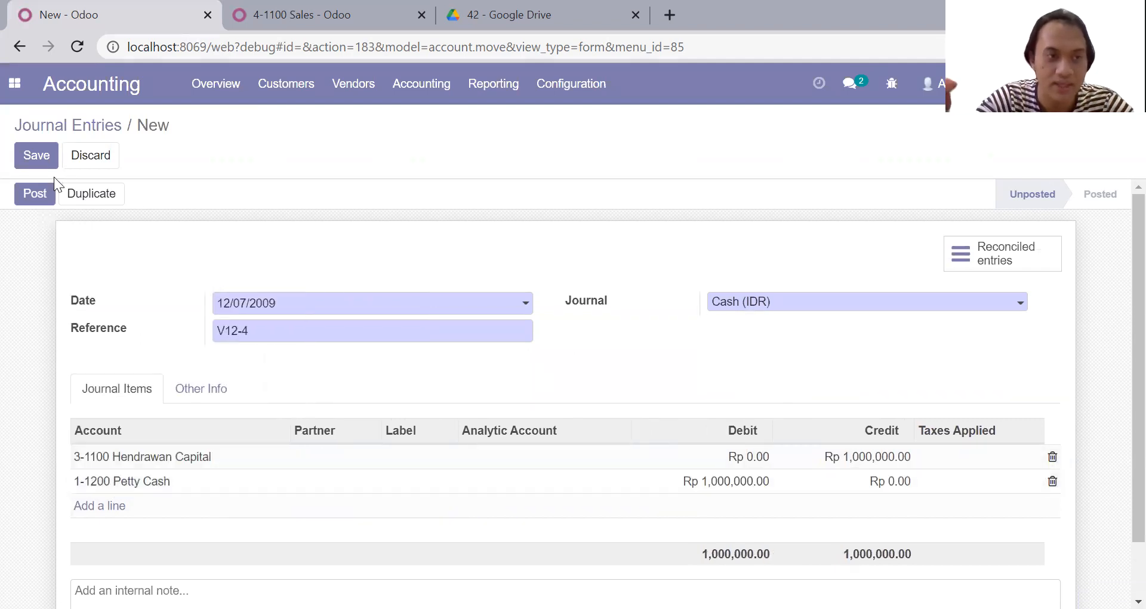
pyautogui.click(39, 190)
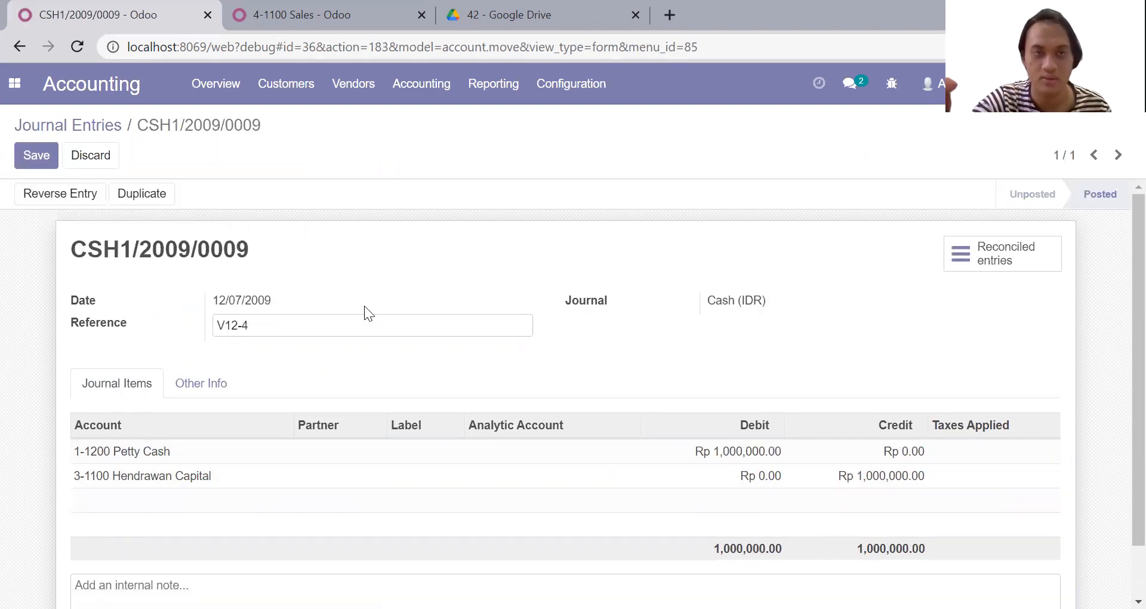
# Switch to the PDF in Google Drive and examine transaction document 17, invoice F12-2, including its customer, items and payment terms
pyautogui.click(502, 15)
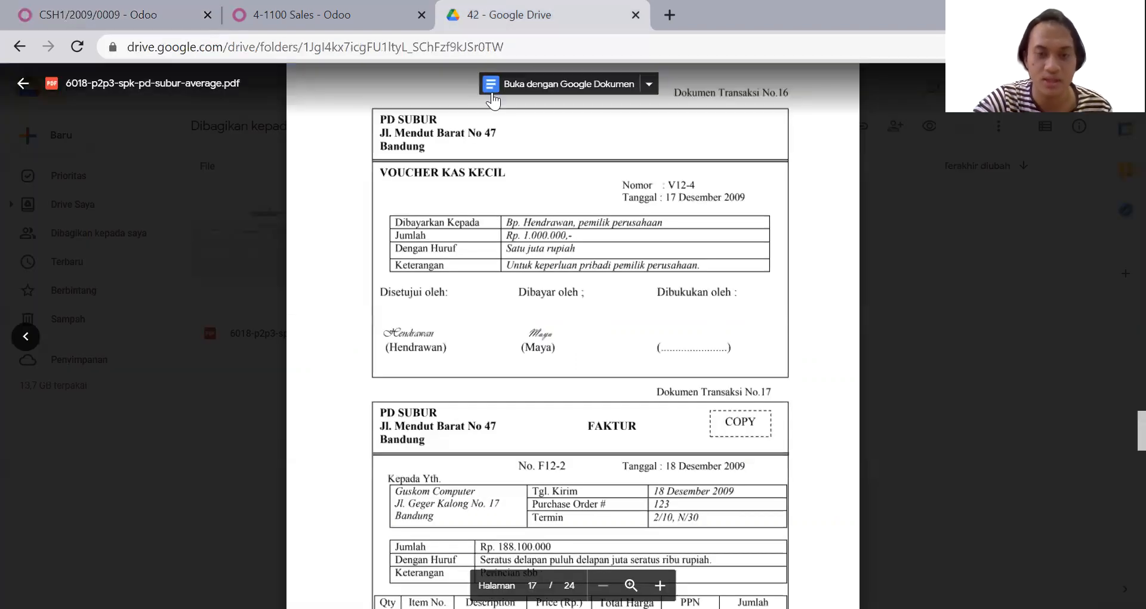
pyautogui.scroll(-2, 496, 328)
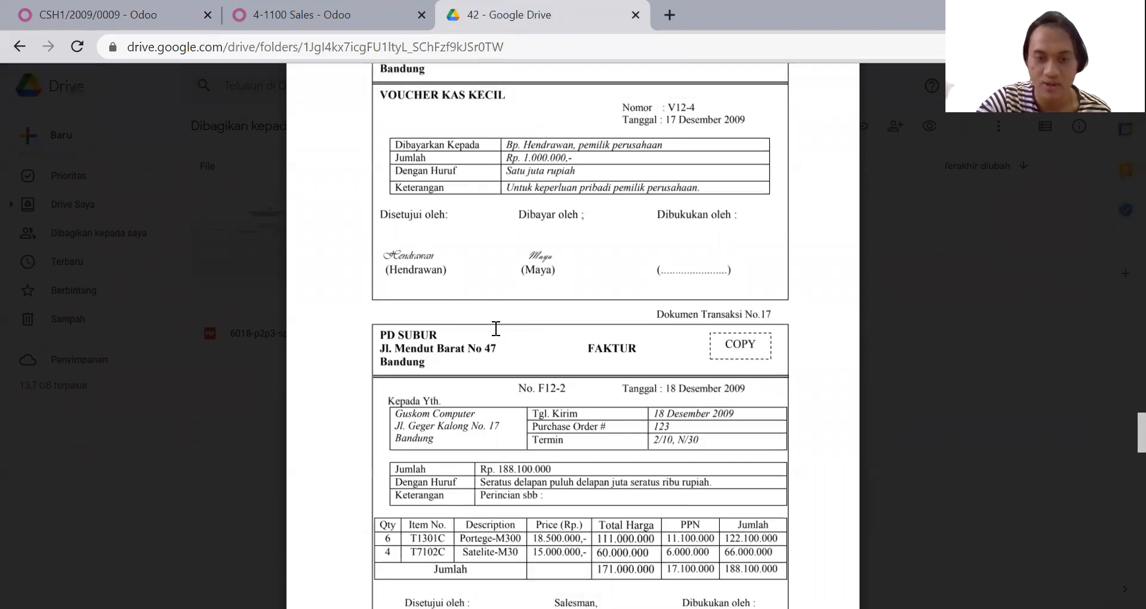
pyautogui.scroll(-1, 515, 377)
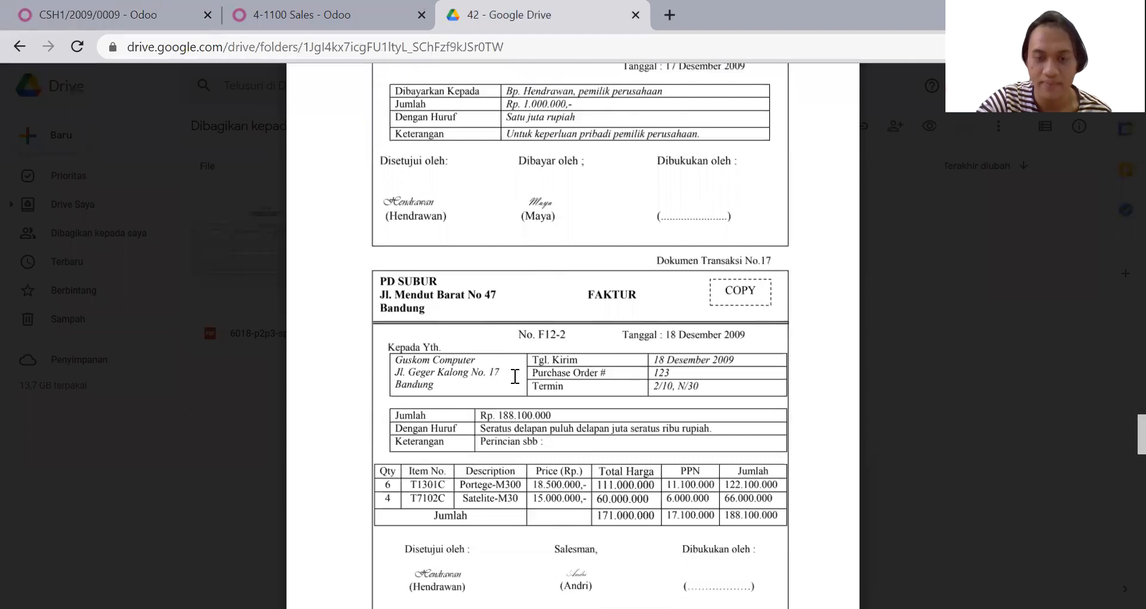
pyautogui.scroll(-1, 514, 376)
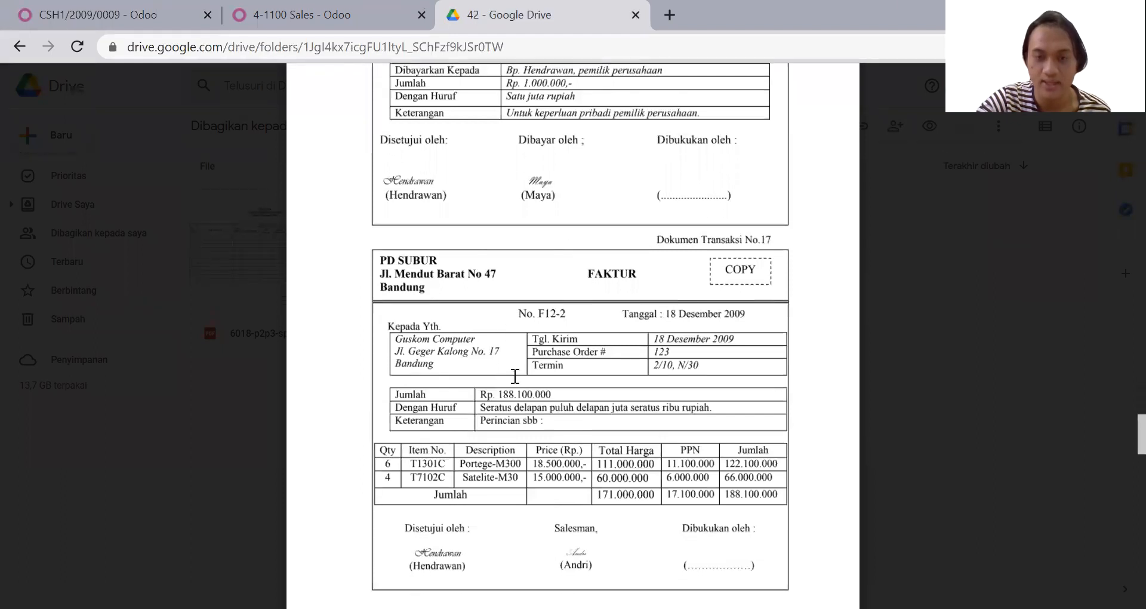
pyautogui.moveTo(658, 357); pyautogui.dragTo(673, 356)
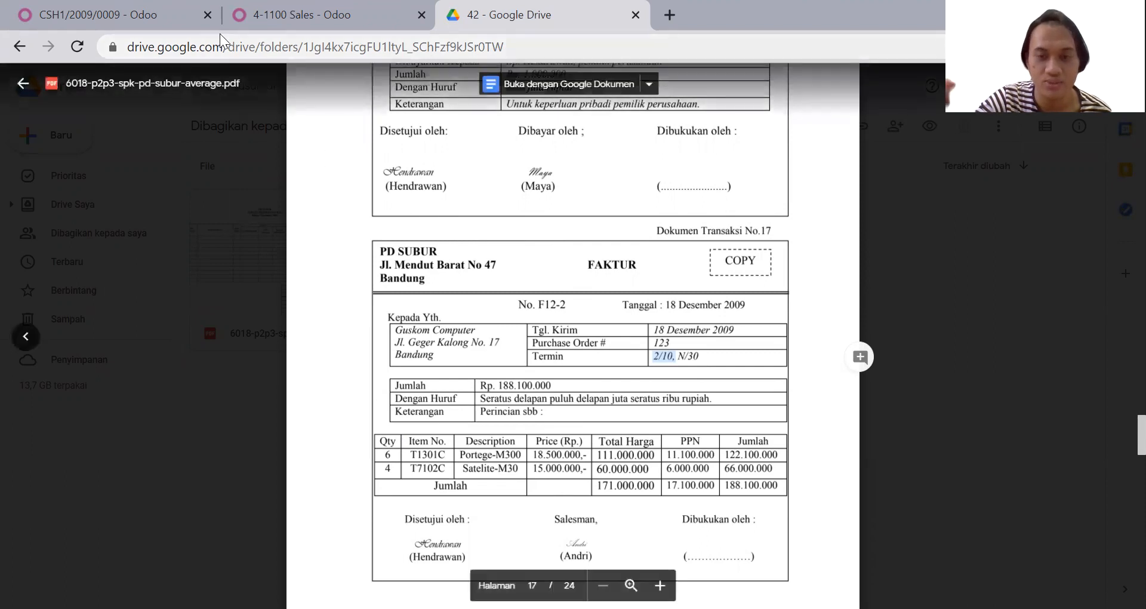
pyautogui.click(157, 9)
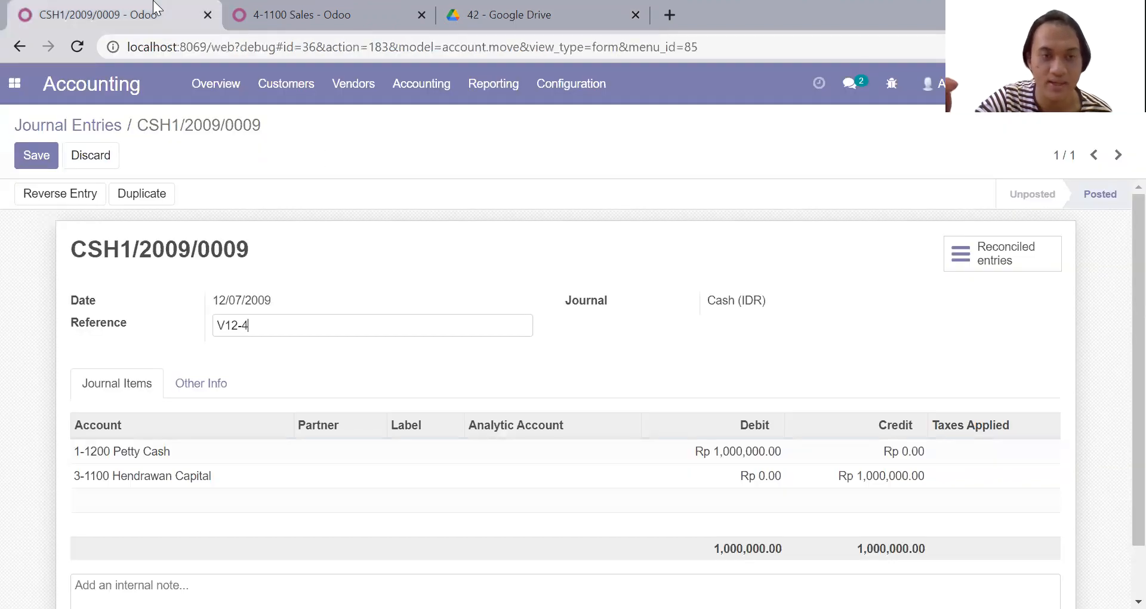
pyautogui.click(350, 83)
pyautogui.click(352, 117)
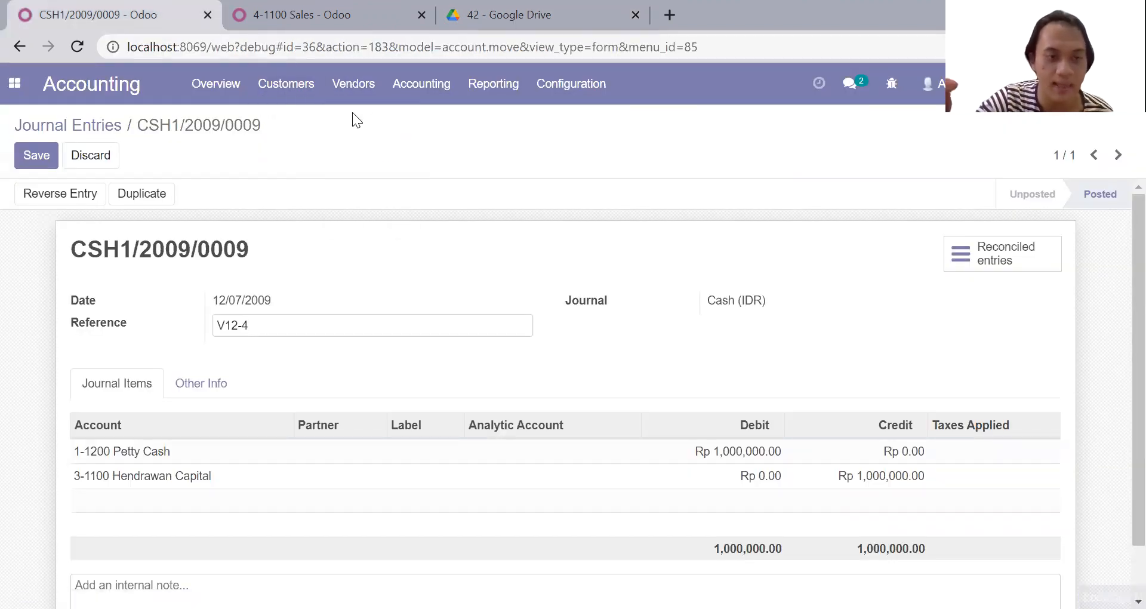
pyautogui.click(41, 159)
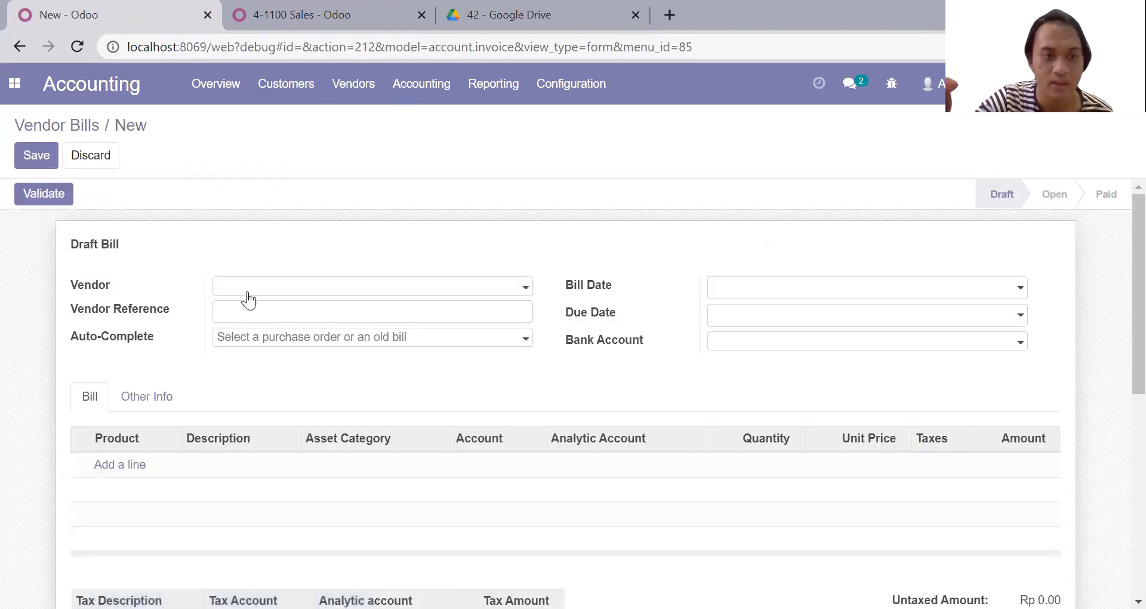
pyautogui.click(259, 293)
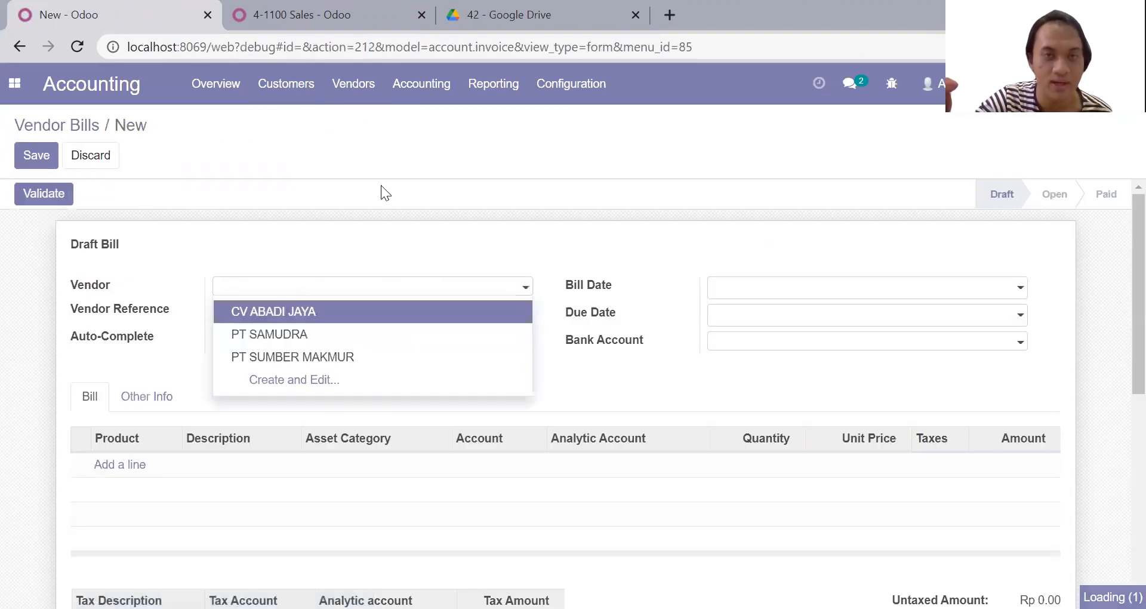
pyautogui.click(532, 12)
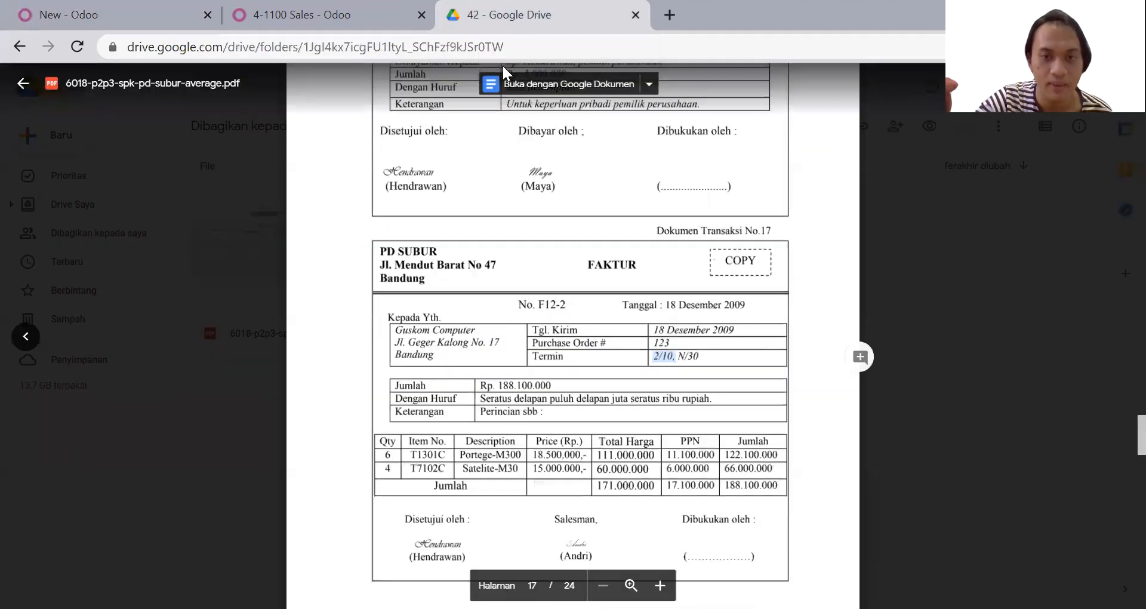
pyautogui.click(117, 7)
pyautogui.click(250, 289)
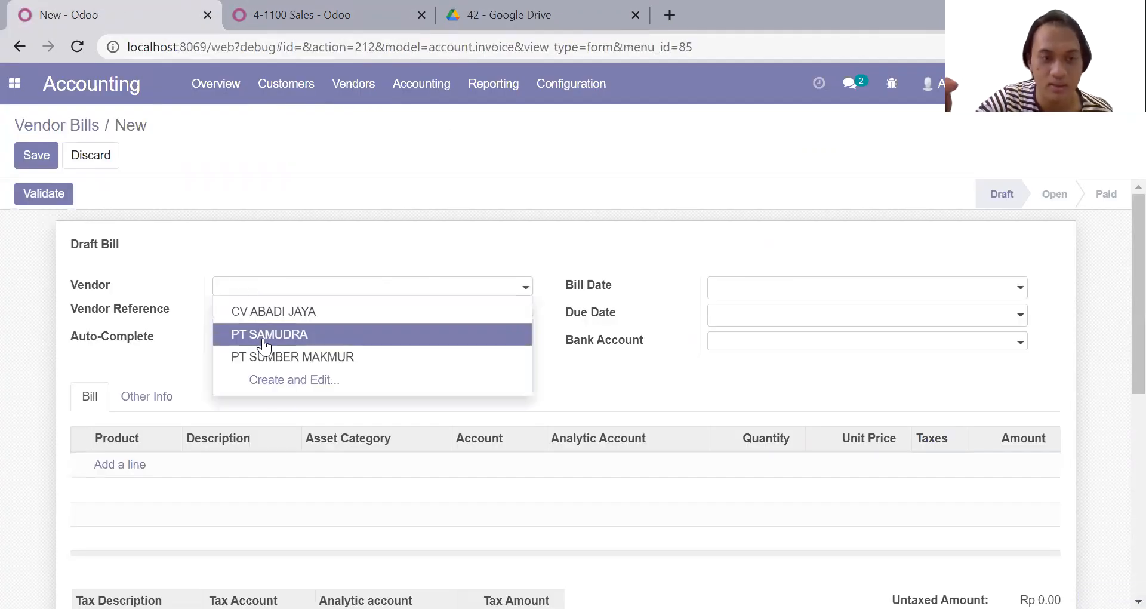
# Create a new customer invoice and set its customer to Guskom Computer
pyautogui.click(270, 90)
pyautogui.click(277, 121)
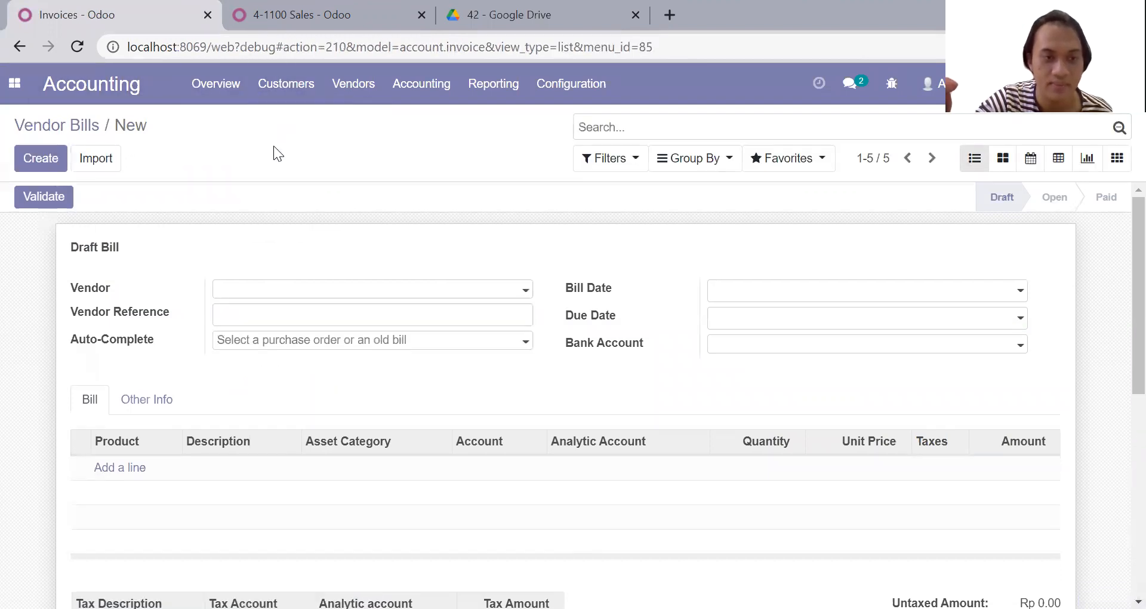
pyautogui.click(40, 167)
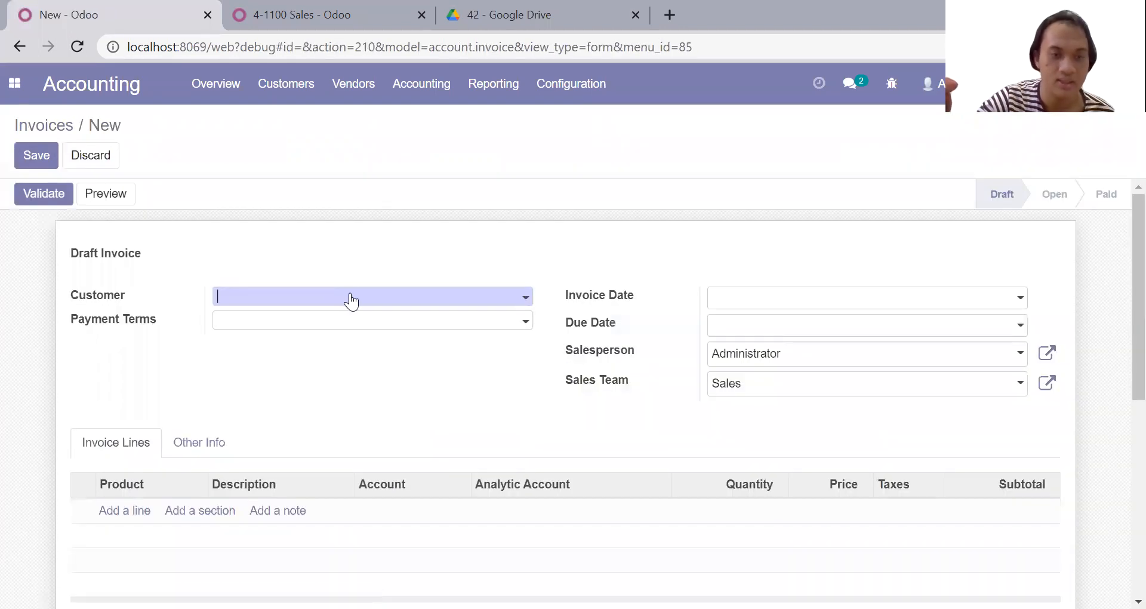
pyautogui.click(351, 297)
pyautogui.click(352, 346)
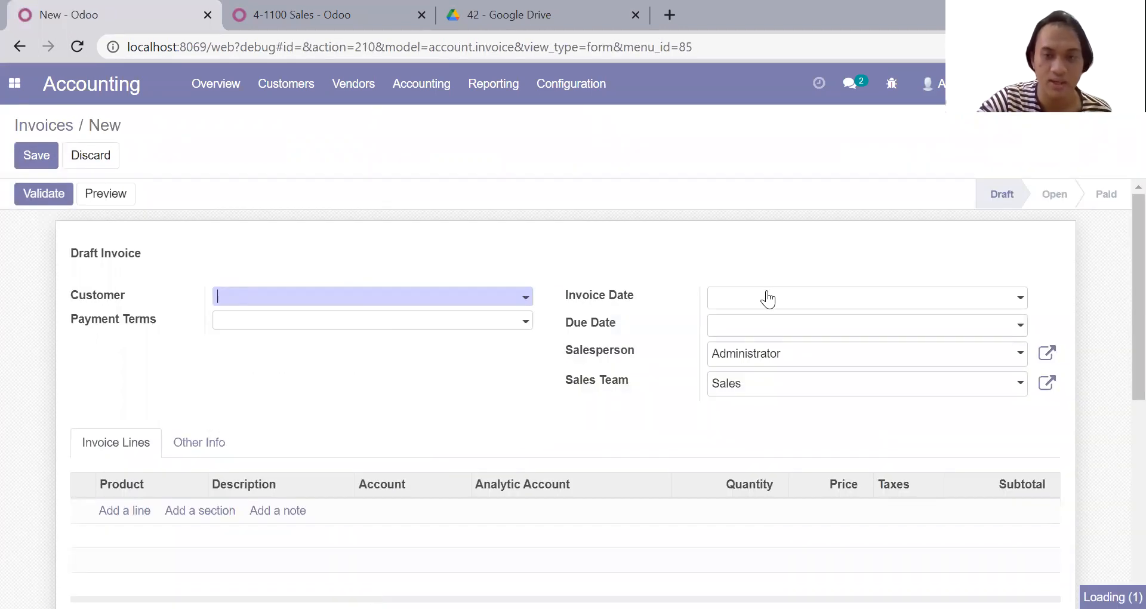
# Check the date of invoice F12-2 in the PDF and set the invoice date to 12/18/2009
pyautogui.click(768, 299)
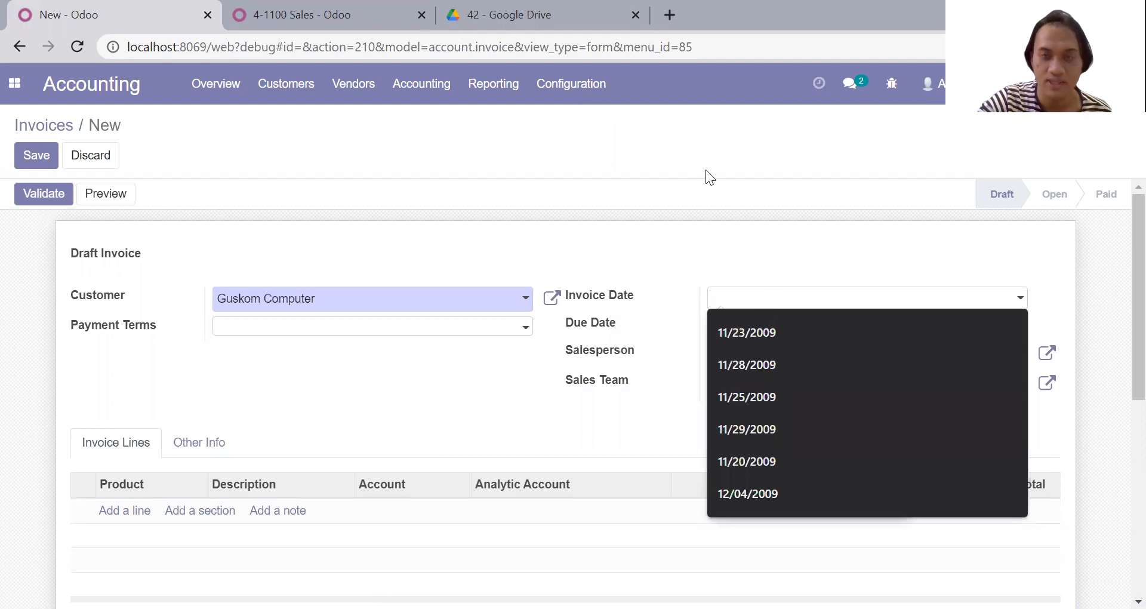
pyautogui.click(485, 12)
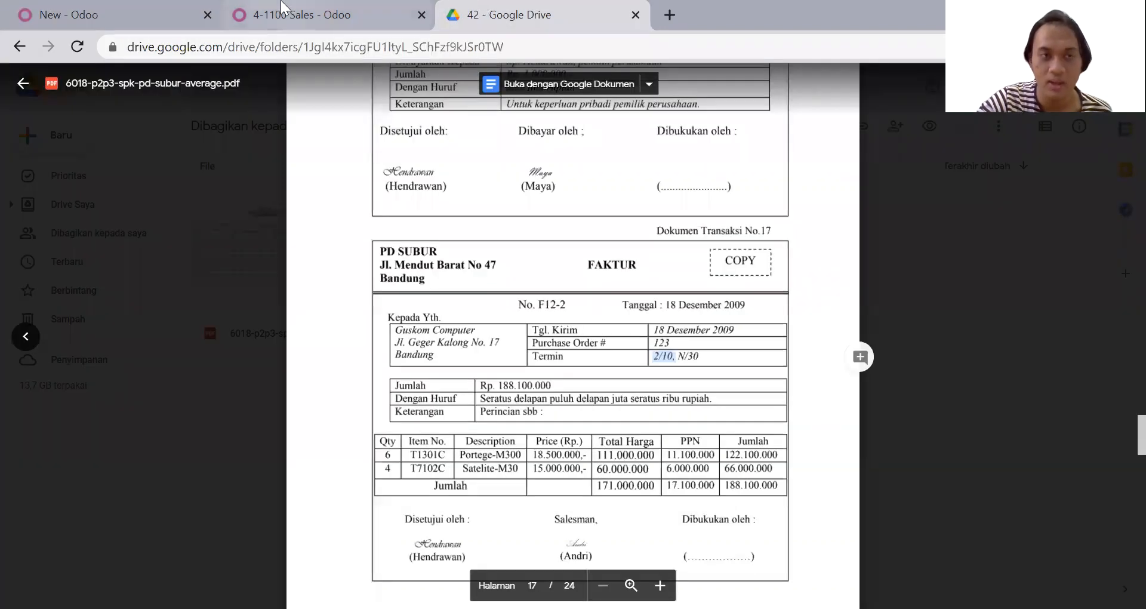
pyautogui.click(161, 9)
pyautogui.click(726, 308)
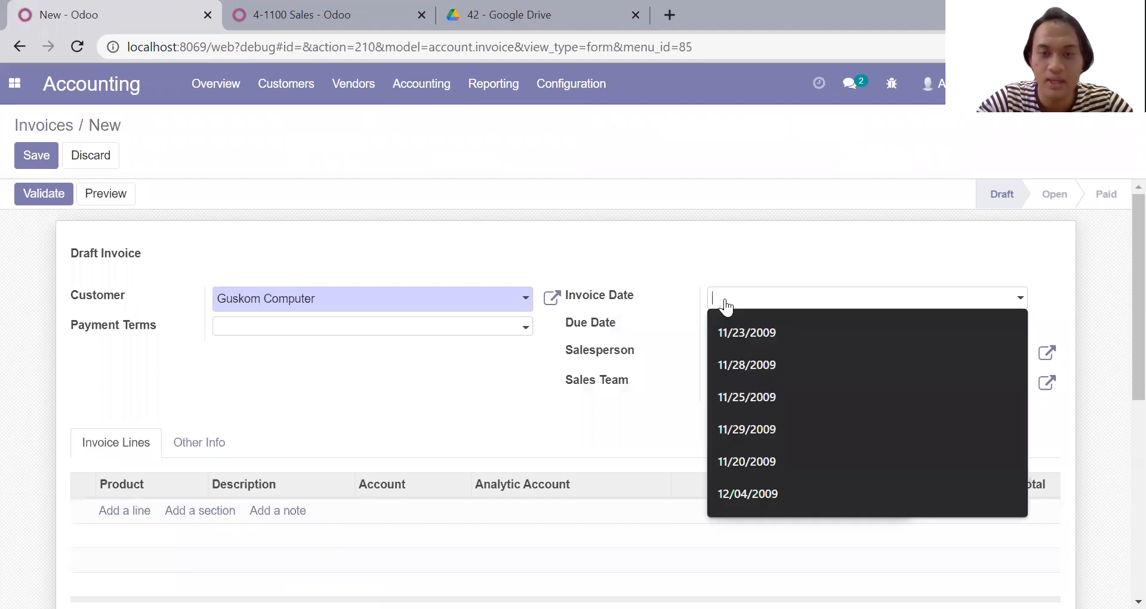
pyautogui.write('18')
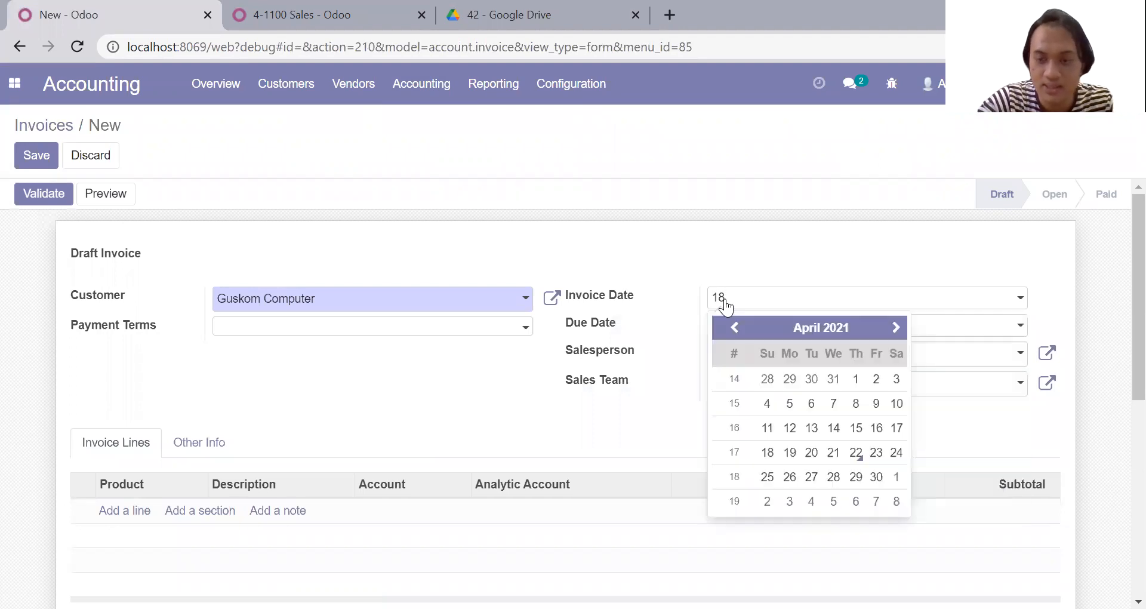
pyautogui.press('BackSpace')
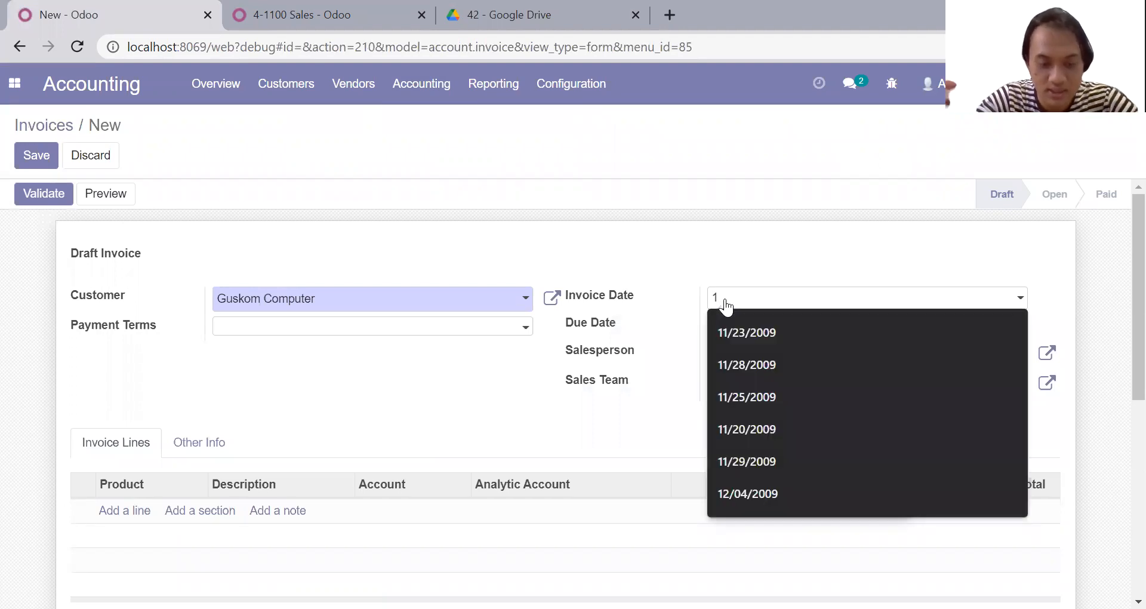
pyautogui.write('2/18/2009')
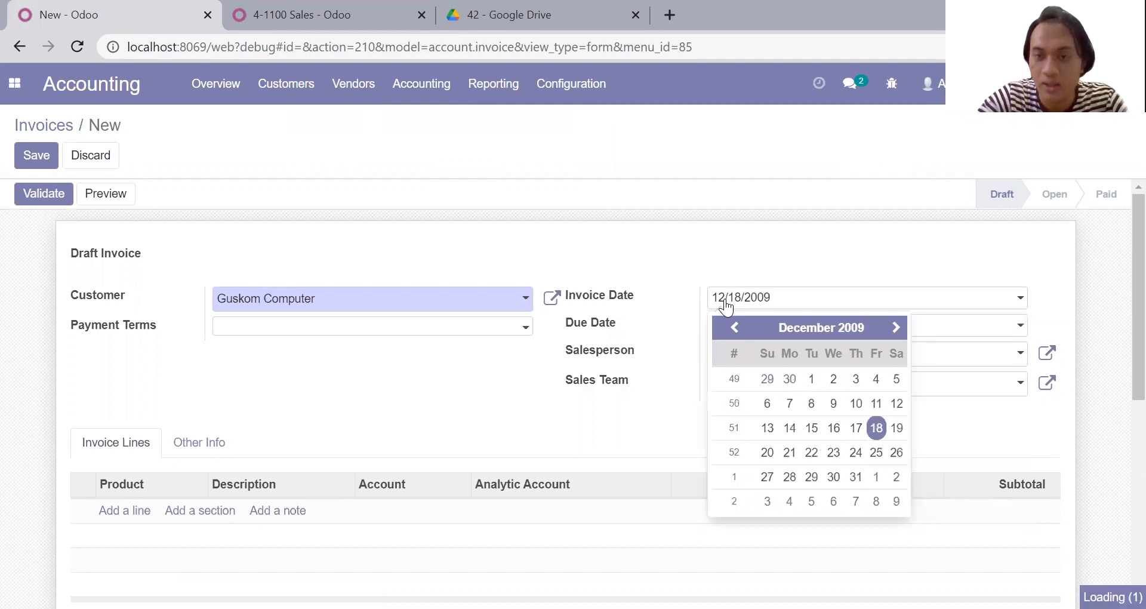
pyautogui.click(876, 427)
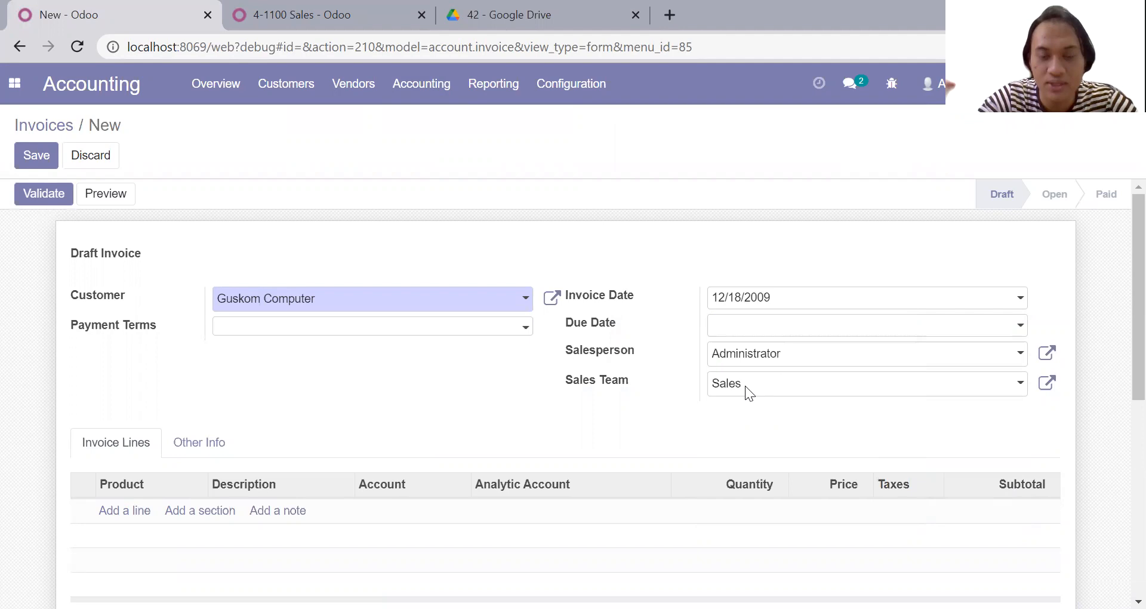
# Start creating a new payment term from the invoice and name it 2/10, N/30
pyautogui.click(494, 331)
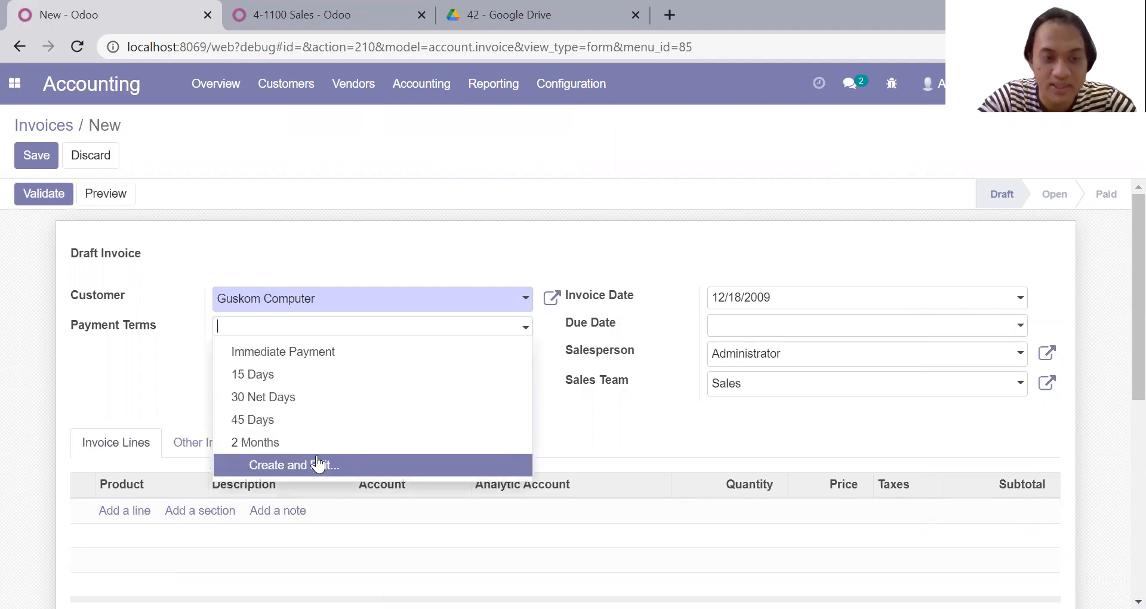
pyautogui.click(316, 463)
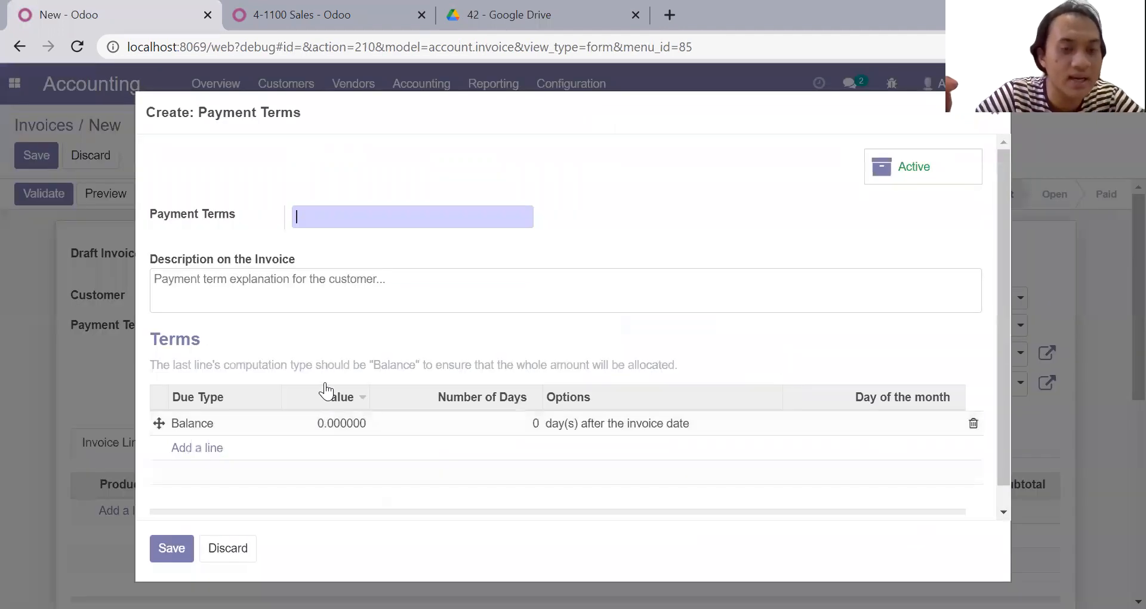
pyautogui.click(349, 213)
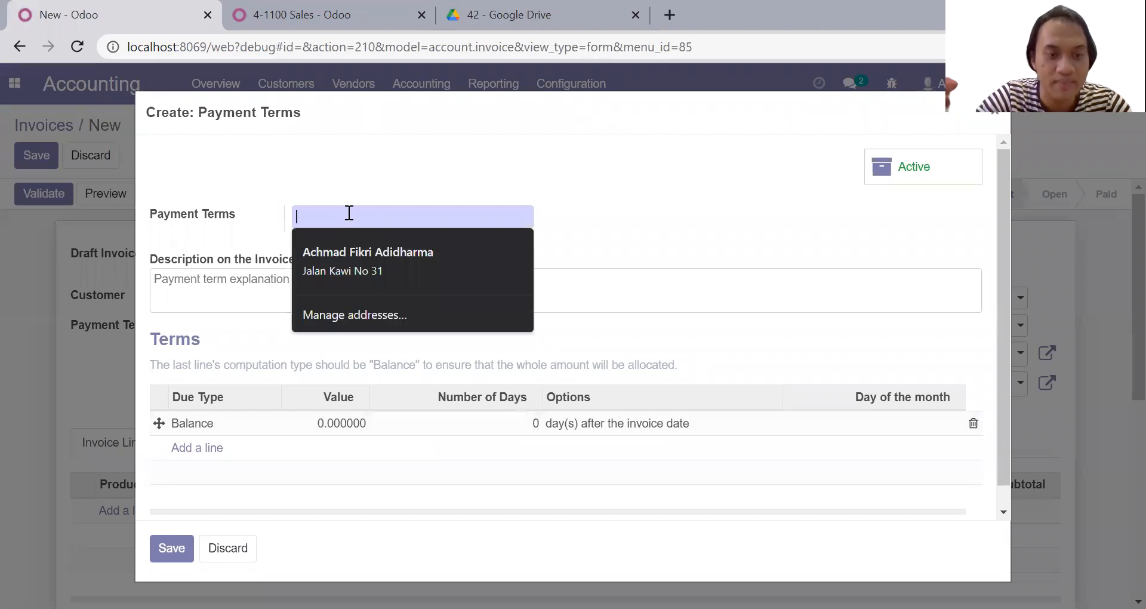
pyautogui.write('2/10, N/30')
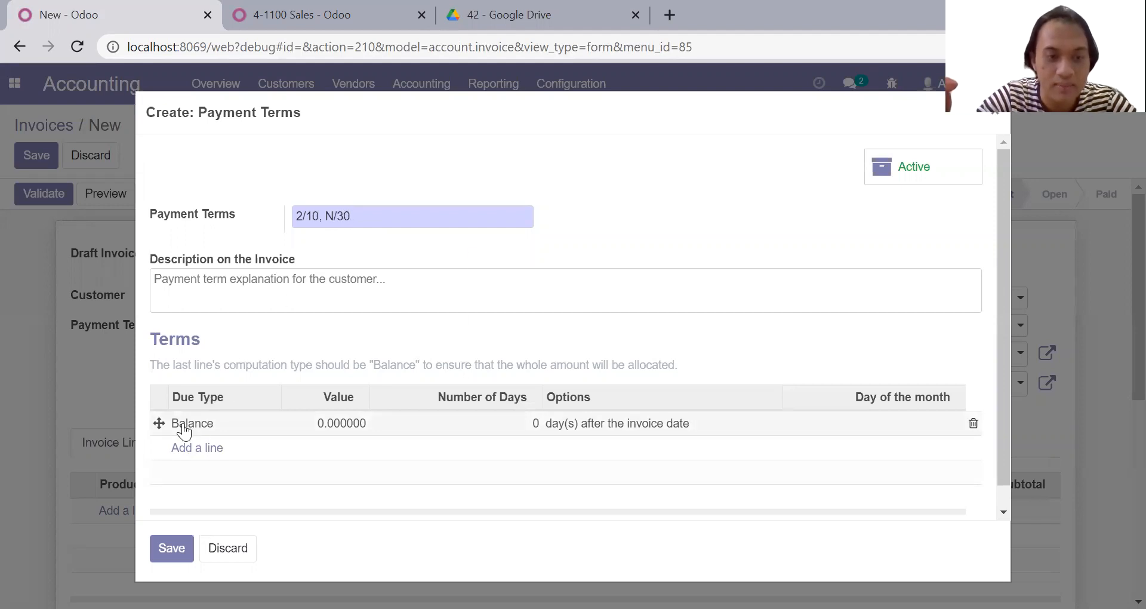
# Add a Balance term line due 30 days after the invoice date, with its day of the month cleared
pyautogui.click(190, 449)
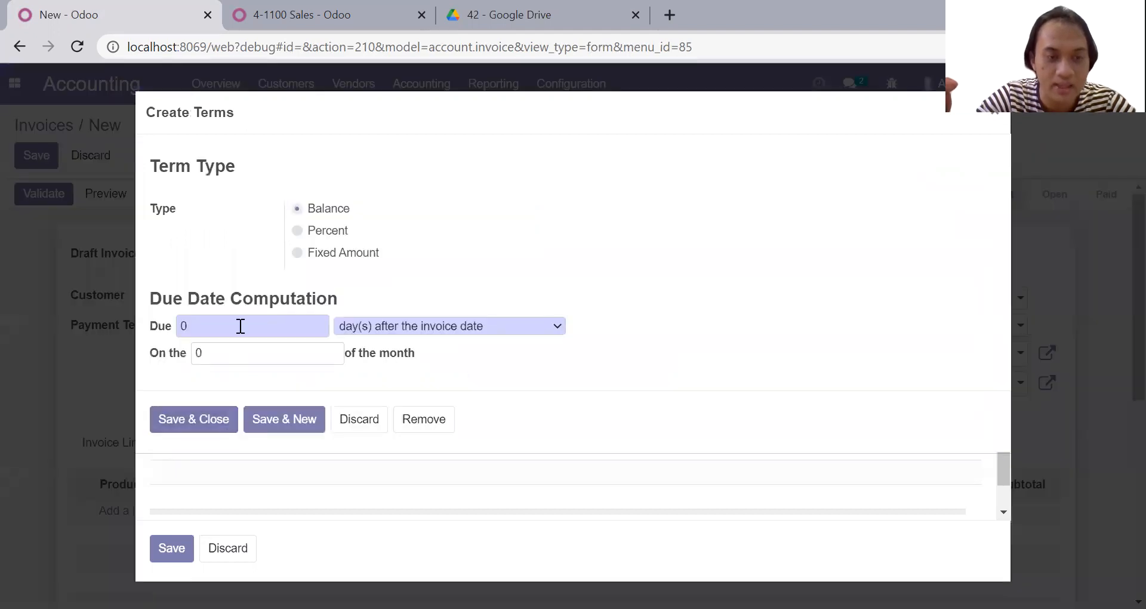
pyautogui.write('30')
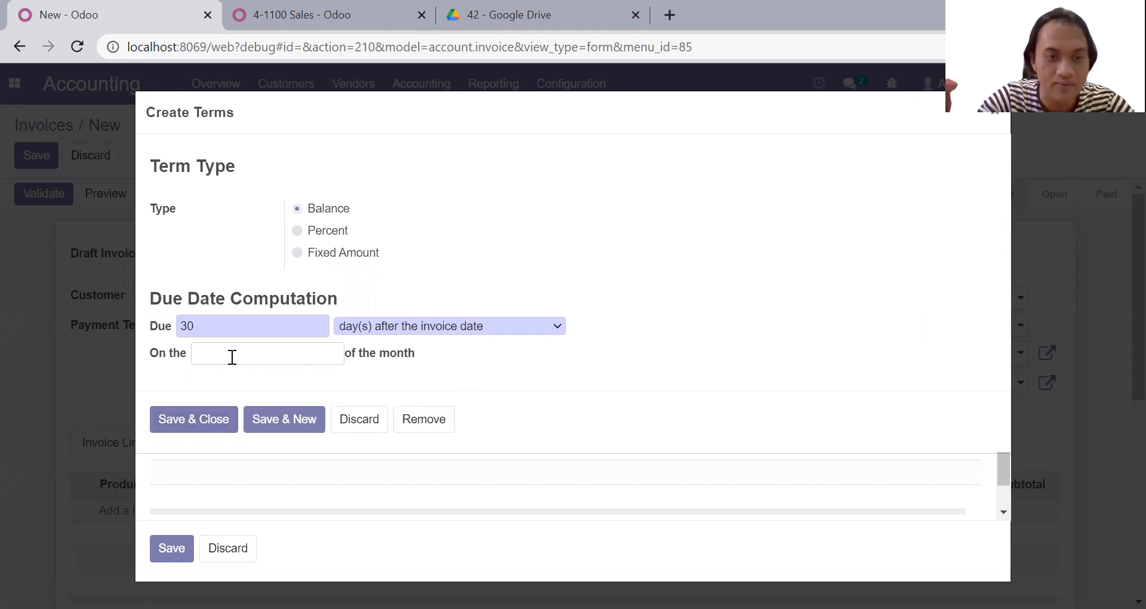
pyautogui.click(211, 427)
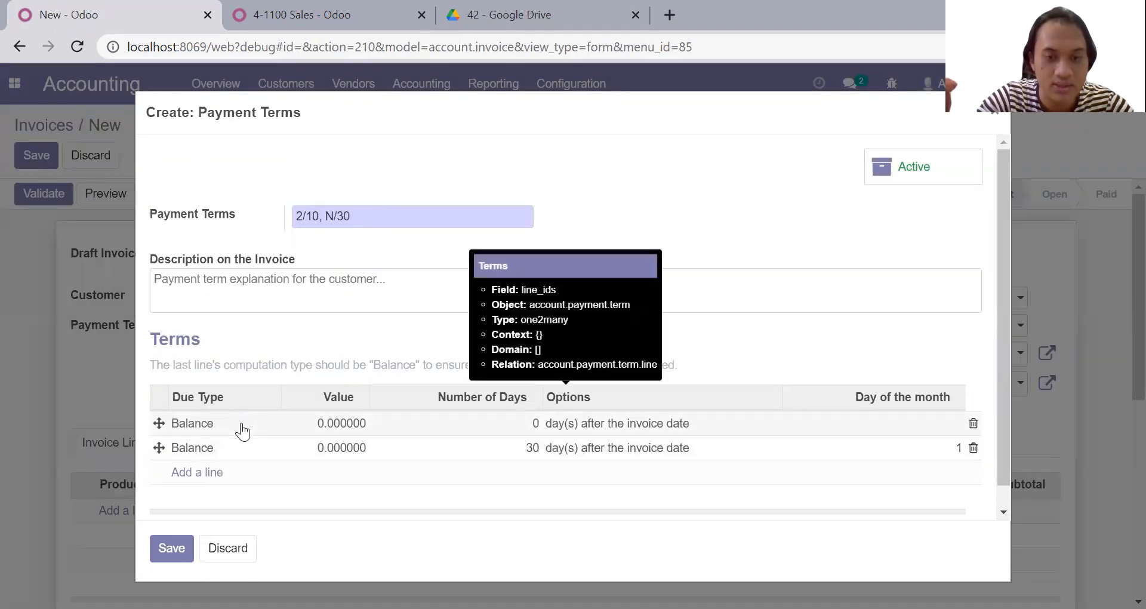
# Change the first term line to Percent with value 0.98, due 10 days after the invoice date, and save the payment term
pyautogui.click(204, 425)
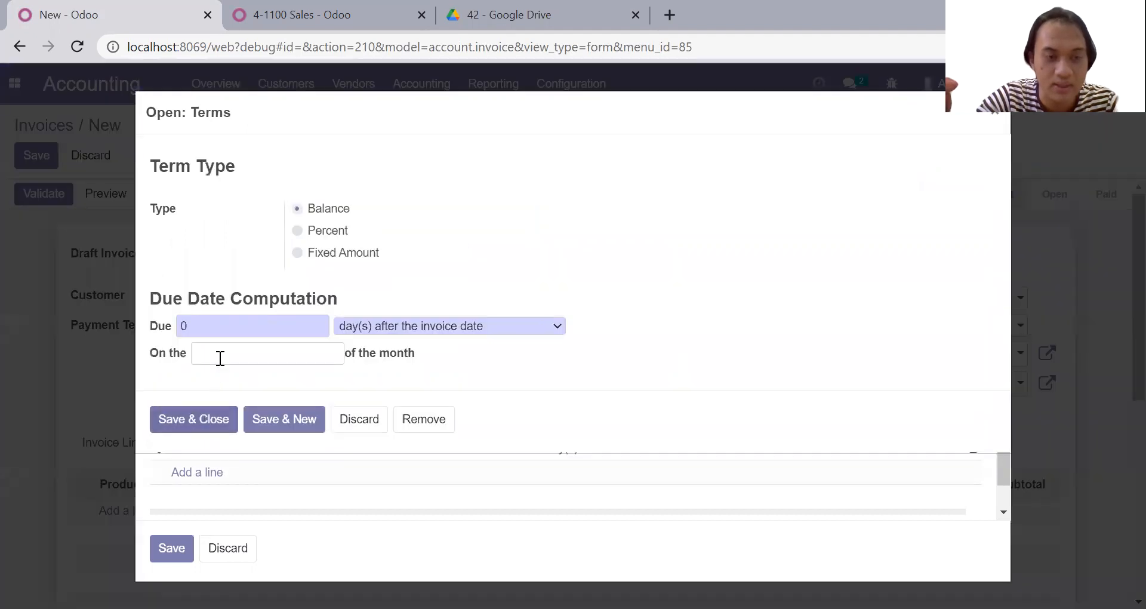
pyautogui.click(297, 231)
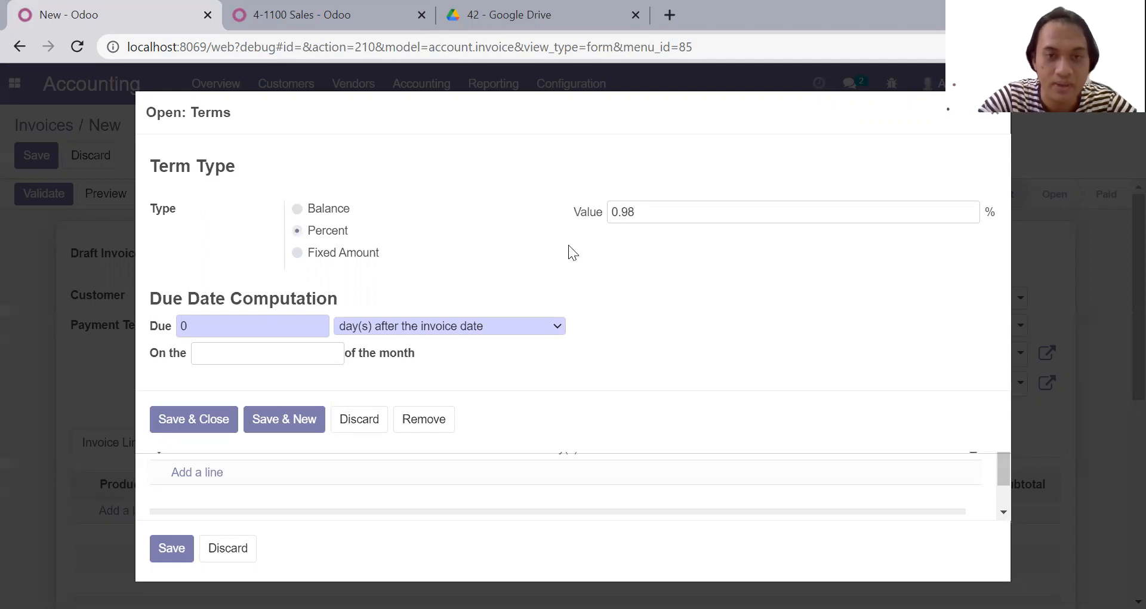
pyautogui.click(219, 424)
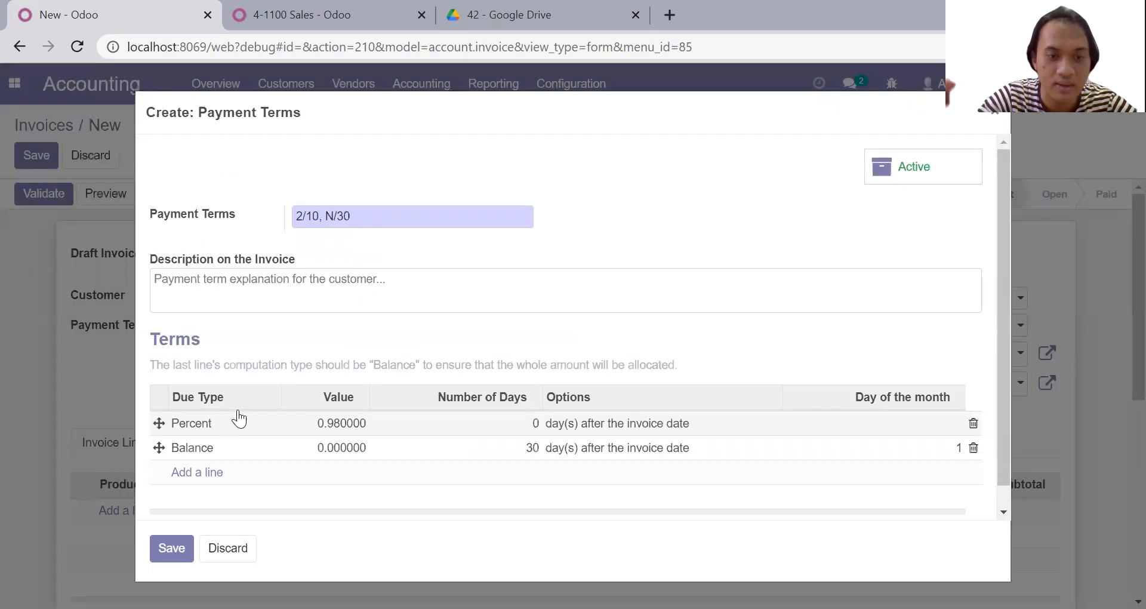
pyautogui.click(529, 426)
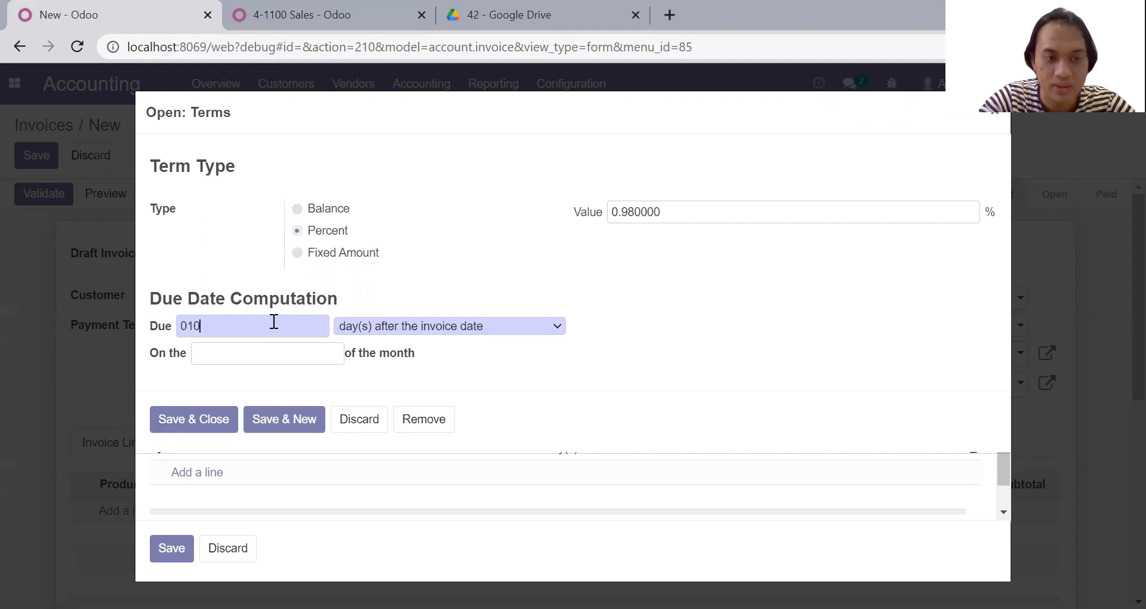
pyautogui.click(192, 419)
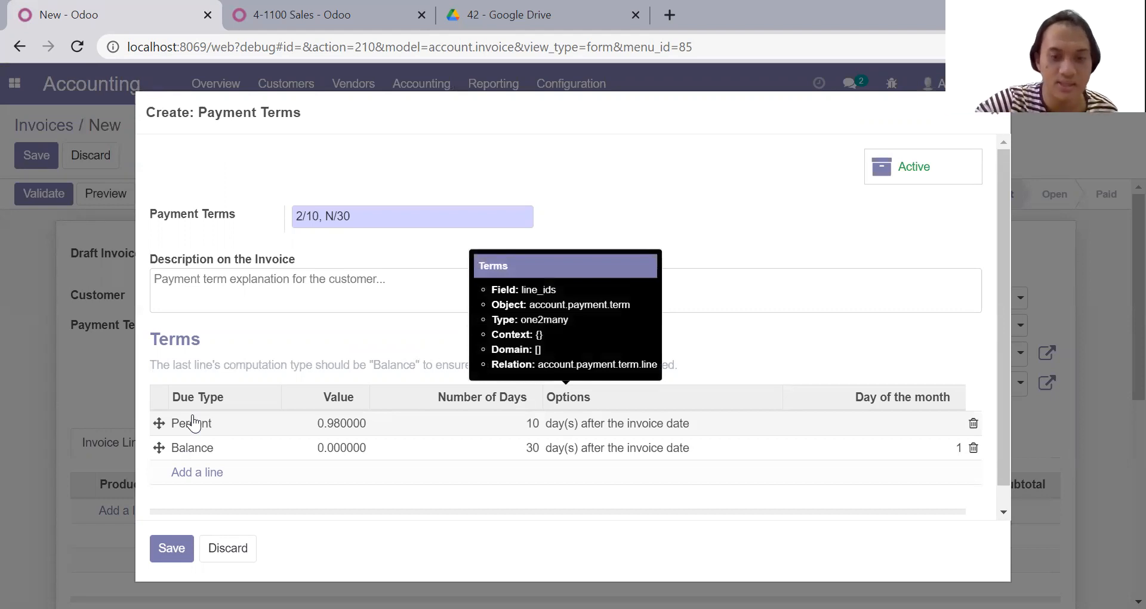
pyautogui.click(176, 547)
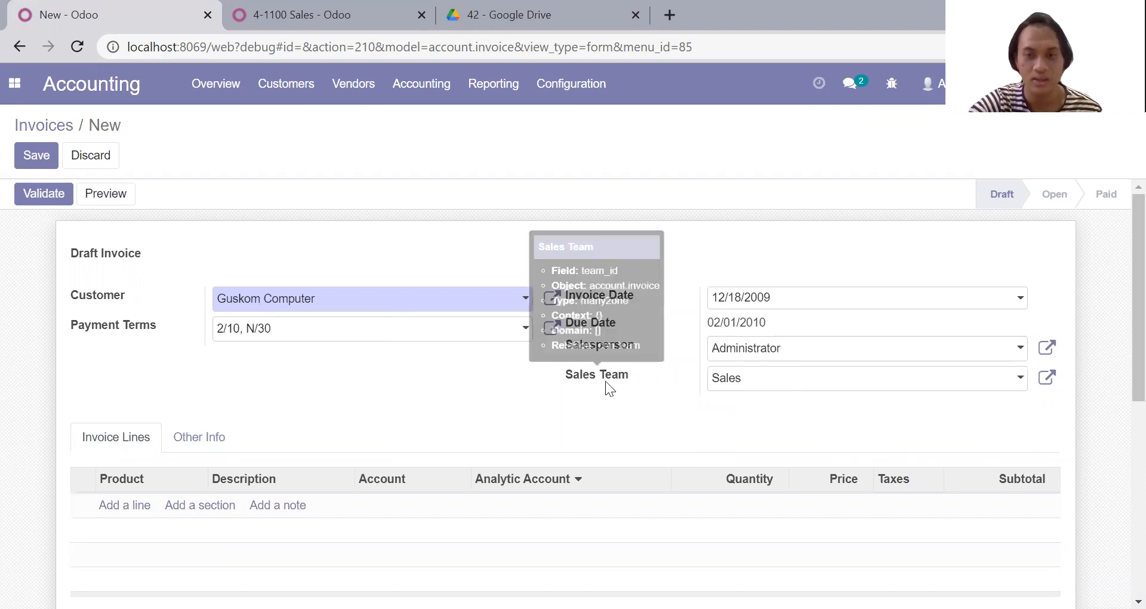
# Add an invoice line for product [T1301C] Portege-M300 with quantity 4 and price 18500000
pyautogui.scroll(-1, 479, 396)
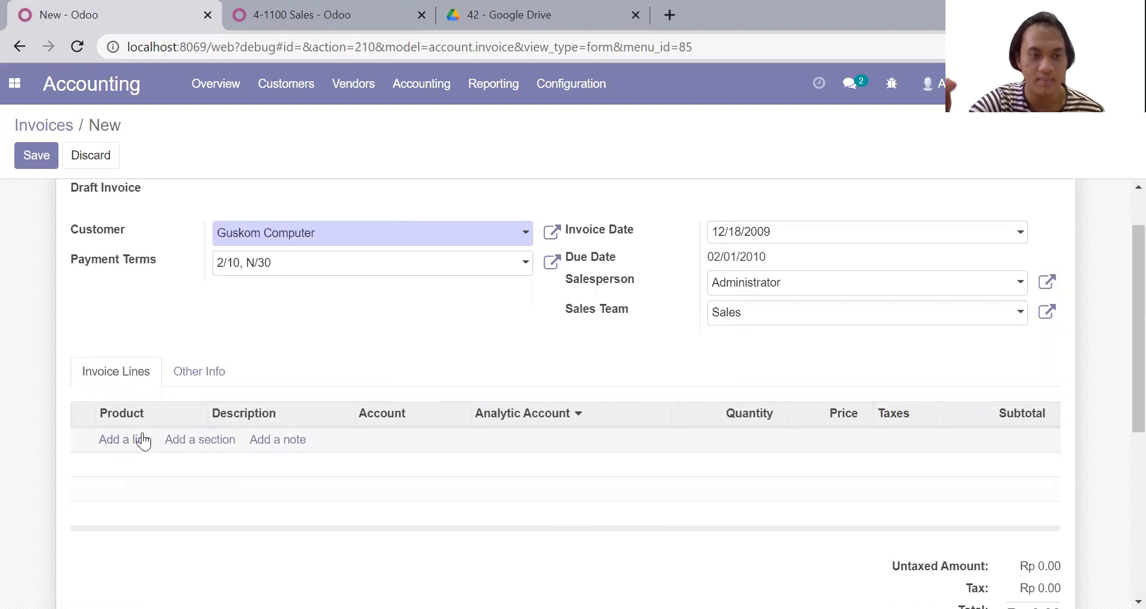
pyautogui.click(143, 440)
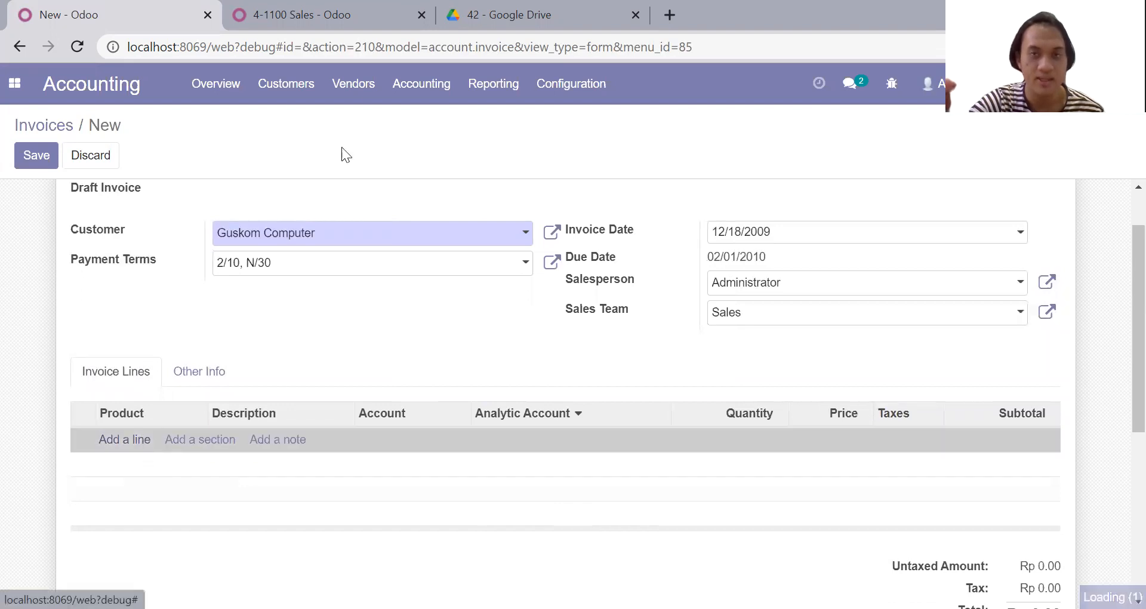
pyautogui.click(457, 7)
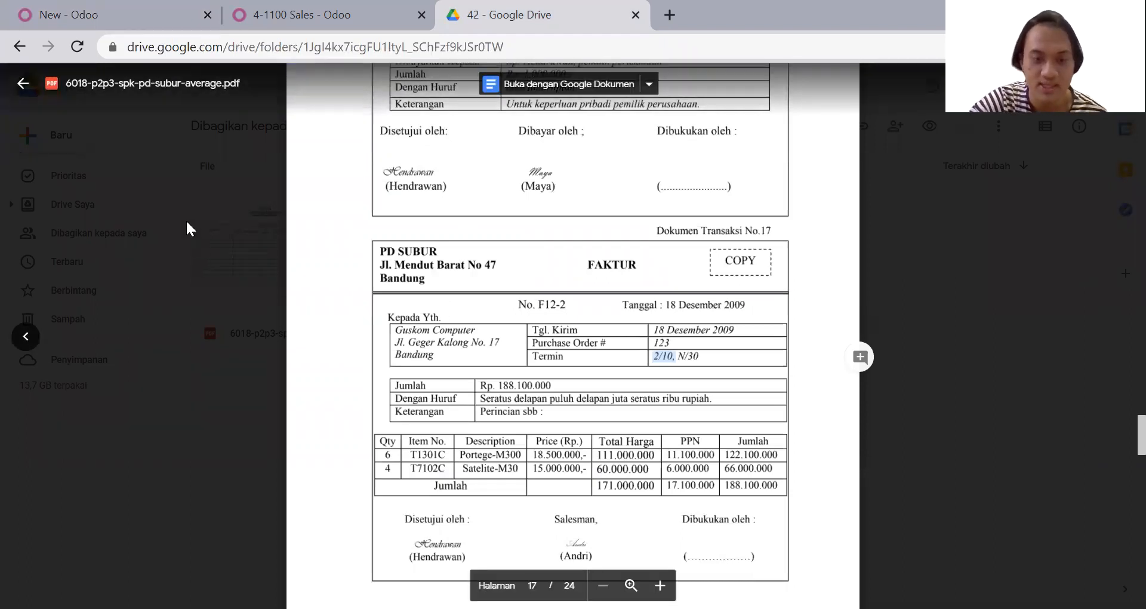
pyautogui.click(120, 8)
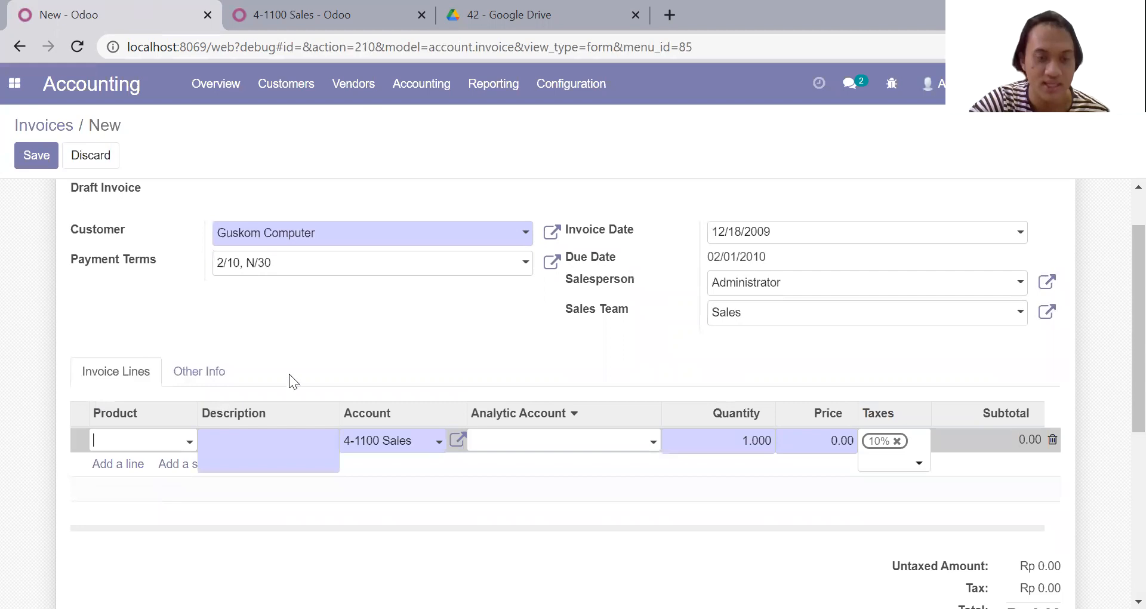
pyautogui.click(190, 442)
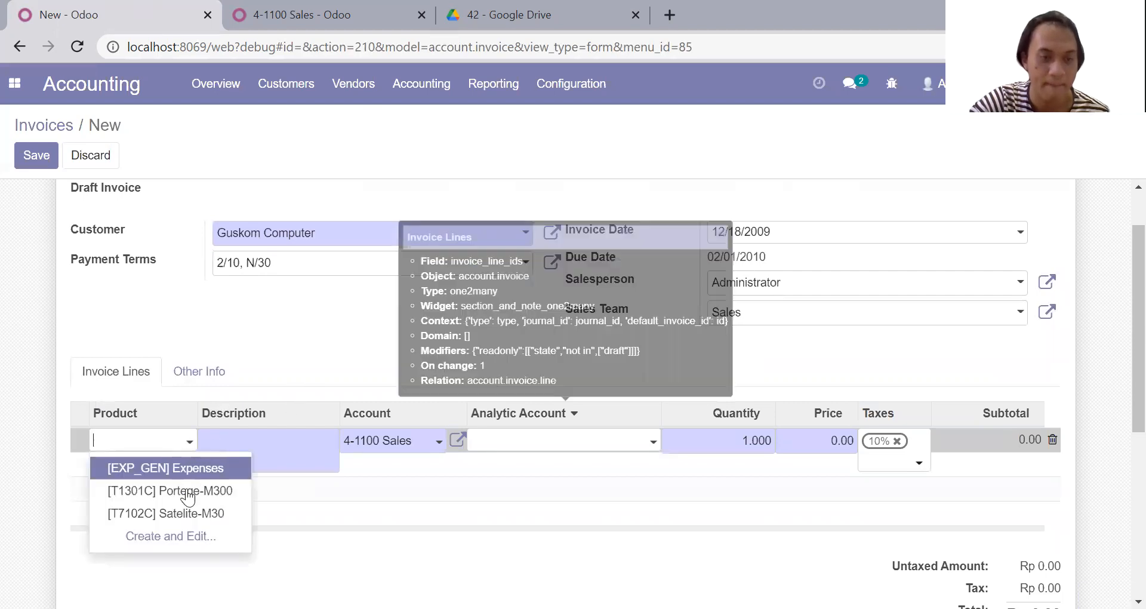
pyautogui.click(464, 442)
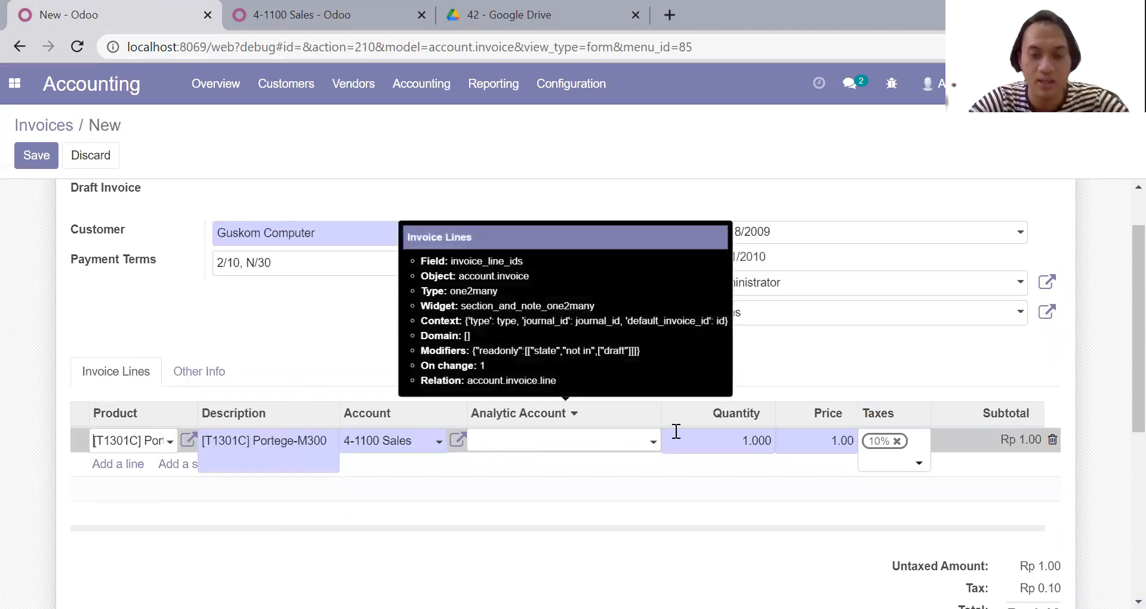
pyautogui.click(755, 432)
pyautogui.write('4')
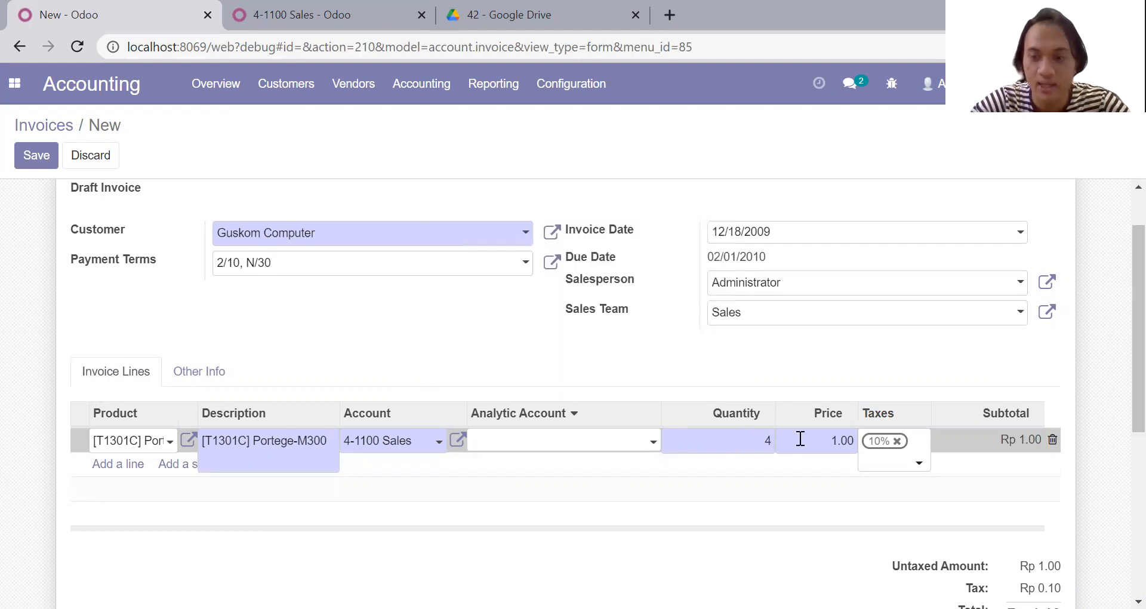
pyautogui.click(832, 440)
pyautogui.write('18500000')
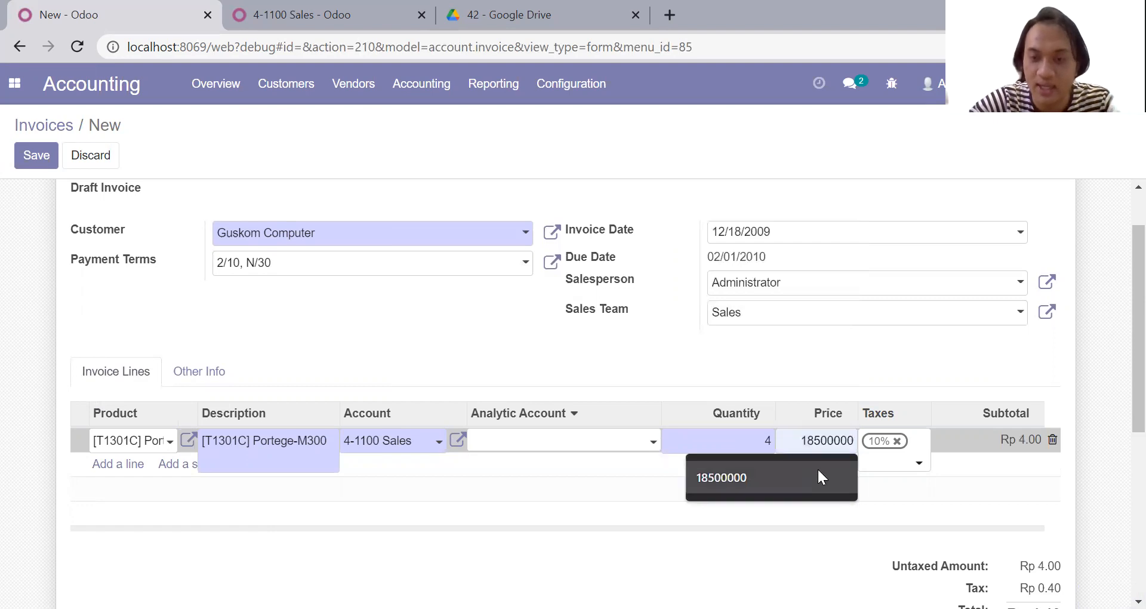
pyautogui.click(819, 476)
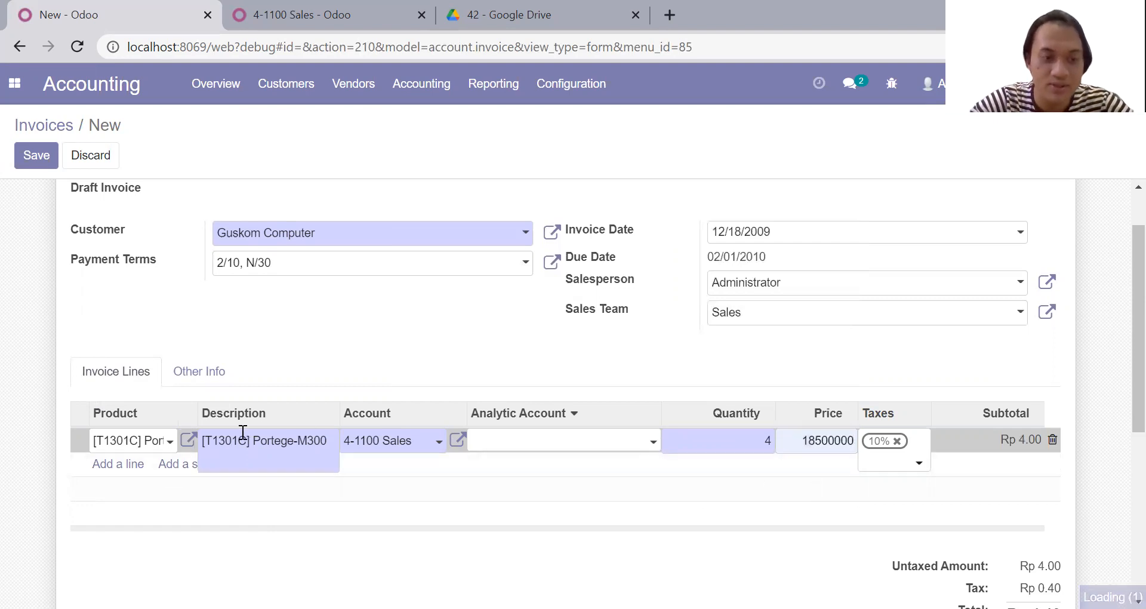
# Add an invoice line for product [T7102C] Satelite-M30 with quantity 5 and price 15000000
pyautogui.click(141, 472)
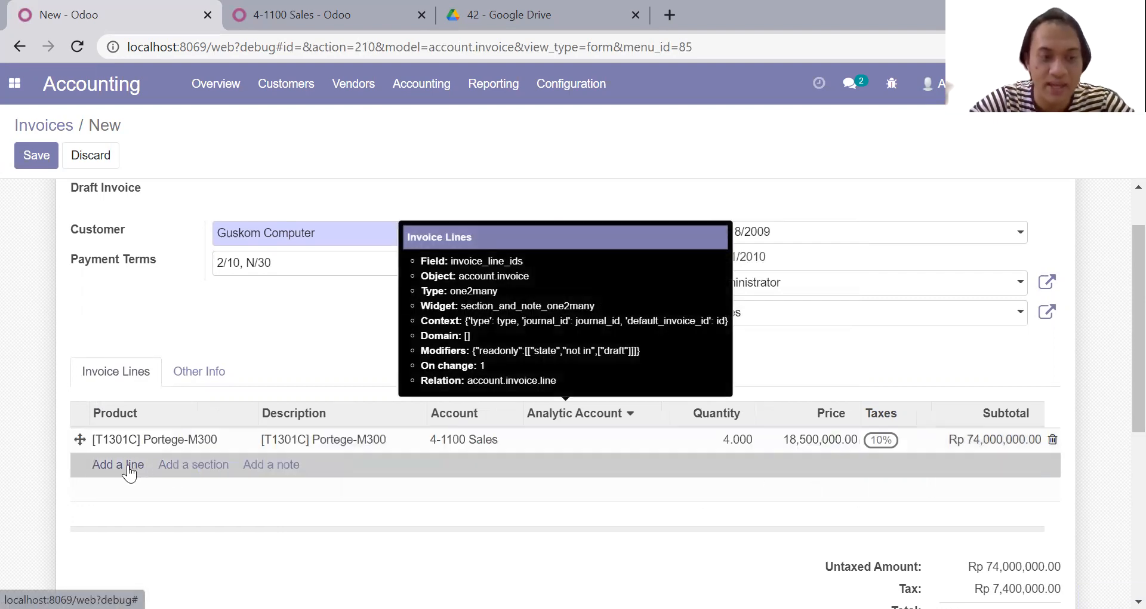
pyautogui.write('S')
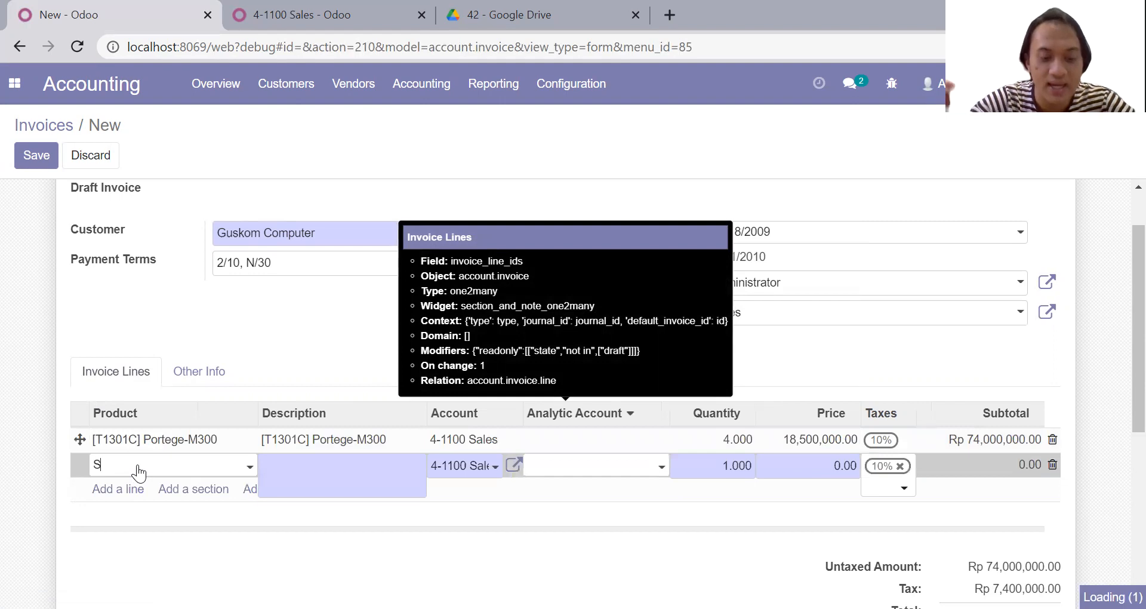
pyautogui.write('ate')
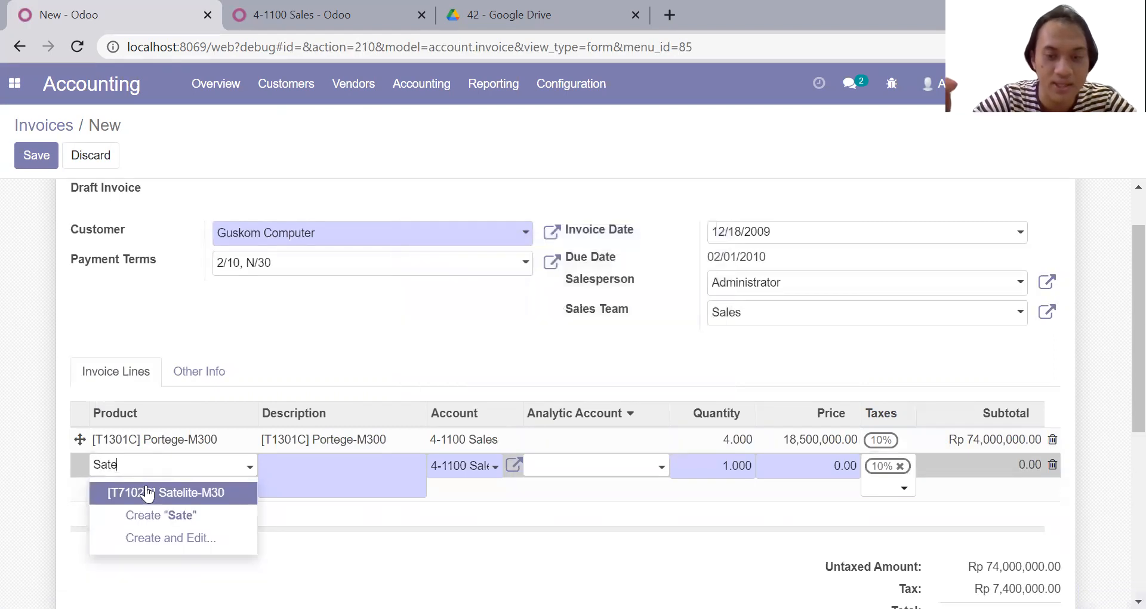
pyautogui.click(162, 491)
pyautogui.click(718, 460)
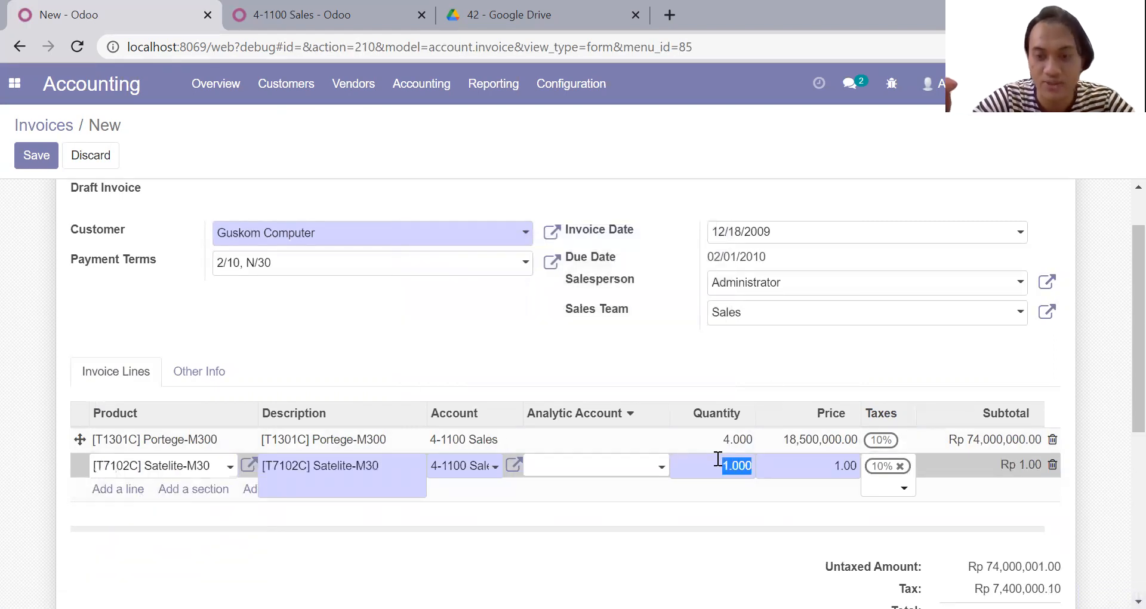
pyautogui.write('5')
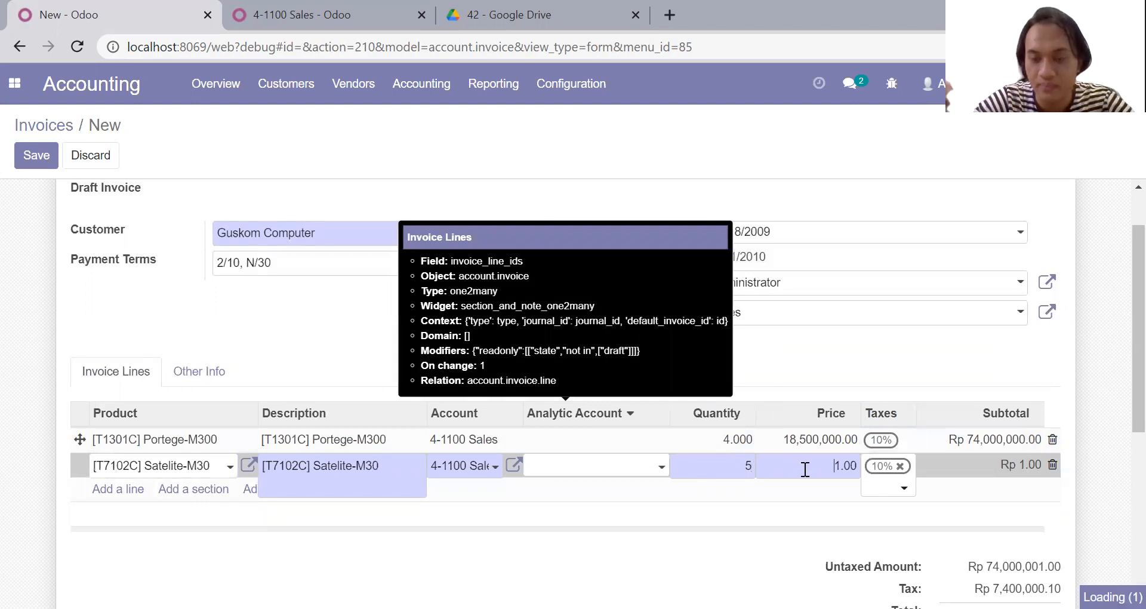
pyautogui.click(805, 468)
pyautogui.write('15000000')
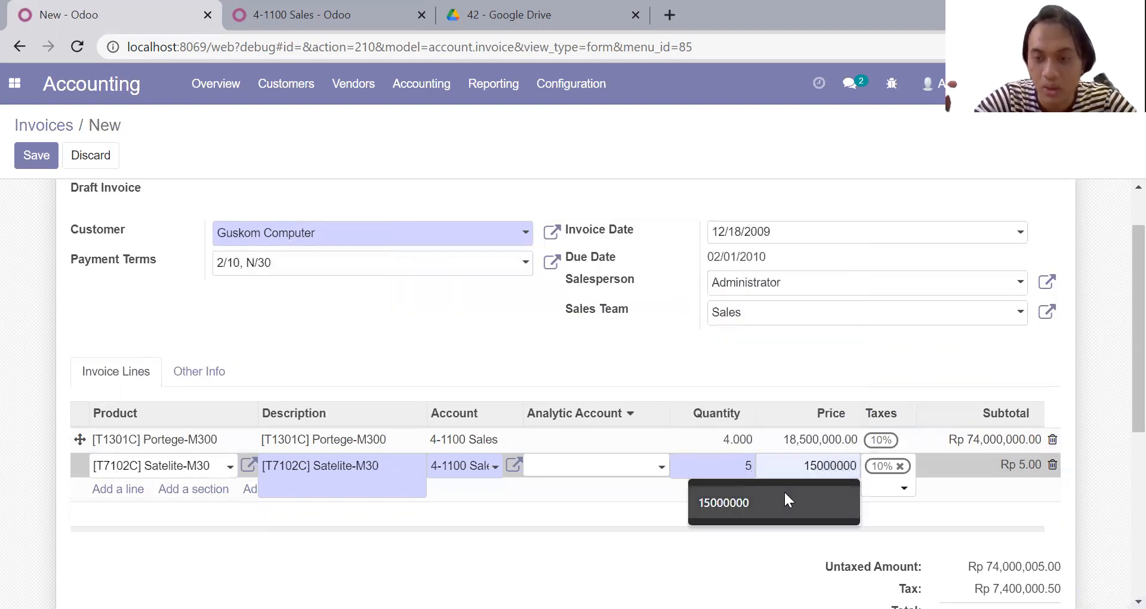
pyautogui.click(783, 489)
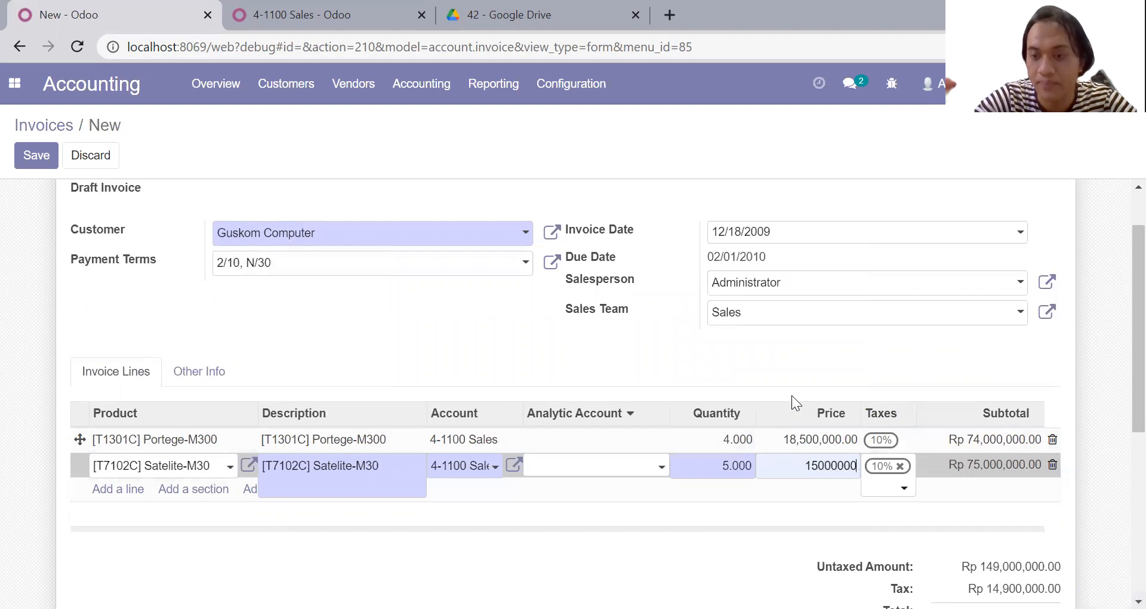
pyautogui.click(784, 379)
# Compare the invoice's line quantities and totals with invoice F12-2 in the PDF
pyautogui.scroll(-3, 785, 379)
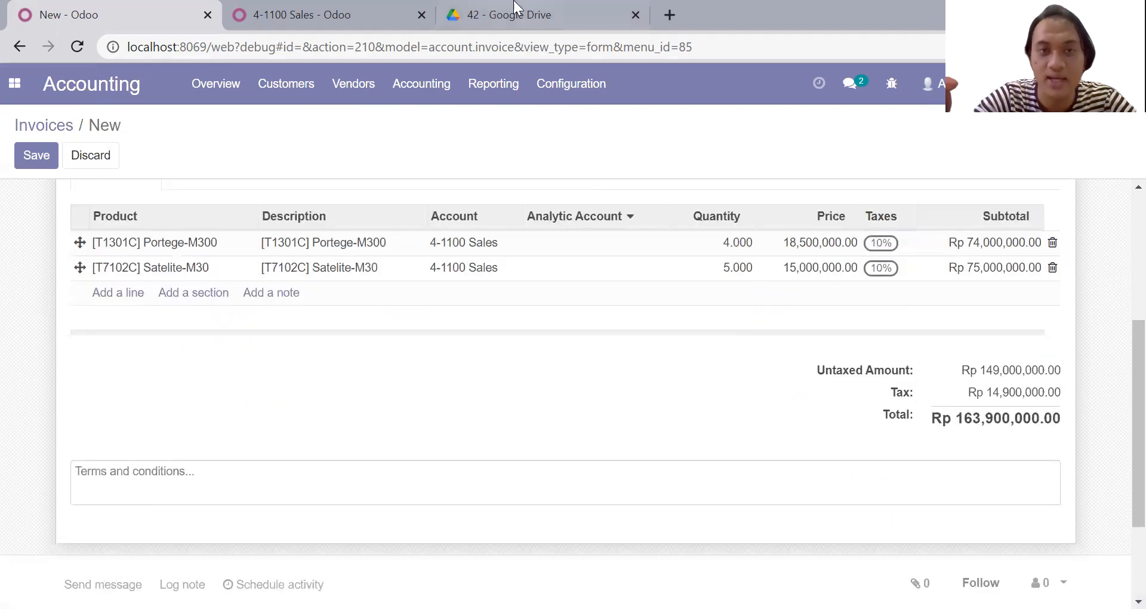
pyautogui.click(514, 11)
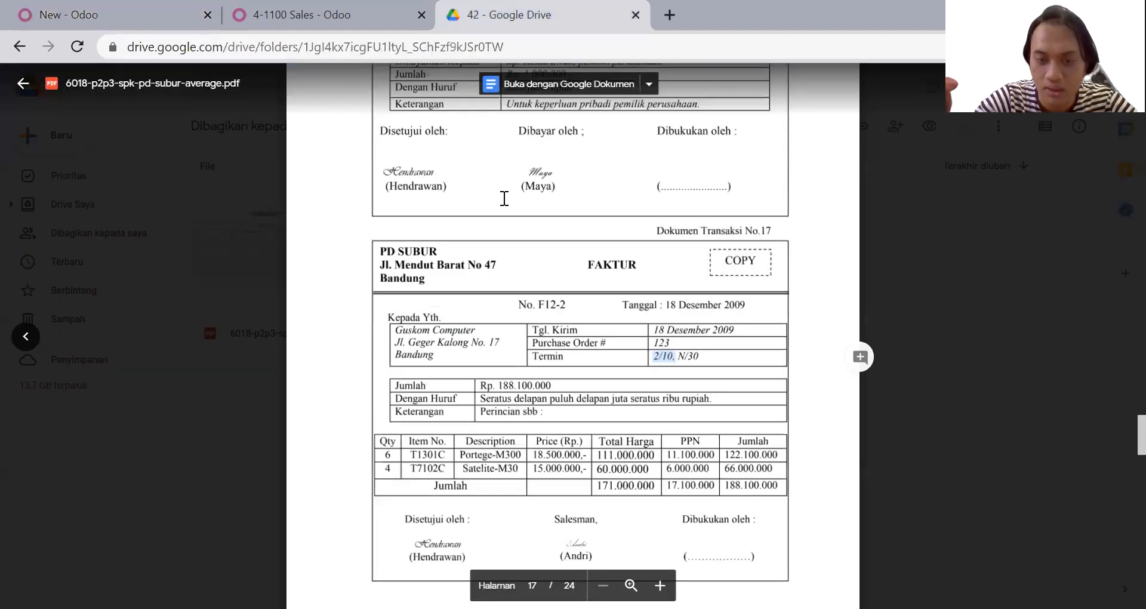
pyautogui.click(101, 8)
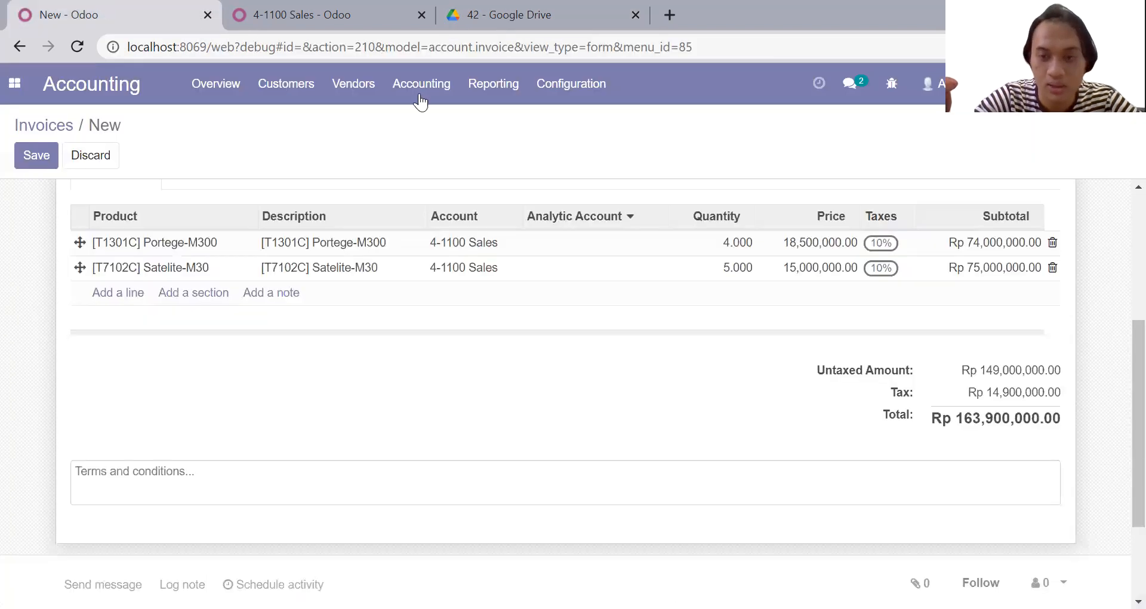
pyautogui.click(500, 8)
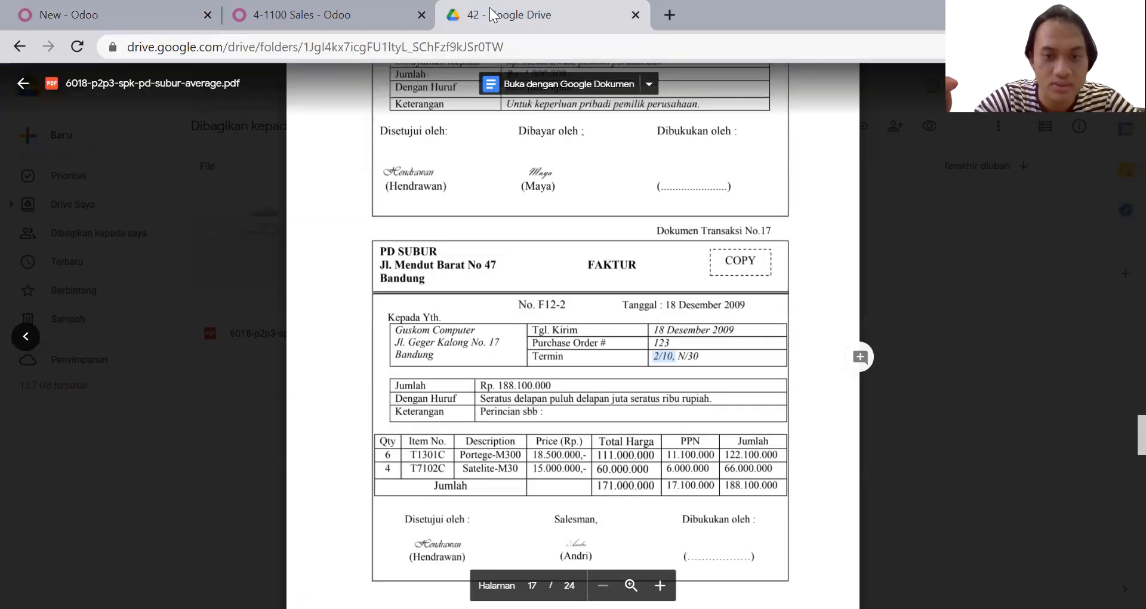
pyautogui.click(175, 8)
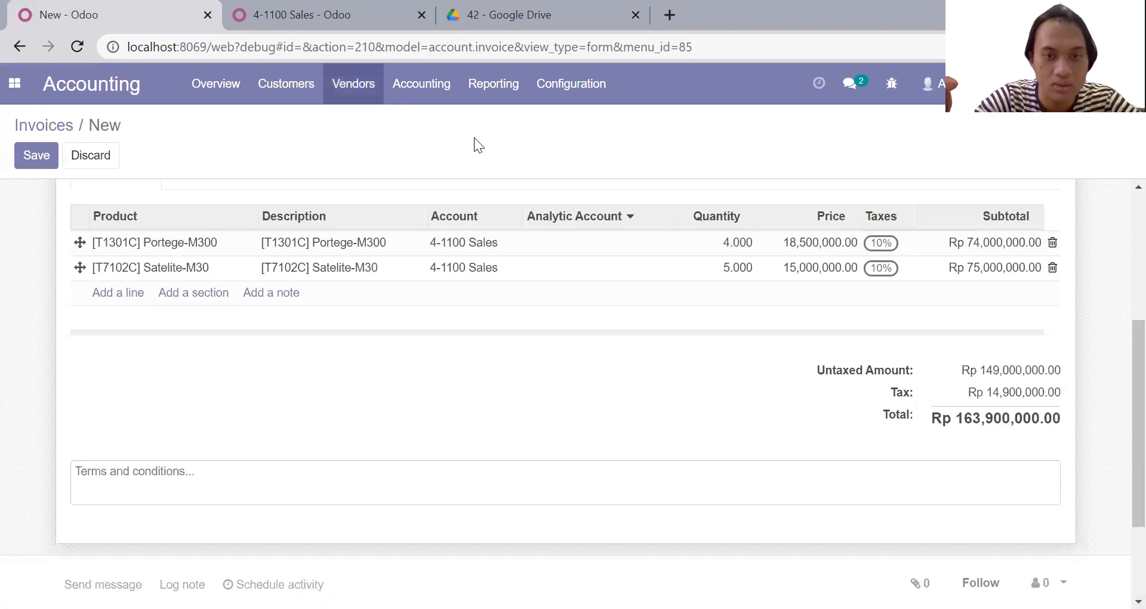
# Set the quantity to 6 for Portege-M300 and 4 for Satelite-M30, and save the invoice
pyautogui.click(732, 244)
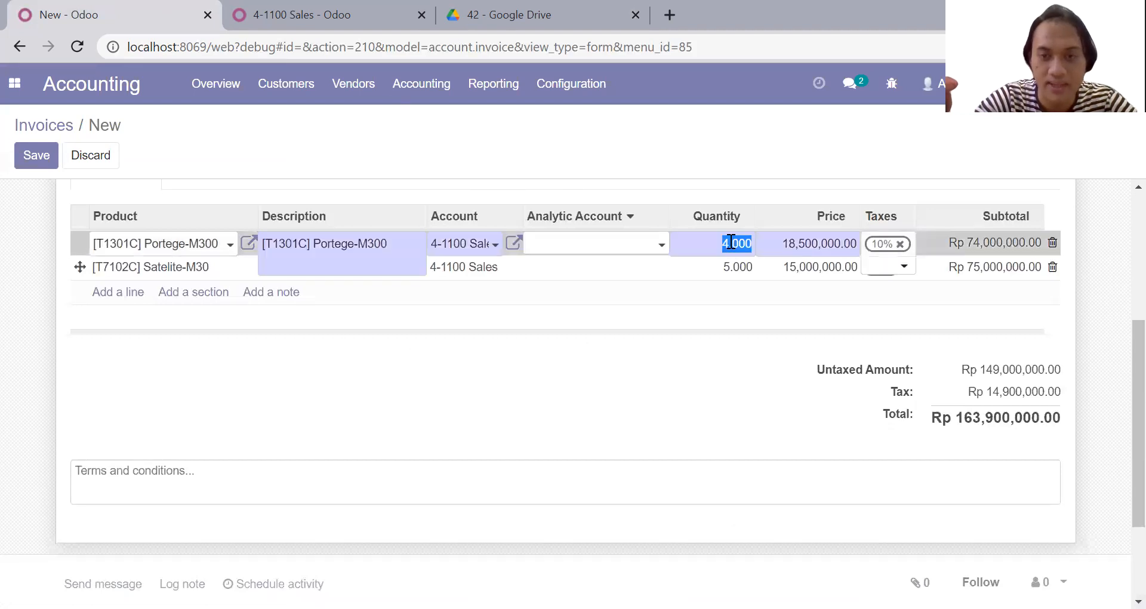
pyautogui.click(731, 243)
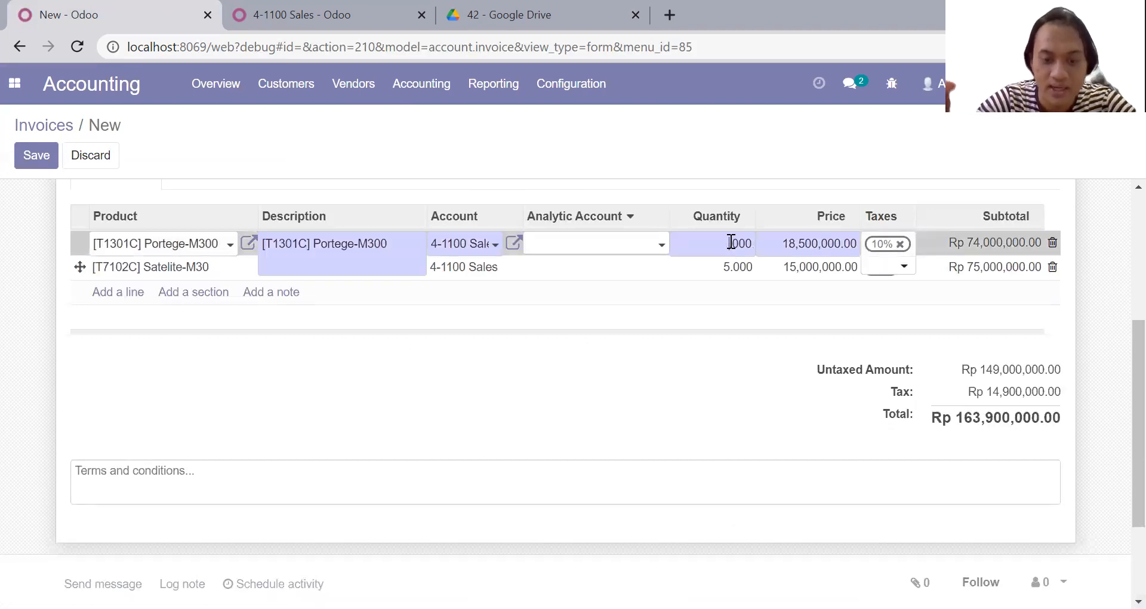
pyautogui.click(732, 267)
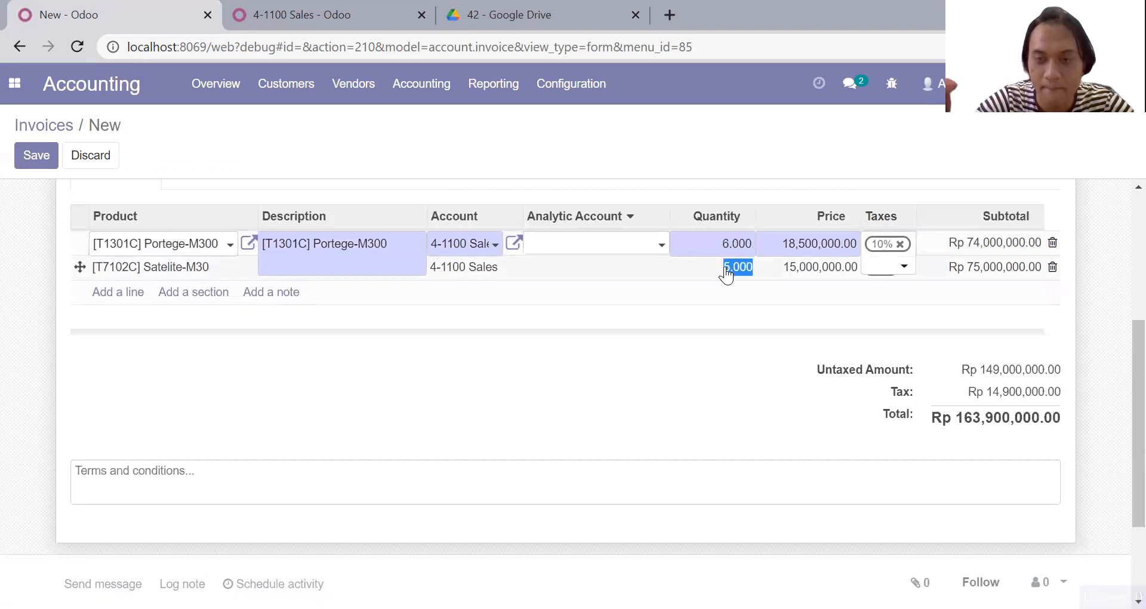
pyautogui.click(727, 269)
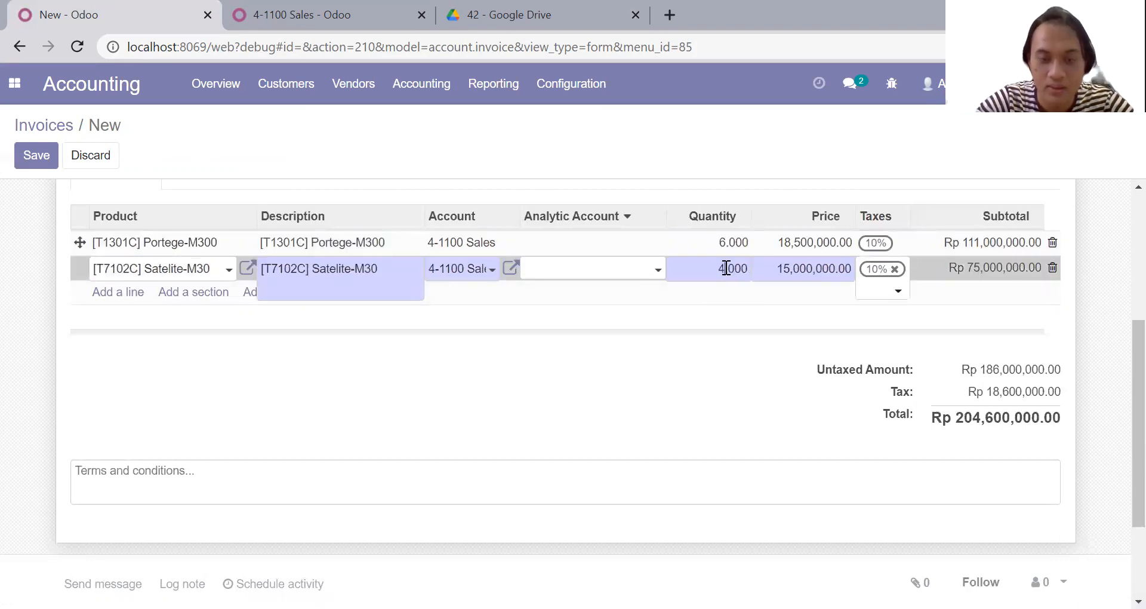
pyautogui.click(56, 162)
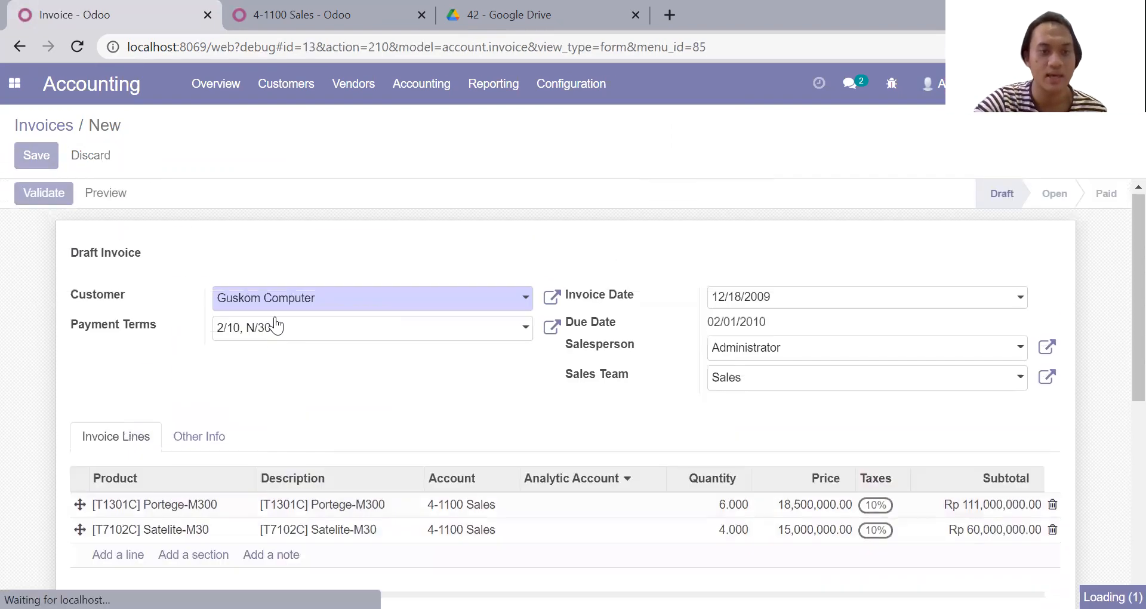
# Validate the Guskom Computer invoice and register its full payment through the Cash (IDR) journal
pyautogui.scroll(-1, 179, 250)
pyautogui.scroll(1, 178, 249)
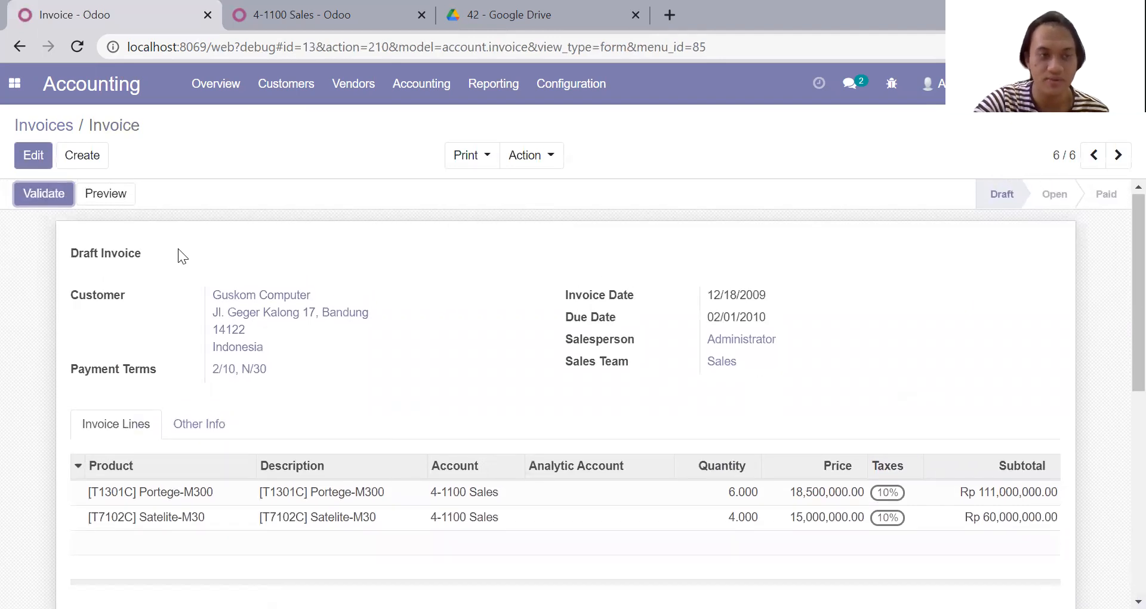
pyautogui.click(50, 196)
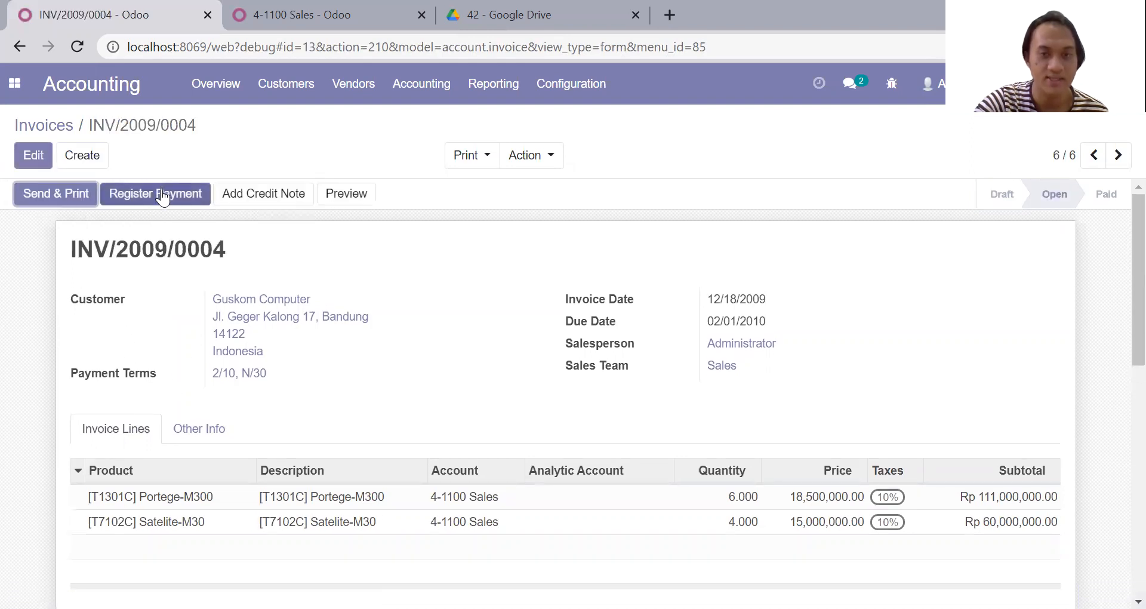
pyautogui.click(161, 192)
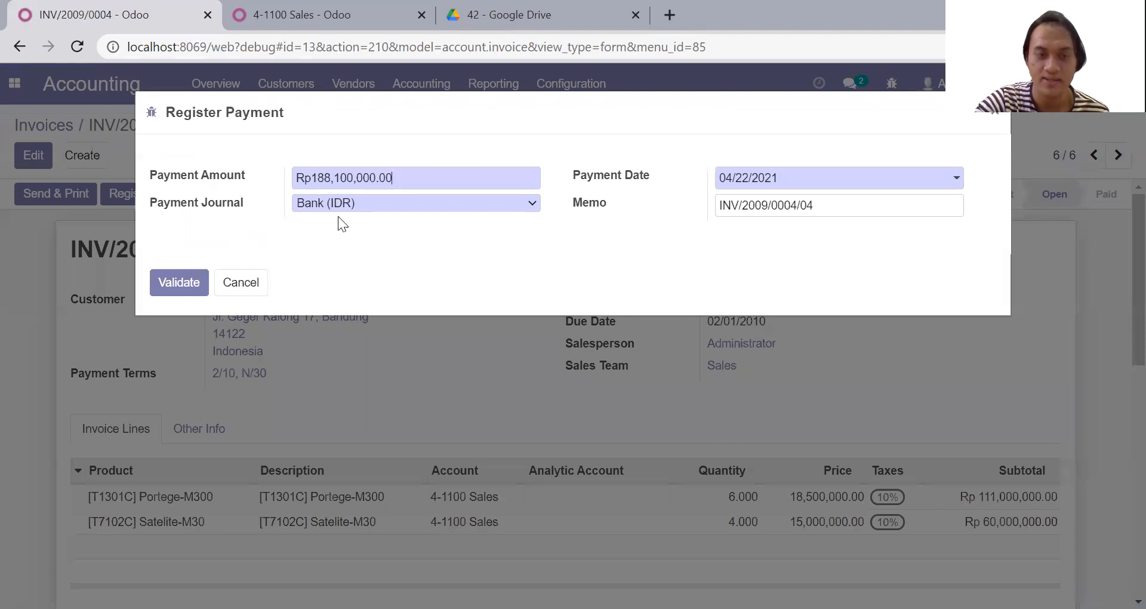
pyautogui.click(362, 201)
pyautogui.click(363, 230)
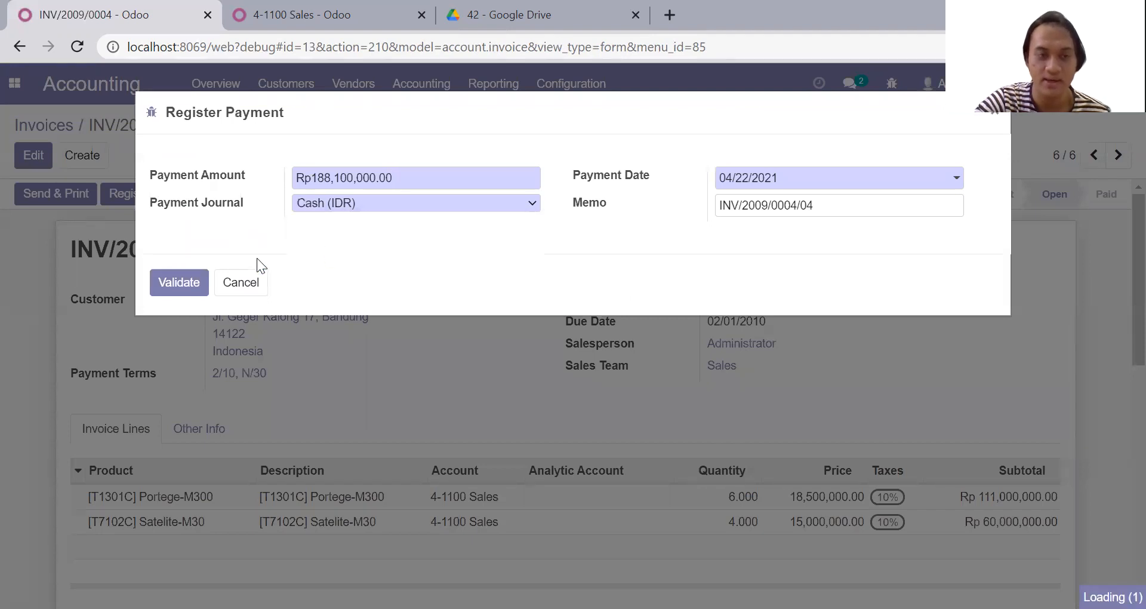
pyautogui.click(177, 292)
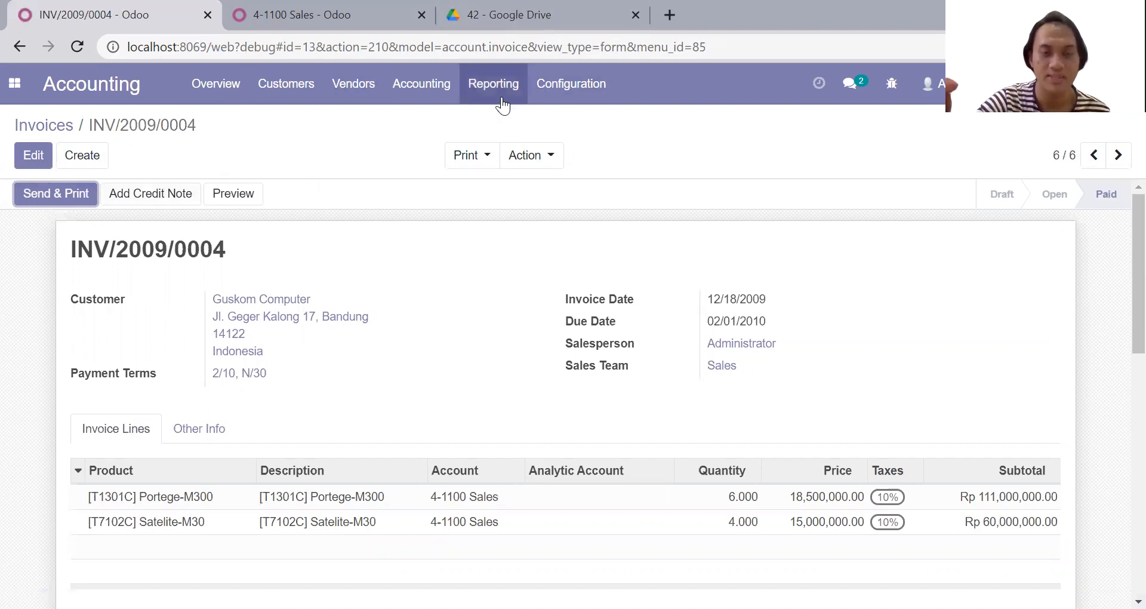
# Print the Balance Sheet report for all posted entries and open the downloaded PDF
pyautogui.click(438, 90)
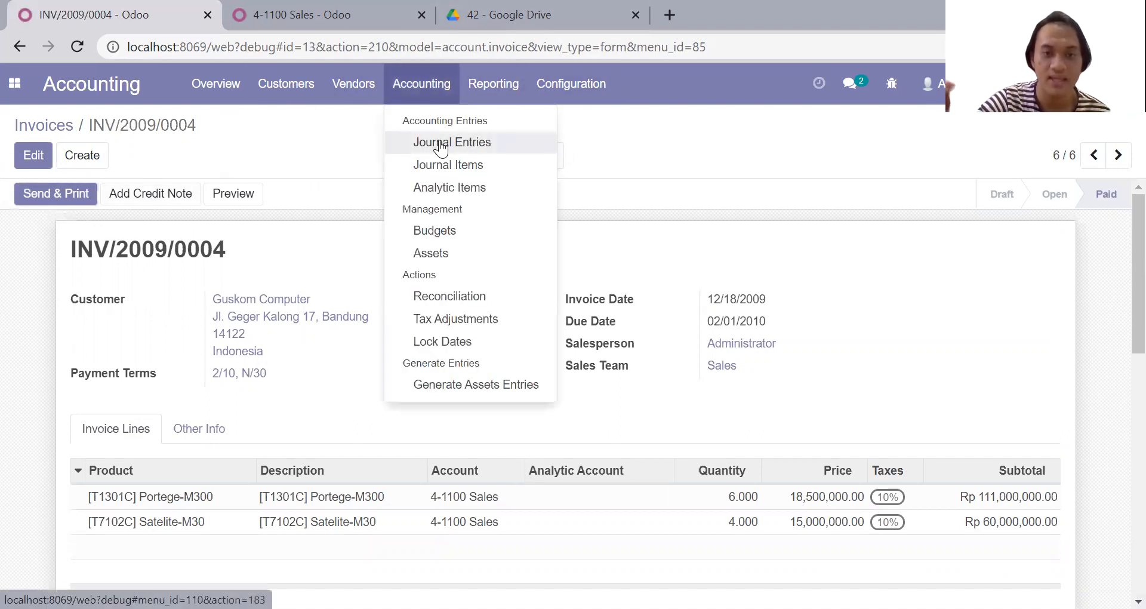
pyautogui.moveTo(489, 91)
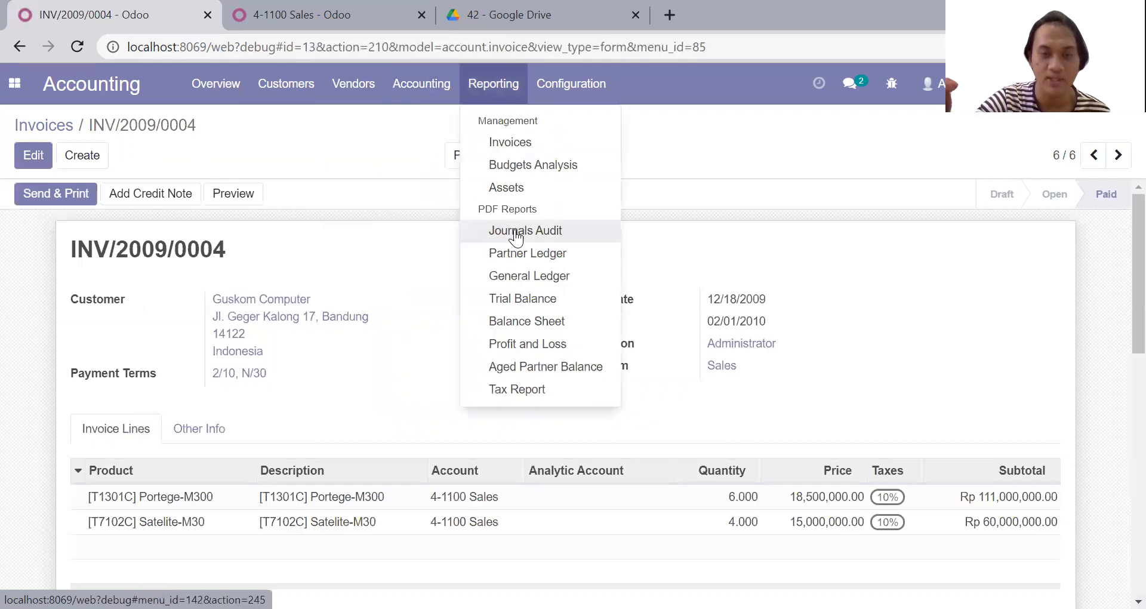
pyautogui.click(529, 317)
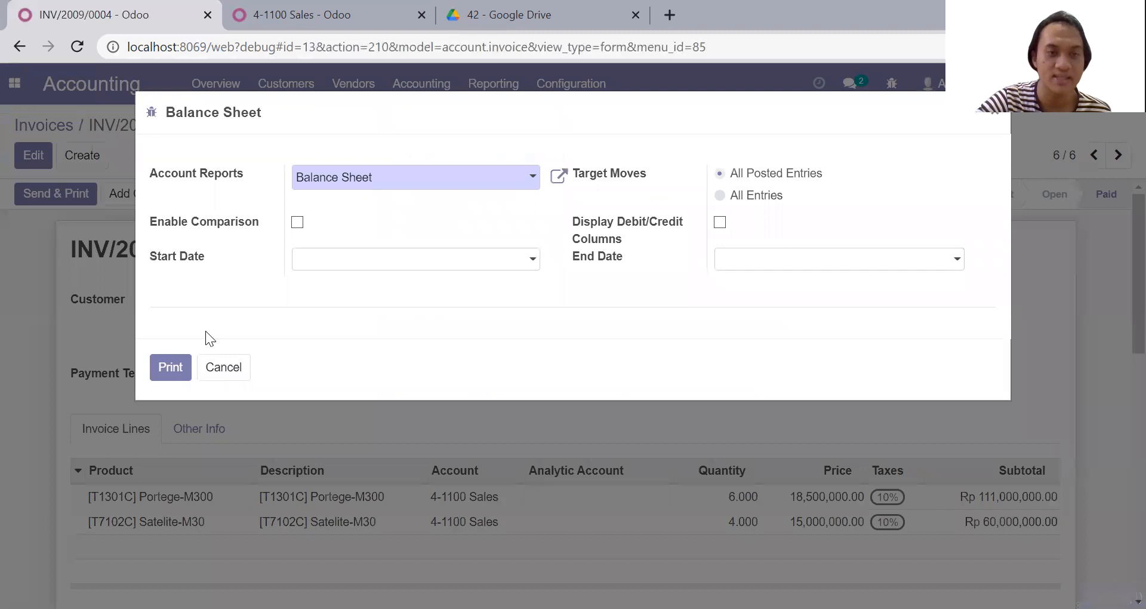
pyautogui.click(177, 365)
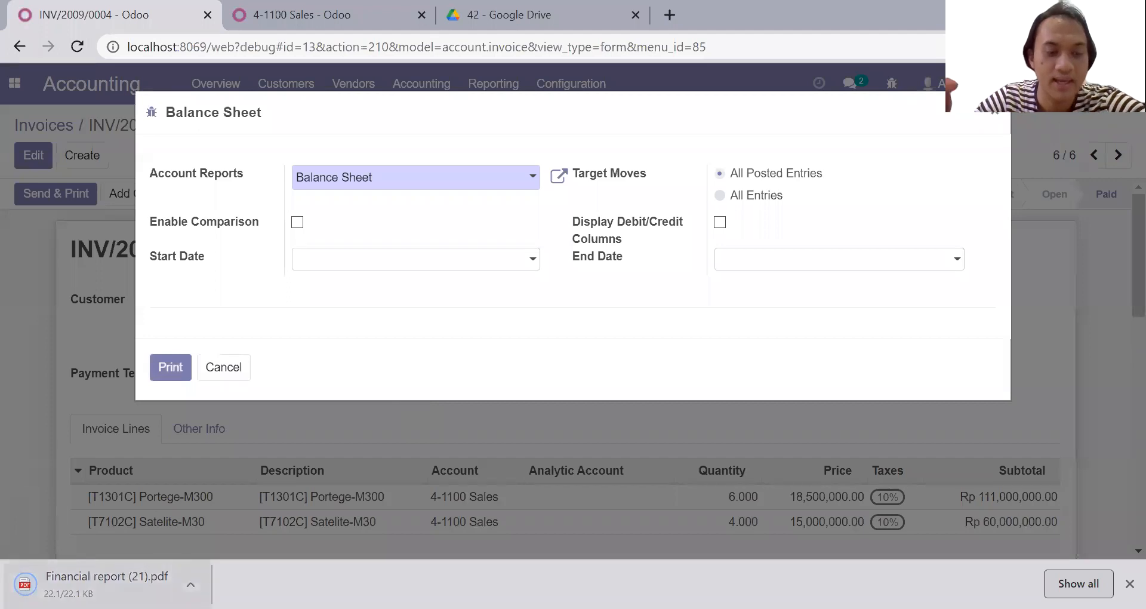
pyautogui.click(48, 584)
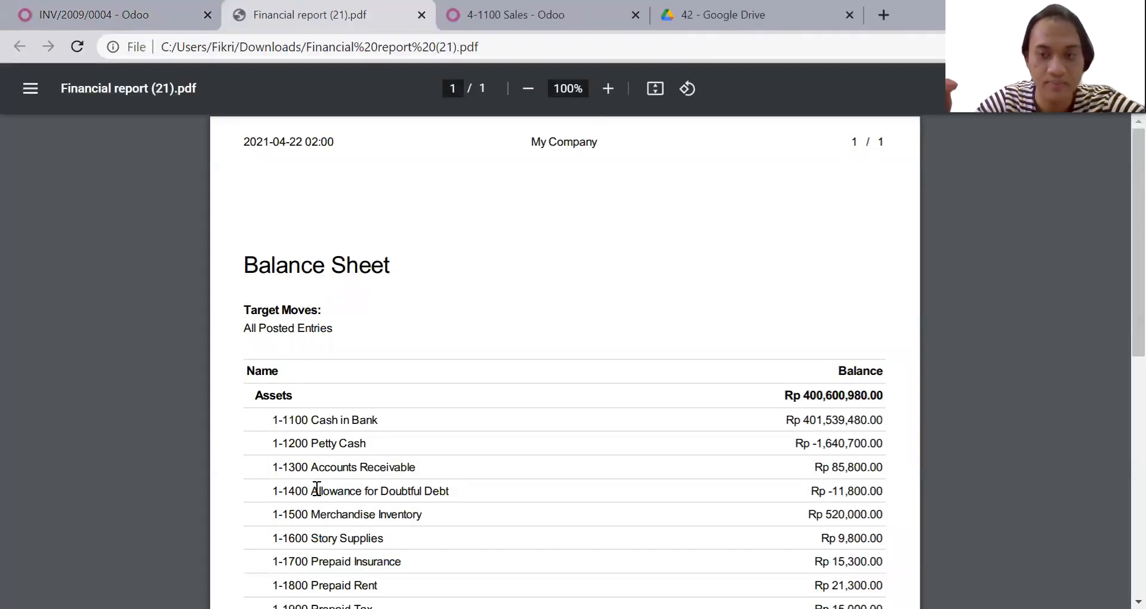
# Examine the asset, liability and profit balances in the Balance Sheet PDF
pyautogui.scroll(-1, 317, 488)
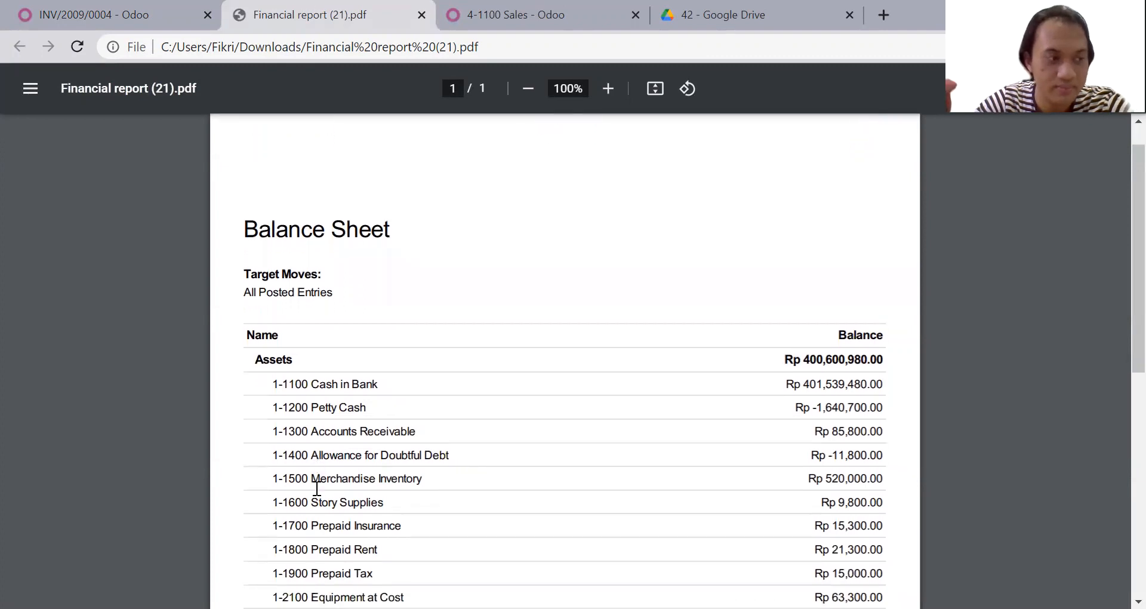
pyautogui.scroll(-8, 317, 488)
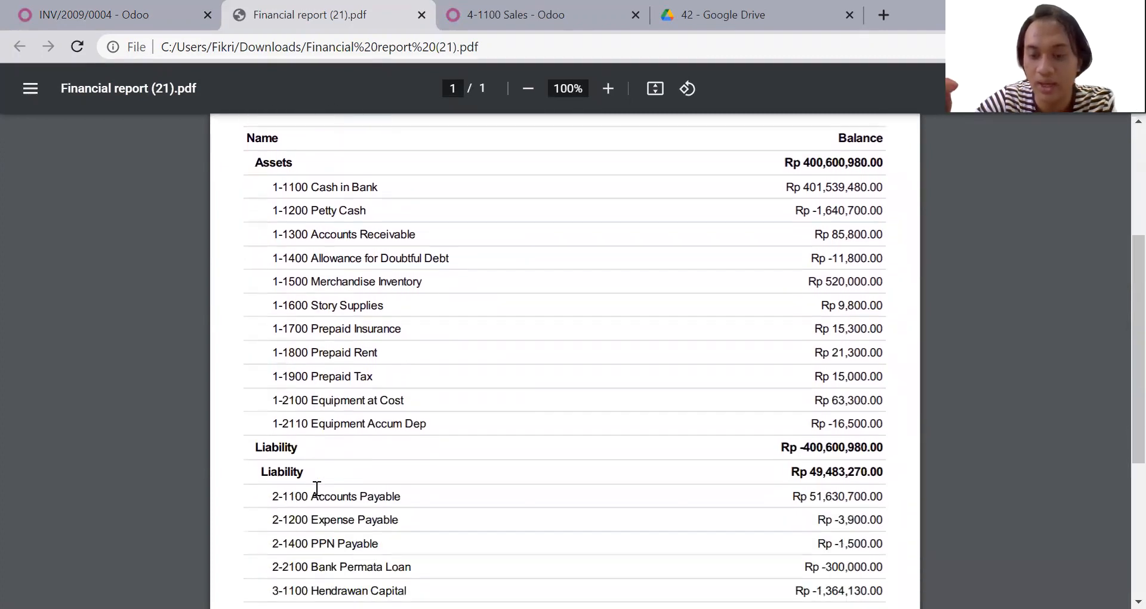
pyautogui.scroll(6, 317, 488)
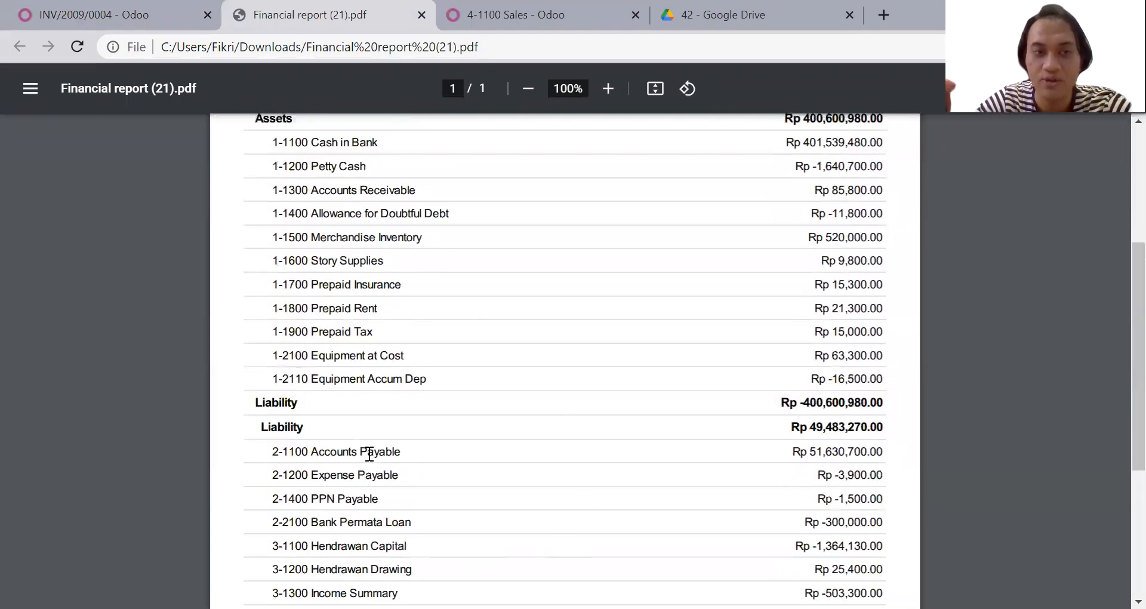
pyautogui.scroll(6, 369, 453)
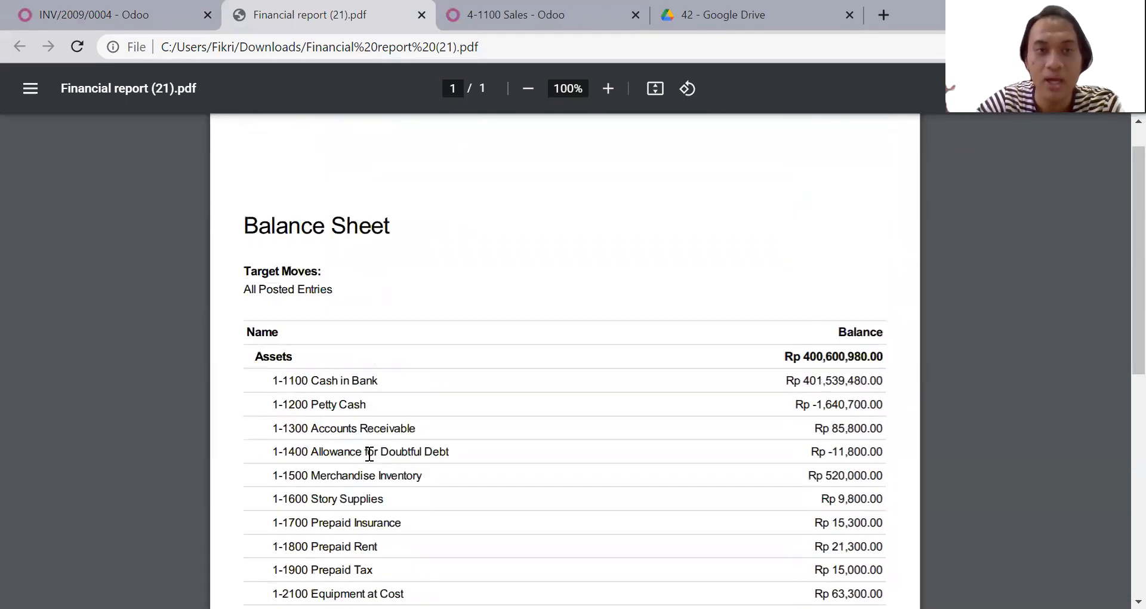
pyautogui.scroll(-2, 431, 345)
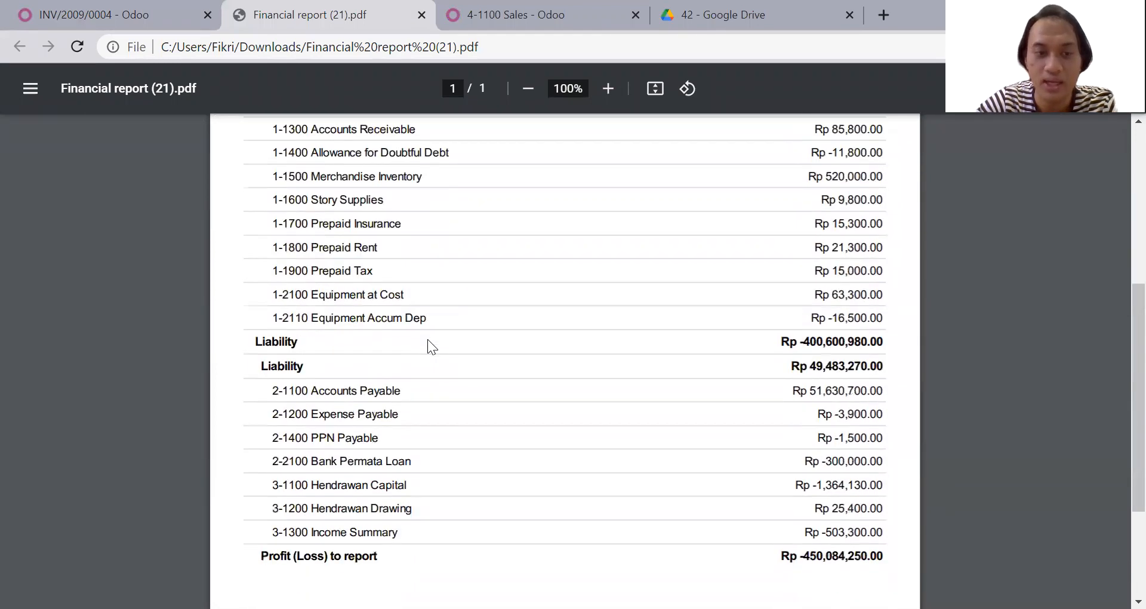
pyautogui.scroll(1, 428, 340)
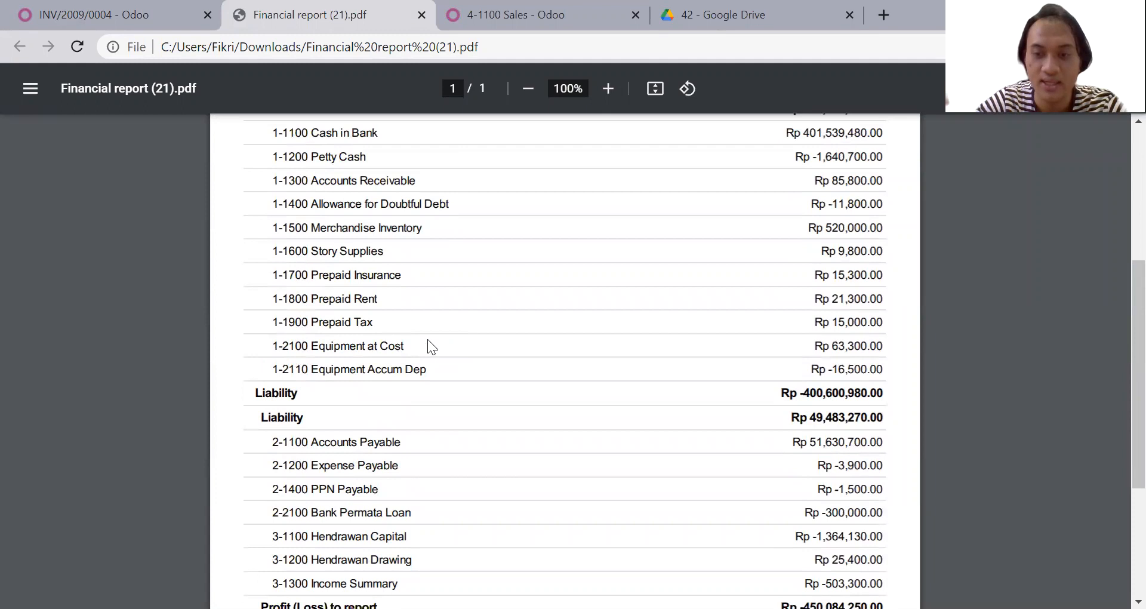
pyautogui.scroll(-3, 428, 339)
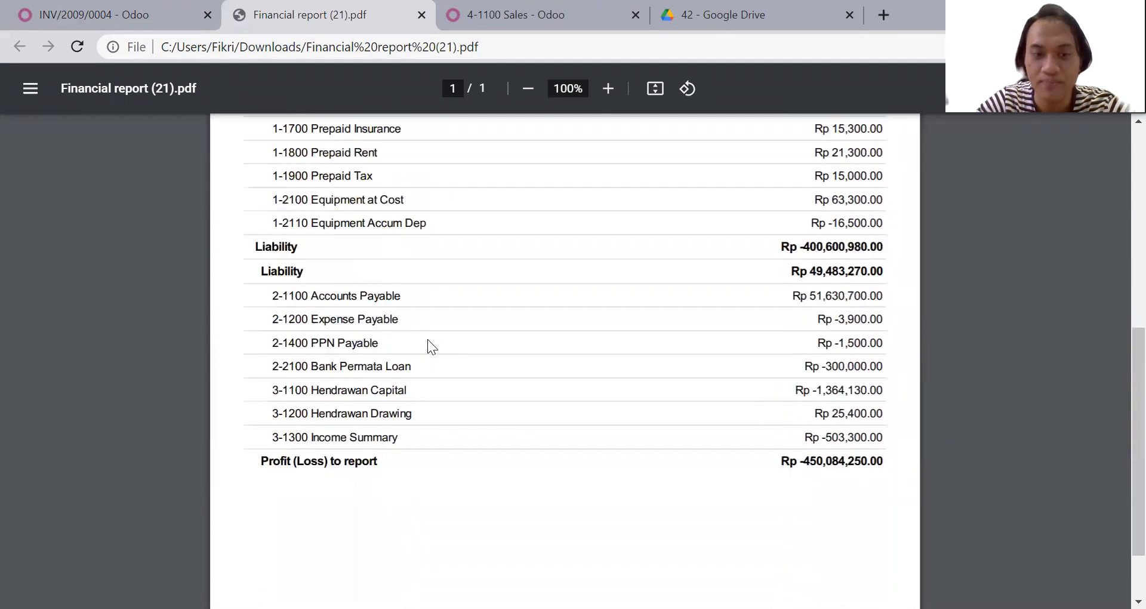
pyautogui.scroll(5, 428, 339)
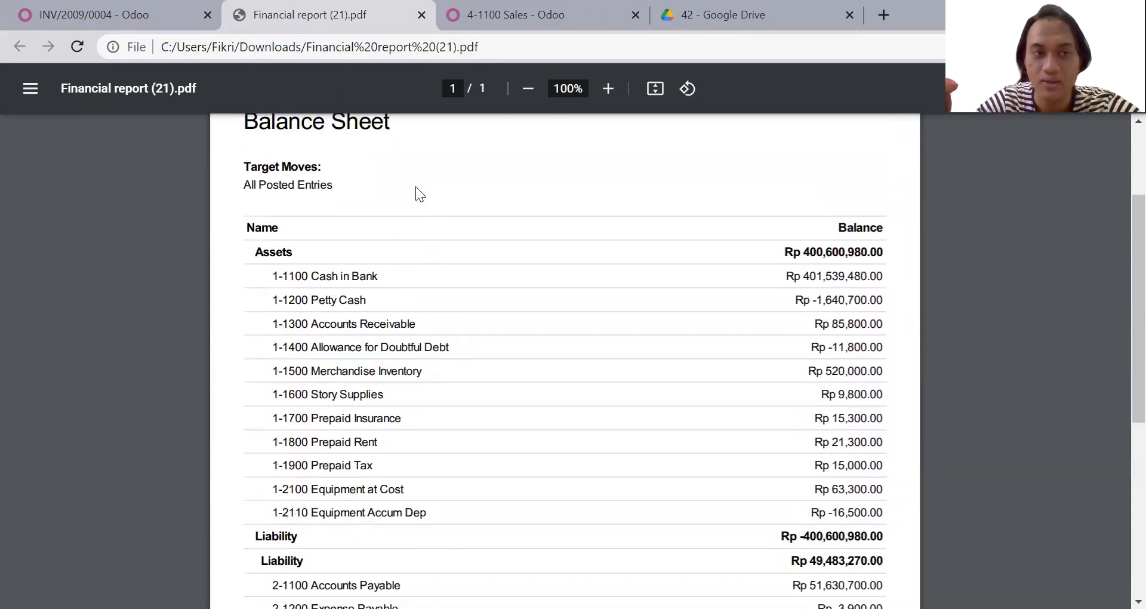
# Print the Profit and Loss report for all posted entries and open the downloaded PDF
pyautogui.click(89, 17)
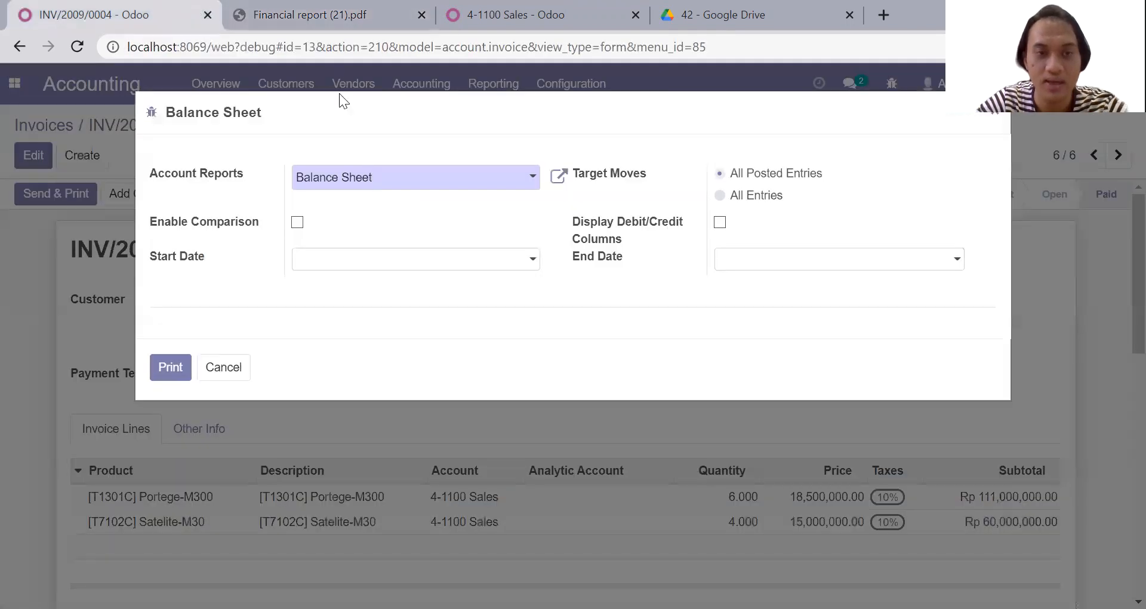
pyautogui.click(997, 117)
pyautogui.click(479, 102)
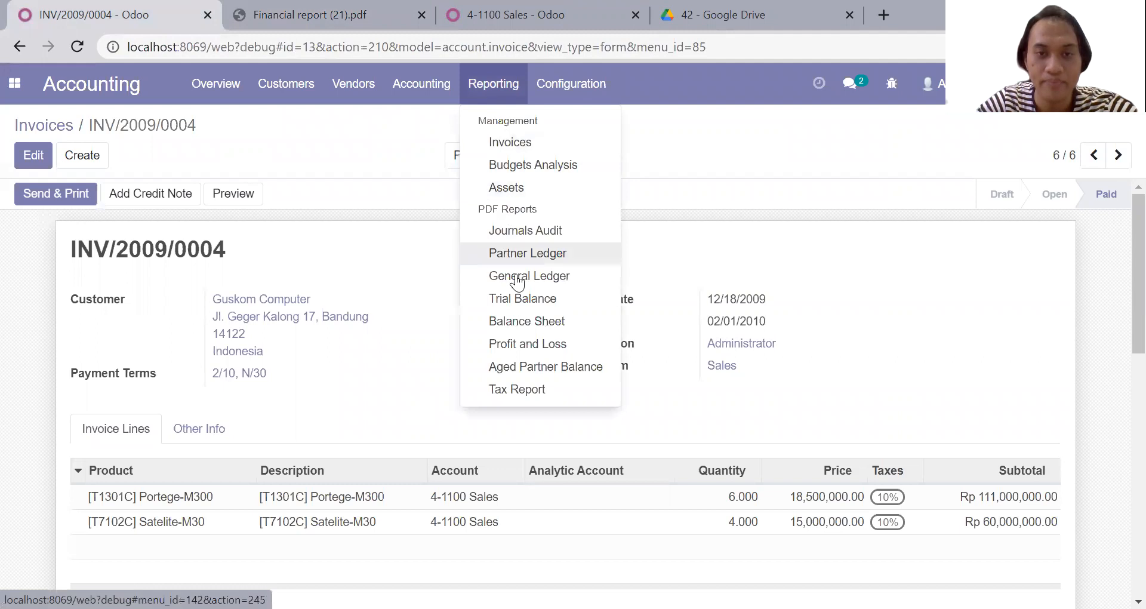
pyautogui.click(515, 344)
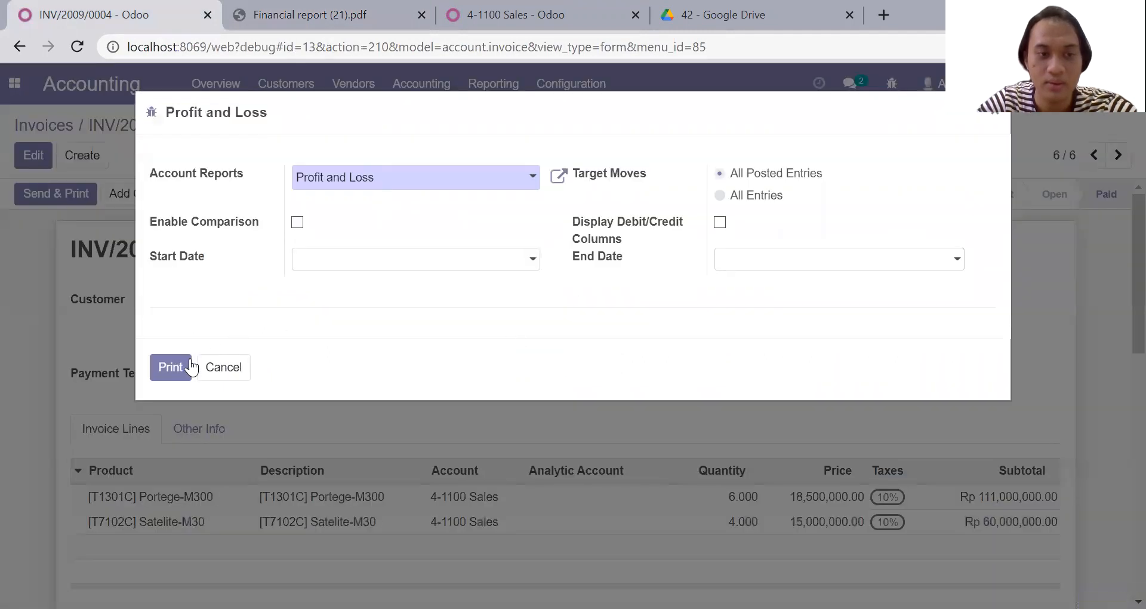
pyautogui.click(170, 367)
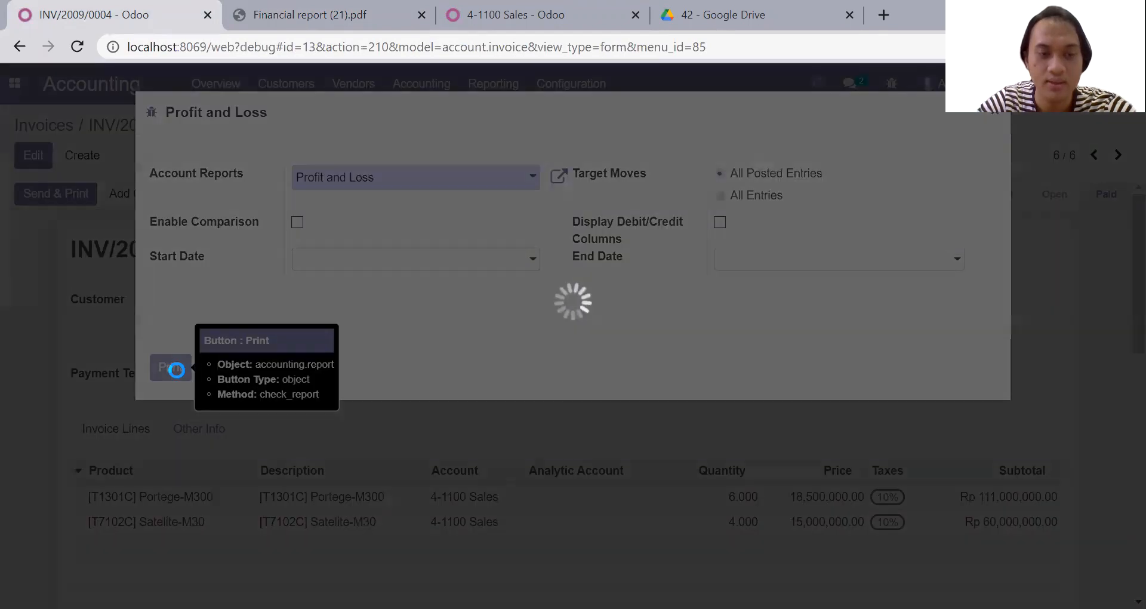
pyautogui.click(504, 17)
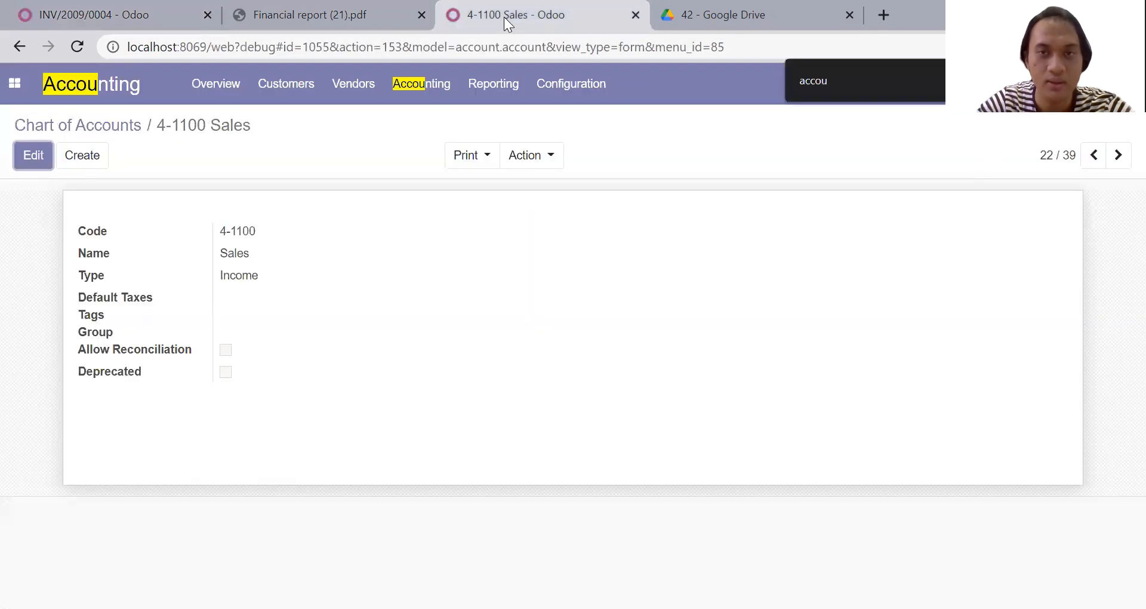
pyautogui.click(343, 7)
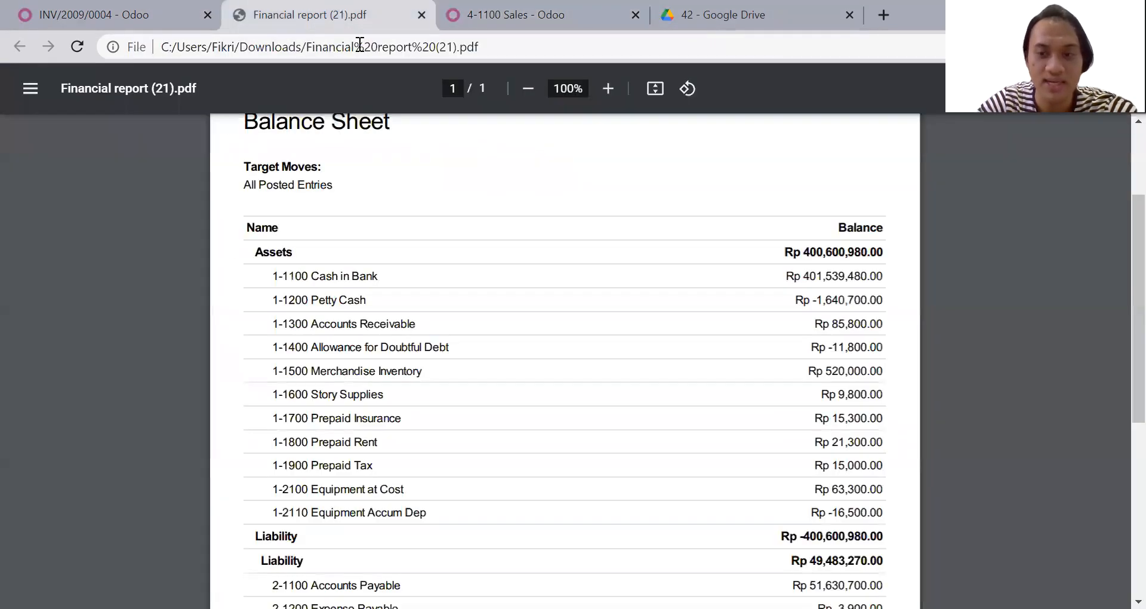
pyautogui.scroll(-1, 410, 204)
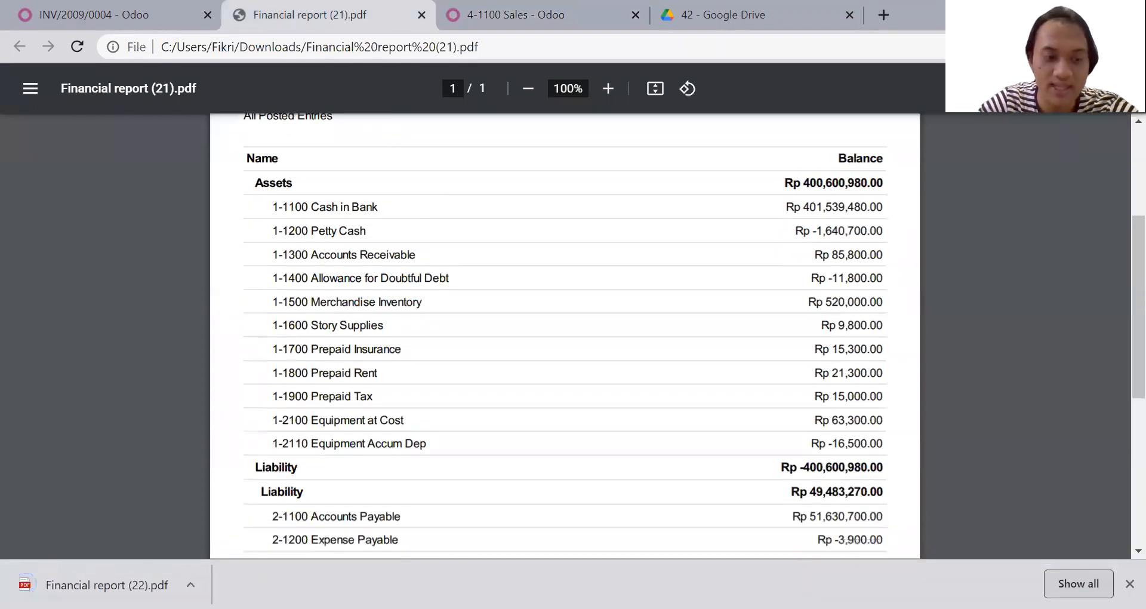
pyautogui.click(107, 585)
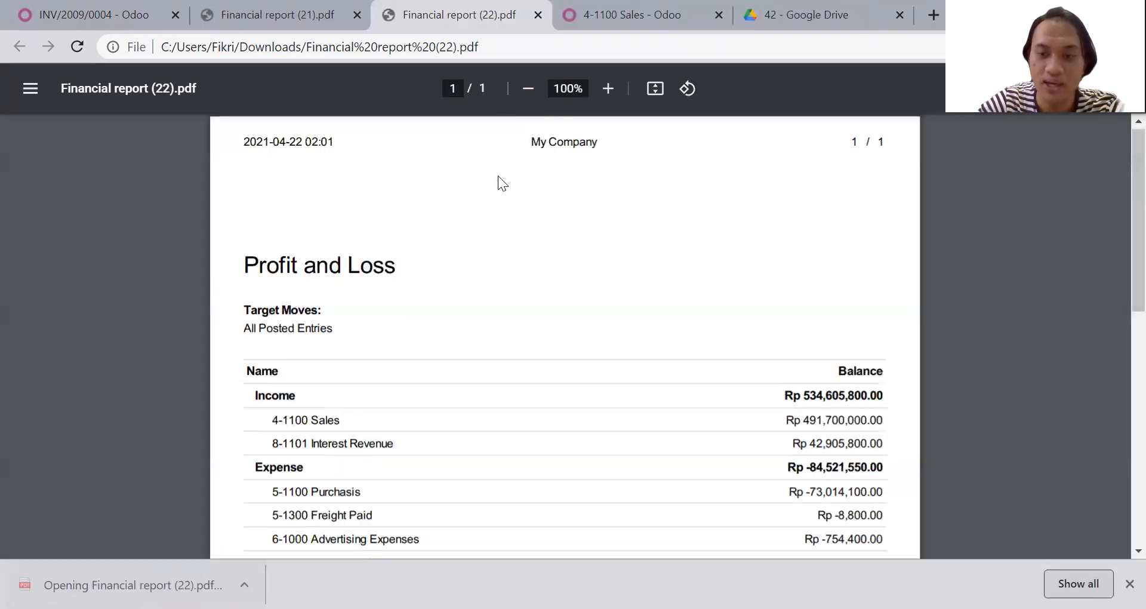
# Examine the income and expense balances in the Profit and Loss PDF, and close the report dialog on the invoice page
pyautogui.scroll(-2, 498, 179)
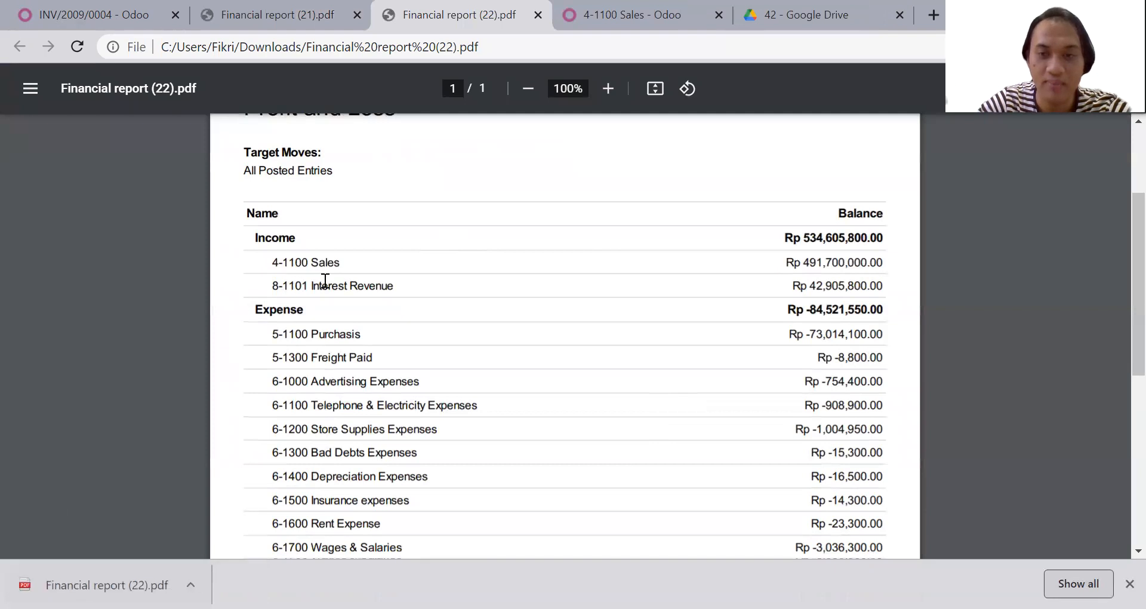
pyautogui.scroll(-1, 345, 358)
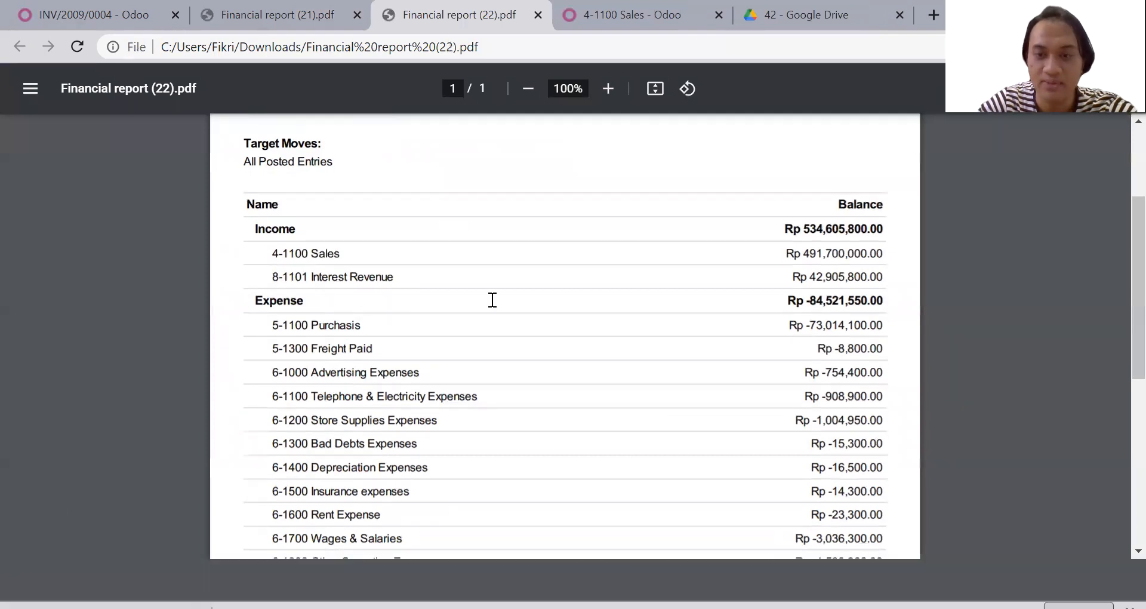
pyautogui.scroll(-2, 519, 325)
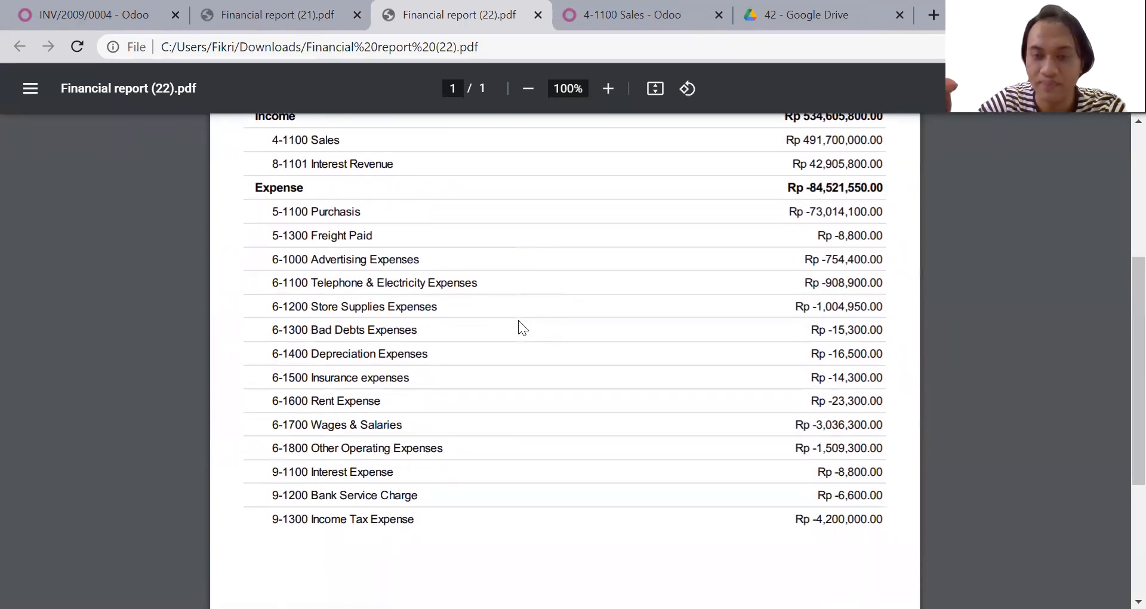
pyautogui.scroll(3, 518, 320)
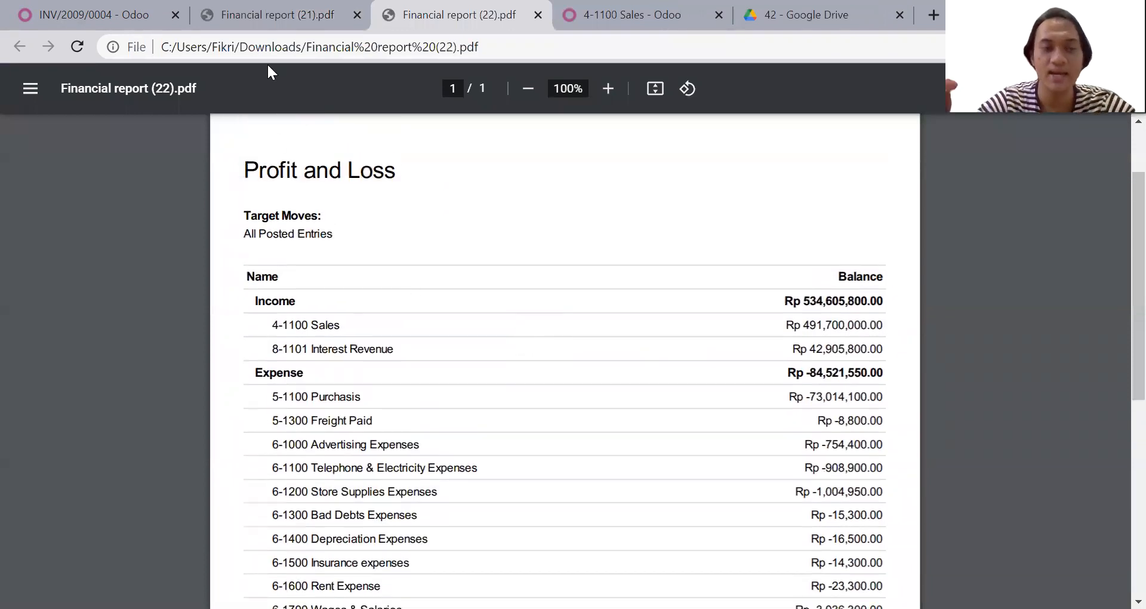
pyautogui.click(278, 12)
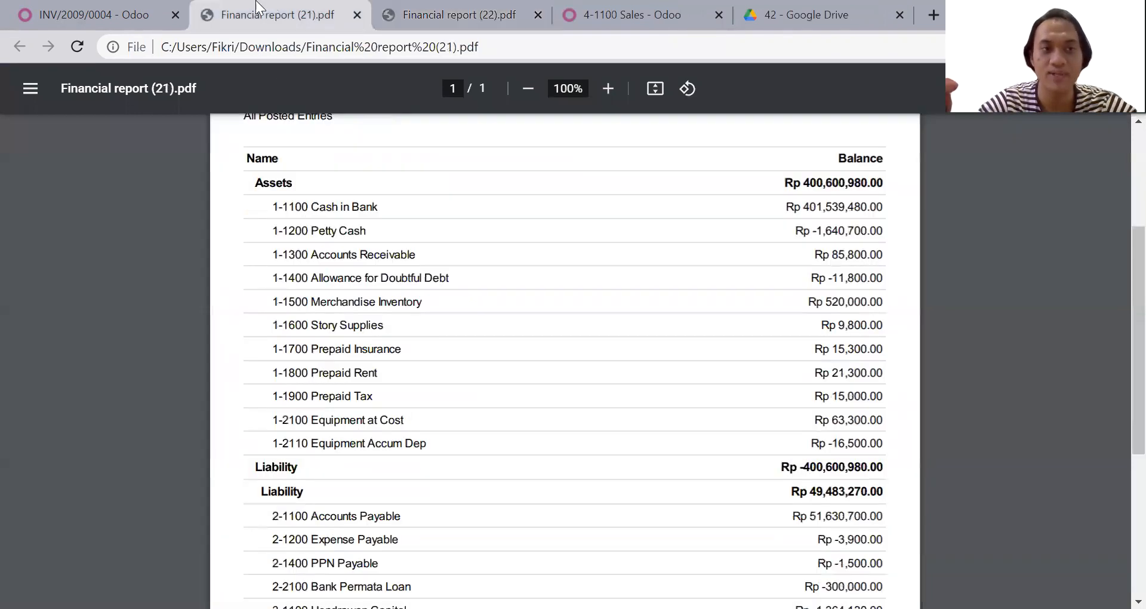
pyautogui.click(163, 9)
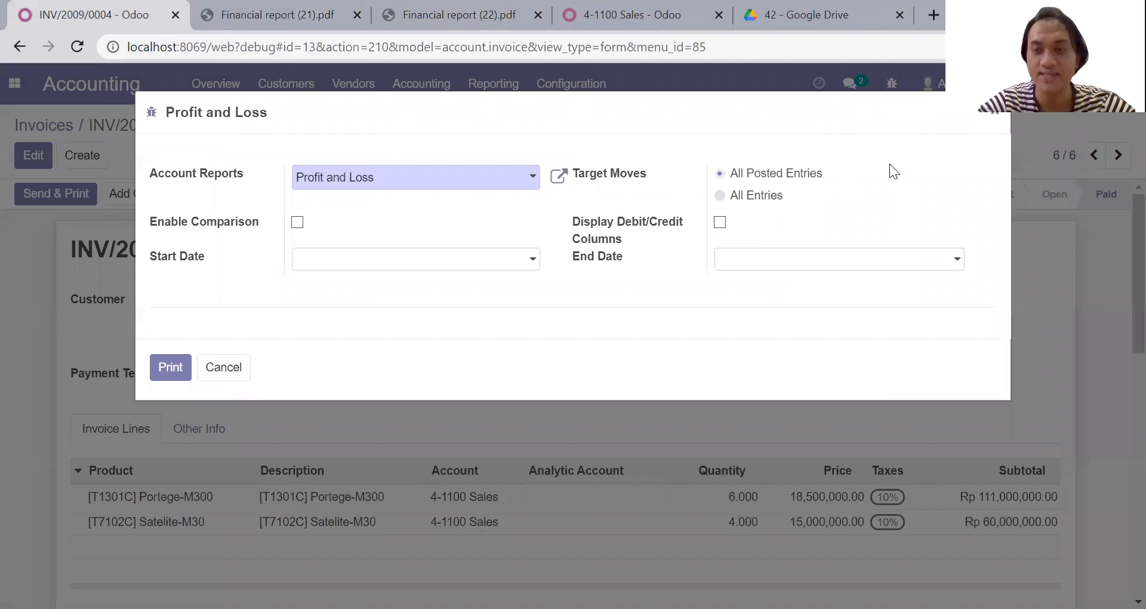
pyautogui.click(992, 117)
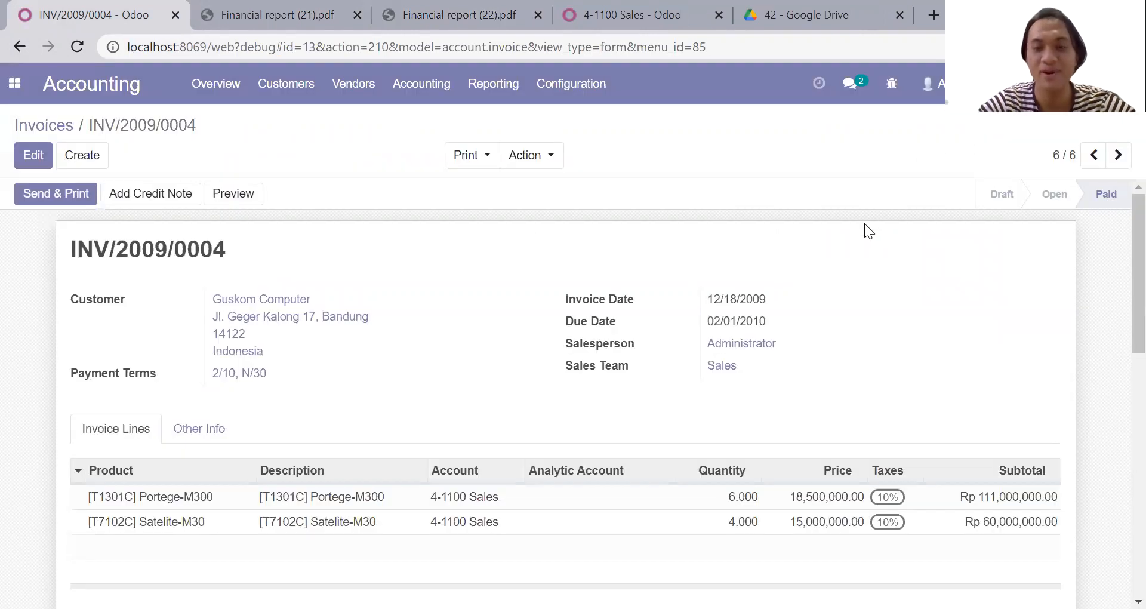